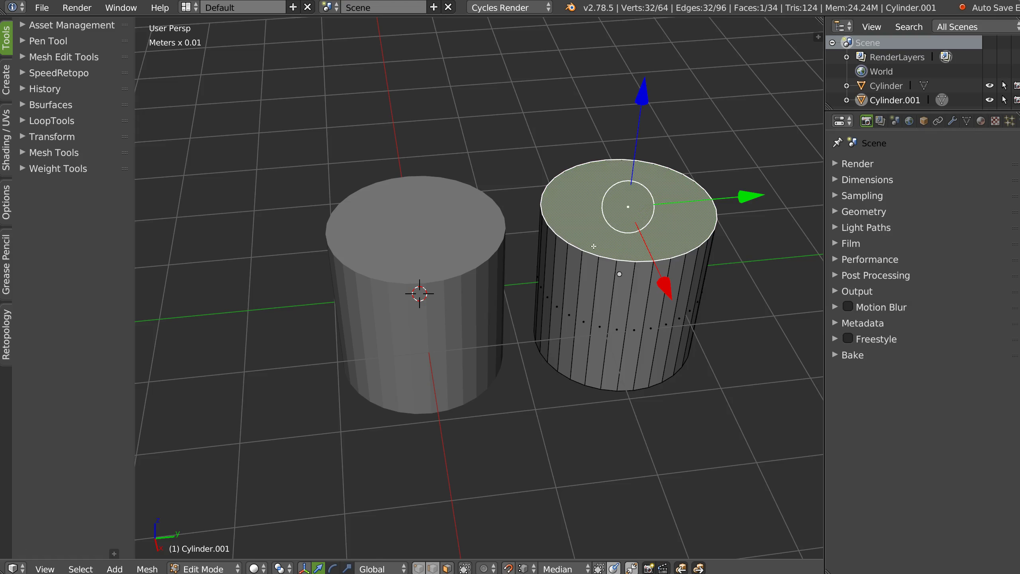
Inset the top face of the second cylinder and poke the inner face into a triangle fan.
{"action": "key", "text": "i"}
{"action": "left_click", "coordinate": [698, 229]}
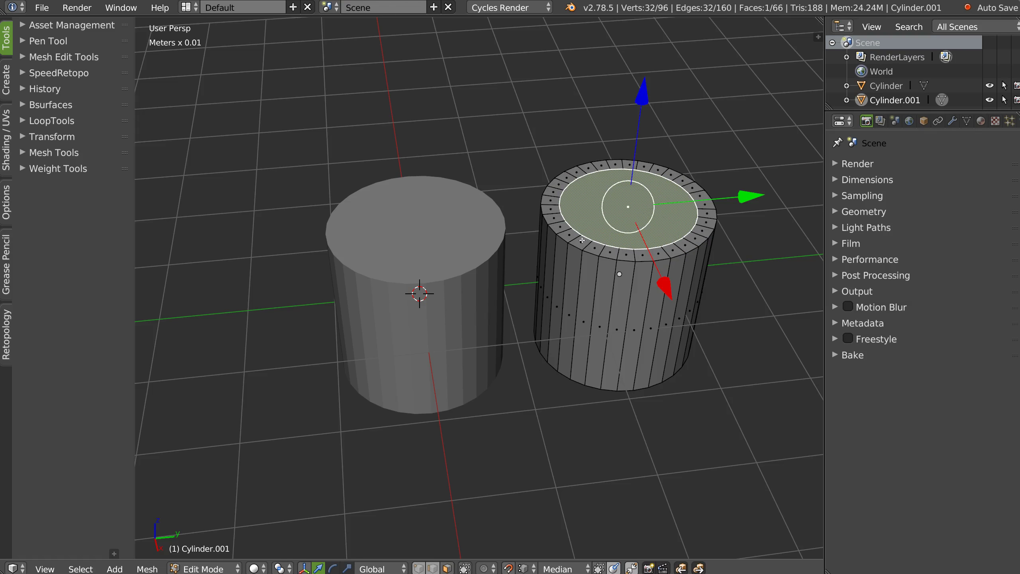
{"action": "key", "text": "x"}
{"action": "left_click", "coordinate": [636, 249]}
{"action": "middle_click_drag", "start_coordinate": [636, 249], "coordinate": [618, 263]}
{"action": "key", "text": "Tab"}
{"action": "left_click", "coordinate": [615, 280]}
{"action": "left_click", "coordinate": [619, 177], "text": "alt"}
{"action": "right_click", "coordinate": [601, 283]}
{"action": "left_click", "coordinate": [682, 221]}
{"action": "middle_click_drag", "start_coordinate": [683, 221], "coordinate": [666, 217]}
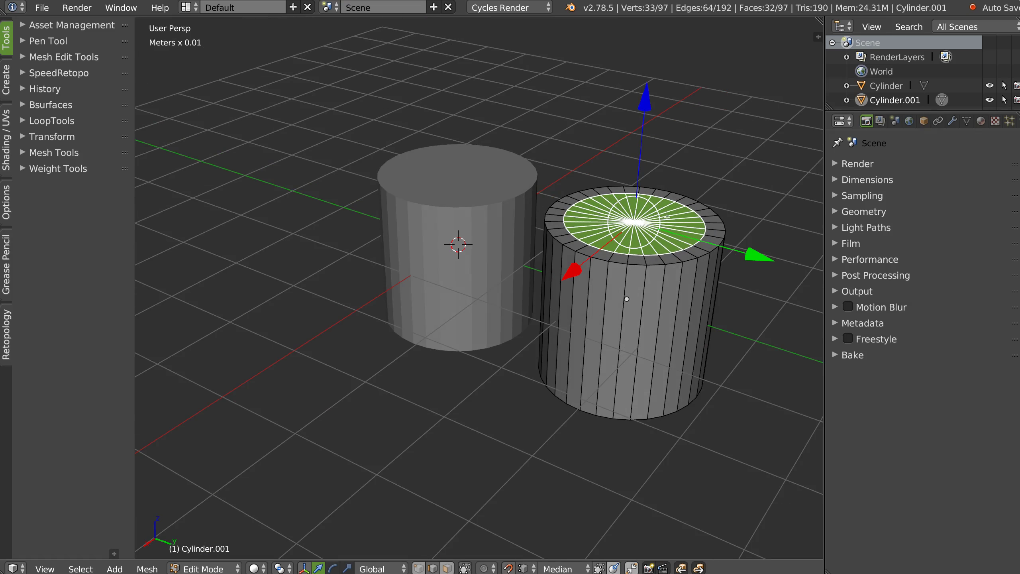
Add two edge loops around the side of the second cylinder.
{"action": "middle_click_drag", "start_coordinate": [541, 240], "coordinate": [593, 258]}
{"action": "middle_click_drag", "start_coordinate": [629, 304], "coordinate": [565, 287]}
{"action": "key", "text": "ctrl+r"}
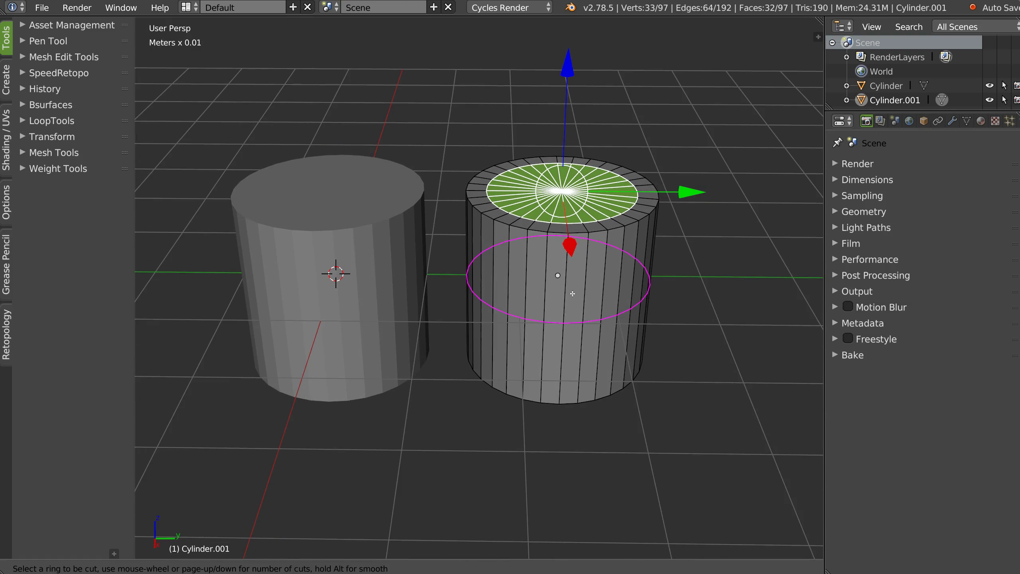
{"action": "left_click", "coordinate": [572, 294]}
{"action": "right_click", "coordinate": [573, 293]}
{"action": "key", "text": "ctrl+r"}
{"action": "left_click", "coordinate": [571, 294]}
{"action": "right_click", "coordinate": [572, 294]}
Extract a duplicate of the face ring between the two edge loops and move it along the Z axis.
{"action": "key", "text": "Tab"}
{"action": "left_click", "coordinate": [602, 301]}
{"action": "right_click", "coordinate": [595, 300], "text": "alt"}
{"action": "middle_click_drag", "start_coordinate": [595, 299], "coordinate": [583, 262]}
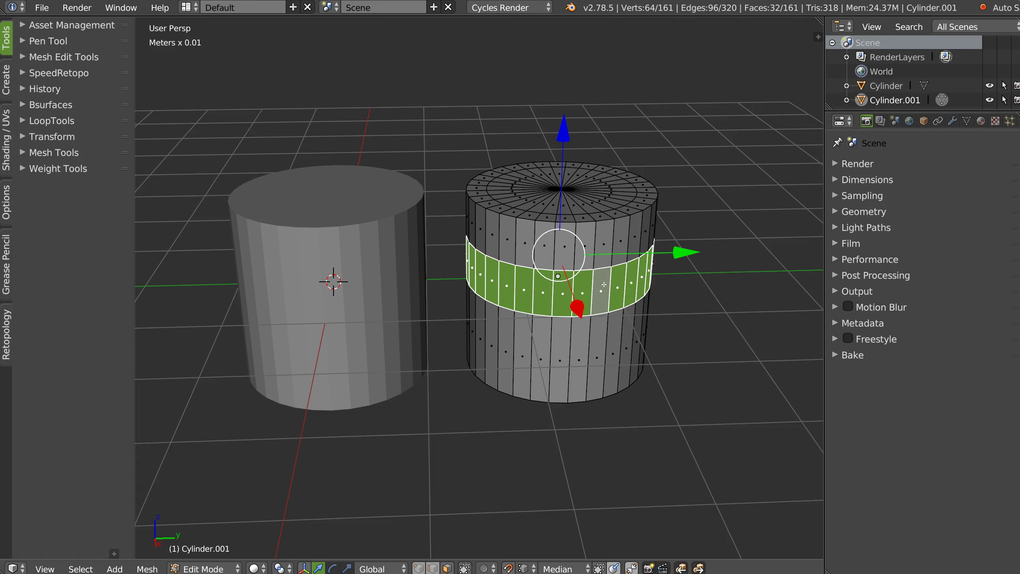
{"action": "right_click", "coordinate": [604, 284]}
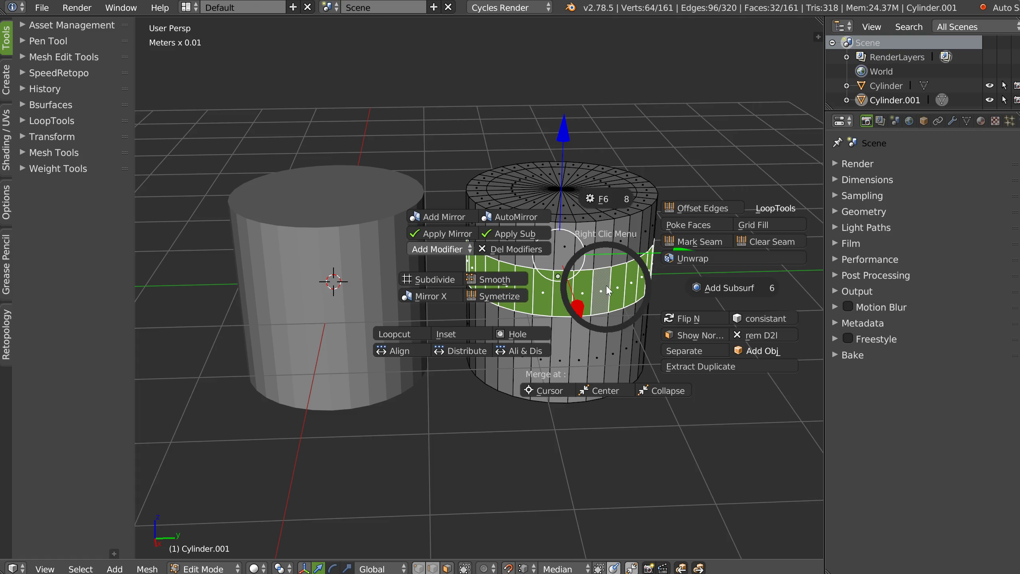
{"action": "left_click", "coordinate": [693, 368]}
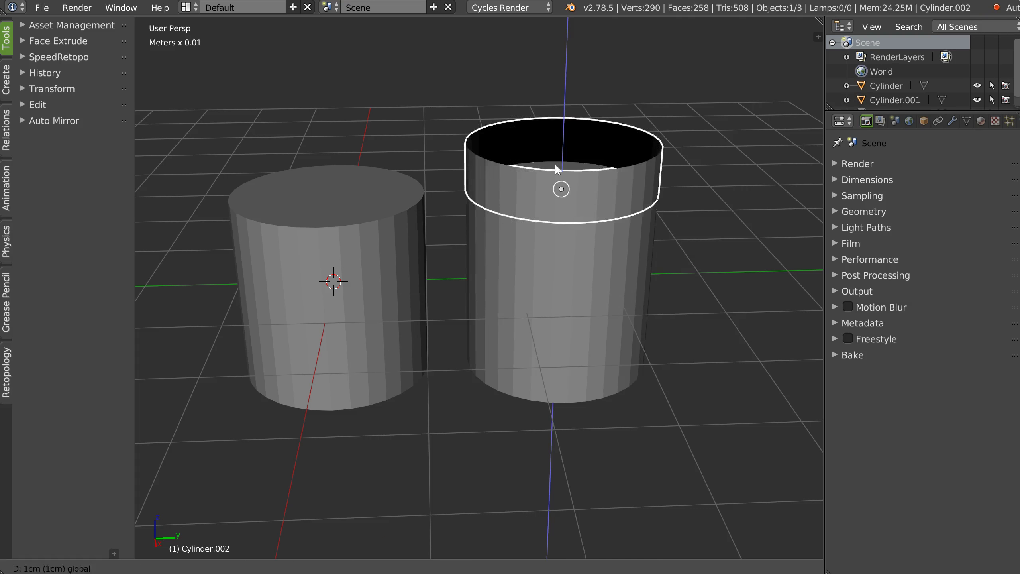
{"action": "left_click", "coordinate": [558, 169]}
{"action": "middle_click_drag", "start_coordinate": [581, 228], "coordinate": [566, 74]}
{"action": "left_click_drag", "start_coordinate": [565, 69], "coordinate": [558, 144]}
Delete the extracted ring and select the cylinder with the edge loops.
{"action": "key", "text": "x"}
{"action": "left_click", "coordinate": [549, 296]}
{"action": "left_click", "coordinate": [512, 279]}
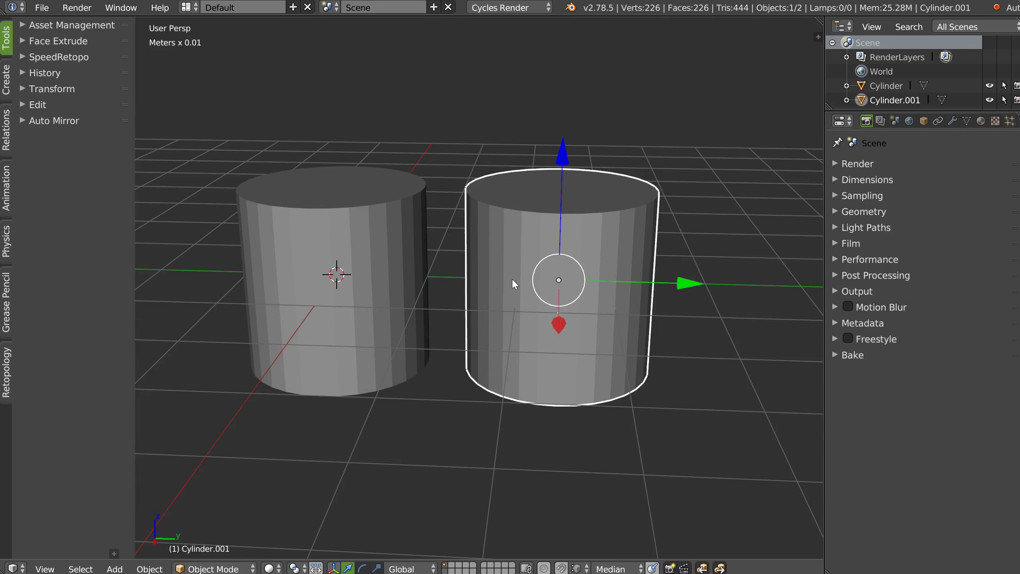
Extract the cylinder's middle face ring as a duplicate again and move all its faces vertically along the side.
{"action": "key", "text": "Tab"}
{"action": "left_click", "coordinate": [563, 285], "text": "alt"}
{"action": "middle_click_drag", "start_coordinate": [564, 285], "coordinate": [658, 179]}
{"action": "middle_click_drag", "start_coordinate": [659, 180], "coordinate": [623, 181], "text": "shift"}
{"action": "right_click", "coordinate": [599, 296]}
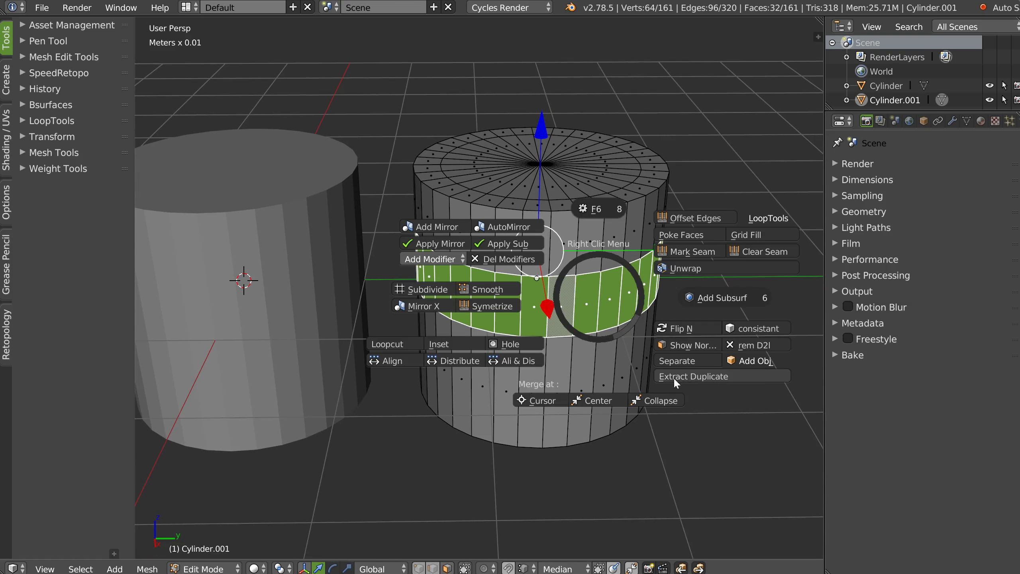
{"action": "left_click", "coordinate": [688, 377]}
{"action": "mouse_move", "coordinate": [630, 308]}
{"action": "middle_mouse_down"}
{"action": "mouse_move", "coordinate": [701, 292]}
{"action": "mouse_move", "coordinate": [644, 295]}
{"action": "middle_mouse_up"}
{"action": "key", "text": "a"}
{"action": "key", "text": "g"}
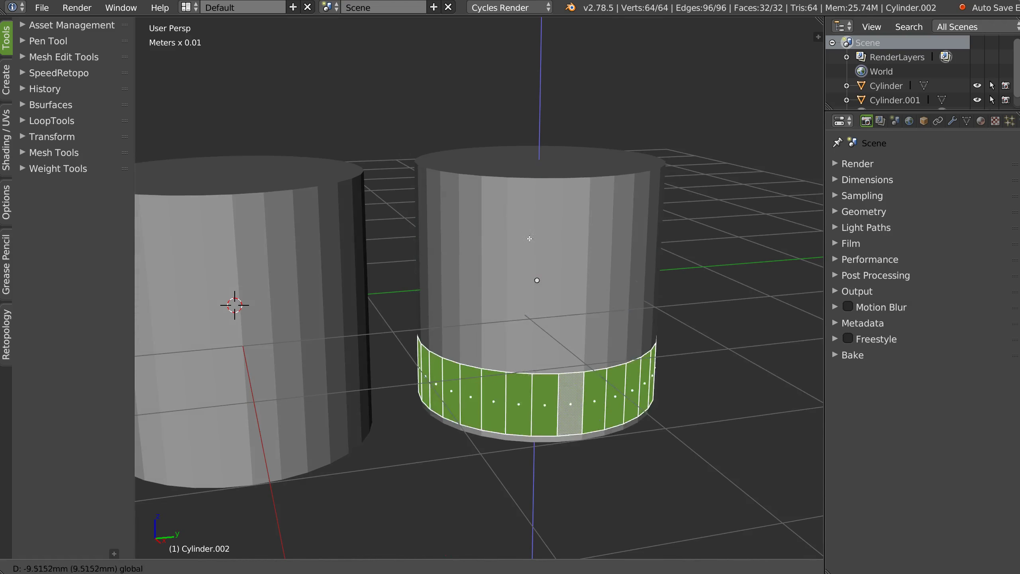
{"action": "left_click", "coordinate": [599, 222]}
Leave mesh editing, remove the extracted ring and reselect the underlying cylinder.
{"action": "key", "text": "Tab"}
{"action": "middle_click_drag", "start_coordinate": [579, 293], "coordinate": [591, 306]}
{"action": "right_click", "coordinate": [562, 307]}
Select all cylinder faces above the upper edge loop and extract them as a duplicate cap object.
{"action": "key", "text": "Tab"}
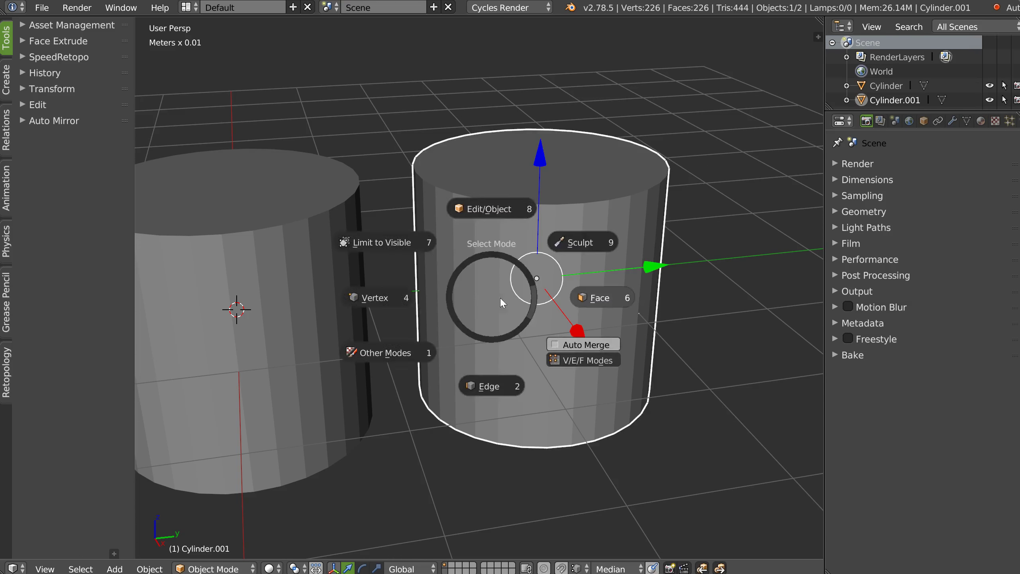
{"action": "right_click", "coordinate": [575, 265], "text": "alt"}
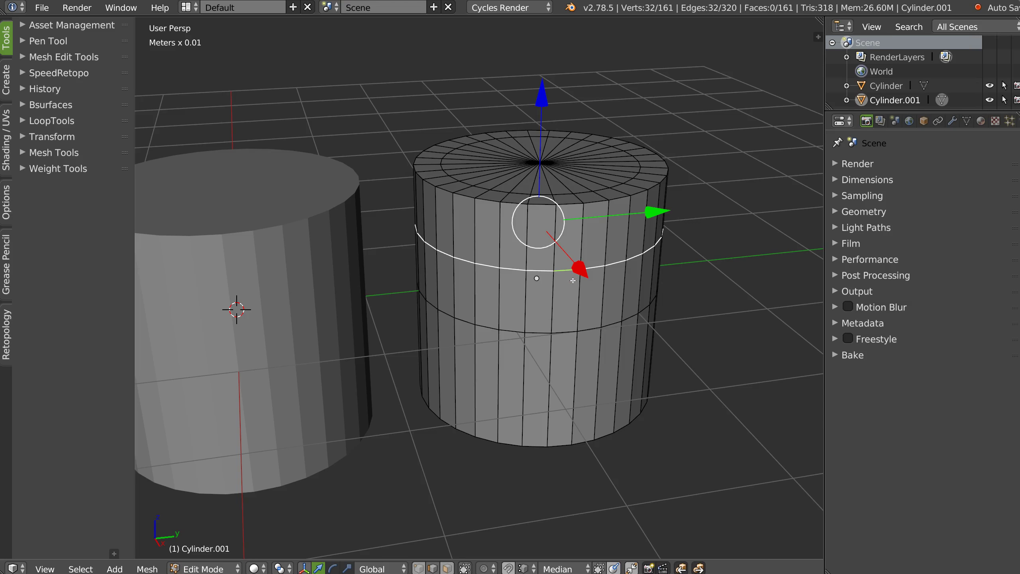
{"action": "key", "text": "a"}
{"action": "left_click", "coordinate": [452, 230]}
{"action": "middle_click_drag", "start_coordinate": [452, 229], "coordinate": [566, 245]}
{"action": "key", "text": "3"}
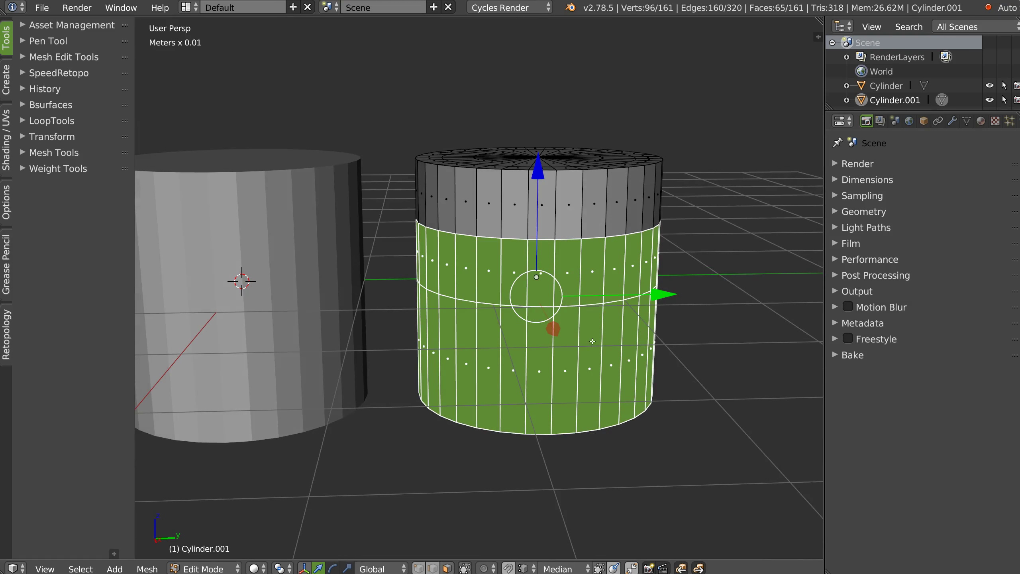
{"action": "key", "text": "ctrl+i"}
{"action": "middle_click_drag", "start_coordinate": [567, 364], "coordinate": [576, 407]}
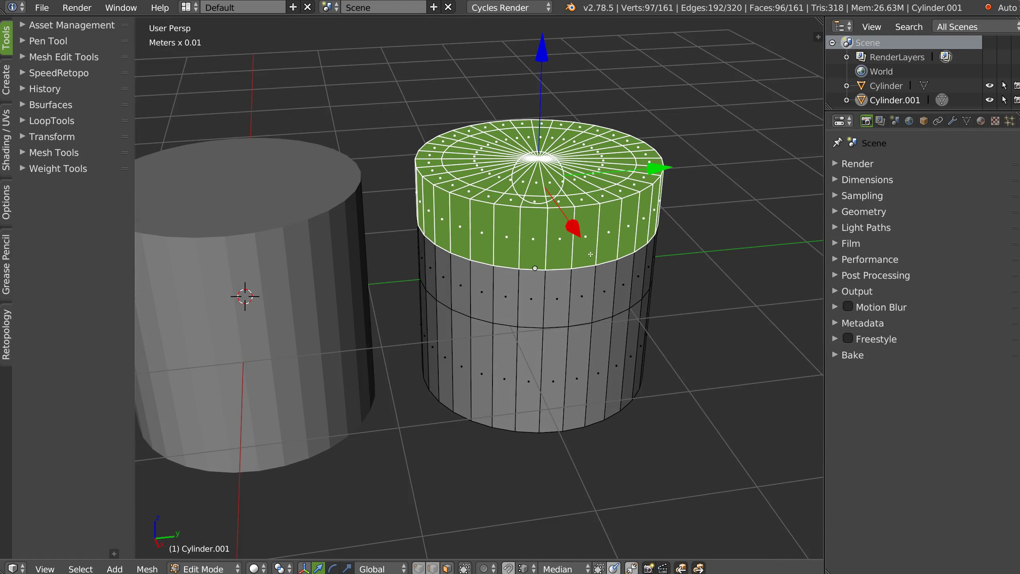
{"action": "right_click", "coordinate": [593, 253]}
{"action": "left_click", "coordinate": [674, 334]}
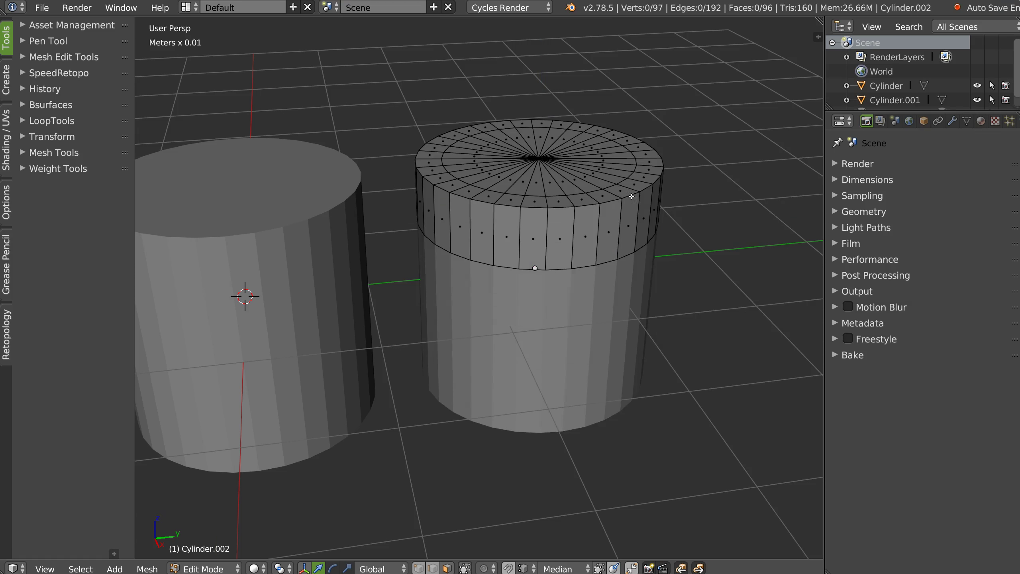
Raise the bottom edge loop of the extracted cap and scale it outward into a flared lid, then leave mesh editing.
{"action": "middle_click_drag", "start_coordinate": [674, 329], "coordinate": [560, 274]}
{"action": "key", "text": "2"}
{"action": "left_click", "coordinate": [565, 309], "text": "alt"}
{"action": "left_click_drag", "start_coordinate": [529, 139], "coordinate": [535, 113]}
{"action": "key", "text": "s"}
{"action": "left_click", "coordinate": [679, 285]}
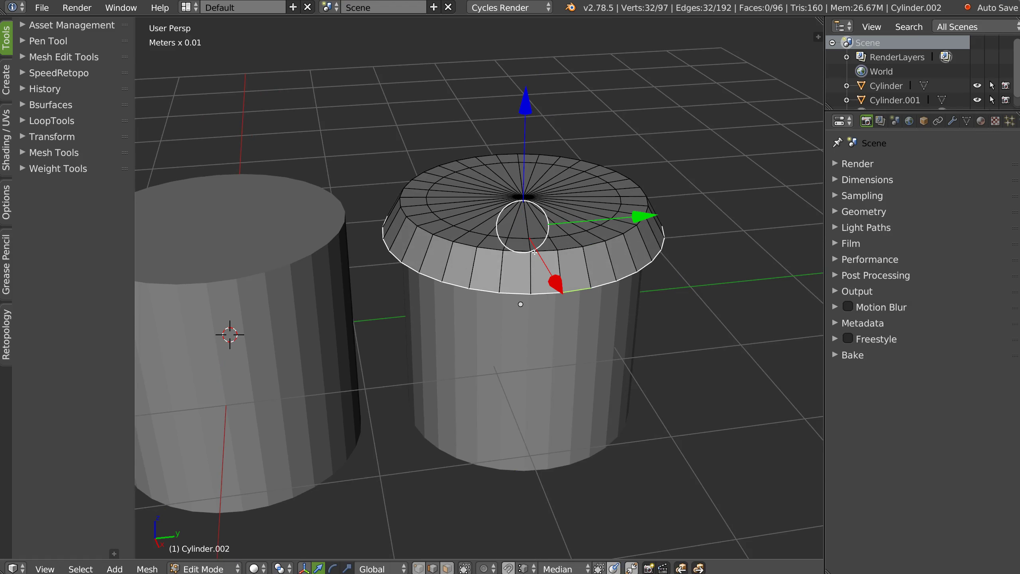
{"action": "key", "text": "Tab"}
{"action": "left_click_drag", "start_coordinate": [529, 196], "coordinate": [619, 198]}
{"action": "middle_click_drag", "start_coordinate": [619, 197], "coordinate": [541, 236]}
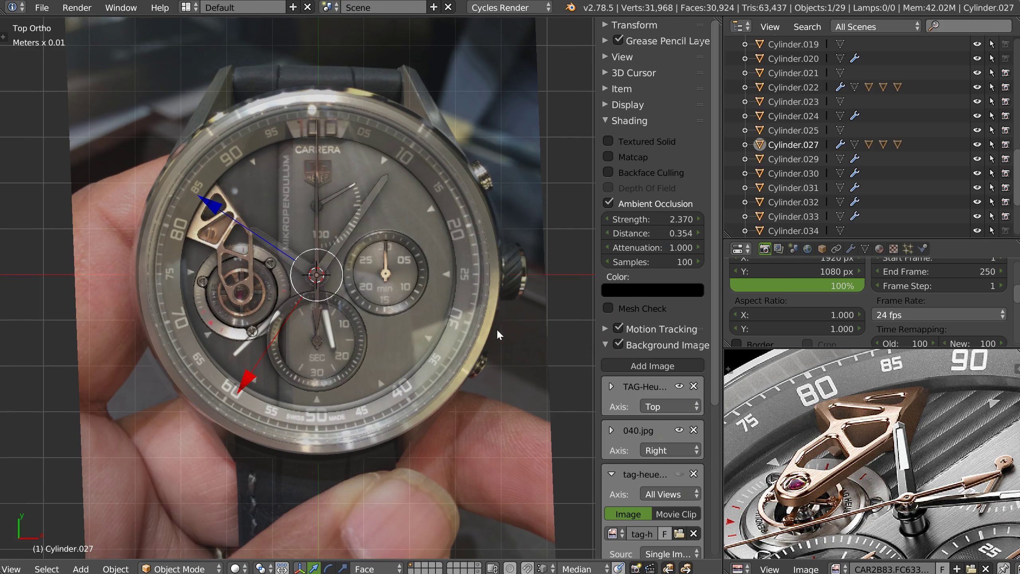
Hide the properties sidebar and compare the watch model with the background photo by alternating wireframe and solid shading.
{"action": "key", "text": "n"}
{"action": "scroll", "coordinate": [502, 322], "scroll_direction": "up", "scroll_amount": 1}
{"action": "key", "text": "z"}
{"action": "left_click", "coordinate": [588, 215]}
{"action": "key", "text": "z"}
{"action": "left_click", "coordinate": [594, 260]}
{"action": "key", "text": "z"}
{"action": "left_click", "coordinate": [647, 238]}
{"action": "key", "text": "z"}
{"action": "left_click", "coordinate": [586, 251]}
{"action": "key", "text": "z"}
{"action": "left_click", "coordinate": [582, 248]}
{"action": "key", "text": "z"}
{"action": "left_click", "coordinate": [603, 240]}
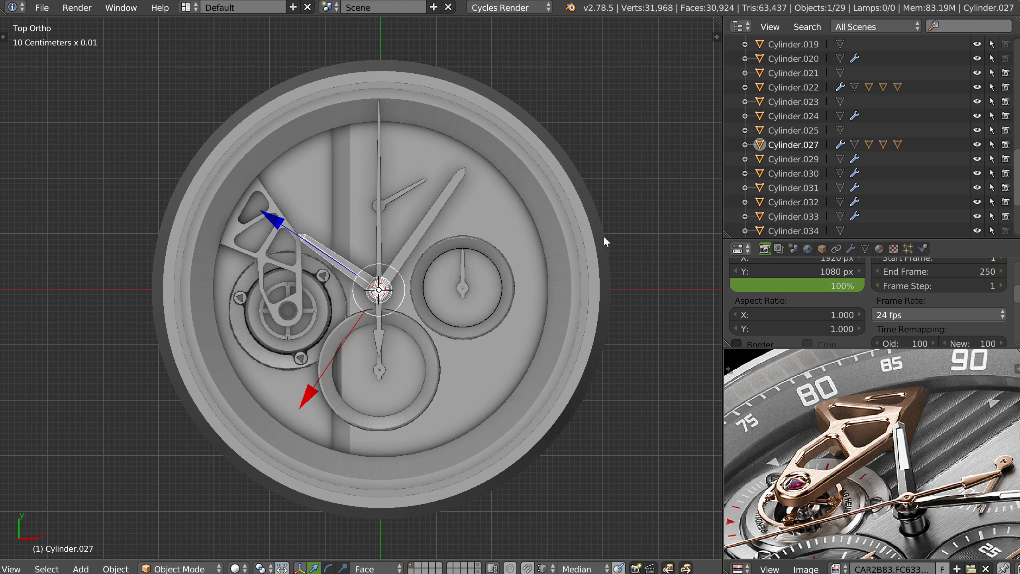
{"action": "key", "text": "z"}
{"action": "left_click", "coordinate": [590, 242]}
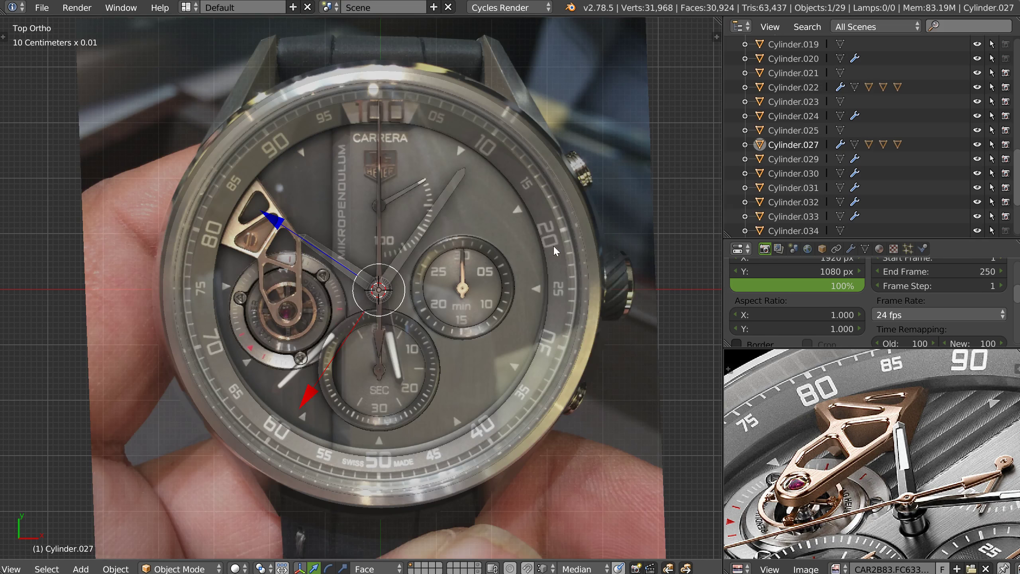
Examine the watch's hands, sub-dials, dial plate and outer case in close-up and in perspective.
{"action": "scroll", "coordinate": [491, 277], "scroll_direction": "up", "scroll_amount": 1, "text": "ctrl"}
{"action": "scroll", "coordinate": [494, 288], "scroll_direction": "up", "scroll_amount": 1}
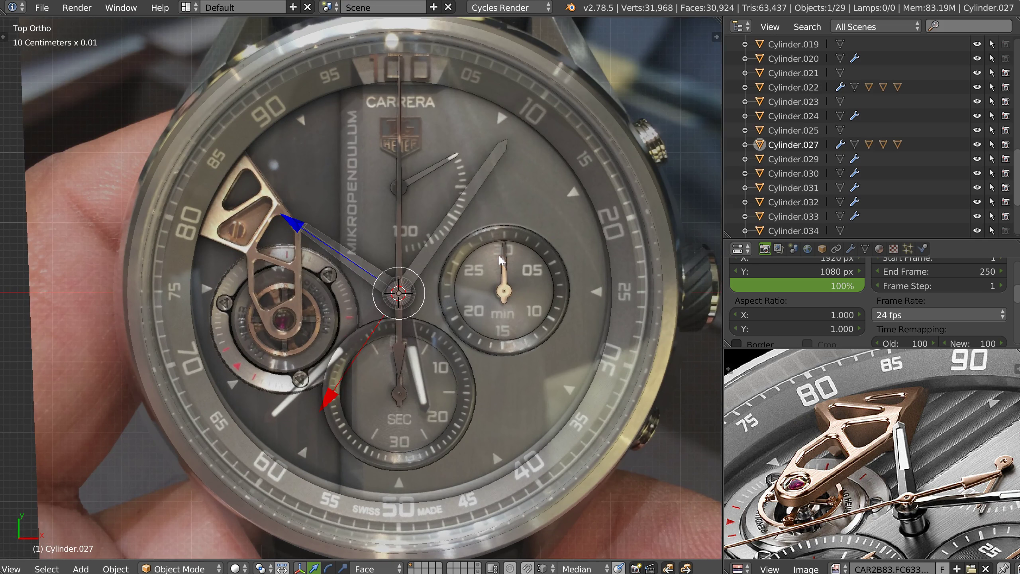
{"action": "scroll", "coordinate": [419, 192], "scroll_direction": "down", "scroll_amount": 1}
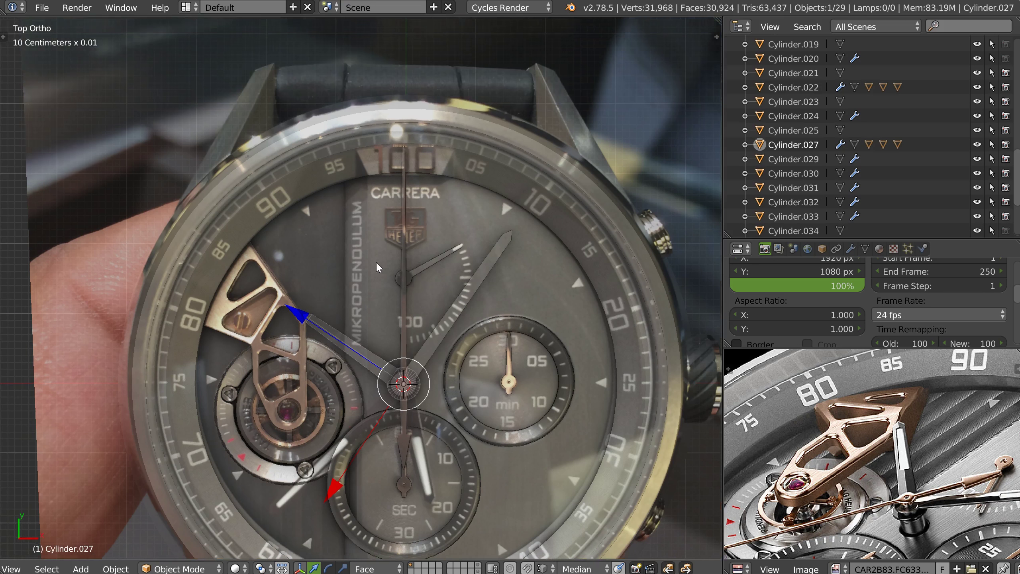
{"action": "scroll", "coordinate": [376, 262], "scroll_direction": "up", "scroll_amount": 6}
{"action": "scroll", "coordinate": [506, 176], "scroll_direction": "down", "scroll_amount": 5}
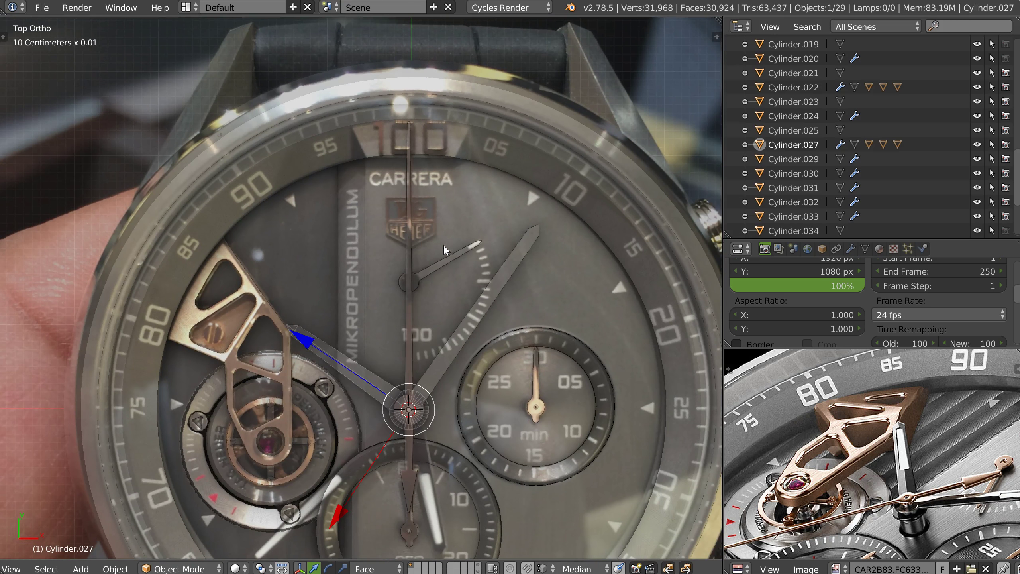
{"action": "middle_click_drag", "start_coordinate": [402, 252], "coordinate": [424, 213], "text": "shift"}
{"action": "right_click", "coordinate": [405, 242]}
{"action": "right_click", "coordinate": [387, 279]}
{"action": "middle_click_drag", "start_coordinate": [401, 286], "coordinate": [353, 250]}
{"action": "scroll", "coordinate": [444, 227], "scroll_direction": "down", "scroll_amount": 4}
{"action": "right_click", "coordinate": [443, 226]}
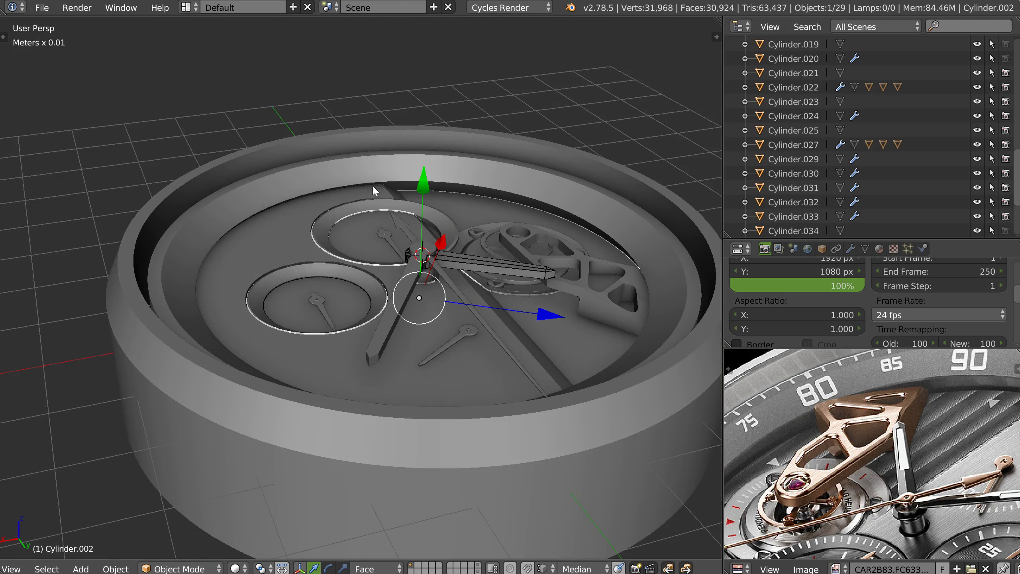
{"action": "middle_click_drag", "start_coordinate": [499, 313], "coordinate": [604, 259]}
{"action": "middle_click_drag", "start_coordinate": [539, 192], "coordinate": [555, 228]}
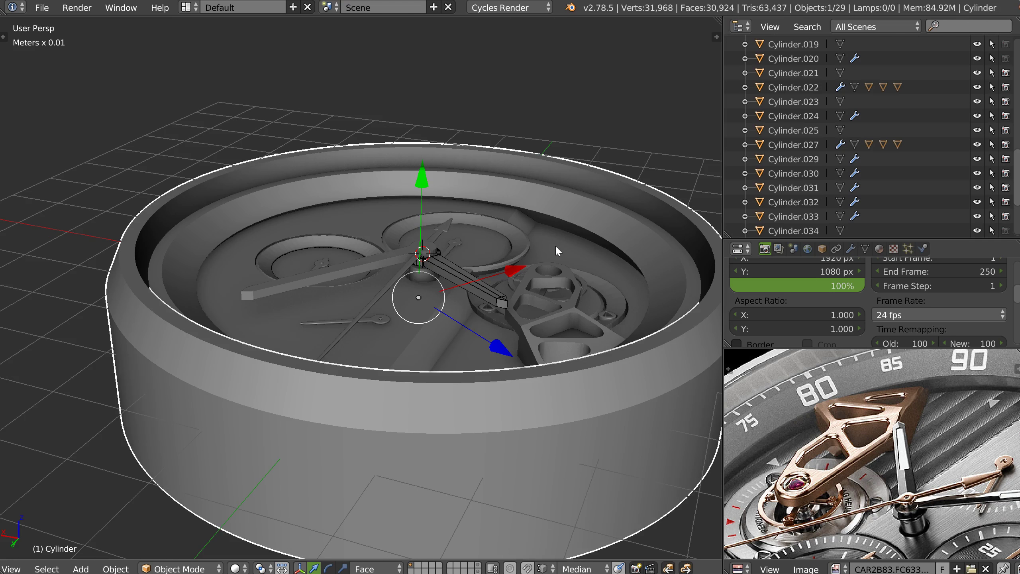
Isolate the dial plate, select its outer side faces and try scaling them with the Z axis locked.
{"action": "key", "text": "KP_Divide"}
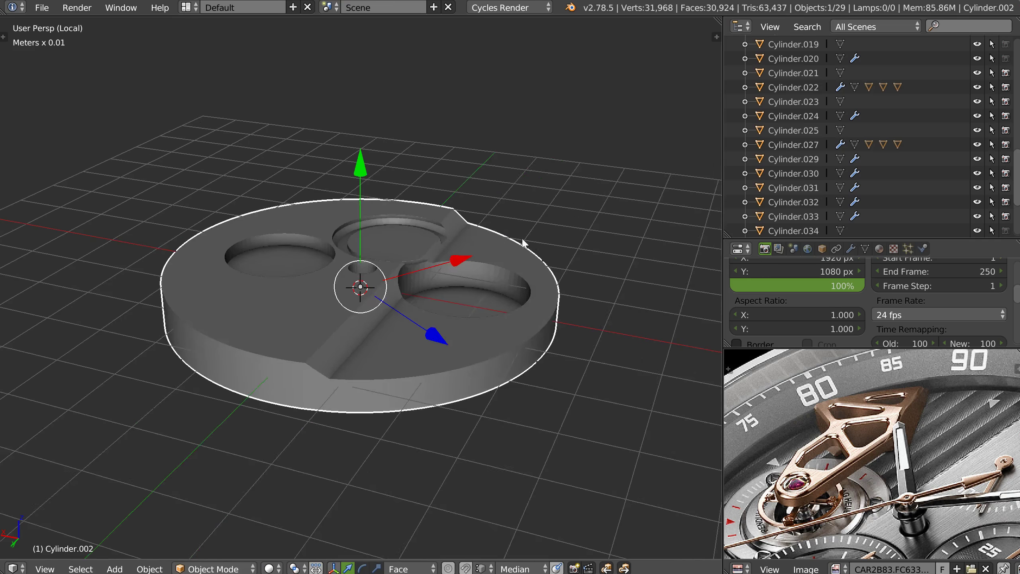
{"action": "middle_click_drag", "start_coordinate": [444, 252], "coordinate": [539, 388]}
{"action": "key", "text": "Tab"}
{"action": "left_click", "coordinate": [479, 389], "text": "alt"}
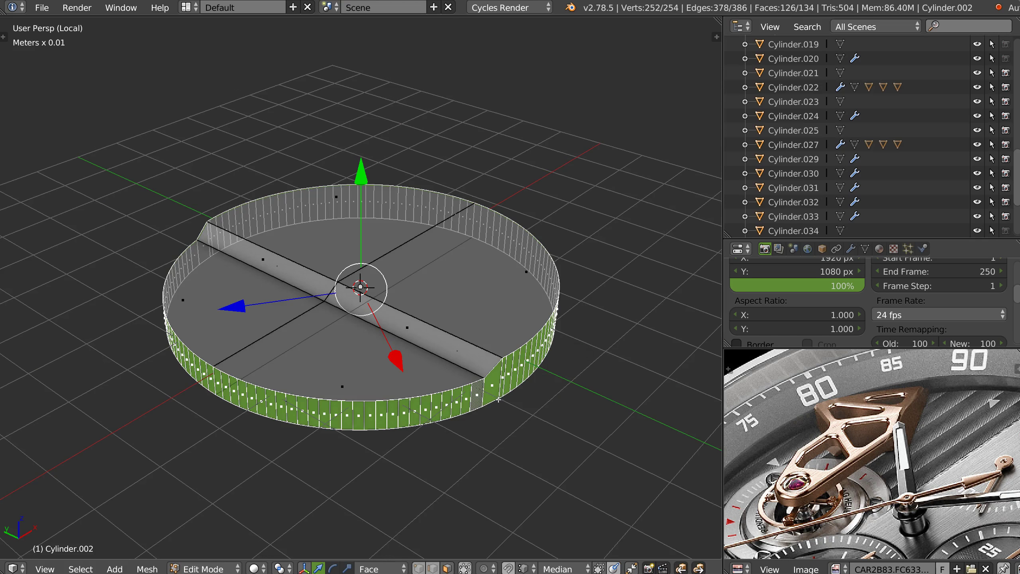
{"action": "key", "text": "s"}
{"action": "key", "text": "shift+z"}
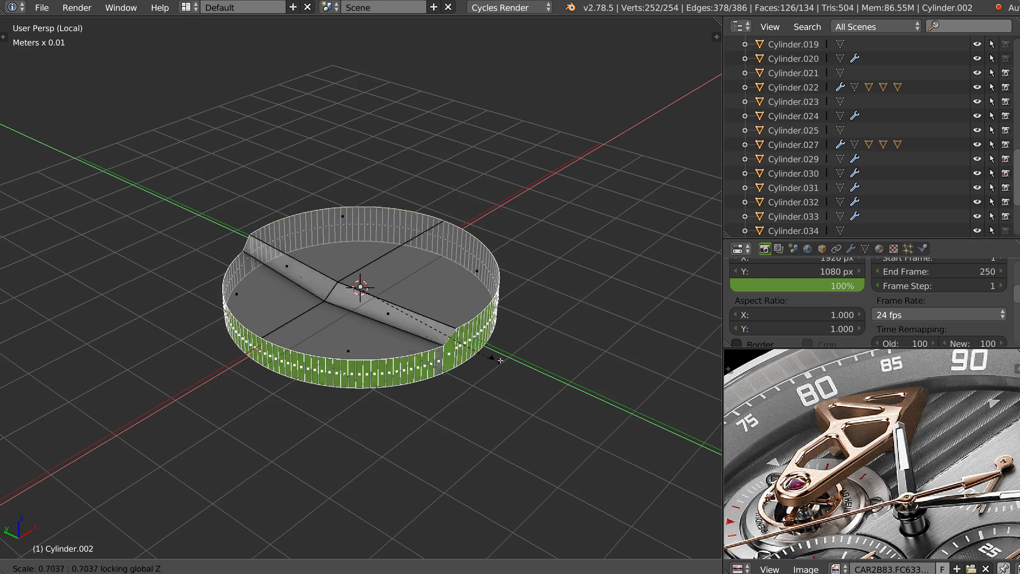
{"action": "key", "text": "Escape"}
Leave mesh editing and examine the round recesses and diagonal step cut into the isolated dial plate.
{"action": "middle_click_drag", "start_coordinate": [491, 344], "coordinate": [304, 147]}
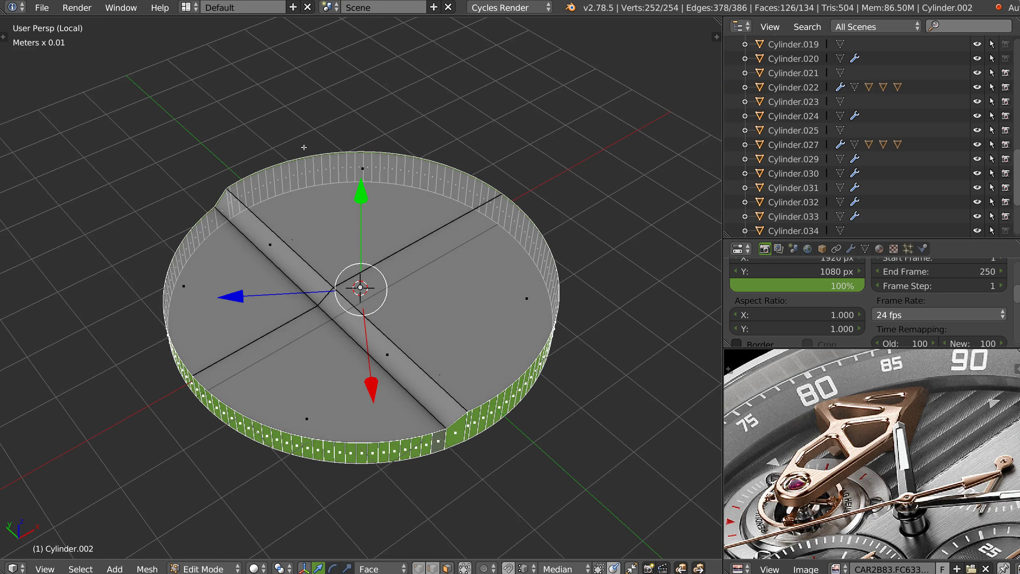
{"action": "middle_click_drag", "start_coordinate": [362, 252], "coordinate": [376, 274]}
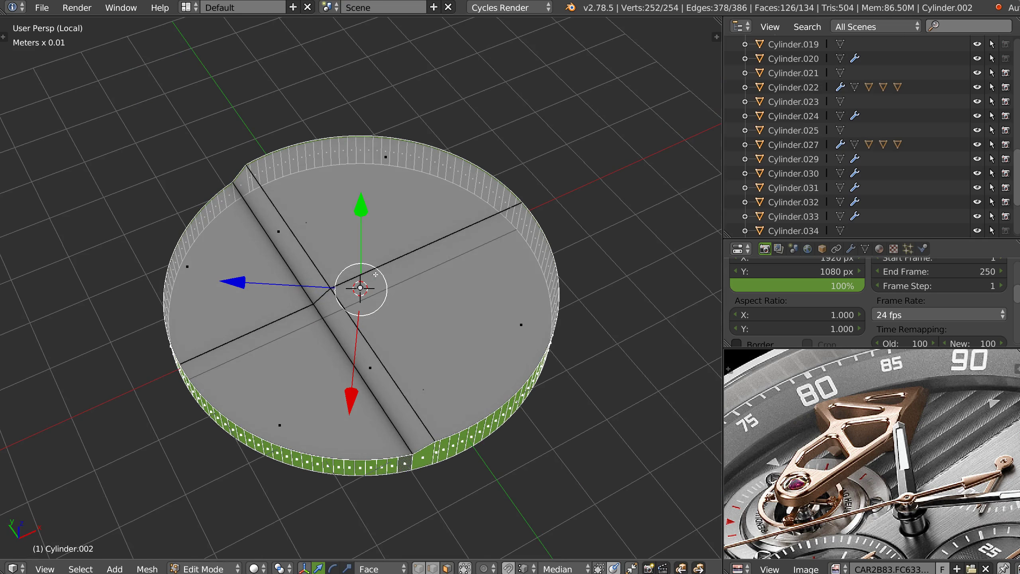
{"action": "key", "text": "Tab"}
{"action": "left_click", "coordinate": [380, 201]}
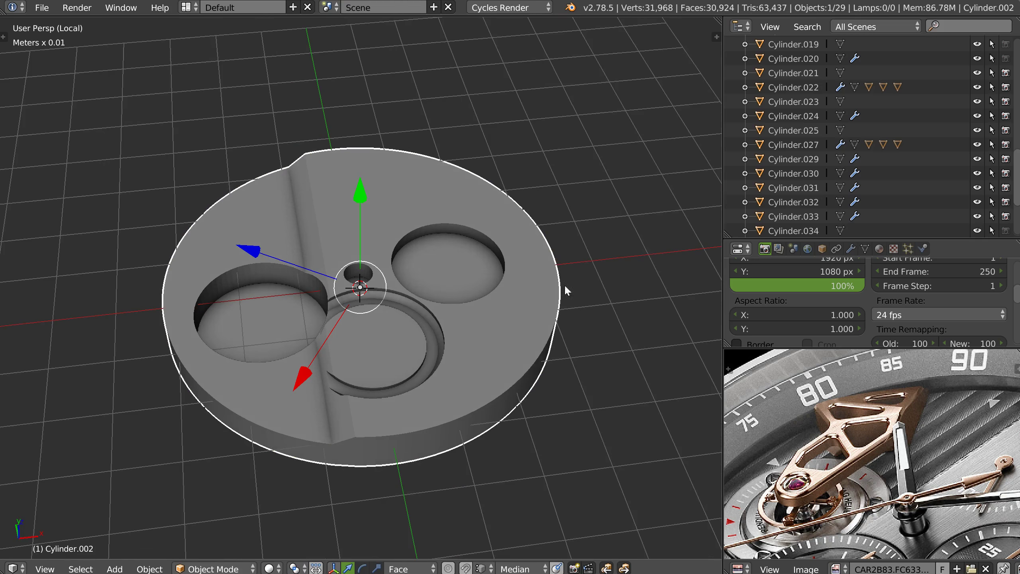
{"action": "middle_click_drag", "start_coordinate": [387, 319], "coordinate": [390, 236]}
{"action": "middle_click_drag", "start_coordinate": [509, 222], "coordinate": [529, 269]}
{"action": "scroll", "coordinate": [527, 267], "scroll_direction": "up", "scroll_amount": 6}
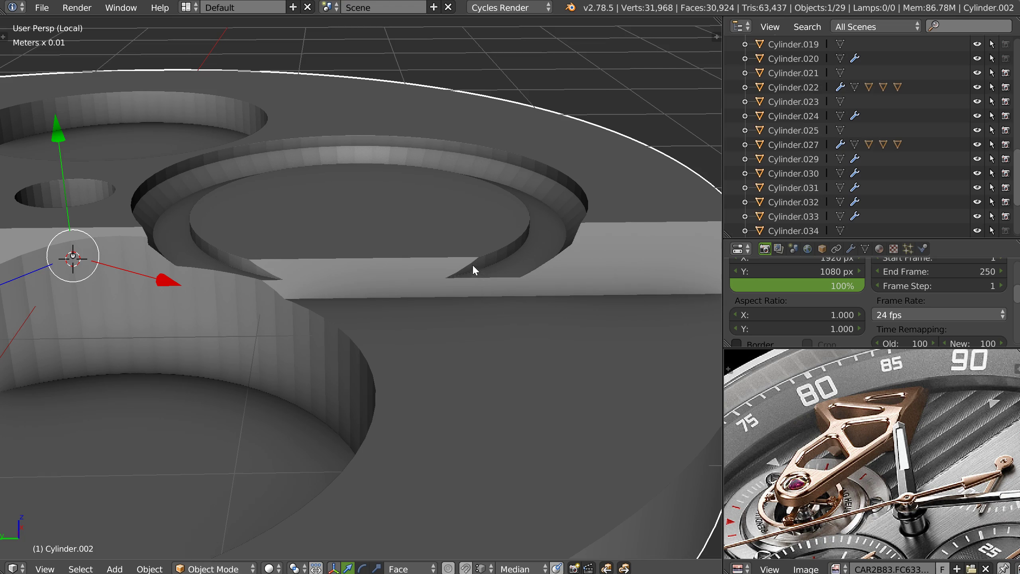
{"action": "middle_click_drag", "start_coordinate": [464, 312], "coordinate": [424, 332]}
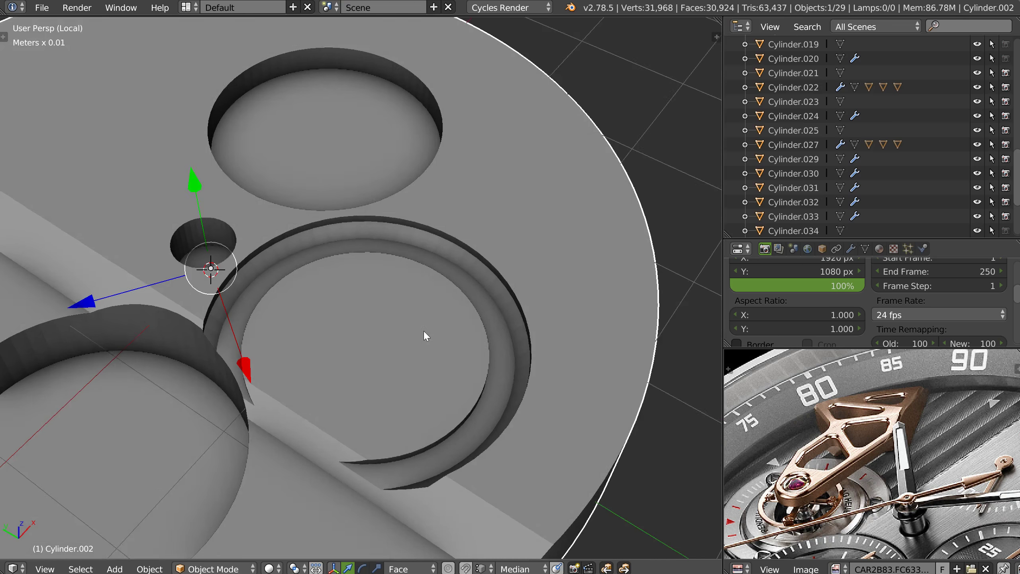
Show the full watch again and compare the pendulum bridge with the close-up reference photo.
{"action": "key", "text": "KP_Divide"}
{"action": "middle_click_drag", "start_coordinate": [488, 238], "coordinate": [386, 316]}
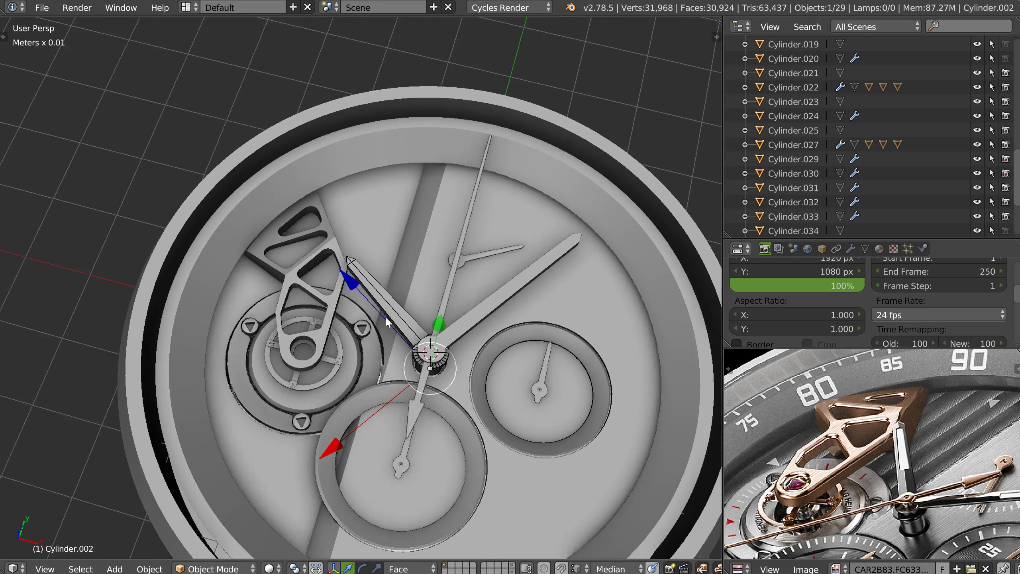
{"action": "scroll", "coordinate": [333, 213], "scroll_direction": "up", "scroll_amount": 5}
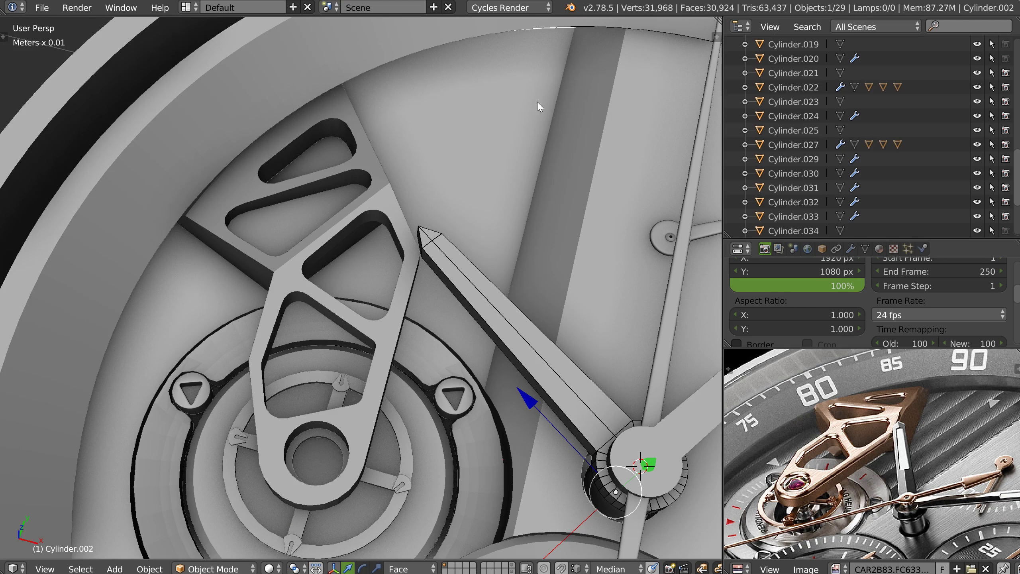
{"action": "key", "text": "alt+Tab"}
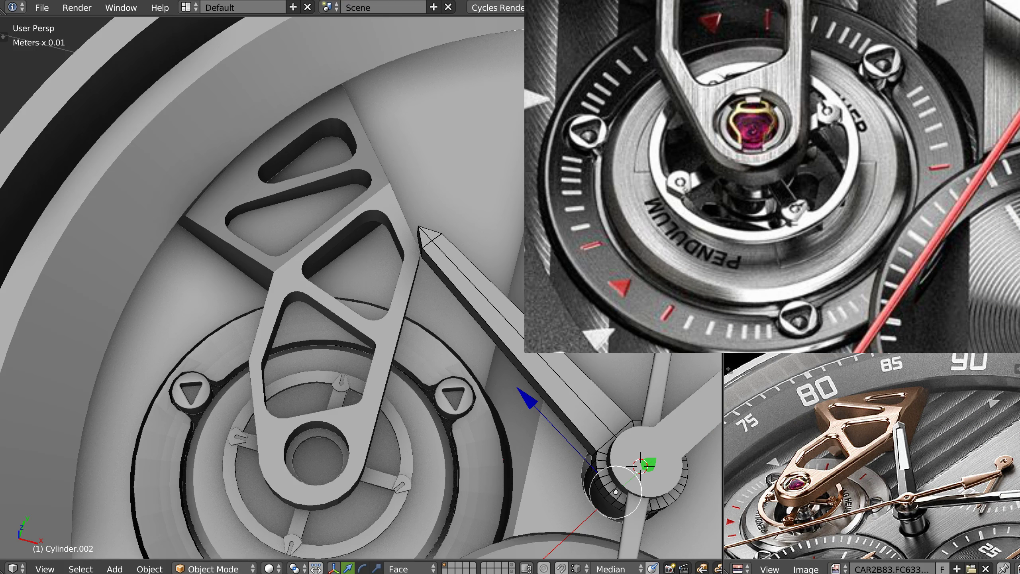
Examine the pendulum bridge, the hands and the sub-dials in perspective, selecting the hand that points towards the bridge.
{"action": "middle_click_drag", "start_coordinate": [347, 322], "coordinate": [414, 322]}
{"action": "middle_click_drag", "start_coordinate": [430, 422], "coordinate": [422, 94], "text": "shift"}
{"action": "middle_click_drag", "start_coordinate": [494, 84], "coordinate": [479, 205], "text": "shift"}
{"action": "right_click", "coordinate": [578, 182]}
{"action": "middle_click_drag", "start_coordinate": [571, 153], "coordinate": [521, 203]}
{"action": "right_click", "coordinate": [509, 240]}
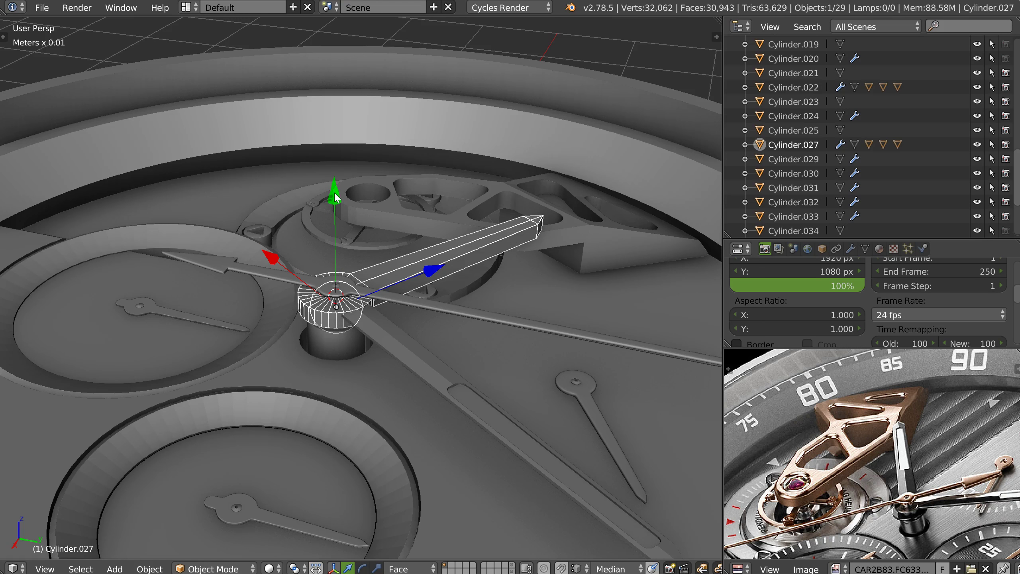
{"action": "middle_click_drag", "start_coordinate": [335, 197], "coordinate": [462, 304]}
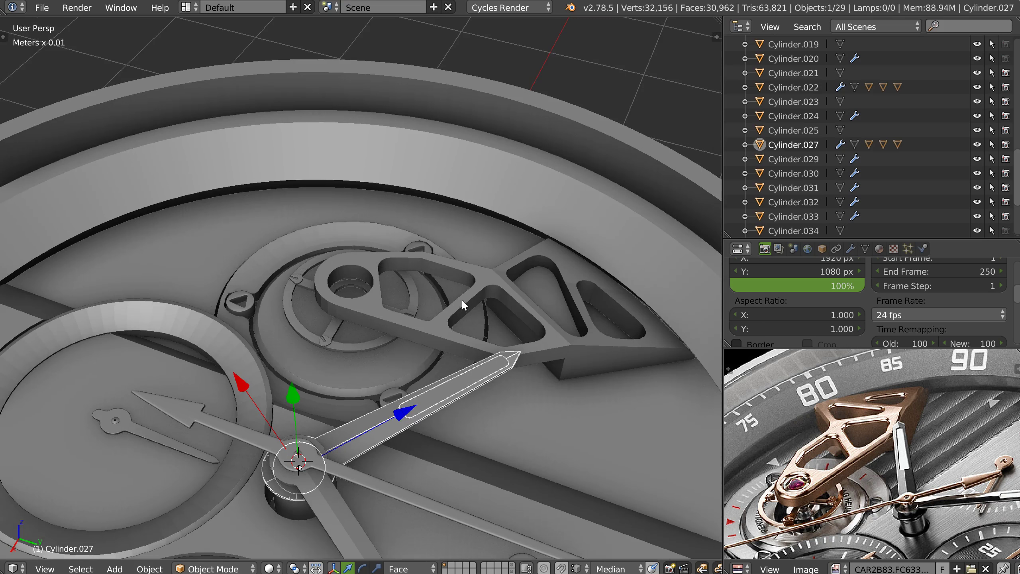
Isolate one of the small round screws with a triangular recess from the pendulum ring in local view.
{"action": "right_click", "coordinate": [243, 302]}
{"action": "key", "text": "KP_Divide"}
{"action": "middle_click_drag", "start_coordinate": [294, 303], "coordinate": [361, 280]}
{"action": "key", "text": "ctrl+Tab"}
{"action": "key", "text": "Tab"}
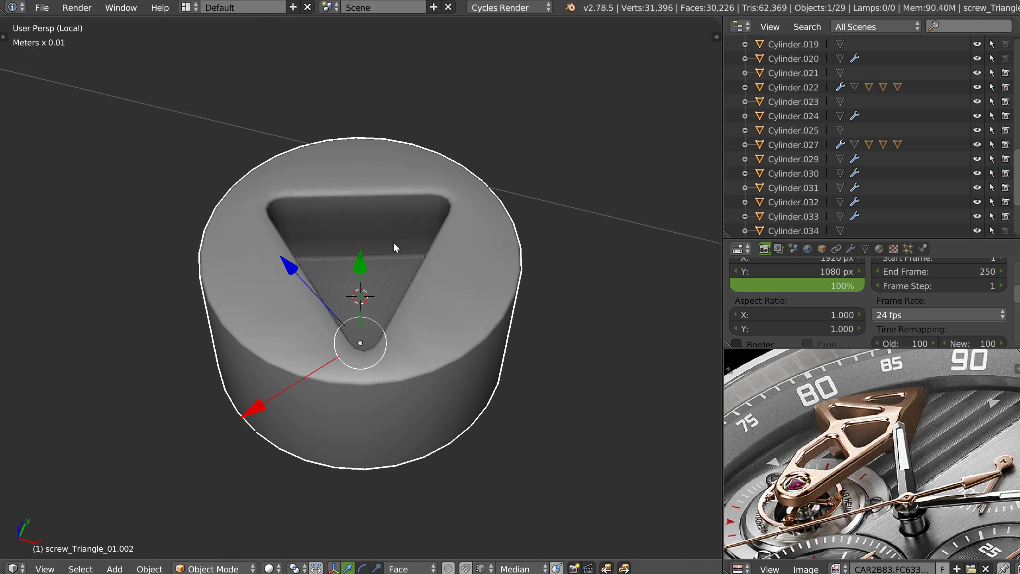
Add a cylinder at the isolated triangle screw and scale it down to less than the screw's width.
{"action": "key", "text": "w"}
{"action": "left_click", "coordinate": [444, 360]}
{"action": "key", "text": "s"}
{"action": "left_click", "coordinate": [445, 263]}
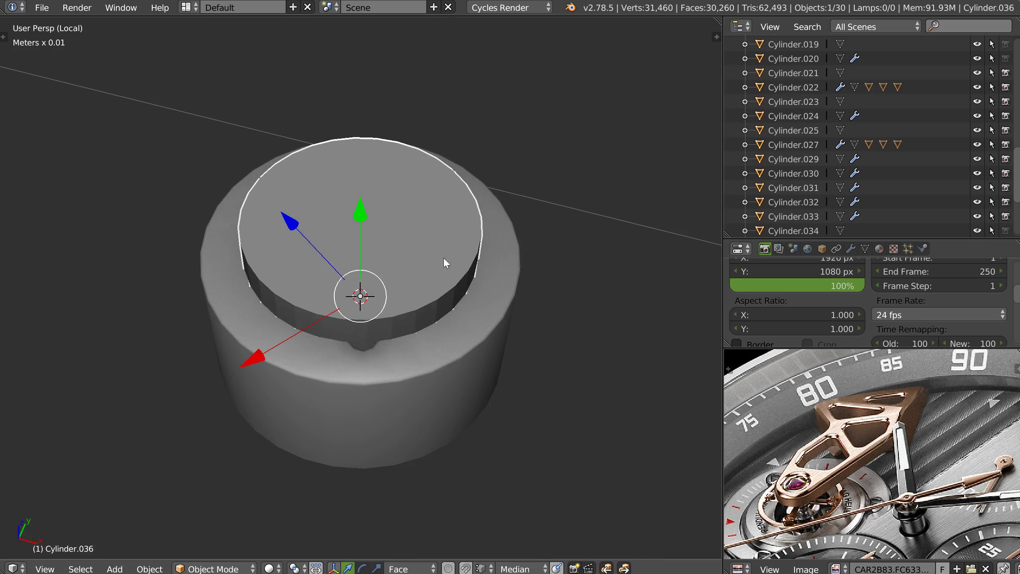
{"action": "key", "text": "s"}
{"action": "left_click", "coordinate": [448, 280]}
Move the small cylinder up along the Z axis until it floats clear above the triangle screw.
{"action": "middle_click_drag", "start_coordinate": [448, 280], "coordinate": [354, 199]}
{"action": "key", "text": "s"}
{"action": "right_click", "coordinate": [456, 315]}
{"action": "key", "text": "g"}
{"action": "key", "text": "z"}
{"action": "left_click", "coordinate": [367, 100]}
{"action": "middle_click_drag", "start_coordinate": [366, 100], "coordinate": [370, 162]}
{"action": "key", "text": "g"}
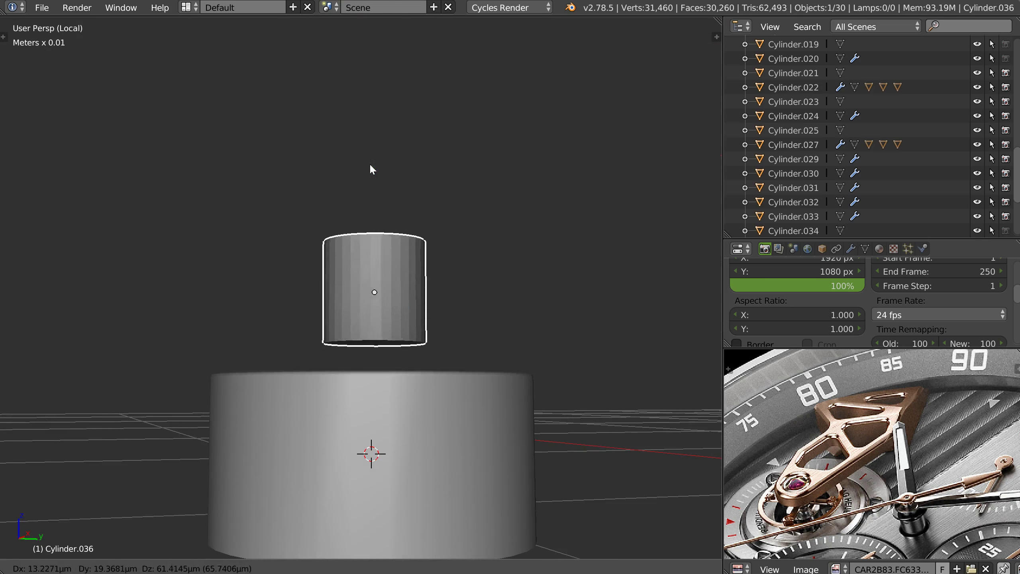
{"action": "key", "text": "z"}
Poke the small cylinder's bottom cap and pull its new centre vertex downward into a cone-shaped tip.
{"action": "middle_click_drag", "start_coordinate": [373, 198], "coordinate": [377, 209]}
{"action": "key", "text": "Tab"}
{"action": "right_click", "coordinate": [381, 223]}
{"action": "right_click", "coordinate": [381, 225]}
{"action": "left_click", "coordinate": [456, 163]}
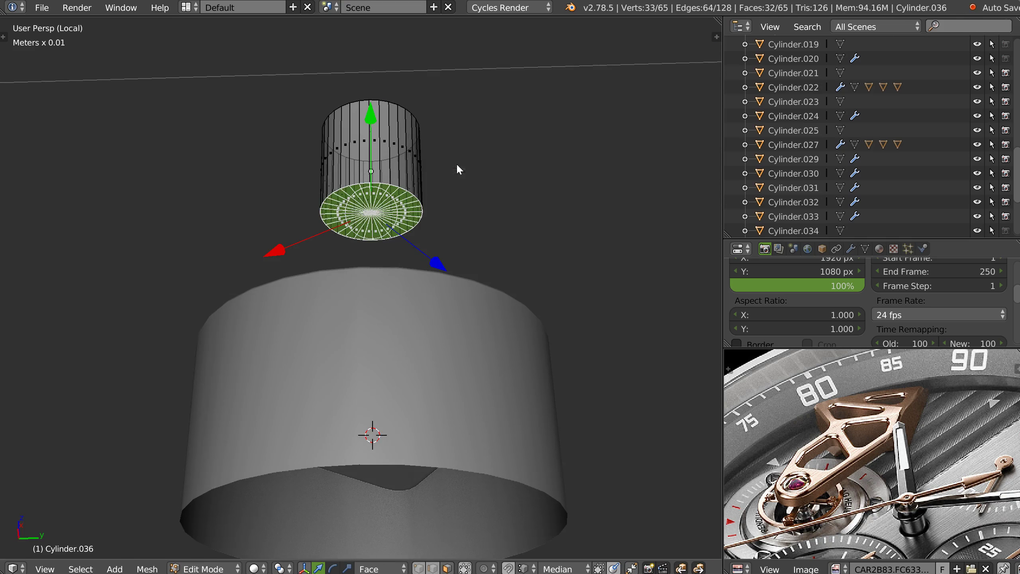
{"action": "key", "text": "Tab"}
{"action": "right_click", "coordinate": [373, 216]}
{"action": "middle_click_drag", "start_coordinate": [374, 214], "coordinate": [376, 189]}
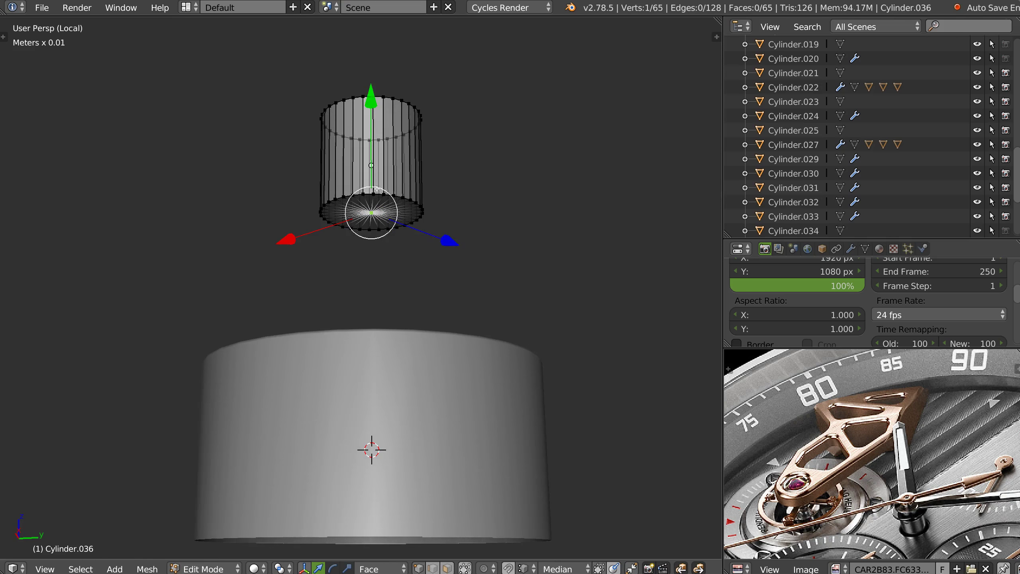
{"action": "left_click_drag", "start_coordinate": [372, 94], "coordinate": [373, 123]}
{"action": "middle_click_drag", "start_coordinate": [374, 126], "coordinate": [410, 260]}
Select the triangle screw in object mode and turn on its wireframe overlay.
{"action": "key", "text": "Tab"}
{"action": "right_click", "coordinate": [405, 362]}
{"action": "mouse_move", "coordinate": [405, 363]}
{"action": "middle_mouse_down"}
{"action": "mouse_move", "coordinate": [400, 288]}
{"action": "mouse_move", "coordinate": [405, 342]}
{"action": "middle_mouse_up"}
{"action": "key", "text": "shift+z"}
{"action": "left_click", "coordinate": [488, 332]}
Inspect the pointed cylinder's mesh with its top cap selected, then return to object mode.
{"action": "right_click", "coordinate": [386, 271]}
{"action": "mouse_move", "coordinate": [386, 271]}
{"action": "middle_mouse_down"}
{"action": "mouse_move", "coordinate": [396, 296]}
{"action": "mouse_move", "coordinate": [404, 177]}
{"action": "middle_mouse_up"}
{"action": "key", "text": "Tab"}
{"action": "right_click", "coordinate": [408, 188]}
{"action": "mouse_move", "coordinate": [436, 218]}
{"action": "left_mouse_down", "text": "ctrl"}
{"action": "mouse_move", "coordinate": [496, 157]}
{"action": "mouse_move", "coordinate": [249, 211]}
{"action": "left_mouse_up", "text": "ctrl"}
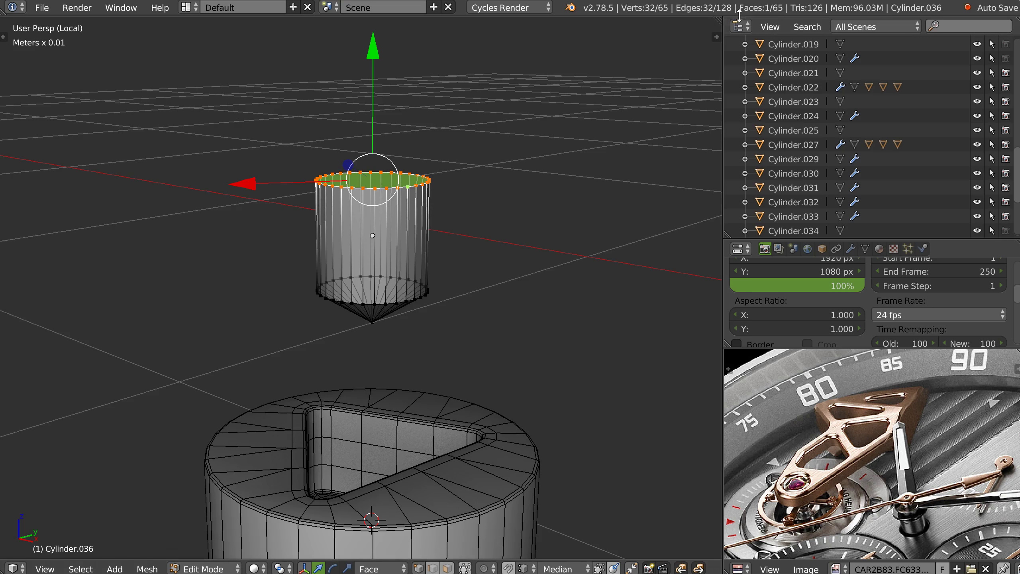
{"action": "middle_click_drag", "start_coordinate": [385, 217], "coordinate": [397, 164]}
{"action": "key", "text": "Tab"}
Add a Decimate modifier to the pointed cylinder, using Un-Subdivide with 2 iterations.
{"action": "middle_click_drag", "start_coordinate": [397, 211], "coordinate": [391, 249]}
{"action": "scroll", "coordinate": [885, 281], "scroll_direction": "up", "scroll_amount": 3}
{"action": "scroll", "coordinate": [856, 323], "scroll_direction": "up", "scroll_amount": 3}
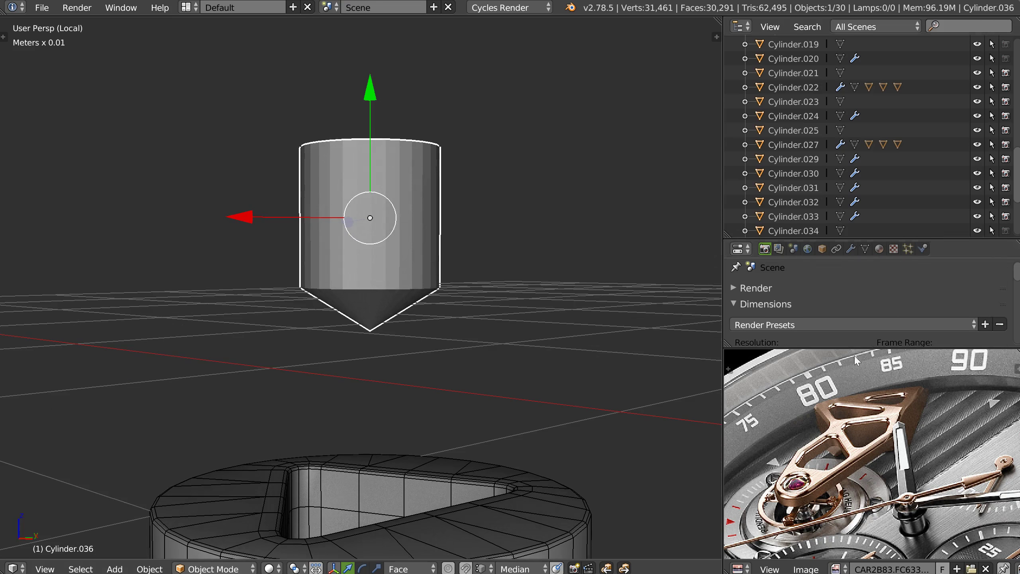
{"action": "left_click", "coordinate": [851, 249]}
{"action": "left_click", "coordinate": [856, 296]}
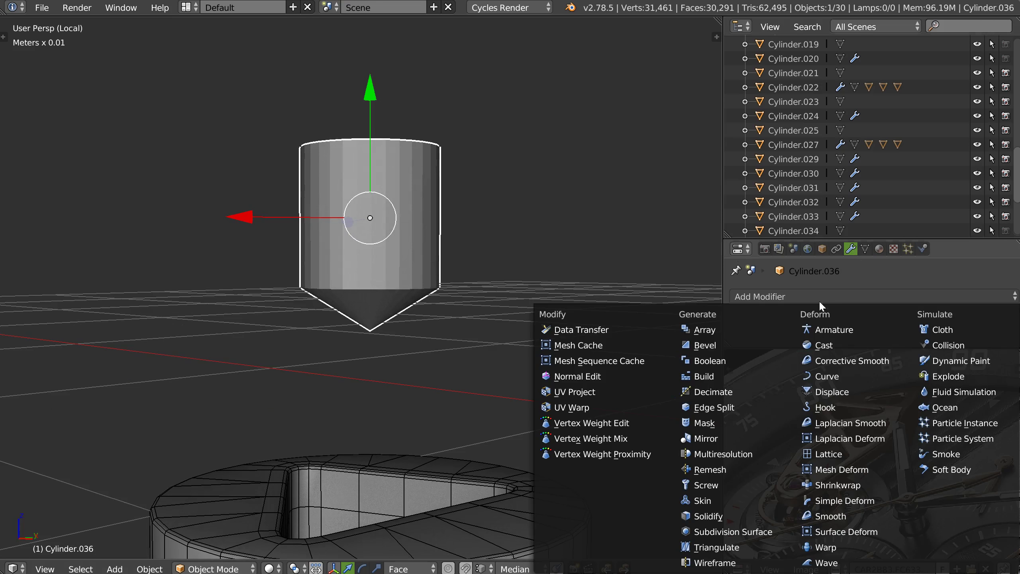
{"action": "left_click", "coordinate": [719, 392]}
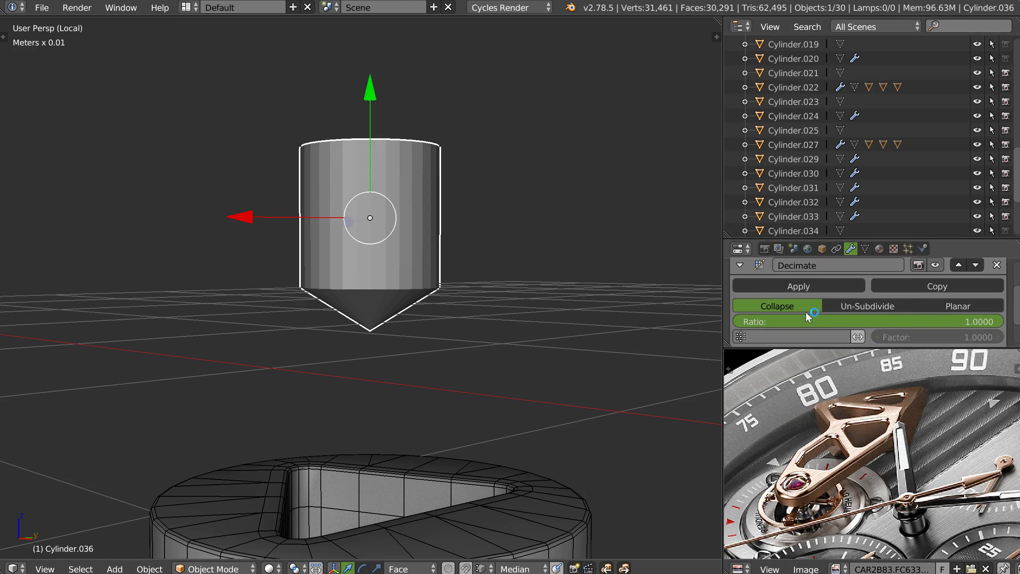
{"action": "left_click", "coordinate": [868, 306]}
{"action": "scroll", "coordinate": [864, 313], "scroll_direction": "down", "scroll_amount": 1}
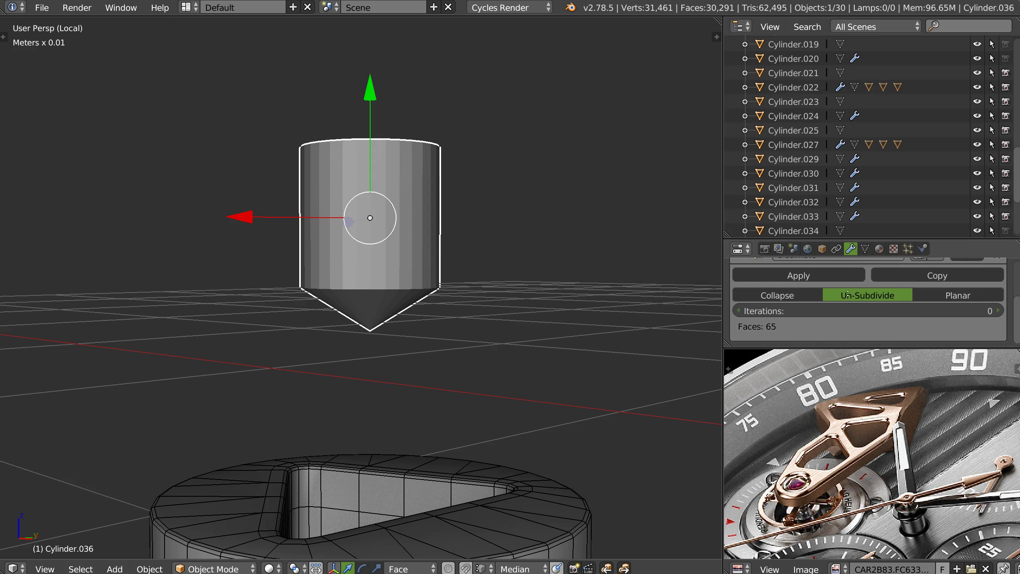
{"action": "left_click", "coordinate": [999, 312]}
{"action": "left_click", "coordinate": [999, 313]}
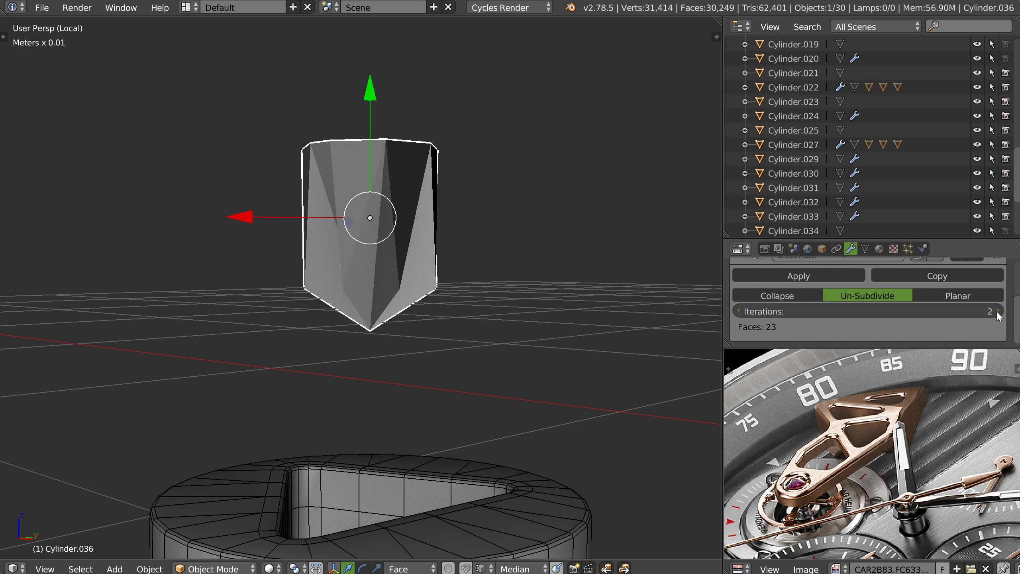
Examine the decimated cylinder from above and turn off the modifier's viewport display.
{"action": "middle_click_drag", "start_coordinate": [399, 212], "coordinate": [419, 231]}
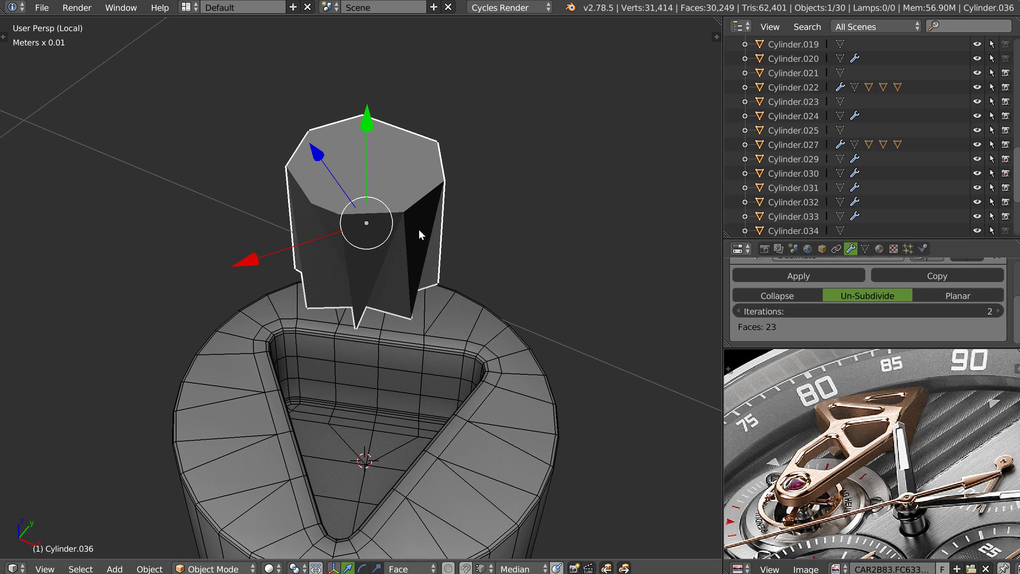
{"action": "scroll", "coordinate": [776, 265], "scroll_direction": "up", "scroll_amount": 3}
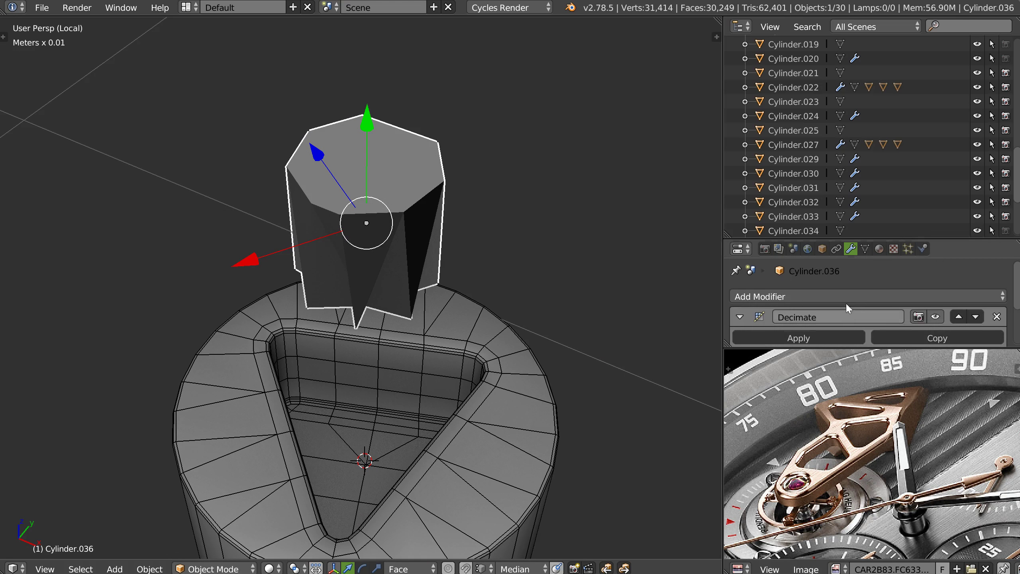
{"action": "left_click", "coordinate": [936, 319]}
Select the pointed cylinder's top and bottom rim edge loops and set their edge crease to 1.
{"action": "middle_click_drag", "start_coordinate": [389, 246], "coordinate": [416, 194]}
{"action": "key", "text": "Tab"}
{"action": "right_click", "coordinate": [419, 193], "text": "alt"}
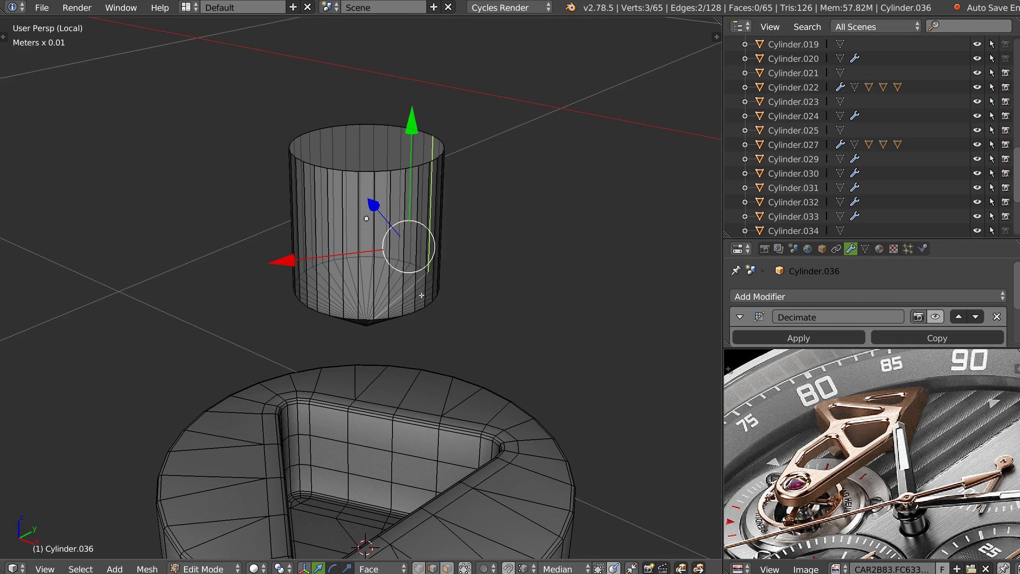
{"action": "right_click", "coordinate": [419, 325], "text": "alt"}
{"action": "right_click", "coordinate": [403, 125], "text": "alt+shift"}
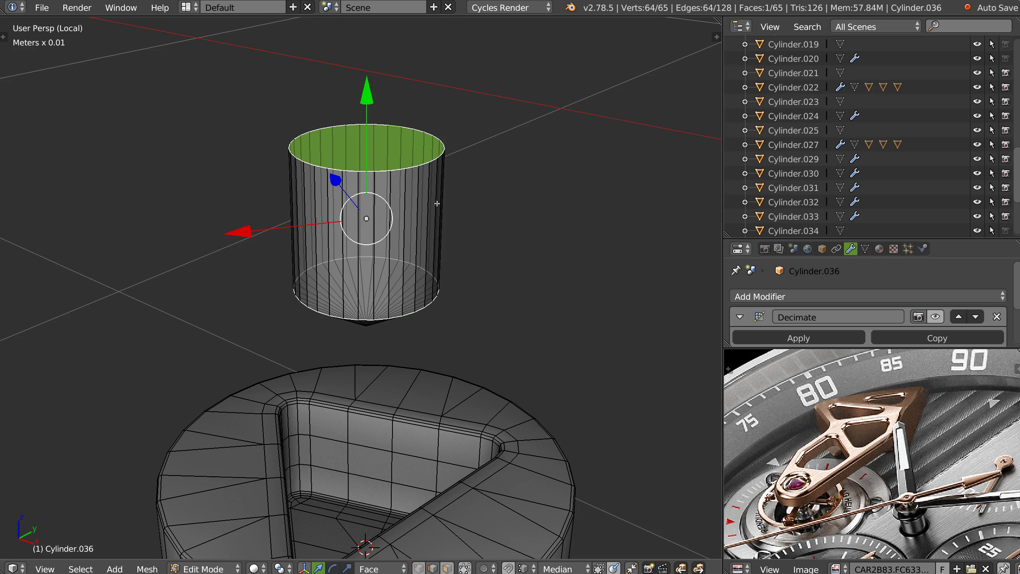
{"action": "key", "text": "ctrl+e"}
{"action": "left_click", "coordinate": [502, 136]}
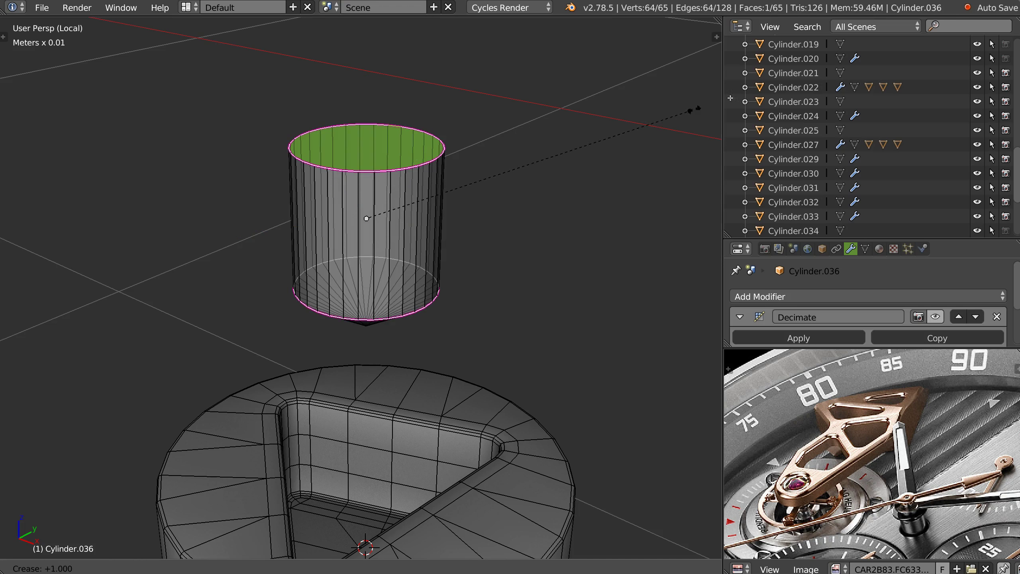
{"action": "left_click", "coordinate": [863, 68]}
Leave mesh editing and display the Decimate modifier's result on the creased cylinder again.
{"action": "key", "text": "Tab"}
{"action": "middle_click_drag", "start_coordinate": [417, 259], "coordinate": [462, 197]}
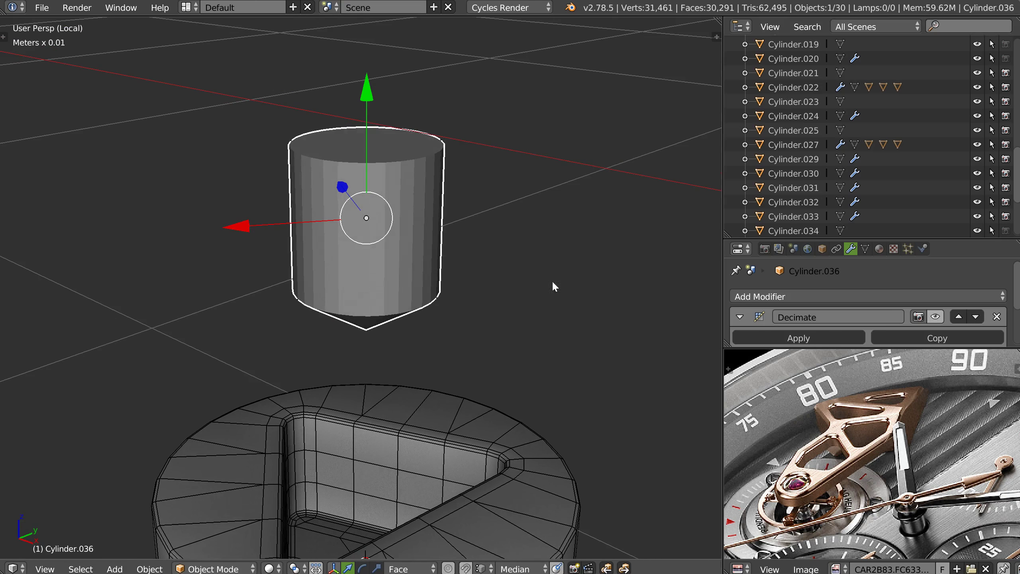
{"action": "scroll", "coordinate": [828, 338], "scroll_direction": "down", "scroll_amount": 3}
{"action": "left_click", "coordinate": [936, 272]}
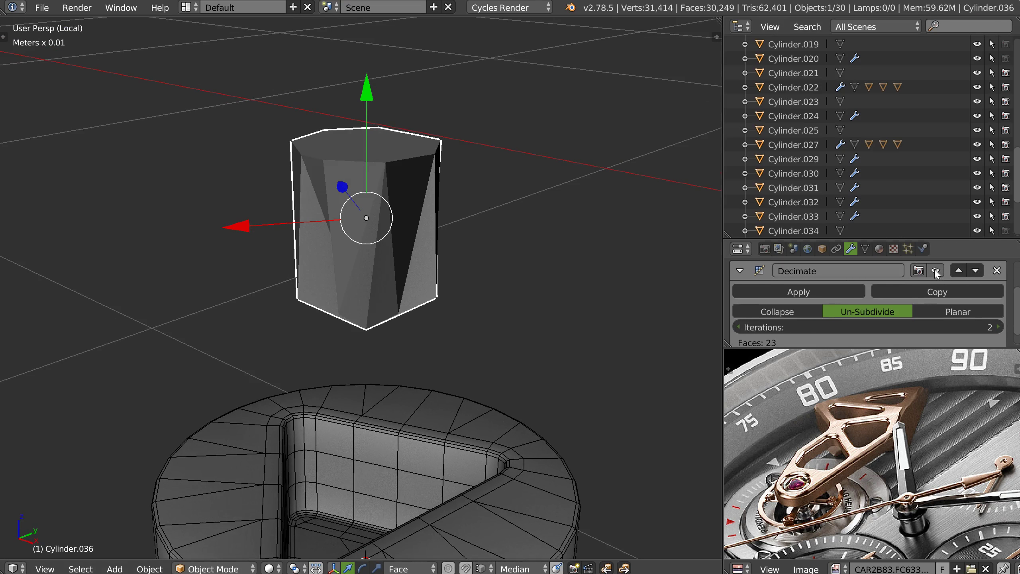
{"action": "scroll", "coordinate": [846, 261], "scroll_direction": "down", "scroll_amount": 1}
{"action": "scroll", "coordinate": [844, 314], "scroll_direction": "up", "scroll_amount": 2}
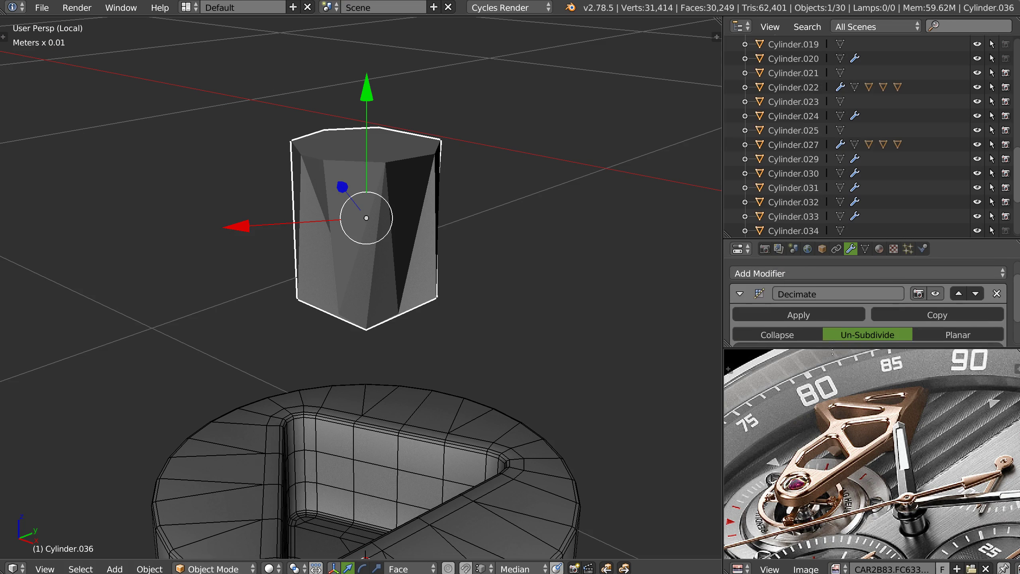
Remove the Decimate modifier and delete the pointed cylinder.
{"action": "left_click", "coordinate": [998, 292]}
{"action": "middle_click_drag", "start_coordinate": [477, 246], "coordinate": [412, 283]}
{"action": "key", "text": "Delete"}
Add a new cylinder at the triangle screw and set its vertex count to 8.
{"action": "right_click", "coordinate": [420, 305]}
{"action": "right_click", "coordinate": [459, 384]}
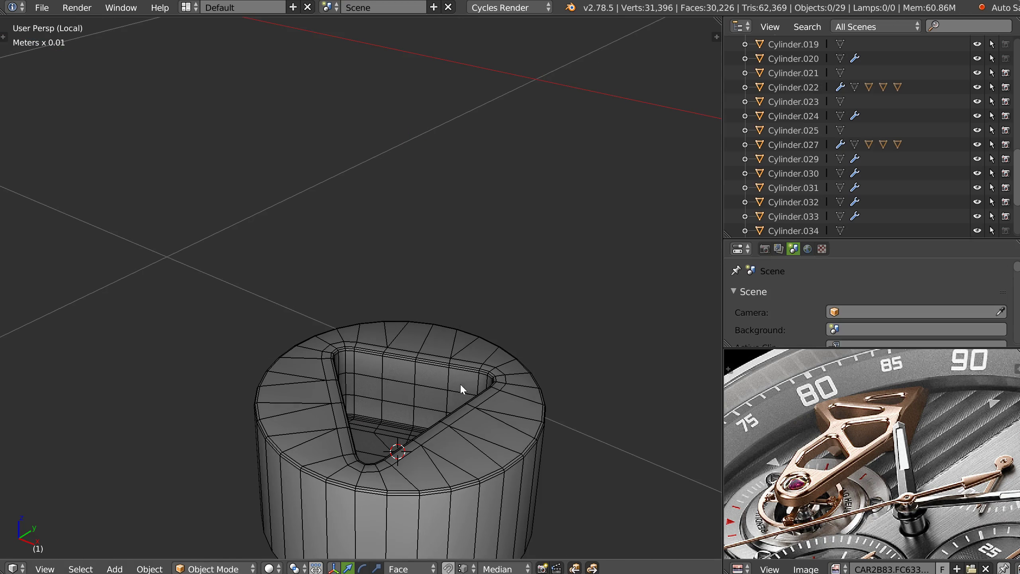
{"action": "right_click", "coordinate": [441, 299]}
{"action": "left_click", "coordinate": [481, 382]}
{"action": "scroll", "coordinate": [640, 253], "scroll_direction": "down", "scroll_amount": 5}
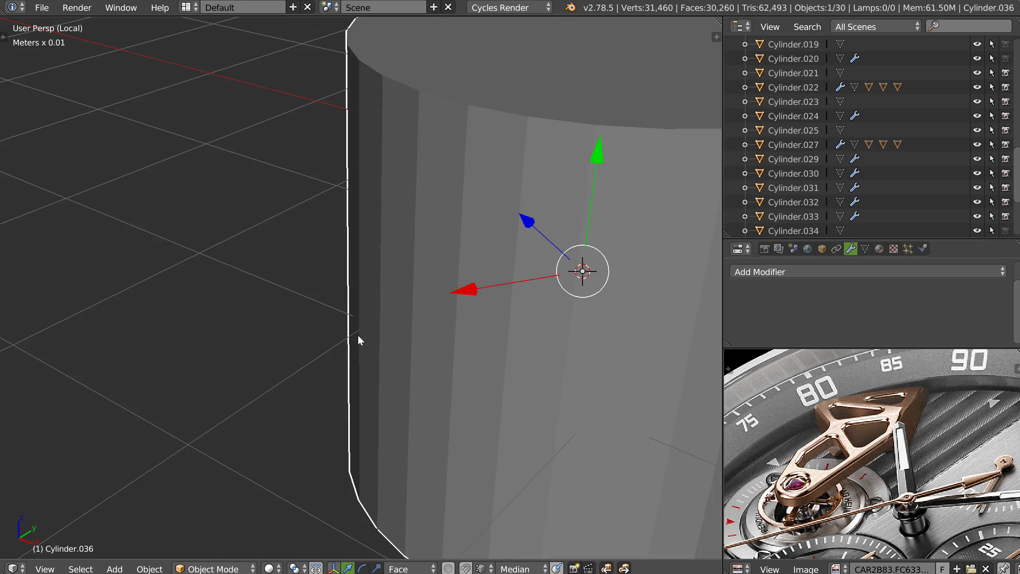
{"action": "scroll", "coordinate": [603, 233], "scroll_direction": "down", "scroll_amount": 2}
{"action": "middle_click_drag", "start_coordinate": [579, 255], "coordinate": [451, 255], "text": "shift"}
{"action": "right_click", "coordinate": [471, 304]}
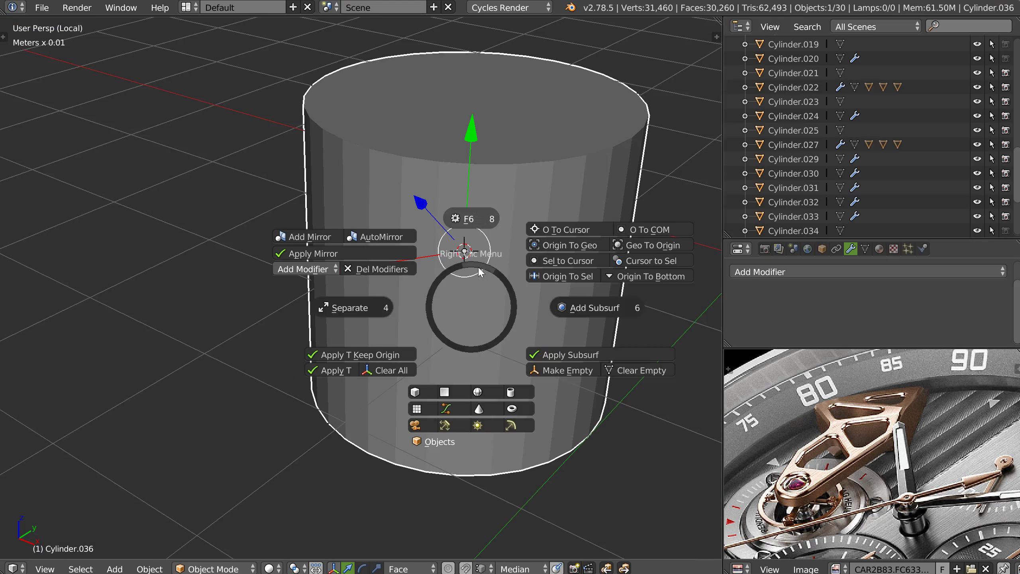
{"action": "left_click", "coordinate": [472, 220]}
{"action": "left_click", "coordinate": [641, 244]}
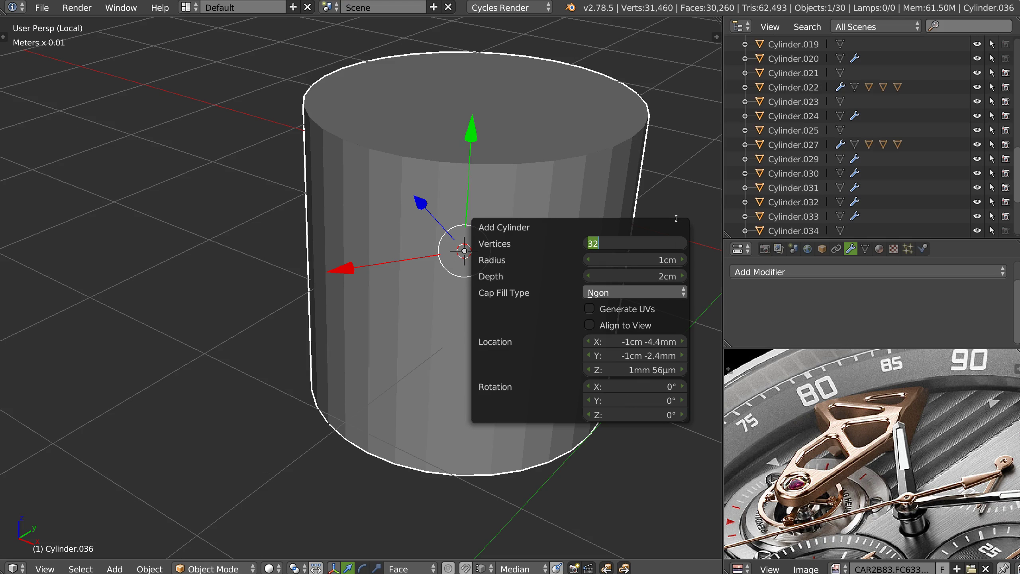
{"action": "key", "text": "Return"}
Select the eight-sided cylinder's top and bottom rim loops, crease them fully and return to object mode.
{"action": "middle_click_drag", "start_coordinate": [439, 130], "coordinate": [504, 129]}
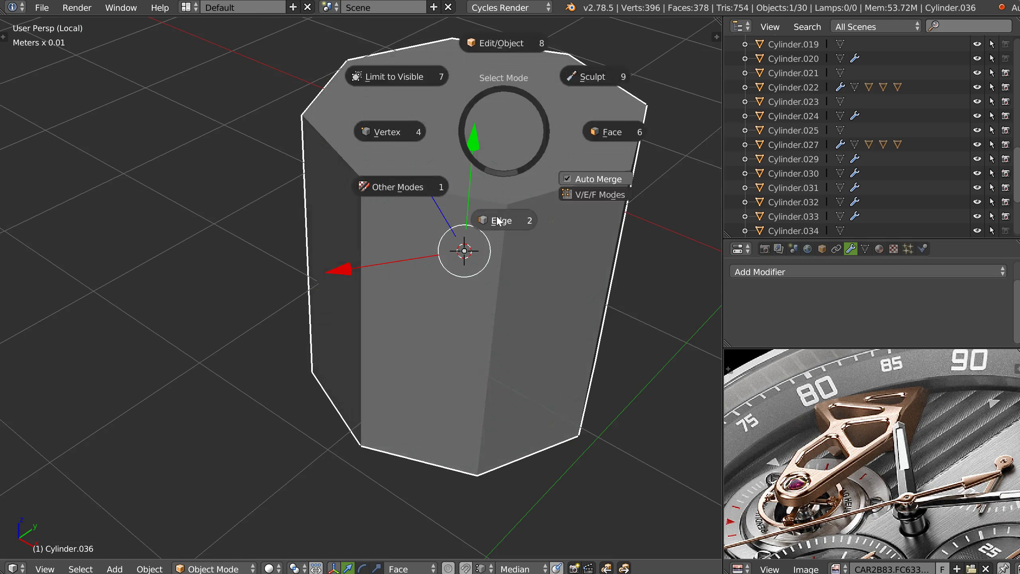
{"action": "key", "text": "Tab"}
{"action": "left_click", "coordinate": [539, 199], "text": "alt"}
{"action": "left_click", "coordinate": [506, 472], "text": "alt+shift"}
{"action": "key", "text": "shift+space"}
{"action": "left_click", "coordinate": [547, 317]}
{"action": "key", "text": "shift+space"}
{"action": "left_click", "coordinate": [570, 302]}
{"action": "left_click", "coordinate": [994, 246]}
{"action": "key", "text": "Tab"}
{"action": "left_click", "coordinate": [493, 217]}
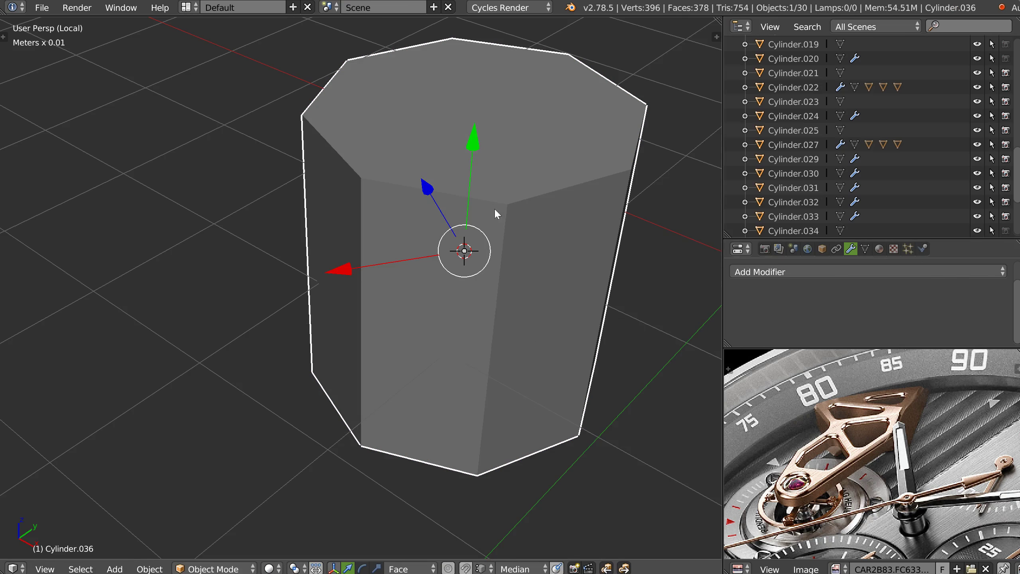
Add a Catmull-Clark Subdivision Surface modifier to the creased cylinder and apply it.
{"action": "key", "text": "shift+space"}
{"action": "left_click", "coordinate": [570, 313]}
{"action": "middle_click_drag", "start_coordinate": [583, 316], "coordinate": [540, 151]}
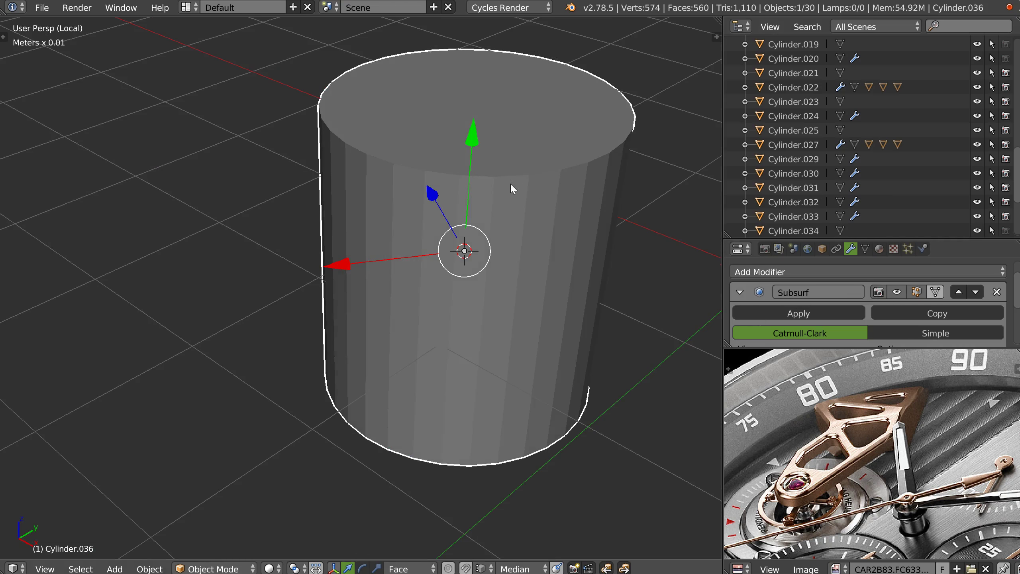
{"action": "left_click", "coordinate": [803, 313]}
Delete the selected cap geometry of the subdivided cylinder, then undo that deletion.
{"action": "key", "text": "Tab"}
{"action": "middle_click_drag", "start_coordinate": [494, 228], "coordinate": [496, 236]}
{"action": "key", "text": "x"}
{"action": "left_click", "coordinate": [504, 228]}
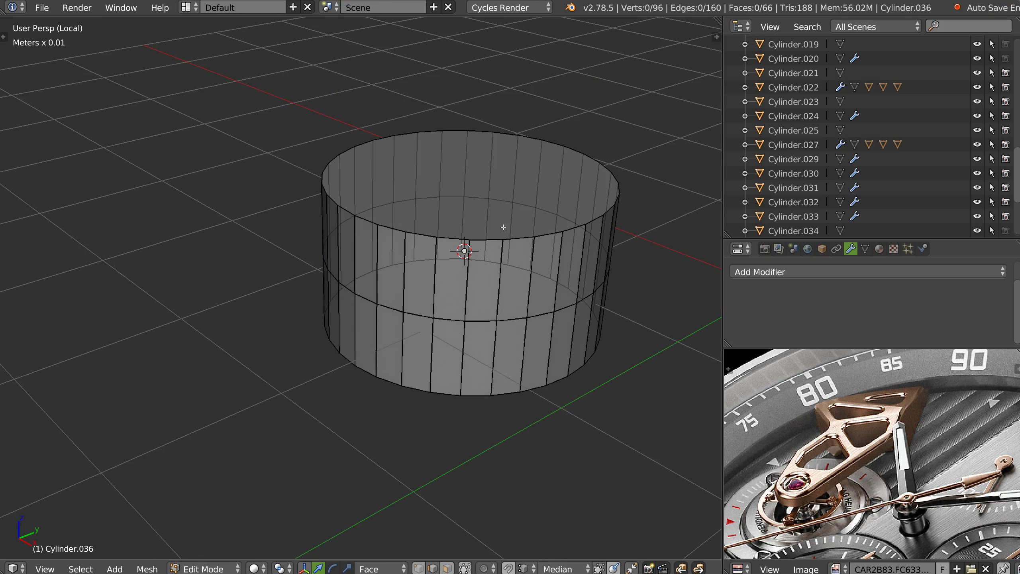
{"action": "key", "text": "ctrl+z"}
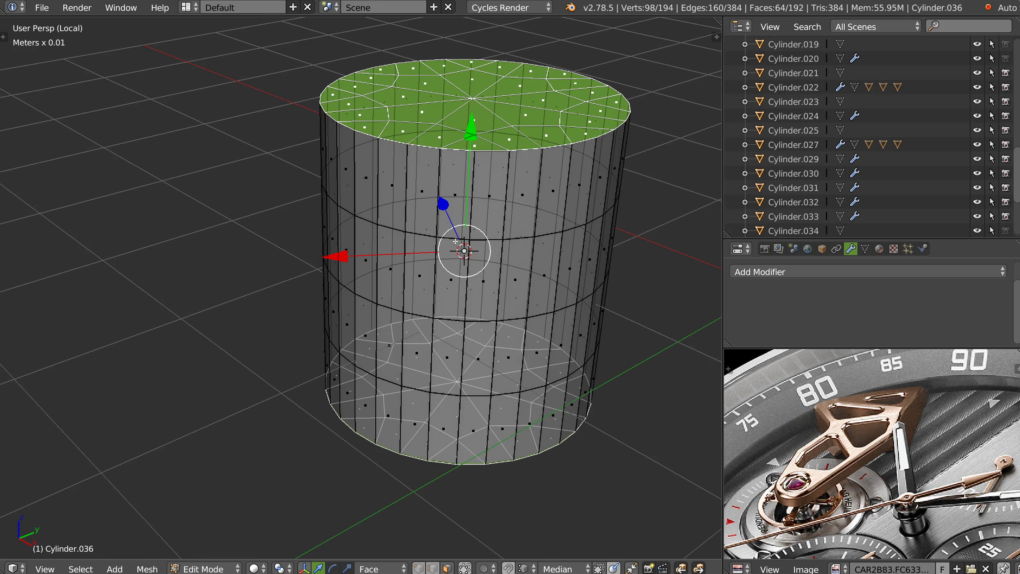
Return to object mode and delete the subdivided cylinder.
{"action": "middle_click_drag", "start_coordinate": [455, 243], "coordinate": [480, 270]}
{"action": "key", "text": "Tab"}
{"action": "key", "text": "x"}
{"action": "left_click", "coordinate": [499, 265]}
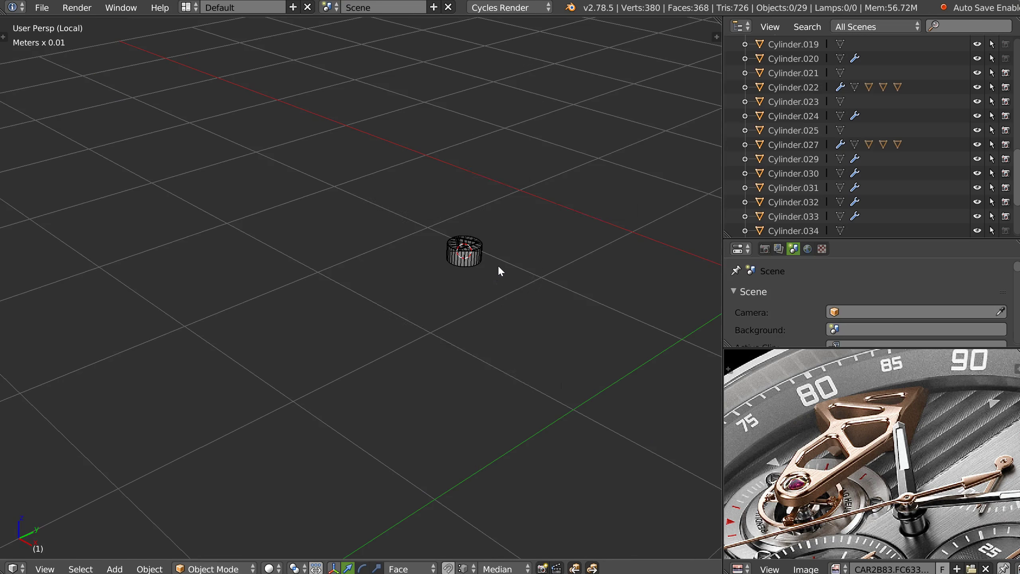
Add a fresh cylinder at the triangle screw and set its vertex count to 12.
{"action": "right_click", "coordinate": [499, 265]}
{"action": "left_click", "coordinate": [539, 351]}
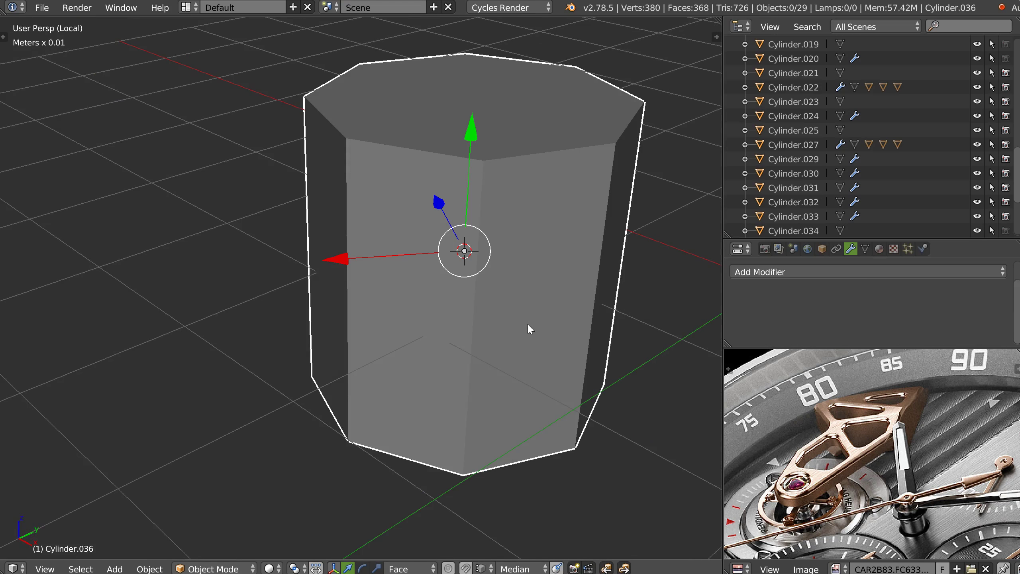
{"action": "key", "text": "F6"}
{"action": "type", "text": "12"}
{"action": "key", "text": "Return"}
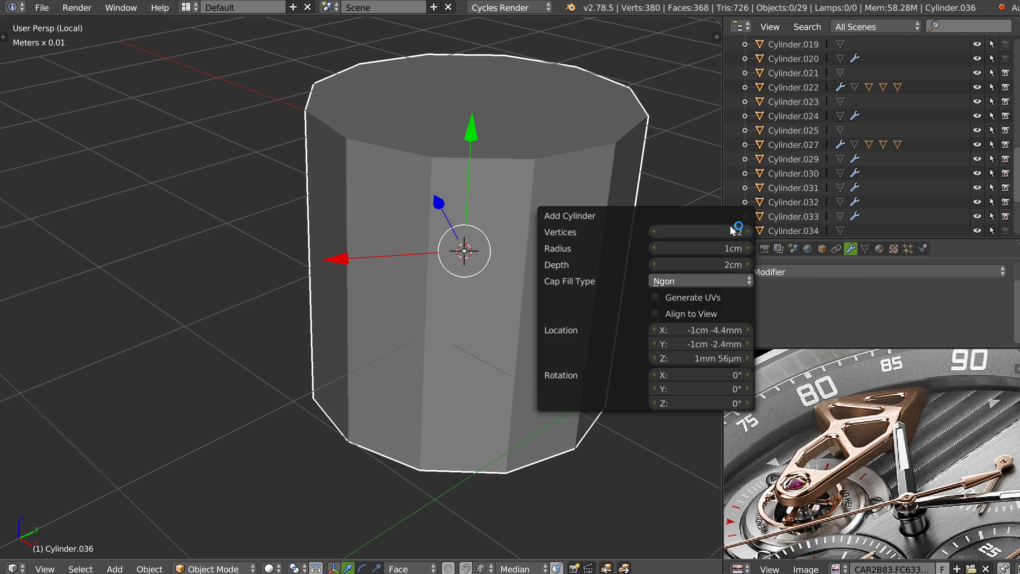
Scale the 12-sided cylinder down to slightly less than the screw's width and raise it clear above the screw.
{"action": "middle_click_drag", "start_coordinate": [496, 236], "coordinate": [510, 231]}
{"action": "key", "text": "s"}
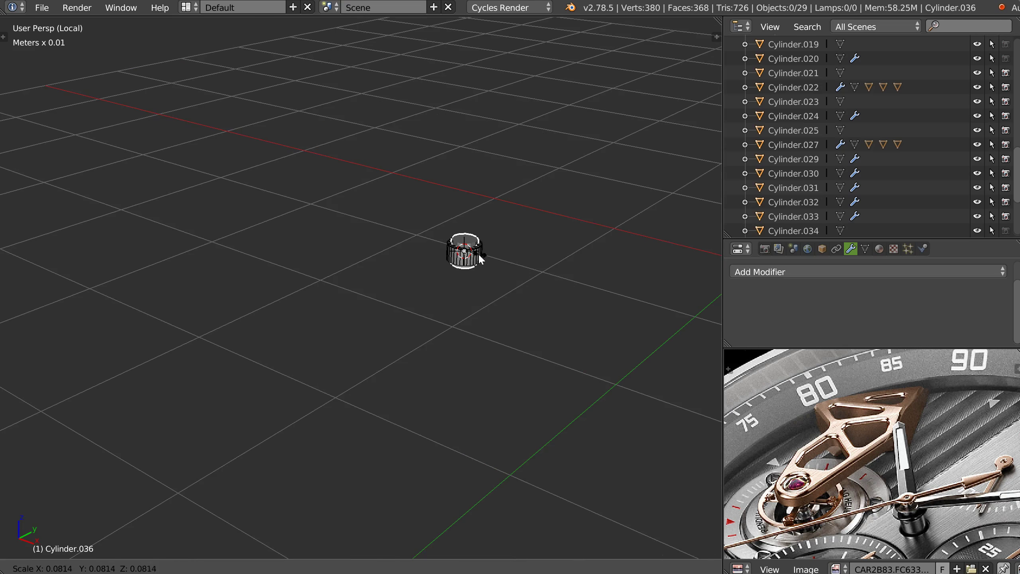
{"action": "left_click", "coordinate": [474, 254]}
{"action": "left_click_drag", "start_coordinate": [470, 205], "coordinate": [467, 27]}
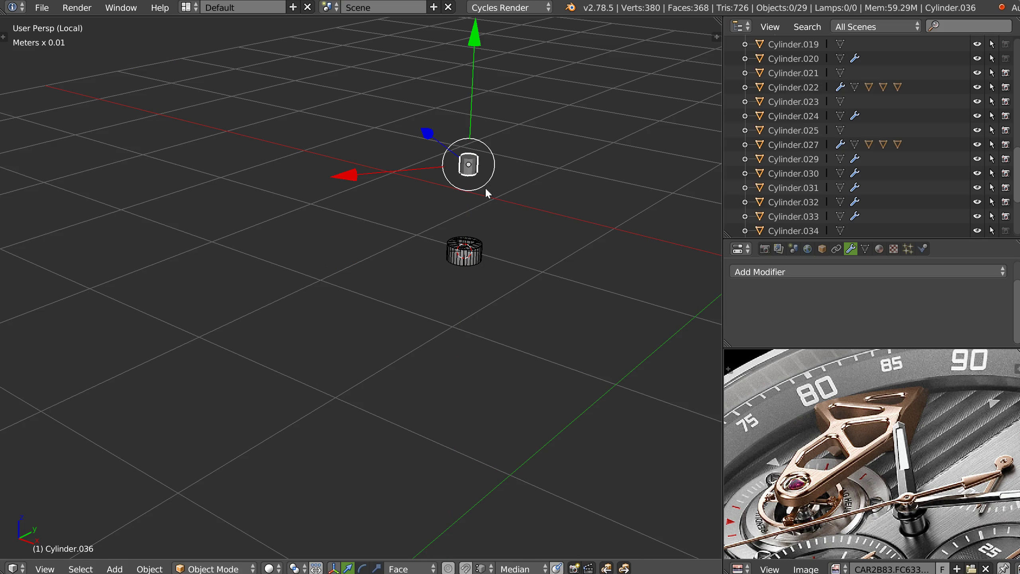
Poke the bottom cap face of the 12-sided cylinder so it becomes a fan of triangles around a centre vertex.
{"action": "key", "text": "KP_Decimal"}
{"action": "middle_click_drag", "start_coordinate": [485, 236], "coordinate": [542, 158]}
{"action": "scroll", "coordinate": [542, 157], "scroll_direction": "down", "scroll_amount": 2}
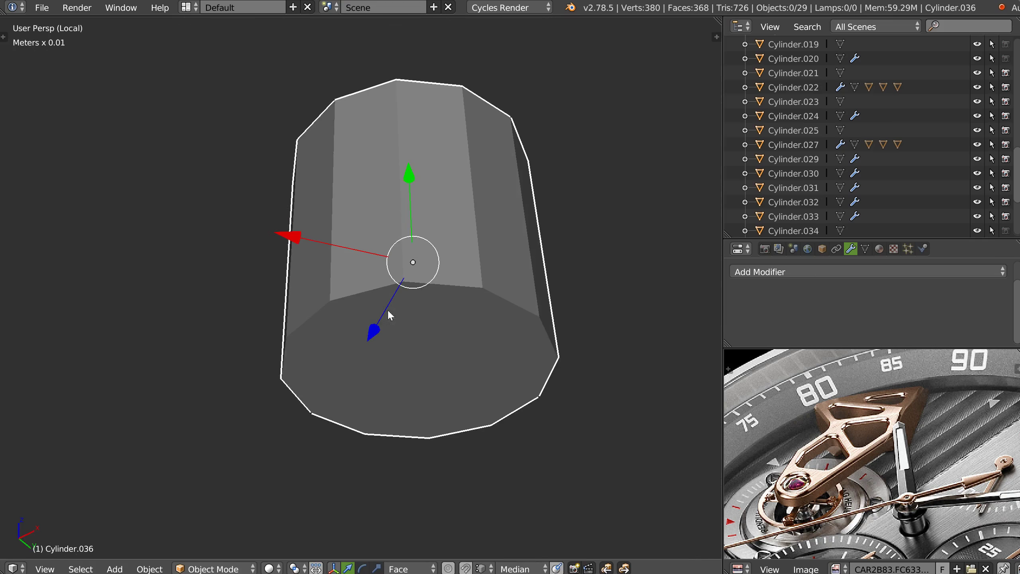
{"action": "key", "text": "Tab"}
{"action": "right_click", "coordinate": [427, 345]}
{"action": "key", "text": "w"}
{"action": "left_click", "coordinate": [570, 321]}
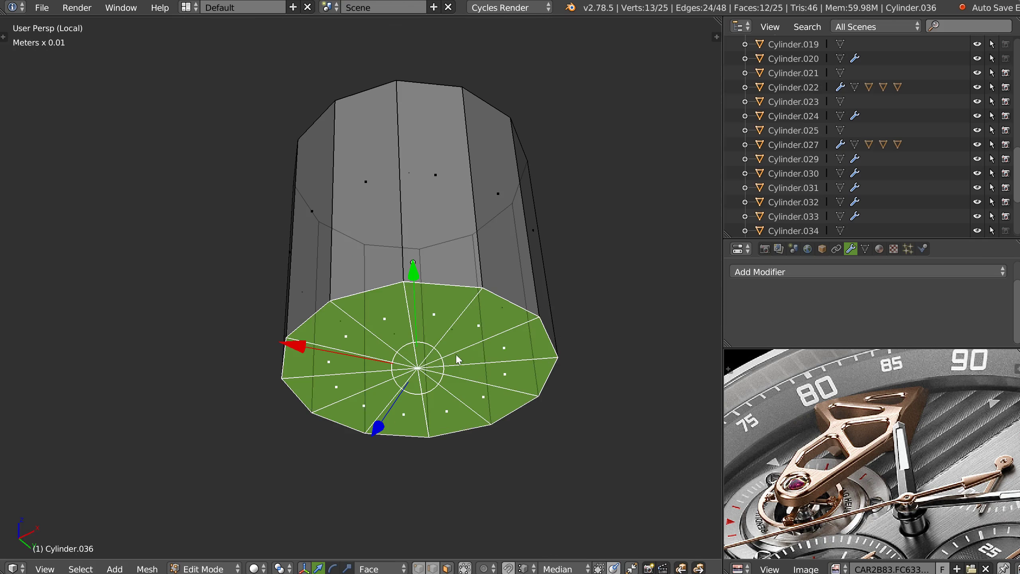
Pull the centre vertex of the poked cap outward along the cylinder's axis to form a shallow point, and return to object mode.
{"action": "right_click", "coordinate": [548, 359]}
{"action": "right_click", "coordinate": [418, 366]}
{"action": "left_click_drag", "start_coordinate": [414, 270], "coordinate": [414, 324]}
{"action": "middle_click_drag", "start_coordinate": [427, 286], "coordinate": [460, 268]}
{"action": "scroll", "coordinate": [401, 389], "scroll_direction": "down", "scroll_amount": 5}
{"action": "scroll", "coordinate": [476, 331], "scroll_direction": "down", "scroll_amount": 2}
{"action": "key", "text": "Tab"}
Lower the pointed cylinder into the screw's triangular pocket and scale it down so it fits between the pocket walls.
{"action": "left_click_drag", "start_coordinate": [470, 60], "coordinate": [462, 294]}
{"action": "key", "text": "s"}
{"action": "left_click", "coordinate": [540, 372]}
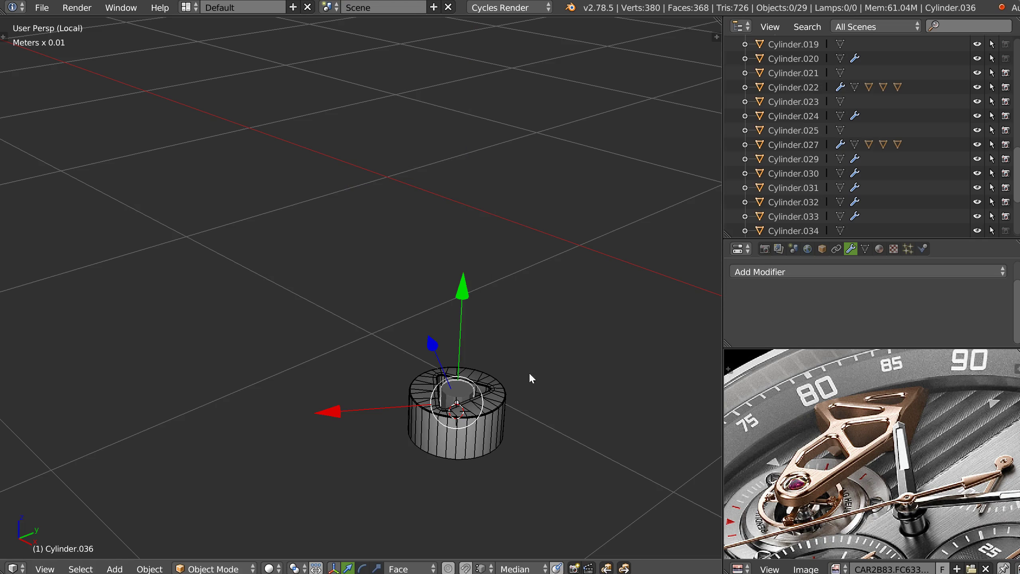
{"action": "key", "text": "KP_Decimal"}
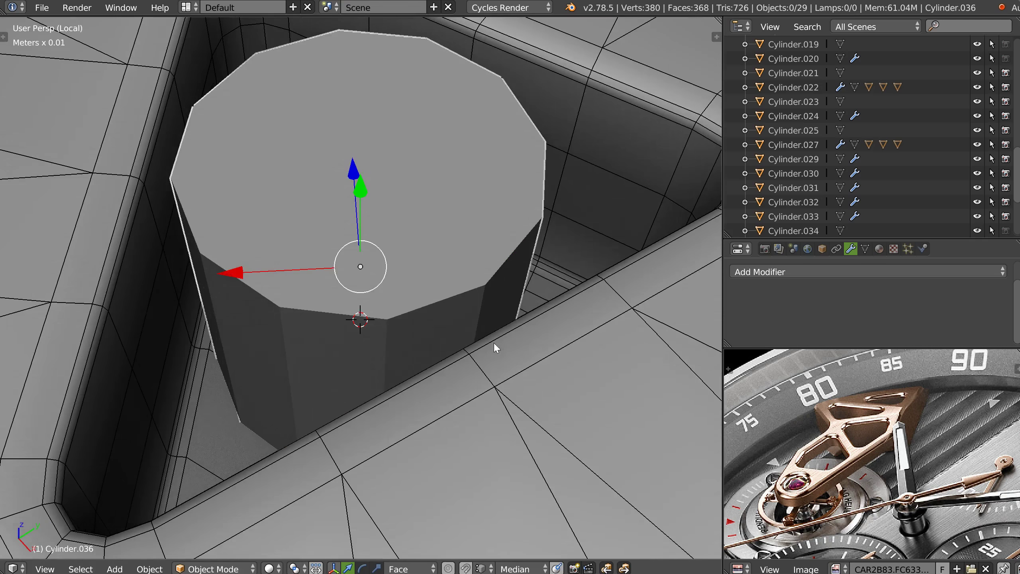
{"action": "scroll", "coordinate": [484, 353], "scroll_direction": "down", "scroll_amount": 5}
{"action": "middle_click_drag", "start_coordinate": [478, 322], "coordinate": [384, 168]}
{"action": "left_click_drag", "start_coordinate": [436, 179], "coordinate": [433, 204]}
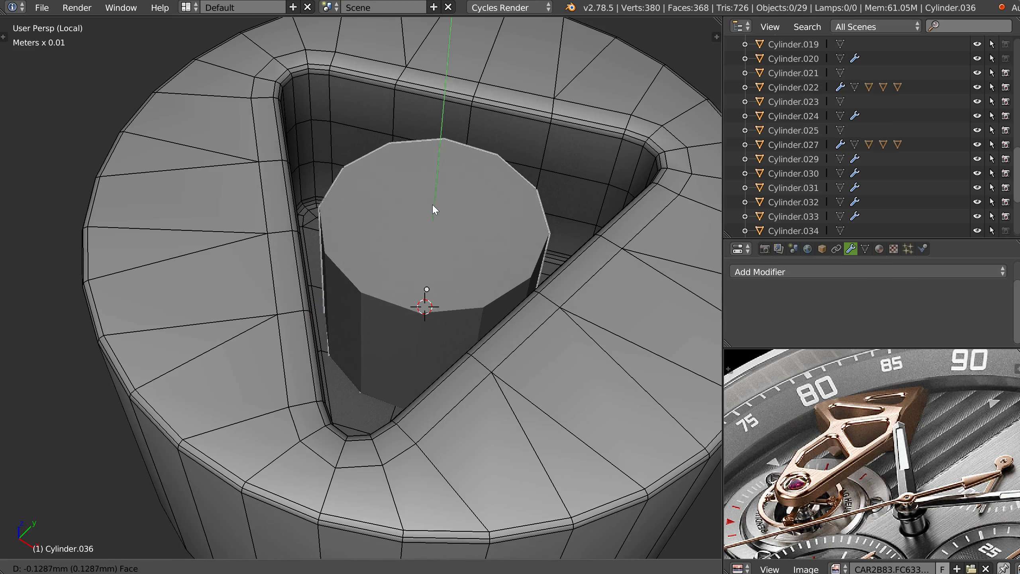
Cut the cylinder out of the triangle screw with a Speedflow Boolean difference.
{"action": "key", "text": "Tab"}
{"action": "right_click", "coordinate": [376, 421]}
{"action": "key", "text": "alt+q"}
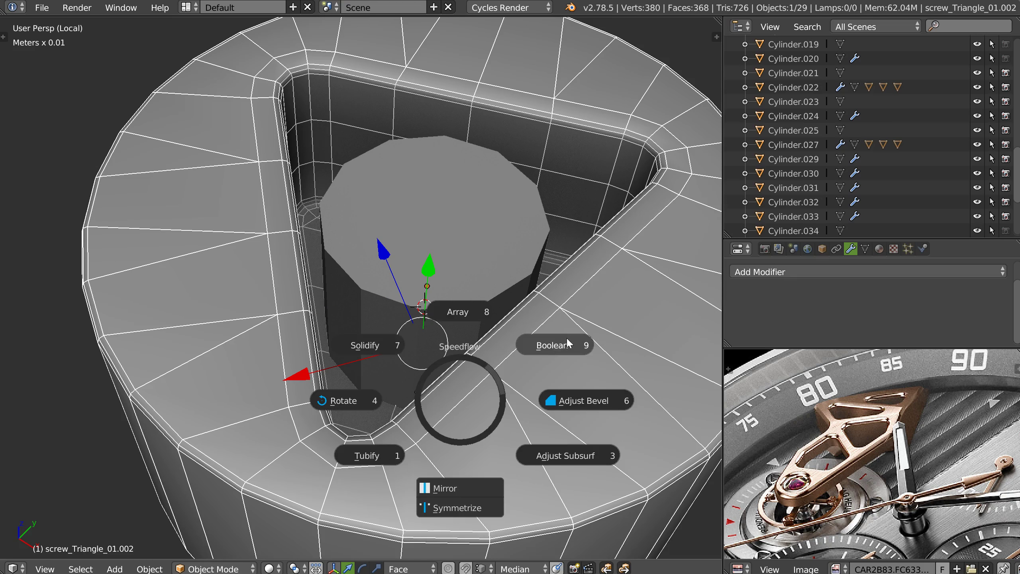
{"action": "left_click", "coordinate": [554, 346]}
{"action": "middle_click_drag", "start_coordinate": [495, 316], "coordinate": [543, 265]}
{"action": "key", "text": "Escape"}
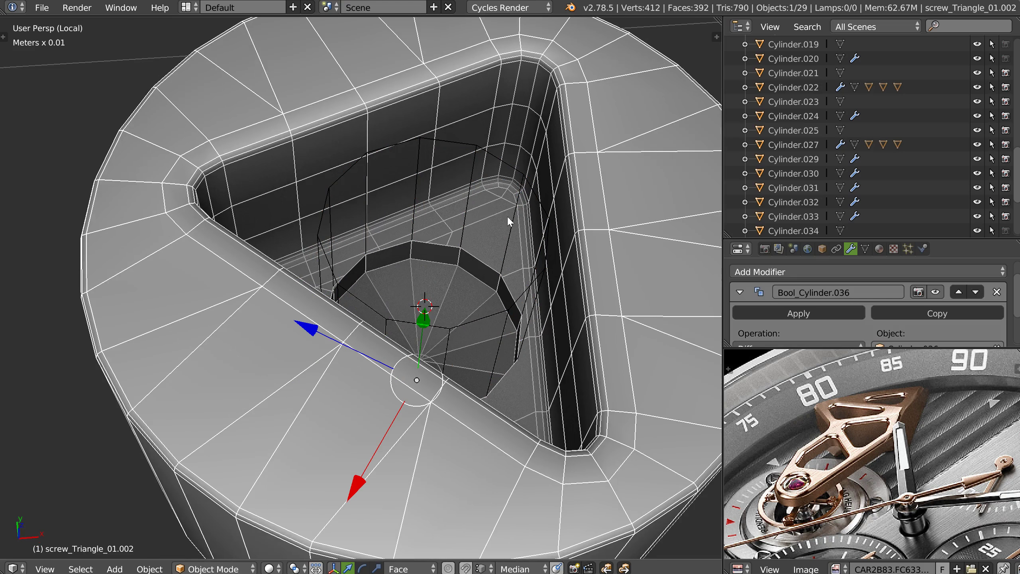
Select the cutter cylinder and toggle ambient occlusion in the viewport to check the recess cut into the pocket floor.
{"action": "right_click", "coordinate": [522, 176]}
{"action": "middle_click_drag", "start_coordinate": [505, 200], "coordinate": [466, 243]}
{"action": "key", "text": "shift+z"}
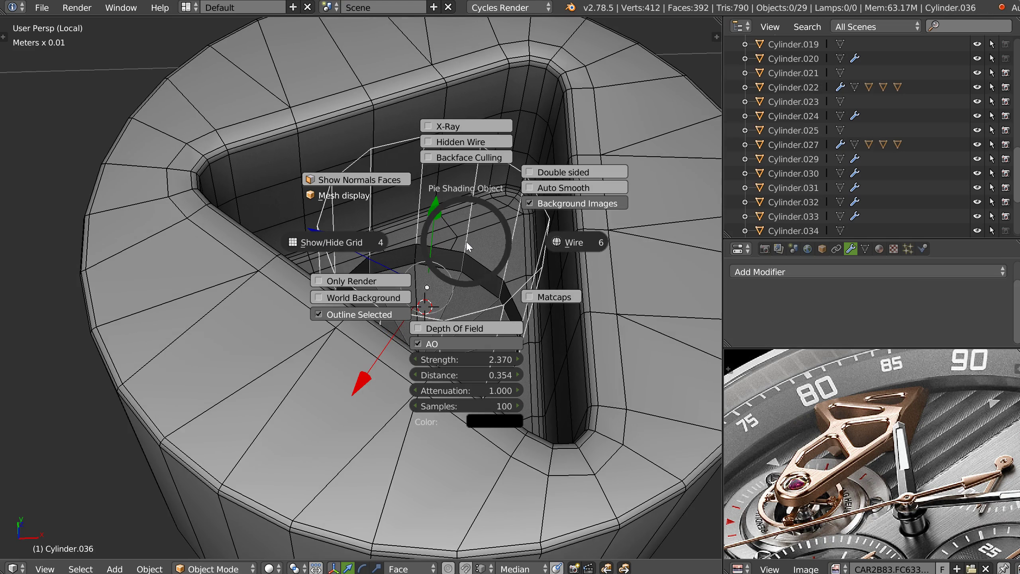
{"action": "left_click", "coordinate": [419, 346]}
{"action": "scroll", "coordinate": [466, 241], "scroll_direction": "down", "scroll_amount": 7}
{"action": "middle_click_drag", "start_coordinate": [534, 226], "coordinate": [426, 284]}
{"action": "scroll", "coordinate": [484, 213], "scroll_direction": "up", "scroll_amount": 5}
{"action": "scroll", "coordinate": [429, 283], "scroll_direction": "up", "scroll_amount": 3}
Try to apply the Boolean modifier on the triangle screw through Speedflow.
{"action": "right_click", "coordinate": [575, 318]}
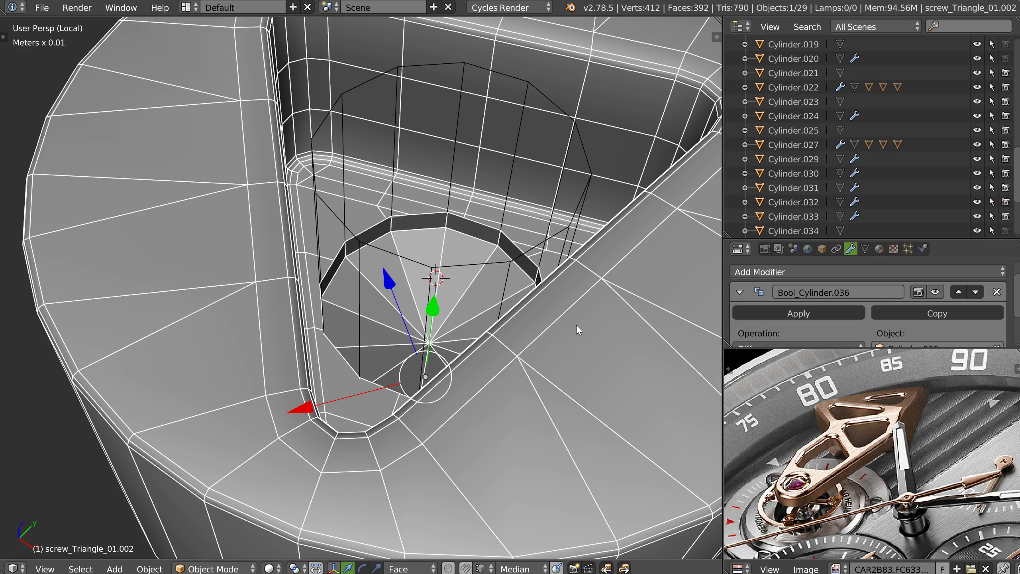
{"action": "key", "text": "space"}
{"action": "left_click", "coordinate": [655, 272]}
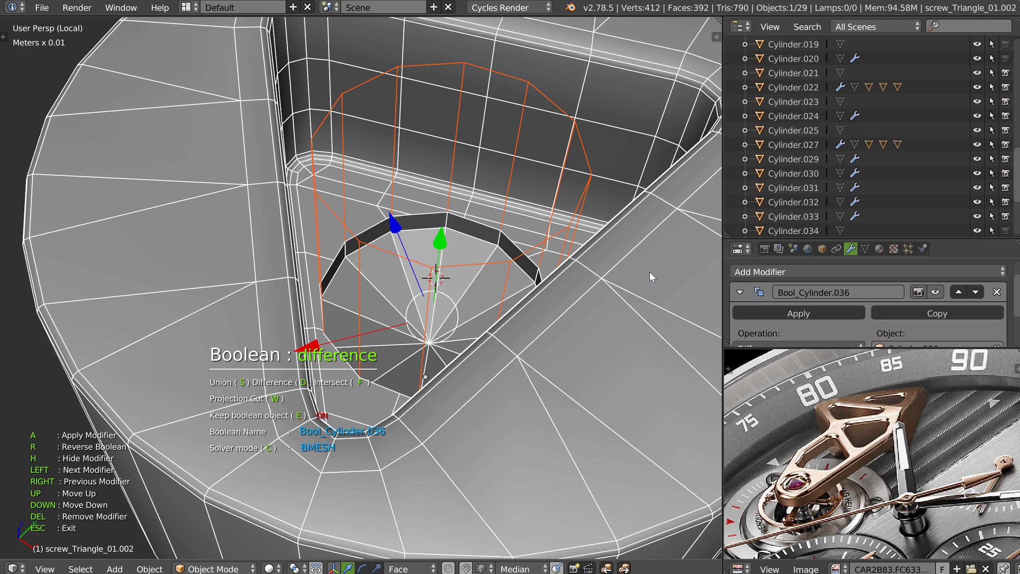
{"action": "key", "text": "a"}
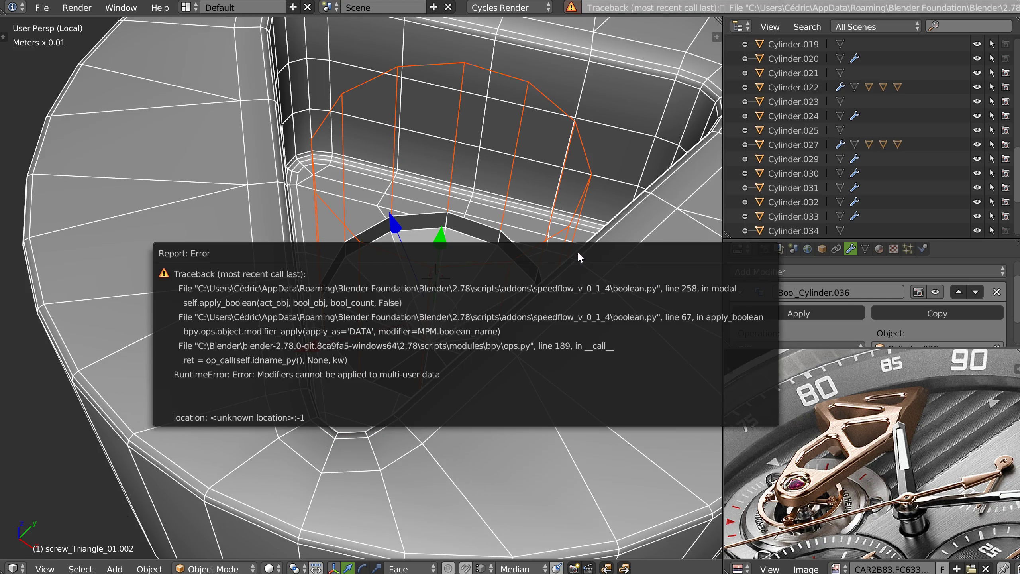
{"action": "middle_click_drag", "start_coordinate": [468, 248], "coordinate": [490, 242]}
{"action": "middle_click_drag", "start_coordinate": [559, 208], "coordinate": [325, 349], "text": "ctrl"}
{"action": "middle_click_drag", "start_coordinate": [570, 228], "coordinate": [496, 287], "text": "shift"}
{"action": "key", "text": "Tab"}
{"action": "key", "text": "Tab"}
{"action": "middle_click_drag", "start_coordinate": [598, 203], "coordinate": [347, 356], "text": "ctrl"}
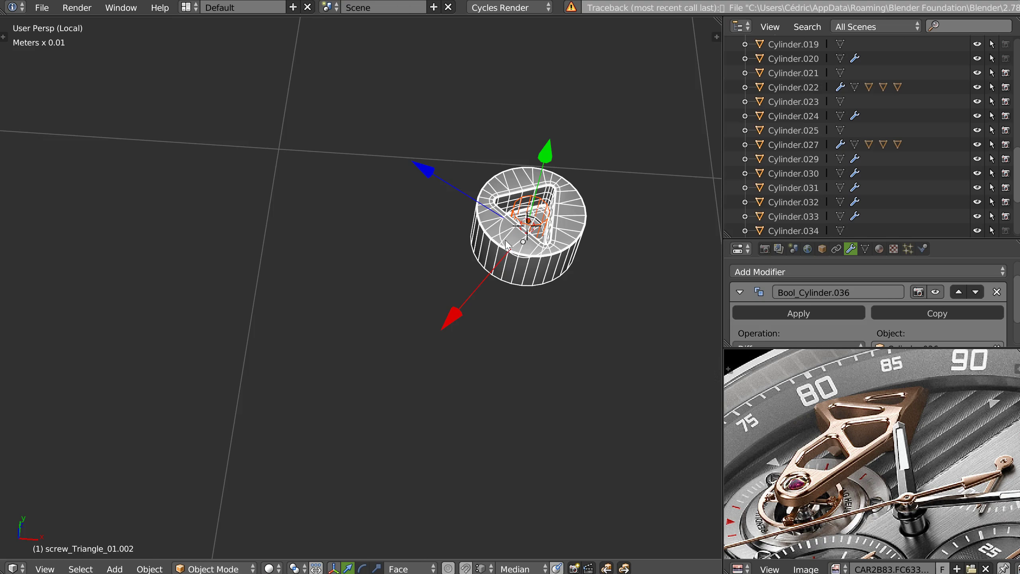
Leave local view and delete the two other triangle screws around the ring.
{"action": "key", "text": "KP_Divide"}
{"action": "middle_click_drag", "start_coordinate": [490, 265], "coordinate": [398, 314]}
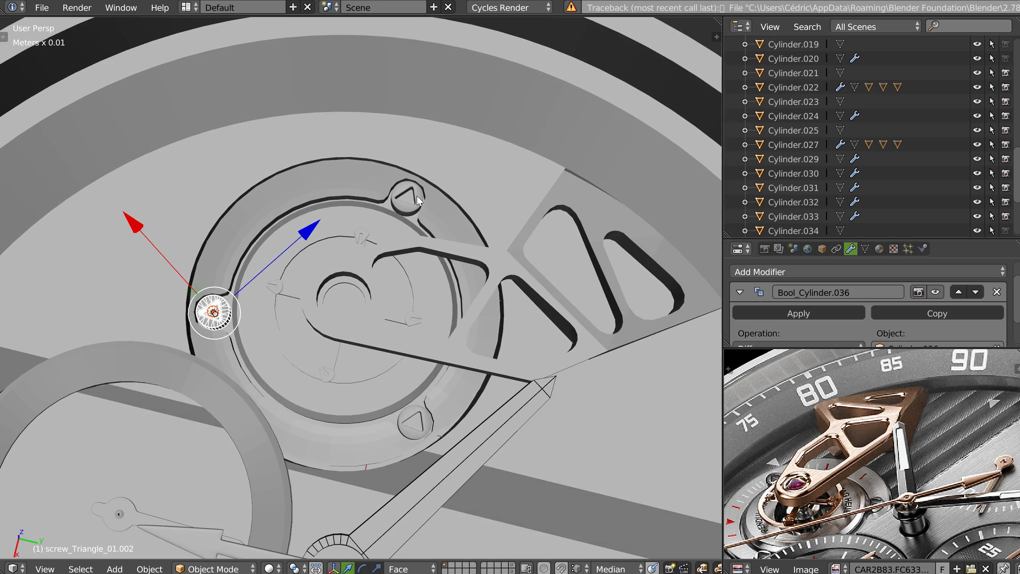
{"action": "right_click", "coordinate": [407, 198]}
{"action": "right_click", "coordinate": [413, 427], "text": "shift"}
{"action": "key", "text": "x"}
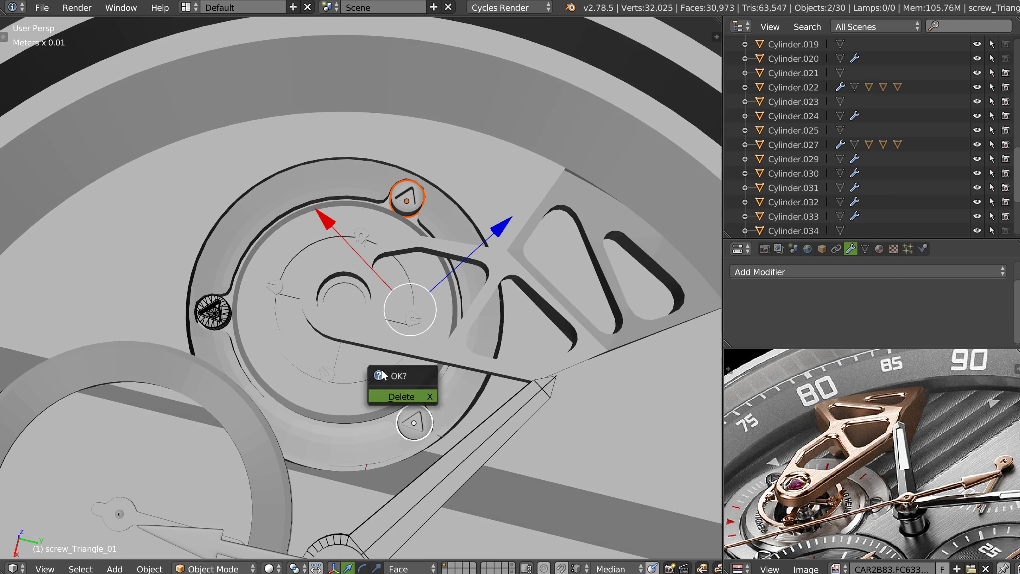
{"action": "key", "text": "x"}
{"action": "left_click", "coordinate": [382, 382]}
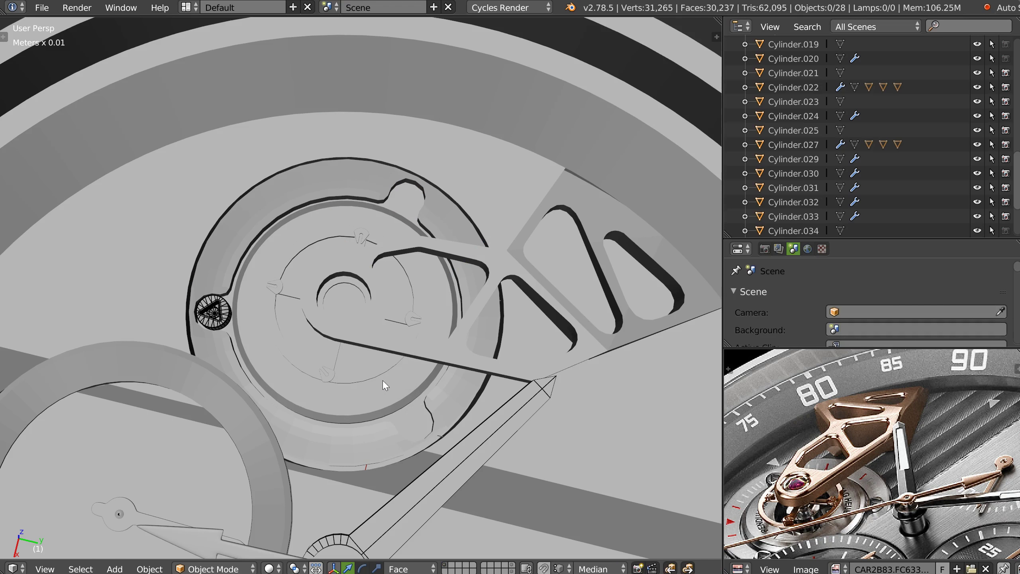
Isolate the remaining triangle screw in local view and apply its Boolean modifier.
{"action": "right_click", "coordinate": [233, 321]}
{"action": "key", "text": "KP_Divide"}
{"action": "scroll", "coordinate": [351, 297], "scroll_direction": "up", "scroll_amount": 2}
{"action": "middle_click_drag", "start_coordinate": [352, 297], "coordinate": [418, 320]}
{"action": "key", "text": "space"}
{"action": "left_click", "coordinate": [513, 312]}
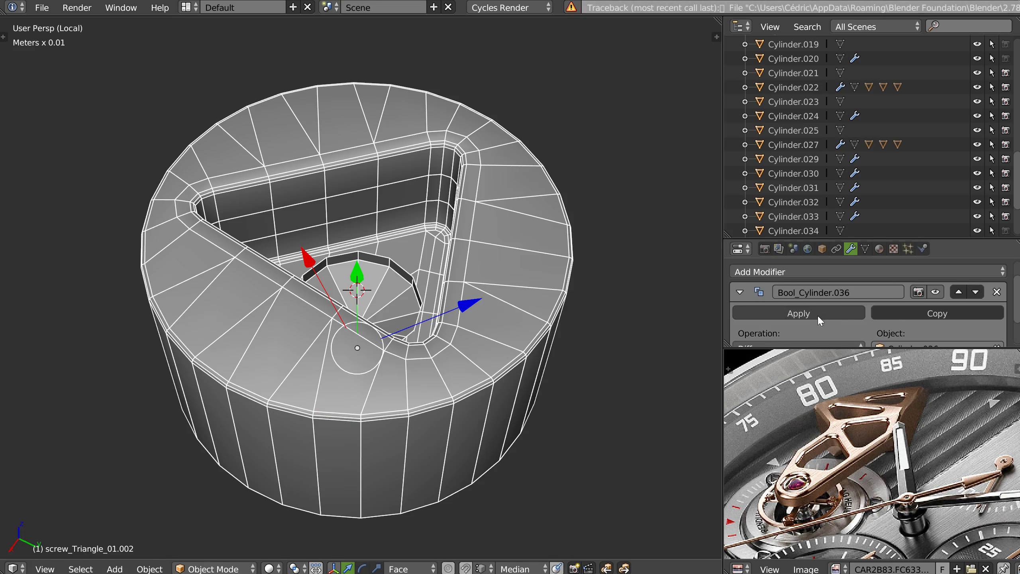
{"action": "left_click", "coordinate": [798, 313]}
Enter edit mode on the screw and rotate the recess faces about -11° around the global Z axis.
{"action": "scroll", "coordinate": [410, 249], "scroll_direction": "up", "scroll_amount": 4}
{"action": "middle_click_drag", "start_coordinate": [420, 285], "coordinate": [356, 269]}
{"action": "key", "text": "Tab"}
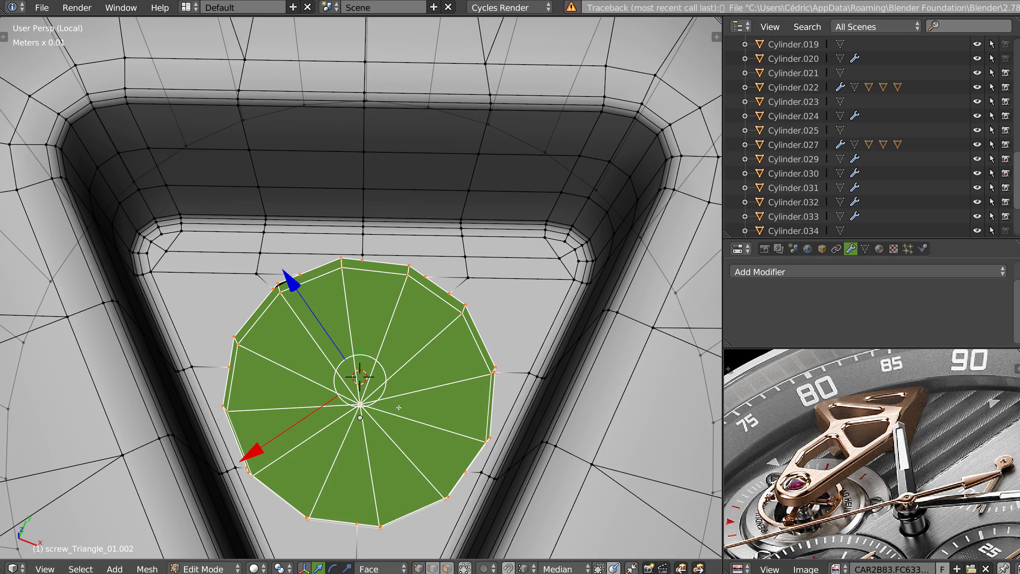
{"action": "key", "text": "r"}
{"action": "key", "text": "z"}
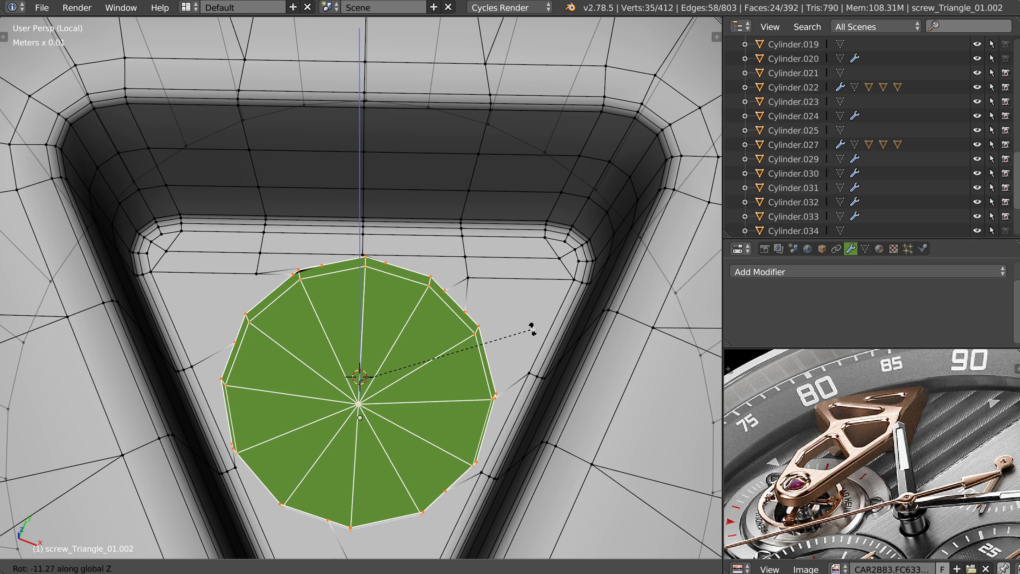
{"action": "left_click", "coordinate": [533, 327]}
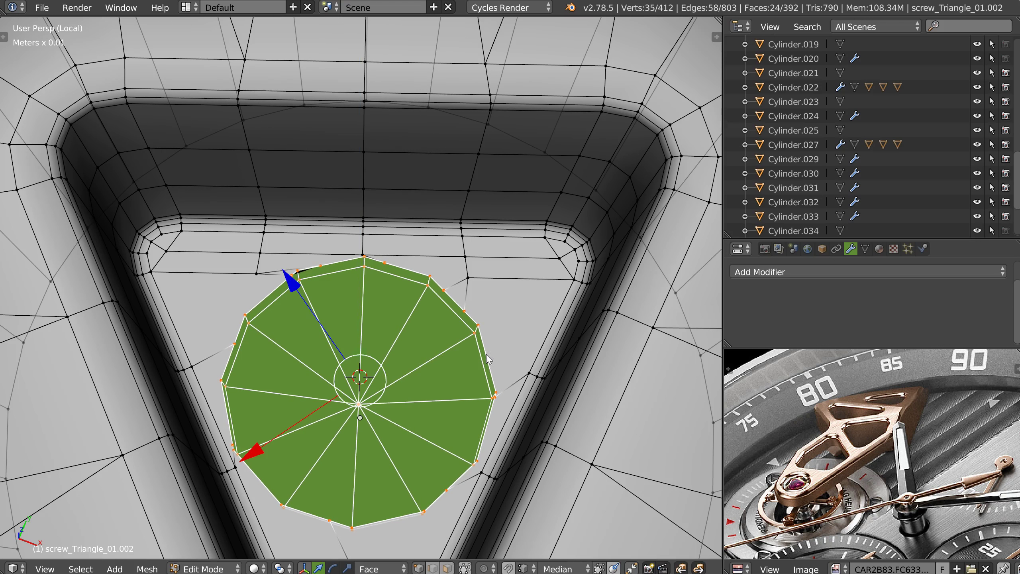
Fine-tune the rotation of the recess faces by a small angle in the top orthographic view.
{"action": "key", "text": "KP_7"}
{"action": "scroll", "coordinate": [540, 262], "scroll_direction": "down", "scroll_amount": 2}
{"action": "scroll", "coordinate": [514, 246], "scroll_direction": "up", "scroll_amount": 2}
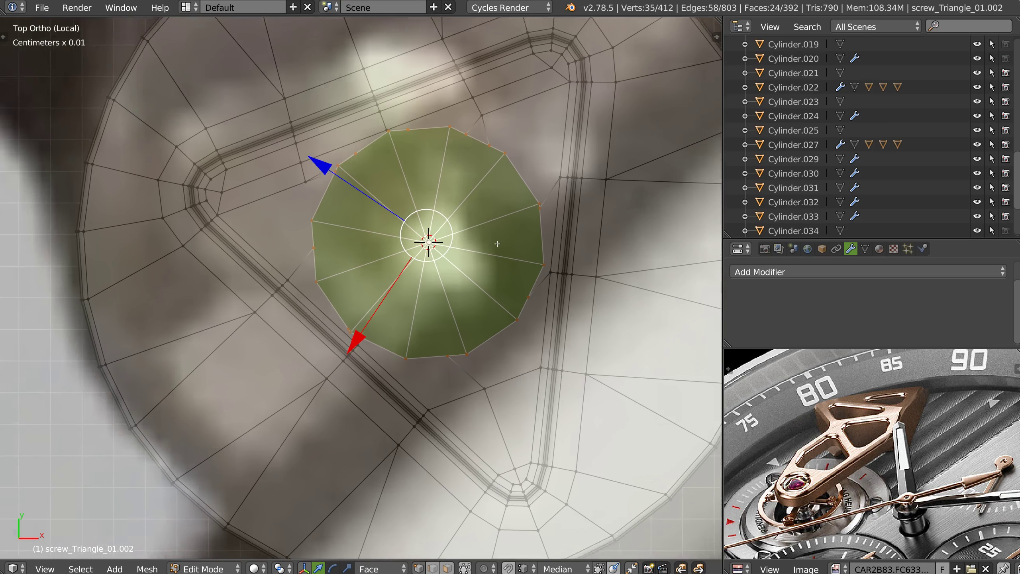
{"action": "key", "text": "r"}
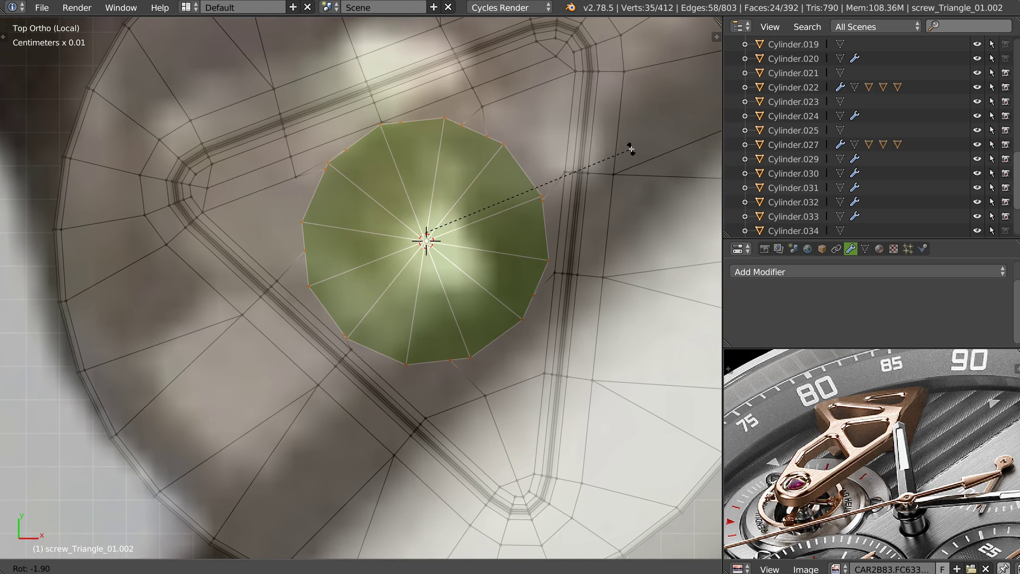
{"action": "left_click", "coordinate": [634, 151]}
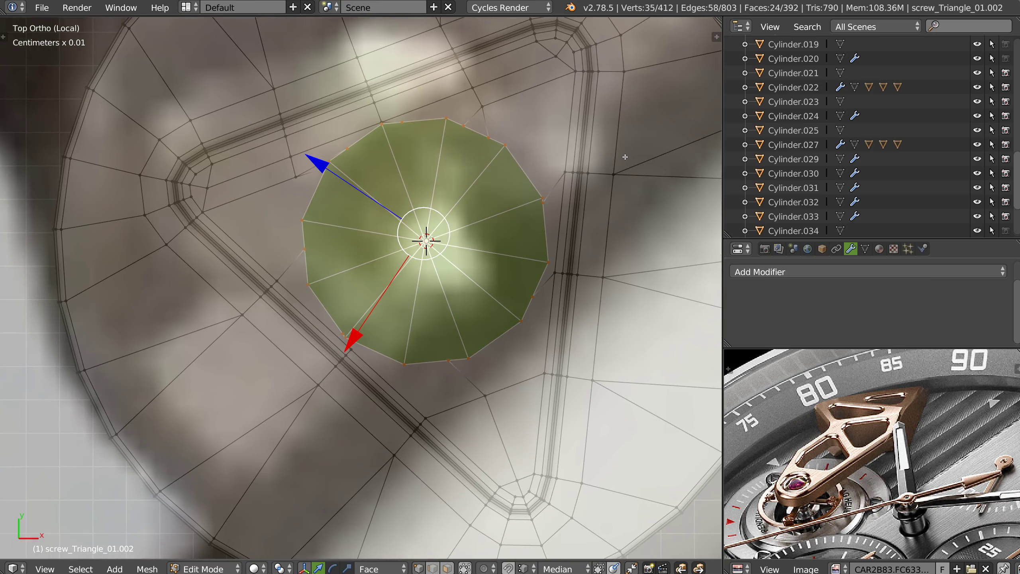
Make sure Auto Merge is on and merge a loose vertex on the recess rim into its neighbour.
{"action": "scroll", "coordinate": [539, 328], "scroll_direction": "up", "scroll_amount": 2}
{"action": "right_click", "coordinate": [525, 287]}
{"action": "middle_click_drag", "start_coordinate": [515, 291], "coordinate": [603, 242]}
{"action": "right_click", "coordinate": [478, 273], "text": "shift"}
{"action": "key", "text": "Tab"}
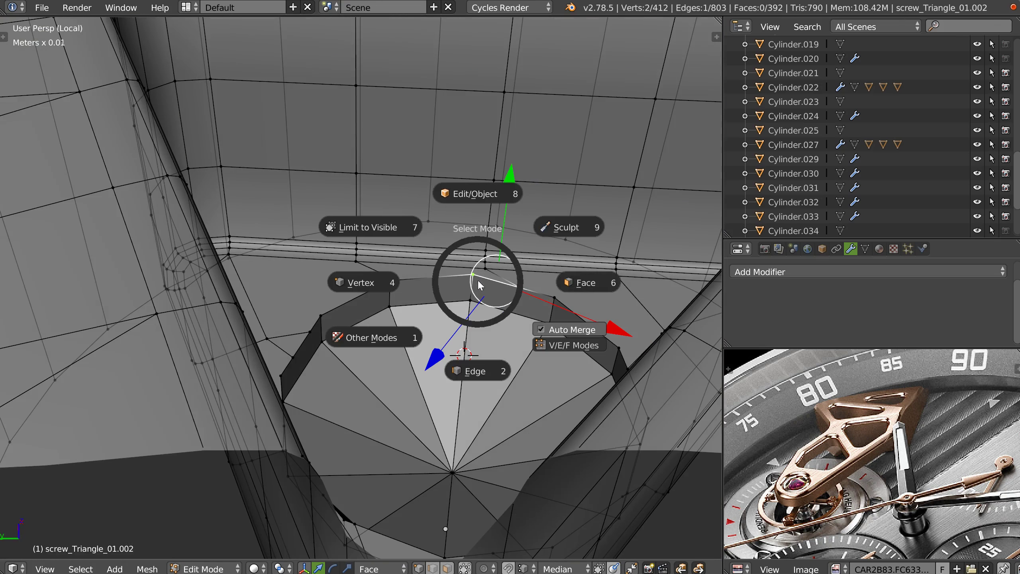
{"action": "left_click", "coordinate": [556, 325]}
{"action": "right_click", "coordinate": [526, 293]}
{"action": "left_click", "coordinate": [580, 398]}
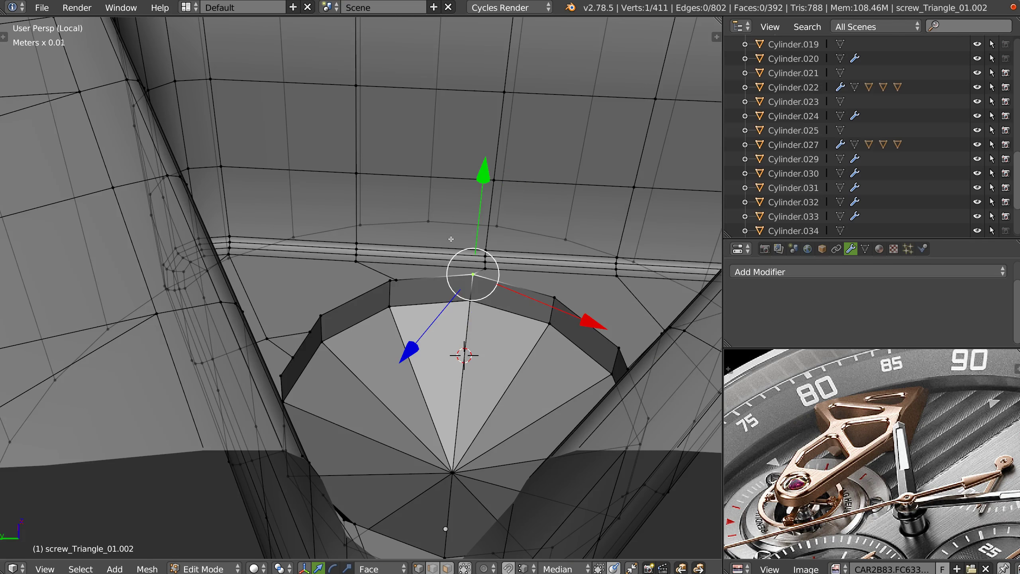
Move the first stray rim vertices onto the nearest recess corners so they merge.
{"action": "middle_click_drag", "start_coordinate": [451, 239], "coordinate": [426, 251]}
{"action": "key", "text": "g"}
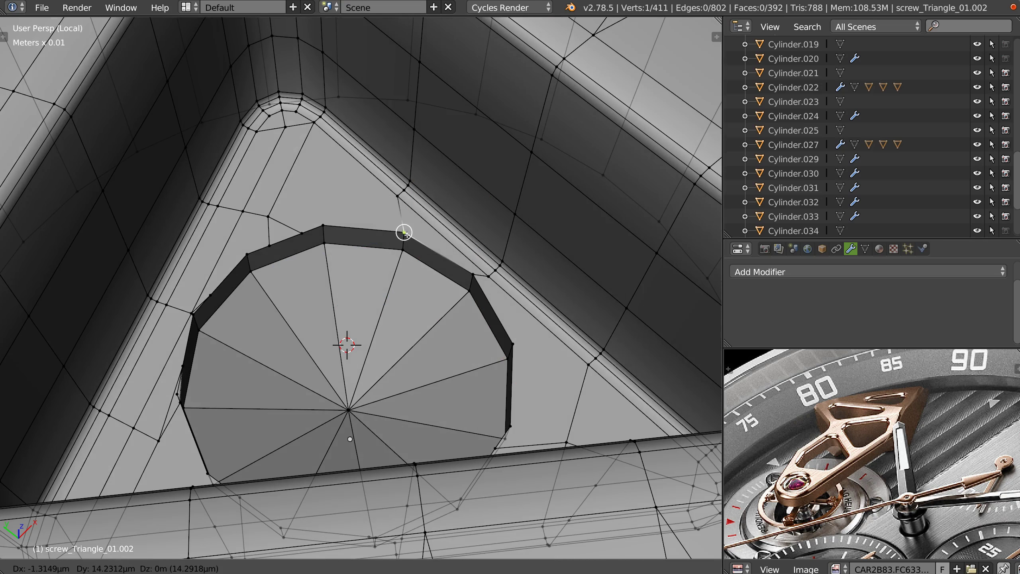
{"action": "left_click", "coordinate": [419, 233]}
{"action": "key", "text": "g"}
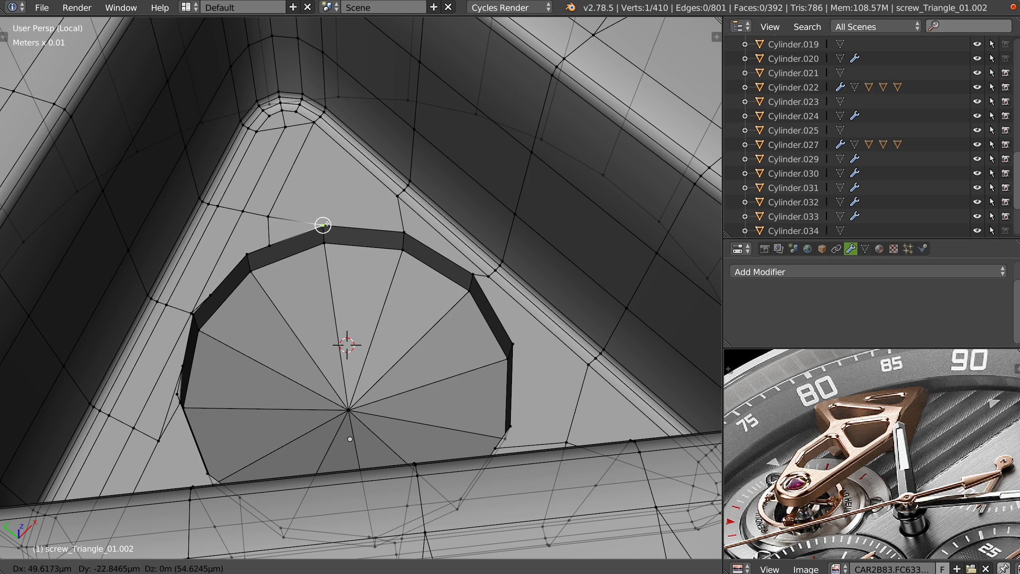
{"action": "left_click", "coordinate": [321, 223]}
Merge two more stray vertices into the recess corners and connect a corner to the adjacent pocket floor vertex.
{"action": "right_click", "coordinate": [271, 216]}
{"action": "key", "text": "g"}
{"action": "left_click", "coordinate": [323, 223]}
{"action": "right_click", "coordinate": [270, 245]}
{"action": "key", "text": "g"}
{"action": "left_click", "coordinate": [248, 253]}
{"action": "right_click", "coordinate": [257, 208], "text": "shift"}
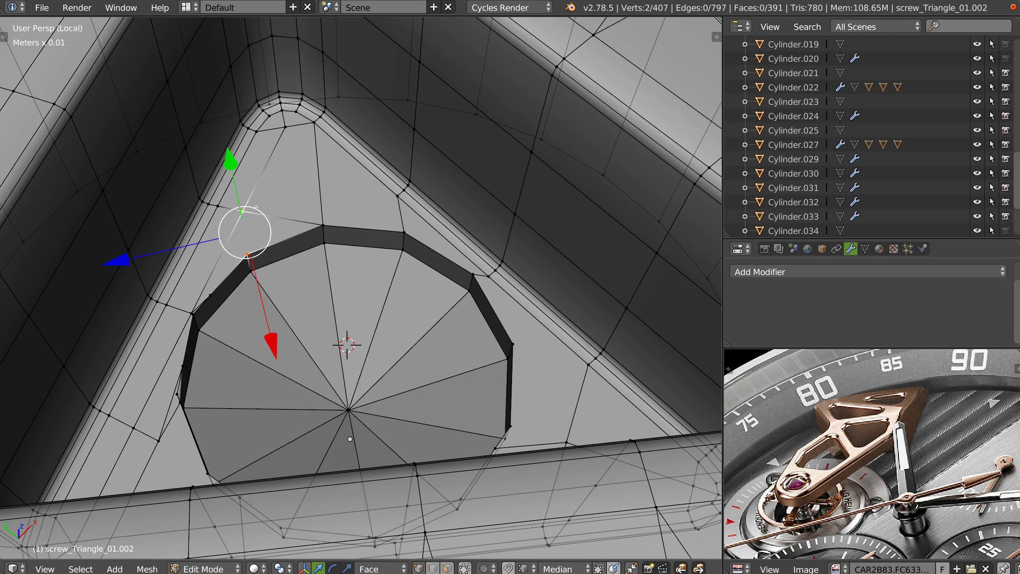
{"action": "mouse_move", "coordinate": [284, 218]}
{"action": "middle_mouse_down"}
{"action": "mouse_move", "coordinate": [209, 176]}
{"action": "mouse_move", "coordinate": [274, 219]}
{"action": "middle_mouse_up"}
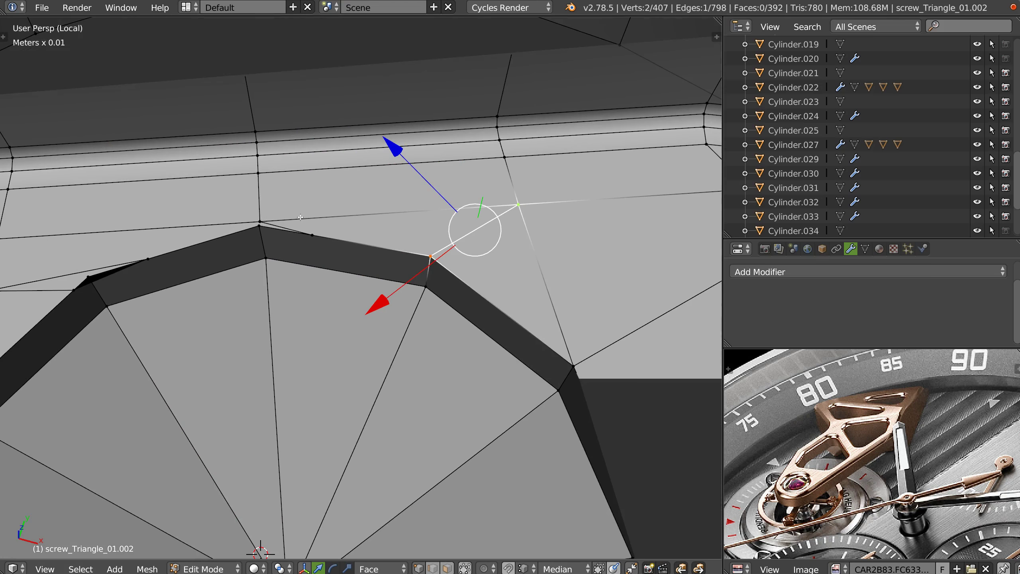
Merge three stray vertices along the next stretch of the recess rim into their nearest corners.
{"action": "right_click", "coordinate": [311, 234]}
{"action": "key", "text": "g"}
{"action": "left_click", "coordinate": [260, 227]}
{"action": "middle_click_drag", "start_coordinate": [170, 248], "coordinate": [295, 224], "text": "shift"}
{"action": "right_click", "coordinate": [276, 234]}
{"action": "key", "text": "g"}
{"action": "left_click", "coordinate": [218, 246]}
{"action": "right_click", "coordinate": [200, 265]}
{"action": "key", "text": "g"}
{"action": "left_click", "coordinate": [217, 252]}
Connect the recess corner to the neighbouring loose floor vertex with an edge.
{"action": "middle_click_drag", "start_coordinate": [279, 245], "coordinate": [277, 216]}
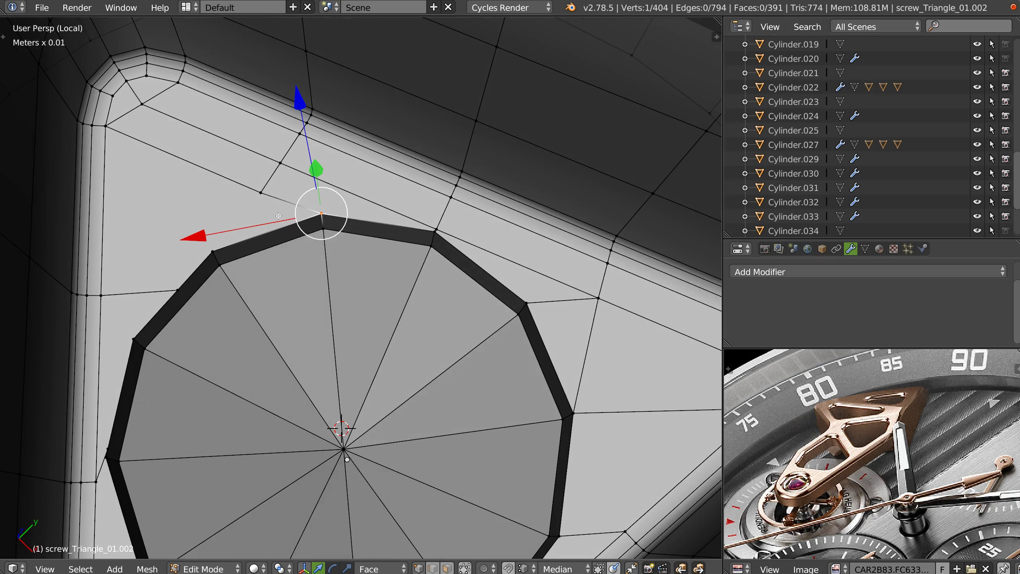
{"action": "right_click", "coordinate": [263, 193]}
{"action": "right_click", "coordinate": [210, 252], "text": "shift"}
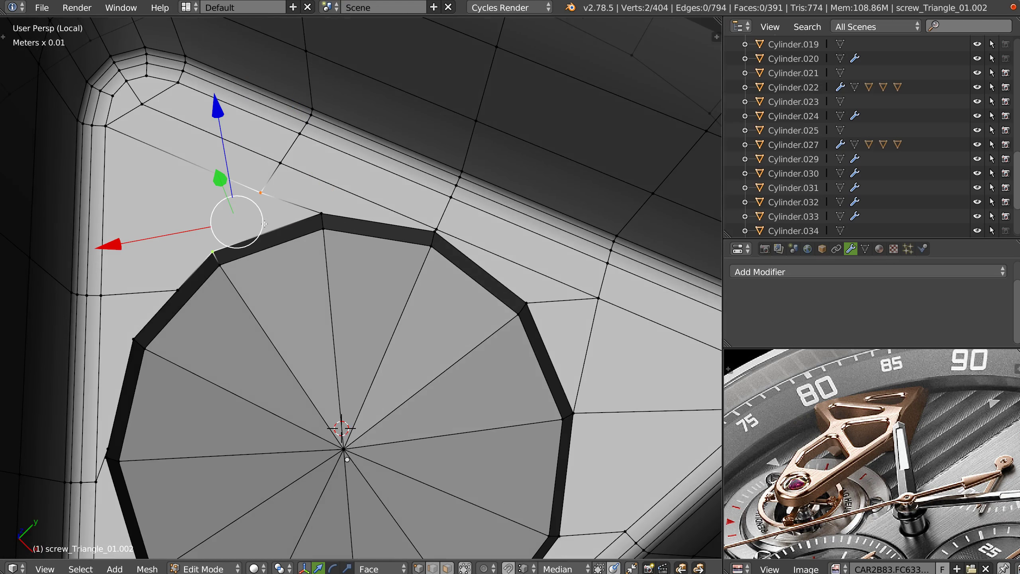
{"action": "middle_click_drag", "start_coordinate": [267, 258], "coordinate": [234, 238]}
Snap the next two stray rim vertices onto the adjacent recess corners to merge them.
{"action": "right_click", "coordinate": [233, 233]}
{"action": "key", "text": "g"}
{"action": "left_click", "coordinate": [166, 236], "text": "ctrl"}
{"action": "middle_click_drag", "start_coordinate": [166, 236], "coordinate": [345, 241], "text": "shift"}
{"action": "key", "text": "g"}
{"action": "left_click", "coordinate": [285, 224], "text": "ctrl"}
Move the four pocket-border vertices in line with the nearby recess corner, and slide the wall vertex above them to even the flow.
{"action": "scroll", "coordinate": [285, 223], "scroll_direction": "down", "scroll_amount": 2}
{"action": "scroll", "coordinate": [358, 182], "scroll_direction": "up", "scroll_amount": 5}
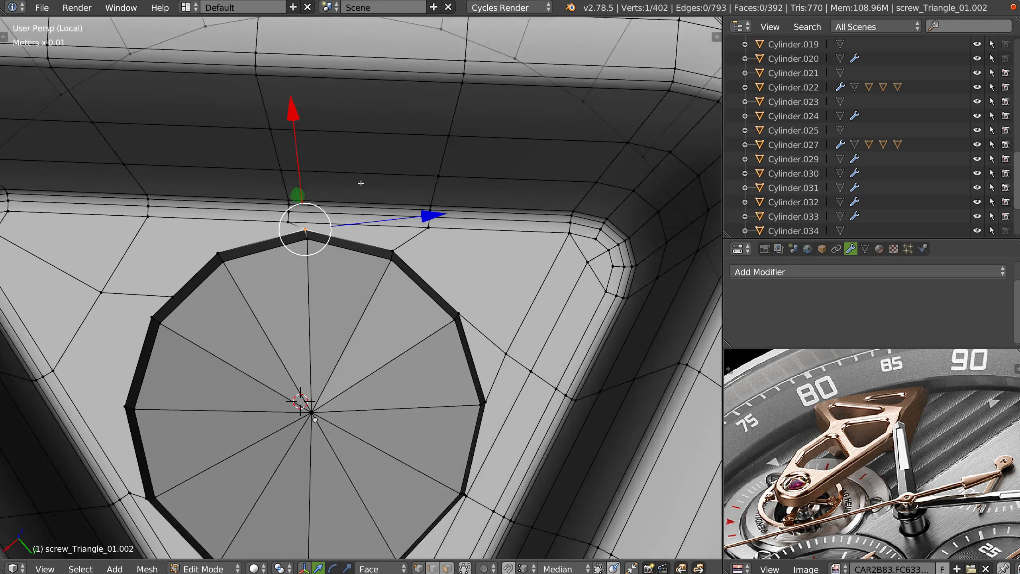
{"action": "right_click", "coordinate": [283, 217], "text": "ctrl"}
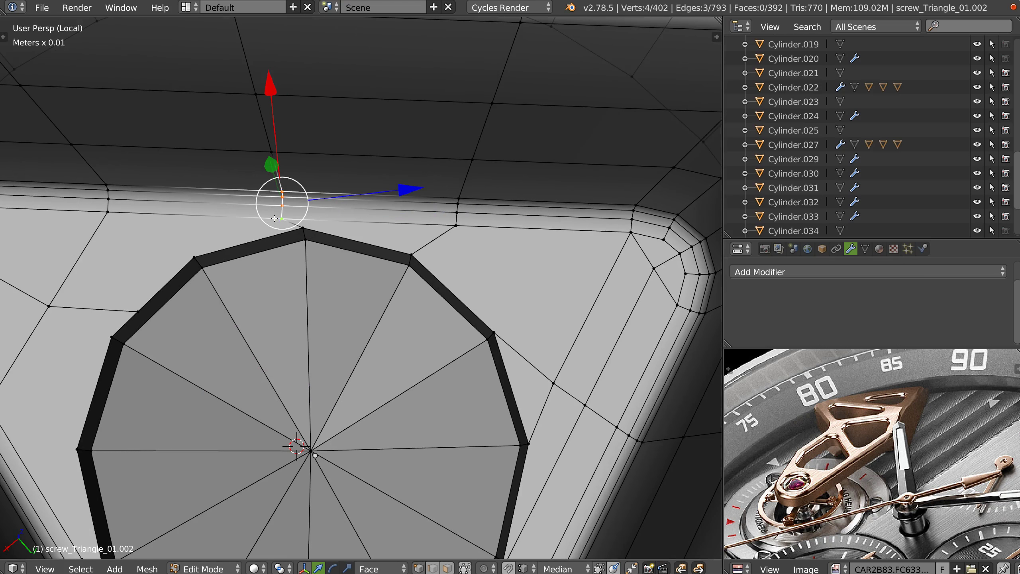
{"action": "key", "text": "g"}
{"action": "left_click", "coordinate": [297, 218]}
{"action": "right_click", "coordinate": [294, 165]}
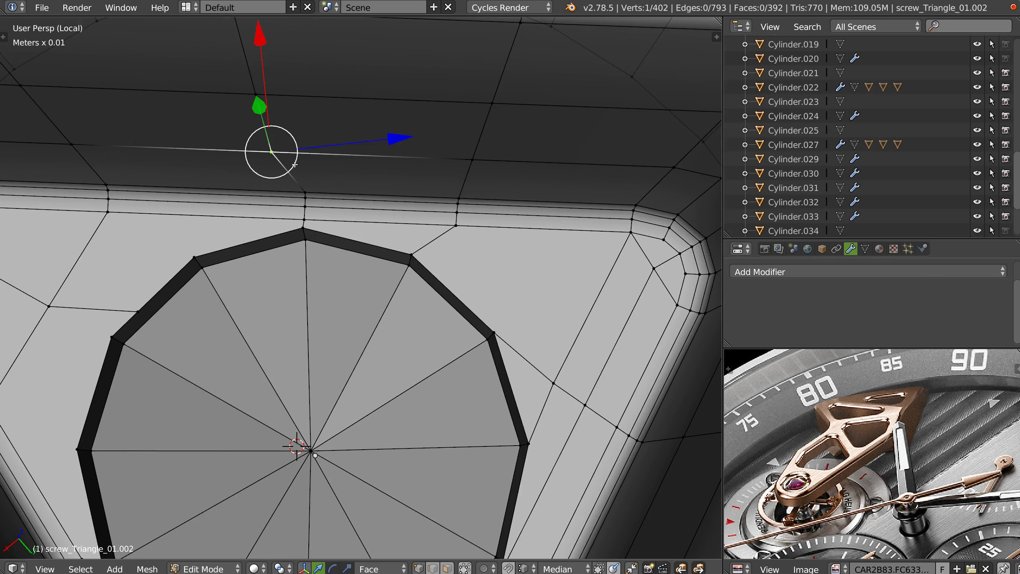
{"action": "key", "text": "shift+v"}
{"action": "left_click", "coordinate": [290, 164]}
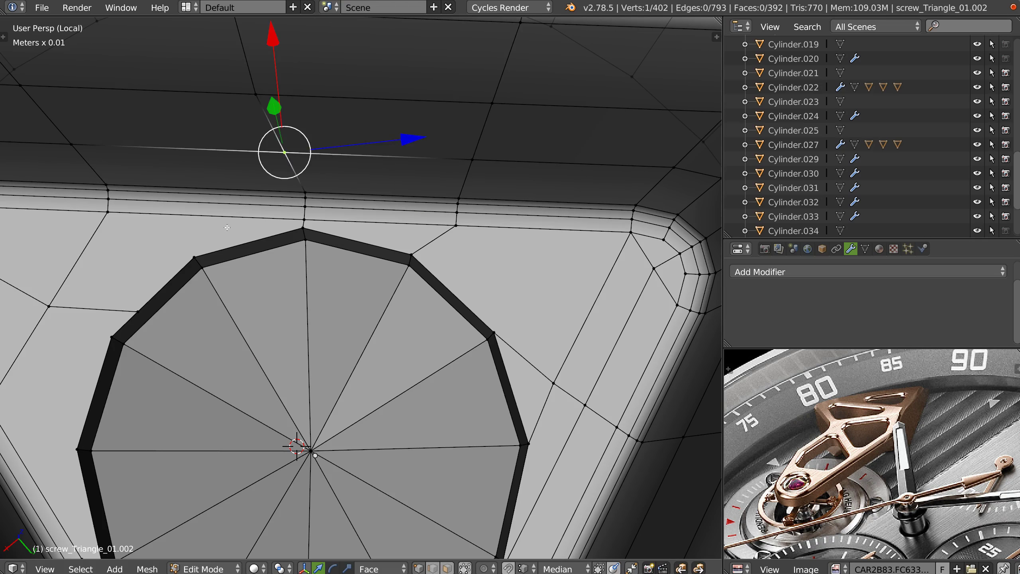
Connect the recess corner to the nearest pocket-border vertex with an edge, and snap the stray rim vertex onto the neighbouring corner.
{"action": "middle_click_drag", "start_coordinate": [290, 164], "coordinate": [400, 239], "text": "shift"}
{"action": "right_click", "coordinate": [398, 231]}
{"action": "right_click", "coordinate": [315, 186], "text": "shift"}
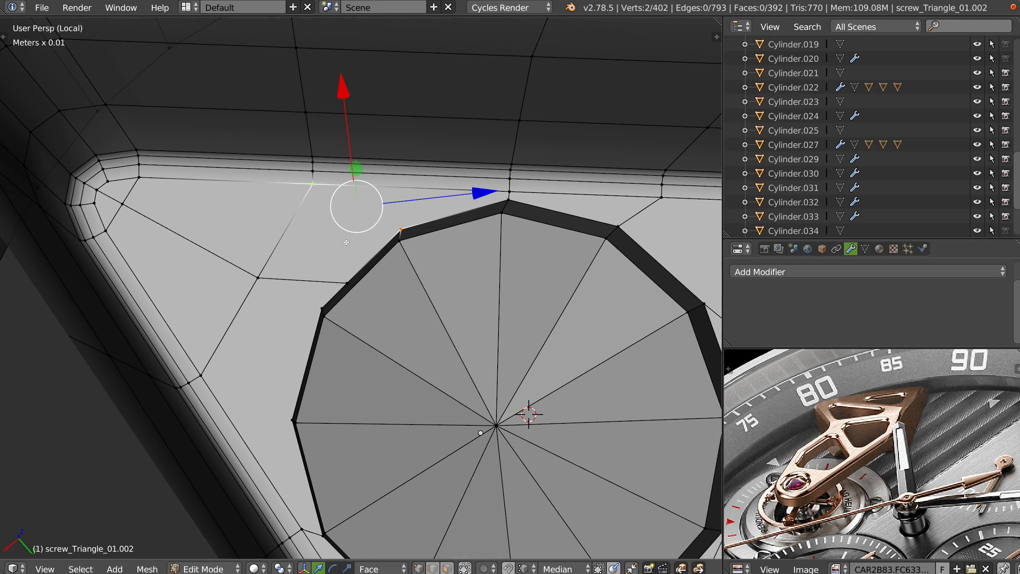
{"action": "right_click", "coordinate": [346, 284]}
{"action": "key", "text": "g"}
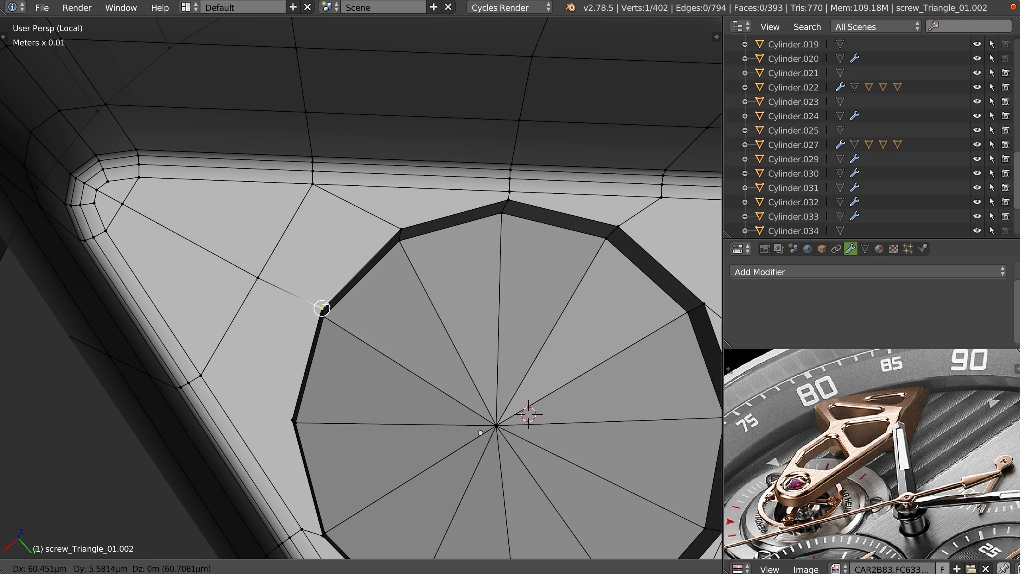
{"action": "left_click", "coordinate": [321, 307], "text": "ctrl"}
Connect the next recess corner to the facing vertex at the pocket border with an edge.
{"action": "middle_click_drag", "start_coordinate": [451, 241], "coordinate": [286, 273]}
{"action": "right_click", "coordinate": [270, 254]}
{"action": "right_click", "coordinate": [289, 310], "text": "shift"}
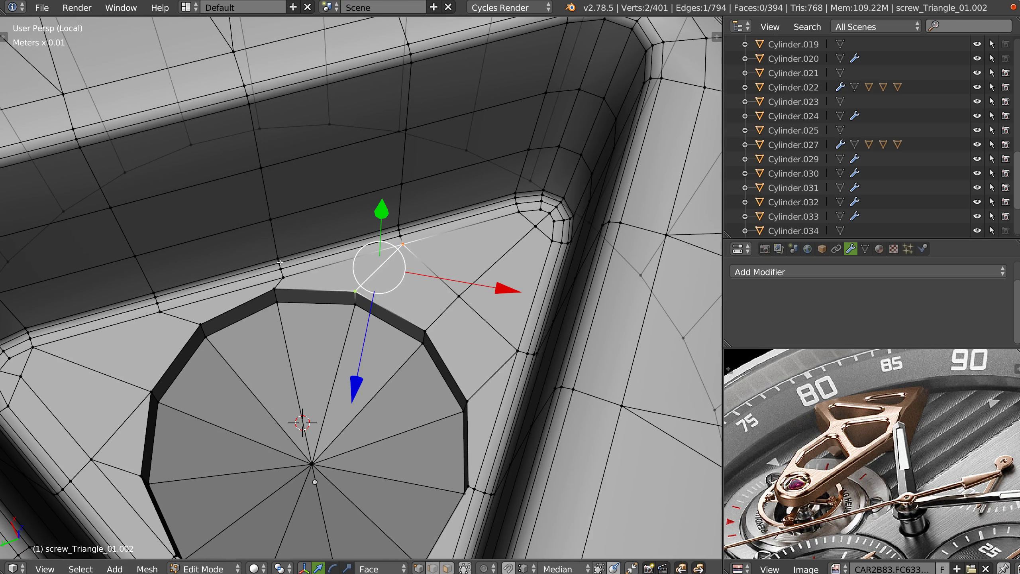
Slide the column of pocket-border vertices beside the recess corner, and the wall vertex above it, sideways to straighten the edge flow.
{"action": "right_click", "coordinate": [284, 270]}
{"action": "right_click", "coordinate": [295, 277], "text": "ctrl"}
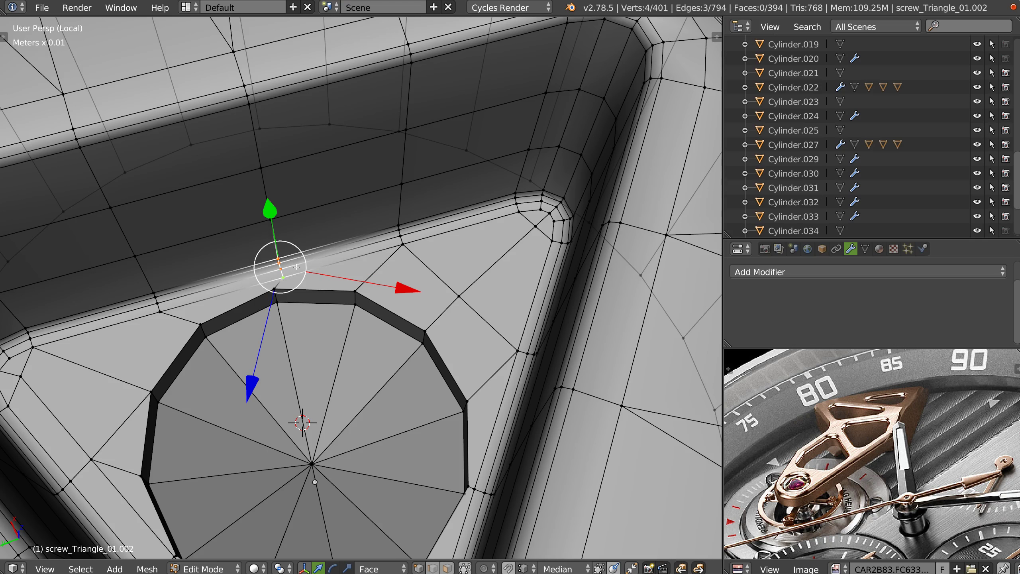
{"action": "key", "text": "g"}
{"action": "key", "text": "g"}
{"action": "left_click", "coordinate": [283, 272]}
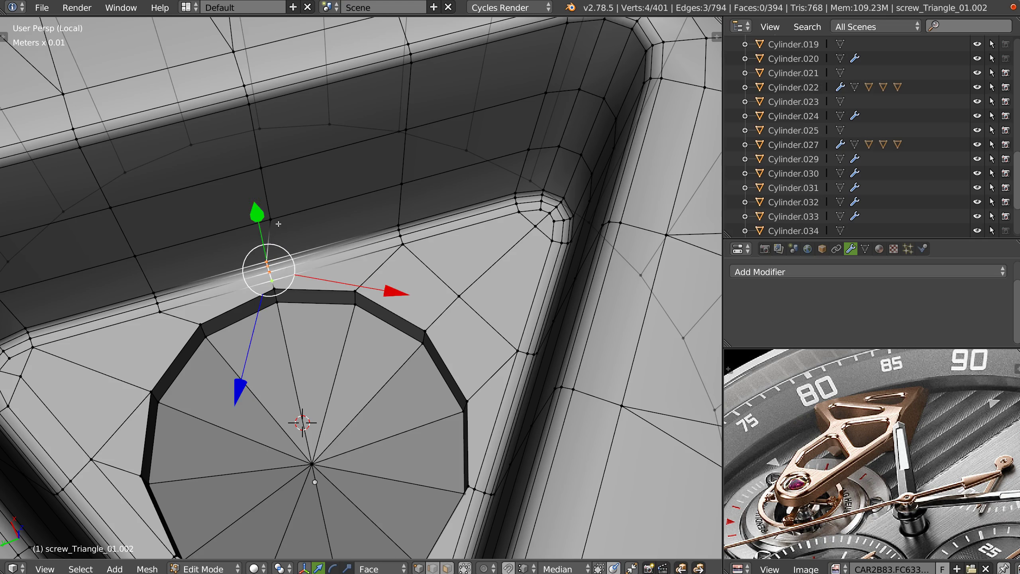
{"action": "right_click", "coordinate": [270, 220]}
{"action": "key", "text": "g"}
{"action": "key", "text": "g"}
{"action": "left_click", "coordinate": [261, 232]}
Select the recess's floor and wall faces and inset them slightly to form a supporting loop around the rim.
{"action": "middle_click_drag", "start_coordinate": [150, 326], "coordinate": [306, 179], "text": "shift"}
{"action": "key", "text": "Tab"}
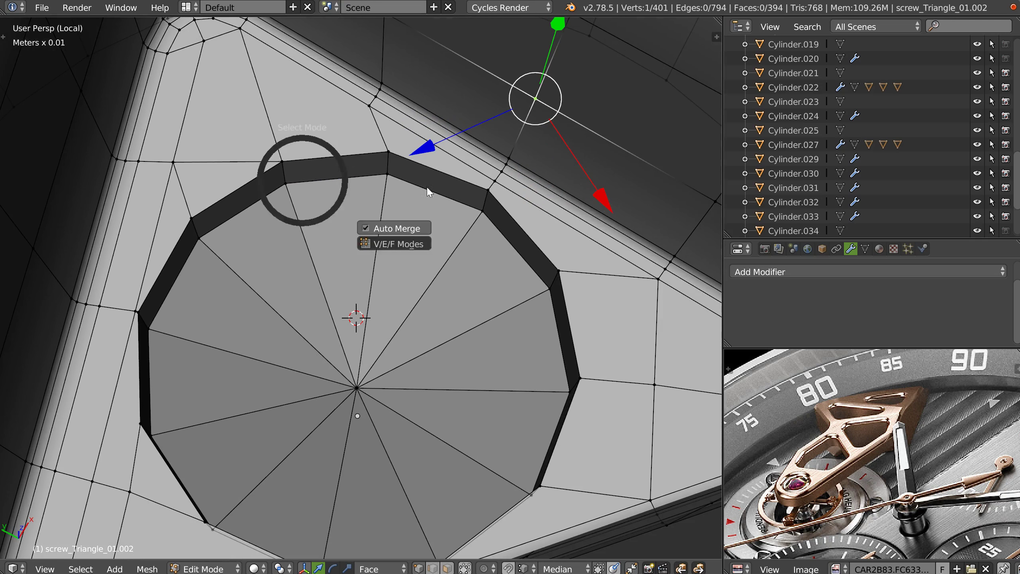
{"action": "left_click", "coordinate": [427, 190]}
{"action": "right_click", "coordinate": [422, 410]}
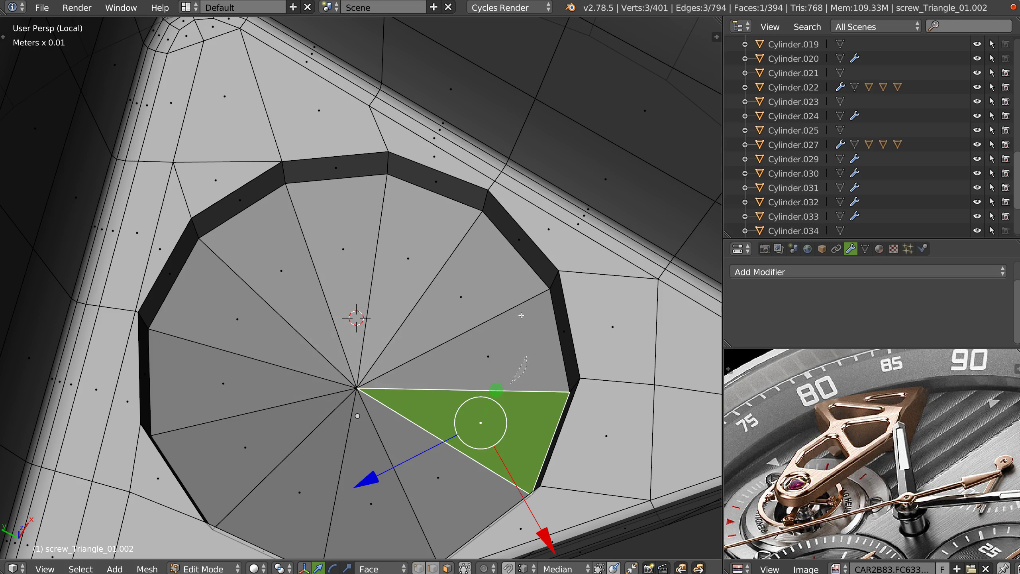
{"action": "key", "text": "l"}
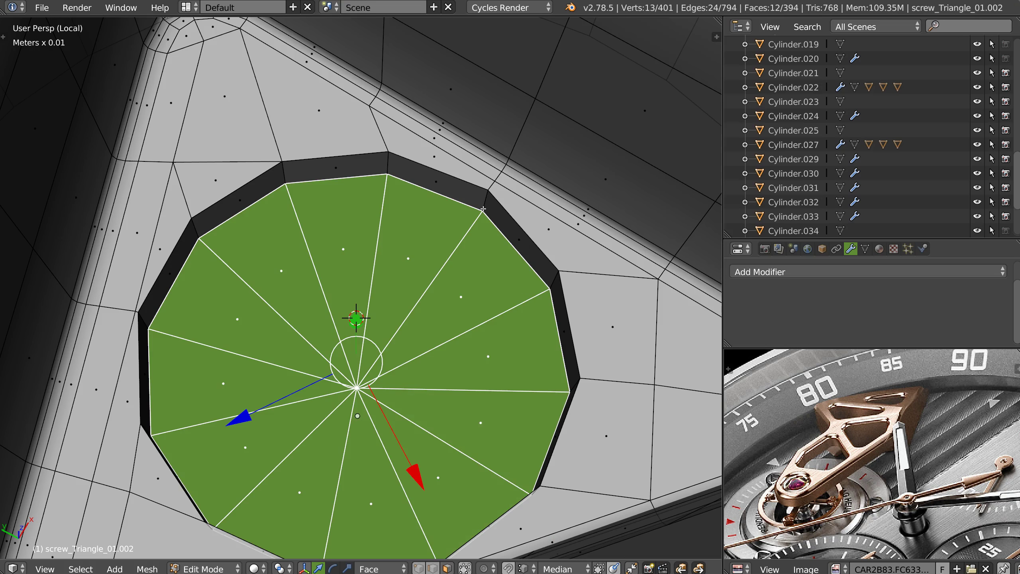
{"action": "key", "text": "ctrl+KP_Add"}
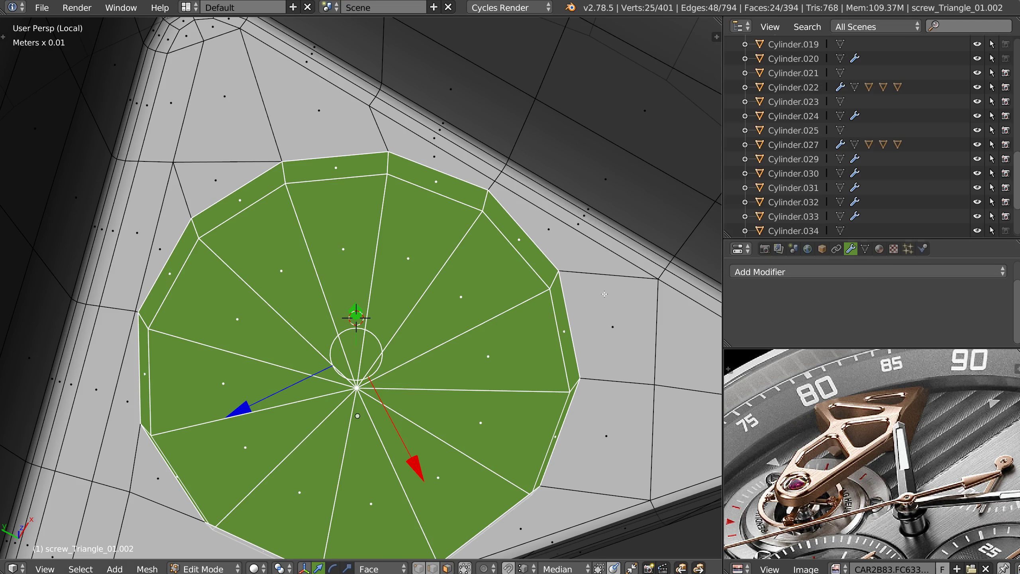
{"action": "key", "text": "i"}
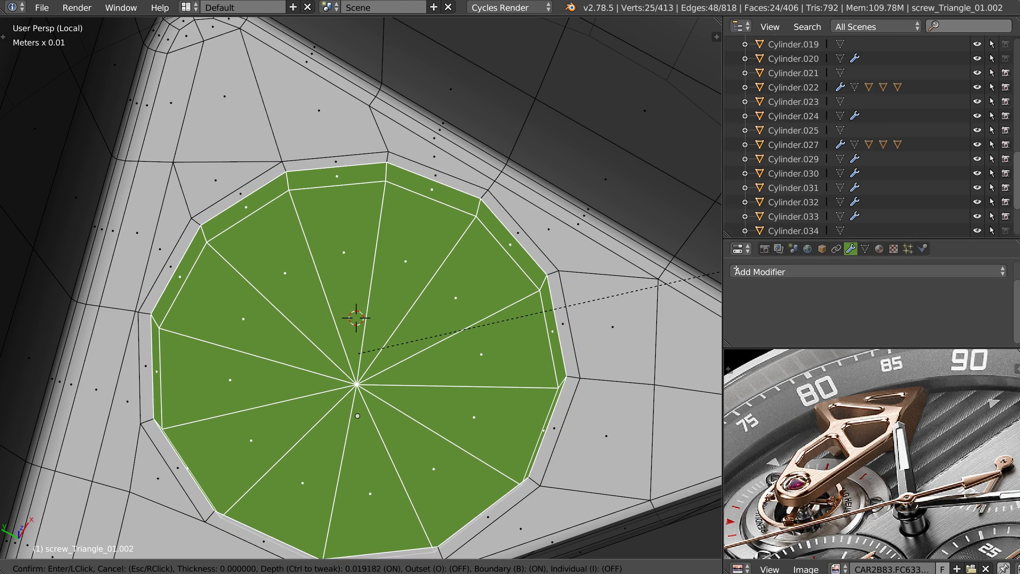
{"action": "left_click", "coordinate": [725, 276], "text": "ctrl"}
{"action": "middle_click_drag", "start_coordinate": [485, 330], "coordinate": [507, 284]}
Bevel the edge loop where the recess wall meets the floor with 2 segments and an offset of about 0.0065.
{"action": "key", "text": "Tab"}
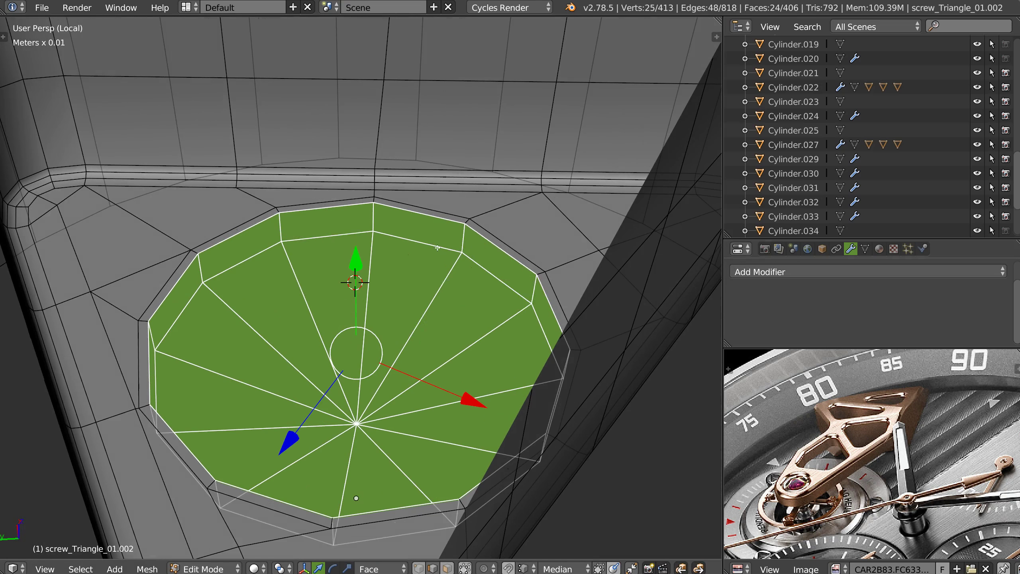
{"action": "right_click", "coordinate": [426, 246], "text": "alt"}
{"action": "key", "text": "ctrl+b"}
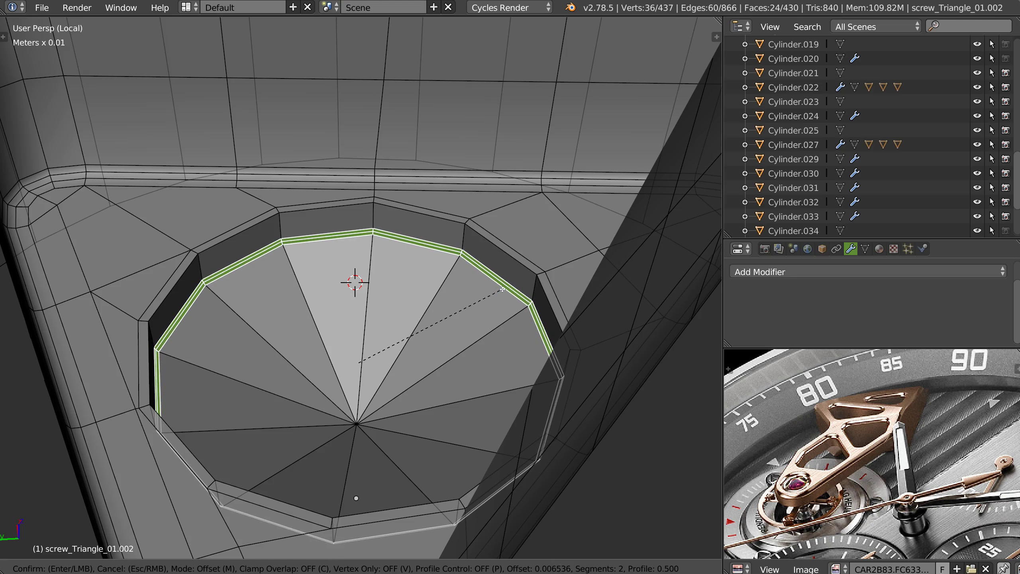
{"action": "left_click", "coordinate": [502, 288]}
{"action": "middle_click_drag", "start_coordinate": [381, 314], "coordinate": [400, 396]}
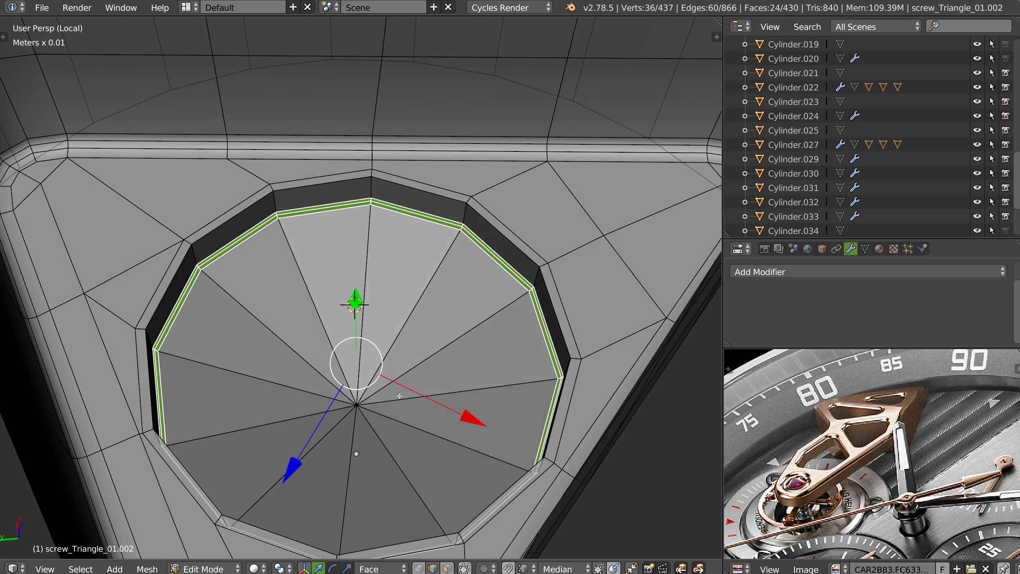
Select the triangular faces of the recess floor and shade them smooth.
{"action": "key", "text": "Tab"}
{"action": "left_click", "coordinate": [422, 344]}
{"action": "right_click", "coordinate": [494, 349]}
{"action": "mouse_move", "coordinate": [494, 349]}
{"action": "left_mouse_down", "text": "ctrl"}
{"action": "mouse_move", "coordinate": [430, 250]}
{"action": "mouse_move", "coordinate": [390, 492]}
{"action": "mouse_move", "coordinate": [405, 333]}
{"action": "left_mouse_up", "text": "ctrl"}
Add a level-1 Subsurf modifier to the screw and preview the smoothed recess without the wireframe overlay.
{"action": "key", "text": "Tab"}
{"action": "key", "text": "ctrl+1"}
{"action": "key", "text": "shift+z"}
{"action": "left_click", "coordinate": [543, 354]}
{"action": "mouse_move", "coordinate": [444, 308]}
{"action": "middle_mouse_down"}
{"action": "mouse_move", "coordinate": [422, 321]}
{"action": "mouse_move", "coordinate": [454, 315]}
{"action": "mouse_move", "coordinate": [453, 304]}
{"action": "middle_mouse_up"}
{"action": "key", "text": "shift+z"}
{"action": "left_click", "coordinate": [329, 387]}
{"action": "middle_click_drag", "start_coordinate": [327, 390], "coordinate": [353, 352]}
{"action": "middle_click_drag", "start_coordinate": [368, 316], "coordinate": [380, 307]}
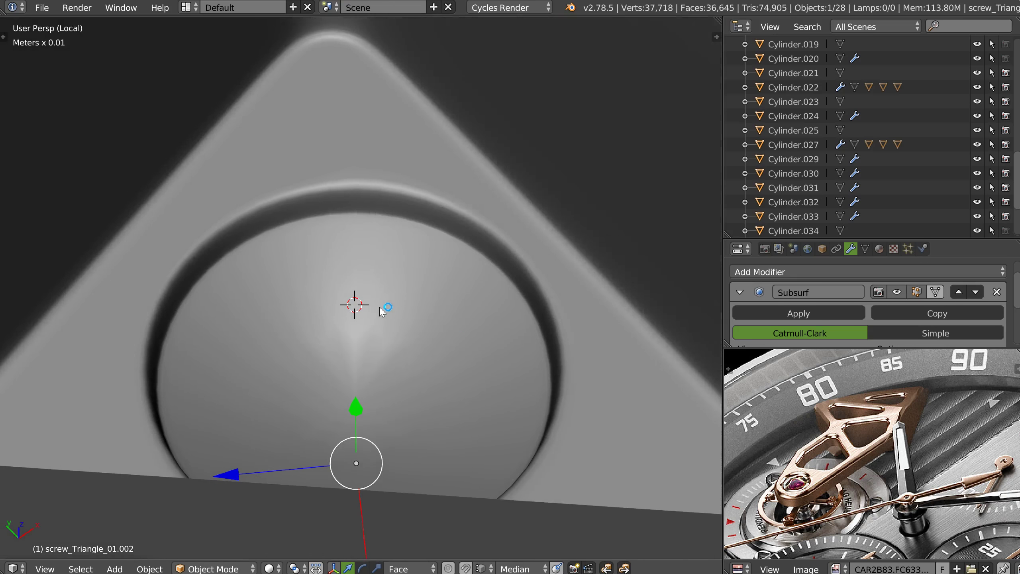
{"action": "middle_click_drag", "start_coordinate": [429, 330], "coordinate": [381, 323]}
Compare the recess wireframe with and without subdivision, and return to editing the mesh without the Subsurf modifier.
{"action": "key", "text": "shift+z"}
{"action": "left_click", "coordinate": [444, 333]}
{"action": "key", "text": "ctrl+z"}
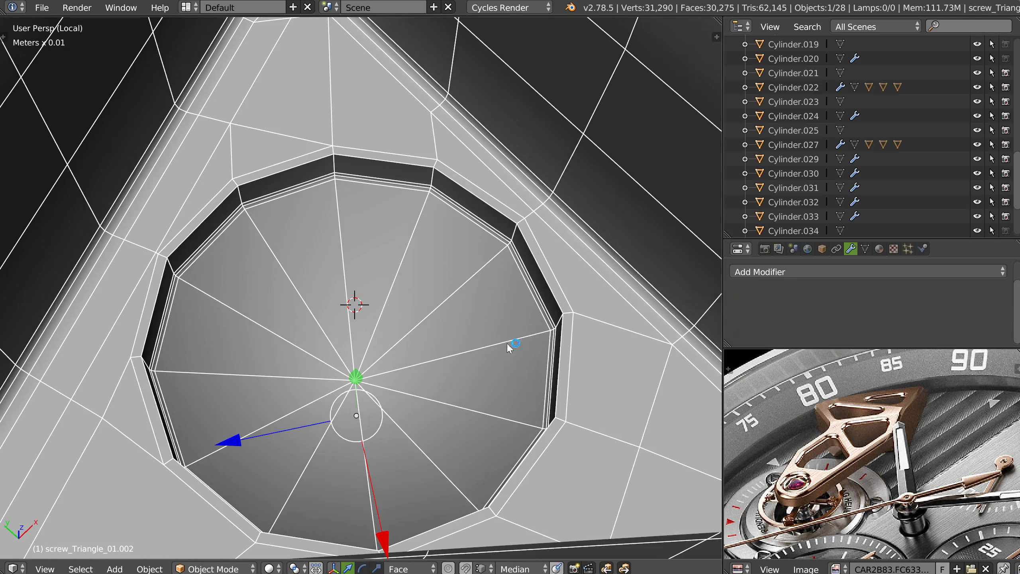
{"action": "key", "text": "ctrl+shift+z"}
{"action": "middle_click_drag", "start_coordinate": [482, 346], "coordinate": [358, 285]}
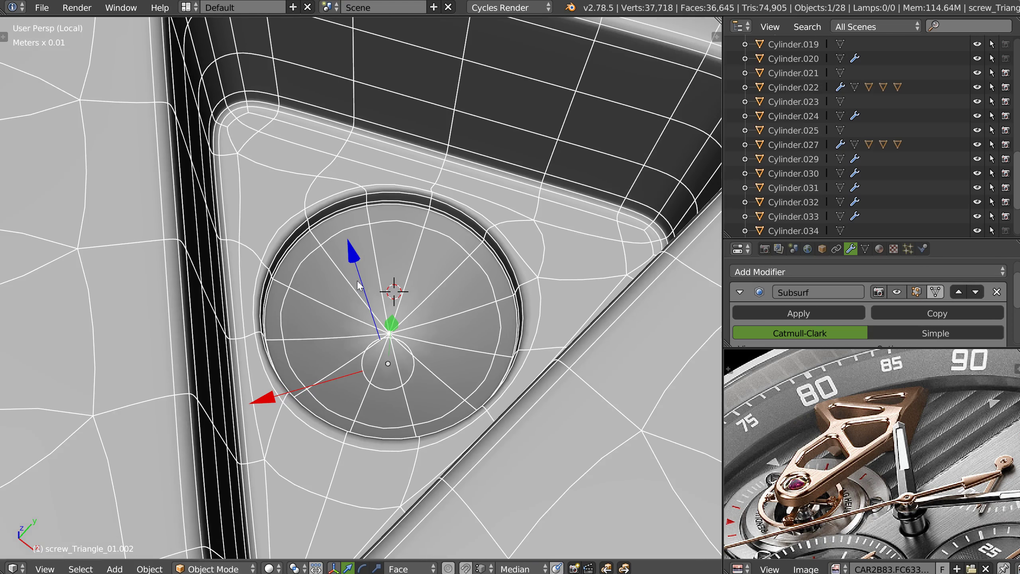
{"action": "right_click", "coordinate": [368, 286]}
{"action": "left_click", "coordinate": [498, 287]}
{"action": "scroll", "coordinate": [257, 193], "scroll_direction": "up", "scroll_amount": 1}
{"action": "key", "text": "Tab"}
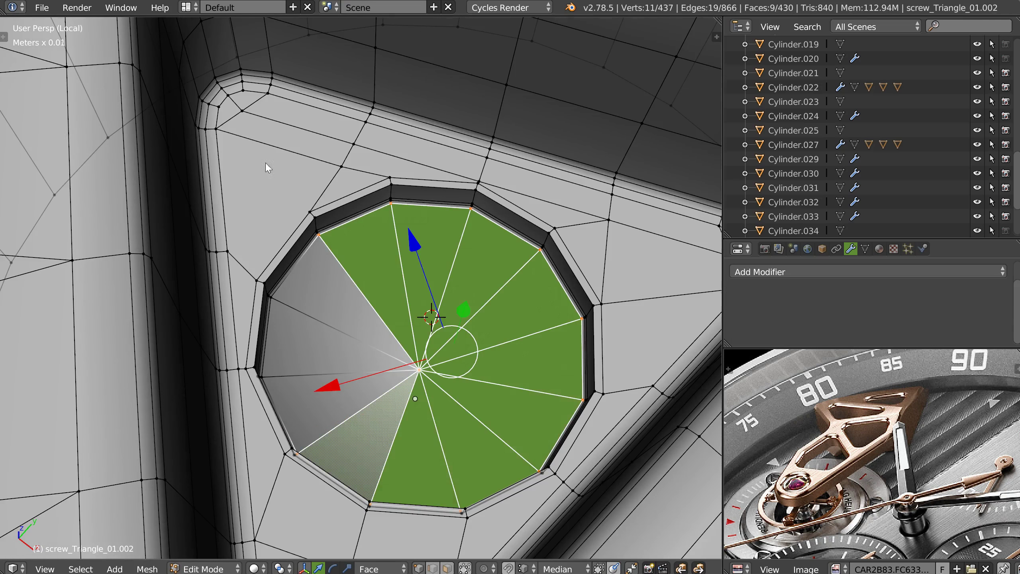
Connect the pocket's corner vertex to the facing recess rim vertex with an edge, and dissolve the redundant edge beside it.
{"action": "right_click", "coordinate": [217, 130]}
{"action": "right_click", "coordinate": [311, 212], "text": "shift"}
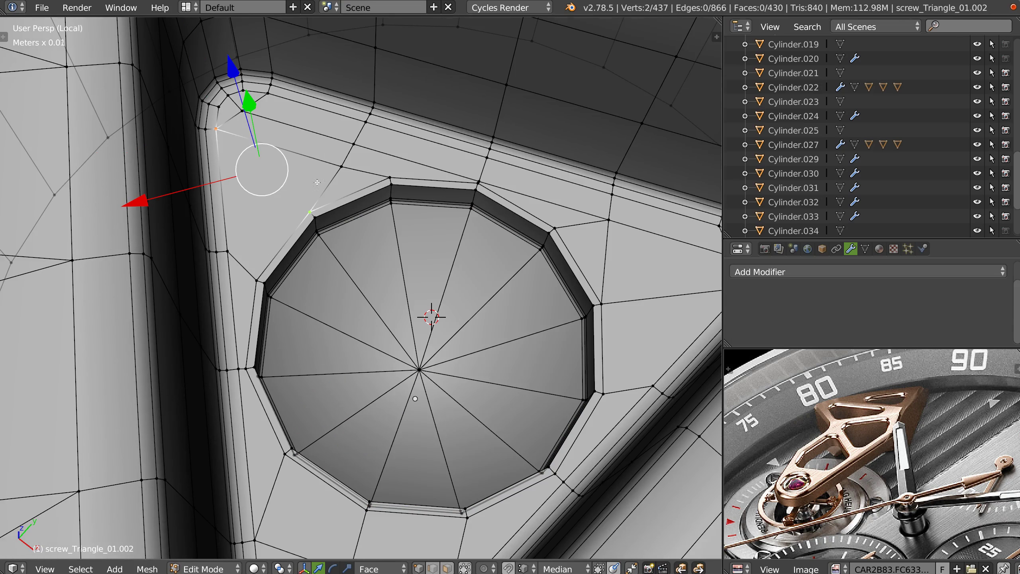
{"action": "key", "text": "Tab"}
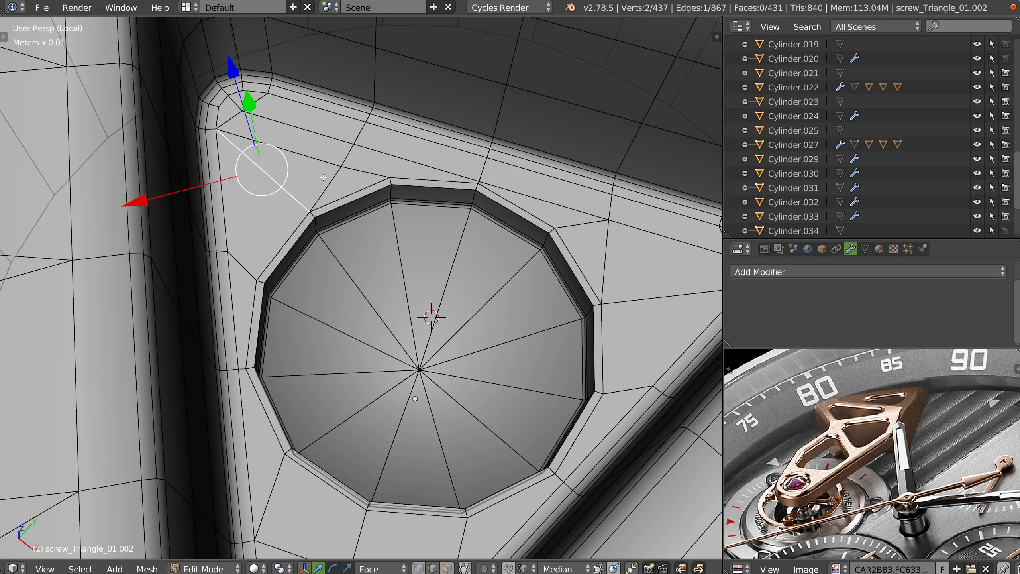
{"action": "right_click", "coordinate": [308, 154]}
{"action": "key", "text": "ctrl+x"}
Merge the leftover vertex between the pocket corner and the recess into its neighbouring floor vertex.
{"action": "middle_click_drag", "start_coordinate": [341, 210], "coordinate": [144, 230]}
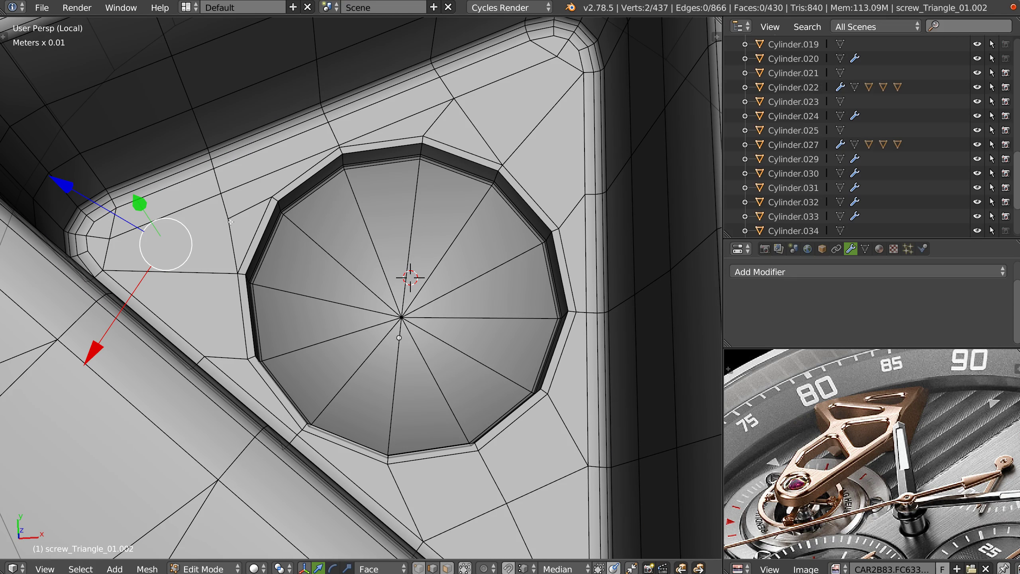
{"action": "key", "text": "ctrl+Tab"}
{"action": "right_click_drag", "start_coordinate": [228, 219], "coordinate": [221, 196]}
{"action": "middle_click_drag", "start_coordinate": [244, 225], "coordinate": [250, 235], "text": "shift"}
{"action": "middle_click_drag", "start_coordinate": [445, 175], "coordinate": [377, 229], "text": "shift"}
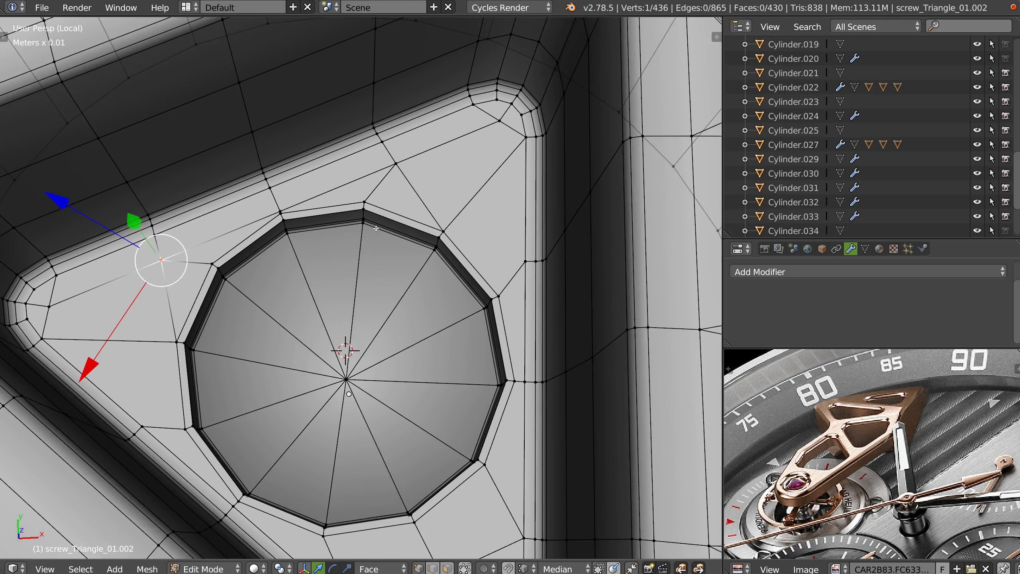
Select all triangular faces of the recess floor in face mode.
{"action": "scroll", "coordinate": [386, 236], "scroll_direction": "up", "scroll_amount": 1}
{"action": "middle_click_drag", "start_coordinate": [448, 220], "coordinate": [335, 258]}
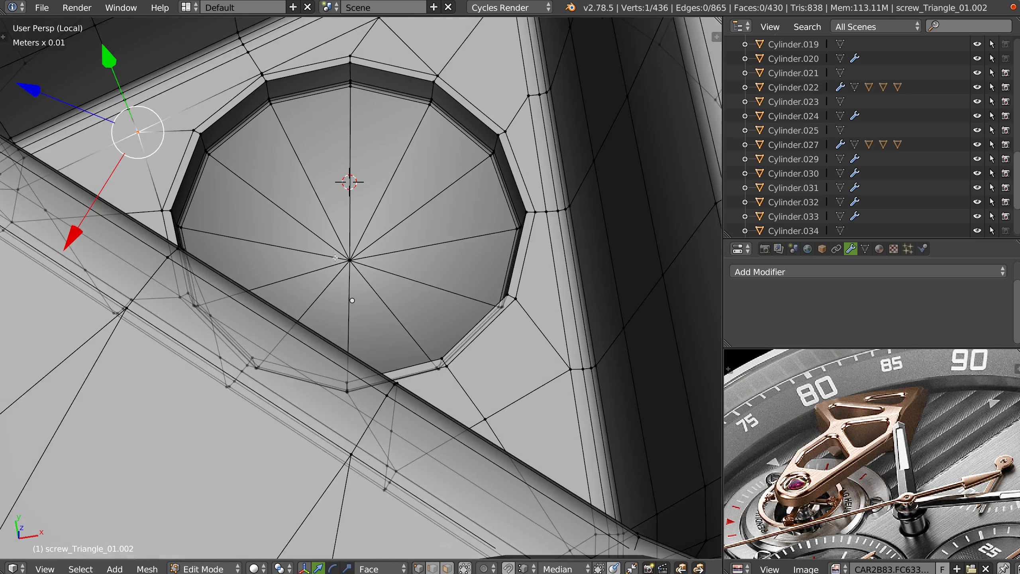
{"action": "scroll", "coordinate": [335, 258], "scroll_direction": "up", "scroll_amount": 2}
{"action": "key", "text": "ctrl+Tab"}
{"action": "left_click", "coordinate": [486, 205]}
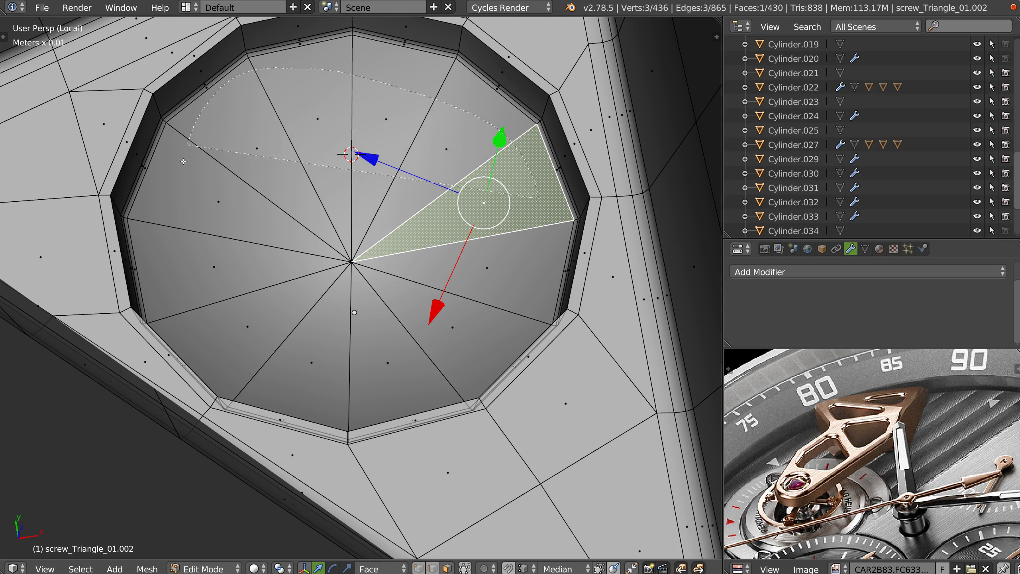
{"action": "key", "text": "l"}
Try to inset the selected recess floor faces with an increased thickness, and undo it.
{"action": "key", "text": "i"}
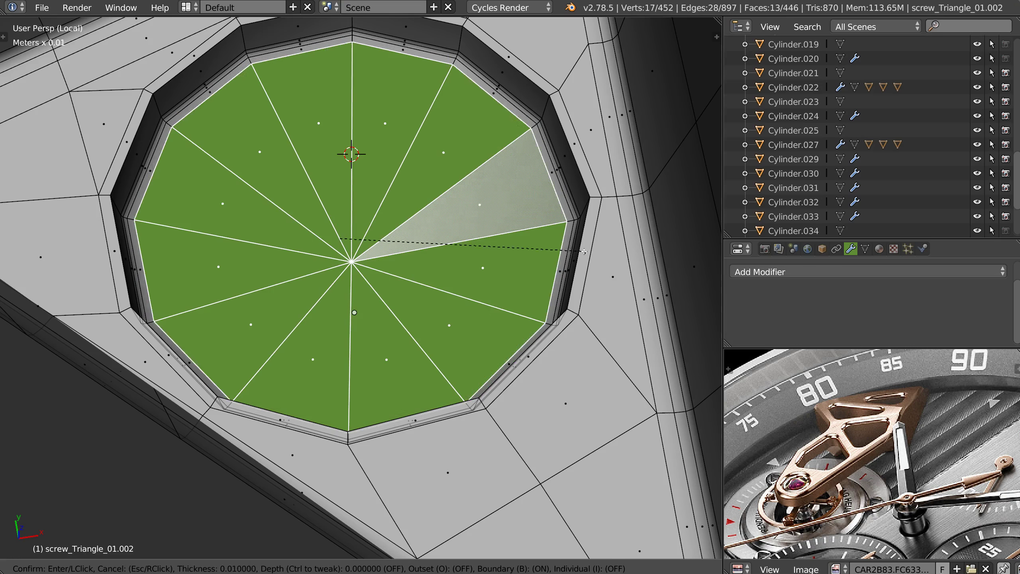
{"action": "left_click", "coordinate": [426, 239]}
{"action": "key", "text": "F6"}
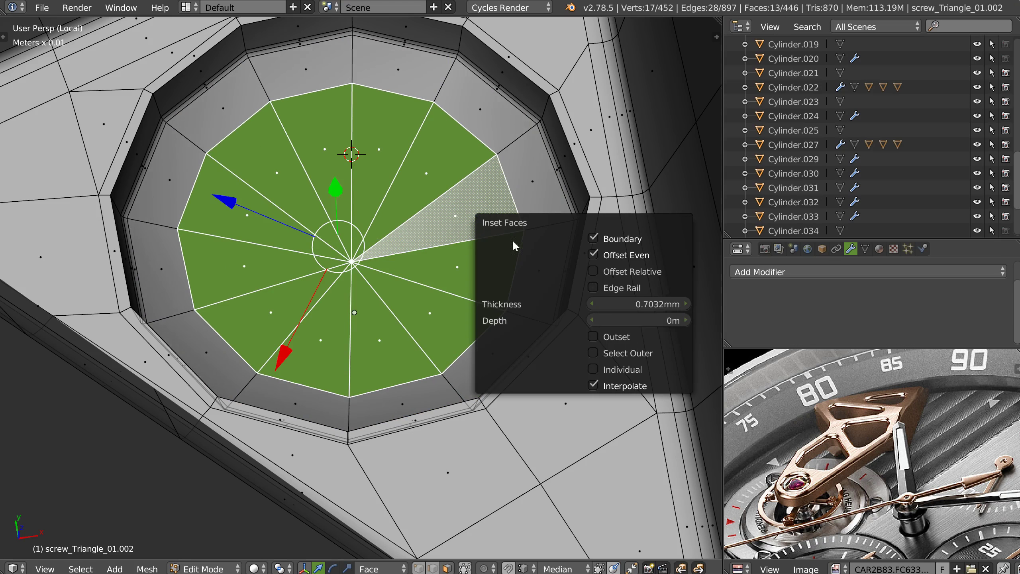
{"action": "left_click_drag", "start_coordinate": [625, 306], "coordinate": [648, 302]}
{"action": "middle_click_drag", "start_coordinate": [373, 278], "coordinate": [300, 309]}
{"action": "scroll", "coordinate": [333, 294], "scroll_direction": "down", "scroll_amount": 3}
{"action": "key", "text": "ctrl+z"}
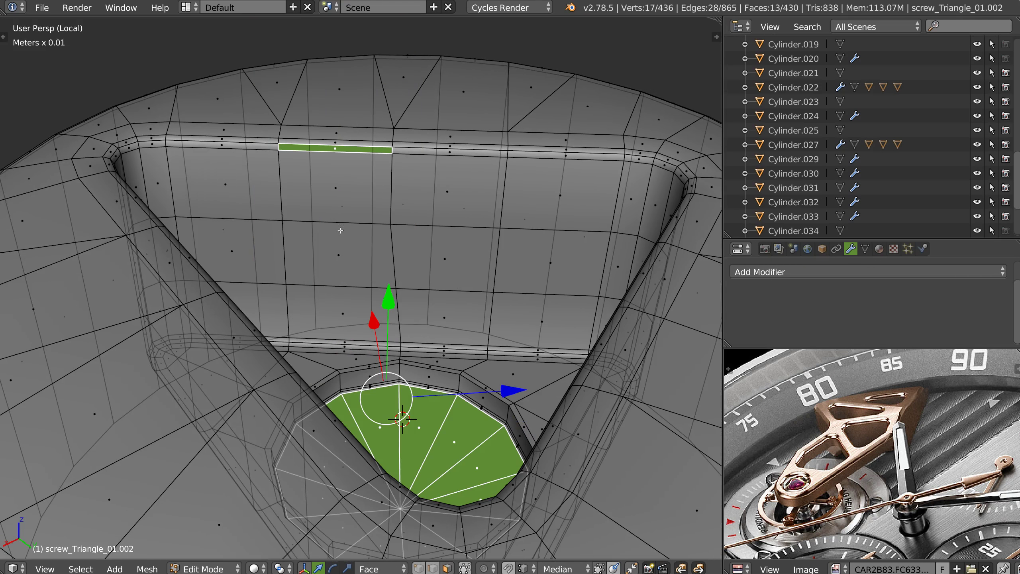
Deselect the stray face on the pocket's upper edge and inset only the recess floor faces.
{"action": "right_click", "coordinate": [333, 147], "text": "shift"}
{"action": "middle_click_drag", "start_coordinate": [365, 257], "coordinate": [559, 248]}
{"action": "scroll", "coordinate": [559, 248], "scroll_direction": "up", "scroll_amount": 3}
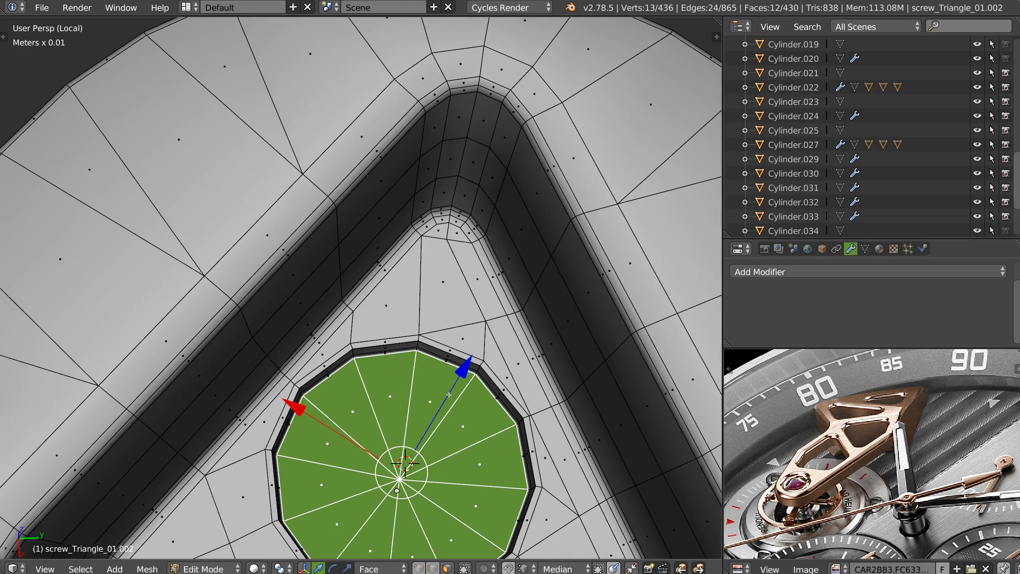
{"action": "key", "text": "i"}
{"action": "left_click", "coordinate": [405, 354]}
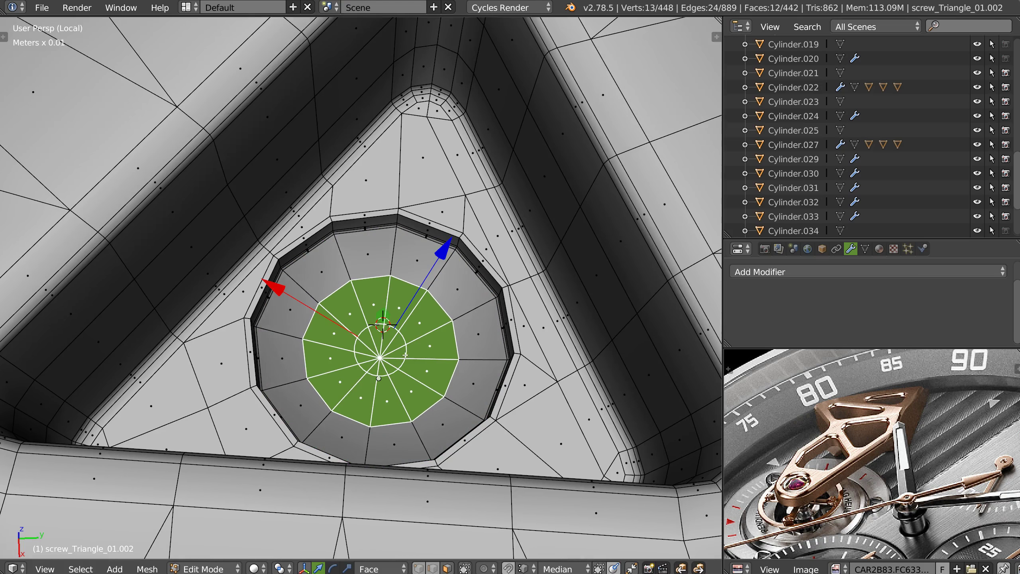
{"action": "scroll", "coordinate": [410, 337], "scroll_direction": "up", "scroll_amount": 3}
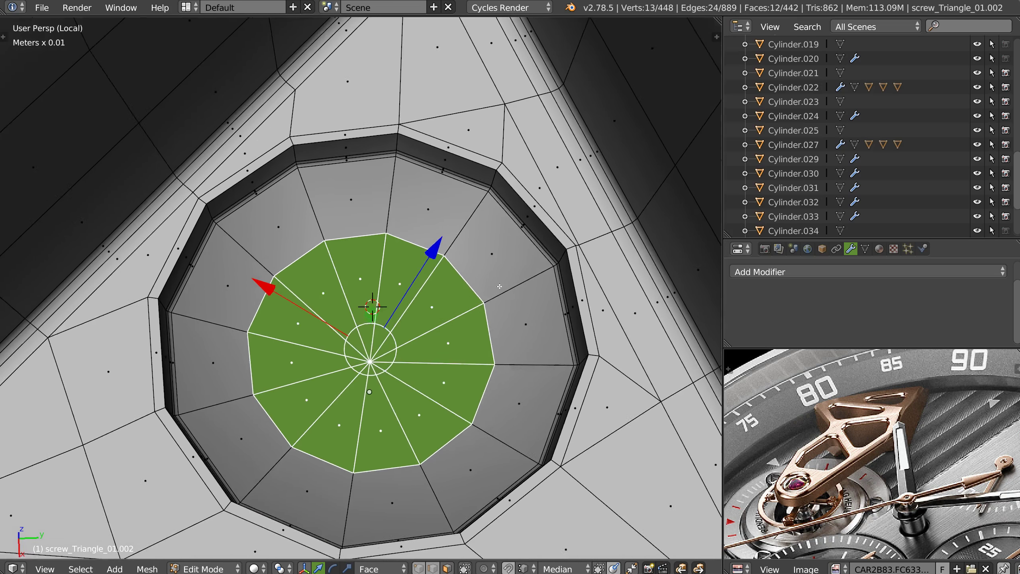
Increase the inset's thickness until its inner ring sits tightly around the centre point of the recess floor.
{"action": "middle_click_drag", "start_coordinate": [466, 335], "coordinate": [475, 309], "text": "shift"}
{"action": "right_click", "coordinate": [497, 307]}
{"action": "left_click", "coordinate": [501, 222]}
{"action": "left_click_drag", "start_coordinate": [680, 302], "coordinate": [734, 321]}
{"action": "left_click_drag", "start_coordinate": [652, 304], "coordinate": [860, 308]}
{"action": "middle_click_drag", "start_coordinate": [444, 296], "coordinate": [478, 286]}
Add three evenly spaced loop cuts across the recess floor between its outer edge and centre ring.
{"action": "key", "text": "ctrl+r"}
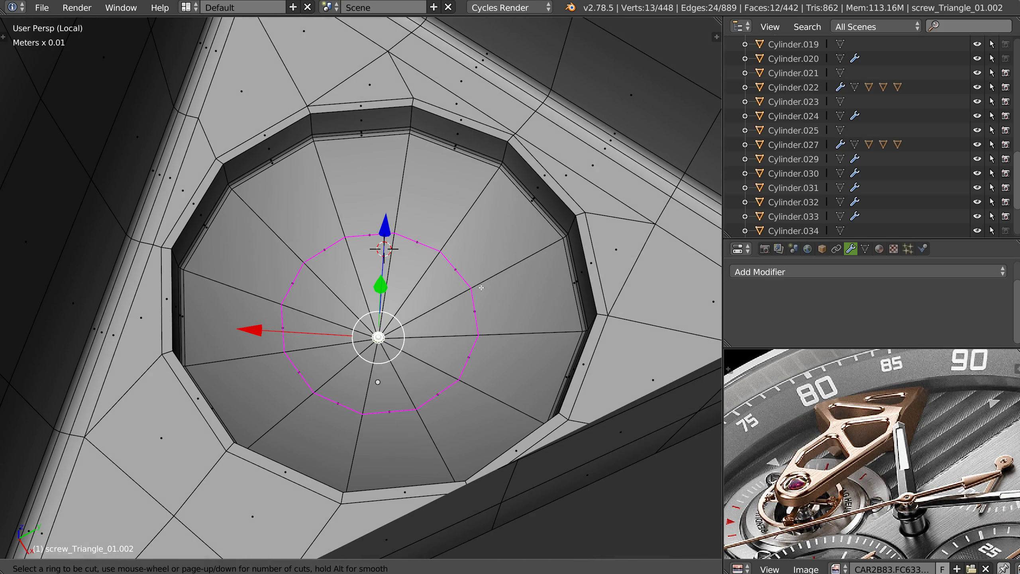
{"action": "scroll", "coordinate": [478, 288], "scroll_direction": "up", "scroll_amount": 1}
{"action": "scroll", "coordinate": [479, 285], "scroll_direction": "up", "scroll_amount": 1}
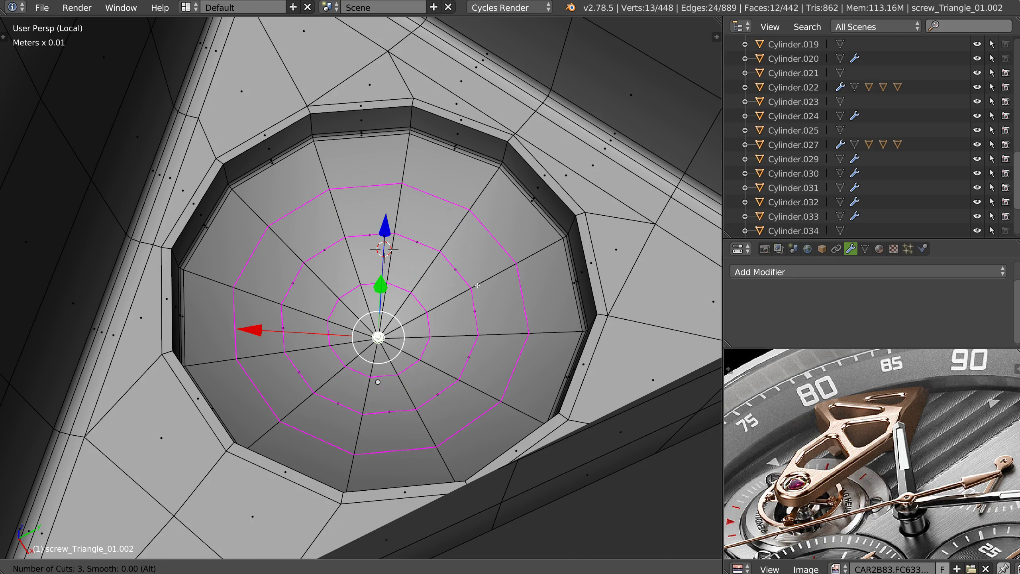
{"action": "left_click", "coordinate": [476, 287]}
{"action": "key", "text": "Tab"}
{"action": "key", "text": "Tab"}
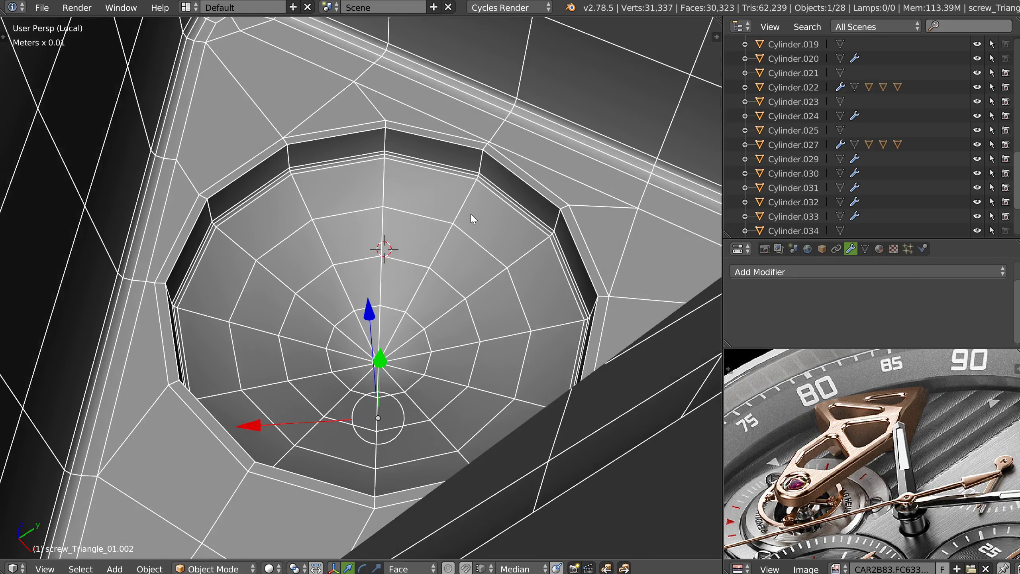
Add an edge loop around the recess wall close to its rim, and give the screw a level-1 Subsurf modifier.
{"action": "scroll", "coordinate": [429, 210], "scroll_direction": "up", "scroll_amount": 6}
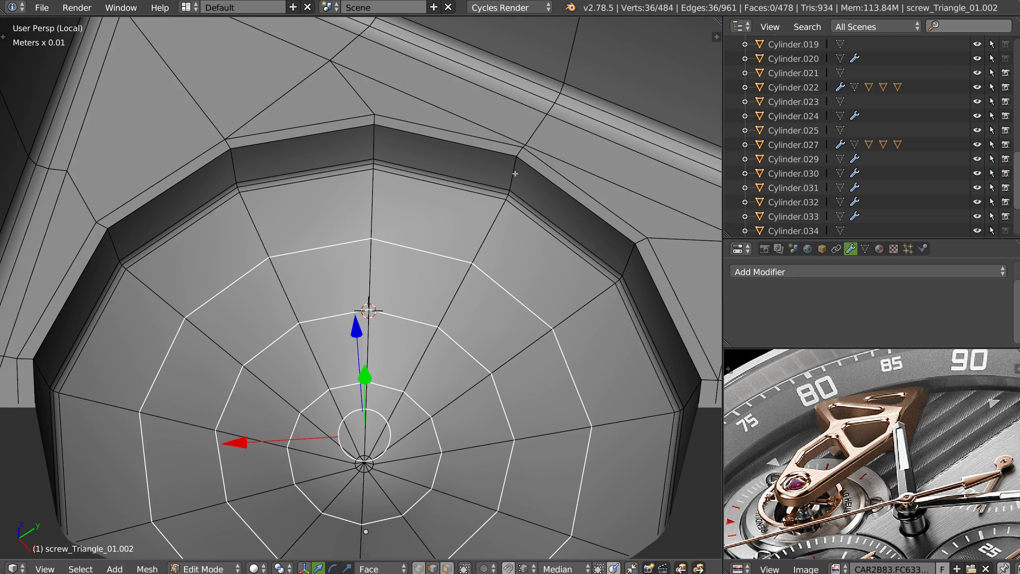
{"action": "key", "text": "ctrl+r"}
{"action": "left_click", "coordinate": [510, 181]}
{"action": "key", "text": "Tab"}
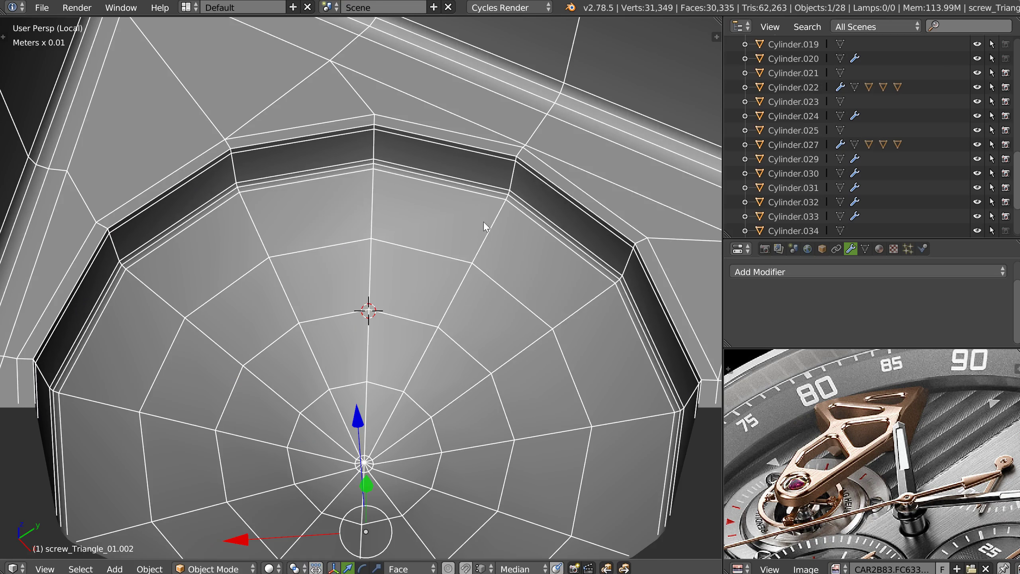
{"action": "key", "text": "ctrl+1"}
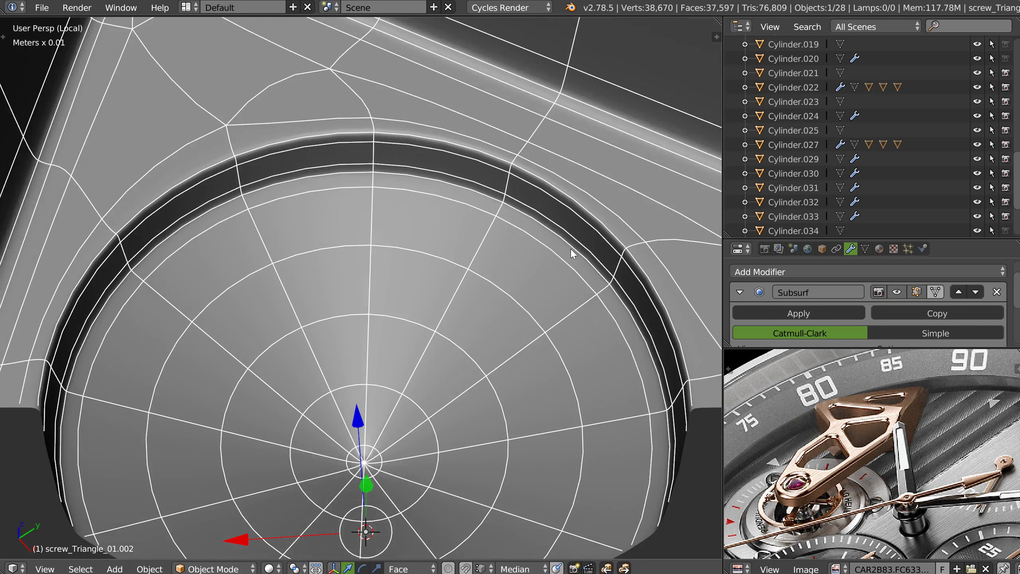
Select the centre vertex of the recess floor and move it along Z to adjust the cone's tip.
{"action": "scroll", "coordinate": [570, 249], "scroll_direction": "down", "scroll_amount": 4}
{"action": "scroll", "coordinate": [556, 299], "scroll_direction": "up", "scroll_amount": 6}
{"action": "scroll", "coordinate": [561, 233], "scroll_direction": "down", "scroll_amount": 6}
{"action": "middle_click_drag", "start_coordinate": [561, 187], "coordinate": [482, 265], "text": "shift"}
{"action": "middle_click_drag", "start_coordinate": [482, 290], "coordinate": [509, 219]}
{"action": "scroll", "coordinate": [494, 277], "scroll_direction": "up", "scroll_amount": 4}
{"action": "scroll", "coordinate": [351, 301], "scroll_direction": "up", "scroll_amount": 5}
{"action": "scroll", "coordinate": [371, 333], "scroll_direction": "down", "scroll_amount": 4}
{"action": "key", "text": "Tab"}
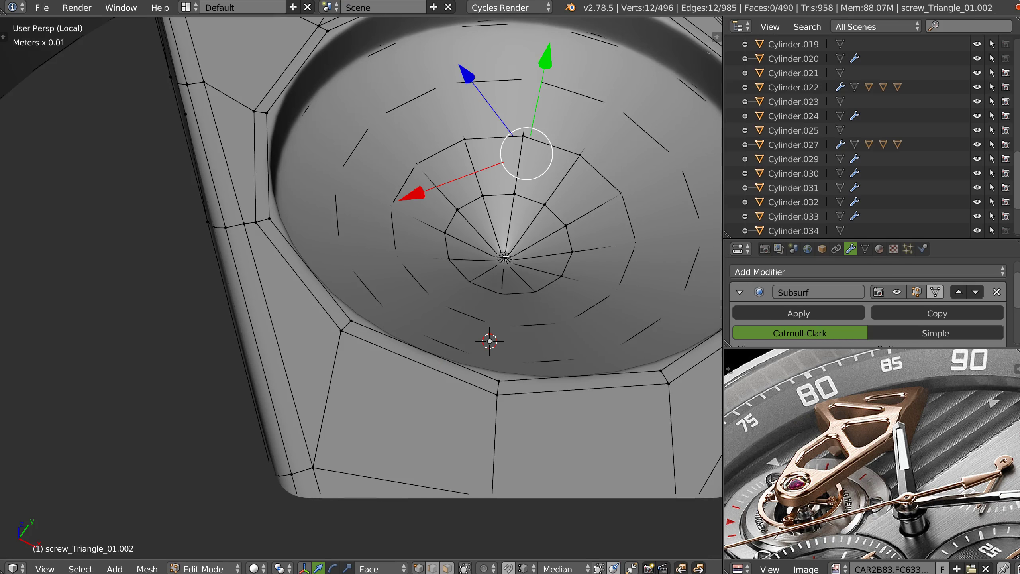
{"action": "right_click", "coordinate": [505, 256]}
{"action": "middle_click_drag", "start_coordinate": [532, 269], "coordinate": [364, 199]}
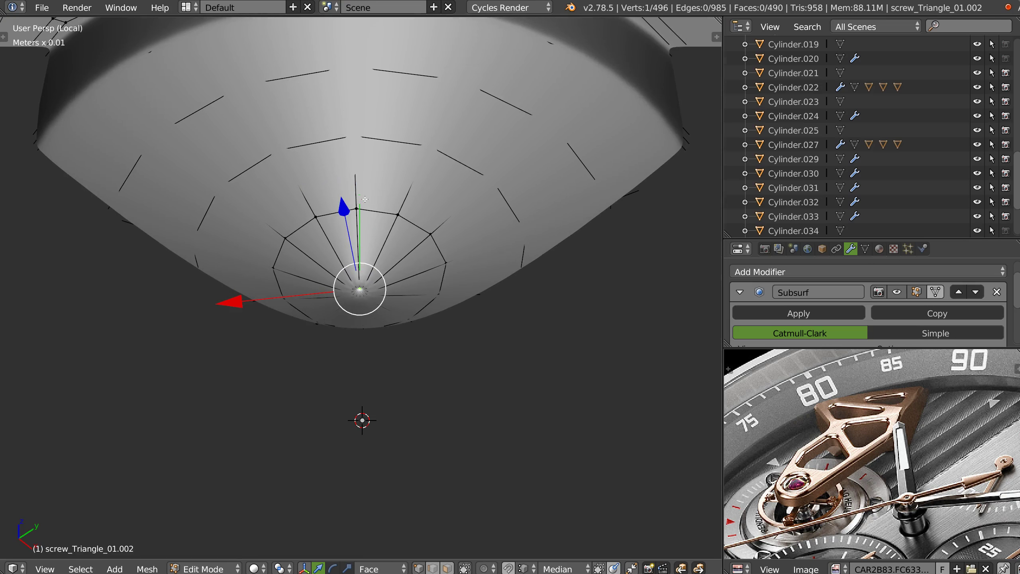
{"action": "key", "text": "g"}
{"action": "key", "text": "z"}
{"action": "left_click", "coordinate": [347, 211]}
Show the screw in wireframe from a low side view and fine-tune the recess's tip vertex.
{"action": "mouse_move", "coordinate": [346, 211]}
{"action": "middle_mouse_down"}
{"action": "mouse_move", "coordinate": [348, 229]}
{"action": "mouse_move", "coordinate": [420, 260]}
{"action": "mouse_move", "coordinate": [386, 203]}
{"action": "middle_mouse_up"}
{"action": "key", "text": "Tab"}
{"action": "key", "text": "Tab"}
{"action": "key", "text": "z"}
{"action": "right_click", "coordinate": [421, 260]}
{"action": "left_click", "coordinate": [335, 224]}
{"action": "left_click_drag", "start_coordinate": [360, 134], "coordinate": [379, 139]}
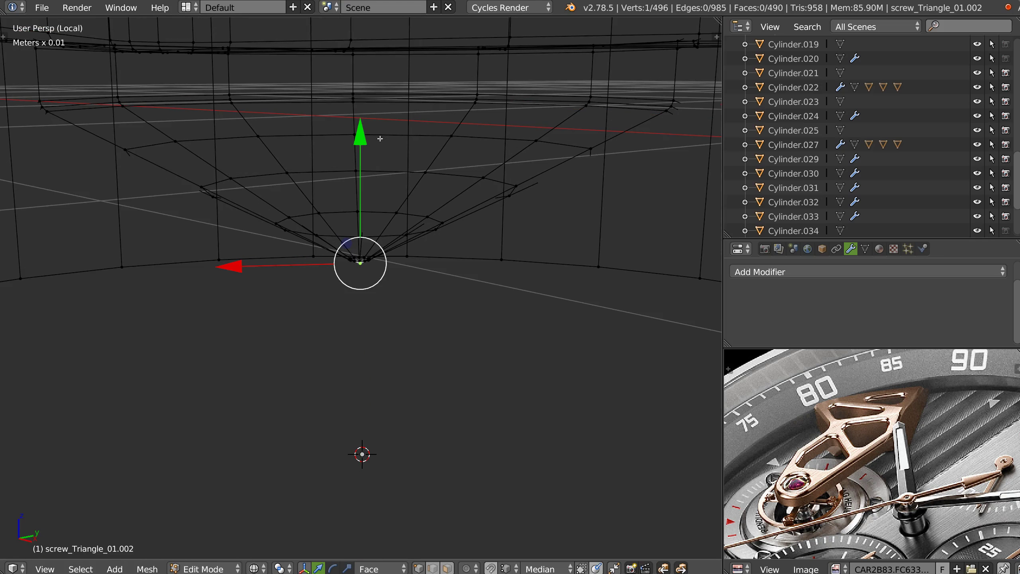
Return to solid shading in Object Mode and give the screw a level-1 Subsurf modifier.
{"action": "key", "text": "Tab"}
{"action": "mouse_move", "coordinate": [405, 170]}
{"action": "middle_mouse_down"}
{"action": "mouse_move", "coordinate": [409, 310]}
{"action": "mouse_move", "coordinate": [402, 303]}
{"action": "middle_mouse_up"}
{"action": "key", "text": "z"}
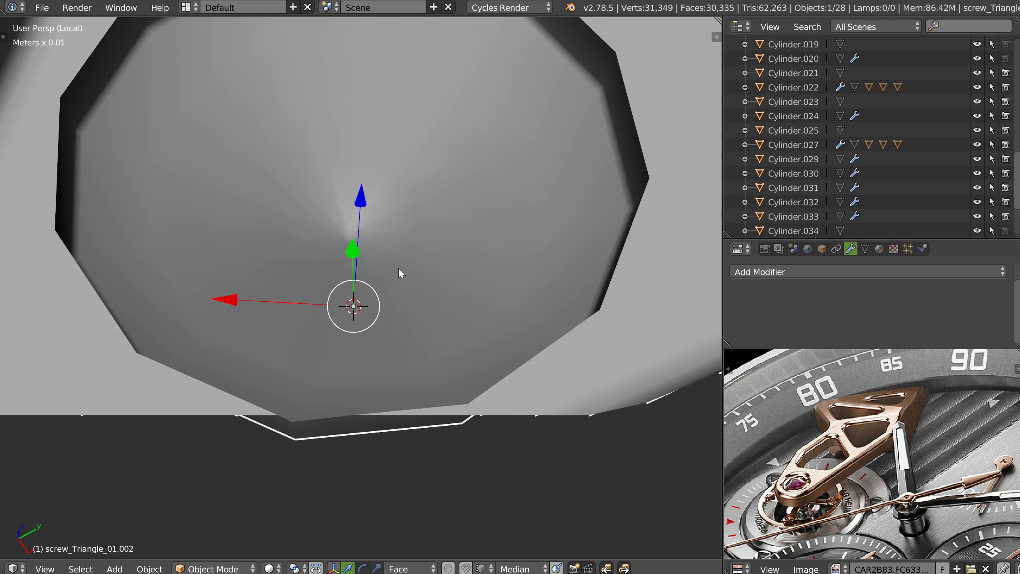
{"action": "key", "text": "ctrl+1"}
{"action": "scroll", "coordinate": [491, 226], "scroll_direction": "down", "scroll_amount": 10}
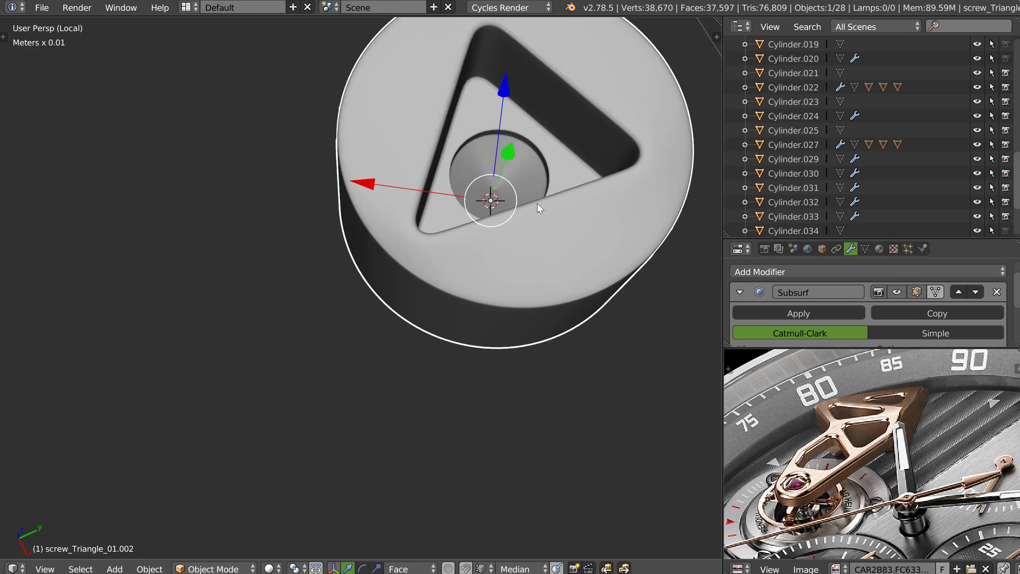
{"action": "scroll", "coordinate": [444, 264], "scroll_direction": "down", "scroll_amount": 5}
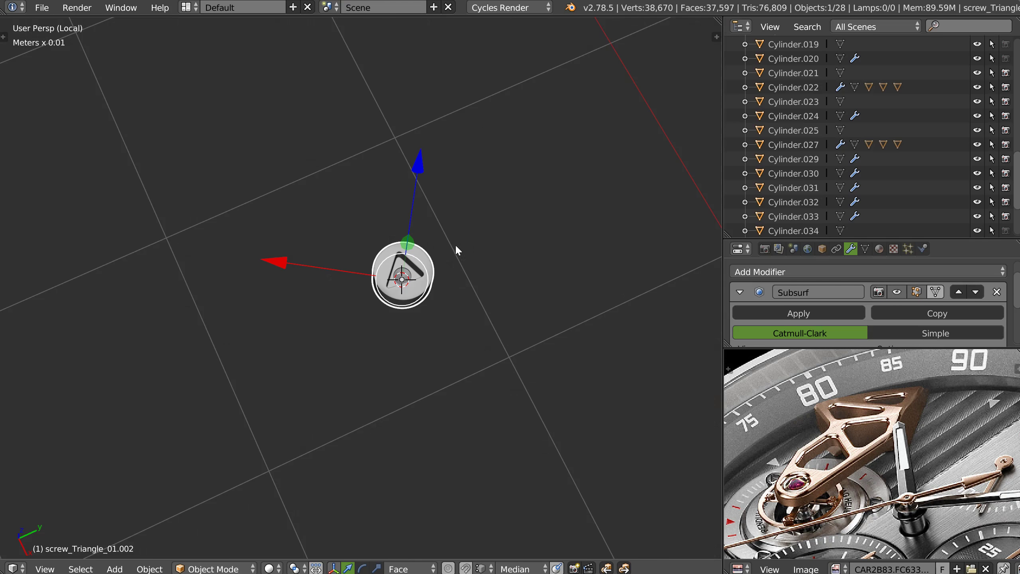
Leave local view and, from the top, place a duplicate of the screw over the reference photo's upper-right bezel screw.
{"action": "key", "text": "KP_Divide"}
{"action": "key", "text": "KP_7"}
{"action": "scroll", "coordinate": [401, 215], "scroll_direction": "up", "scroll_amount": 8}
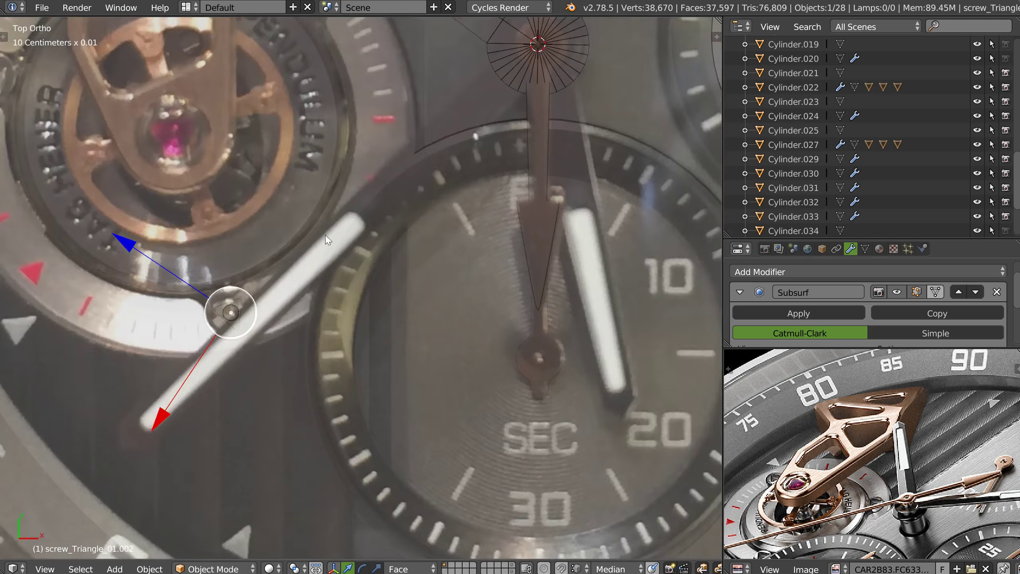
{"action": "scroll", "coordinate": [441, 249], "scroll_direction": "down", "scroll_amount": 2}
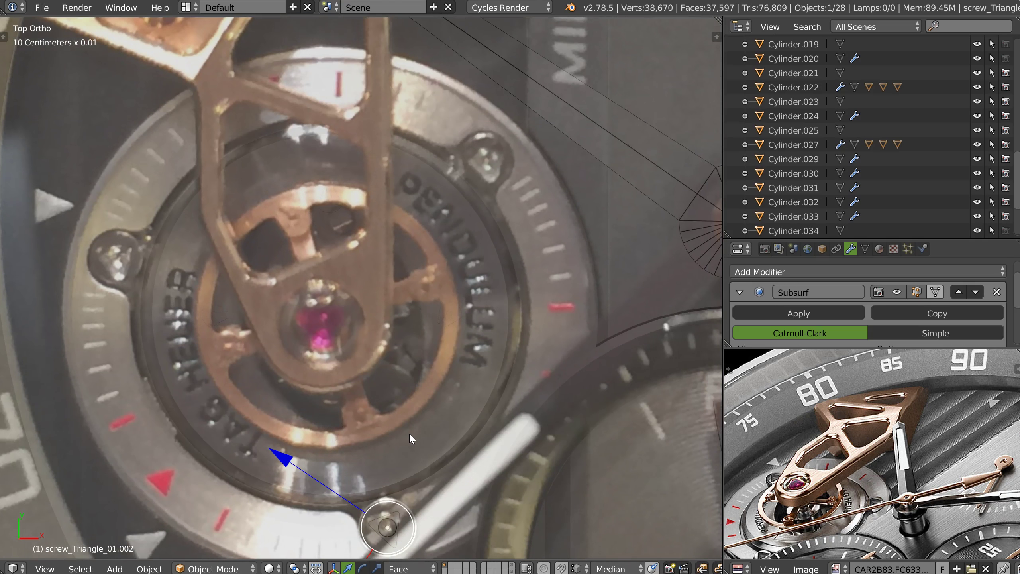
{"action": "key", "text": "shift+d"}
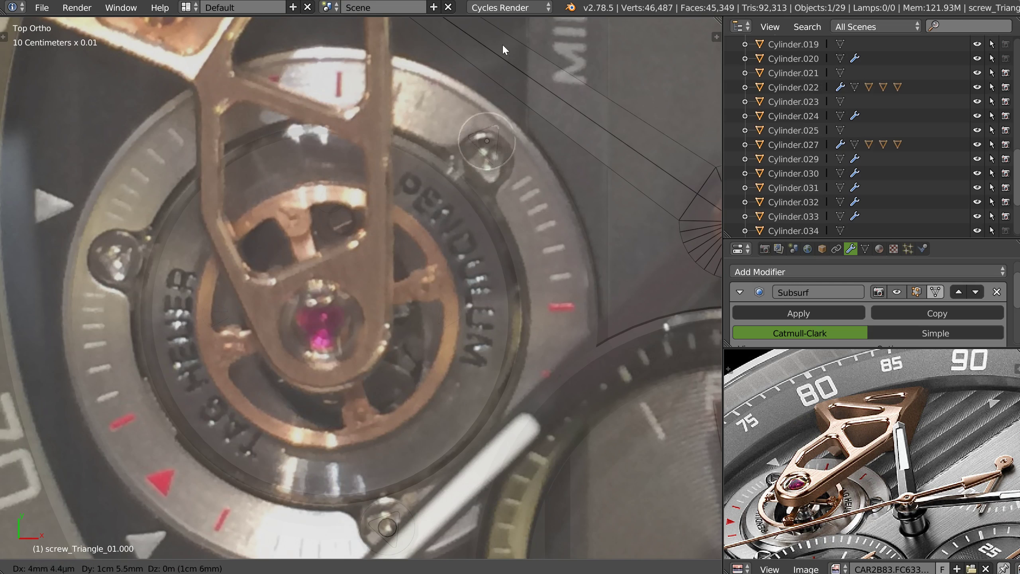
{"action": "left_click", "coordinate": [497, 63]}
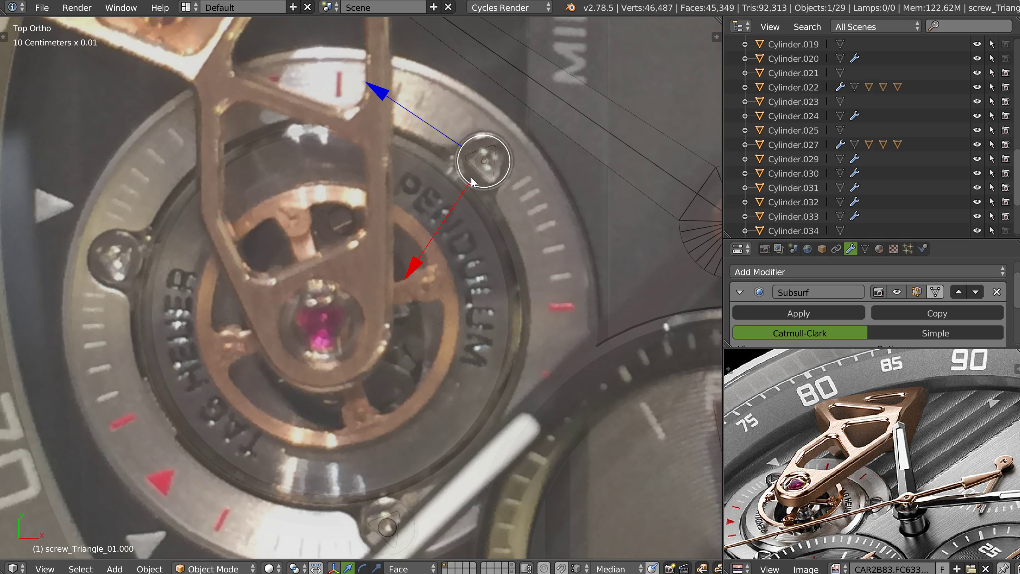
Select the original triangle screw at the lower edge of the bezel ring and enter Edit Mode.
{"action": "middle_click_drag", "start_coordinate": [478, 195], "coordinate": [449, 345]}
{"action": "scroll", "coordinate": [438, 194], "scroll_direction": "down", "scroll_amount": 6}
{"action": "scroll", "coordinate": [450, 344], "scroll_direction": "up", "scroll_amount": 4}
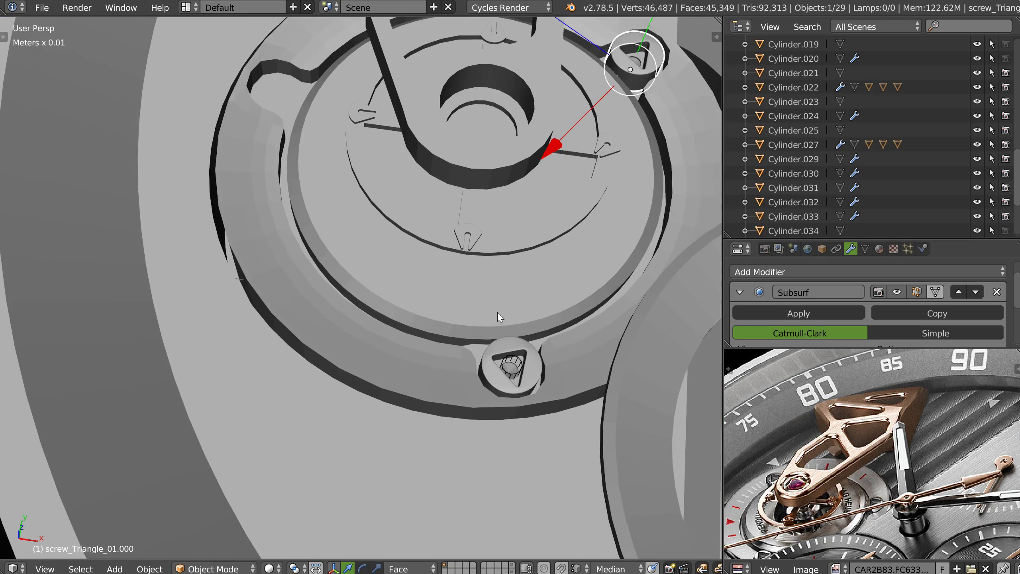
{"action": "middle_click_drag", "start_coordinate": [497, 313], "coordinate": [486, 337], "text": "shift"}
{"action": "scroll", "coordinate": [486, 337], "scroll_direction": "up", "scroll_amount": 3}
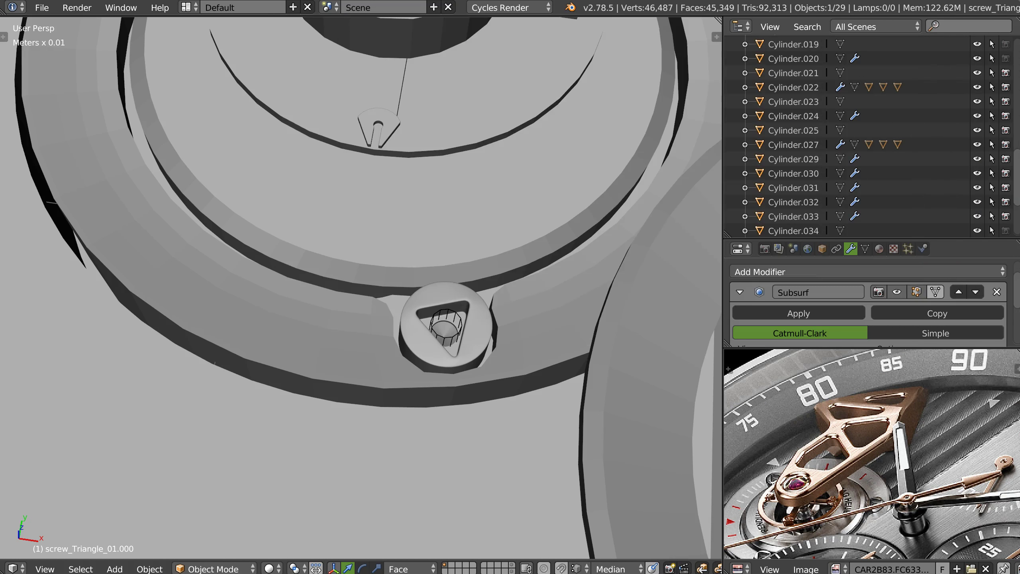
{"action": "right_click", "coordinate": [459, 319]}
{"action": "right_click", "coordinate": [484, 323]}
{"action": "key", "text": "Tab"}
{"action": "middle_click_drag", "start_coordinate": [485, 323], "coordinate": [413, 306]}
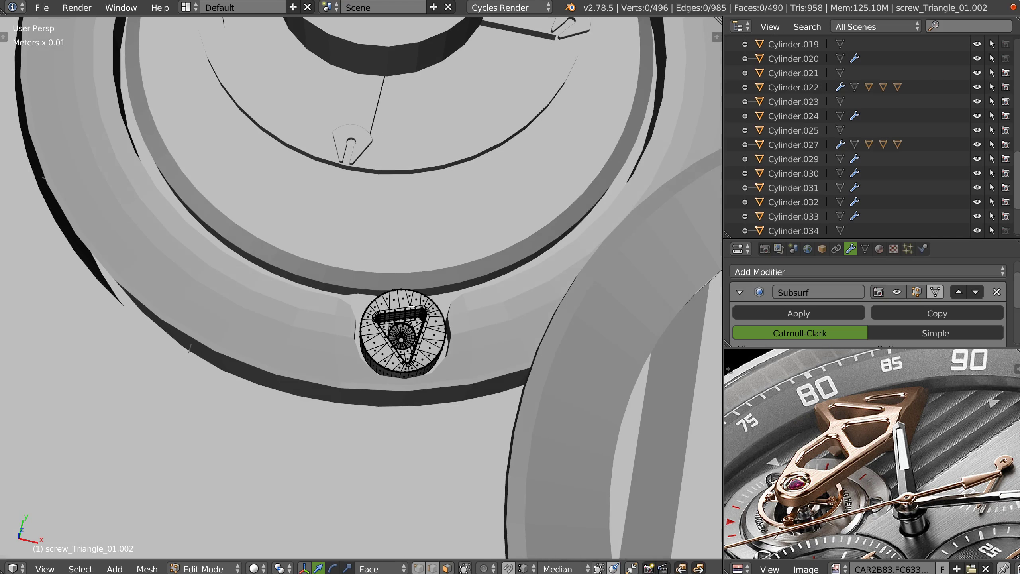
In edge selection mode, select the outer edges along the triangular pocket's upper side and around its upper-left corner.
{"action": "right_click", "coordinate": [404, 307], "text": "alt"}
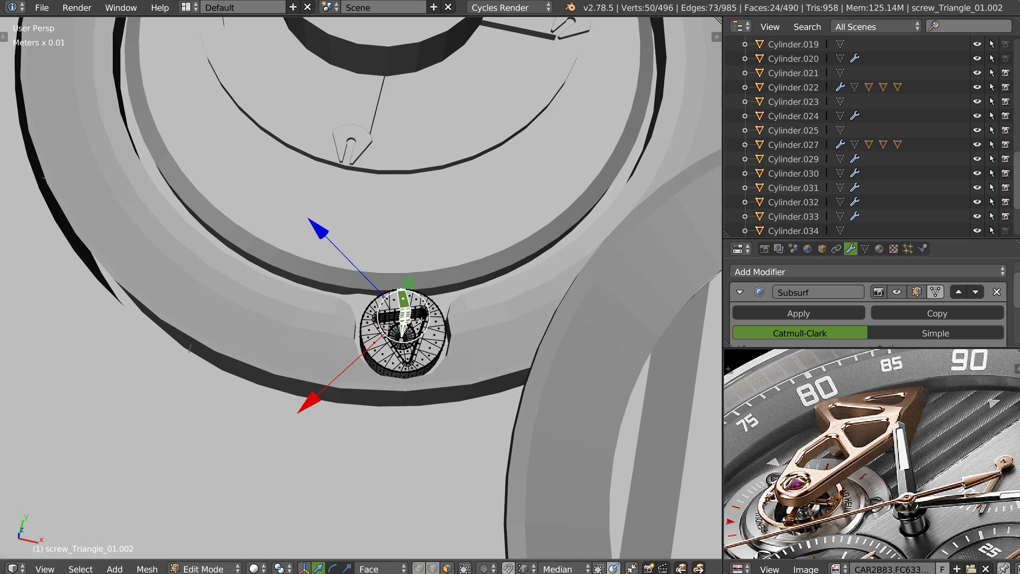
{"action": "key", "text": "ctrl+Tab"}
{"action": "left_click", "coordinate": [418, 296]}
{"action": "right_click", "coordinate": [401, 308]}
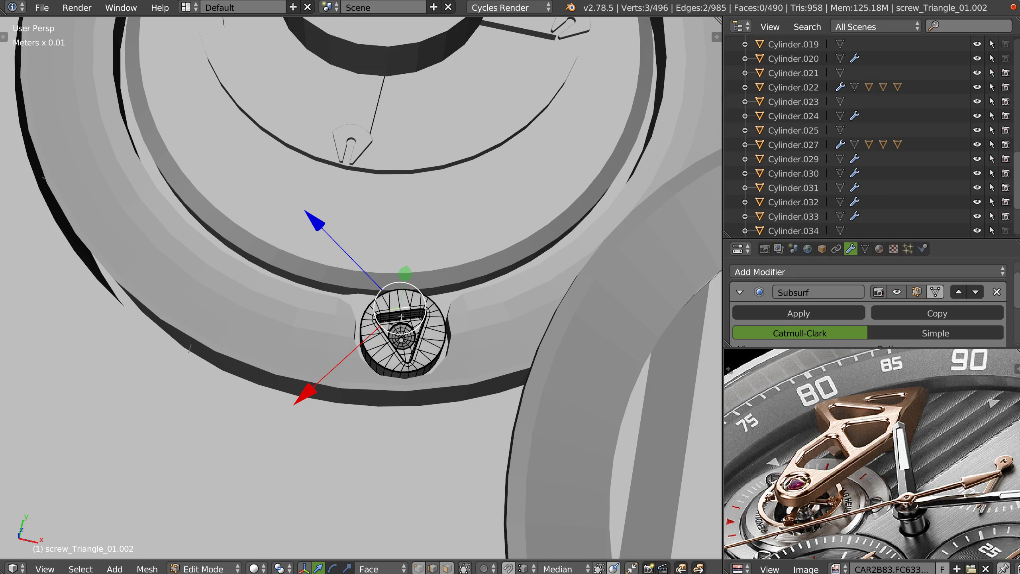
{"action": "key", "text": "KP_Decimal"}
{"action": "middle_click_drag", "start_coordinate": [417, 318], "coordinate": [409, 314]}
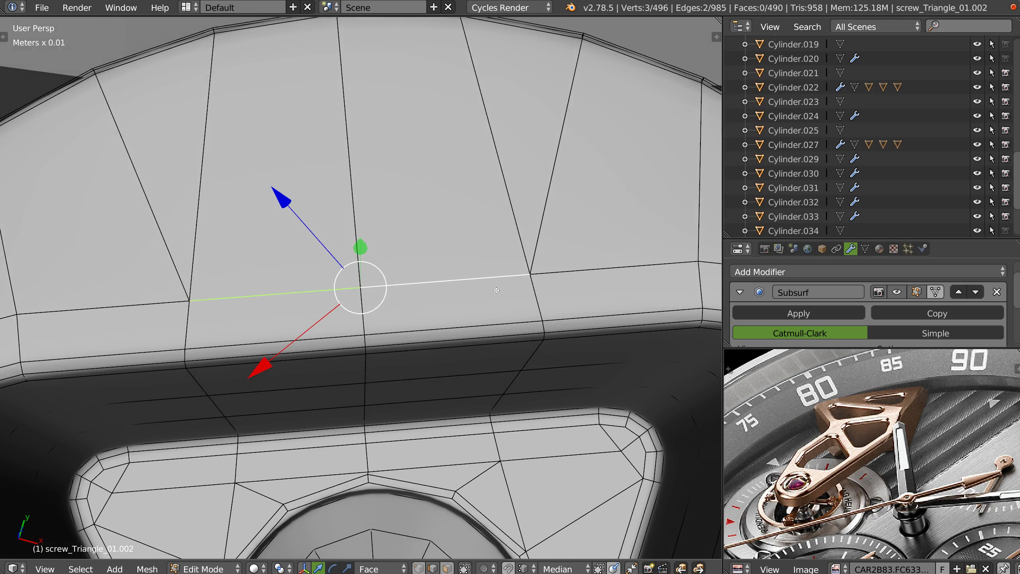
{"action": "scroll", "coordinate": [496, 282], "scroll_direction": "down", "scroll_amount": 4}
{"action": "middle_click_drag", "start_coordinate": [447, 352], "coordinate": [431, 281], "text": "shift"}
{"action": "right_click", "coordinate": [295, 204], "text": "alt+shift"}
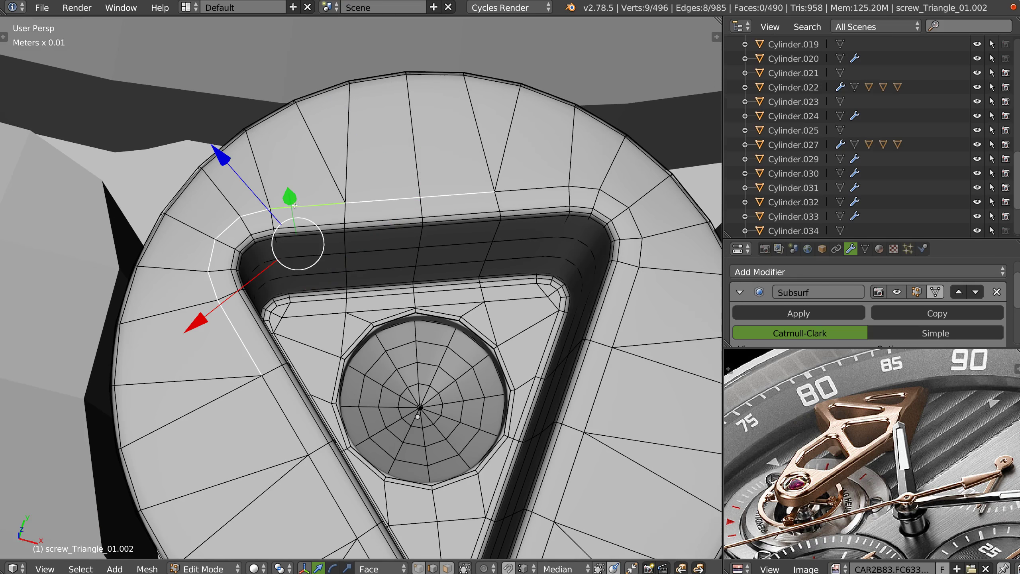
Extend the edge selection around the pocket's remaining corners and sides to close the triangular loop.
{"action": "right_click", "coordinate": [638, 288], "text": "alt+shift"}
{"action": "right_click", "coordinate": [568, 472], "text": "shift"}
{"action": "right_click", "coordinate": [326, 465], "text": "shift"}
{"action": "middle_click_drag", "start_coordinate": [282, 364], "coordinate": [283, 240], "text": "shift"}
{"action": "right_click", "coordinate": [282, 240], "text": "shift"}
{"action": "right_click", "coordinate": [587, 277], "text": "shift"}
Select all faces inside the triangular edge loop, covering the pocket's border, walls, floor and round recess.
{"action": "scroll", "coordinate": [557, 363], "scroll_direction": "down", "scroll_amount": 3}
{"action": "middle_click_drag", "start_coordinate": [557, 363], "coordinate": [545, 292]}
{"action": "key", "text": "a"}
{"action": "left_click", "coordinate": [428, 240]}
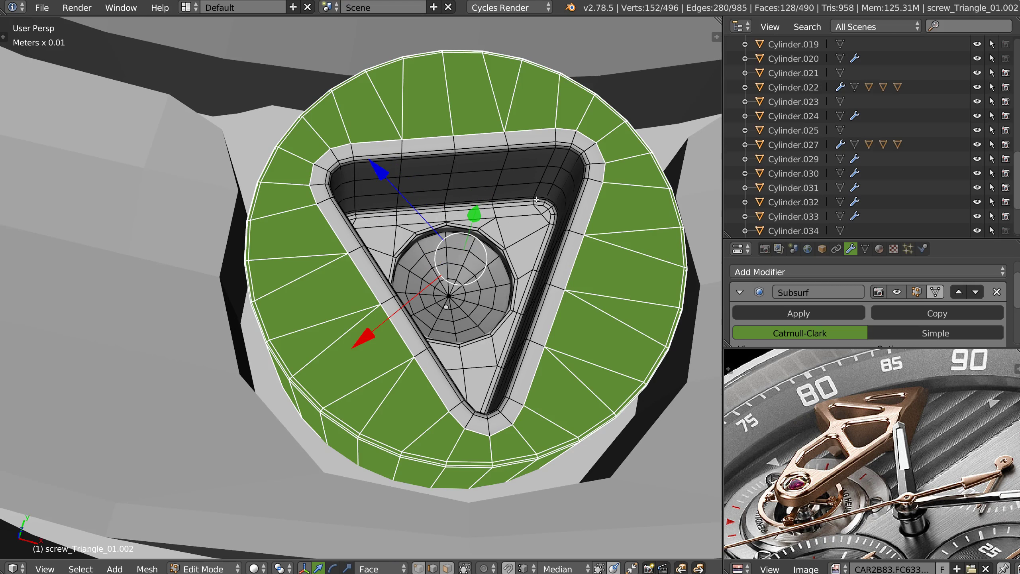
{"action": "key", "text": "a"}
{"action": "left_click", "coordinate": [599, 247]}
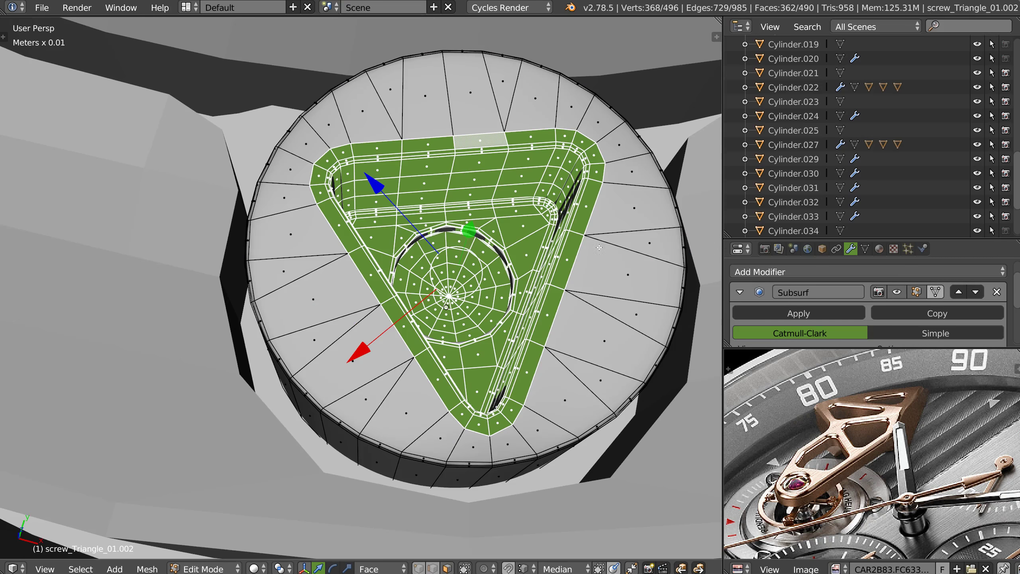
{"action": "key", "text": "s"}
{"action": "key", "text": "shift+z"}
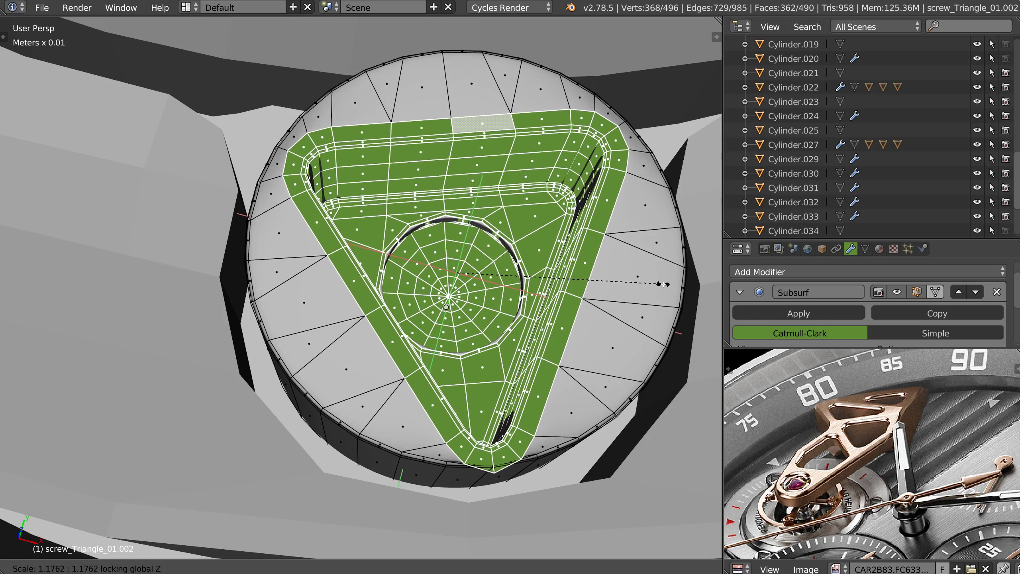
{"action": "key", "text": "Escape"}
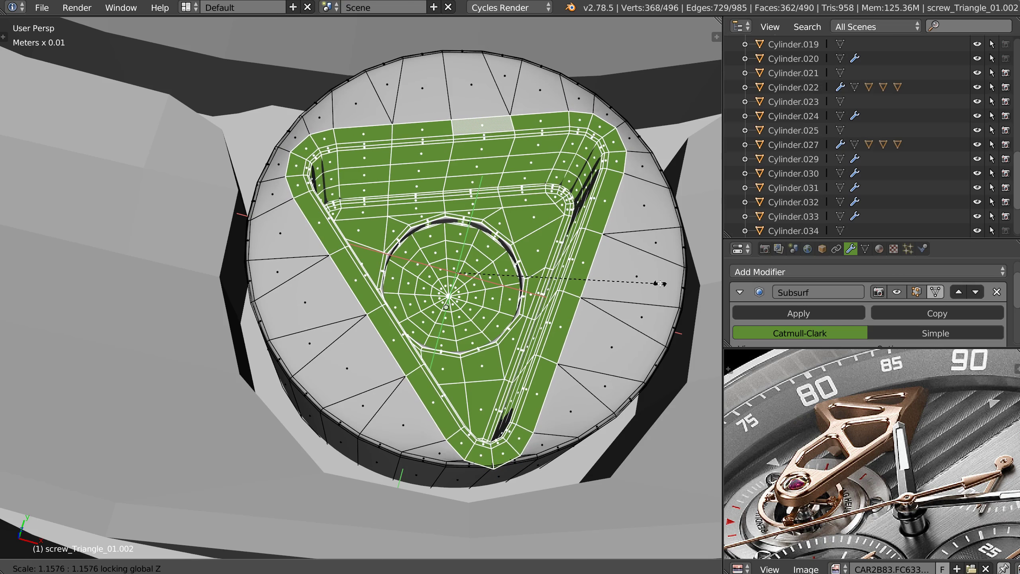
Create a new vertex group on the screw and assign the selected triangular pocket geometry to it.
{"action": "middle_click_drag", "start_coordinate": [571, 261], "coordinate": [499, 331]}
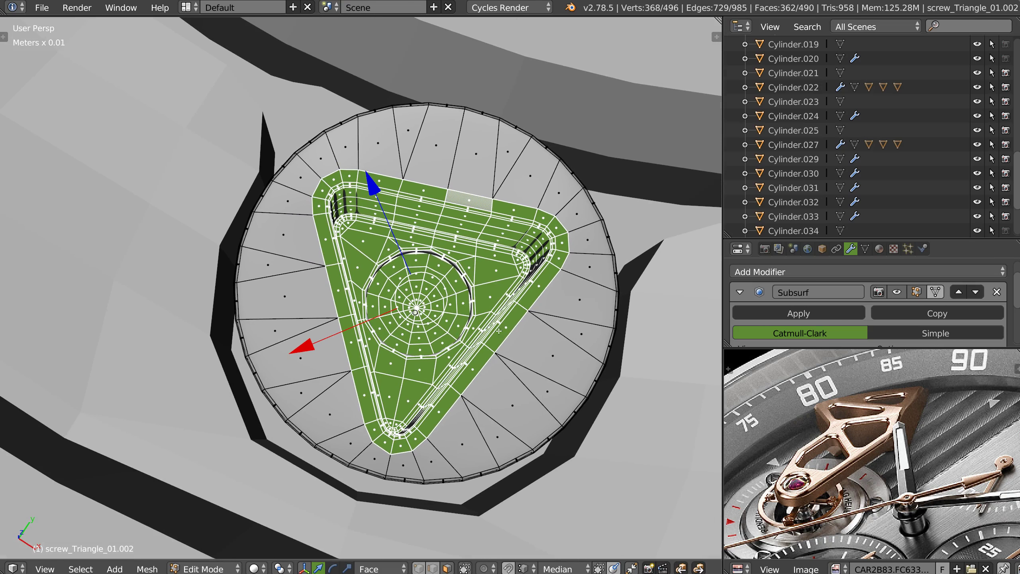
{"action": "key", "text": "shift+2"}
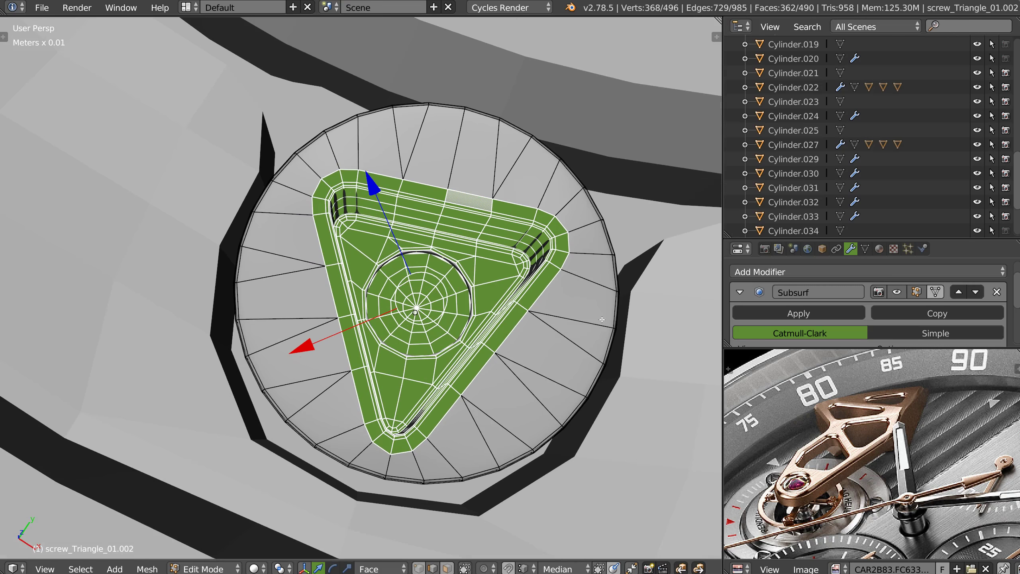
{"action": "middle_click_drag", "start_coordinate": [434, 327], "coordinate": [426, 366]}
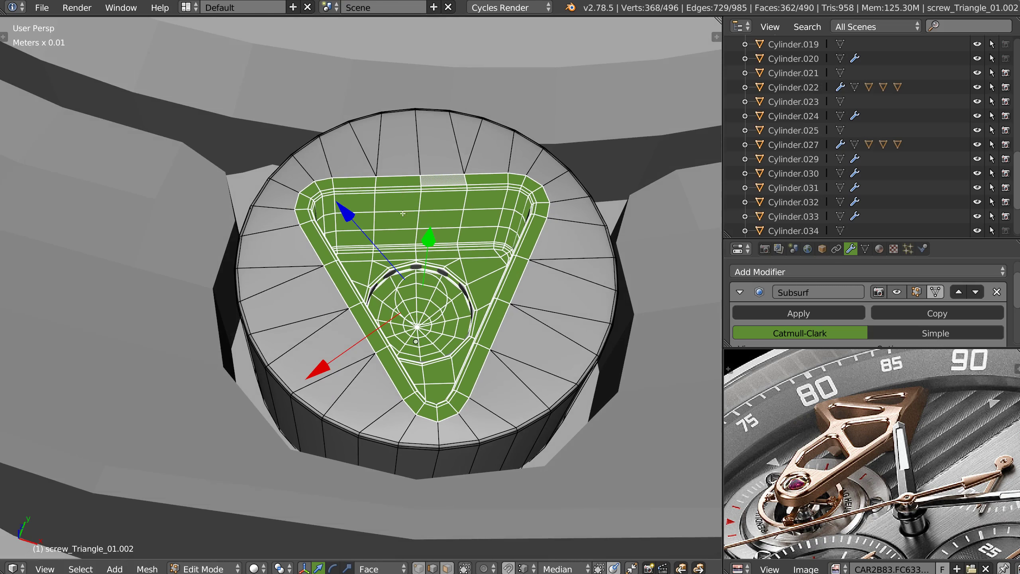
{"action": "left_click", "coordinate": [865, 248]}
{"action": "scroll", "coordinate": [808, 302], "scroll_direction": "down", "scroll_amount": 5}
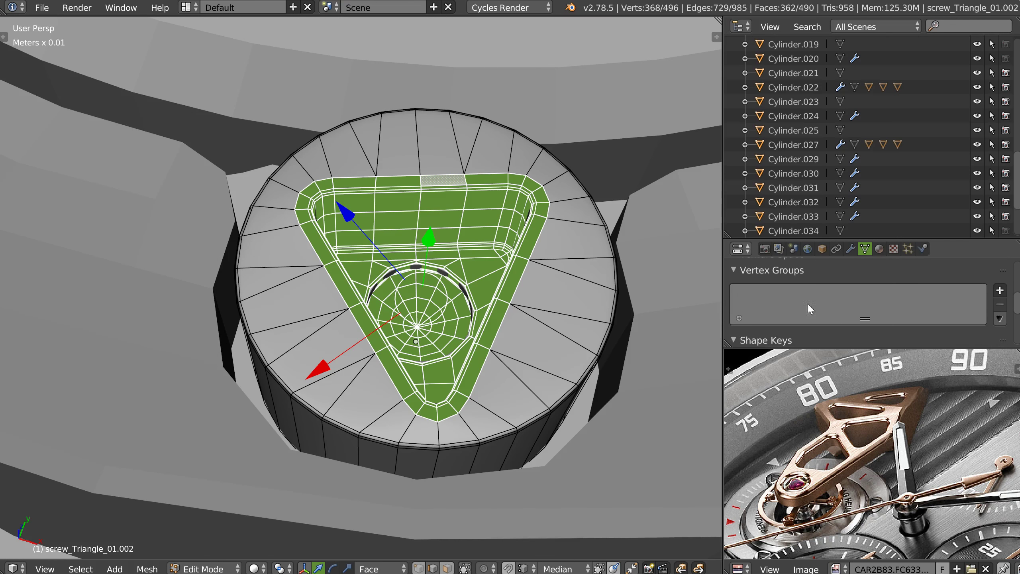
{"action": "left_click", "coordinate": [1001, 290]}
{"action": "scroll", "coordinate": [809, 330], "scroll_direction": "down", "scroll_amount": 1}
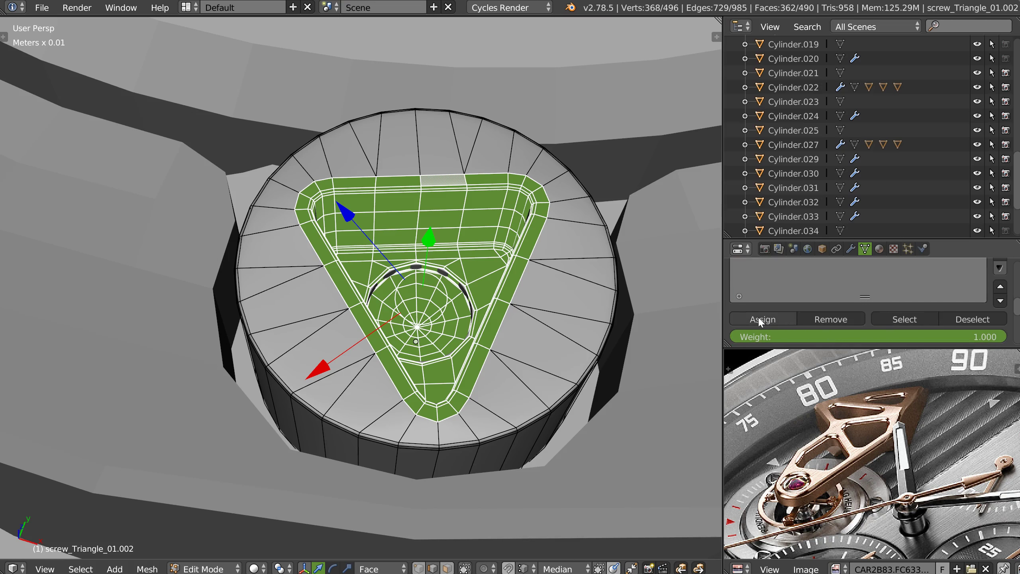
{"action": "middle_click_drag", "start_coordinate": [480, 164], "coordinate": [476, 180]}
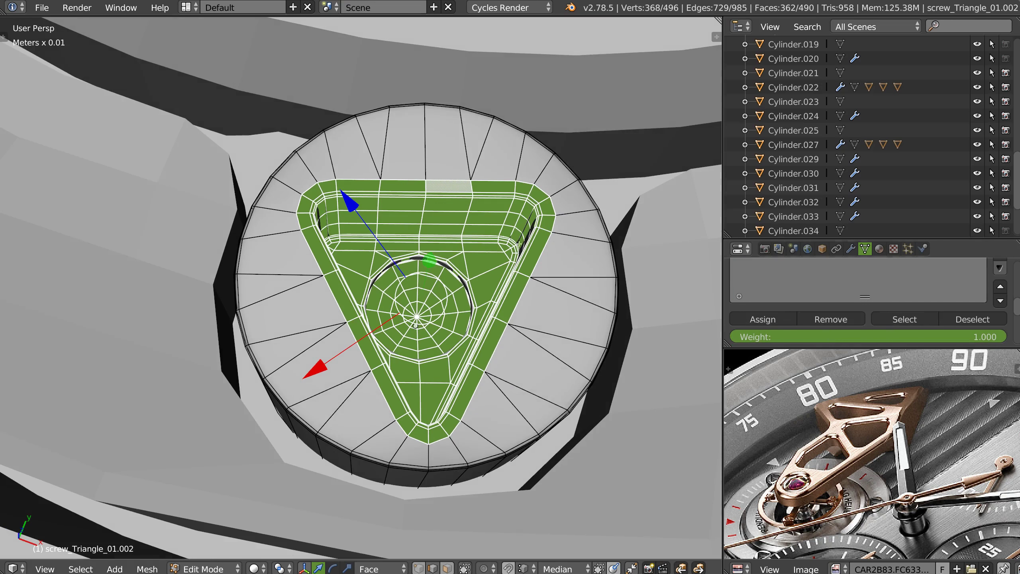
Select the circular rim edge loop of the screw head and snap the 3D cursor to its centre.
{"action": "middle_click_drag", "start_coordinate": [518, 243], "coordinate": [471, 193]}
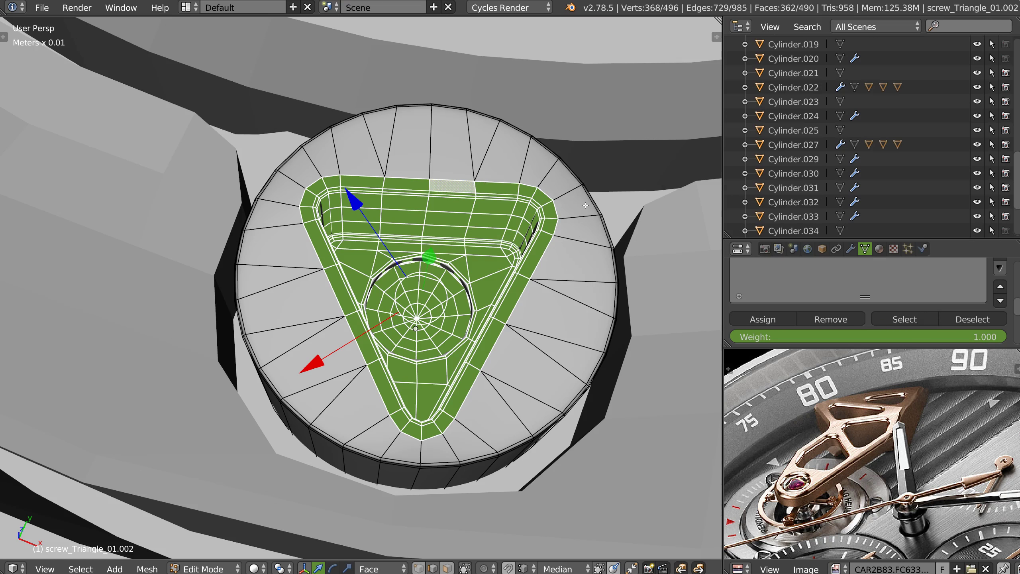
{"action": "right_click", "coordinate": [582, 220], "text": "alt"}
{"action": "key", "text": "shift+s"}
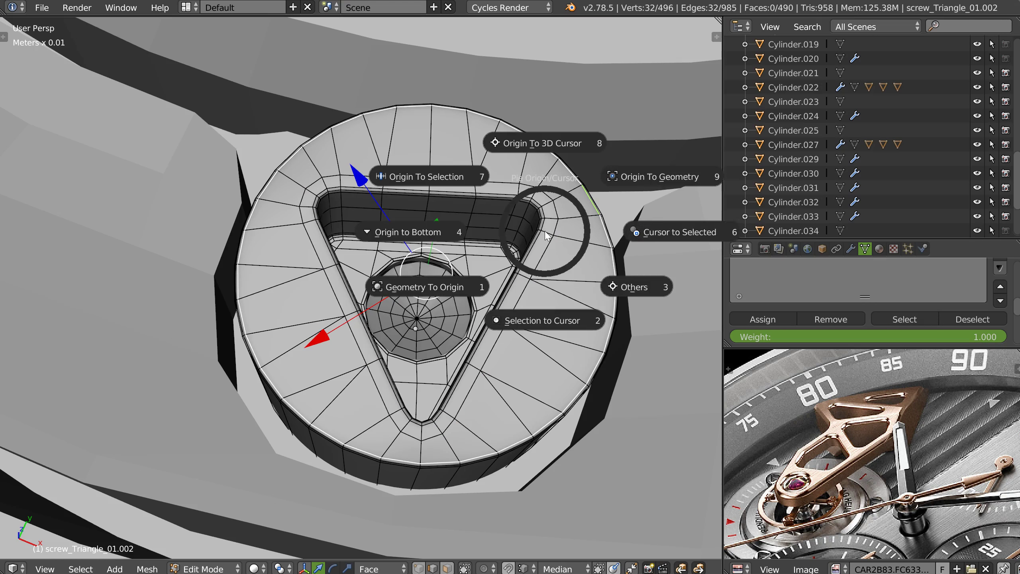
{"action": "left_click", "coordinate": [654, 235]}
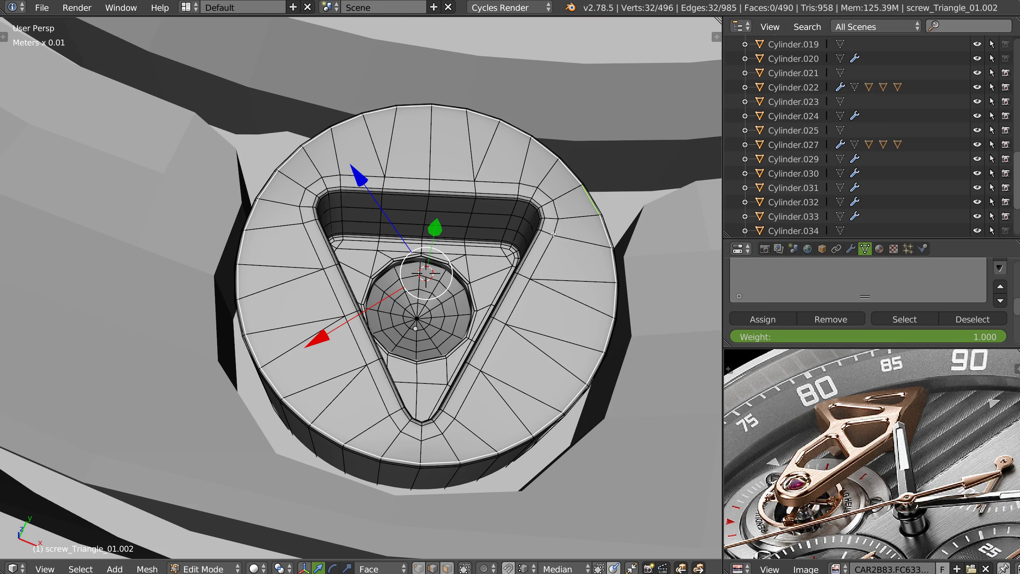
Reselect the pocket's vertex group without the rim loop, and set the pivot point to the 3D cursor.
{"action": "left_click", "coordinate": [904, 318]}
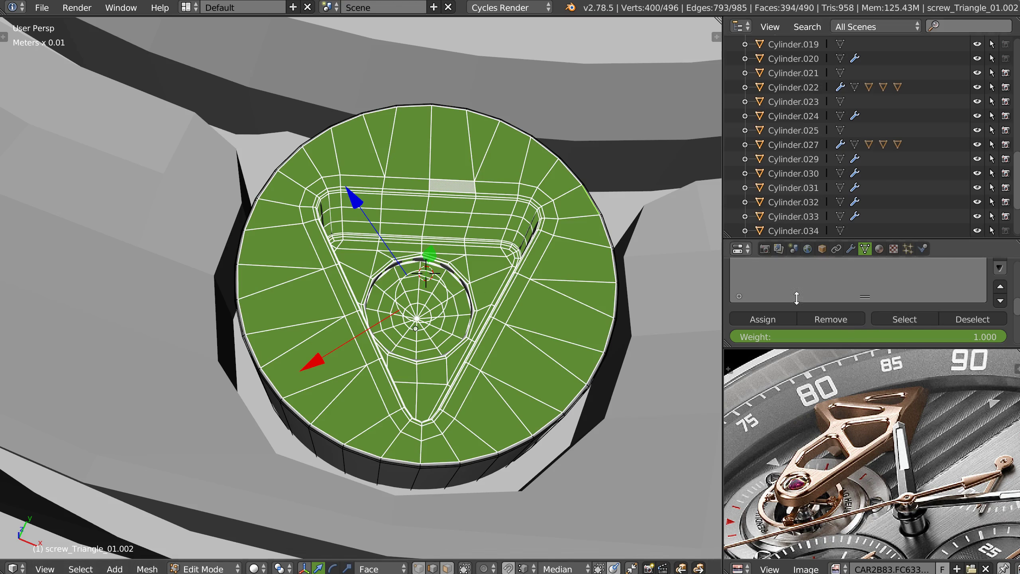
{"action": "left_click", "coordinate": [595, 235], "text": "alt+shift"}
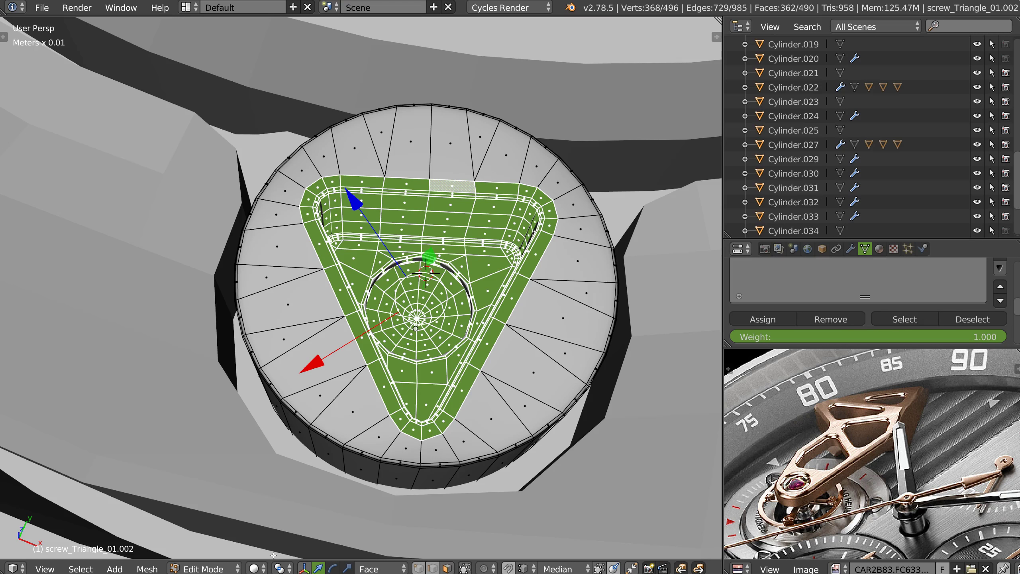
{"action": "left_click", "coordinate": [282, 568]}
{"action": "left_click", "coordinate": [300, 536]}
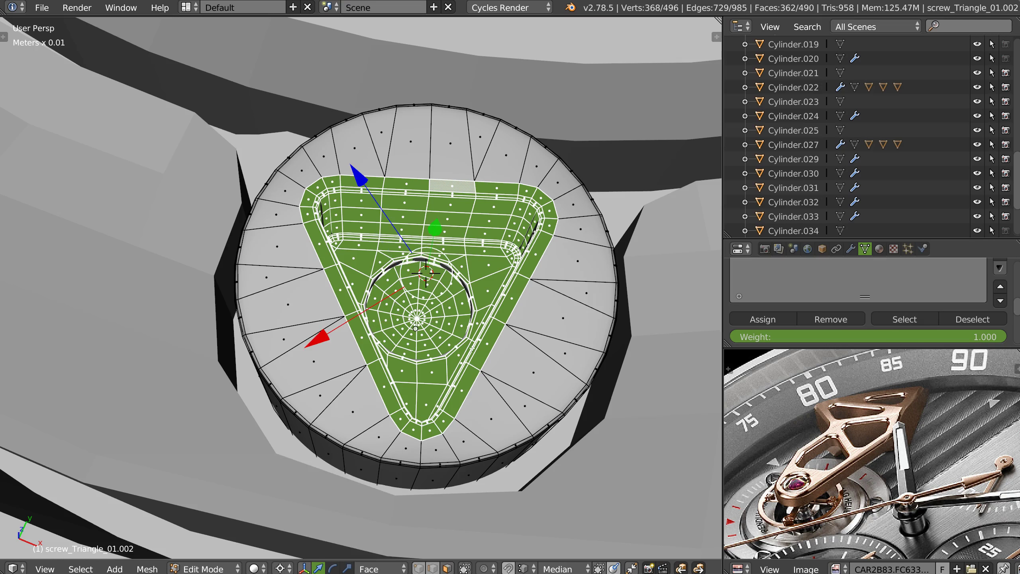
Scale the triangular pocket selection by about 1.15 around the 3D cursor in X and Y only.
{"action": "middle_click_drag", "start_coordinate": [484, 292], "coordinate": [487, 265]}
{"action": "key", "text": "s"}
{"action": "key", "text": "shift+z"}
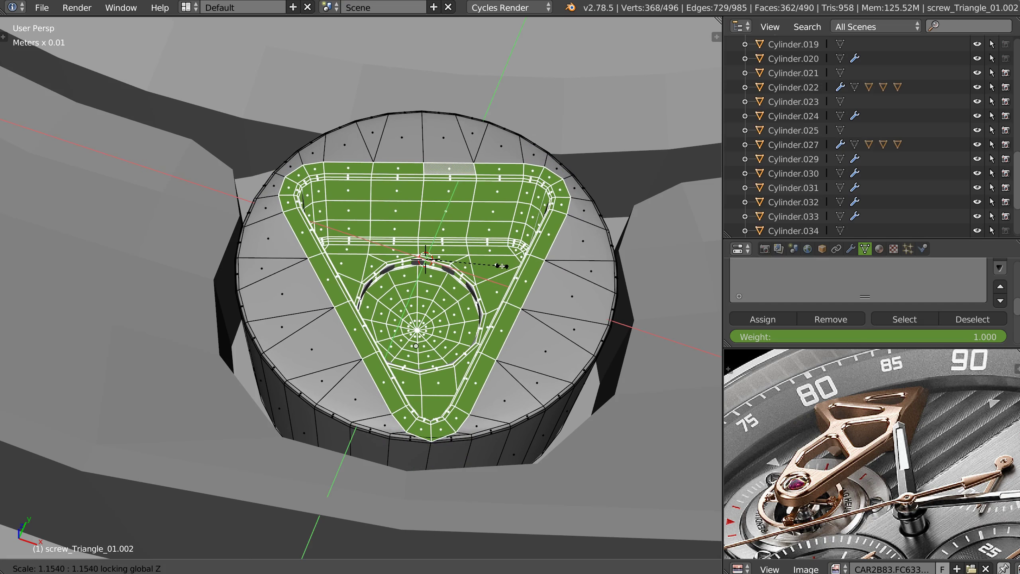
{"action": "left_click", "coordinate": [507, 267]}
{"action": "middle_click_drag", "start_coordinate": [507, 266], "coordinate": [514, 216]}
{"action": "scroll", "coordinate": [507, 240], "scroll_direction": "up", "scroll_amount": 3}
{"action": "key", "text": "KP_3"}
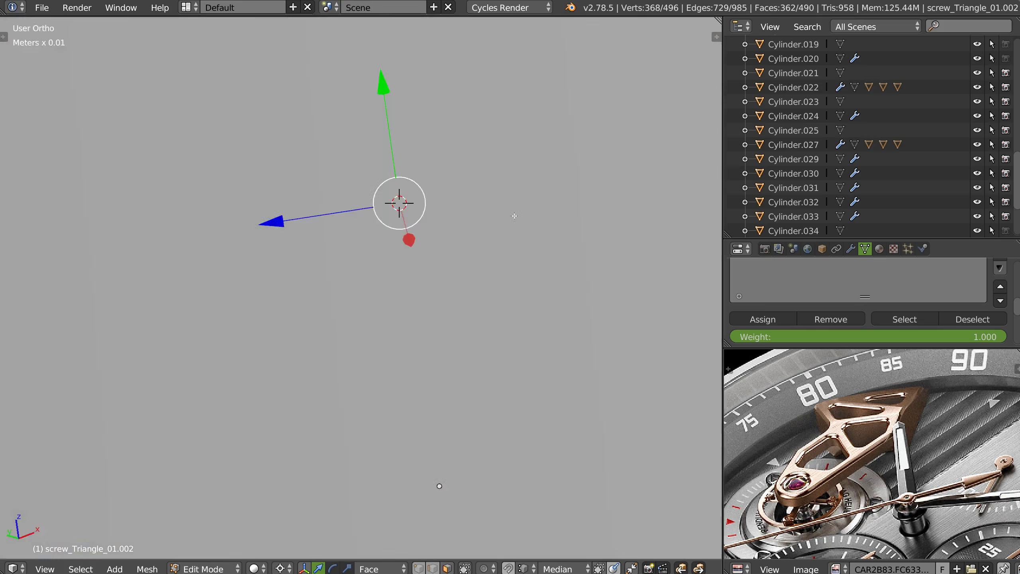
Examine the enlarged pocket's corners against the screw head's rim from the side and in perspective.
{"action": "key", "text": "Tab"}
{"action": "middle_click_drag", "start_coordinate": [425, 300], "coordinate": [447, 240]}
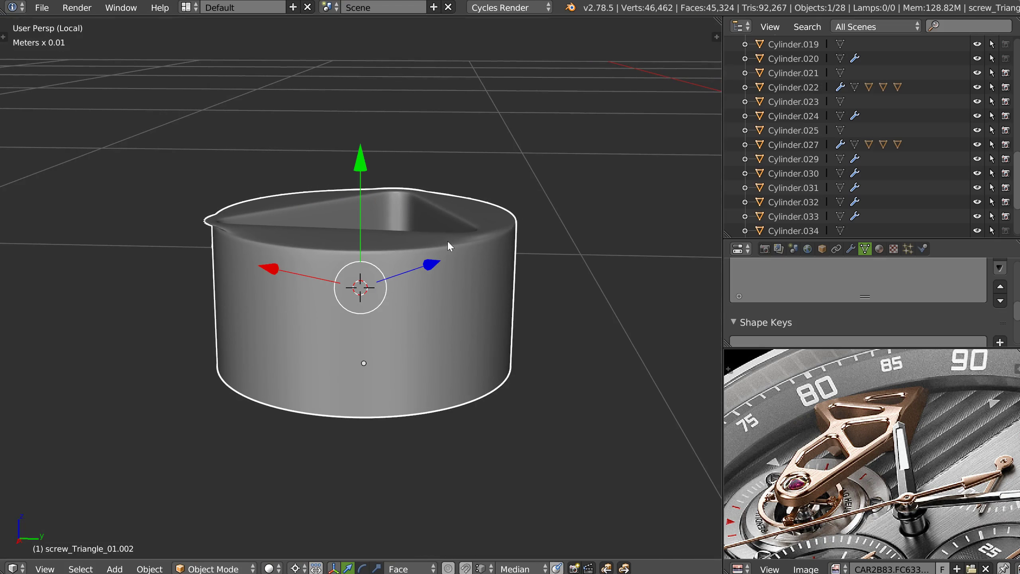
{"action": "key", "text": "KP_3"}
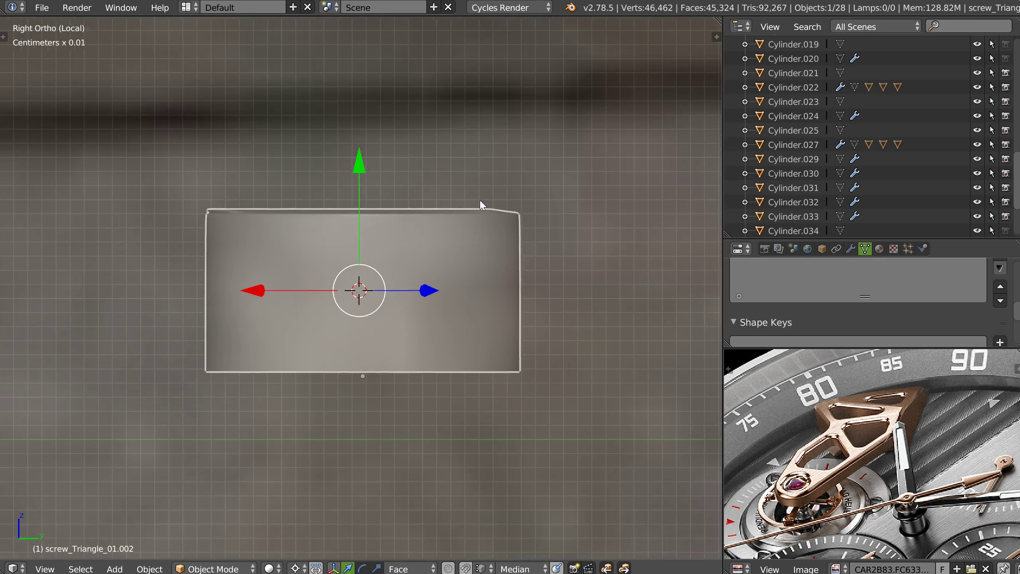
{"action": "key", "text": "Tab"}
{"action": "left_click_drag", "start_coordinate": [347, 204], "coordinate": [342, 203]}
{"action": "middle_click_drag", "start_coordinate": [393, 201], "coordinate": [396, 243]}
{"action": "scroll", "coordinate": [442, 205], "scroll_direction": "down", "scroll_amount": 2}
{"action": "middle_click_drag", "start_coordinate": [534, 214], "coordinate": [521, 226], "text": "shift"}
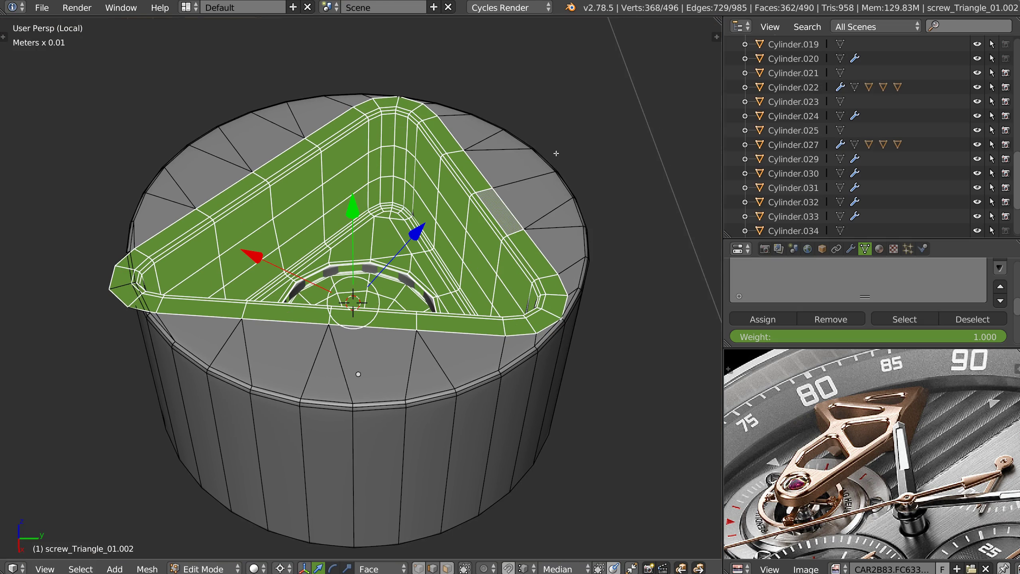
Shrink the pocket selection by one ring and scale it to about 0.95 around the 3D cursor in X and Y only.
{"action": "key", "text": "ctrl+KP_Subtract"}
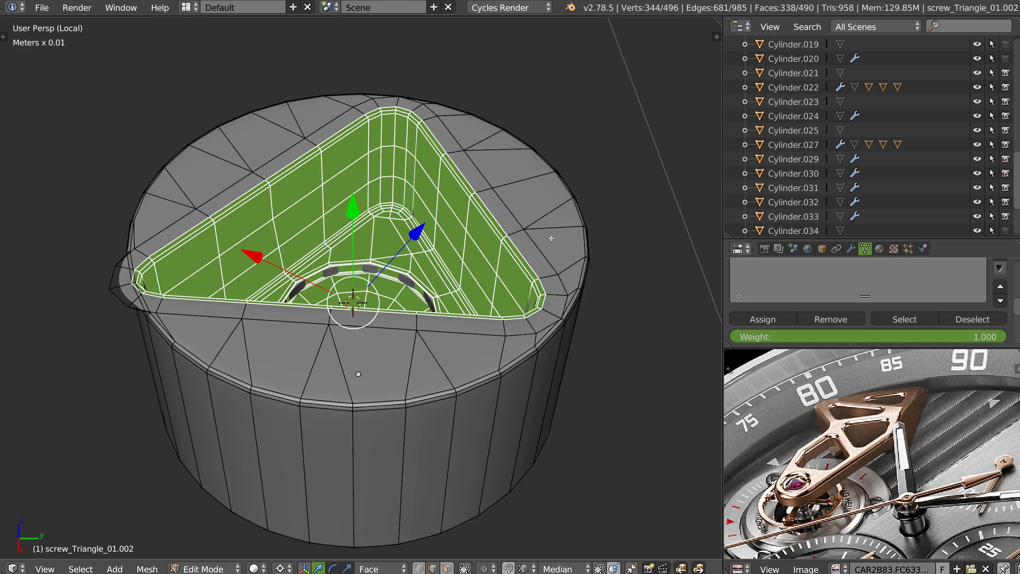
{"action": "key", "text": "s"}
{"action": "key", "text": "shift+z"}
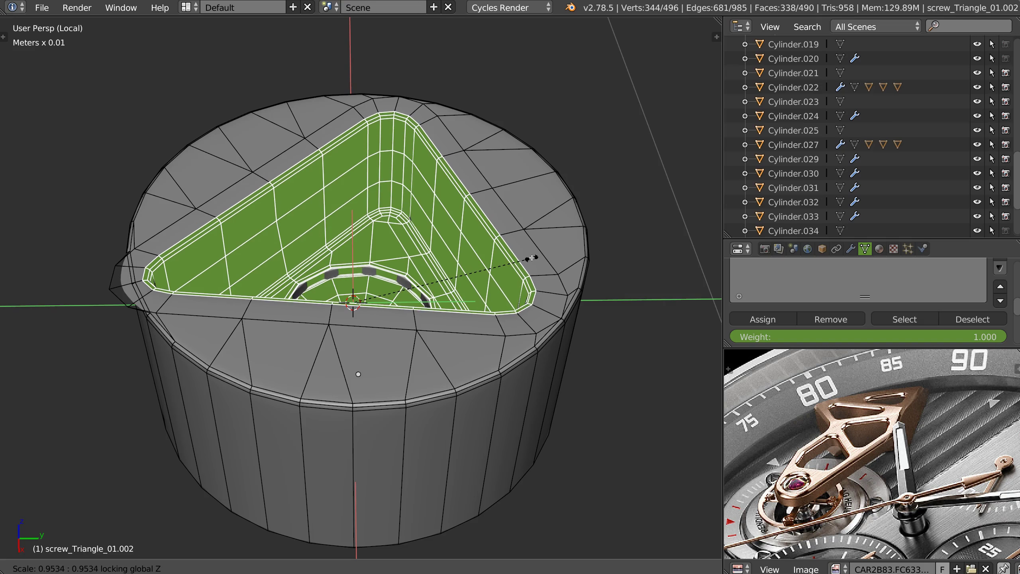
{"action": "left_click", "coordinate": [532, 257]}
In solid-shaded top view, scale the inner pocket selection by about 1.10 in X and Y only.
{"action": "key", "text": "q"}
{"action": "left_click", "coordinate": [506, 207]}
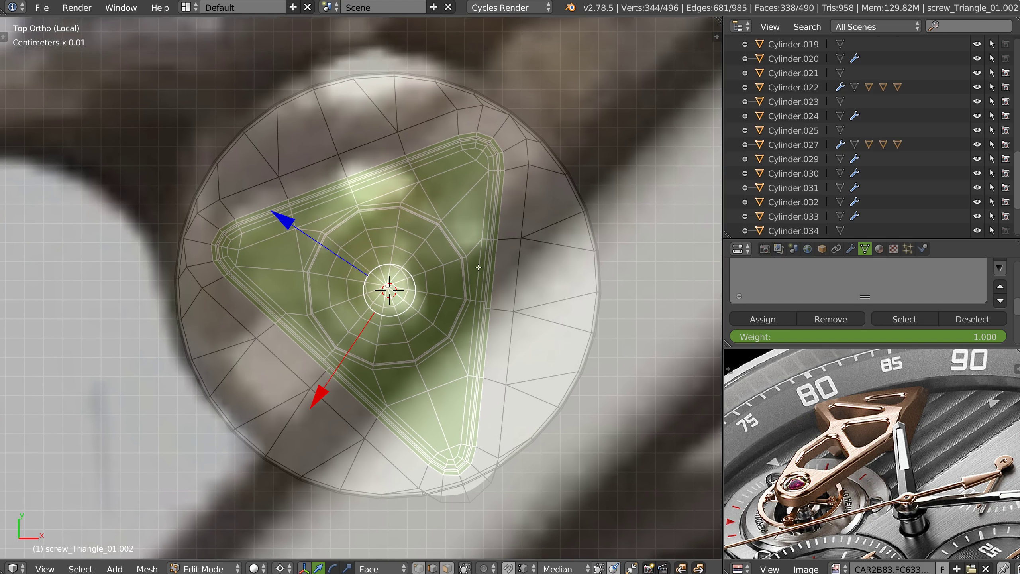
{"action": "key", "text": "shift+z"}
{"action": "left_click", "coordinate": [527, 239]}
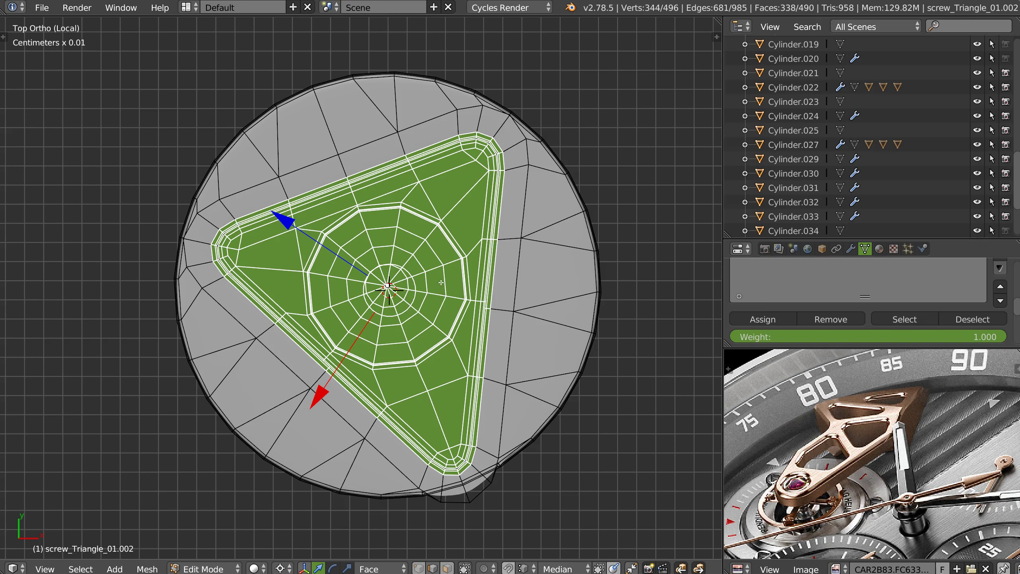
{"action": "key", "text": "s"}
{"action": "key", "text": "shift+z"}
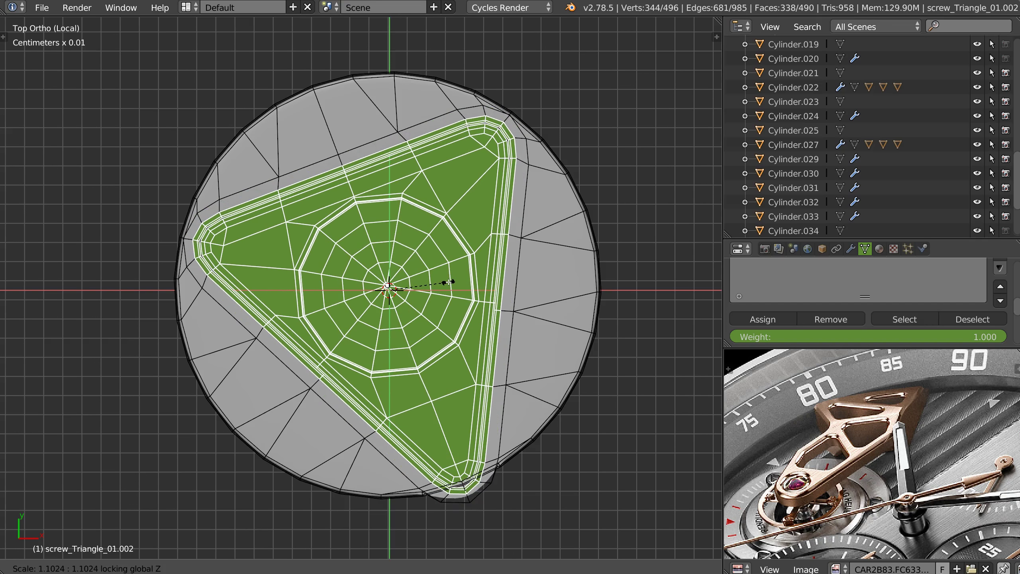
{"action": "left_click", "coordinate": [449, 282]}
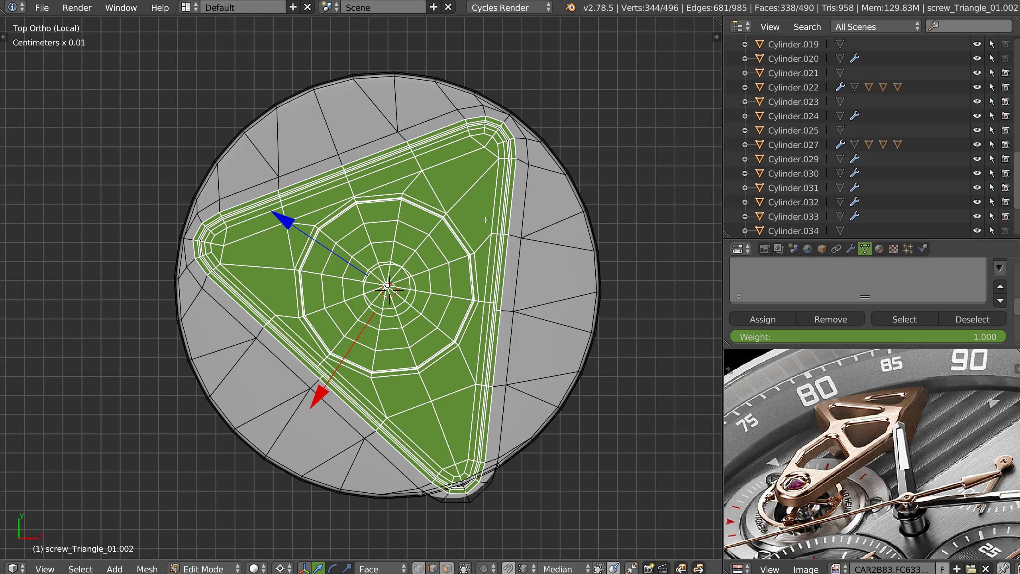
Grow the selection to include the pocket's outer border, scale it down, and move it so all corners sit inside the head's circular rim.
{"action": "key", "text": "ctrl+KP_Add"}
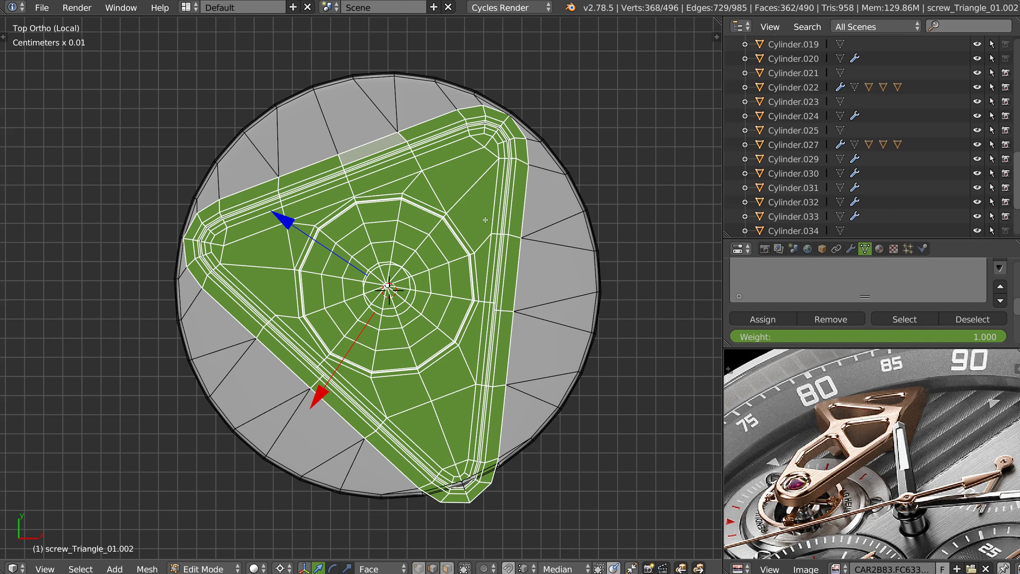
{"action": "key", "text": "s"}
{"action": "left_click", "coordinate": [472, 274]}
{"action": "key", "text": "g"}
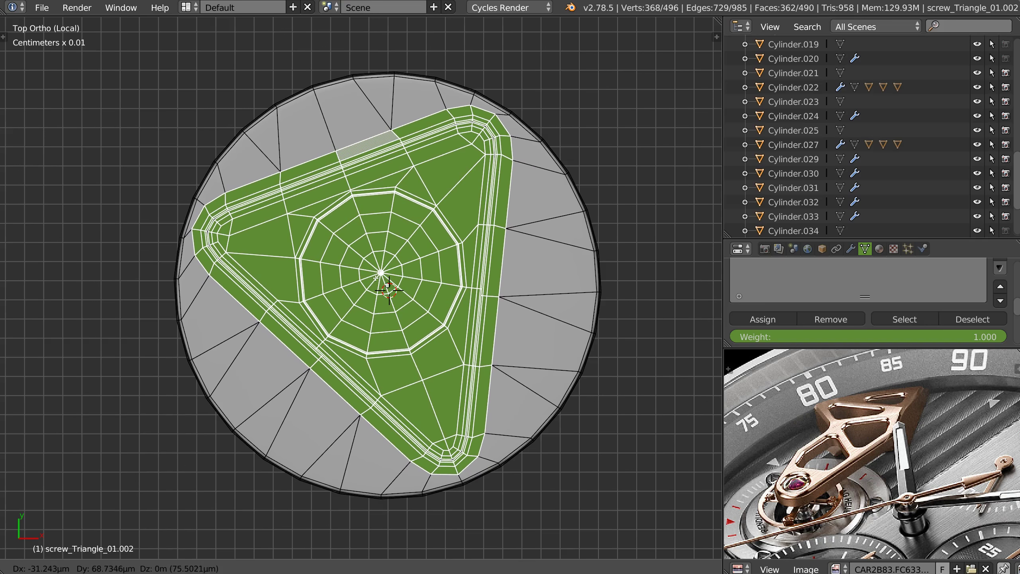
{"action": "left_click", "coordinate": [376, 279]}
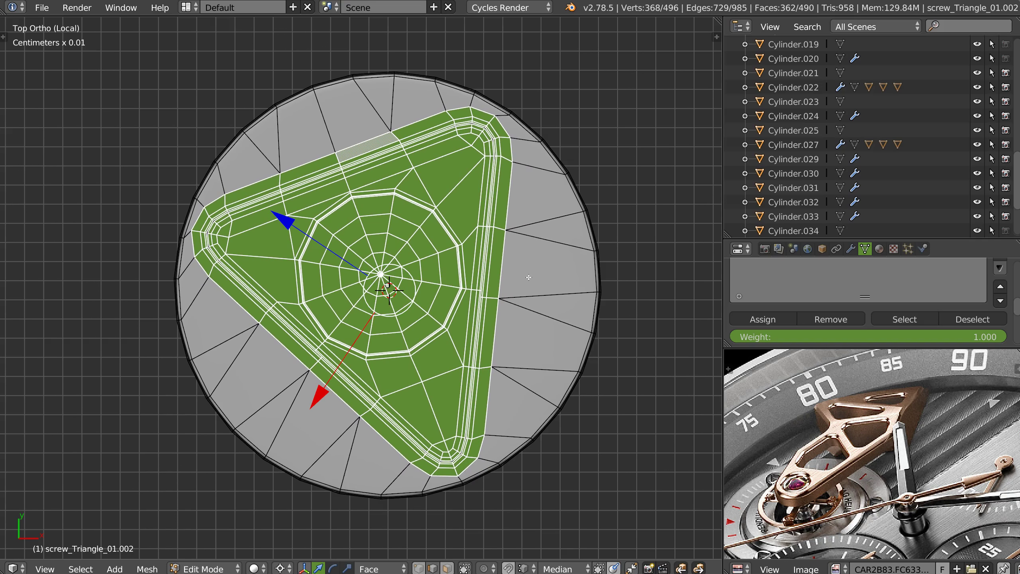
Fine-tune the bordered pocket by scaling it about 1.02 in X and Y and shifting it slightly towards positive X.
{"action": "key", "text": "s"}
{"action": "key", "text": "x"}
{"action": "key", "text": "shift+z"}
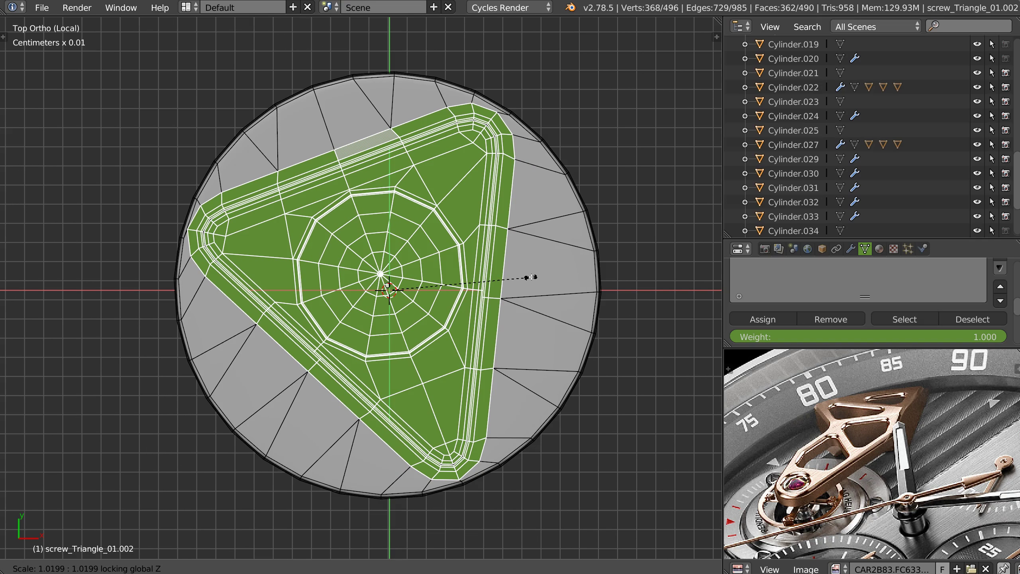
{"action": "left_click", "coordinate": [532, 277]}
{"action": "key", "text": "s"}
{"action": "key", "text": "x"}
{"action": "key", "text": "shift+z"}
{"action": "left_click", "coordinate": [529, 279]}
{"action": "key", "text": "g"}
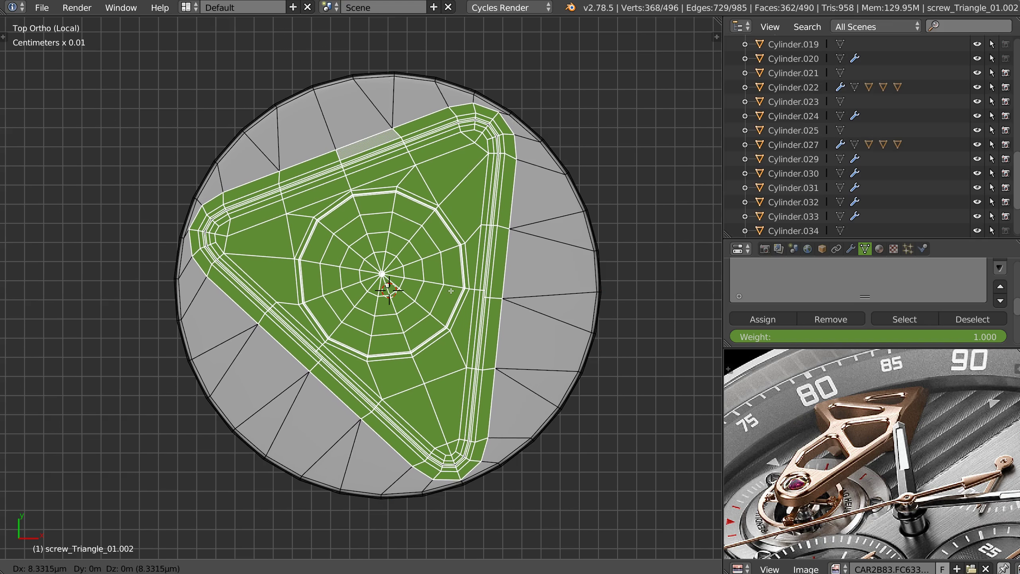
{"action": "left_click", "coordinate": [465, 301]}
Select a single face on the screw head's flat top, between the pocket and the outer rim.
{"action": "middle_click_drag", "start_coordinate": [444, 356], "coordinate": [403, 294]}
{"action": "key", "text": "Tab"}
{"action": "left_click", "coordinate": [471, 316], "text": "alt"}
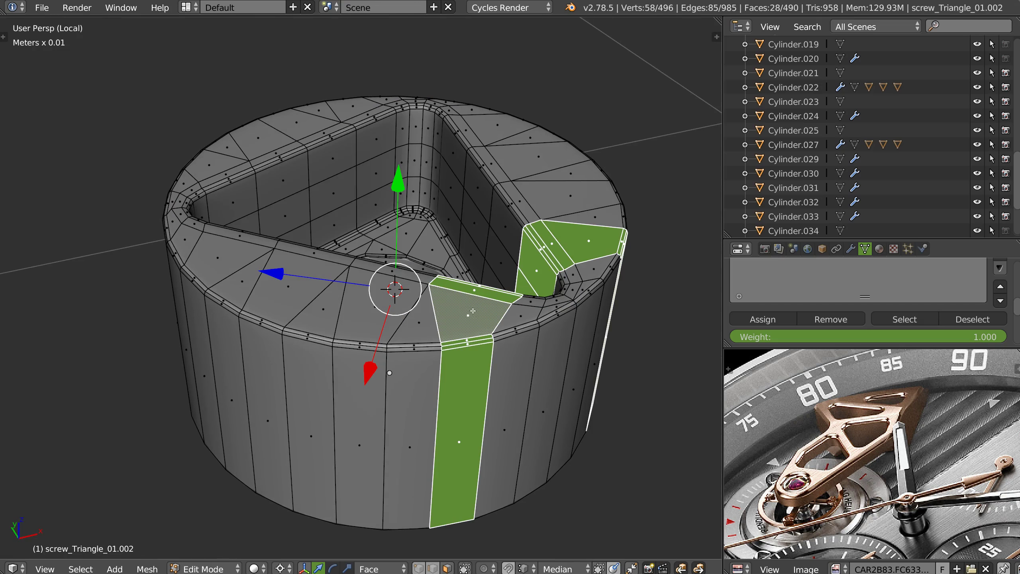
{"action": "left_click", "coordinate": [478, 305]}
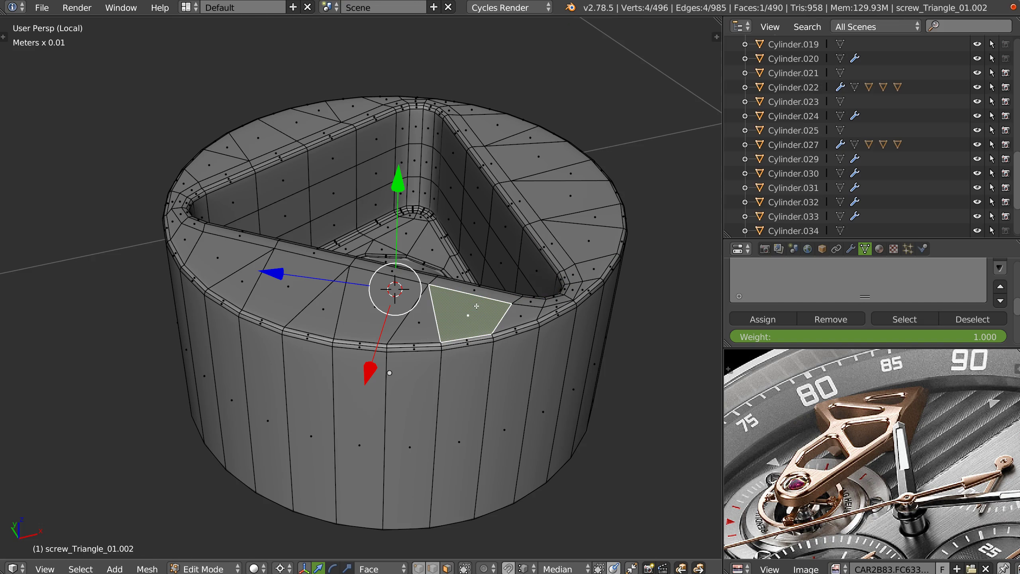
Try selecting faces similar to the chosen top face by area and by flat/smooth shading, undoing each selection.
{"action": "left_click", "coordinate": [80, 567]}
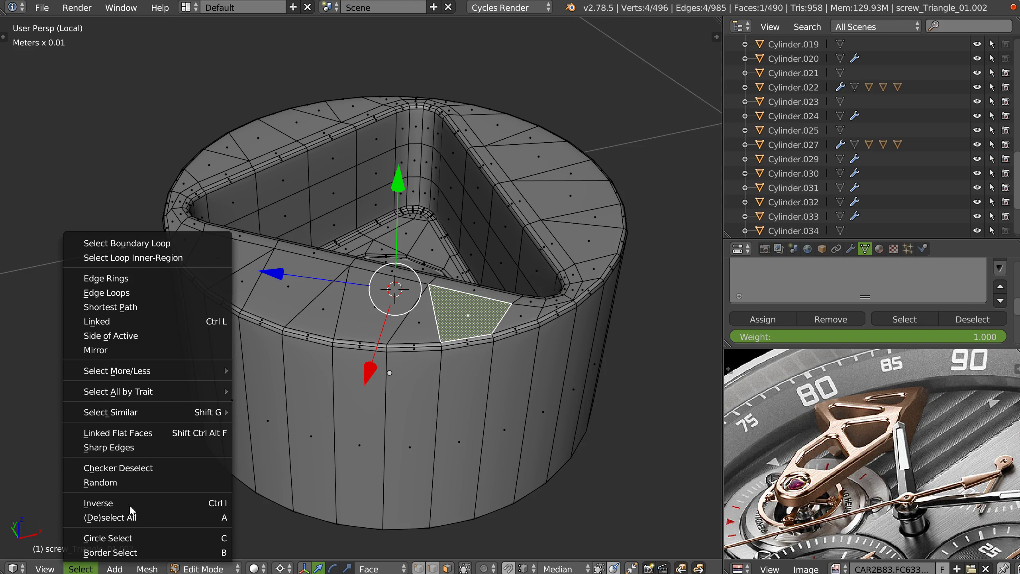
{"action": "mouse_move", "coordinate": [185, 414]}
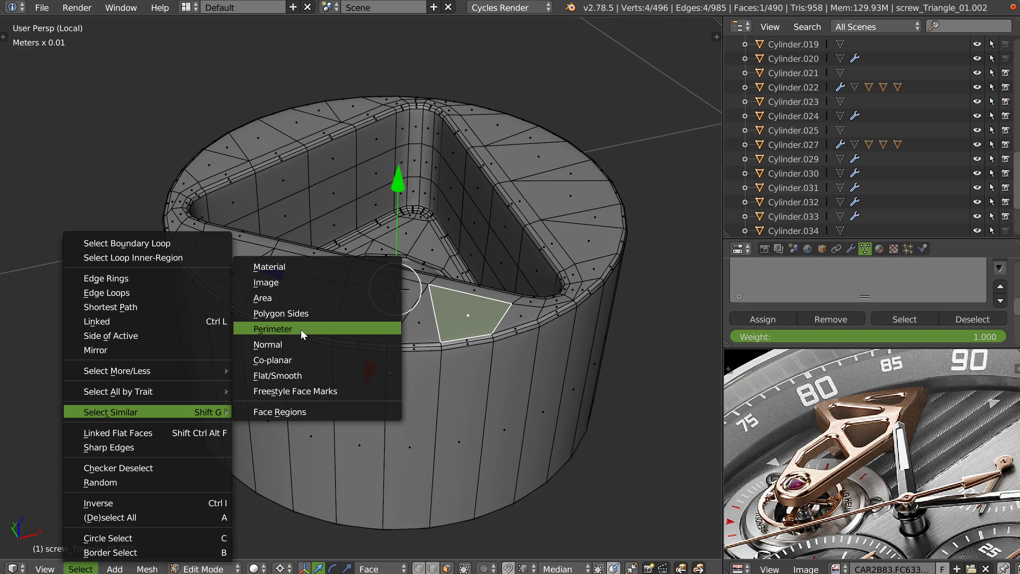
{"action": "left_click", "coordinate": [287, 305]}
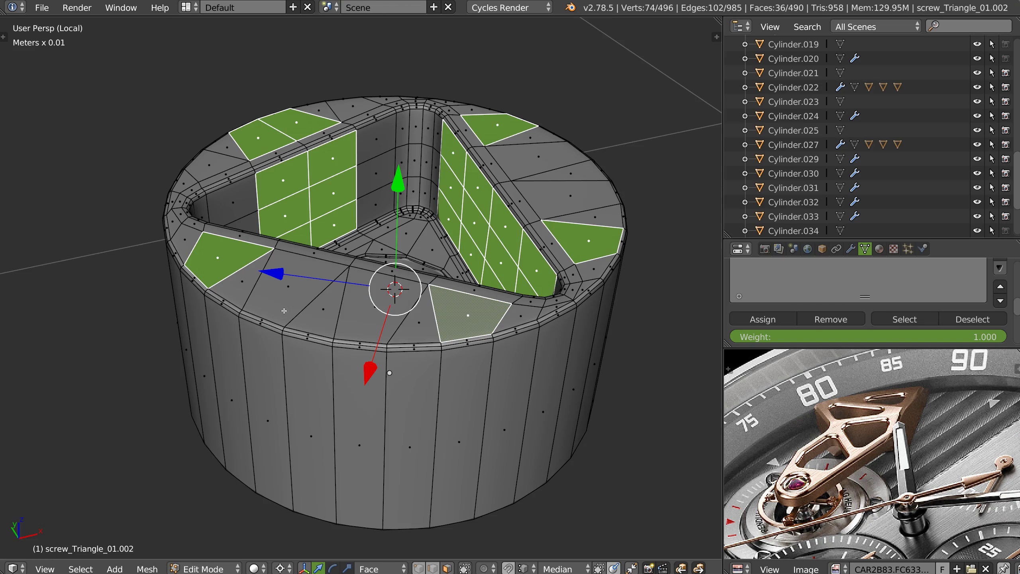
{"action": "key", "text": "ctrl+z"}
{"action": "left_click", "coordinate": [81, 568]}
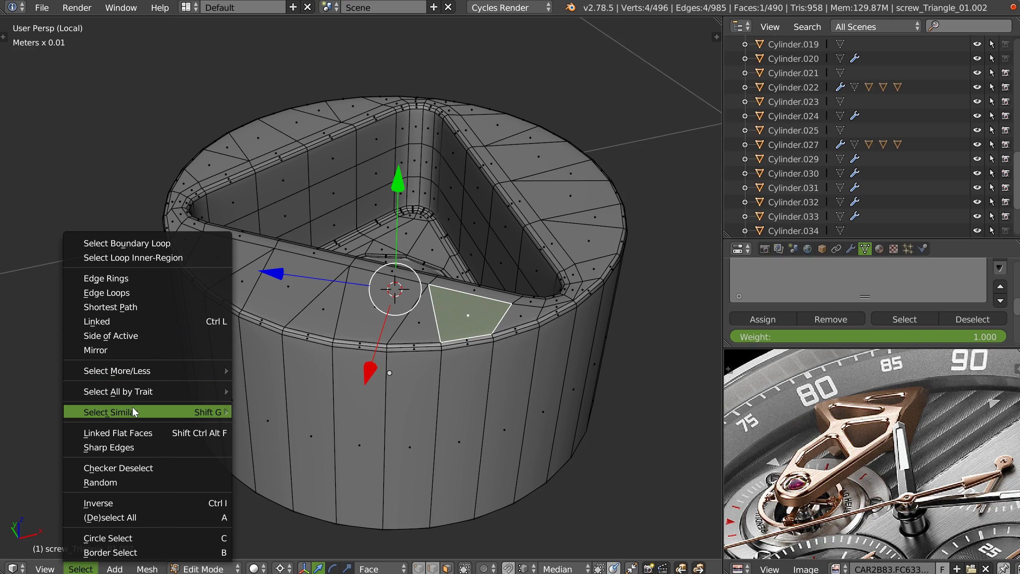
{"action": "mouse_move", "coordinate": [224, 414]}
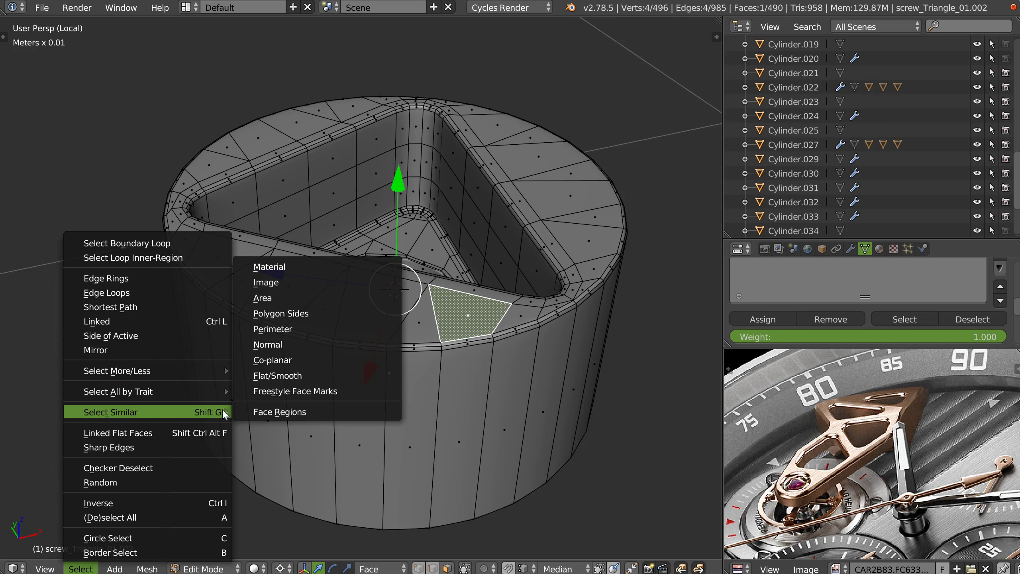
{"action": "left_click", "coordinate": [282, 376]}
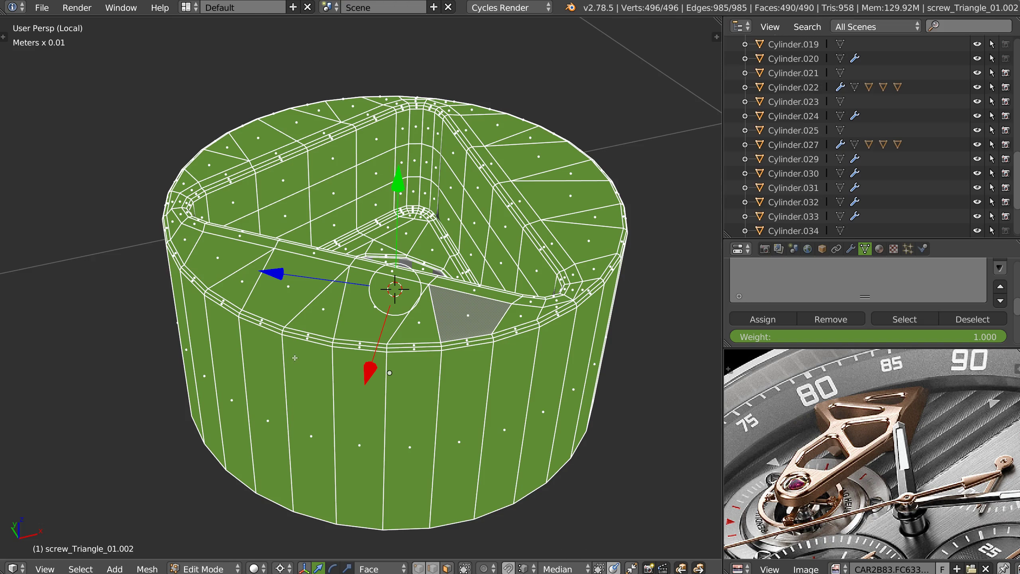
{"action": "key", "text": "ctrl+z"}
Select all faces coplanar with the chosen top face and align them to their negative Z side.
{"action": "left_click", "coordinate": [82, 569]}
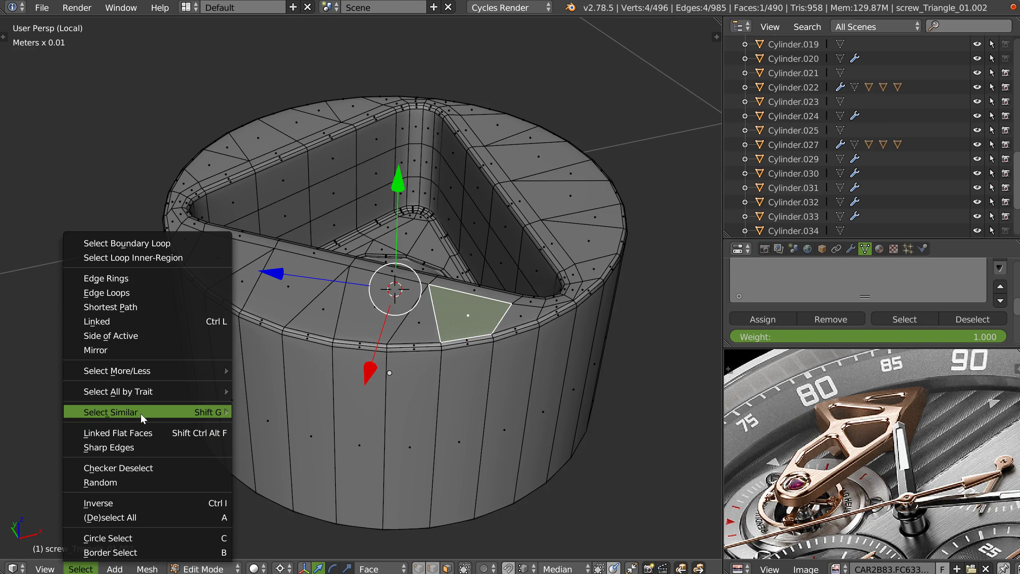
{"action": "mouse_move", "coordinate": [154, 413]}
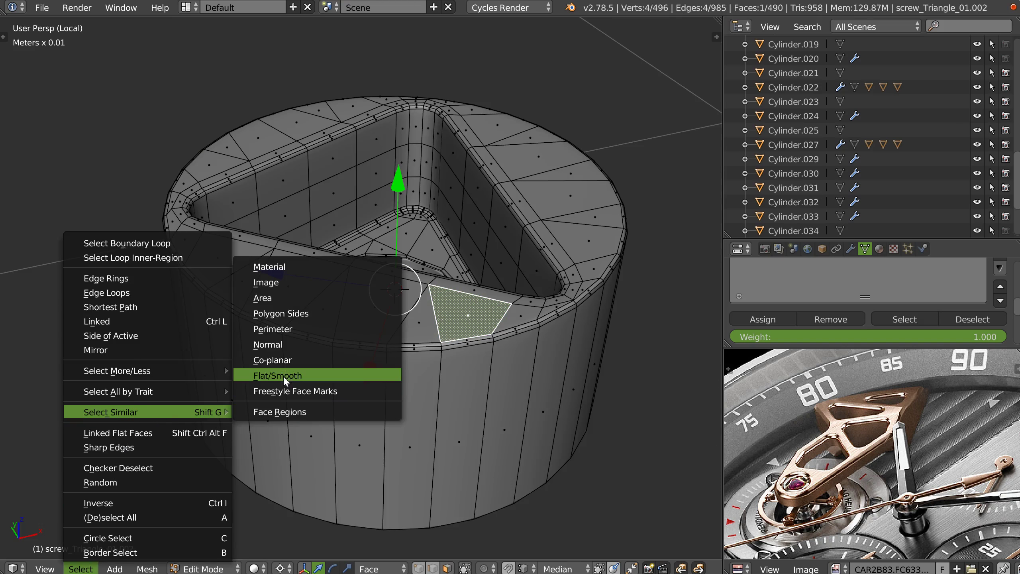
{"action": "left_click", "coordinate": [280, 358]}
{"action": "middle_click_drag", "start_coordinate": [280, 358], "coordinate": [425, 280]}
{"action": "key", "text": "alt+x"}
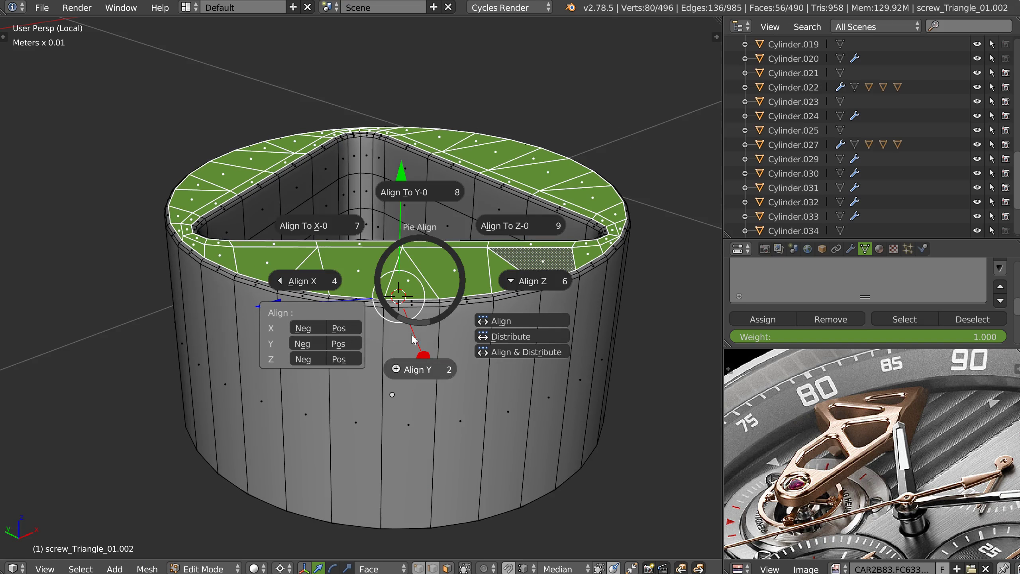
{"action": "left_click", "coordinate": [304, 360]}
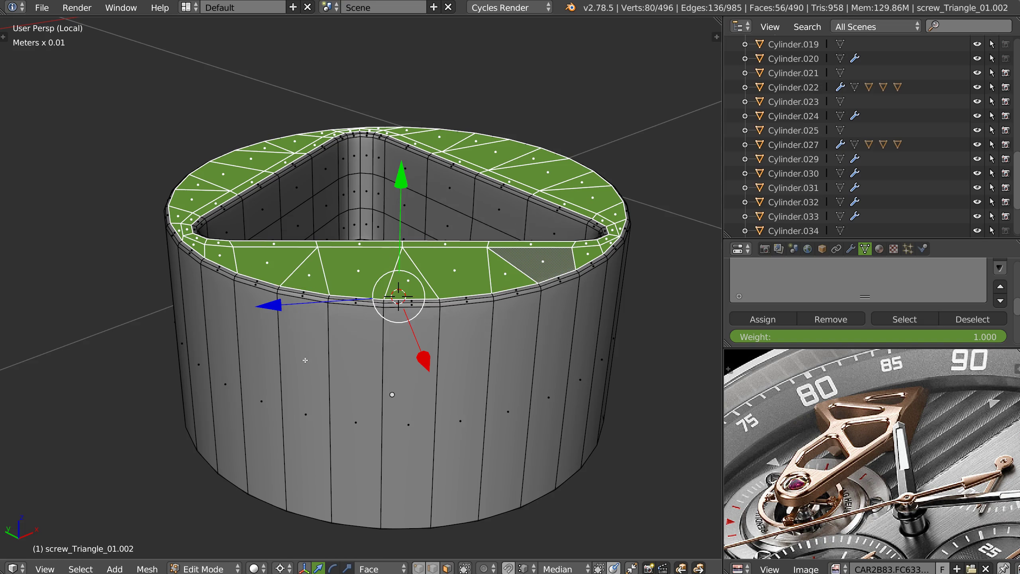
Flatten the selected top faces of the screw head with LoopTools.
{"action": "middle_click_drag", "start_coordinate": [310, 353], "coordinate": [396, 250]}
{"action": "key", "text": "KP_3"}
{"action": "middle_click_drag", "start_coordinate": [467, 248], "coordinate": [563, 149], "text": "ctrl"}
{"action": "middle_click_drag", "start_coordinate": [562, 149], "coordinate": [409, 305], "text": "shift"}
{"action": "right_click", "coordinate": [409, 307]}
{"action": "mouse_move", "coordinate": [580, 226]}
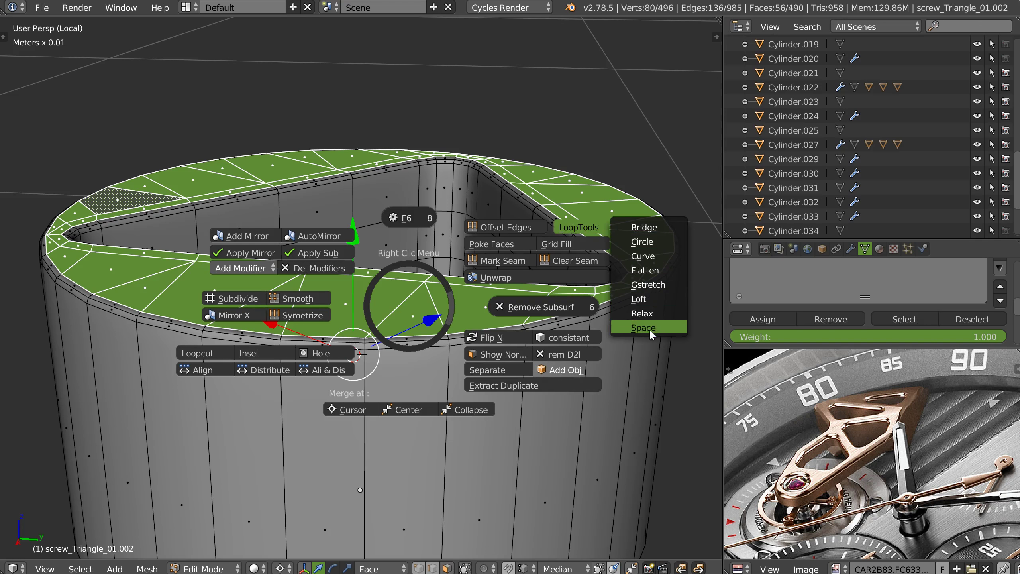
{"action": "left_click", "coordinate": [649, 272]}
{"action": "middle_click_drag", "start_coordinate": [478, 251], "coordinate": [408, 335]}
{"action": "key", "text": "Tab"}
In top view, add the pocket's vertex group to the selection, shrink the selection twice, and scale it about 1.02 in X and Y only.
{"action": "key", "text": "KP_7"}
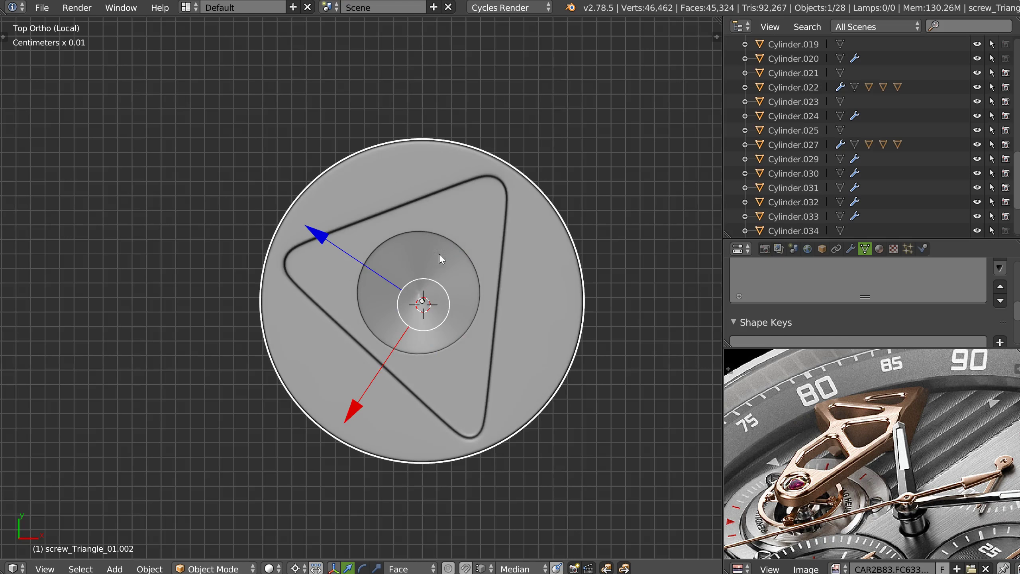
{"action": "scroll", "coordinate": [440, 253], "scroll_direction": "up", "scroll_amount": 2}
{"action": "key", "text": "Tab"}
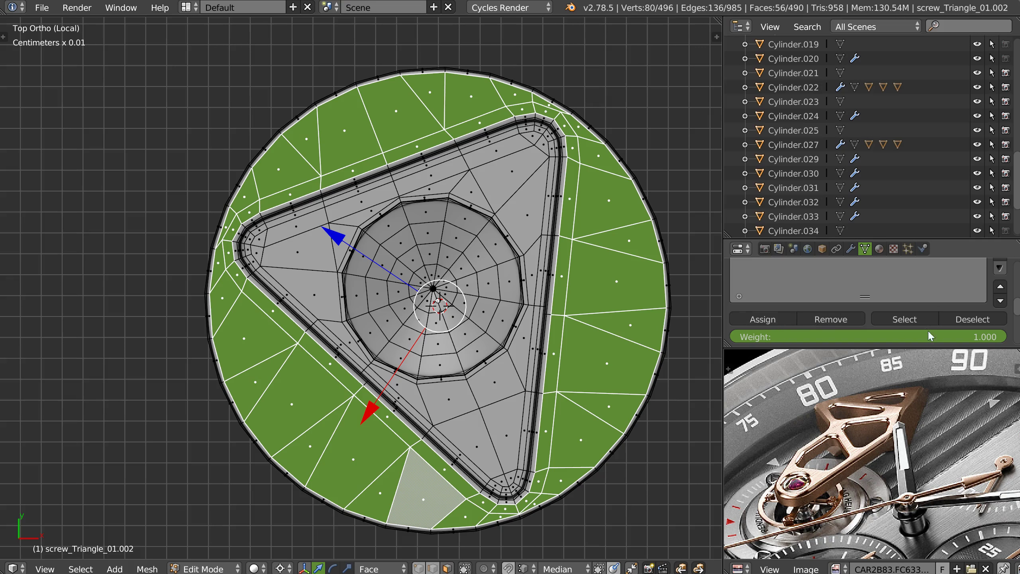
{"action": "left_click", "coordinate": [906, 320]}
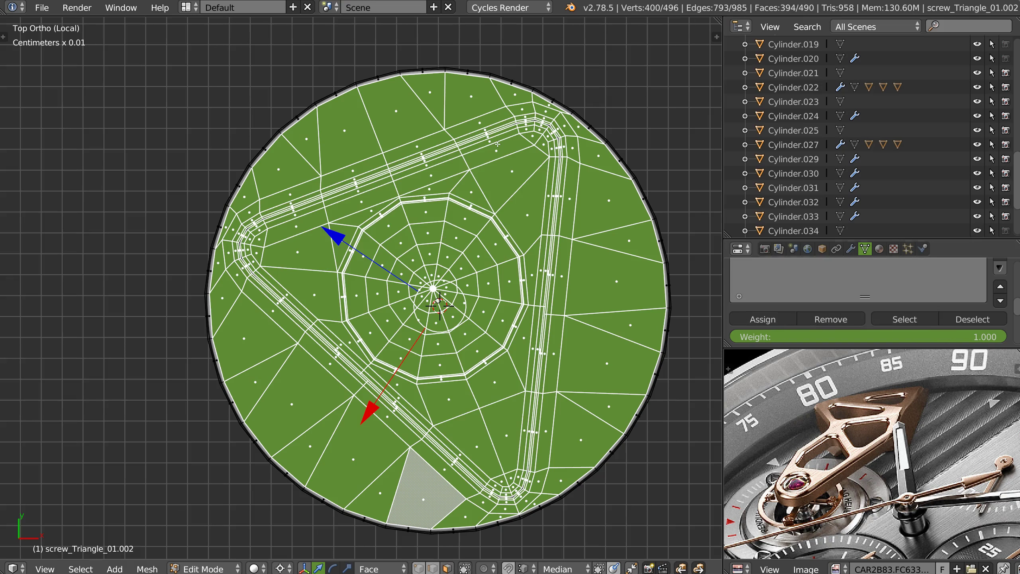
{"action": "key", "text": "ctrl+KP_Subtract"}
{"action": "key", "text": "ctrl+KP_Subtract"}
{"action": "key", "text": "s"}
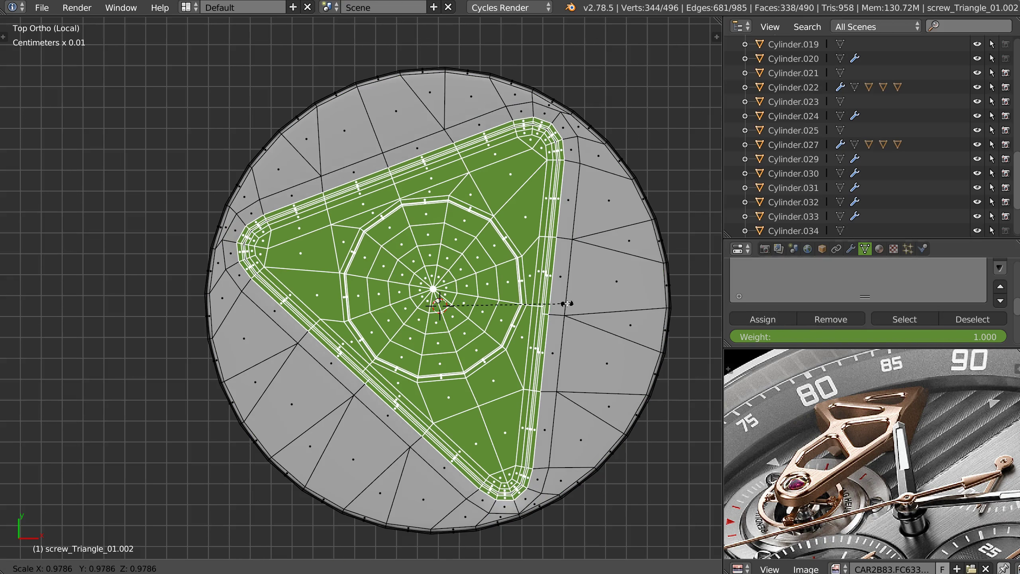
{"action": "key", "text": "shift+z"}
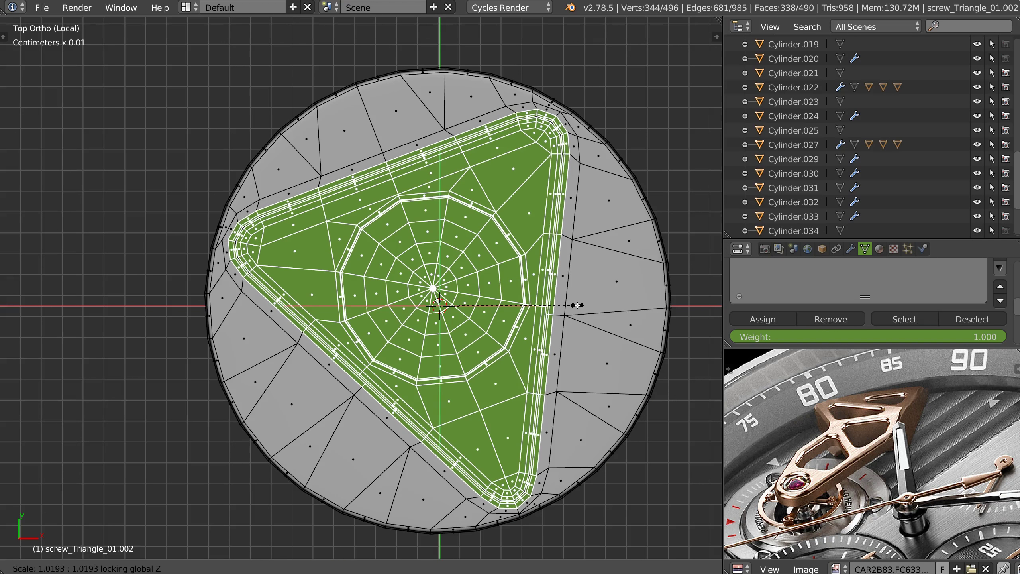
{"action": "left_click", "coordinate": [572, 358]}
Enlarge the selected triangular pocket slightly more by scaling it about 1.003 in X and Y only.
{"action": "key", "text": "Tab"}
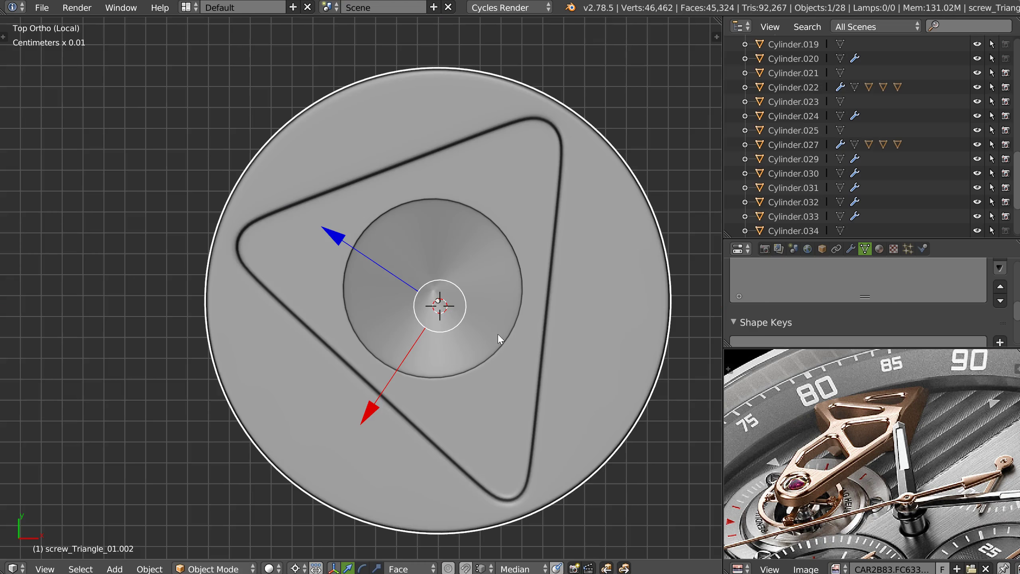
{"action": "key", "text": "Tab"}
{"action": "key", "text": "Tab"}
{"action": "middle_click_drag", "start_coordinate": [499, 320], "coordinate": [493, 273]}
{"action": "key", "text": "Tab"}
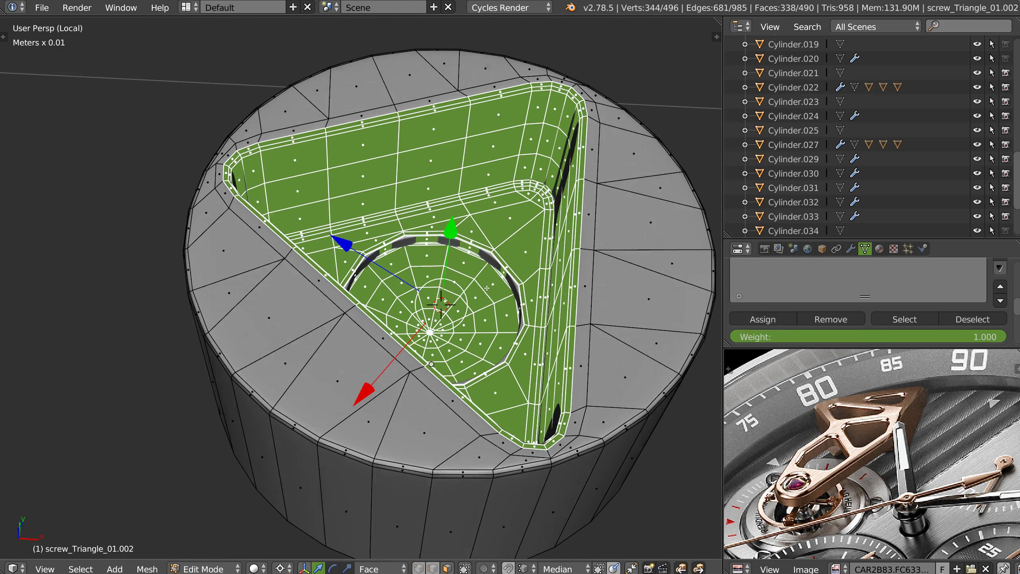
{"action": "key", "text": "s"}
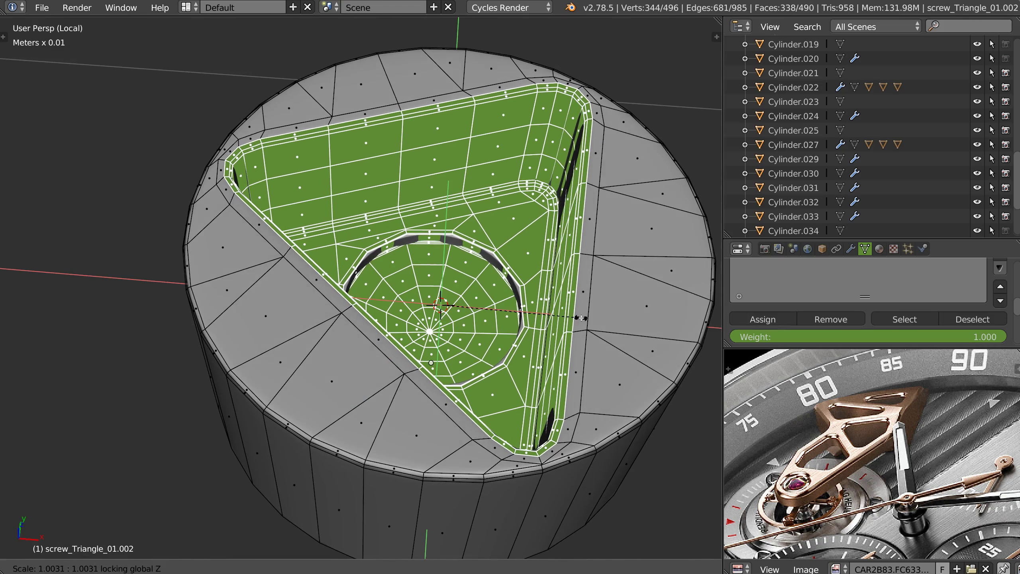
{"action": "left_click", "coordinate": [582, 317]}
Examine the enlarged pocket on the isolated screw and the screw's fit in the surrounding watch assembly.
{"action": "middle_click_drag", "start_coordinate": [582, 317], "coordinate": [540, 319]}
{"action": "key", "text": "Tab"}
{"action": "middle_click_drag", "start_coordinate": [517, 272], "coordinate": [517, 299]}
{"action": "scroll", "coordinate": [521, 303], "scroll_direction": "down", "scroll_amount": 4}
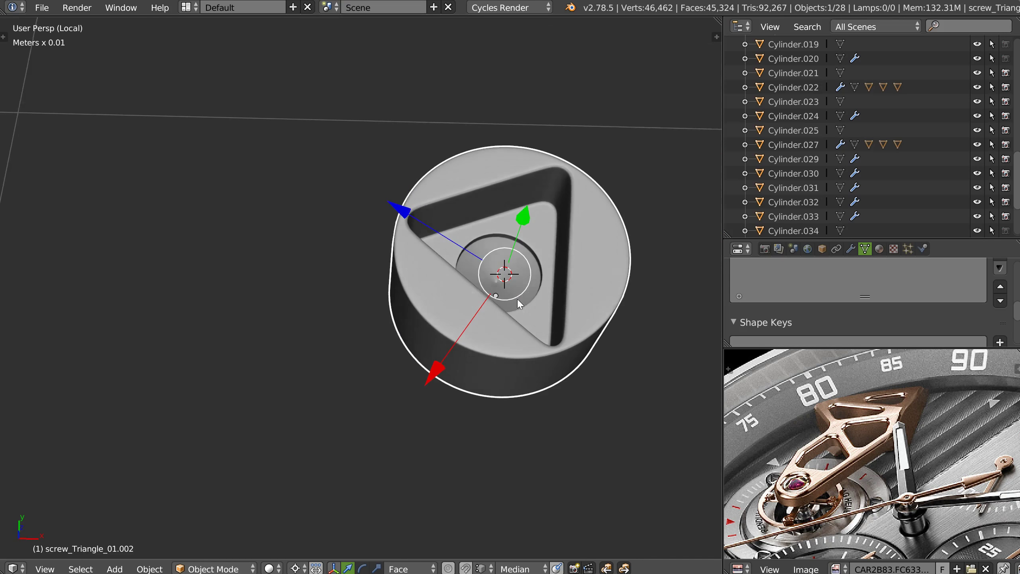
{"action": "key", "text": "KP_Divide"}
{"action": "mouse_move", "coordinate": [542, 260]}
{"action": "middle_mouse_down"}
{"action": "mouse_move", "coordinate": [540, 228]}
{"action": "mouse_move", "coordinate": [531, 273]}
{"action": "middle_mouse_up"}
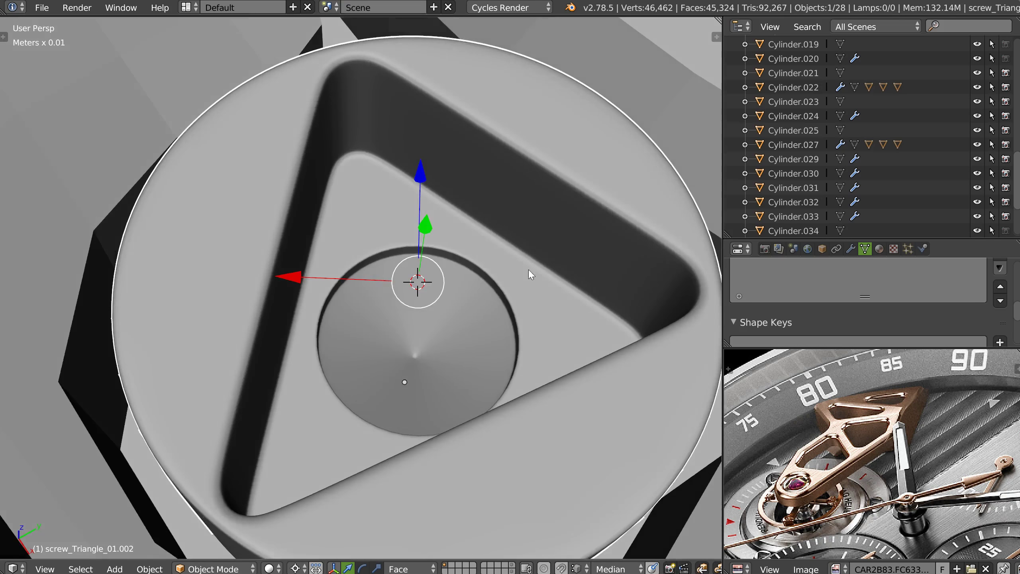
{"action": "scroll", "coordinate": [531, 274], "scroll_direction": "down", "scroll_amount": 4}
{"action": "mouse_move", "coordinate": [474, 291]}
{"action": "middle_mouse_down"}
{"action": "mouse_move", "coordinate": [574, 252]}
{"action": "mouse_move", "coordinate": [478, 280]}
{"action": "middle_mouse_up"}
{"action": "scroll", "coordinate": [478, 280], "scroll_direction": "up", "scroll_amount": 3}
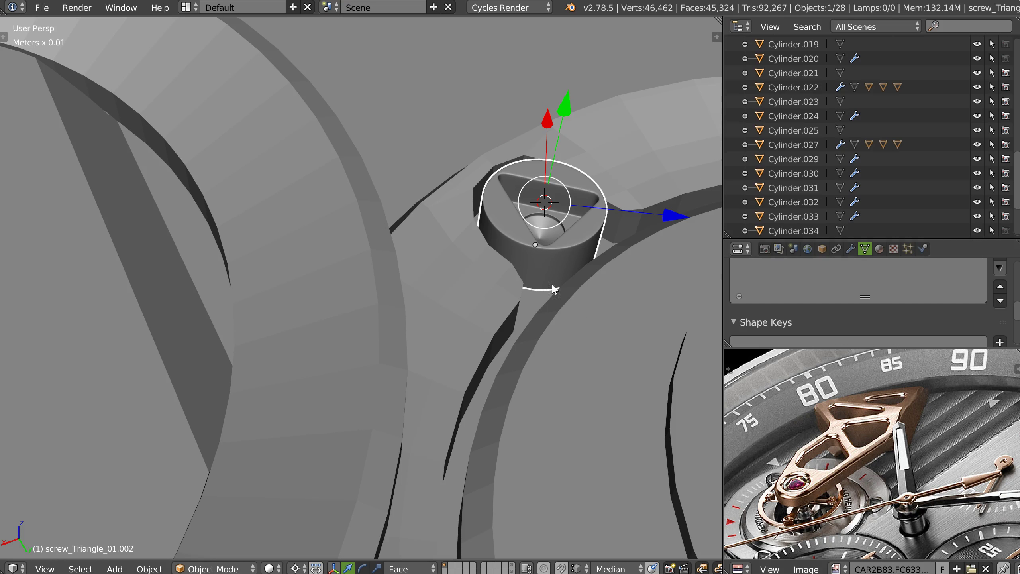
Isolate the screw, extrude its bottom edge loop outward into a narrow flange, and extrude that loop along Z.
{"action": "key", "text": "KP_Divide"}
{"action": "middle_click_drag", "start_coordinate": [529, 273], "coordinate": [451, 338]}
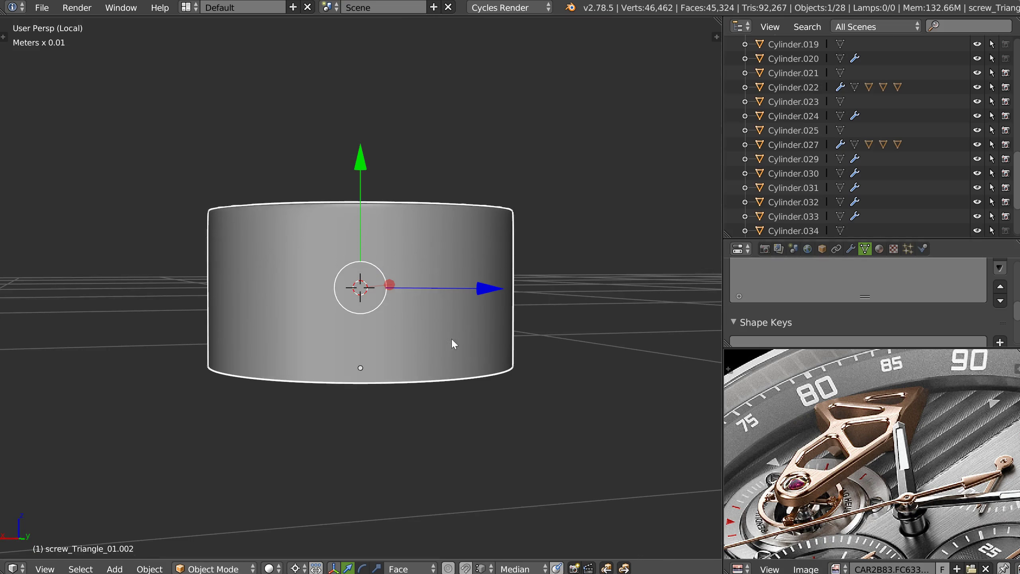
{"action": "key", "text": "Tab"}
{"action": "right_click", "coordinate": [446, 376], "text": "alt"}
{"action": "key", "text": "e"}
{"action": "right_click", "coordinate": [361, 218]}
{"action": "middle_click_drag", "start_coordinate": [361, 219], "coordinate": [597, 347]}
{"action": "key", "text": "s"}
{"action": "left_click", "coordinate": [476, 341]}
{"action": "key", "text": "e"}
{"action": "key", "text": "z"}
{"action": "left_click", "coordinate": [486, 332]}
Try to extrude the flange's bottom edge loop inward by scaling, and undo the attempt.
{"action": "key", "text": "e"}
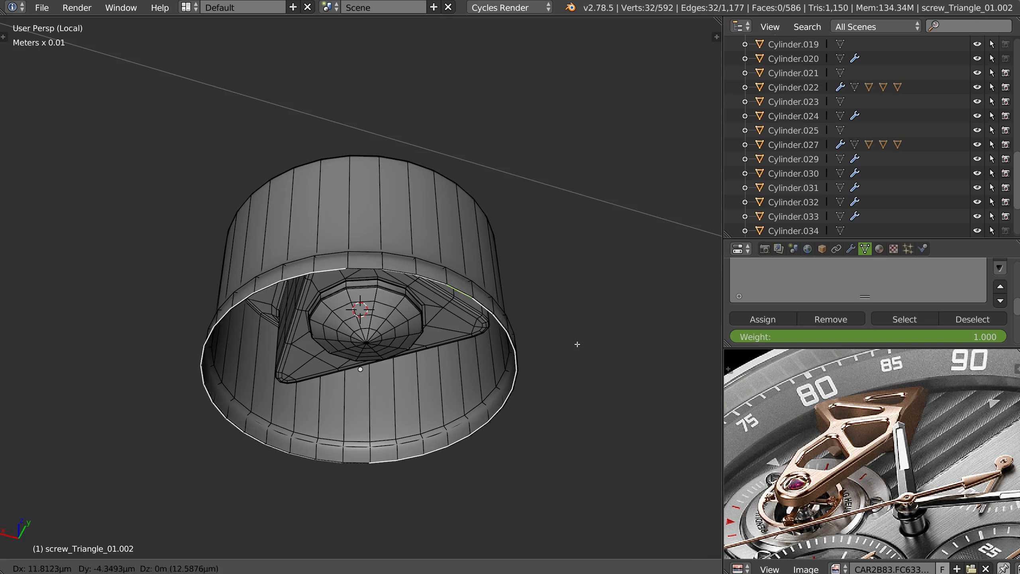
{"action": "key", "text": "s"}
{"action": "left_click", "coordinate": [544, 344]}
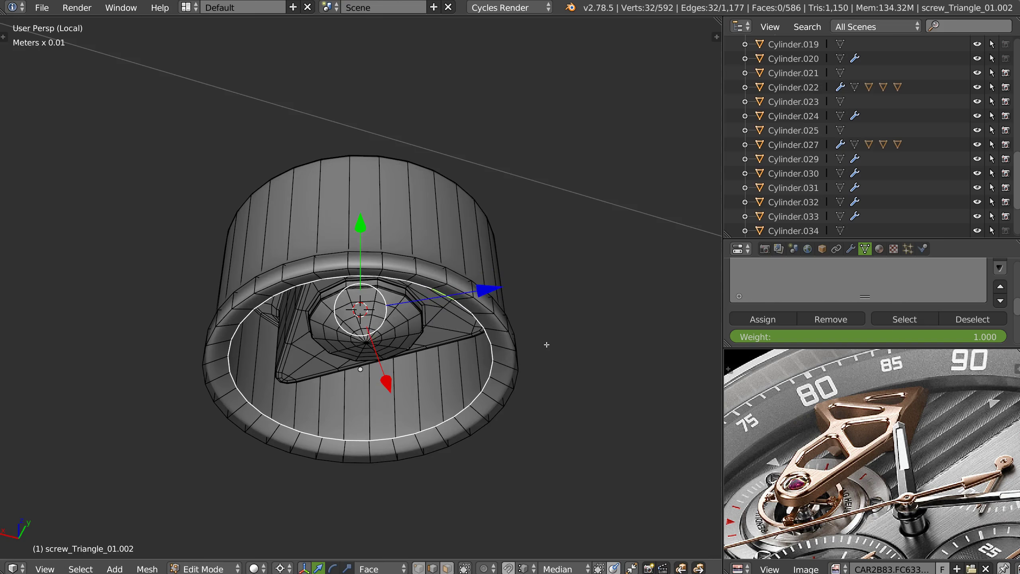
{"action": "middle_click_drag", "start_coordinate": [545, 344], "coordinate": [282, 521]}
{"action": "key", "text": "ctrl+z"}
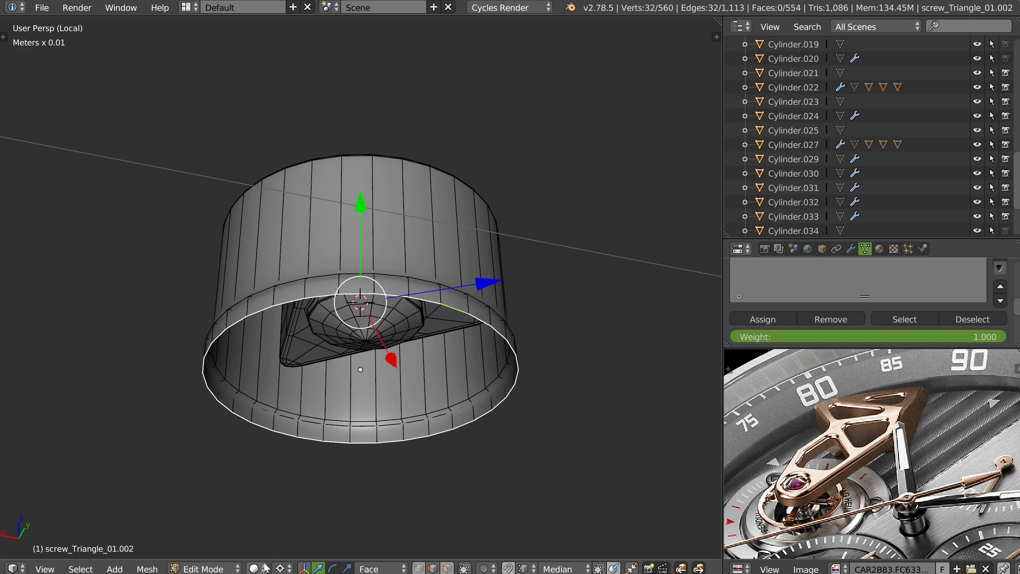
Set the pivot to the selection's center and extrude the flange's bottom edge loop inward by scaling.
{"action": "left_click", "coordinate": [281, 568]}
{"action": "left_click", "coordinate": [299, 508]}
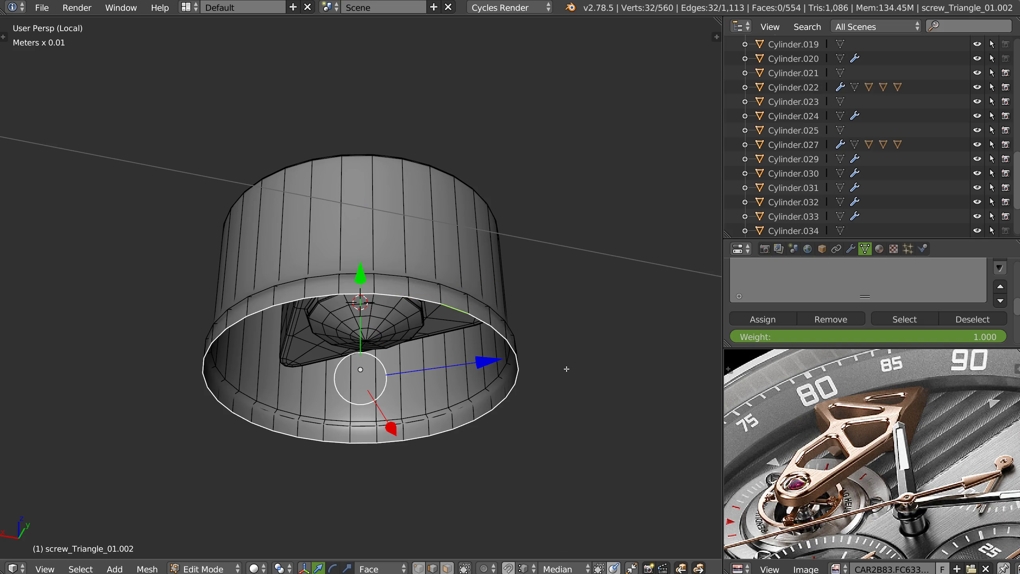
{"action": "key", "text": "e"}
{"action": "key", "text": "s"}
{"action": "left_click", "coordinate": [546, 374]}
Select the flange's three edge loops and give them a weight-limited bevel with a width of 0.01.
{"action": "middle_click_drag", "start_coordinate": [546, 374], "coordinate": [479, 347]}
{"action": "right_click", "coordinate": [464, 340]}
{"action": "left_click", "coordinate": [373, 301]}
{"action": "right_click", "coordinate": [482, 372], "text": "alt+shift"}
{"action": "right_click", "coordinate": [472, 401], "text": "alt+shift"}
{"action": "middle_click_drag", "start_coordinate": [472, 401], "coordinate": [478, 354]}
{"action": "middle_click_drag", "start_coordinate": [463, 289], "coordinate": [485, 326]}
{"action": "scroll", "coordinate": [485, 326], "scroll_direction": "up", "scroll_amount": 2}
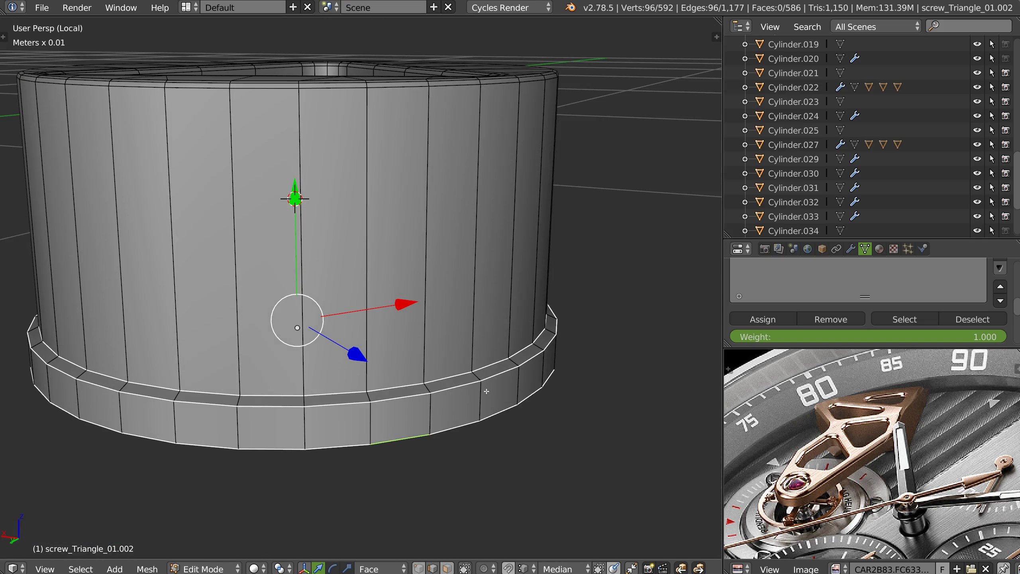
{"action": "key", "text": "shift+space"}
{"action": "left_click", "coordinate": [605, 392]}
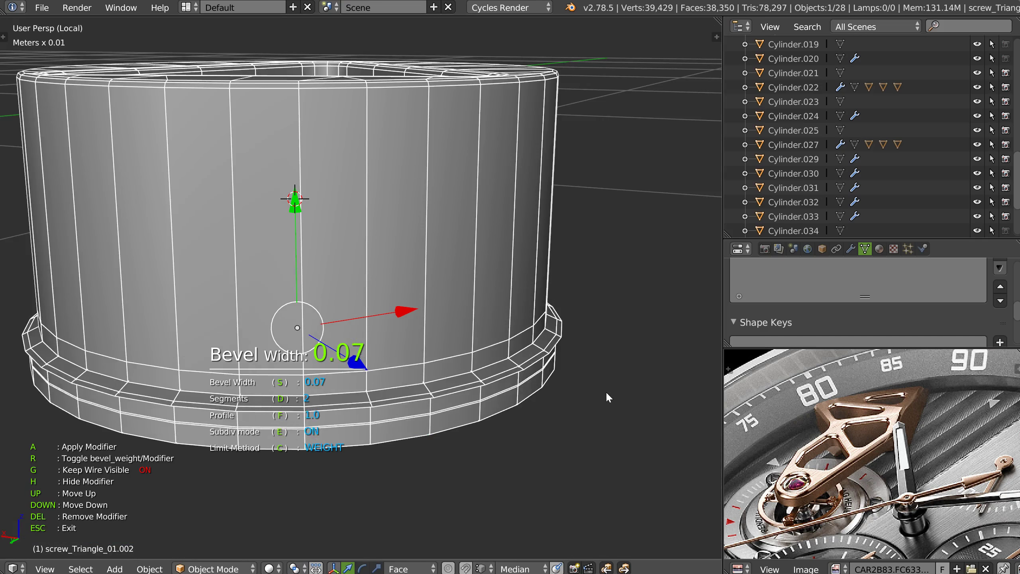
{"action": "left_click", "coordinate": [598, 392]}
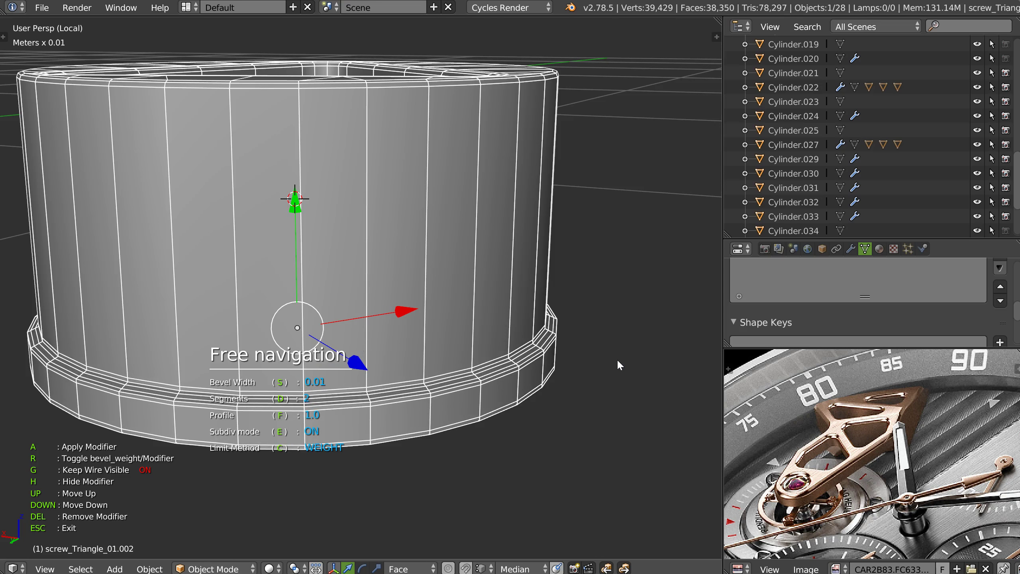
Set the bevel profile to 0.5 and readjust the bevel width on the screw.
{"action": "type", "text": "f0.5"}
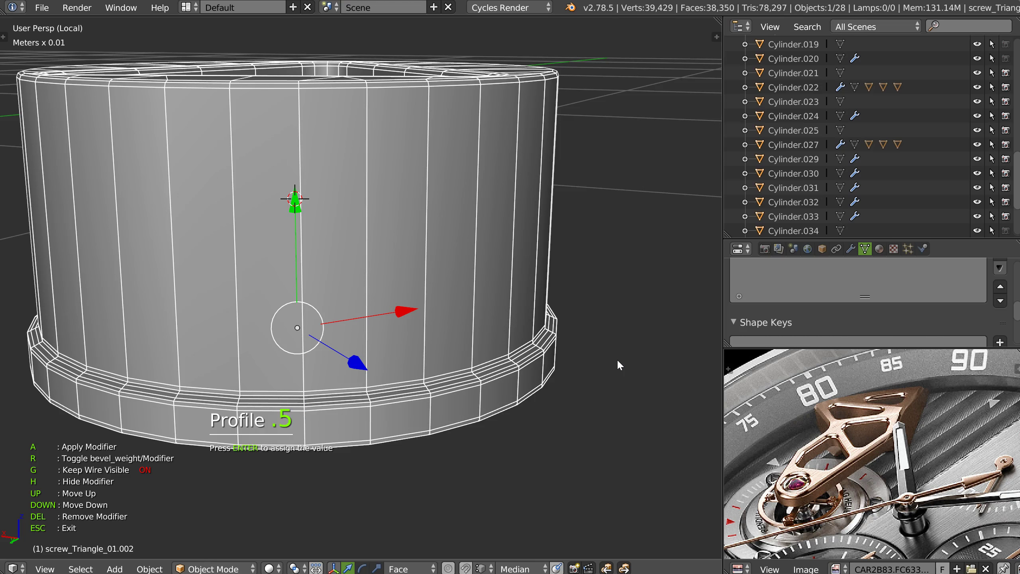
{"action": "key", "text": "Return"}
{"action": "key", "text": "s"}
{"action": "left_click", "coordinate": [518, 366]}
{"action": "key", "text": "Tab"}
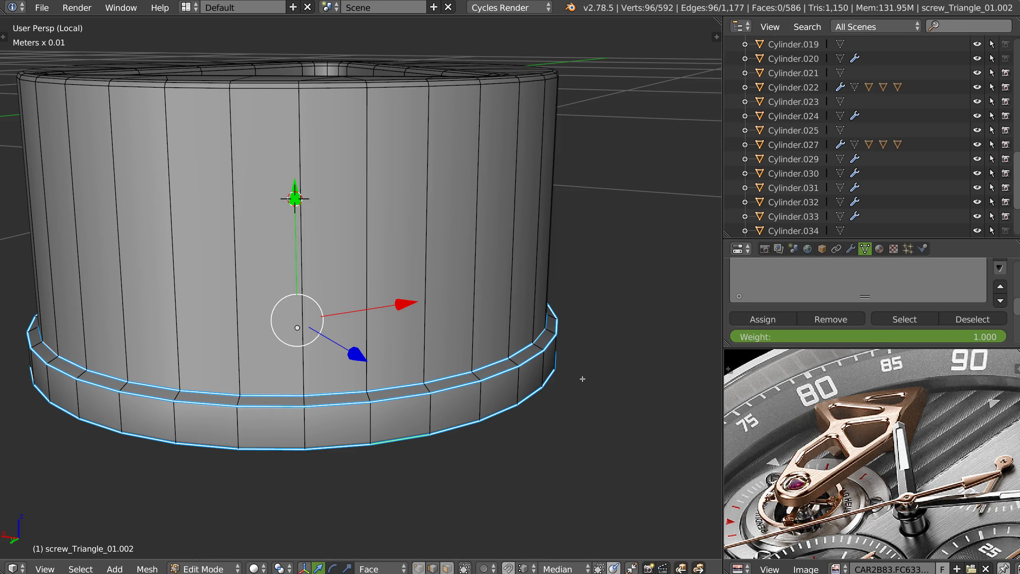
{"action": "key", "text": "Tab"}
Return to the full scene, add the notched bezel ring to the selection, and isolate it with the screw.
{"action": "middle_click_drag", "start_coordinate": [484, 309], "coordinate": [413, 343]}
{"action": "key", "text": "z"}
{"action": "middle_click_drag", "start_coordinate": [488, 339], "coordinate": [502, 297]}
{"action": "scroll", "coordinate": [487, 350], "scroll_direction": "down", "scroll_amount": 4}
{"action": "key", "text": "KP_Divide"}
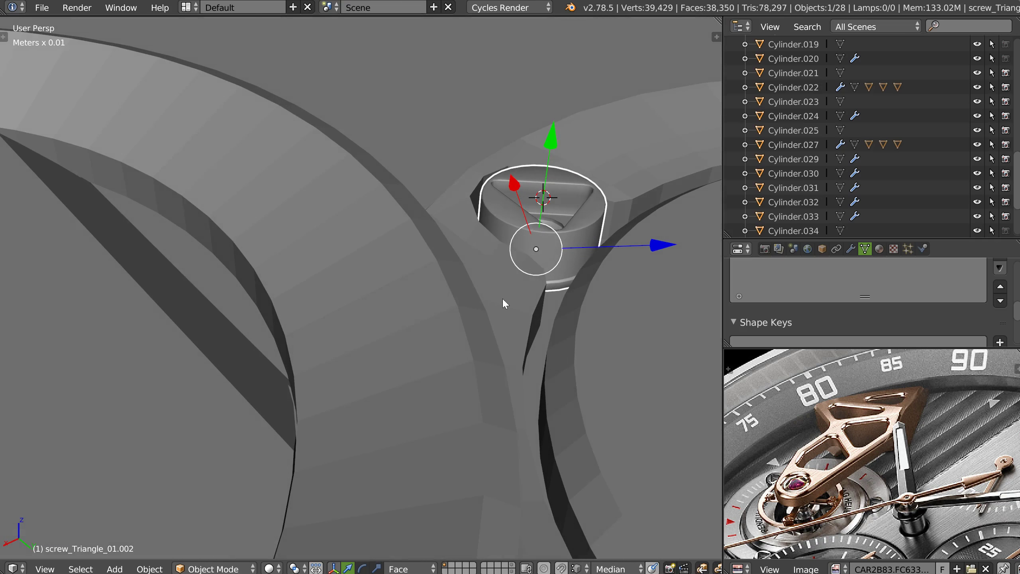
{"action": "left_click", "coordinate": [531, 368], "text": "shift"}
{"action": "scroll", "coordinate": [534, 366], "scroll_direction": "down", "scroll_amount": 3}
{"action": "key", "text": "KP_Divide"}
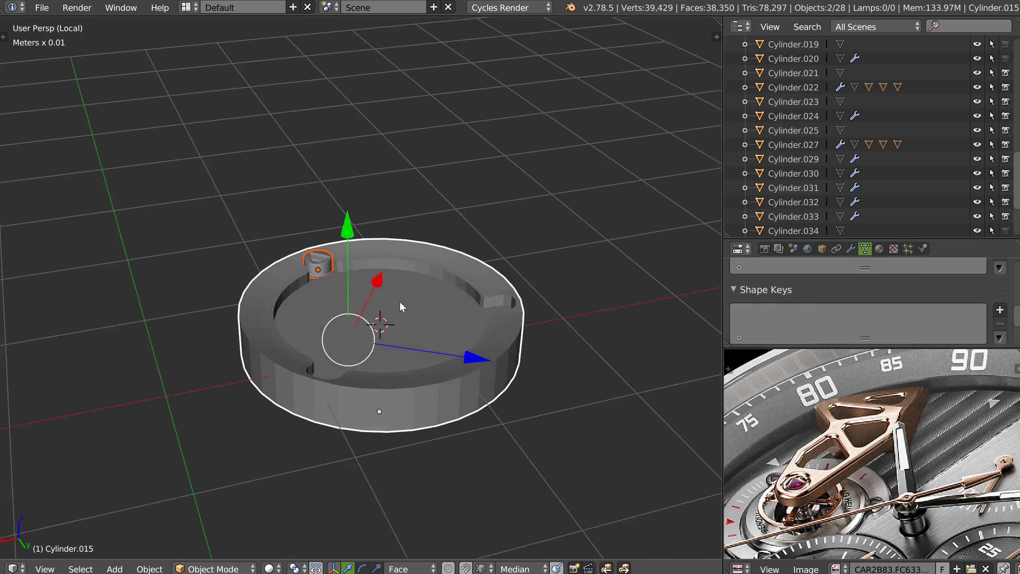
Flatten the large inner floor face of the notched ring with LoopTools.
{"action": "middle_click_drag", "start_coordinate": [400, 300], "coordinate": [467, 327]}
{"action": "scroll", "coordinate": [408, 336], "scroll_direction": "up", "scroll_amount": 7}
{"action": "right_click", "coordinate": [379, 244]}
{"action": "right_click", "coordinate": [401, 331]}
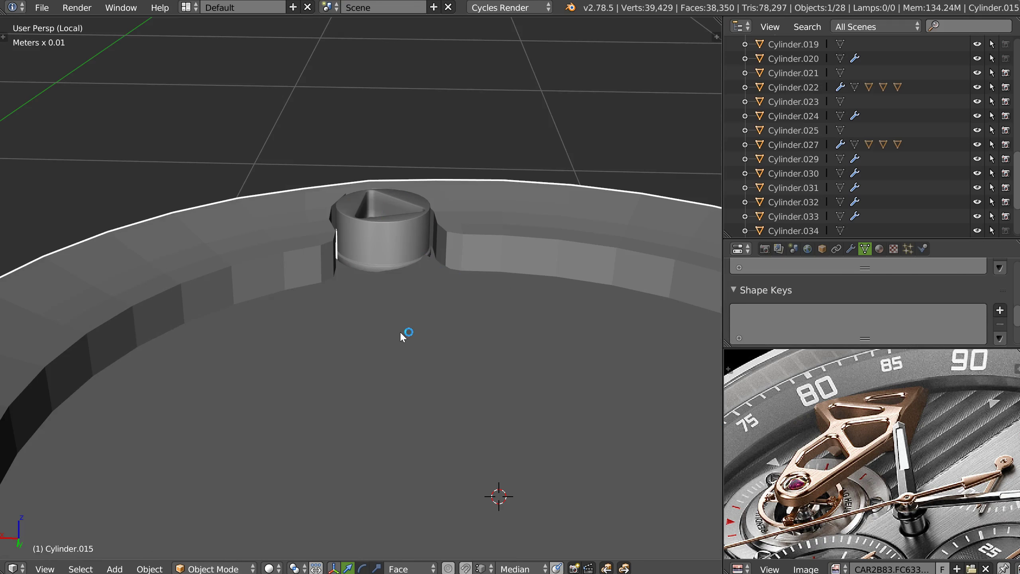
{"action": "key", "text": "Tab"}
{"action": "right_click", "coordinate": [466, 401]}
{"action": "key", "text": "w"}
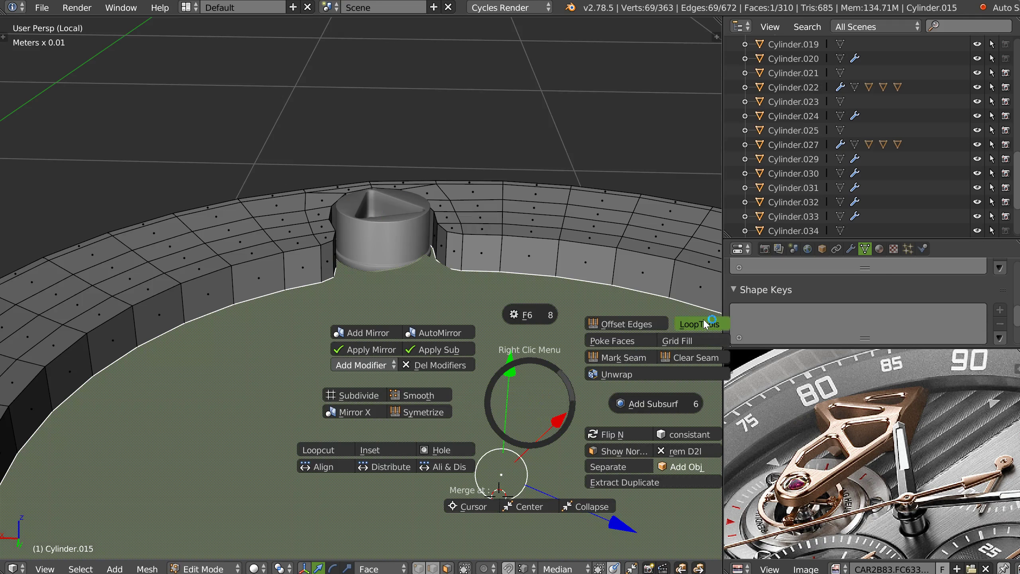
{"action": "mouse_move", "coordinate": [707, 325]}
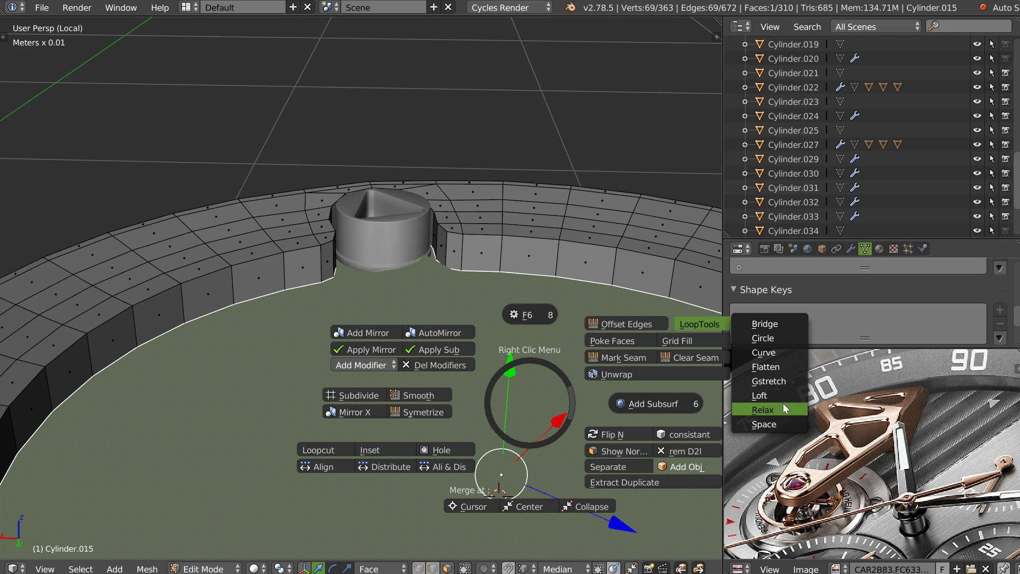
{"action": "left_click", "coordinate": [773, 366]}
{"action": "middle_click_drag", "start_coordinate": [450, 442], "coordinate": [450, 356]}
{"action": "key", "text": "Tab"}
Move the triangle screw slightly down along its vertical axis in its notch.
{"action": "right_click", "coordinate": [441, 332]}
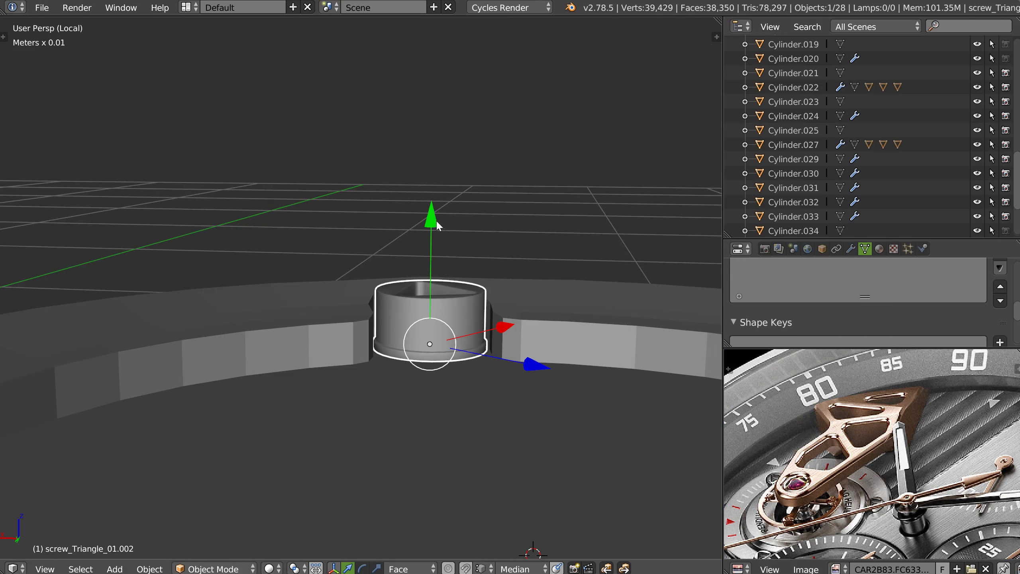
{"action": "left_click_drag", "start_coordinate": [430, 221], "coordinate": [430, 223]}
{"action": "middle_click_drag", "start_coordinate": [411, 307], "coordinate": [396, 356]}
{"action": "scroll", "coordinate": [442, 315], "scroll_direction": "down", "scroll_amount": 2}
{"action": "middle_click_drag", "start_coordinate": [441, 315], "coordinate": [435, 383]}
In top view, duplicate the triangle screw and place the copy in the ring's upper-right notch.
{"action": "key", "text": "KP_7"}
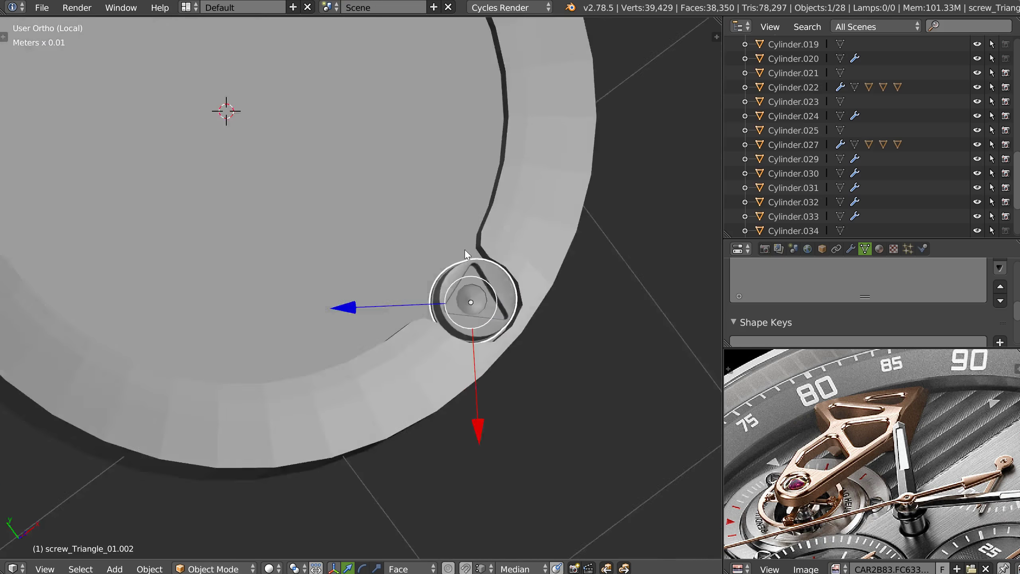
{"action": "key", "text": "Home"}
{"action": "right_click", "coordinate": [485, 284]}
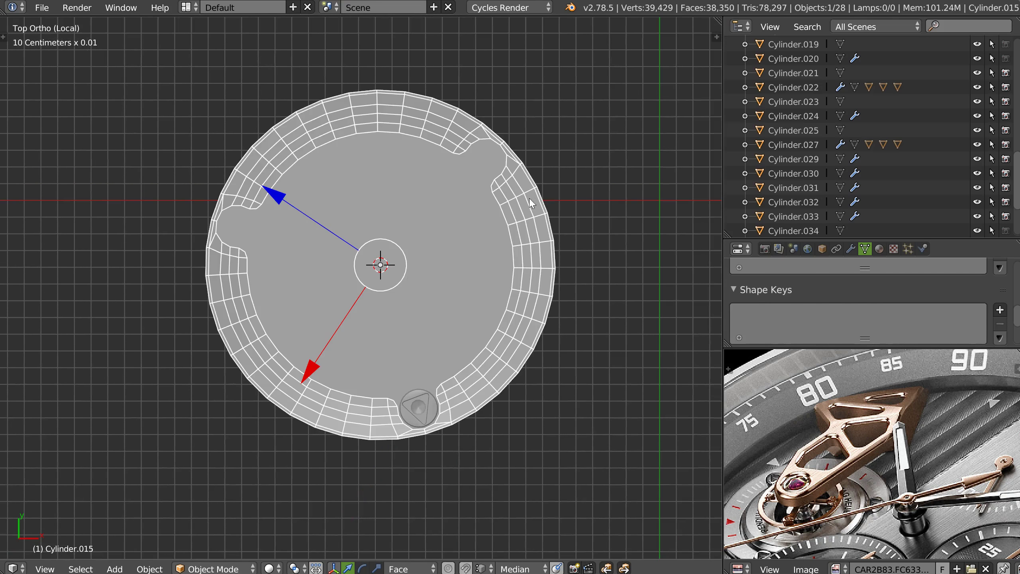
{"action": "right_click", "coordinate": [418, 400]}
{"action": "middle_click_drag", "start_coordinate": [420, 401], "coordinate": [442, 321], "text": "ctrl"}
{"action": "middle_click_drag", "start_coordinate": [449, 368], "coordinate": [442, 393], "text": "shift"}
{"action": "right_click", "coordinate": [487, 401]}
{"action": "right_click", "coordinate": [411, 482]}
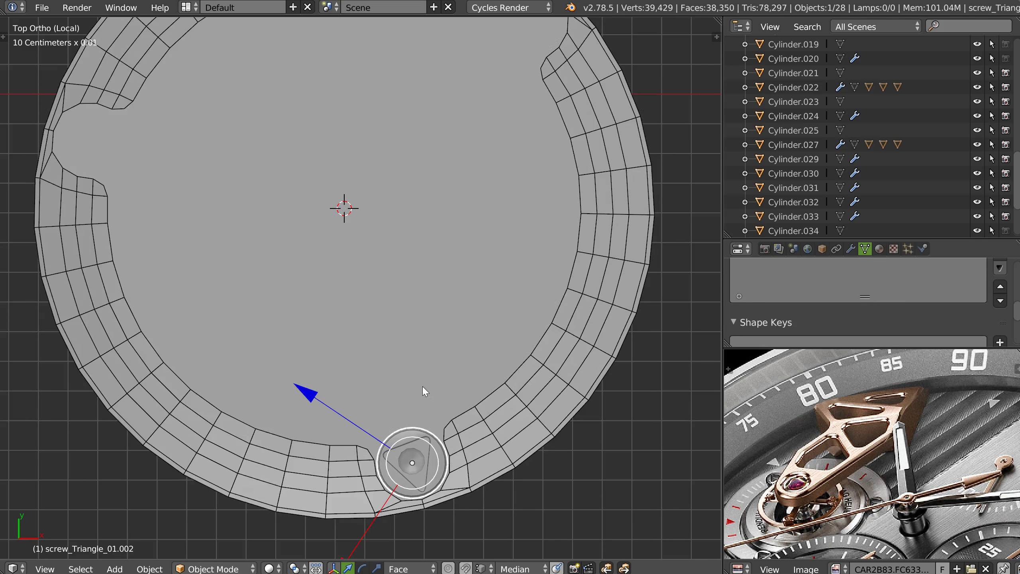
{"action": "middle_click_drag", "start_coordinate": [419, 340], "coordinate": [411, 417], "text": "shift"}
{"action": "key", "text": "shift+d"}
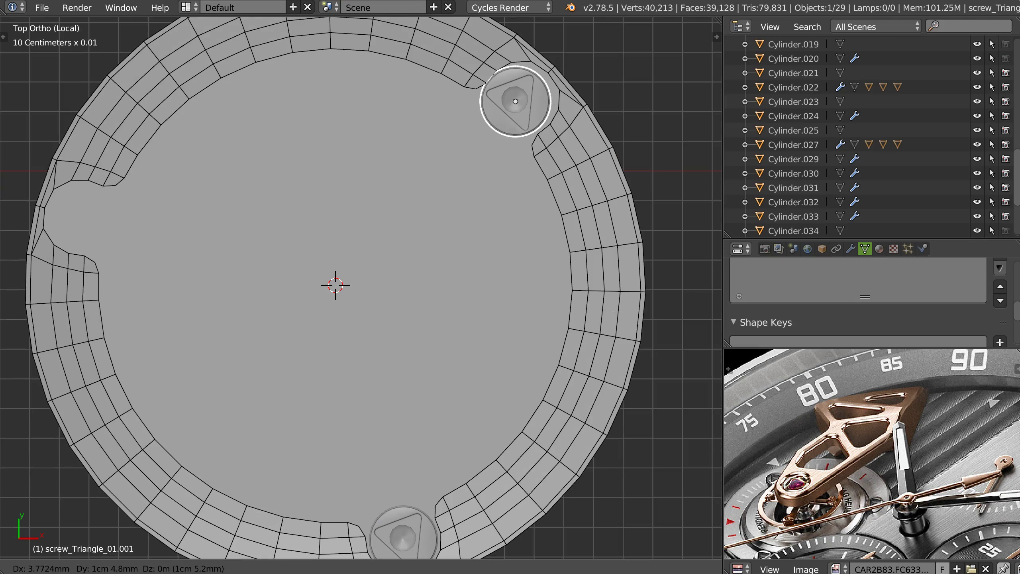
{"action": "left_click", "coordinate": [543, 138]}
Fine-tune the copied screw's position in the upper-right notch and rotate it to a different orientation.
{"action": "key", "text": "g"}
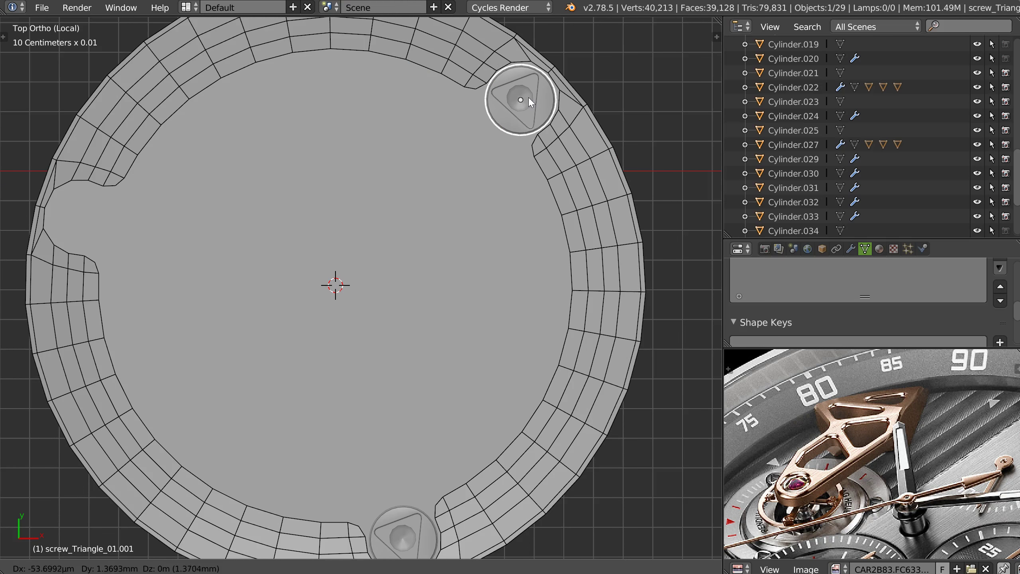
{"action": "left_click", "coordinate": [530, 97]}
{"action": "key", "text": "r"}
{"action": "left_click", "coordinate": [612, 128]}
Duplicate the screw again into the ring's left notch and rotate the copy by about -25°.
{"action": "middle_click_drag", "start_coordinate": [487, 128], "coordinate": [611, 179], "text": "shift"}
{"action": "key", "text": "shift+d"}
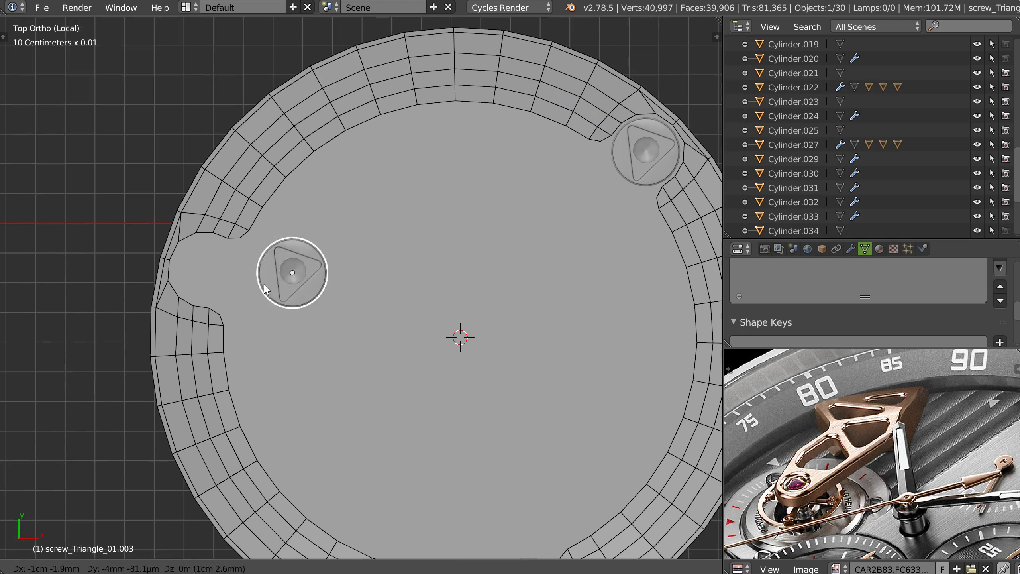
{"action": "left_click", "coordinate": [193, 277]}
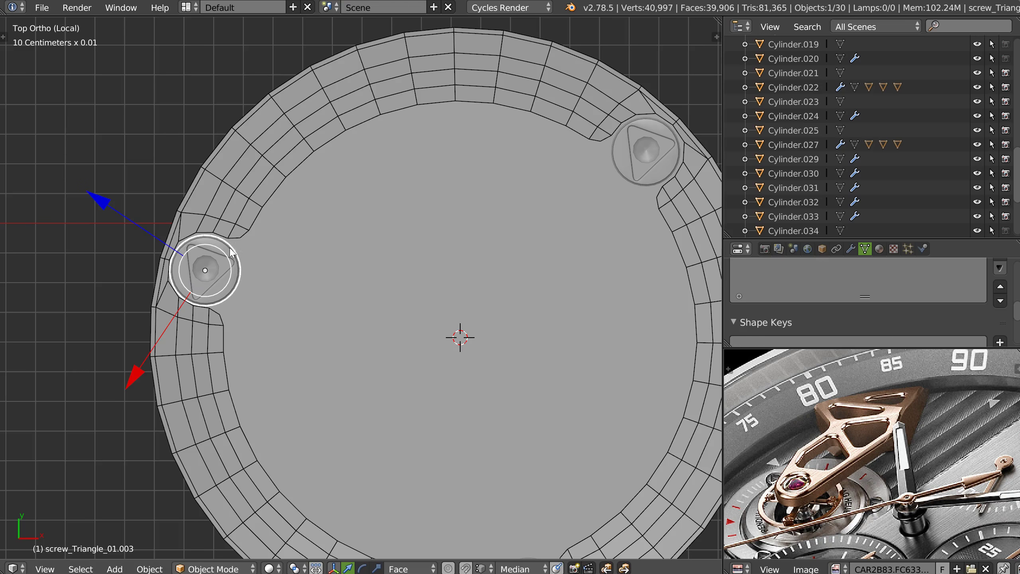
{"action": "key", "text": "r"}
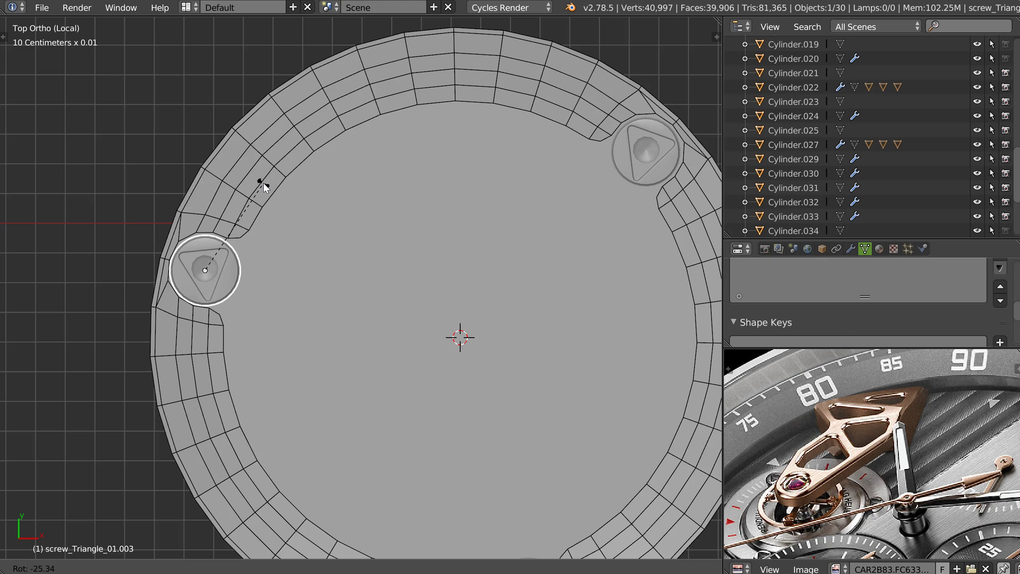
{"action": "left_click", "coordinate": [258, 181]}
Examine the ring with its three seated screws and the matching subdial area of the reference photo.
{"action": "middle_click_drag", "start_coordinate": [404, 229], "coordinate": [404, 308], "text": "ctrl"}
{"action": "middle_click_drag", "start_coordinate": [426, 374], "coordinate": [389, 263]}
{"action": "right_click", "coordinate": [417, 313]}
{"action": "scroll", "coordinate": [848, 483], "scroll_direction": "down", "scroll_amount": 3}
{"action": "middle_click_drag", "start_coordinate": [847, 483], "coordinate": [819, 458]}
{"action": "scroll", "coordinate": [811, 477], "scroll_direction": "up", "scroll_amount": 3}
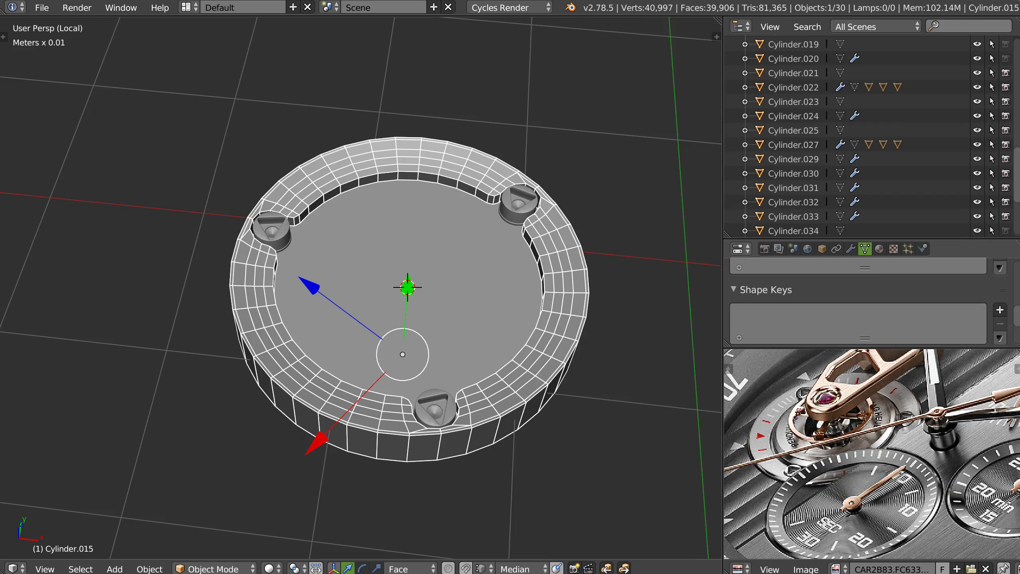
Return to the full scene, select the inner disc together with the notched ring, and isolate both.
{"action": "key", "text": "KP_Divide"}
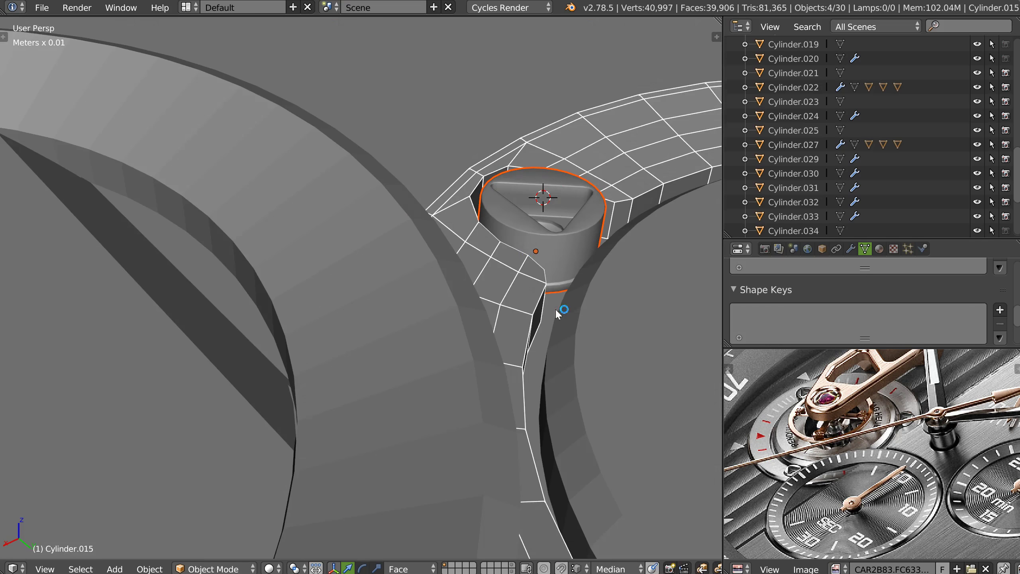
{"action": "scroll", "coordinate": [542, 318], "scroll_direction": "down", "scroll_amount": 3}
{"action": "middle_click_drag", "start_coordinate": [483, 304], "coordinate": [416, 343]}
{"action": "right_click", "coordinate": [407, 373]}
{"action": "right_click", "coordinate": [317, 299], "text": "shift"}
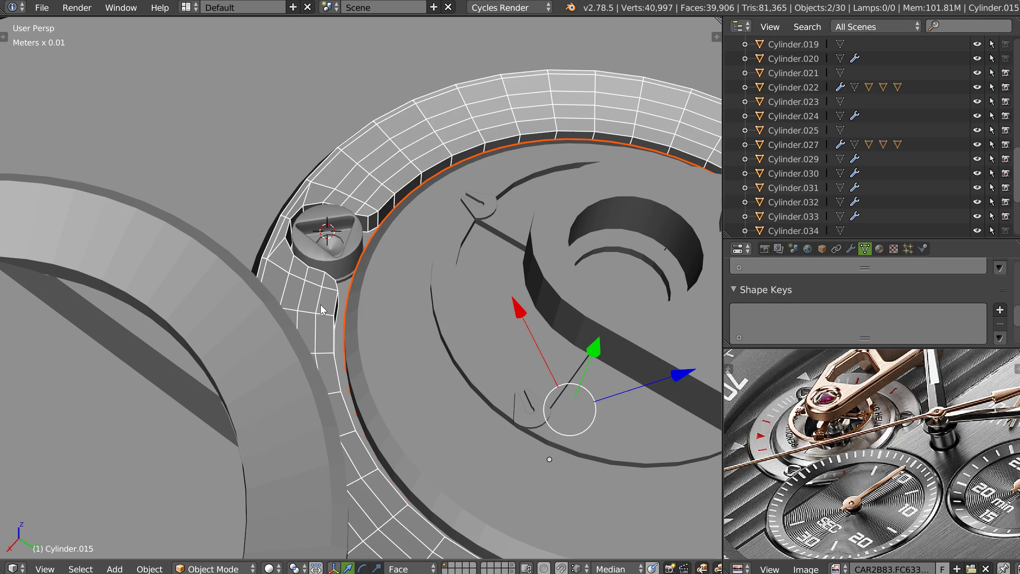
{"action": "key", "text": "KP_Divide"}
Select the edge loop around the inner disc's upper rim and raise it slightly along the vertical axis.
{"action": "right_click", "coordinate": [475, 333]}
{"action": "middle_click_drag", "start_coordinate": [475, 333], "coordinate": [439, 312]}
{"action": "middle_click_drag", "start_coordinate": [480, 267], "coordinate": [467, 290]}
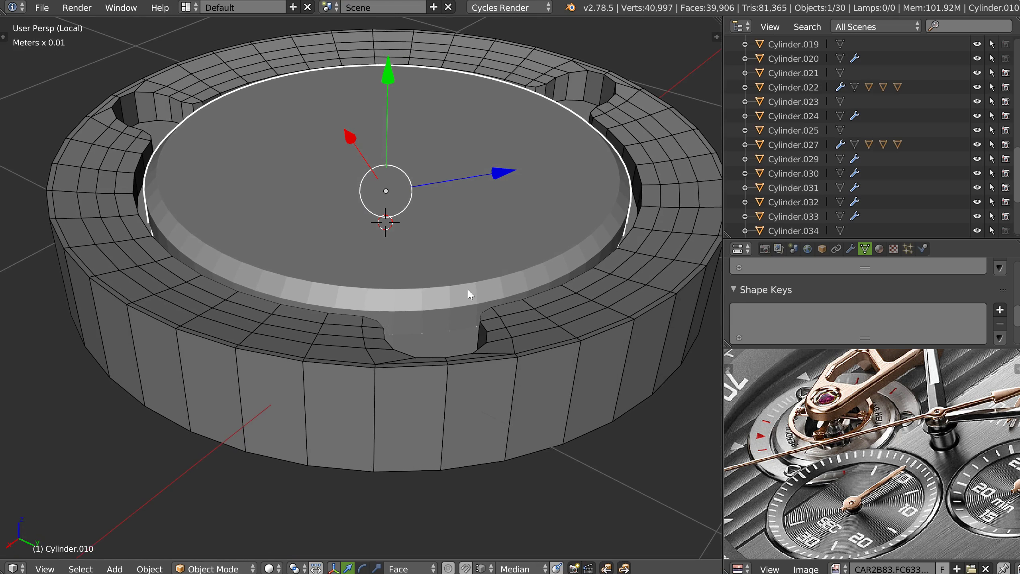
{"action": "scroll", "coordinate": [467, 289], "scroll_direction": "up", "scroll_amount": 2}
{"action": "middle_click_drag", "start_coordinate": [560, 321], "coordinate": [567, 314]}
{"action": "key", "text": "Tab"}
{"action": "right_click", "coordinate": [492, 268], "text": "alt"}
{"action": "middle_click_drag", "start_coordinate": [385, 57], "coordinate": [394, 144], "text": "shift"}
{"action": "left_click_drag", "start_coordinate": [392, 86], "coordinate": [395, 80]}
Raise the inner disc's lower edge loop vertically and extrude it outward with a scale of about 1.03 to form a narrow ledge.
{"action": "key", "text": "alt+z"}
{"action": "right_click", "coordinate": [462, 506], "text": "alt"}
{"action": "left_click_drag", "start_coordinate": [394, 229], "coordinate": [409, 100]}
{"action": "key", "text": "e"}
{"action": "key", "text": "s"}
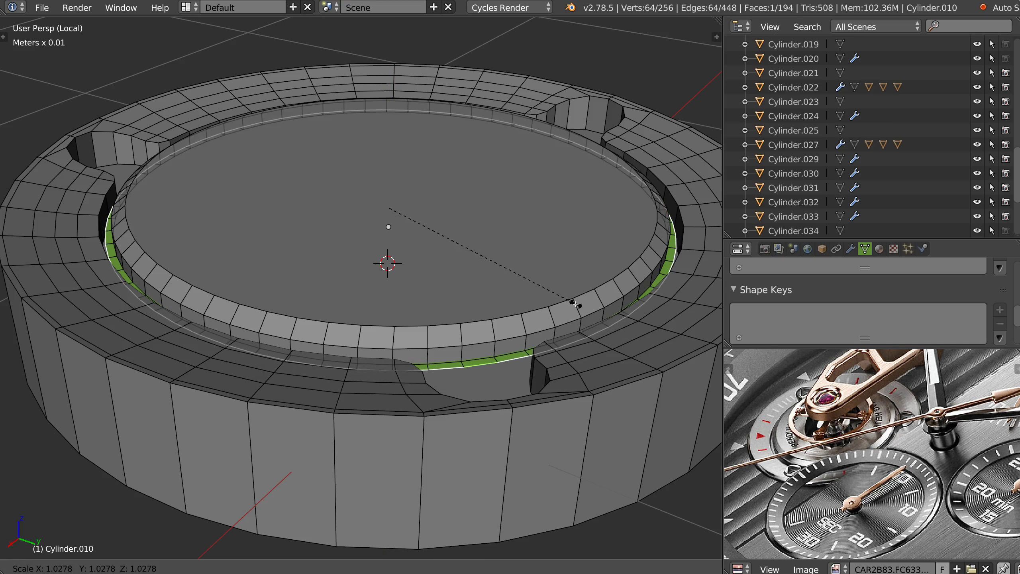
{"action": "left_click", "coordinate": [565, 293]}
Extrude the ledge's outer edge loop downward and finish editing the inner disc.
{"action": "key", "text": "e"}
{"action": "right_click", "coordinate": [510, 295]}
{"action": "left_click_drag", "start_coordinate": [387, 94], "coordinate": [396, 112]}
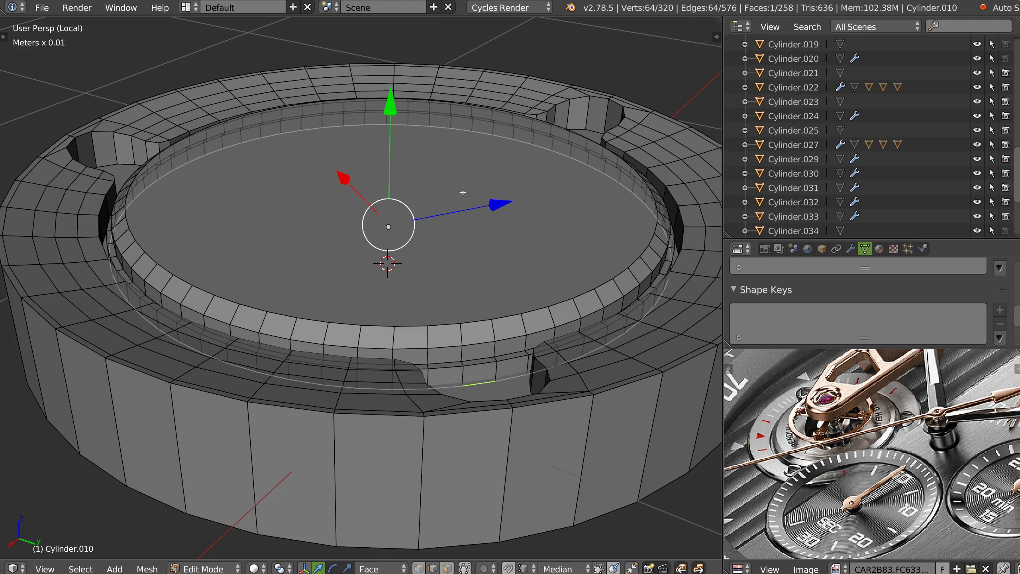
{"action": "key", "text": "Tab"}
Return to the full scene, view the ring's screw area from above, and display the wireframe edges on the inner disc.
{"action": "middle_click_drag", "start_coordinate": [429, 237], "coordinate": [461, 324]}
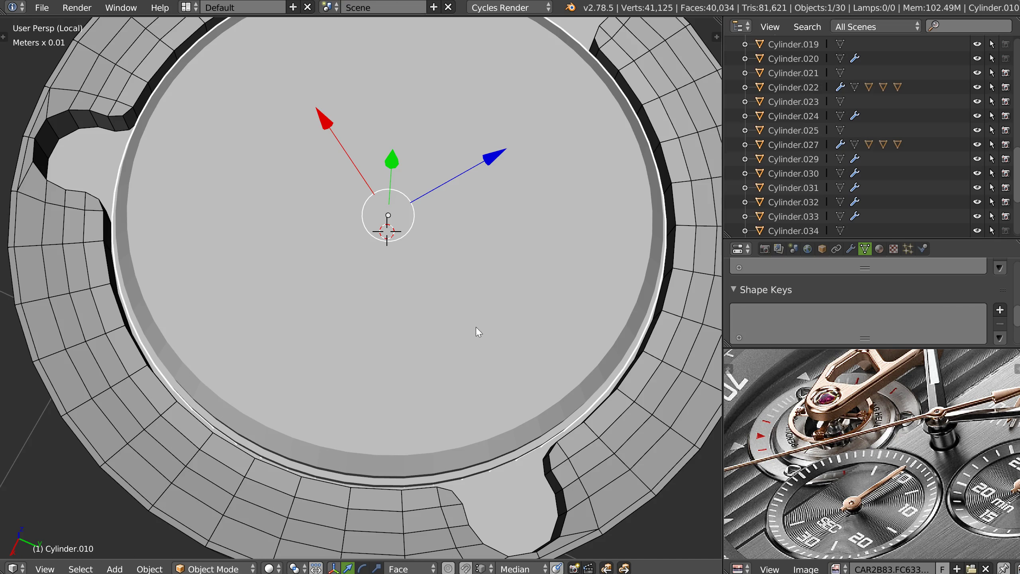
{"action": "key", "text": "KP_Divide"}
{"action": "middle_click_drag", "start_coordinate": [370, 239], "coordinate": [341, 298]}
{"action": "scroll", "coordinate": [346, 293], "scroll_direction": "up", "scroll_amount": 3}
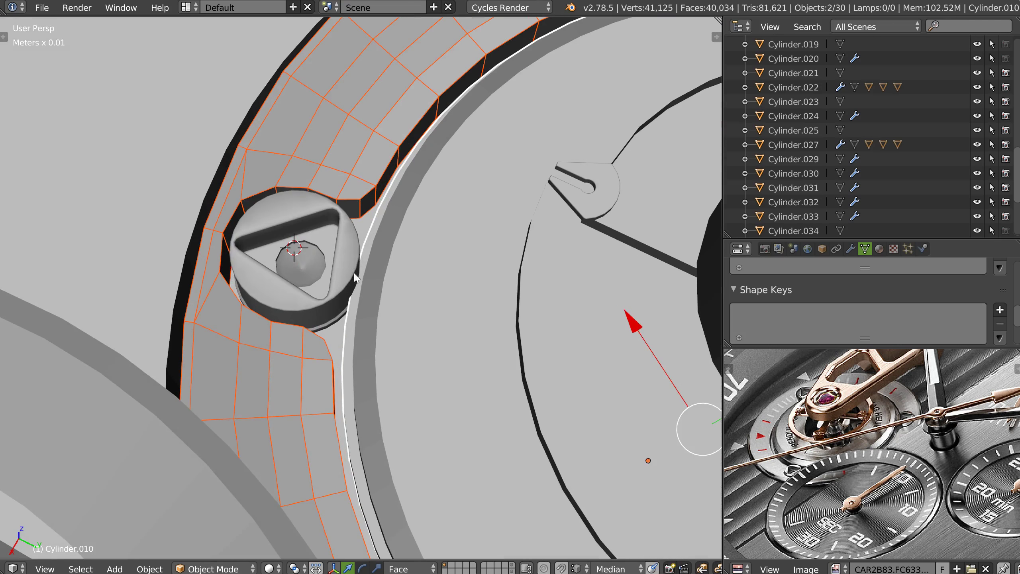
{"action": "right_click", "coordinate": [338, 286]}
{"action": "key", "text": "KP_7"}
{"action": "scroll", "coordinate": [357, 226], "scroll_direction": "up", "scroll_amount": 2}
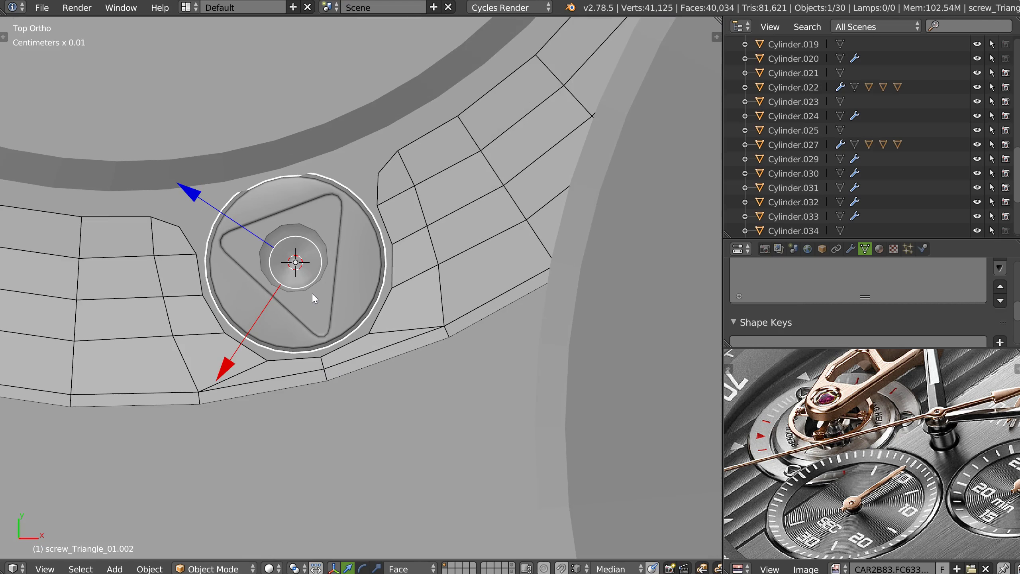
{"action": "right_click", "coordinate": [285, 128]}
Move the screw in the ring's bottom notch about 0.09 mm outward, away from the inner disc.
{"action": "right_click", "coordinate": [341, 233]}
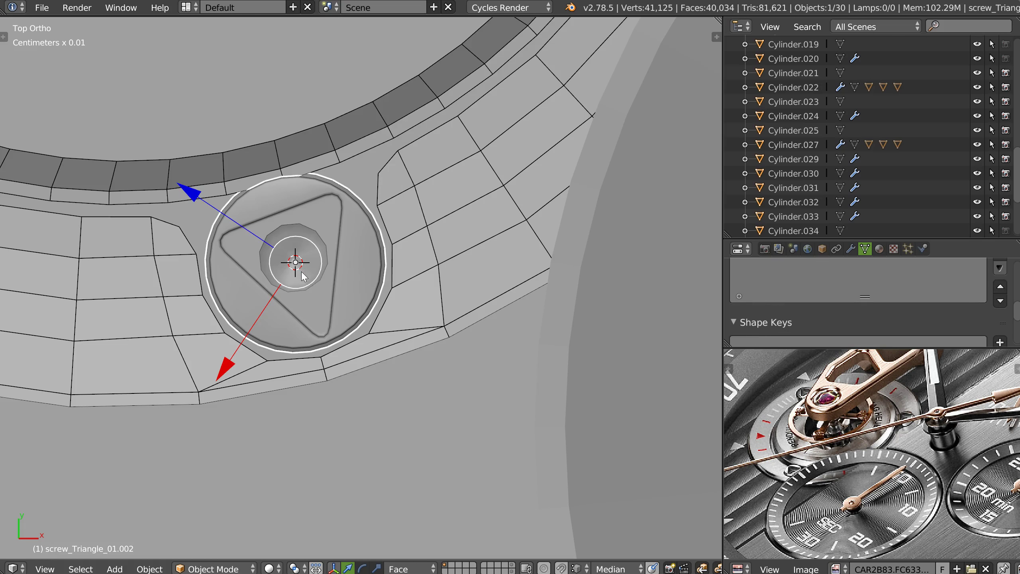
{"action": "right_click_drag", "start_coordinate": [300, 270], "coordinate": [303, 274]}
{"action": "right_click", "coordinate": [303, 273]}
{"action": "right_click", "coordinate": [330, 238]}
{"action": "key", "text": "g"}
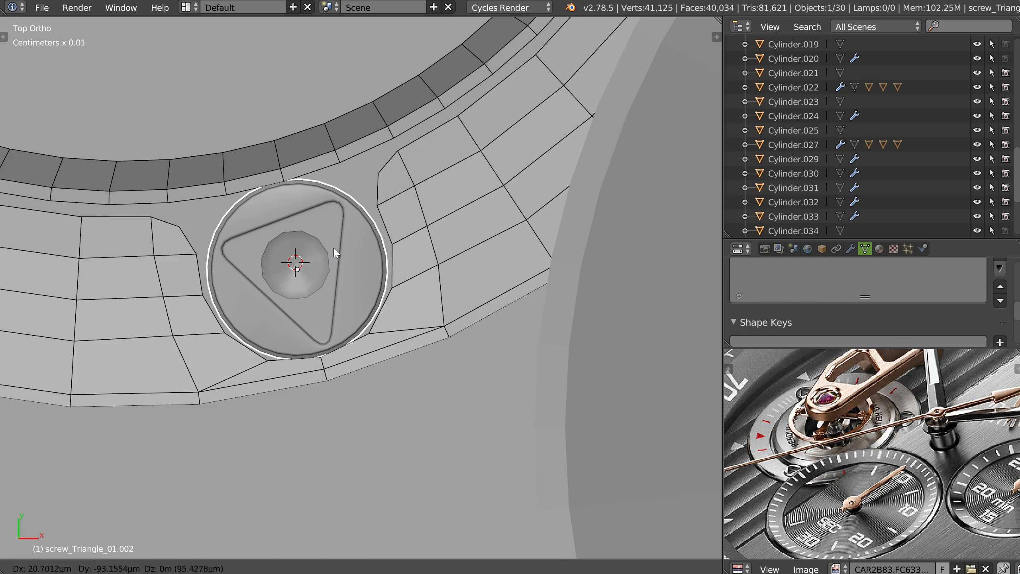
{"action": "left_click", "coordinate": [333, 248]}
Scale the inner disc very slightly in the horizontal plane, locking the Z axis, to leave room for the screw.
{"action": "right_click", "coordinate": [333, 145]}
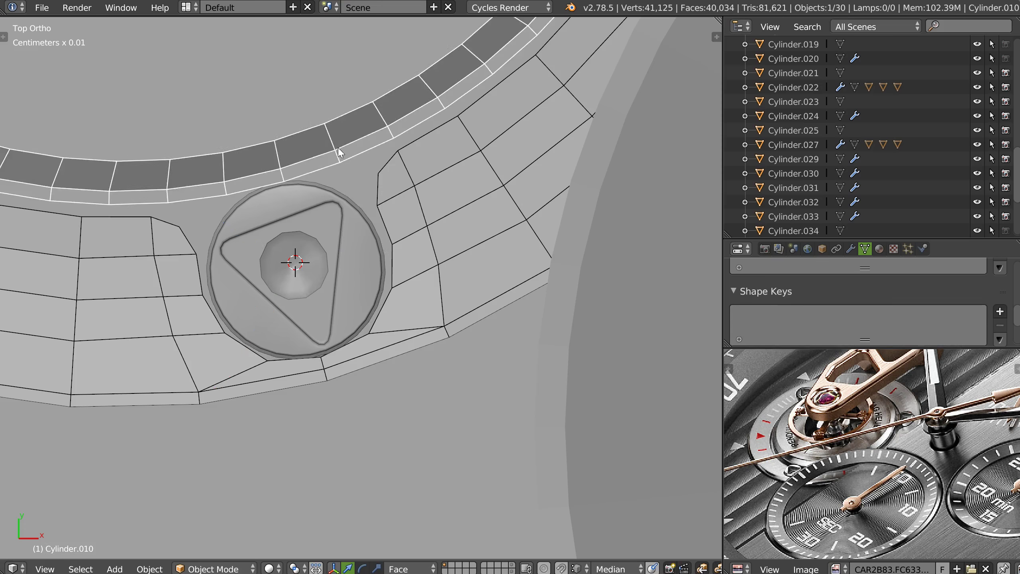
{"action": "middle_click_drag", "start_coordinate": [338, 150], "coordinate": [321, 209], "text": "ctrl"}
{"action": "middle_click_drag", "start_coordinate": [313, 201], "coordinate": [335, 256], "text": "shift"}
{"action": "key", "text": "s"}
{"action": "key", "text": "shift+z"}
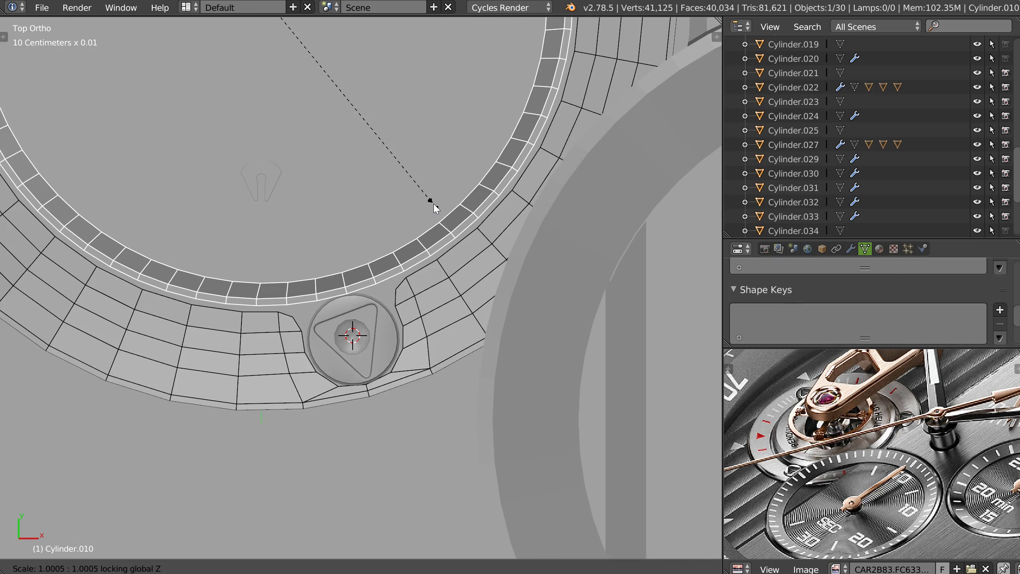
{"action": "left_click", "coordinate": [450, 201]}
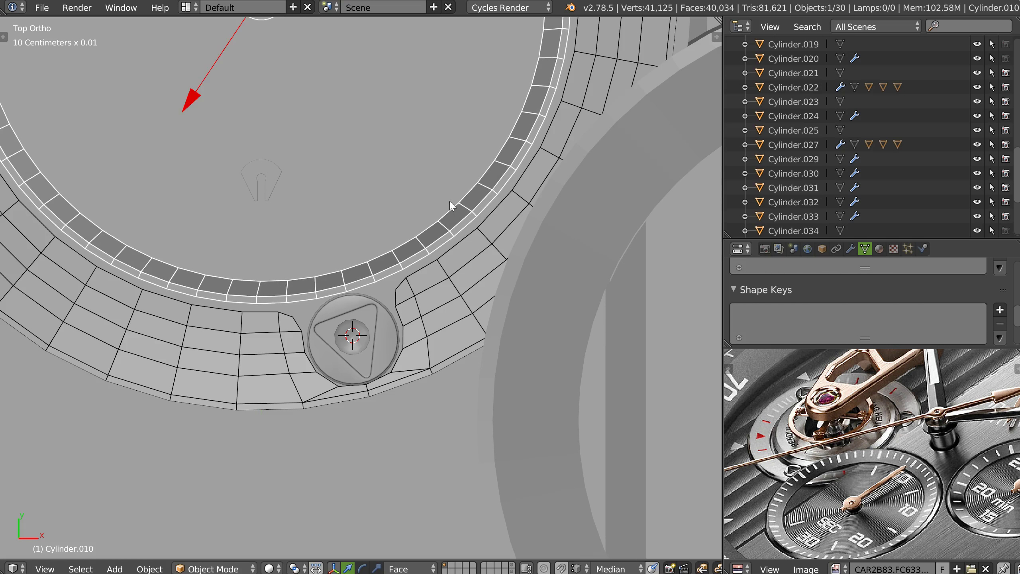
Delete the duplicate screw overlapping the one in the ring's upper-right notch.
{"action": "scroll", "coordinate": [394, 196], "scroll_direction": "down", "scroll_amount": 3}
{"action": "middle_click_drag", "start_coordinate": [419, 99], "coordinate": [386, 225], "text": "shift"}
{"action": "middle_click_drag", "start_coordinate": [391, 153], "coordinate": [364, 260], "text": "shift"}
{"action": "middle_click_drag", "start_coordinate": [397, 215], "coordinate": [450, 149], "text": "ctrl"}
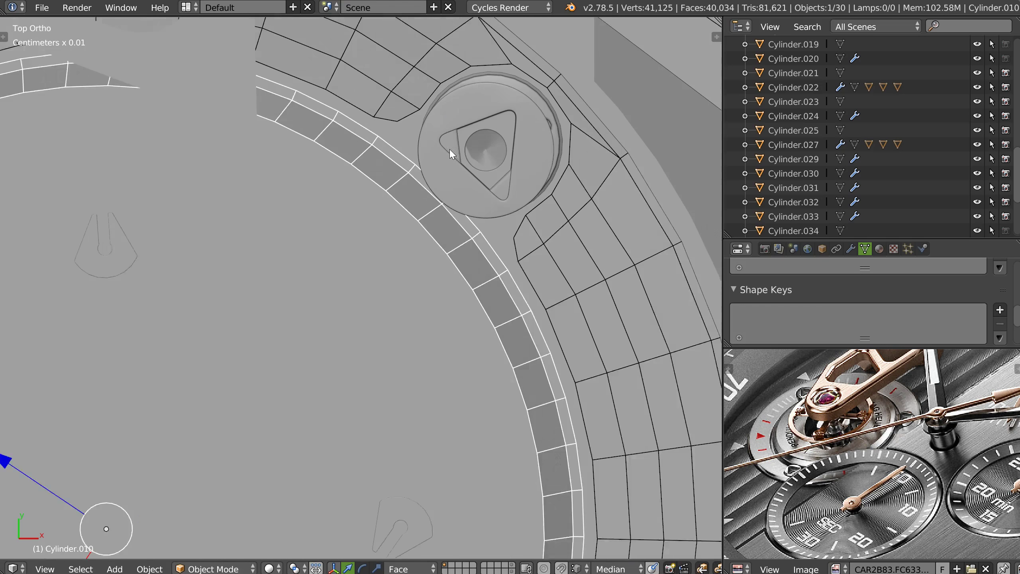
{"action": "right_click", "coordinate": [477, 146]}
{"action": "key", "text": "q"}
{"action": "left_click", "coordinate": [455, 164]}
{"action": "middle_click_drag", "start_coordinate": [468, 229], "coordinate": [456, 259], "text": "ctrl"}
{"action": "middle_click_drag", "start_coordinate": [499, 191], "coordinate": [386, 310], "text": "shift"}
{"action": "middle_click_drag", "start_coordinate": [406, 257], "coordinate": [488, 140], "text": "ctrl"}
{"action": "middle_click_drag", "start_coordinate": [473, 169], "coordinate": [444, 204], "text": "shift"}
{"action": "right_click", "coordinate": [432, 196]}
{"action": "right_click", "coordinate": [467, 173]}
{"action": "right_click", "coordinate": [398, 216]}
{"action": "key", "text": "x"}
{"action": "left_click", "coordinate": [380, 219]}
Move the remaining screw in the upper-right notch about 0.04 mm outward in the top view.
{"action": "right_click", "coordinate": [413, 239]}
{"action": "key", "text": "KP_7"}
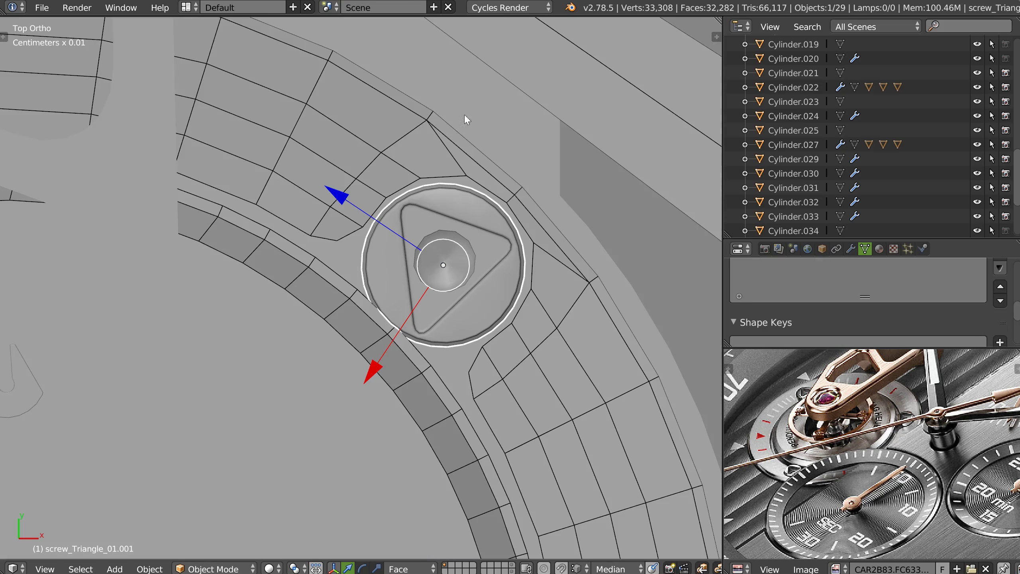
{"action": "key", "text": "g"}
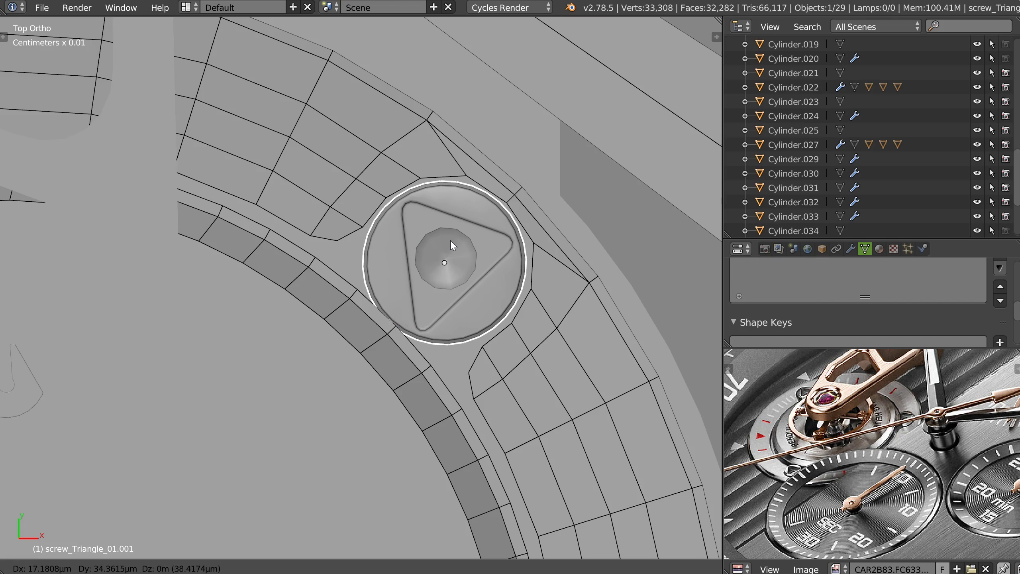
{"action": "left_click", "coordinate": [452, 244]}
{"action": "right_click", "coordinate": [360, 314]}
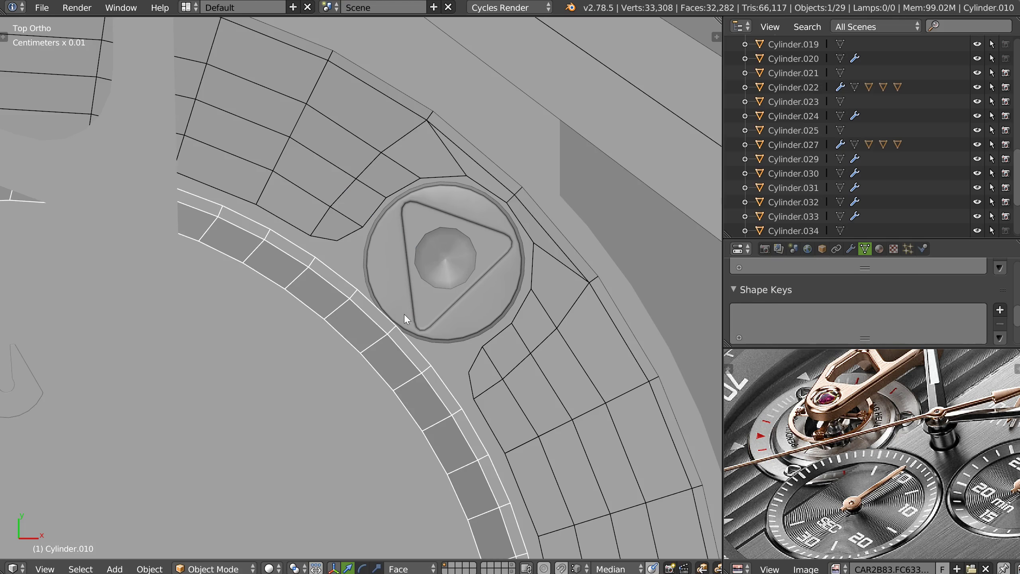
{"action": "key", "text": "ctrl+2"}
{"action": "key", "text": "ctrl+z"}
Move the screw in the ring's left notch about 0.04 mm outward, away from the inner disc.
{"action": "scroll", "coordinate": [533, 216], "scroll_direction": "down", "scroll_amount": 2}
{"action": "middle_click_drag", "start_coordinate": [360, 275], "coordinate": [630, 244], "text": "shift"}
{"action": "middle_click_drag", "start_coordinate": [297, 195], "coordinate": [615, 144], "text": "shift"}
{"action": "middle_click_drag", "start_coordinate": [291, 365], "coordinate": [379, 223], "text": "shift"}
{"action": "scroll", "coordinate": [379, 223], "scroll_direction": "up", "scroll_amount": 3}
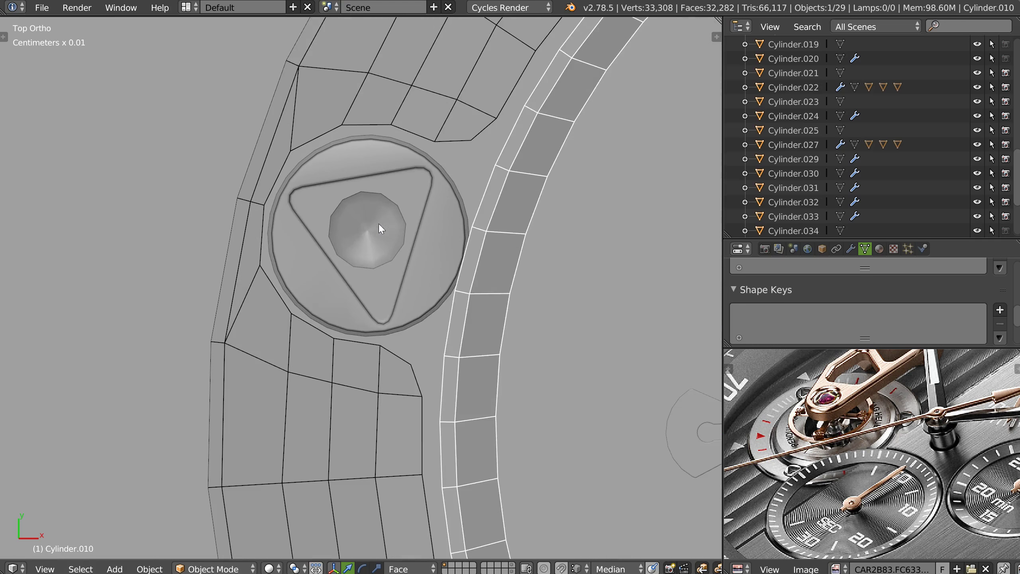
{"action": "right_click", "coordinate": [379, 225]}
{"action": "key", "text": "g"}
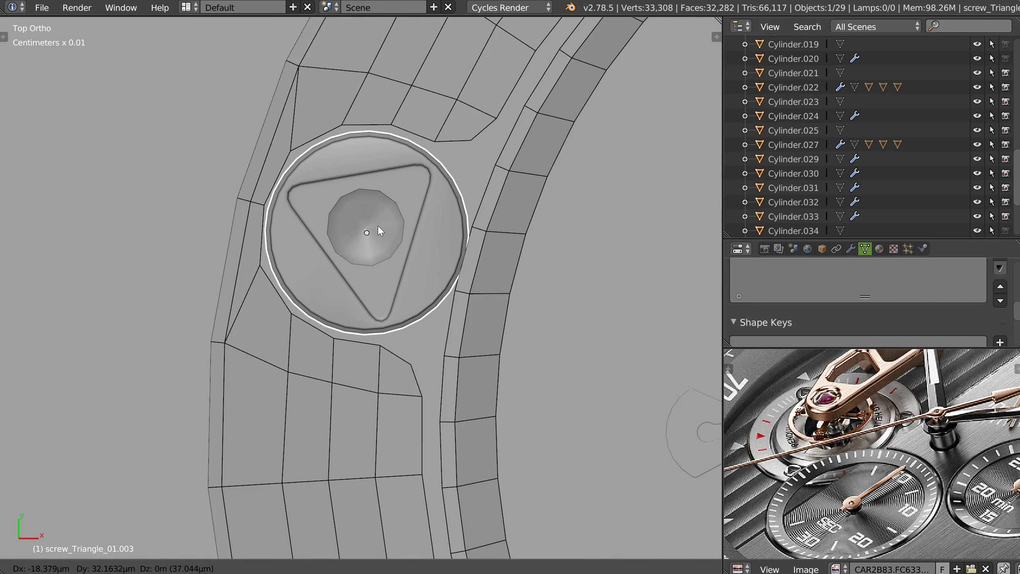
{"action": "left_click", "coordinate": [378, 226]}
{"action": "scroll", "coordinate": [379, 226], "scroll_direction": "down", "scroll_amount": 2}
{"action": "scroll", "coordinate": [399, 323], "scroll_direction": "up", "scroll_amount": 1}
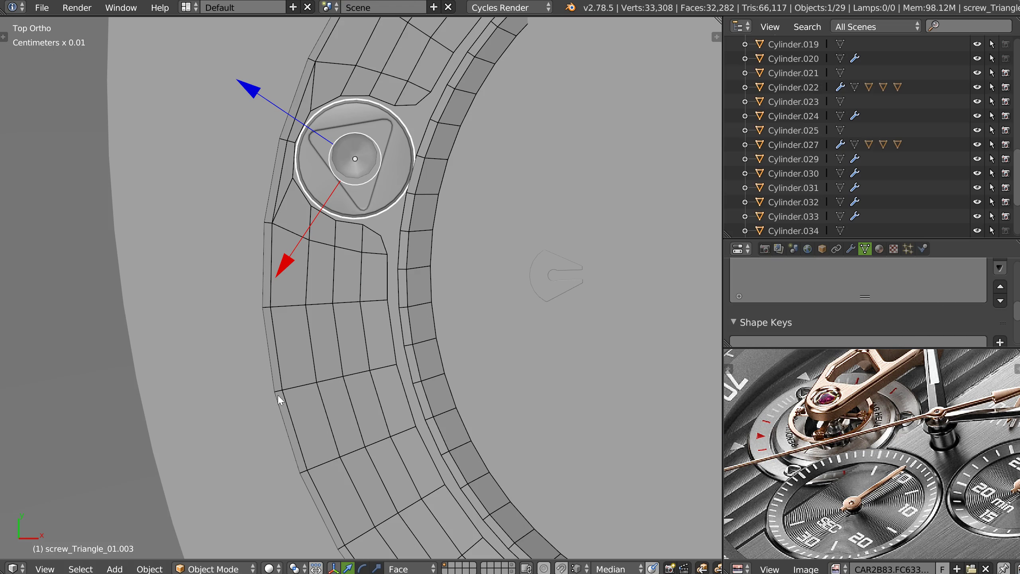
Select the notched ring and examine the stepped subdial bezel and its screws in the reference photos.
{"action": "right_click", "coordinate": [342, 359]}
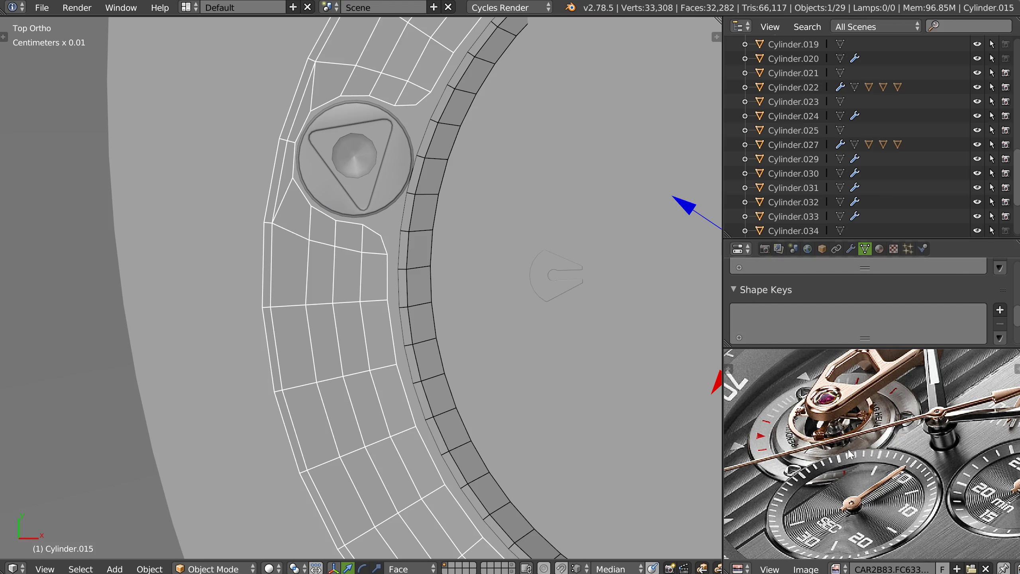
{"action": "scroll", "coordinate": [850, 454], "scroll_direction": "up", "scroll_amount": 4}
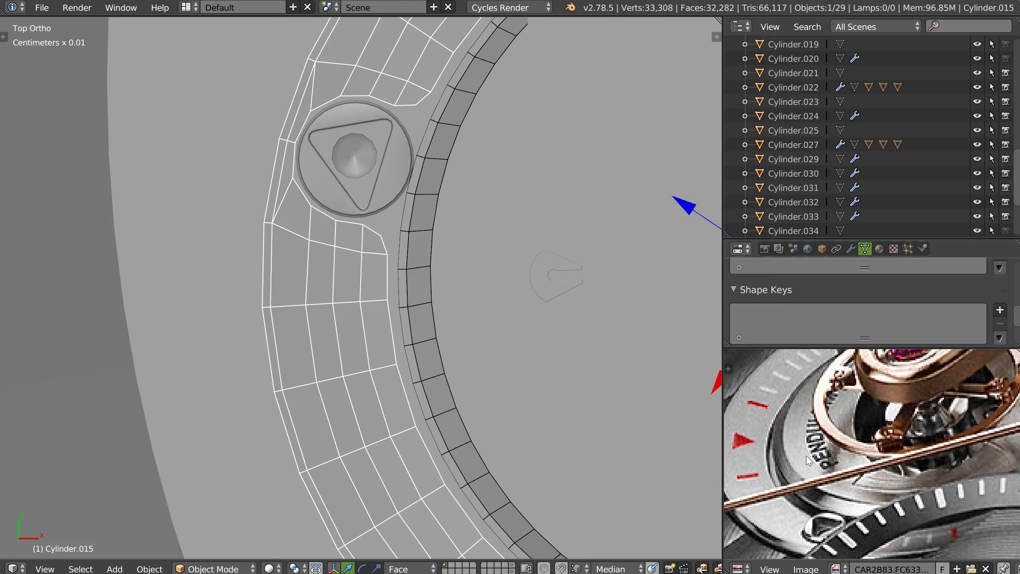
{"action": "middle_click_drag", "start_coordinate": [805, 439], "coordinate": [833, 444]}
{"action": "middle_click_drag", "start_coordinate": [810, 407], "coordinate": [809, 418]}
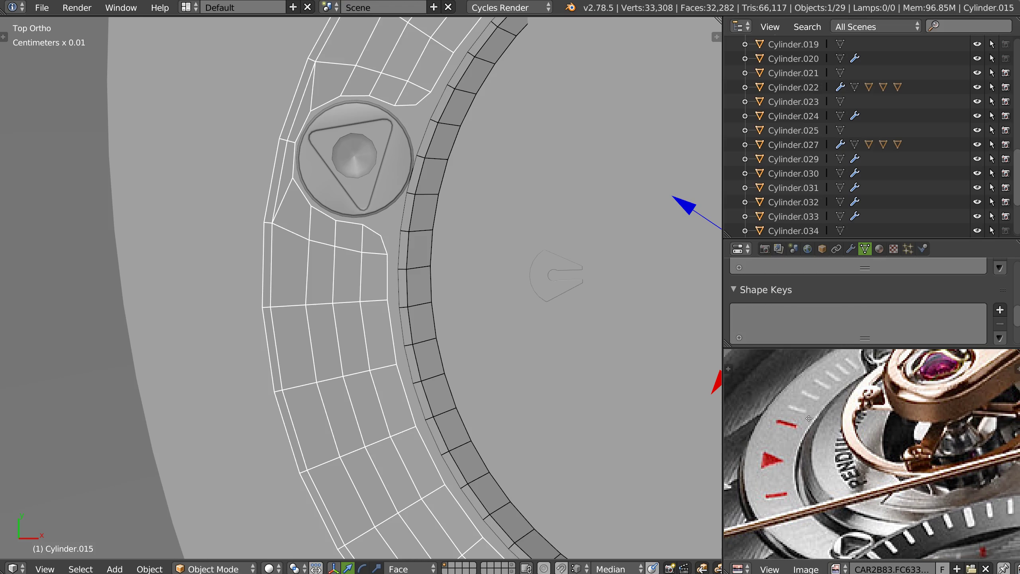
{"action": "middle_click_drag", "start_coordinate": [848, 498], "coordinate": [839, 469]}
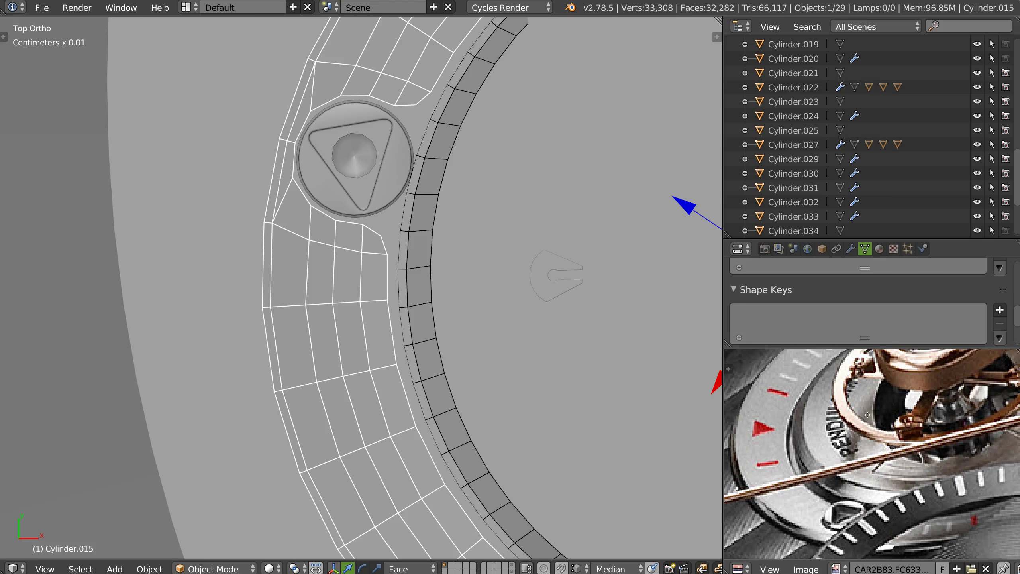
{"action": "middle_click_drag", "start_coordinate": [868, 415], "coordinate": [860, 426]}
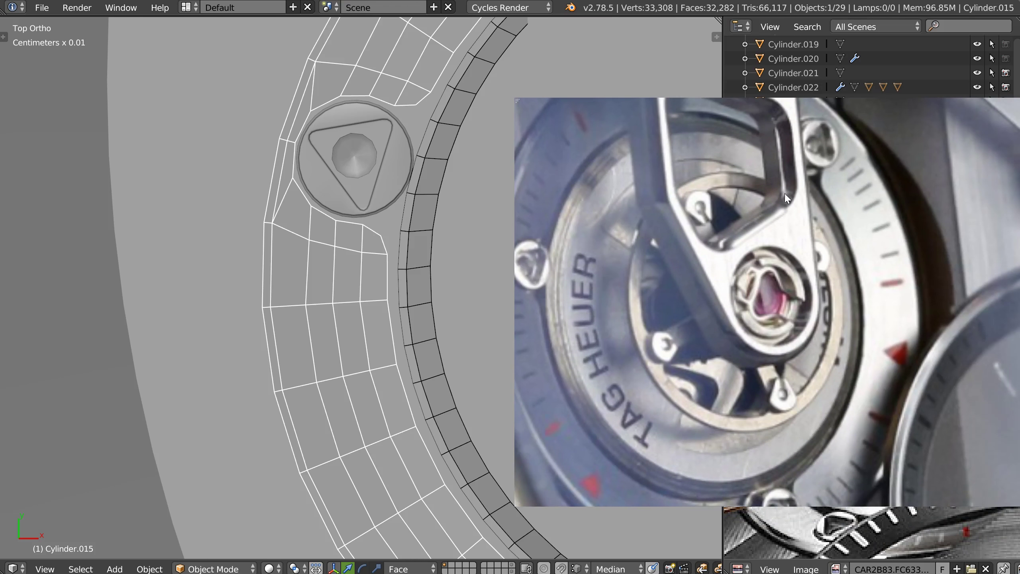
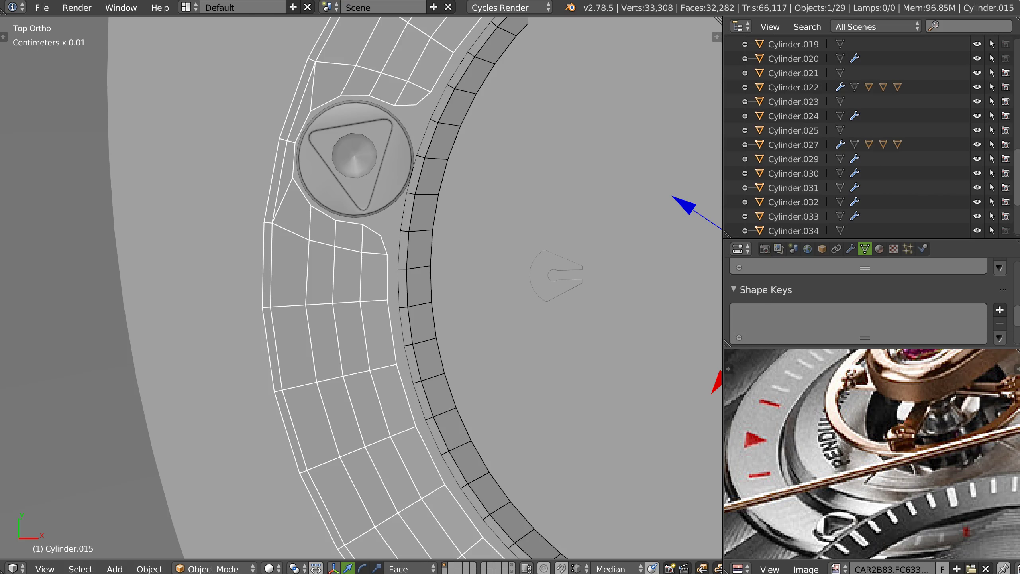
Move the notched ring's selected inner edge loop along the Y axis.
{"action": "right_click", "coordinate": [486, 255]}
{"action": "middle_click_drag", "start_coordinate": [485, 255], "coordinate": [567, 171]}
{"action": "right_click", "coordinate": [350, 287]}
{"action": "key", "text": "Tab"}
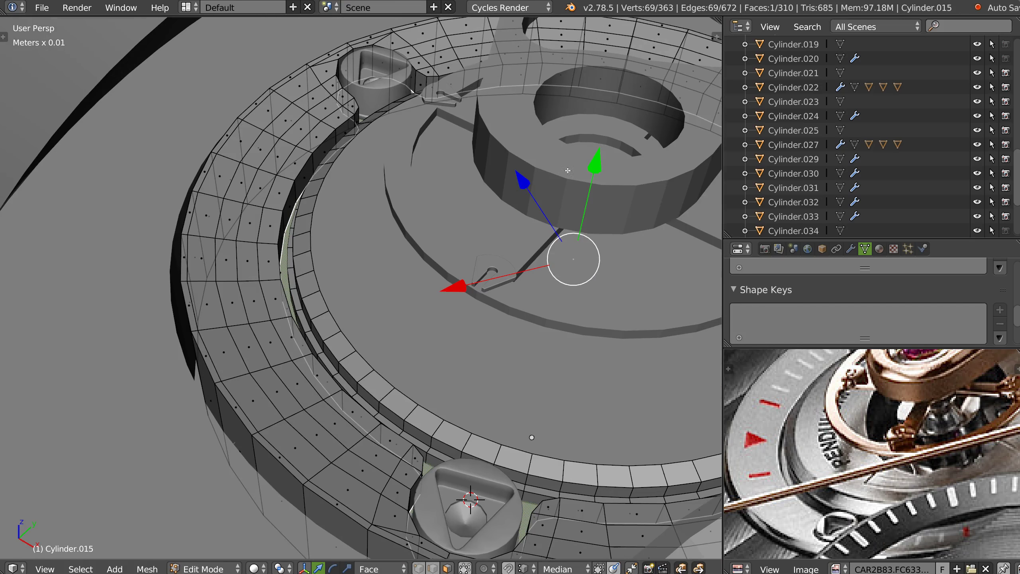
{"action": "key", "text": "g"}
{"action": "key", "text": "y"}
{"action": "left_click", "coordinate": [366, 319]}
{"action": "key", "text": "Tab"}
Lower the inner disc's selected outer rim loop along its vertical axis to deepen the rim wall.
{"action": "right_click", "coordinate": [317, 364]}
{"action": "key", "text": "Tab"}
{"action": "left_click_drag", "start_coordinate": [597, 174], "coordinate": [591, 210]}
{"action": "middle_click_drag", "start_coordinate": [392, 119], "coordinate": [437, 222], "text": "shift"}
{"action": "key", "text": "Tab"}
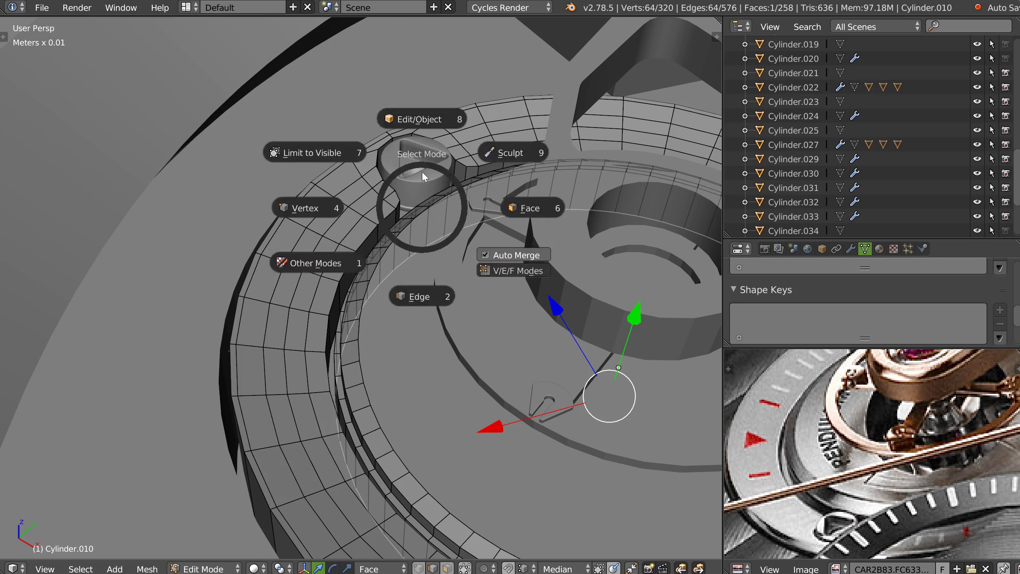
{"action": "left_click", "coordinate": [423, 175]}
Lower the bottom face loop of the left notch's screw by about 0.35 mm to lengthen its base.
{"action": "right_click", "coordinate": [419, 175]}
{"action": "key", "text": "Tab"}
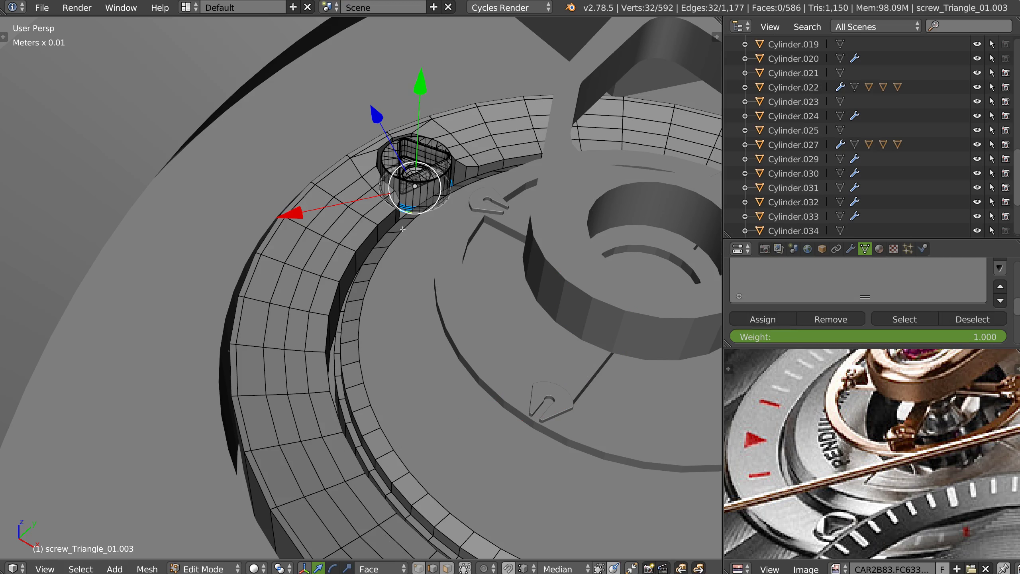
{"action": "key", "text": "KP_Decimal"}
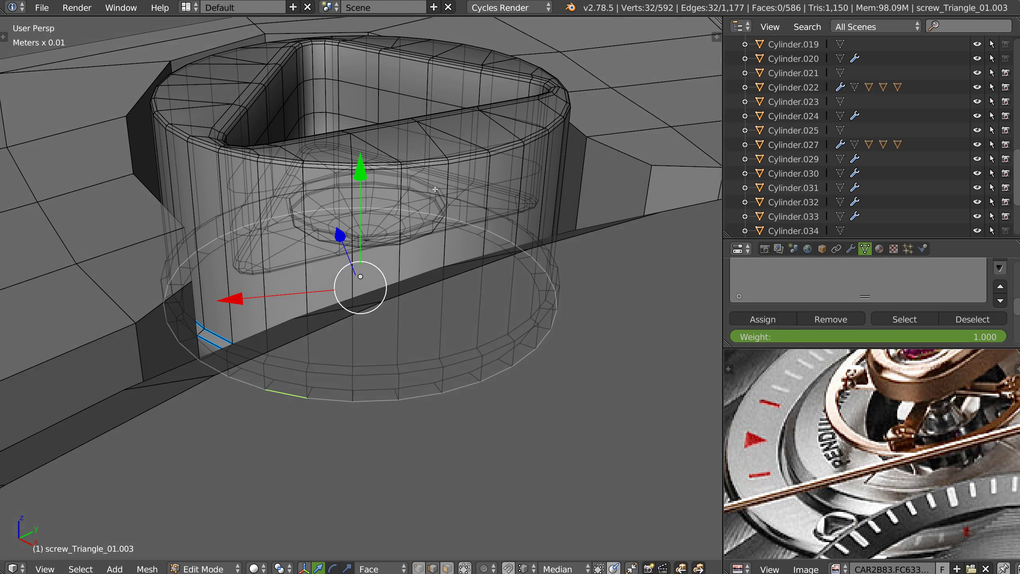
{"action": "key", "text": "Tab"}
{"action": "left_click", "coordinate": [412, 396]}
{"action": "right_click", "coordinate": [441, 380], "text": "alt"}
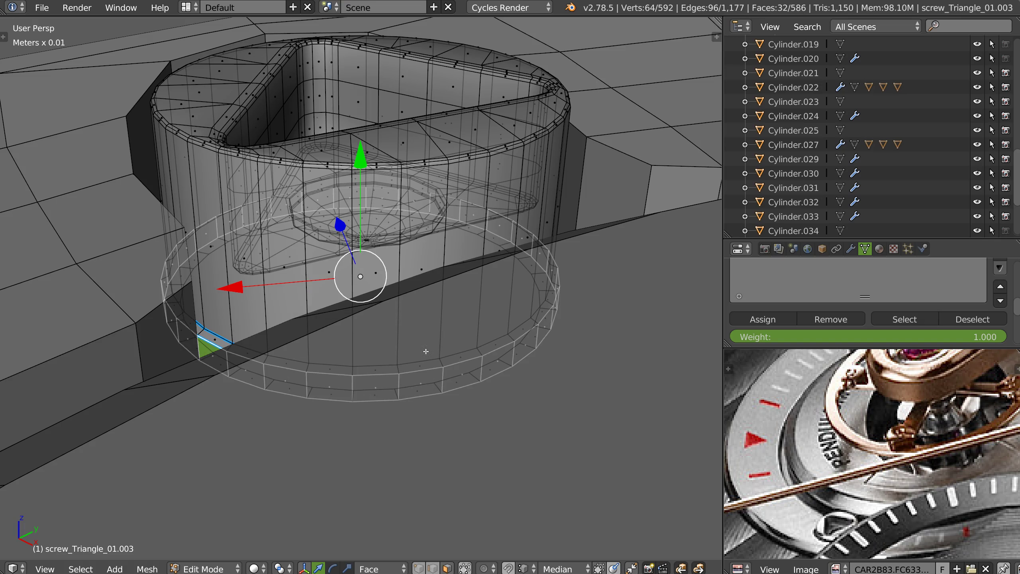
{"action": "right_click", "coordinate": [474, 353], "text": "alt"}
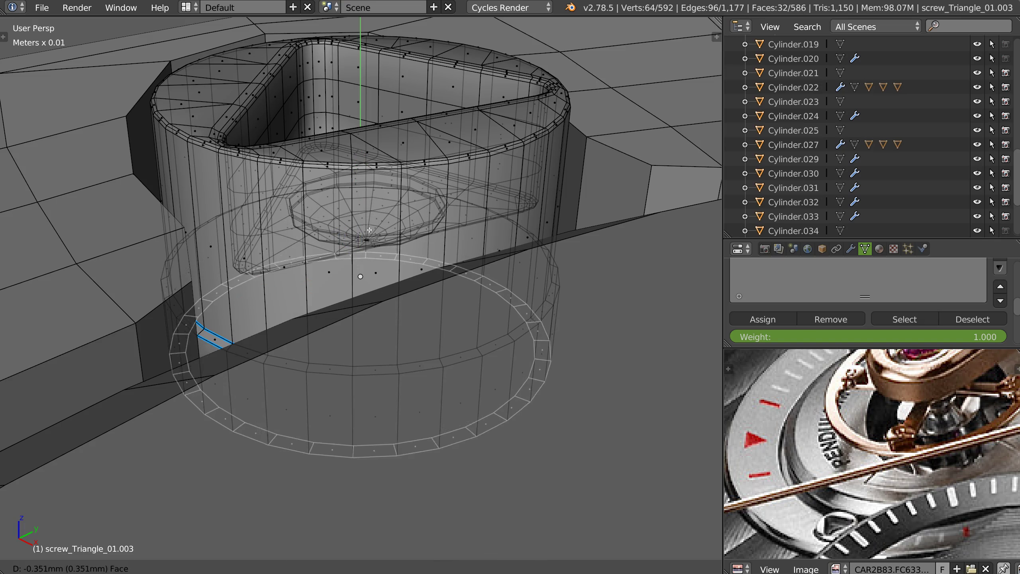
{"action": "middle_click_drag", "start_coordinate": [361, 178], "coordinate": [471, 323]}
{"action": "middle_click_drag", "start_coordinate": [537, 392], "coordinate": [438, 355], "text": "shift"}
{"action": "key", "text": "Tab"}
{"action": "left_click", "coordinate": [424, 254]}
Select the notched ring and slightly adjust the position of its selected inner edge loop.
{"action": "scroll", "coordinate": [464, 265], "scroll_direction": "down", "scroll_amount": 5}
{"action": "middle_click_drag", "start_coordinate": [402, 392], "coordinate": [427, 250], "text": "shift"}
{"action": "right_click", "coordinate": [427, 250]}
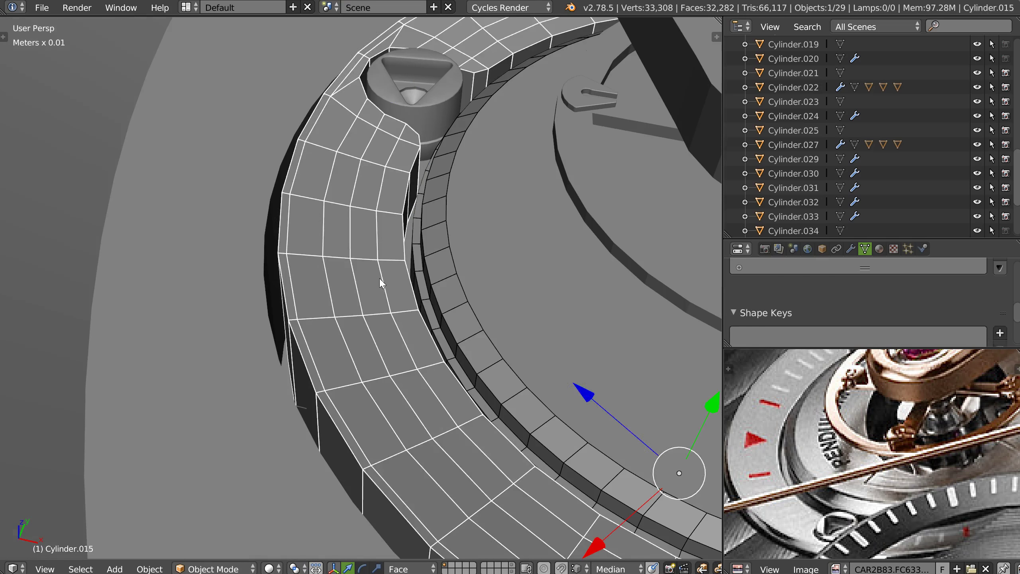
{"action": "key", "text": "Tab"}
{"action": "scroll", "coordinate": [590, 262], "scroll_direction": "down", "scroll_amount": 3}
{"action": "mouse_move", "coordinate": [680, 193]}
{"action": "left_mouse_down"}
{"action": "mouse_move", "coordinate": [702, 185]}
{"action": "mouse_move", "coordinate": [697, 200]}
{"action": "left_mouse_up"}
{"action": "middle_click_drag", "start_coordinate": [458, 225], "coordinate": [390, 309]}
{"action": "scroll", "coordinate": [444, 278], "scroll_direction": "down", "scroll_amount": 3}
{"action": "key", "text": "Tab"}
{"action": "left_click", "coordinate": [394, 234]}
Examine the notched ring, seated screws and inner disc from several angles against the reference photo.
{"action": "middle_click_drag", "start_coordinate": [395, 237], "coordinate": [447, 270]}
{"action": "middle_click_drag", "start_coordinate": [446, 313], "coordinate": [385, 276], "text": "shift"}
{"action": "scroll", "coordinate": [386, 278], "scroll_direction": "up", "scroll_amount": 2}
{"action": "middle_click_drag", "start_coordinate": [550, 293], "coordinate": [385, 259], "text": "shift"}
{"action": "right_click", "coordinate": [526, 289]}
{"action": "right_click", "coordinate": [541, 286]}
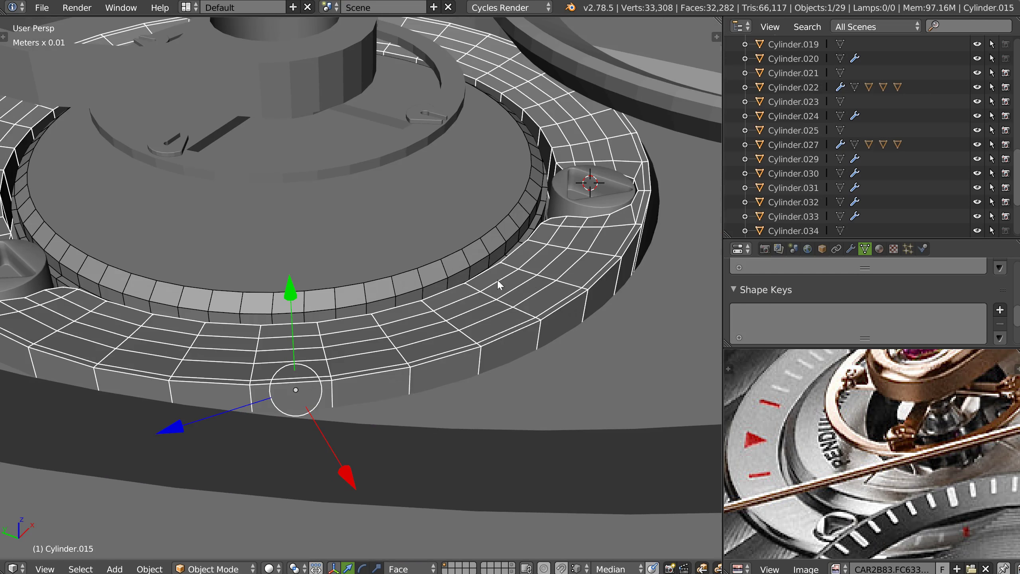
{"action": "middle_click_drag", "start_coordinate": [558, 201], "coordinate": [549, 223], "text": "shift"}
{"action": "middle_click_drag", "start_coordinate": [557, 182], "coordinate": [533, 213]}
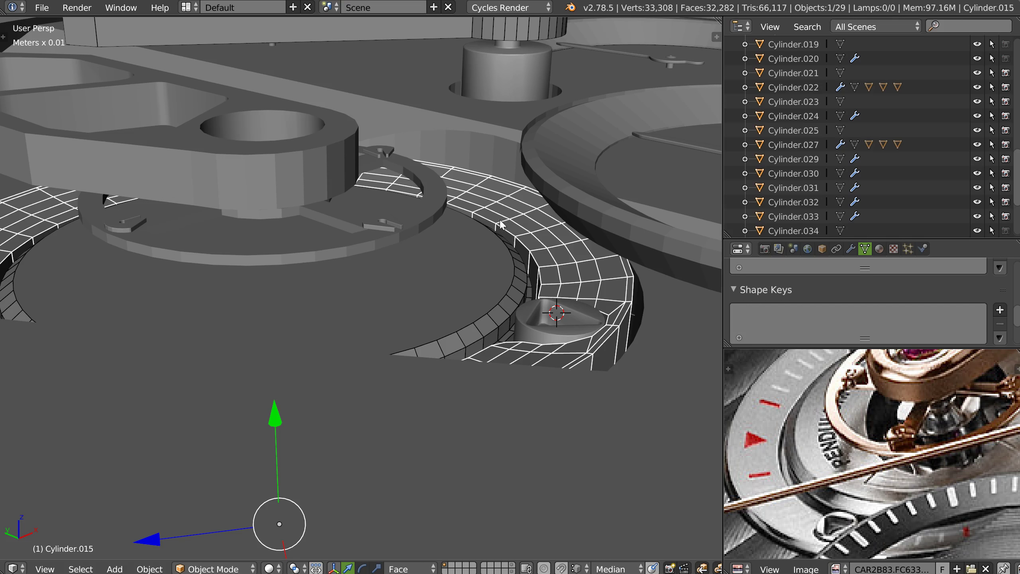
{"action": "middle_click_drag", "start_coordinate": [536, 241], "coordinate": [532, 235]}
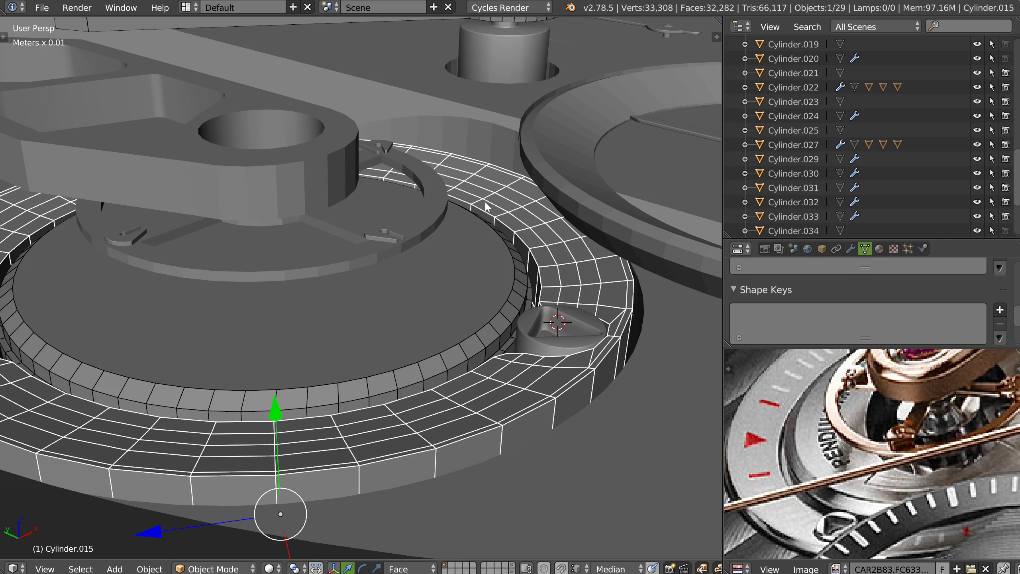
{"action": "middle_click_drag", "start_coordinate": [494, 227], "coordinate": [562, 234]}
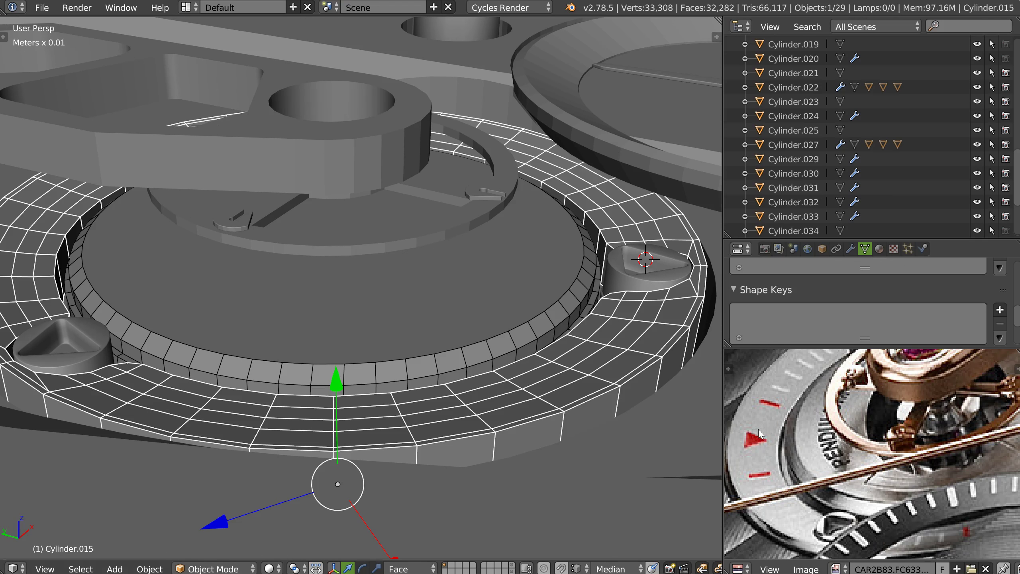
{"action": "middle_click_drag", "start_coordinate": [434, 255], "coordinate": [499, 234]}
{"action": "scroll", "coordinate": [500, 237], "scroll_direction": "down", "scroll_amount": 3}
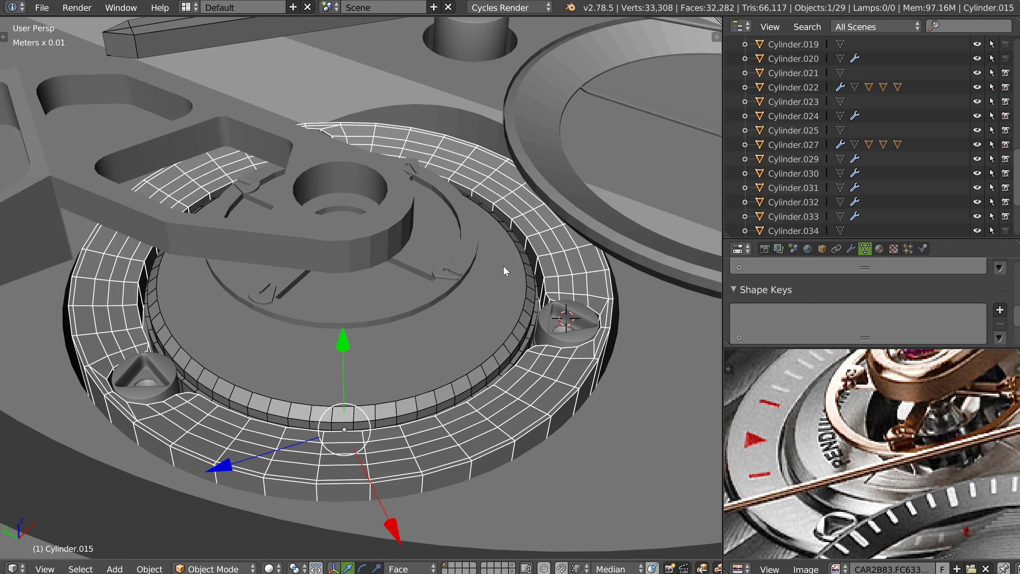
Duplicate the notched ring in place while it is isolated, and move the copy out of local view.
{"action": "key", "text": "KP_Divide"}
{"action": "key", "text": "shift+d"}
{"action": "right_click", "coordinate": [448, 286]}
{"action": "key", "text": "m"}
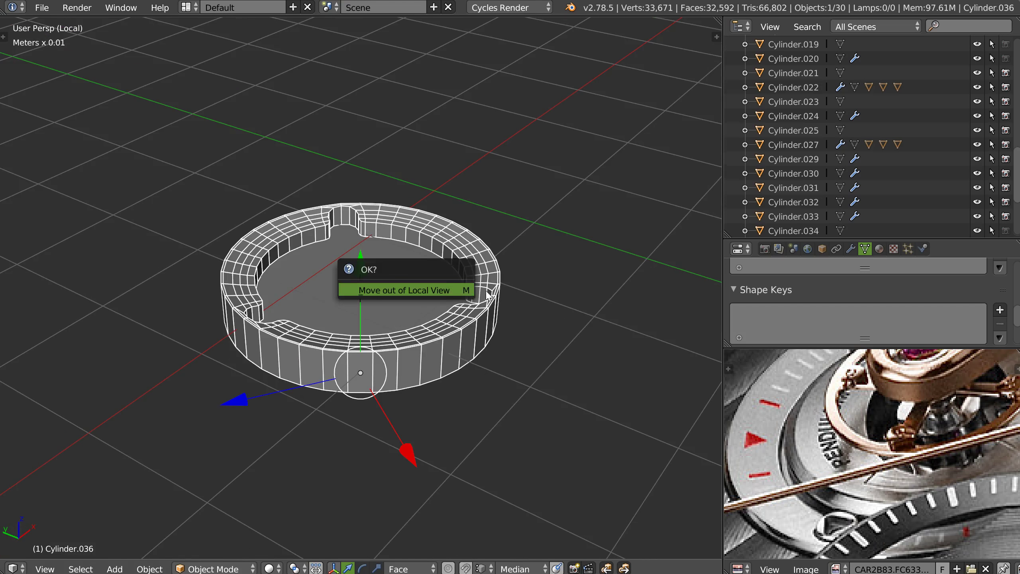
{"action": "key", "text": "KP_Divide"}
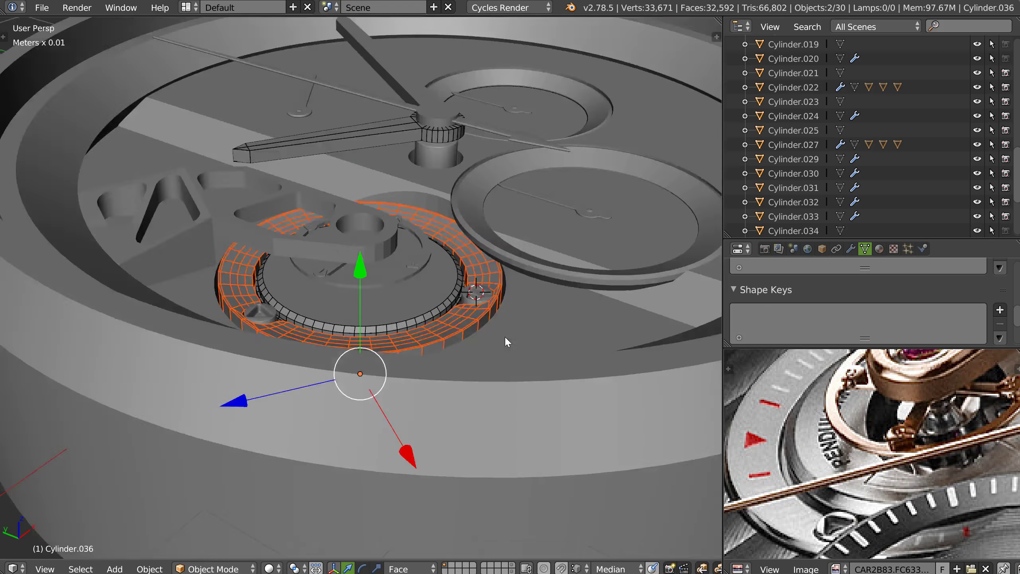
Move the original notched ring to another layer, and isolate the duplicate ring.
{"action": "right_click", "coordinate": [519, 382]}
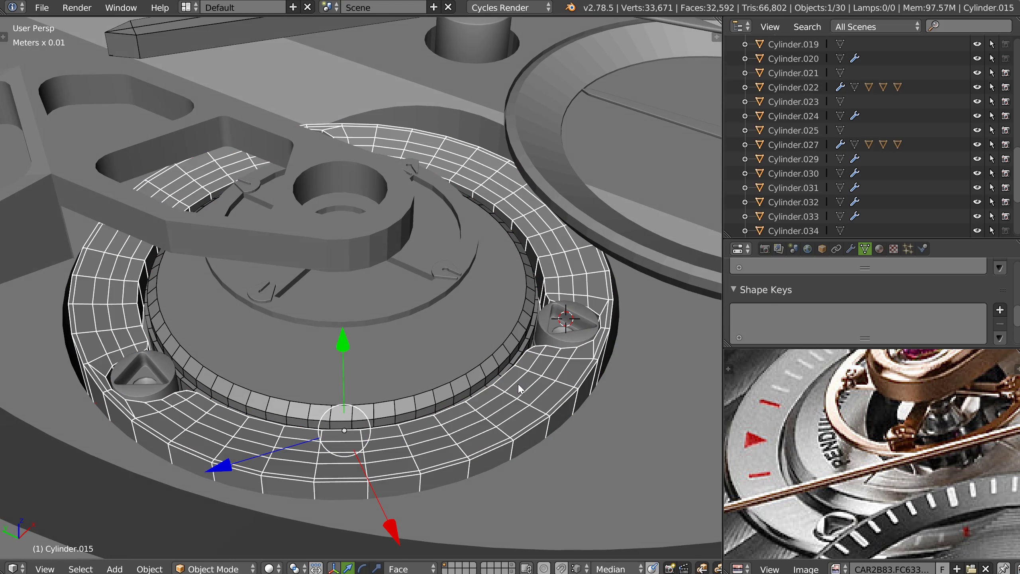
{"action": "key", "text": "m"}
{"action": "left_click", "coordinate": [727, 408]}
{"action": "right_click", "coordinate": [497, 401]}
{"action": "key", "text": "KP_Divide"}
{"action": "scroll", "coordinate": [454, 277], "scroll_direction": "up", "scroll_amount": 3}
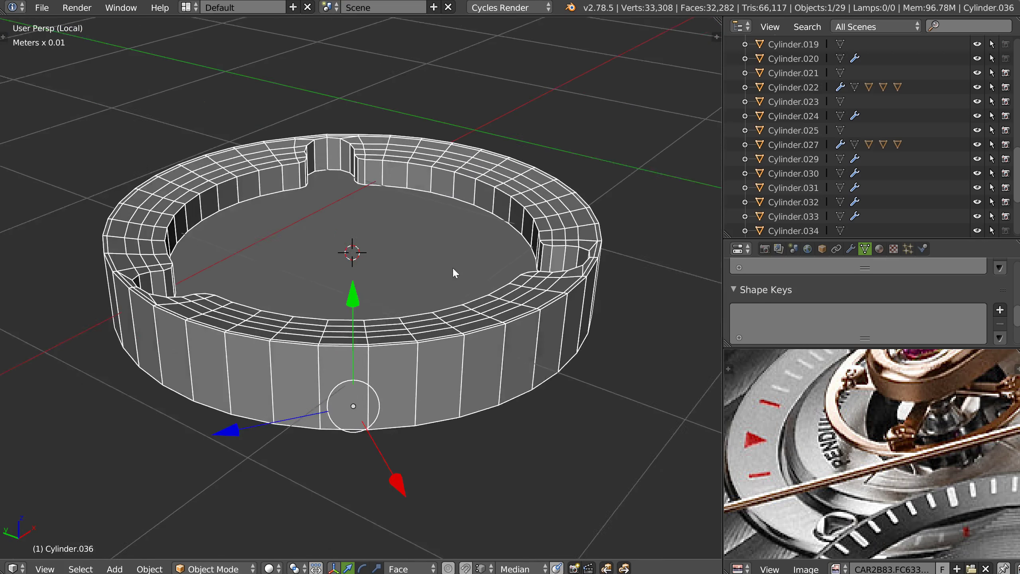
{"action": "scroll", "coordinate": [460, 305], "scroll_direction": "up", "scroll_amount": 3}
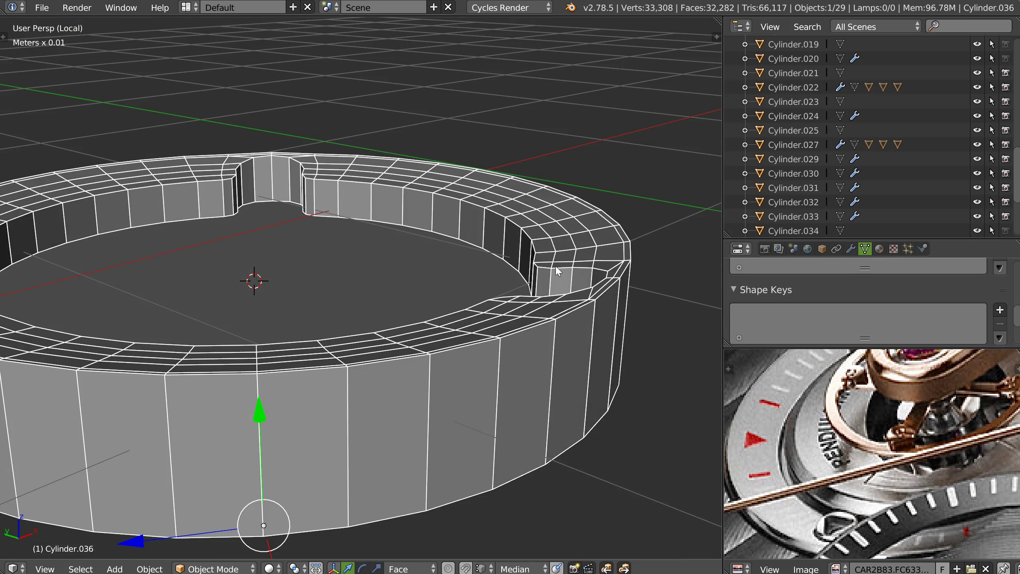
Flatten the duplicate ring's upper surface by aligning all its top faces to their highest Z position in side view.
{"action": "key", "text": "Tab"}
{"action": "left_click", "coordinate": [587, 273]}
{"action": "key", "text": "ctrl+KP_1"}
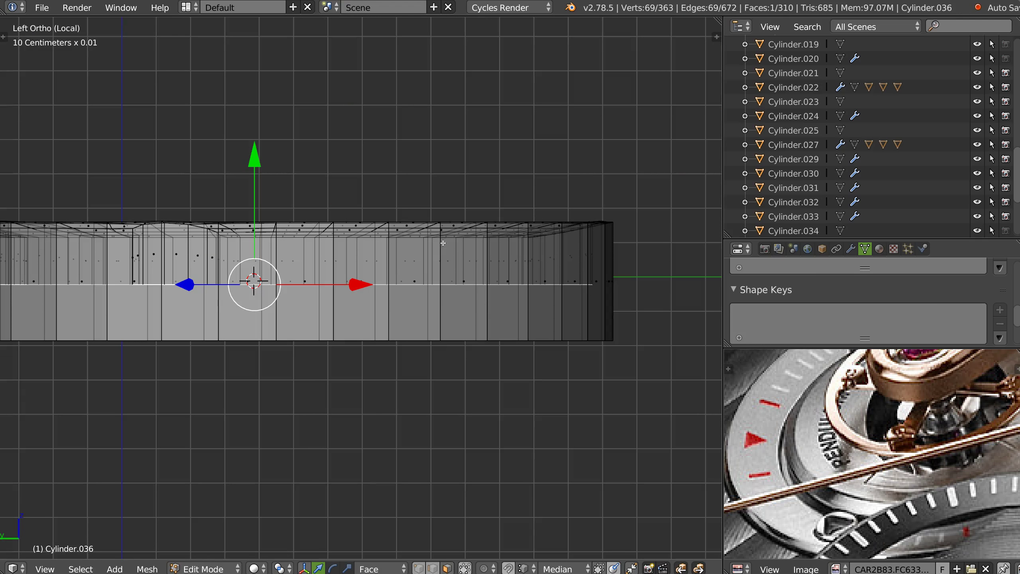
{"action": "middle_click_drag", "start_coordinate": [444, 243], "coordinate": [249, 294], "text": "ctrl"}
{"action": "middle_click_drag", "start_coordinate": [249, 294], "coordinate": [431, 287], "text": "shift"}
{"action": "key", "text": "Tab"}
{"action": "left_click", "coordinate": [416, 283]}
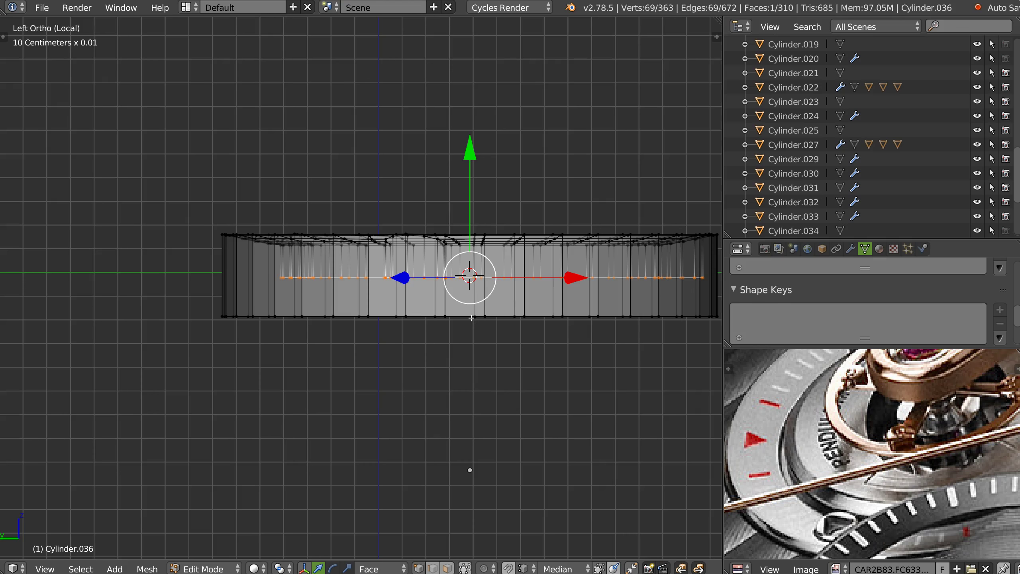
{"action": "key", "text": "a"}
{"action": "middle_click_drag", "start_coordinate": [694, 145], "coordinate": [642, 169], "text": "shift"}
{"action": "key", "text": "b"}
{"action": "left_click_drag", "start_coordinate": [696, 220], "coordinate": [55, 272]}
{"action": "key", "text": "alt+x"}
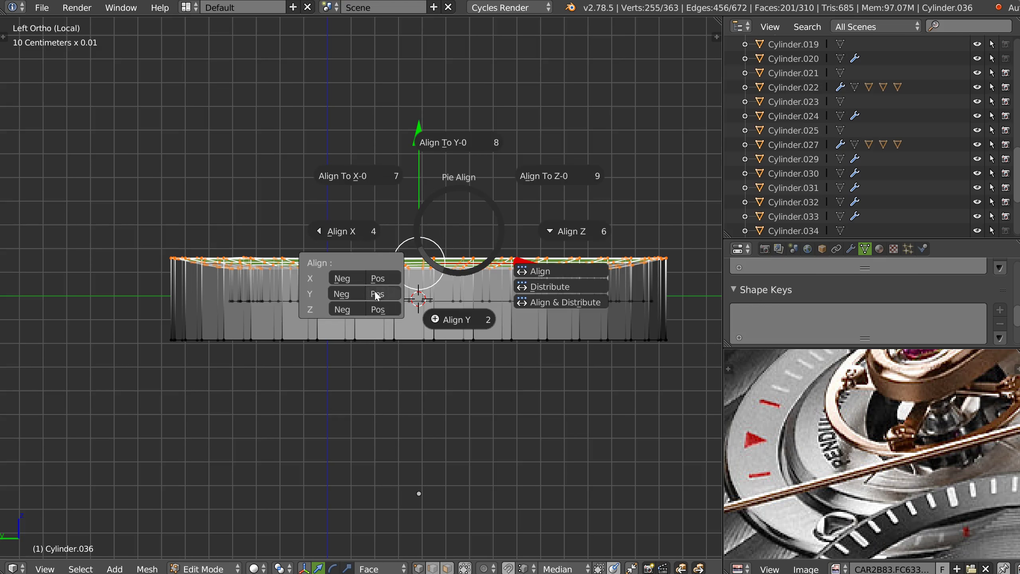
{"action": "left_click", "coordinate": [380, 313]}
Examine the duplicate ring's aligned top faces in perspective, in both object and edit mode.
{"action": "middle_click_drag", "start_coordinate": [379, 315], "coordinate": [425, 253]}
{"action": "key", "text": "ctrl+Tab"}
{"action": "left_click", "coordinate": [420, 225]}
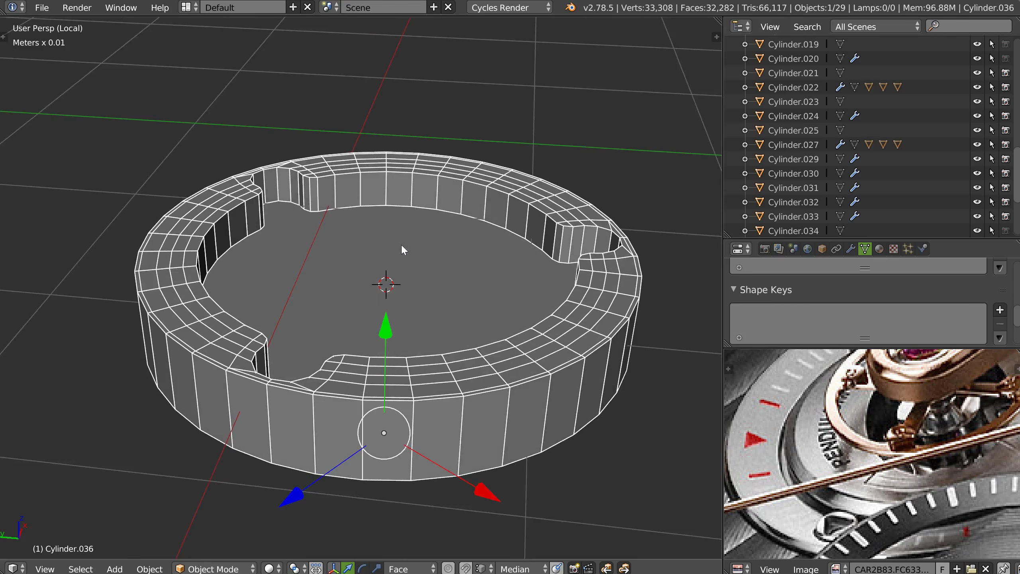
{"action": "scroll", "coordinate": [402, 237], "scroll_direction": "up", "scroll_amount": 3}
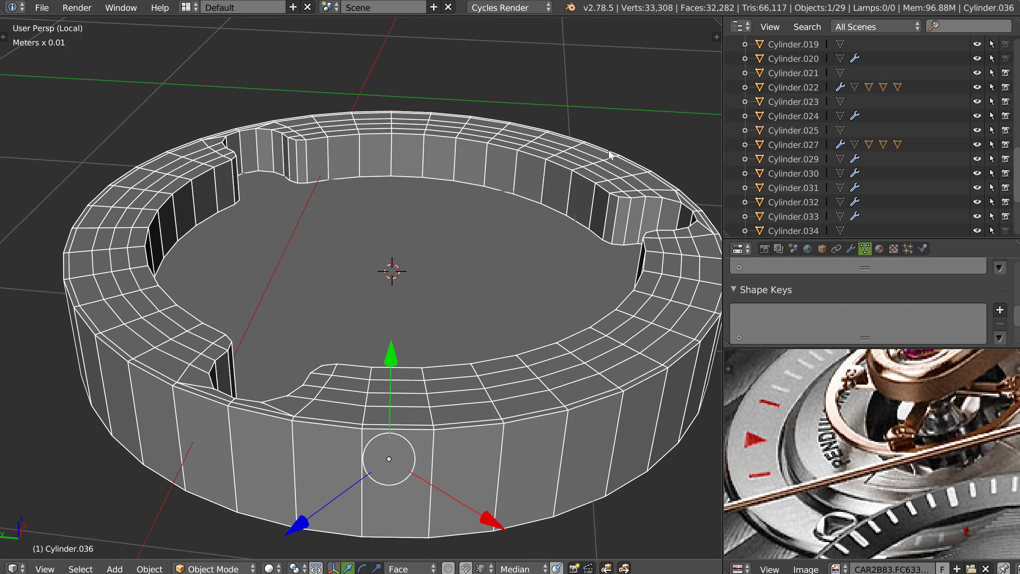
{"action": "middle_click_drag", "start_coordinate": [532, 216], "coordinate": [514, 214], "text": "shift"}
{"action": "key", "text": "Tab"}
{"action": "left_click", "coordinate": [457, 234]}
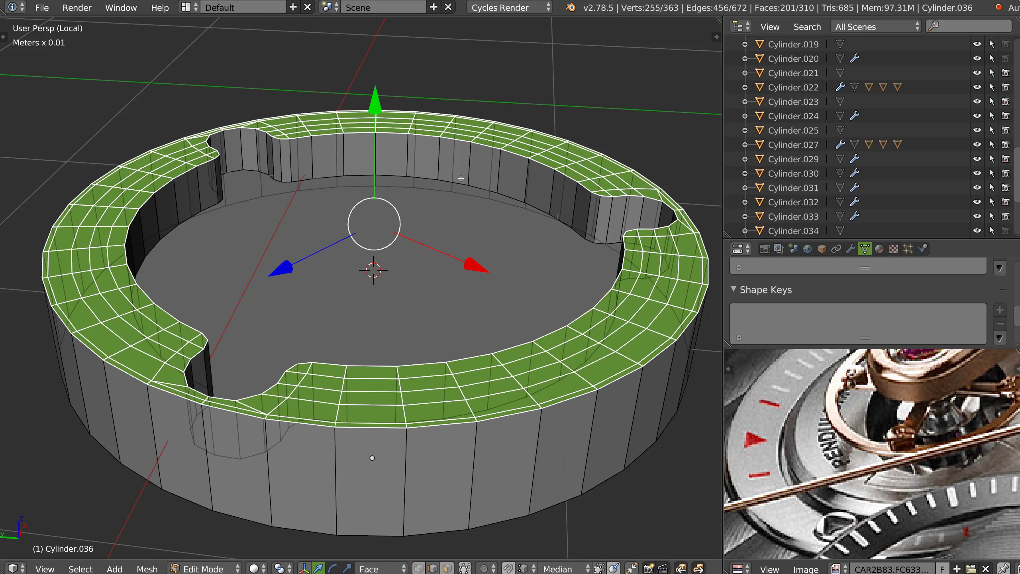
{"action": "key", "text": "1"}
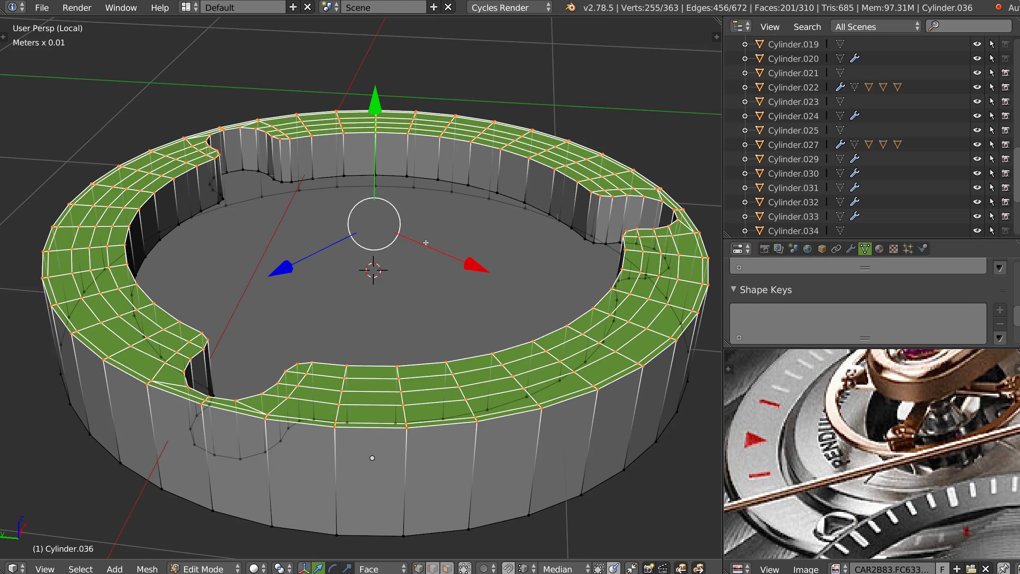
{"action": "scroll", "coordinate": [424, 242], "scroll_direction": "down", "scroll_amount": 3}
{"action": "key", "text": "Tab"}
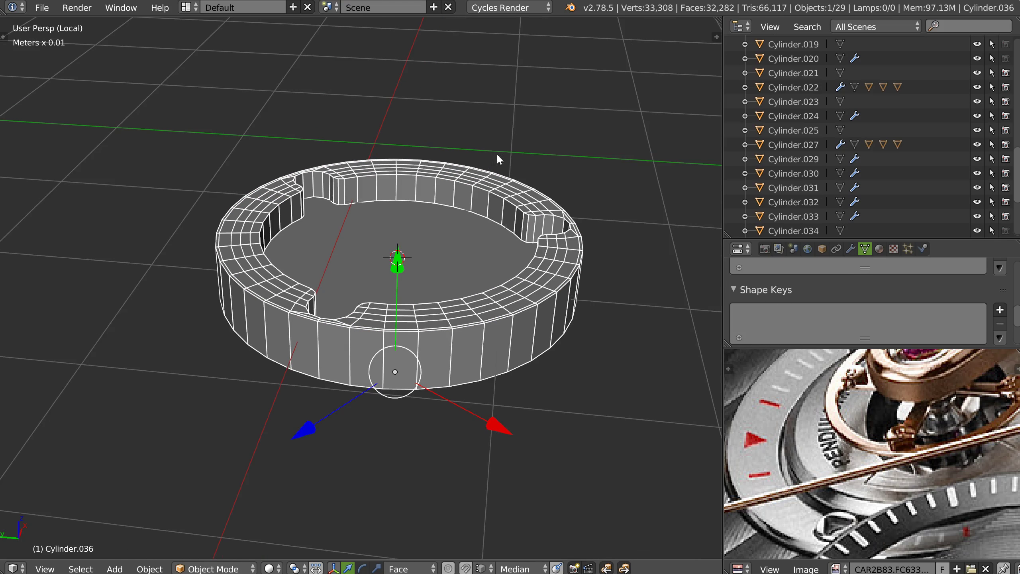
Add a cylinder with 34 vertices at the centre of the ring.
{"action": "right_click", "coordinate": [446, 267]}
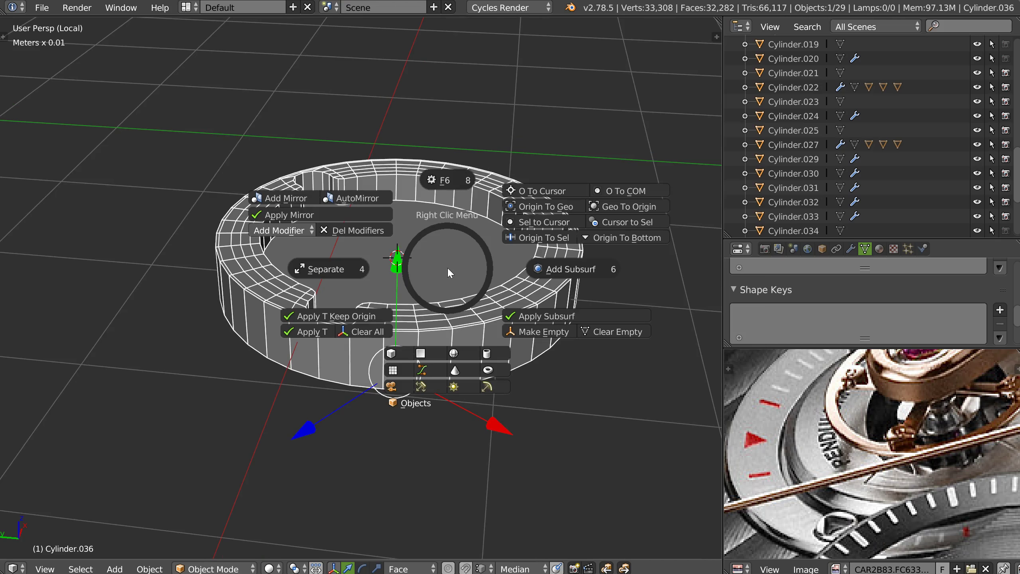
{"action": "left_click", "coordinate": [487, 353]}
{"action": "scroll", "coordinate": [542, 155], "scroll_direction": "down", "scroll_amount": 2}
{"action": "right_click", "coordinate": [481, 302]}
{"action": "key", "text": "Escape"}
{"action": "key", "text": "F6"}
{"action": "double_click", "coordinate": [639, 238]}
{"action": "type", "text": "32"}
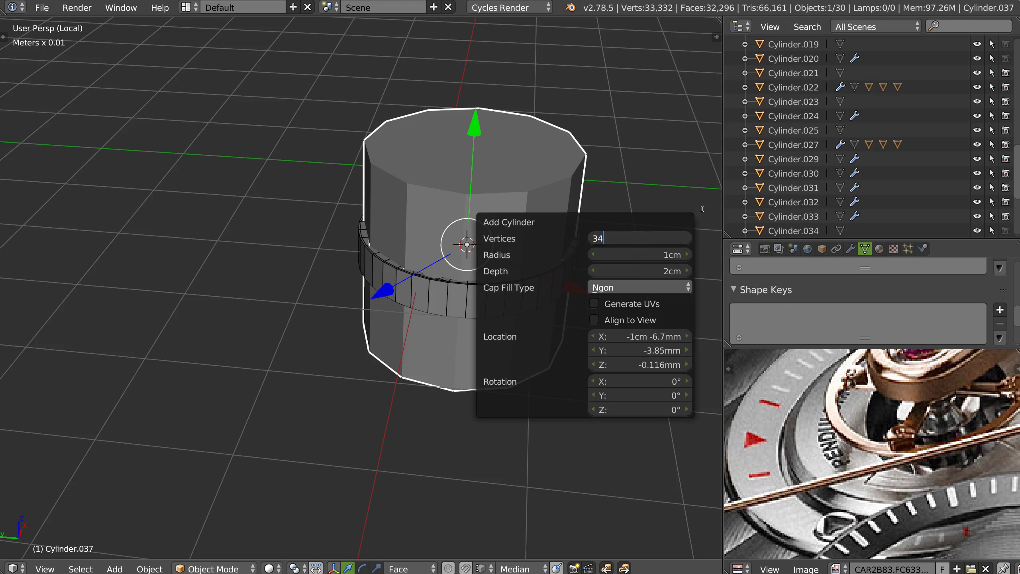
{"action": "key", "text": "Return"}
Raise the cylinder above the ring and scale it up by about 1.08 to slightly exceed the ring's outer diameter.
{"action": "middle_click_drag", "start_coordinate": [474, 130], "coordinate": [524, 144]}
{"action": "key", "text": "s"}
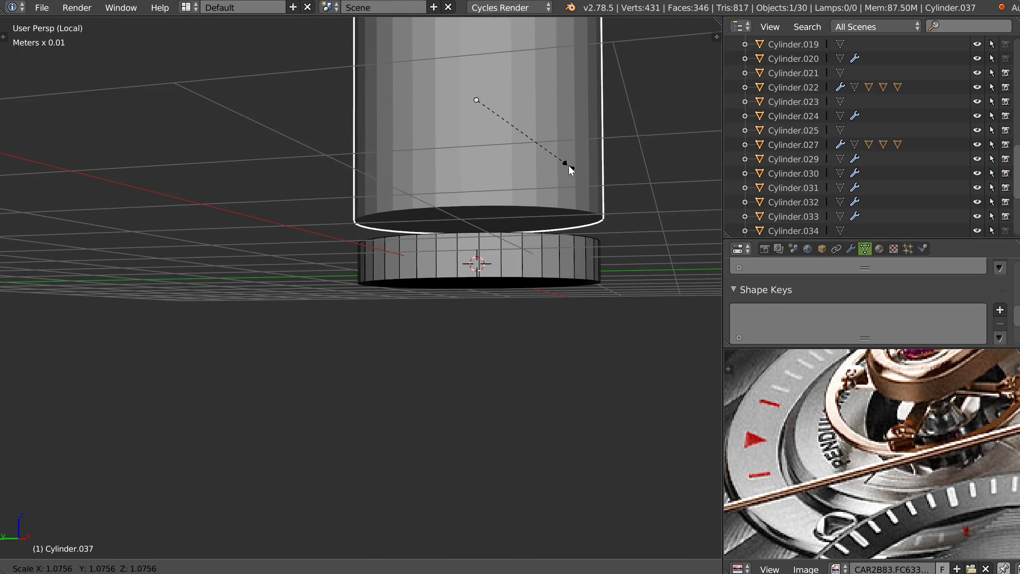
{"action": "left_click", "coordinate": [567, 165]}
{"action": "scroll", "coordinate": [434, 233], "scroll_direction": "up", "scroll_amount": 2}
Extrude the cylinder's bottom face, shrink it inward and lower it by about 1.1 mm to form a shallow cone.
{"action": "key", "text": "Tab"}
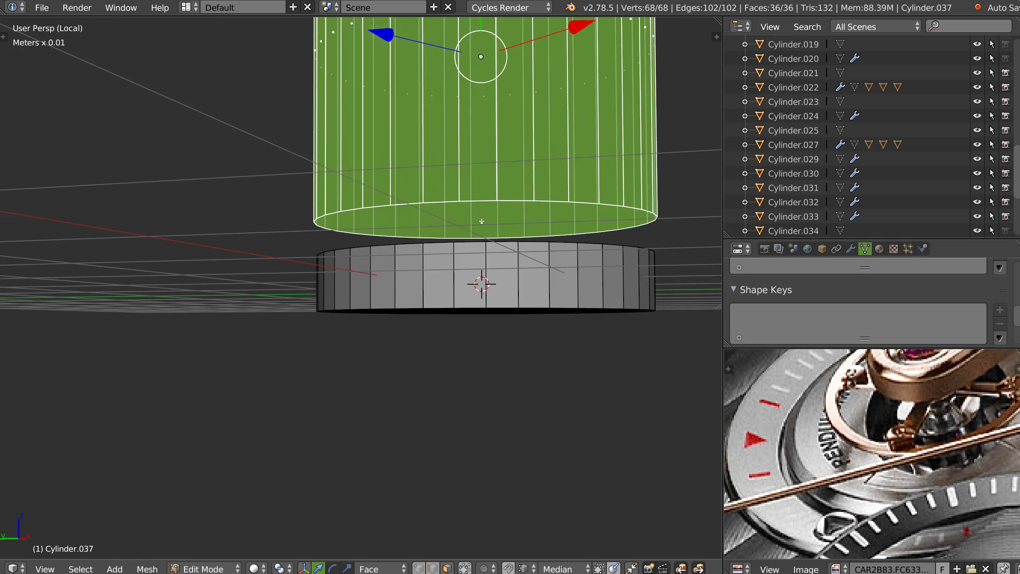
{"action": "right_click", "coordinate": [640, 210]}
{"action": "key", "text": "e"}
{"action": "right_click", "coordinate": [599, 209]}
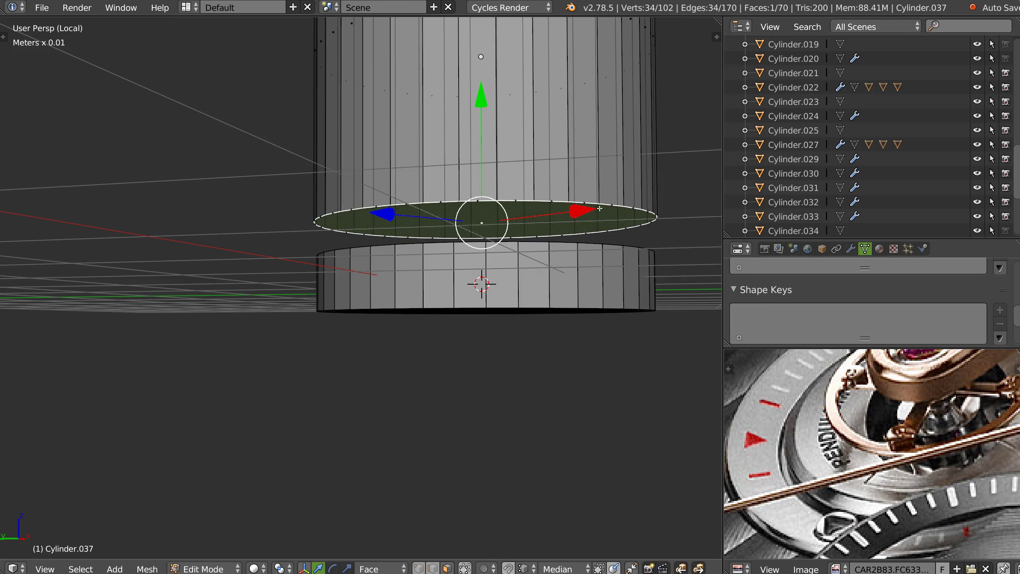
{"action": "key", "text": "s"}
{"action": "left_click", "coordinate": [544, 202]}
{"action": "key", "text": "w"}
{"action": "key", "text": "g"}
{"action": "key", "text": "y"}
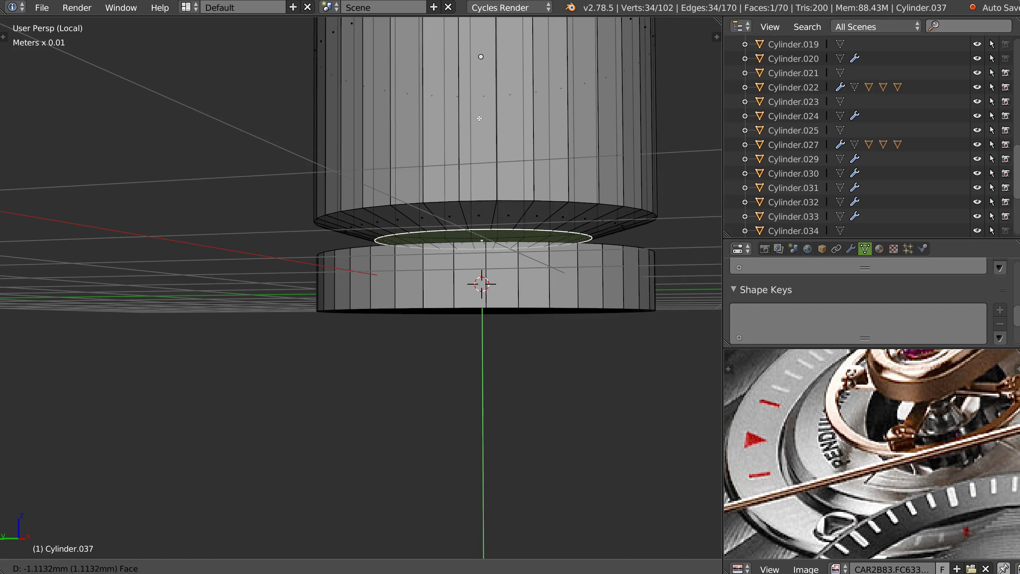
{"action": "left_click", "coordinate": [481, 115]}
{"action": "middle_click_drag", "start_coordinate": [479, 121], "coordinate": [440, 230]}
{"action": "scroll", "coordinate": [451, 230], "scroll_direction": "up", "scroll_amount": 2}
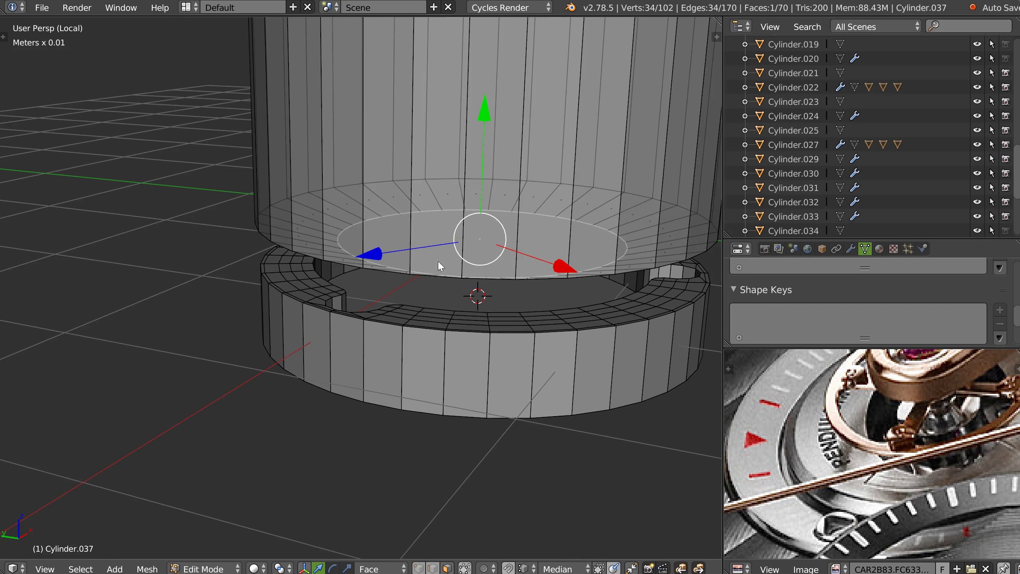
Lower the cylinder along its vertical axis until its tapered end sinks into the ring's top.
{"action": "key", "text": "Tab"}
{"action": "scroll", "coordinate": [526, 211], "scroll_direction": "down", "scroll_amount": 4}
{"action": "scroll", "coordinate": [484, 277], "scroll_direction": "up", "scroll_amount": 2}
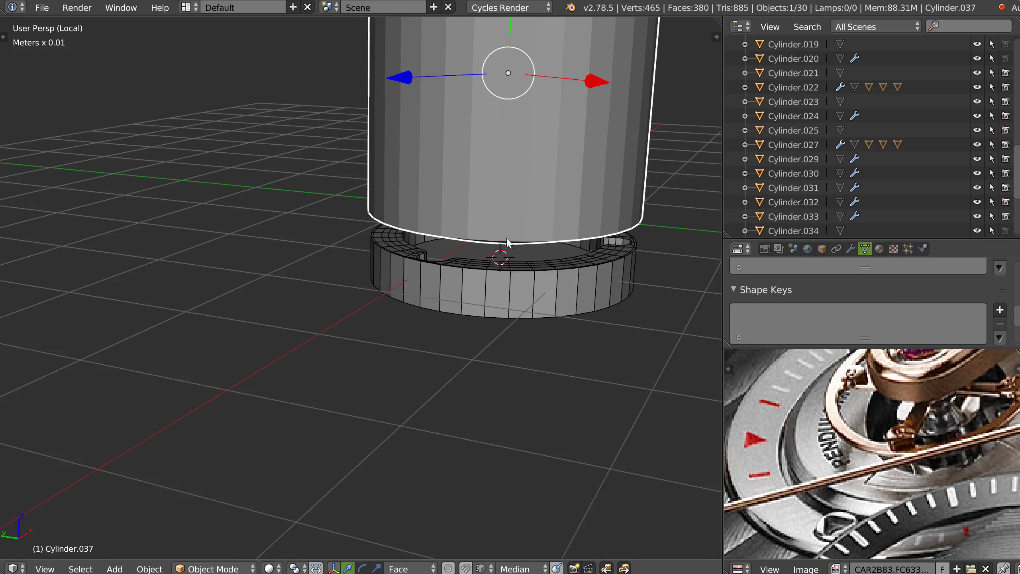
{"action": "middle_click_drag", "start_coordinate": [510, 222], "coordinate": [507, 233], "text": "shift"}
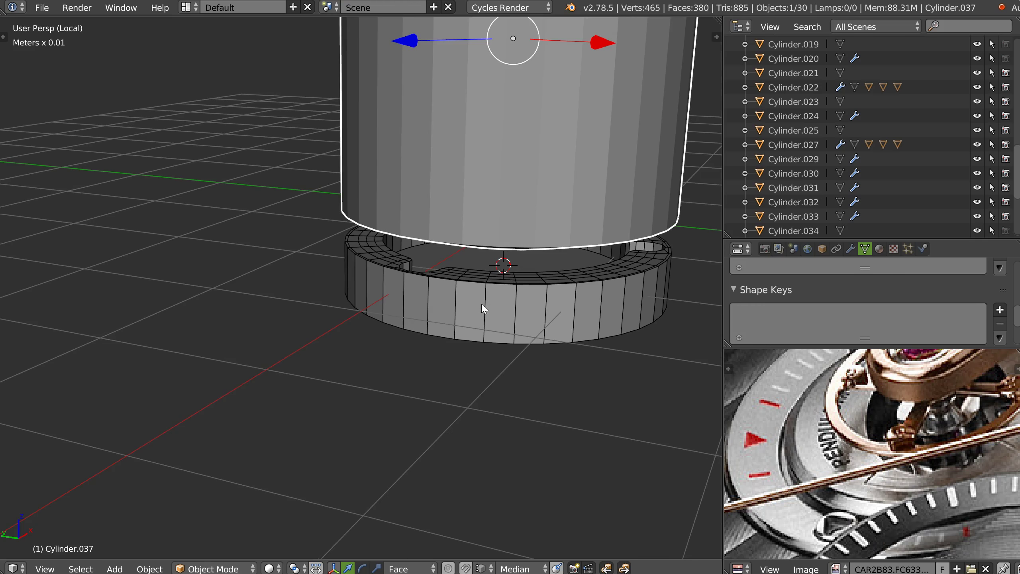
{"action": "middle_click_drag", "start_coordinate": [568, 143], "coordinate": [520, 118]}
{"action": "middle_click_drag", "start_coordinate": [503, 84], "coordinate": [510, 423]}
Try to carve a slope into the ring's top with a Boolean difference using the tapered cylinder.
{"action": "right_click", "coordinate": [511, 425], "text": "shift"}
{"action": "key", "text": "space"}
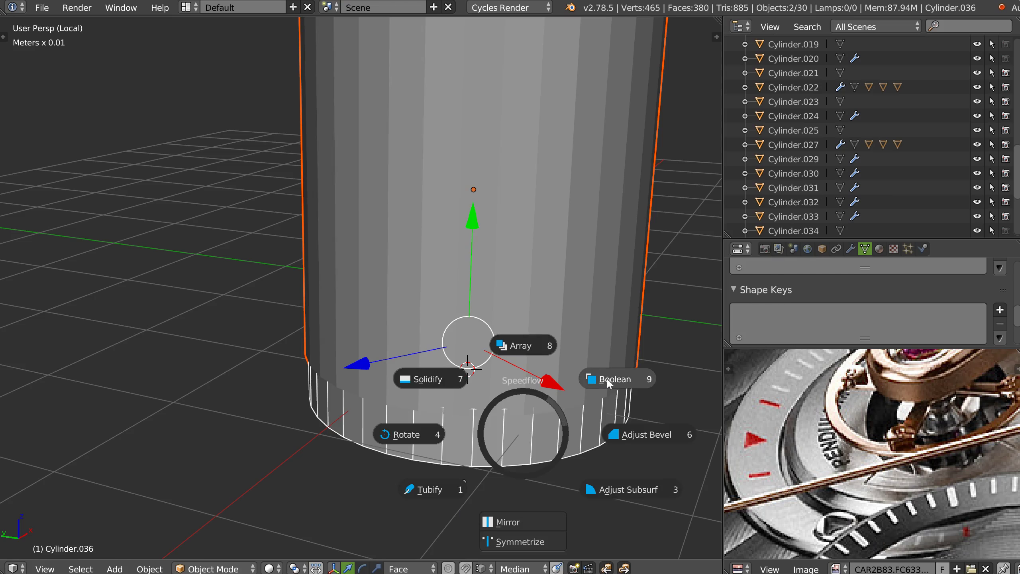
{"action": "left_click", "coordinate": [607, 381]}
{"action": "middle_click_drag", "start_coordinate": [571, 367], "coordinate": [585, 292]}
{"action": "middle_click_drag", "start_coordinate": [568, 412], "coordinate": [540, 371]}
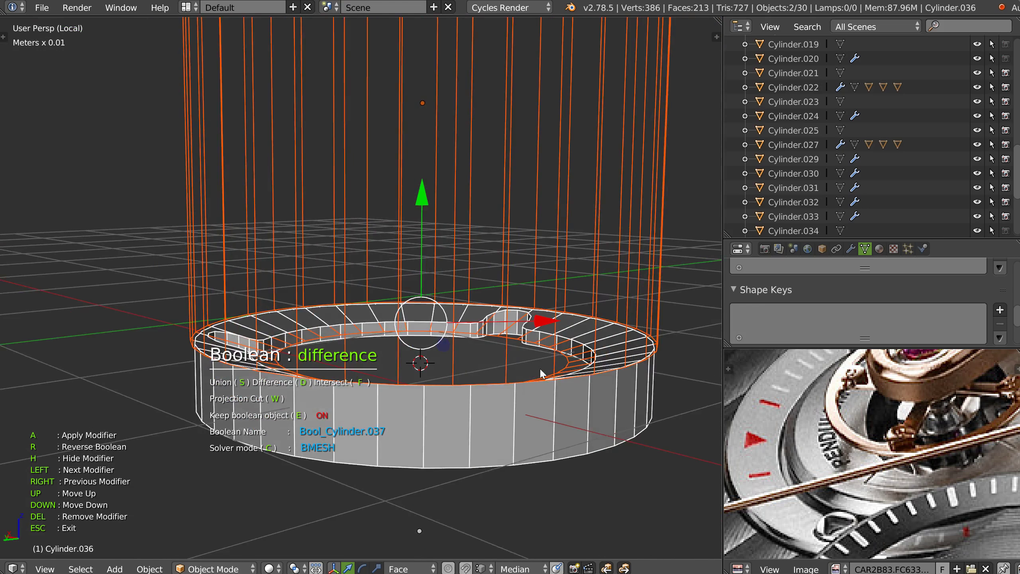
{"action": "scroll", "coordinate": [540, 371], "scroll_direction": "up", "scroll_amount": 4}
{"action": "middle_click_drag", "start_coordinate": [502, 301], "coordinate": [541, 244]}
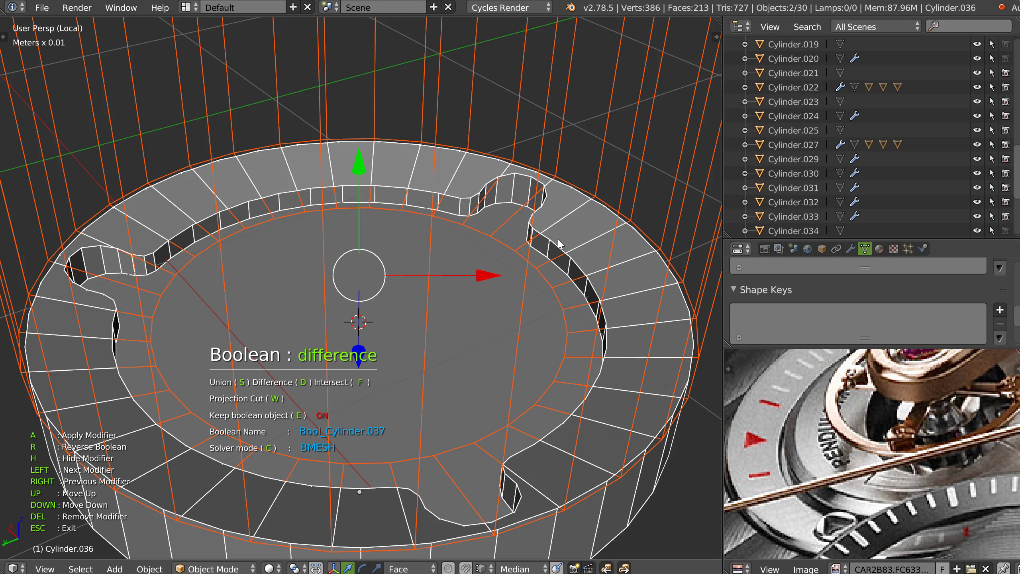
{"action": "middle_click_drag", "start_coordinate": [556, 281], "coordinate": [517, 258]}
{"action": "scroll", "coordinate": [549, 257], "scroll_direction": "down", "scroll_amount": 3}
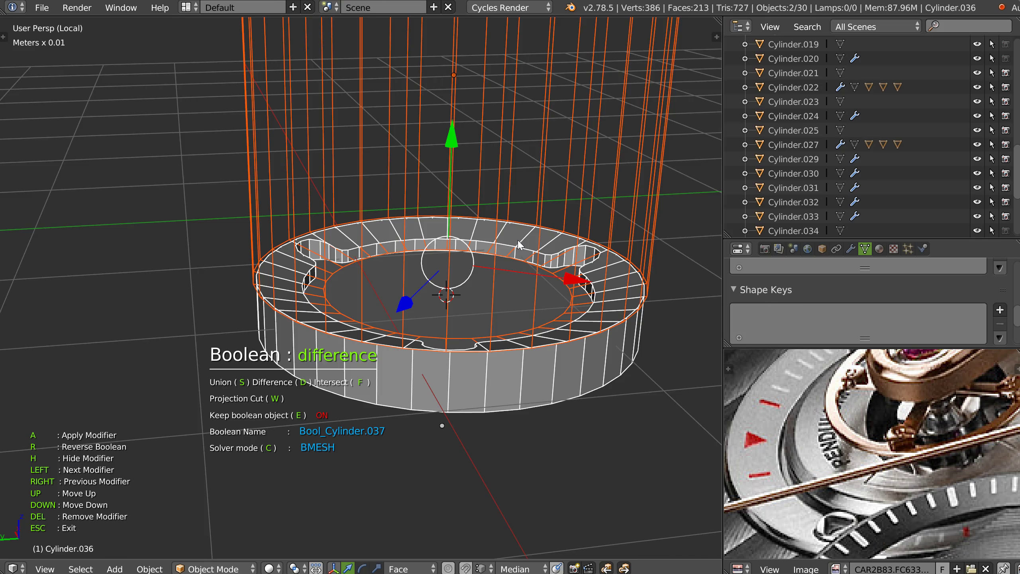
{"action": "left_click", "coordinate": [518, 241]}
{"action": "mouse_move", "coordinate": [519, 241]}
{"action": "middle_mouse_down"}
{"action": "mouse_move", "coordinate": [587, 246]}
{"action": "mouse_move", "coordinate": [535, 232]}
{"action": "middle_mouse_up"}
Add a Cast modifier to the duplicate ring and assign the tapered cylinder as its control object.
{"action": "right_click", "coordinate": [627, 212]}
{"action": "right_click", "coordinate": [535, 233]}
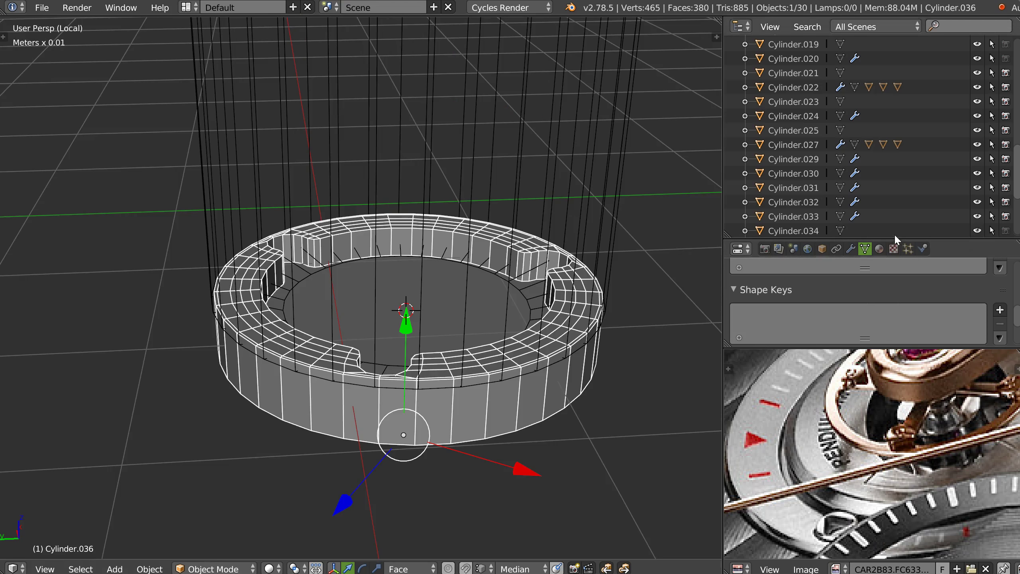
{"action": "left_click_drag", "start_coordinate": [894, 238], "coordinate": [900, 136]}
{"action": "middle_click_drag", "start_coordinate": [873, 191], "coordinate": [857, 330]}
{"action": "left_click", "coordinate": [851, 145]}
{"action": "left_click", "coordinate": [825, 169]}
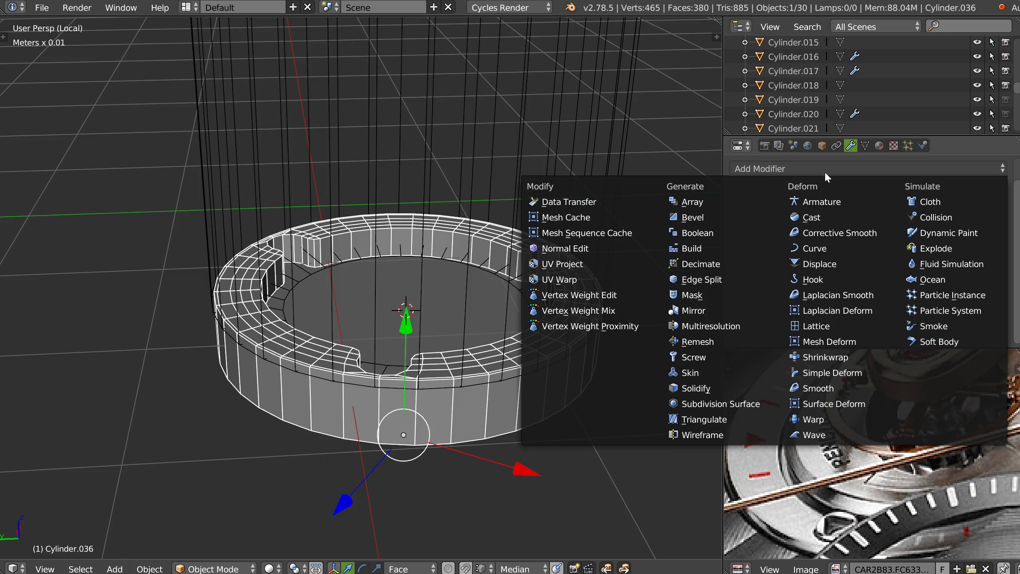
{"action": "left_click", "coordinate": [811, 218]}
{"action": "left_click", "coordinate": [904, 322]}
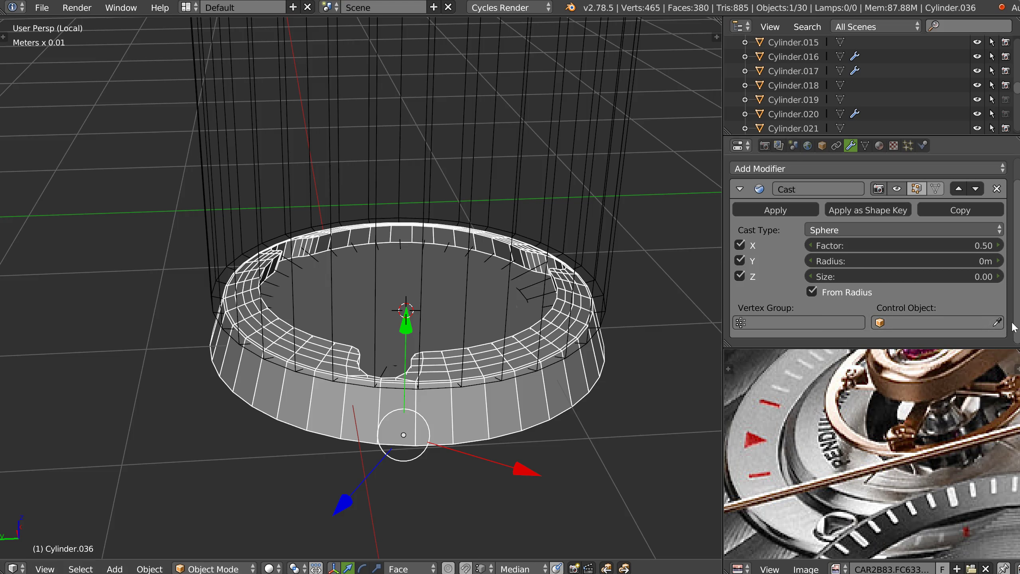
{"action": "left_click", "coordinate": [998, 323]}
{"action": "left_click", "coordinate": [619, 206]}
{"action": "middle_click_drag", "start_coordinate": [613, 212], "coordinate": [590, 237]}
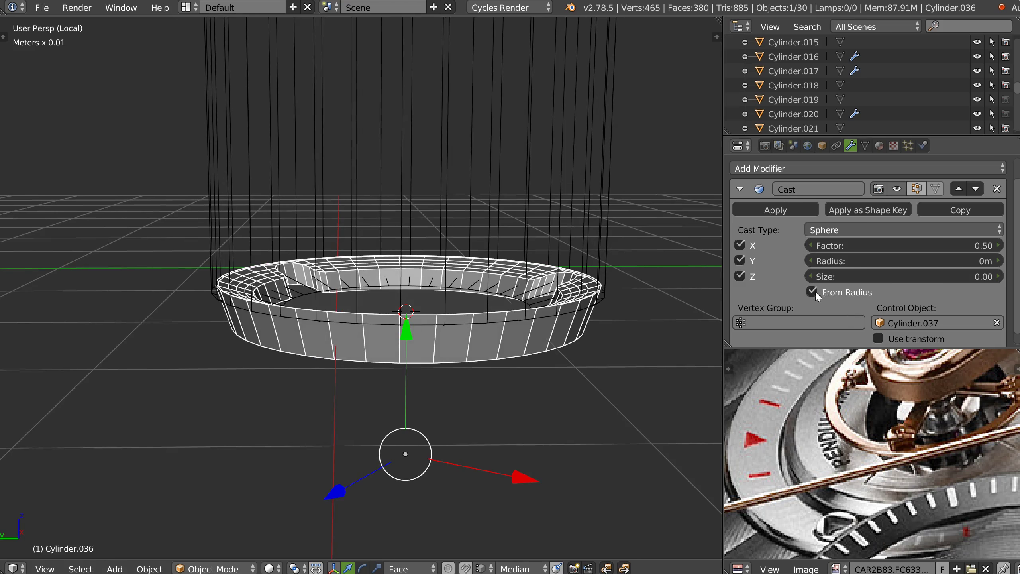
Try the Cuboid and Cylinder cast types on the ring, and return the Cast modifier to Sphere.
{"action": "left_click", "coordinate": [846, 231]}
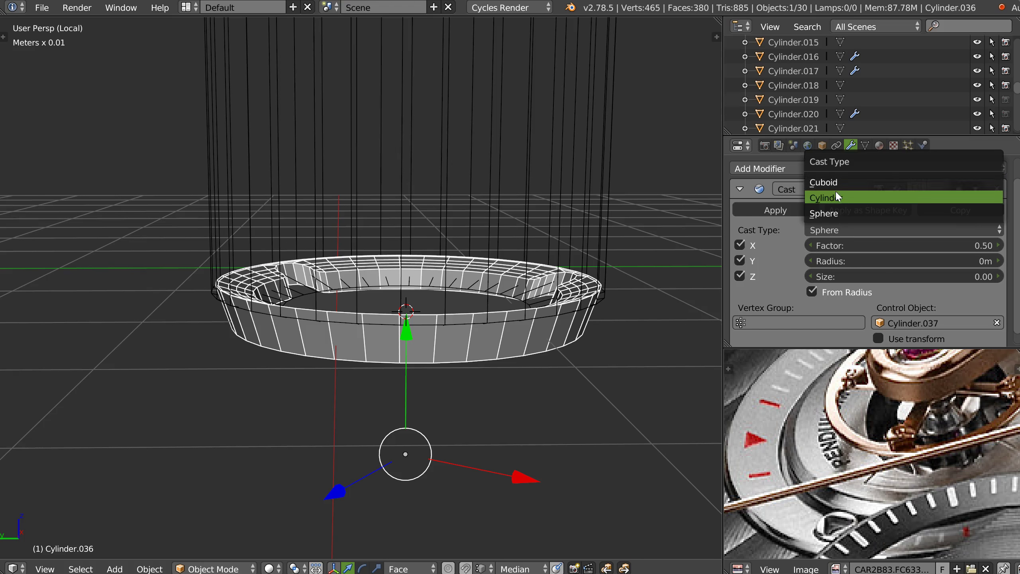
{"action": "left_click", "coordinate": [834, 182]}
{"action": "left_click", "coordinate": [834, 231]}
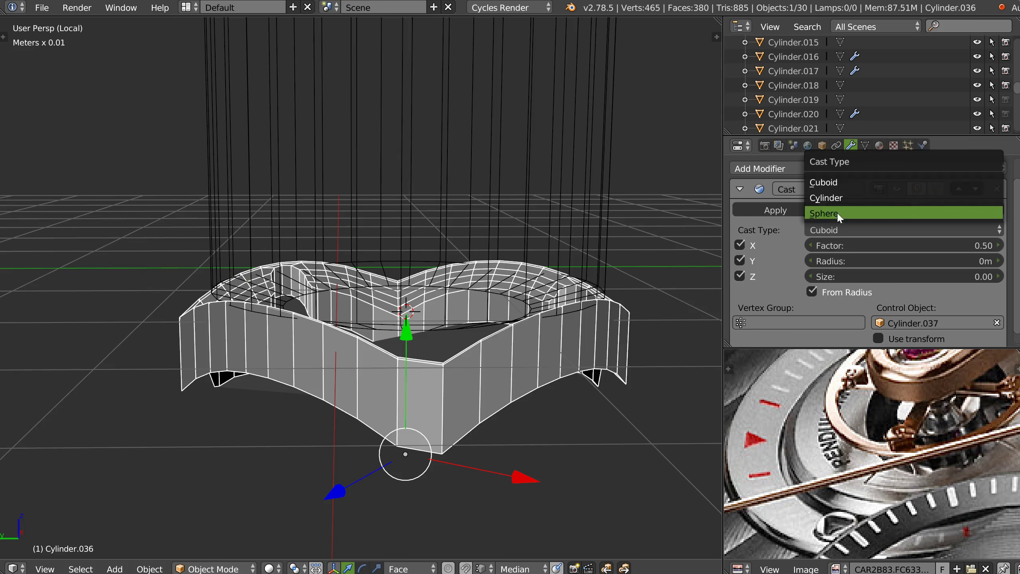
{"action": "left_click", "coordinate": [833, 198]}
{"action": "left_click", "coordinate": [840, 231]}
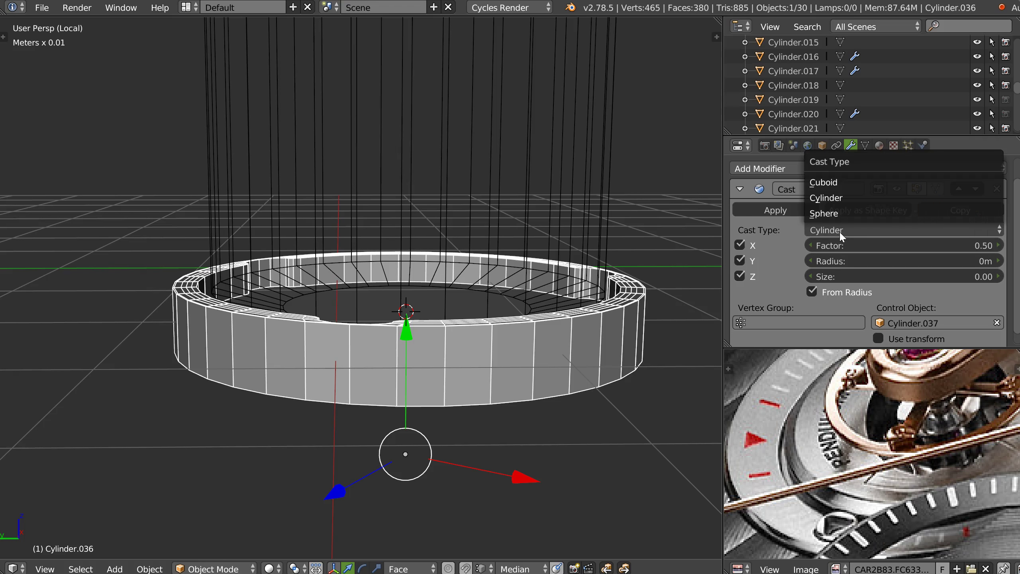
{"action": "left_click", "coordinate": [829, 212]}
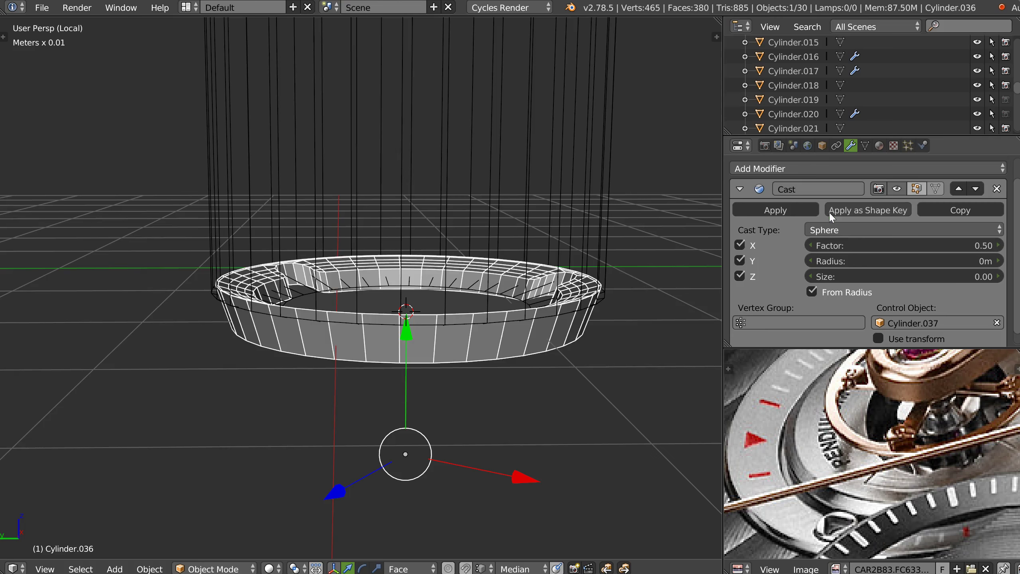
{"action": "middle_click_drag", "start_coordinate": [564, 276], "coordinate": [574, 324]}
Set the Cast modifier's radius to 0.1 mm and factor to -1.25, and limit its effect to the Z axis.
{"action": "left_click_drag", "start_coordinate": [813, 259], "coordinate": [890, 246]}
{"action": "left_click_drag", "start_coordinate": [960, 245], "coordinate": [782, 260]}
{"action": "left_click", "coordinate": [740, 245]}
{"action": "left_click", "coordinate": [740, 261]}
{"action": "mouse_move", "coordinate": [627, 281]}
{"action": "middle_mouse_down"}
{"action": "mouse_move", "coordinate": [577, 297]}
{"action": "mouse_move", "coordinate": [643, 278]}
{"action": "middle_mouse_up"}
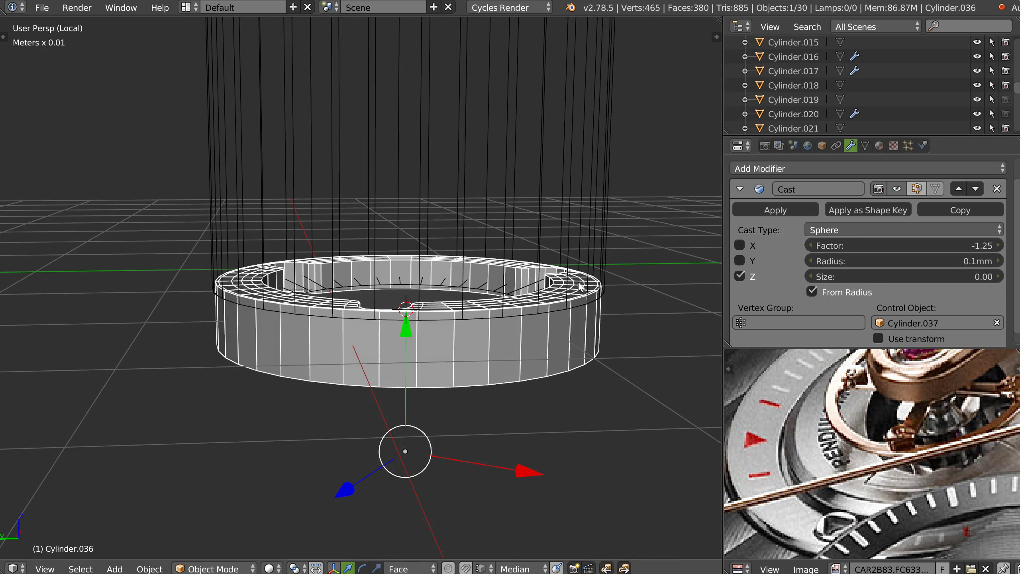
Replace the ring's Cast modifier with a fresh Sphere cast controlled by the tapered cylinder and limited to the Z axis.
{"action": "left_click_drag", "start_coordinate": [874, 261], "coordinate": [898, 247]}
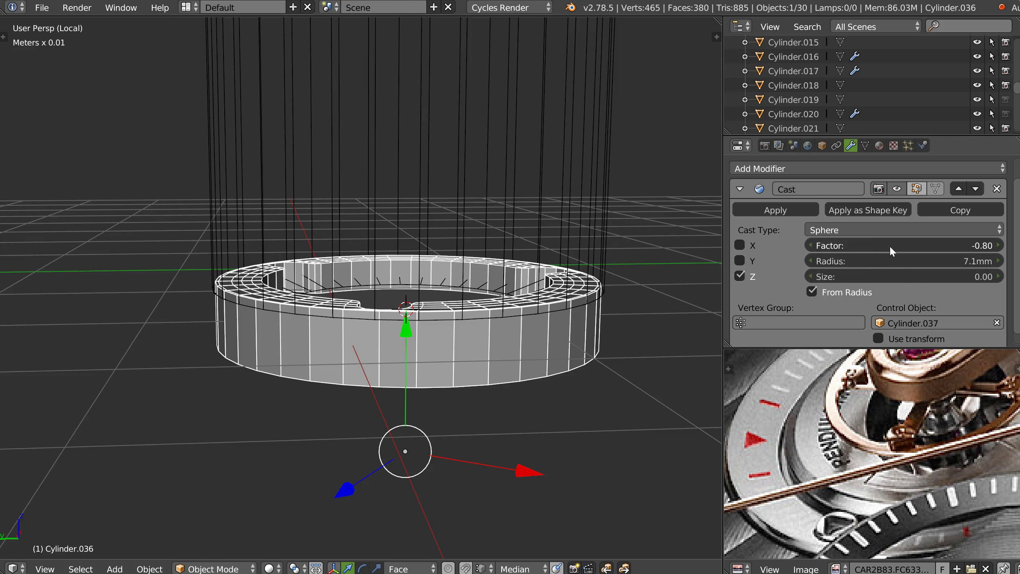
{"action": "left_click", "coordinate": [996, 190]}
{"action": "left_click", "coordinate": [856, 166]}
{"action": "left_click", "coordinate": [824, 220]}
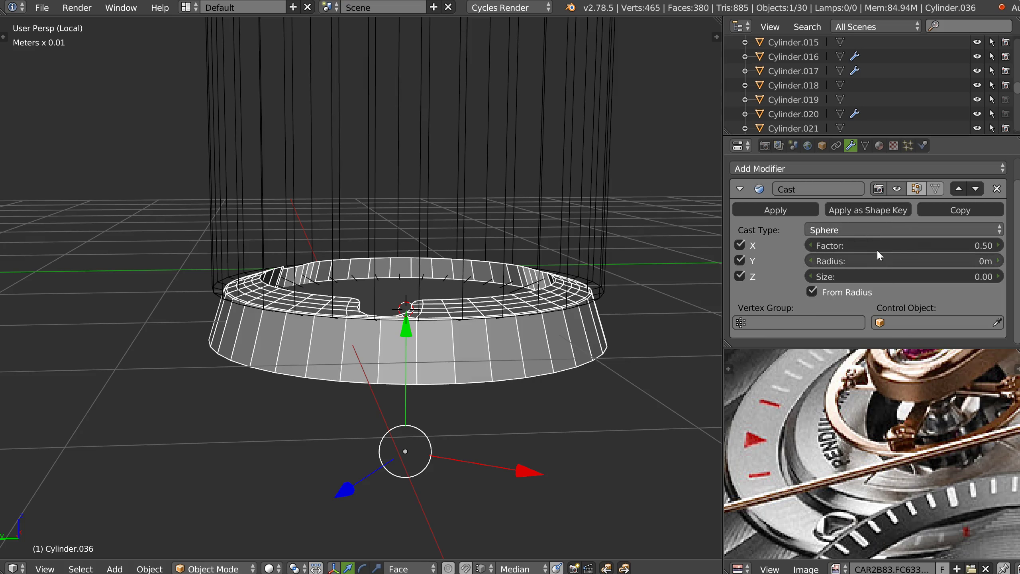
{"action": "left_click", "coordinate": [601, 220]}
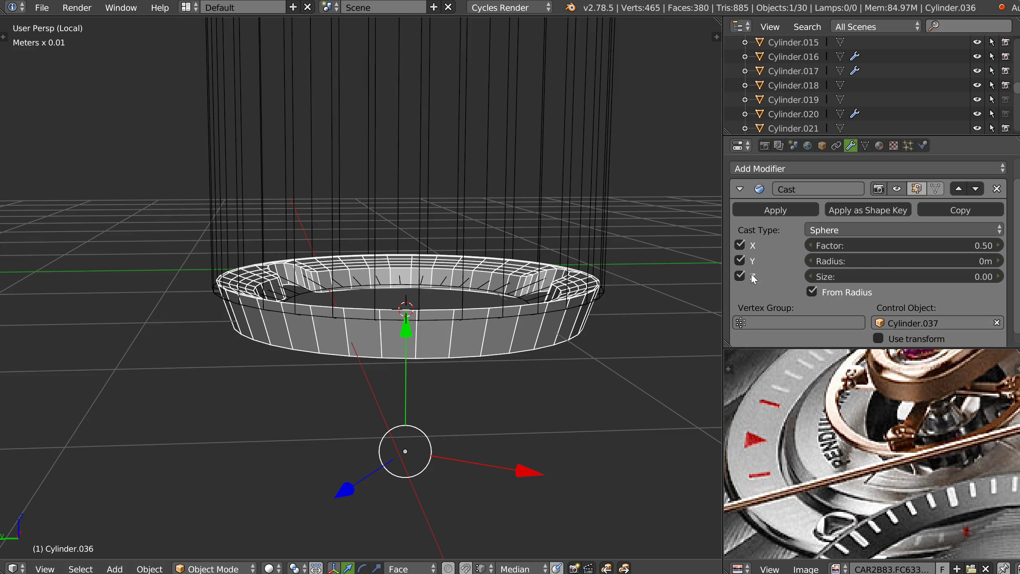
{"action": "left_click", "coordinate": [738, 259]}
{"action": "left_click", "coordinate": [738, 245]}
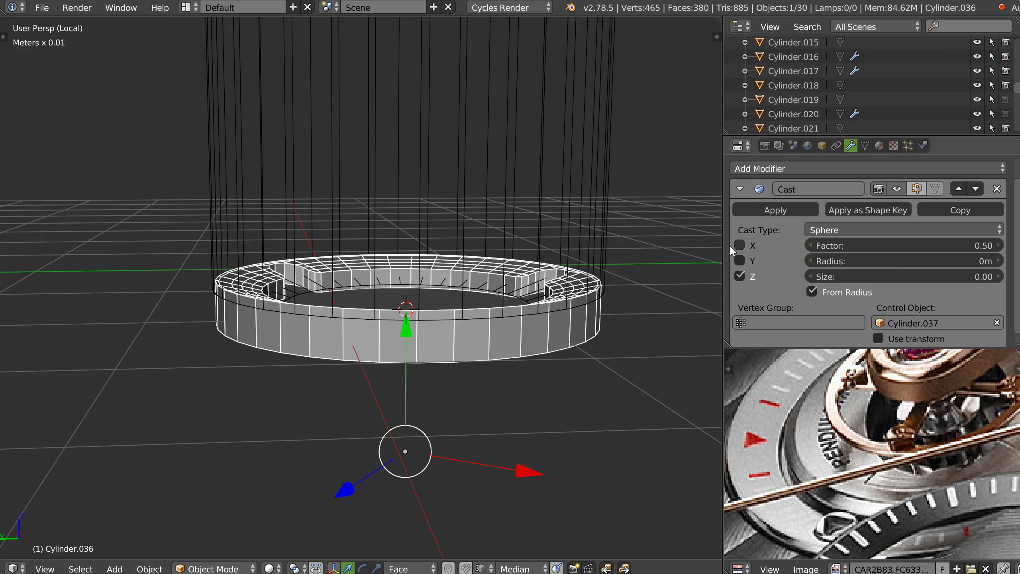
Select the tapered control cylinder and reposition it vertically relative to the ring to adjust the cast on its top.
{"action": "scroll", "coordinate": [503, 249], "scroll_direction": "up", "scroll_amount": 4}
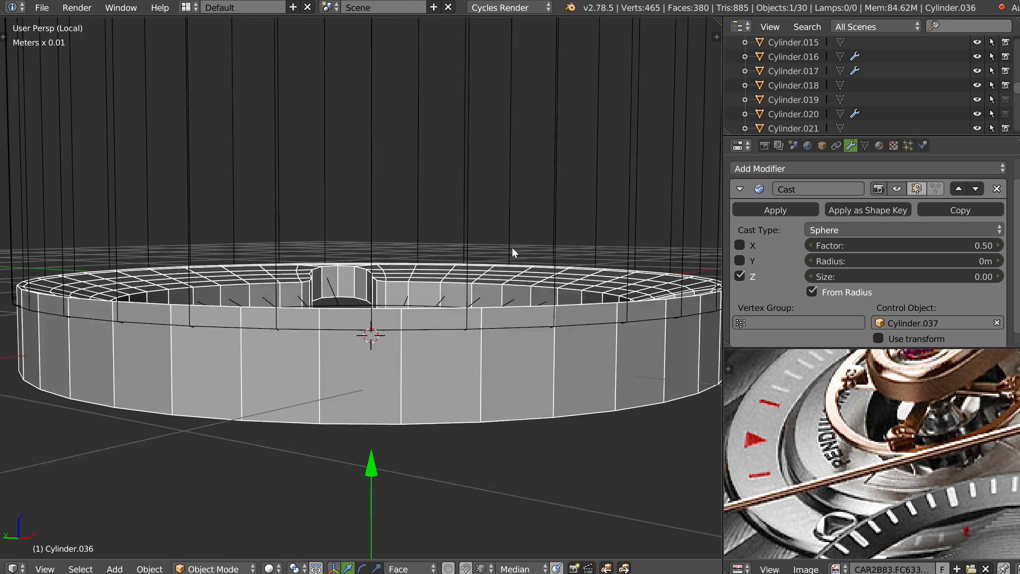
{"action": "mouse_move", "coordinate": [507, 252]}
{"action": "middle_mouse_down"}
{"action": "mouse_move", "coordinate": [553, 272]}
{"action": "mouse_move", "coordinate": [511, 268]}
{"action": "middle_mouse_up"}
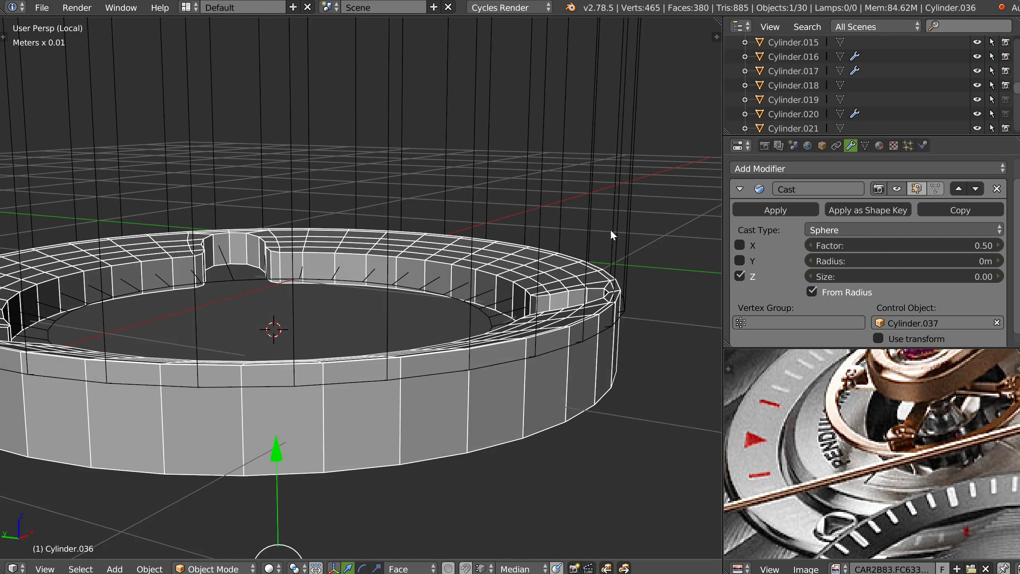
{"action": "scroll", "coordinate": [612, 235], "scroll_direction": "down", "scroll_amount": 3}
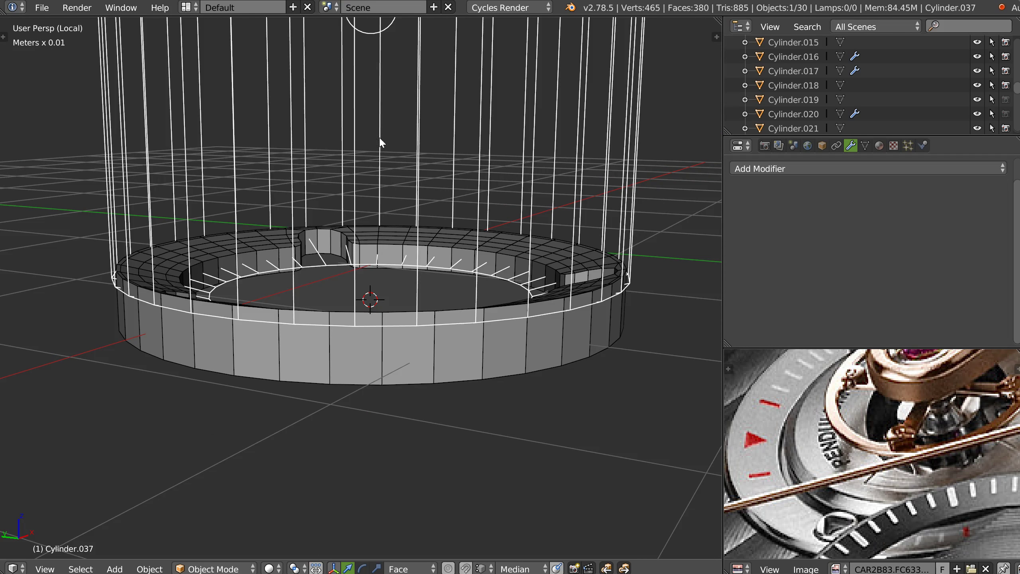
{"action": "middle_click_drag", "start_coordinate": [380, 141], "coordinate": [409, 75]}
{"action": "left_click_drag", "start_coordinate": [396, 59], "coordinate": [379, 40]}
{"action": "middle_click_drag", "start_coordinate": [463, 256], "coordinate": [439, 68]}
{"action": "left_click_drag", "start_coordinate": [438, 69], "coordinate": [433, 25]}
Scale the tapered cylinder along the Z axis and readjust its placement just above the ring.
{"action": "key", "text": "s"}
{"action": "key", "text": "z"}
{"action": "left_click", "coordinate": [441, 104]}
{"action": "scroll", "coordinate": [440, 161], "scroll_direction": "up", "scroll_amount": 3}
{"action": "key", "text": "Tab"}
{"action": "key", "text": "Tab"}
{"action": "middle_click_drag", "start_coordinate": [408, 25], "coordinate": [406, 58], "text": "shift"}
{"action": "left_click_drag", "start_coordinate": [401, 40], "coordinate": [345, 69]}
{"action": "middle_click_drag", "start_coordinate": [365, 66], "coordinate": [504, 270]}
Apply the Cast modifier to the notched ring.
{"action": "right_click", "coordinate": [567, 358]}
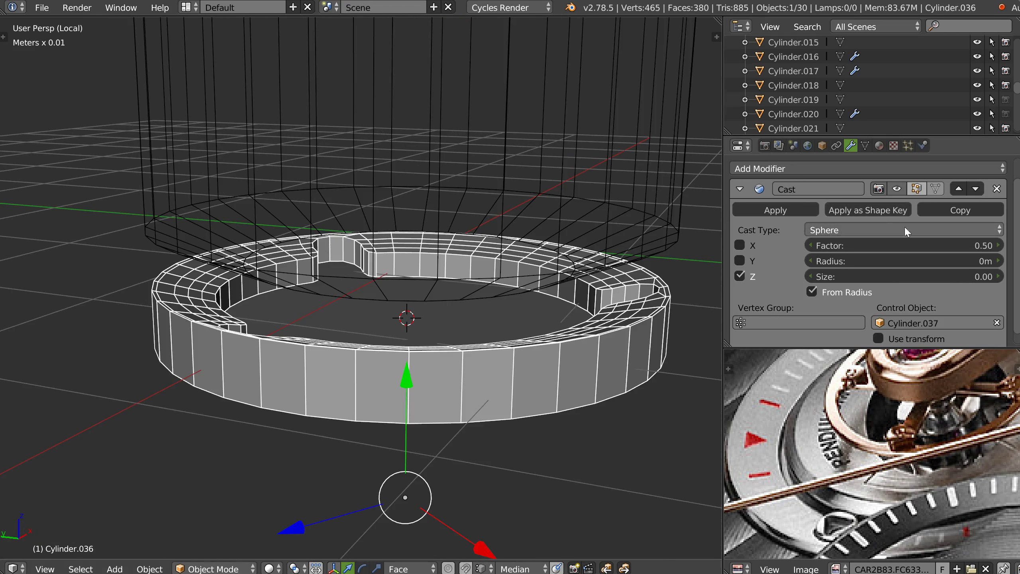
{"action": "left_click", "coordinate": [785, 211]}
{"action": "middle_click_drag", "start_coordinate": [563, 382], "coordinate": [539, 369]}
Flatten the ring's outer bottom edge loop with LoopTools and lower it about 1.4 mm along the Z axis.
{"action": "key", "text": "Tab"}
{"action": "left_click", "coordinate": [540, 324], "text": "alt"}
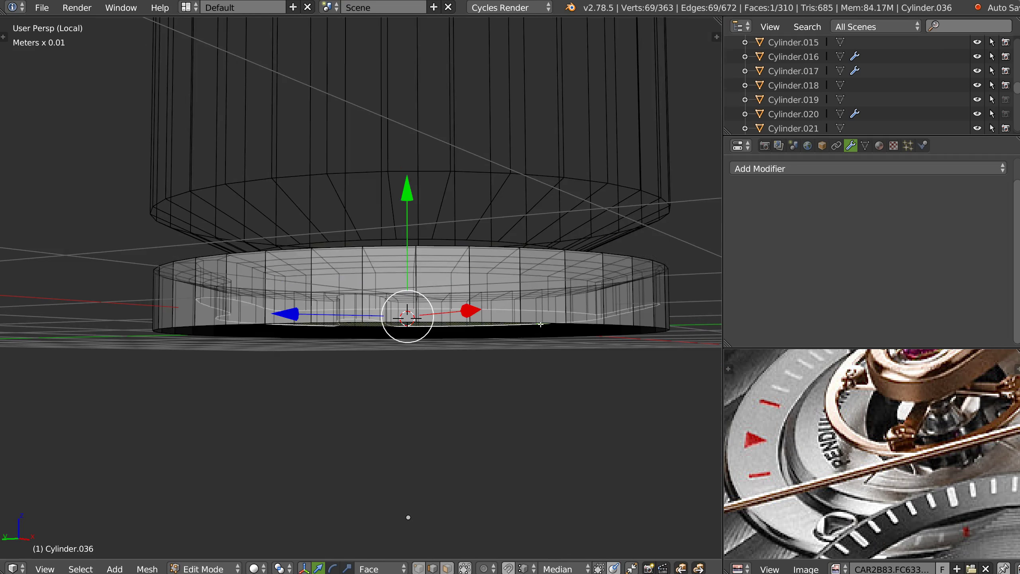
{"action": "middle_click_drag", "start_coordinate": [535, 325], "coordinate": [540, 339]}
{"action": "left_click", "coordinate": [553, 359], "text": "alt"}
{"action": "right_click", "coordinate": [561, 371]}
{"action": "left_click", "coordinate": [730, 292]}
{"action": "left_click", "coordinate": [810, 340]}
{"action": "key", "text": "g"}
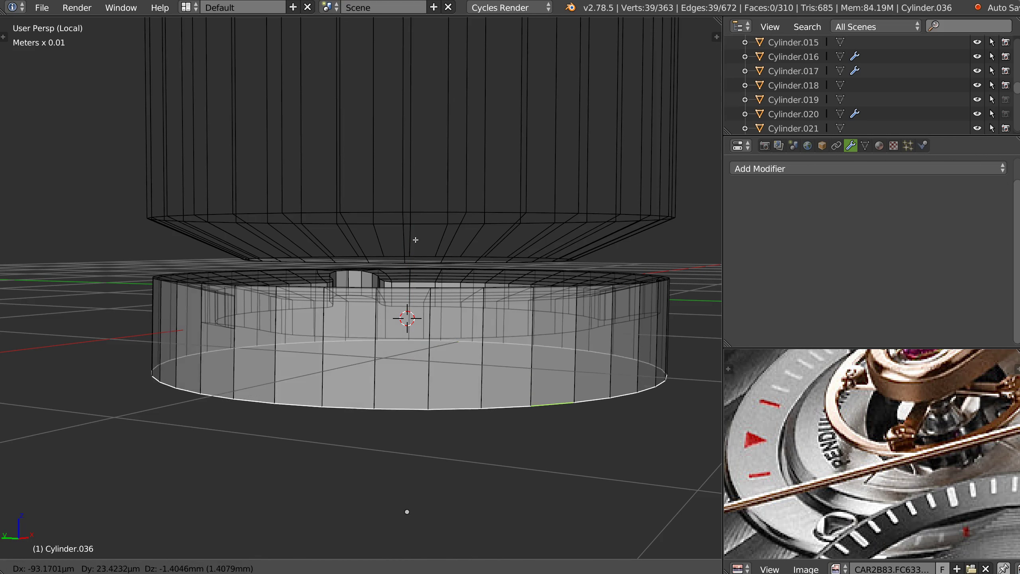
{"action": "key", "text": "z"}
{"action": "left_click", "coordinate": [416, 234]}
Select the large floor face inside the notched ring and bring up the LoopTools operations for it.
{"action": "middle_click_drag", "start_coordinate": [417, 234], "coordinate": [409, 271]}
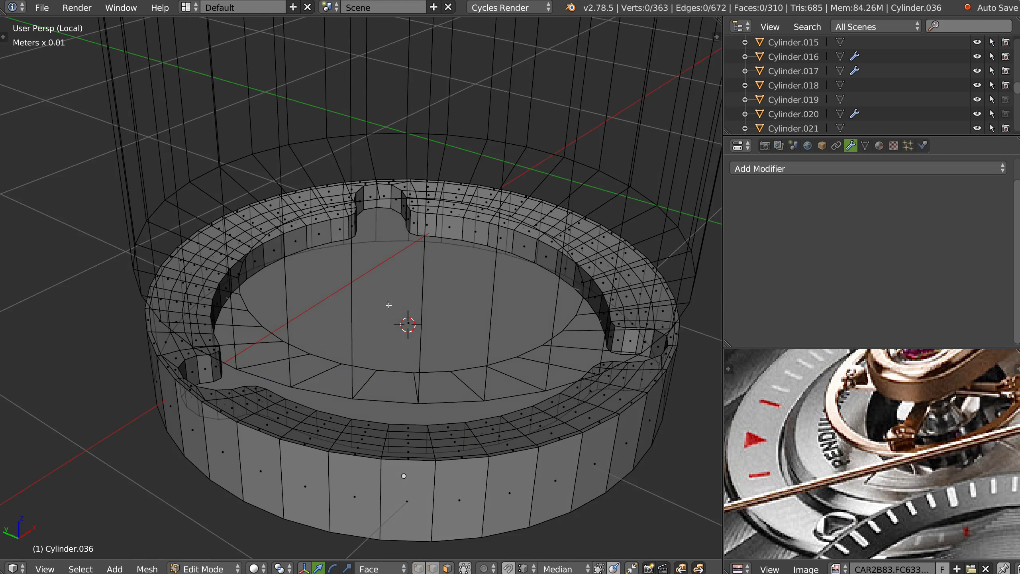
{"action": "left_click", "coordinate": [394, 311]}
{"action": "right_click", "coordinate": [392, 310]}
{"action": "left_click", "coordinate": [550, 237]}
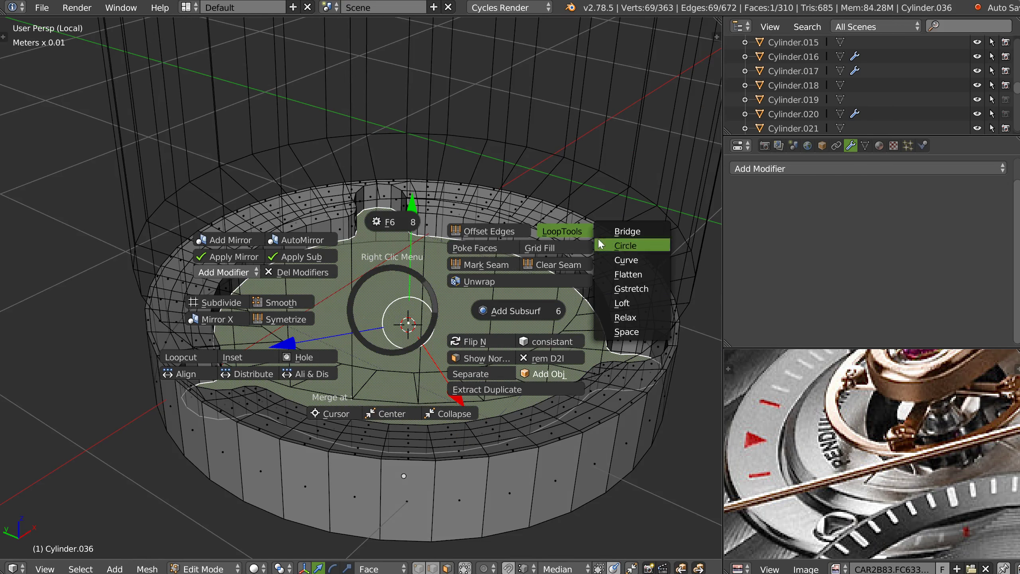
Flatten the selected cap face inside the notched ring with LoopTools.
{"action": "left_click", "coordinate": [631, 275]}
{"action": "middle_click_drag", "start_coordinate": [465, 266], "coordinate": [461, 271]}
{"action": "key", "text": "Tab"}
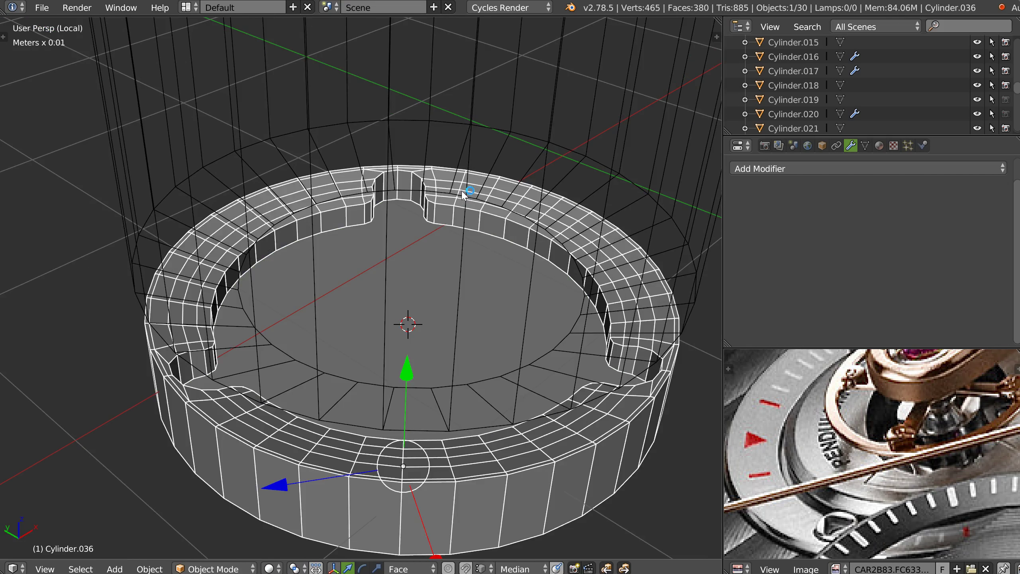
Hide the tall wireframe cylinder and leave local view to return to the full watch assembly.
{"action": "left_click", "coordinate": [652, 197]}
{"action": "key", "text": "h"}
{"action": "middle_click_drag", "start_coordinate": [529, 304], "coordinate": [441, 314]}
{"action": "key", "text": "KP_Divide"}
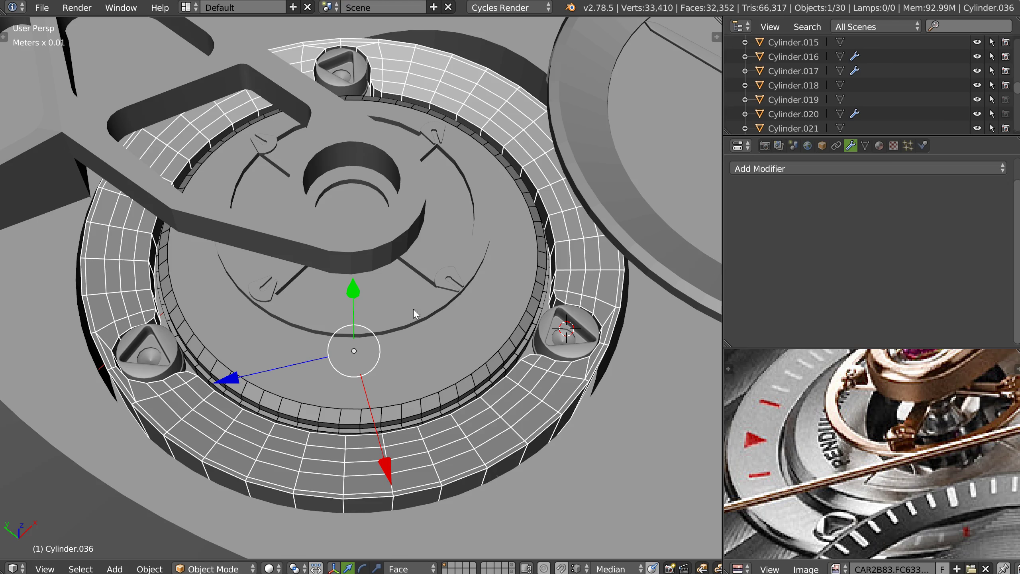
Delete the cap face that closes the inner opening of the notched outer ring.
{"action": "right_click", "coordinate": [484, 334]}
{"action": "middle_click_drag", "start_coordinate": [484, 335], "coordinate": [546, 369]}
{"action": "right_click", "coordinate": [545, 365]}
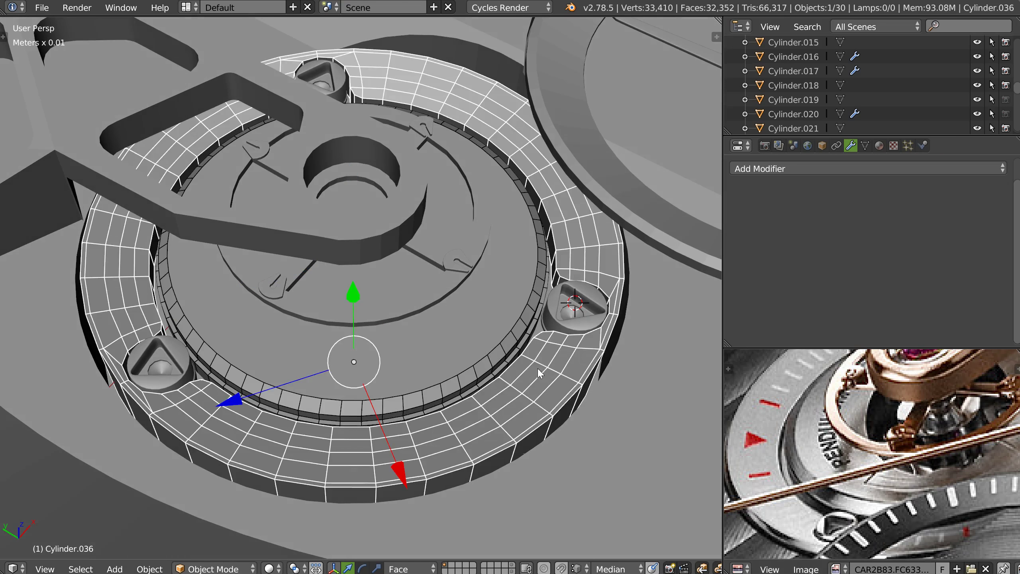
{"action": "key", "text": "Tab"}
{"action": "key", "text": "x"}
{"action": "key", "text": "f"}
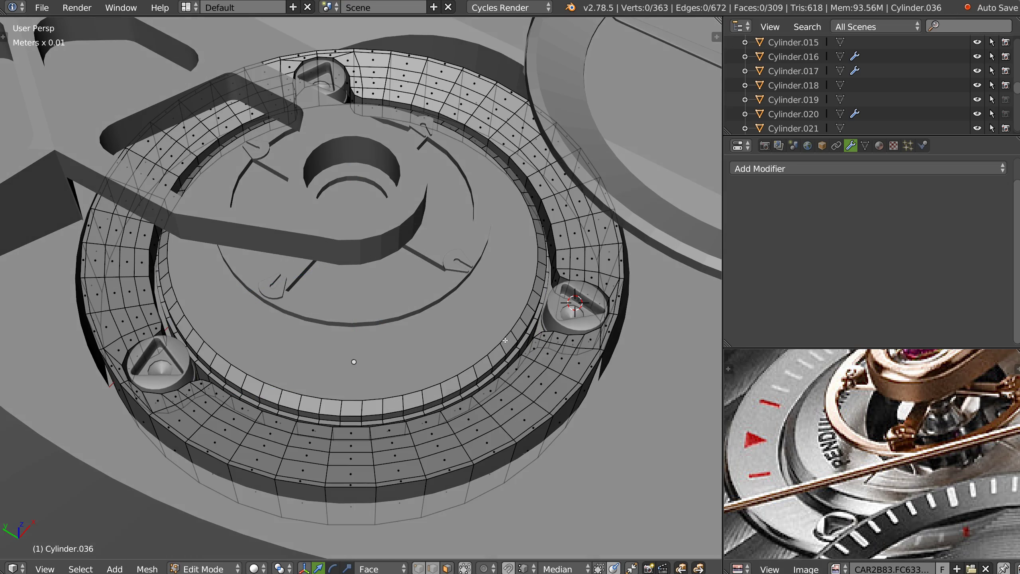
{"action": "middle_click_drag", "start_coordinate": [502, 347], "coordinate": [504, 355]}
{"action": "middle_click_drag", "start_coordinate": [486, 309], "coordinate": [490, 302]}
{"action": "key", "text": "Tab"}
On the thin inner ring, lower the bottom face loop slightly along the vertical axis.
{"action": "right_click", "coordinate": [439, 312]}
{"action": "key", "text": "Tab"}
{"action": "right_click", "coordinate": [521, 346], "text": "alt"}
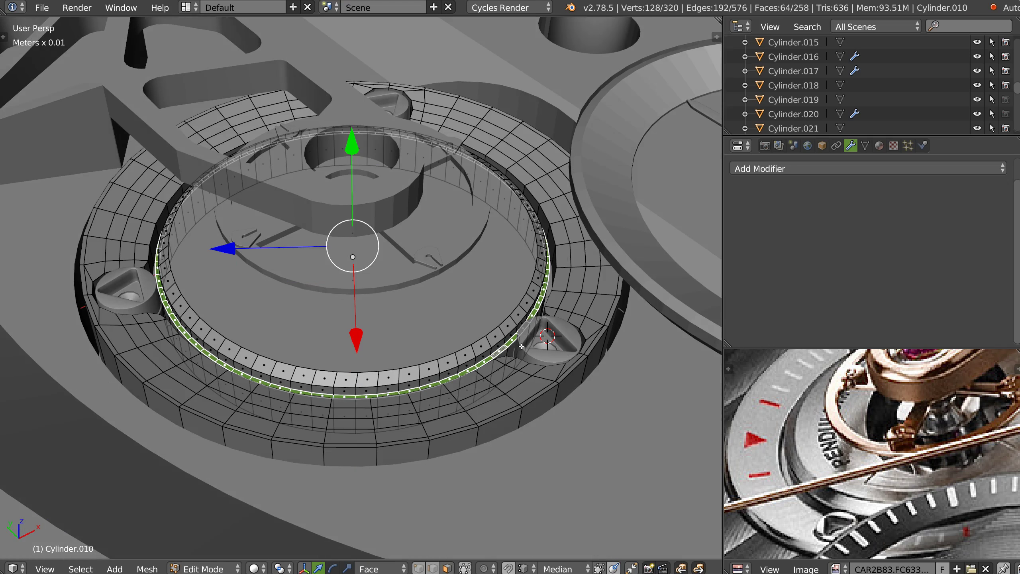
{"action": "left_click_drag", "start_coordinate": [351, 152], "coordinate": [350, 161]}
{"action": "middle_click_drag", "start_coordinate": [361, 214], "coordinate": [423, 228]}
{"action": "scroll", "coordinate": [540, 304], "scroll_direction": "up", "scroll_amount": 3}
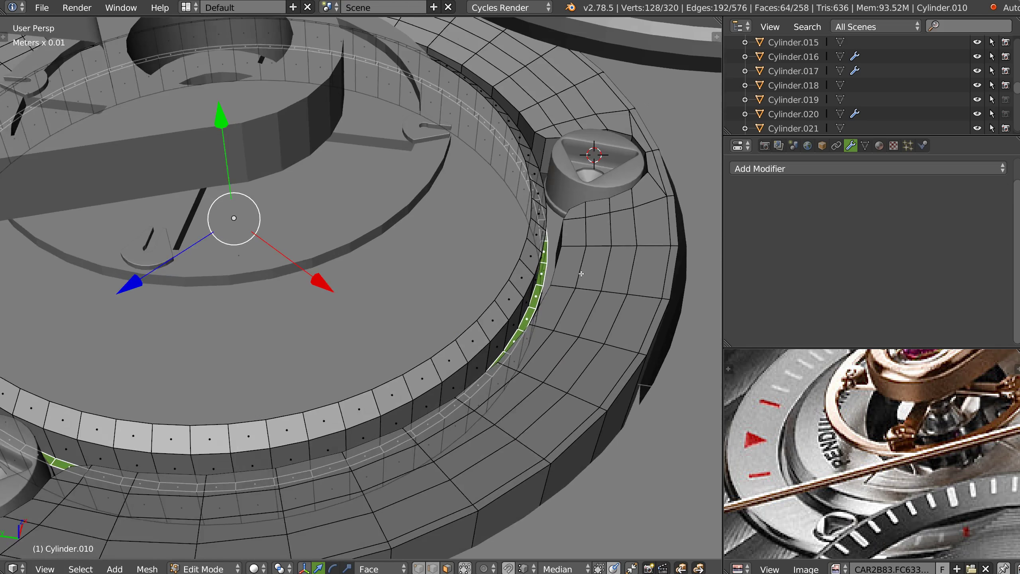
Scale the inner ring's lower outer face loop horizontally by about 1.08, leaving its height locked.
{"action": "middle_click_drag", "start_coordinate": [581, 276], "coordinate": [562, 285]}
{"action": "right_click", "coordinate": [498, 356], "text": "alt"}
{"action": "key", "text": "s"}
{"action": "key", "text": "shift+z"}
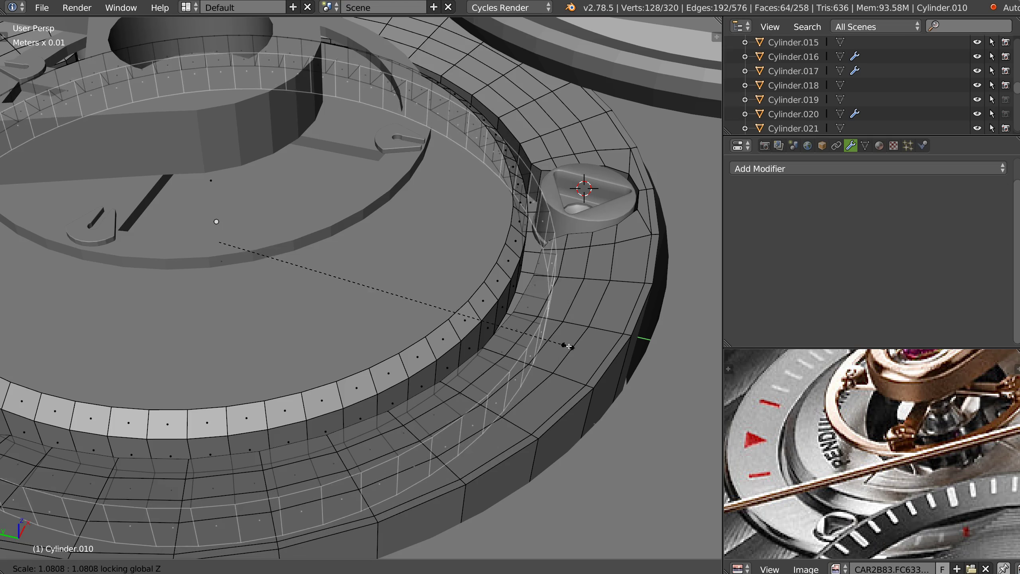
{"action": "left_click", "coordinate": [564, 346]}
{"action": "mouse_move", "coordinate": [564, 346]}
{"action": "middle_mouse_down"}
{"action": "mouse_move", "coordinate": [534, 352]}
{"action": "mouse_move", "coordinate": [551, 342]}
{"action": "middle_mouse_up"}
Raise the lower edge loop of the notched ring's inner wall by about 0.19 mm.
{"action": "key", "text": "Tab"}
{"action": "right_click", "coordinate": [589, 317]}
{"action": "key", "text": "Tab"}
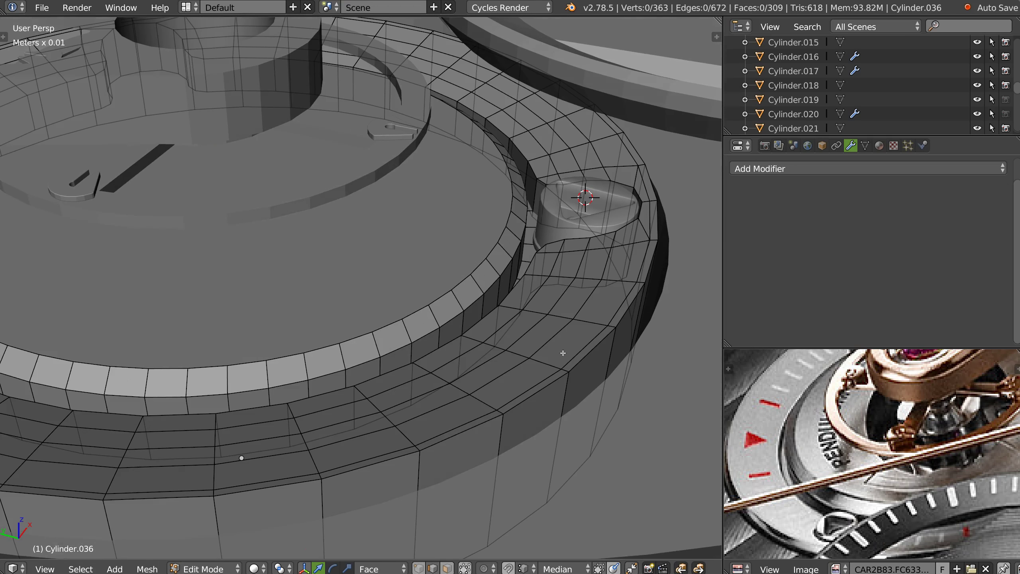
{"action": "right_click", "coordinate": [527, 208], "text": "alt"}
{"action": "key", "text": "g"}
{"action": "key", "text": "y"}
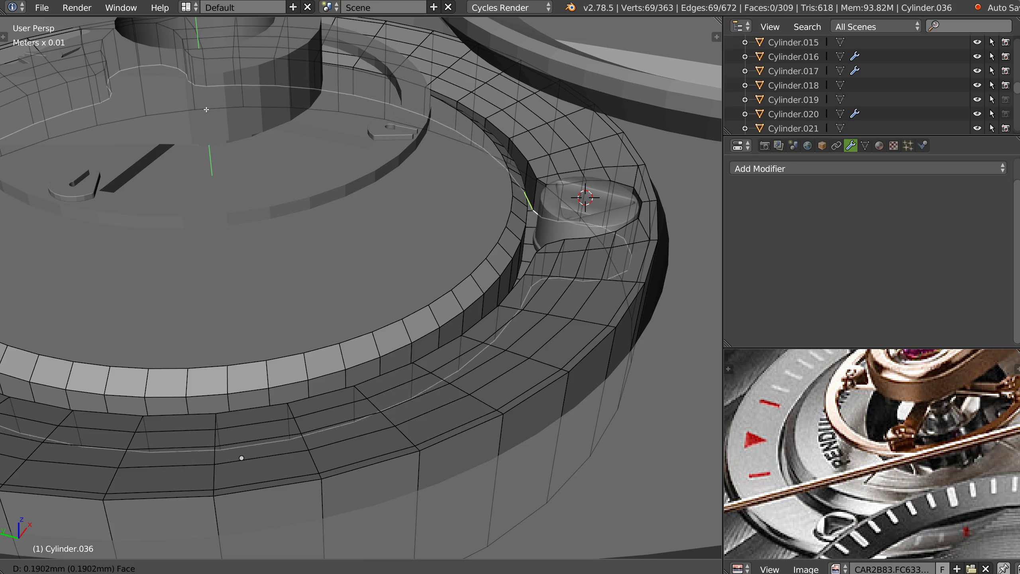
{"action": "left_click", "coordinate": [212, 104]}
{"action": "middle_click_drag", "start_coordinate": [212, 104], "coordinate": [509, 309]}
Fine-tune the horizontal scale of the inner ring's lower flange so it fits under the notched ring.
{"action": "key", "text": "Tab"}
{"action": "right_click", "coordinate": [490, 286]}
{"action": "key", "text": "Tab"}
{"action": "left_click", "coordinate": [585, 293]}
{"action": "key", "text": "s"}
{"action": "key", "text": "shift+z"}
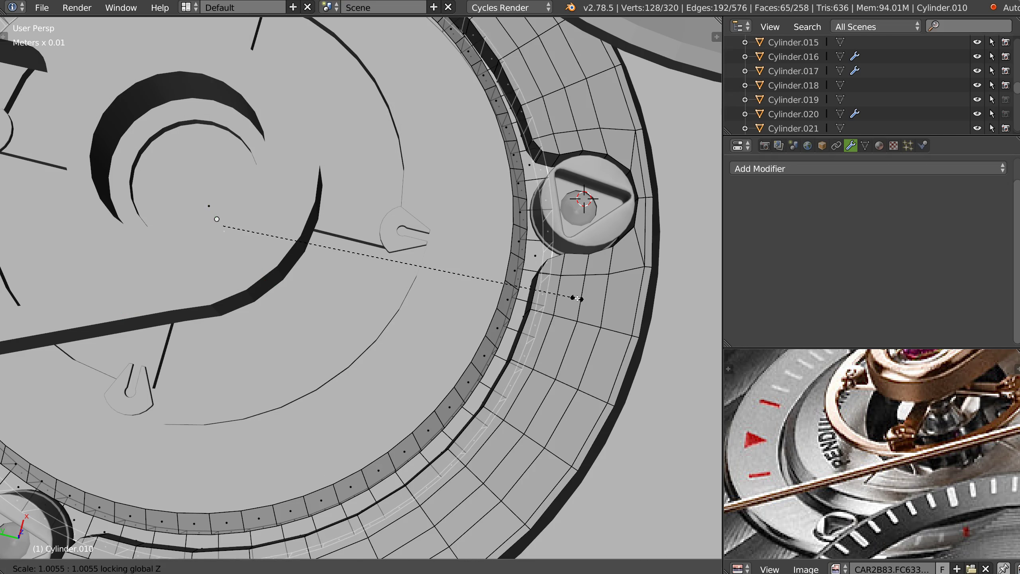
{"action": "left_click", "coordinate": [568, 298]}
{"action": "middle_click_drag", "start_coordinate": [568, 297], "coordinate": [517, 268]}
{"action": "key", "text": "ctrl+Tab"}
{"action": "left_click", "coordinate": [518, 227]}
{"action": "middle_click_drag", "start_coordinate": [520, 215], "coordinate": [535, 231]}
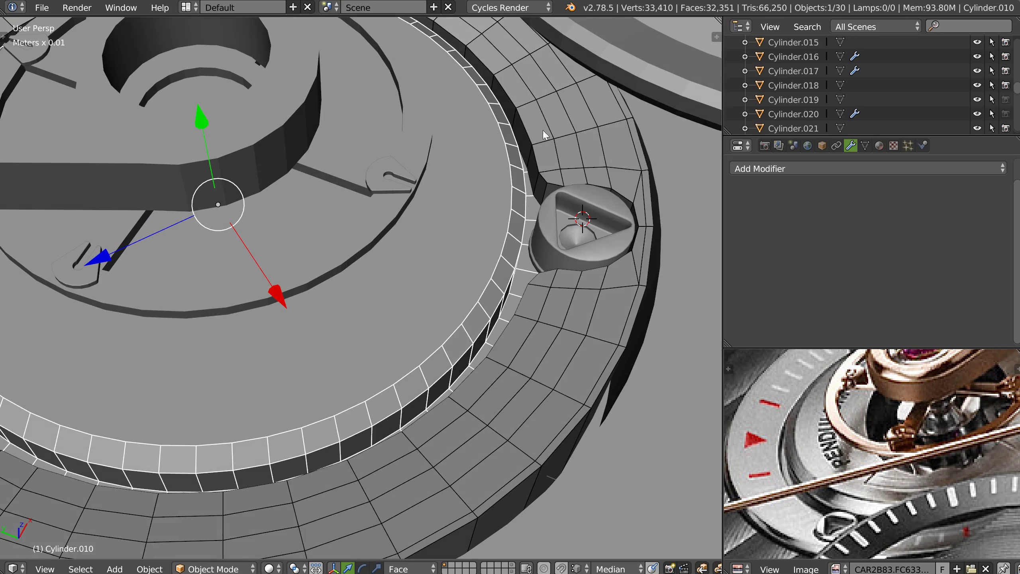
Widen the collar at the triangular screw's base by scaling its outer face loop horizontally.
{"action": "middle_click_drag", "start_coordinate": [569, 327], "coordinate": [578, 191]}
{"action": "scroll", "coordinate": [577, 191], "scroll_direction": "up", "scroll_amount": 4}
{"action": "right_click", "coordinate": [477, 188]}
{"action": "middle_click_drag", "start_coordinate": [477, 188], "coordinate": [465, 207]}
{"action": "key", "text": "Tab"}
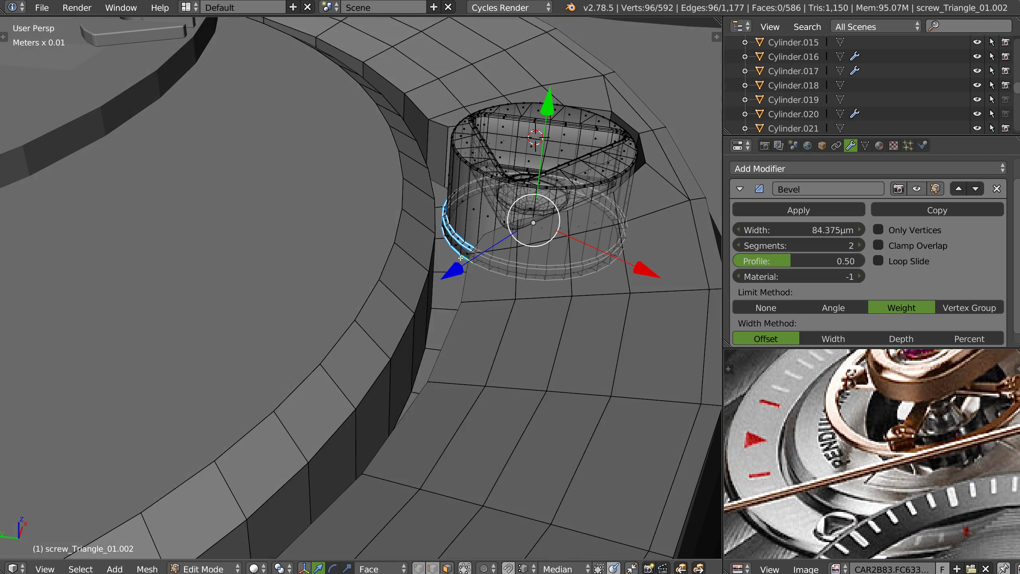
{"action": "key", "text": "a"}
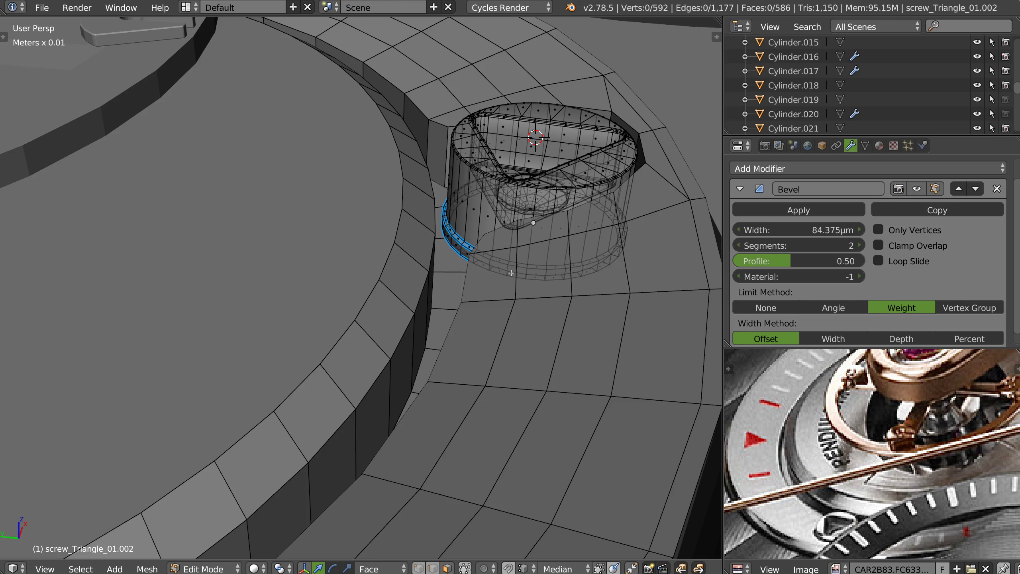
{"action": "scroll", "coordinate": [500, 265], "scroll_direction": "up", "scroll_amount": 3}
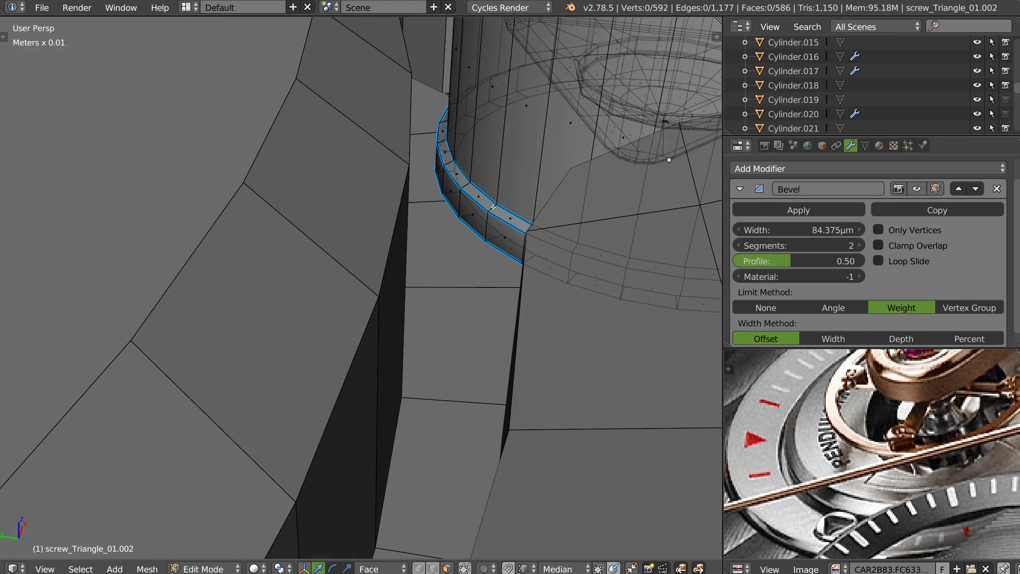
{"action": "right_click", "coordinate": [490, 227], "text": "alt"}
{"action": "key", "text": "s"}
{"action": "key", "text": "shift+z"}
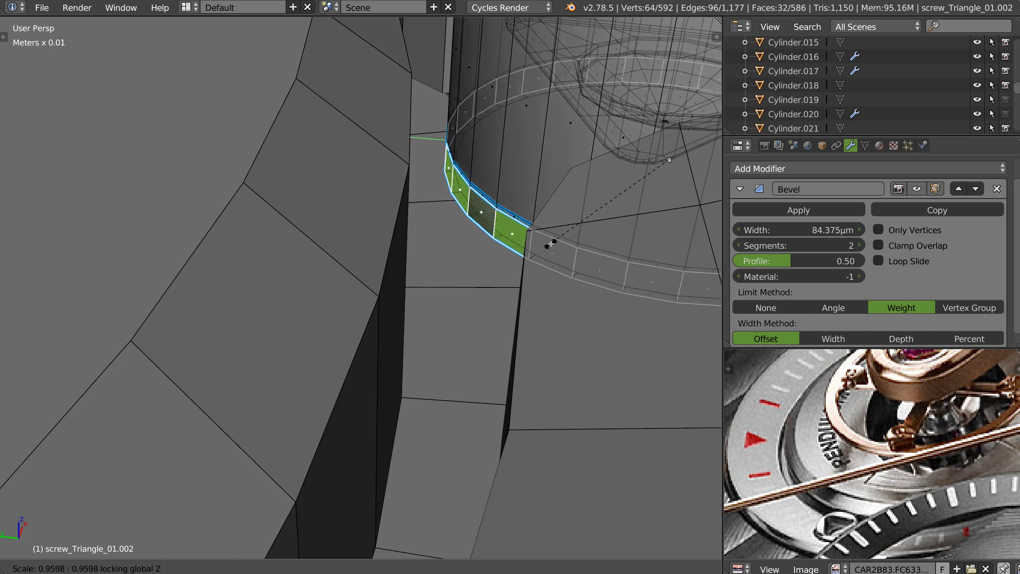
{"action": "left_click", "coordinate": [540, 244]}
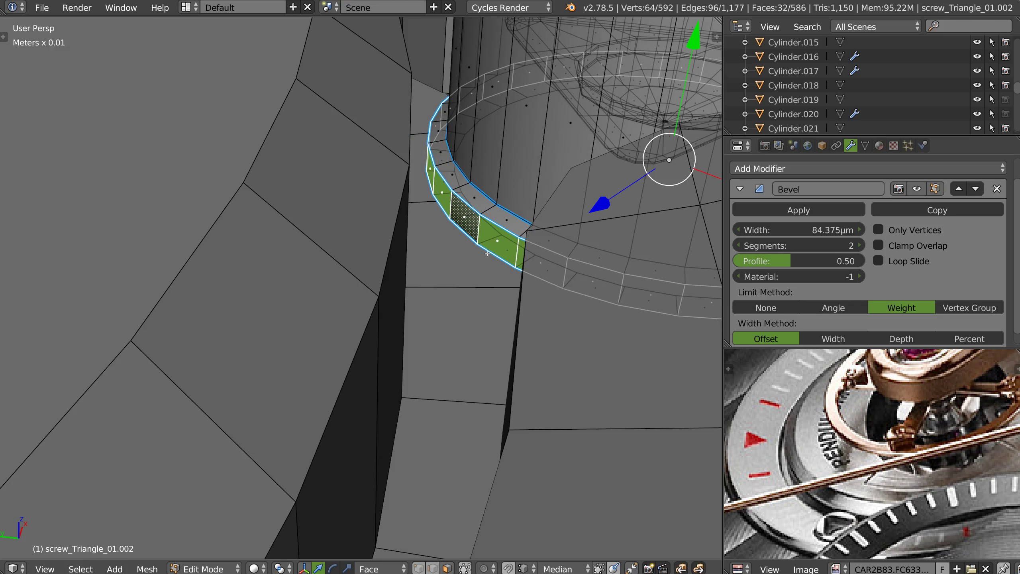
Raise the top face loop of the triangular screw's base collar to make it thicker.
{"action": "right_click", "coordinate": [489, 210], "text": "alt"}
{"action": "left_click_drag", "start_coordinate": [699, 28], "coordinate": [702, 7]}
{"action": "scroll", "coordinate": [604, 186], "scroll_direction": "down", "scroll_amount": 6}
{"action": "key", "text": "Tab"}
{"action": "middle_click_drag", "start_coordinate": [545, 226], "coordinate": [450, 259]}
Raise the inner ring's lower flange face loop slightly along the vertical axis.
{"action": "right_click", "coordinate": [451, 259]}
{"action": "key", "text": "Tab"}
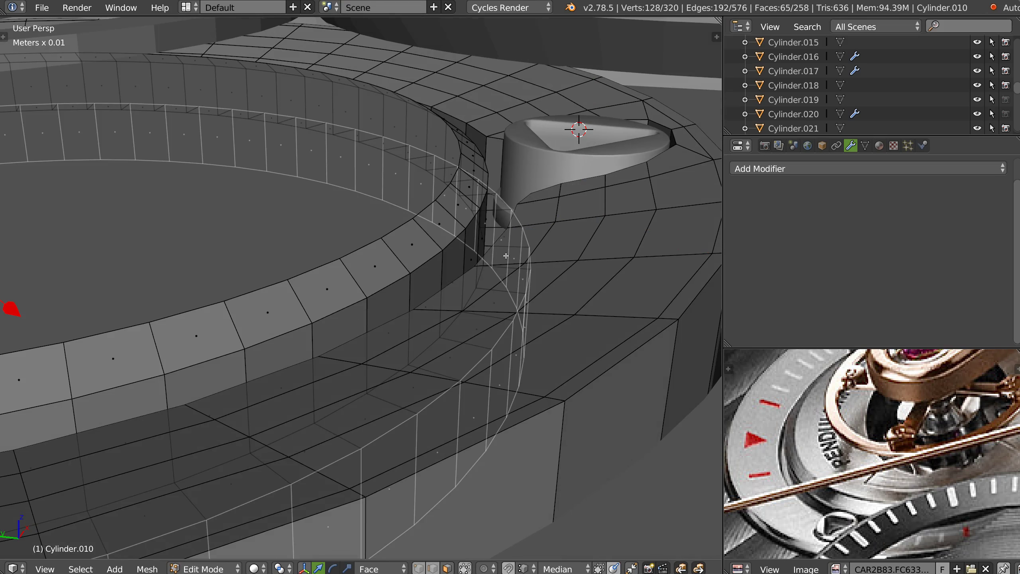
{"action": "right_click", "coordinate": [506, 244], "text": "alt"}
{"action": "middle_click_drag", "start_coordinate": [415, 133], "coordinate": [180, 103]}
{"action": "left_click_drag", "start_coordinate": [49, 102], "coordinate": [48, 89]}
{"action": "scroll", "coordinate": [446, 265], "scroll_direction": "down", "scroll_amount": 3}
{"action": "key", "text": "Tab"}
{"action": "middle_click_drag", "start_coordinate": [441, 217], "coordinate": [405, 192]}
Readjust the height of the lower edge loop on the notched ring's inner wall.
{"action": "right_click", "coordinate": [495, 247]}
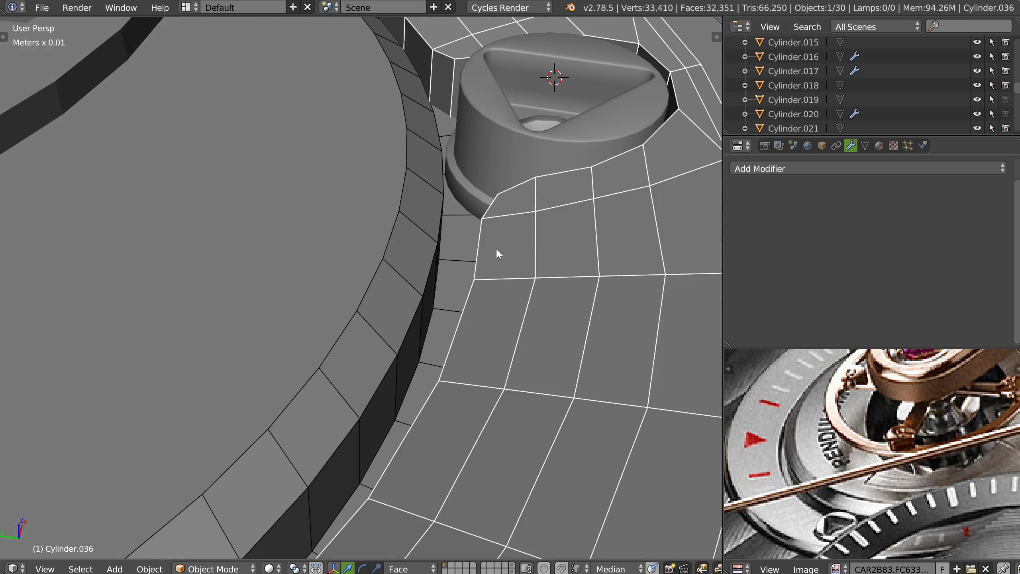
{"action": "key", "text": "Tab"}
{"action": "scroll", "coordinate": [484, 133], "scroll_direction": "down", "scroll_amount": 4}
{"action": "middle_click_drag", "start_coordinate": [484, 133], "coordinate": [179, 99]}
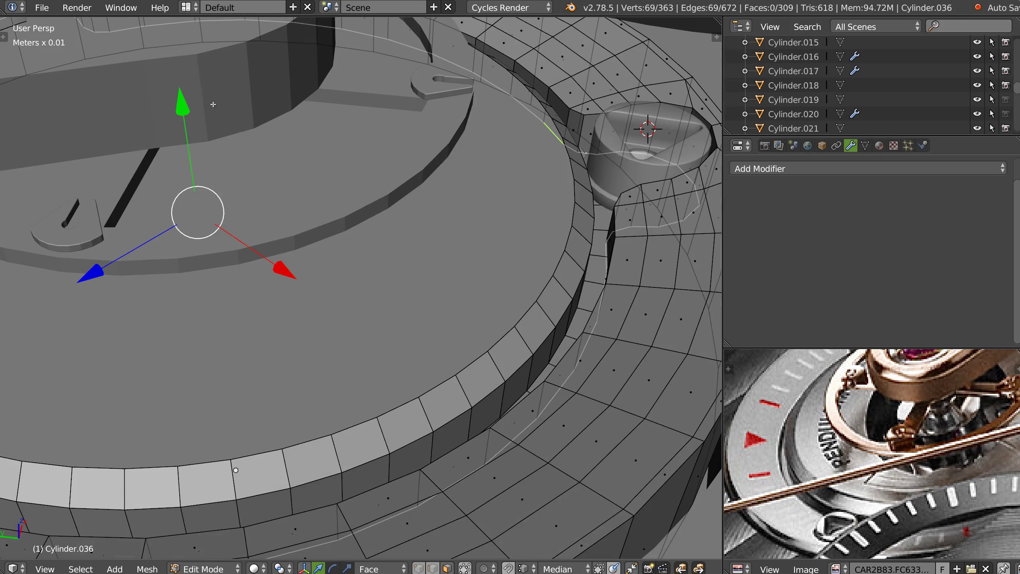
{"action": "key", "text": "g"}
{"action": "left_click", "coordinate": [291, 147]}
{"action": "middle_click_drag", "start_coordinate": [291, 146], "coordinate": [261, 138]}
{"action": "left_click_drag", "start_coordinate": [186, 94], "coordinate": [185, 91]}
{"action": "scroll", "coordinate": [446, 269], "scroll_direction": "down", "scroll_amount": 3}
{"action": "mouse_move", "coordinate": [442, 273]}
{"action": "middle_mouse_down"}
{"action": "mouse_move", "coordinate": [440, 324]}
{"action": "mouse_move", "coordinate": [465, 271]}
{"action": "mouse_move", "coordinate": [428, 262]}
{"action": "middle_mouse_up"}
{"action": "key", "text": "Tab"}
Add an edge loop around the notched ring's outer wall and slide it close beneath the upper rim.
{"action": "scroll", "coordinate": [513, 271], "scroll_direction": "up", "scroll_amount": 2}
{"action": "right_click", "coordinate": [479, 299]}
{"action": "right_click", "coordinate": [475, 289]}
{"action": "key", "text": "Tab"}
{"action": "right_click", "coordinate": [468, 317], "text": "alt"}
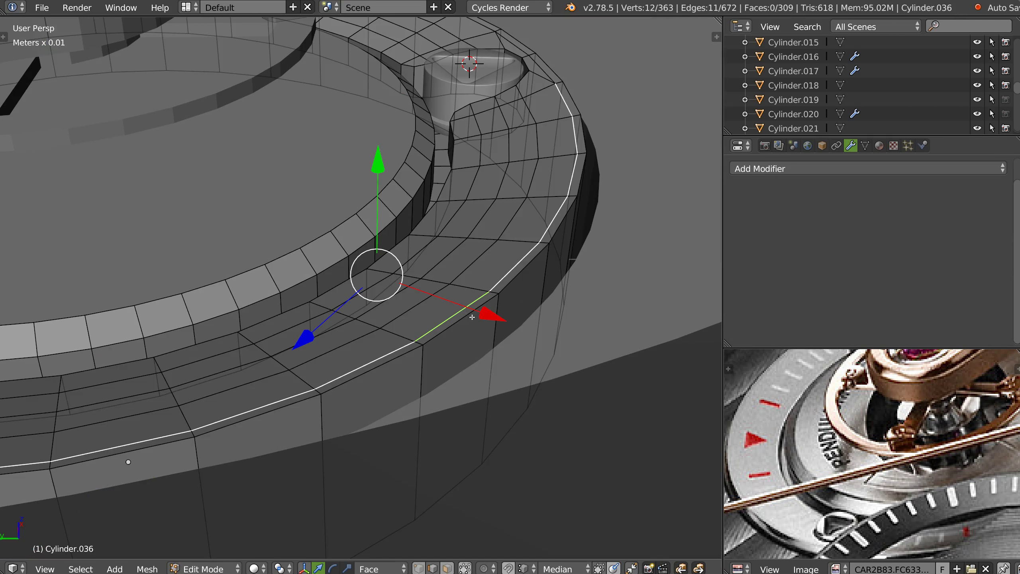
{"action": "middle_click_drag", "start_coordinate": [534, 295], "coordinate": [542, 296]}
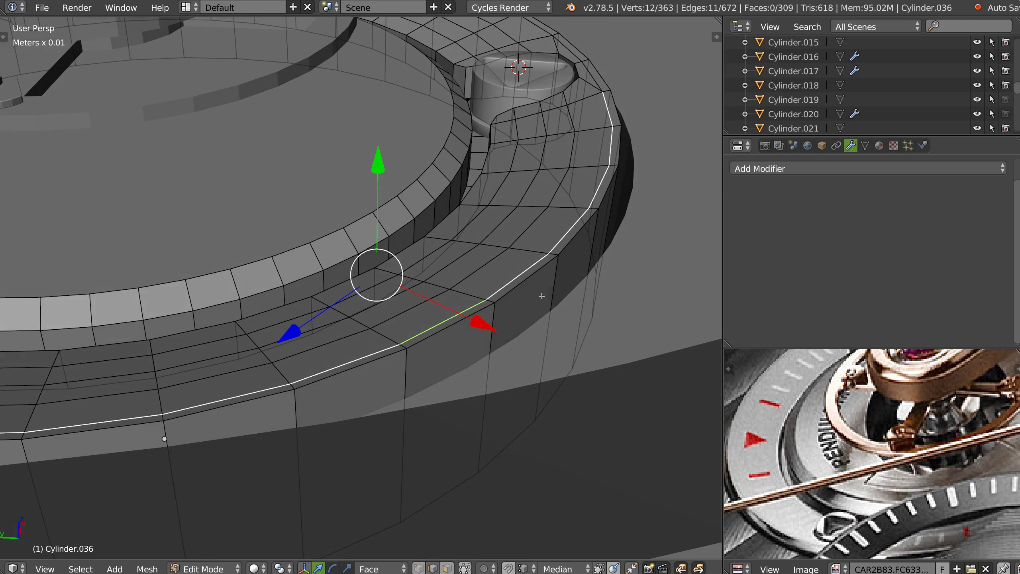
{"action": "key", "text": "ctrl+Tab"}
{"action": "left_click", "coordinate": [544, 317]}
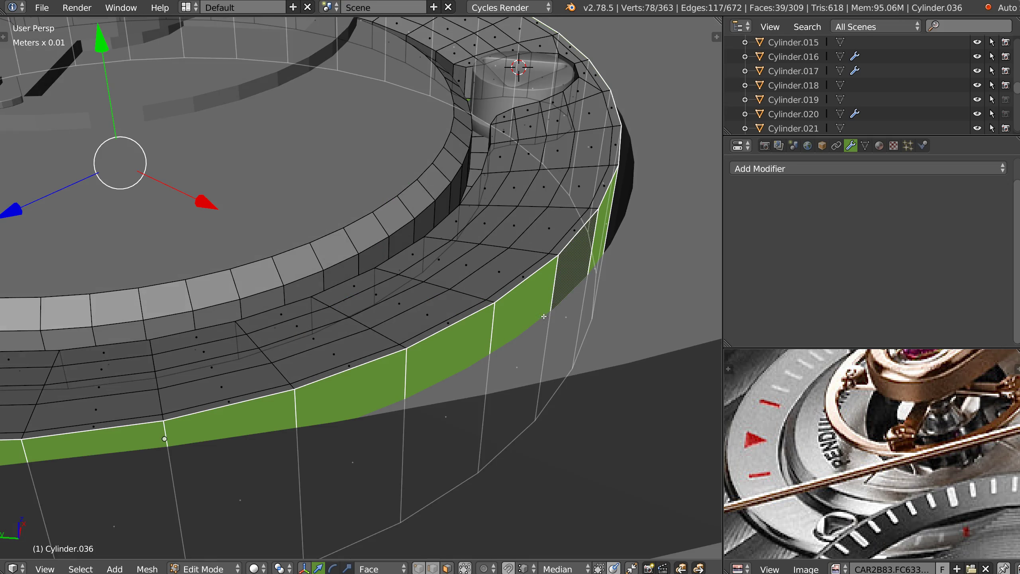
{"action": "key", "text": "ctrl+r"}
{"action": "left_click", "coordinate": [556, 296]}
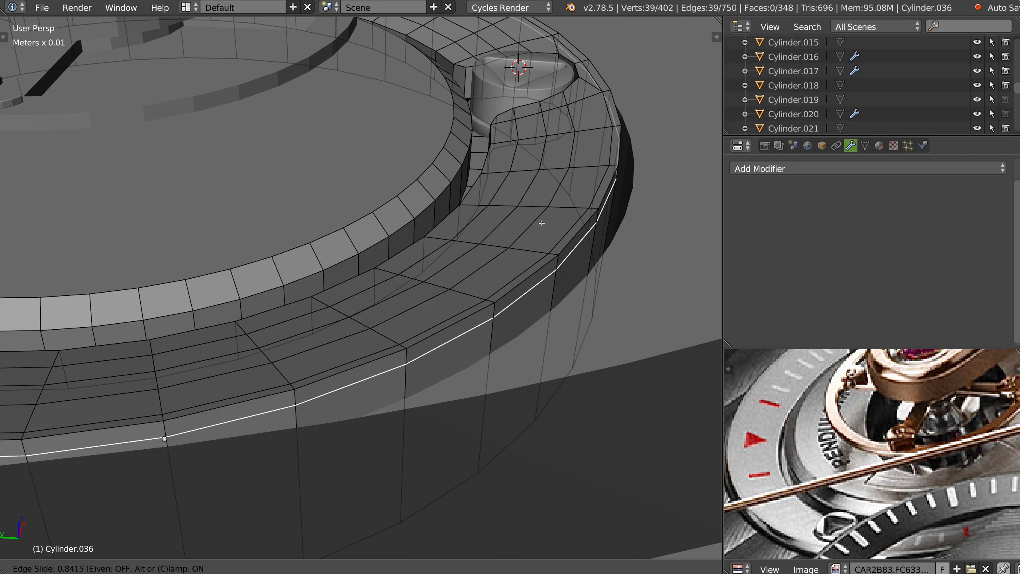
{"action": "left_click", "coordinate": [542, 217]}
Shade the notched ring smooth while trying a level 2 Subsurf modifier, and remove the modifier again.
{"action": "key", "text": "Tab"}
{"action": "right_click", "coordinate": [500, 265]}
{"action": "left_click", "coordinate": [586, 273]}
{"action": "key", "text": "z"}
{"action": "left_click", "coordinate": [547, 304]}
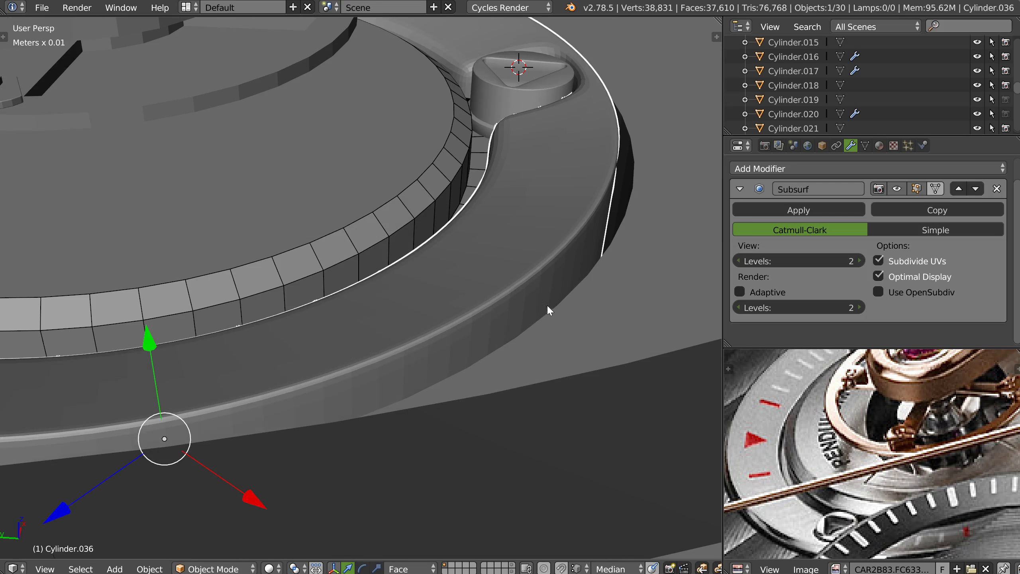
{"action": "middle_click_drag", "start_coordinate": [408, 361], "coordinate": [488, 271]}
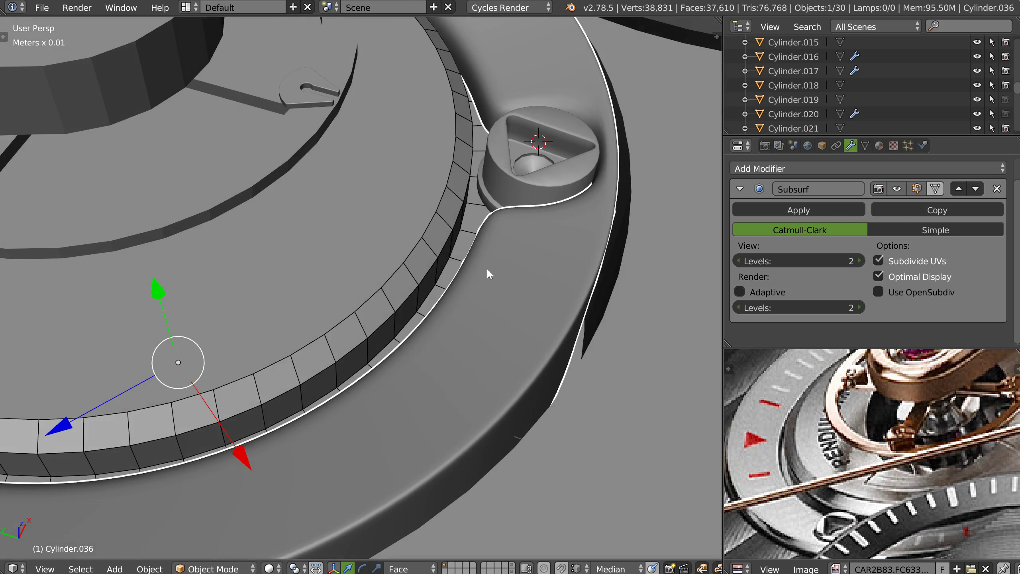
{"action": "middle_click_drag", "start_coordinate": [530, 297], "coordinate": [468, 295]}
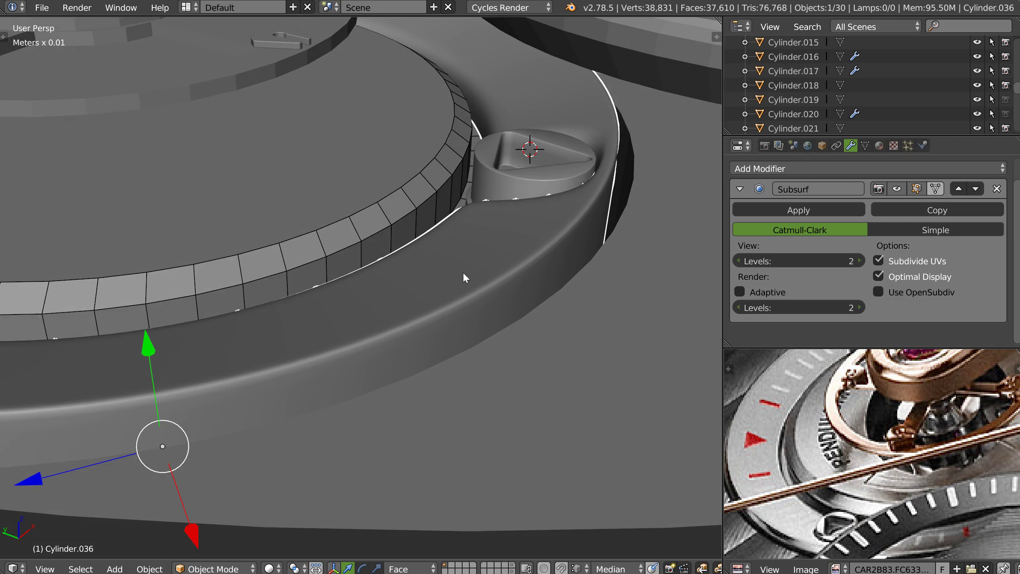
{"action": "key", "text": "ctrl+a"}
{"action": "left_click", "coordinate": [471, 256]}
Dissolve the edge loop just beneath the notched ring's upper outer rim.
{"action": "key", "text": "Tab"}
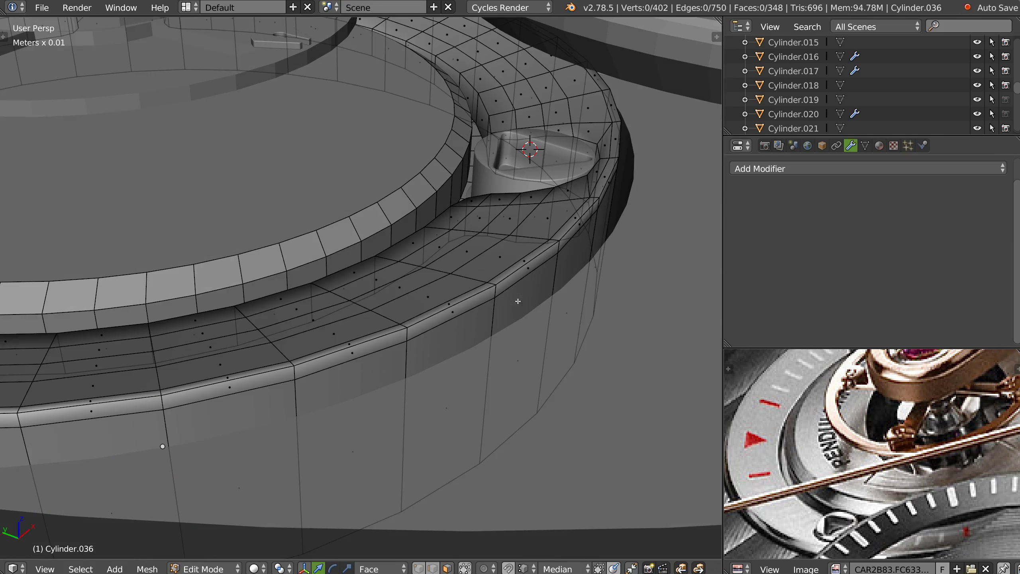
{"action": "key", "text": "2"}
{"action": "right_click", "coordinate": [470, 314], "text": "alt"}
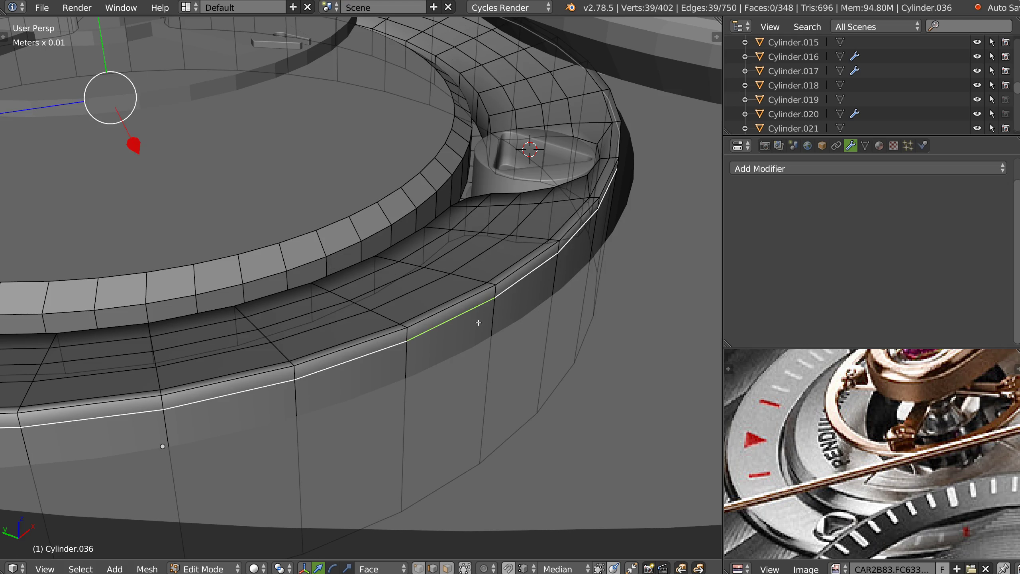
{"action": "key", "text": "ctrl+x"}
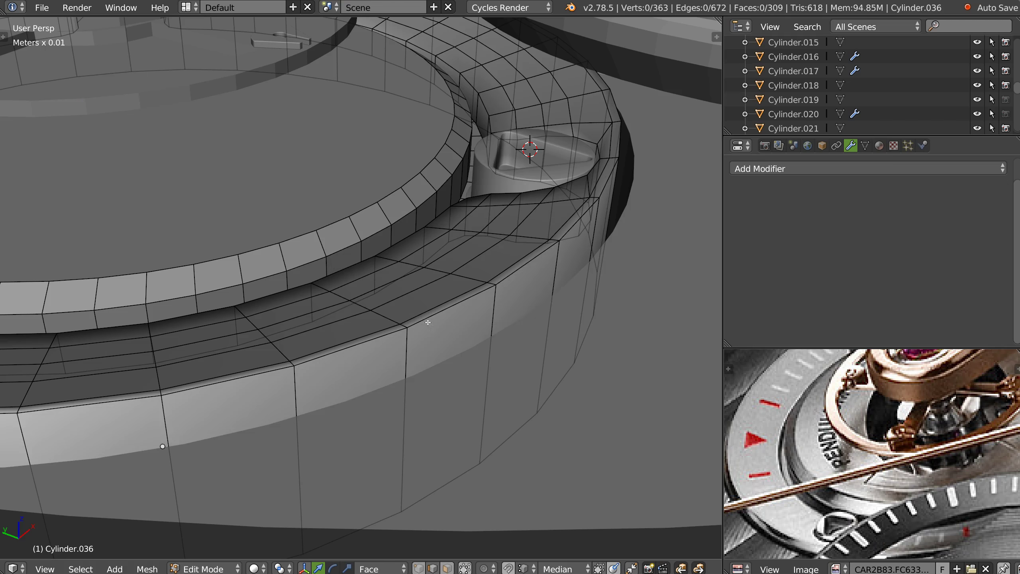
Push the notched ring's outer wall face loop outward using Inset with zero thickness and a depth of about 0.013.
{"action": "key", "text": "3"}
{"action": "right_click", "coordinate": [487, 328], "text": "alt"}
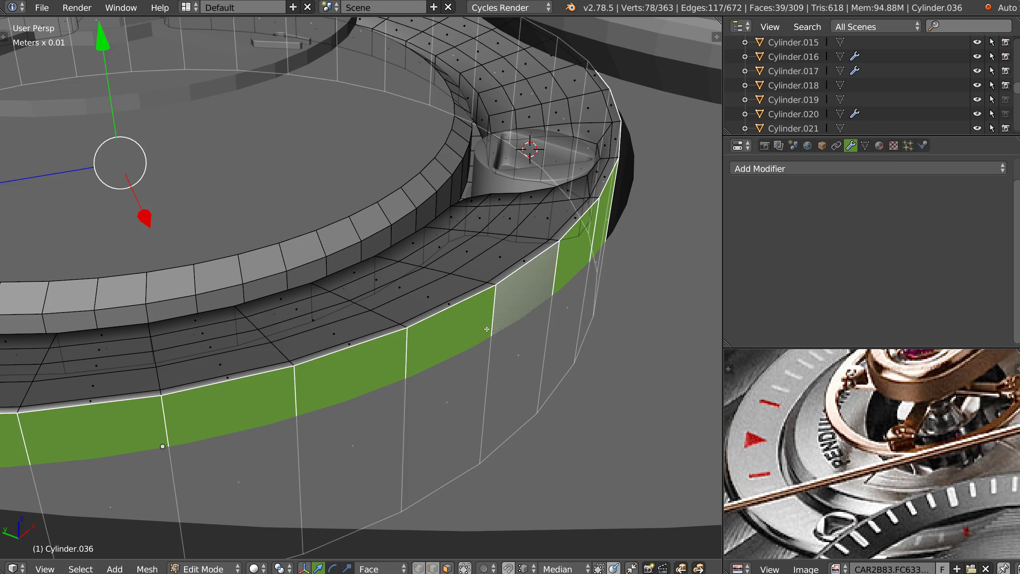
{"action": "key", "text": "ctrl"}
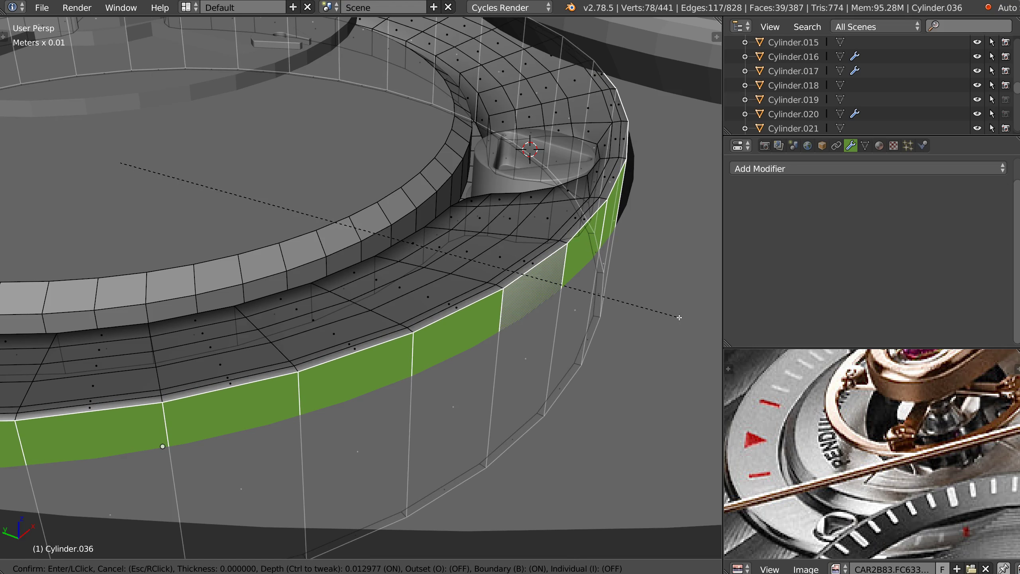
{"action": "left_click", "coordinate": [681, 316]}
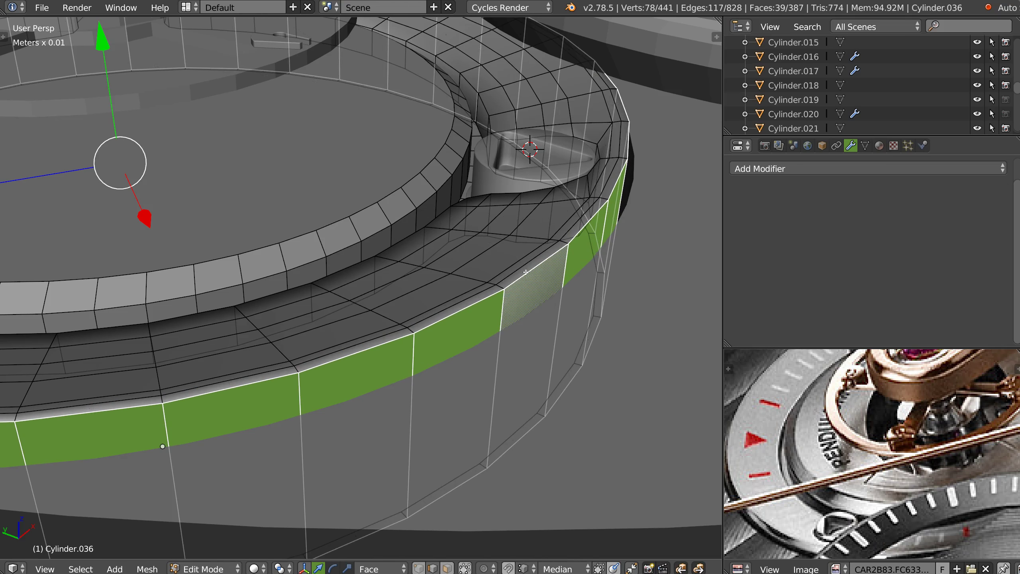
Dissolve the extra edge loop just inside the notched ring's upper outer rim, and select the outer rim edge loop.
{"action": "right_click", "coordinate": [520, 260], "text": "alt"}
{"action": "right_click", "coordinate": [584, 220], "text": "alt"}
{"action": "right_click", "coordinate": [576, 237], "text": "alt"}
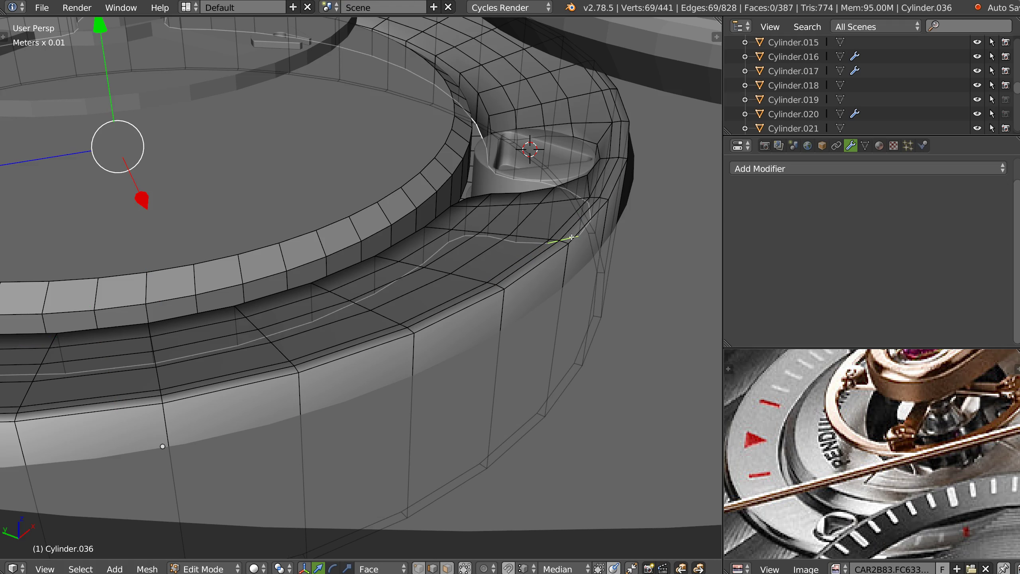
{"action": "right_click", "coordinate": [529, 261], "text": "alt"}
{"action": "key", "text": "ctrl+x"}
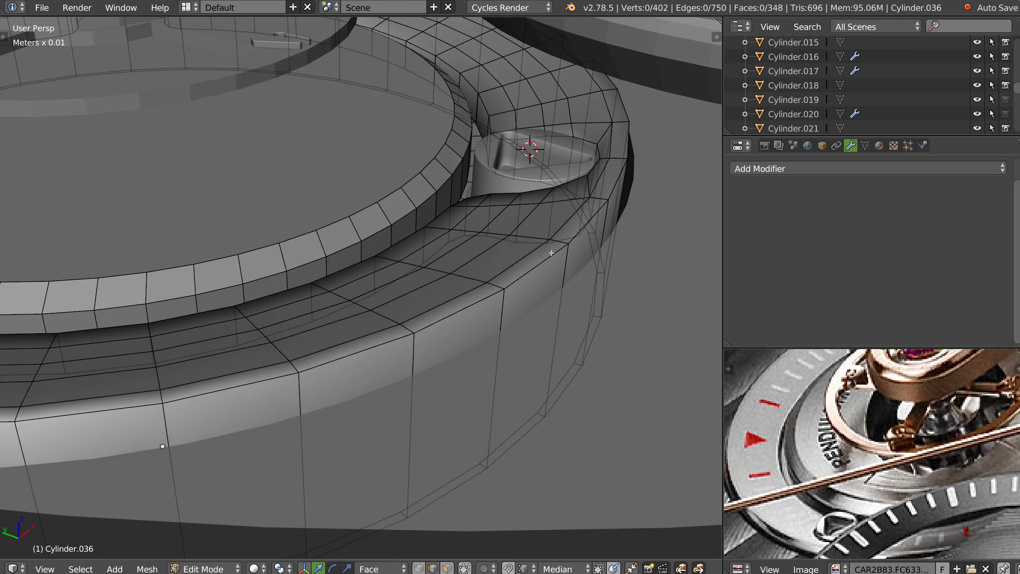
{"action": "right_click", "coordinate": [524, 271], "text": "alt"}
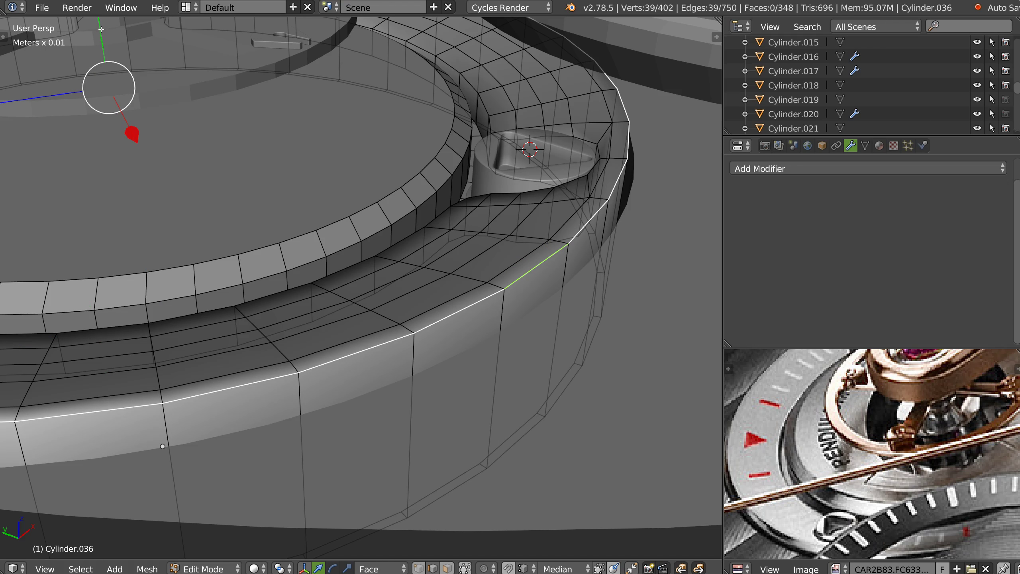
Dissolve the extra edge loop running alongside the notched ring's lower outer edge.
{"action": "left_click_drag", "start_coordinate": [101, 30], "coordinate": [101, 28]}
{"action": "middle_click_drag", "start_coordinate": [152, 55], "coordinate": [588, 346]}
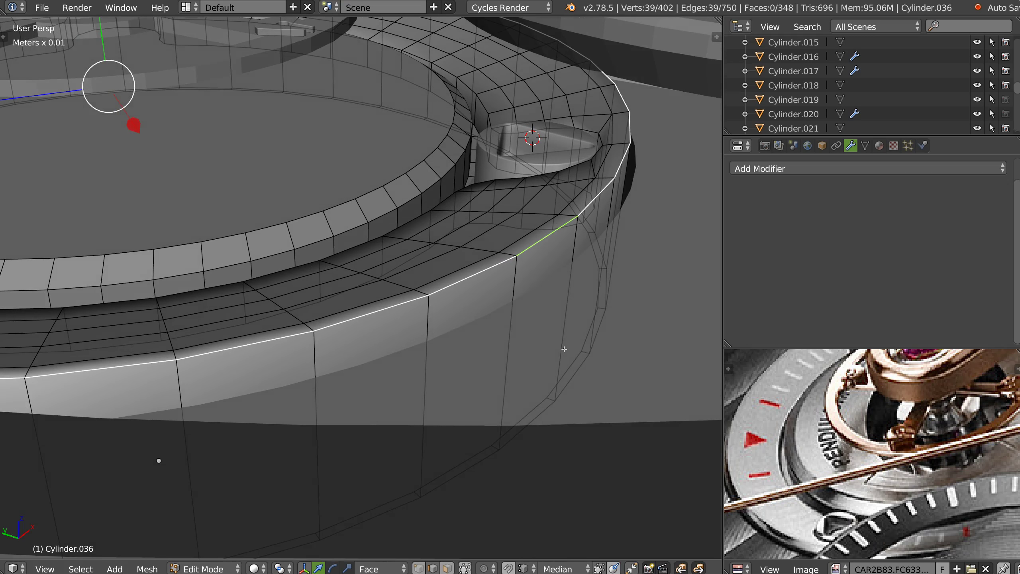
{"action": "right_click", "coordinate": [589, 359], "text": "alt"}
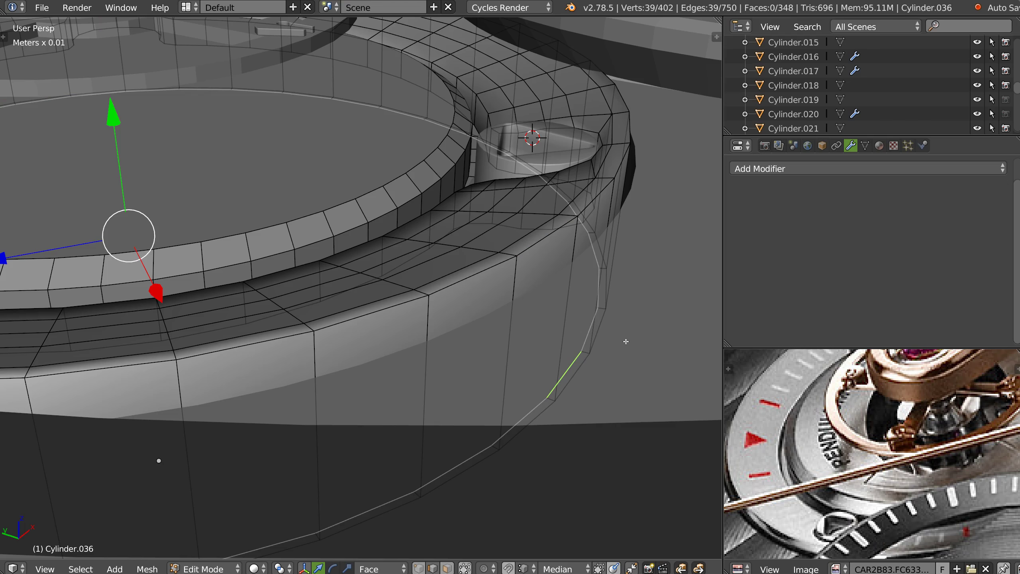
{"action": "key", "text": "x"}
{"action": "left_click", "coordinate": [517, 344]}
Select the notched ring's upper outer rim edge loop together with its whole upper inner contour, including the three notches.
{"action": "middle_click_drag", "start_coordinate": [619, 303], "coordinate": [578, 289]}
{"action": "right_click", "coordinate": [526, 324], "text": "alt"}
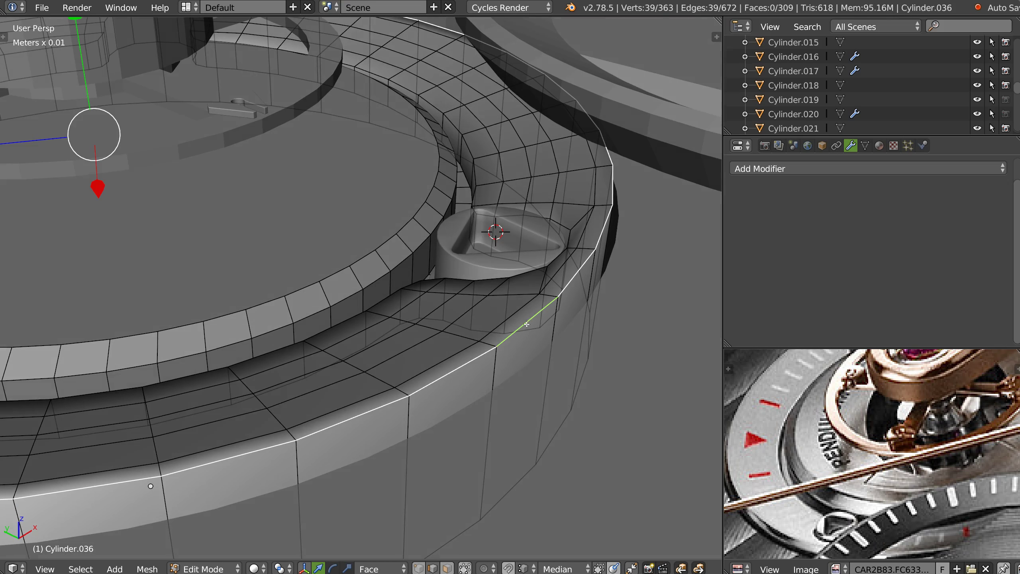
{"action": "right_click", "coordinate": [428, 277], "text": "alt+shift"}
{"action": "right_click", "coordinate": [434, 277], "text": "alt+shift"}
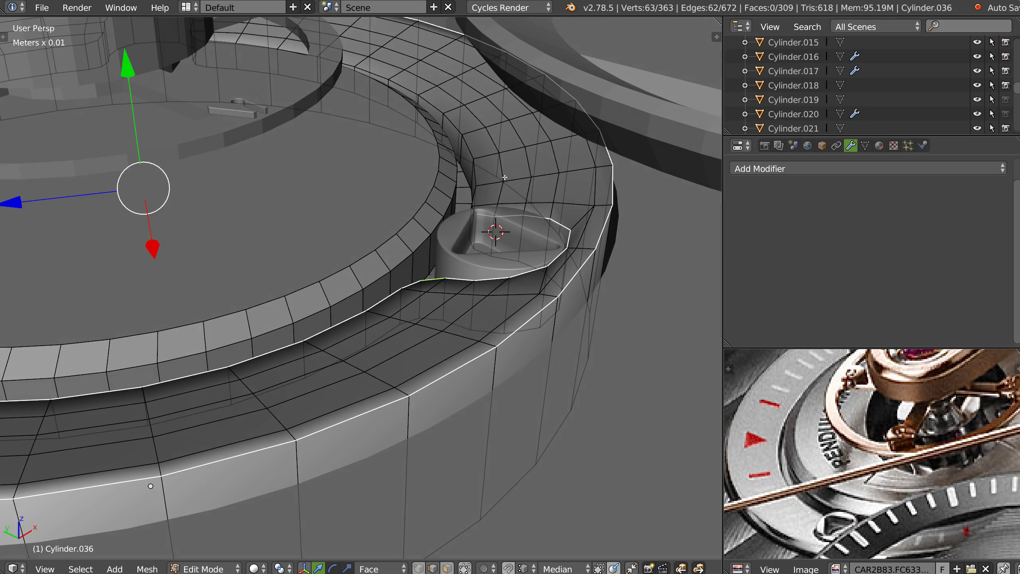
{"action": "right_click", "coordinate": [475, 210], "text": "alt+shift"}
{"action": "middle_click_drag", "start_coordinate": [445, 207], "coordinate": [441, 99]}
{"action": "right_click", "coordinate": [440, 97], "text": "alt+shift"}
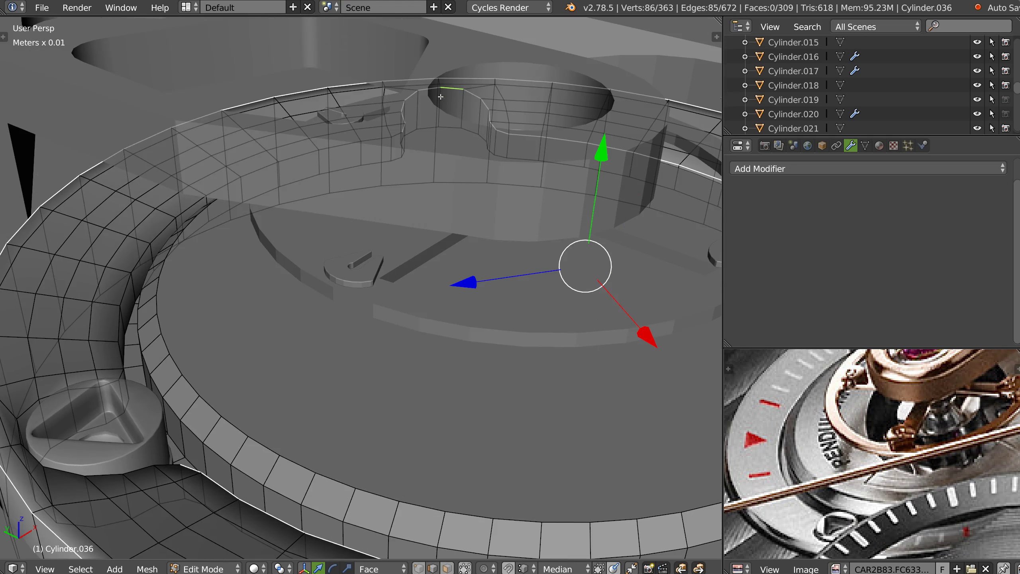
{"action": "right_click", "coordinate": [373, 140], "text": "alt+shift"}
{"action": "right_click", "coordinate": [121, 379], "text": "alt+shift"}
Bevel the selected ring edges with a weight-limited Bevel modifier about 0.106 mm wide, 2 segments and profile 0.5, and return to Object Mode.
{"action": "middle_click_drag", "start_coordinate": [542, 362], "coordinate": [217, 348], "text": "shift"}
{"action": "key", "text": "space"}
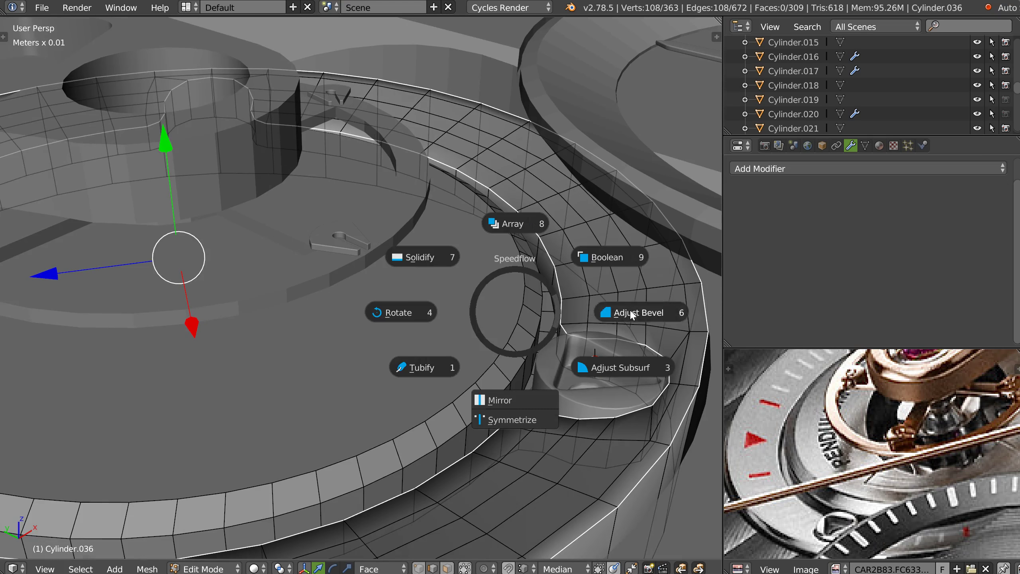
{"action": "left_click", "coordinate": [630, 309]}
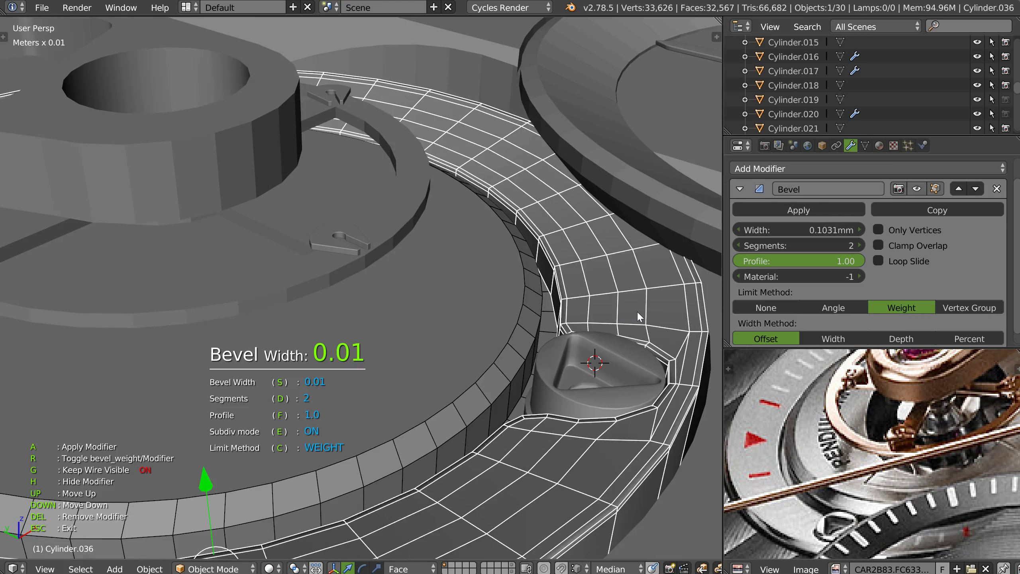
{"action": "left_click", "coordinate": [640, 310]}
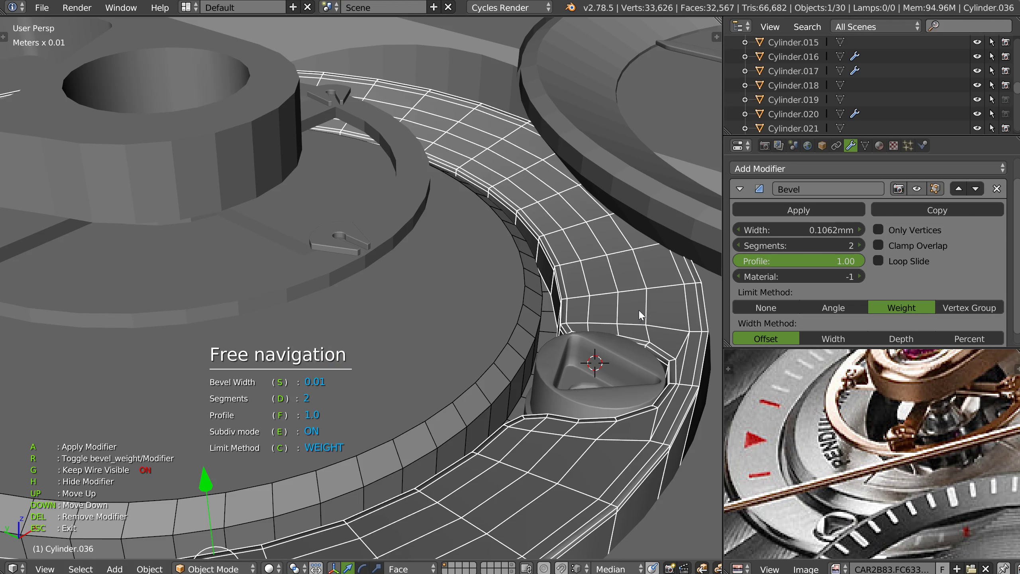
{"action": "type", "text": "f.5"}
{"action": "key", "text": "Return"}
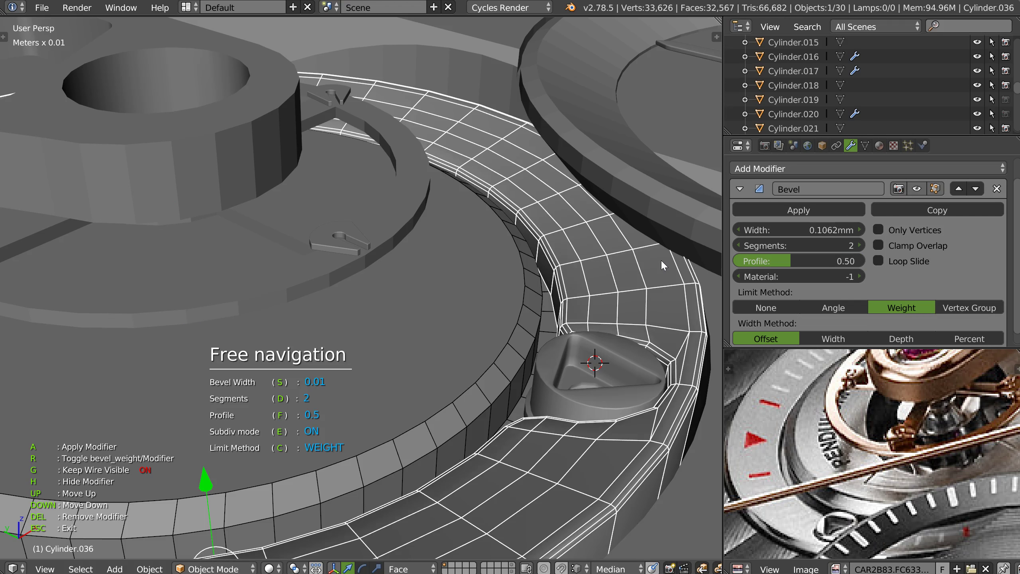
{"action": "middle_click_drag", "start_coordinate": [541, 458], "coordinate": [531, 416], "text": "shift"}
{"action": "key", "text": "Tab"}
{"action": "key", "text": "Tab"}
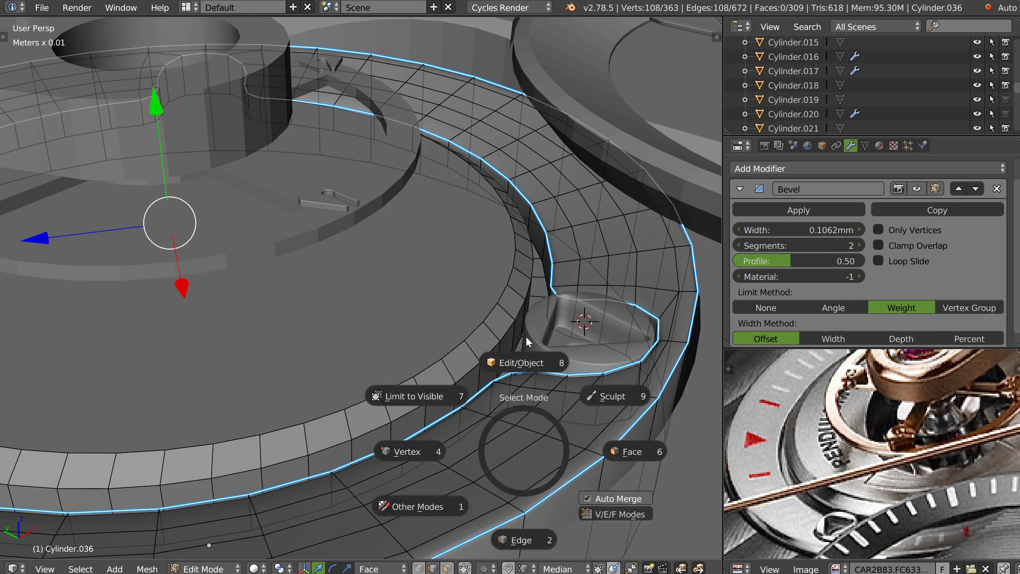
{"action": "left_click", "coordinate": [527, 341]}
{"action": "scroll", "coordinate": [621, 324], "scroll_direction": "down", "scroll_amount": 3}
{"action": "middle_click_drag", "start_coordinate": [622, 323], "coordinate": [486, 268]}
{"action": "scroll", "coordinate": [510, 334], "scroll_direction": "up", "scroll_amount": 3}
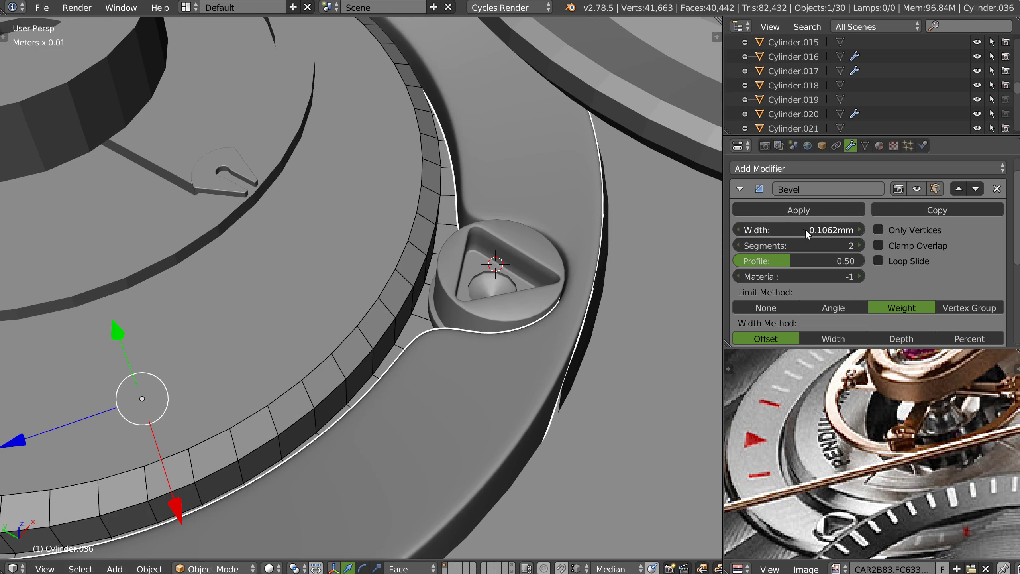
Set the notched ring's bevel width to 0.15 mm.
{"action": "left_click_drag", "start_coordinate": [802, 229], "coordinate": [791, 226]}
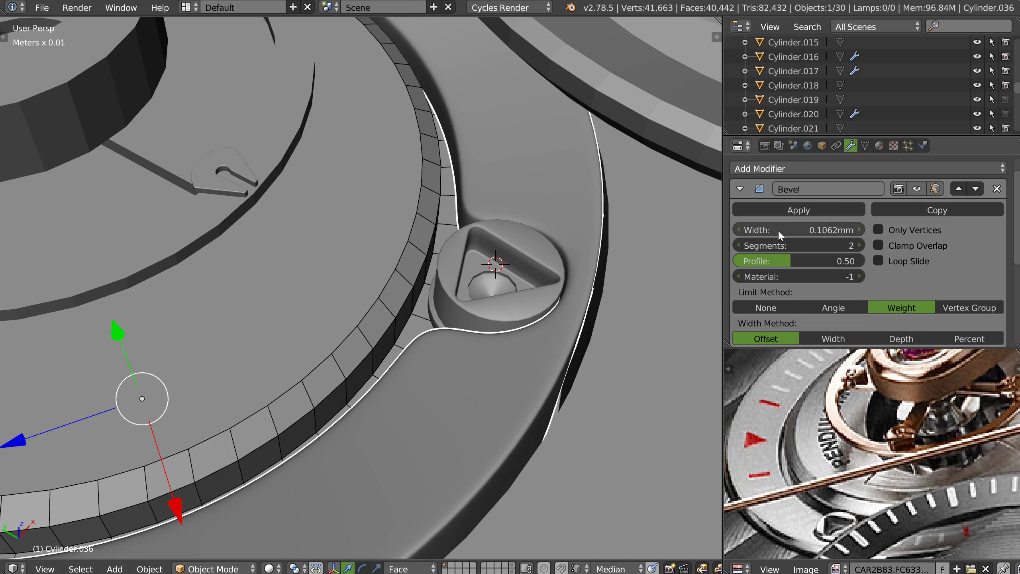
{"action": "left_click", "coordinate": [746, 228]}
{"action": "left_click", "coordinate": [747, 230]}
{"action": "key", "text": "Delete"}
{"action": "key", "text": "Delete"}
{"action": "key", "text": "Delete"}
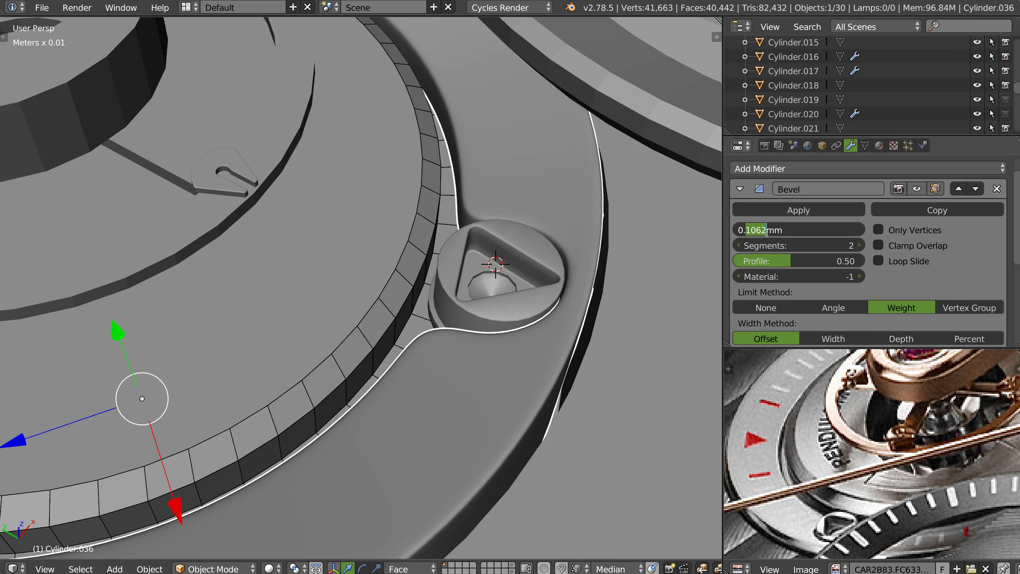
{"action": "type", "text": "5"}
{"action": "key", "text": "Return"}
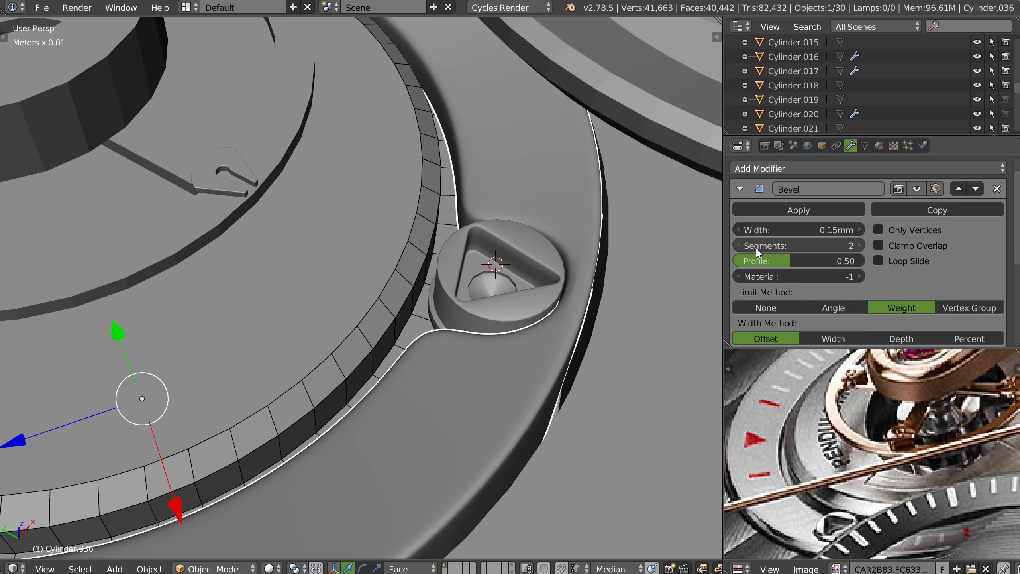
Set the notched ring's bevel width to 0.1 mm and inspect the rounded edges around the screw.
{"action": "left_click", "coordinate": [751, 229]}
{"action": "left_click", "coordinate": [751, 229]}
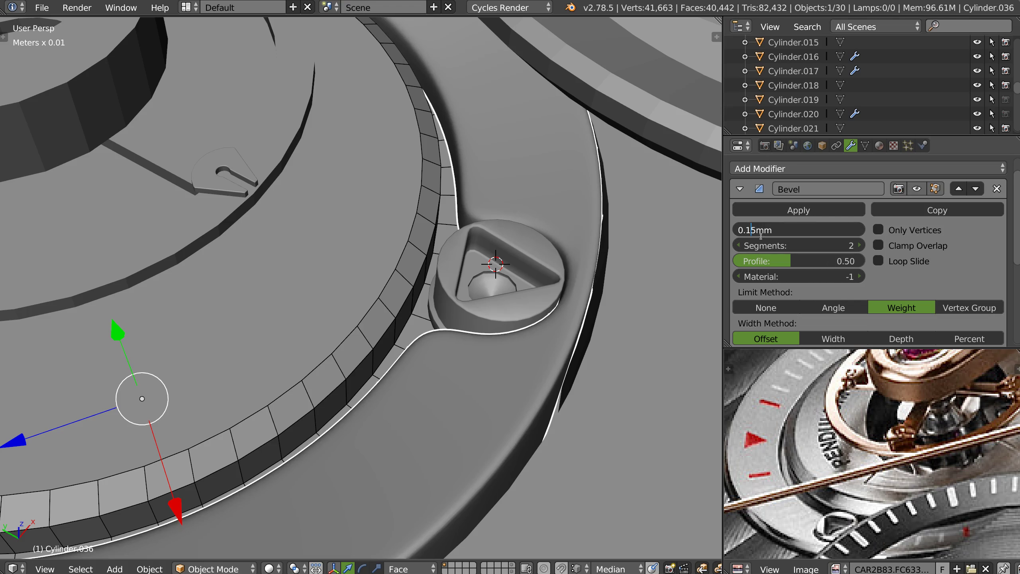
{"action": "key", "text": "Delete"}
{"action": "key", "text": "Return"}
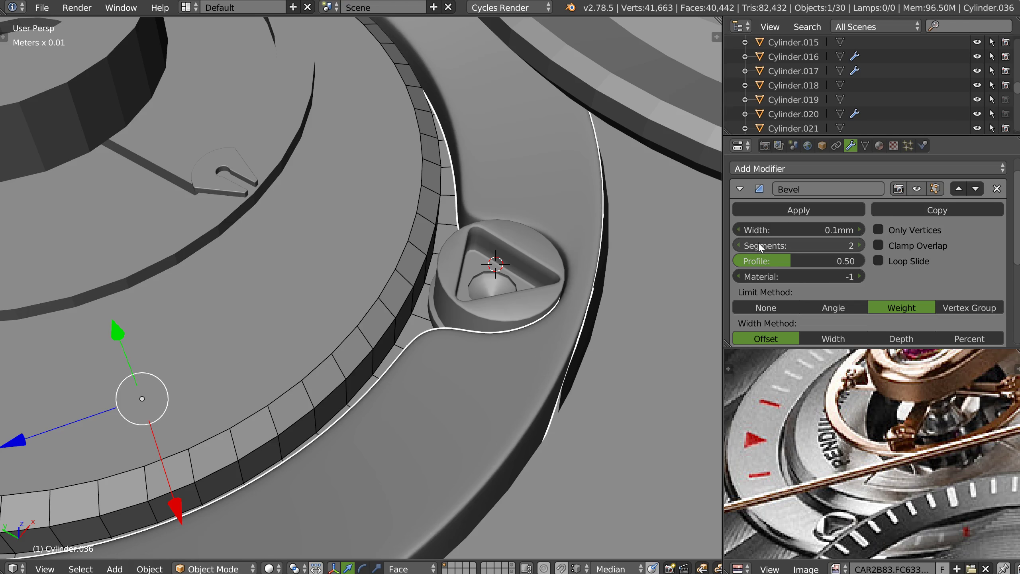
{"action": "middle_click_drag", "start_coordinate": [504, 314], "coordinate": [477, 283]}
{"action": "key", "text": "Tab"}
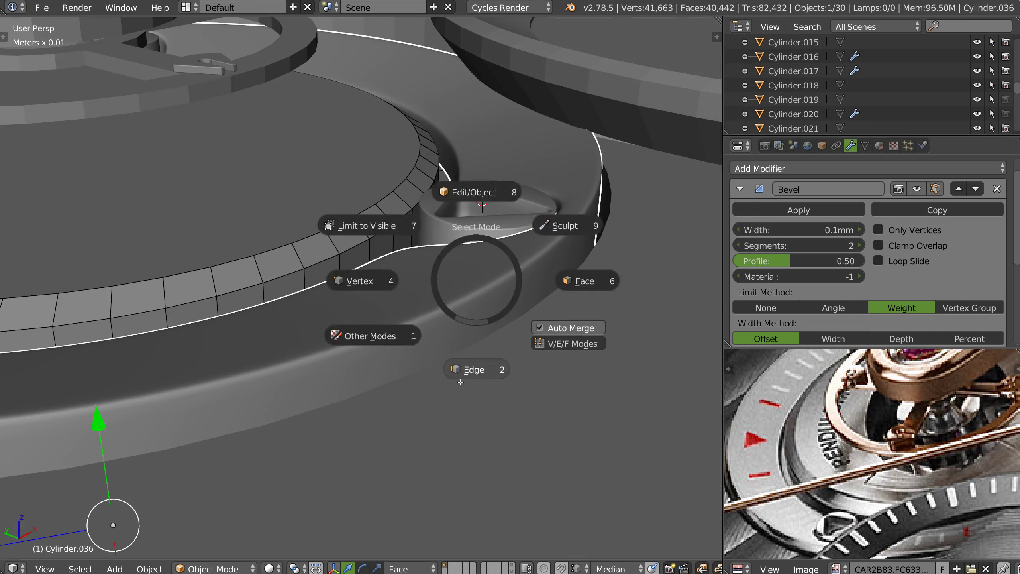
{"action": "left_click", "coordinate": [494, 306]}
{"action": "key", "text": "Tab"}
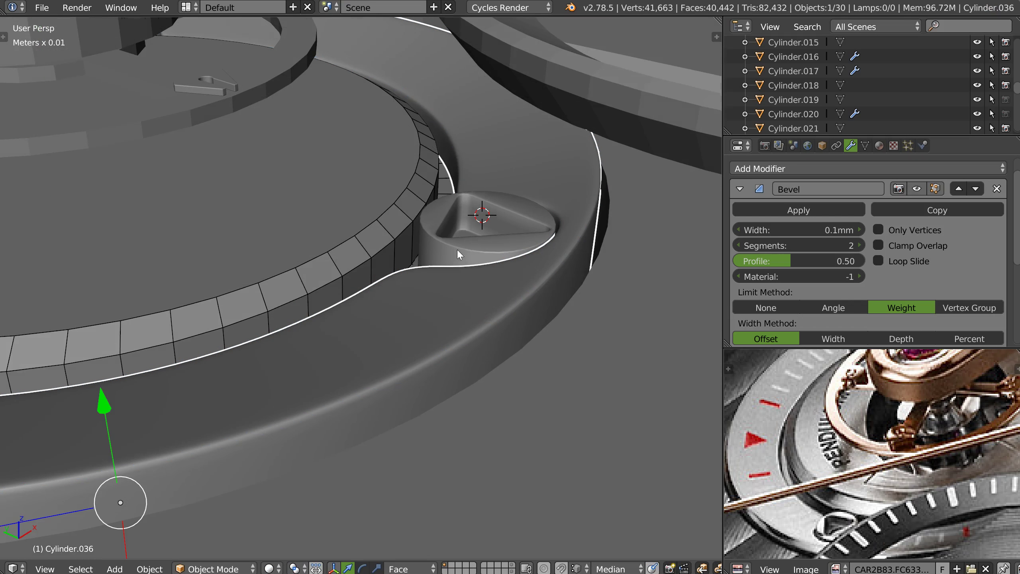
Widen the notched ring's bevel to 0.625 mm.
{"action": "left_click_drag", "start_coordinate": [780, 232], "coordinate": [784, 236]}
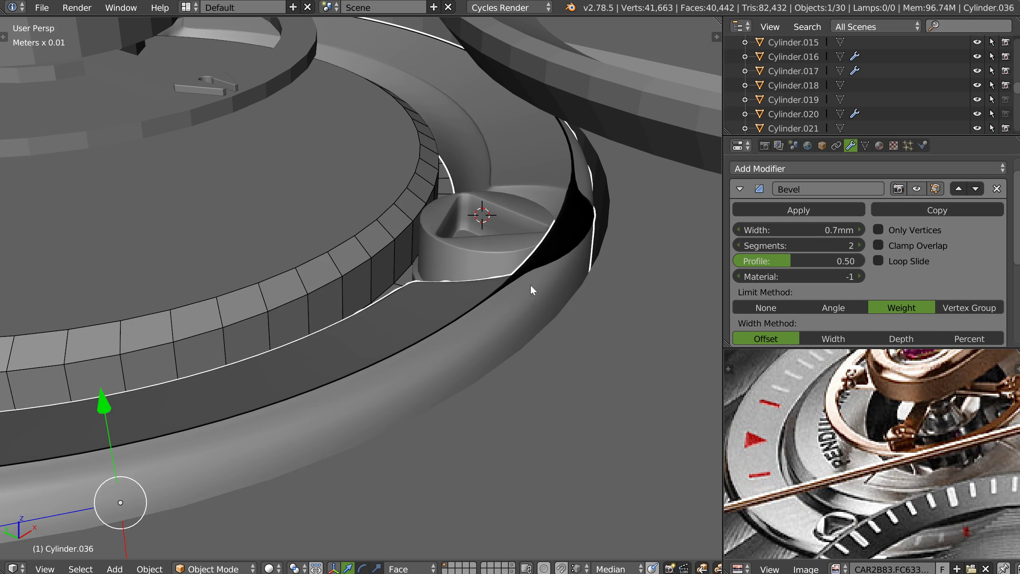
{"action": "key", "text": "space"}
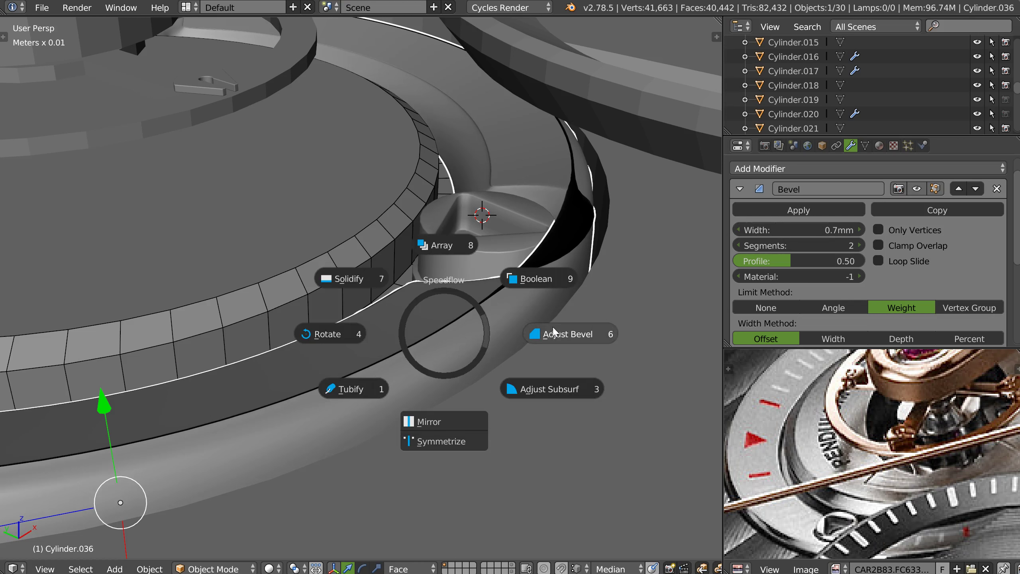
{"action": "left_click", "coordinate": [554, 338]}
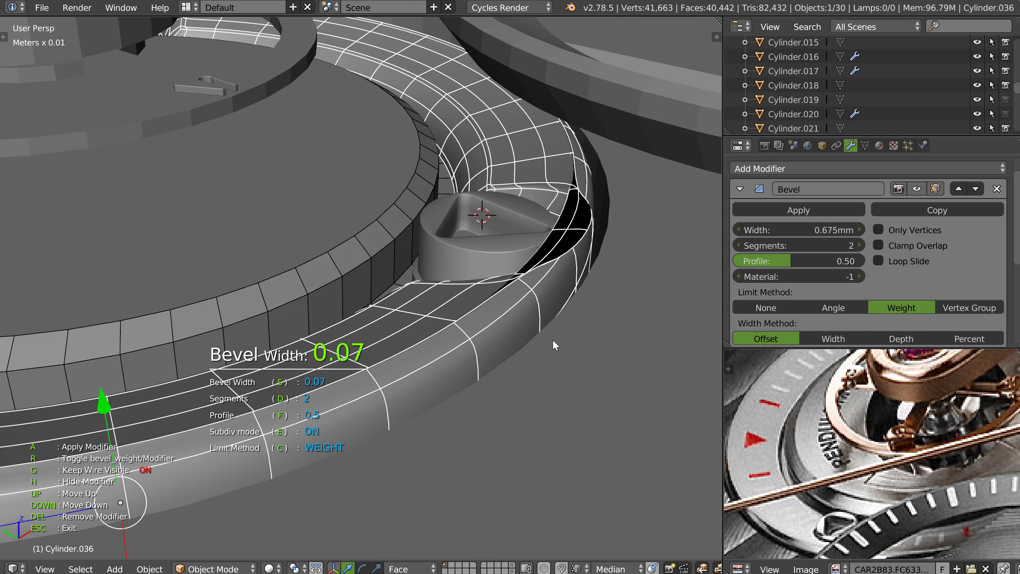
{"action": "left_click", "coordinate": [552, 339]}
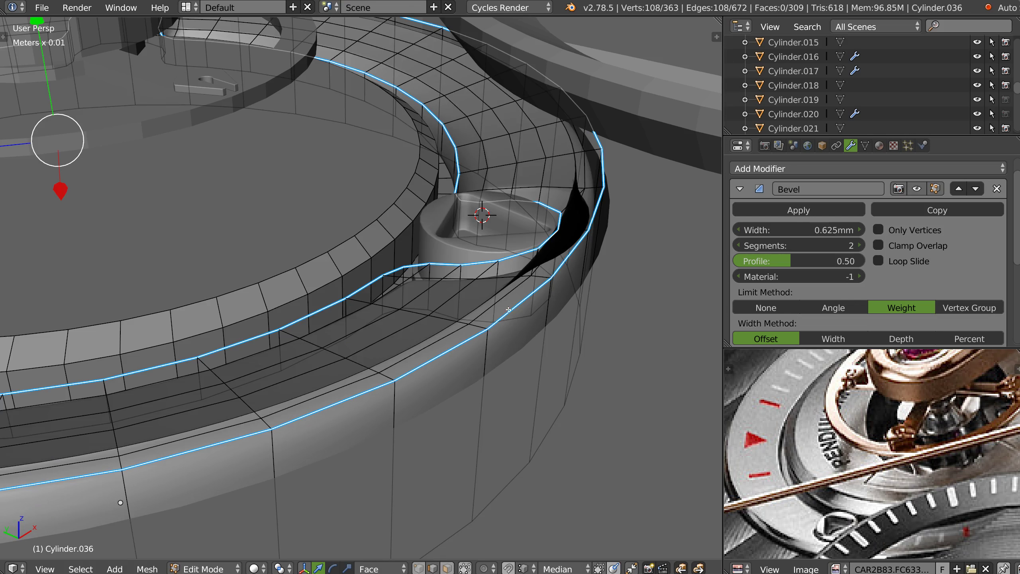
Lower the bevel weight of the notched ring's upper outer rim edge loop.
{"action": "right_click", "coordinate": [502, 323], "text": "alt"}
{"action": "right_click", "coordinate": [474, 338], "text": "alt"}
{"action": "key", "text": "space"}
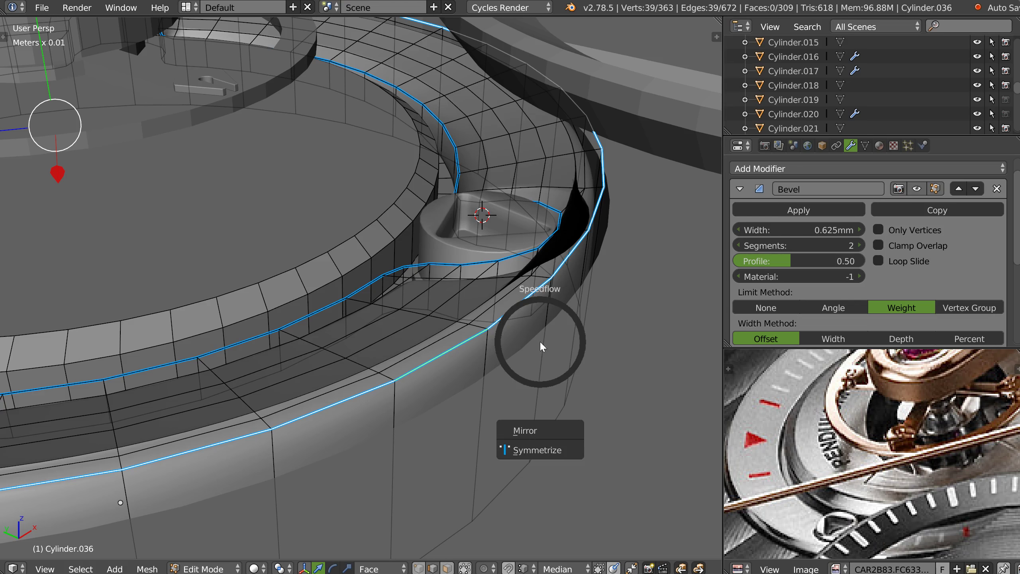
{"action": "left_click", "coordinate": [662, 345]}
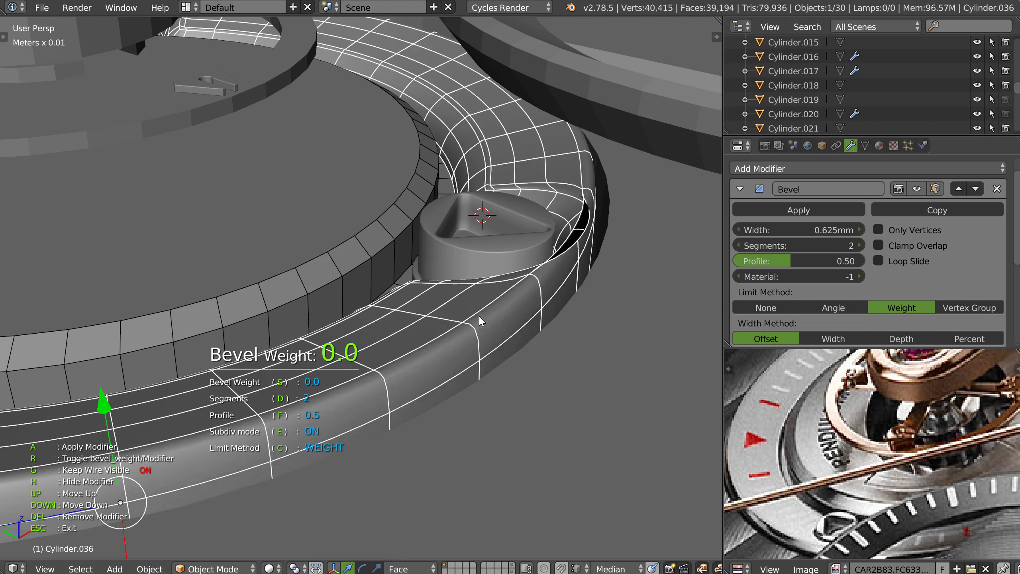
{"action": "left_click", "coordinate": [548, 326]}
{"action": "key", "text": "Escape"}
Select the full upper inner contour of the notched ring, including the edges around all three notches.
{"action": "right_click", "coordinate": [373, 285], "text": "alt"}
{"action": "right_click", "coordinate": [495, 210], "text": "alt+shift"}
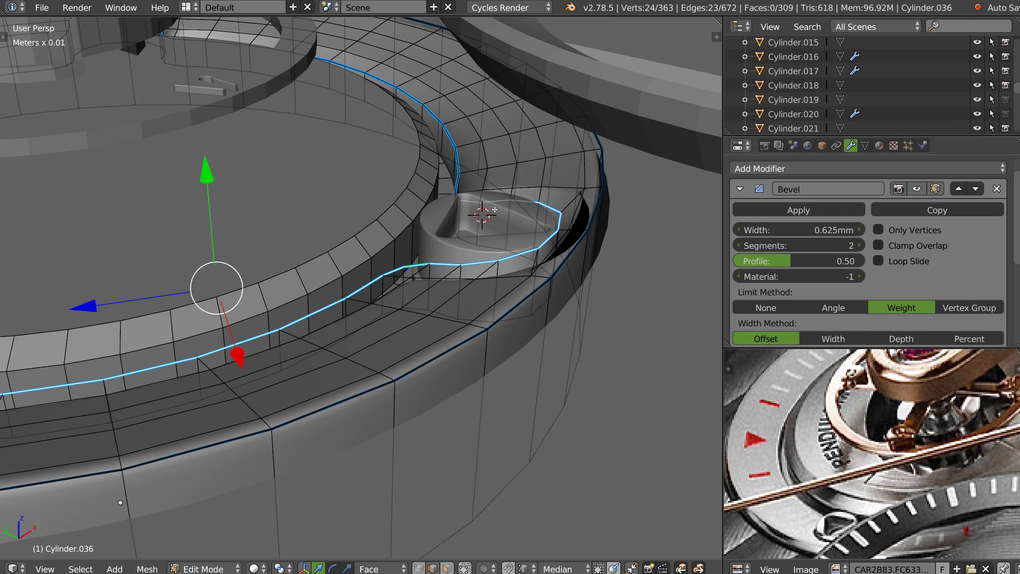
{"action": "right_click", "coordinate": [455, 160], "text": "alt+shift"}
{"action": "middle_click_drag", "start_coordinate": [209, 64], "coordinate": [441, 133], "text": "shift"}
{"action": "right_click", "coordinate": [394, 85], "text": "alt+shift"}
{"action": "key", "text": "ctrl+z"}
{"action": "right_click", "coordinate": [386, 75], "text": "alt+shift"}
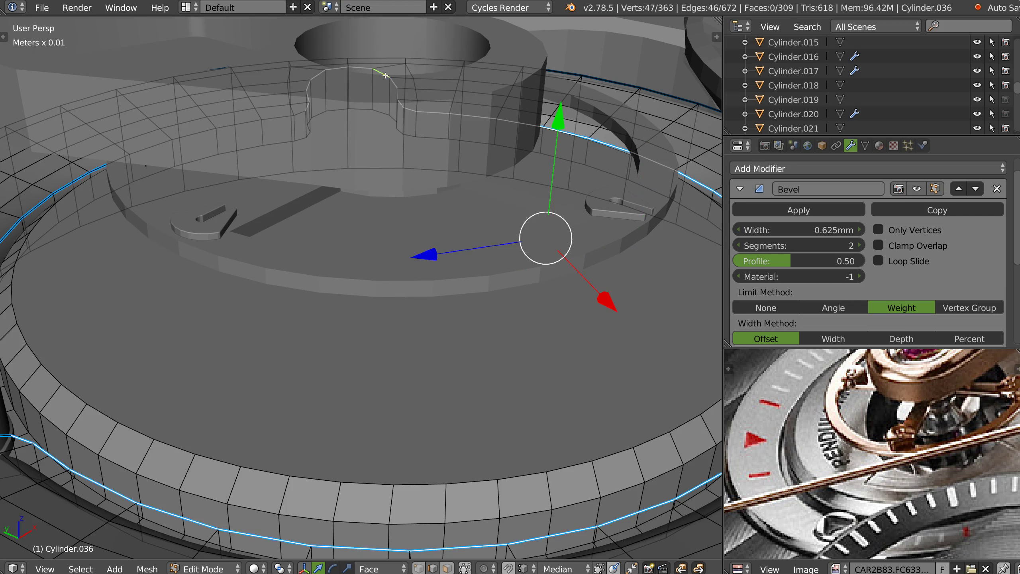
{"action": "right_click", "coordinate": [298, 115], "text": "alt+shift"}
{"action": "middle_click_drag", "start_coordinate": [120, 254], "coordinate": [327, 245], "text": "shift"}
{"action": "right_click", "coordinate": [61, 351], "text": "alt+shift"}
Reduce the bevel weight of the selected inner contour edges and return to Object Mode.
{"action": "middle_click_drag", "start_coordinate": [369, 312], "coordinate": [450, 249]}
{"action": "key", "text": "space"}
{"action": "left_click", "coordinate": [642, 243]}
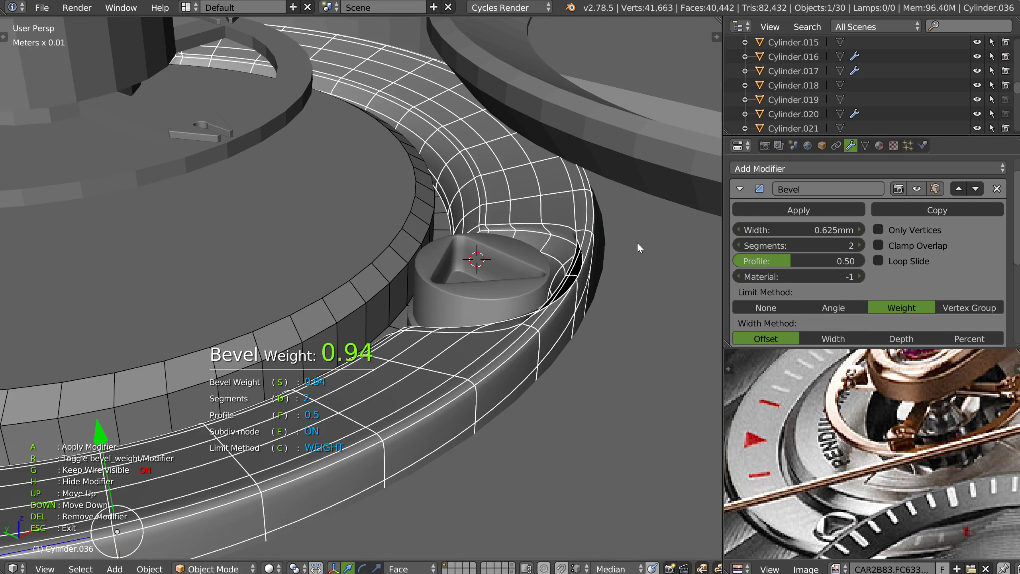
{"action": "left_click", "coordinate": [499, 239]}
{"action": "key", "text": "Escape"}
{"action": "key", "text": "Tab"}
{"action": "key", "text": "shift+z"}
{"action": "left_click", "coordinate": [601, 319]}
Save the scene over the existing montre_003.blend file.
{"action": "middle_click_drag", "start_coordinate": [558, 282], "coordinate": [574, 246]}
{"action": "scroll", "coordinate": [524, 263], "scroll_direction": "down", "scroll_amount": 4}
{"action": "middle_click_drag", "start_coordinate": [521, 264], "coordinate": [501, 299]}
{"action": "scroll", "coordinate": [487, 257], "scroll_direction": "down", "scroll_amount": 3}
{"action": "middle_click_drag", "start_coordinate": [448, 281], "coordinate": [475, 278]}
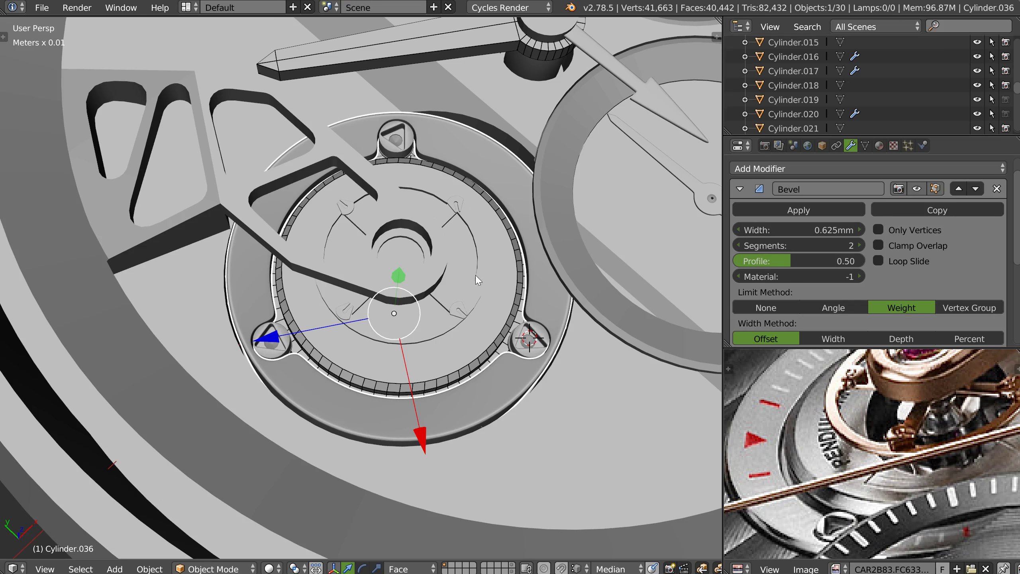
{"action": "key", "text": "ctrl+s"}
{"action": "left_click", "coordinate": [479, 188]}
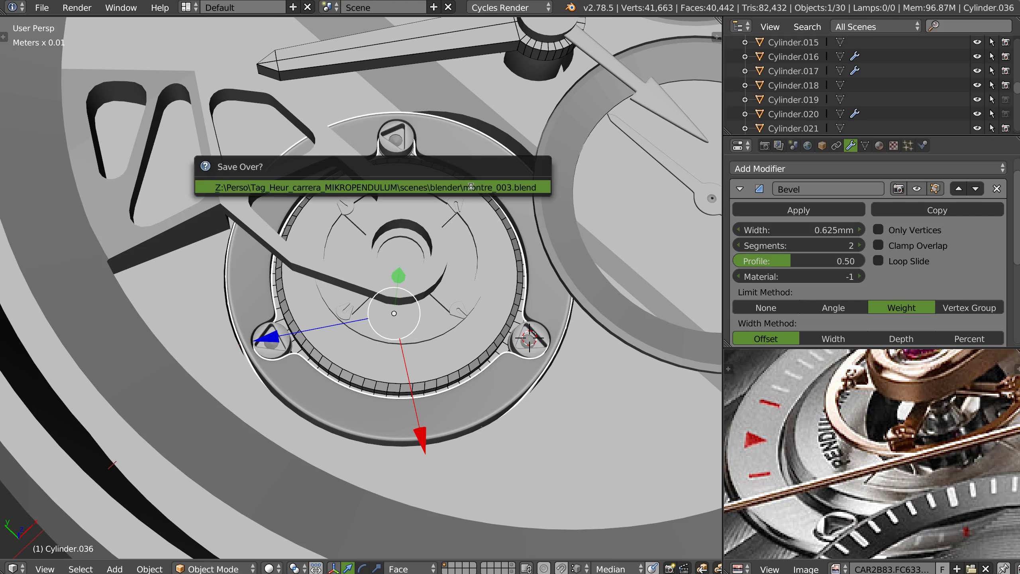
{"action": "left_click", "coordinate": [468, 185]}
Examine the bevelled ring up close and select one of its triangular screws.
{"action": "middle_click_drag", "start_coordinate": [501, 296], "coordinate": [526, 303]}
{"action": "scroll", "coordinate": [541, 279], "scroll_direction": "up", "scroll_amount": 2}
{"action": "middle_click_drag", "start_coordinate": [526, 303], "coordinate": [484, 309]}
{"action": "scroll", "coordinate": [559, 230], "scroll_direction": "up", "scroll_amount": 2}
{"action": "right_click", "coordinate": [521, 285]}
{"action": "key", "text": "ctrl+2"}
{"action": "right_click", "coordinate": [544, 299]}
{"action": "left_click", "coordinate": [627, 304]}
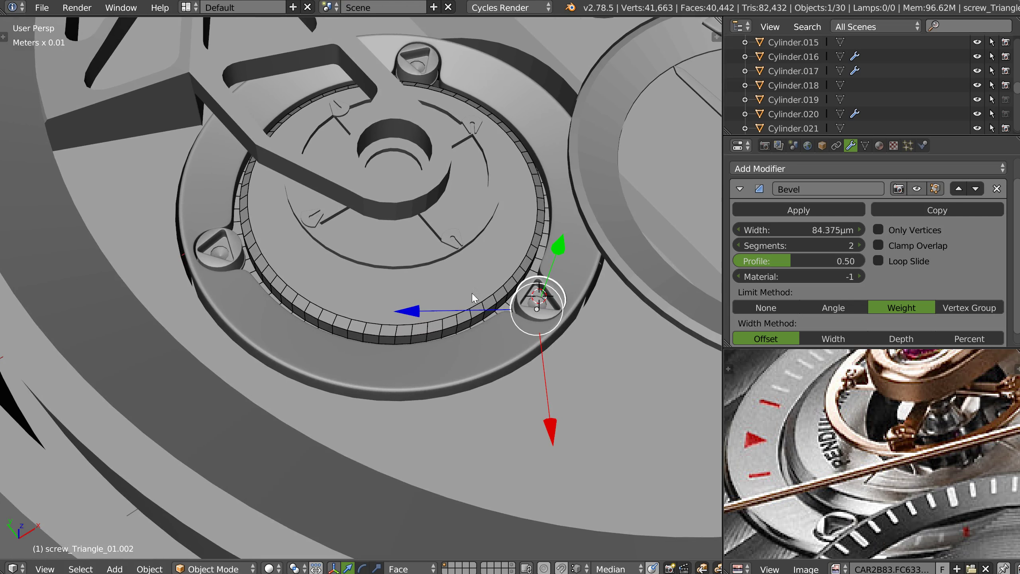
Select the small slotted plate near the disc's edge and open its mesh for editing.
{"action": "scroll", "coordinate": [472, 294], "scroll_direction": "up", "scroll_amount": 8}
{"action": "left_click", "coordinate": [491, 251]}
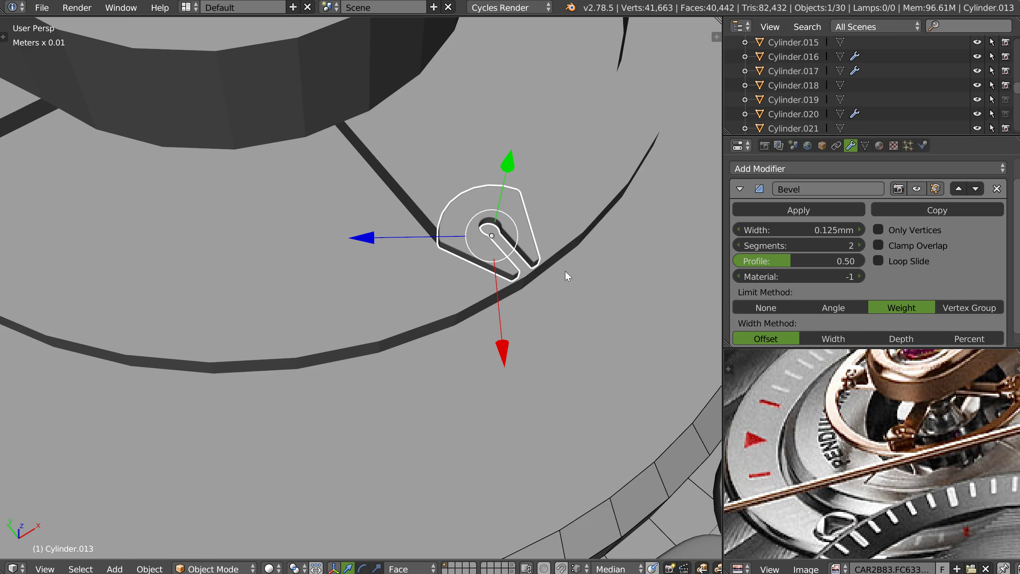
{"action": "mouse_move", "coordinate": [519, 282]}
{"action": "middle_mouse_down"}
{"action": "mouse_move", "coordinate": [478, 289]}
{"action": "mouse_move", "coordinate": [499, 246]}
{"action": "mouse_move", "coordinate": [464, 244]}
{"action": "mouse_move", "coordinate": [535, 252]}
{"action": "mouse_move", "coordinate": [519, 289]}
{"action": "middle_mouse_up"}
{"action": "key", "text": "KP_7"}
{"action": "middle_click_drag", "start_coordinate": [427, 247], "coordinate": [498, 167], "text": "ctrl"}
{"action": "key", "text": "q"}
{"action": "left_click", "coordinate": [555, 246]}
{"action": "middle_click_drag", "start_coordinate": [489, 272], "coordinate": [448, 431]}
{"action": "key", "text": "Tab"}
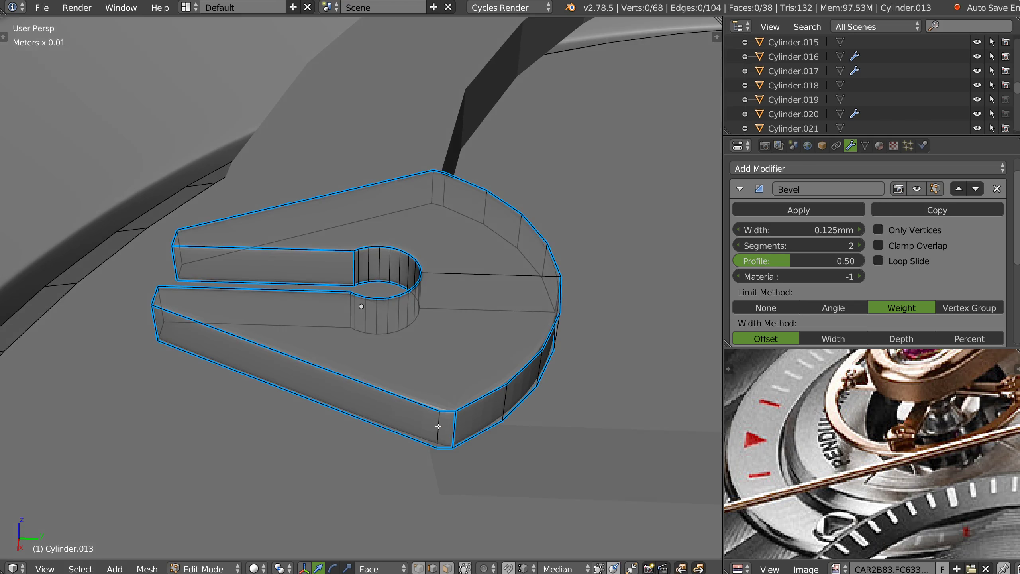
Clear the bevel weight from the two vertical edges where the slotted plate's curved back begins, and check the shading in Object Mode.
{"action": "right_click", "coordinate": [455, 425]}
{"action": "right_click", "coordinate": [443, 186], "text": "shift"}
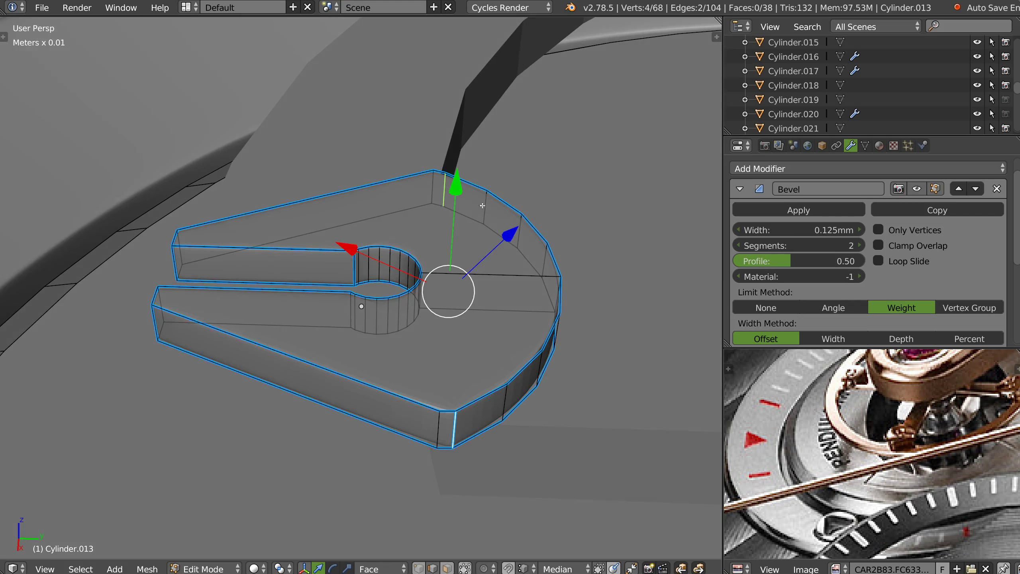
{"action": "key", "text": "shift+space"}
{"action": "left_click", "coordinate": [381, 287]}
{"action": "key", "text": "Tab"}
{"action": "left_click", "coordinate": [458, 334]}
{"action": "key", "text": "z"}
{"action": "left_click", "coordinate": [377, 390]}
{"action": "middle_click_drag", "start_coordinate": [424, 304], "coordinate": [433, 312]}
Select the two vertical edges beside the slotted plate's curved back and move them together toward the prong tips.
{"action": "key", "text": "Tab"}
{"action": "left_click", "coordinate": [360, 309]}
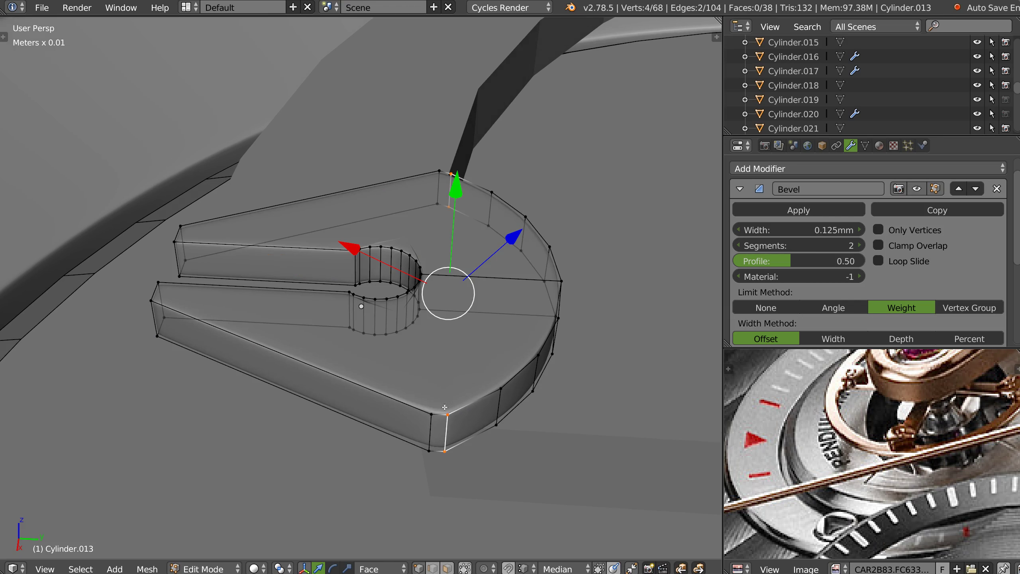
{"action": "key", "text": "2"}
{"action": "right_click", "coordinate": [469, 396]}
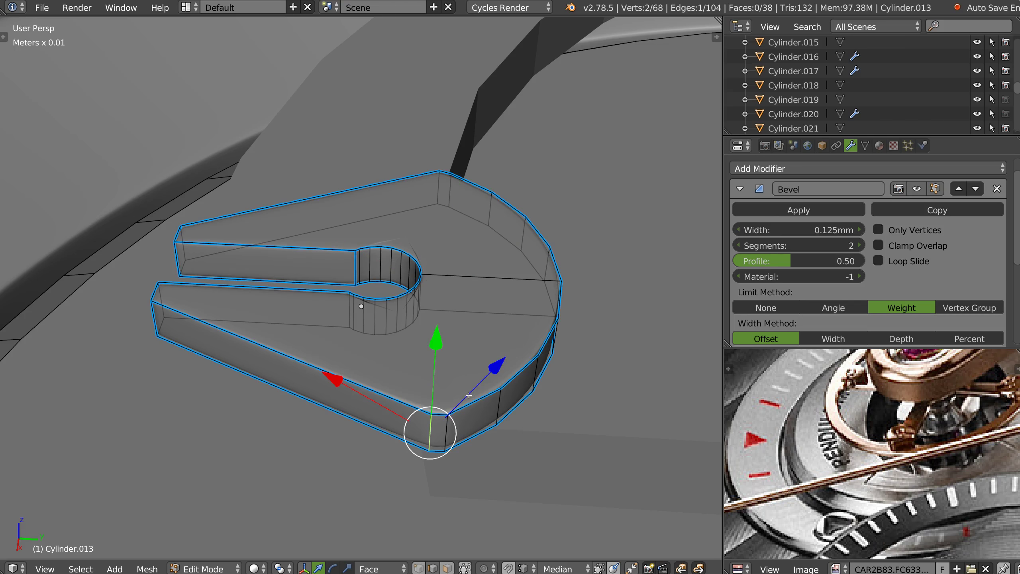
{"action": "right_click", "coordinate": [438, 188], "text": "shift"}
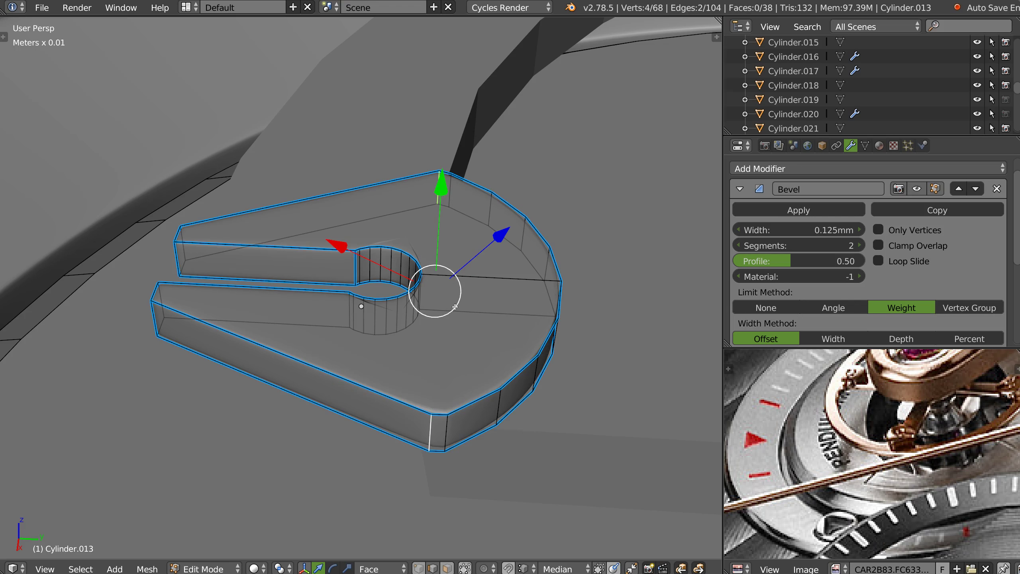
{"action": "key", "text": "alt+space"}
{"action": "left_click", "coordinate": [566, 305]}
{"action": "left_click_drag", "start_coordinate": [564, 301], "coordinate": [528, 302]}
Cut a centred vertical edge into the plate's side on both flanks and scale the two new edges outward to round the outline.
{"action": "key", "text": "ctrl+r"}
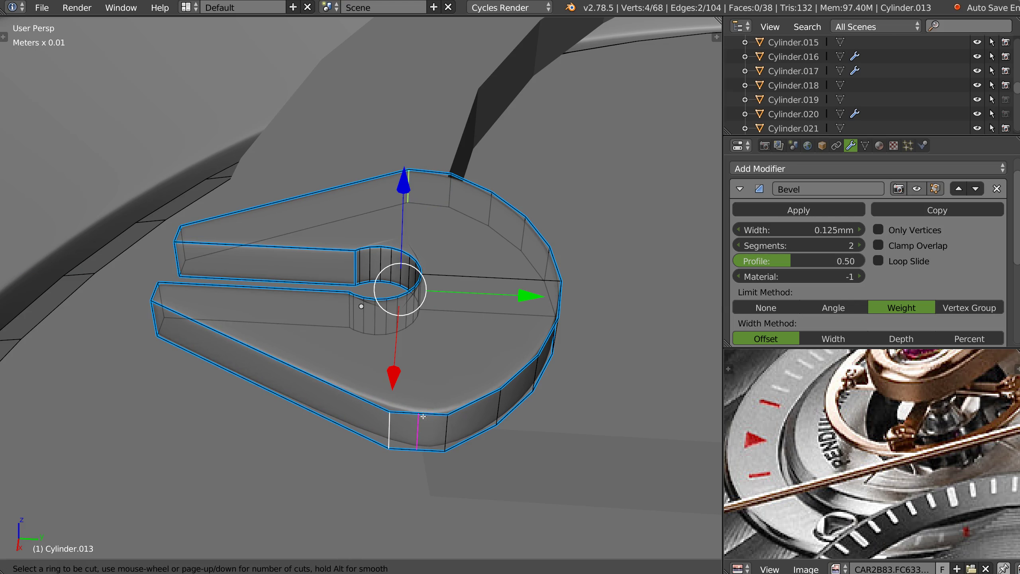
{"action": "left_click", "coordinate": [422, 417]}
{"action": "right_click", "coordinate": [423, 416]}
{"action": "key", "text": "ctrl+r"}
{"action": "left_click", "coordinate": [427, 202]}
{"action": "right_click", "coordinate": [426, 201]}
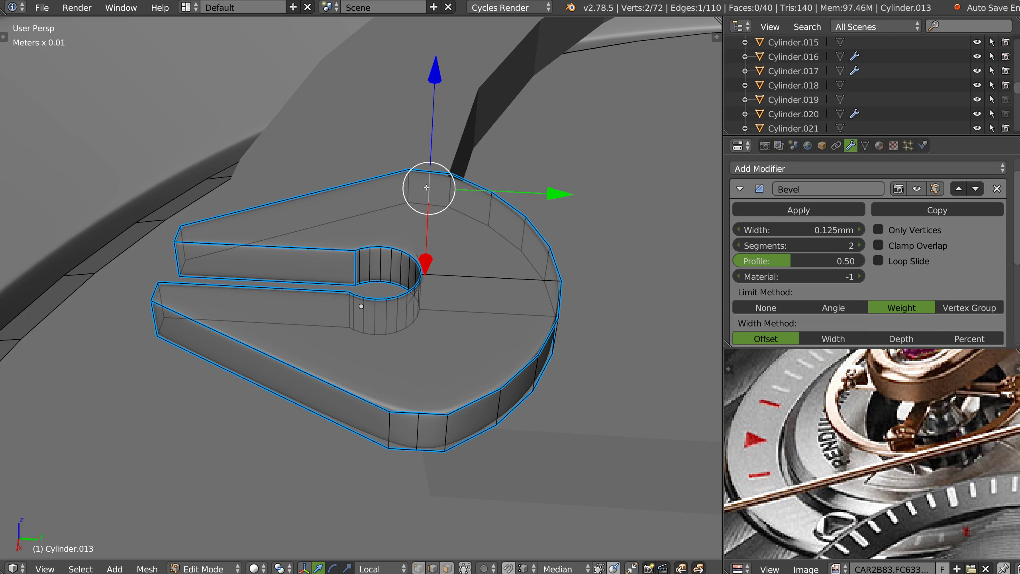
{"action": "right_click", "coordinate": [422, 428], "text": "shift"}
{"action": "key", "text": "r"}
{"action": "middle_click_drag", "start_coordinate": [574, 360], "coordinate": [396, 325]}
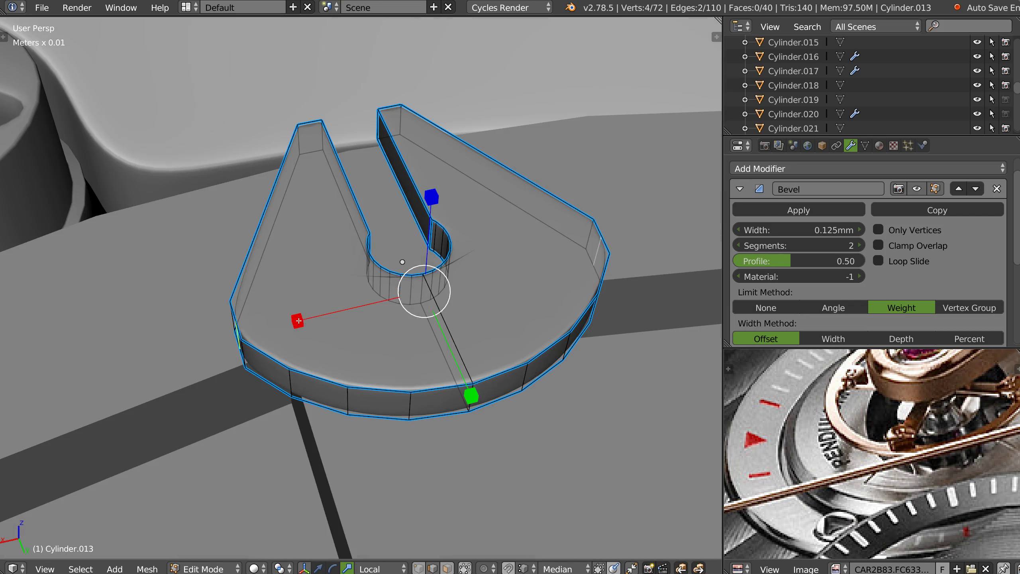
{"action": "middle_click_drag", "start_coordinate": [298, 321], "coordinate": [426, 376]}
Clear the bevel weight from the outer vertical edges at both prong tips and bevel those edges with 2 segments.
{"action": "right_click", "coordinate": [441, 375]}
{"action": "right_click", "coordinate": [290, 352], "text": "shift"}
{"action": "key", "text": "ctrl+e"}
{"action": "left_click", "coordinate": [483, 389]}
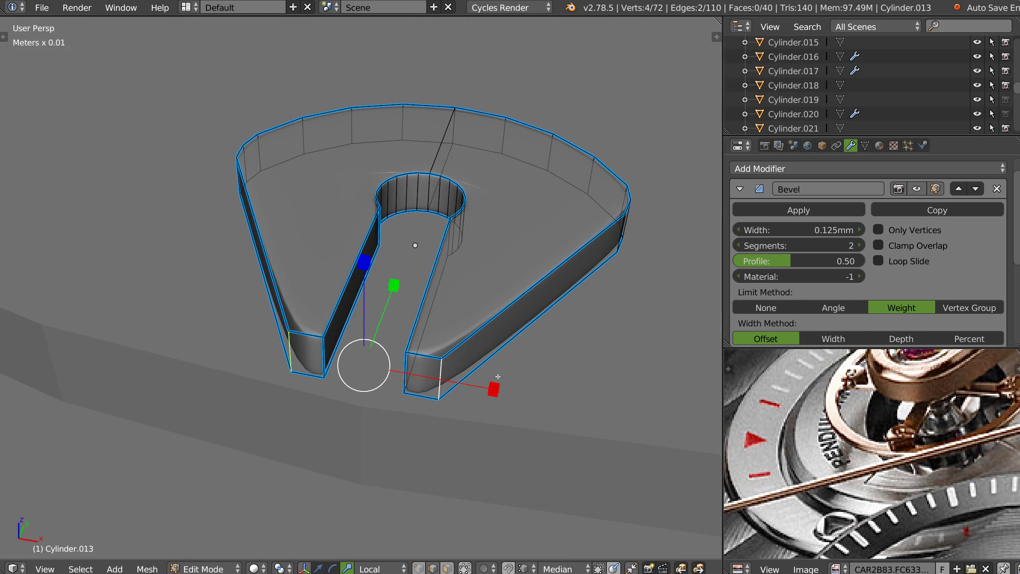
{"action": "key", "text": "ctrl+b"}
{"action": "scroll", "coordinate": [595, 378], "scroll_direction": "up", "scroll_amount": 1}
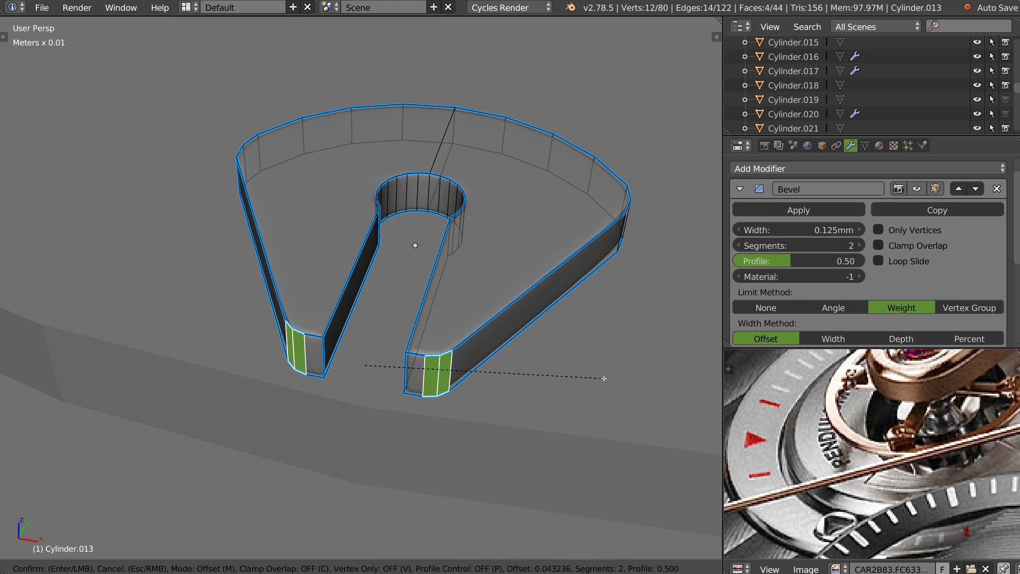
{"action": "left_click", "coordinate": [581, 378]}
{"action": "key", "text": "Tab"}
{"action": "left_click", "coordinate": [468, 375]}
{"action": "middle_click_drag", "start_coordinate": [450, 377], "coordinate": [467, 356]}
{"action": "key", "text": "Tab"}
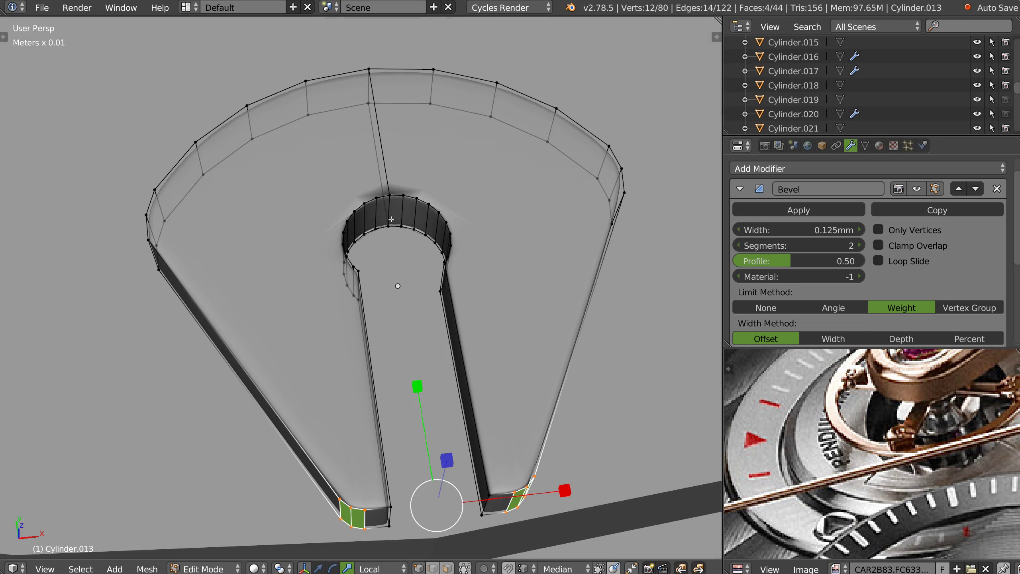
Snap the 3D cursor to the slotted plate's origin and add a cylinder there in Object Mode.
{"action": "key", "text": "Tab"}
{"action": "mouse_move", "coordinate": [468, 296]}
{"action": "middle_mouse_down"}
{"action": "mouse_move", "coordinate": [487, 282]}
{"action": "mouse_move", "coordinate": [479, 295]}
{"action": "mouse_move", "coordinate": [467, 288]}
{"action": "middle_mouse_up"}
{"action": "key", "text": "shift+s"}
{"action": "left_click", "coordinate": [617, 288]}
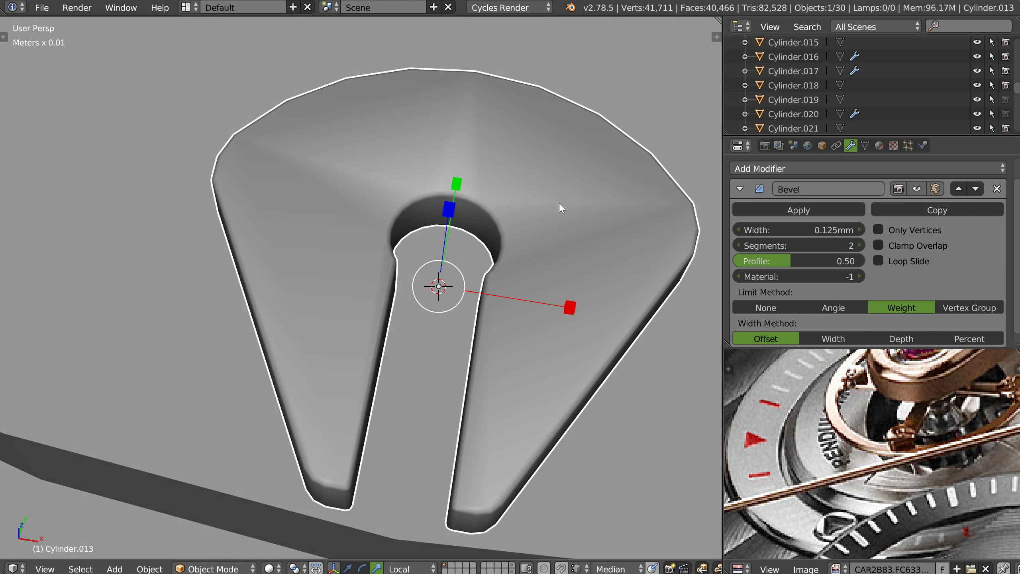
{"action": "right_click", "coordinate": [517, 302]}
{"action": "left_click", "coordinate": [557, 384]}
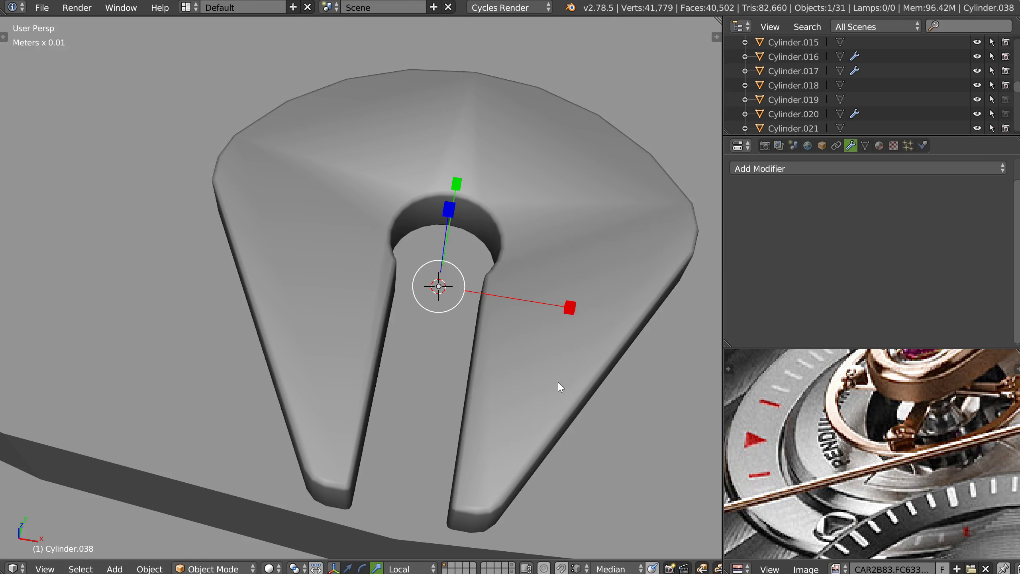
{"action": "scroll", "coordinate": [574, 282], "scroll_direction": "down", "scroll_amount": 4}
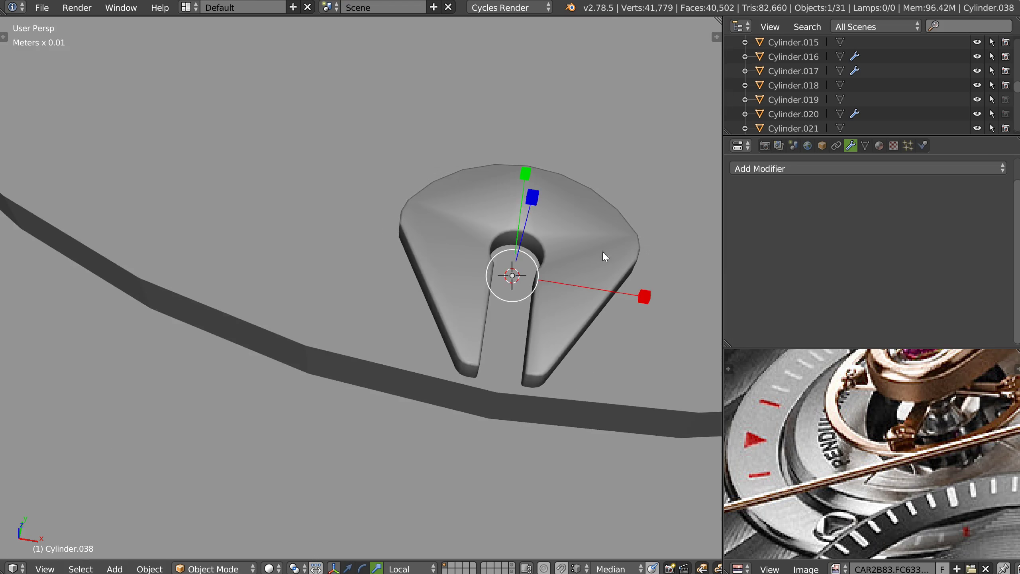
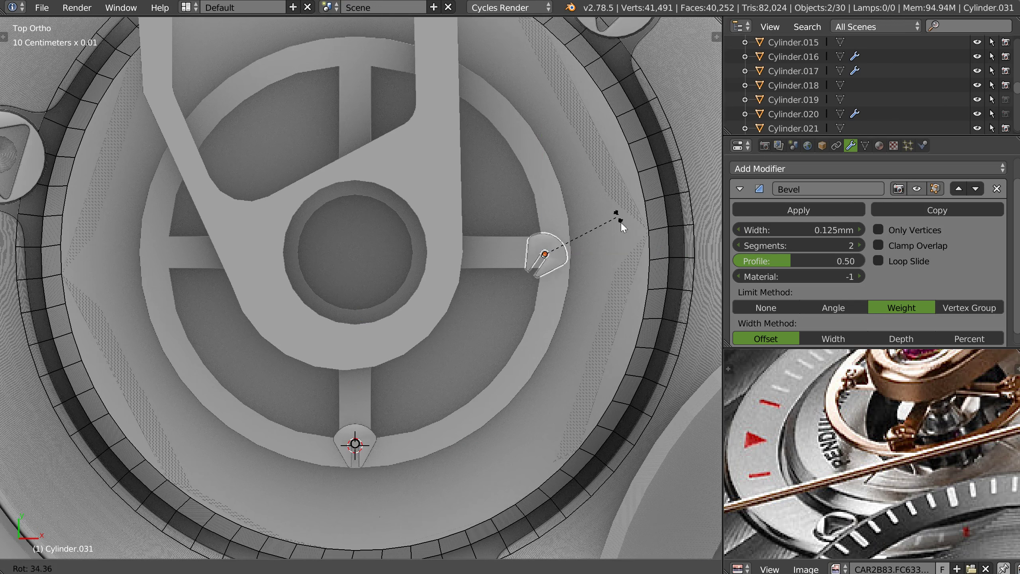
Turn the slotted plate copies toward the wheel's centre and duplicate the plate with its pin onto the upper and left spokes.
{"action": "left_click", "coordinate": [596, 283]}
{"action": "middle_click_drag", "start_coordinate": [504, 183], "coordinate": [508, 269], "text": "shift"}
{"action": "key", "text": "shift+d"}
{"action": "left_click", "coordinate": [351, 120]}
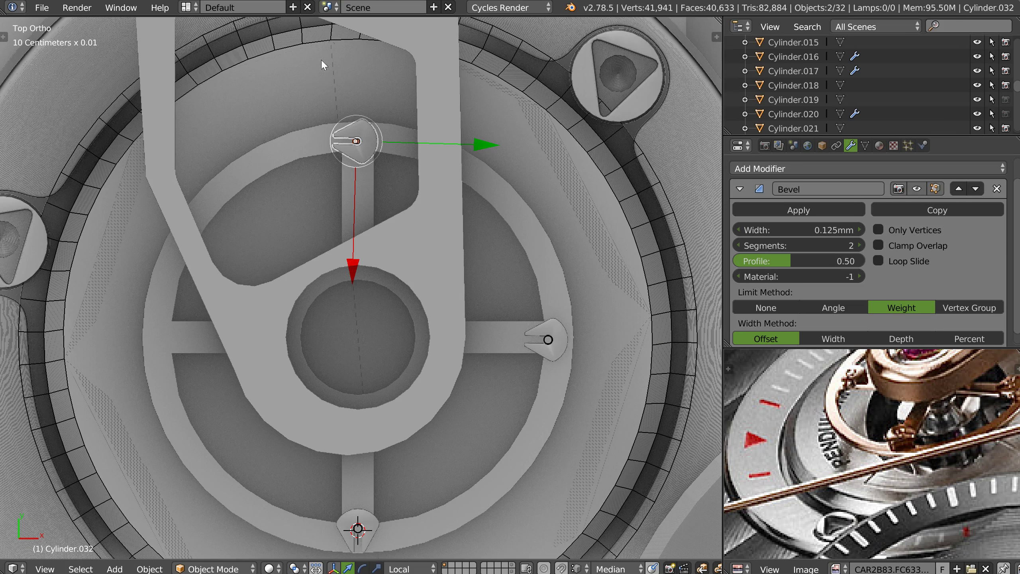
{"action": "key", "text": "r"}
{"action": "left_click", "coordinate": [350, 71]}
{"action": "key", "text": "shift+d"}
{"action": "left_click", "coordinate": [146, 417]}
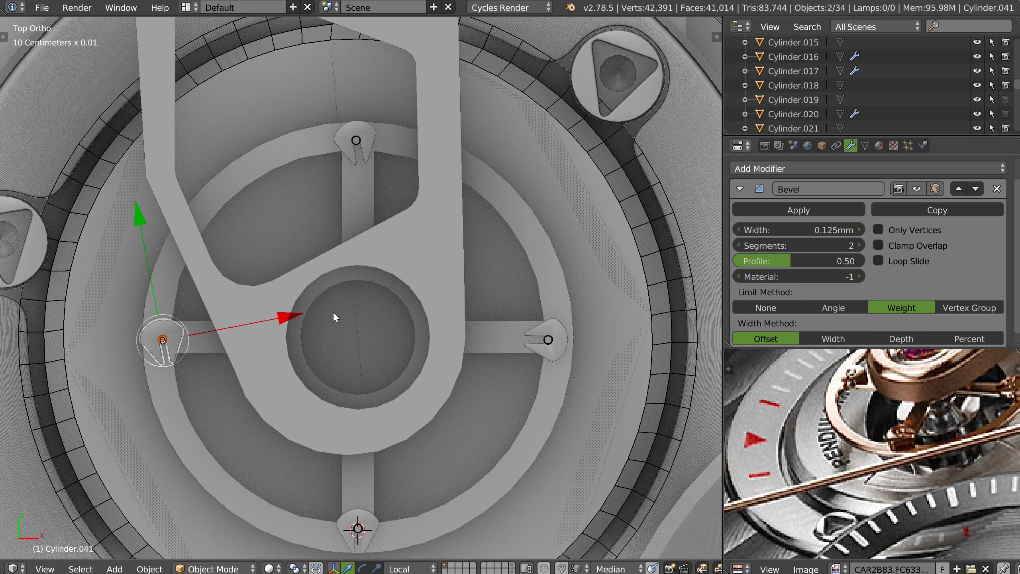
Set the viewport ambient occlusion to 64 samples, strength 0.750 and distance 0.333.
{"action": "key", "text": "n"}
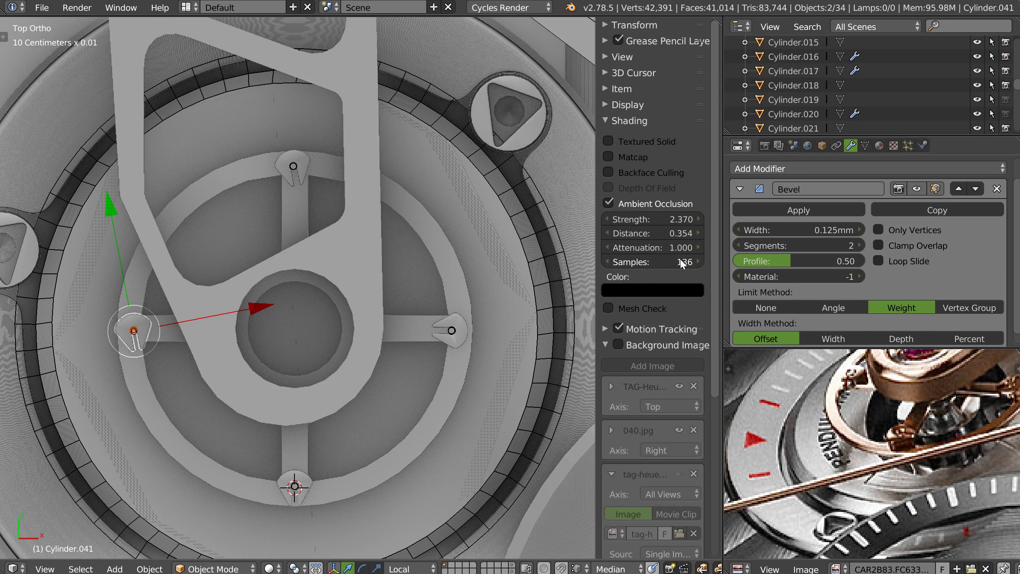
{"action": "middle_click_drag", "start_coordinate": [477, 306], "coordinate": [501, 266], "text": "shift"}
{"action": "left_click", "coordinate": [652, 261]}
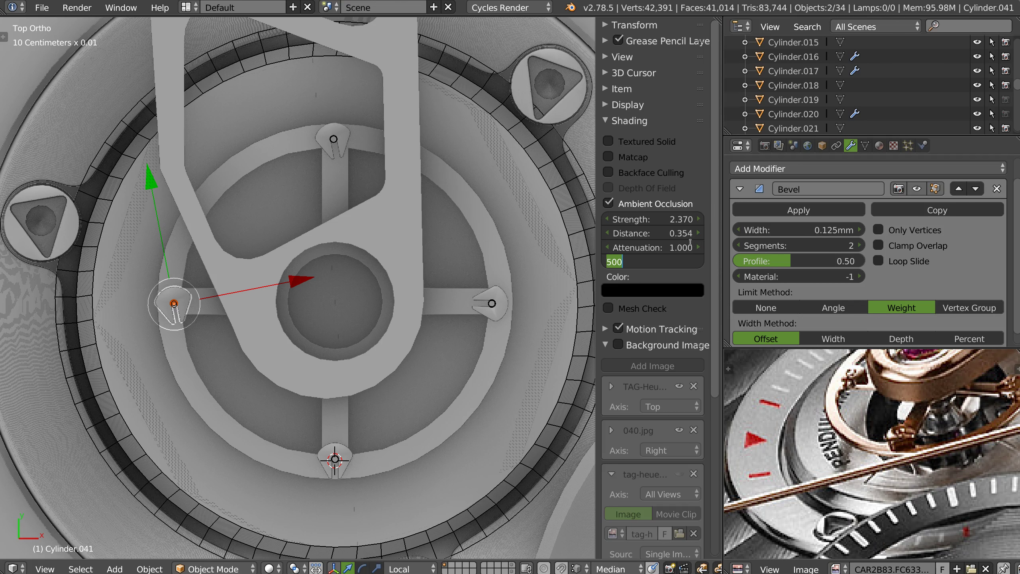
{"action": "type", "text": "64"}
{"action": "key", "text": "Return"}
{"action": "mouse_move", "coordinate": [662, 238]}
{"action": "left_mouse_down"}
{"action": "mouse_move", "coordinate": [614, 232]}
{"action": "mouse_move", "coordinate": [640, 236]}
{"action": "mouse_move", "coordinate": [651, 218]}
{"action": "mouse_move", "coordinate": [597, 215]}
{"action": "left_mouse_up"}
Select the small pins inside the four slotted plates together.
{"action": "middle_click_drag", "start_coordinate": [389, 256], "coordinate": [316, 362], "text": "ctrl"}
{"action": "middle_click_drag", "start_coordinate": [317, 361], "coordinate": [349, 249], "text": "shift"}
{"action": "middle_click_drag", "start_coordinate": [404, 312], "coordinate": [429, 237]}
{"action": "right_click", "coordinate": [364, 253]}
{"action": "middle_click_drag", "start_coordinate": [309, 229], "coordinate": [372, 338], "text": "shift"}
{"action": "right_click", "coordinate": [120, 154], "text": "shift"}
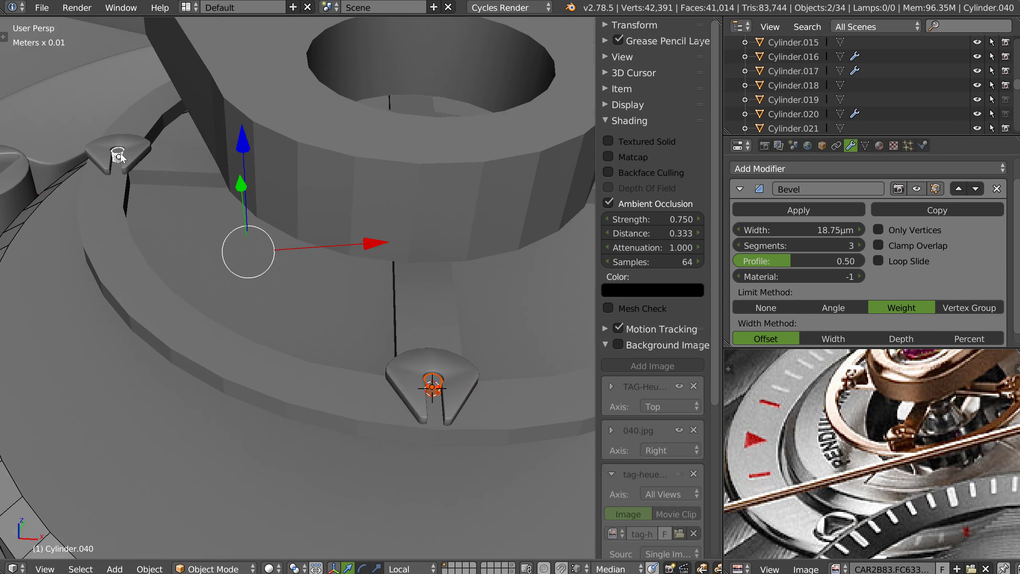
{"action": "middle_click_drag", "start_coordinate": [438, 39], "coordinate": [224, 276], "text": "shift"}
{"action": "middle_click_drag", "start_coordinate": [296, 213], "coordinate": [288, 104]}
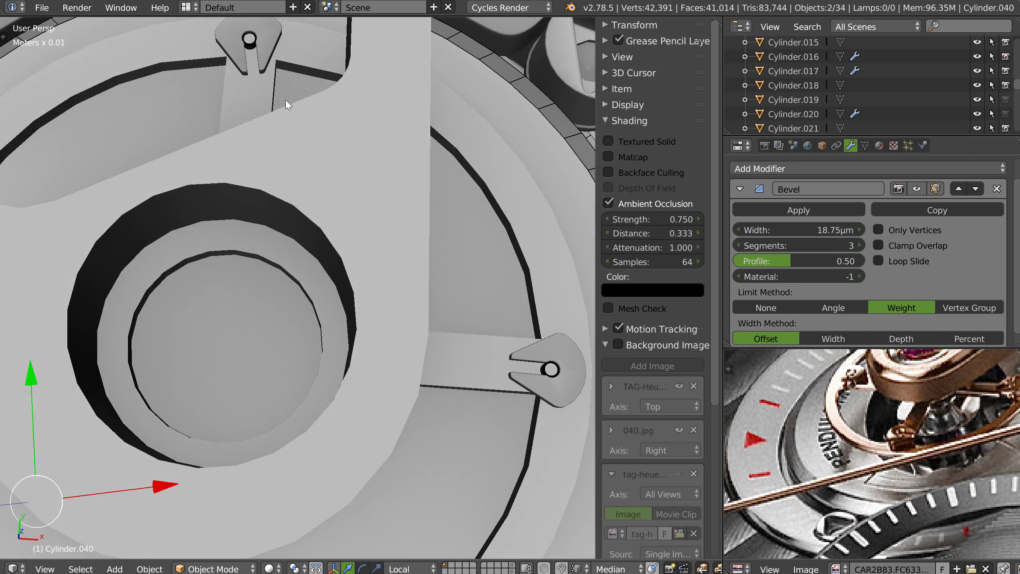
{"action": "right_click", "coordinate": [250, 40], "text": "shift"}
{"action": "right_click", "coordinate": [551, 371], "text": "shift"}
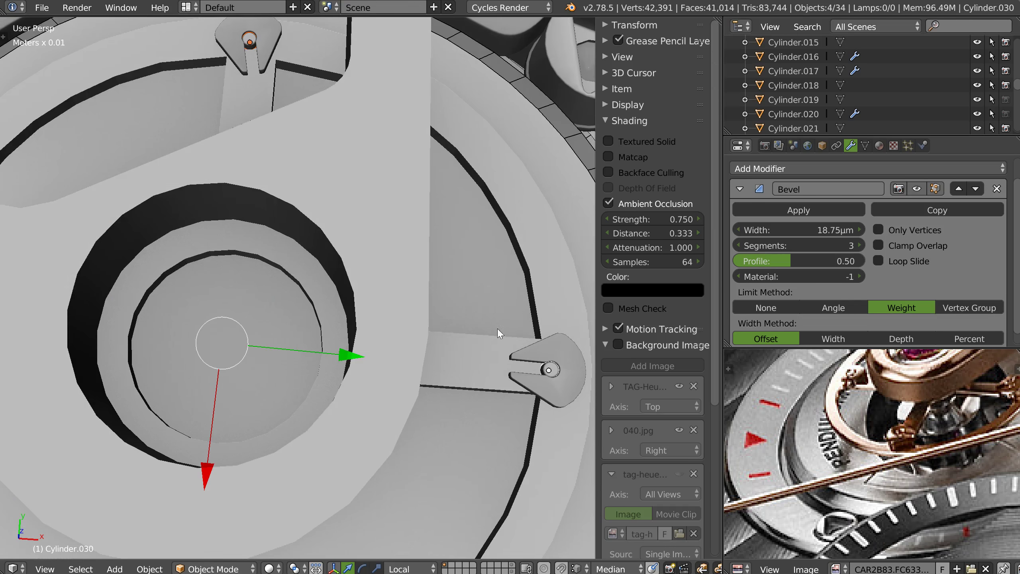
Isolate the spoked wheel in local view and examine the settings of its existing Bevel modifier.
{"action": "scroll", "coordinate": [497, 329], "scroll_direction": "down", "scroll_amount": 5}
{"action": "middle_click_drag", "start_coordinate": [498, 328], "coordinate": [449, 372]}
{"action": "right_click", "coordinate": [453, 346]}
{"action": "key", "text": "KP_Divide"}
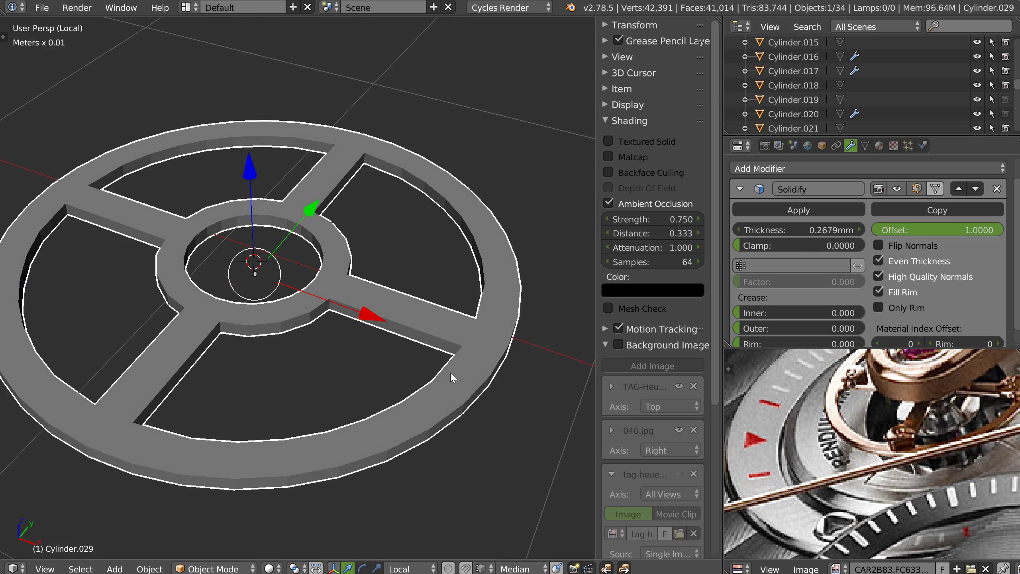
{"action": "key", "text": "space"}
{"action": "left_click", "coordinate": [550, 386]}
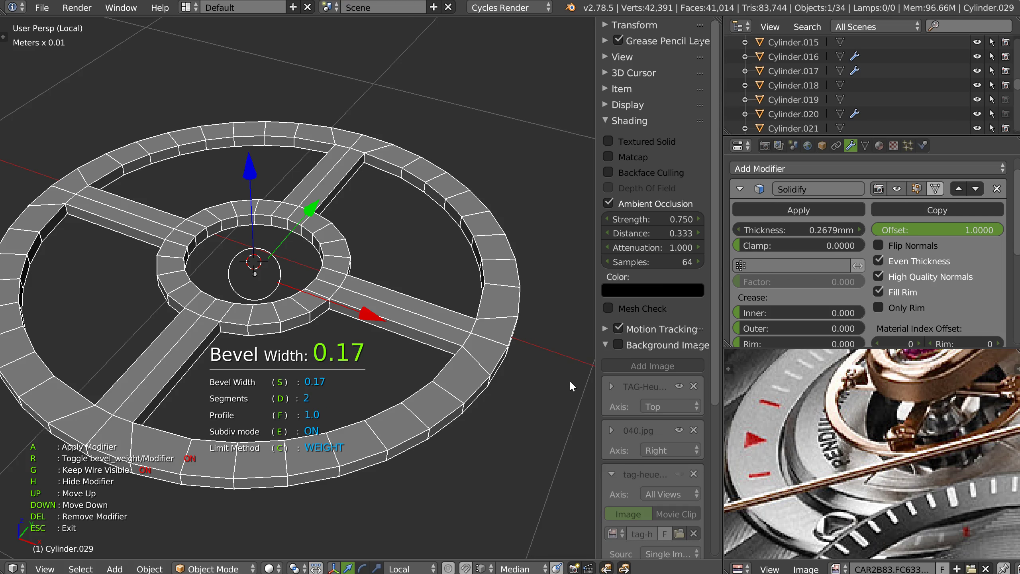
{"action": "left_click", "coordinate": [569, 380]}
{"action": "middle_click_drag", "start_coordinate": [414, 374], "coordinate": [485, 323], "text": "shift"}
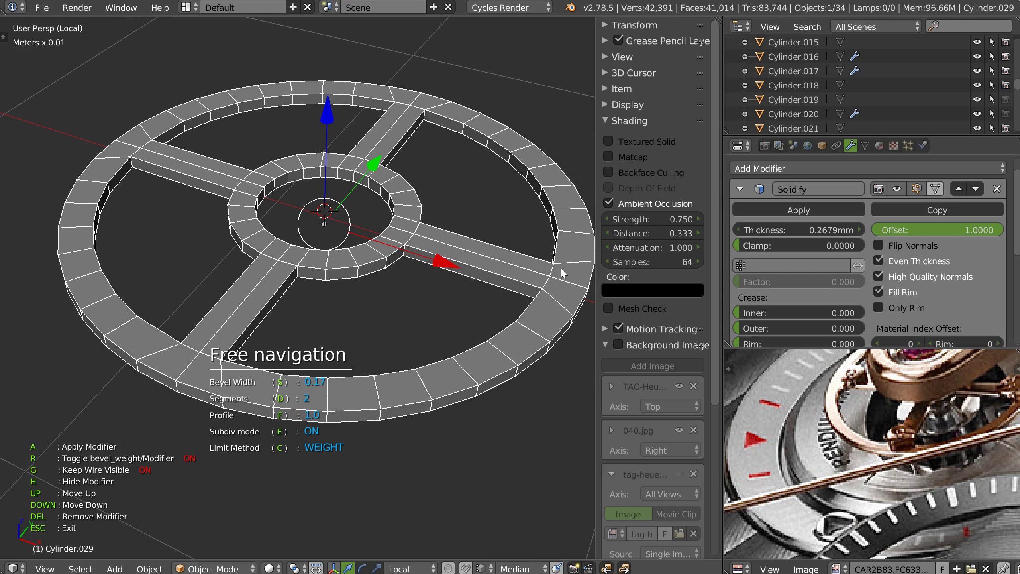
{"action": "scroll", "coordinate": [799, 297], "scroll_direction": "down", "scroll_amount": 6}
{"action": "scroll", "coordinate": [847, 301], "scroll_direction": "down", "scroll_amount": 4}
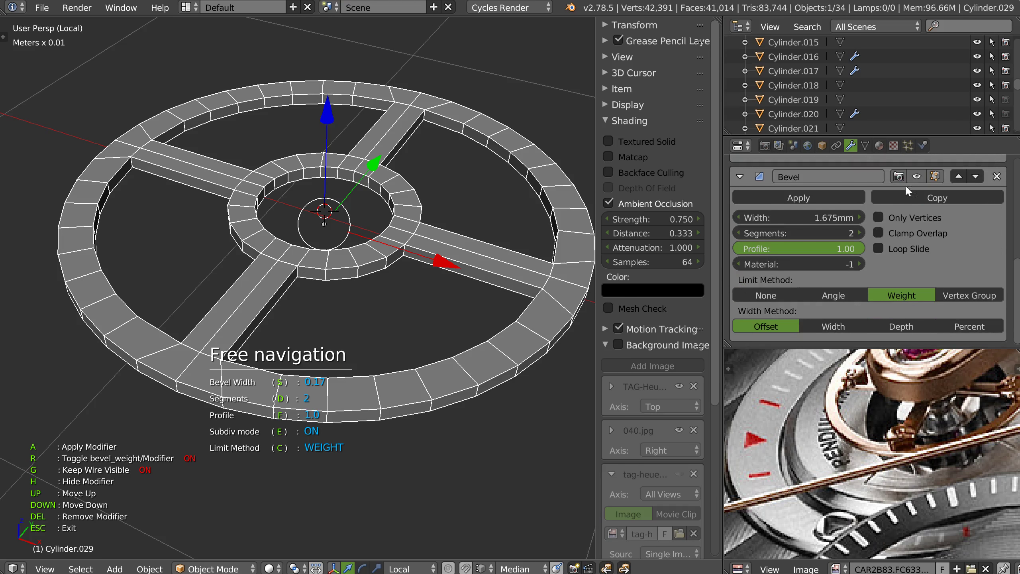
{"action": "scroll", "coordinate": [847, 300], "scroll_direction": "up", "scroll_amount": 5}
{"action": "scroll", "coordinate": [378, 309], "scroll_direction": "up", "scroll_amount": 3}
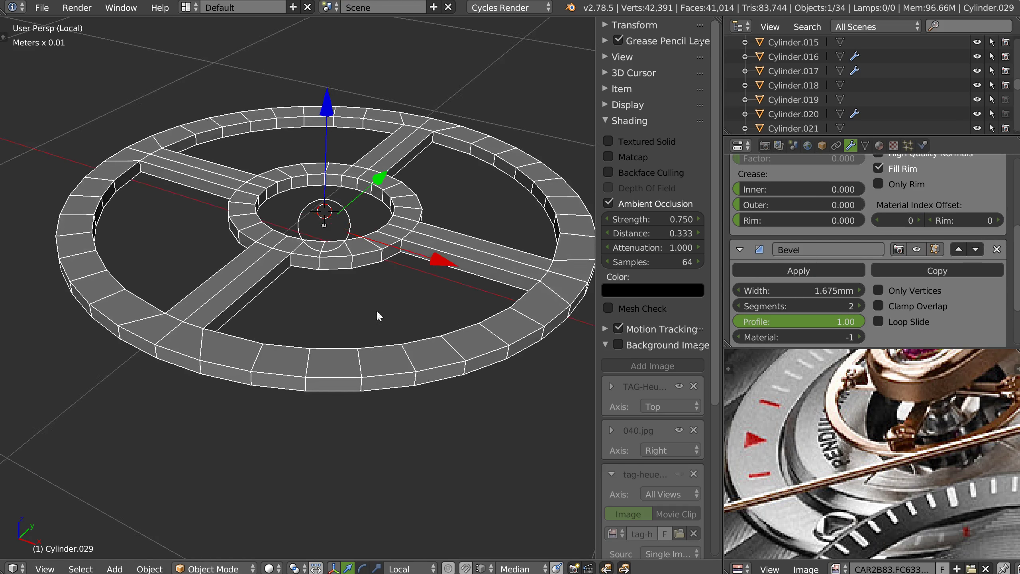
Remove the wheel's old Bevel modifier and add a new one following the Solidify modifier.
{"action": "key", "text": "shift+space"}
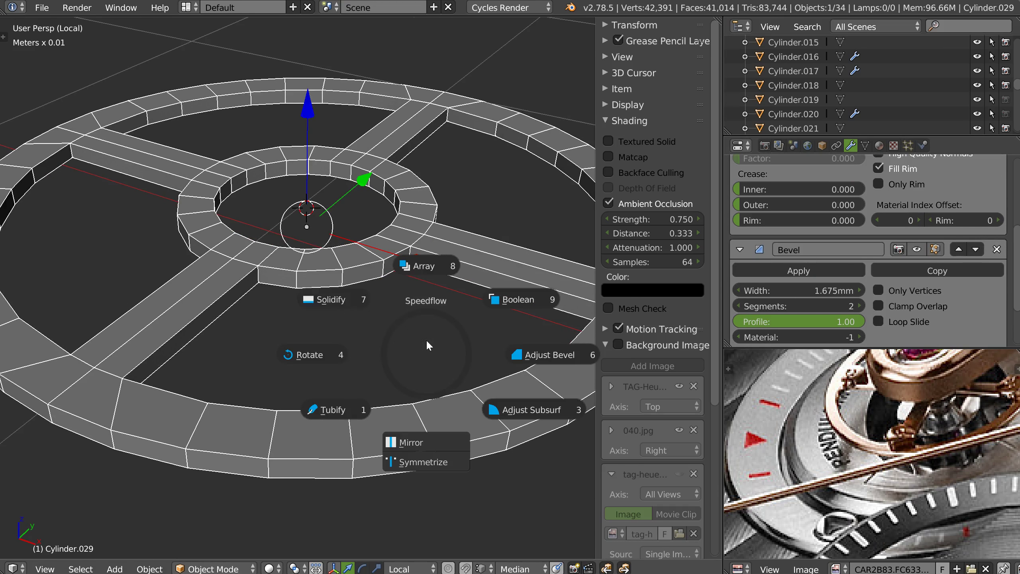
{"action": "left_click", "coordinate": [344, 300]}
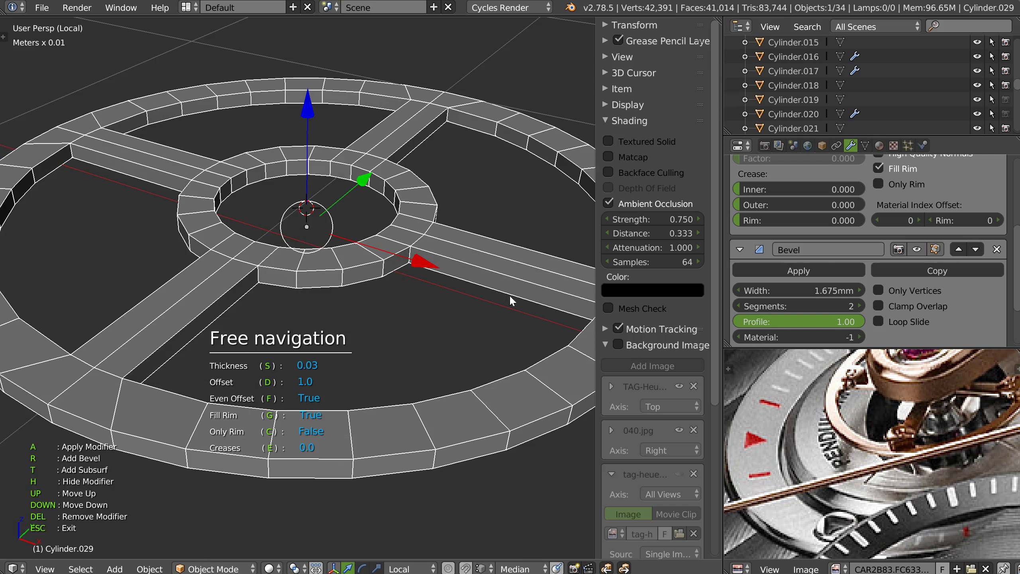
{"action": "middle_click_drag", "start_coordinate": [349, 309], "coordinate": [314, 260]}
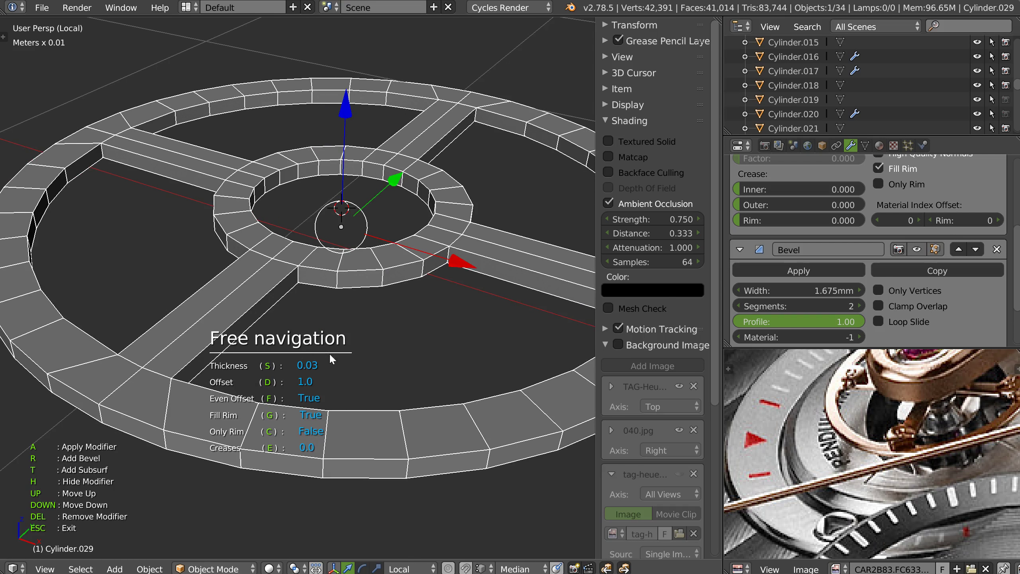
{"action": "key", "text": "Delete"}
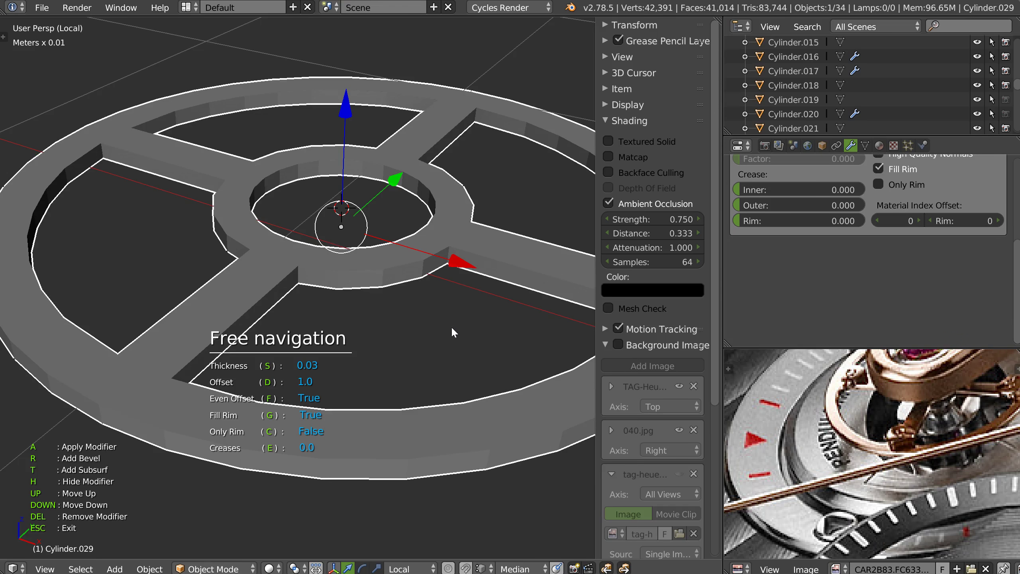
{"action": "scroll", "coordinate": [856, 285], "scroll_direction": "up", "scroll_amount": 6}
{"action": "scroll", "coordinate": [831, 236], "scroll_direction": "down", "scroll_amount": 1}
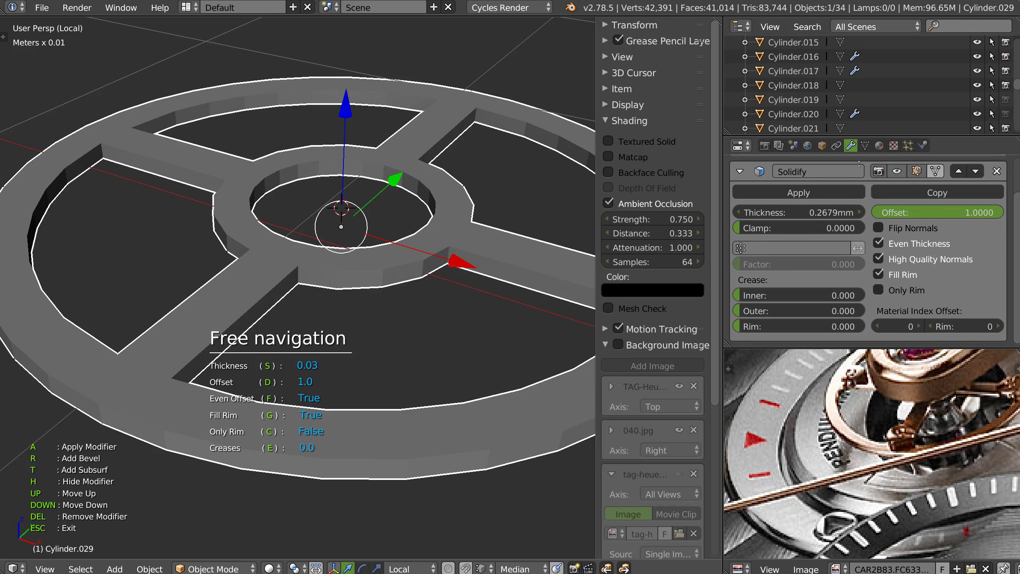
{"action": "key", "text": "r"}
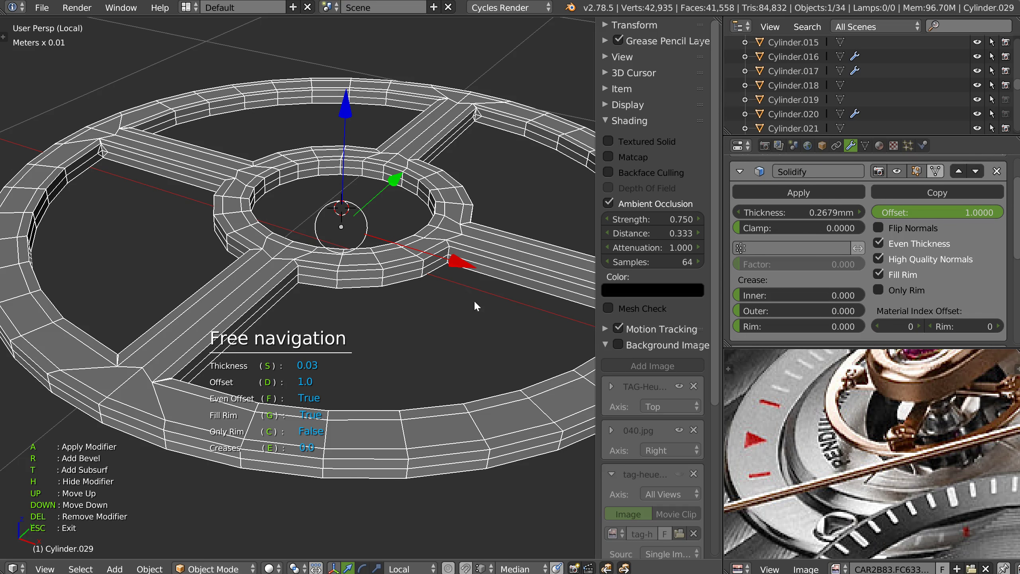
{"action": "scroll", "coordinate": [837, 278], "scroll_direction": "down", "scroll_amount": 6}
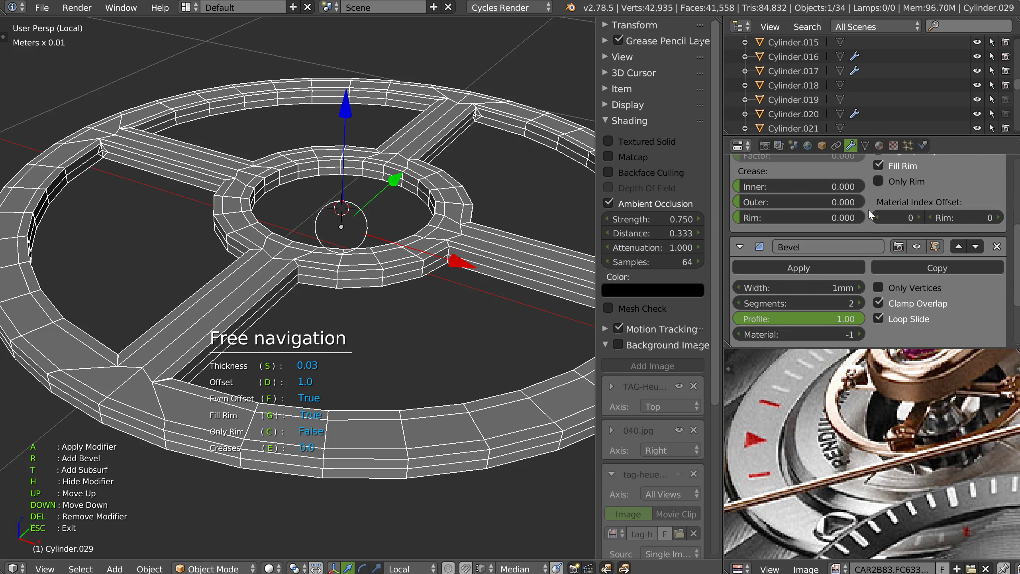
{"action": "key", "text": "Escape"}
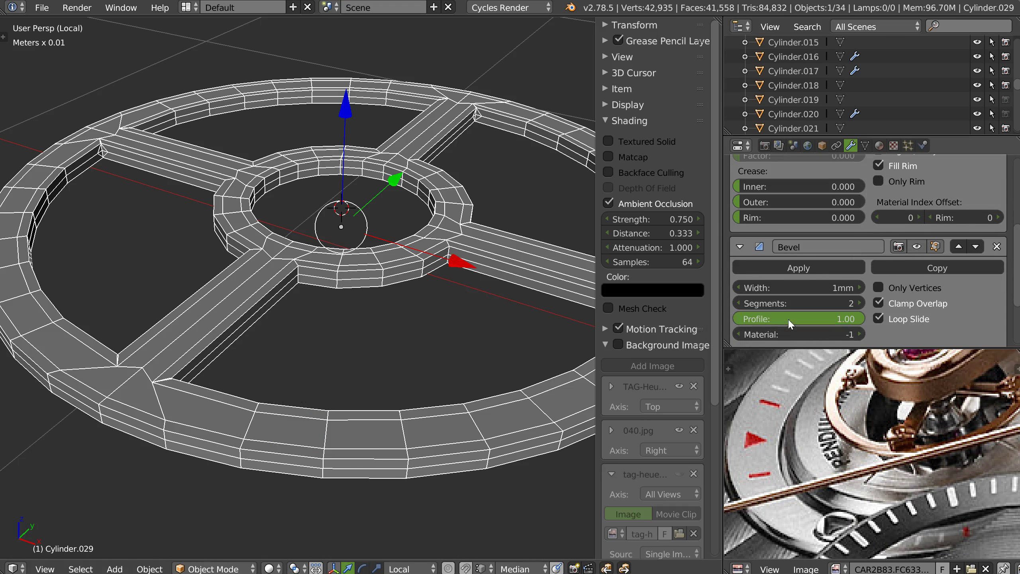
Set the wheel's new bevel to a profile of 0.5 and a width of 0.05 mm.
{"action": "left_click", "coordinate": [796, 322]}
{"action": "type", "text": "0.5"}
{"action": "key", "text": "Return"}
{"action": "left_click_drag", "start_coordinate": [808, 288], "coordinate": [790, 289]}
{"action": "left_click", "coordinate": [790, 289]}
{"action": "left_click", "coordinate": [747, 287]}
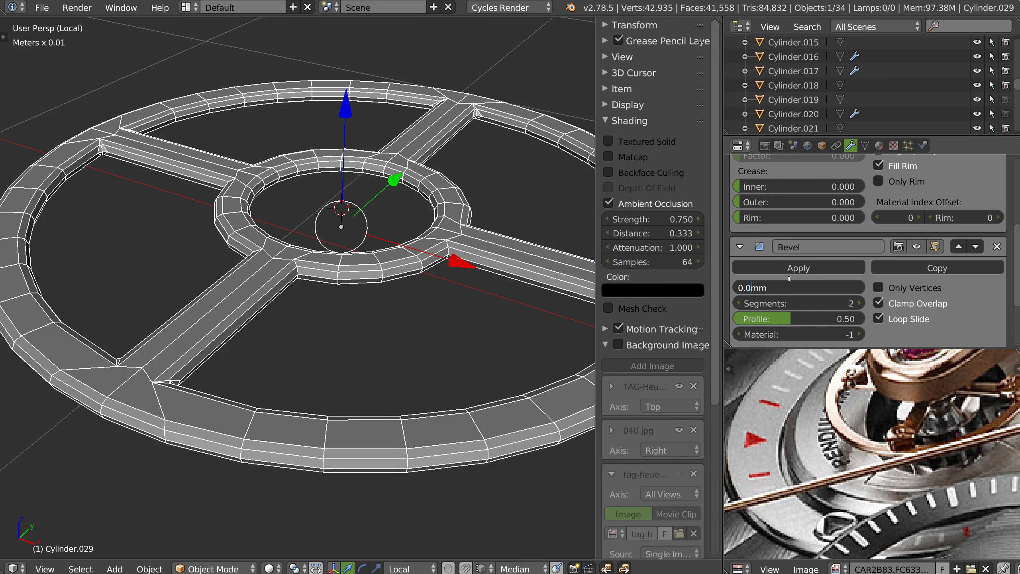
{"action": "type", "text": "5"}
{"action": "key", "text": "Return"}
Hide the wheel's wire overlay and add a level 1 Subdivision Surface to it.
{"action": "key", "text": "shift+z"}
{"action": "mouse_move", "coordinate": [391, 272]}
{"action": "middle_mouse_down"}
{"action": "mouse_move", "coordinate": [356, 291]}
{"action": "mouse_move", "coordinate": [293, 299]}
{"action": "middle_mouse_up"}
{"action": "left_click", "coordinate": [479, 301]}
{"action": "key", "text": "ctrl+1"}
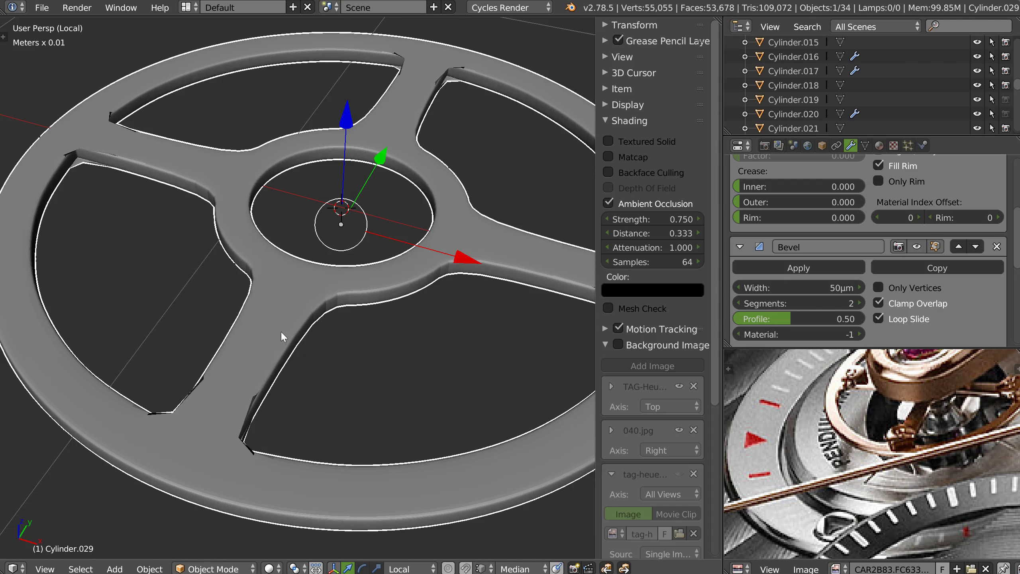
Drop the wheel's subdivision to level 0 and cut a centred edge loop across each of the four spokes.
{"action": "key", "text": "ctrl+0"}
{"action": "key", "text": "Tab"}
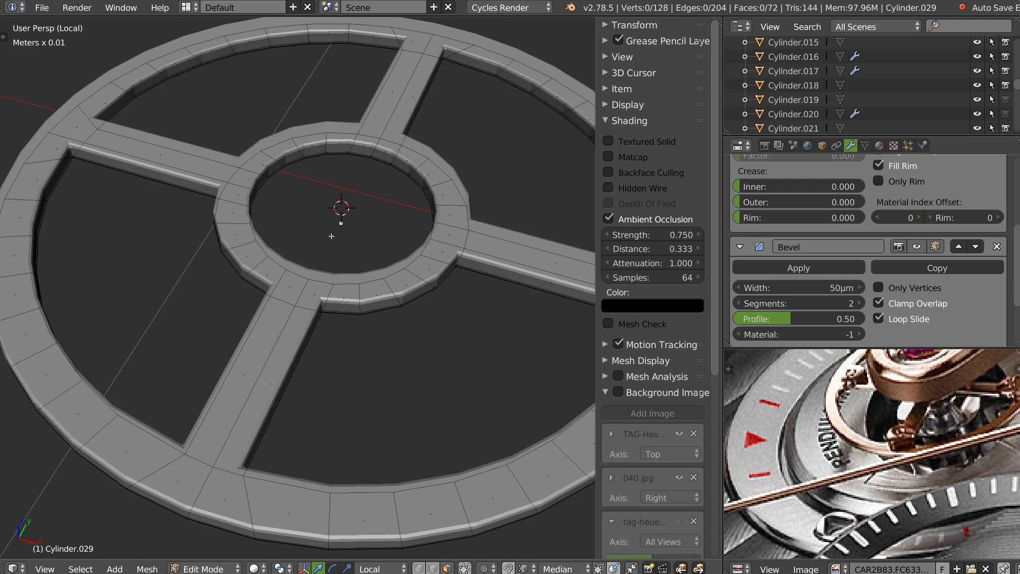
{"action": "middle_click_drag", "start_coordinate": [299, 352], "coordinate": [274, 374]}
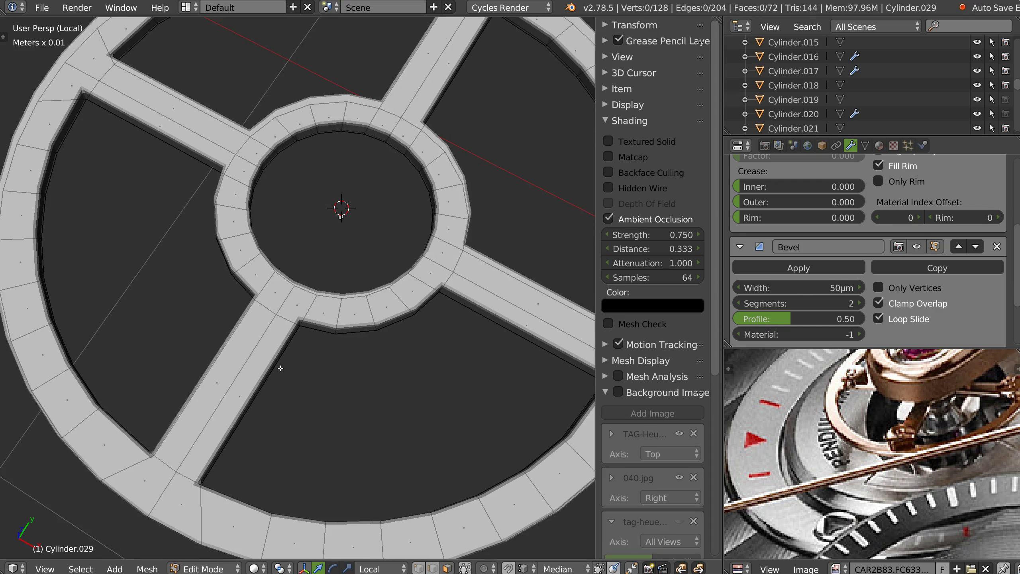
{"action": "key", "text": "ctrl+r"}
{"action": "left_click", "coordinate": [260, 374]}
{"action": "right_click", "coordinate": [259, 374]}
{"action": "key", "text": "ctrl+r"}
{"action": "left_click", "coordinate": [520, 337]}
{"action": "right_click", "coordinate": [519, 337]}
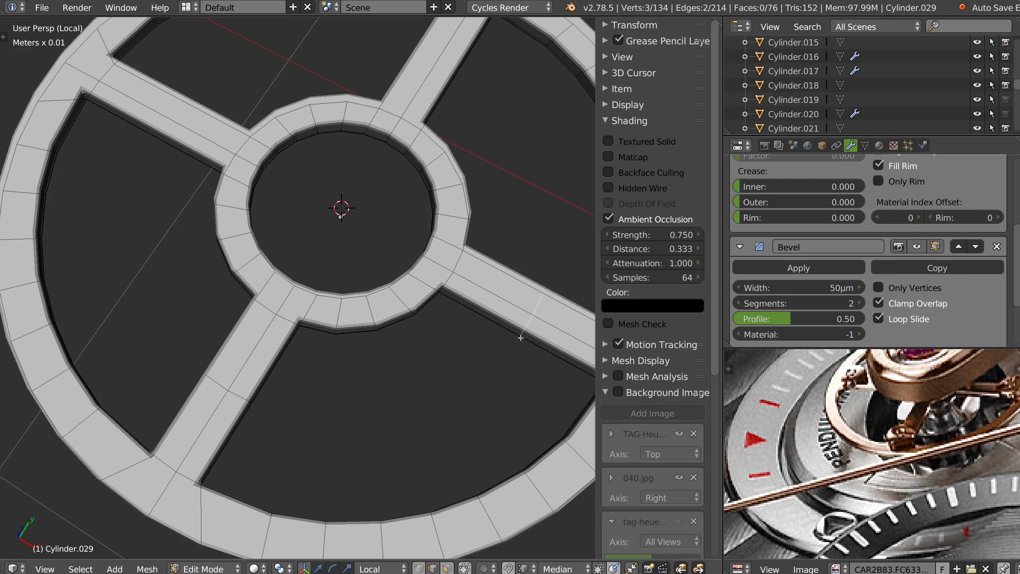
{"action": "key", "text": "ctrl+r"}
{"action": "left_click", "coordinate": [443, 63]}
{"action": "right_click", "coordinate": [444, 63]}
{"action": "key", "text": "ctrl+r"}
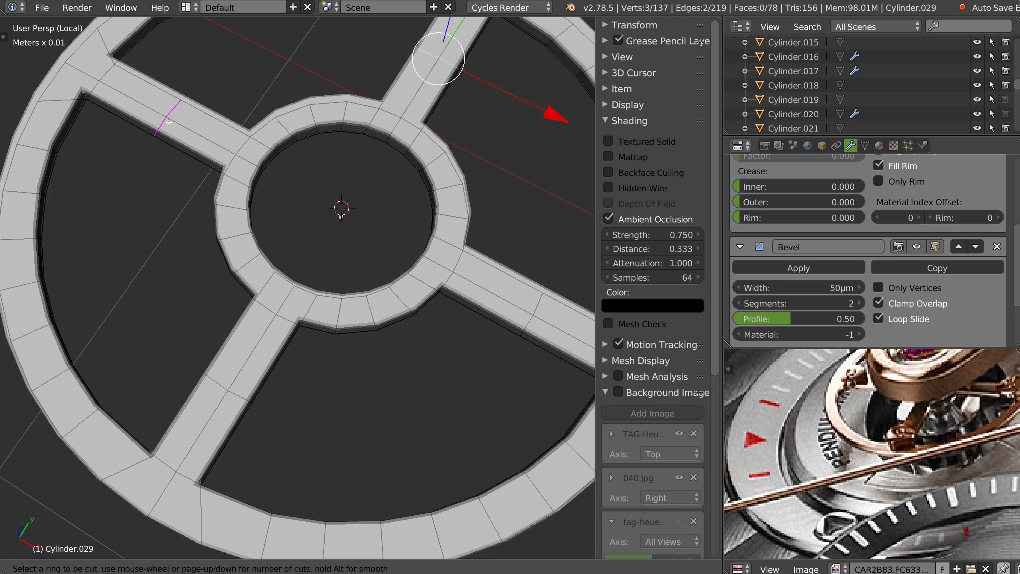
{"action": "left_click", "coordinate": [118, 106]}
{"action": "right_click", "coordinate": [118, 106]}
Cut supporting edge loops close to the hub on three spokes and close to the rim on two of them.
{"action": "key", "text": "ctrl+r"}
{"action": "left_click", "coordinate": [117, 106]}
{"action": "left_click", "coordinate": [87, 90]}
{"action": "key", "text": "ctrl+r"}
{"action": "left_click", "coordinate": [203, 159]}
{"action": "left_click", "coordinate": [233, 174]}
{"action": "key", "text": "ctrl+r"}
{"action": "left_click", "coordinate": [462, 282]}
{"action": "left_click", "coordinate": [465, 275]}
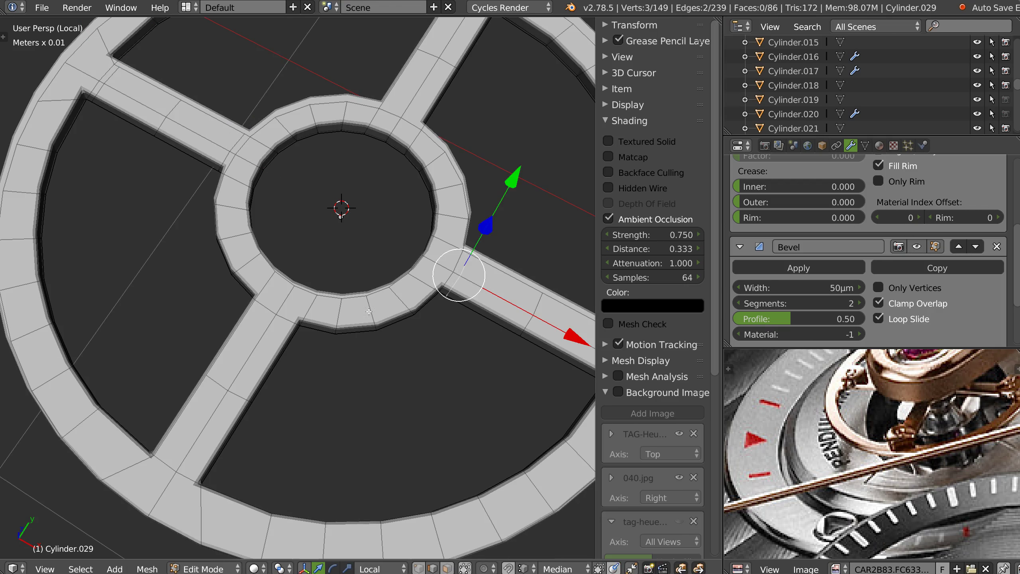
{"action": "key", "text": "ctrl+r"}
{"action": "left_click", "coordinate": [305, 324]}
{"action": "left_click", "coordinate": [317, 324]}
{"action": "key", "text": "ctrl+r"}
{"action": "left_click", "coordinate": [203, 448]}
{"action": "left_click", "coordinate": [181, 482]}
Add concentric edge loops around the wheel's outer rim, including ones close to its inner and outer edges.
{"action": "key", "text": "ctrl+r"}
{"action": "left_click", "coordinate": [200, 518]}
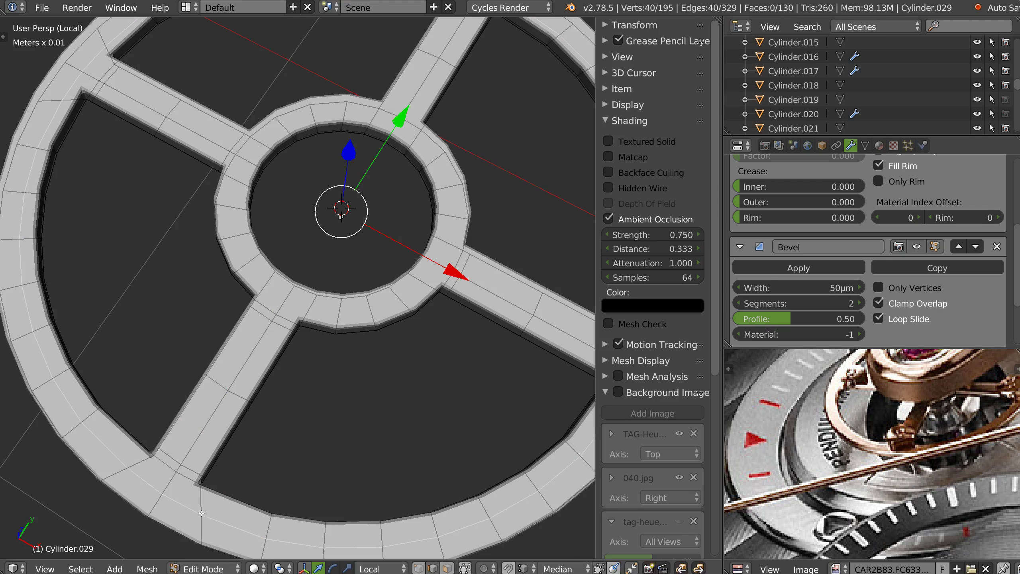
{"action": "left_click", "coordinate": [197, 529]}
{"action": "key", "text": "ctrl+r"}
{"action": "left_click", "coordinate": [203, 533]}
{"action": "left_click", "coordinate": [206, 524]}
Add two concentric edge loops around the wheel's central hub ring.
{"action": "middle_click_drag", "start_coordinate": [364, 211], "coordinate": [239, 191]}
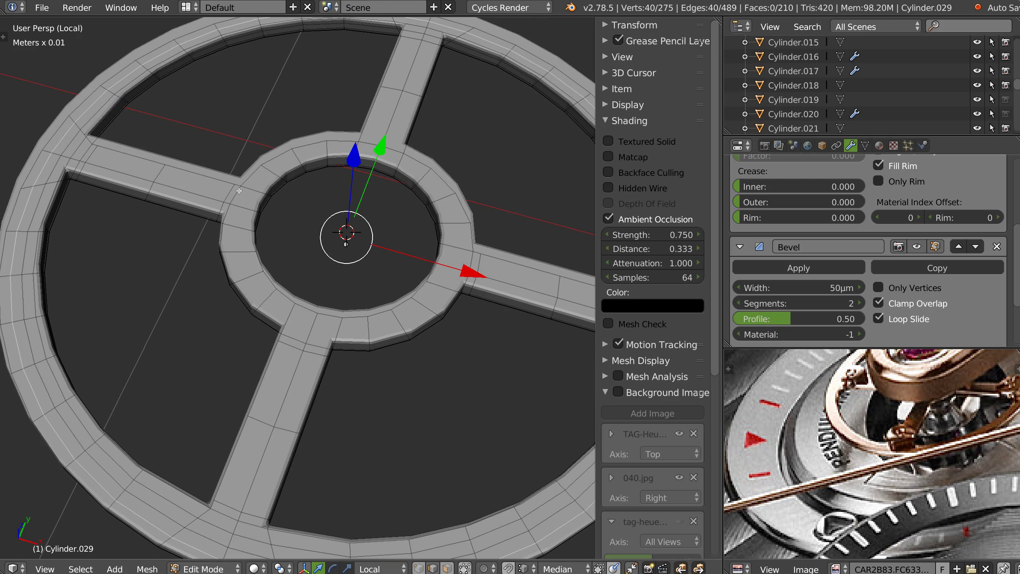
{"action": "key", "text": "ctrl+r"}
{"action": "left_click", "coordinate": [244, 197]}
{"action": "left_click", "coordinate": [255, 211]}
{"action": "key", "text": "ctrl+r"}
{"action": "left_click", "coordinate": [256, 211]}
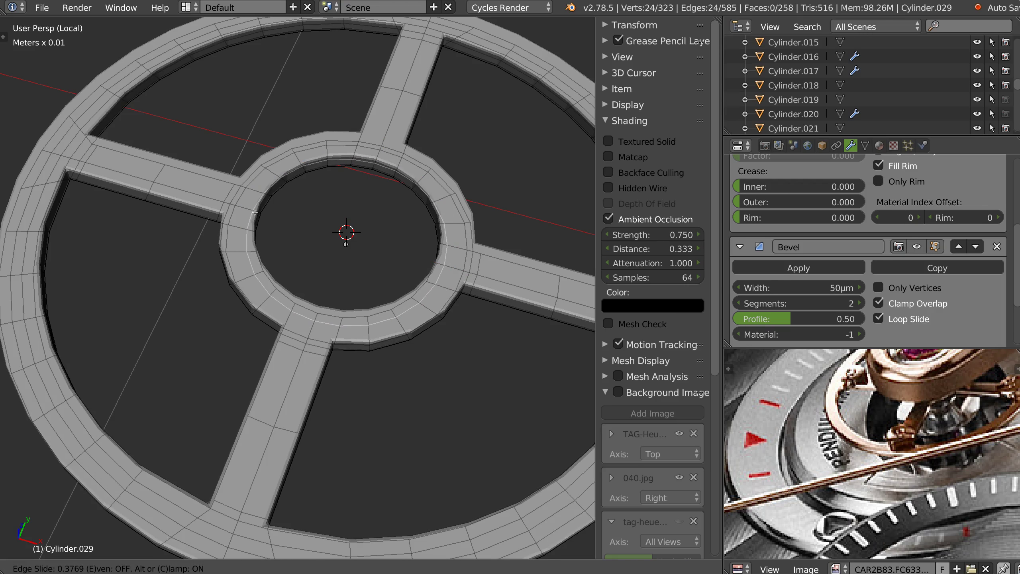
{"action": "left_click", "coordinate": [255, 213]}
Raise the wheel's subdivision to level 2 and cut an edge loop close to the hub on the remaining spoke.
{"action": "key", "text": "Tab"}
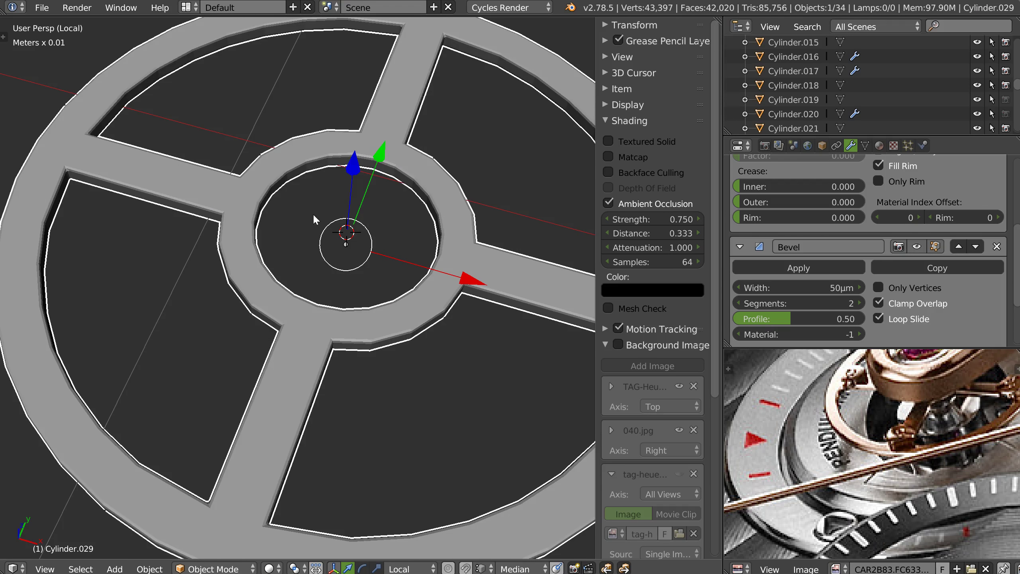
{"action": "middle_click_drag", "start_coordinate": [312, 214], "coordinate": [332, 279]}
{"action": "middle_click_drag", "start_coordinate": [344, 339], "coordinate": [360, 185]}
{"action": "key", "text": "Tab"}
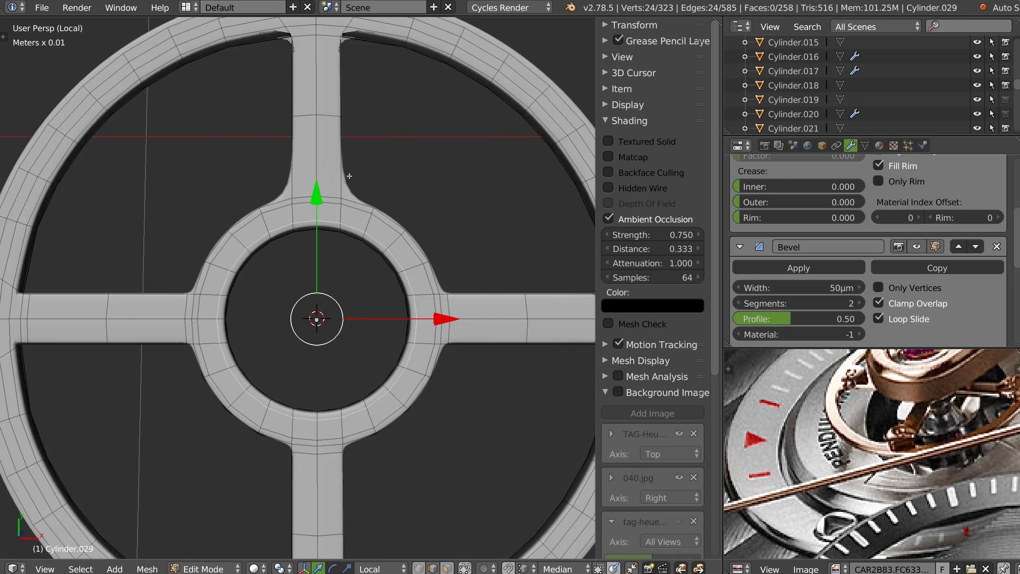
{"action": "key", "text": "ctrl+r"}
{"action": "left_click", "coordinate": [356, 166]}
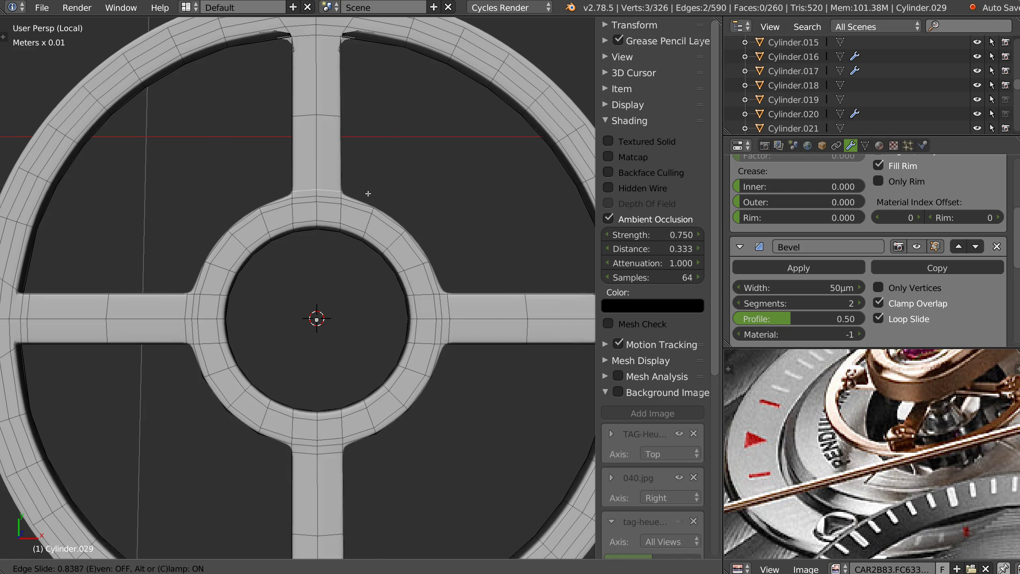
{"action": "left_click", "coordinate": [368, 192]}
Cut edge loops close to the rim on the two spokes that lack them.
{"action": "mouse_move", "coordinate": [368, 192]}
{"action": "middle_mouse_down"}
{"action": "mouse_move", "coordinate": [469, 326]}
{"action": "mouse_move", "coordinate": [346, 353]}
{"action": "mouse_move", "coordinate": [443, 328]}
{"action": "middle_mouse_up"}
{"action": "key", "text": "Tab"}
{"action": "key", "text": "Tab"}
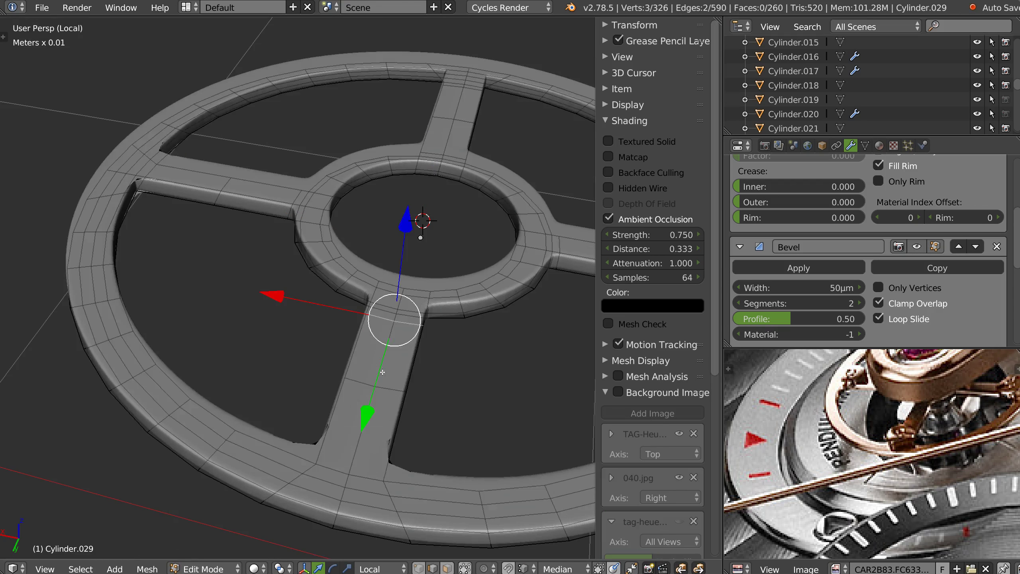
{"action": "scroll", "coordinate": [377, 355], "scroll_direction": "up", "scroll_amount": 5}
{"action": "key", "text": "e"}
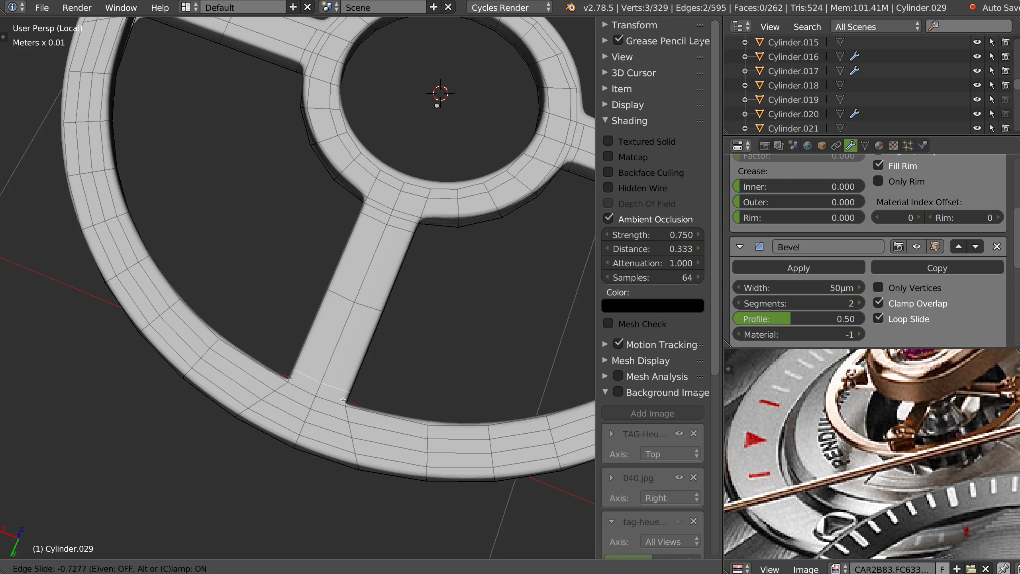
{"action": "left_click", "coordinate": [347, 396]}
{"action": "scroll", "coordinate": [347, 396], "scroll_direction": "down", "scroll_amount": 4}
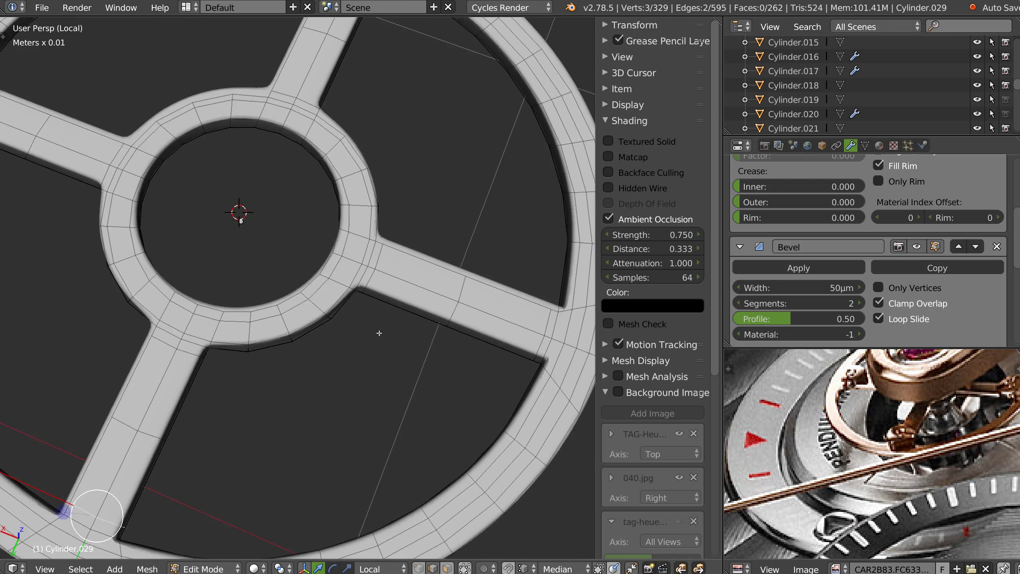
{"action": "scroll", "coordinate": [284, 352], "scroll_direction": "up", "scroll_amount": 4}
{"action": "middle_click_drag", "start_coordinate": [285, 352], "coordinate": [217, 489], "text": "shift"}
{"action": "middle_click_drag", "start_coordinate": [321, 291], "coordinate": [378, 455], "text": "shift"}
{"action": "middle_click_drag", "start_coordinate": [269, 331], "coordinate": [532, 225], "text": "shift"}
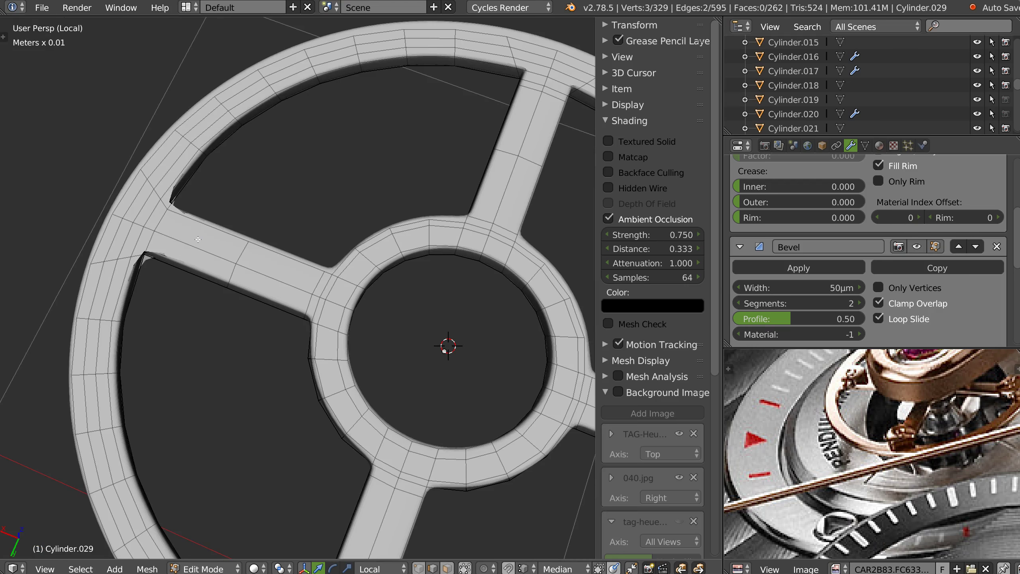
{"action": "key", "text": "e"}
{"action": "left_click", "coordinate": [156, 232]}
Examine the smoothed bevels at the corners where the wheel's spokes meet the rim.
{"action": "middle_click_drag", "start_coordinate": [161, 278], "coordinate": [190, 310]}
{"action": "scroll", "coordinate": [177, 261], "scroll_direction": "up", "scroll_amount": 3}
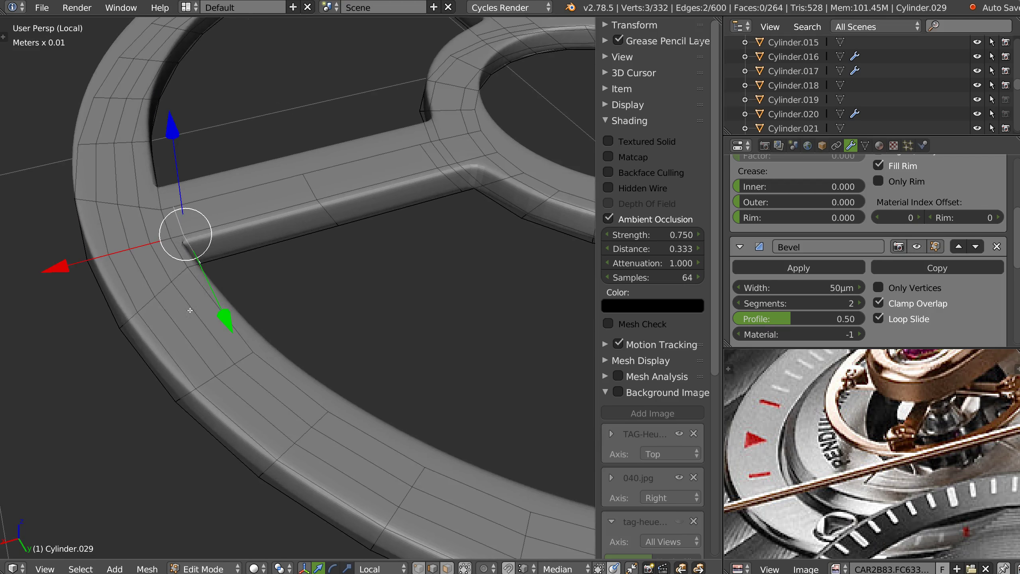
{"action": "key", "text": "Tab"}
{"action": "middle_click_drag", "start_coordinate": [210, 252], "coordinate": [144, 250]}
{"action": "scroll", "coordinate": [143, 241], "scroll_direction": "down", "scroll_amount": 2}
{"action": "middle_click_drag", "start_coordinate": [138, 169], "coordinate": [186, 287], "text": "shift"}
{"action": "scroll", "coordinate": [244, 138], "scroll_direction": "up", "scroll_amount": 2}
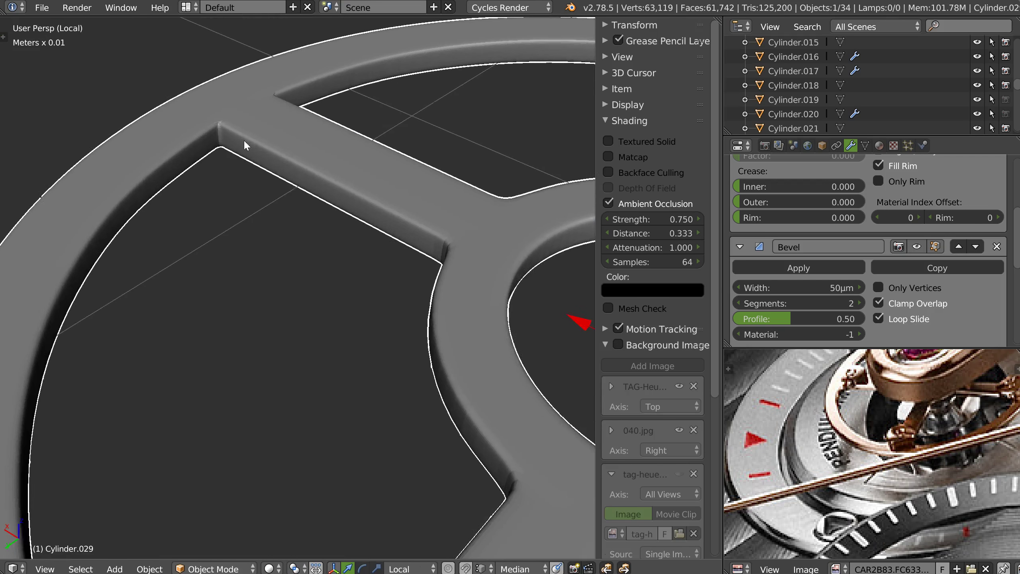
{"action": "scroll", "coordinate": [196, 163], "scroll_direction": "up", "scroll_amount": 4}
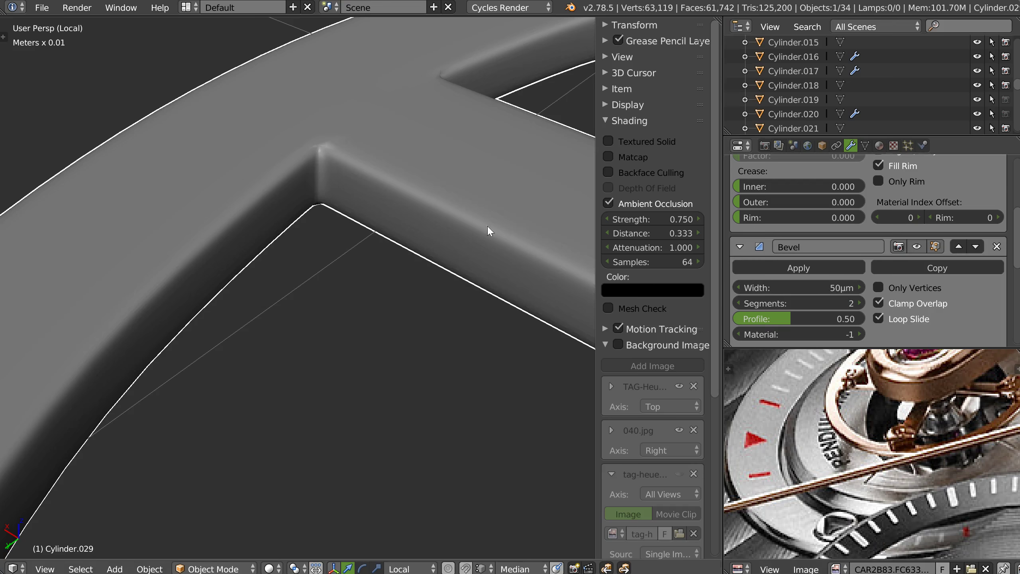
Set the wheel bevel's limit angle to 87.98° and check a spoke corner.
{"action": "scroll", "coordinate": [879, 327], "scroll_direction": "down", "scroll_amount": 3}
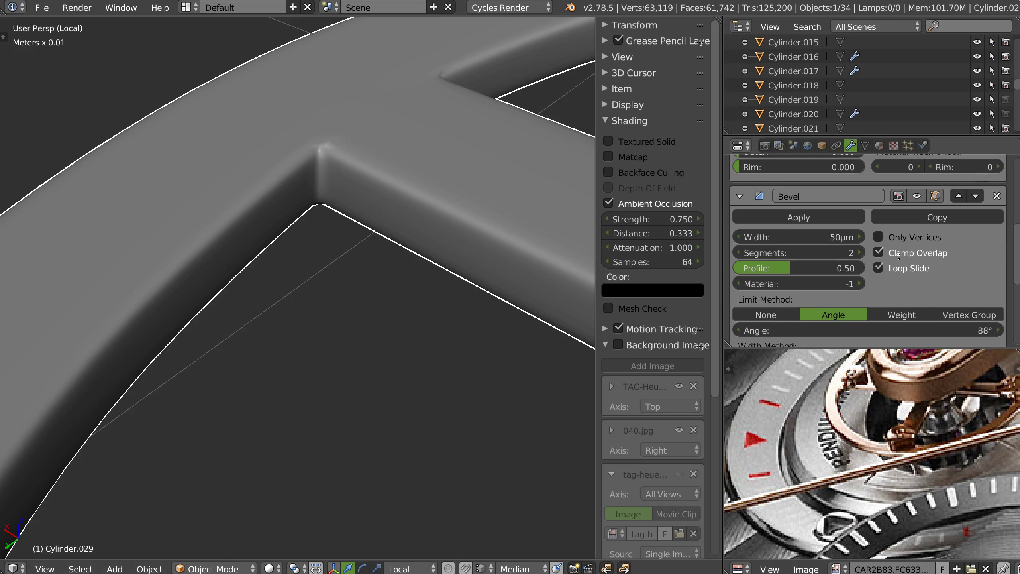
{"action": "mouse_move", "coordinate": [884, 327]}
{"action": "left_mouse_down"}
{"action": "mouse_move", "coordinate": [901, 328]}
{"action": "mouse_move", "coordinate": [864, 332]}
{"action": "mouse_move", "coordinate": [882, 326]}
{"action": "left_mouse_up"}
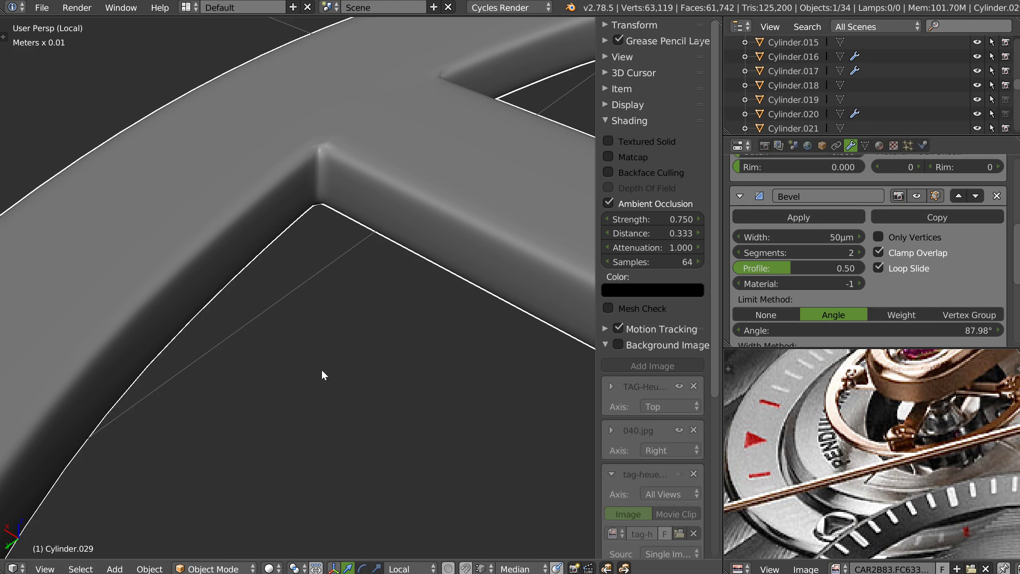
{"action": "middle_click_drag", "start_coordinate": [485, 228], "coordinate": [419, 300]}
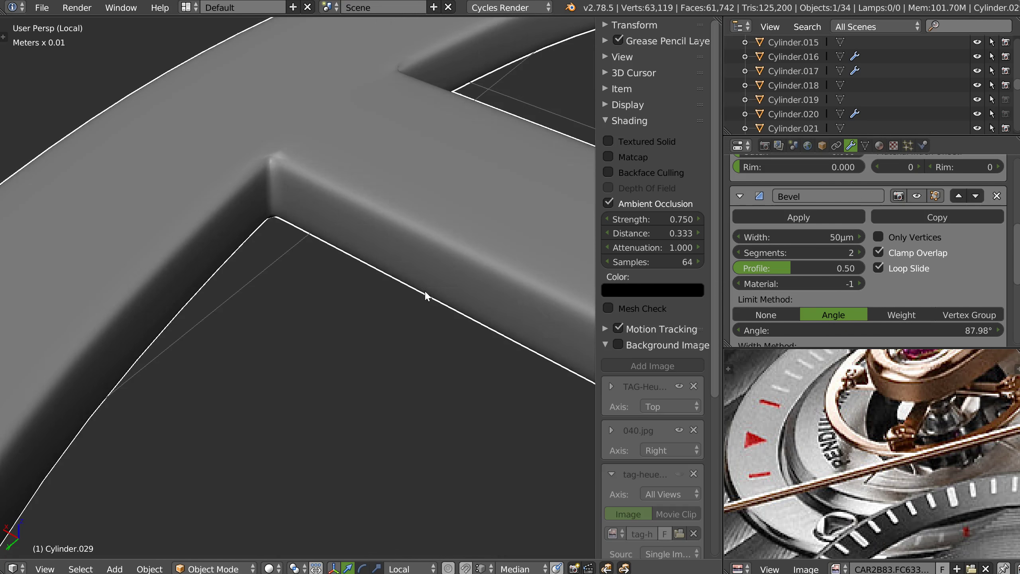
Leave local view and examine the spoked wheel within the full watch assembly.
{"action": "key", "text": "KP_Decimal"}
{"action": "middle_click_drag", "start_coordinate": [366, 269], "coordinate": [373, 274]}
{"action": "key", "text": "KP_Divide"}
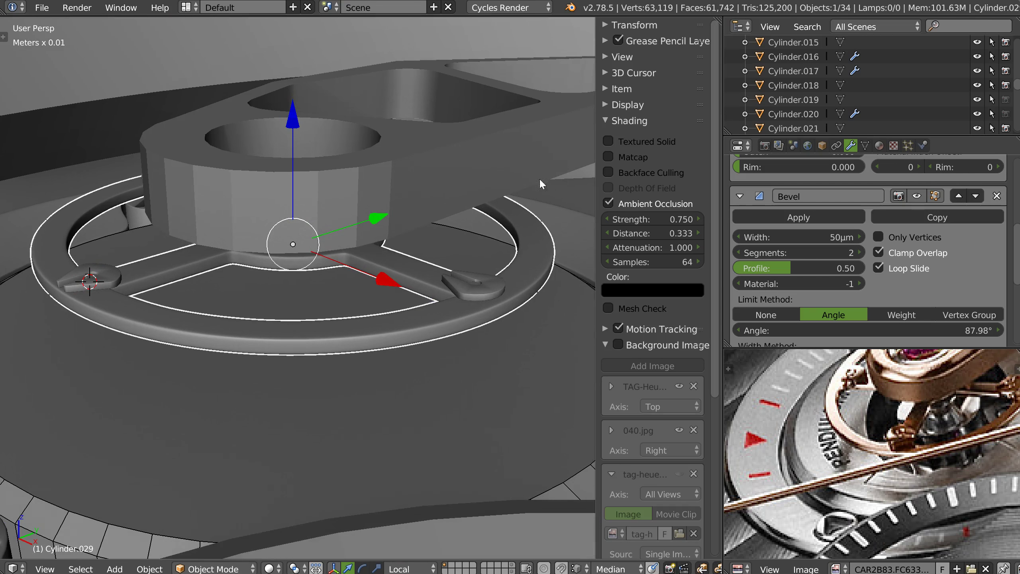
{"action": "middle_click_drag", "start_coordinate": [390, 312], "coordinate": [408, 293]}
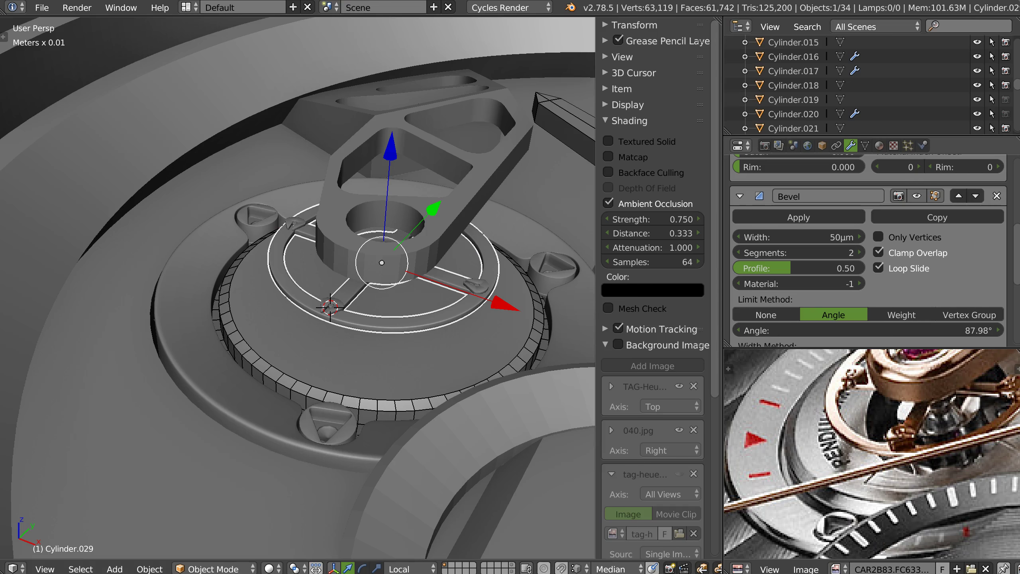
{"action": "scroll", "coordinate": [368, 370], "scroll_direction": "up", "scroll_amount": 6}
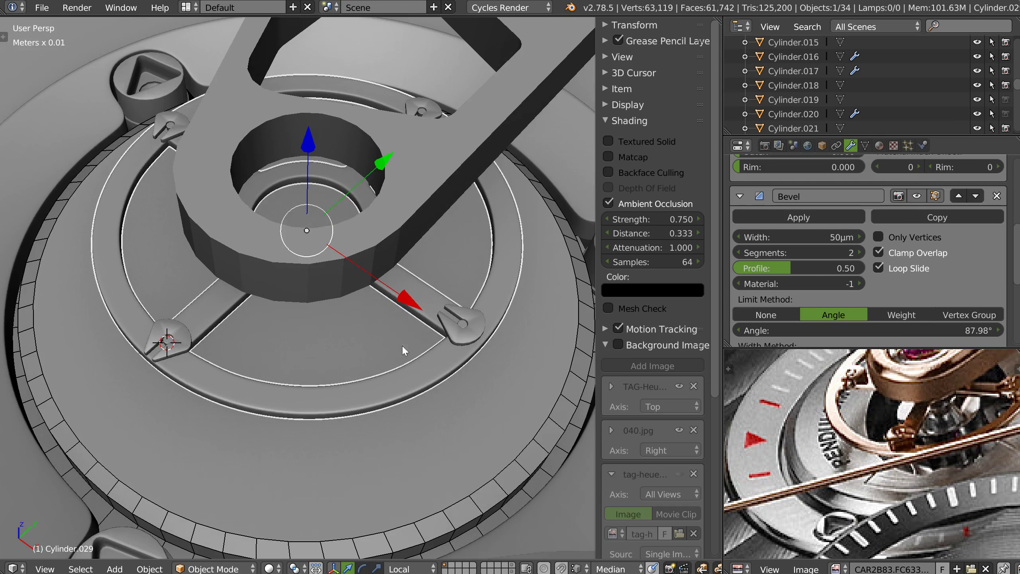
Slide the selected edge loop near the rim end of the spoke along that spoke.
{"action": "key", "text": "Tab"}
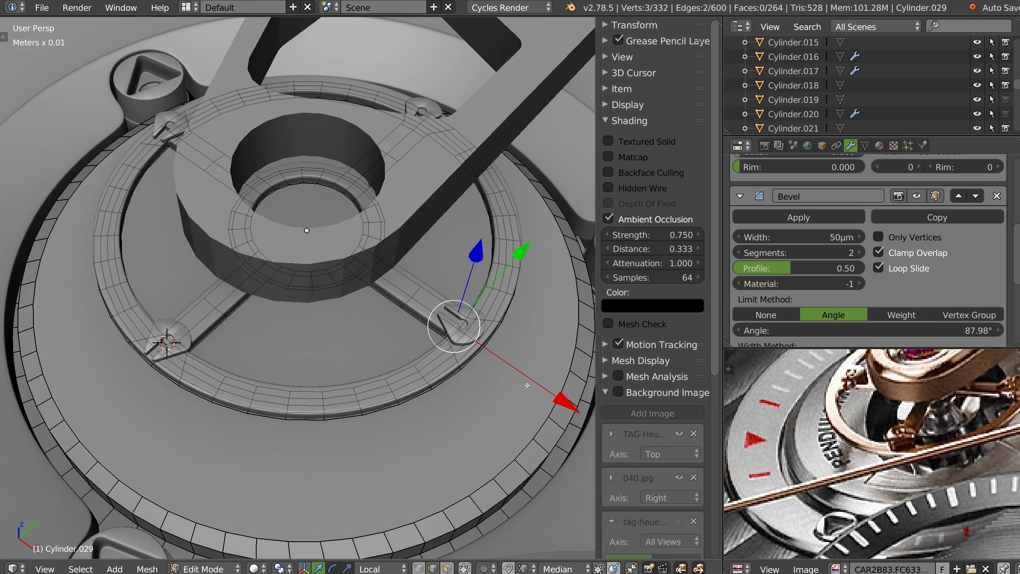
{"action": "key", "text": "Tab"}
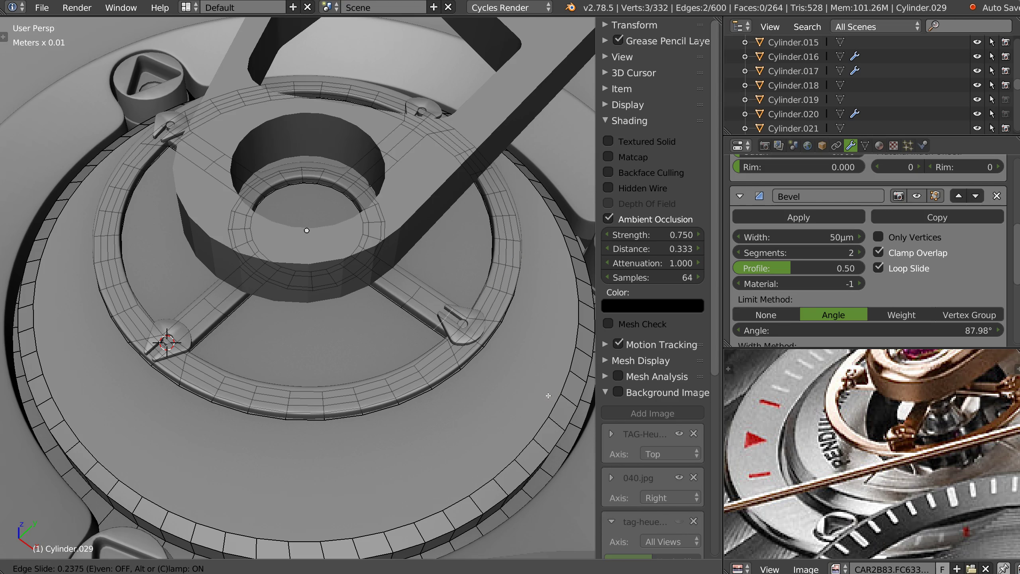
{"action": "key", "text": "Tab"}
{"action": "scroll", "coordinate": [477, 296], "scroll_direction": "up", "scroll_amount": 2}
{"action": "middle_click_drag", "start_coordinate": [477, 296], "coordinate": [467, 374]}
{"action": "key", "text": "Tab"}
{"action": "left_click", "coordinate": [467, 390]}
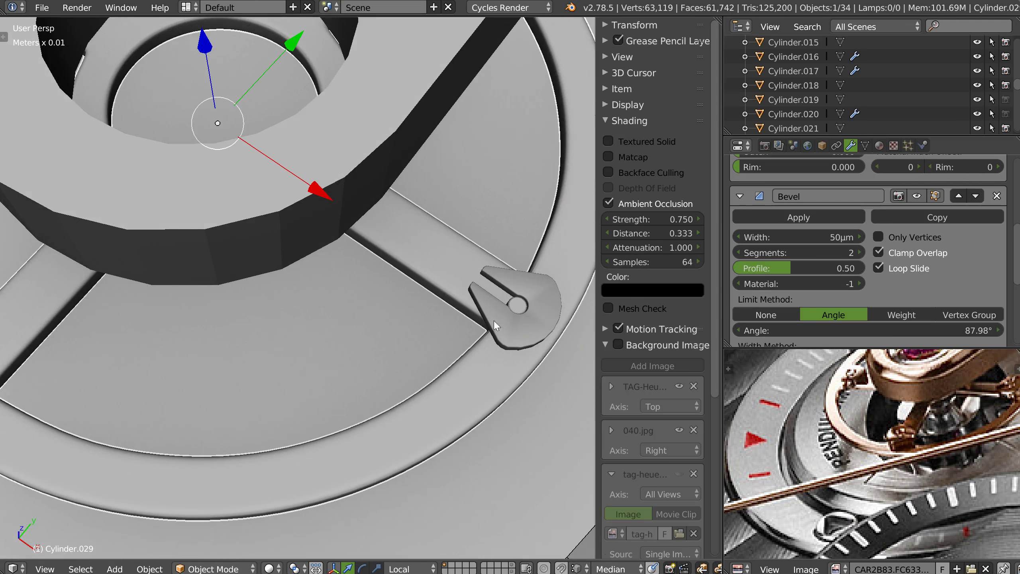
Isolate the wheel again with its wire overlay shown and examine the edge flow where the spokes meet the rim.
{"action": "scroll", "coordinate": [478, 334], "scroll_direction": "down", "scroll_amount": 3}
{"action": "key", "text": "KP_Divide"}
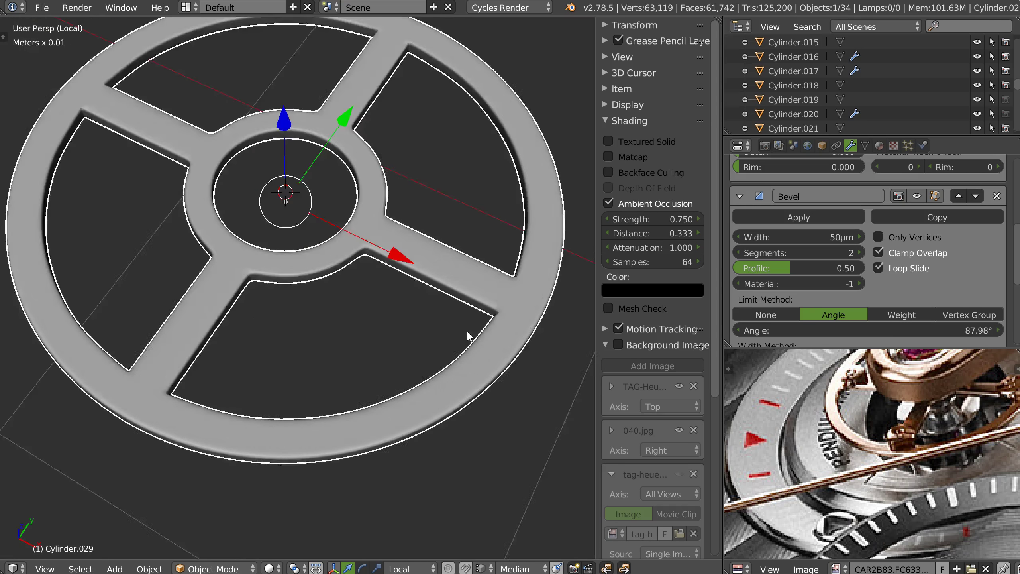
{"action": "scroll", "coordinate": [484, 318], "scroll_direction": "up", "scroll_amount": 2}
{"action": "scroll", "coordinate": [484, 318], "scroll_direction": "up", "scroll_amount": 1}
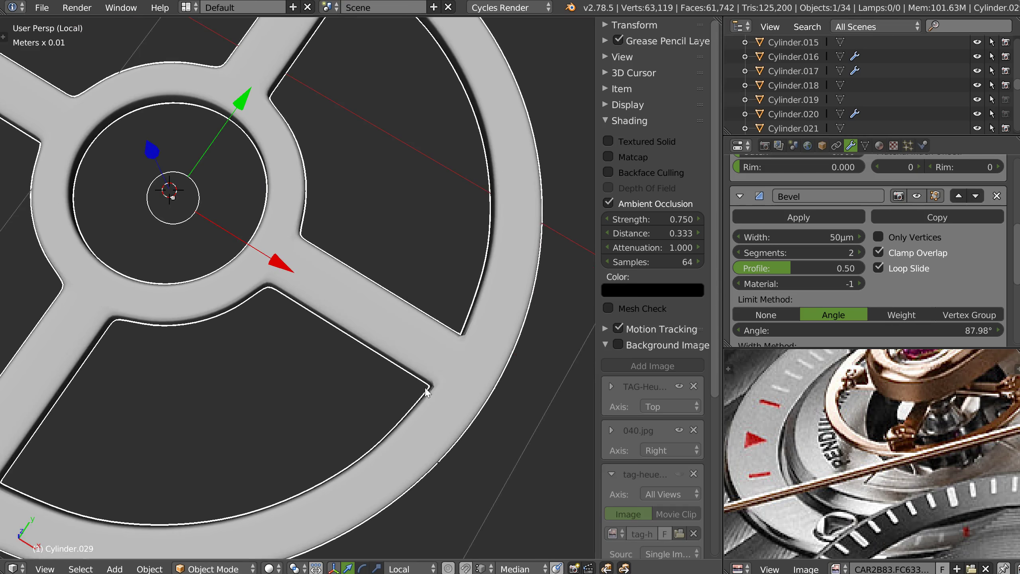
{"action": "key", "text": "Tab"}
{"action": "key", "text": "c"}
{"action": "scroll", "coordinate": [445, 359], "scroll_direction": "up", "scroll_amount": 4}
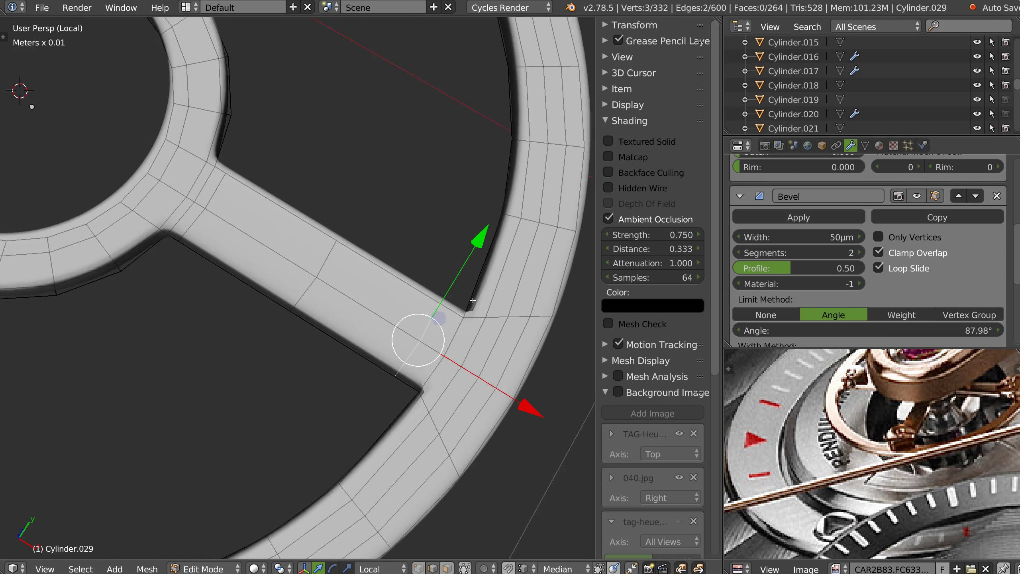
{"action": "key", "text": "Tab"}
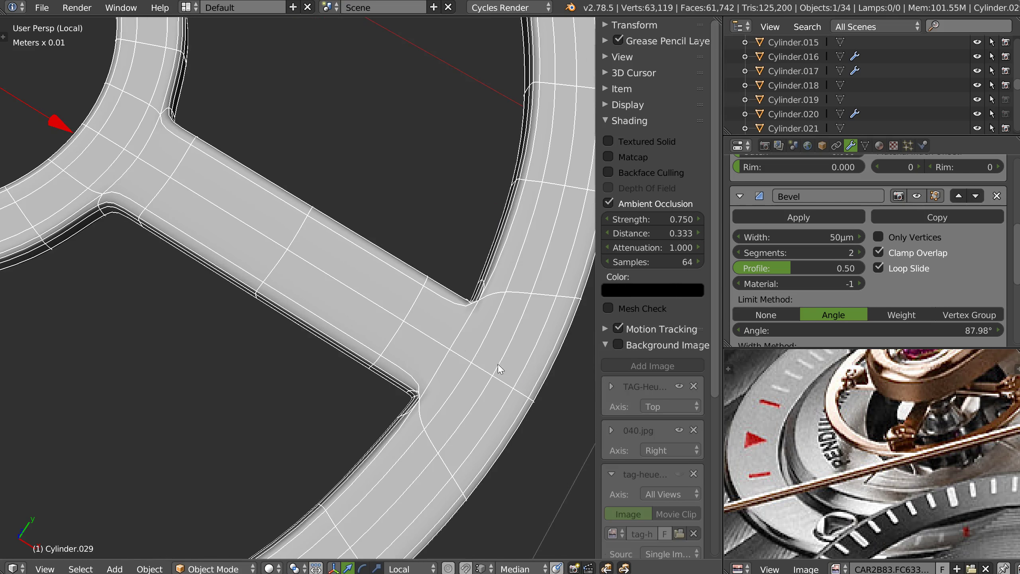
{"action": "middle_click_drag", "start_coordinate": [459, 334], "coordinate": [472, 188]}
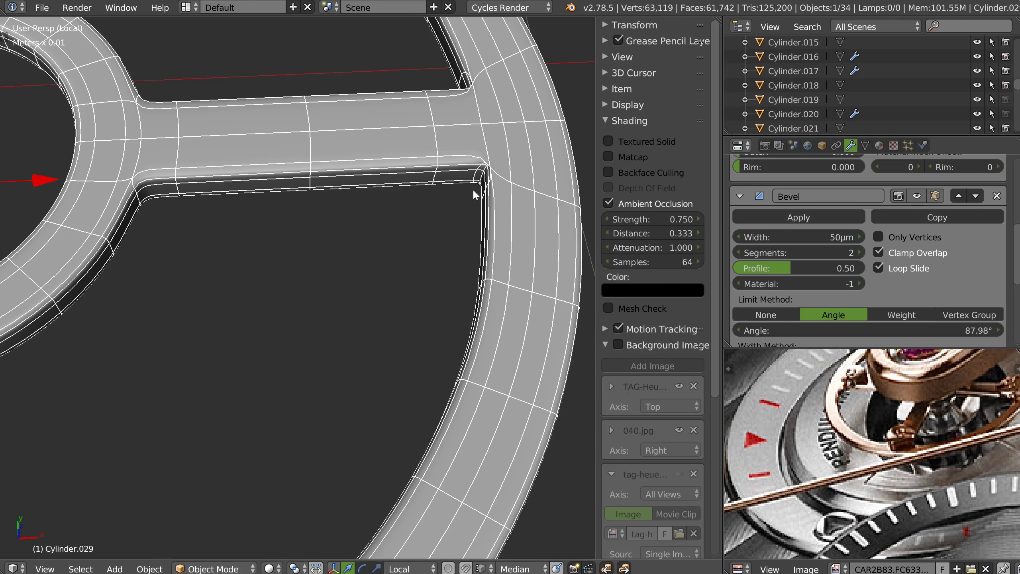
{"action": "scroll", "coordinate": [485, 187], "scroll_direction": "down", "scroll_amount": 4}
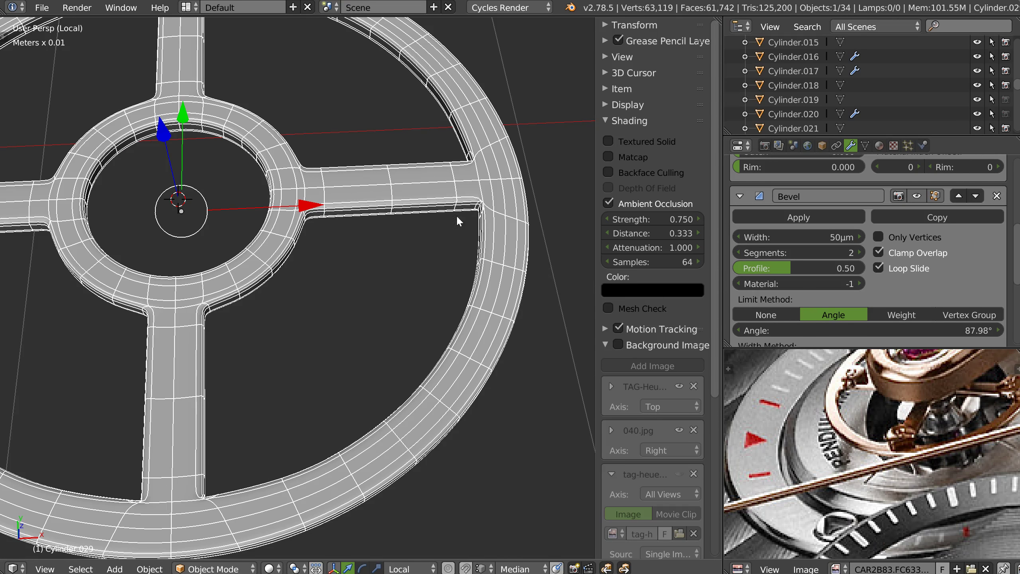
Remove the Bevel modifier from the spoked wheel.
{"action": "scroll", "coordinate": [991, 316], "scroll_direction": "up", "scroll_amount": 8}
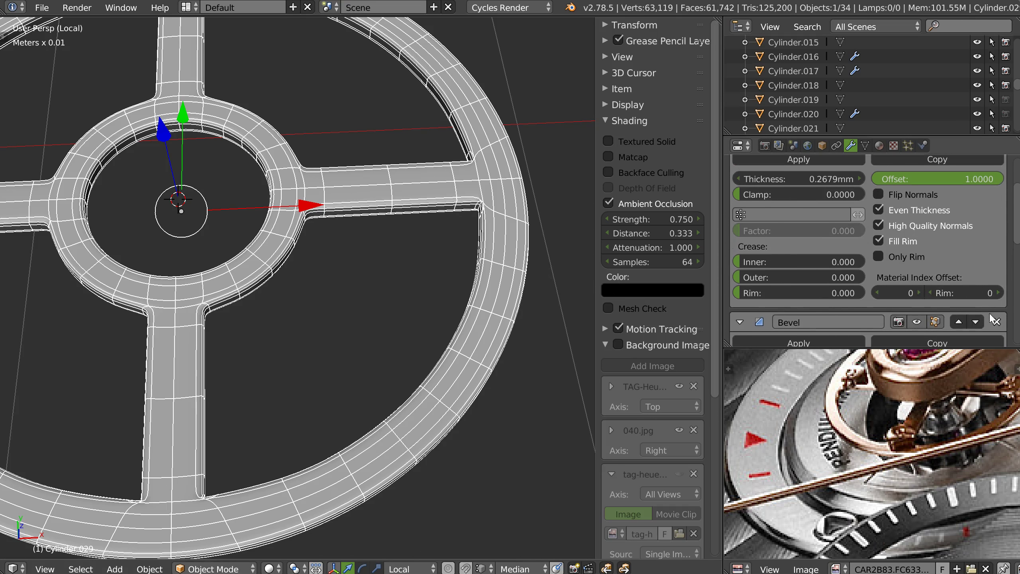
{"action": "left_click", "coordinate": [994, 320]}
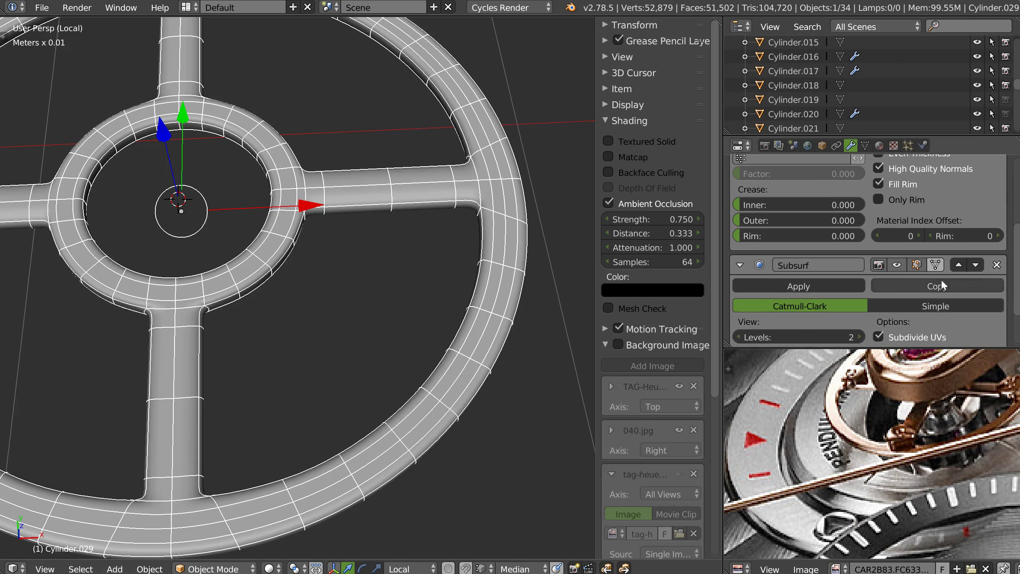
Remove the Subsurf and Solidify modifiers from the spoked wheel.
{"action": "left_click", "coordinate": [997, 264]}
{"action": "left_click", "coordinate": [1000, 212]}
{"action": "middle_click_drag", "start_coordinate": [440, 236], "coordinate": [415, 281]}
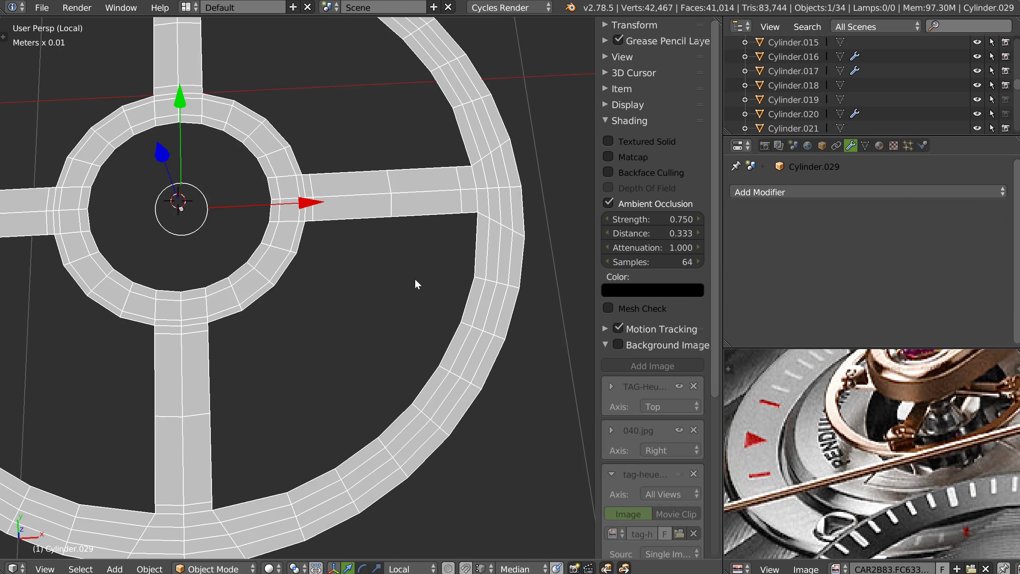
Duplicate the spoked wheel in place and leave local view to return to the full watch assembly.
{"action": "key", "text": "shift+d"}
{"action": "right_click", "coordinate": [393, 291]}
{"action": "key", "text": "m"}
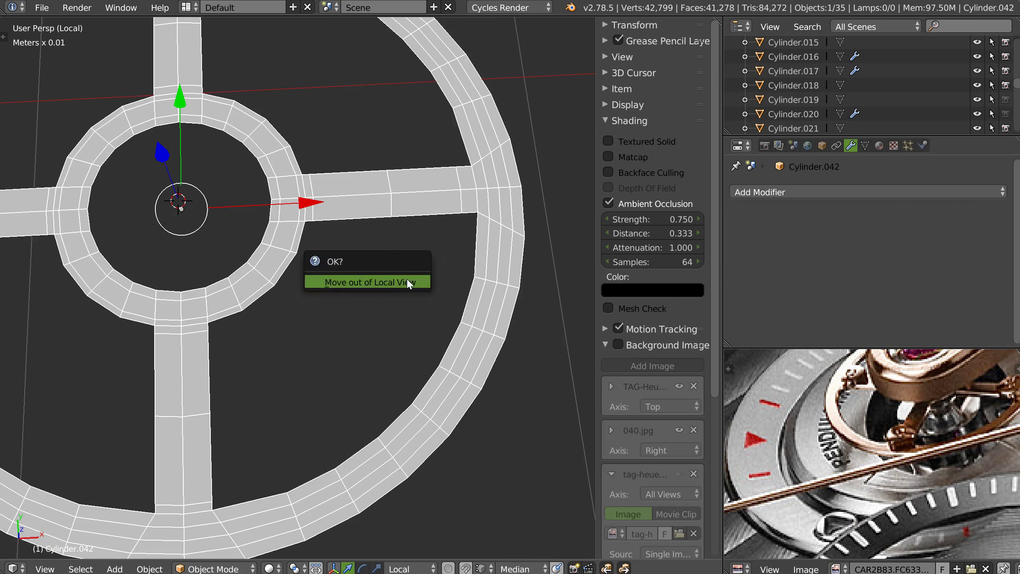
{"action": "key", "text": "KP_Divide"}
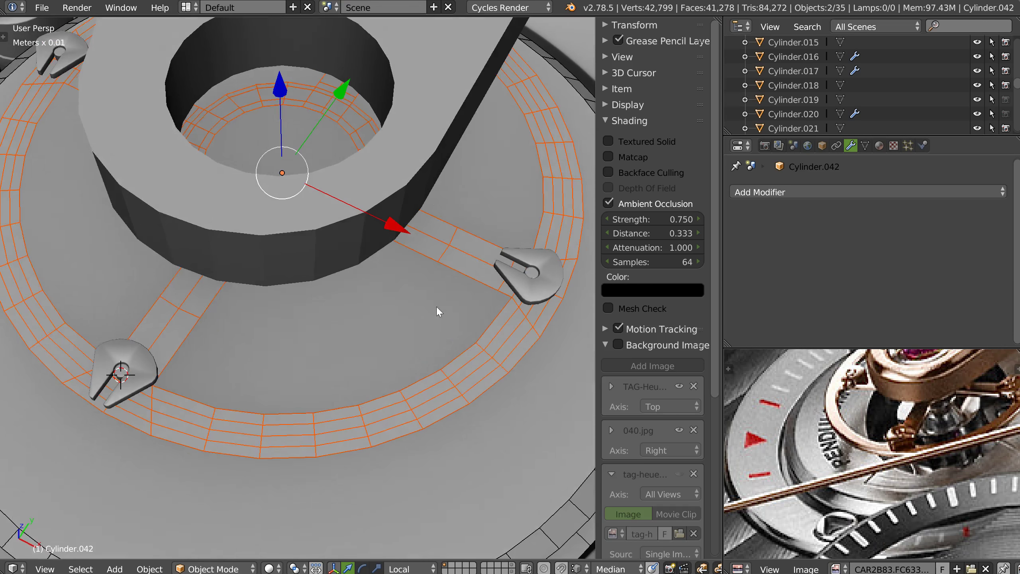
Move one of the two overlapping wheels to another layer and isolate the remaining wheel in local view.
{"action": "middle_click_drag", "start_coordinate": [436, 309], "coordinate": [469, 331]}
{"action": "right_click", "coordinate": [497, 363]}
{"action": "key", "text": "m"}
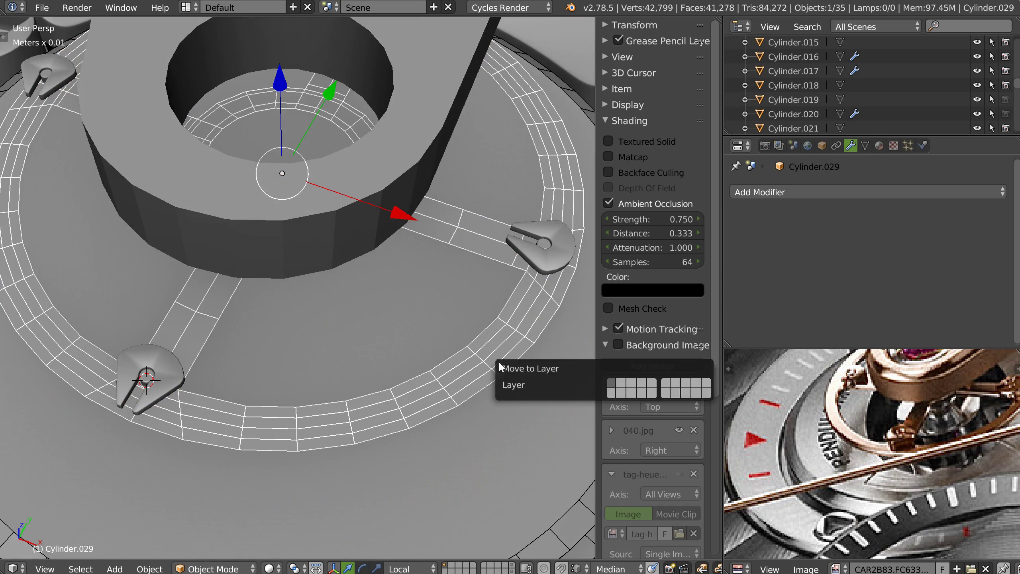
{"action": "left_click", "coordinate": [660, 385]}
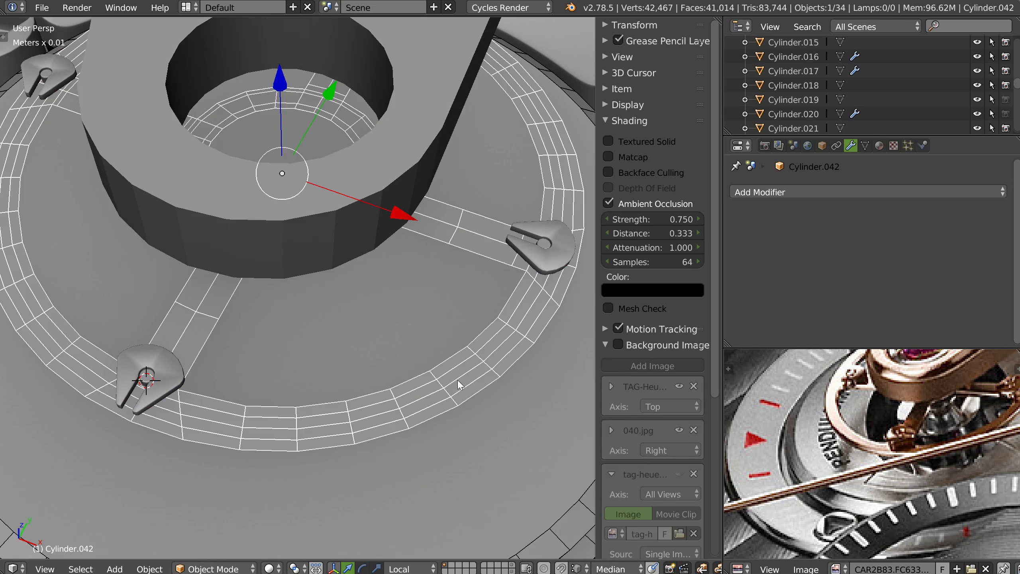
{"action": "key", "text": "KP_Divide"}
{"action": "middle_click_drag", "start_coordinate": [460, 375], "coordinate": [405, 365]}
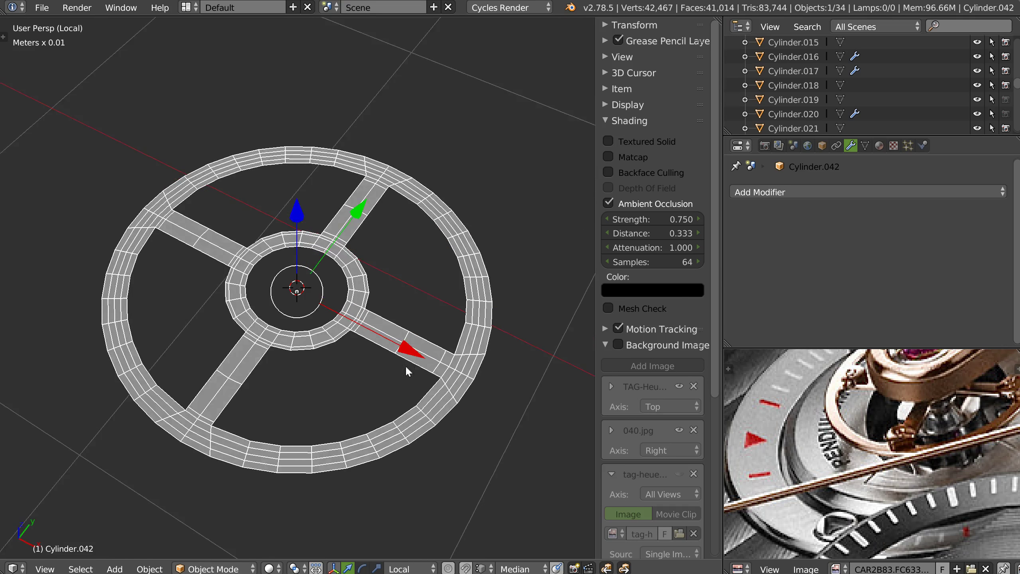
Dissolve the inner edge loops running around the hub and rim and the loops crossing the four spokes.
{"action": "scroll", "coordinate": [405, 366], "scroll_direction": "up", "scroll_amount": 2}
{"action": "key", "text": "Tab"}
{"action": "right_click", "coordinate": [277, 271], "text": "alt"}
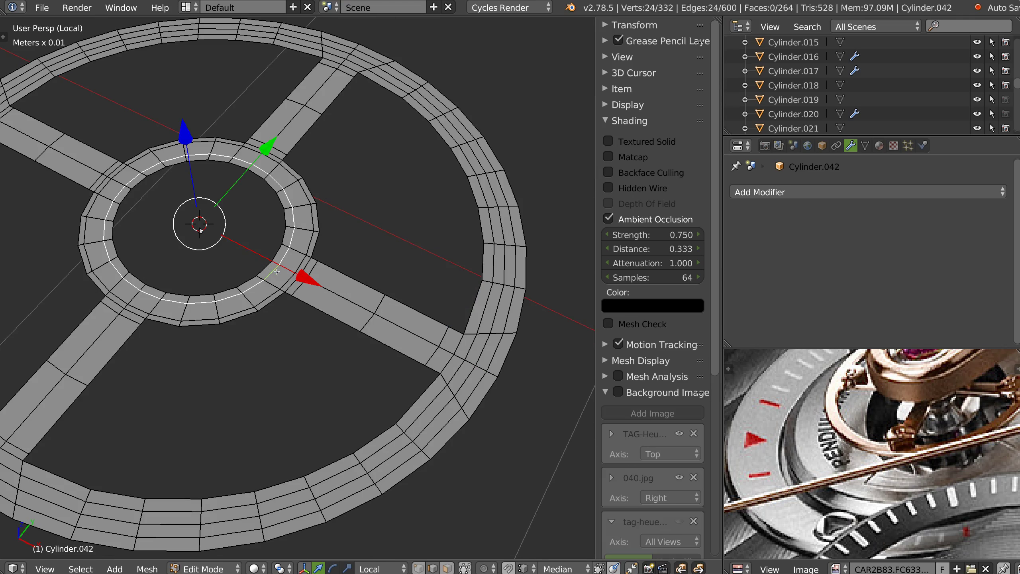
{"action": "right_click", "coordinate": [289, 282], "text": "alt+shift"}
{"action": "right_click", "coordinate": [463, 371], "text": "alt+shift"}
{"action": "right_click", "coordinate": [472, 384], "text": "alt+shift"}
{"action": "right_click", "coordinate": [257, 140], "text": "shift"}
{"action": "right_click", "coordinate": [443, 325], "text": "alt+shift"}
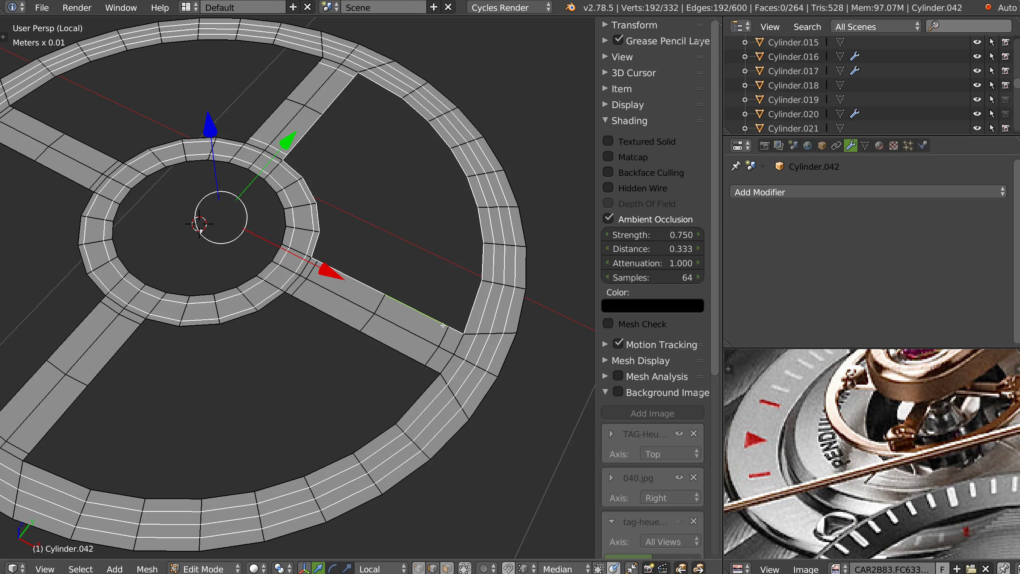
{"action": "right_click", "coordinate": [438, 318], "text": "alt+shift"}
{"action": "right_click", "coordinate": [319, 272], "text": "alt+shift"}
{"action": "right_click", "coordinate": [319, 272], "text": "alt+shift"}
{"action": "right_click", "coordinate": [301, 288], "text": "alt+shift"}
{"action": "middle_click_drag", "start_coordinate": [215, 289], "coordinate": [400, 305], "text": "shift"}
{"action": "right_click", "coordinate": [291, 189], "text": "alt+shift"}
{"action": "right_click", "coordinate": [170, 128], "text": "alt+shift"}
{"action": "right_click", "coordinate": [252, 465], "text": "alt+shift"}
{"action": "right_click", "coordinate": [330, 338], "text": "alt+shift"}
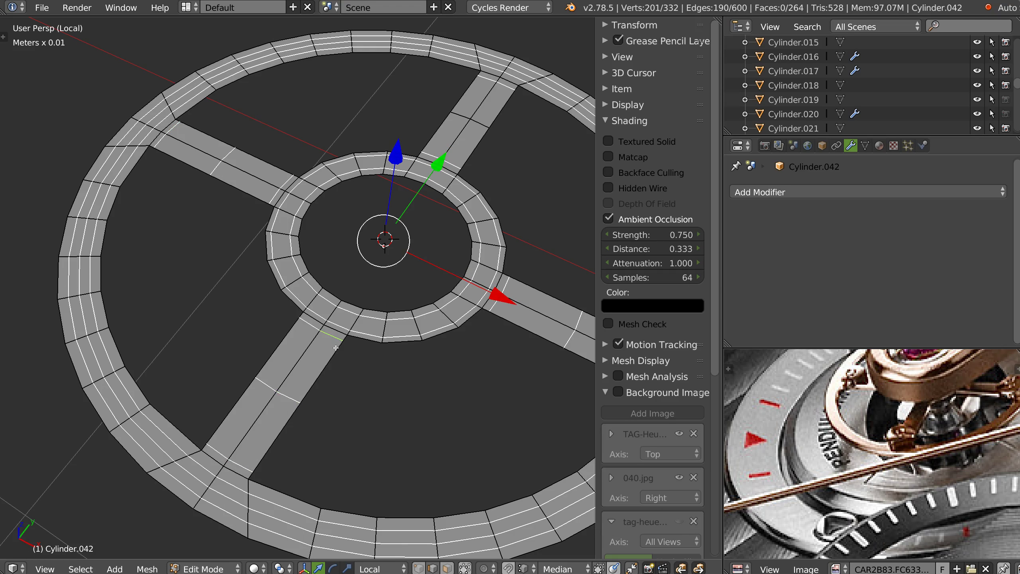
{"action": "key", "text": "ctrl+x"}
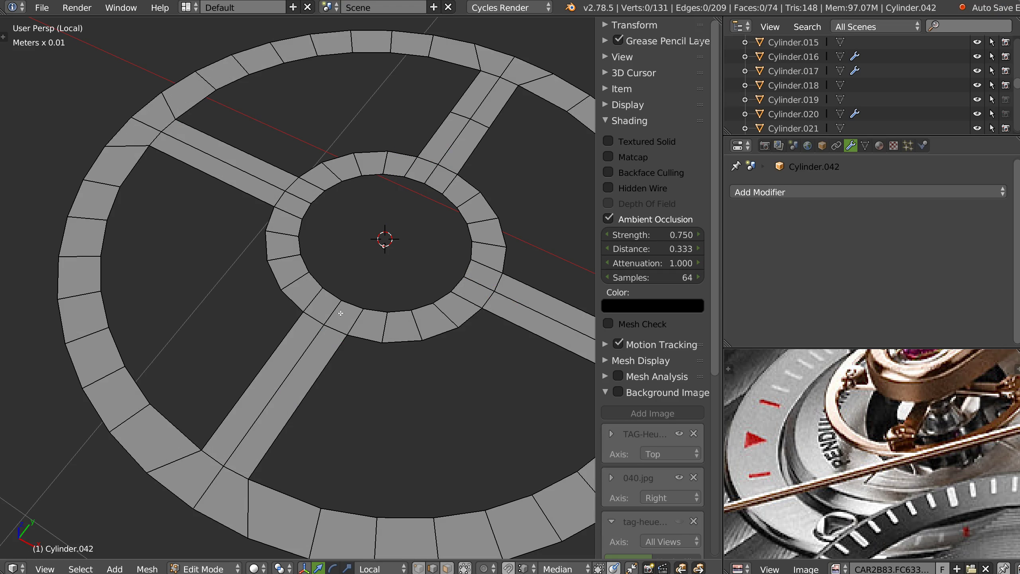
Inset all faces of the wheel with boundary on, using a thickness of about 0.0117.
{"action": "key", "text": "ctrl+Tab"}
{"action": "left_click", "coordinate": [342, 360]}
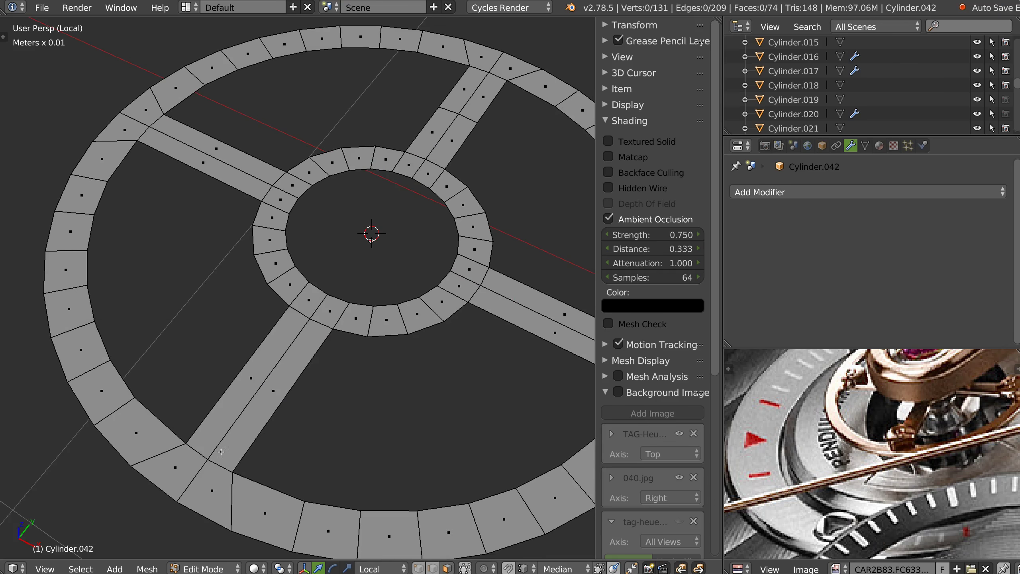
{"action": "key", "text": "a"}
{"action": "middle_click_drag", "start_coordinate": [412, 321], "coordinate": [477, 219]}
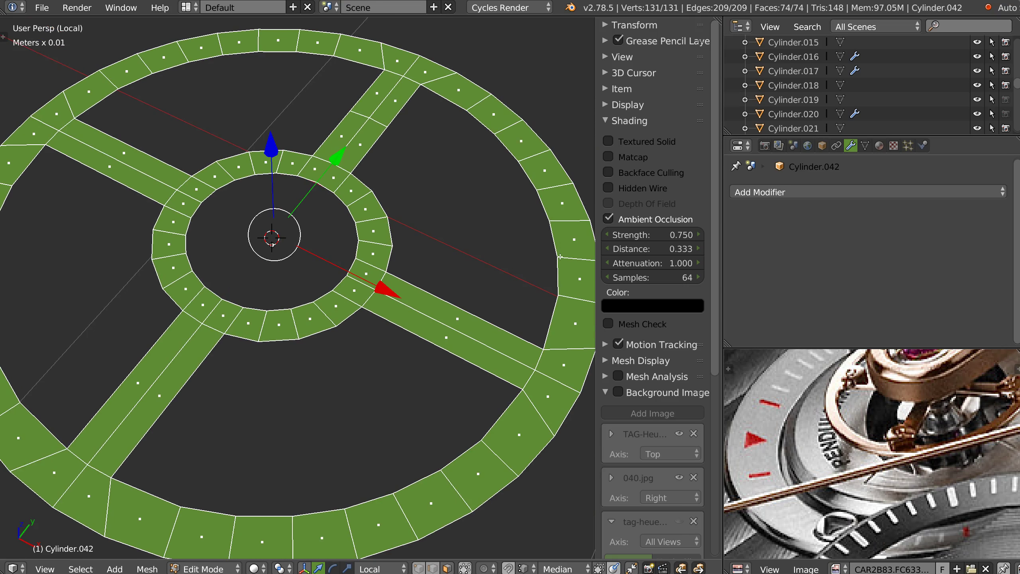
{"action": "key", "text": "i"}
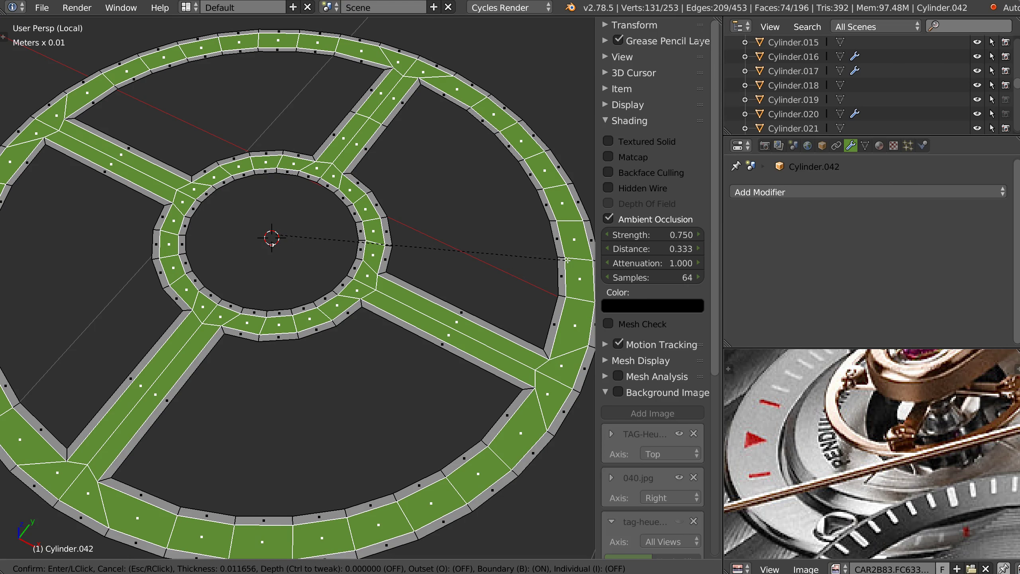
{"action": "left_click", "coordinate": [567, 260]}
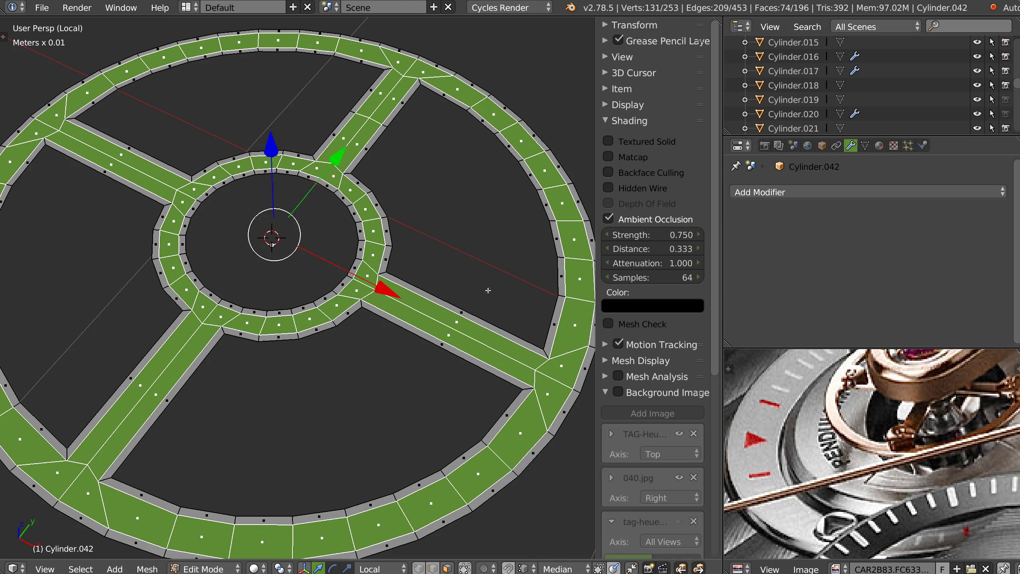
In top orthographic view, scale the four centre vertices where the spokes meet the rim outward by about 1.02.
{"action": "middle_click_drag", "start_coordinate": [561, 273], "coordinate": [542, 260], "text": "shift"}
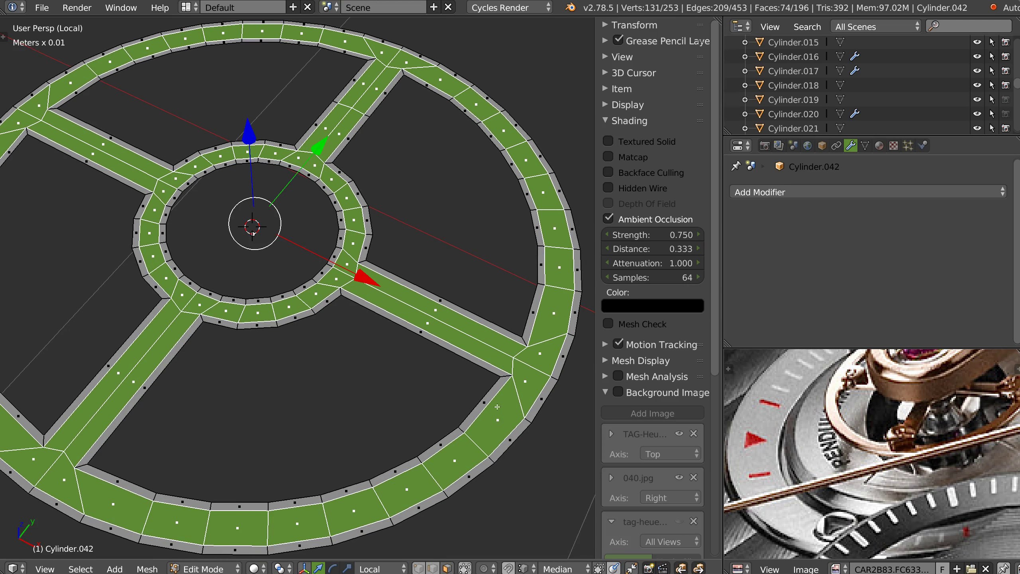
{"action": "scroll", "coordinate": [502, 387], "scroll_direction": "up", "scroll_amount": 2}
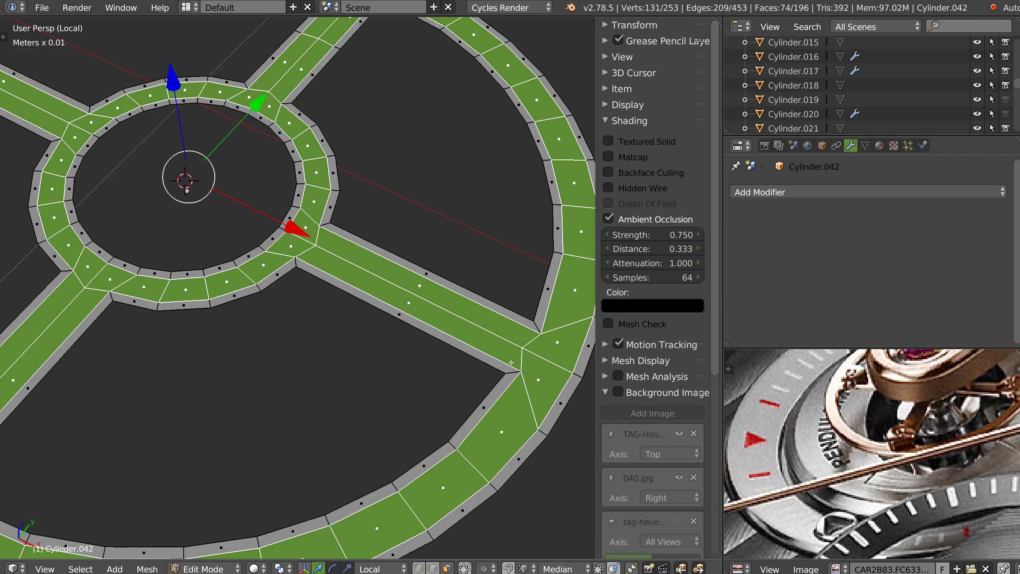
{"action": "middle_click_drag", "start_coordinate": [515, 377], "coordinate": [563, 321], "text": "shift"}
{"action": "key", "text": "Tab"}
{"action": "right_click", "coordinate": [459, 344]}
{"action": "key", "text": "q"}
{"action": "scroll", "coordinate": [514, 334], "scroll_direction": "up", "scroll_amount": 2}
{"action": "left_click_drag", "start_coordinate": [575, 319], "coordinate": [470, 294]}
{"action": "scroll", "coordinate": [469, 293], "scroll_direction": "down", "scroll_amount": 1}
{"action": "middle_click_drag", "start_coordinate": [258, 291], "coordinate": [598, 361], "text": "shift"}
{"action": "right_click", "coordinate": [408, 219]}
{"action": "mouse_move", "coordinate": [408, 96]}
{"action": "left_mouse_down"}
{"action": "mouse_move", "coordinate": [408, 112]}
{"action": "mouse_move", "coordinate": [408, 97]}
{"action": "left_mouse_up"}
{"action": "middle_click_drag", "start_coordinate": [508, 398], "coordinate": [249, 372], "text": "shift"}
{"action": "right_click", "coordinate": [558, 361]}
{"action": "key", "text": "shift+r"}
{"action": "scroll", "coordinate": [442, 319], "scroll_direction": "down", "scroll_amount": 2}
{"action": "middle_click_drag", "start_coordinate": [338, 326], "coordinate": [433, 358], "text": "shift"}
{"action": "right_click", "coordinate": [289, 95], "text": "shift"}
{"action": "middle_click_drag", "start_coordinate": [271, 165], "coordinate": [428, 36], "text": "shift"}
{"action": "right_click", "coordinate": [159, 258], "text": "shift"}
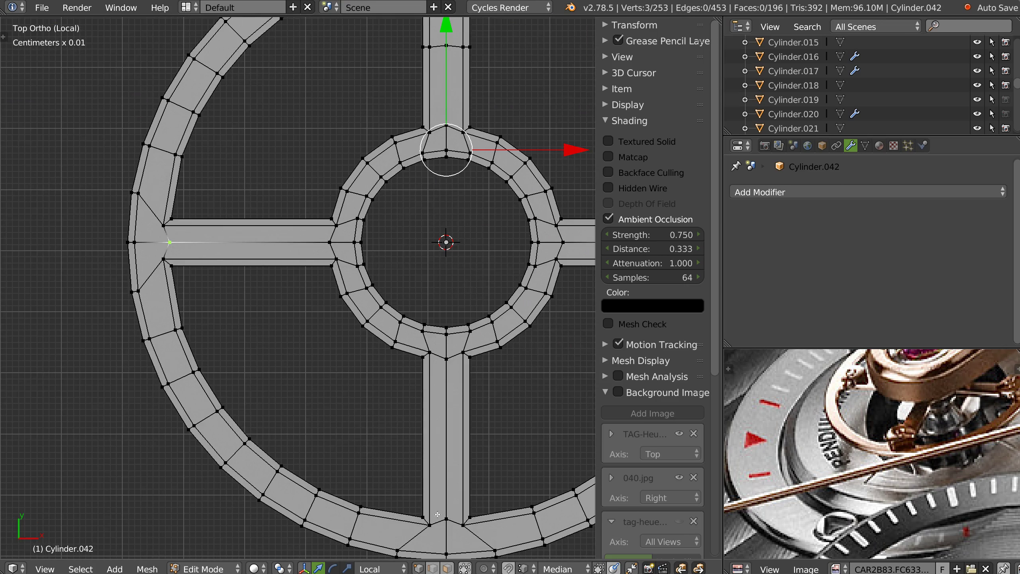
{"action": "middle_click_drag", "start_coordinate": [447, 517], "coordinate": [251, 557], "text": "shift"}
{"action": "right_click", "coordinate": [527, 283], "text": "shift"}
{"action": "key", "text": "s"}
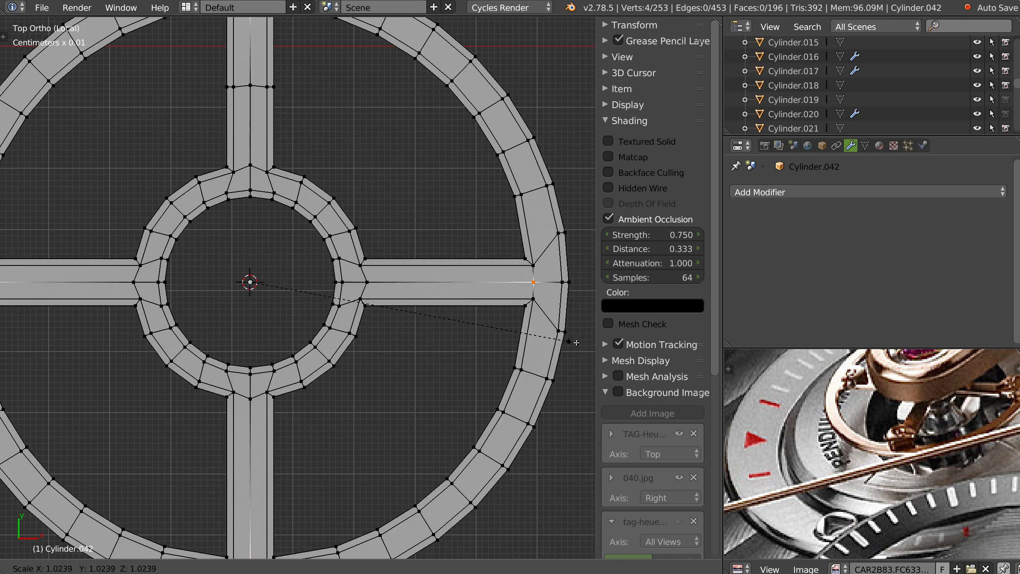
{"action": "left_click", "coordinate": [575, 343]}
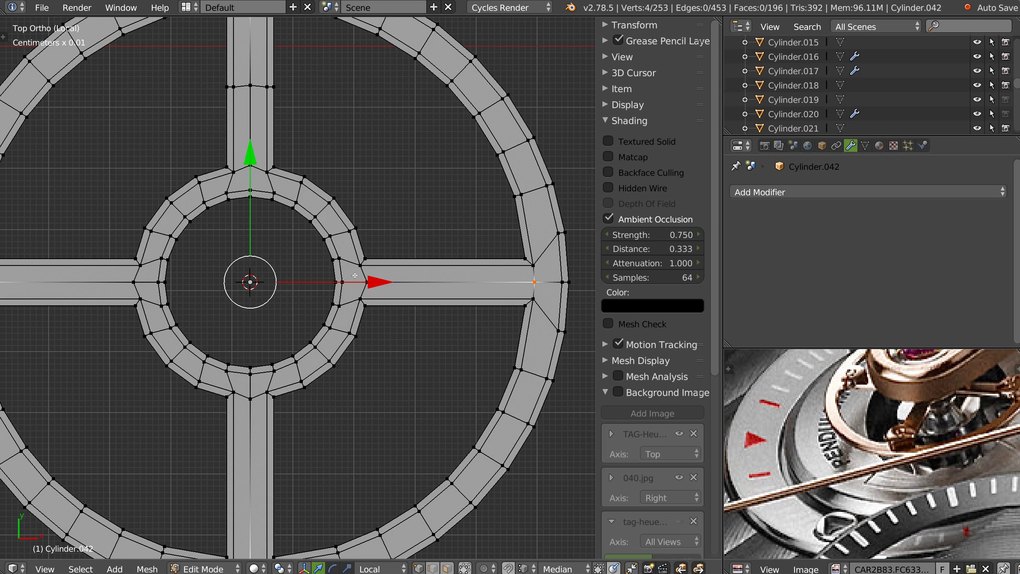
Scale the four centre vertices where the spokes meet the hub inward to about 0.95.
{"action": "right_click", "coordinate": [250, 399]}
{"action": "right_click", "coordinate": [366, 282], "text": "shift"}
{"action": "right_click", "coordinate": [250, 165], "text": "shift"}
{"action": "right_click", "coordinate": [138, 282], "text": "shift"}
{"action": "key", "text": "s"}
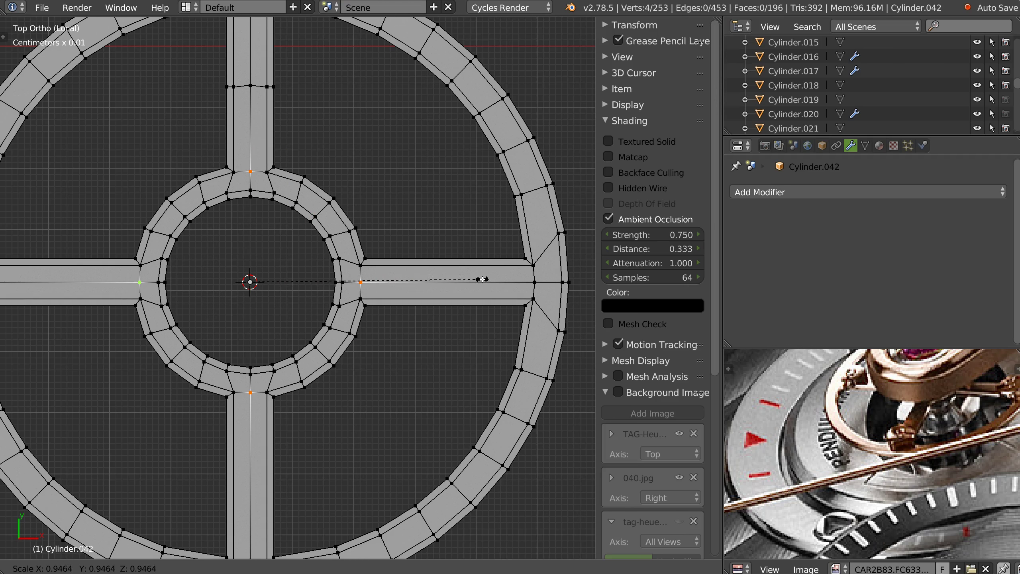
{"action": "left_click", "coordinate": [382, 282]}
Cut an edge loop across the right-hand spoke, straighten it along X and move it towards the rim.
{"action": "middle_click_drag", "start_coordinate": [382, 282], "coordinate": [403, 264], "text": "shift"}
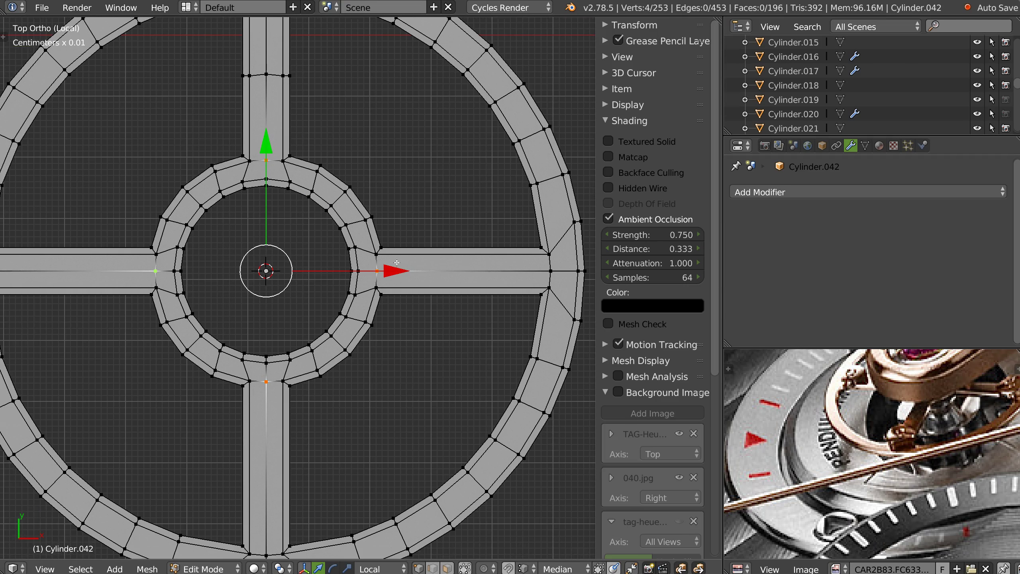
{"action": "mouse_move", "coordinate": [538, 275]}
{"action": "middle_mouse_down", "text": "ctrl"}
{"action": "mouse_move", "coordinate": [534, 248]}
{"action": "mouse_move", "coordinate": [520, 278]}
{"action": "middle_mouse_up", "text": "ctrl"}
{"action": "key", "text": "ctrl+r"}
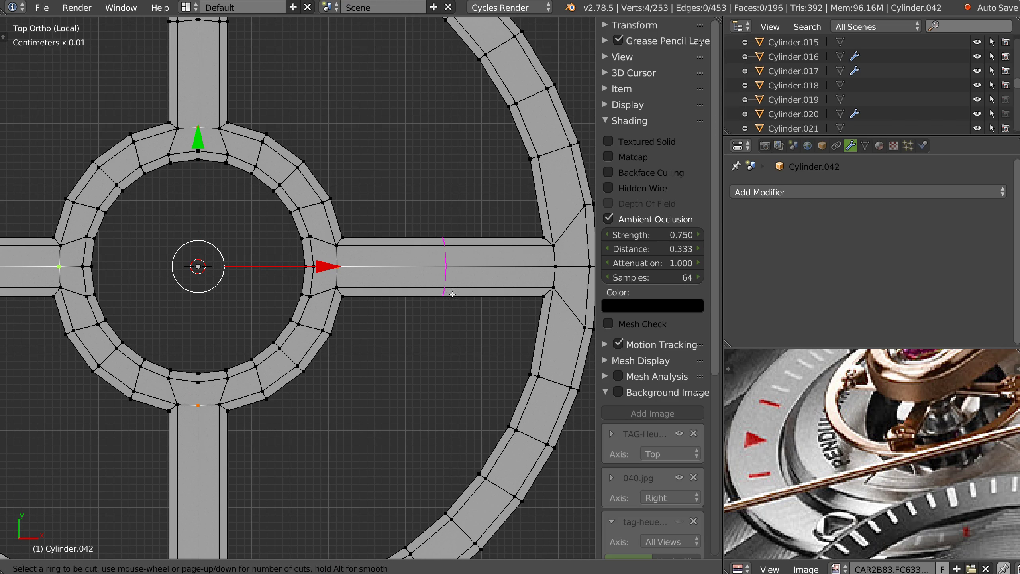
{"action": "left_click", "coordinate": [453, 294]}
{"action": "right_click", "coordinate": [453, 294]}
{"action": "middle_click_drag", "start_coordinate": [506, 319], "coordinate": [465, 310], "text": "shift"}
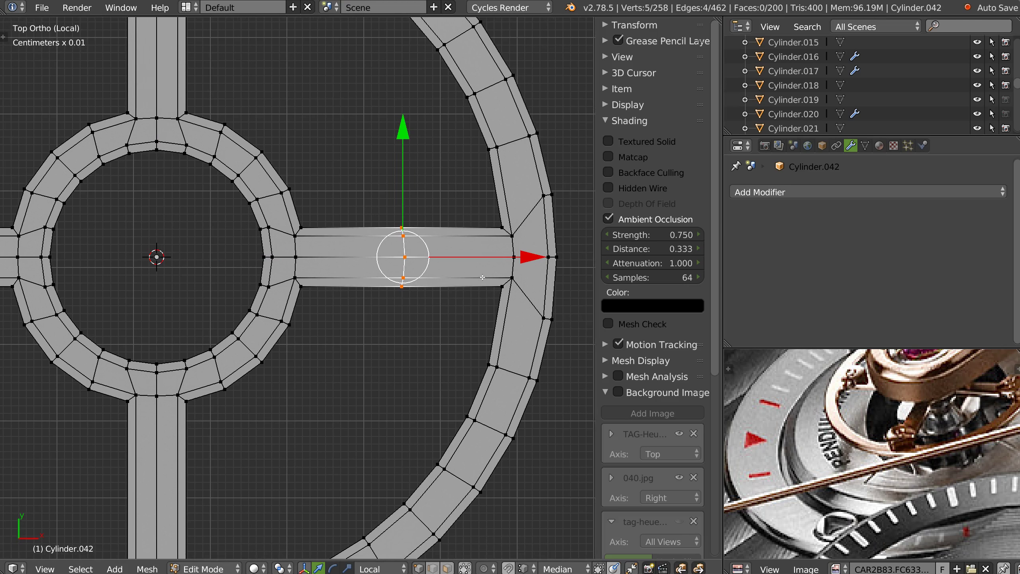
{"action": "key", "text": "alt+x"}
{"action": "left_click", "coordinate": [351, 336]}
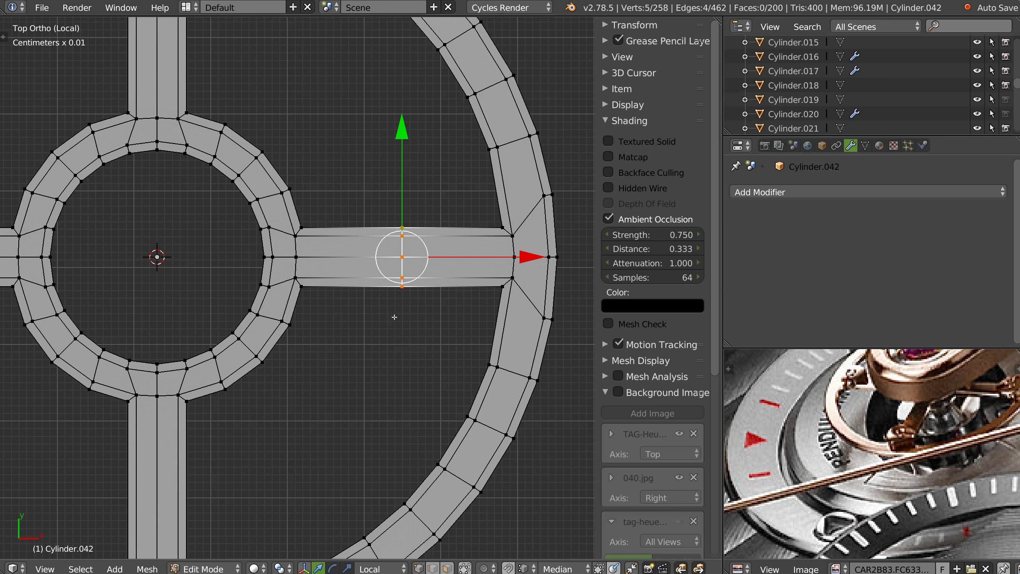
{"action": "left_click_drag", "start_coordinate": [529, 258], "coordinate": [598, 261]}
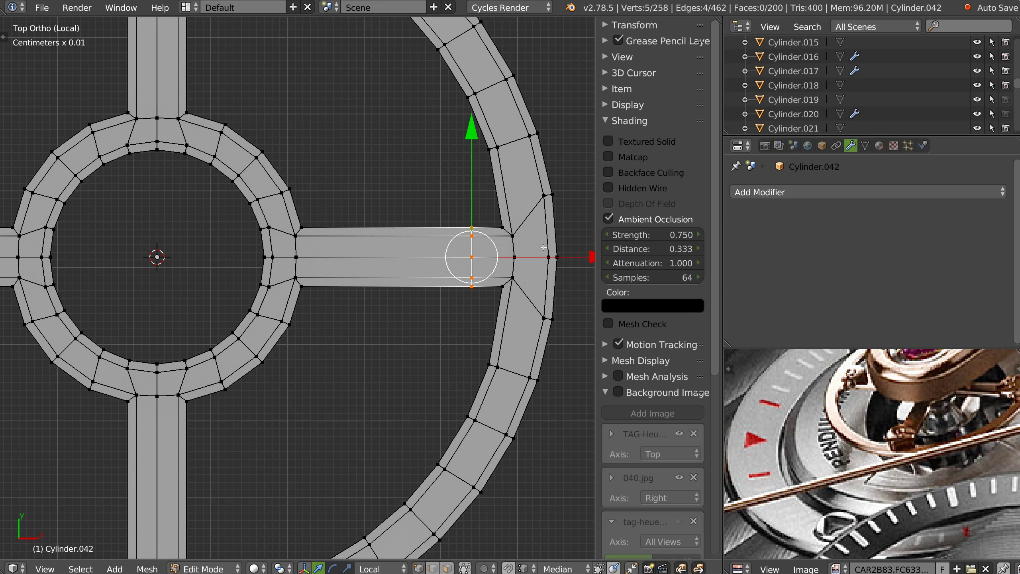
Knife-cut across the rim above the right-hand spoke, from the outer inset vertex to the rim's inner edge.
{"action": "scroll", "coordinate": [580, 249], "scroll_direction": "up", "scroll_amount": 2}
{"action": "middle_click_drag", "start_coordinate": [492, 220], "coordinate": [443, 265], "text": "shift"}
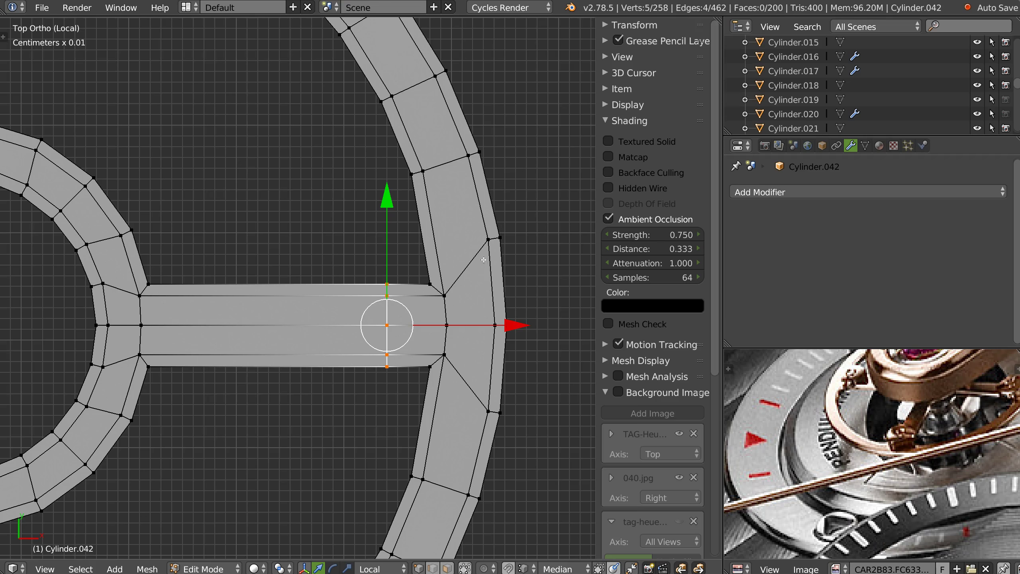
{"action": "key", "text": "k"}
{"action": "left_click", "coordinate": [488, 240]}
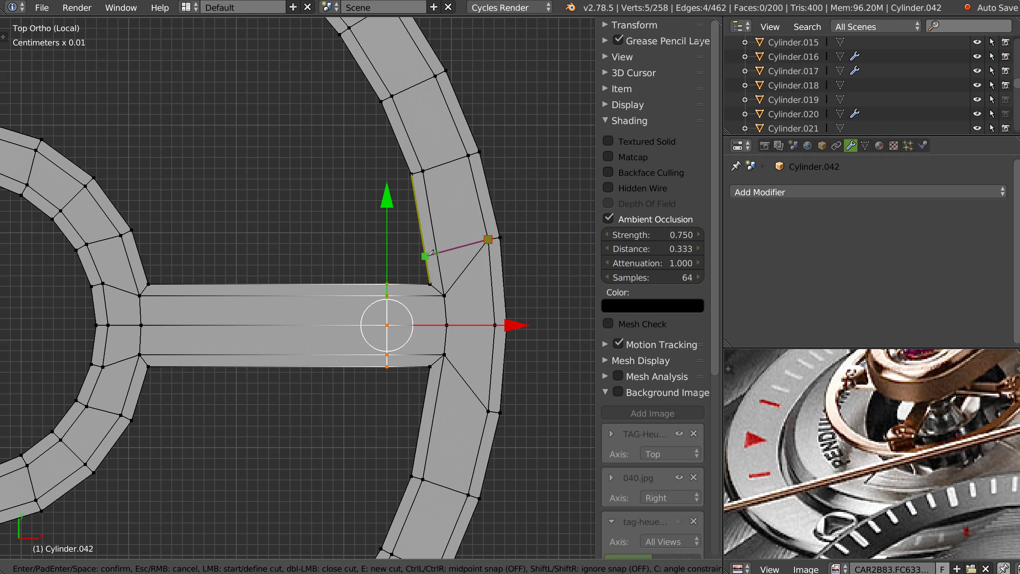
{"action": "left_click", "coordinate": [425, 256]}
{"action": "key", "text": "Return"}
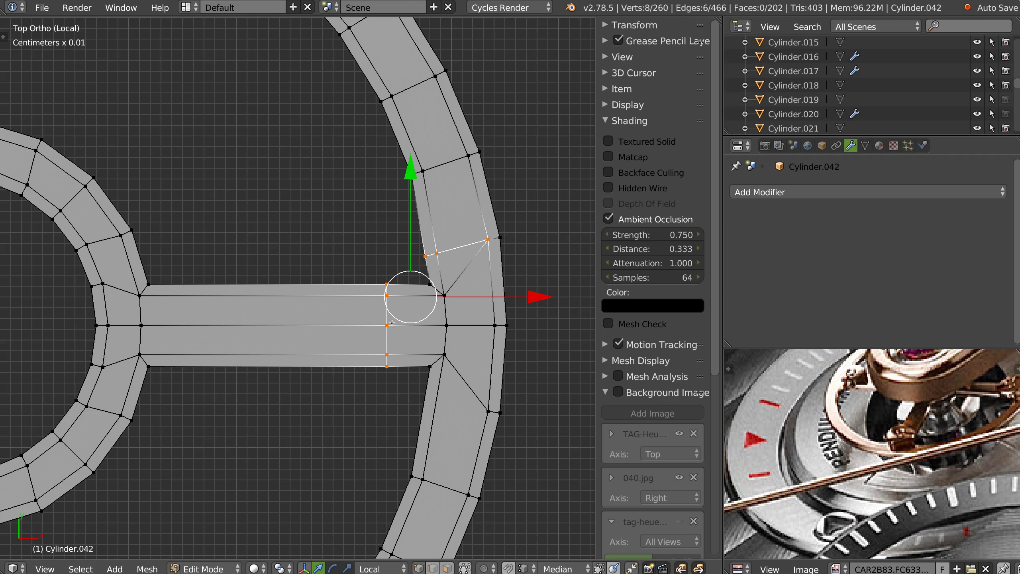
Shift the cross loop on the right-hand spoke slightly closer to the rim.
{"action": "key", "text": "ctrl+r"}
{"action": "left_click", "coordinate": [401, 325]}
{"action": "left_click", "coordinate": [398, 325]}
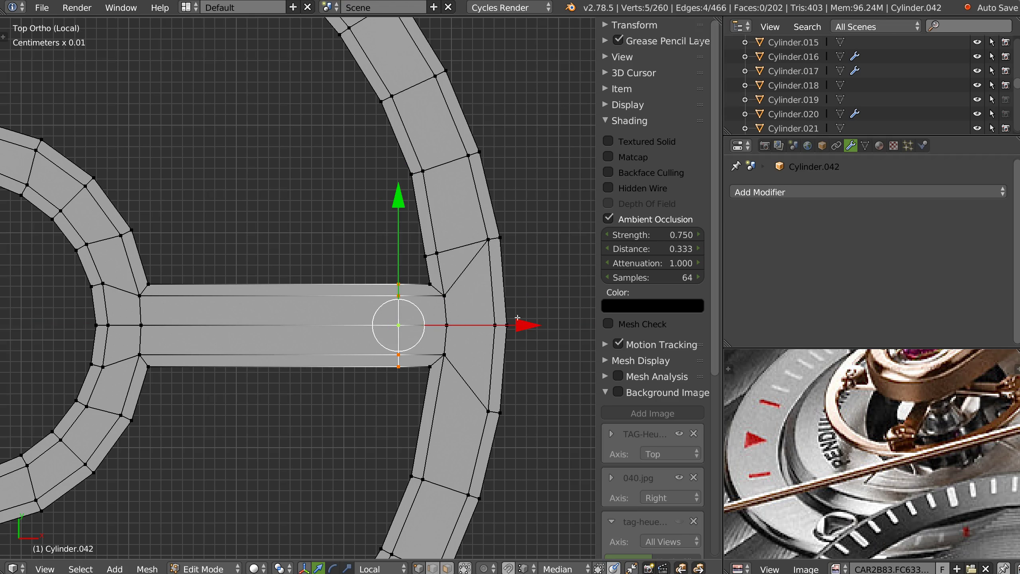
Move the two upper corner vertices between the right-hand spoke and rim diagonally into the opening by about 0.1 mm.
{"action": "right_click", "coordinate": [431, 286]}
{"action": "key", "text": "g"}
{"action": "left_click", "coordinate": [431, 285]}
{"action": "right_click", "coordinate": [431, 284], "text": "shift"}
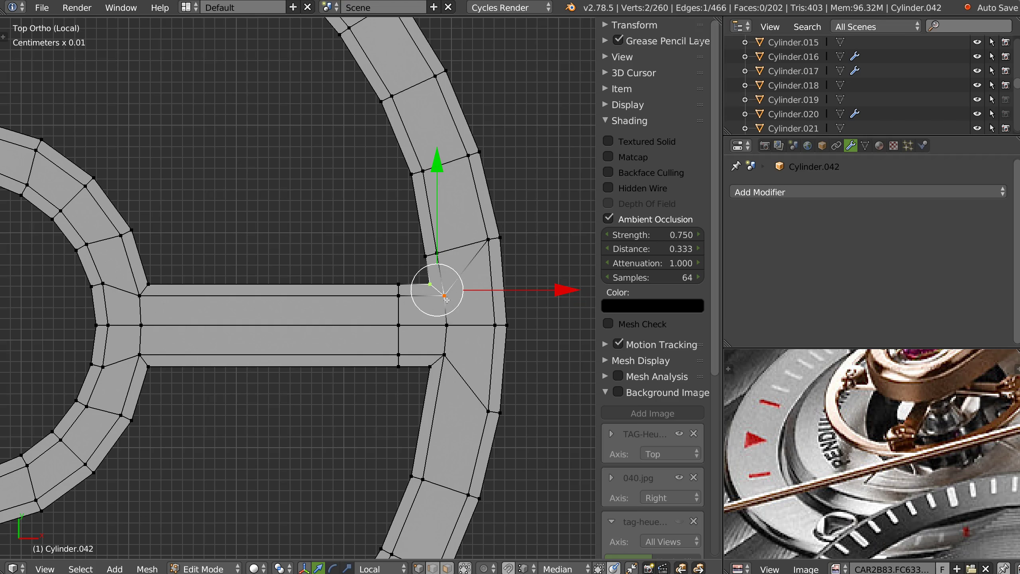
{"action": "key", "text": "g"}
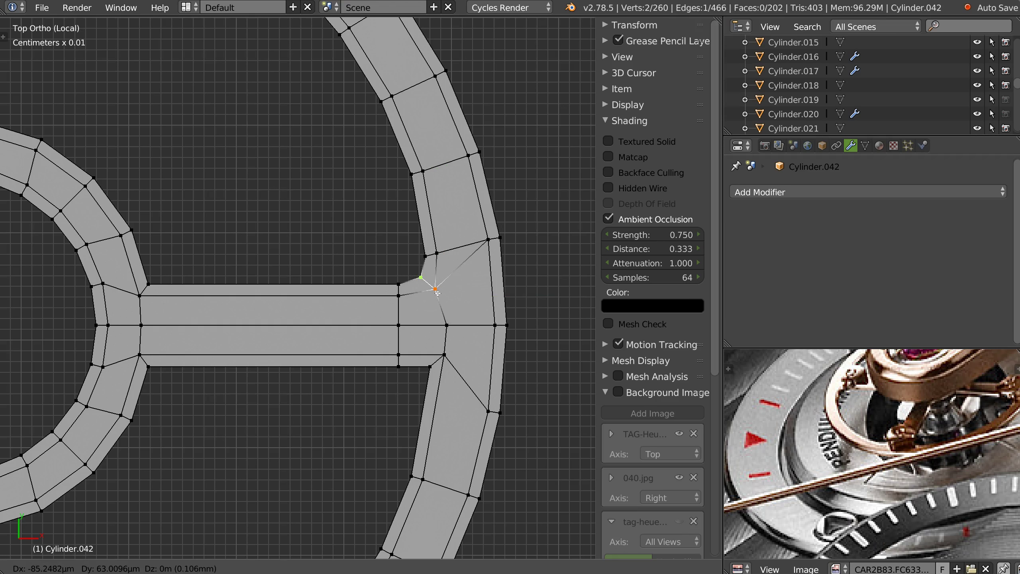
{"action": "left_click", "coordinate": [437, 292]}
{"action": "middle_click_drag", "start_coordinate": [478, 281], "coordinate": [475, 275], "text": "shift"}
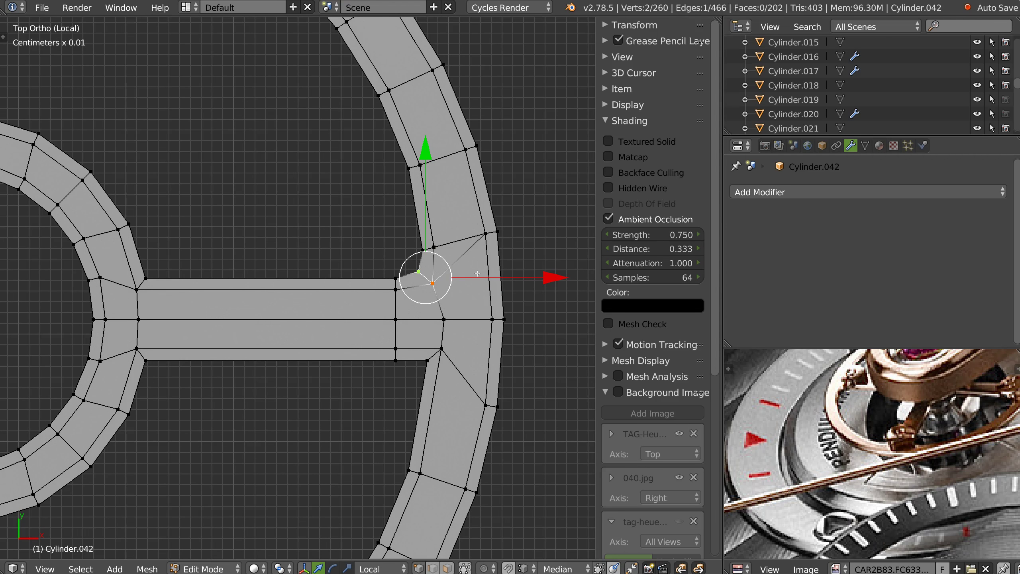
Leave mesh editing and add a level 2 Subsurf modifier to the wheel to check the rounded spoke corner.
{"action": "scroll", "coordinate": [477, 274], "scroll_direction": "up", "scroll_amount": 2}
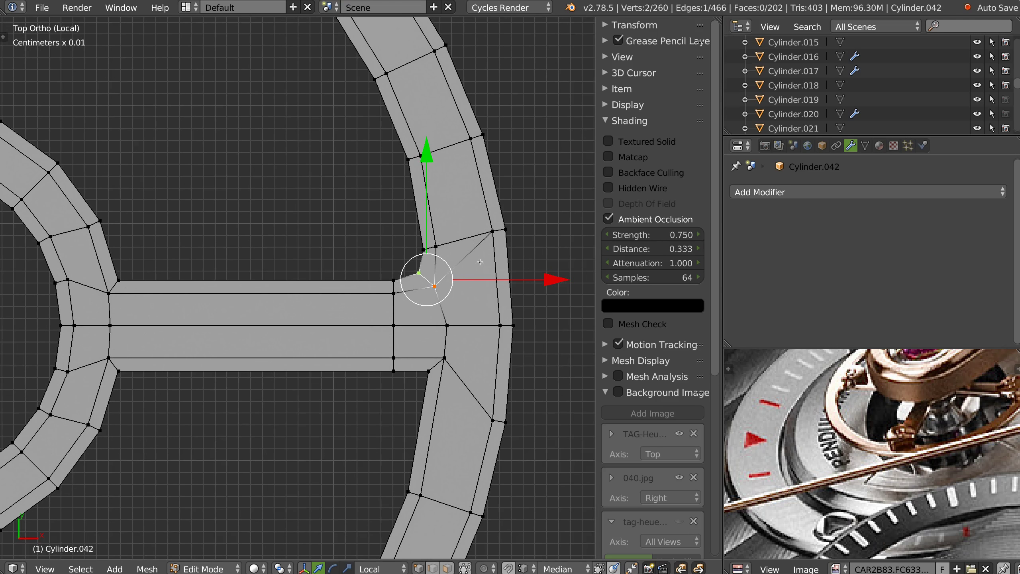
{"action": "scroll", "coordinate": [480, 262], "scroll_direction": "down", "scroll_amount": 2}
{"action": "key", "text": "Tab"}
{"action": "key", "text": "ctrl+2"}
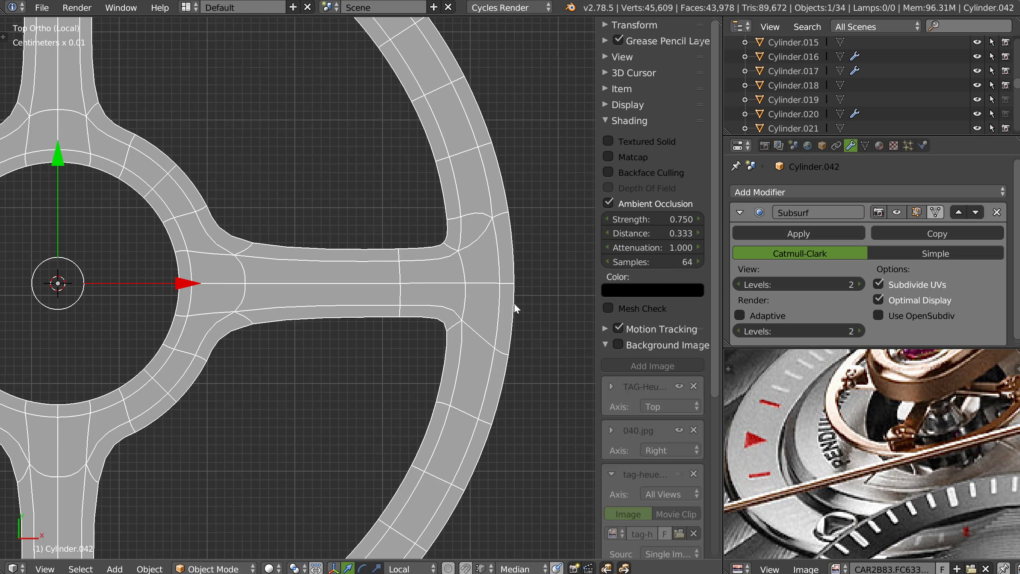
{"action": "middle_click_drag", "start_coordinate": [344, 257], "coordinate": [411, 254], "text": "shift"}
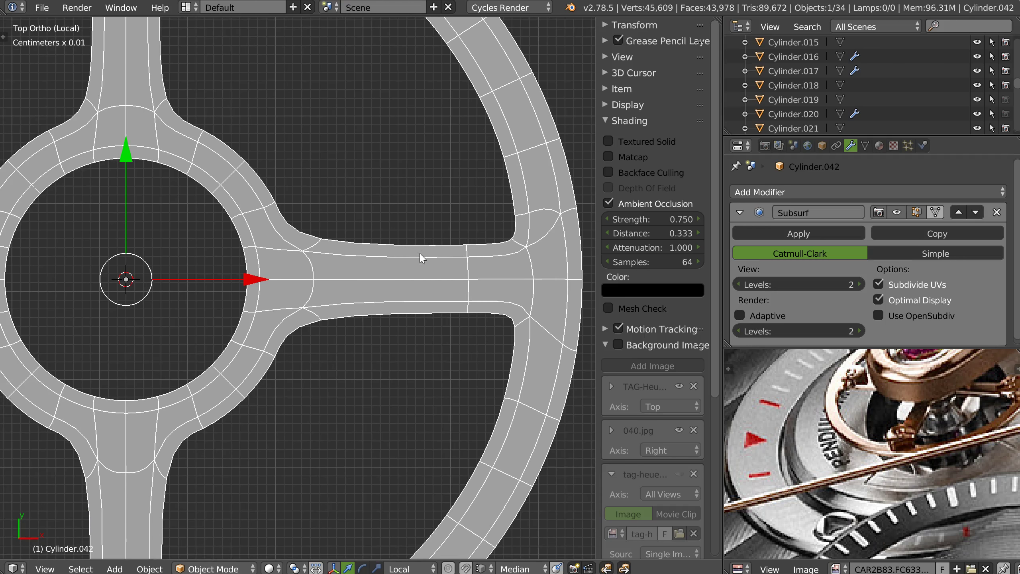
Add an edge loop across the right-hand spoke and move it along X to sit close to the hub.
{"action": "key", "text": "Tab"}
{"action": "scroll", "coordinate": [400, 197], "scroll_direction": "up", "scroll_amount": 3}
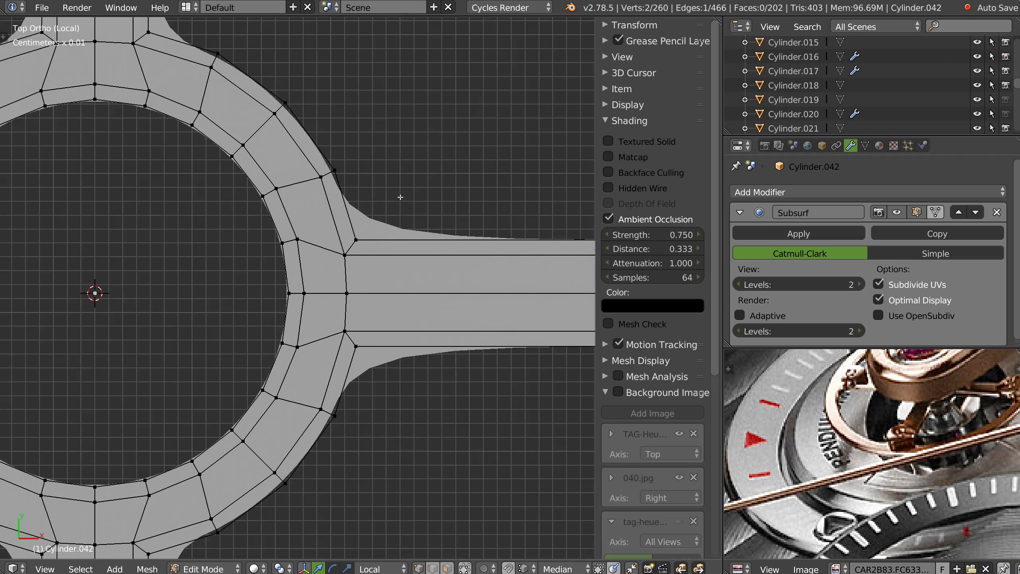
{"action": "key", "text": "ctrl+r"}
{"action": "left_click", "coordinate": [488, 276]}
{"action": "right_click", "coordinate": [489, 276]}
{"action": "key", "text": "alt+x"}
{"action": "left_click", "coordinate": [381, 328]}
{"action": "middle_click_drag", "start_coordinate": [552, 292], "coordinate": [528, 293], "text": "shift"}
{"action": "key", "text": "g"}
{"action": "key", "text": "x"}
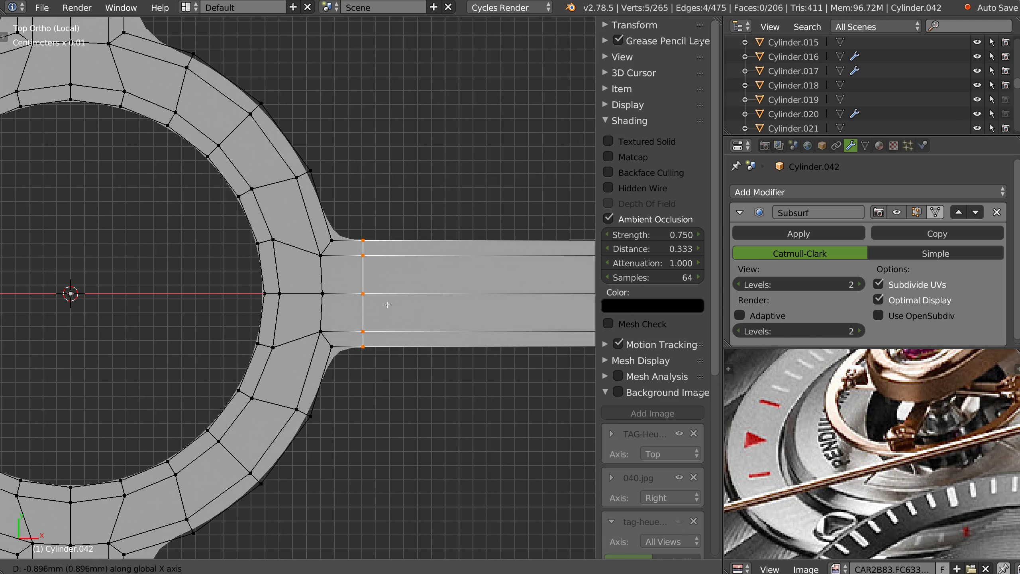
{"action": "left_click", "coordinate": [379, 306]}
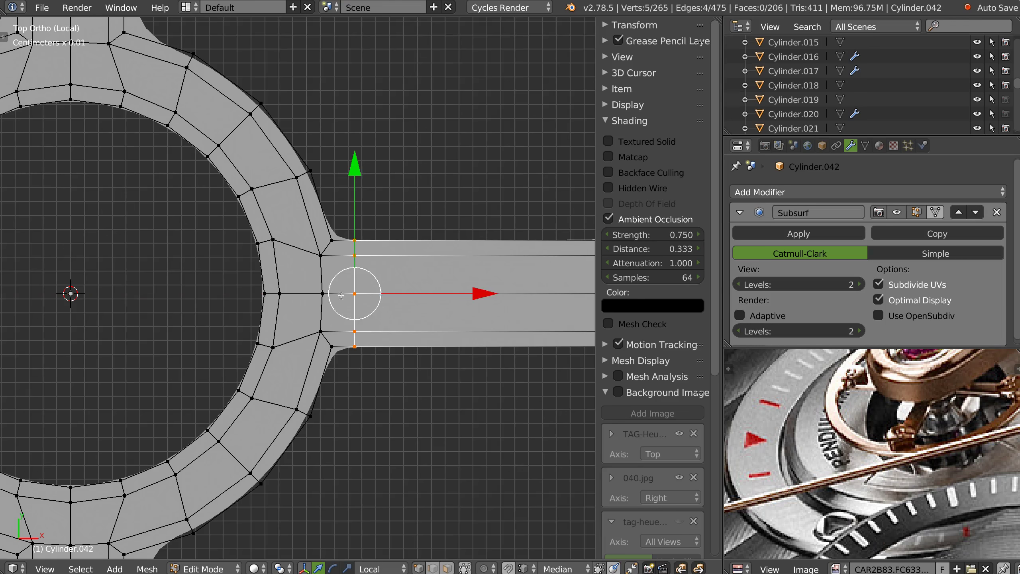
Knife-cut across the hub above the right-hand spoke, from the inner inset vertex to the outer edge, and check the subdivided result.
{"action": "scroll", "coordinate": [373, 251], "scroll_direction": "up", "scroll_amount": 2}
{"action": "key", "text": "k"}
{"action": "left_click", "coordinate": [290, 245]}
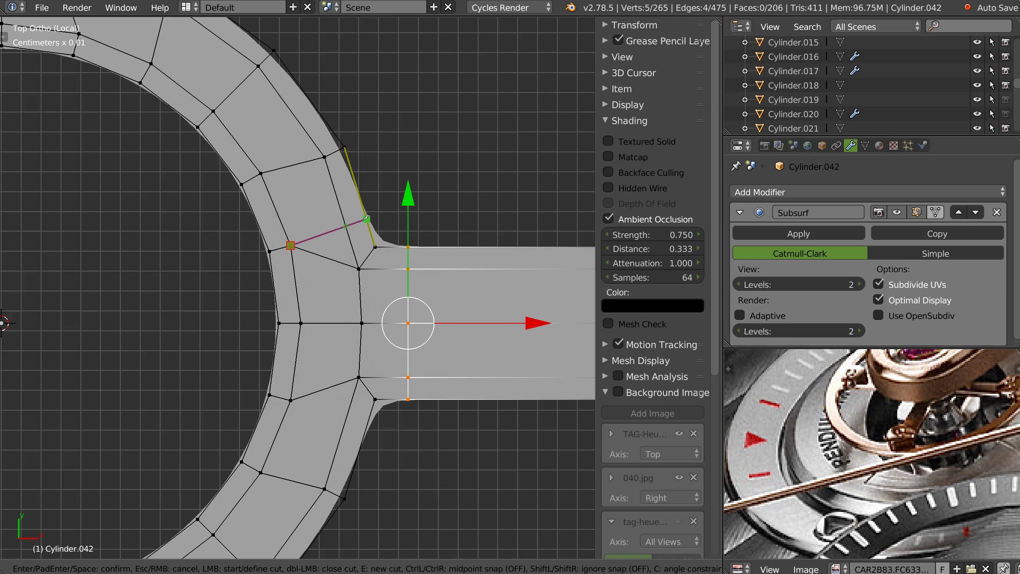
{"action": "left_click", "coordinate": [367, 221]}
{"action": "key", "text": "Return"}
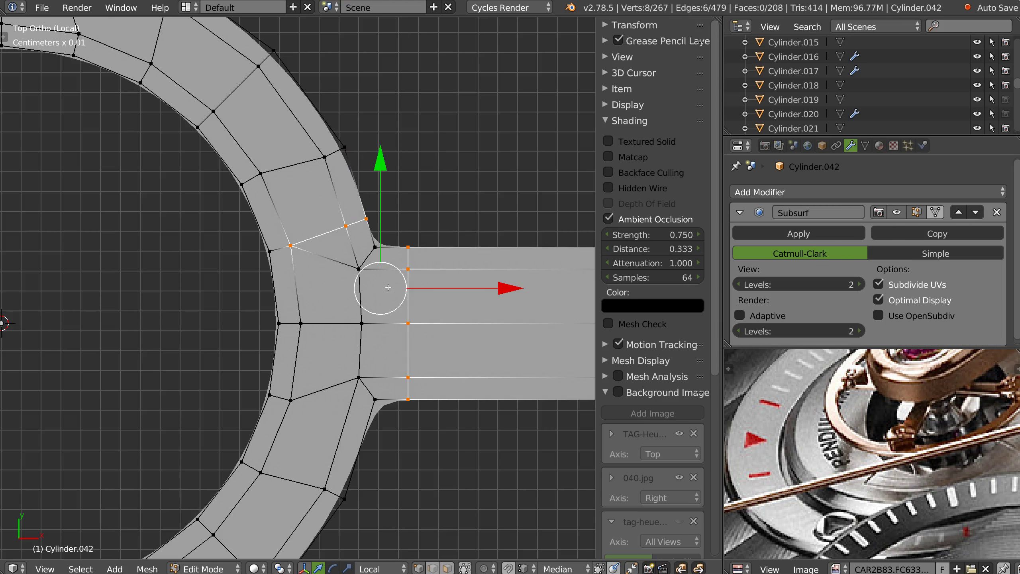
{"action": "scroll", "coordinate": [388, 288], "scroll_direction": "down", "scroll_amount": 2}
{"action": "key", "text": "Tab"}
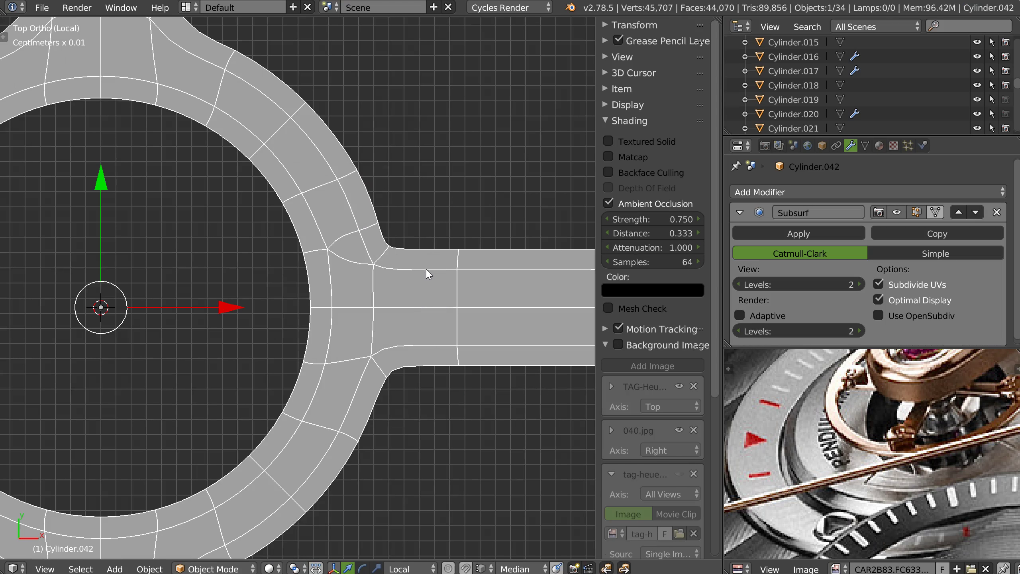
{"action": "scroll", "coordinate": [418, 276], "scroll_direction": "down", "scroll_amount": 1}
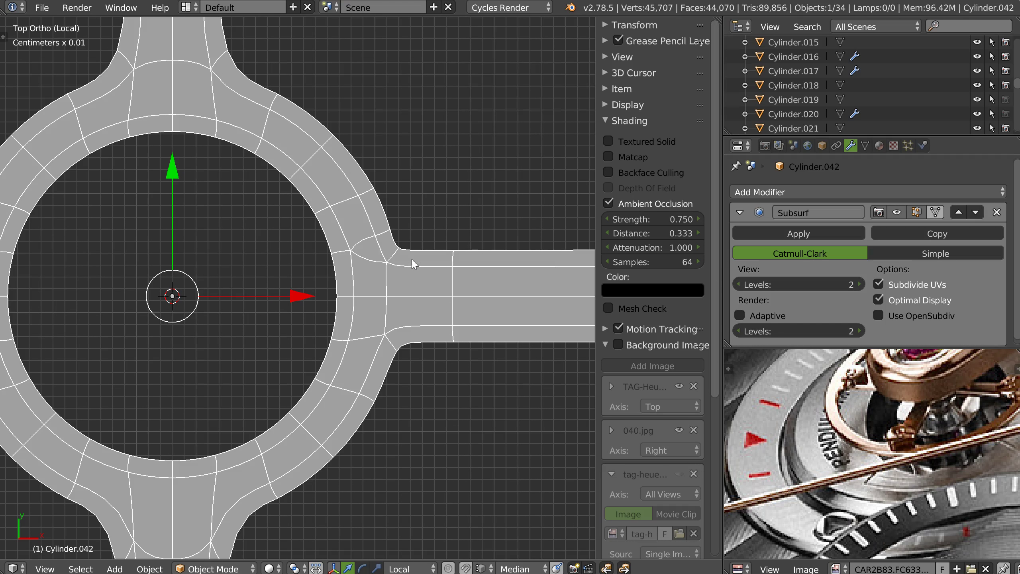
{"action": "key", "text": "Tab"}
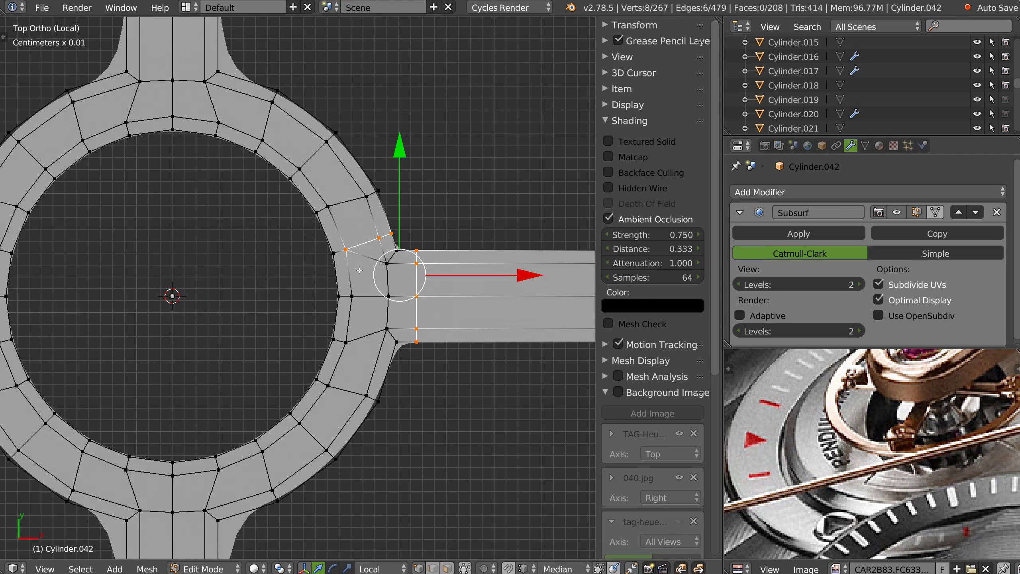
Dissolve the diagonal edge at the hub's upper spoke corner and connect the corner's inset vertex to the inner inset vertex on the spoke's centreline.
{"action": "scroll", "coordinate": [392, 273], "scroll_direction": "up", "scroll_amount": 3}
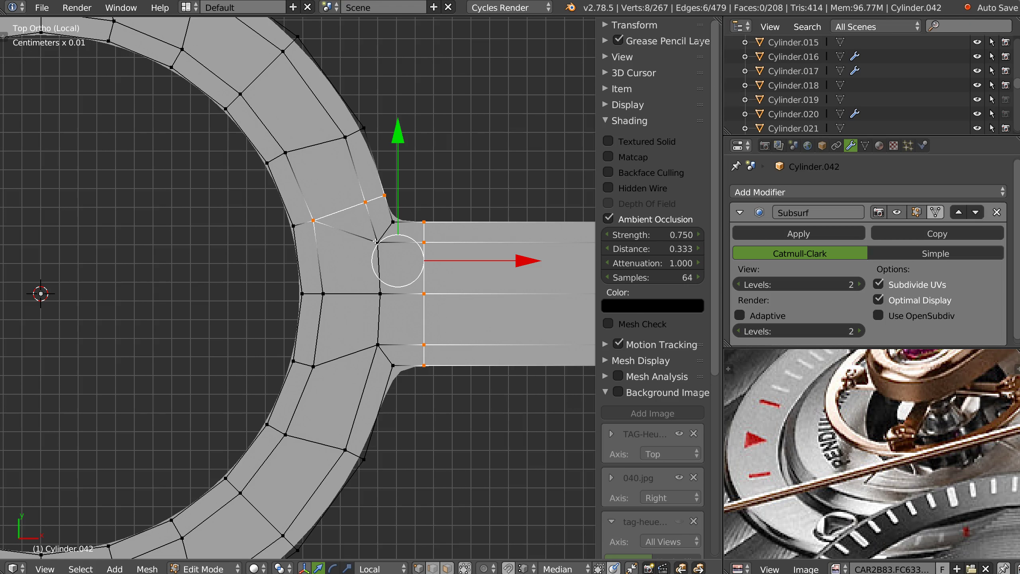
{"action": "key", "text": "Tab"}
{"action": "key", "text": "Tab"}
{"action": "left_click", "coordinate": [345, 316]}
{"action": "right_click", "coordinate": [353, 241]}
{"action": "key", "text": "ctrl+x"}
{"action": "key", "text": "Tab"}
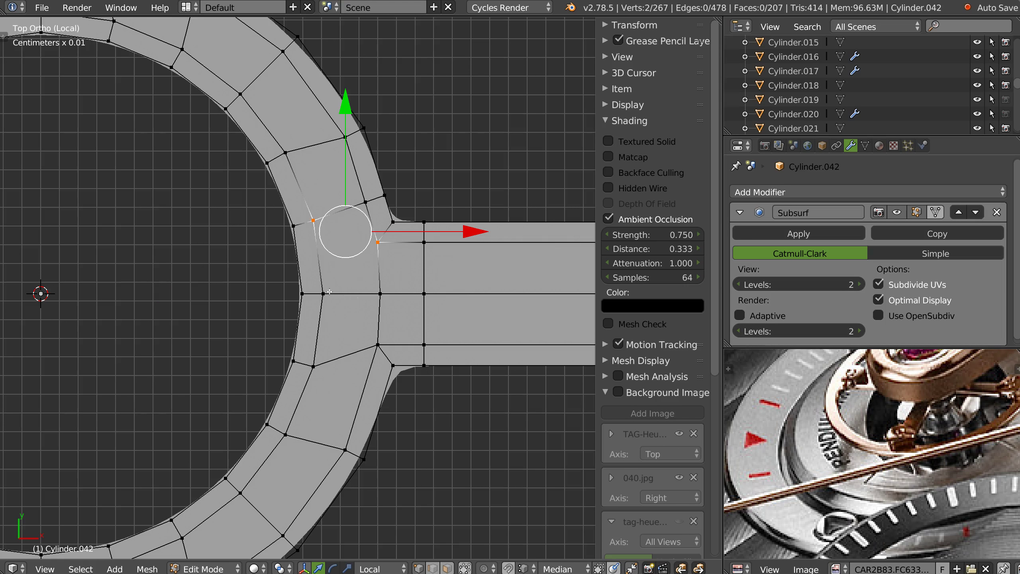
{"action": "right_click", "coordinate": [326, 293]}
{"action": "right_click", "coordinate": [378, 242], "text": "shift"}
{"action": "key", "text": "j"}
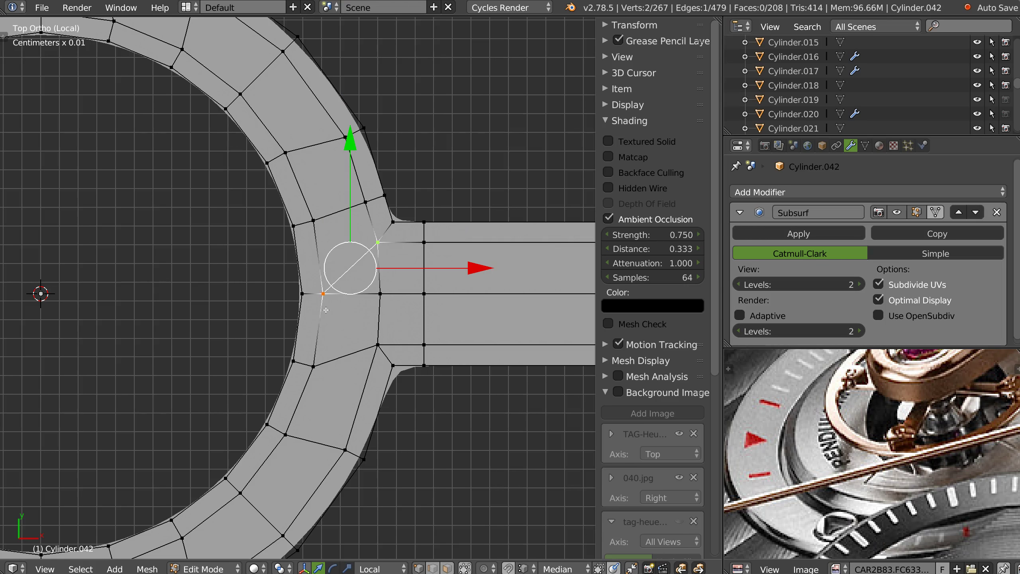
Dissolve the two hub edges crossing the root of the right-hand spoke and leave mesh editing to check the subdivision.
{"action": "key", "text": "ctrl+Tab"}
{"action": "key", "text": "2"}
{"action": "right_click", "coordinate": [382, 317]}
{"action": "right_click", "coordinate": [383, 265], "text": "shift"}
{"action": "key", "text": "Tab"}
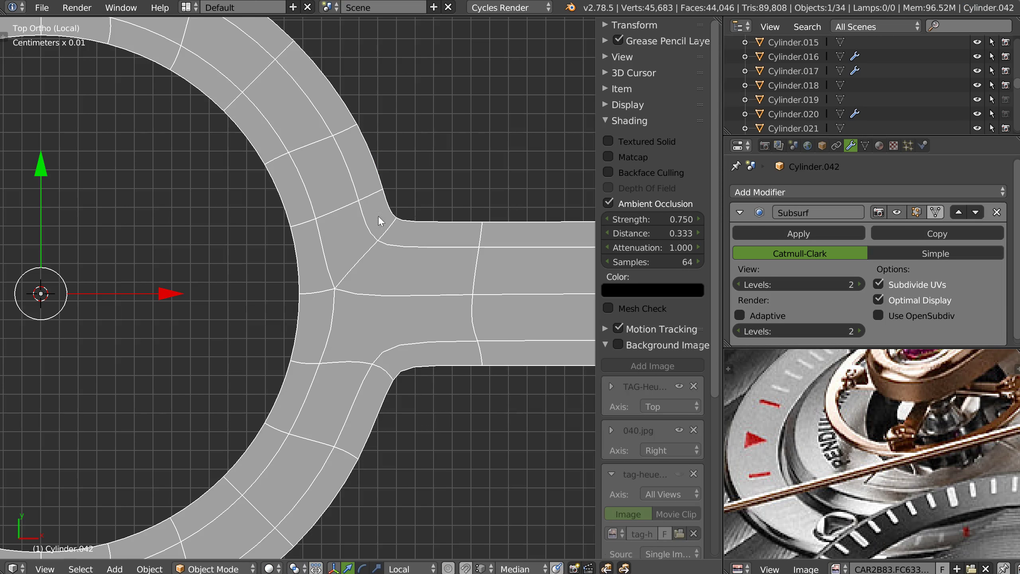
{"action": "scroll", "coordinate": [434, 287], "scroll_direction": "down", "scroll_amount": 2}
{"action": "middle_click_drag", "start_coordinate": [435, 288], "coordinate": [379, 285], "text": "shift"}
Add a centred edge loop across the middle of the right-hand spoke.
{"action": "key", "text": "Tab"}
{"action": "scroll", "coordinate": [442, 293], "scroll_direction": "down", "scroll_amount": 2}
{"action": "middle_click_drag", "start_coordinate": [444, 292], "coordinate": [352, 283], "text": "shift"}
{"action": "key", "text": "ctrl+r"}
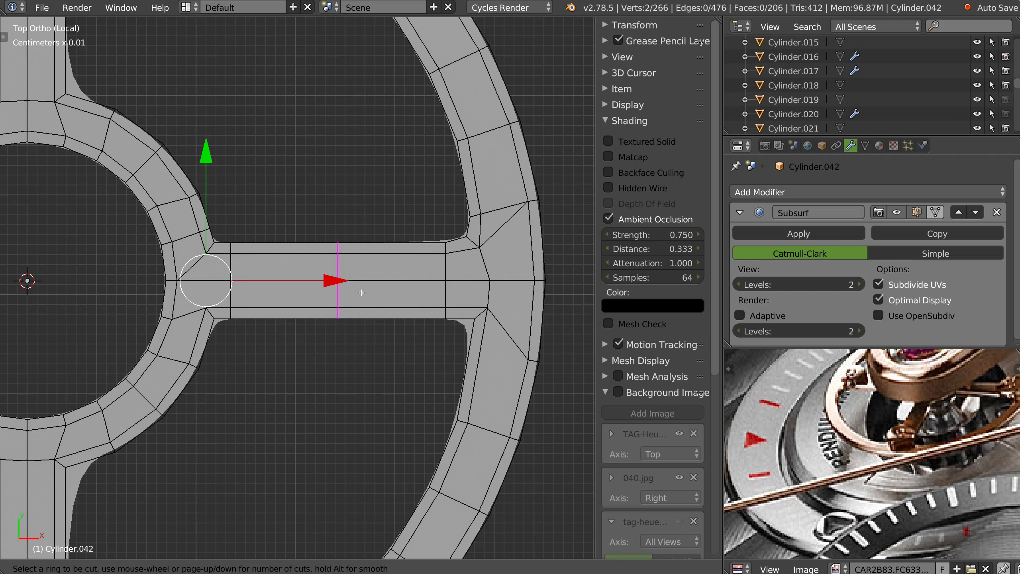
{"action": "left_click", "coordinate": [360, 292]}
{"action": "right_click", "coordinate": [361, 291]}
{"action": "scroll", "coordinate": [479, 276], "scroll_direction": "up", "scroll_amount": 1}
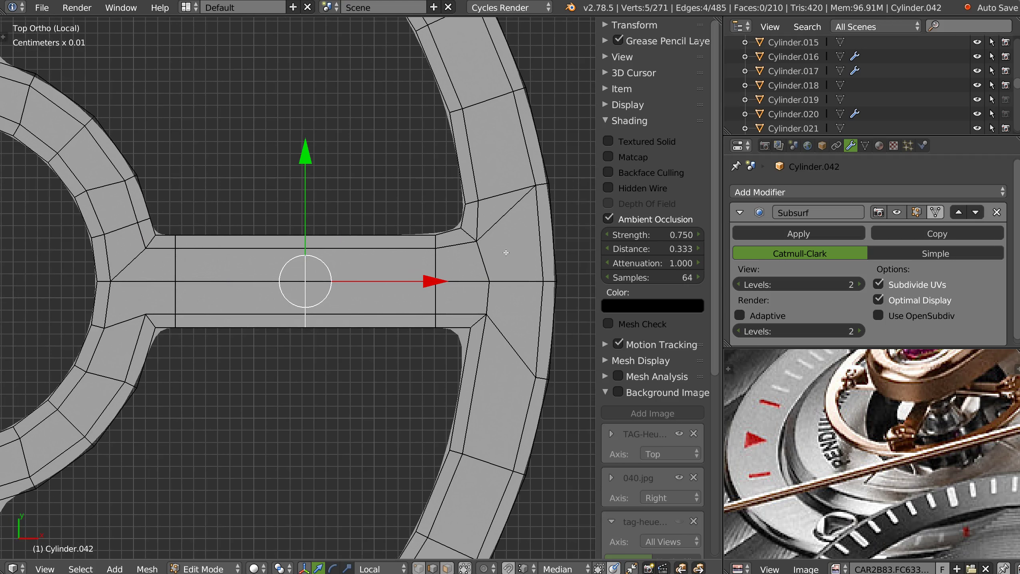
Connect the upper rim corner's inset vertex to the outer inset vertex on the spoke's centreline, and dissolve the two edges crossing the spoke's end.
{"action": "right_click", "coordinate": [478, 242]}
{"action": "right_click", "coordinate": [542, 281], "text": "shift"}
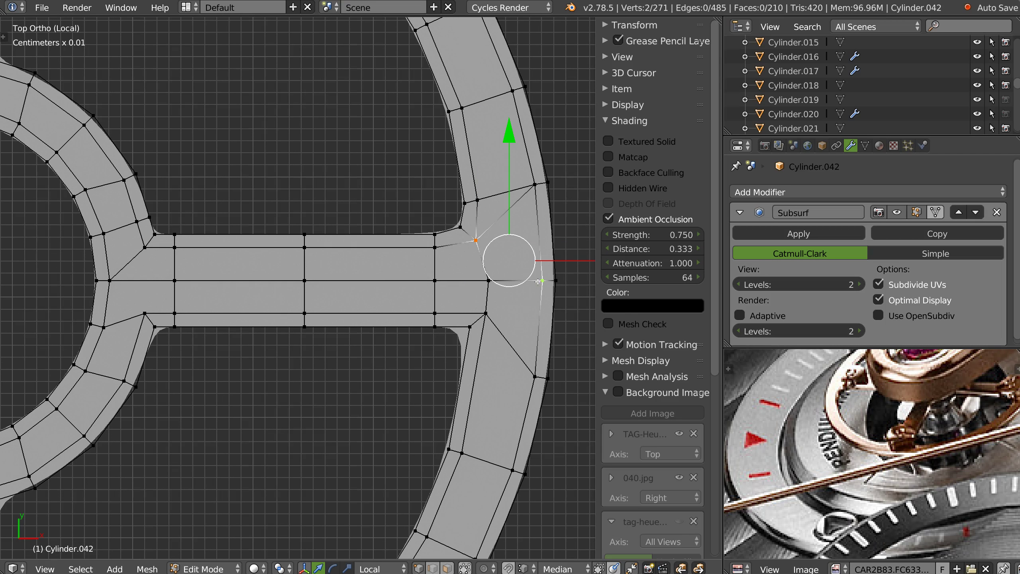
{"action": "key", "text": "j"}
{"action": "key", "text": "ctrl+Tab"}
{"action": "left_click", "coordinate": [465, 290]}
{"action": "right_click", "coordinate": [483, 262]}
{"action": "right_click", "coordinate": [487, 298], "text": "shift"}
{"action": "key", "text": "ctrl+x"}
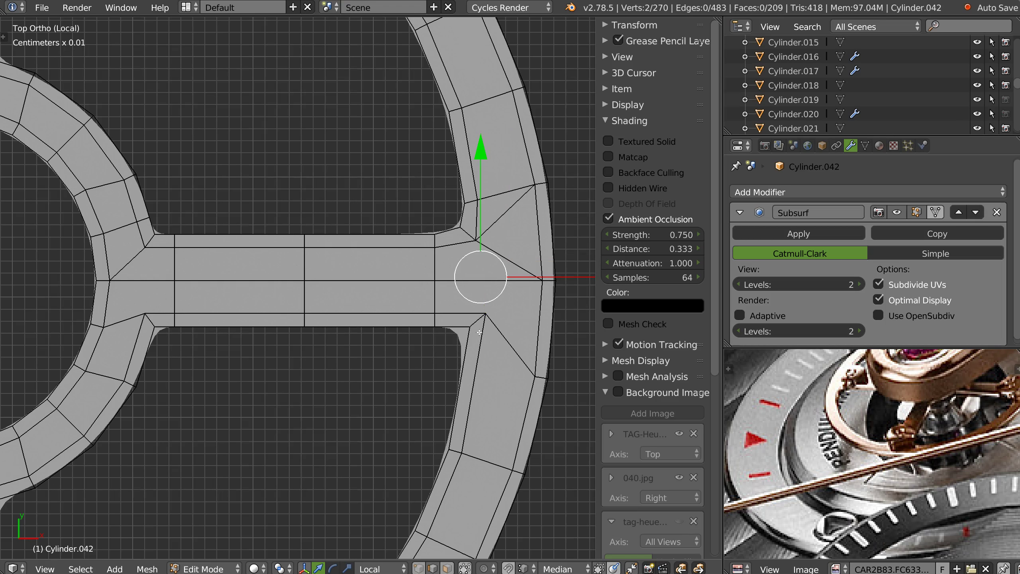
Dissolve the old diagonal edge above the right-hand spoke's rim corner and check the subdivided result outside mesh editing.
{"action": "right_click", "coordinate": [485, 234]}
{"action": "key", "text": "ctrl+x"}
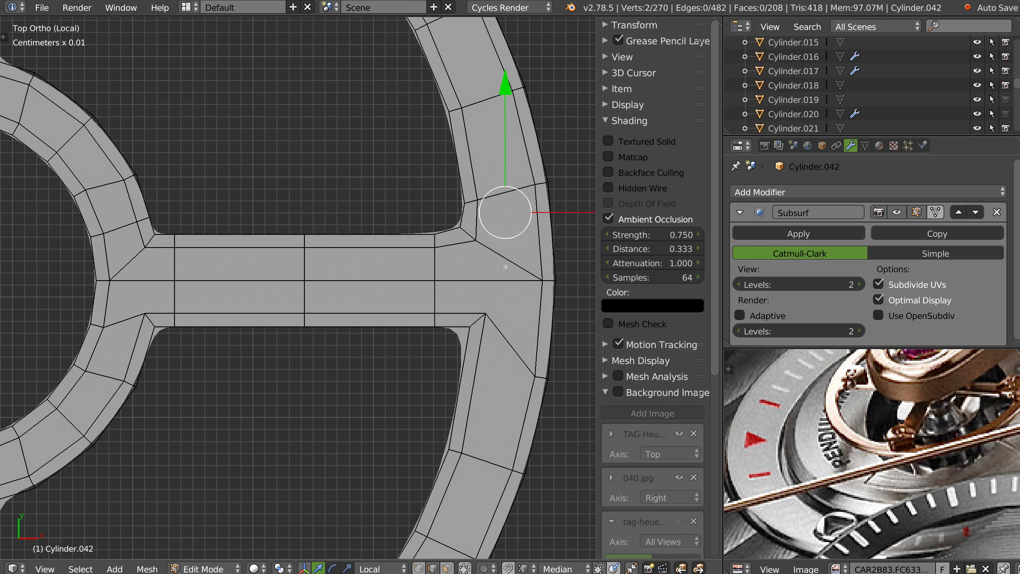
{"action": "scroll", "coordinate": [495, 249], "scroll_direction": "down", "scroll_amount": 2}
{"action": "key", "text": "Tab"}
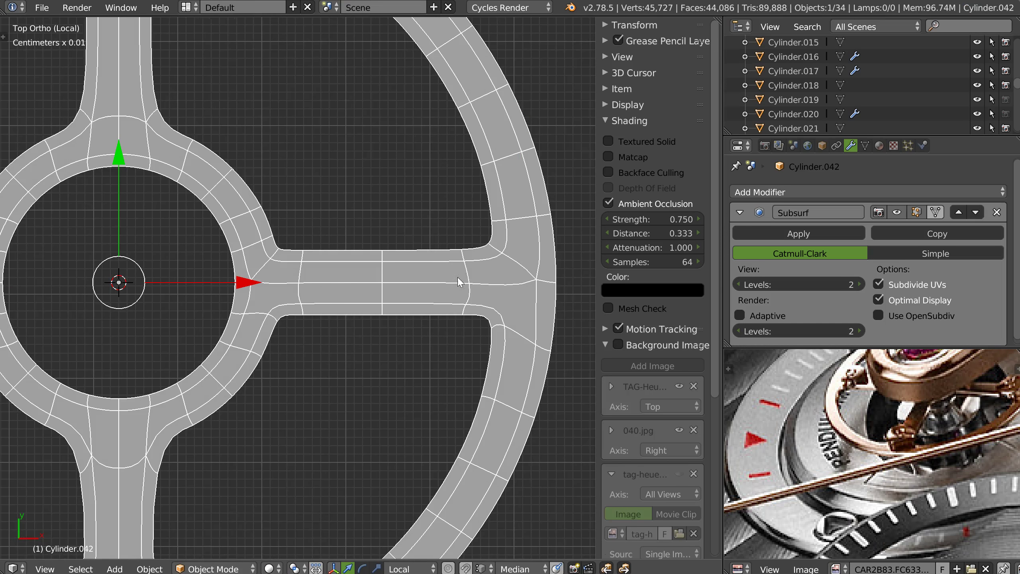
Move the short corner edge between the right-hand spoke and rim about 0.03 mm toward the upper opening.
{"action": "scroll", "coordinate": [458, 278], "scroll_direction": "up", "scroll_amount": 3}
{"action": "key", "text": "Tab"}
{"action": "right_click", "coordinate": [522, 238]}
{"action": "right_click", "coordinate": [529, 252]}
{"action": "key", "text": "g"}
{"action": "right_click", "coordinate": [523, 235]}
{"action": "right_click", "coordinate": [520, 232]}
{"action": "key", "text": "g"}
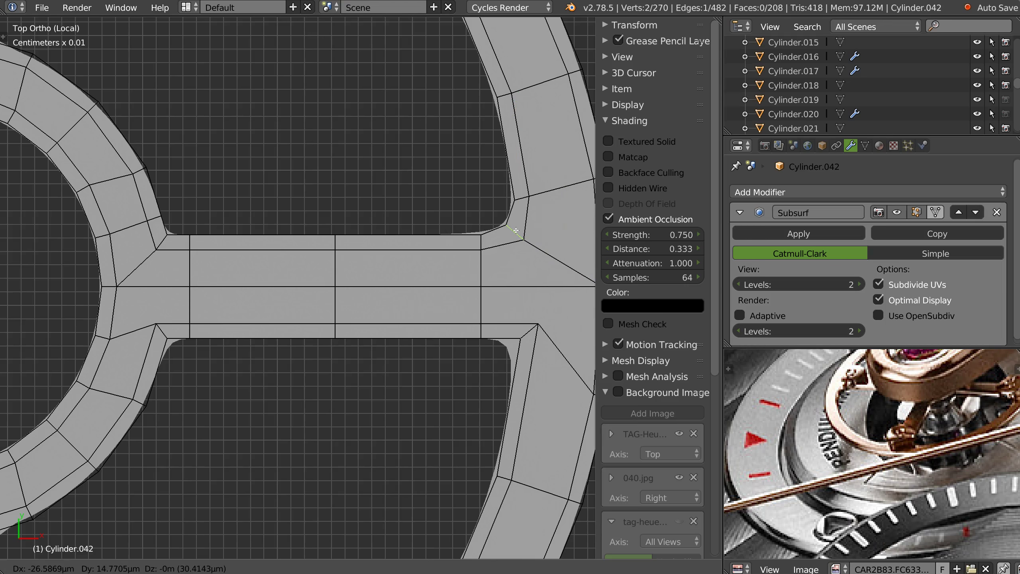
{"action": "left_click", "coordinate": [516, 230]}
Shift the rim cut above the corner slightly away from the spoke and raise the corner edge by about 0.03 mm.
{"action": "right_click", "coordinate": [491, 268], "text": "alt"}
{"action": "right_click", "coordinate": [522, 197]}
{"action": "right_click", "coordinate": [516, 238]}
{"action": "key", "text": "g"}
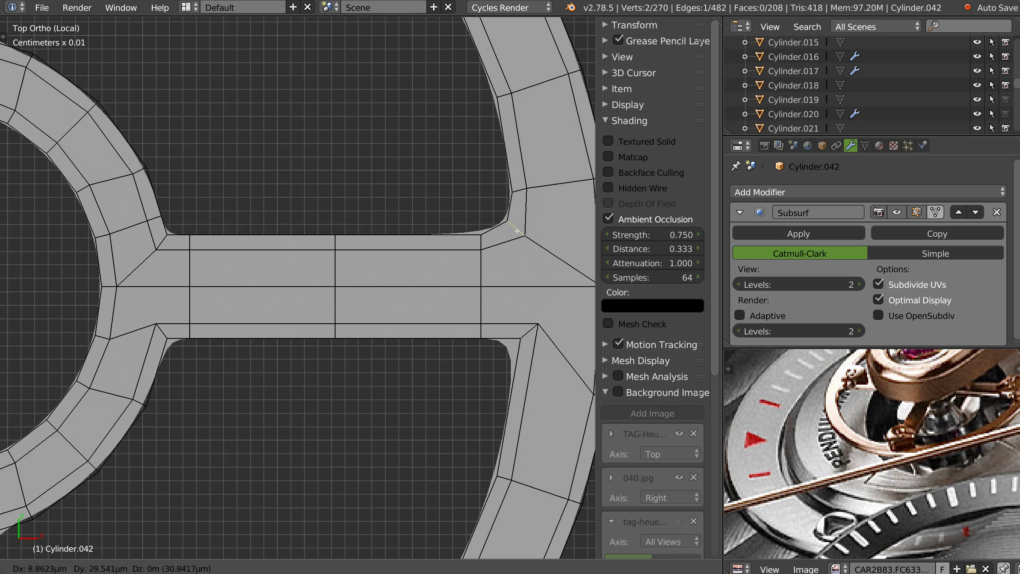
{"action": "left_click", "coordinate": [518, 233]}
Move the inset vertex of the upper rim corner about 0.05 mm toward the opening.
{"action": "key", "text": "Tab"}
{"action": "left_click", "coordinate": [428, 257]}
{"action": "right_click", "coordinate": [534, 243]}
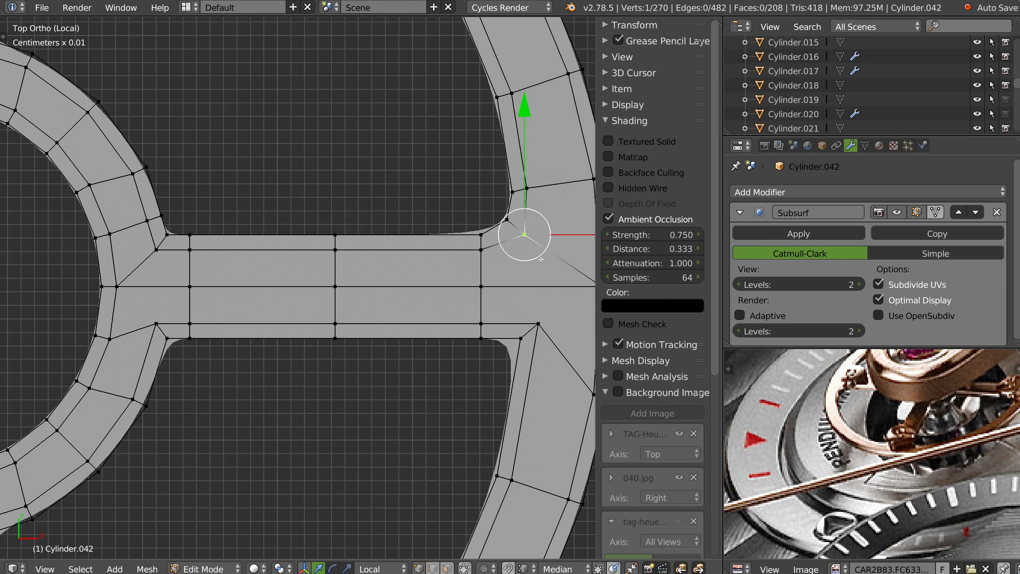
{"action": "key", "text": "g"}
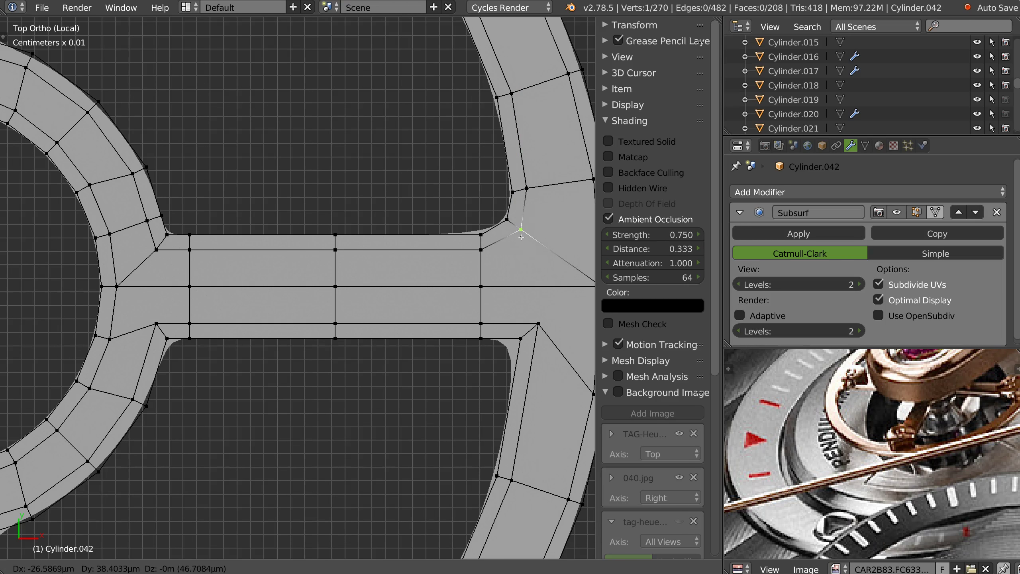
{"action": "left_click", "coordinate": [517, 256]}
Move the two upper corner vertices between the hub and right-hand spoke slightly into the opening, and leave mesh editing.
{"action": "middle_click_drag", "start_coordinate": [520, 221], "coordinate": [544, 265], "text": "ctrl"}
{"action": "middle_click_drag", "start_coordinate": [277, 267], "coordinate": [283, 204], "text": "ctrl"}
{"action": "right_click", "coordinate": [311, 198]}
{"action": "right_click", "coordinate": [297, 217], "text": "shift"}
{"action": "key", "text": "g"}
{"action": "left_click", "coordinate": [396, 249]}
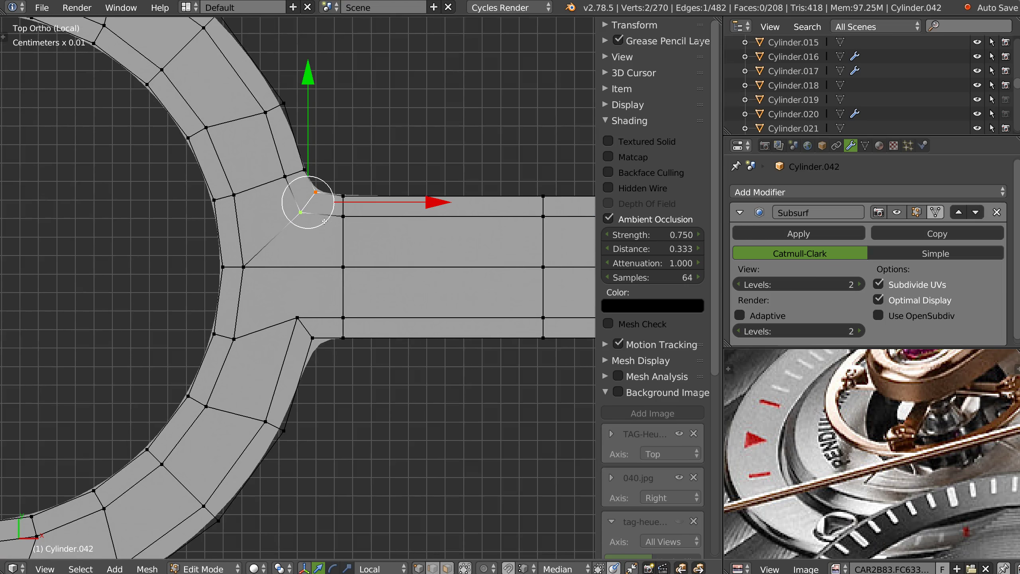
{"action": "scroll", "coordinate": [396, 249], "scroll_direction": "down", "scroll_amount": 6}
{"action": "key", "text": "Tab"}
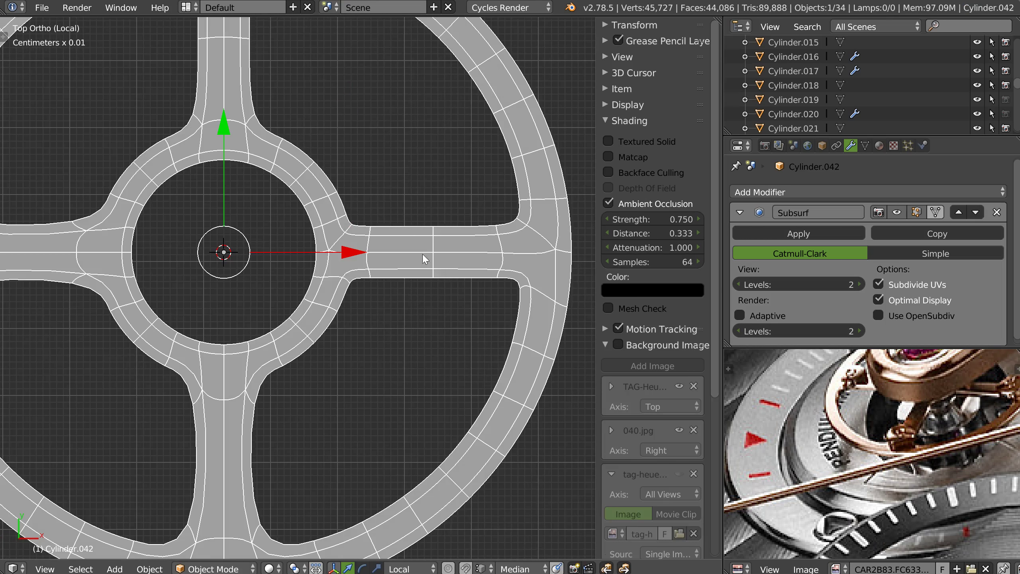
Try to symmetrize the wheel across the X and Y axes.
{"action": "key", "text": "alt+s"}
{"action": "left_click", "coordinate": [433, 384]}
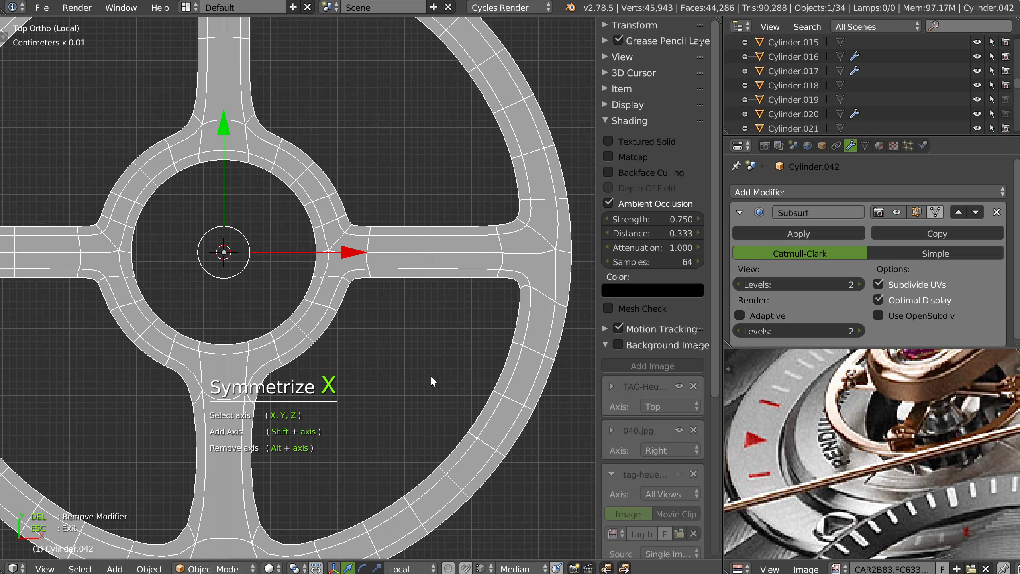
{"action": "key", "text": "y"}
{"action": "key", "text": "shift+x"}
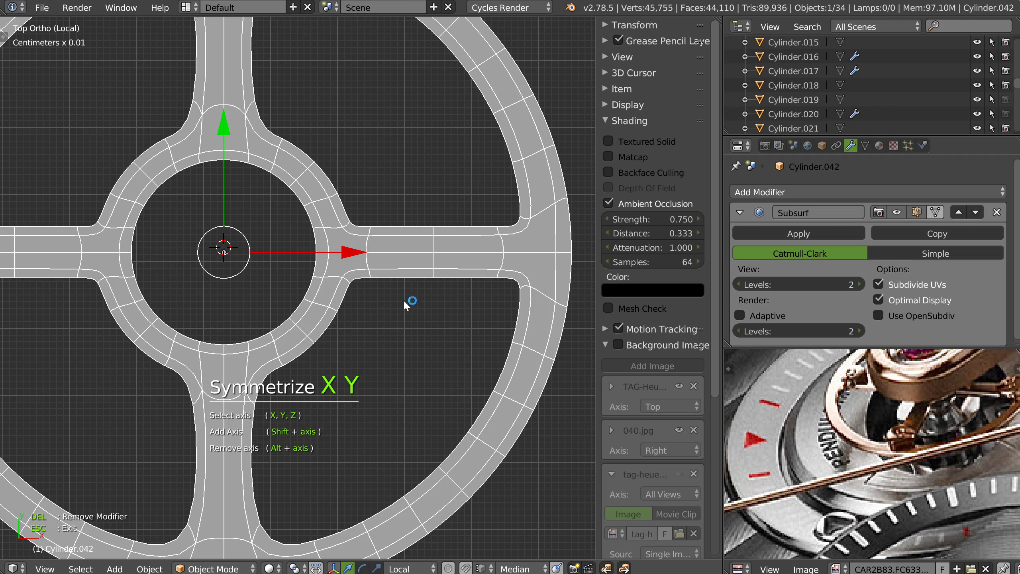
{"action": "left_click", "coordinate": [387, 320]}
Apply the wheel's transforms while keeping its origin.
{"action": "key", "text": "q"}
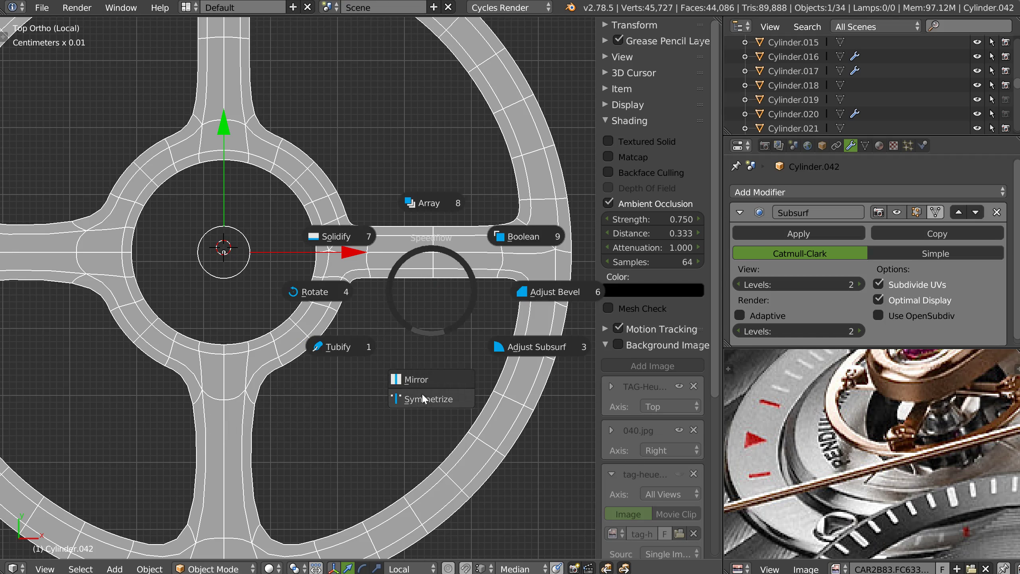
{"action": "key", "text": "Escape"}
{"action": "right_click", "coordinate": [440, 274]}
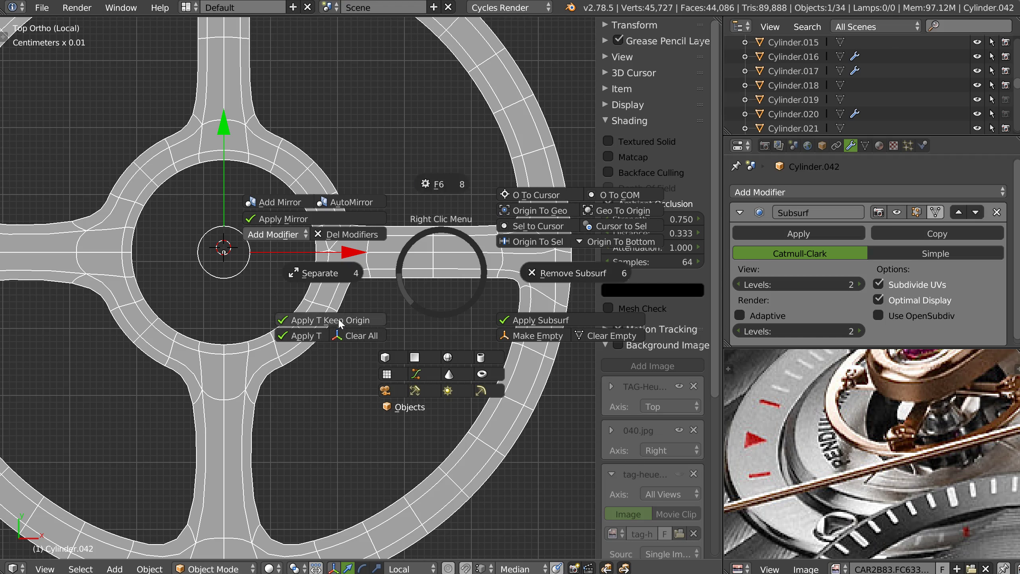
{"action": "left_click", "coordinate": [345, 304]}
Try symmetrizing the wheel again, first across Y and with X added.
{"action": "key", "text": "q"}
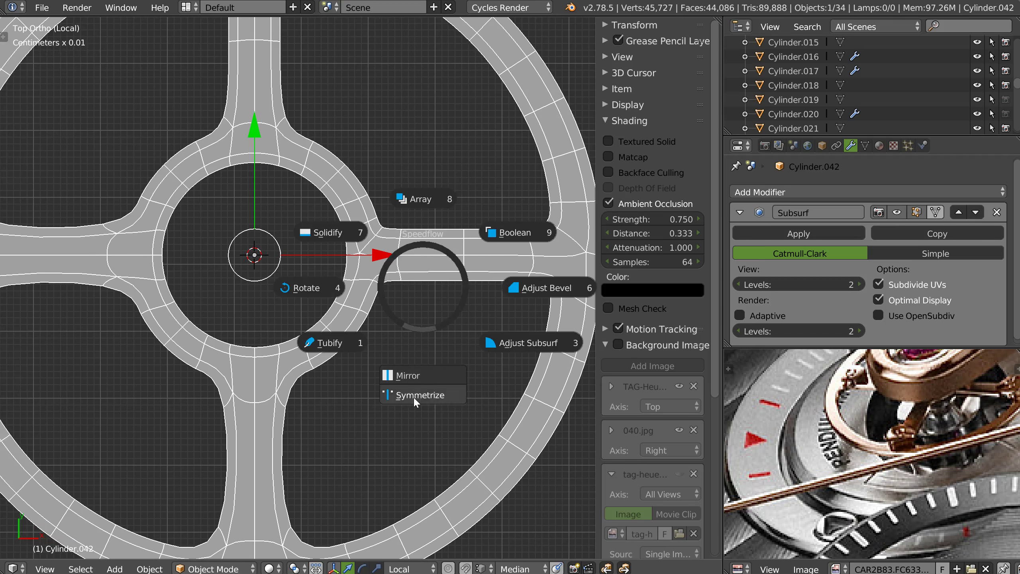
{"action": "left_click", "coordinate": [413, 396]}
{"action": "key", "text": "y"}
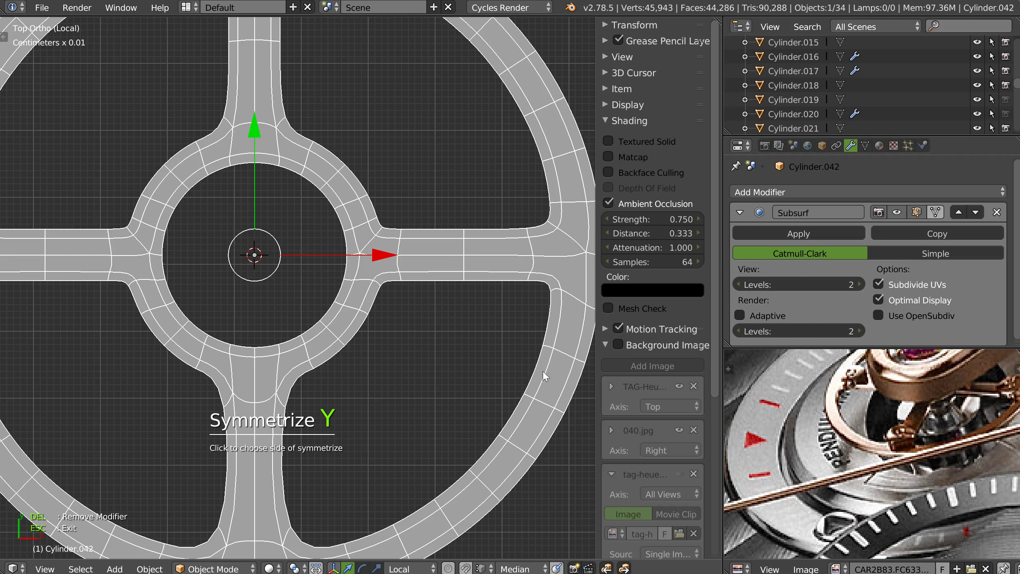
{"action": "key", "text": "shift+x"}
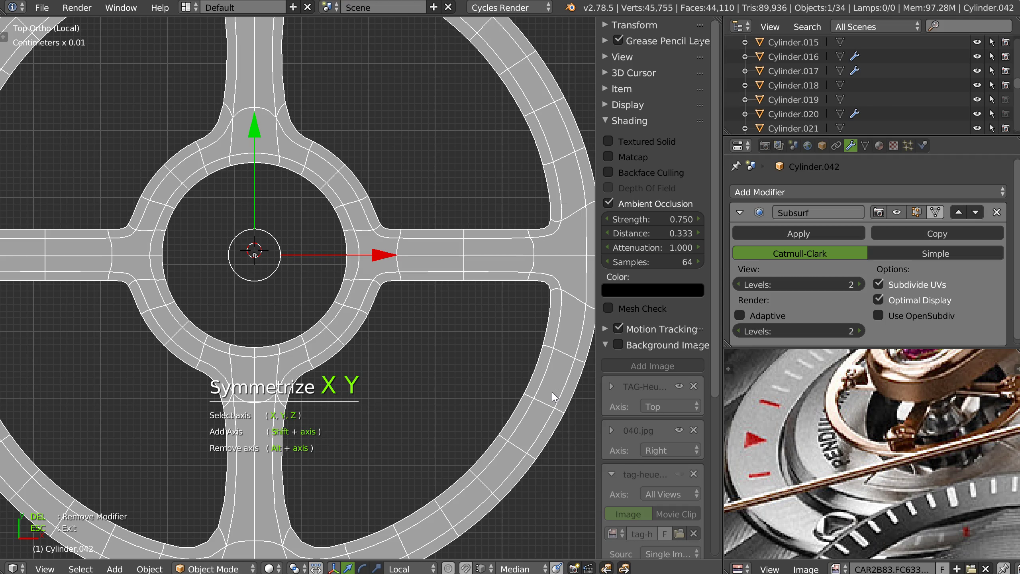
{"action": "key", "text": "Escape"}
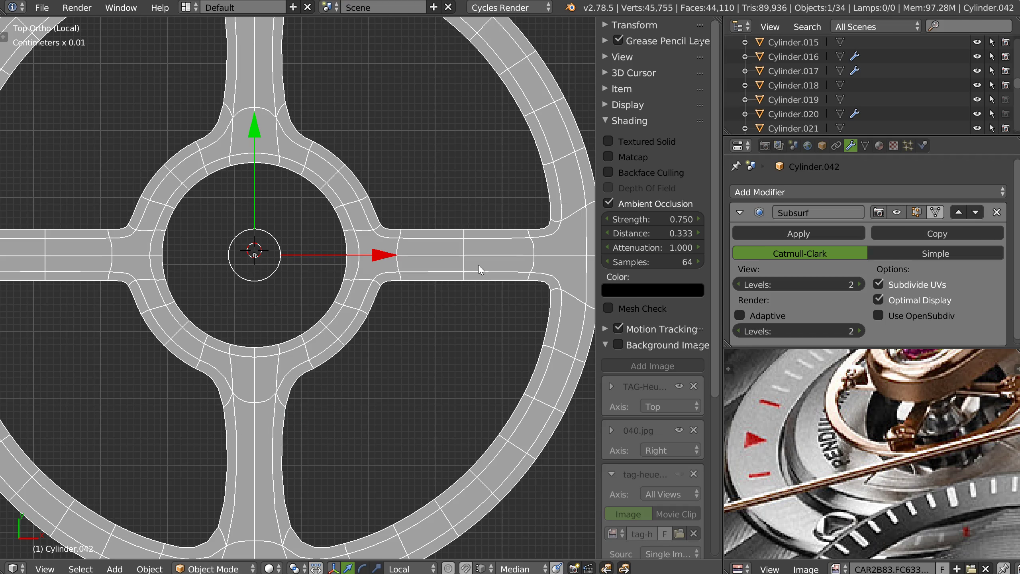
Undo the symmetrize and take the Subsurf modifier off the wheel, viewing it in perspective.
{"action": "scroll", "coordinate": [498, 282], "scroll_direction": "down", "scroll_amount": 2}
{"action": "key", "text": "KP_5"}
{"action": "mouse_move", "coordinate": [440, 314]}
{"action": "middle_mouse_down"}
{"action": "mouse_move", "coordinate": [436, 272]}
{"action": "mouse_move", "coordinate": [442, 312]}
{"action": "mouse_move", "coordinate": [428, 320]}
{"action": "middle_mouse_up"}
{"action": "middle_click_drag", "start_coordinate": [480, 322], "coordinate": [435, 318], "text": "shift"}
{"action": "key", "text": "ctrl+z"}
{"action": "key", "text": "ctrl+z"}
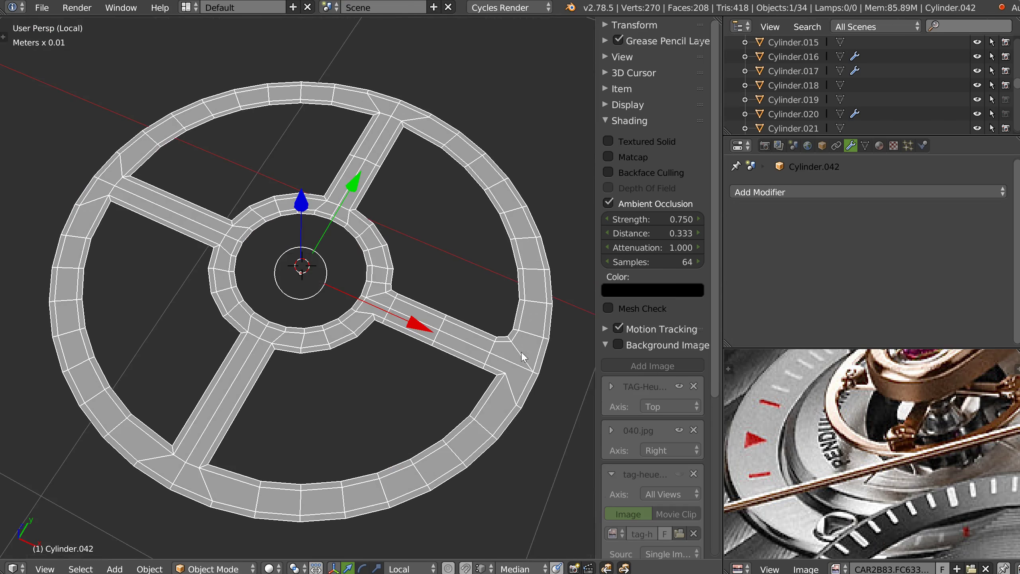
Symmetrize the wheel across the X axis.
{"action": "middle_click_drag", "start_coordinate": [523, 356], "coordinate": [464, 343]}
{"action": "key", "text": "space"}
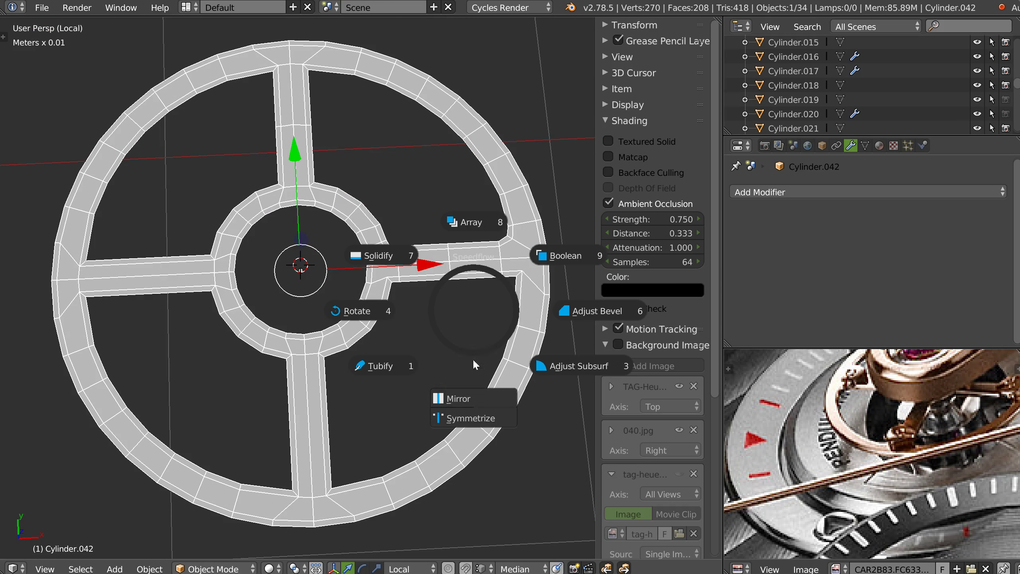
{"action": "left_click", "coordinate": [474, 421]}
{"action": "key", "text": "Escape"}
{"action": "key", "text": "space"}
{"action": "left_click", "coordinate": [483, 453]}
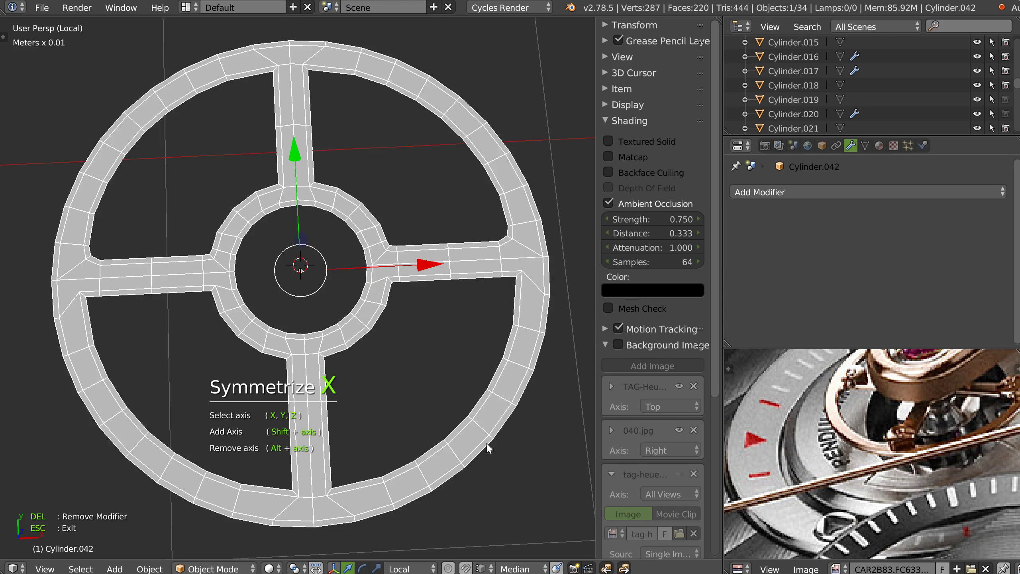
{"action": "key", "text": "Escape"}
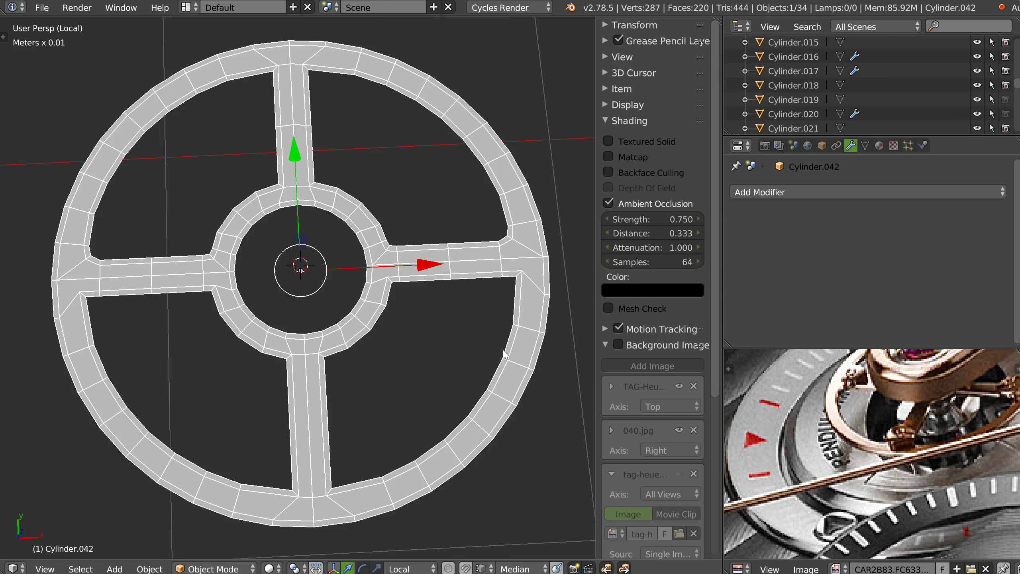
{"action": "key", "text": "q"}
{"action": "left_click", "coordinate": [498, 458]}
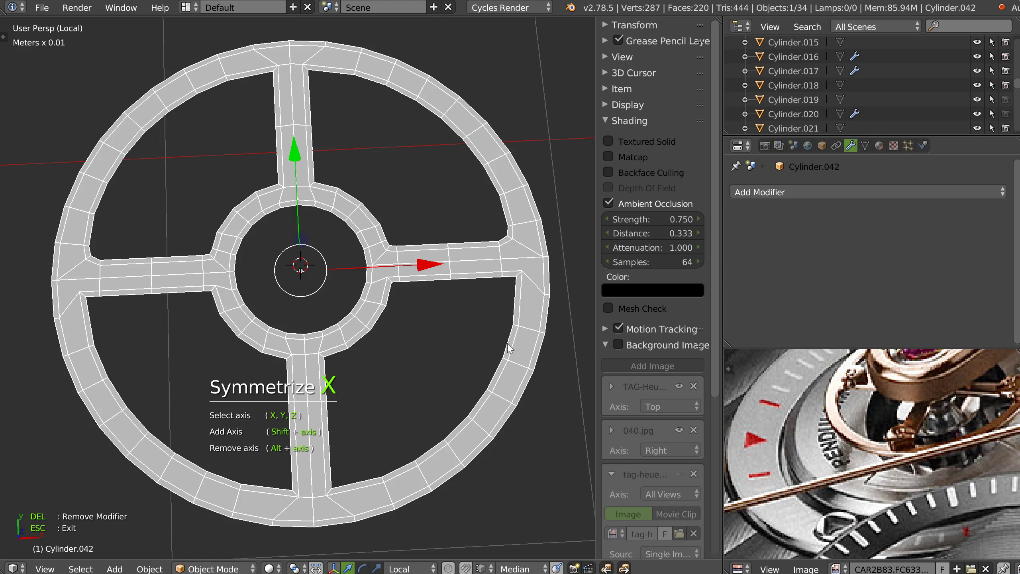
{"action": "key", "text": "Escape"}
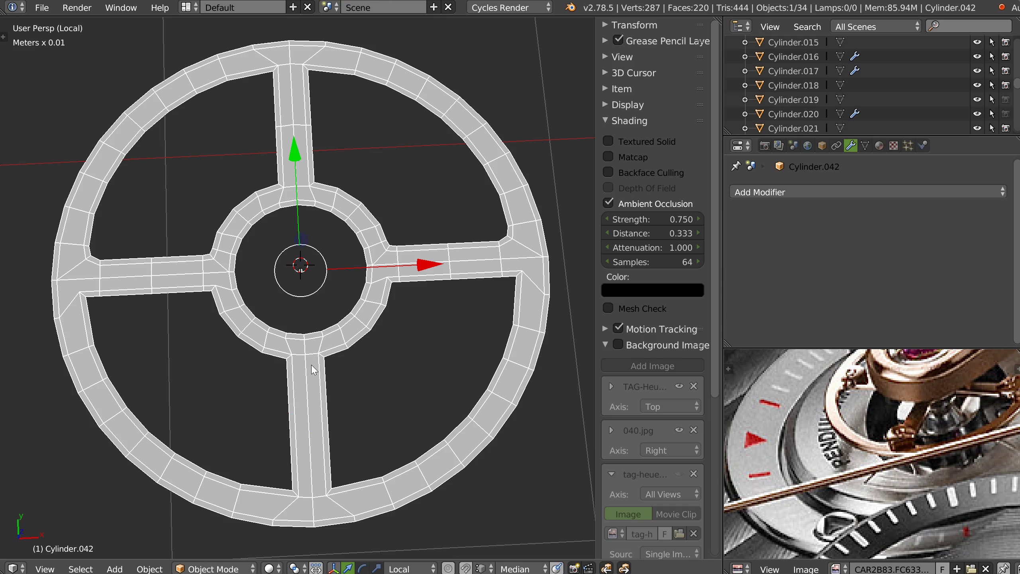
Apply the wheel's transforms while keeping its origin, and try symmetrizing across X again in the top view.
{"action": "middle_click_drag", "start_coordinate": [311, 366], "coordinate": [404, 300]}
{"action": "key", "text": "KP_7"}
{"action": "scroll", "coordinate": [368, 296], "scroll_direction": "up", "scroll_amount": 2}
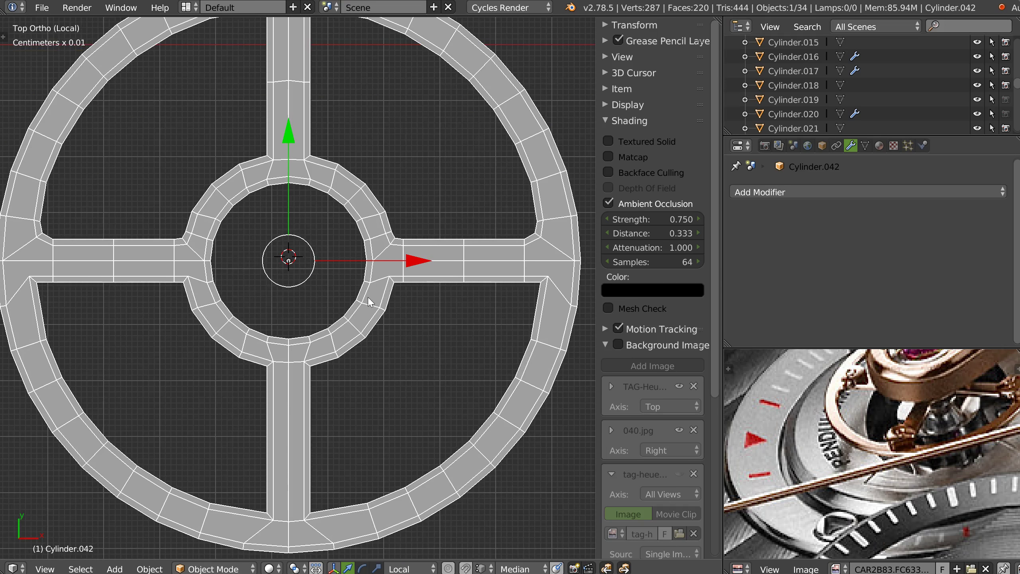
{"action": "right_click", "coordinate": [373, 305]}
{"action": "left_click", "coordinate": [243, 354]}
{"action": "middle_click_drag", "start_coordinate": [431, 290], "coordinate": [480, 364], "text": "shift"}
{"action": "middle_click_drag", "start_coordinate": [496, 301], "coordinate": [496, 246], "text": "shift"}
{"action": "key", "text": "space"}
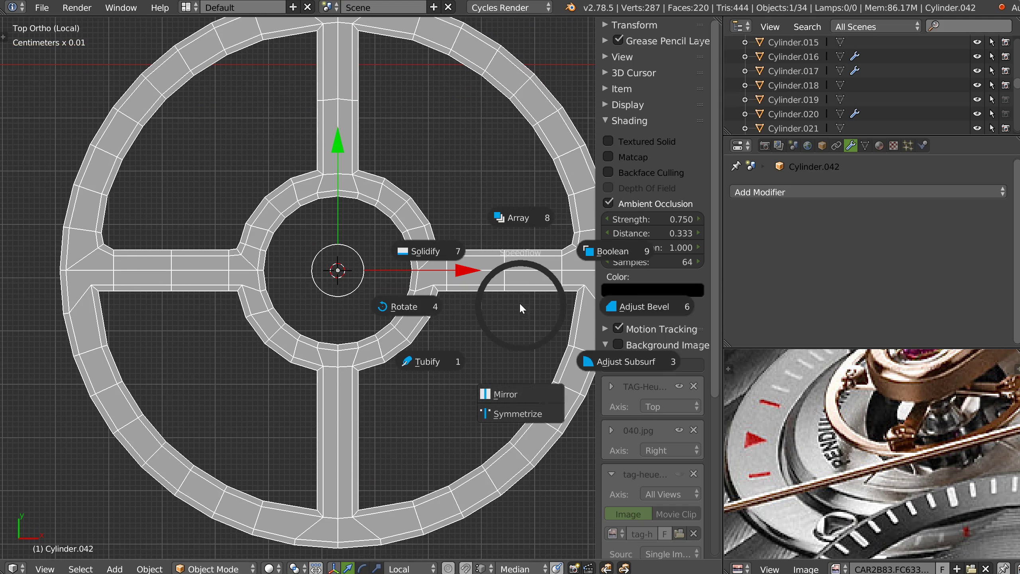
{"action": "left_click", "coordinate": [521, 413]}
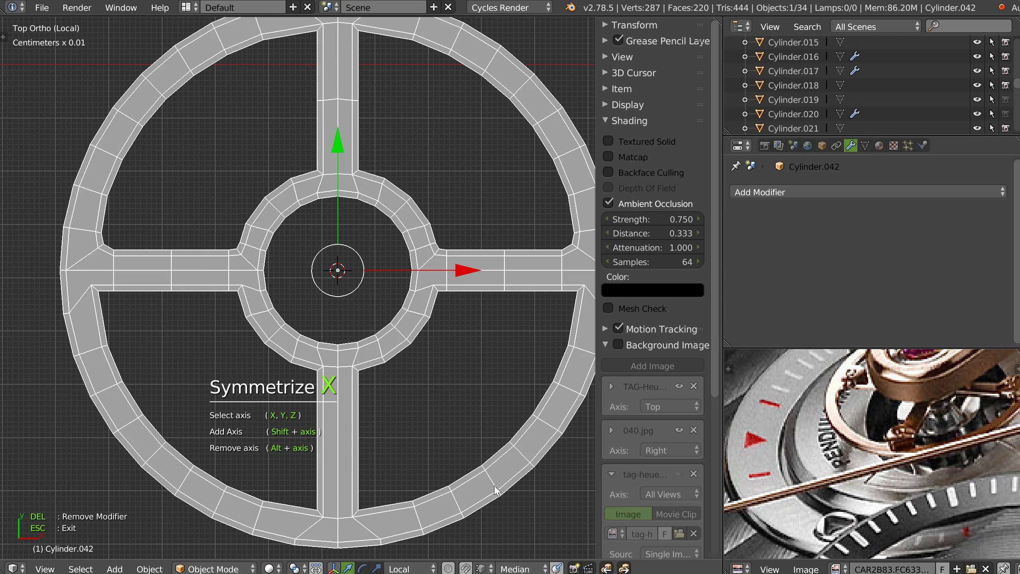
{"action": "key", "text": "Escape"}
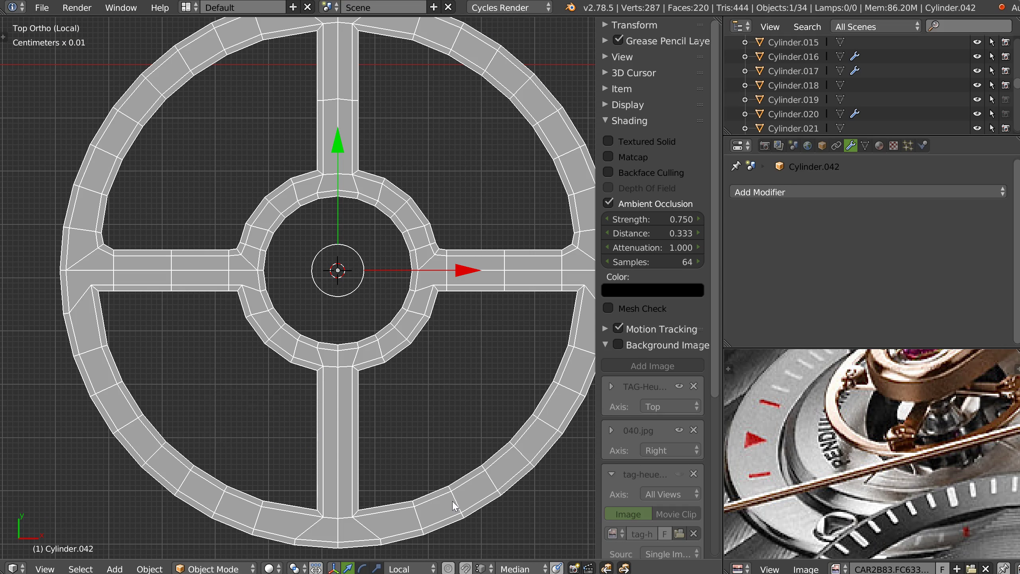
Delete all faces below the horizontal centre line so only the wheel's upper half remains.
{"action": "middle_click_drag", "start_coordinate": [473, 330], "coordinate": [446, 312], "text": "shift"}
{"action": "scroll", "coordinate": [449, 318], "scroll_direction": "down", "scroll_amount": 1}
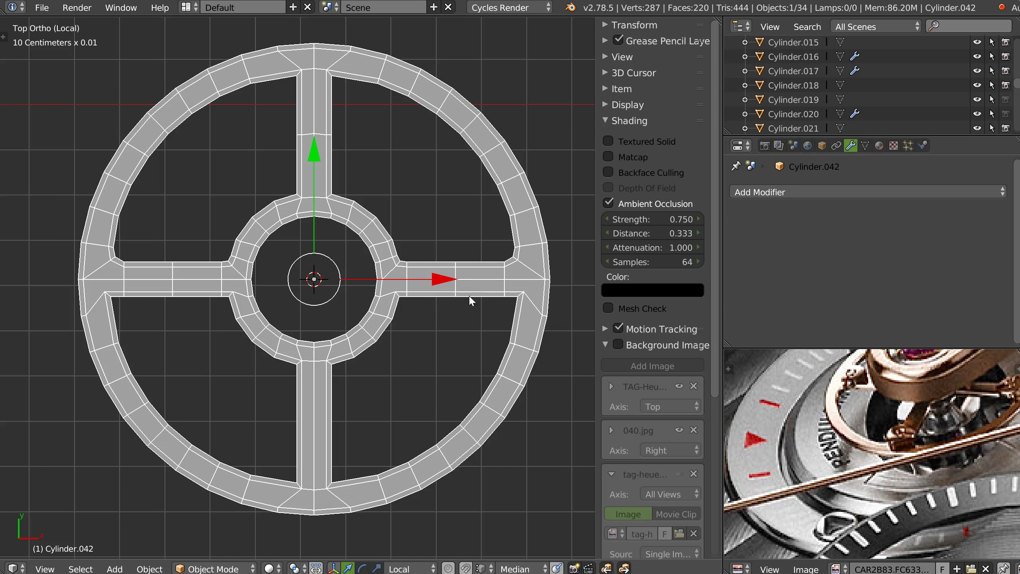
{"action": "key", "text": "Tab"}
{"action": "key", "text": "a"}
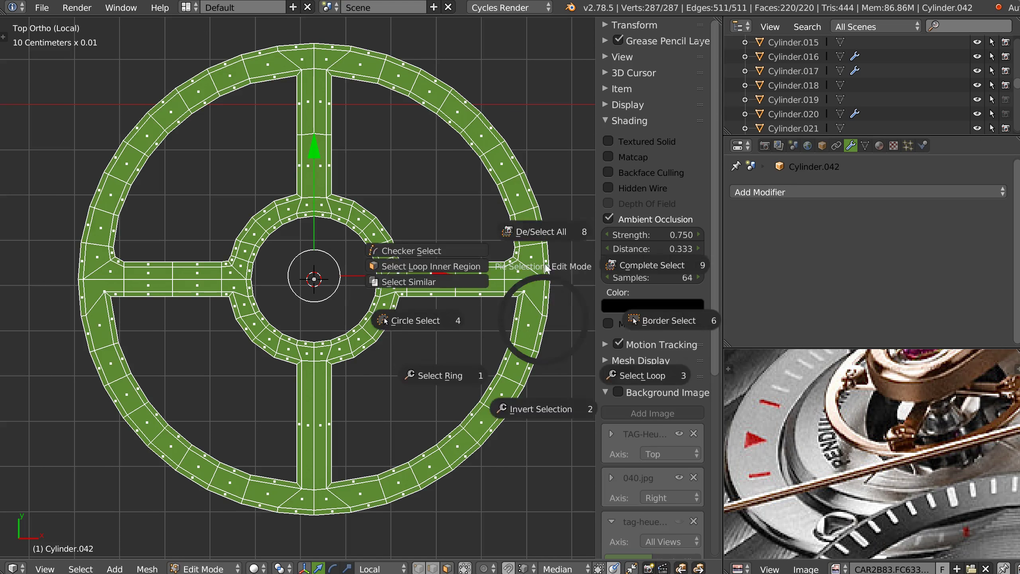
{"action": "left_click", "coordinate": [559, 289]}
{"action": "key", "text": "b"}
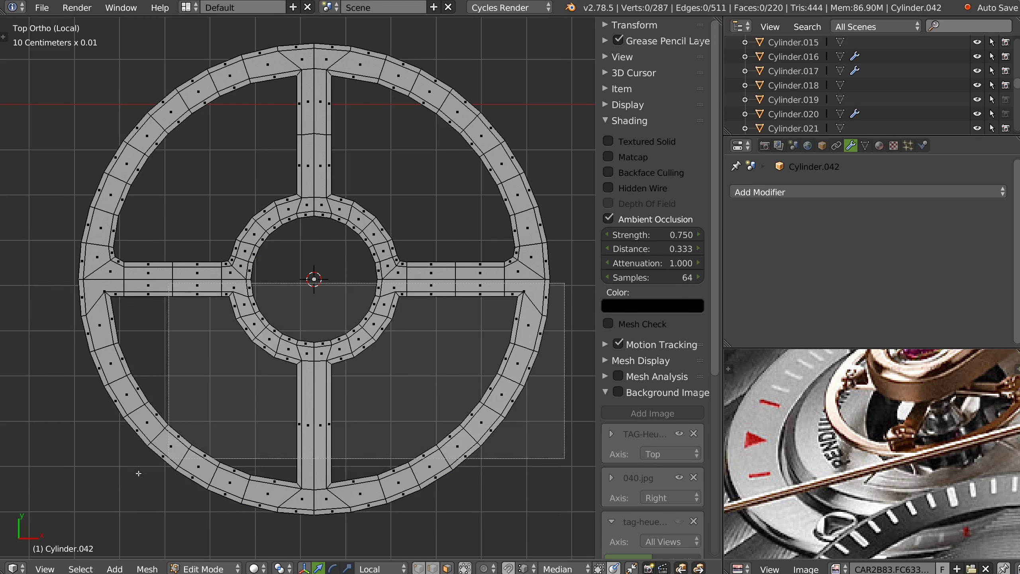
{"action": "left_click_drag", "start_coordinate": [565, 277], "coordinate": [43, 516]}
{"action": "key", "text": "x"}
{"action": "left_click", "coordinate": [454, 368]}
{"action": "key", "text": "Tab"}
{"action": "left_click", "coordinate": [408, 162]}
Duplicate the half wheel in place and rotate the copy 180° to complete the circle.
{"action": "key", "text": "shift+d"}
{"action": "right_click", "coordinate": [373, 297]}
{"action": "type", "text": "r180"}
{"action": "key", "text": "Return"}
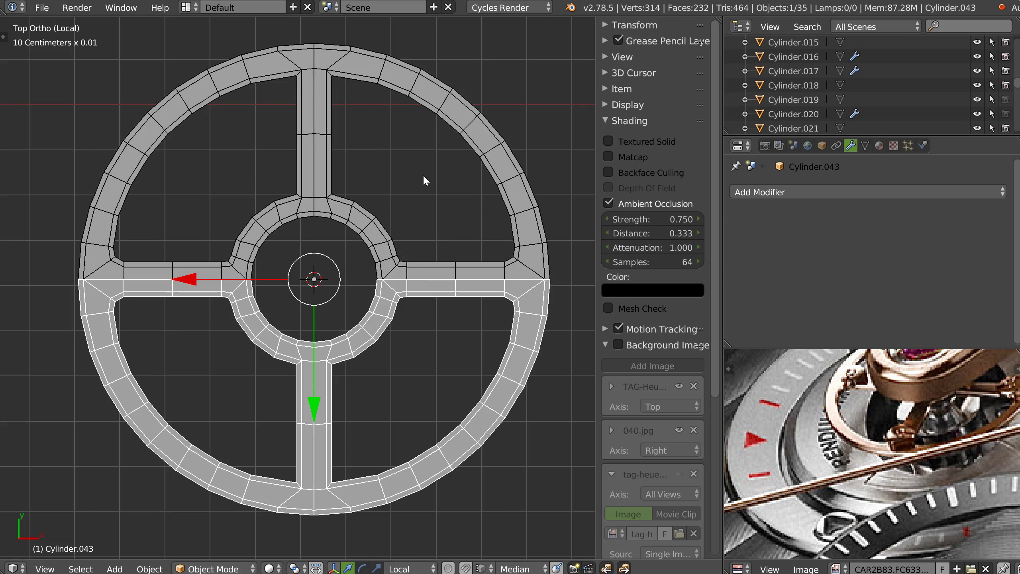
Join the two wheel halves into one object and remove doubles across the whole mesh.
{"action": "right_click", "coordinate": [533, 241]}
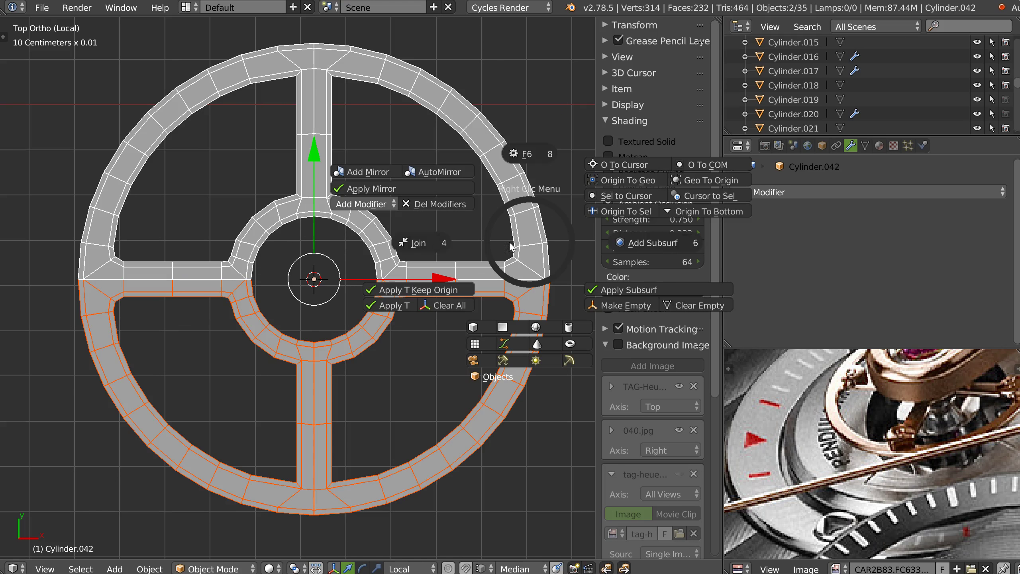
{"action": "left_click", "coordinate": [421, 242]}
{"action": "key", "text": "Tab"}
{"action": "key", "text": "1"}
{"action": "key", "text": "a"}
{"action": "left_click", "coordinate": [451, 241]}
{"action": "right_click", "coordinate": [482, 297]}
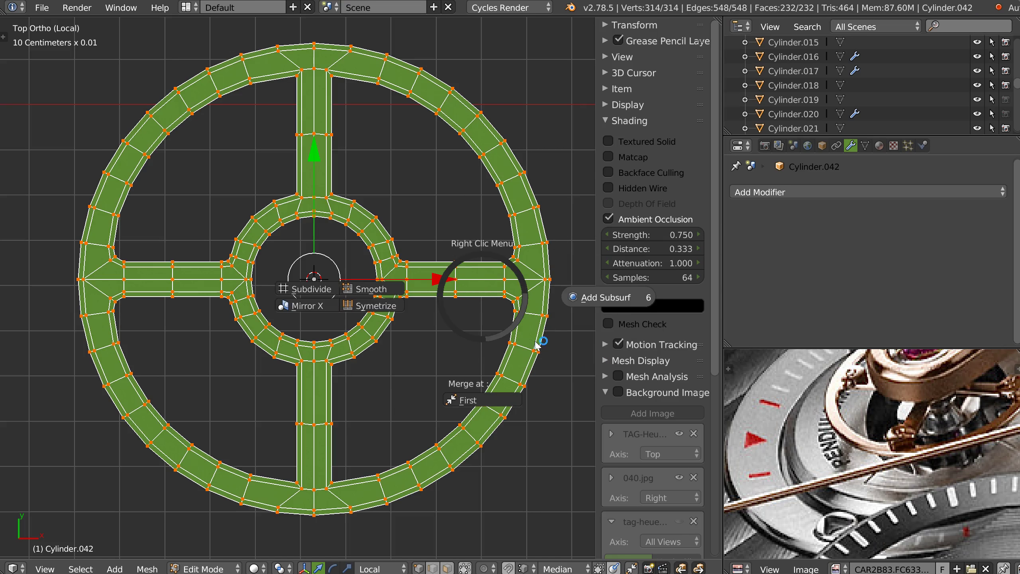
{"action": "left_click", "coordinate": [522, 296]}
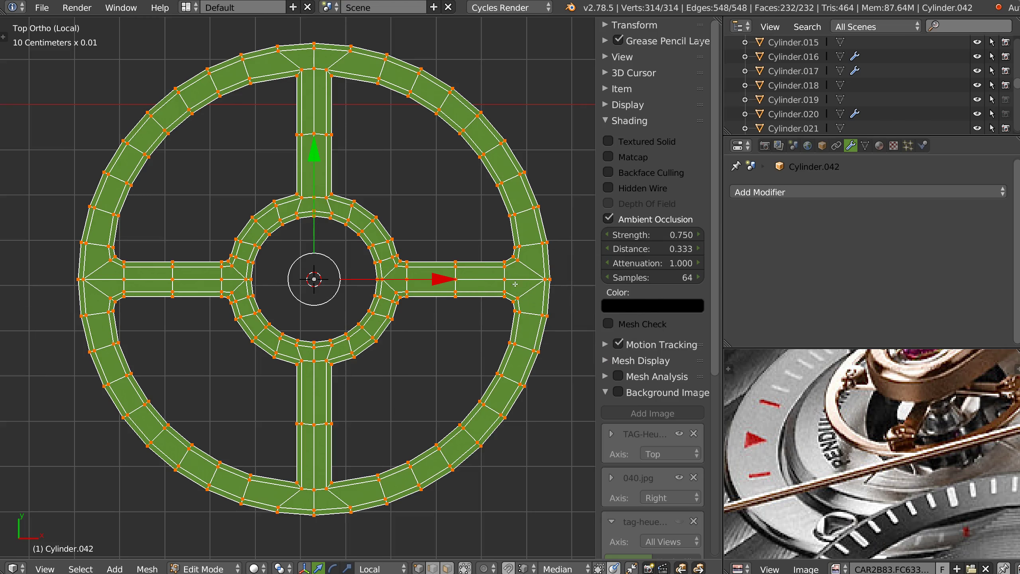
{"action": "right_click", "coordinate": [516, 285]}
{"action": "left_click", "coordinate": [663, 336]}
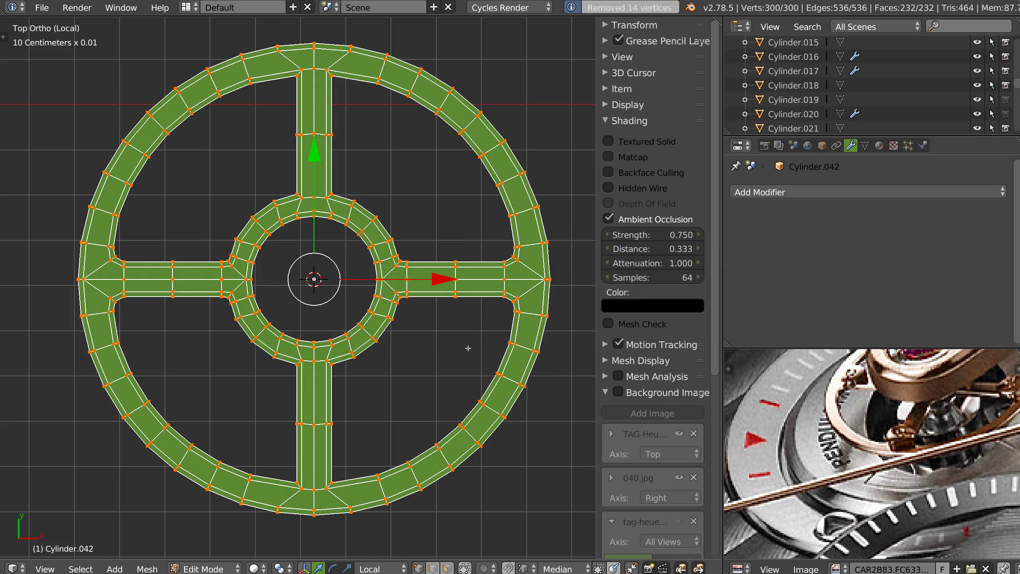
Add a level 2 Subsurf modifier to the joined wheel in Object Mode.
{"action": "key", "text": "Tab"}
{"action": "middle_click_drag", "start_coordinate": [456, 302], "coordinate": [424, 282]}
{"action": "key", "text": "ctrl+2"}
{"action": "middle_click_drag", "start_coordinate": [469, 304], "coordinate": [456, 343]}
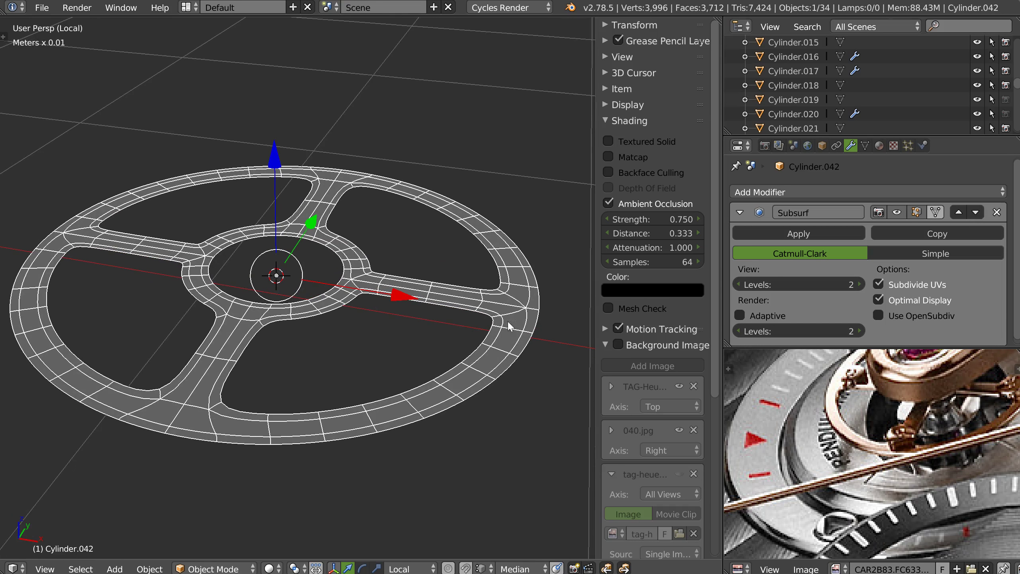
Add a Solidify modifier of 0.2321 mm thickness with offset 1.0 and move it above the Subsurf.
{"action": "key", "text": "alt+q"}
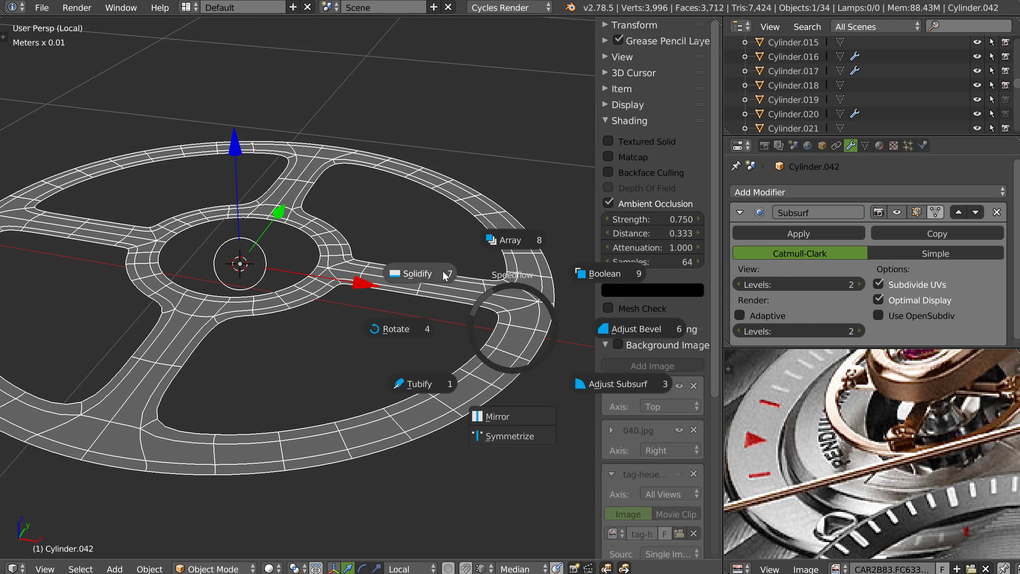
{"action": "left_click", "coordinate": [443, 270]}
{"action": "left_click", "coordinate": [446, 277]}
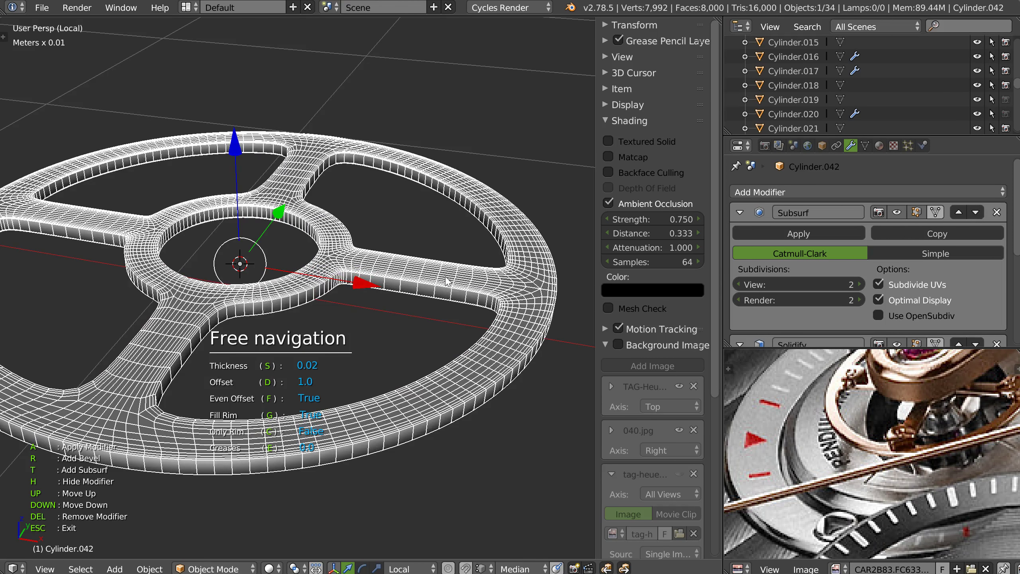
{"action": "key", "text": "Up"}
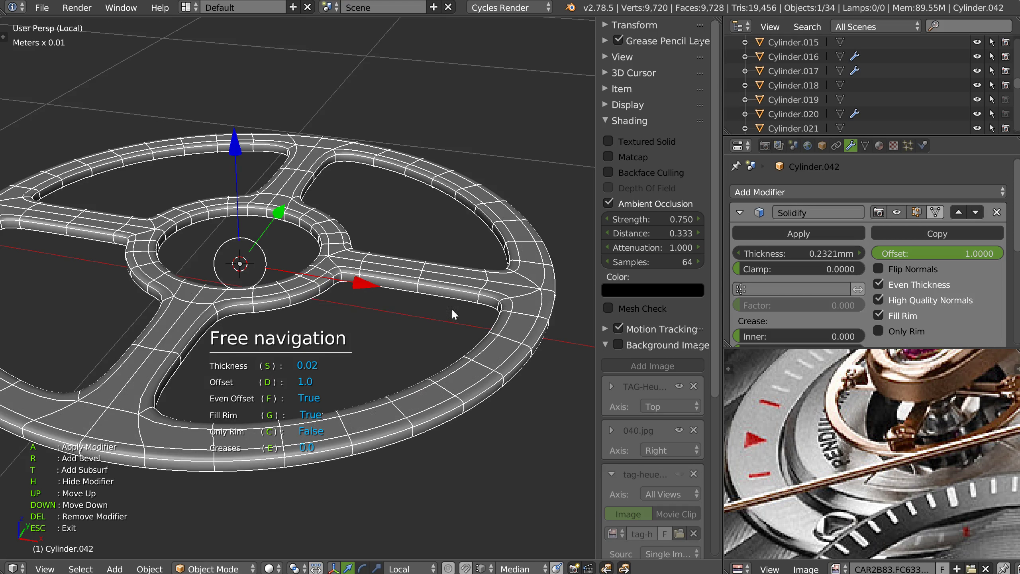
{"action": "key", "text": "Escape"}
Set the wheel's Subsurf level to 0 and get a closer view of the rim.
{"action": "middle_click_drag", "start_coordinate": [500, 326], "coordinate": [454, 318]}
{"action": "key", "text": "shift+z"}
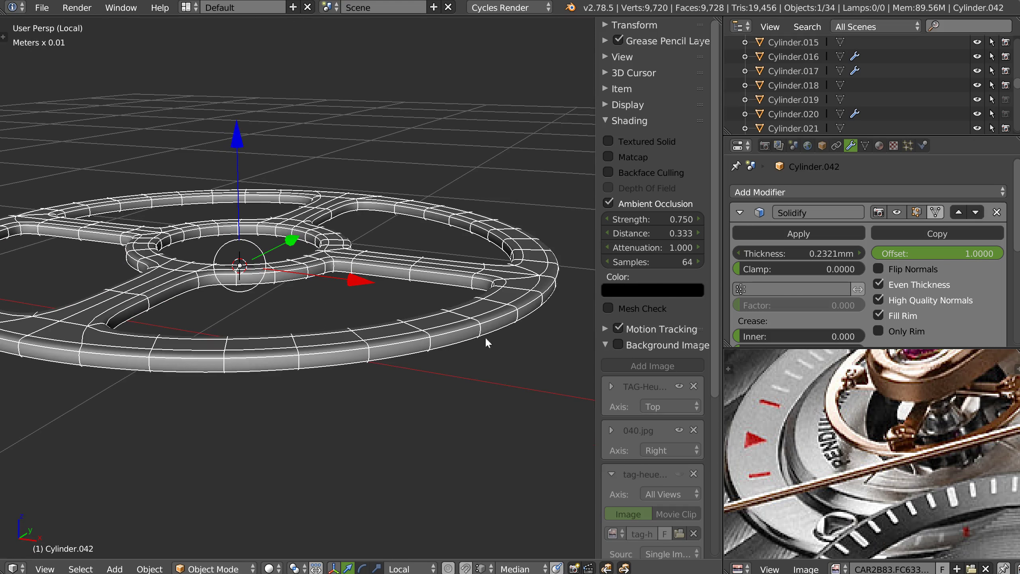
{"action": "key", "text": "ctrl+0"}
{"action": "middle_click_drag", "start_coordinate": [520, 324], "coordinate": [460, 280]}
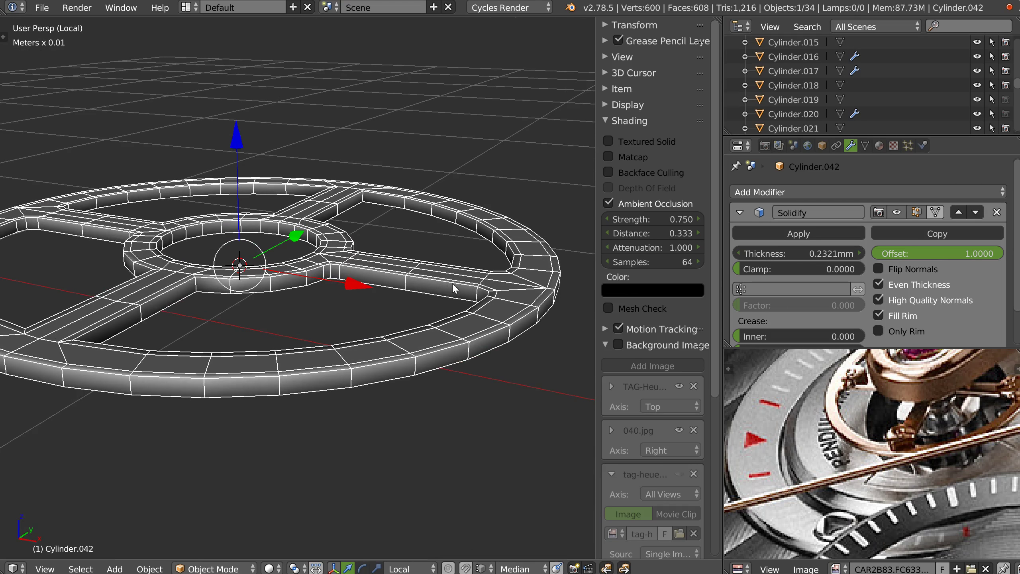
{"action": "middle_click_drag", "start_coordinate": [521, 306], "coordinate": [453, 301], "text": "shift"}
{"action": "scroll", "coordinate": [458, 299], "scroll_direction": "up", "scroll_amount": 1}
{"action": "key", "text": "alt+q"}
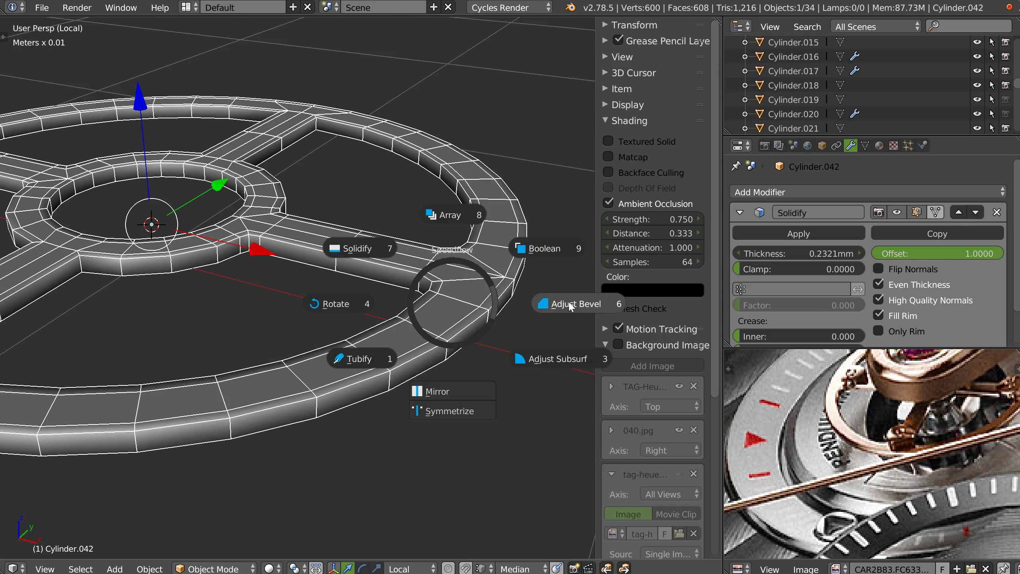
{"action": "left_click", "coordinate": [571, 305]}
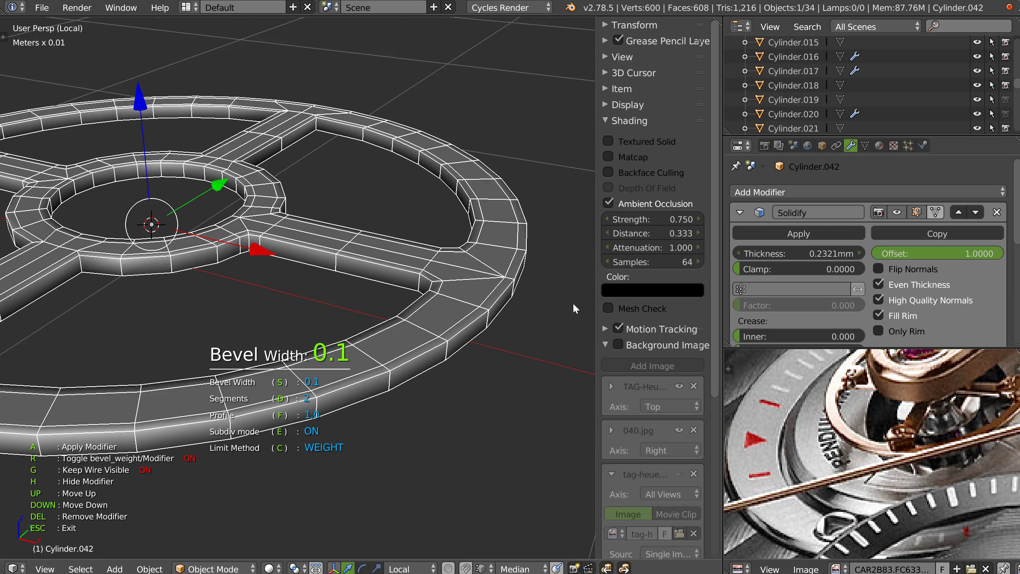
{"action": "key", "text": "n"}
{"action": "key", "text": "Escape"}
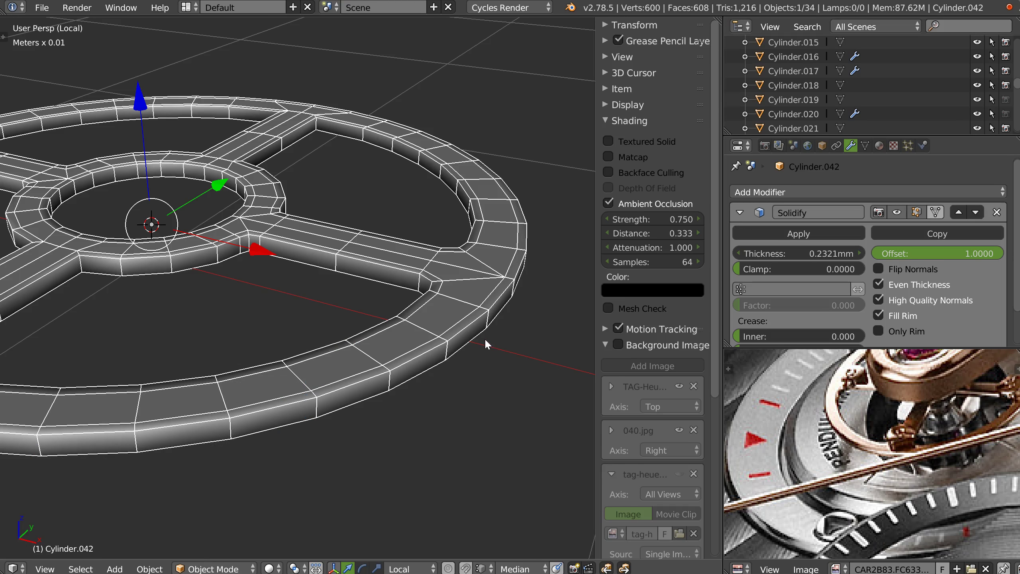
Apply the Solidify modifier and add a weight-limited Bevel with width 40.625 µm, 2 segments and profile 1.0.
{"action": "middle_click_drag", "start_coordinate": [406, 343], "coordinate": [475, 340], "text": "shift"}
{"action": "key", "text": "alt+q"}
{"action": "key", "text": "Escape"}
{"action": "left_click", "coordinate": [739, 234]}
{"action": "key", "text": "alt+q"}
{"action": "left_click", "coordinate": [608, 306]}
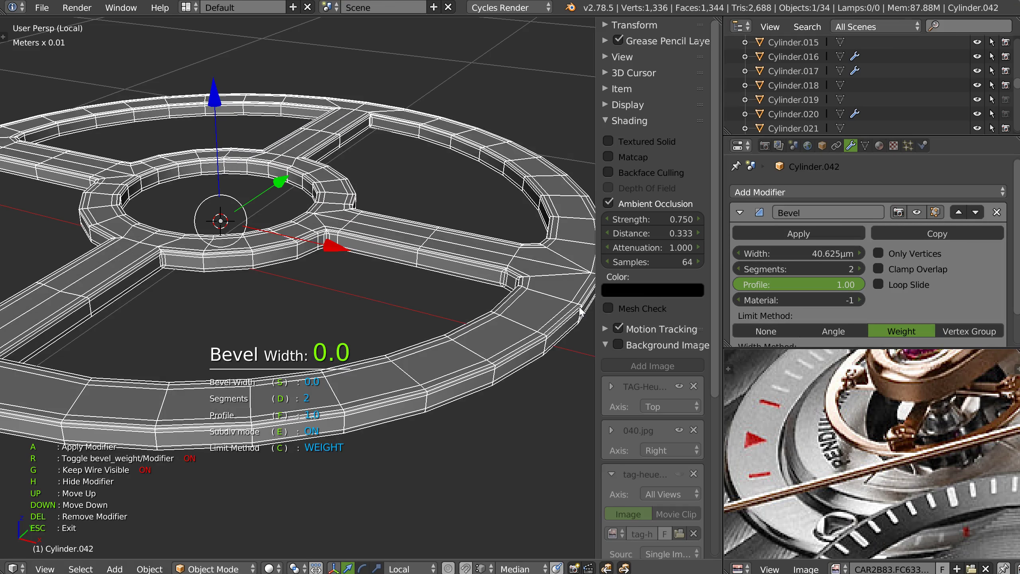
{"action": "key", "text": "s"}
{"action": "mouse_move", "coordinate": [501, 296]}
{"action": "middle_mouse_down"}
{"action": "mouse_move", "coordinate": [492, 326]}
{"action": "mouse_move", "coordinate": [508, 288]}
{"action": "middle_mouse_up"}
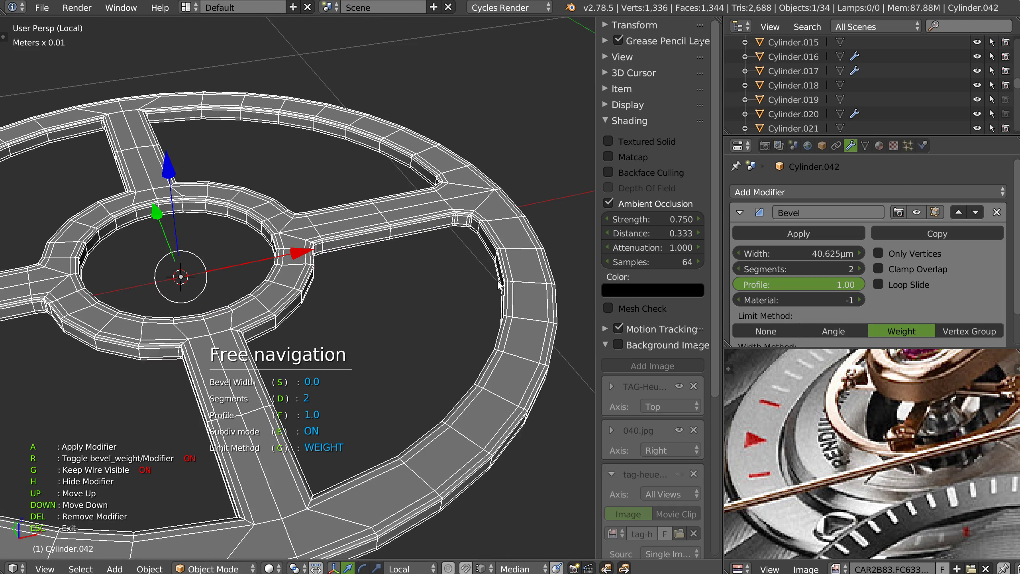
{"action": "middle_click_drag", "start_coordinate": [524, 197], "coordinate": [498, 212]}
{"action": "scroll", "coordinate": [435, 252], "scroll_direction": "up", "scroll_amount": 4}
{"action": "scroll", "coordinate": [472, 212], "scroll_direction": "up", "scroll_amount": 2}
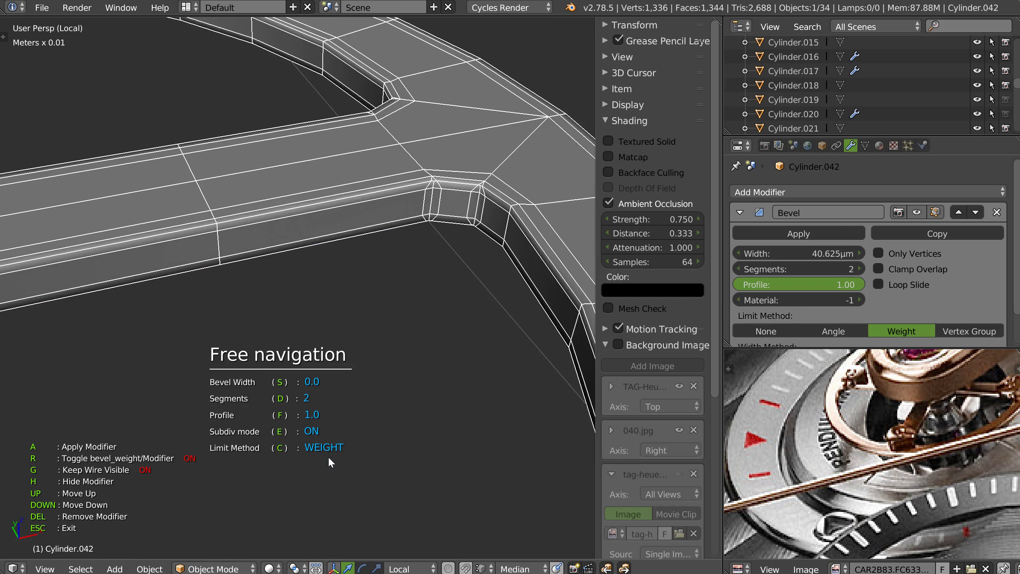
{"action": "middle_click_drag", "start_coordinate": [462, 254], "coordinate": [449, 277]}
{"action": "key", "text": "Escape"}
Select the ring of vertical edges inside the opening in front of the right spoke and clear their bevel weight.
{"action": "key", "text": "Tab"}
{"action": "right_click", "coordinate": [451, 226], "text": "alt"}
{"action": "right_click", "coordinate": [498, 232], "text": "alt+shift"}
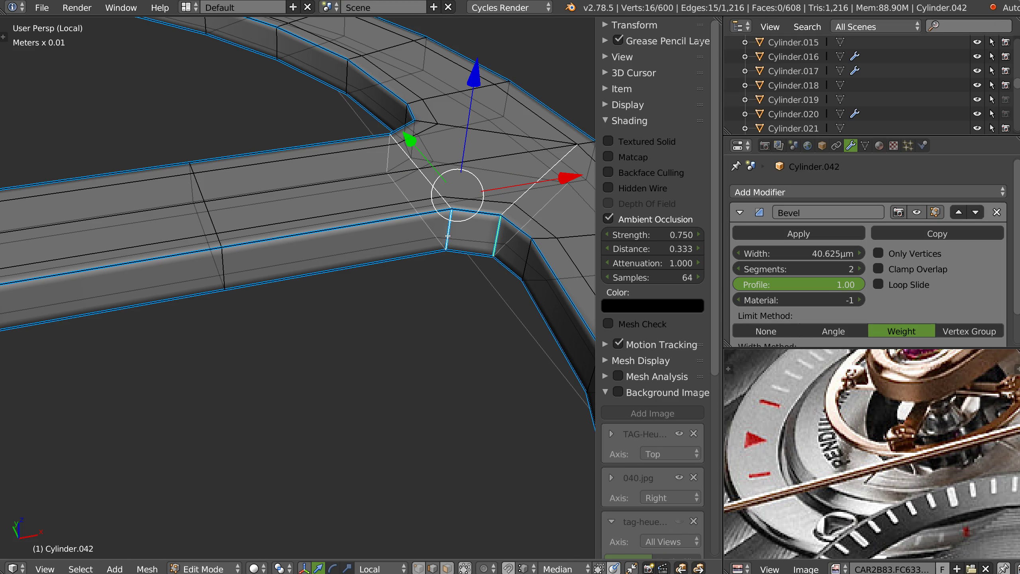
{"action": "right_click", "coordinate": [463, 228], "text": "alt"}
{"action": "right_click", "coordinate": [458, 226], "text": "alt"}
{"action": "right_click", "coordinate": [449, 225], "text": "ctrl+alt"}
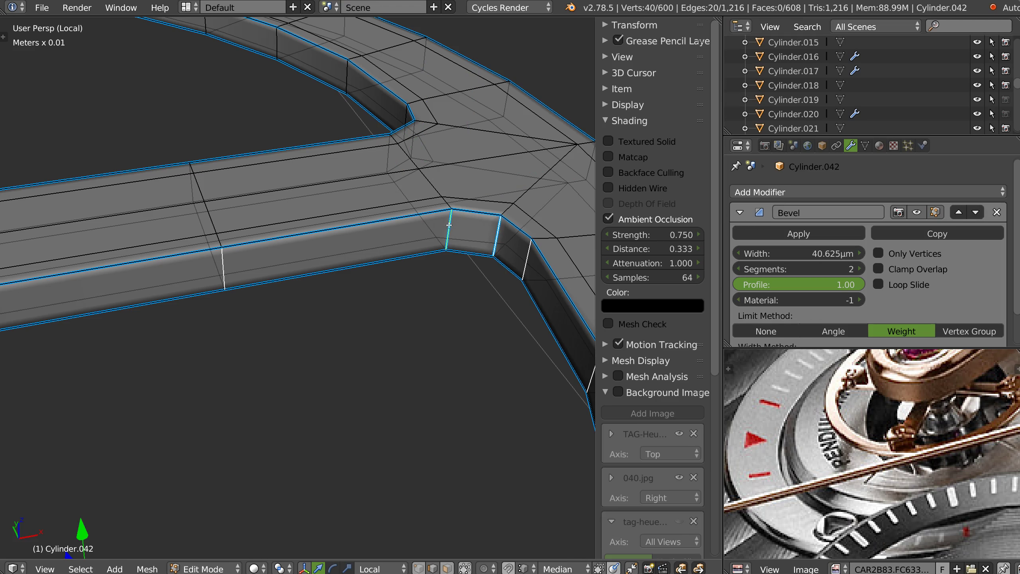
{"action": "key", "text": "space"}
{"action": "left_click", "coordinate": [394, 258]}
Clear the bevel weight from the ring of vertical edges inside the opening behind the right spoke.
{"action": "middle_click_drag", "start_coordinate": [403, 220], "coordinate": [403, 236]}
{"action": "right_click", "coordinate": [347, 166], "text": "alt+shift"}
{"action": "right_click", "coordinate": [349, 159], "text": "ctrl+alt"}
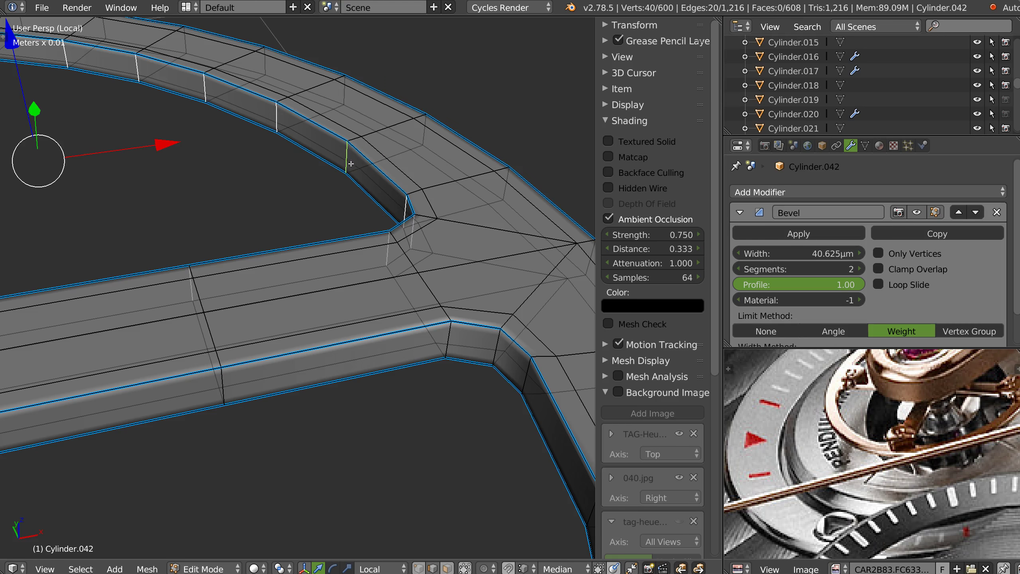
{"action": "key", "text": "space"}
{"action": "left_click", "coordinate": [257, 199]}
Clear the bevel weight from the vertical edge rings of the two openings beside the left spoke, and return to Object Mode.
{"action": "scroll", "coordinate": [172, 373], "scroll_direction": "down", "scroll_amount": 8}
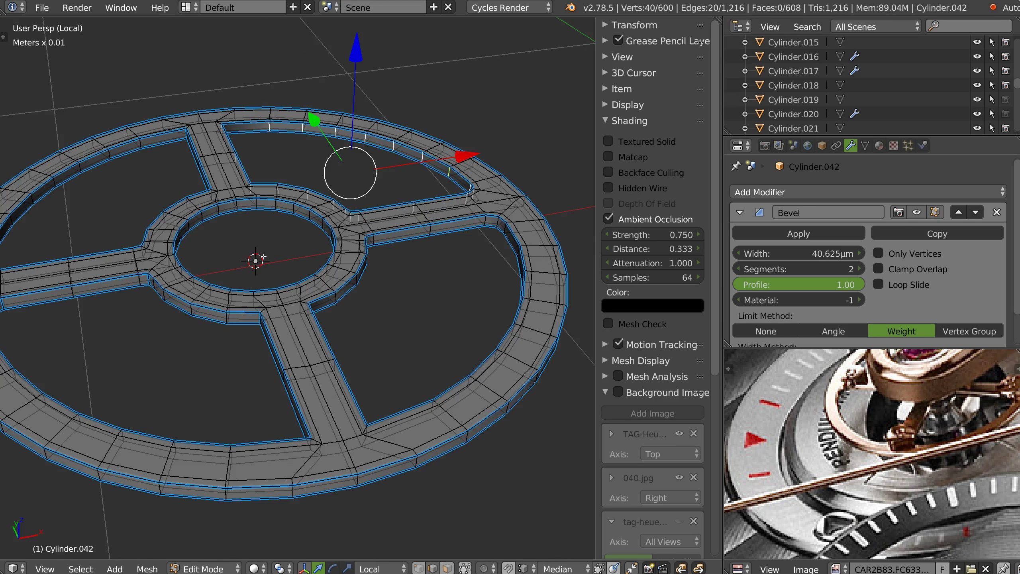
{"action": "middle_click_drag", "start_coordinate": [263, 256], "coordinate": [360, 232], "text": "shift"}
{"action": "scroll", "coordinate": [360, 232], "scroll_direction": "up", "scroll_amount": 2}
{"action": "right_click", "coordinate": [247, 119], "text": "ctrl+alt"}
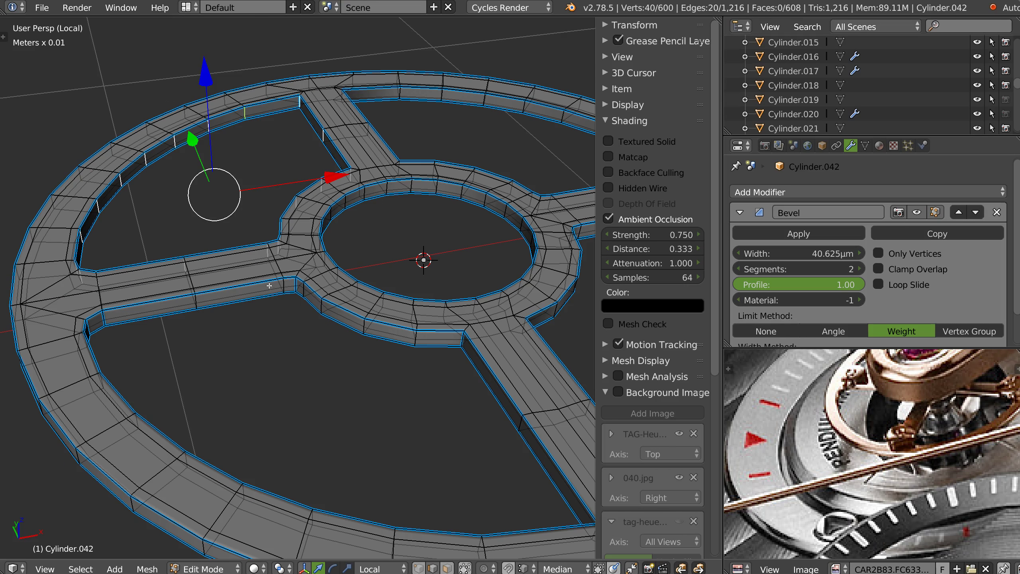
{"action": "right_click", "coordinate": [201, 300], "text": "ctrl+alt+shift"}
{"action": "key", "text": "space"}
{"action": "left_click", "coordinate": [222, 331]}
{"action": "key", "text": "Tab"}
{"action": "left_click", "coordinate": [286, 313]}
{"action": "middle_click_drag", "start_coordinate": [456, 304], "coordinate": [296, 294], "text": "shift"}
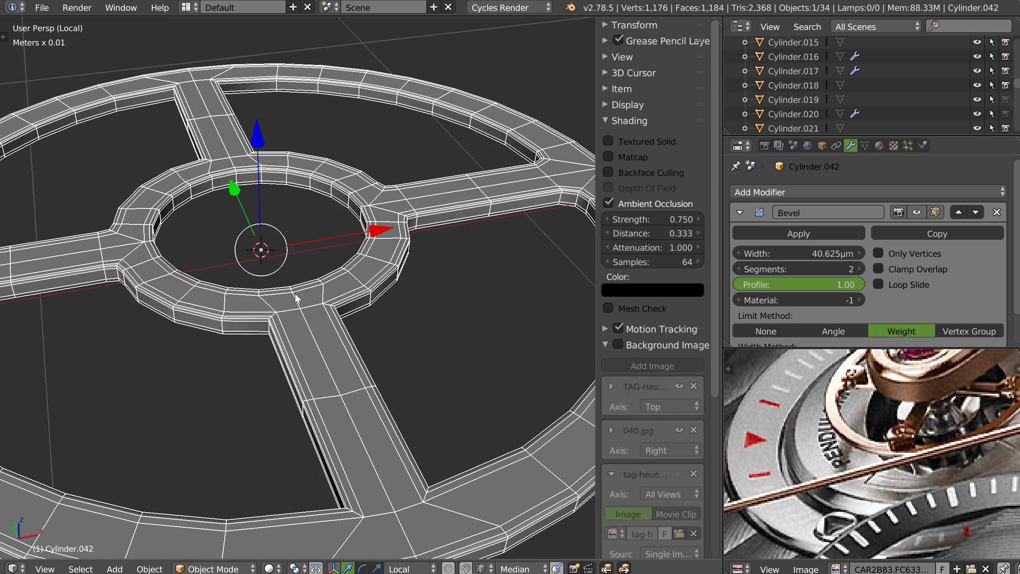
Set the wheel's Bevel modifier to a profile of 0.5 and a width of 0.05 mm.
{"action": "middle_click_drag", "start_coordinate": [395, 330], "coordinate": [406, 302], "text": "shift"}
{"action": "left_click", "coordinate": [806, 288]}
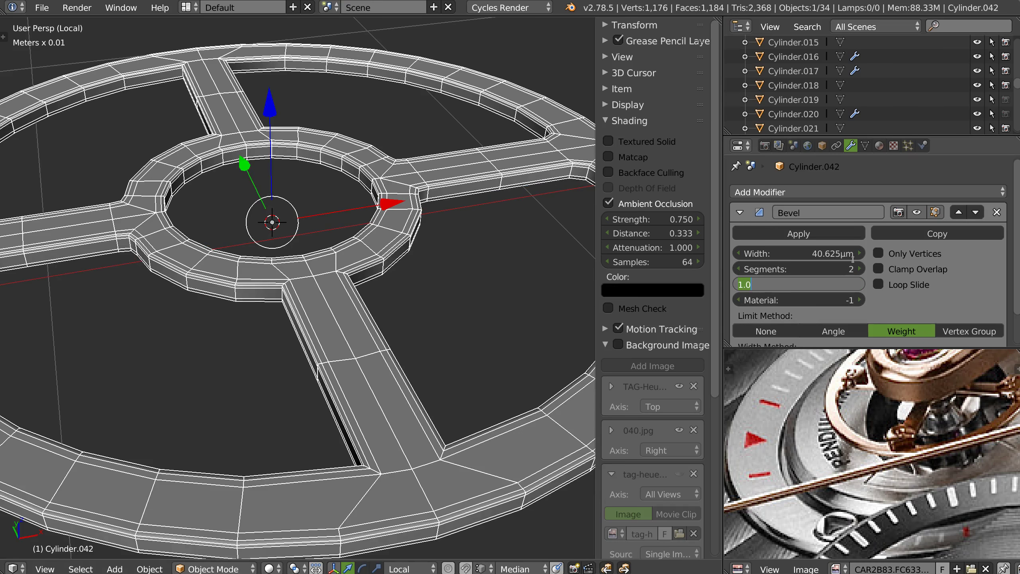
{"action": "type", "text": "0.5"}
{"action": "key", "text": "Return"}
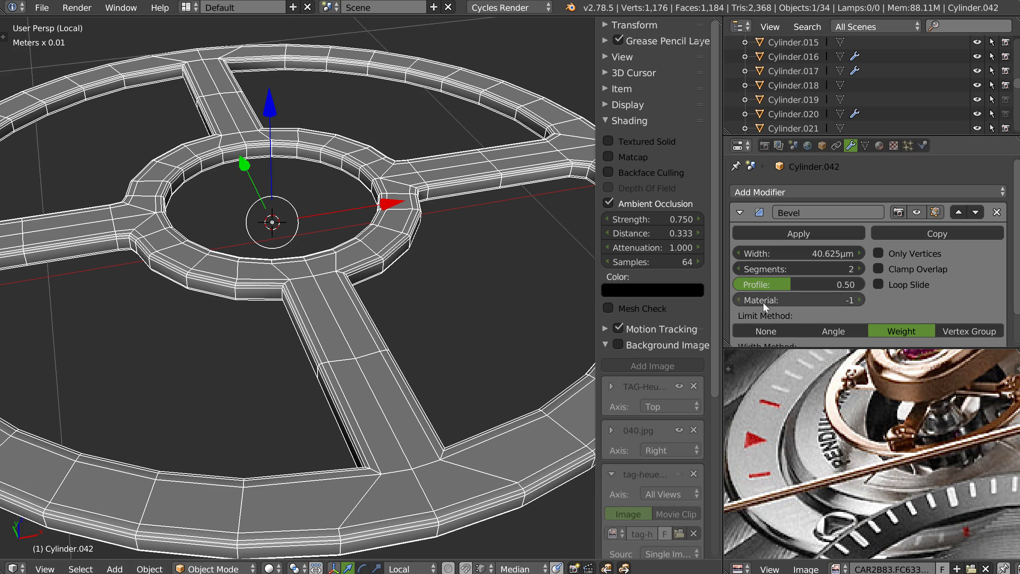
{"action": "left_click_drag", "start_coordinate": [800, 253], "coordinate": [797, 250]}
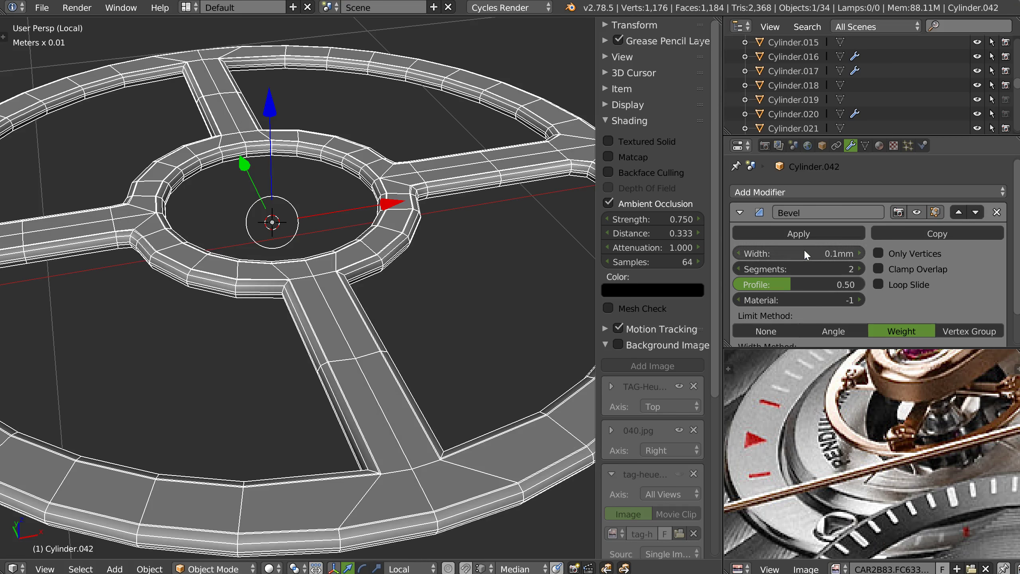
{"action": "left_click", "coordinate": [759, 253]}
{"action": "left_click", "coordinate": [753, 254]}
{"action": "key", "text": "BackSpace"}
{"action": "type", "text": "05"}
{"action": "key", "text": "Return"}
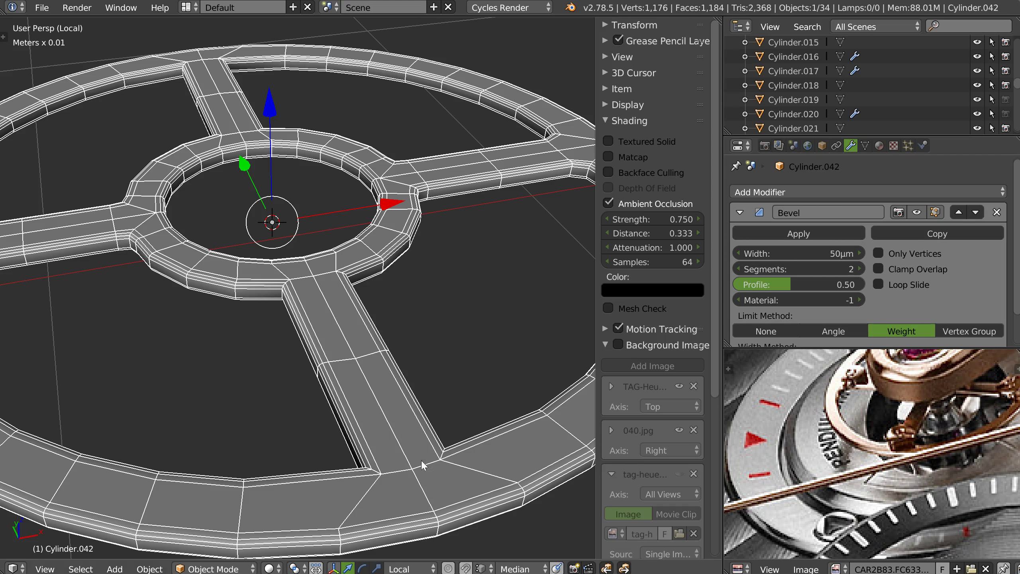
Inspect the wheel's spoke junctions from above and remove its Bevel modifier.
{"action": "middle_click_drag", "start_coordinate": [452, 427], "coordinate": [436, 385]}
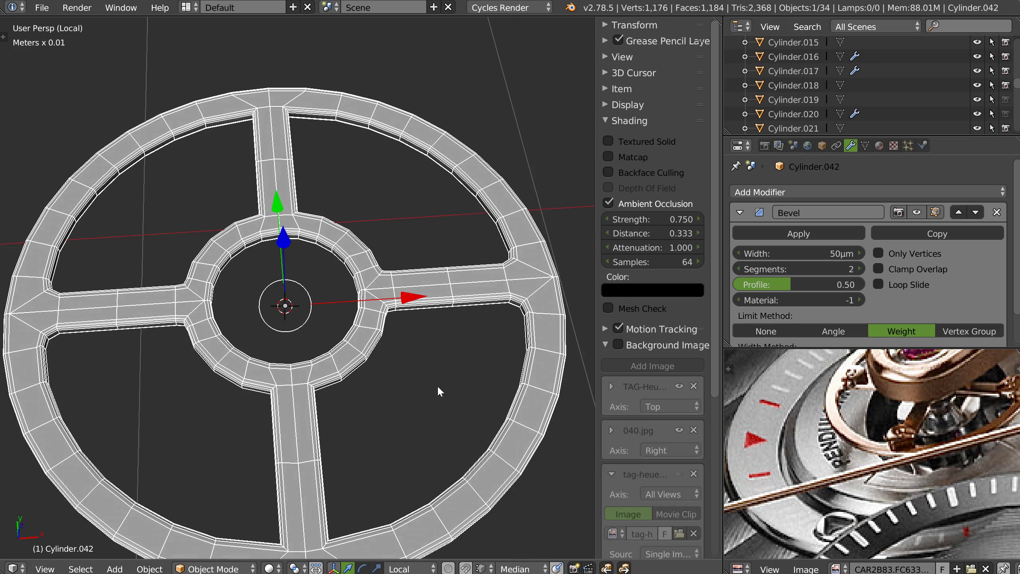
{"action": "key", "text": "KP_7"}
{"action": "scroll", "coordinate": [510, 286], "scroll_direction": "up", "scroll_amount": 4}
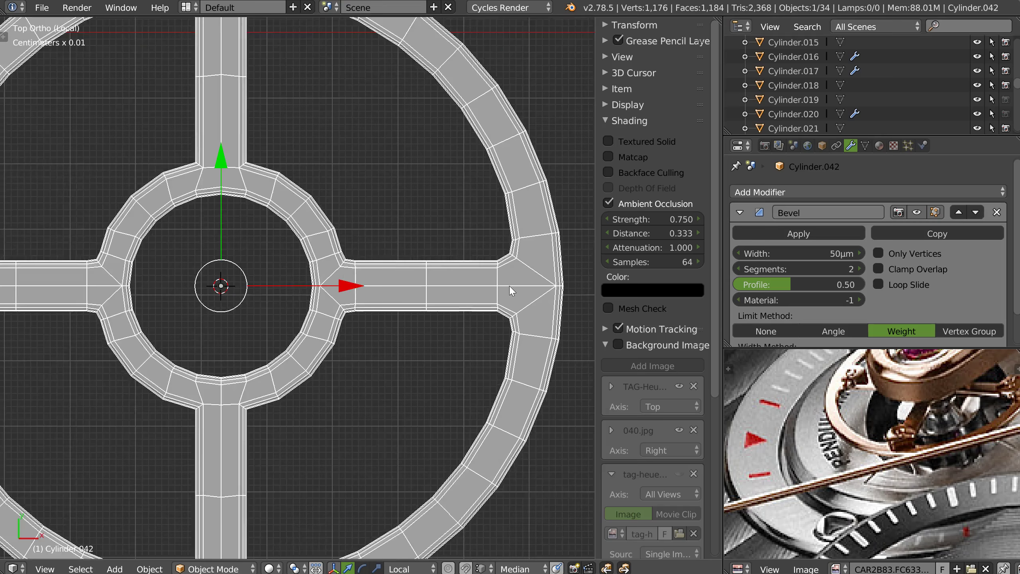
{"action": "middle_click_drag", "start_coordinate": [398, 83], "coordinate": [369, 359], "text": "shift"}
{"action": "scroll", "coordinate": [407, 287], "scroll_direction": "down", "scroll_amount": 1}
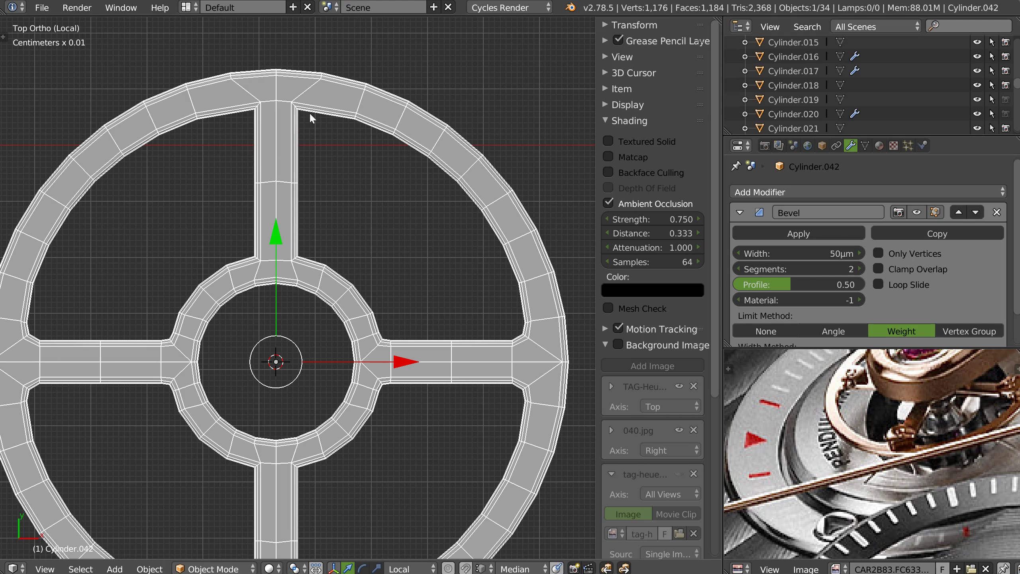
{"action": "scroll", "coordinate": [431, 319], "scroll_direction": "down", "scroll_amount": 3}
{"action": "middle_click_drag", "start_coordinate": [451, 344], "coordinate": [385, 326]}
{"action": "left_click", "coordinate": [997, 212]}
Delete the wheel's upper and side faces in face mode, keep only the flat lower layer, and return to Object Mode.
{"action": "key", "text": "Tab"}
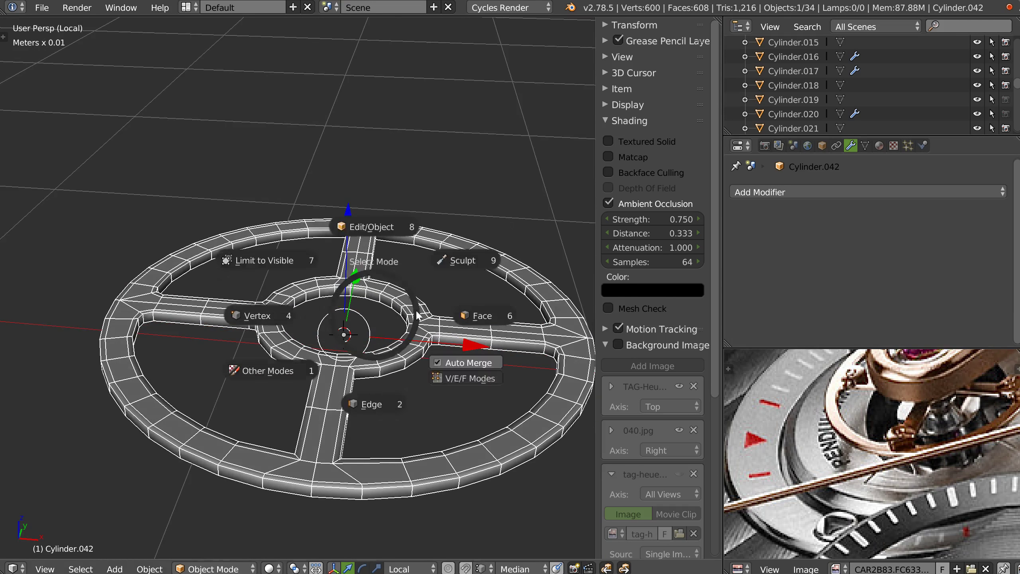
{"action": "left_click", "coordinate": [420, 316]}
{"action": "key", "text": "KP_7"}
{"action": "key", "text": "KP_1"}
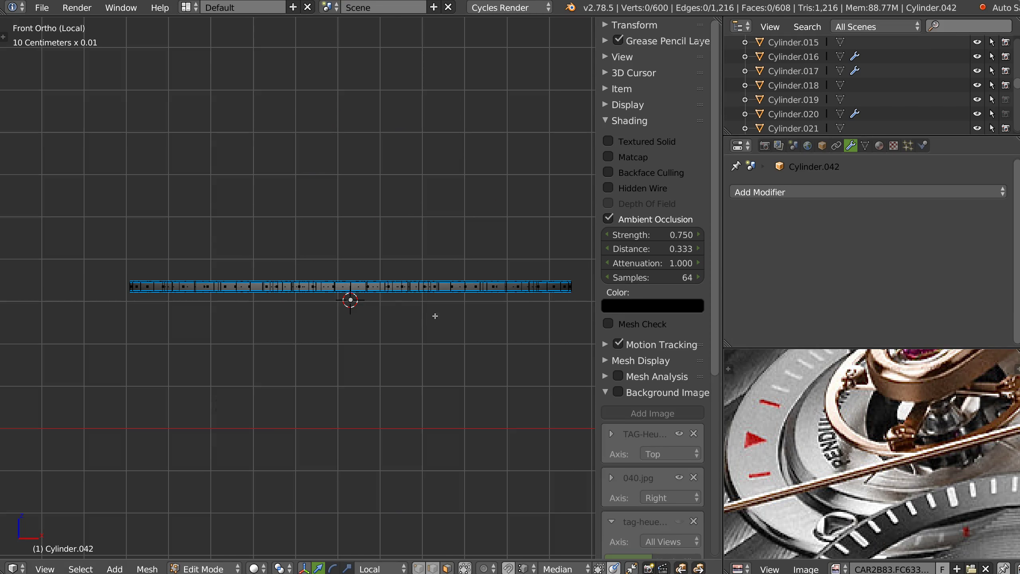
{"action": "key", "text": "b"}
{"action": "left_click_drag", "start_coordinate": [589, 243], "coordinate": [27, 287]}
{"action": "key", "text": "x"}
{"action": "left_click", "coordinate": [456, 301]}
{"action": "middle_click_drag", "start_coordinate": [398, 298], "coordinate": [402, 339]}
{"action": "key", "text": "a"}
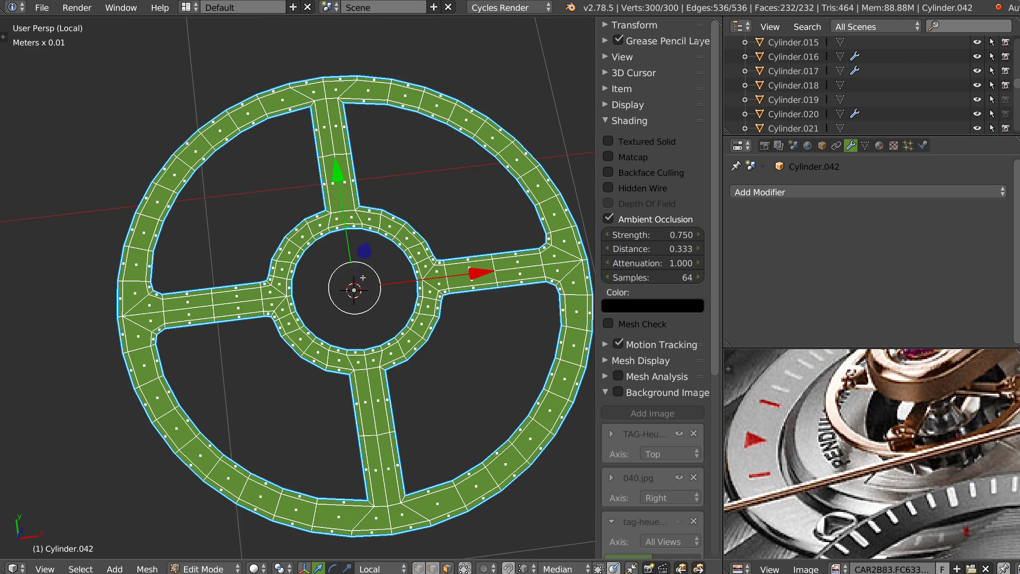
{"action": "right_click", "coordinate": [421, 347]}
{"action": "key", "text": "Escape"}
{"action": "key", "text": "Tab"}
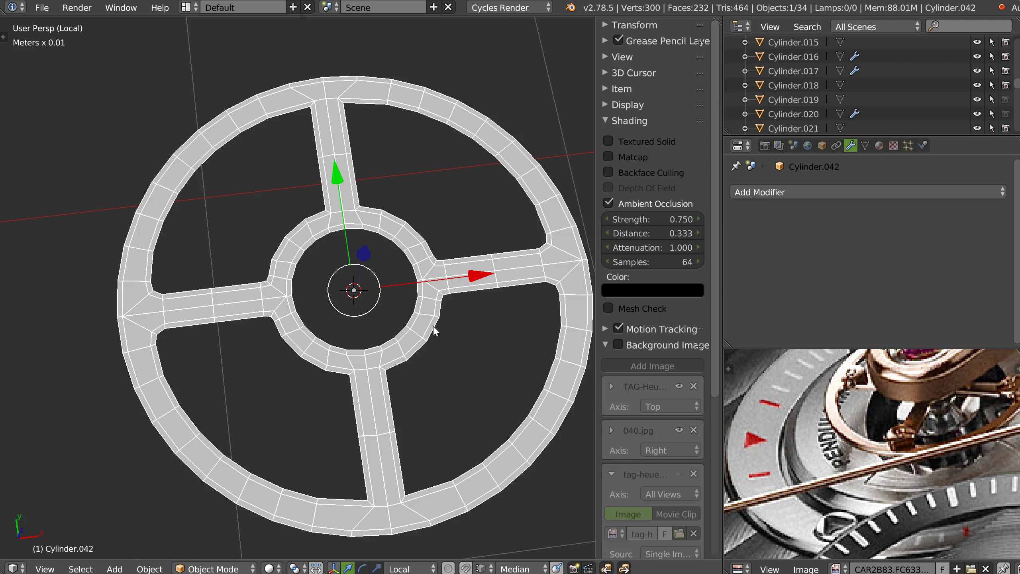
In top view, select all faces in the left half of the flat wheel and delete them.
{"action": "middle_click_drag", "start_coordinate": [437, 293], "coordinate": [414, 286], "text": "shift"}
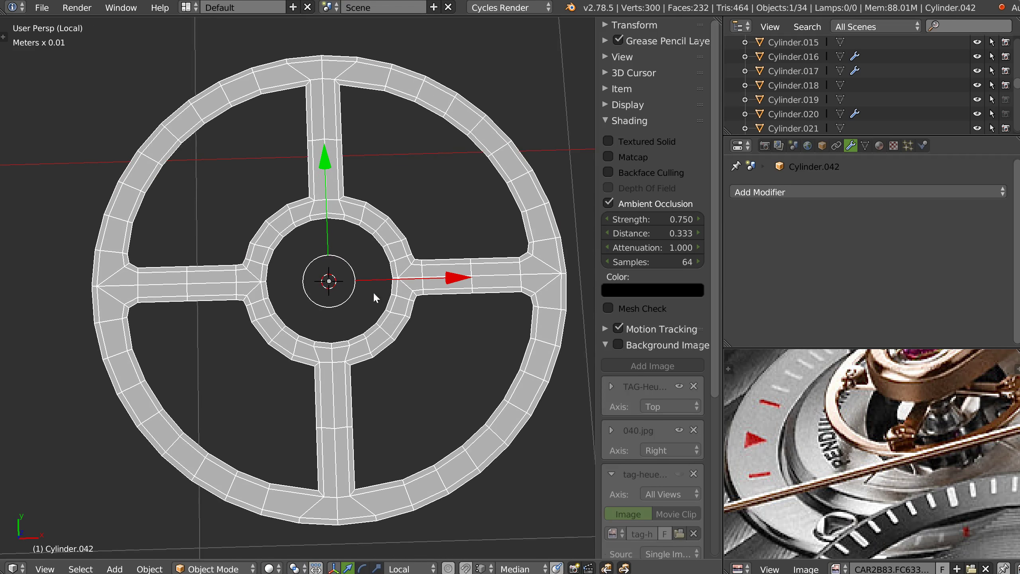
{"action": "key", "text": "Tab"}
{"action": "key", "text": "a"}
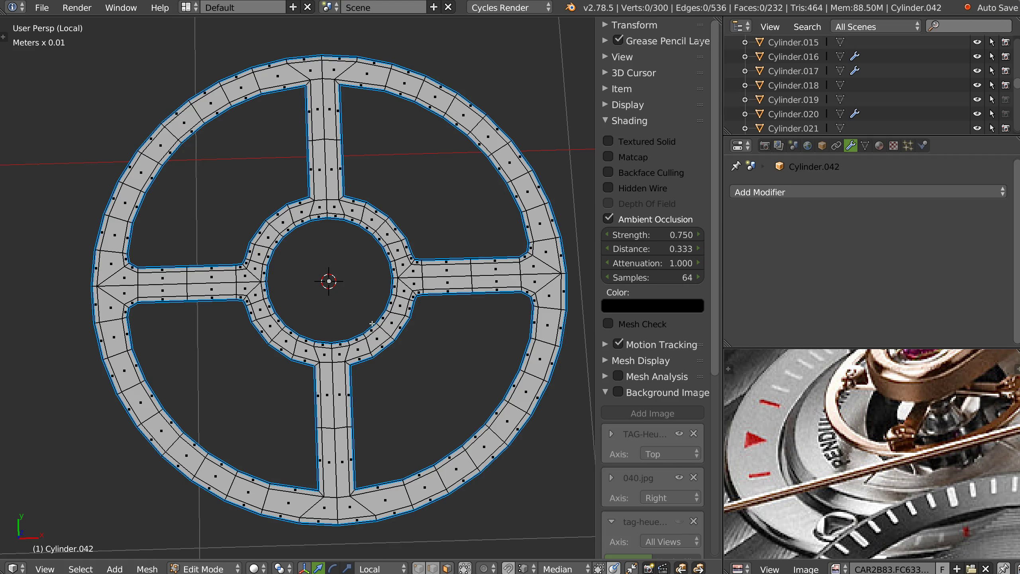
{"action": "key", "text": "KP_7"}
{"action": "middle_click_drag", "start_coordinate": [405, 209], "coordinate": [428, 206], "text": "shift"}
{"action": "key", "text": "b"}
{"action": "left_click_drag", "start_coordinate": [62, 39], "coordinate": [350, 559]}
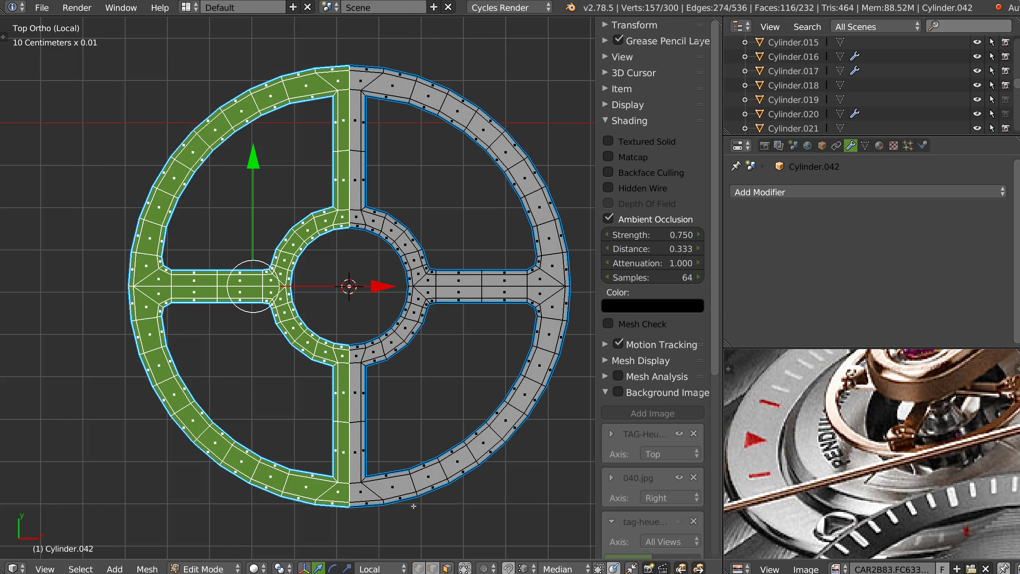
{"action": "key", "text": "x"}
{"action": "left_click", "coordinate": [516, 453]}
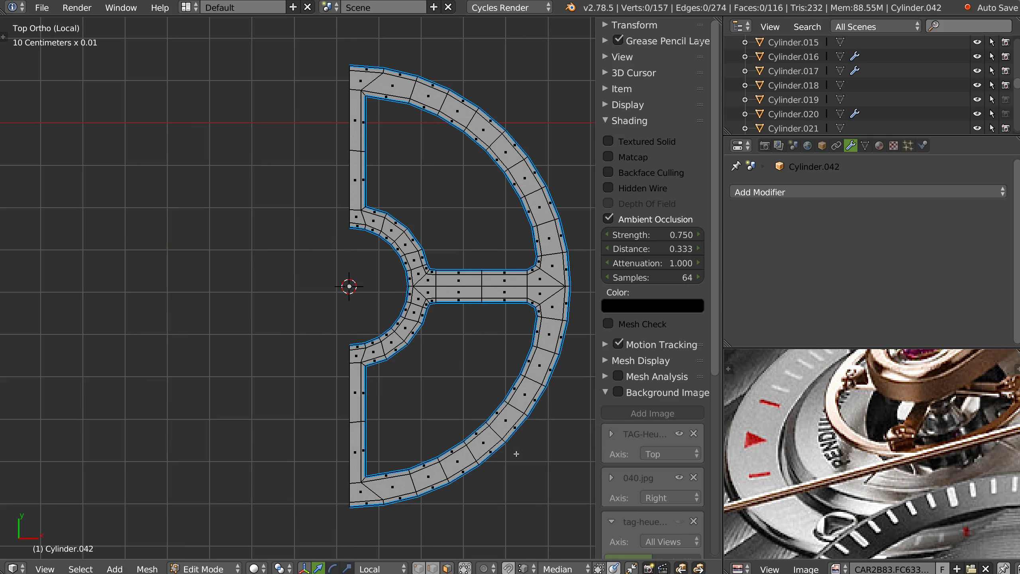
Delete the faces of the lower half so that only the upper-right quarter of the wheel remains.
{"action": "key", "text": "b"}
{"action": "left_click_drag", "start_coordinate": [576, 552], "coordinate": [178, 284]}
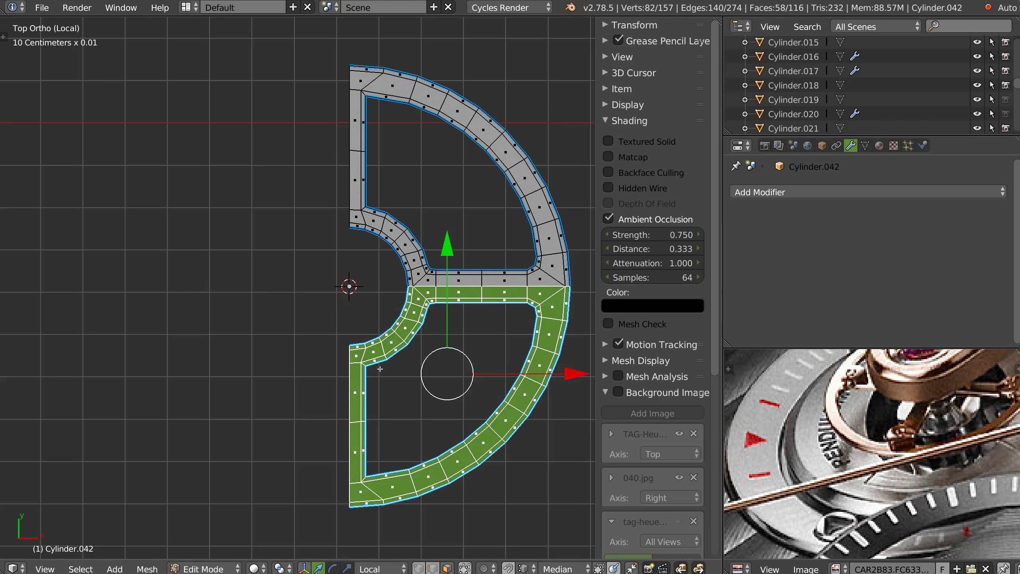
{"action": "key", "text": "x"}
{"action": "left_click", "coordinate": [505, 326]}
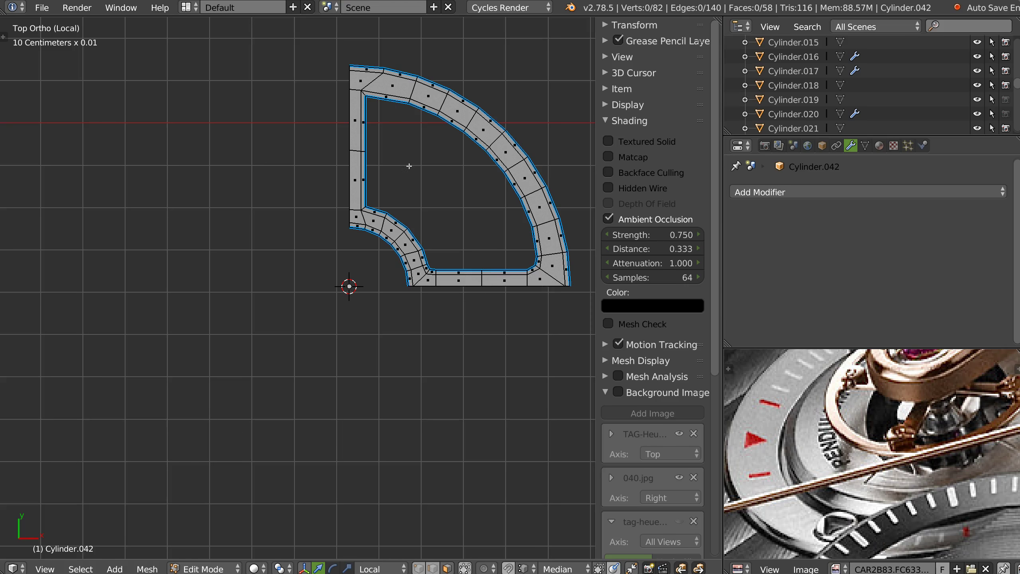
Duplicate the quarter wheel in place and rotate the copy by -90° to fill the upper-left quadrant.
{"action": "key", "text": "Tab"}
{"action": "key", "text": "shift+d"}
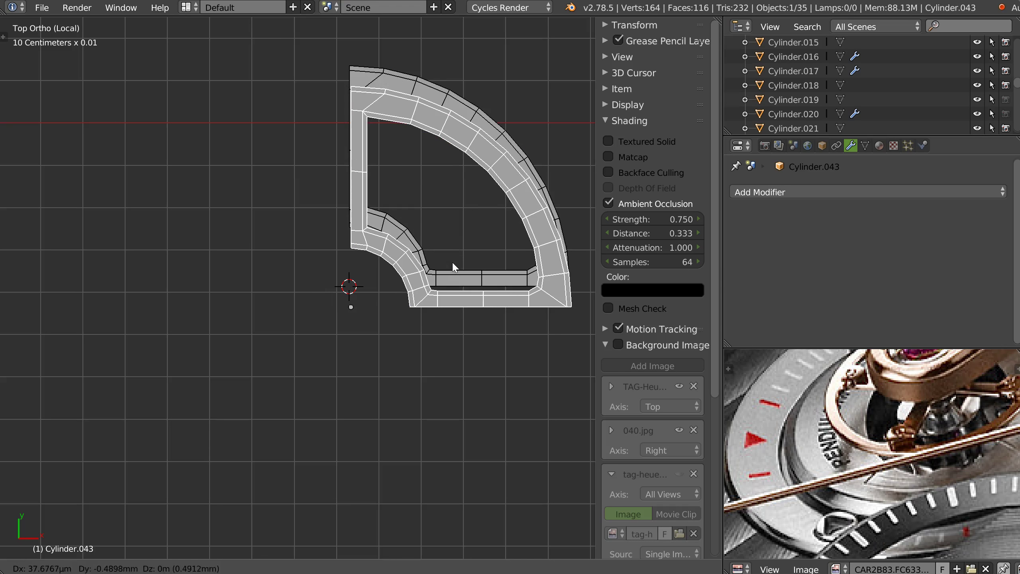
{"action": "right_click", "coordinate": [450, 259]}
{"action": "type", "text": "r90"}
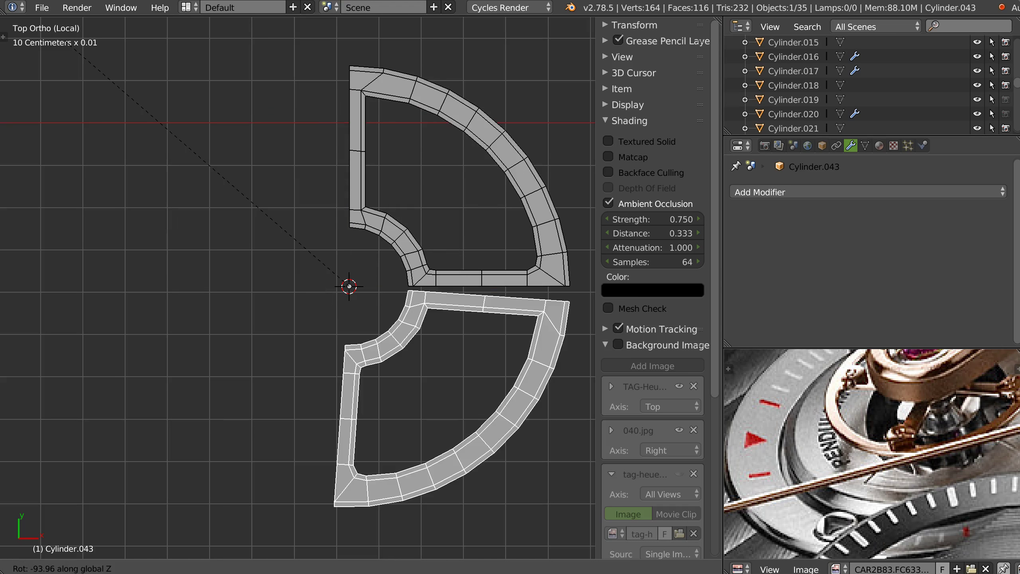
{"action": "key", "text": "minus"}
{"action": "key", "text": "Return"}
Symmetrize the quarter copy along X, mirror it across Y, and apply the Mirror modifier.
{"action": "middle_click_drag", "start_coordinate": [381, 173], "coordinate": [387, 185], "text": "shift"}
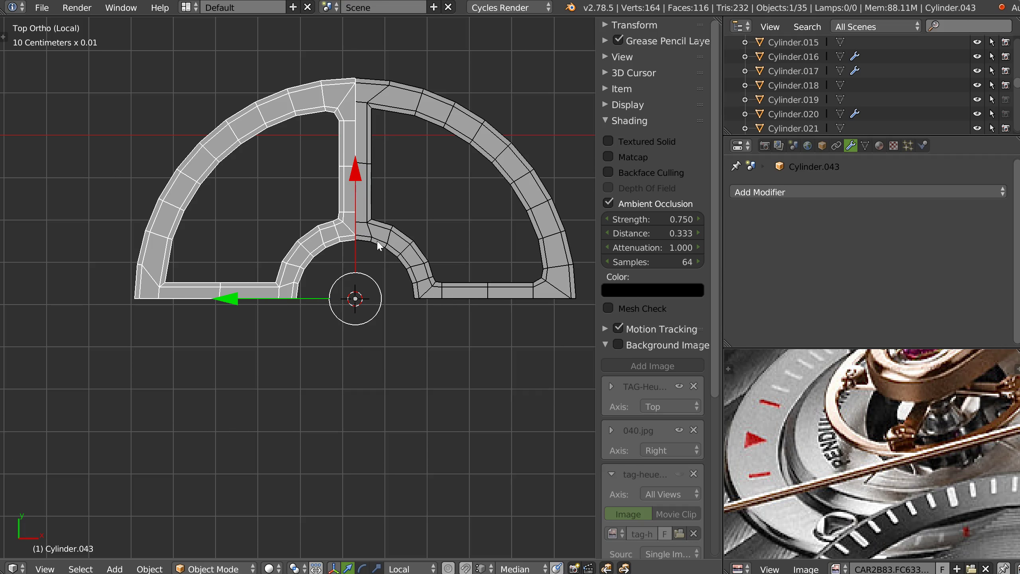
{"action": "key", "text": "alt+shift+q"}
{"action": "left_click", "coordinate": [367, 350]}
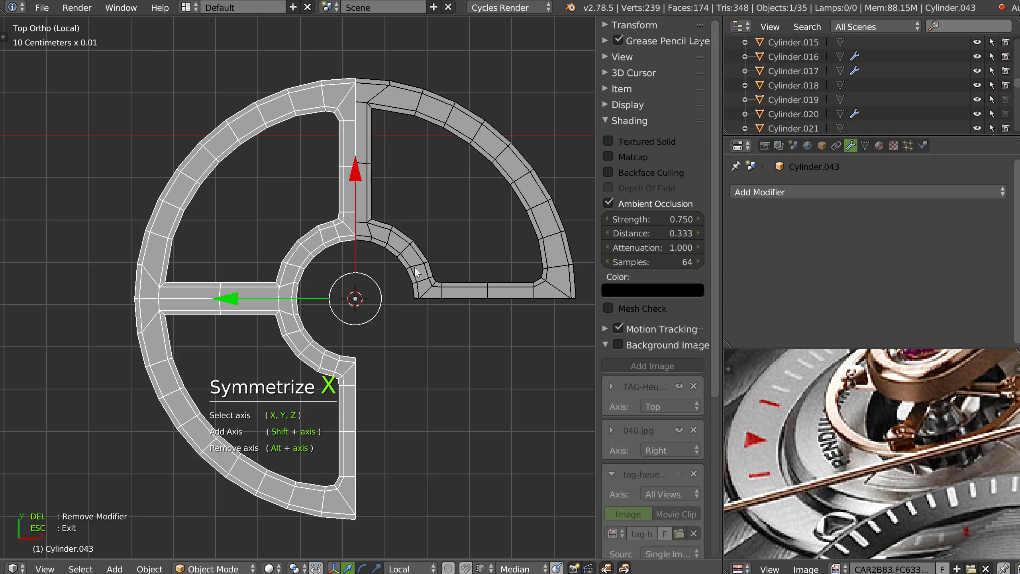
{"action": "key", "text": "Escape"}
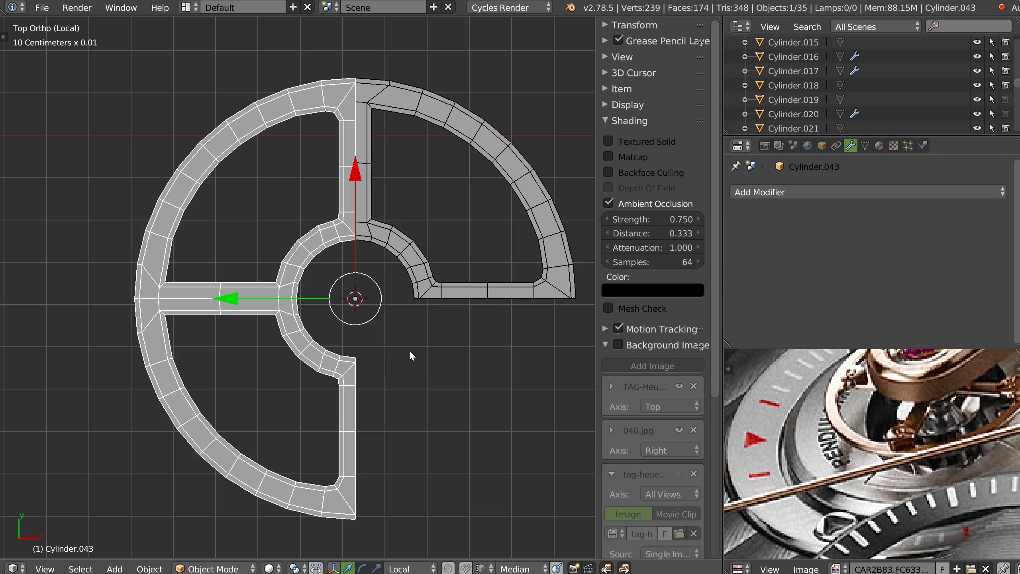
{"action": "key", "text": "space"}
{"action": "left_click", "coordinate": [403, 435]}
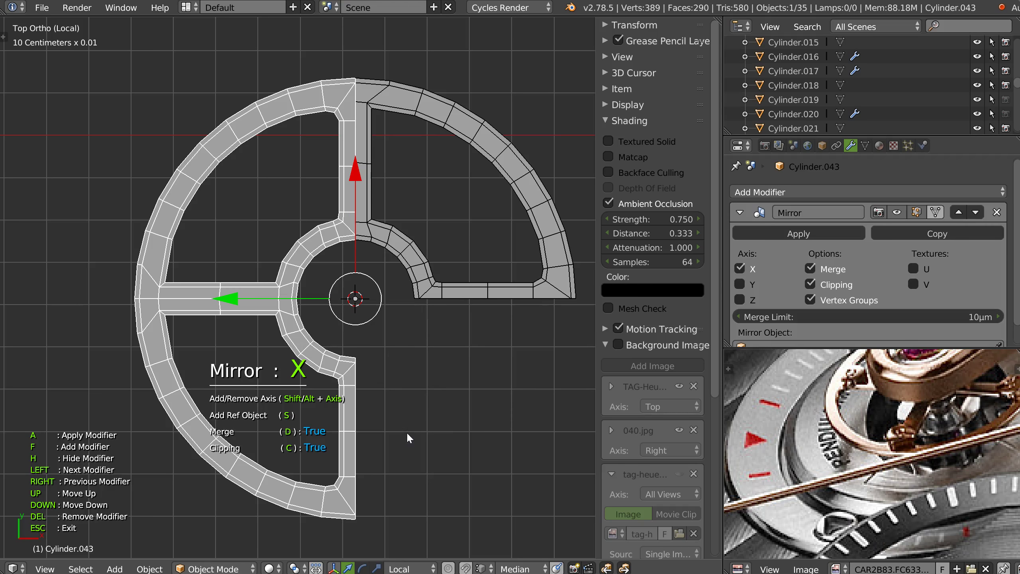
{"action": "key", "text": "y"}
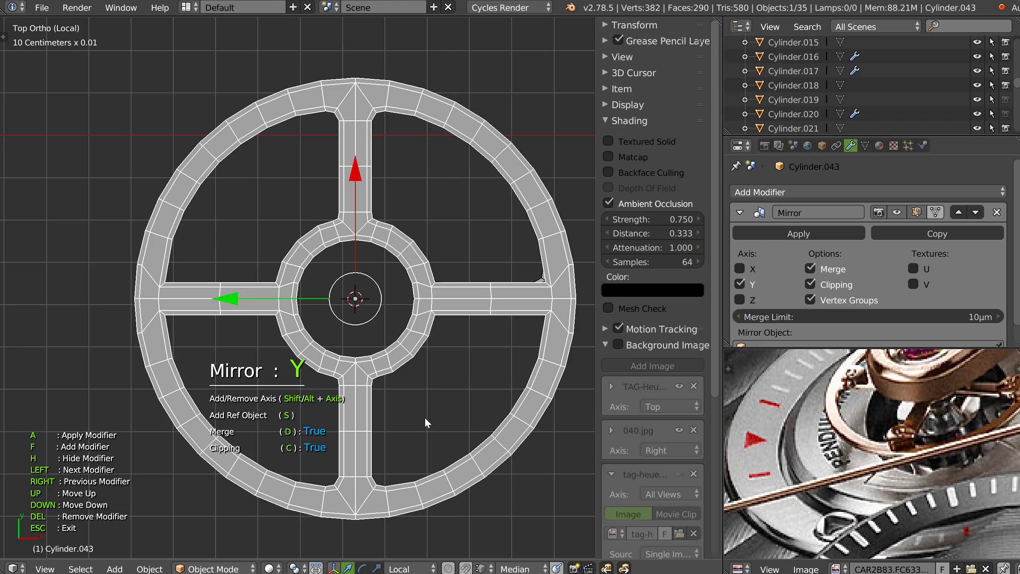
{"action": "key", "text": "a"}
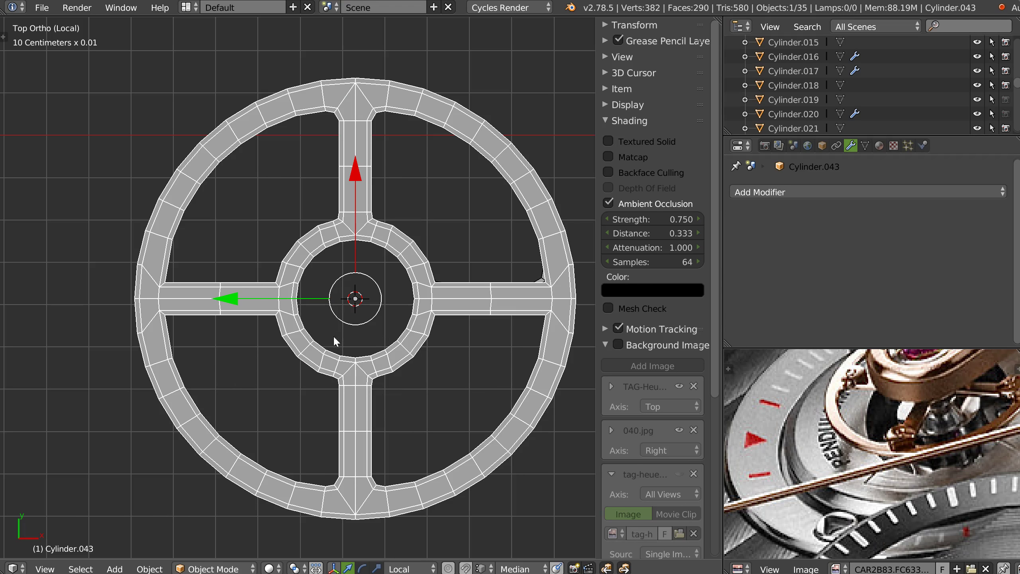
Delete the copy's right spoke faces together with the adjoining sections of the outer and inner rings.
{"action": "key", "text": "Tab"}
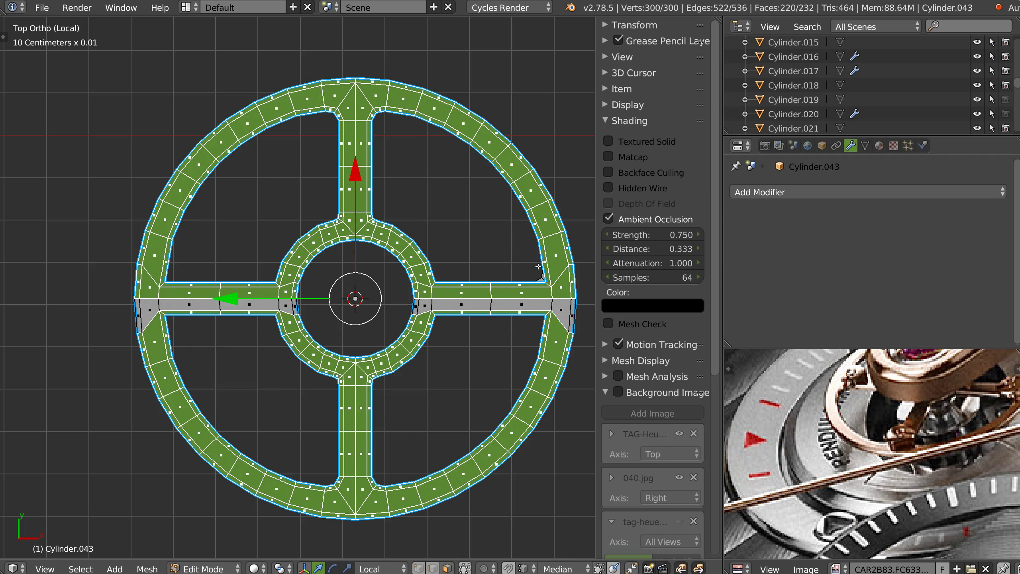
{"action": "right_click", "coordinate": [538, 266]}
{"action": "left_click_drag", "start_coordinate": [545, 261], "coordinate": [538, 312]}
{"action": "mouse_move", "coordinate": [442, 246]}
{"action": "left_mouse_down", "text": "ctrl"}
{"action": "mouse_move", "coordinate": [394, 267]}
{"action": "mouse_move", "coordinate": [387, 305]}
{"action": "mouse_move", "coordinate": [514, 392]}
{"action": "mouse_move", "coordinate": [580, 169]}
{"action": "mouse_move", "coordinate": [518, 121]}
{"action": "left_mouse_up", "text": "ctrl"}
{"action": "key", "text": "x"}
{"action": "left_click", "coordinate": [522, 378]}
{"action": "middle_click_drag", "start_coordinate": [486, 281], "coordinate": [492, 292], "text": "shift"}
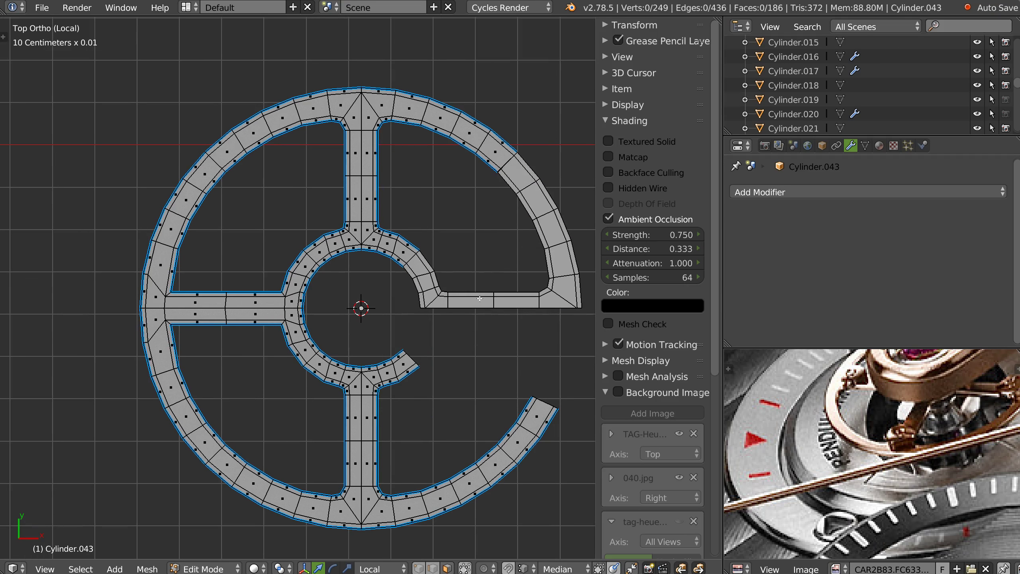
Return to Object Mode and delete the original quarter-wheel object in the upper-right quadrant.
{"action": "key", "text": "Tab"}
{"action": "right_click", "coordinate": [483, 304]}
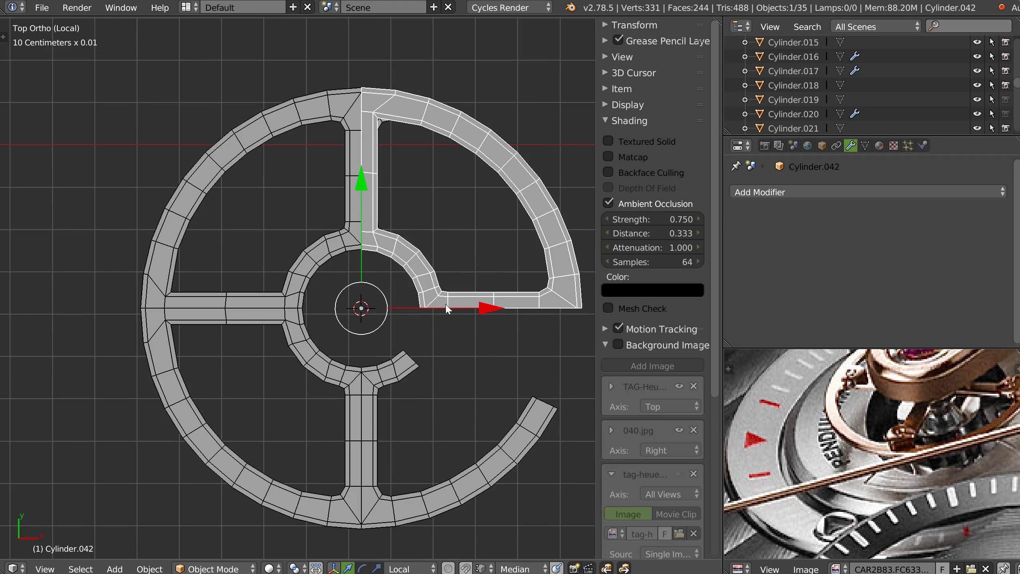
{"action": "key", "text": "x"}
{"action": "left_click", "coordinate": [460, 312]}
Delete the left and lower spoke sections of the remaining mesh, keeping only the upper spoke with its ring segments.
{"action": "right_click", "coordinate": [316, 260]}
{"action": "key", "text": "Tab"}
{"action": "right_click", "coordinate": [214, 181]}
{"action": "mouse_move", "coordinate": [219, 171]}
{"action": "left_mouse_down", "text": "ctrl"}
{"action": "mouse_move", "coordinate": [105, 185]}
{"action": "mouse_move", "coordinate": [120, 386]}
{"action": "mouse_move", "coordinate": [512, 528]}
{"action": "mouse_move", "coordinate": [539, 401]}
{"action": "mouse_move", "coordinate": [499, 424]}
{"action": "mouse_move", "coordinate": [474, 515]}
{"action": "mouse_move", "coordinate": [548, 329]}
{"action": "left_mouse_up", "text": "ctrl"}
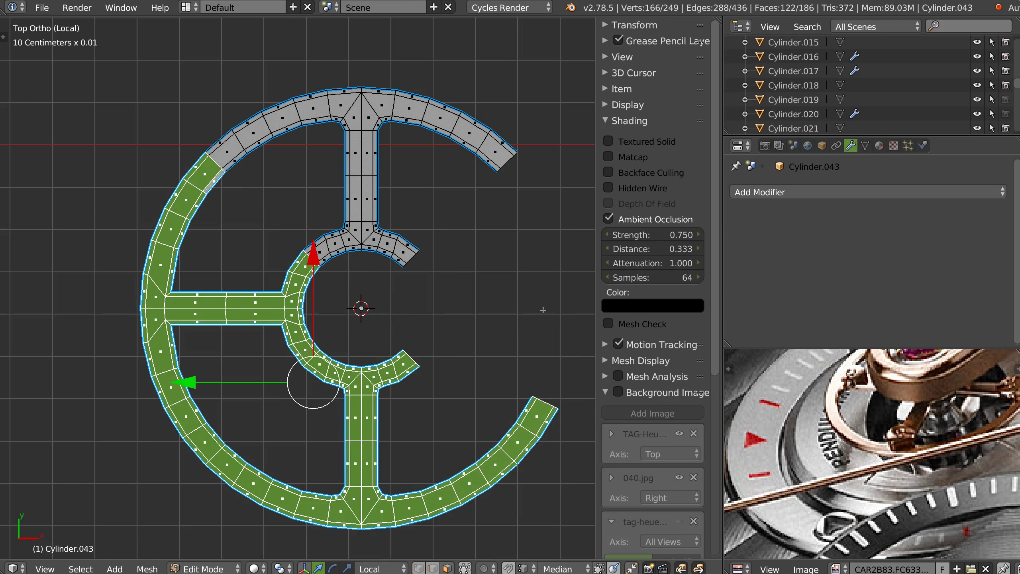
{"action": "key", "text": "x"}
{"action": "key", "text": "Tab"}
{"action": "left_click", "coordinate": [344, 208]}
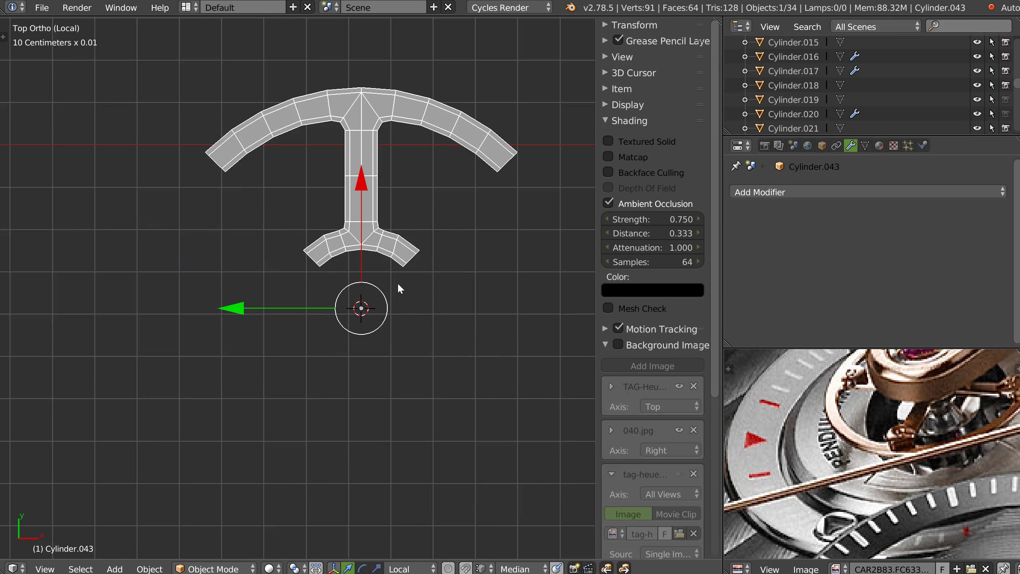
Mirror the upper spoke section across its X axis and apply the Mirror modifier.
{"action": "key", "text": "alt+q"}
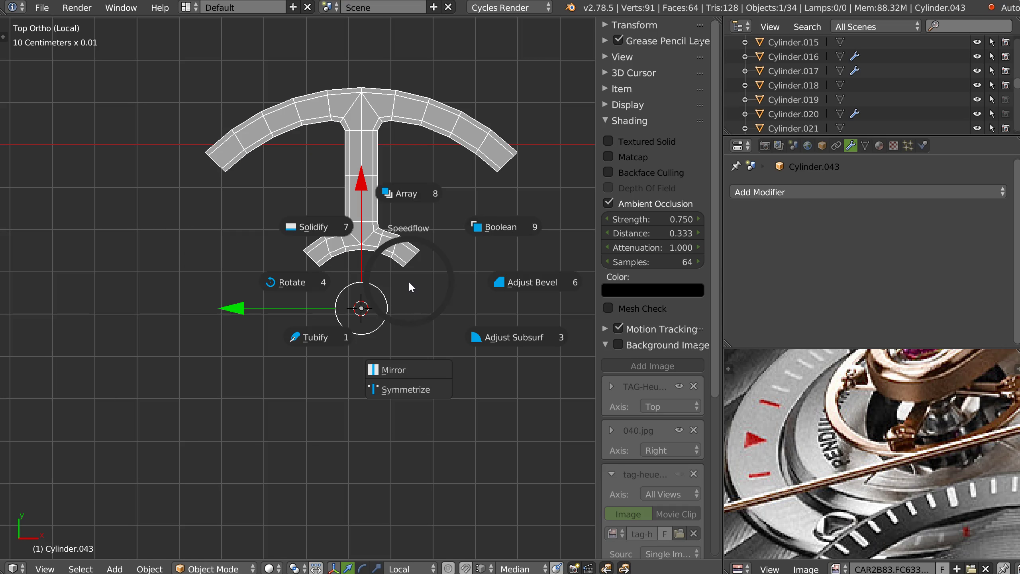
{"action": "left_click", "coordinate": [404, 370]}
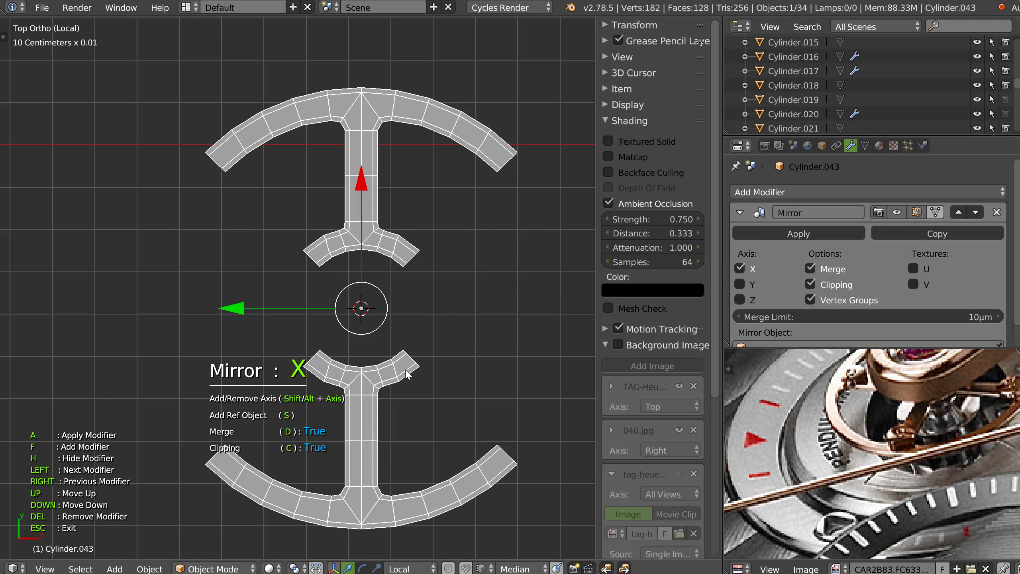
{"action": "key", "text": "a"}
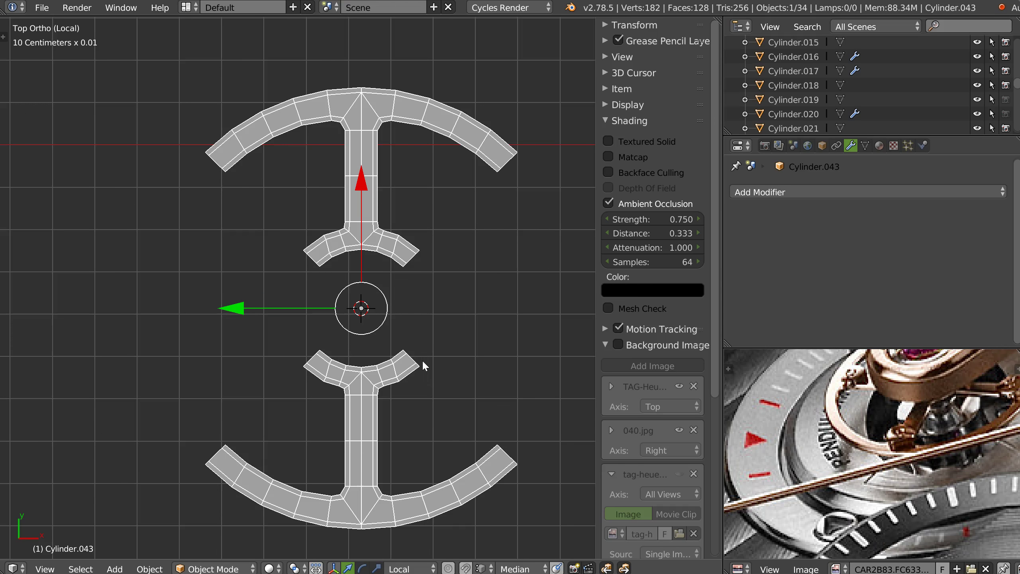
Duplicate the upper-and-lower spoke object and try rotating the copy 90° about its local X axis.
{"action": "key", "text": "alt+q"}
{"action": "left_click", "coordinate": [334, 342]}
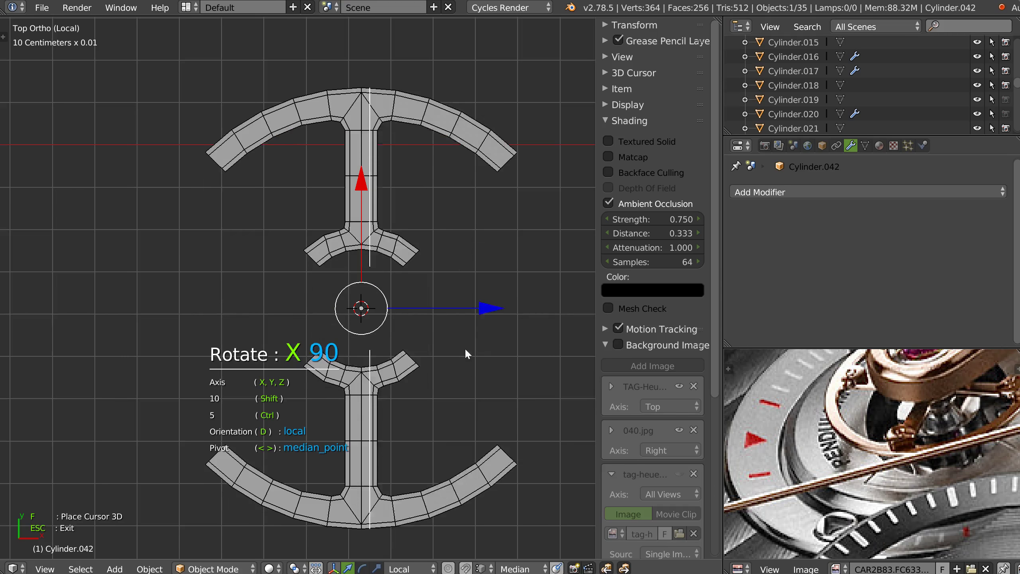
{"action": "left_click", "coordinate": [340, 343]}
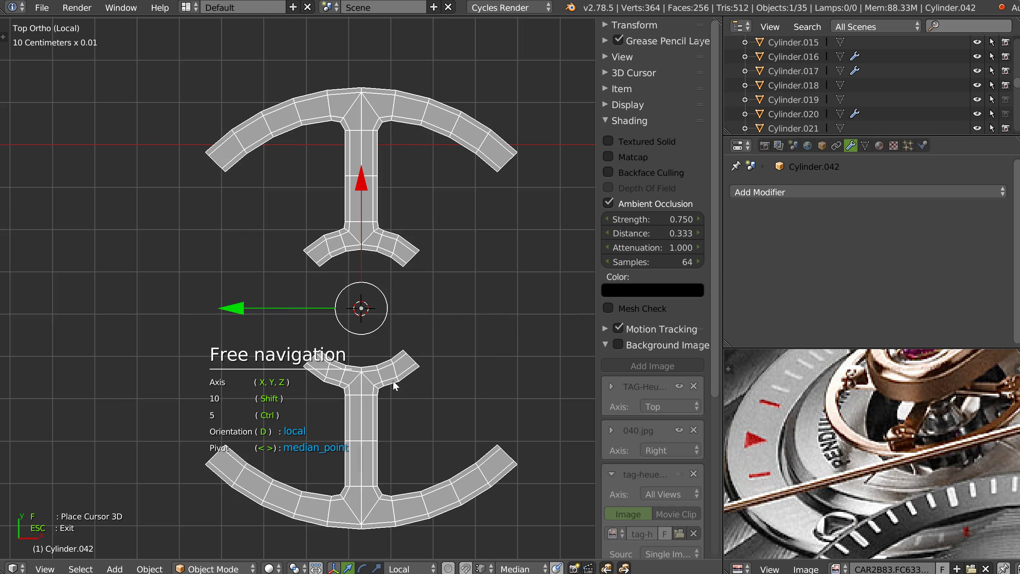
{"action": "key", "text": "Escape"}
Apply the copied spoke object's transforms while keeping its origin.
{"action": "middle_click_drag", "start_coordinate": [434, 364], "coordinate": [453, 352]}
{"action": "scroll", "coordinate": [783, 101], "scroll_direction": "up", "scroll_amount": 5}
{"action": "scroll", "coordinate": [827, 100], "scroll_direction": "up", "scroll_amount": 5}
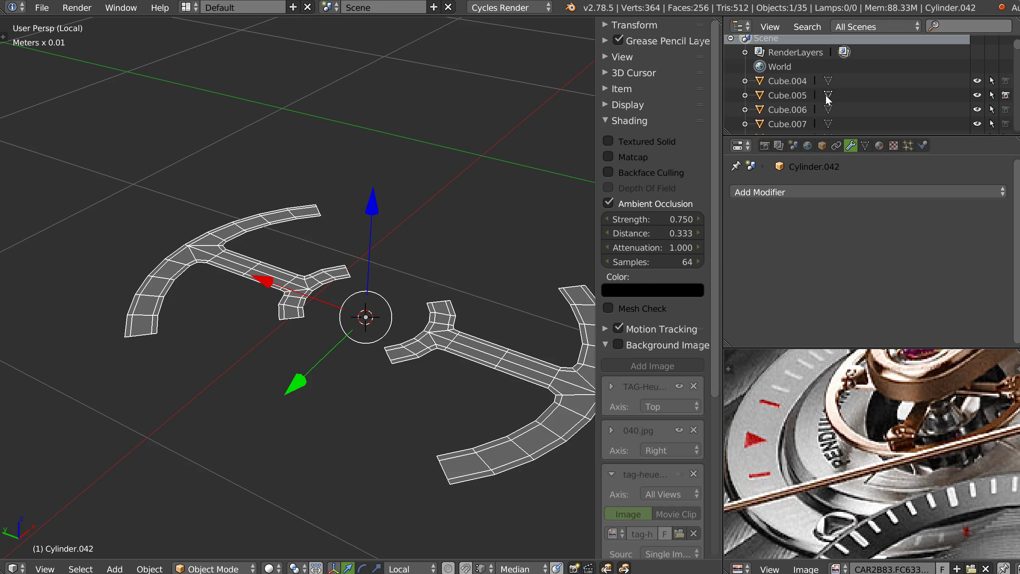
{"action": "key", "text": "KP_Decimal"}
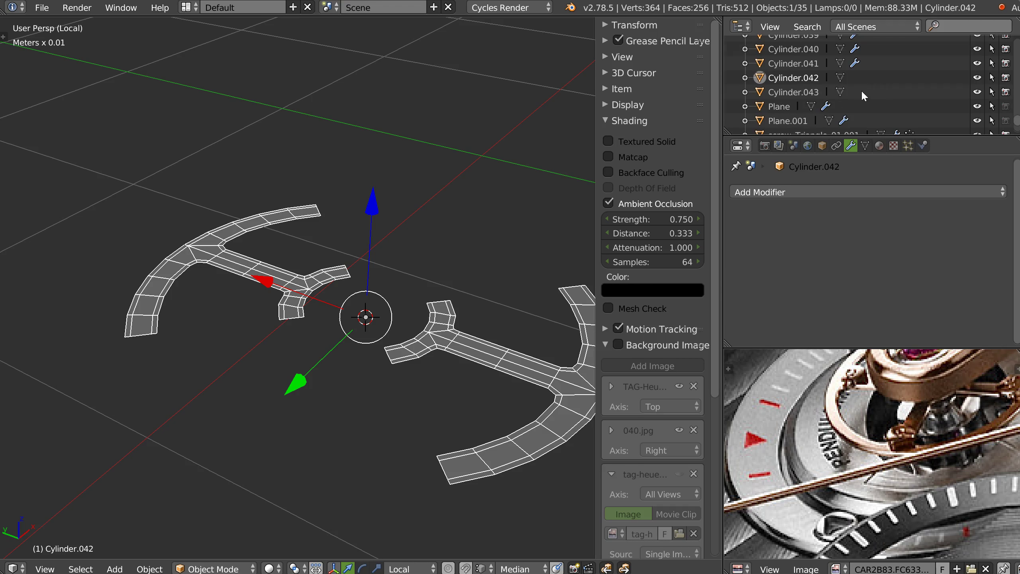
{"action": "middle_click_drag", "start_coordinate": [372, 343], "coordinate": [418, 340]}
{"action": "right_click", "coordinate": [416, 337]}
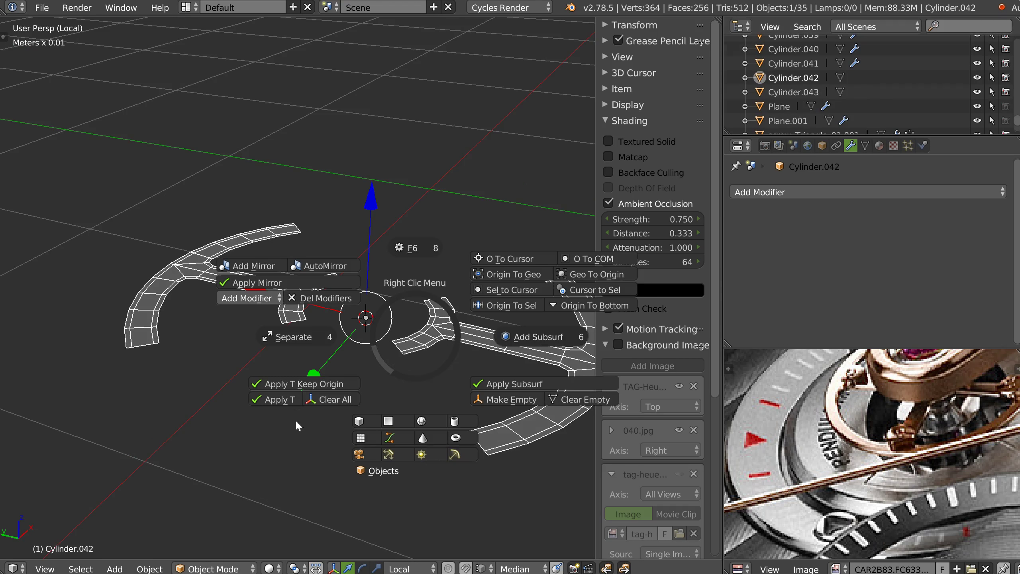
{"action": "left_click", "coordinate": [288, 385]}
{"action": "key", "text": "KP_7"}
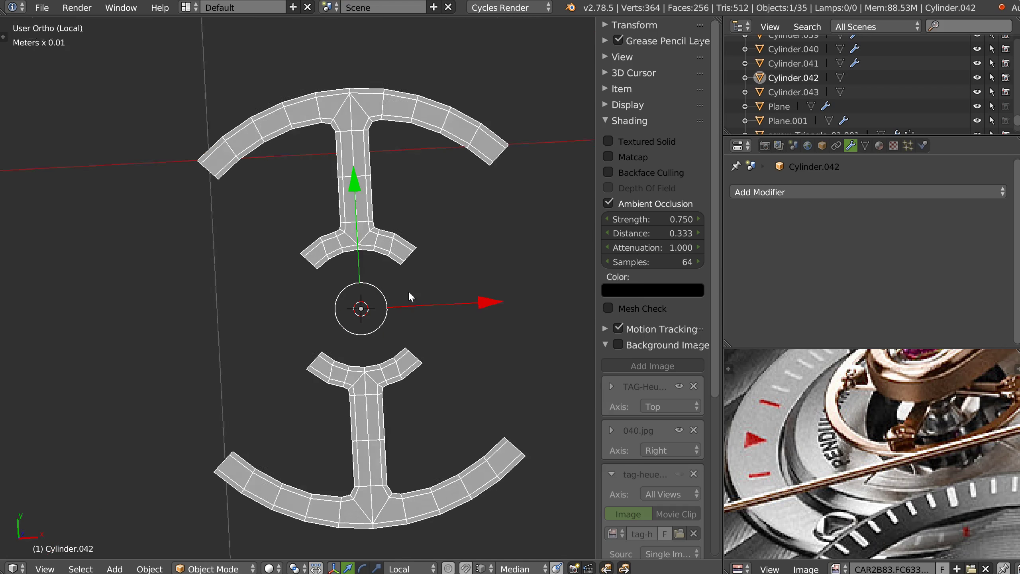
Try to rotate the copied spoke object about its local X axis.
{"action": "key", "text": "space"}
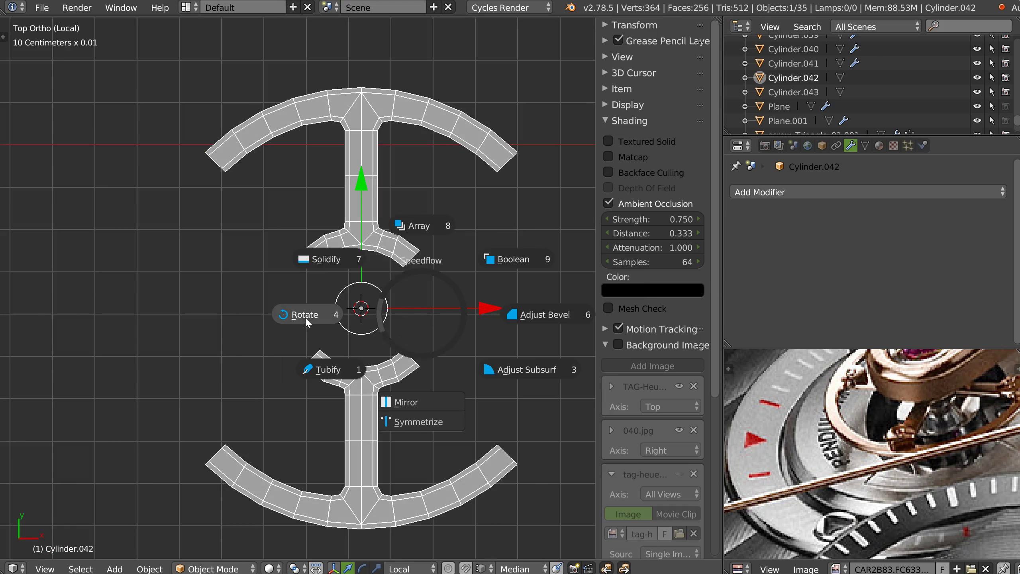
{"action": "left_click", "coordinate": [305, 317]}
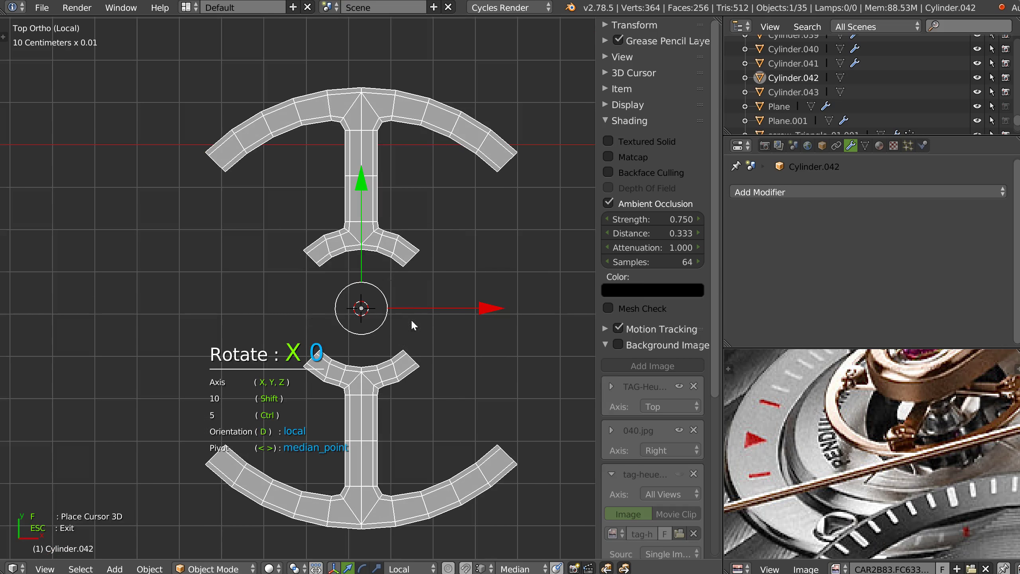
{"action": "left_click", "coordinate": [376, 335]}
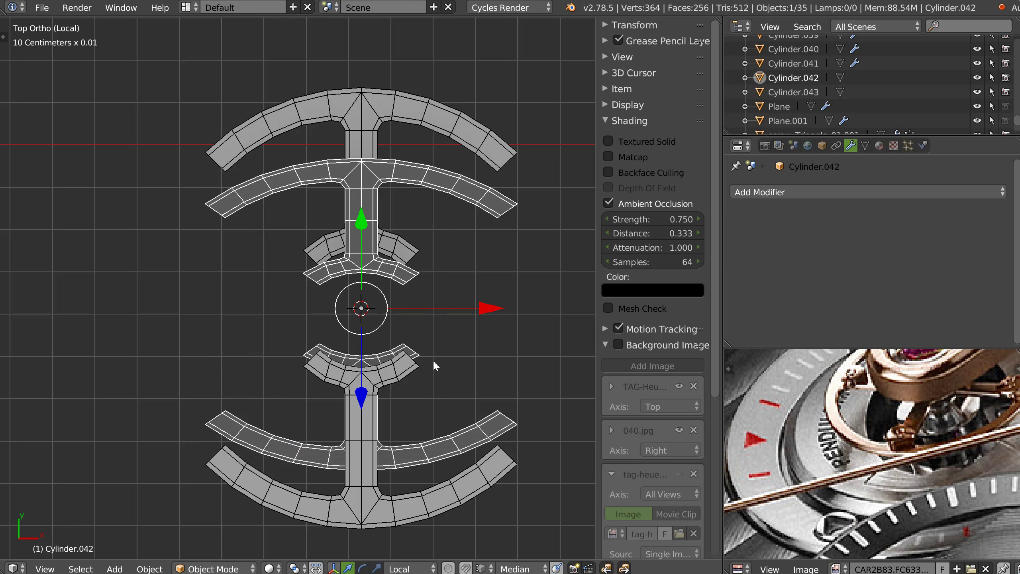
{"action": "key", "text": "Escape"}
Rotate the copied spoke object a quarter turn about its local Z axis to complete the four-spoke wheel.
{"action": "key", "text": "alt+s"}
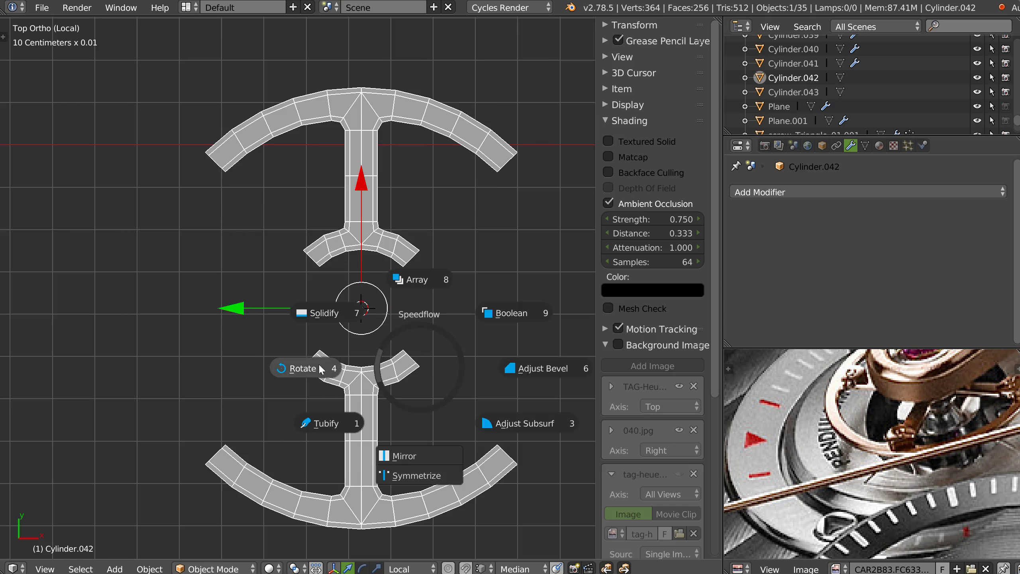
{"action": "left_click", "coordinate": [310, 369]}
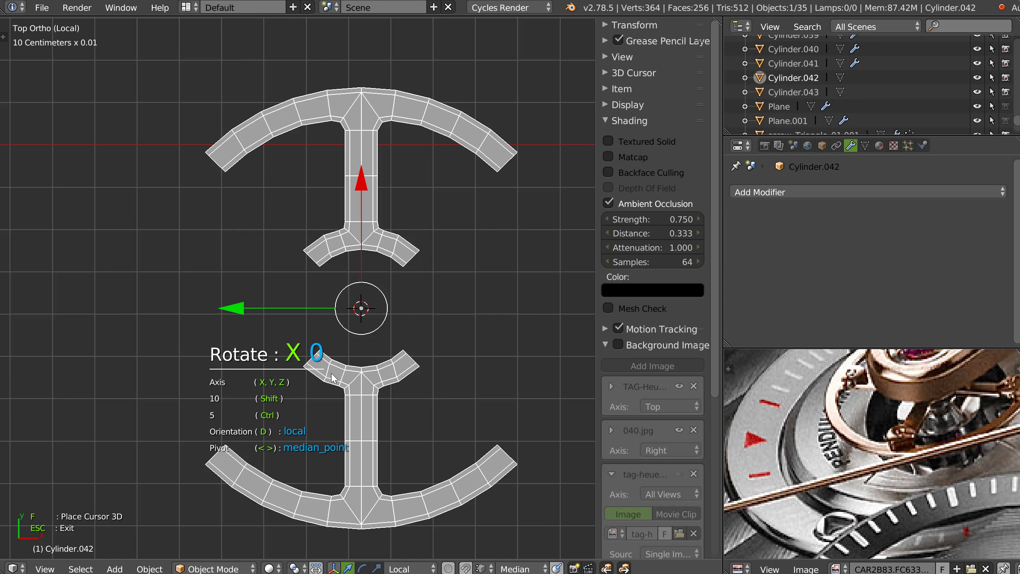
{"action": "key", "text": "z"}
{"action": "left_click", "coordinate": [461, 359]}
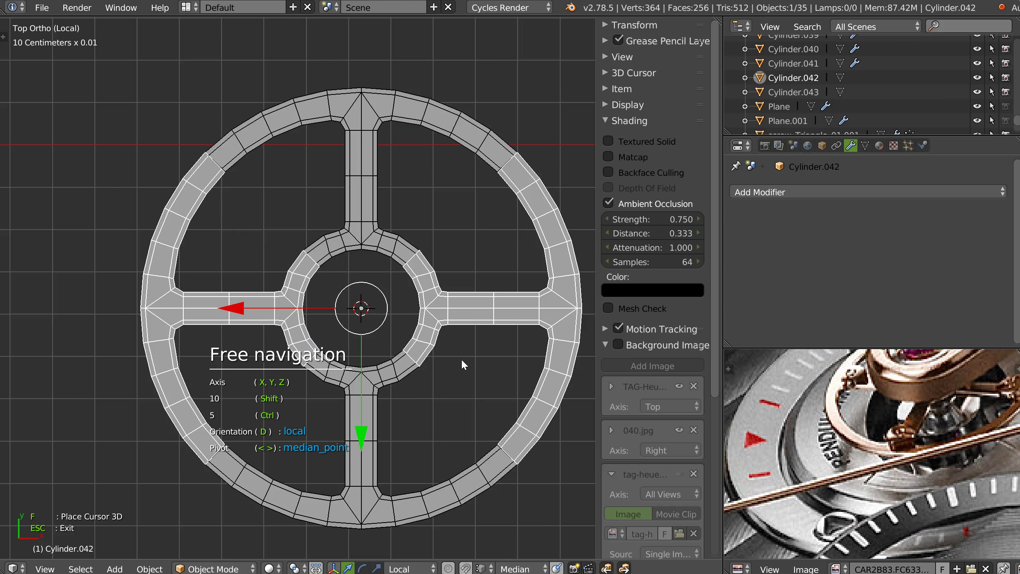
Select both spoke objects and join them into a single wheel object.
{"action": "middle_click_drag", "start_coordinate": [462, 369], "coordinate": [443, 378]}
{"action": "right_click", "coordinate": [410, 458], "text": "shift"}
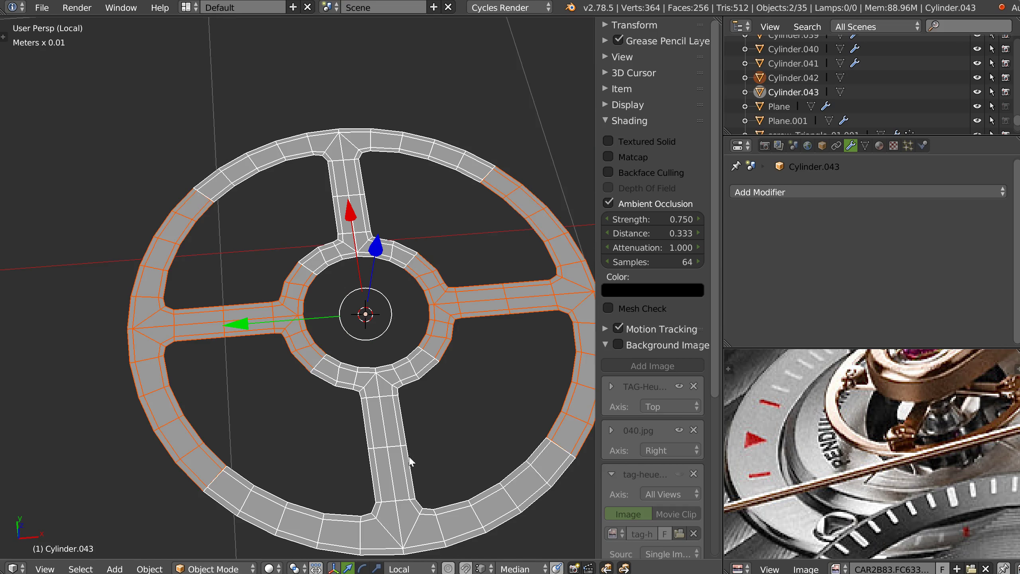
{"action": "right_click", "coordinate": [390, 415]}
{"action": "left_click", "coordinate": [277, 417]}
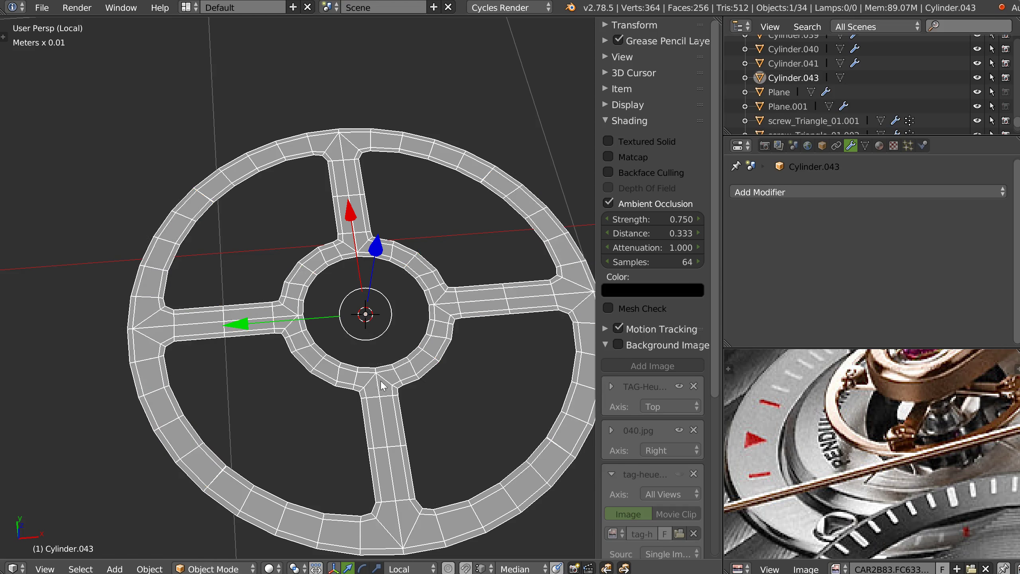
Remove the doubled vertices across the whole wheel mesh and return to Object Mode.
{"action": "middle_click_drag", "start_coordinate": [409, 364], "coordinate": [396, 338]}
{"action": "key", "text": "Tab"}
{"action": "key", "text": "a"}
{"action": "right_click", "coordinate": [387, 343]}
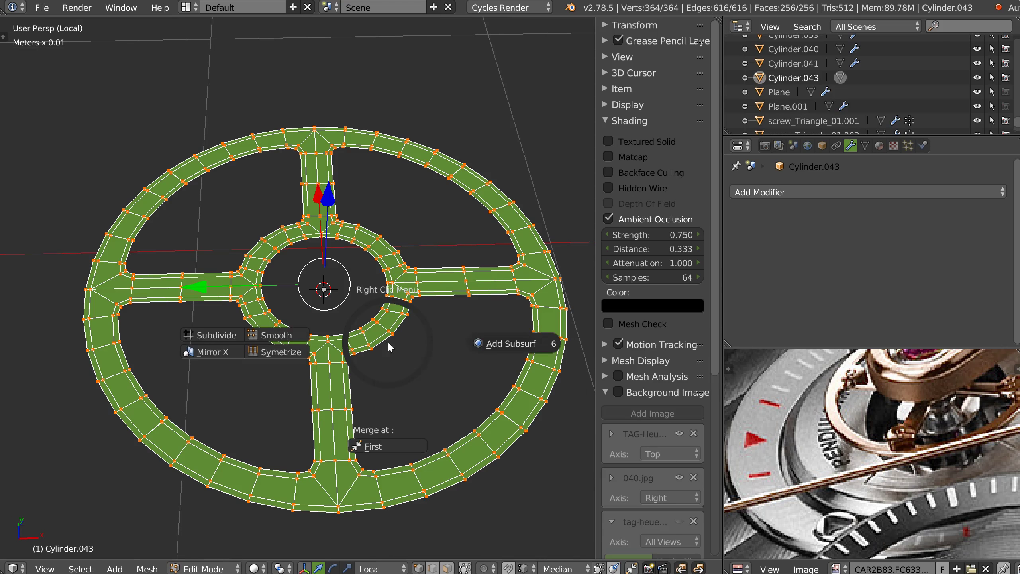
{"action": "key", "text": "Escape"}
{"action": "right_click", "coordinate": [520, 392]}
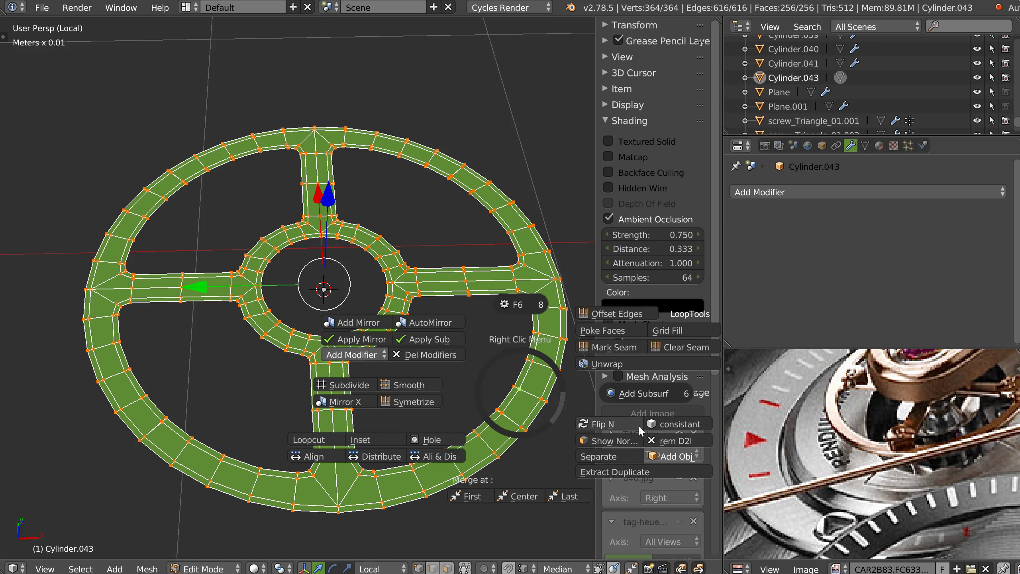
{"action": "left_click", "coordinate": [673, 442]}
{"action": "key", "text": "Tab"}
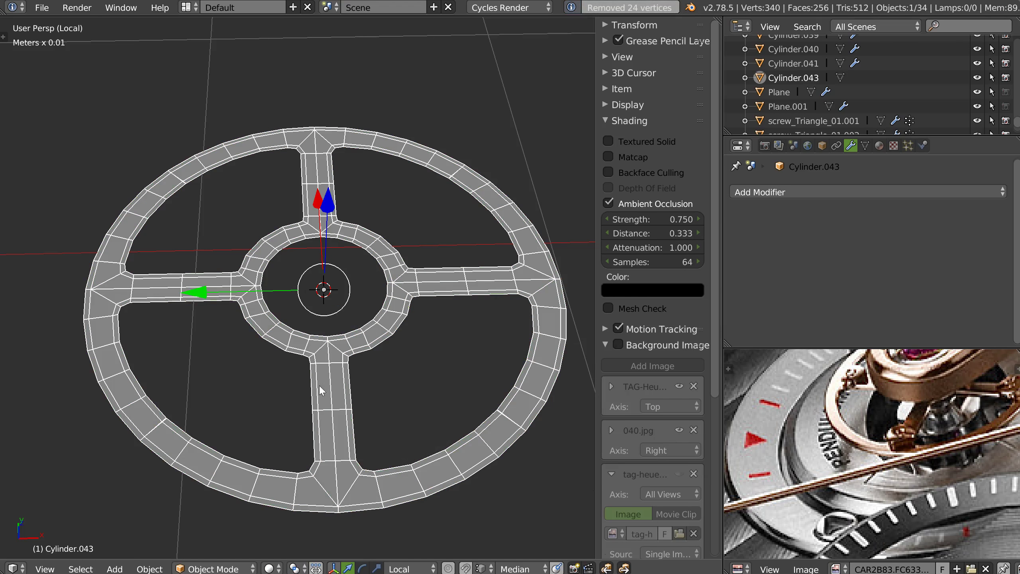
Add a Subdivision Surface modifier to the wheel.
{"action": "right_click", "coordinate": [322, 384]}
{"action": "left_click", "coordinate": [455, 387]}
{"action": "middle_click_drag", "start_coordinate": [430, 381], "coordinate": [451, 381]}
{"action": "scroll", "coordinate": [424, 382], "scroll_direction": "up", "scroll_amount": 2}
Merge the two unjoined vertex pairs at their centers where the outer ring sections meet in the lower-right quadrant.
{"action": "key", "text": "Tab"}
{"action": "scroll", "coordinate": [484, 401], "scroll_direction": "up", "scroll_amount": 8}
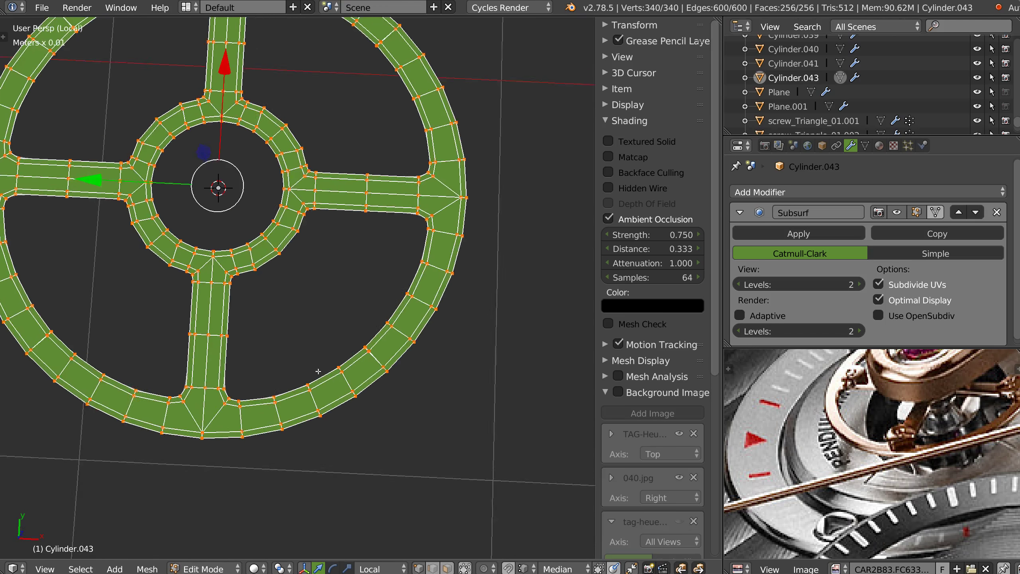
{"action": "left_click", "coordinate": [358, 304]}
{"action": "left_click", "coordinate": [351, 309], "text": "shift"}
{"action": "right_click", "coordinate": [351, 311]}
{"action": "left_click", "coordinate": [349, 413]}
{"action": "left_click", "coordinate": [332, 272]}
{"action": "left_click", "coordinate": [329, 281], "text": "shift"}
{"action": "right_click", "coordinate": [332, 283]}
{"action": "left_click", "coordinate": [332, 386]}
Merge the two unjoined vertex pairs at their centers on the outer ring's inner edge in the upper-right quadrant.
{"action": "scroll", "coordinate": [363, 350], "scroll_direction": "down", "scroll_amount": 5}
{"action": "middle_click_drag", "start_coordinate": [275, 425], "coordinate": [335, 381]}
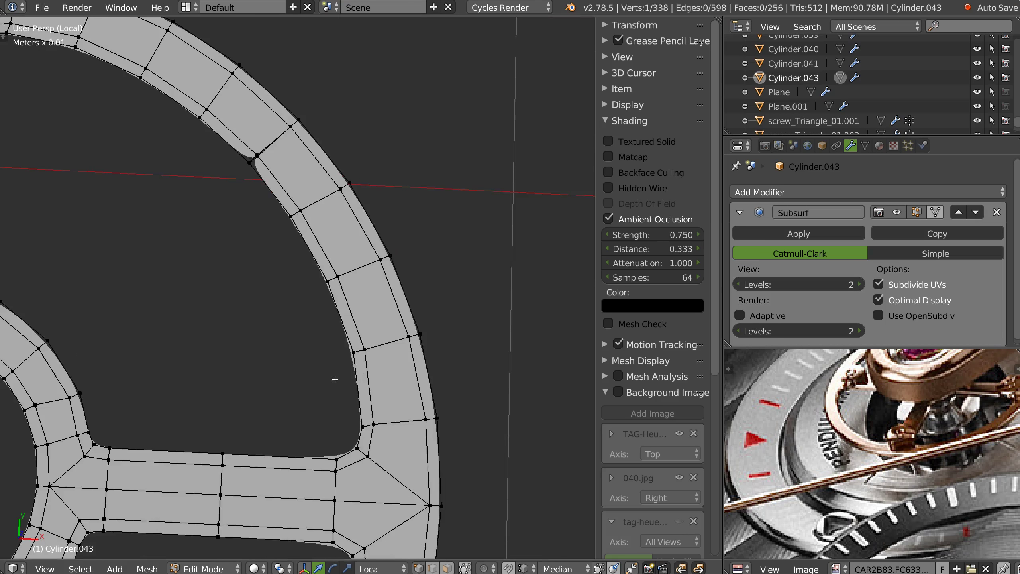
{"action": "middle_click_drag", "start_coordinate": [263, 153], "coordinate": [314, 193], "text": "shift"}
{"action": "left_click", "coordinate": [320, 185]}
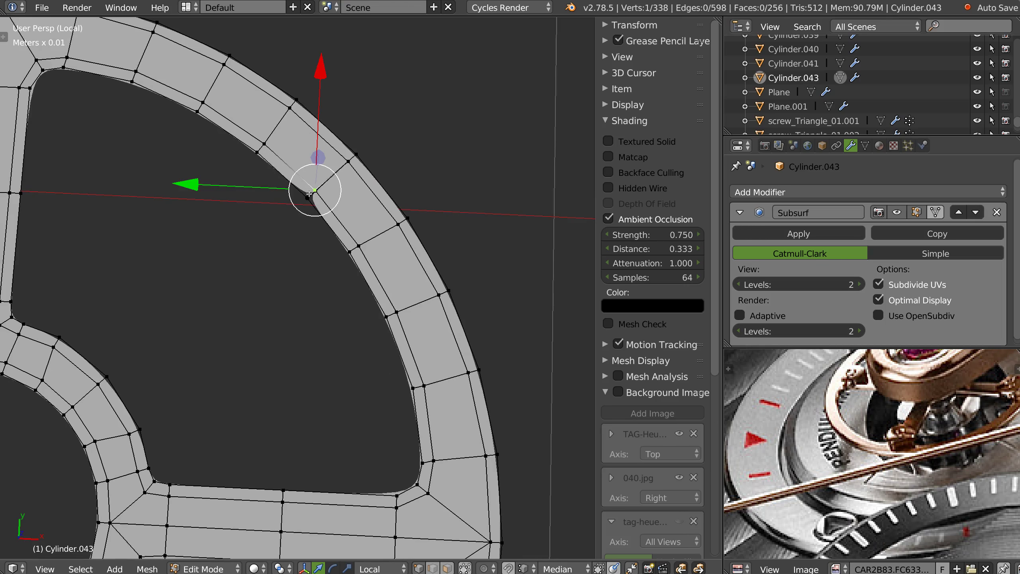
{"action": "right_click", "coordinate": [316, 177]}
{"action": "left_click", "coordinate": [328, 284]}
{"action": "left_click", "coordinate": [304, 204]}
{"action": "left_click", "coordinate": [305, 209], "text": "shift"}
{"action": "right_click", "coordinate": [306, 212]}
{"action": "left_click", "coordinate": [304, 319]}
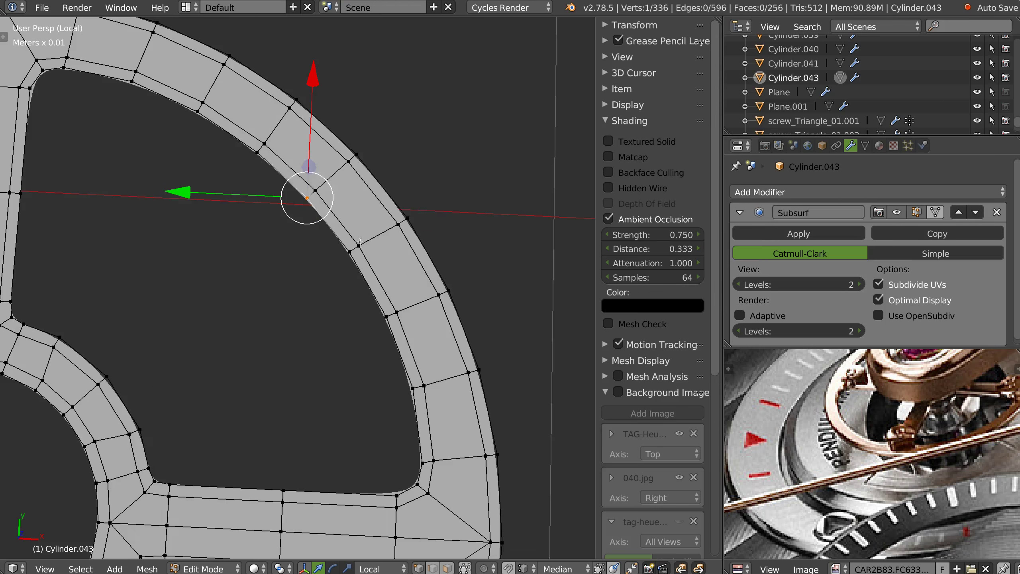
Merge the two unjoined vertex pairs at their centers on the outer ring's inner edge in the upper-left quadrant.
{"action": "scroll", "coordinate": [360, 242], "scroll_direction": "down", "scroll_amount": 4}
{"action": "scroll", "coordinate": [279, 205], "scroll_direction": "up", "scroll_amount": 8}
{"action": "left_click", "coordinate": [243, 187]}
{"action": "left_click_drag", "start_coordinate": [241, 175], "coordinate": [236, 182], "text": "ctrl"}
{"action": "right_click", "coordinate": [243, 190]}
{"action": "left_click", "coordinate": [244, 300]}
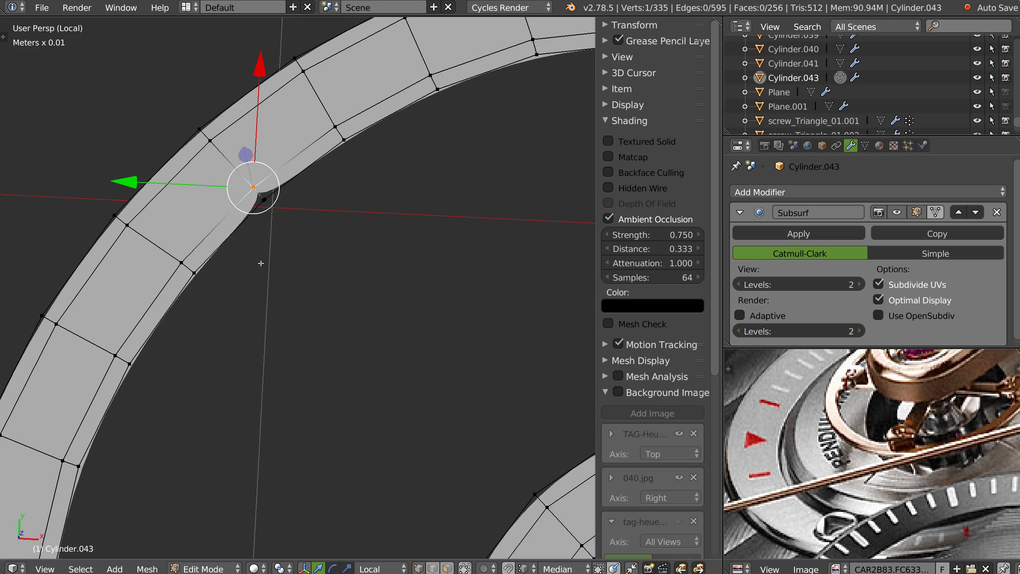
{"action": "left_click", "coordinate": [261, 220]}
{"action": "left_click_drag", "start_coordinate": [265, 222], "coordinate": [258, 217], "text": "ctrl"}
{"action": "right_click", "coordinate": [258, 216]}
{"action": "left_click", "coordinate": [267, 329]}
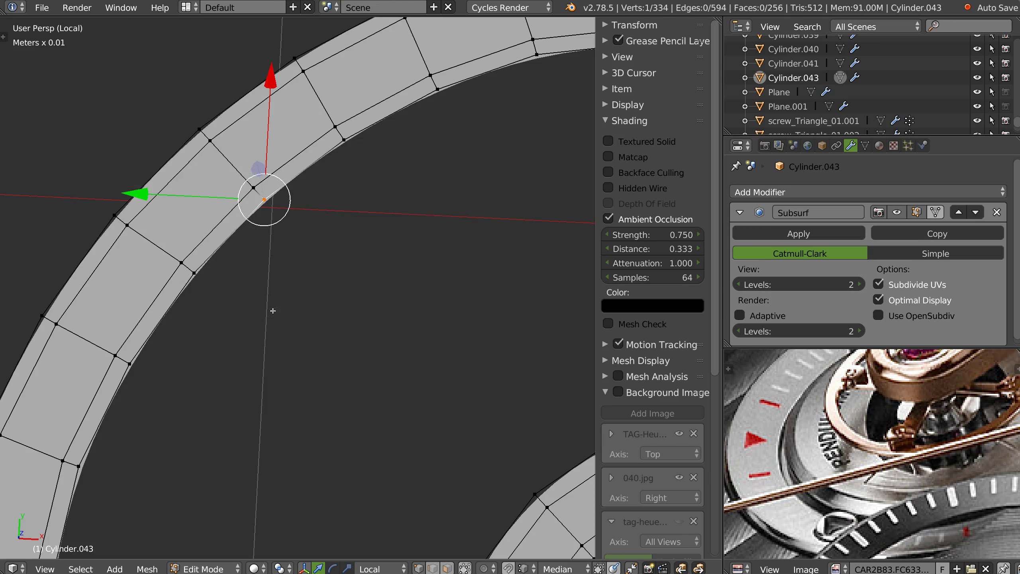
Merge the two unjoined vertex pairs at their centers on the outer ring's inner edge in the lower-left quadrant.
{"action": "scroll", "coordinate": [297, 378], "scroll_direction": "down", "scroll_amount": 5}
{"action": "middle_click_drag", "start_coordinate": [296, 378], "coordinate": [281, 219], "text": "shift"}
{"action": "scroll", "coordinate": [279, 225], "scroll_direction": "up", "scroll_amount": 4}
{"action": "left_click", "coordinate": [278, 278]}
{"action": "left_click_drag", "start_coordinate": [284, 288], "coordinate": [278, 284], "text": "ctrl"}
{"action": "right_click", "coordinate": [277, 284]}
{"action": "left_click", "coordinate": [281, 386]}
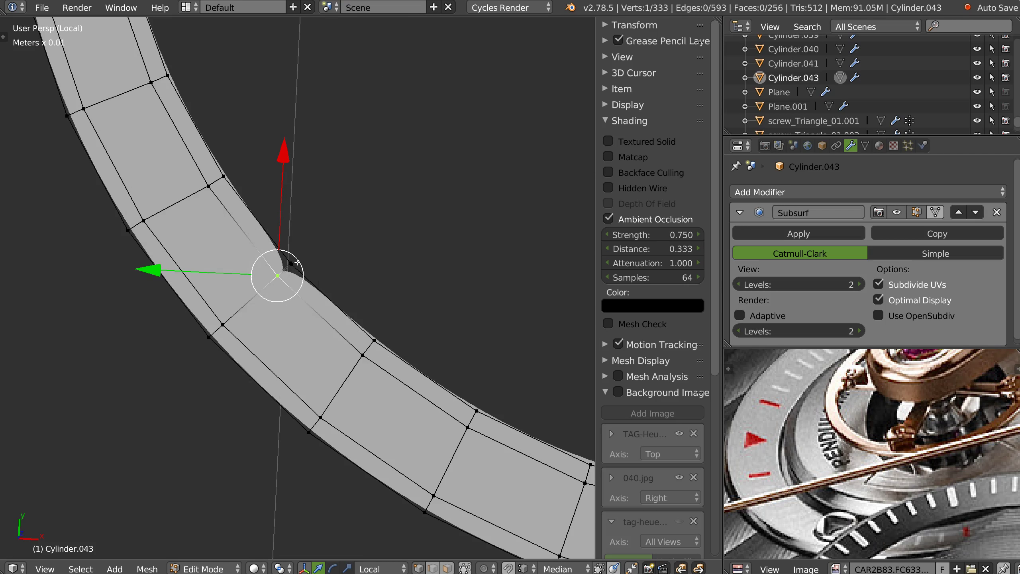
{"action": "right_click", "coordinate": [297, 266]}
{"action": "left_click", "coordinate": [295, 372]}
{"action": "scroll", "coordinate": [227, 345], "scroll_direction": "down", "scroll_amount": 3}
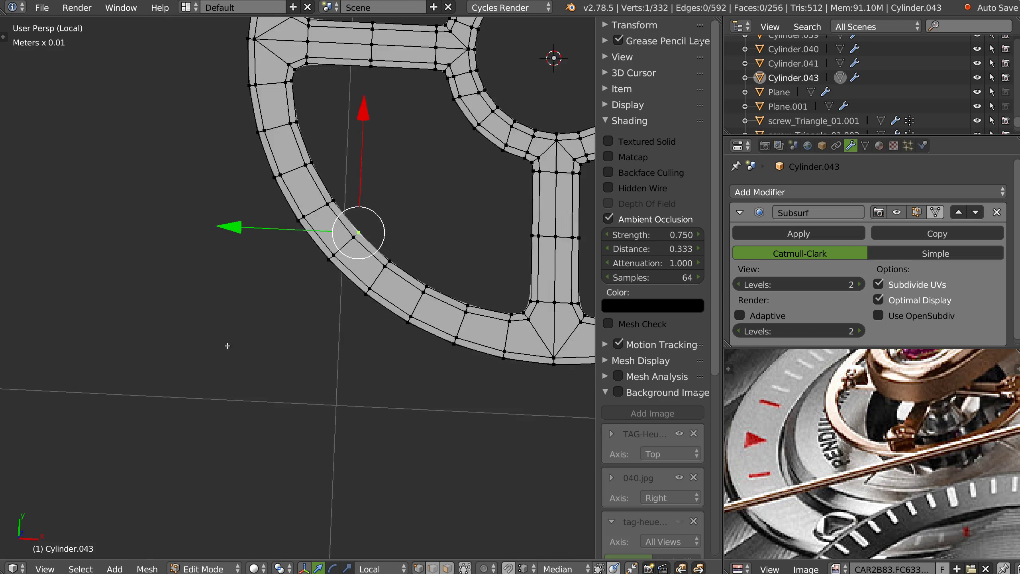
Exit the isolated local view to show the wheel among the other watch parts, ending in Object Mode.
{"action": "middle_click_drag", "start_coordinate": [227, 346], "coordinate": [14, 379], "text": "shift"}
{"action": "key", "text": "Tab"}
{"action": "middle_click_drag", "start_coordinate": [414, 83], "coordinate": [400, 213], "text": "shift"}
{"action": "key", "text": "KP_Divide"}
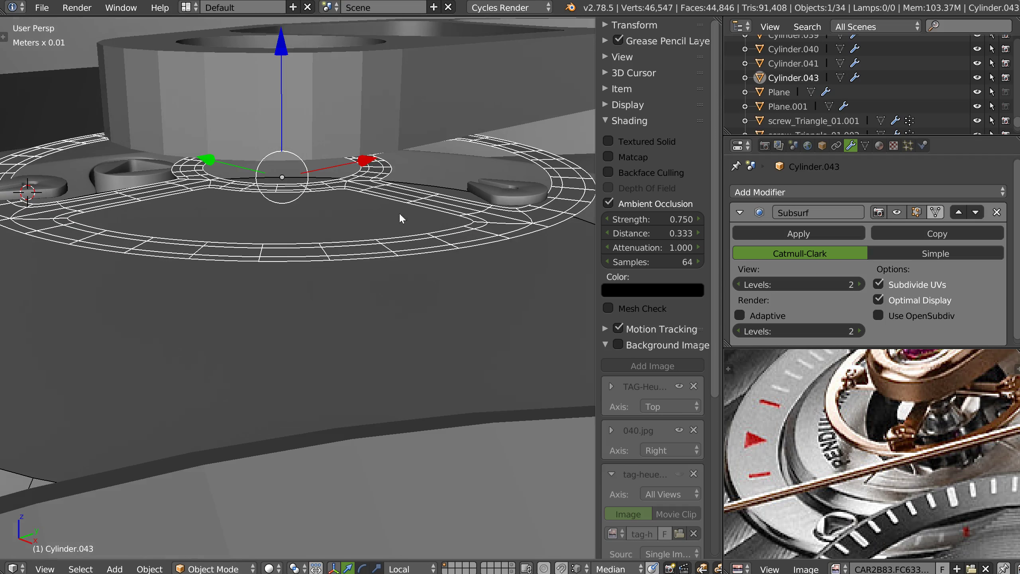
{"action": "key", "text": "Tab"}
{"action": "key", "text": "Tab"}
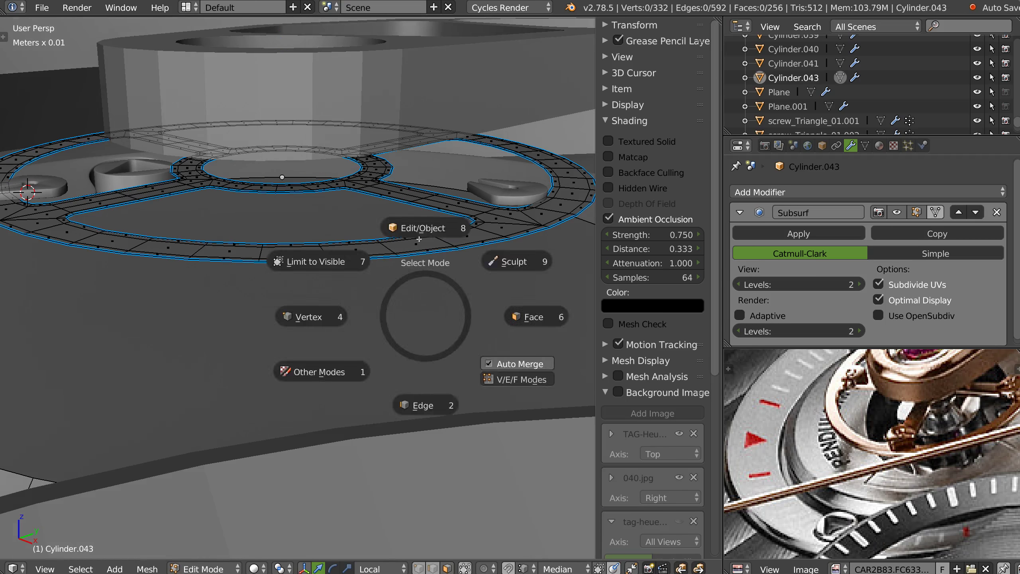
{"action": "left_click", "coordinate": [420, 240]}
Solidify the wheel with a thickness of 0.02, moving the modifier above the subdivision and applying it.
{"action": "key", "text": "space"}
{"action": "left_click", "coordinate": [368, 240]}
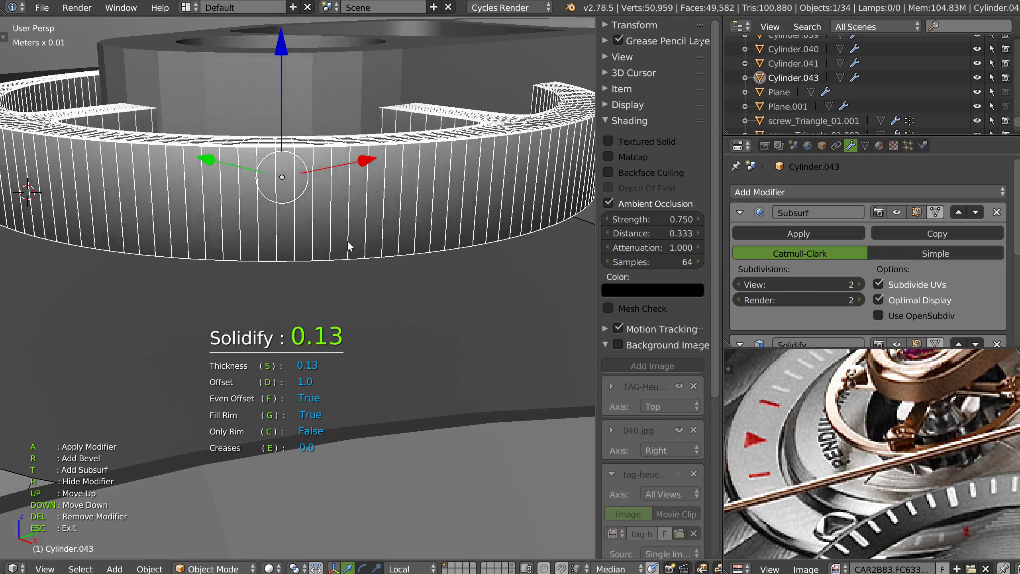
{"action": "mouse_move", "coordinate": [330, 246]}
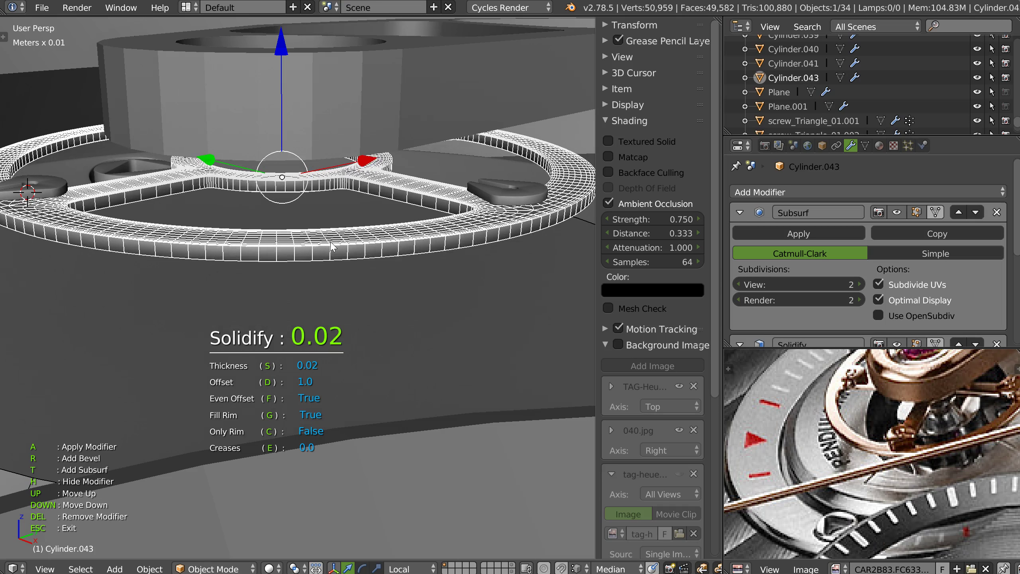
{"action": "left_click", "coordinate": [333, 242]}
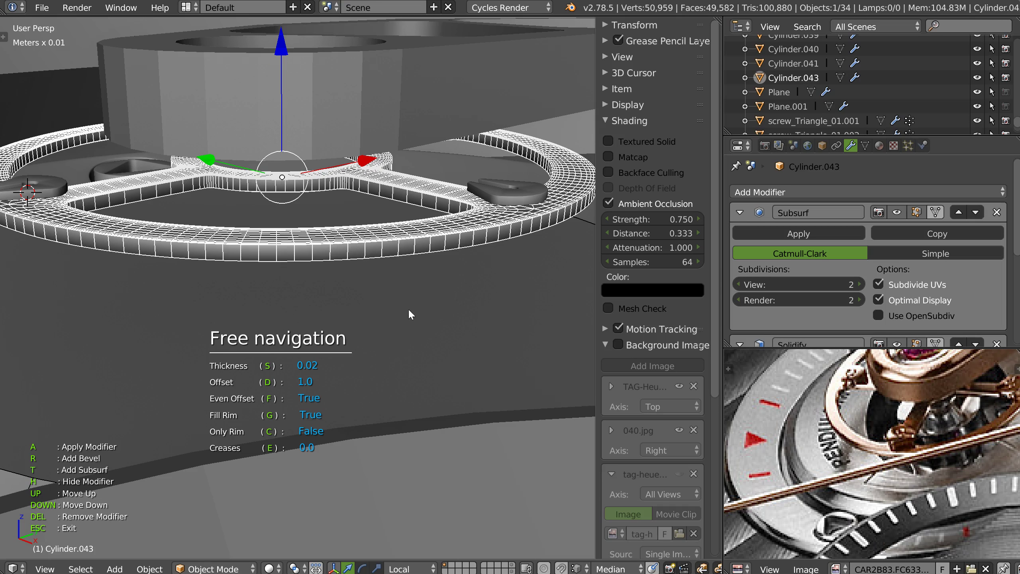
{"action": "key", "text": "Up"}
{"action": "key", "text": "a"}
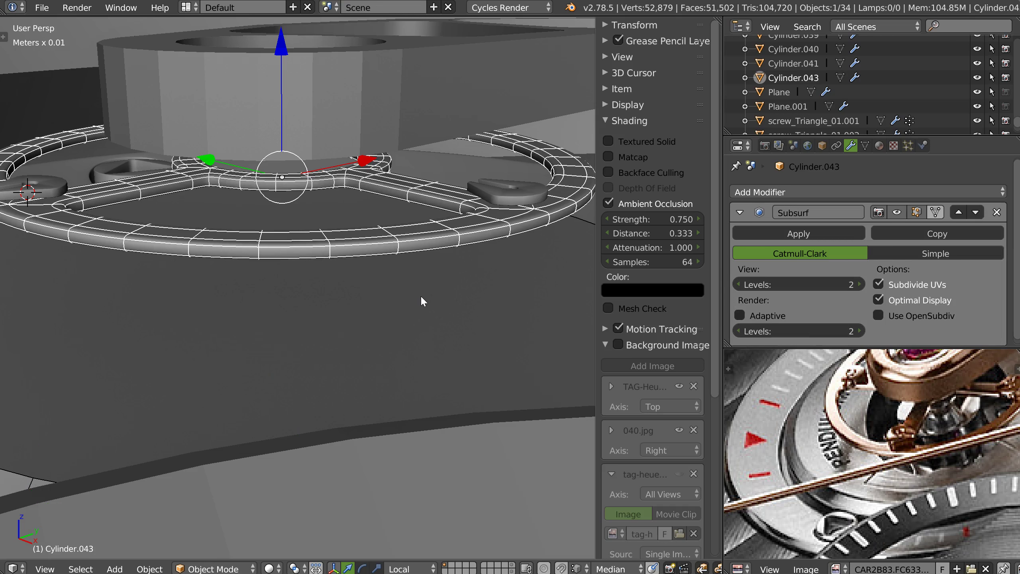
Add a weight-limited bevel to the wheel with width 0.08, 2 segments and profile 1.0, placed above the Subsurf modifier.
{"action": "middle_click_drag", "start_coordinate": [504, 206], "coordinate": [487, 276]}
{"action": "key", "text": "space"}
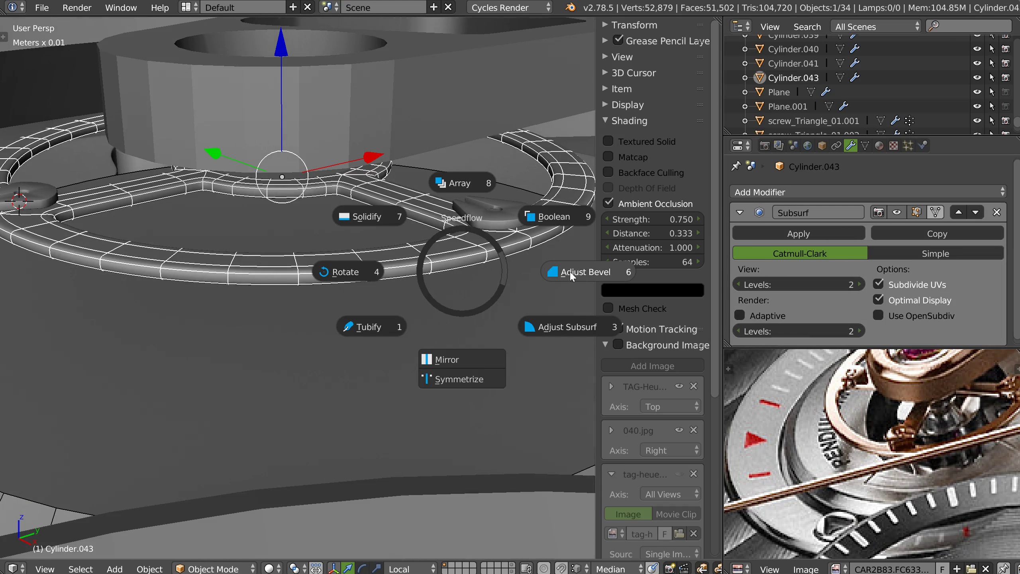
{"action": "left_click", "coordinate": [574, 272]}
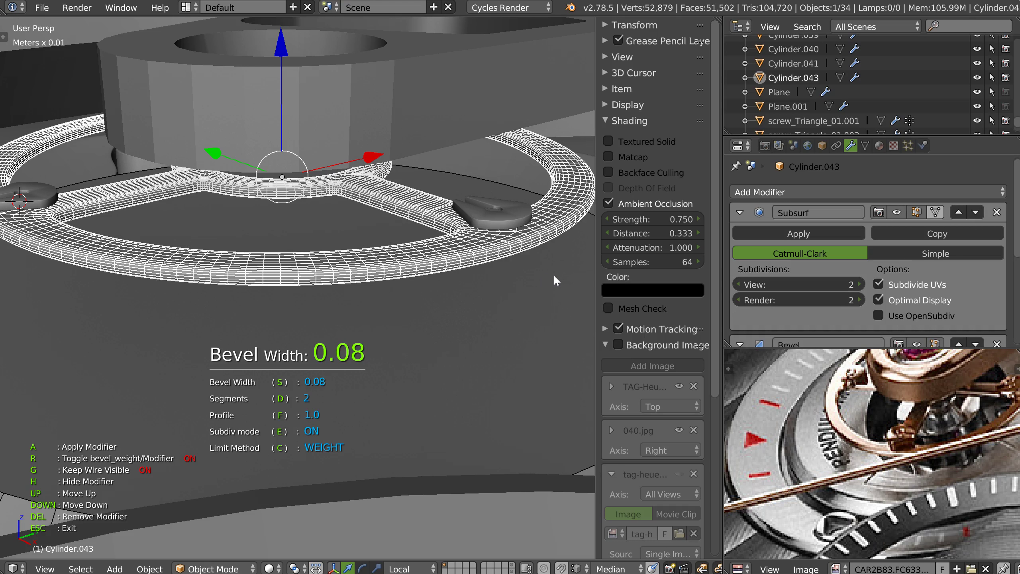
{"action": "left_click", "coordinate": [556, 277]}
{"action": "key", "text": "Escape"}
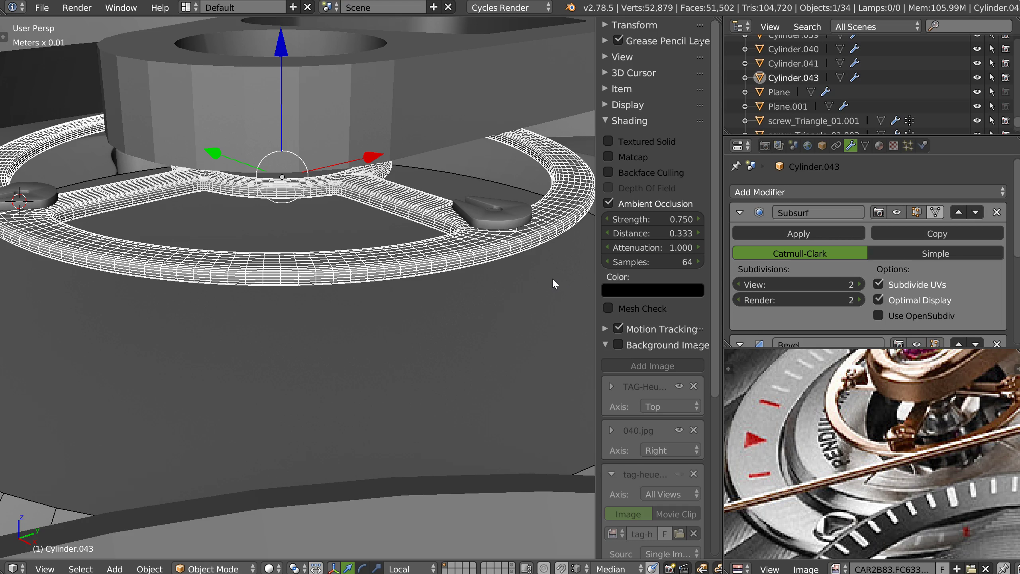
{"action": "left_click", "coordinate": [976, 217]}
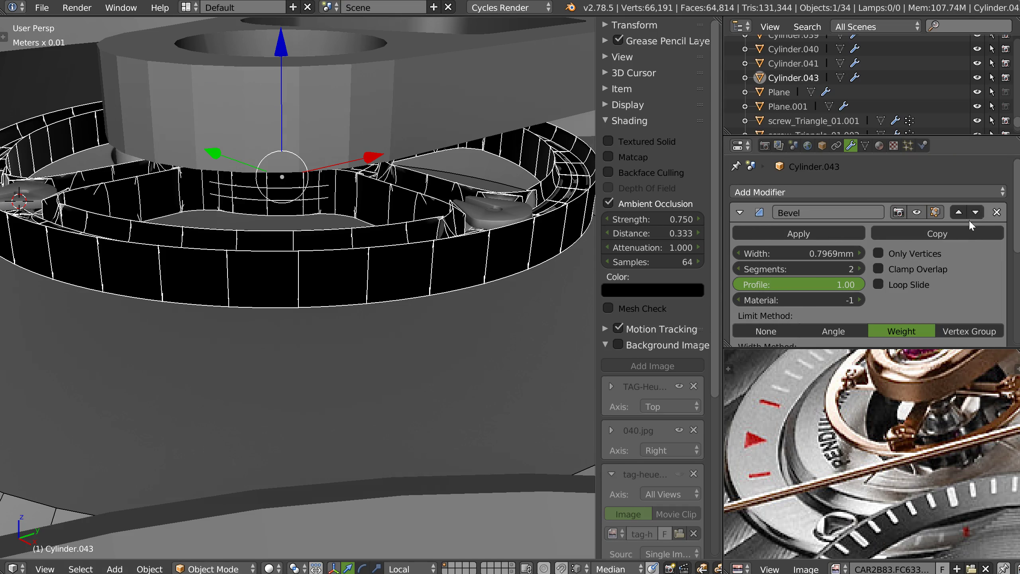
Reduce the wheel's bevel width to 0 m.
{"action": "scroll", "coordinate": [964, 227], "scroll_direction": "down", "scroll_amount": 10}
{"action": "scroll", "coordinate": [864, 237], "scroll_direction": "up", "scroll_amount": 9}
{"action": "left_click_drag", "start_coordinate": [798, 238], "coordinate": [732, 240]}
{"action": "left_click", "coordinate": [785, 241]}
{"action": "type", "text": "0.5"}
{"action": "key", "text": "Return"}
{"action": "middle_click_drag", "start_coordinate": [458, 273], "coordinate": [480, 301]}
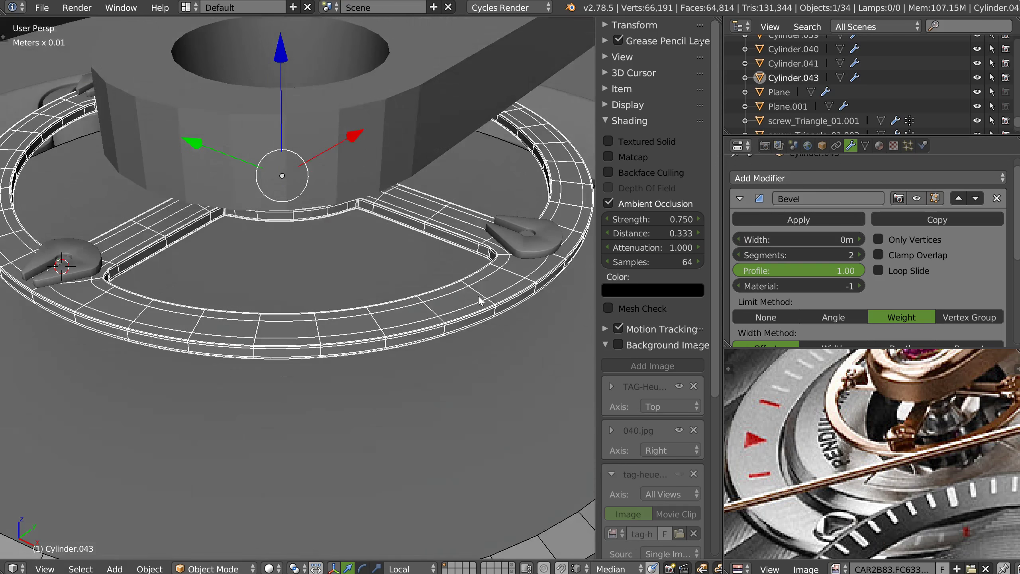
Clear the bevel marking from the vertical edge rings on the walls of the wheel's openings, ending in Object Mode.
{"action": "middle_click_drag", "start_coordinate": [528, 331], "coordinate": [435, 313], "text": "shift"}
{"action": "scroll", "coordinate": [436, 313], "scroll_direction": "up", "scroll_amount": 4}
{"action": "middle_click_drag", "start_coordinate": [578, 257], "coordinate": [485, 253], "text": "shift"}
{"action": "middle_click_drag", "start_coordinate": [349, 147], "coordinate": [445, 329], "text": "shift"}
{"action": "scroll", "coordinate": [445, 330], "scroll_direction": "up", "scroll_amount": 3}
{"action": "middle_click_drag", "start_coordinate": [502, 109], "coordinate": [407, 256], "text": "shift"}
{"action": "key", "text": "Tab"}
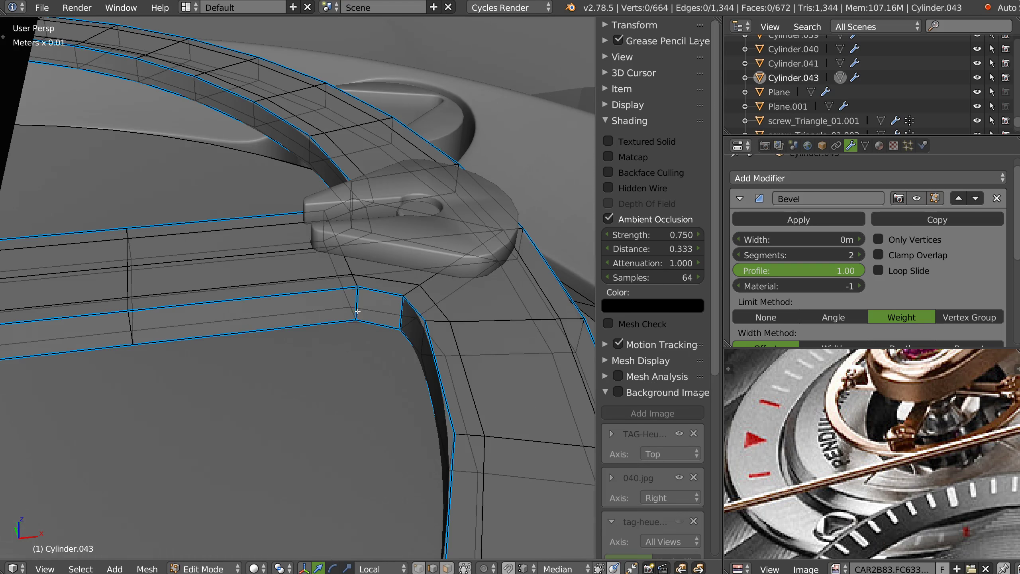
{"action": "left_click", "coordinate": [358, 297], "text": "ctrl+alt"}
{"action": "left_click", "coordinate": [308, 150], "text": "ctrl+alt+shift"}
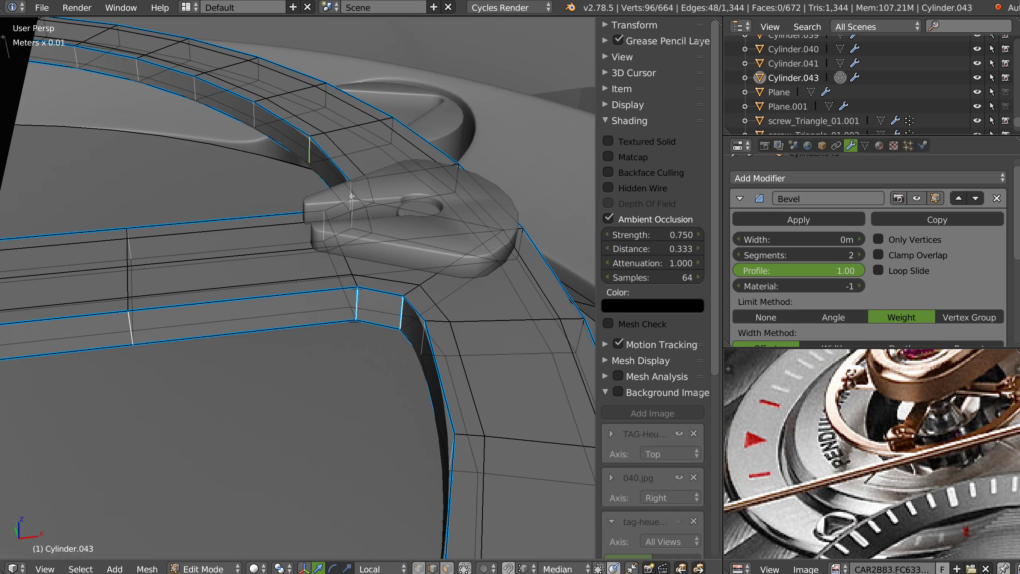
{"action": "scroll", "coordinate": [308, 150], "scroll_direction": "down", "scroll_amount": 4}
{"action": "middle_click_drag", "start_coordinate": [308, 150], "coordinate": [235, 163], "text": "shift"}
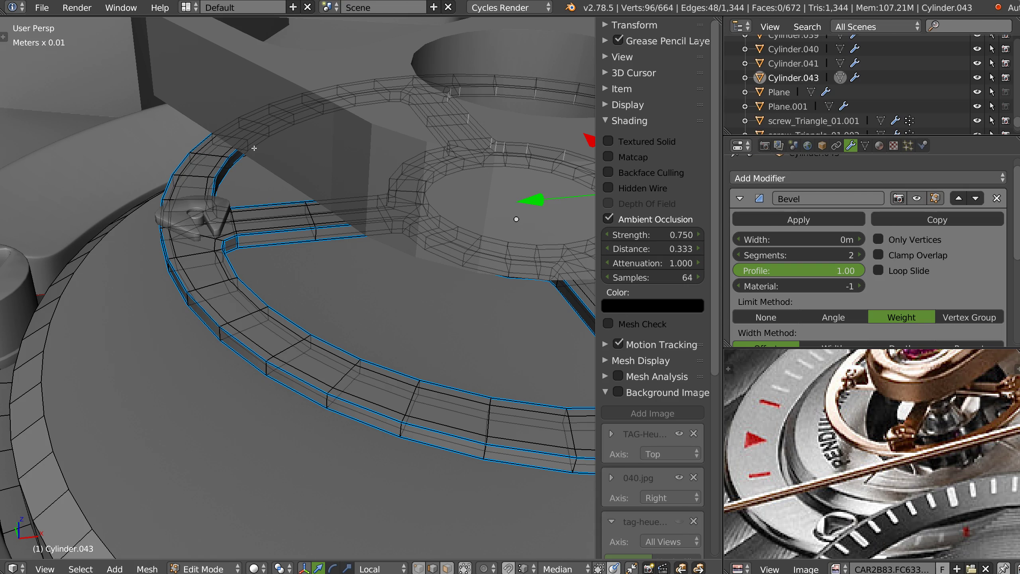
{"action": "left_click", "coordinate": [268, 132], "text": "ctrl+alt+shift"}
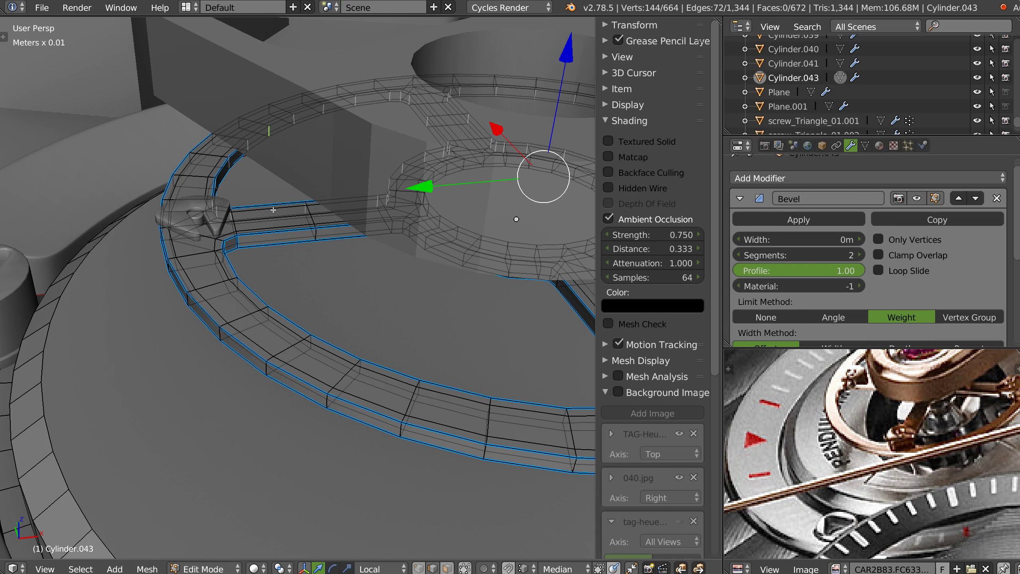
{"action": "left_click", "coordinate": [312, 340], "text": "ctrl+alt+shift"}
{"action": "key", "text": "space"}
{"action": "left_click", "coordinate": [268, 357]}
{"action": "mouse_move", "coordinate": [436, 321]}
{"action": "middle_mouse_down", "text": "shift"}
{"action": "mouse_move", "coordinate": [221, 356]}
{"action": "mouse_move", "coordinate": [412, 313]}
{"action": "mouse_move", "coordinate": [294, 320]}
{"action": "middle_mouse_up", "text": "shift"}
{"action": "key", "text": "Tab"}
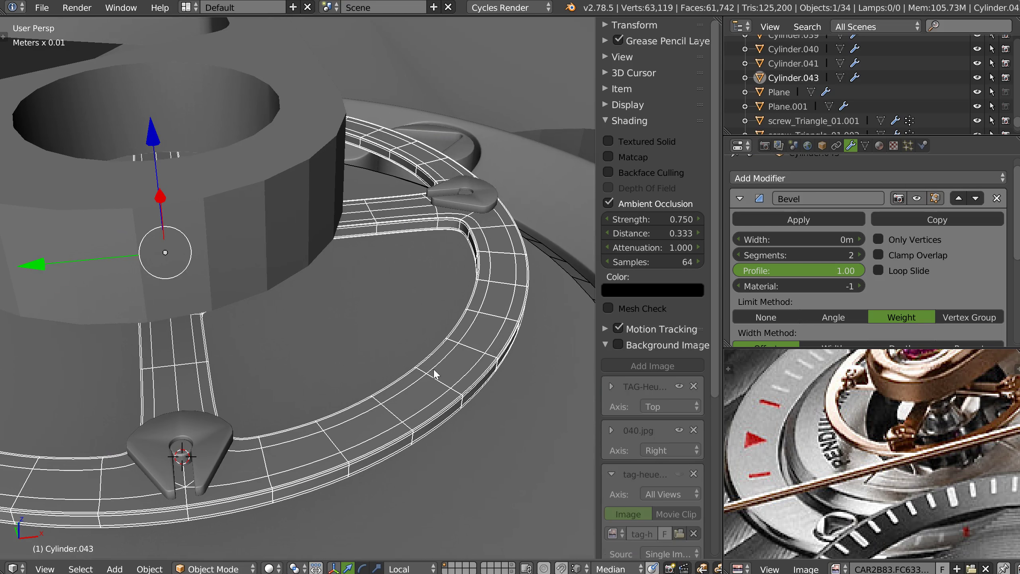
Turn off the wireframe overlay on the wheel to show its plain solid surface.
{"action": "key", "text": "z"}
{"action": "left_click", "coordinate": [571, 394]}
{"action": "scroll", "coordinate": [480, 333], "scroll_direction": "up", "scroll_amount": 6}
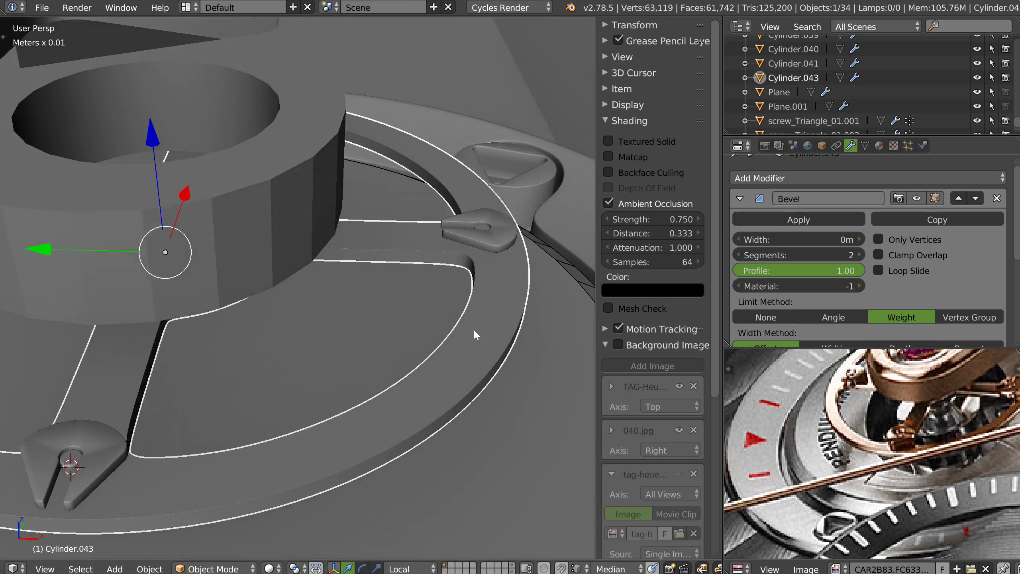
Try bevel widths of 0.5 m and 0.5 mm on the wheel.
{"action": "left_click", "coordinate": [792, 240]}
{"action": "type", "text": ".5m"}
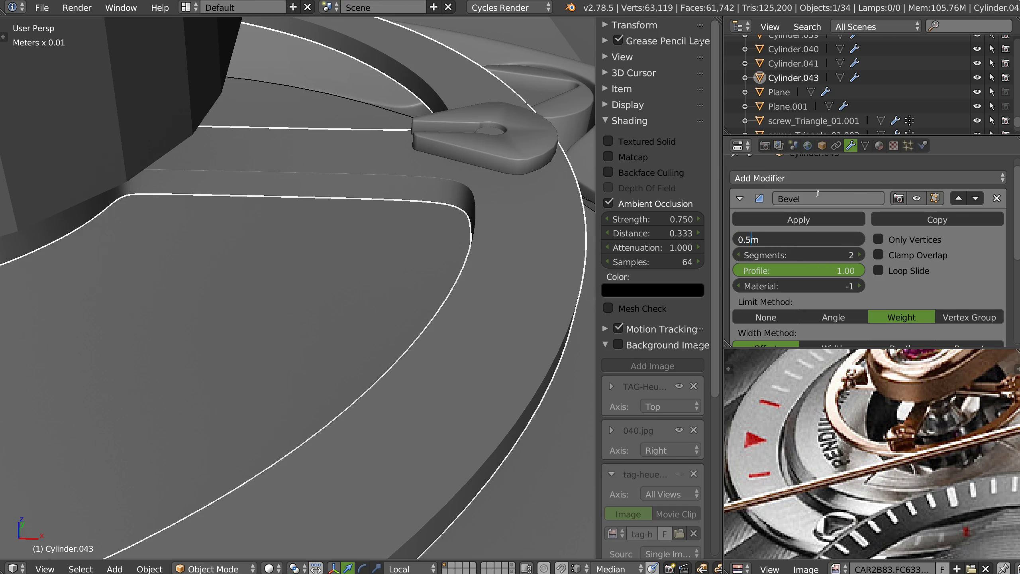
{"action": "key", "text": "Return"}
{"action": "left_click", "coordinate": [771, 240]}
{"action": "left_click", "coordinate": [752, 240]}
{"action": "key", "text": "Delete"}
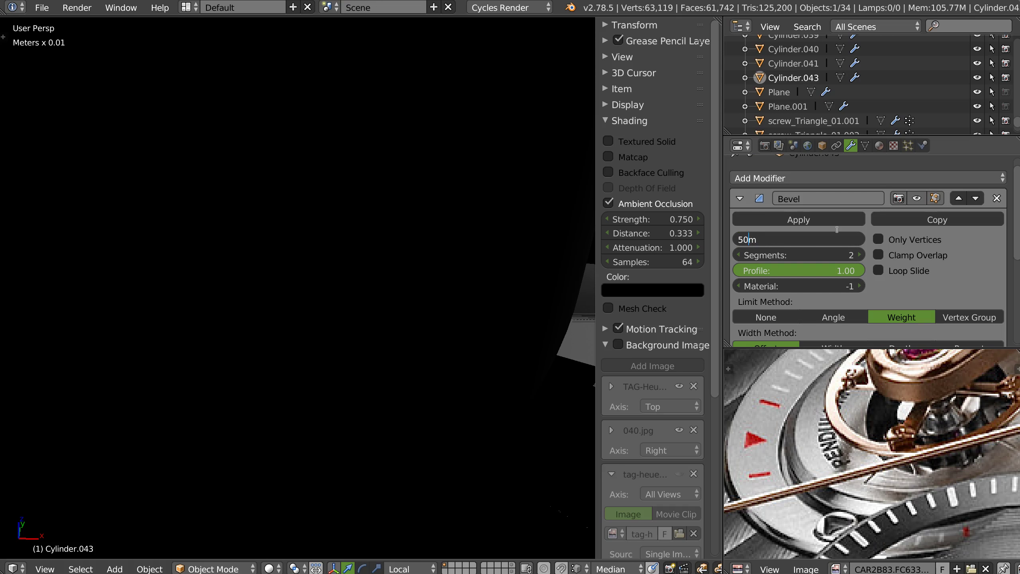
{"action": "key", "text": "BackSpace"}
{"action": "type", "text": "0.5mm"}
{"action": "key", "text": "Return"}
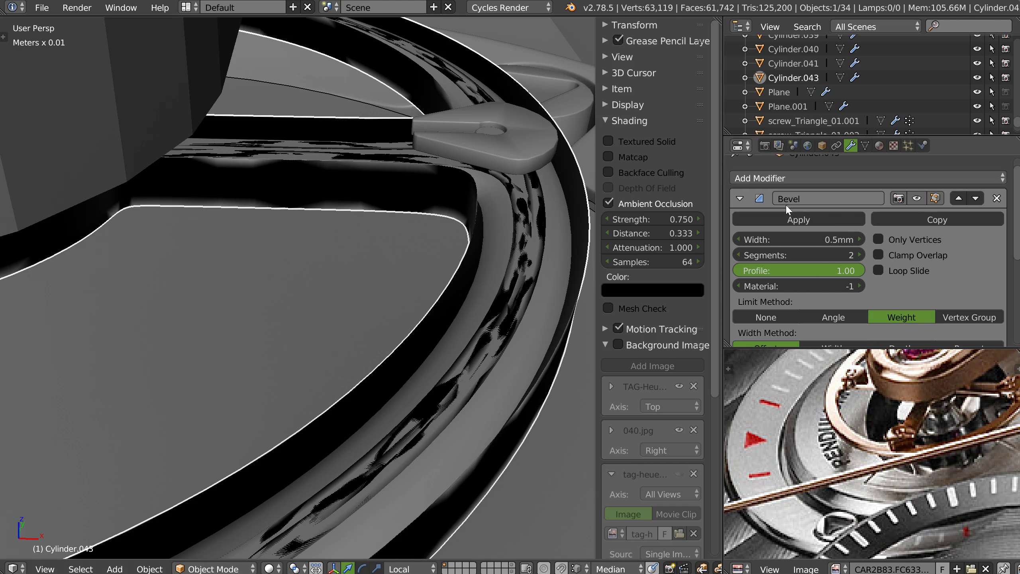
Set the wheel's bevel width to 0.05 mm and view the wheel from the side.
{"action": "left_click", "coordinate": [747, 240]}
{"action": "type", "text": "0.05mm"}
{"action": "key", "text": "Return"}
{"action": "scroll", "coordinate": [477, 253], "scroll_direction": "down", "scroll_amount": 3}
{"action": "middle_click_drag", "start_coordinate": [477, 258], "coordinate": [466, 206]}
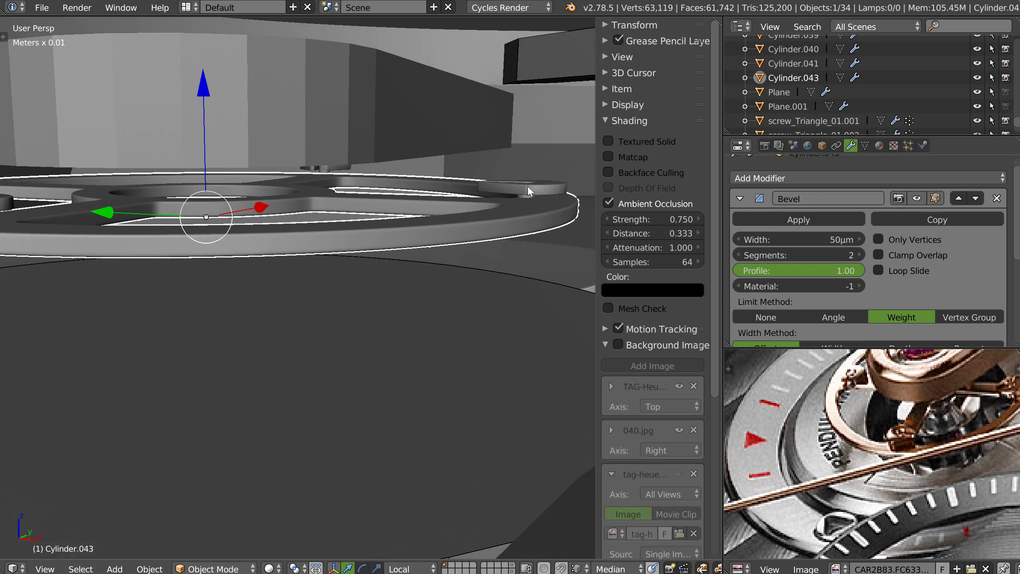
Move the wheel upward along its local Z axis, closer to the part above it.
{"action": "key", "text": "g"}
{"action": "key", "text": "z"}
{"action": "key", "text": "z"}
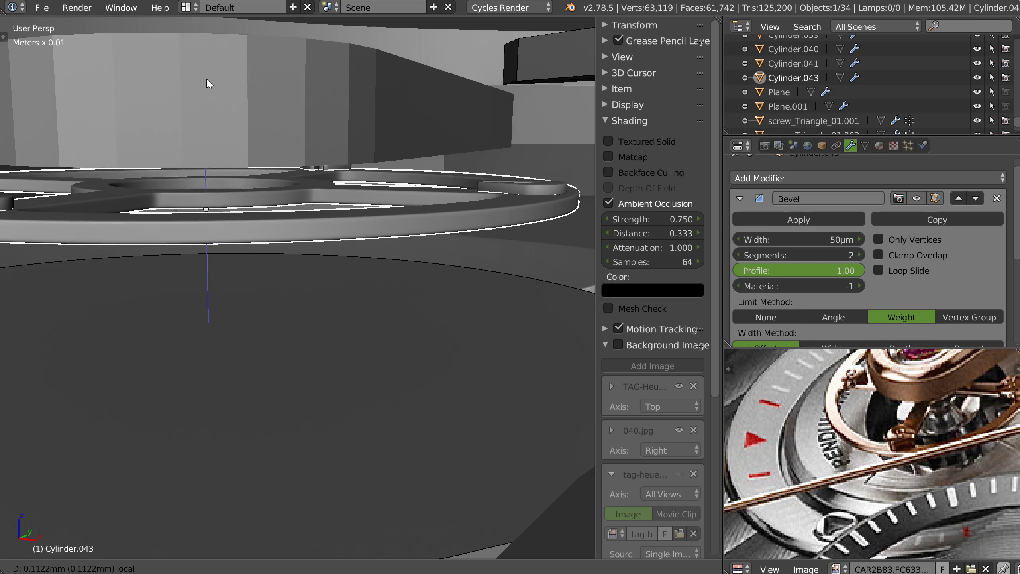
Move the four-spoke wheel about 0.11 mm along its local vertical axis.
{"action": "left_click", "coordinate": [207, 80]}
{"action": "middle_click_drag", "start_coordinate": [388, 100], "coordinate": [417, 184]}
{"action": "scroll", "coordinate": [416, 185], "scroll_direction": "down", "scroll_amount": 7}
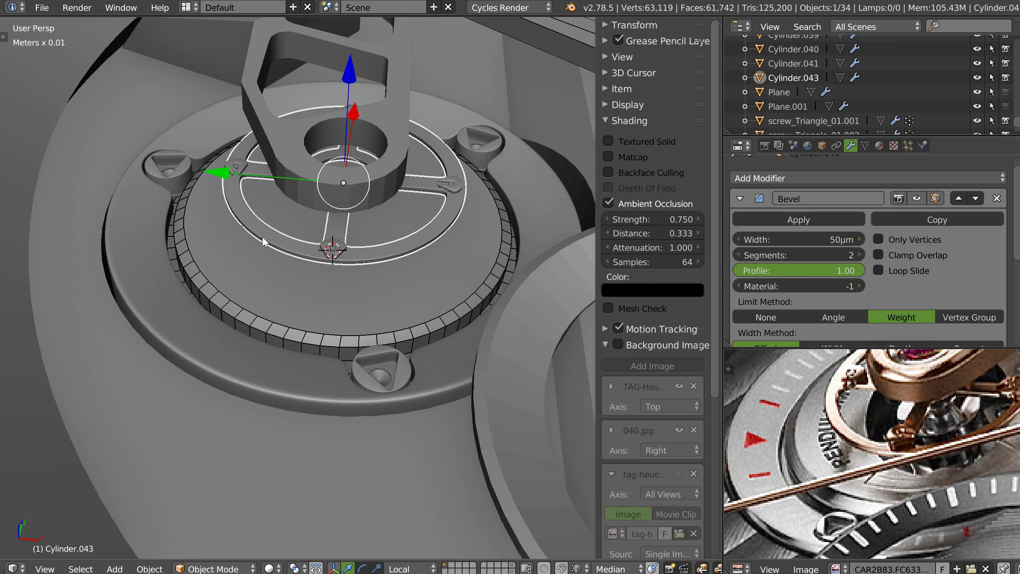
Display the wheel from the top in wireframe over the reference photo.
{"action": "mouse_move", "coordinate": [360, 238]}
{"action": "middle_mouse_down"}
{"action": "mouse_move", "coordinate": [364, 258]}
{"action": "mouse_move", "coordinate": [373, 245]}
{"action": "middle_mouse_up"}
{"action": "key", "text": "q"}
{"action": "left_click", "coordinate": [411, 229]}
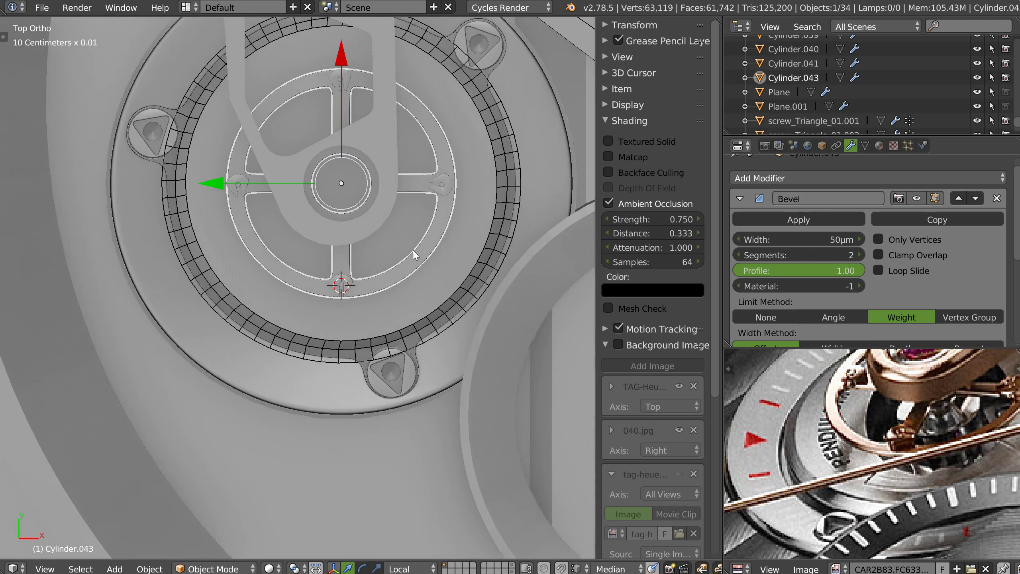
{"action": "scroll", "coordinate": [415, 254], "scroll_direction": "up", "scroll_amount": 3}
{"action": "key", "text": "z"}
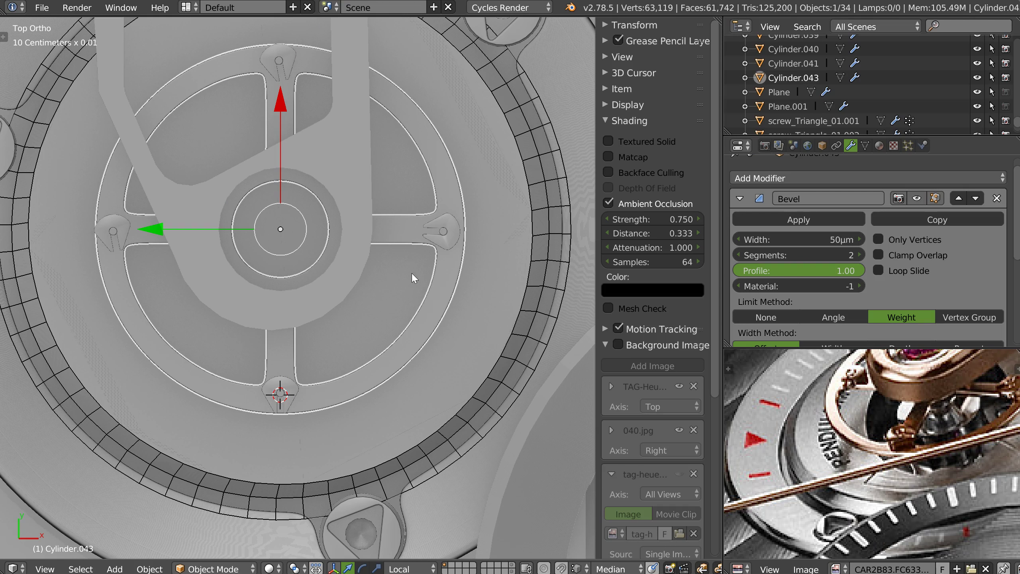
{"action": "key", "text": "z"}
{"action": "left_click", "coordinate": [475, 235]}
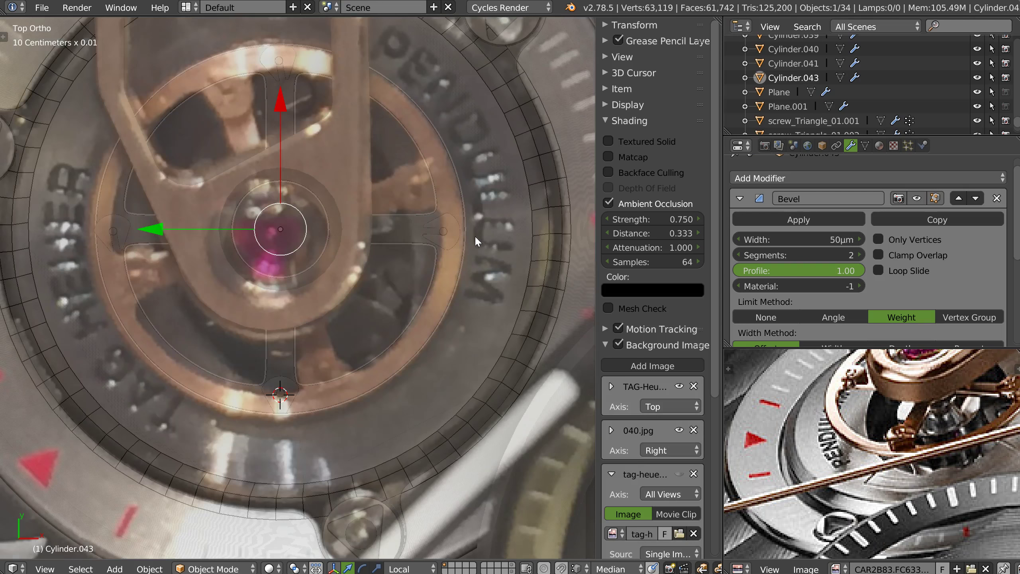
{"action": "scroll", "coordinate": [458, 221], "scroll_direction": "up", "scroll_amount": 2}
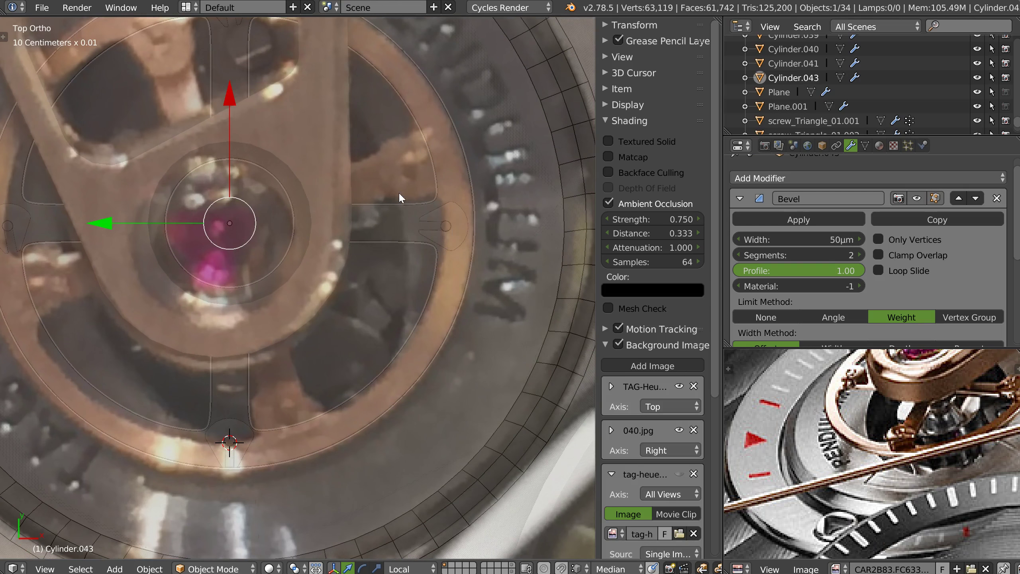
{"action": "middle_click_drag", "start_coordinate": [408, 221], "coordinate": [486, 182], "text": "shift"}
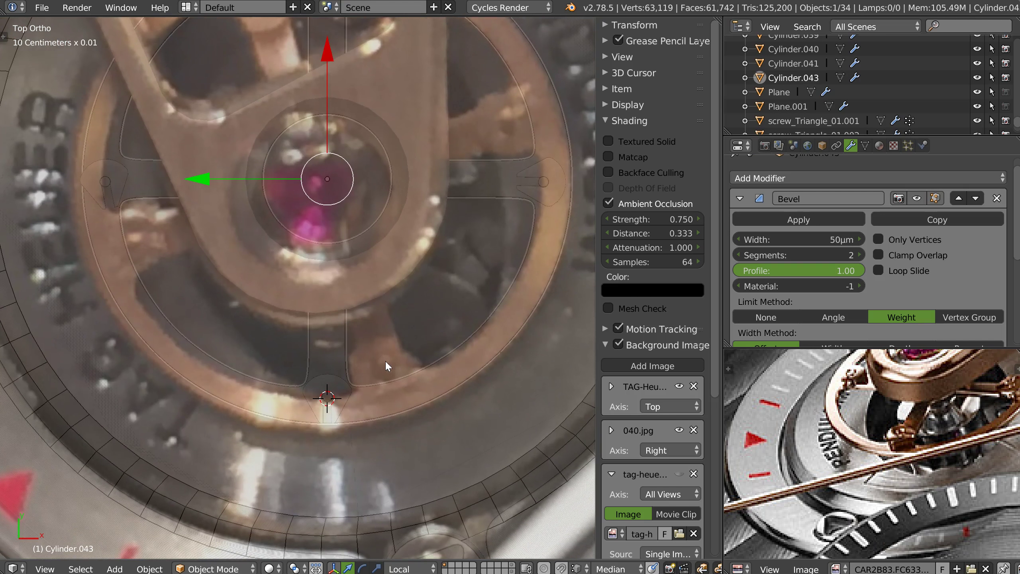
Scale the wheel's lower clip and its screw up to about 1.22 times their size.
{"action": "right_click", "coordinate": [348, 387]}
{"action": "right_click", "coordinate": [330, 404], "text": "shift"}
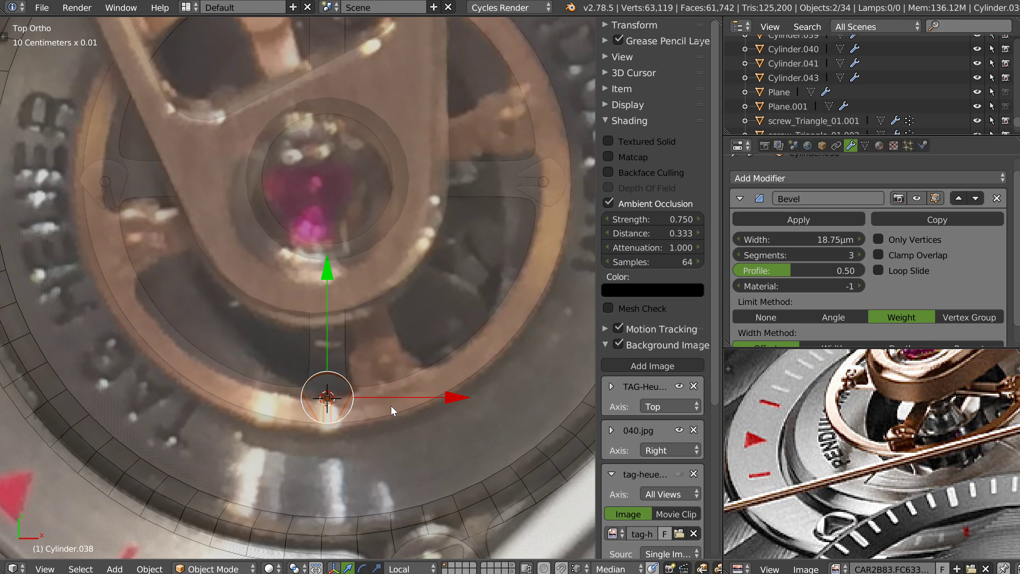
{"action": "key", "text": "s"}
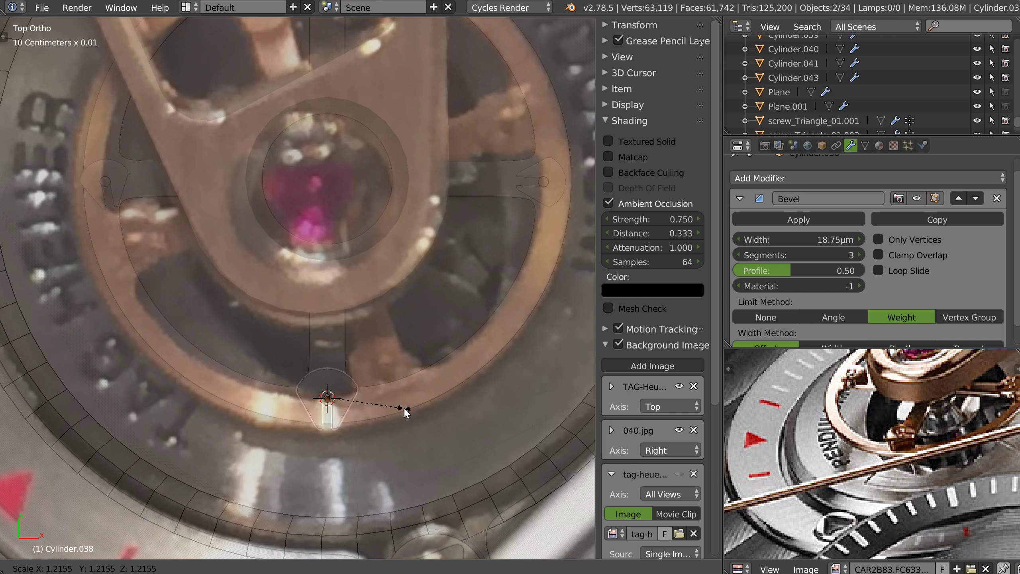
{"action": "left_click", "coordinate": [405, 407]}
Place the 3D cursor at the wheel's centre and use it as the pivot point.
{"action": "right_click", "coordinate": [469, 365], "text": "shift"}
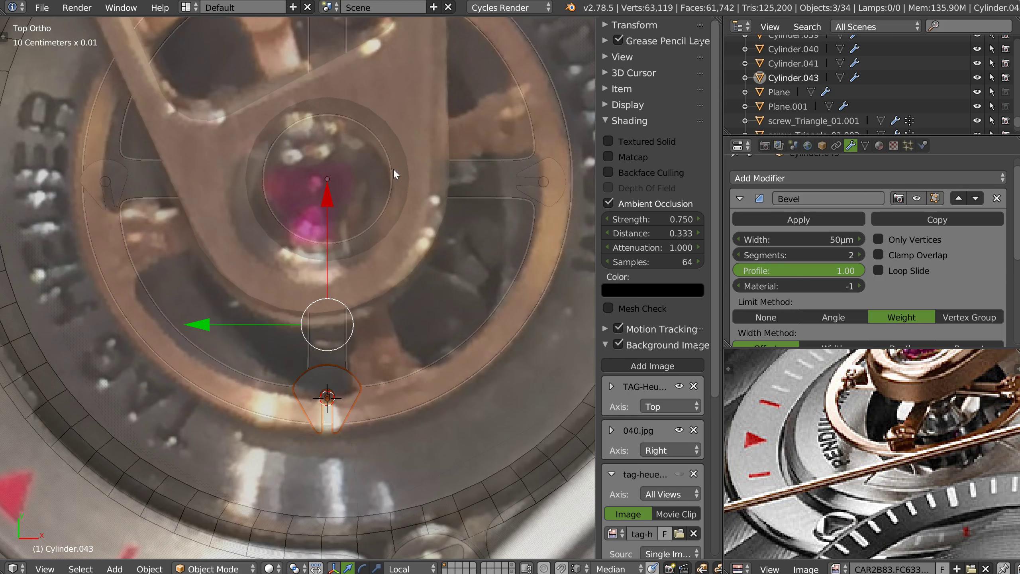
{"action": "right_click", "coordinate": [397, 157]}
{"action": "right_click", "coordinate": [392, 152]}
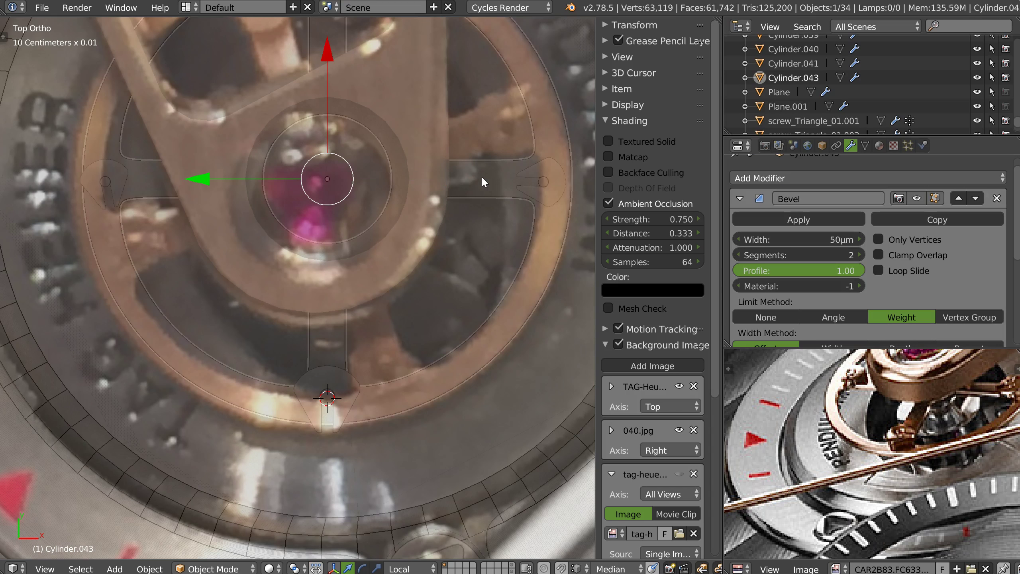
{"action": "key", "text": "w"}
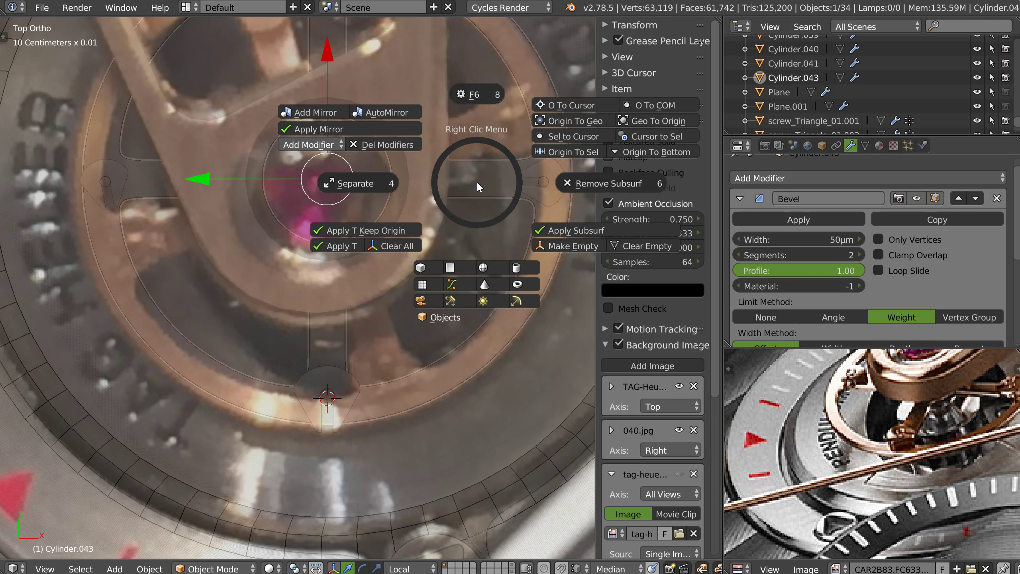
{"action": "left_click", "coordinate": [646, 136]}
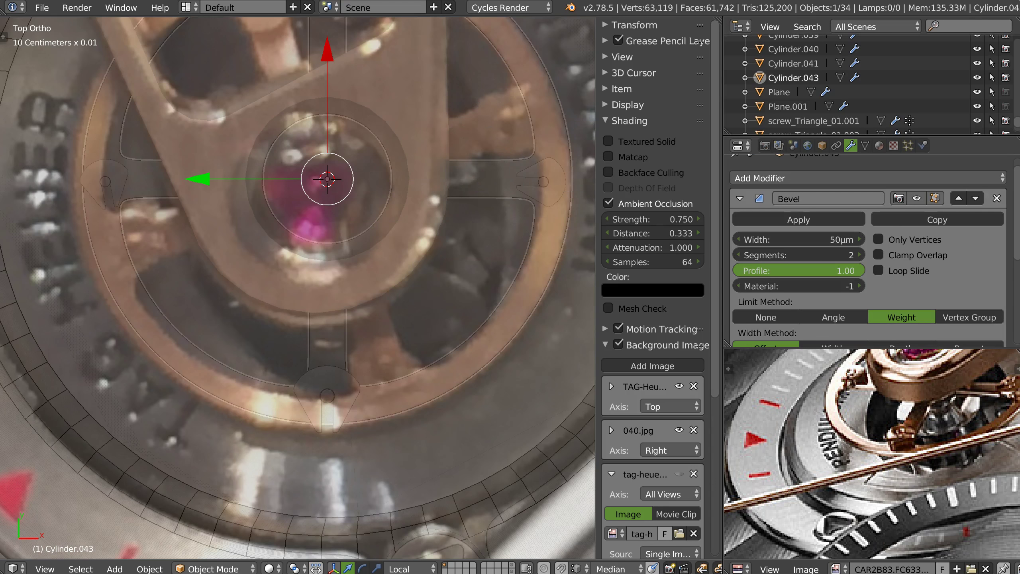
{"action": "left_click", "coordinate": [296, 569]}
{"action": "left_click", "coordinate": [319, 535]}
Rotate the wheel with its lower clip and screw around the centre to line up with the spokes in the photo.
{"action": "right_click", "coordinate": [341, 389], "text": "shift"}
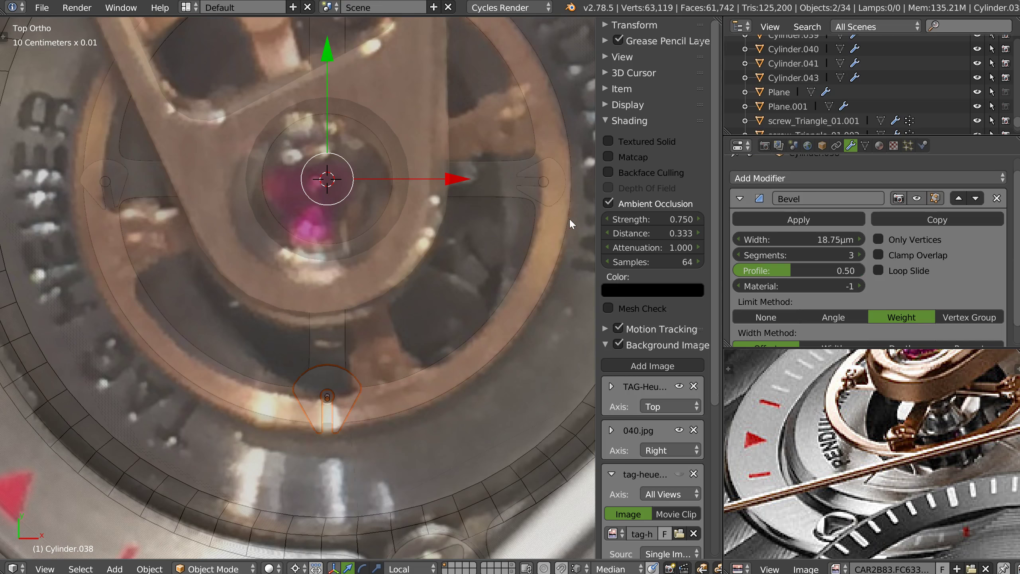
{"action": "key", "text": "r"}
{"action": "key", "text": "Escape"}
{"action": "right_click", "coordinate": [491, 329], "text": "shift"}
{"action": "key", "text": "r"}
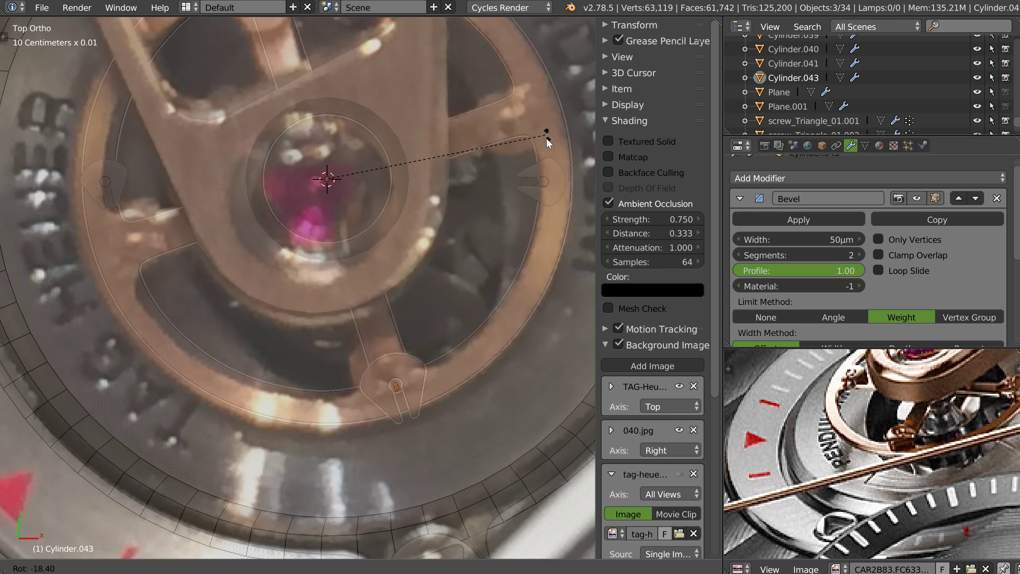
{"action": "left_click", "coordinate": [548, 139]}
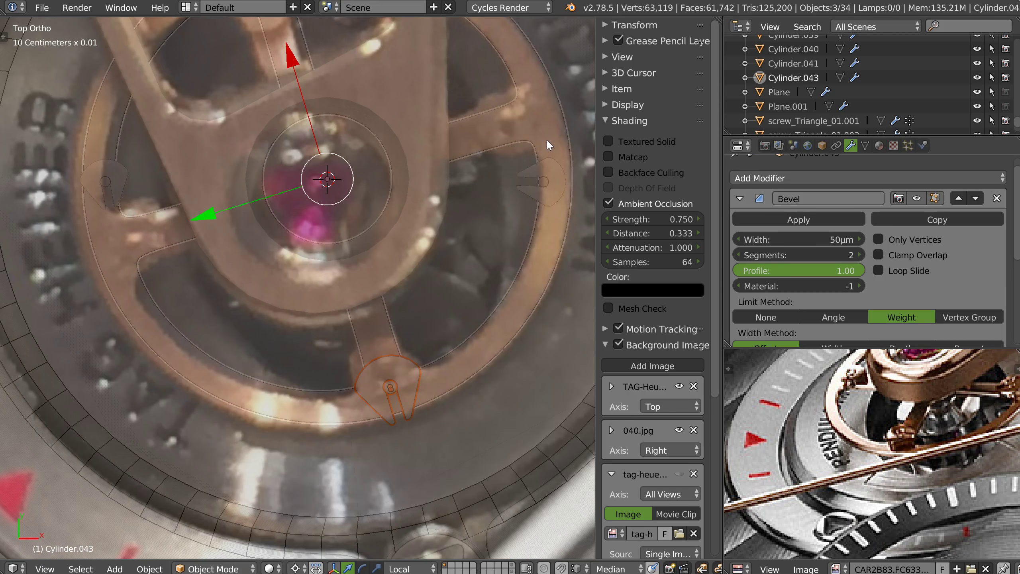
Move the lower clip and its screw inward onto the spoke end and adjust their rotation around the 3D cursor.
{"action": "right_click", "coordinate": [395, 383], "text": "shift"}
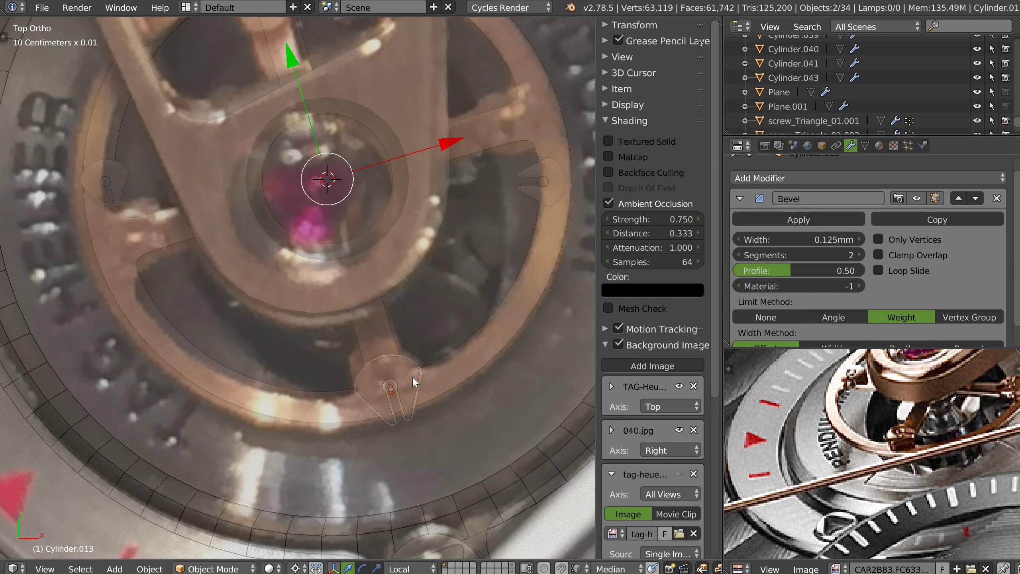
{"action": "key", "text": "g"}
{"action": "left_click", "coordinate": [389, 360]}
{"action": "key", "text": "r"}
{"action": "left_click", "coordinate": [416, 286]}
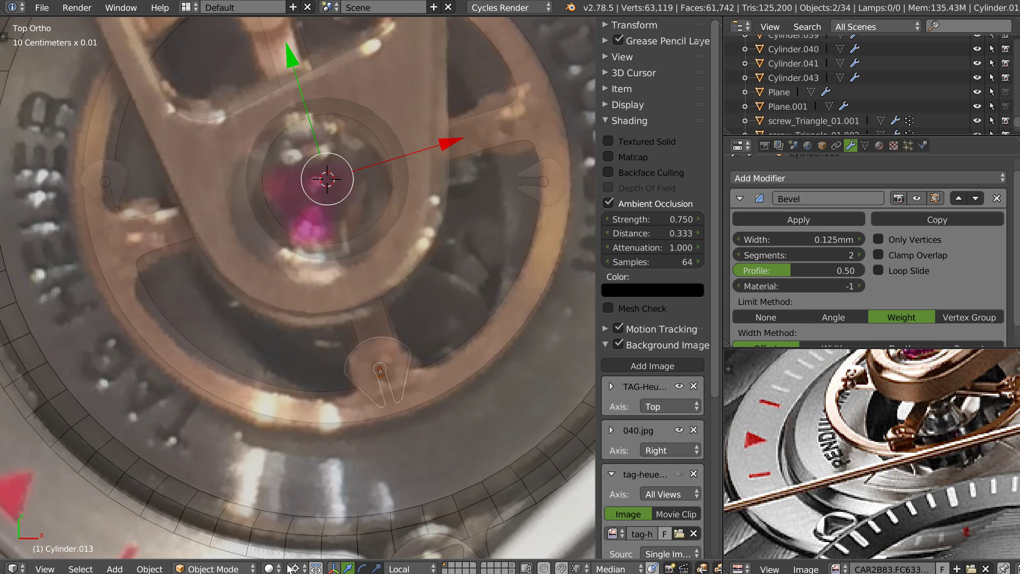
Switch the pivot to the selection's median point, then rotate and nudge the clip and screw to match the photo.
{"action": "left_click", "coordinate": [318, 566]}
{"action": "left_click", "coordinate": [318, 505]}
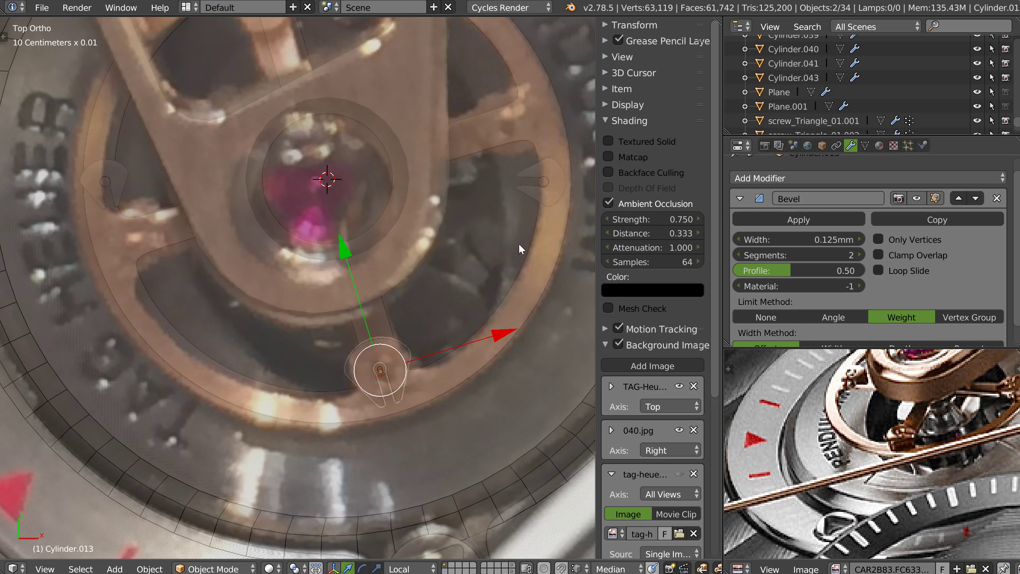
{"action": "key", "text": "r"}
{"action": "left_click", "coordinate": [338, 222]}
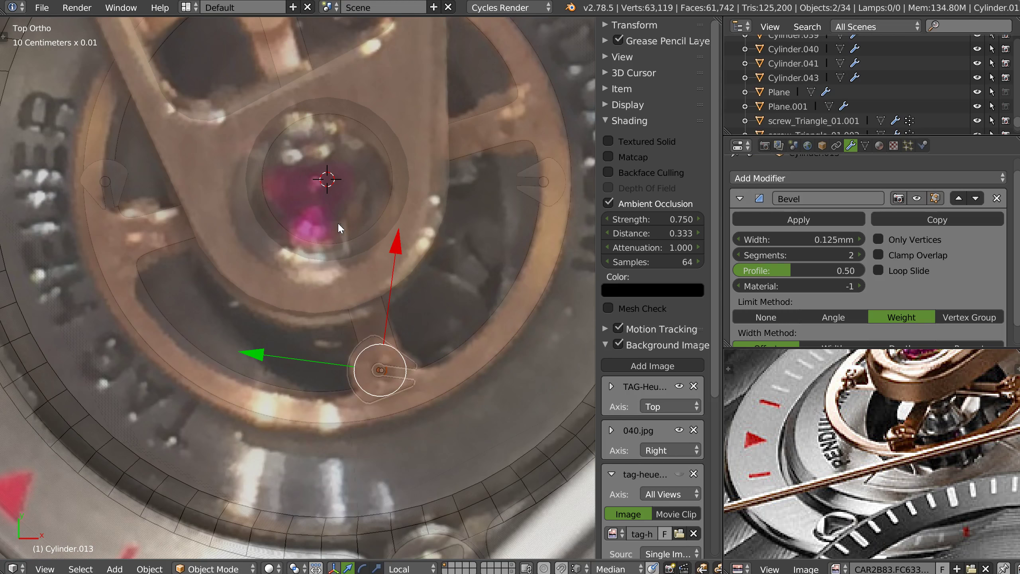
{"action": "key", "text": "g"}
{"action": "left_click", "coordinate": [393, 354]}
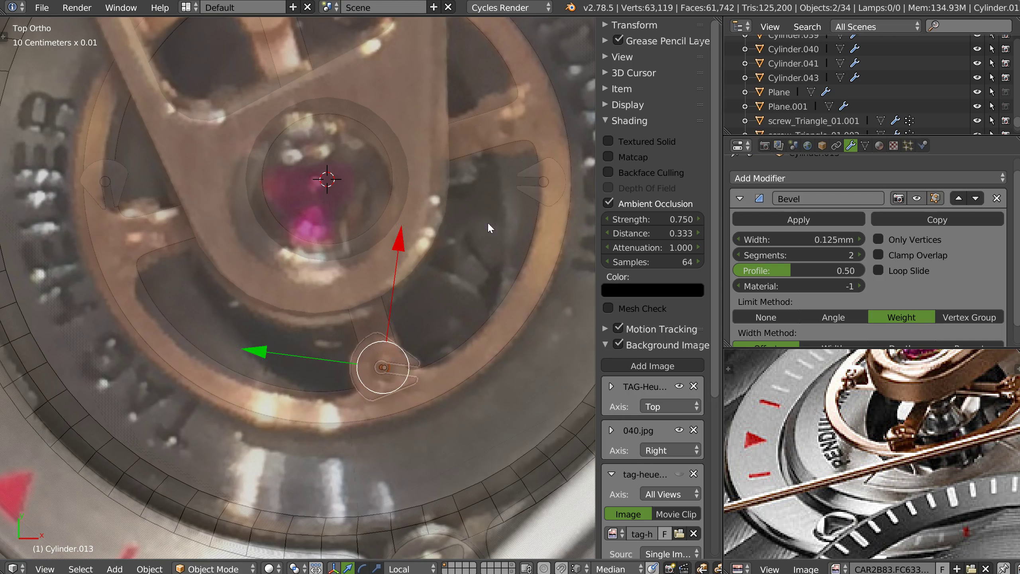
Delete the three old clips and their screws at the right, left and upper ends of the wheel.
{"action": "middle_click_drag", "start_coordinate": [554, 195], "coordinate": [523, 239], "text": "shift"}
{"action": "right_click", "coordinate": [512, 226]}
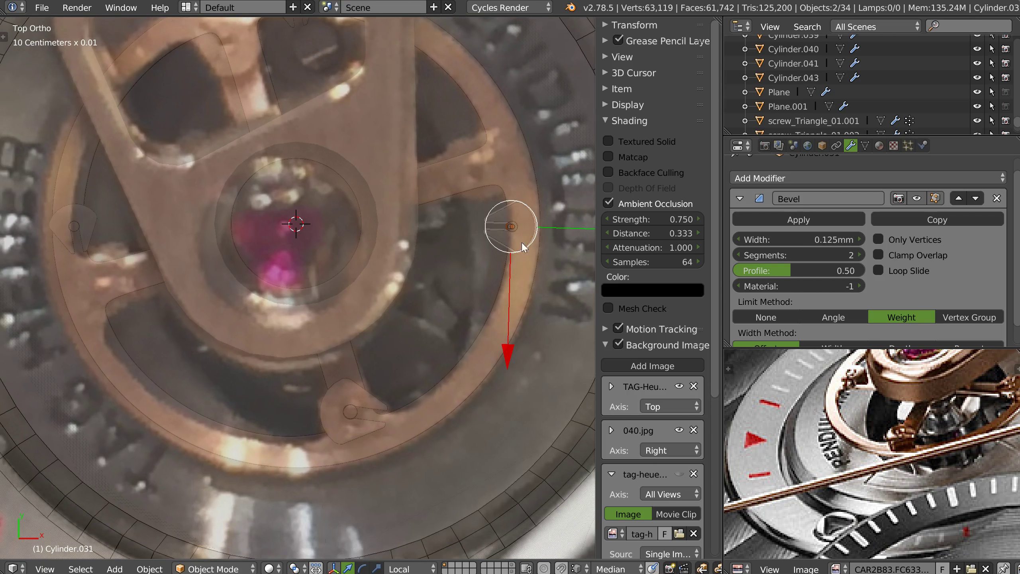
{"action": "key", "text": "x"}
{"action": "middle_click_drag", "start_coordinate": [118, 312], "coordinate": [221, 368], "text": "shift"}
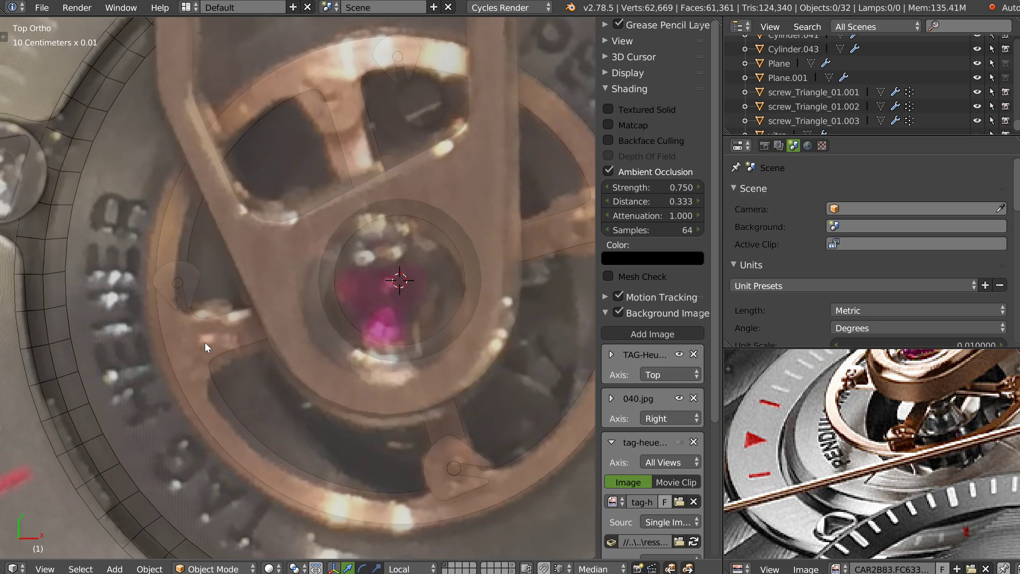
{"action": "right_click", "coordinate": [177, 281]}
{"action": "right_click", "coordinate": [176, 280]}
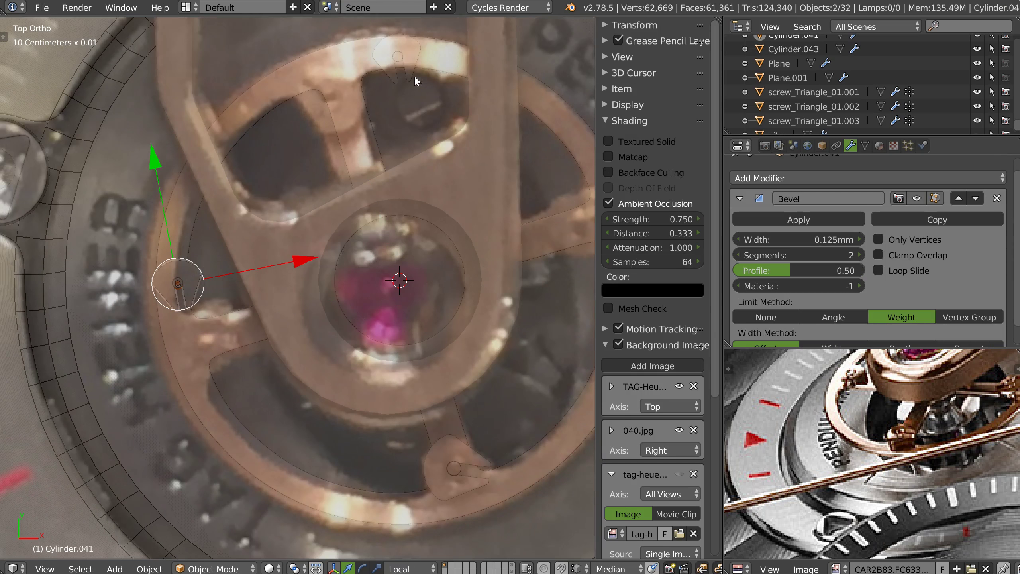
{"action": "right_click", "coordinate": [401, 53], "text": "shift"}
{"action": "right_click", "coordinate": [416, 52], "text": "shift"}
{"action": "key", "text": "x"}
{"action": "left_click", "coordinate": [388, 137]}
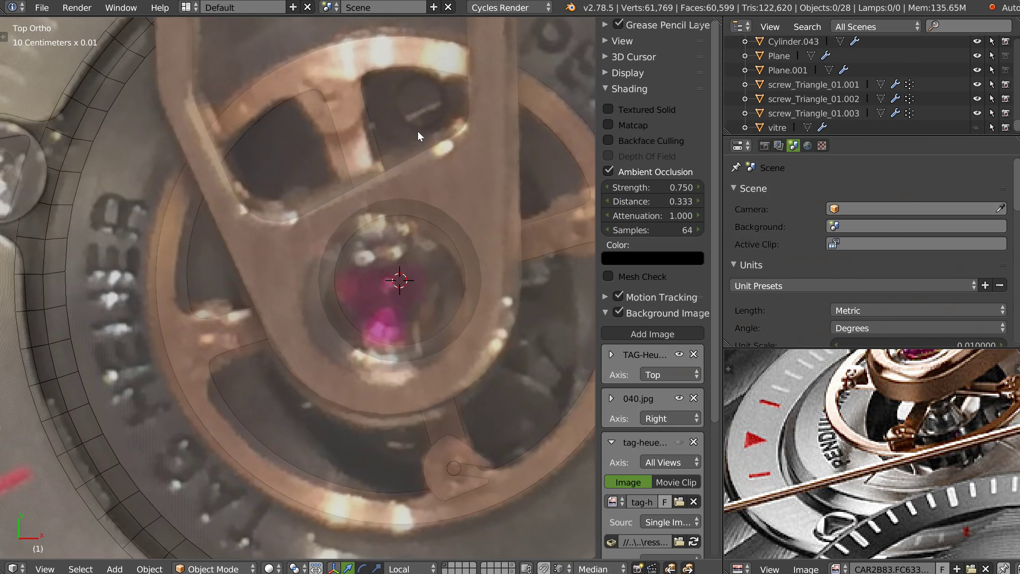
Duplicate the lower clip and screw onto the right spoke end and rotate the copy to match the photo.
{"action": "middle_click_drag", "start_coordinate": [438, 467], "coordinate": [427, 402], "text": "shift"}
{"action": "right_click", "coordinate": [445, 402]}
{"action": "right_click", "coordinate": [427, 429], "text": "shift"}
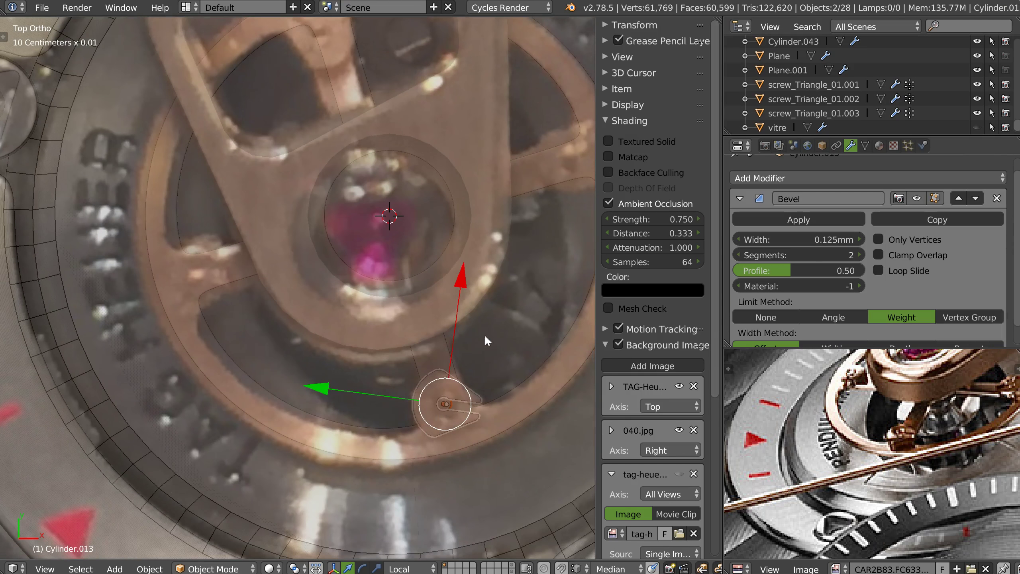
{"action": "middle_click_drag", "start_coordinate": [484, 335], "coordinate": [389, 416], "text": "shift"}
{"action": "key", "text": "shift+d"}
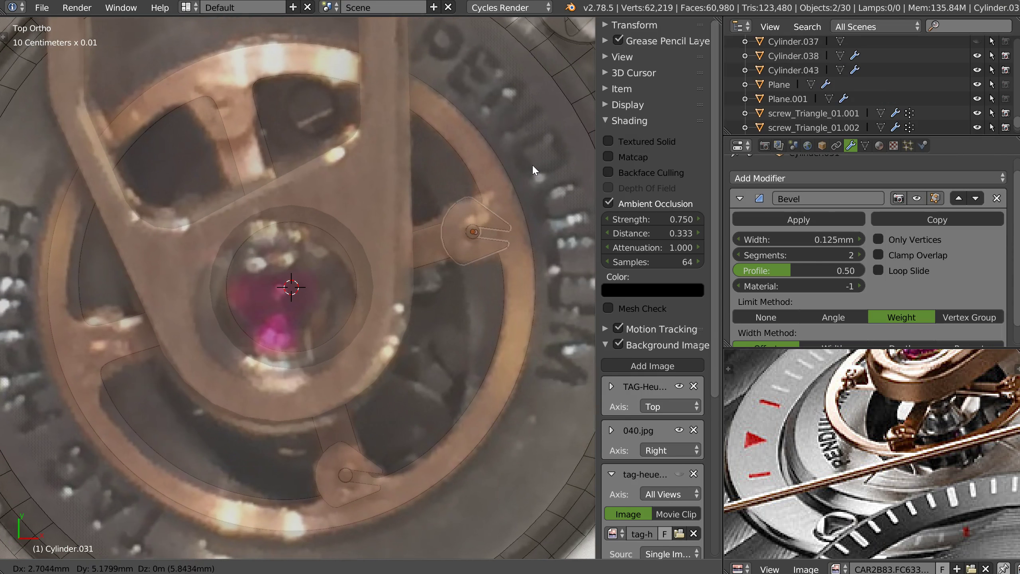
{"action": "left_click", "coordinate": [531, 166]}
{"action": "key", "text": "r"}
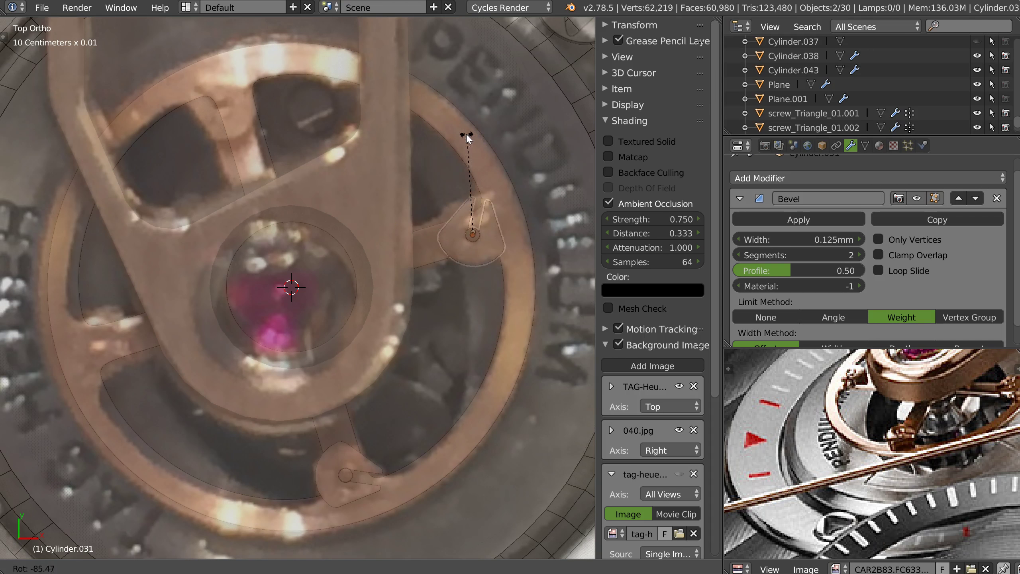
{"action": "left_click", "coordinate": [493, 164]}
Duplicate the right clip and screw onto the upper spoke end and rotate the copy to fit.
{"action": "middle_click_drag", "start_coordinate": [428, 176], "coordinate": [497, 241], "text": "shift"}
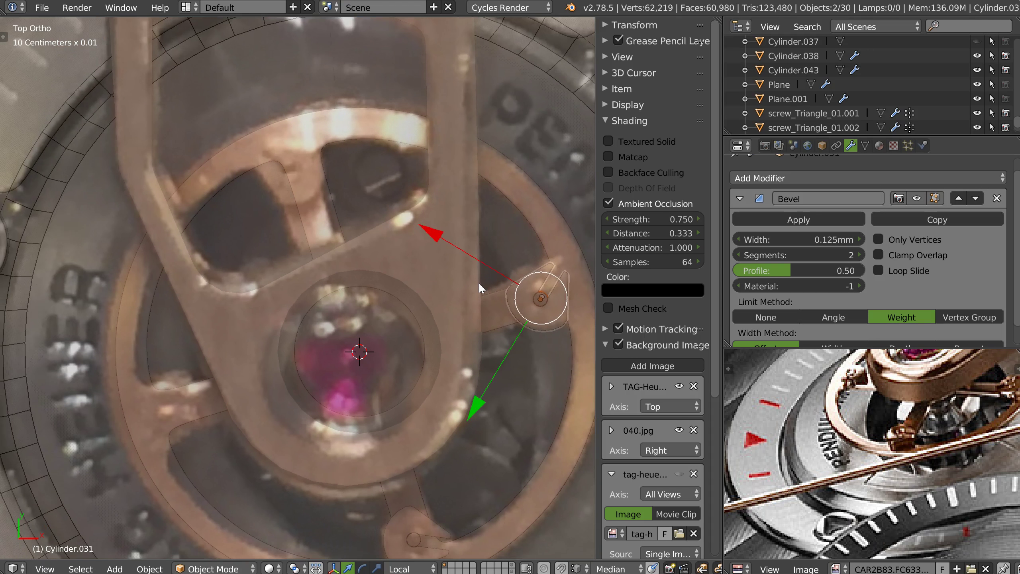
{"action": "key", "text": "shift+d"}
{"action": "left_click", "coordinate": [236, 131]}
{"action": "key", "text": "r"}
{"action": "left_click", "coordinate": [274, 231]}
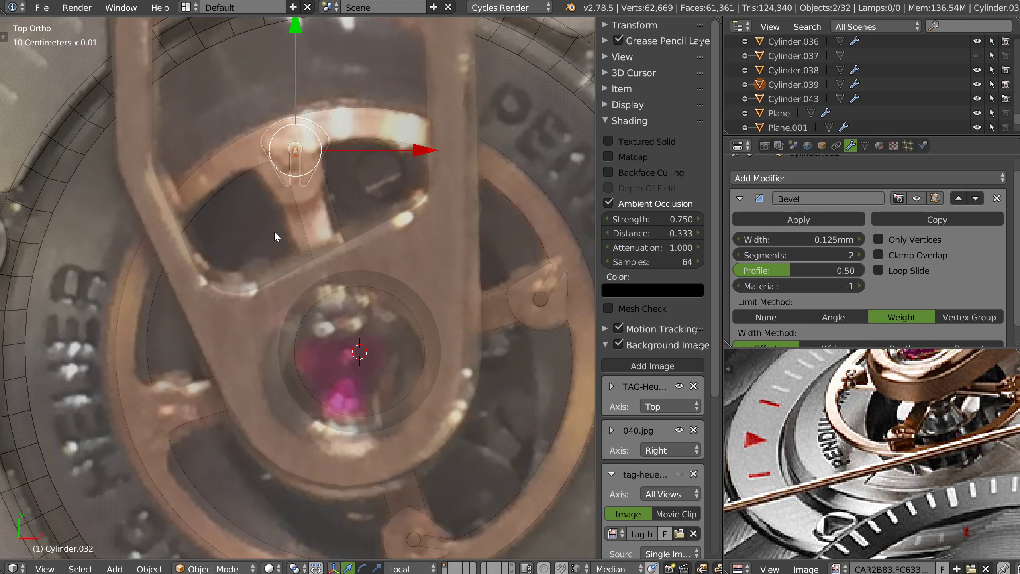
Duplicate the upper clip and screw onto the left spoke end and rotate the copy to fit.
{"action": "middle_click_drag", "start_coordinate": [274, 231], "coordinate": [396, 183], "text": "shift"}
{"action": "key", "text": "shift+d"}
{"action": "left_click", "coordinate": [249, 442]}
{"action": "key", "text": "r"}
{"action": "left_click", "coordinate": [269, 273]}
Isolate the lower clip in local view and open its mesh for editing.
{"action": "middle_click_drag", "start_coordinate": [270, 275], "coordinate": [391, 281]}
{"action": "right_click", "coordinate": [337, 342]}
{"action": "middle_click_drag", "start_coordinate": [390, 349], "coordinate": [345, 296]}
{"action": "key", "text": "KP_Divide"}
{"action": "key", "text": "Tab"}
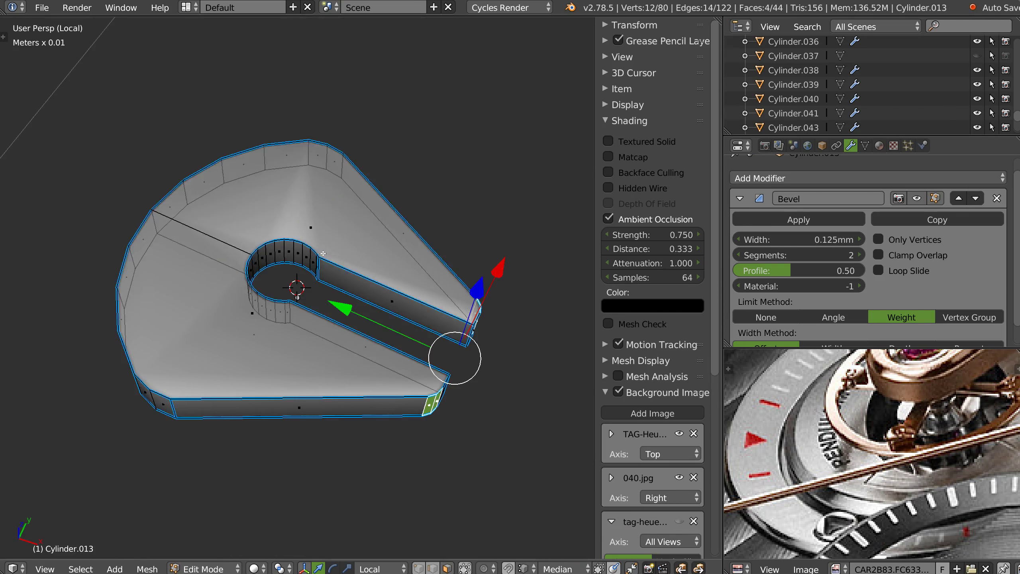
Select the clip's two top faces, invert the selection and delete all the other faces.
{"action": "middle_click_drag", "start_coordinate": [410, 237], "coordinate": [351, 224]}
{"action": "middle_click_drag", "start_coordinate": [471, 207], "coordinate": [400, 217], "text": "shift"}
{"action": "scroll", "coordinate": [404, 243], "scroll_direction": "up", "scroll_amount": 1}
{"action": "right_click", "coordinate": [402, 245]}
{"action": "right_click", "coordinate": [279, 258], "text": "shift"}
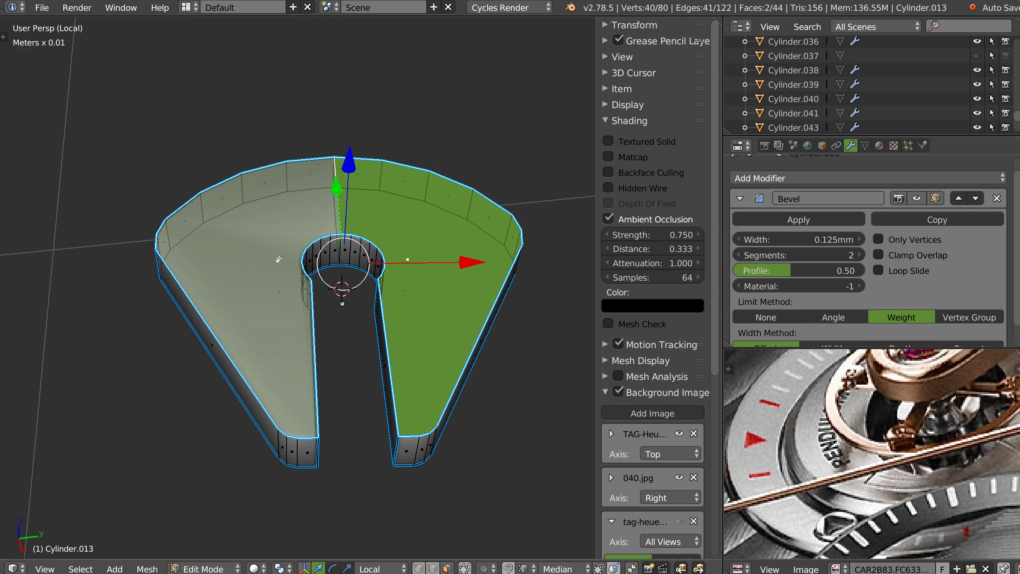
{"action": "key", "text": "a"}
{"action": "left_click", "coordinate": [308, 362]}
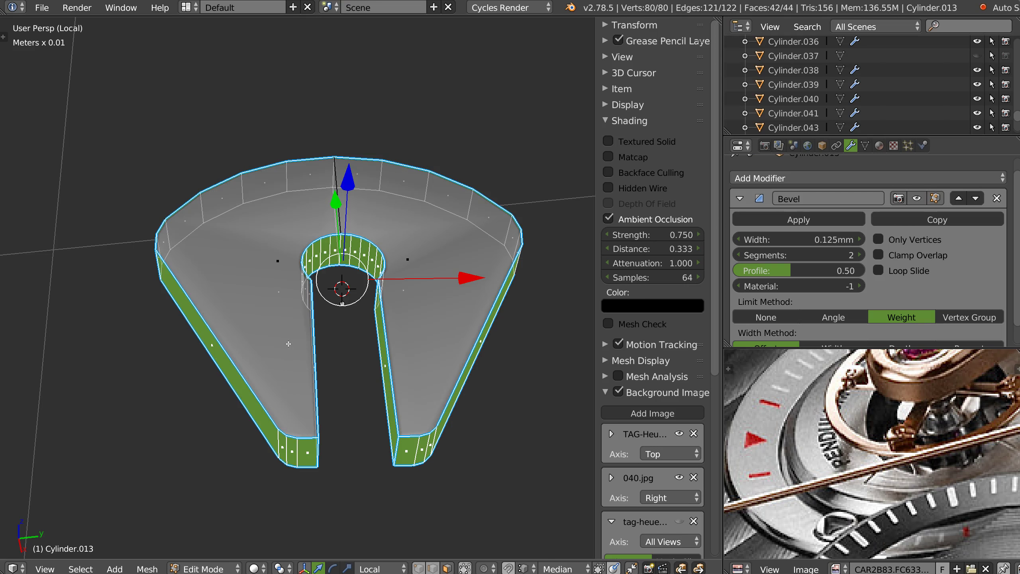
{"action": "key", "text": "x"}
{"action": "left_click", "coordinate": [335, 339]}
Select the clip's two remaining faces and inset them together, leaving a narrow border along the whole outline.
{"action": "right_click", "coordinate": [419, 296]}
{"action": "right_click", "coordinate": [315, 257], "text": "shift"}
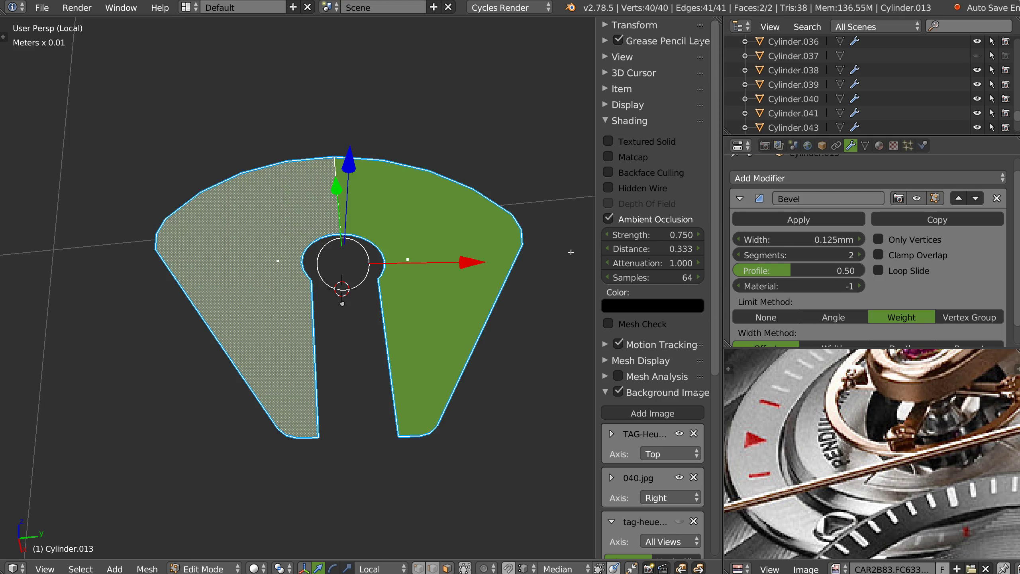
{"action": "key", "text": "i"}
{"action": "middle_click_drag", "start_coordinate": [481, 270], "coordinate": [470, 274], "text": "shift"}
{"action": "key", "text": "i"}
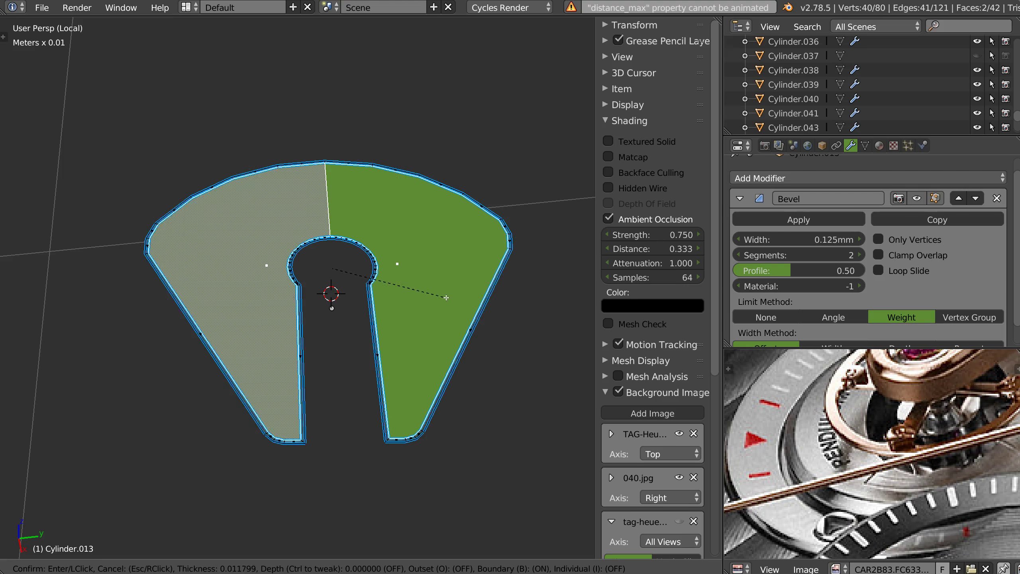
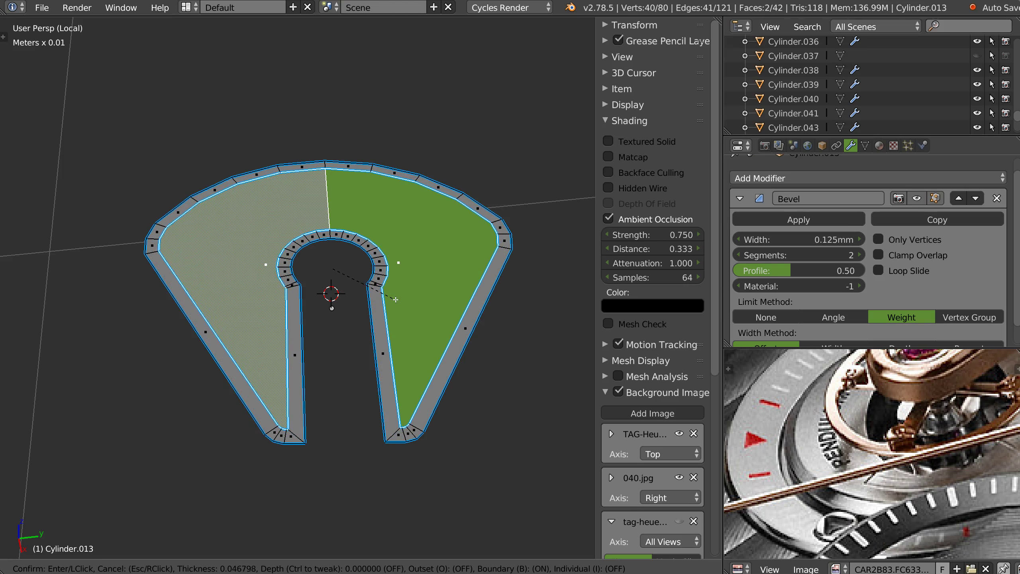
{"action": "left_click", "coordinate": [410, 296]}
Show the clip in top view, clear its rotation in object mode and reopen its mesh for editing.
{"action": "key", "text": "KP_7"}
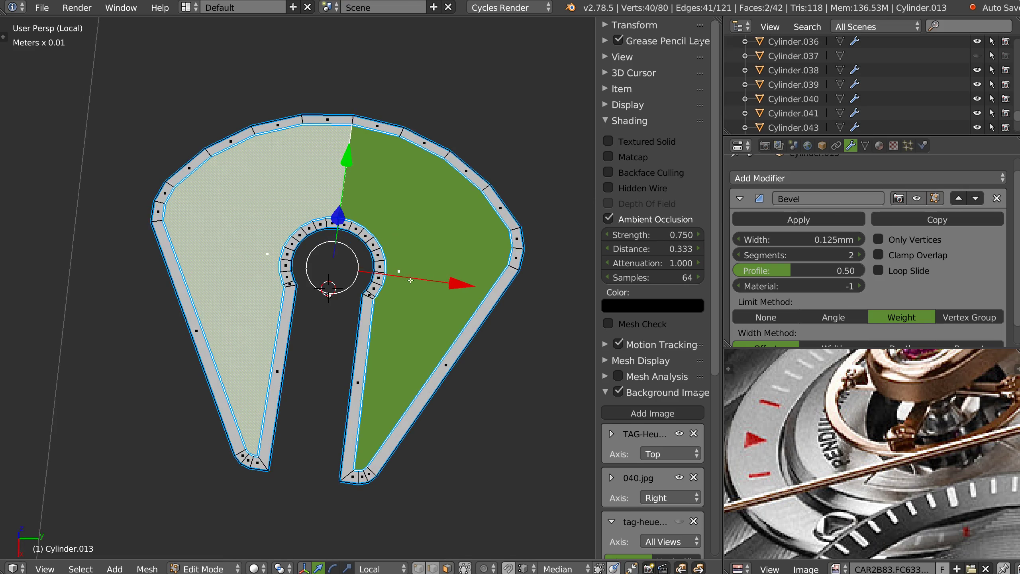
{"action": "key", "text": "Tab"}
{"action": "left_click", "coordinate": [384, 320]}
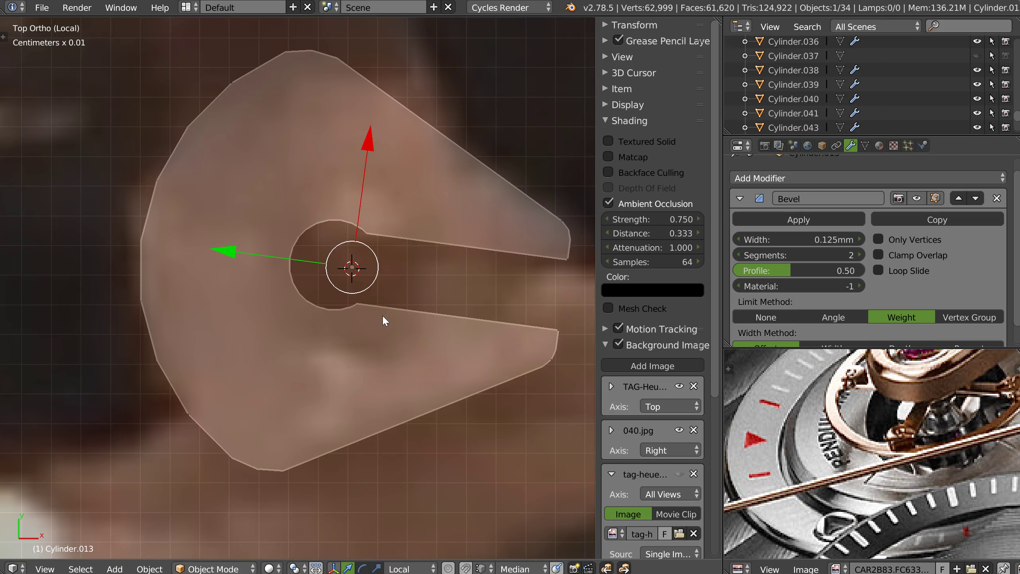
{"action": "key", "text": "alt+r"}
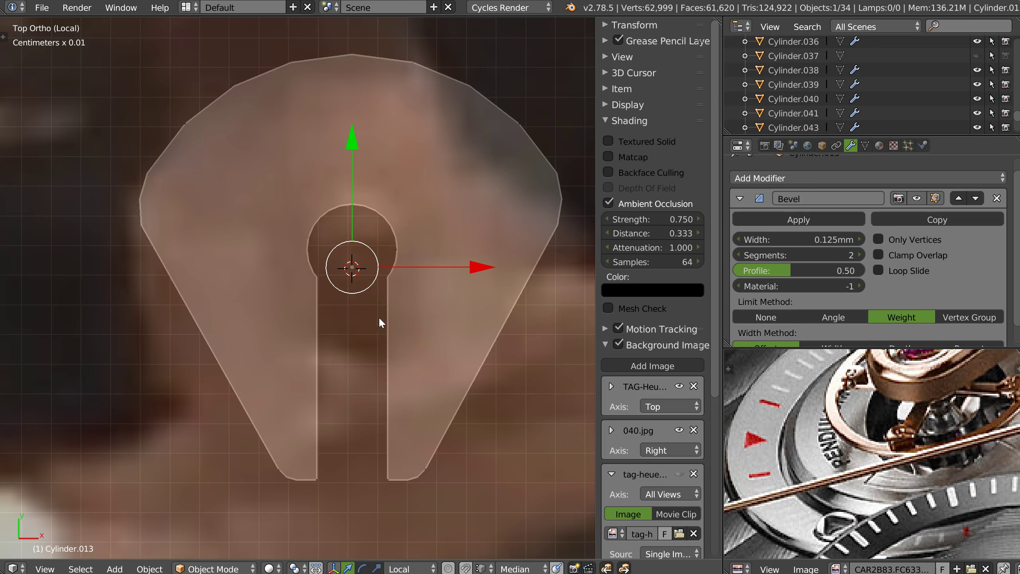
{"action": "middle_click_drag", "start_coordinate": [436, 240], "coordinate": [412, 300], "text": "shift"}
{"action": "key", "text": "Tab"}
In vertex mode, connect the first two inner-arc vertices to the right of the centre line with their outer-arc counterparts.
{"action": "scroll", "coordinate": [426, 256], "scroll_direction": "up", "scroll_amount": 5}
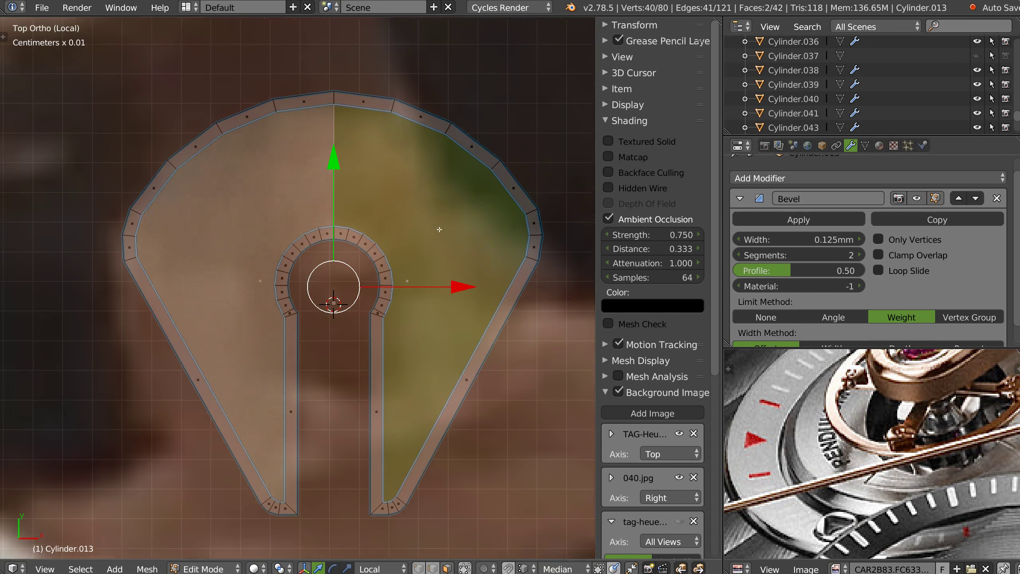
{"action": "scroll", "coordinate": [415, 273], "scroll_direction": "down", "scroll_amount": 4}
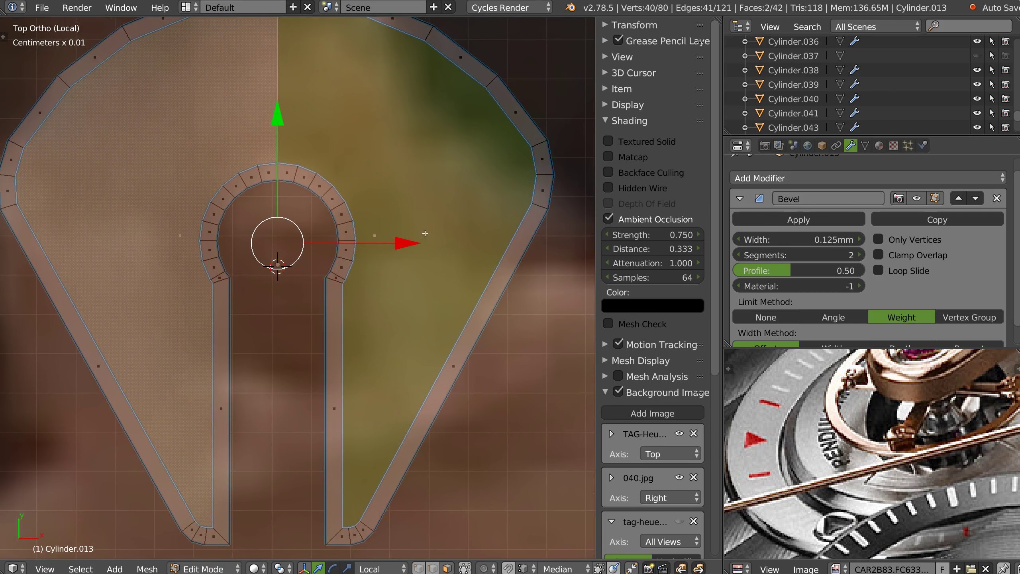
{"action": "middle_click_drag", "start_coordinate": [425, 234], "coordinate": [462, 286], "text": "shift"}
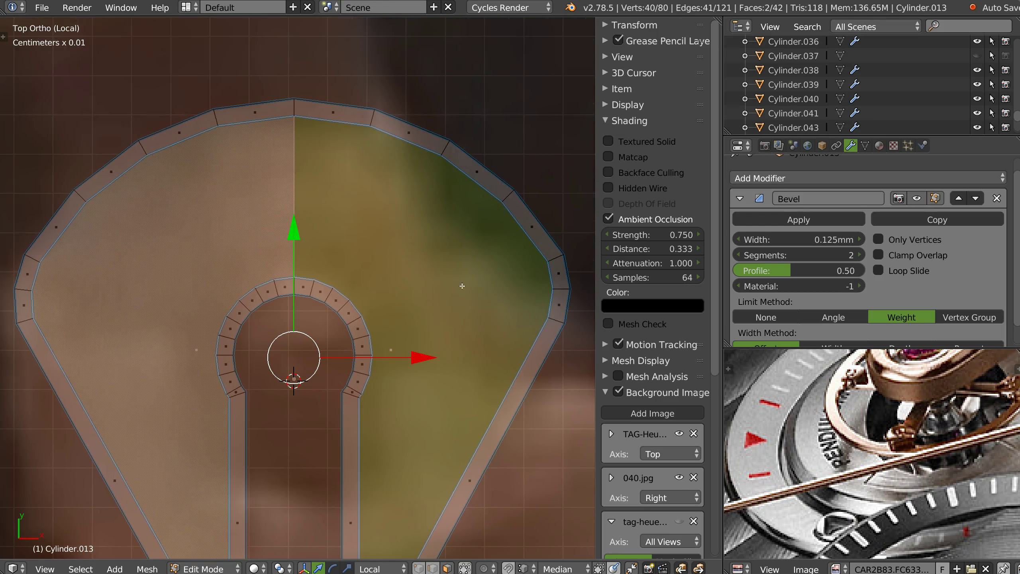
{"action": "key", "text": "1"}
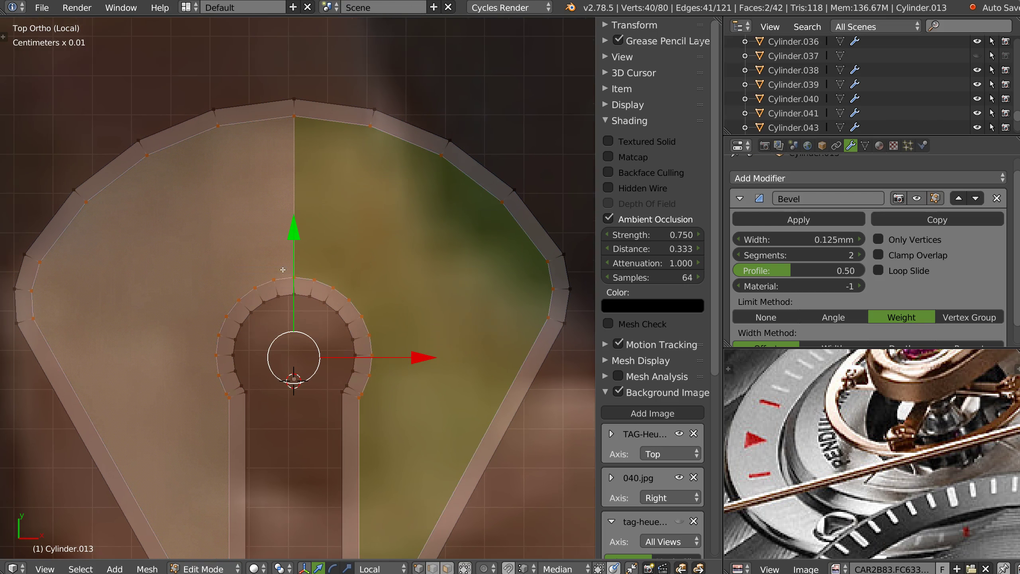
{"action": "right_click", "coordinate": [314, 279]}
{"action": "right_click", "coordinate": [370, 125], "text": "shift"}
{"action": "key", "text": "j"}
{"action": "right_click", "coordinate": [333, 287]}
{"action": "right_click", "coordinate": [443, 194], "text": "shift"}
Connect the next four border vertices around the right side of the hole to the matching vertices on the outer border.
{"action": "right_click", "coordinate": [348, 300]}
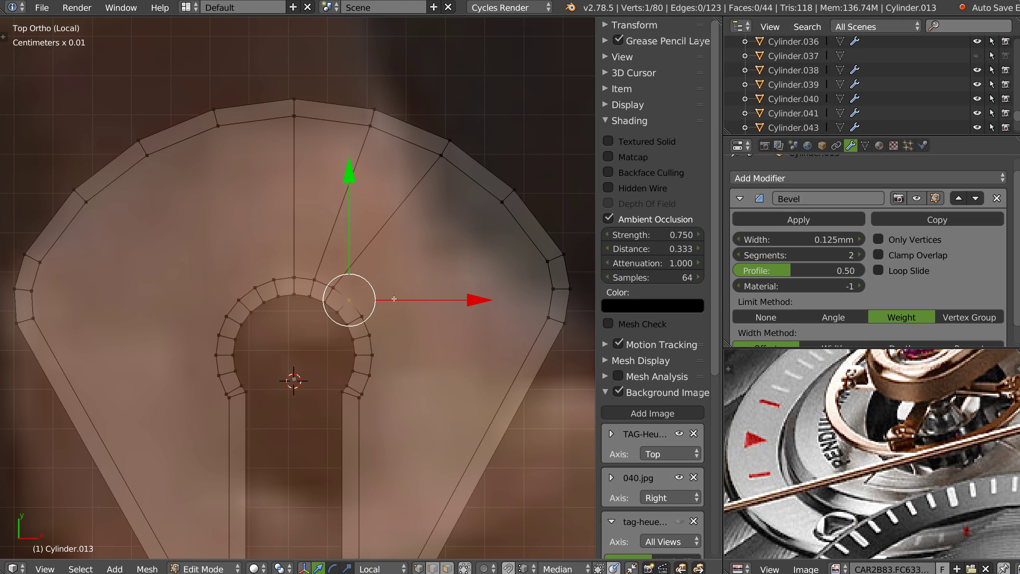
{"action": "key", "text": "shift+q"}
{"action": "key", "text": "Escape"}
{"action": "right_click", "coordinate": [506, 206], "text": "shift"}
{"action": "key", "text": "j"}
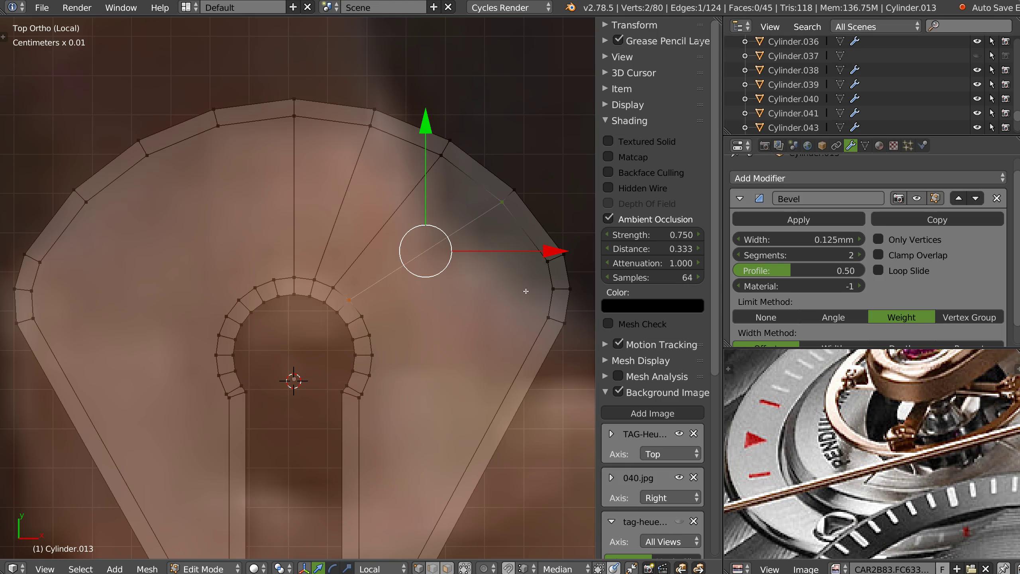
{"action": "right_click", "coordinate": [362, 316]}
{"action": "right_click", "coordinate": [547, 261], "text": "shift"}
{"action": "key", "text": "j"}
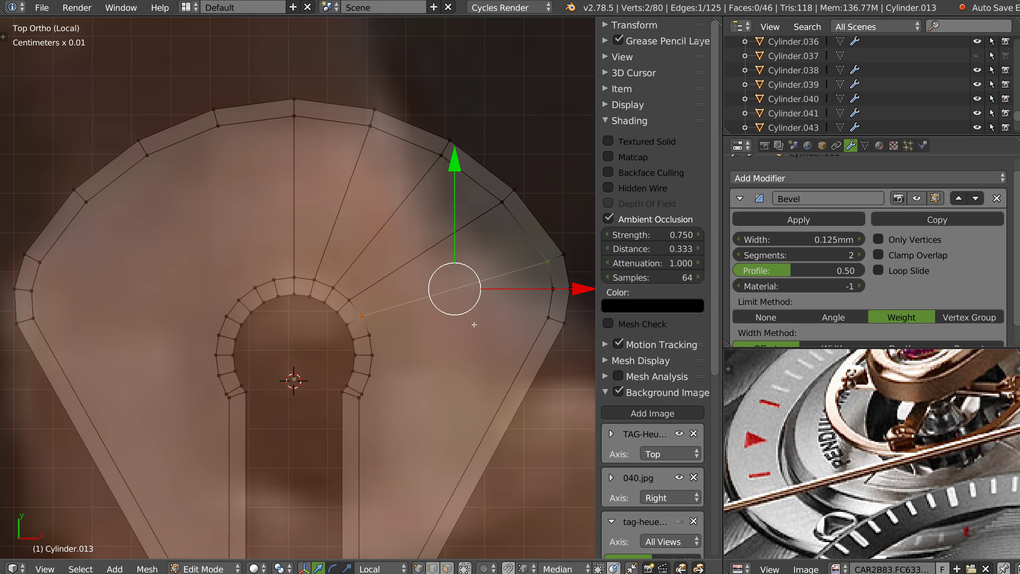
{"action": "right_click", "coordinate": [379, 329]}
{"action": "right_click", "coordinate": [551, 289], "text": "shift"}
{"action": "right_click", "coordinate": [382, 357]}
{"action": "right_click", "coordinate": [500, 352], "text": "shift"}
Knife-cut the right leg's tip from the slanted side's lowest inner border vertex across the inner border line to the slot edge.
{"action": "middle_click_drag", "start_coordinate": [421, 375], "coordinate": [418, 226], "text": "shift"}
{"action": "middle_click_drag", "start_coordinate": [350, 381], "coordinate": [377, 276], "text": "shift"}
{"action": "mouse_move", "coordinate": [360, 360]}
{"action": "middle_mouse_down", "text": "ctrl"}
{"action": "mouse_move", "coordinate": [420, 297]}
{"action": "mouse_move", "coordinate": [400, 267]}
{"action": "middle_mouse_up", "text": "ctrl"}
{"action": "middle_click_drag", "start_coordinate": [403, 338], "coordinate": [418, 328], "text": "ctrl"}
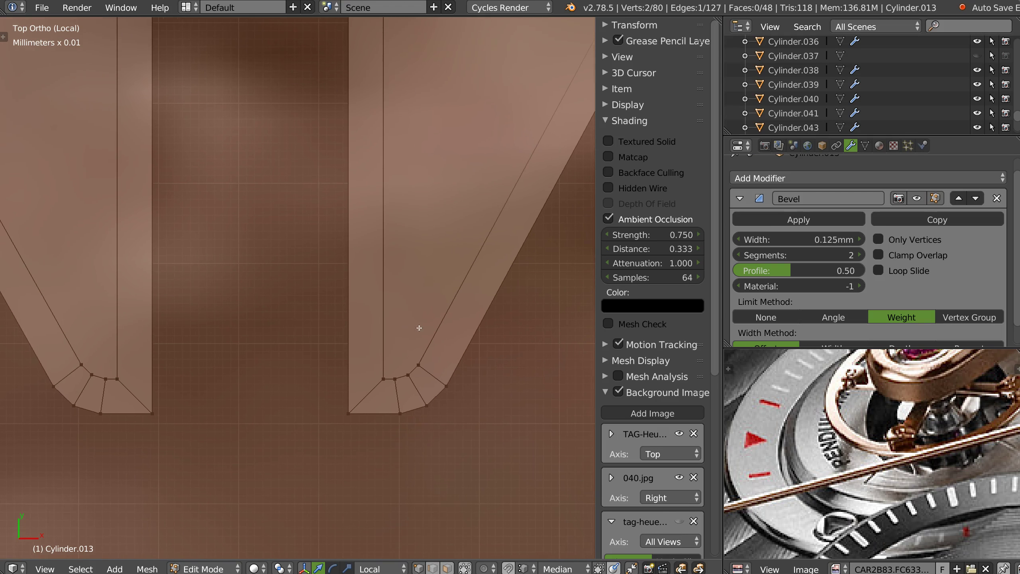
{"action": "key", "text": "k"}
{"action": "left_click", "coordinate": [419, 364]}
{"action": "left_click", "coordinate": [383, 327]}
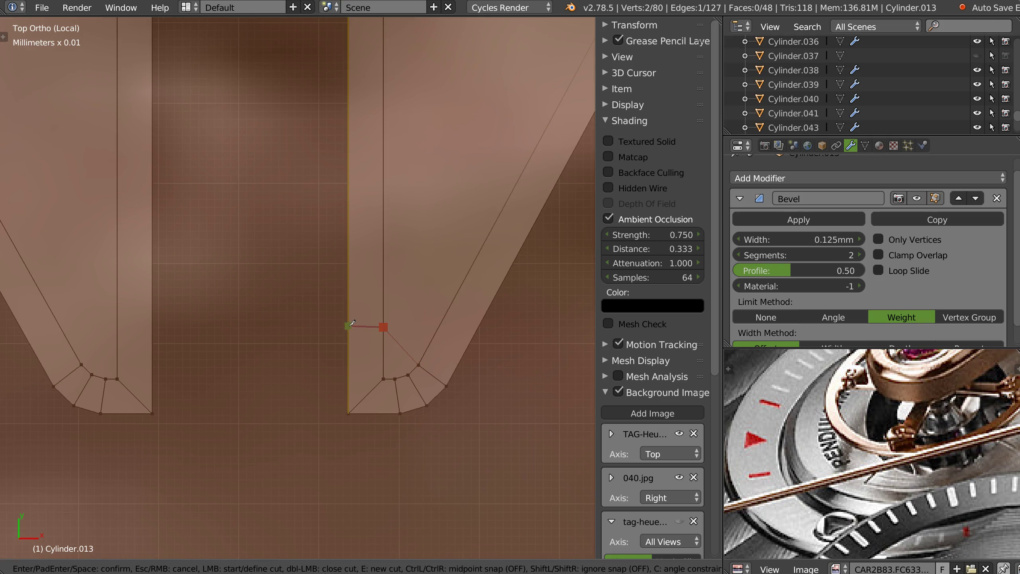
{"action": "left_click", "coordinate": [349, 328]}
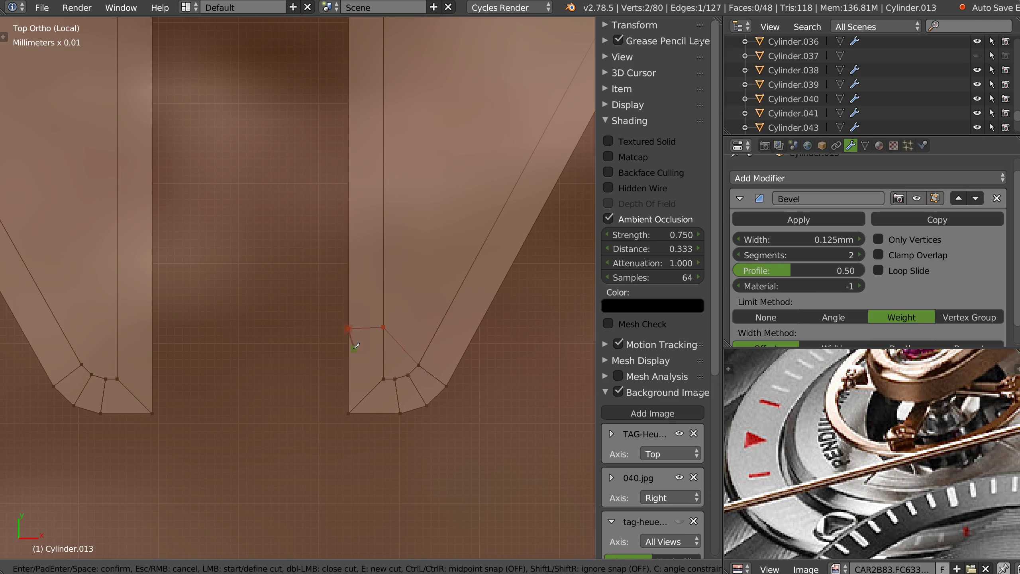
{"action": "key", "text": "Return"}
Knife-cut from the new point on the right leg's inner border line to the border vertices of the rounded tip.
{"action": "key", "text": "k"}
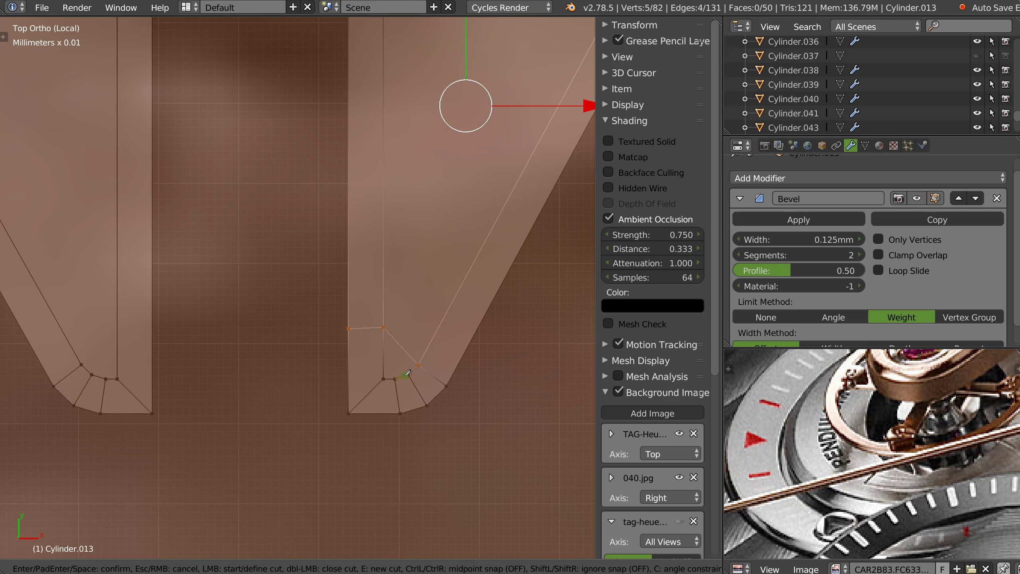
{"action": "left_click", "coordinate": [383, 327]}
{"action": "left_click", "coordinate": [401, 376]}
{"action": "key", "text": "Return"}
Move the two inner border vertices at the right leg's rounded tip up slightly to even out the tip faces.
{"action": "mouse_move", "coordinate": [417, 365]}
{"action": "right_mouse_down"}
{"action": "mouse_move", "coordinate": [430, 344]}
{"action": "mouse_move", "coordinate": [424, 350]}
{"action": "right_mouse_up"}
{"action": "right_click_drag", "start_coordinate": [408, 378], "coordinate": [411, 376]}
{"action": "left_click_drag", "start_coordinate": [410, 376], "coordinate": [411, 375]}
{"action": "key", "text": "ctrl+z"}
{"action": "left_click", "coordinate": [412, 387]}
{"action": "key", "text": "g"}
{"action": "left_click", "coordinate": [433, 374]}
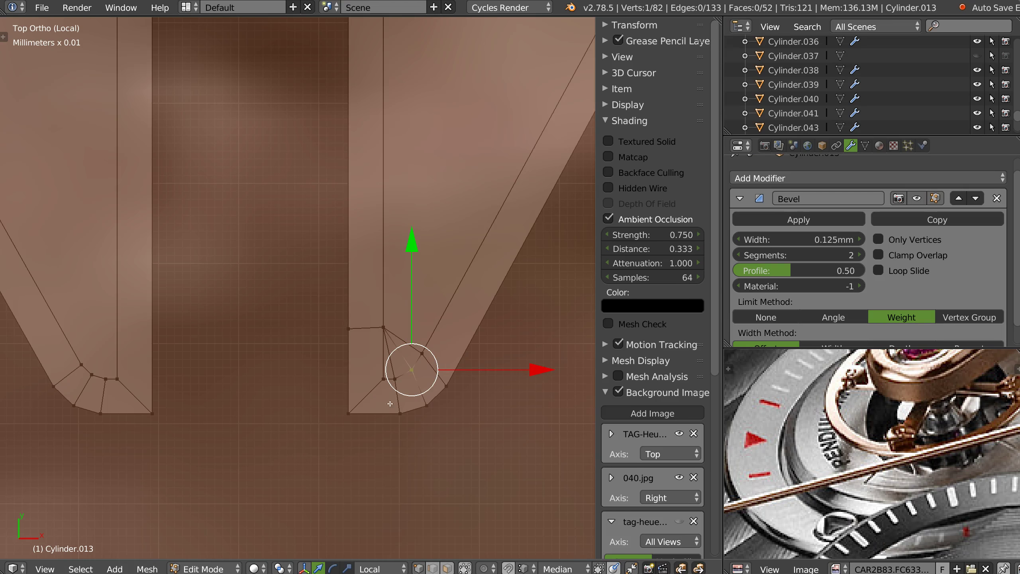
Knife-cut the right leg from the border vertex where the hole meets the slot to the slanted outer edge.
{"action": "middle_click_drag", "start_coordinate": [497, 256], "coordinate": [478, 295], "text": "ctrl"}
{"action": "middle_click_drag", "start_coordinate": [407, 274], "coordinate": [384, 386], "text": "shift"}
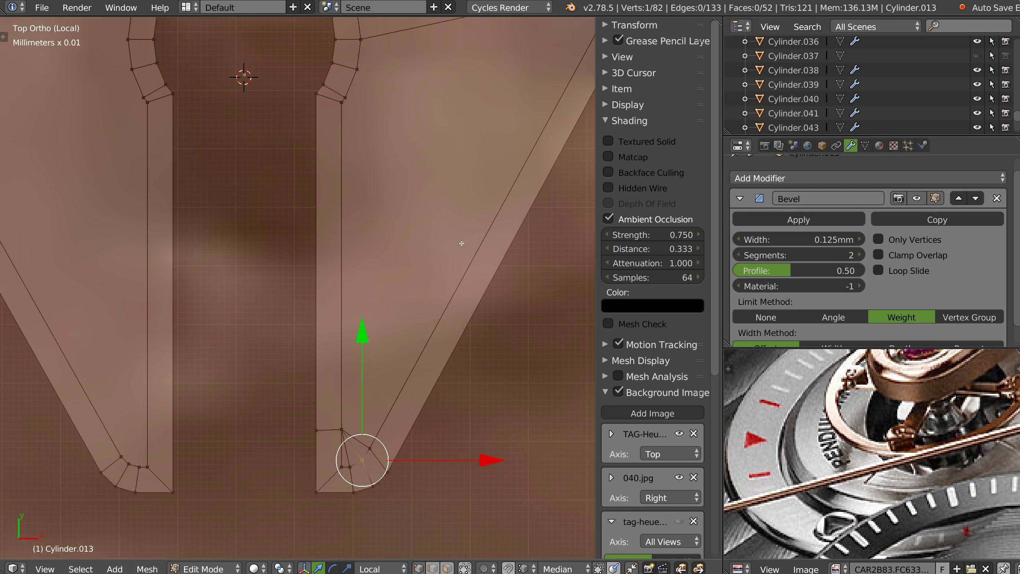
{"action": "middle_click_drag", "start_coordinate": [457, 245], "coordinate": [402, 397], "text": "shift"}
{"action": "middle_click_drag", "start_coordinate": [330, 240], "coordinate": [312, 222], "text": "shift"}
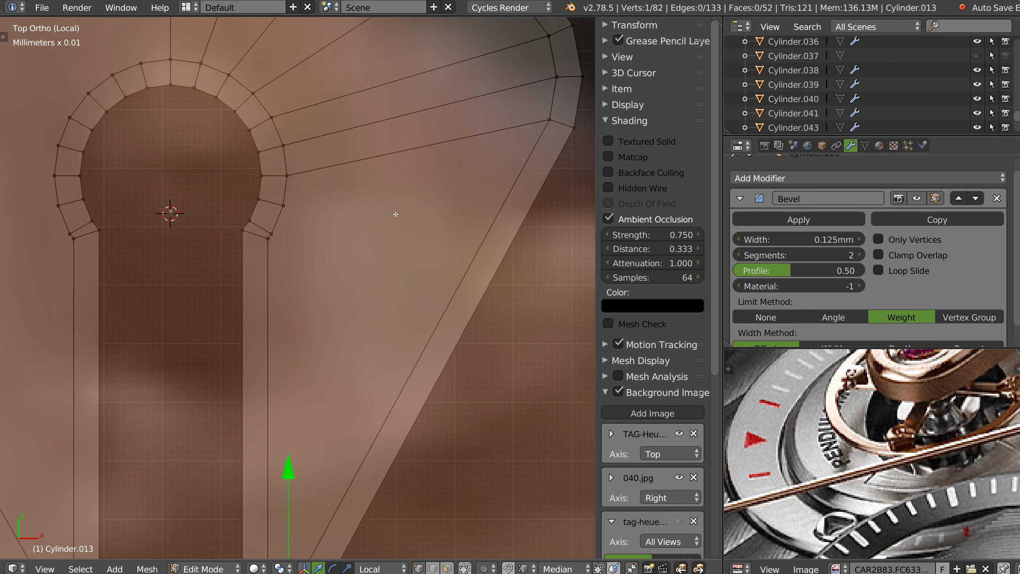
{"action": "key", "text": "k"}
{"action": "left_click", "coordinate": [272, 231]}
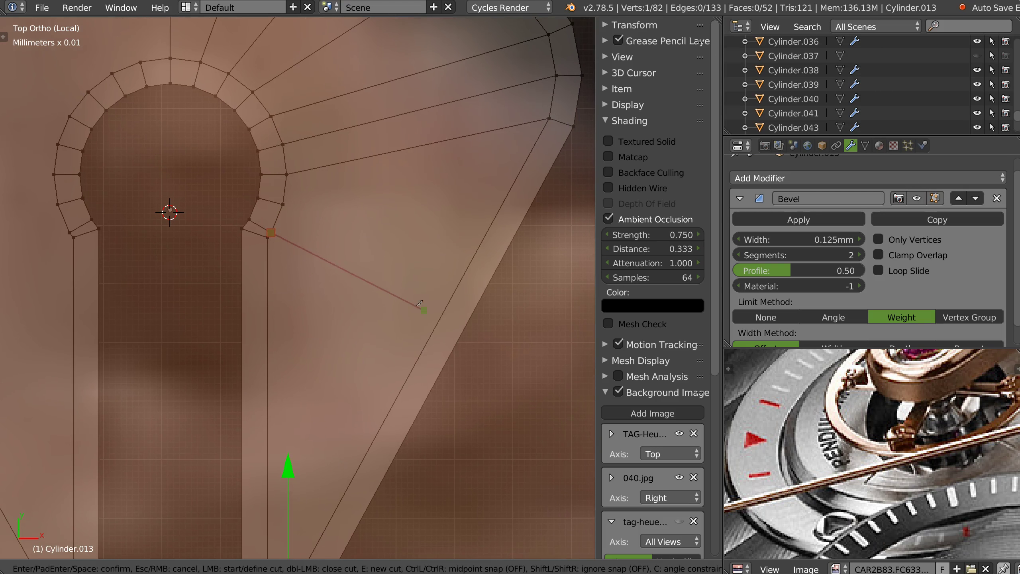
{"action": "left_click", "coordinate": [457, 342]}
{"action": "key", "text": "Return"}
Lower the border vertex at the top of the right slot side and knife-cut from it to the lower slanted outer edge.
{"action": "right_click", "coordinate": [269, 257]}
{"action": "left_click_drag", "start_coordinate": [272, 128], "coordinate": [273, 146]}
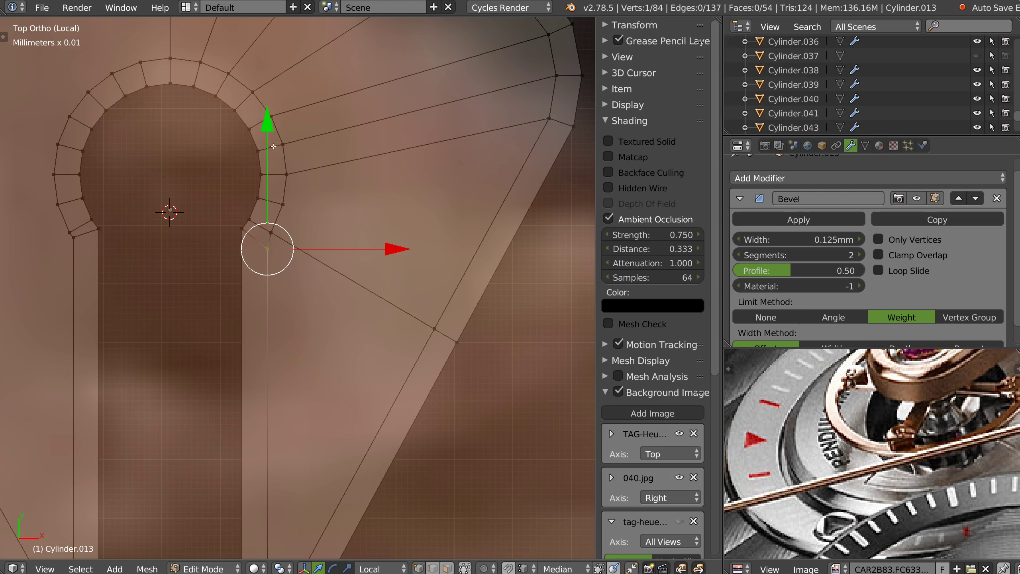
{"action": "key", "text": "k"}
{"action": "left_click", "coordinate": [267, 248]}
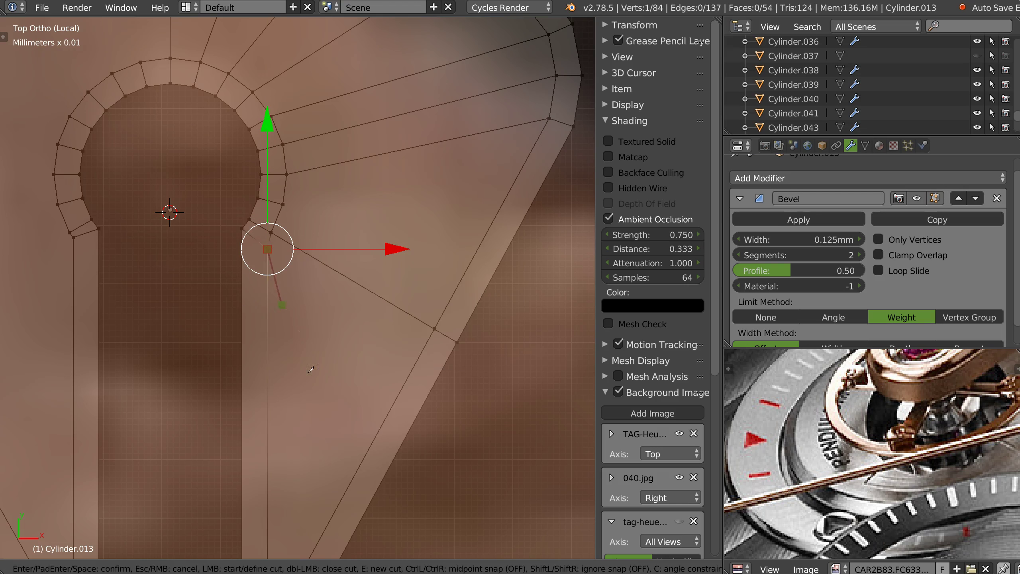
{"action": "left_click", "coordinate": [345, 493]}
{"action": "left_click", "coordinate": [367, 507]}
{"action": "key", "text": "Return"}
Return the clip to object mode and display its wireframe over the surface.
{"action": "scroll", "coordinate": [302, 60], "scroll_direction": "down", "scroll_amount": 2}
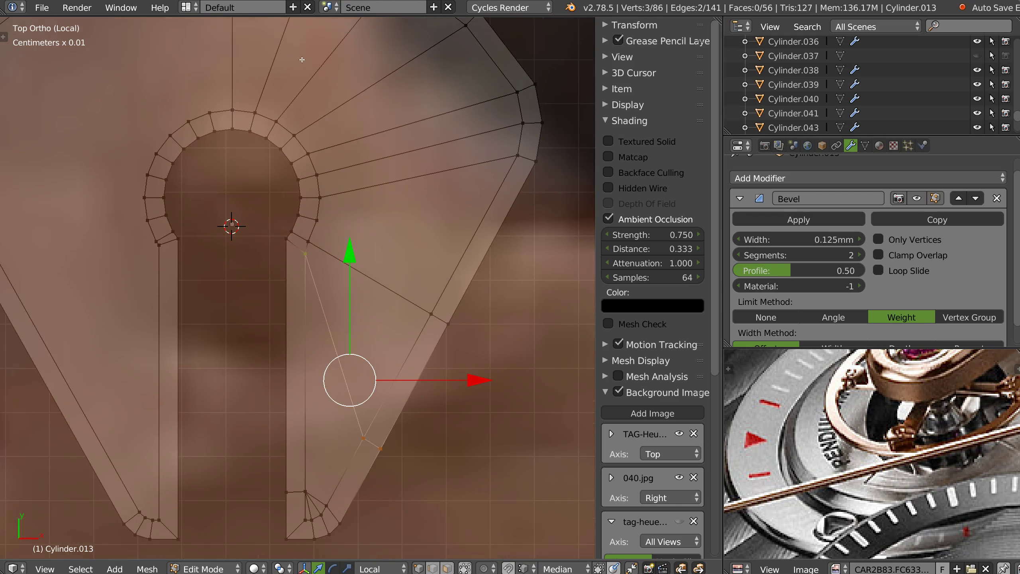
{"action": "scroll", "coordinate": [302, 59], "scroll_direction": "down", "scroll_amount": 3}
{"action": "key", "text": "Tab"}
{"action": "right_click", "coordinate": [416, 271]}
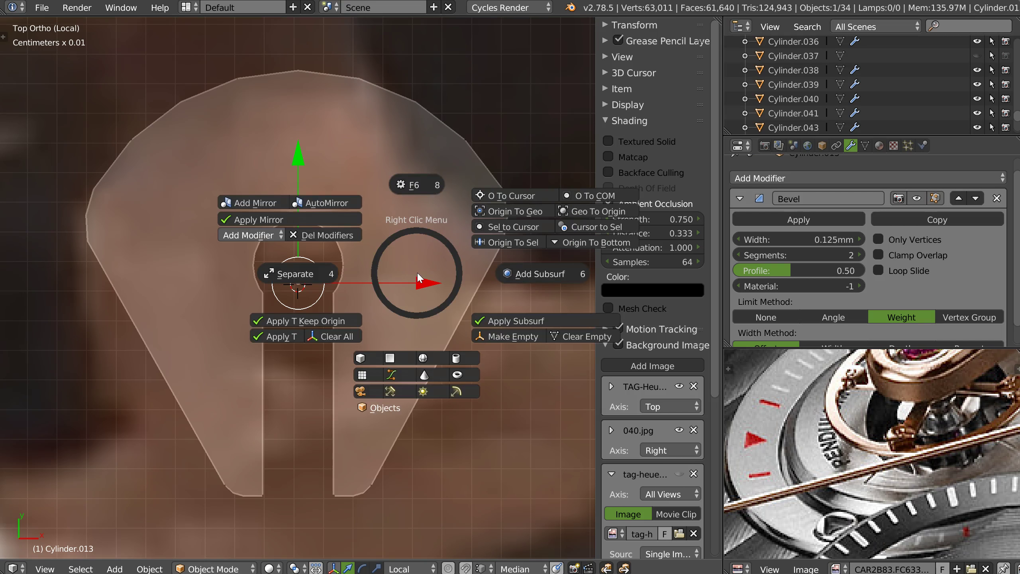
{"action": "key", "text": "Escape"}
{"action": "key", "text": "shift+z"}
{"action": "left_click", "coordinate": [387, 278]}
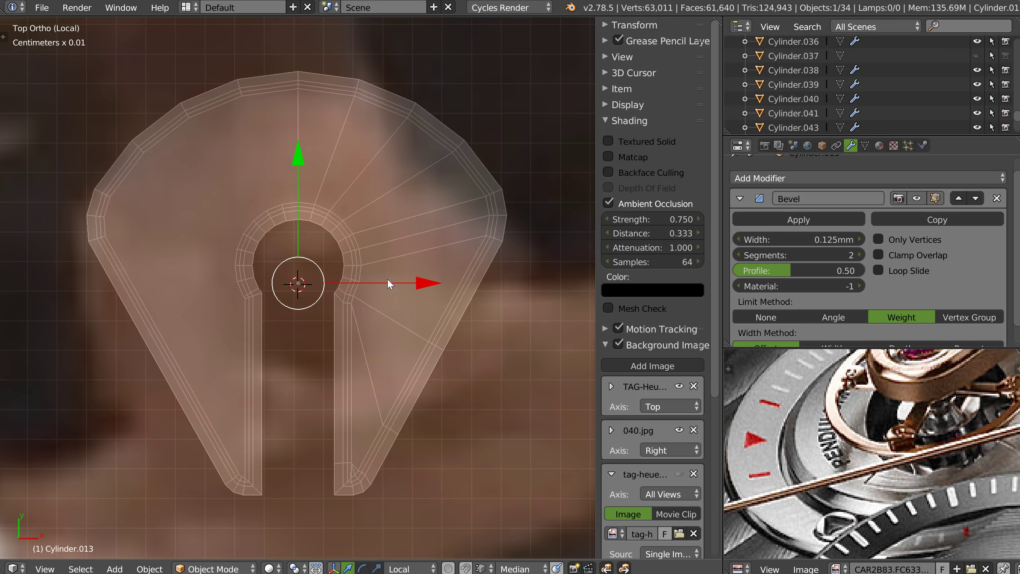
{"action": "right_click", "coordinate": [388, 278]}
{"action": "left_click", "coordinate": [415, 362]}
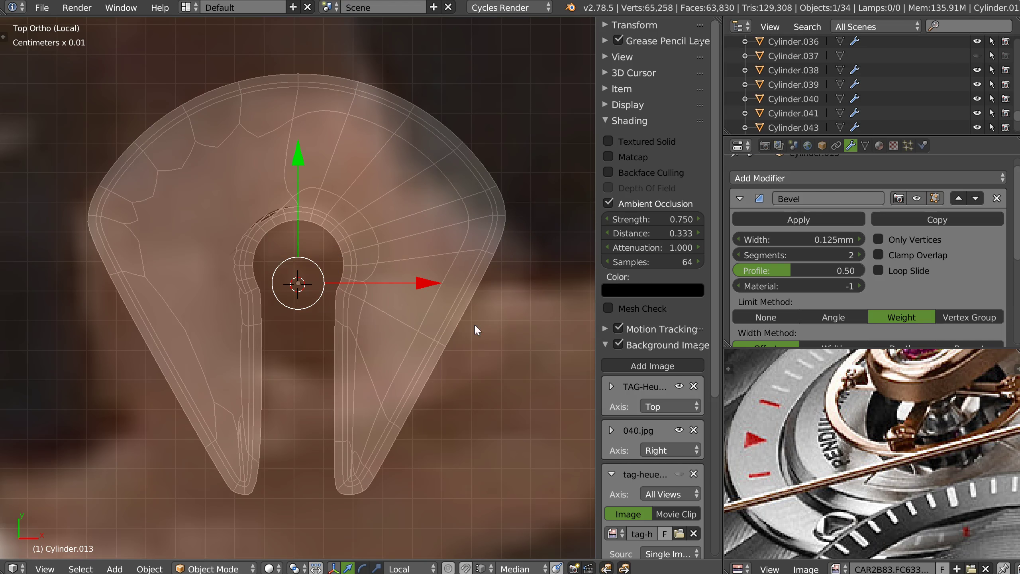
{"action": "key", "text": "ctrl+z"}
Symmetrize the clip so the left half takes over the right half's new edge layout.
{"action": "right_click", "coordinate": [396, 320]}
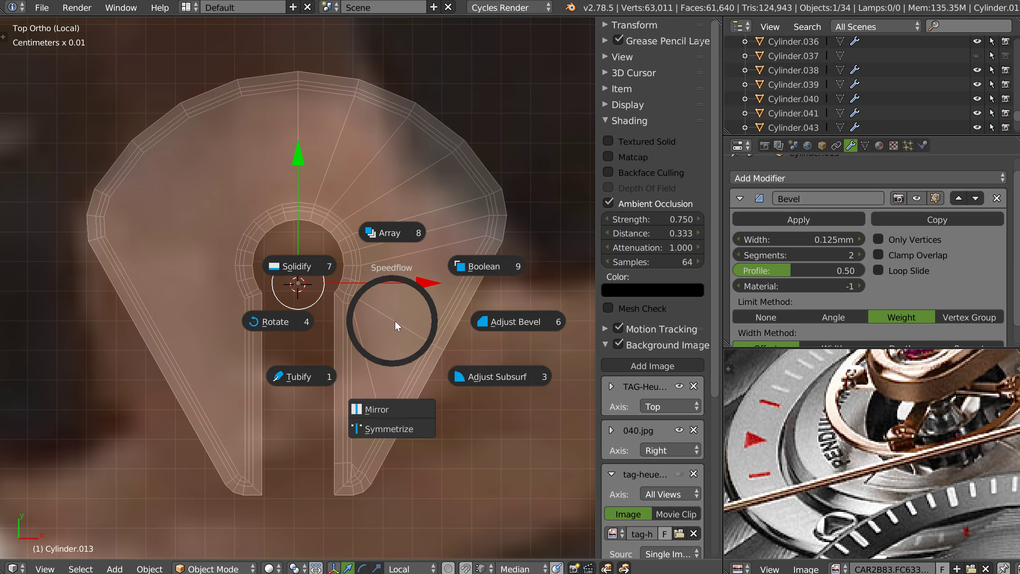
{"action": "left_click", "coordinate": [386, 430]}
{"action": "left_click", "coordinate": [386, 429]}
{"action": "middle_click_drag", "start_coordinate": [386, 428], "coordinate": [372, 321]}
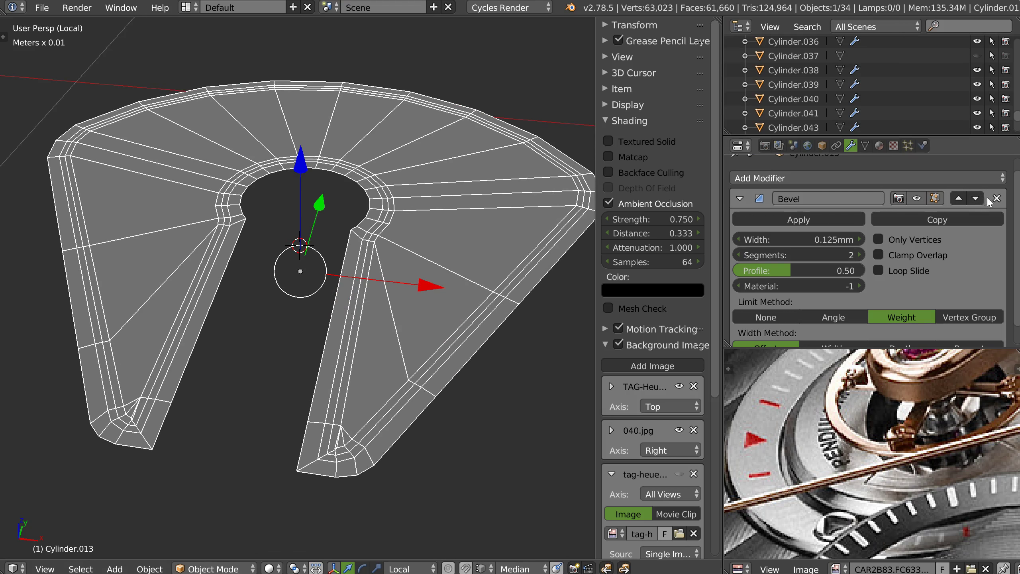
Select the clip's complete inner border loop, remove its bevel weight and return to object mode.
{"action": "key", "text": "Tab"}
{"action": "right_click", "coordinate": [397, 403], "text": "alt"}
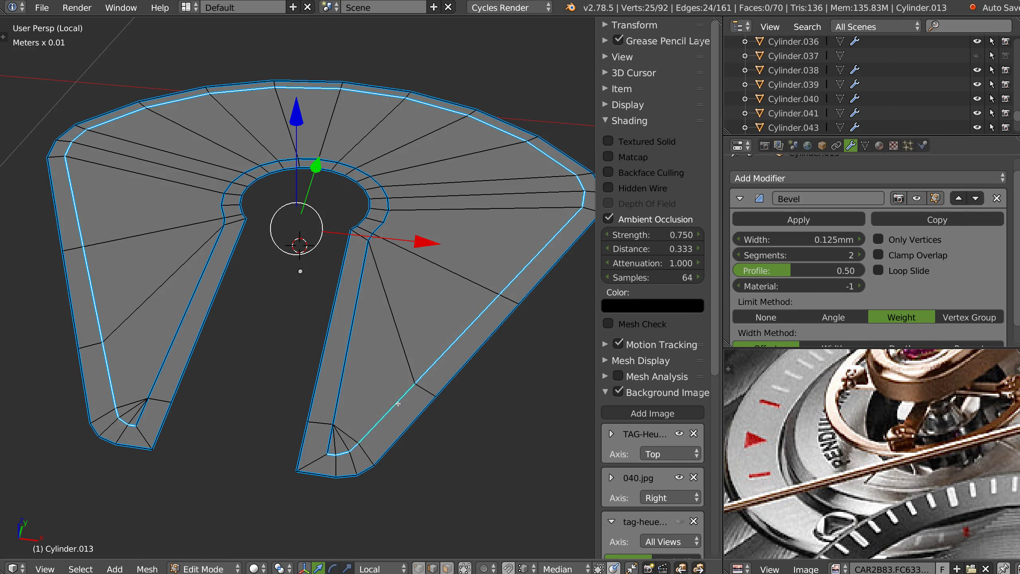
{"action": "right_click", "coordinate": [358, 365], "text": "alt+shift"}
{"action": "right_click", "coordinate": [325, 440], "text": "alt+shift"}
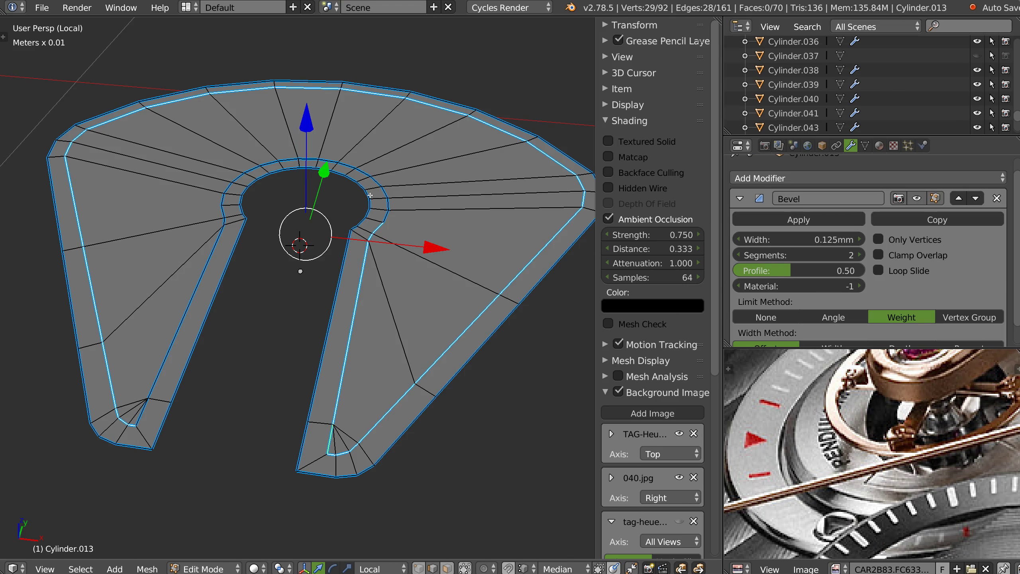
{"action": "right_click", "coordinate": [371, 183], "text": "alt+shift"}
{"action": "right_click", "coordinate": [208, 257], "text": "alt+shift"}
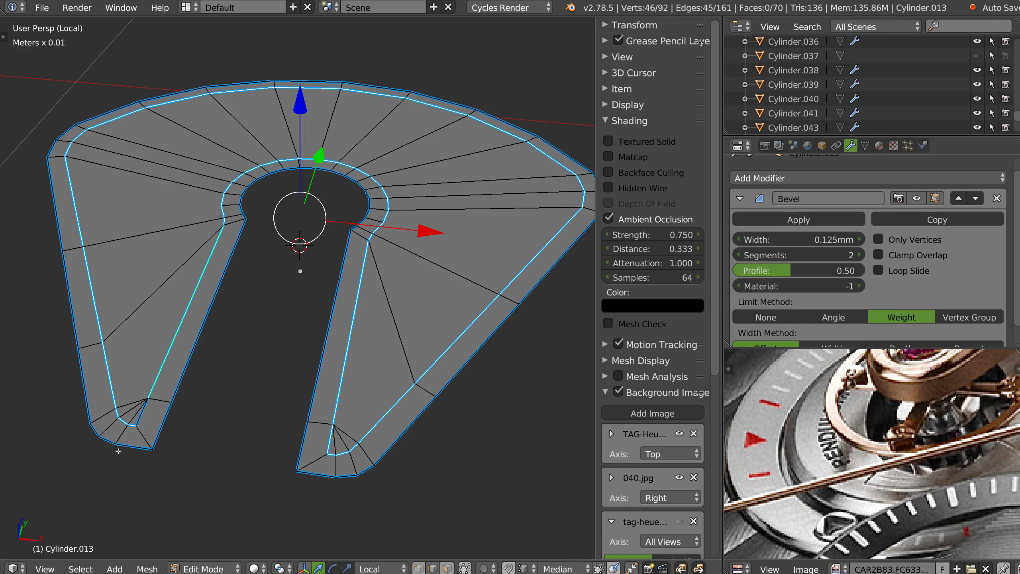
{"action": "right_click", "coordinate": [139, 414], "text": "alt+shift"}
{"action": "key", "text": "shift+e"}
{"action": "left_click", "coordinate": [317, 405]}
{"action": "key", "text": "Tab"}
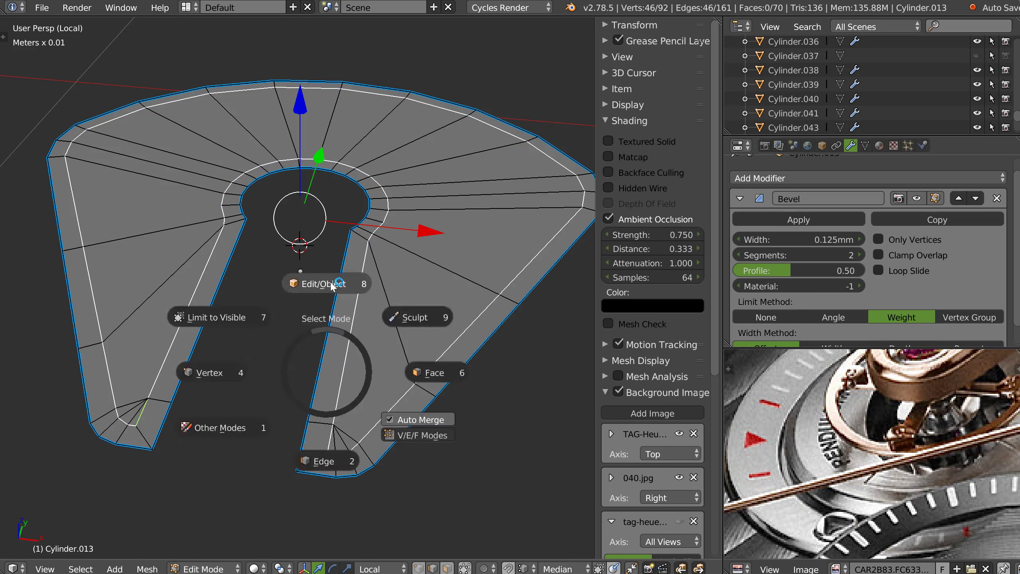
{"action": "left_click", "coordinate": [361, 342]}
Give the flat clip a Solidify thickness of about 0.08 with even offset and filled rim.
{"action": "scroll", "coordinate": [467, 283], "scroll_direction": "down", "scroll_amount": 2}
{"action": "middle_click_drag", "start_coordinate": [365, 302], "coordinate": [442, 316]}
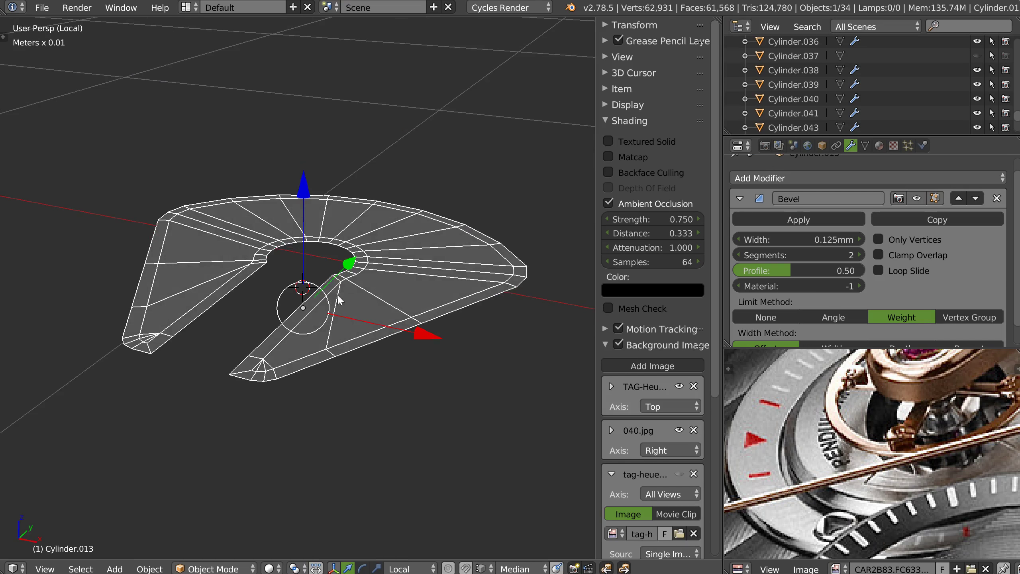
{"action": "key", "text": "Tab"}
{"action": "key", "text": "Tab"}
{"action": "left_click", "coordinate": [350, 245]}
{"action": "key", "text": "w"}
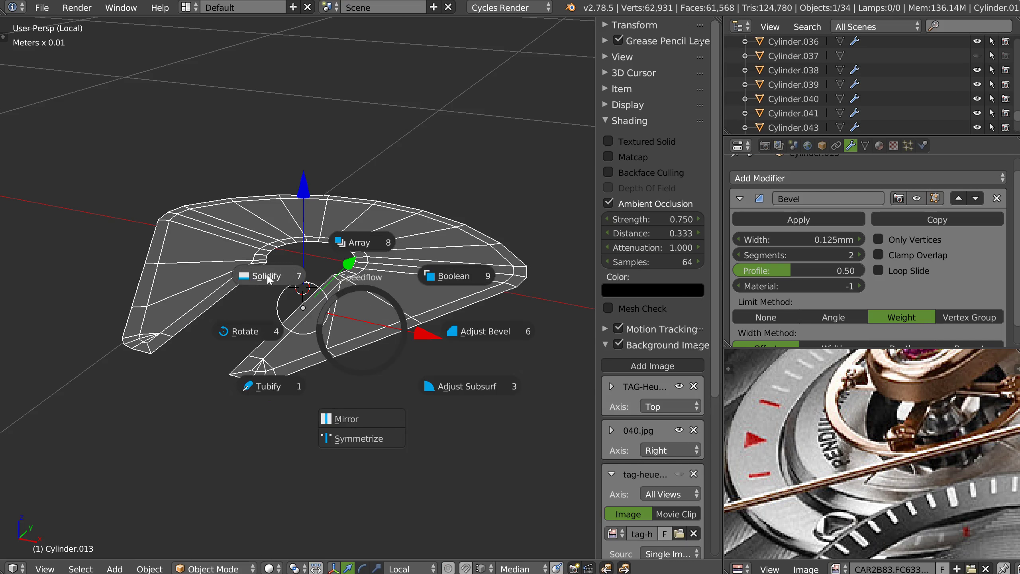
{"action": "left_click", "coordinate": [252, 278]}
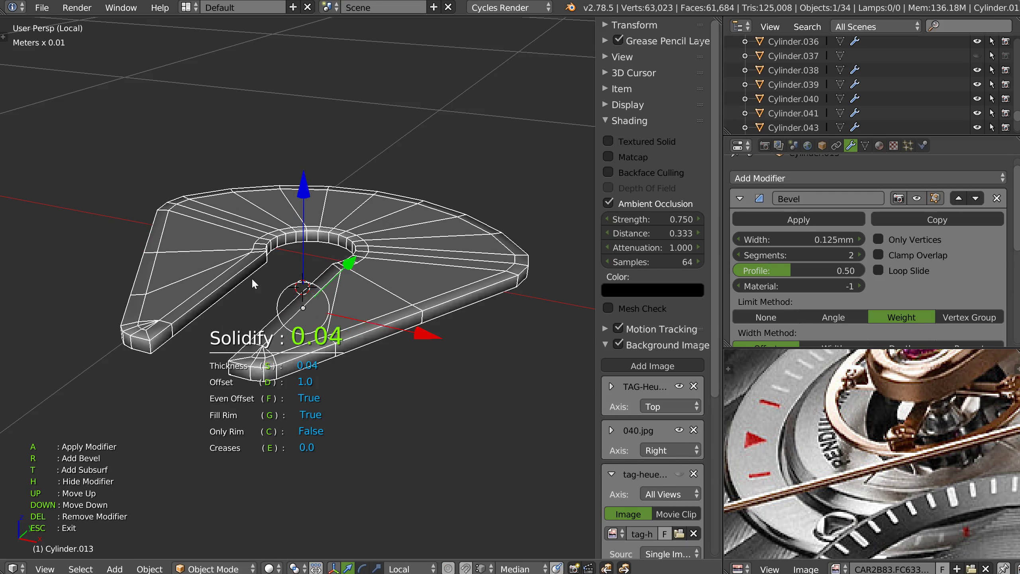
{"action": "left_click", "coordinate": [228, 287]}
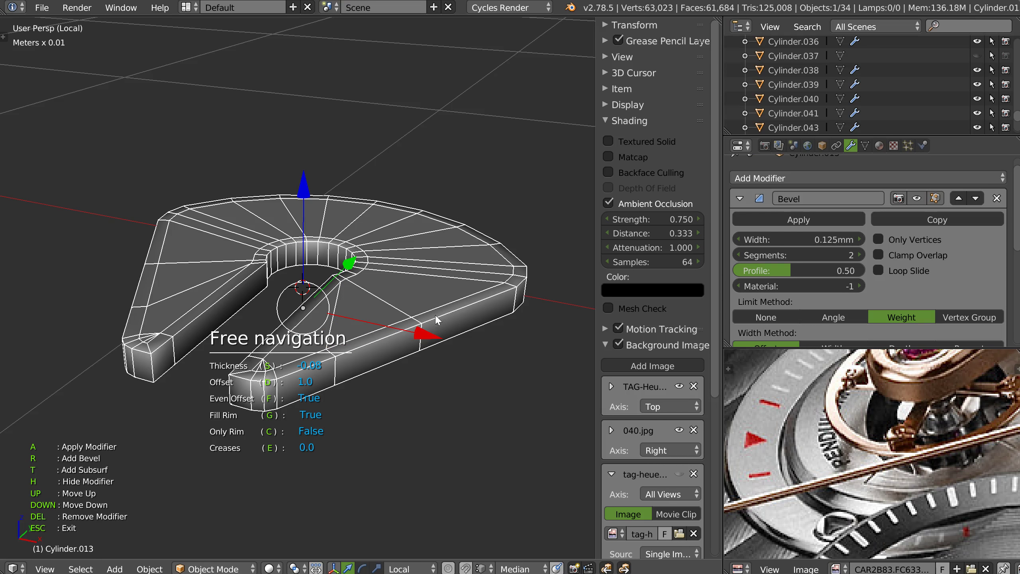
{"action": "key", "text": "Escape"}
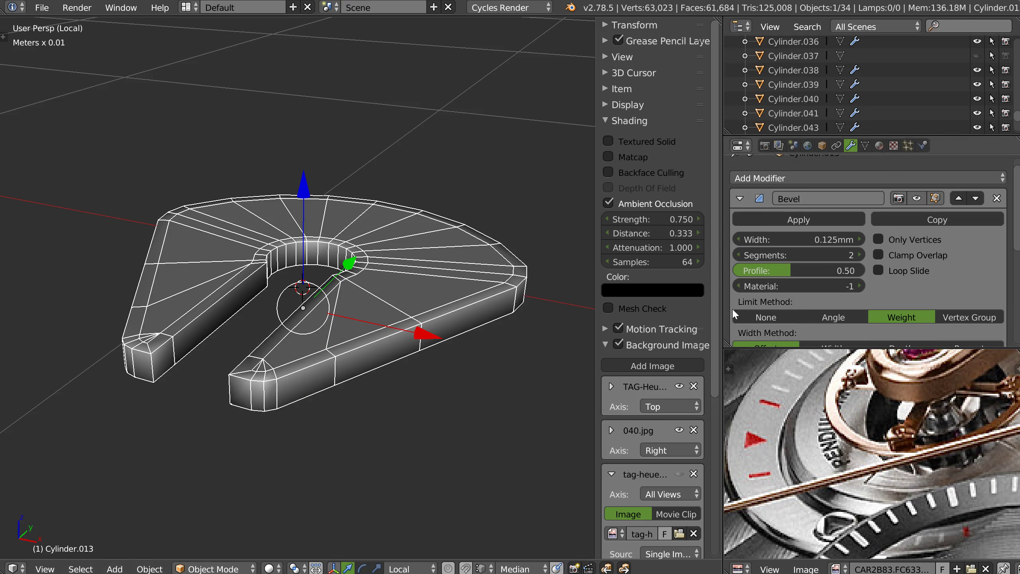
Leave local view and lower the clip along its local Z axis onto the balance wheel's surface around the pin.
{"action": "key", "text": "KP_Divide"}
{"action": "middle_click_drag", "start_coordinate": [418, 274], "coordinate": [344, 262]}
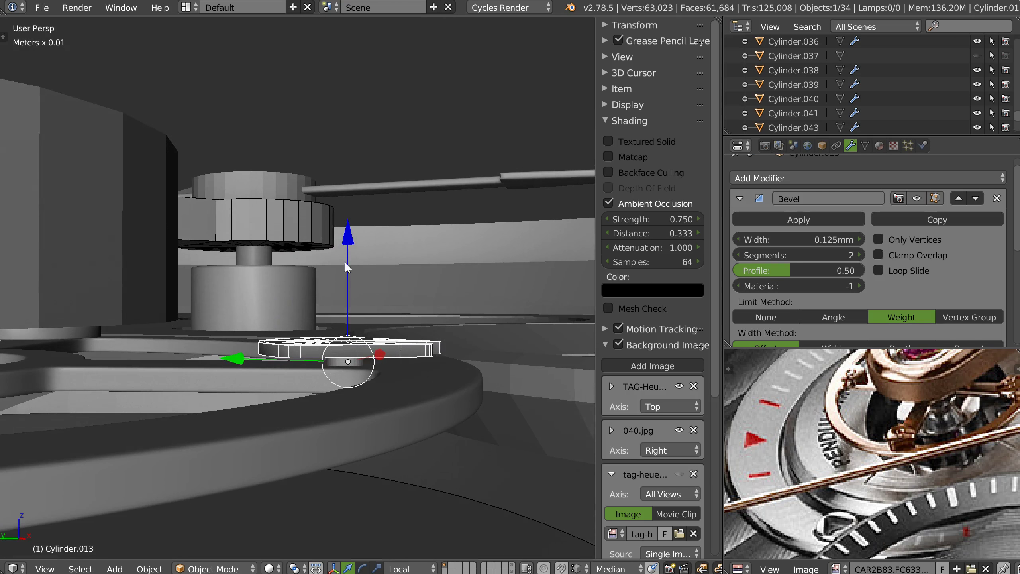
{"action": "key", "text": "g"}
{"action": "key", "text": "z"}
{"action": "key", "text": "z"}
{"action": "left_click", "coordinate": [342, 244]}
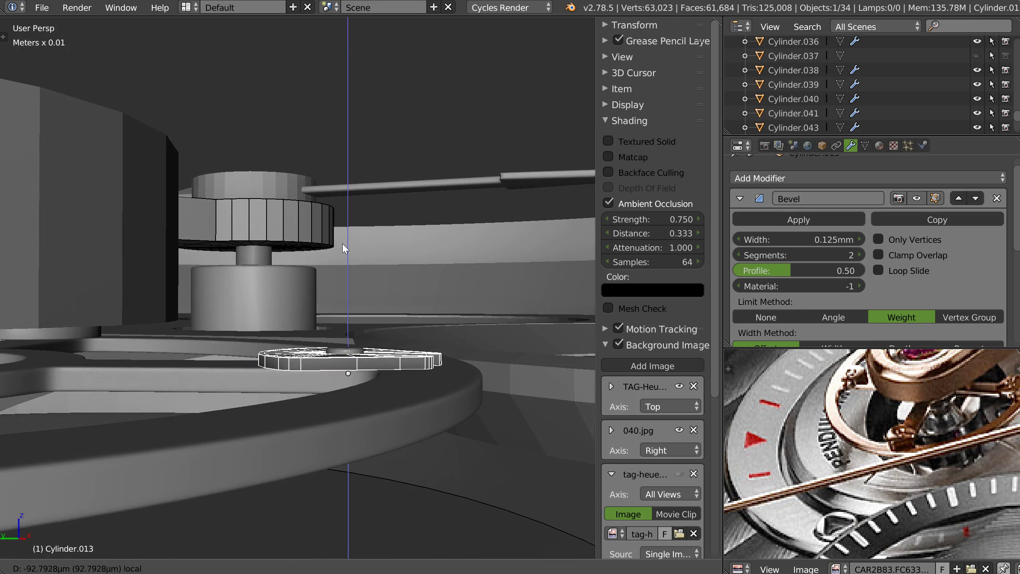
{"action": "key", "text": "KP_Decimal"}
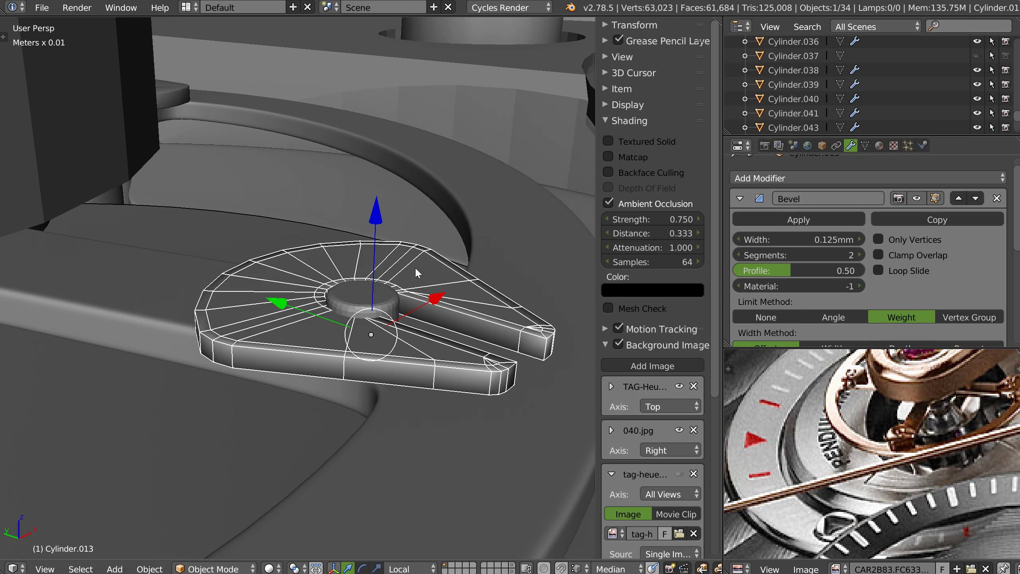
{"action": "key", "text": "g"}
{"action": "key", "text": "z"}
{"action": "key", "text": "z"}
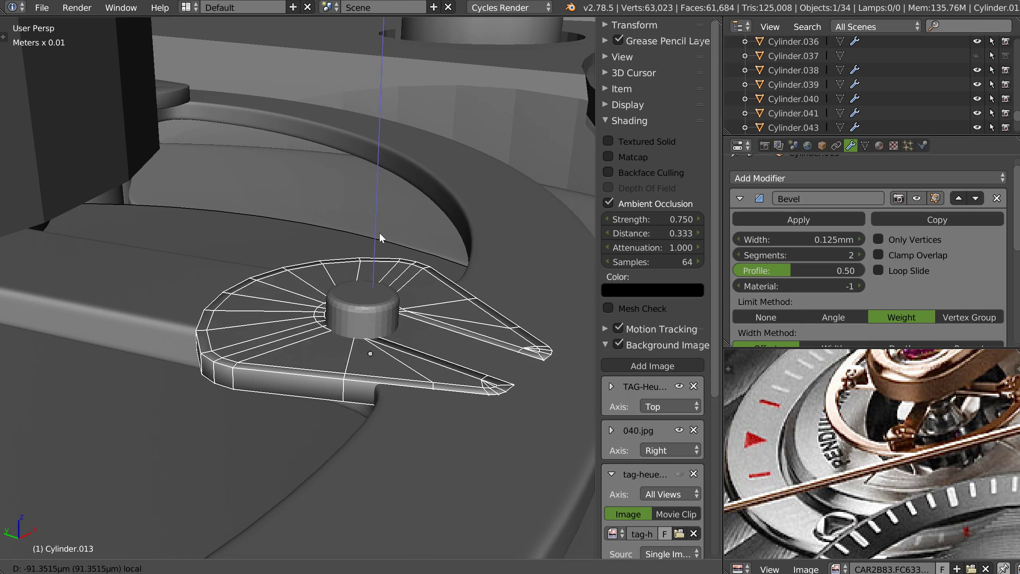
{"action": "left_click", "coordinate": [381, 238]}
Readjust the clip's Solidify thickness so its body rises above the wheel's surface.
{"action": "left_click", "coordinate": [322, 278]}
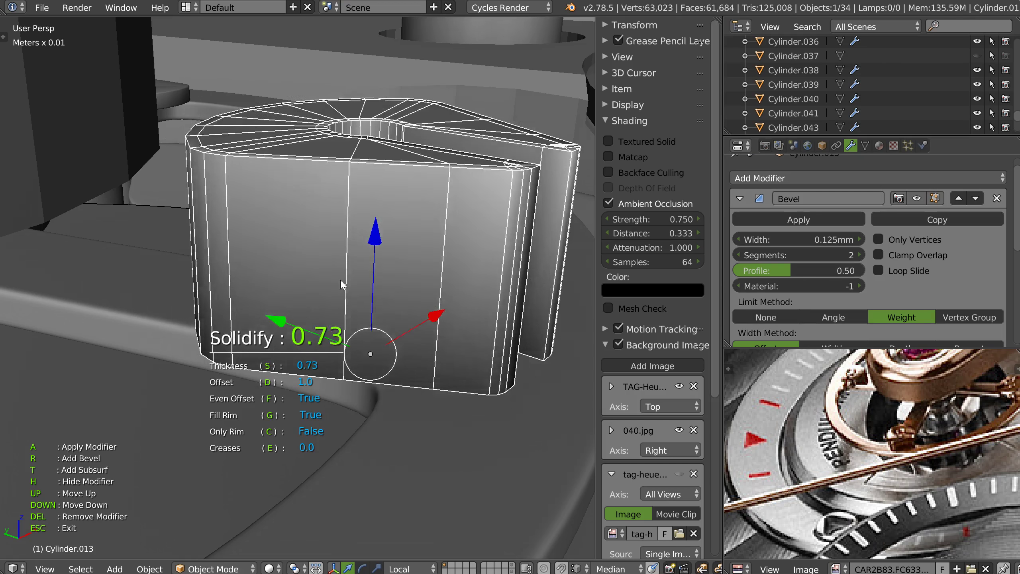
{"action": "left_click", "coordinate": [335, 283]}
{"action": "key", "text": "Escape"}
Align the clip over the pin in top view by moving it slightly along the Y axis.
{"action": "middle_click_drag", "start_coordinate": [485, 337], "coordinate": [439, 366]}
{"action": "key", "text": "KP_7"}
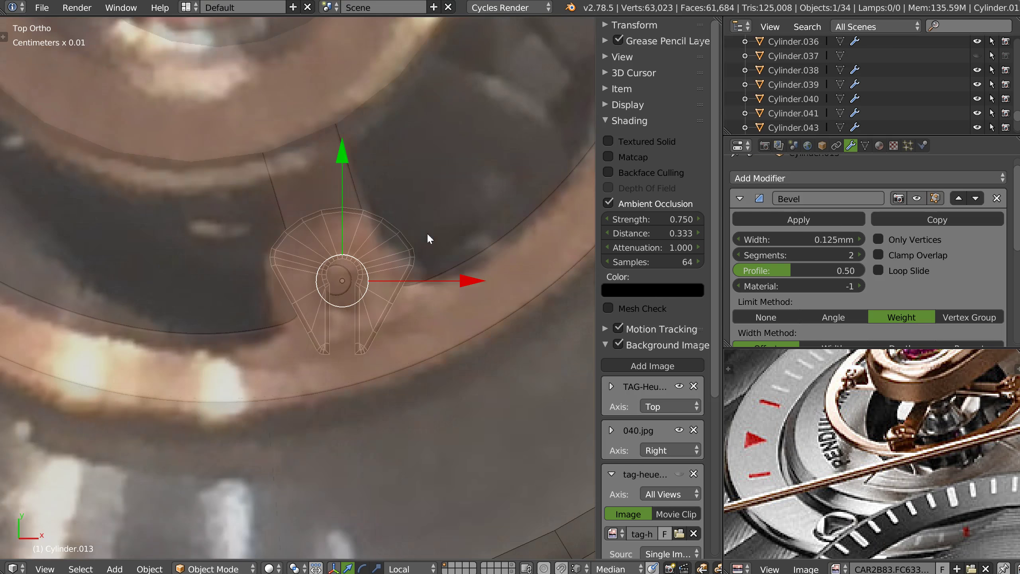
{"action": "scroll", "coordinate": [371, 208], "scroll_direction": "up", "scroll_amount": 5}
{"action": "left_click_drag", "start_coordinate": [507, 256], "coordinate": [384, 209]}
{"action": "left_click_drag", "start_coordinate": [381, 137], "coordinate": [380, 153]}
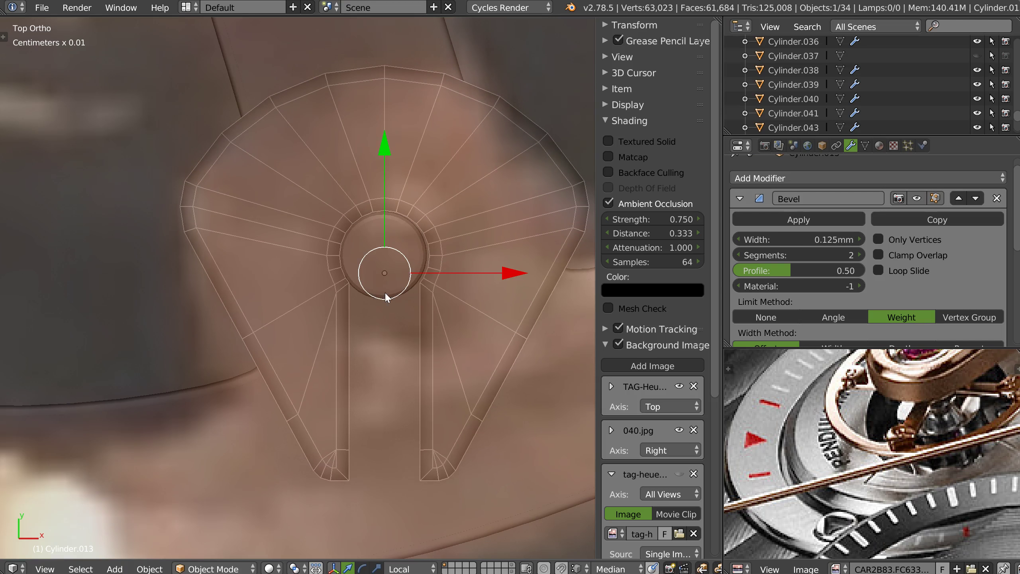
Center the round pin within the clip's hole by nudging it along its local axes.
{"action": "right_click", "coordinate": [365, 230]}
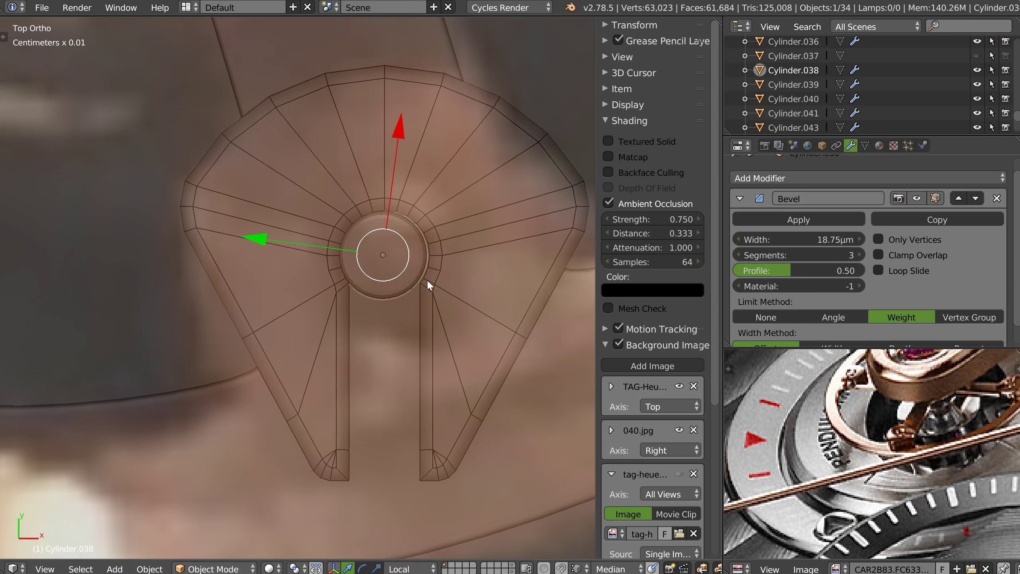
{"action": "key", "text": "g"}
{"action": "key", "text": "x"}
{"action": "key", "text": "x"}
{"action": "left_click", "coordinate": [385, 194]}
{"action": "key", "text": "g"}
{"action": "key", "text": "x"}
{"action": "key", "text": "x"}
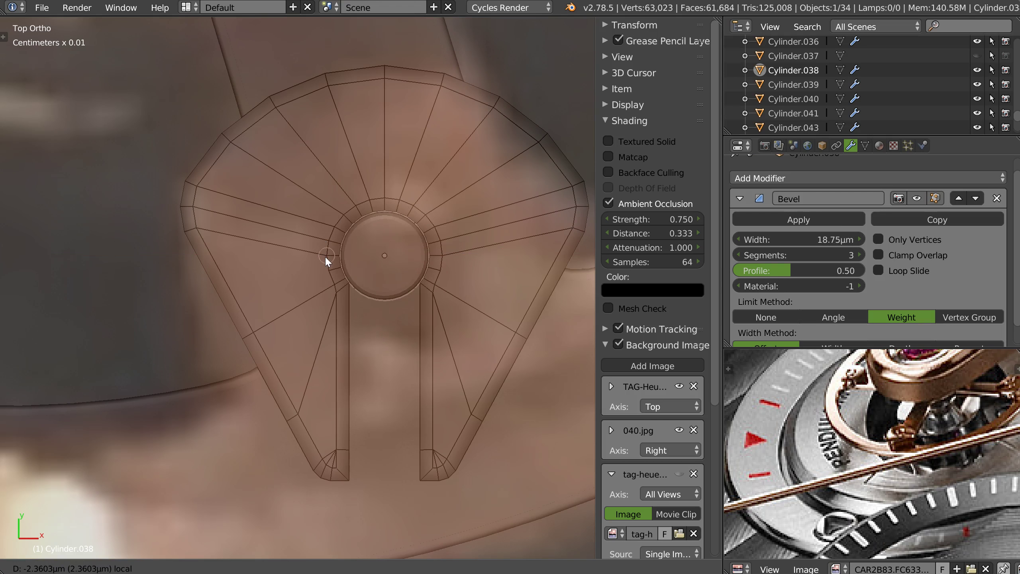
{"action": "left_click", "coordinate": [326, 256]}
Adjust the pin's height inside the clip's hole along its local Z axis.
{"action": "middle_click_drag", "start_coordinate": [346, 281], "coordinate": [352, 257]}
{"action": "scroll", "coordinate": [357, 266], "scroll_direction": "up", "scroll_amount": 3}
{"action": "key", "text": "g"}
{"action": "key", "text": "z"}
{"action": "key", "text": "z"}
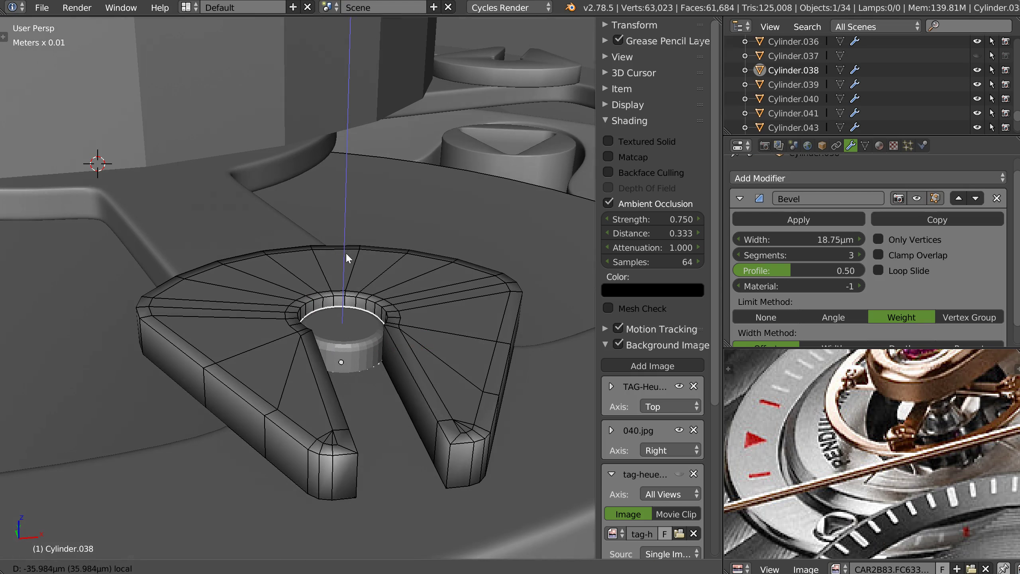
{"action": "left_click", "coordinate": [346, 252]}
Smooth the clip with a subdivision surface and open its mesh for editing.
{"action": "key", "text": "KP_Decimal"}
{"action": "middle_click_drag", "start_coordinate": [312, 355], "coordinate": [427, 333]}
{"action": "left_click", "coordinate": [395, 305]}
{"action": "middle_click_drag", "start_coordinate": [391, 277], "coordinate": [399, 268]}
{"action": "right_click_drag", "start_coordinate": [423, 257], "coordinate": [491, 259]}
{"action": "middle_click_drag", "start_coordinate": [441, 251], "coordinate": [381, 267]}
{"action": "scroll", "coordinate": [426, 264], "scroll_direction": "up", "scroll_amount": 3}
{"action": "mouse_move", "coordinate": [381, 215]}
{"action": "middle_mouse_down"}
{"action": "mouse_move", "coordinate": [380, 236]}
{"action": "mouse_move", "coordinate": [384, 203]}
{"action": "middle_mouse_up"}
{"action": "key", "text": "Tab"}
{"action": "scroll", "coordinate": [384, 203], "scroll_direction": "up", "scroll_amount": 2}
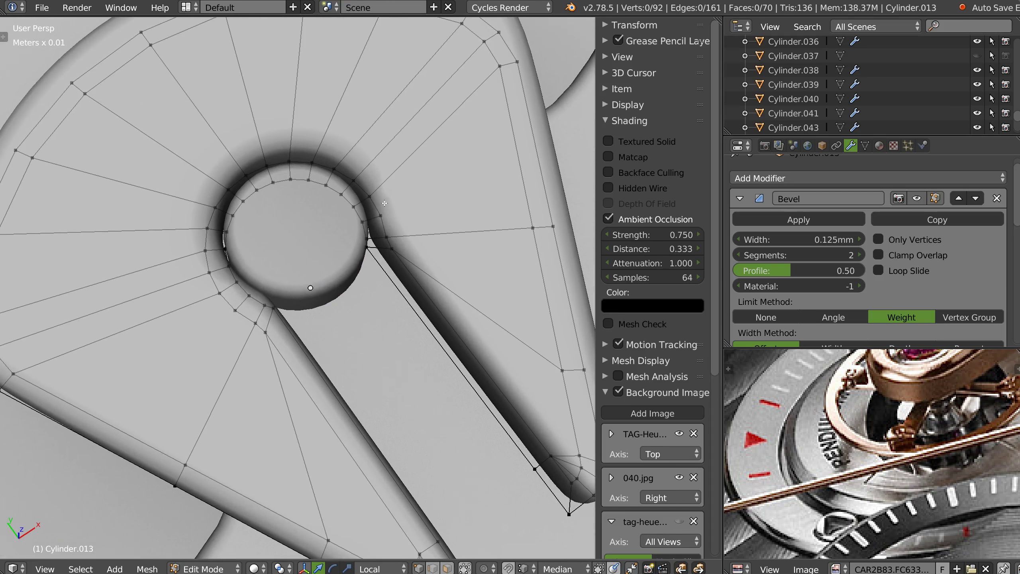
Knife-cut from the border vertex at the right of the clip's hole to the upper part of the right slanted edge.
{"action": "right_click", "coordinate": [379, 218]}
{"action": "key", "text": "KP_7"}
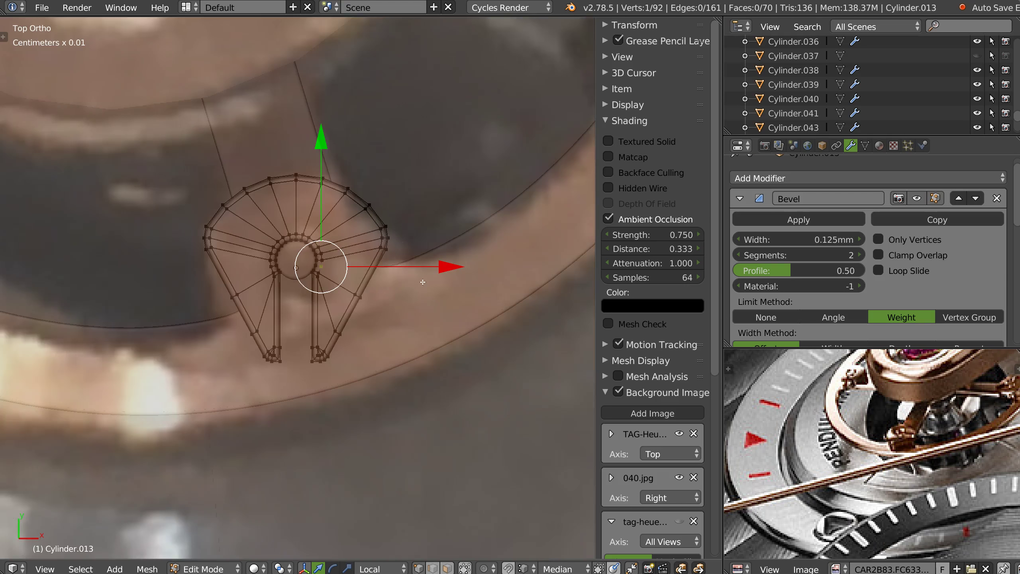
{"action": "scroll", "coordinate": [389, 203], "scroll_direction": "up", "scroll_amount": 4}
{"action": "scroll", "coordinate": [384, 229], "scroll_direction": "up", "scroll_amount": 1}
{"action": "key", "text": "k"}
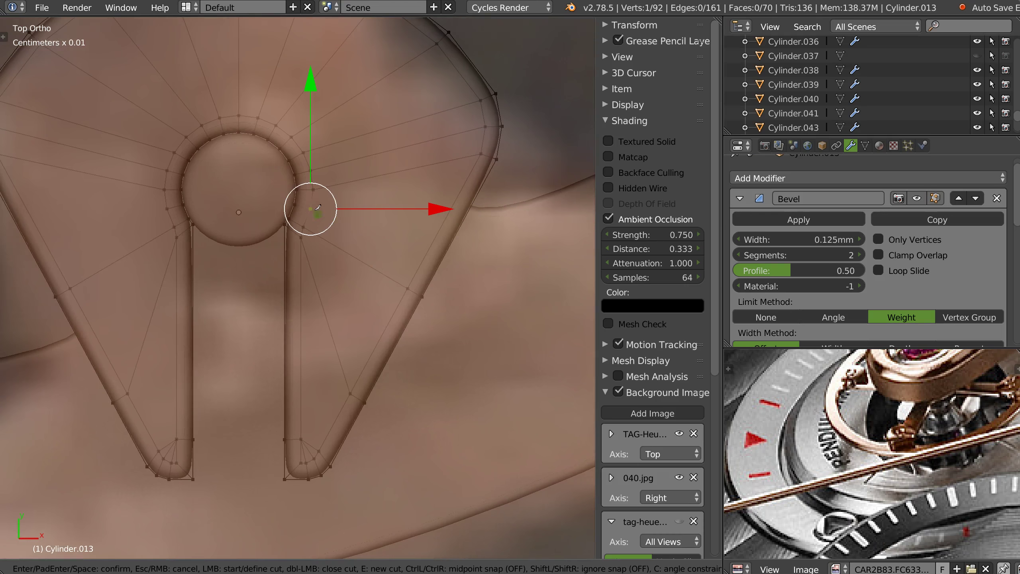
{"action": "left_click", "coordinate": [313, 207]}
{"action": "left_click", "coordinate": [456, 232]}
{"action": "key", "text": "Return"}
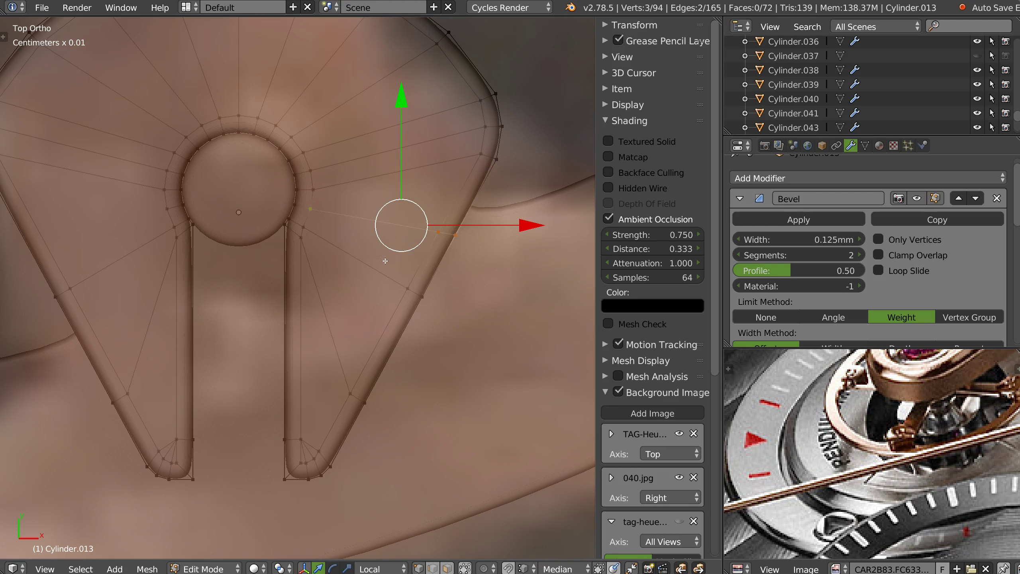
Symmetrize the clip in object mode so the left half receives the new knife cut.
{"action": "key", "text": "Tab"}
{"action": "key", "text": "q"}
{"action": "left_click", "coordinate": [392, 371]}
{"action": "key", "text": "Escape"}
Edge-slide the short border edge on the lower right slanted side upward, closer to the edge above it.
{"action": "middle_click_drag", "start_coordinate": [380, 203], "coordinate": [403, 223], "text": "shift"}
{"action": "key", "text": "Tab"}
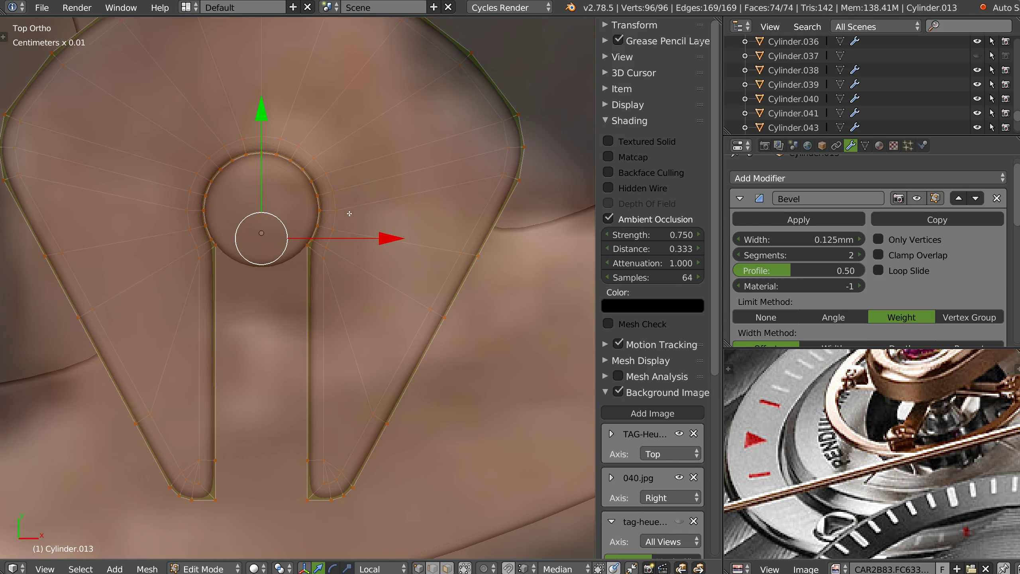
{"action": "middle_click_drag", "start_coordinate": [364, 349], "coordinate": [373, 318], "text": "shift"}
{"action": "right_click", "coordinate": [381, 381]}
{"action": "right_click", "coordinate": [399, 397], "text": "shift"}
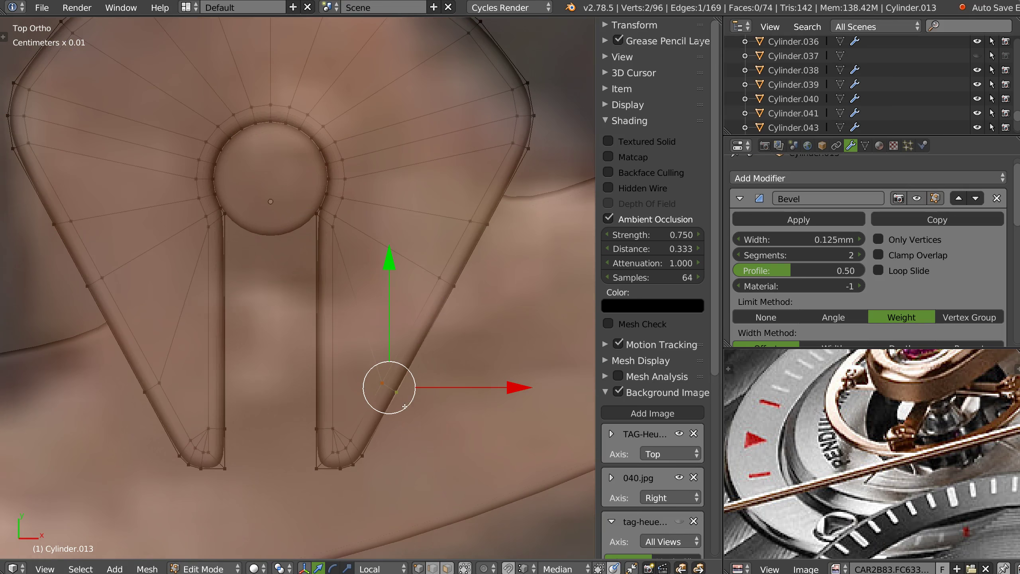
{"action": "key", "text": "g"}
{"action": "key", "text": "g"}
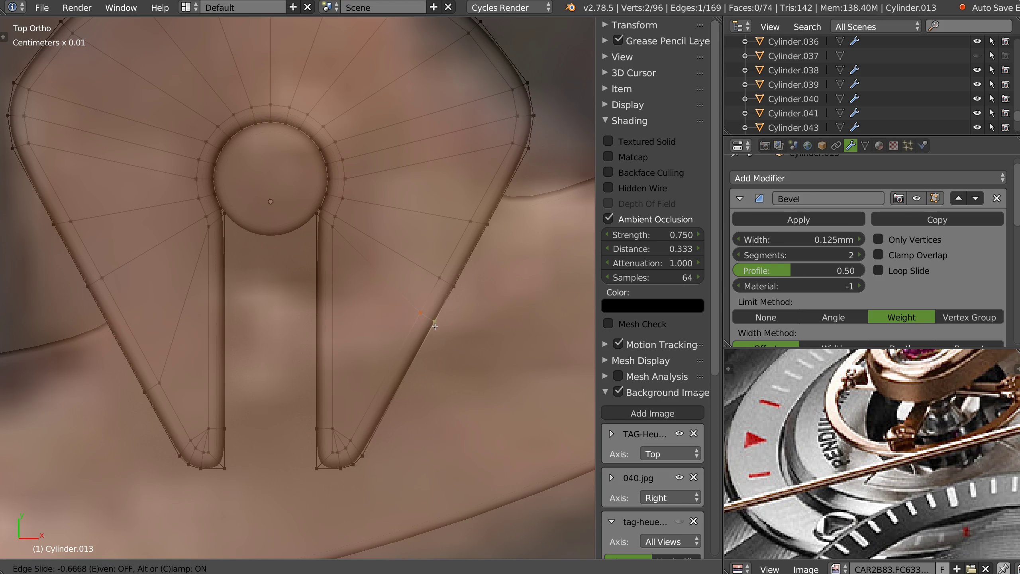
{"action": "left_click", "coordinate": [435, 327]}
Add a loop cut across the right arm and slide its short outer border edge down the slanted side.
{"action": "key", "text": "ctrl+r"}
{"action": "left_click", "coordinate": [332, 316]}
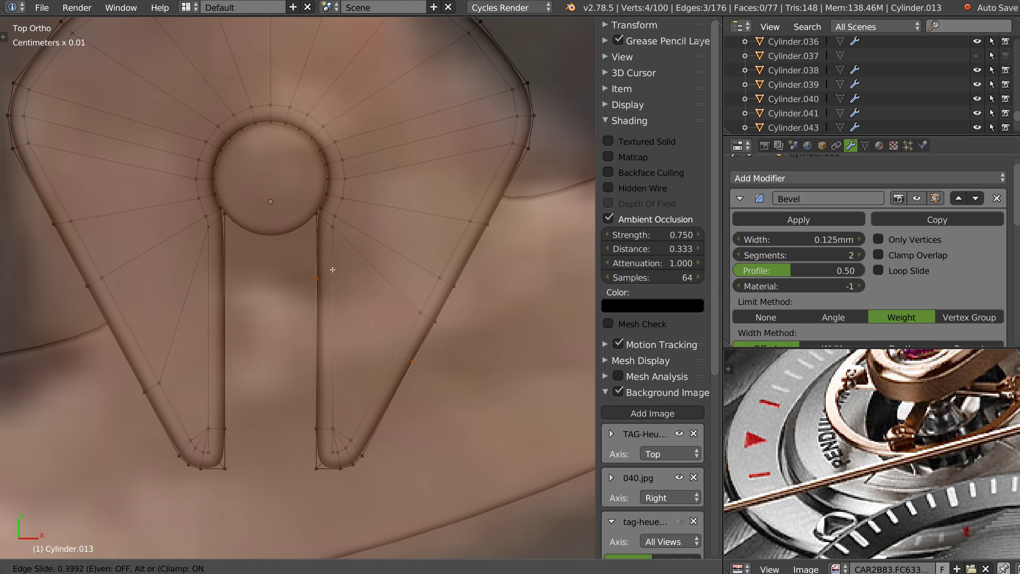
{"action": "left_click", "coordinate": [327, 225]}
{"action": "right_click", "coordinate": [410, 325]}
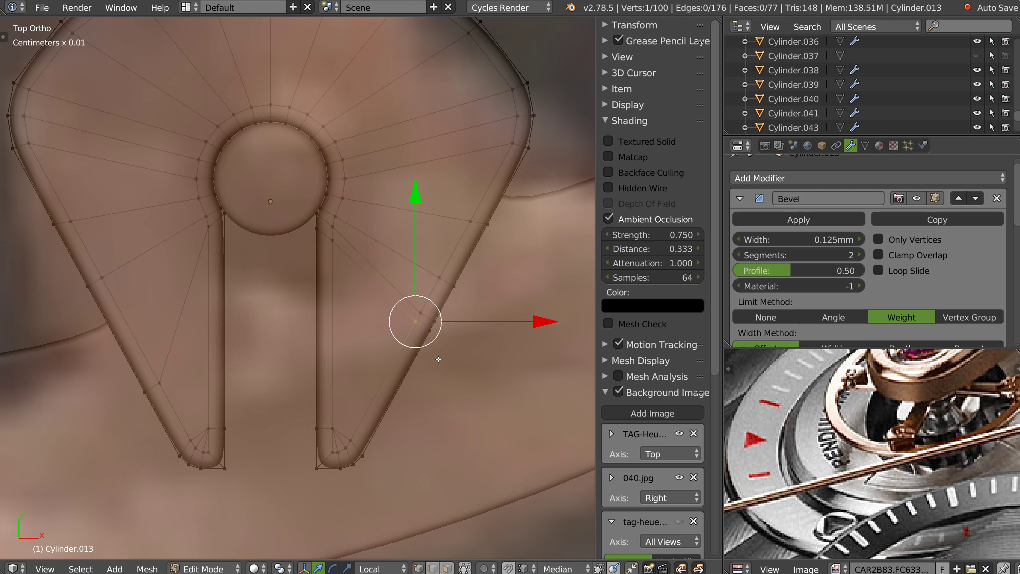
{"action": "right_click", "coordinate": [429, 340], "text": "shift"}
{"action": "key", "text": "g"}
{"action": "key", "text": "g"}
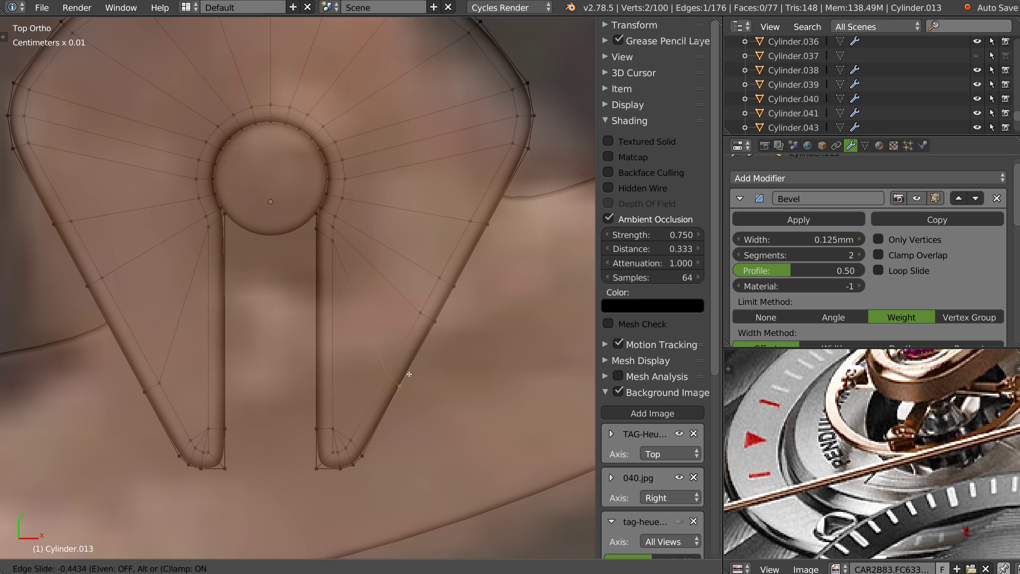
{"action": "left_click", "coordinate": [409, 374]}
Distribute the inner border vertices and the outer edge vertices evenly along the clip's right slanted side.
{"action": "right_click", "coordinate": [352, 436]}
{"action": "right_click", "coordinate": [504, 150], "text": "ctrl"}
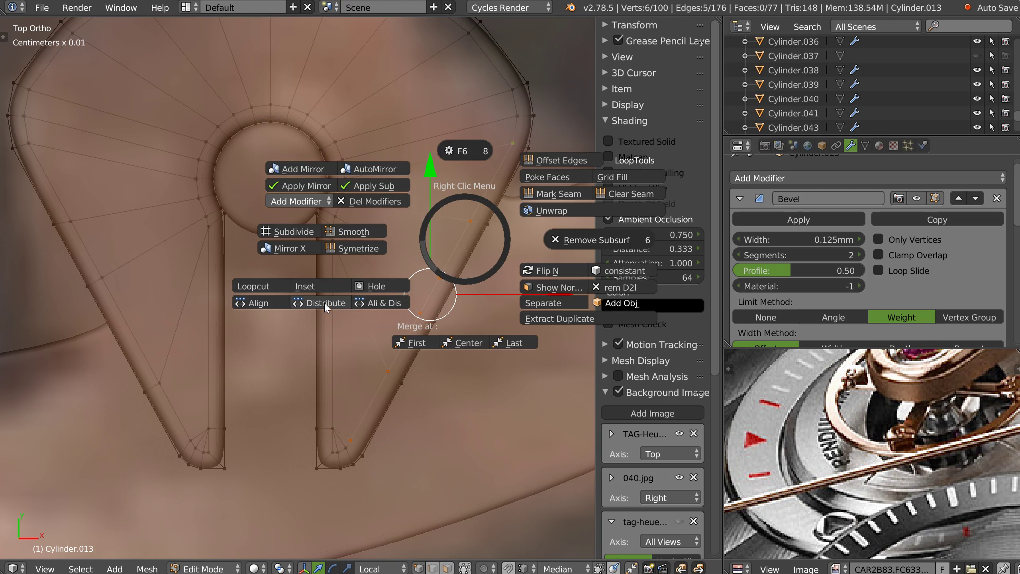
{"action": "left_click", "coordinate": [360, 449]}
{"action": "left_click", "coordinate": [527, 164], "text": "ctrl"}
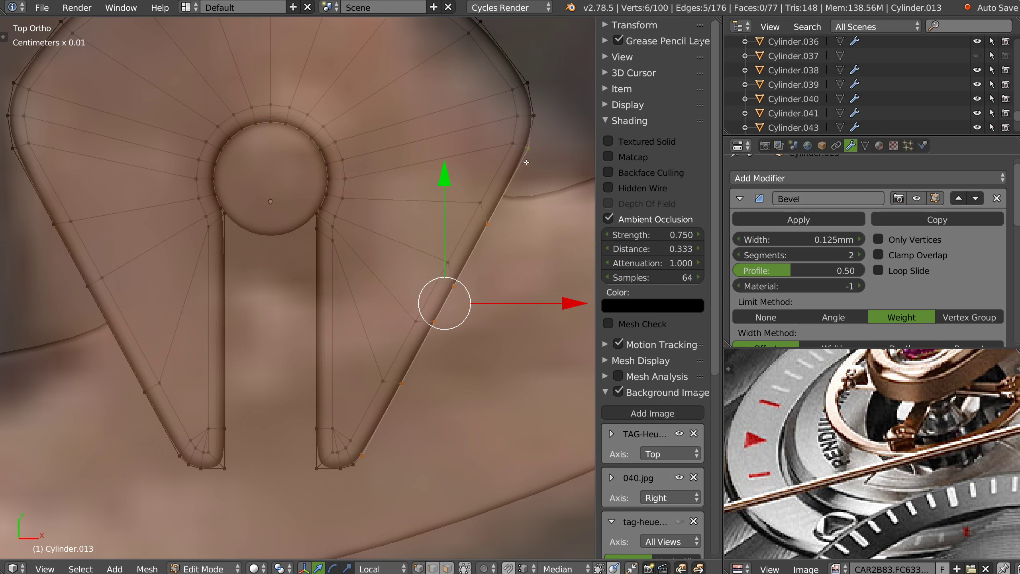
{"action": "right_click", "coordinate": [464, 247]}
{"action": "left_click", "coordinate": [316, 312]}
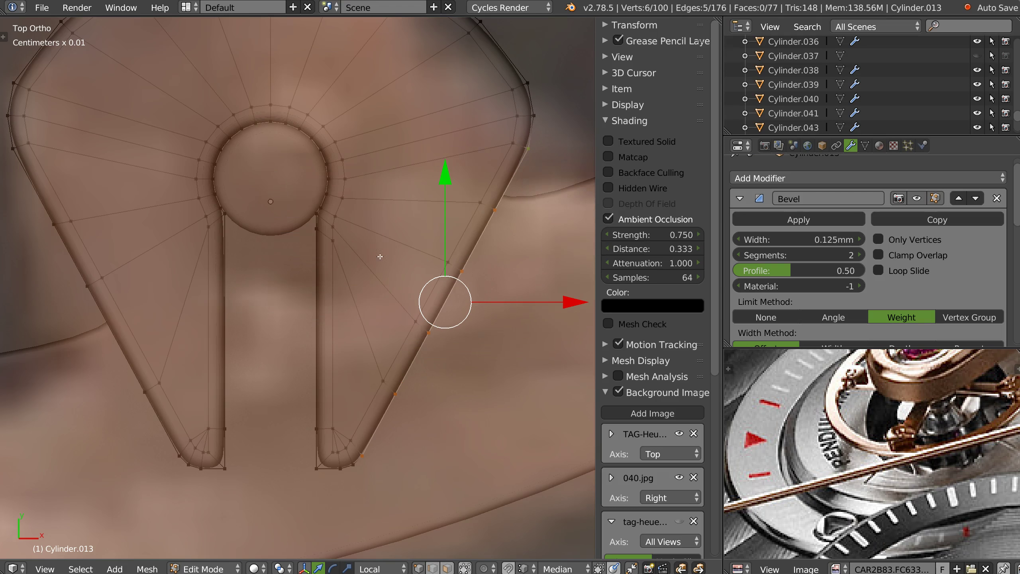
Return to object mode and symmetrize the clip to copy the right half's evenly spaced edges to the left.
{"action": "middle_click_drag", "start_coordinate": [379, 256], "coordinate": [390, 268], "text": "shift"}
{"action": "middle_click_drag", "start_coordinate": [336, 240], "coordinate": [358, 276], "text": "shift"}
{"action": "key", "text": "Tab"}
{"action": "key", "text": "space"}
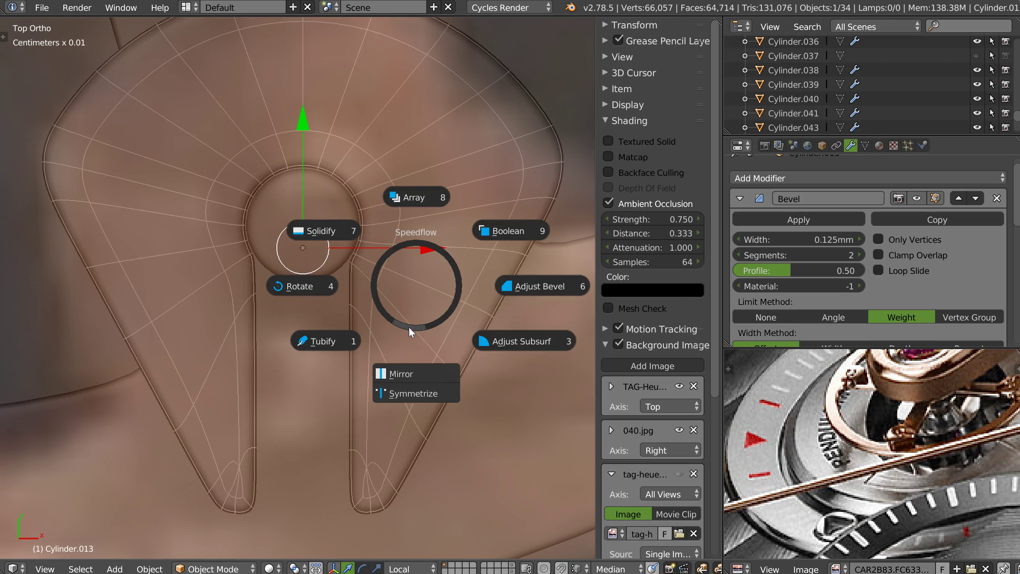
{"action": "left_click", "coordinate": [406, 394]}
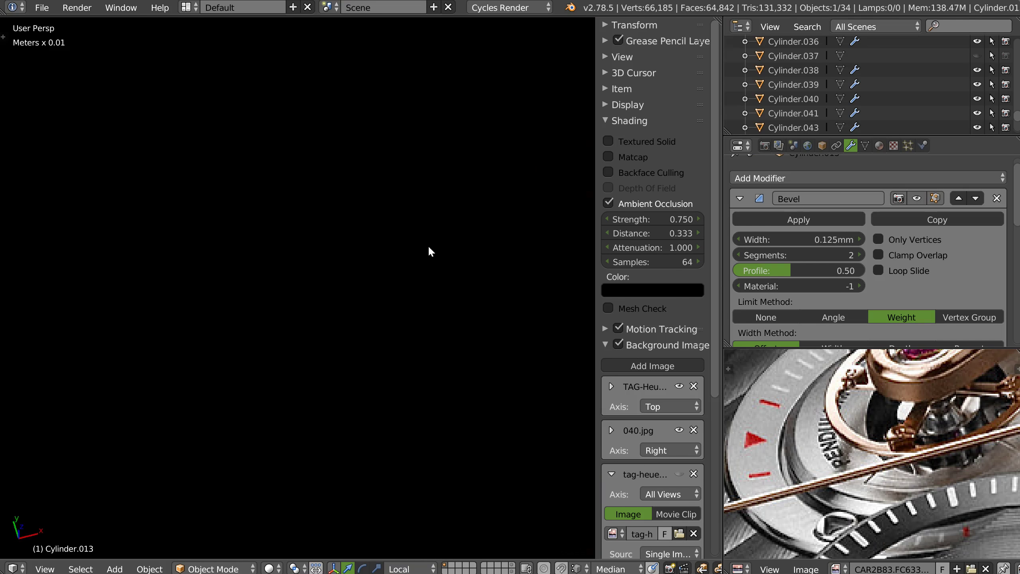
Remove the Bevel modifier from the clip.
{"action": "scroll", "coordinate": [429, 246], "scroll_direction": "down", "scroll_amount": 10}
{"action": "middle_click_drag", "start_coordinate": [429, 237], "coordinate": [344, 295], "text": "shift"}
{"action": "middle_click_drag", "start_coordinate": [344, 295], "coordinate": [450, 257]}
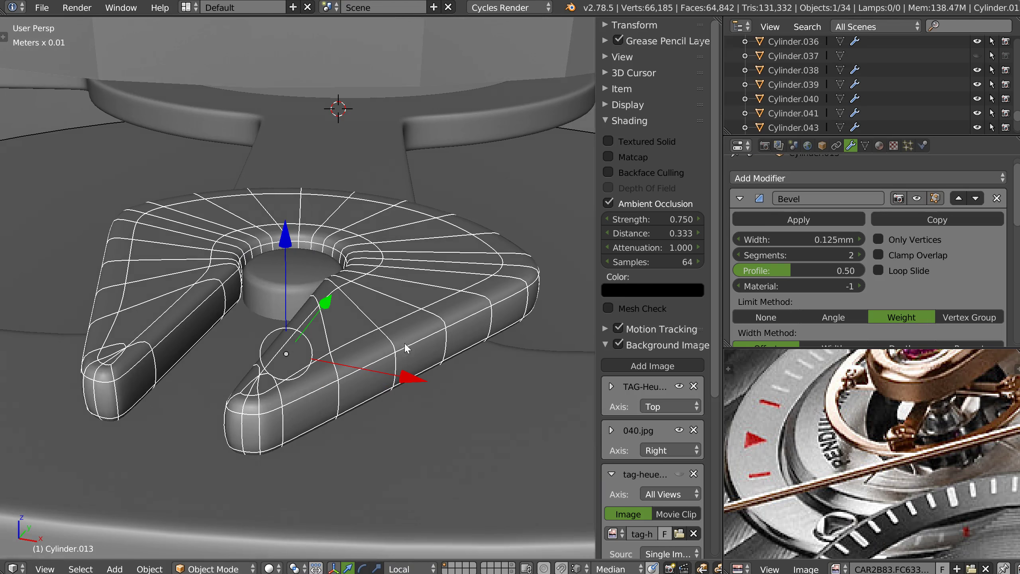
{"action": "key", "text": "alt+s"}
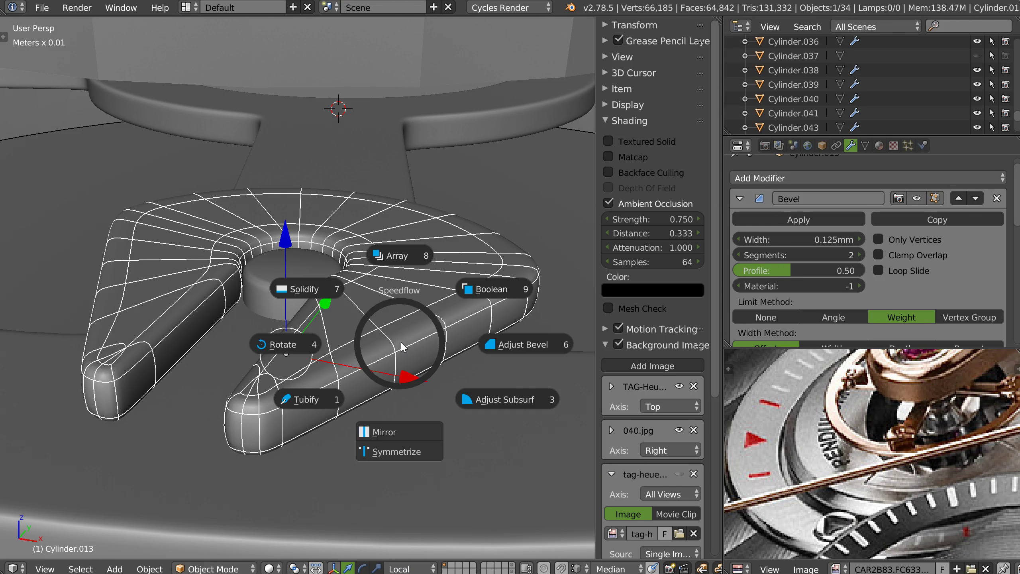
{"action": "left_click", "coordinate": [505, 346]}
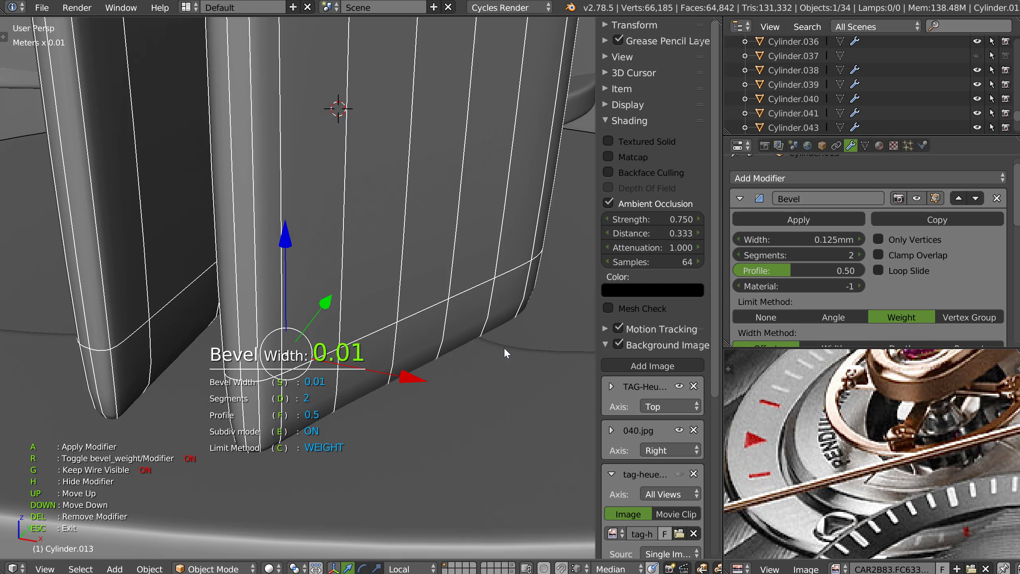
{"action": "left_click", "coordinate": [527, 348]}
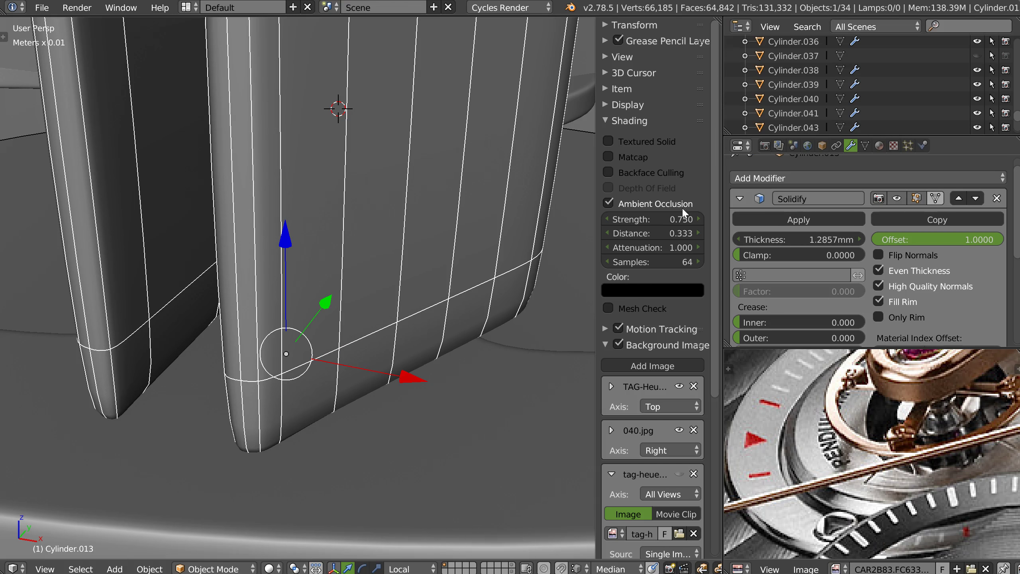
Delete the clip's Subsurf modifier while keeping its Solidify modifier.
{"action": "scroll", "coordinate": [867, 154], "scroll_direction": "down", "scroll_amount": 4}
{"action": "scroll", "coordinate": [866, 154], "scroll_direction": "up", "scroll_amount": 4}
{"action": "scroll", "coordinate": [867, 154], "scroll_direction": "down", "scroll_amount": 5}
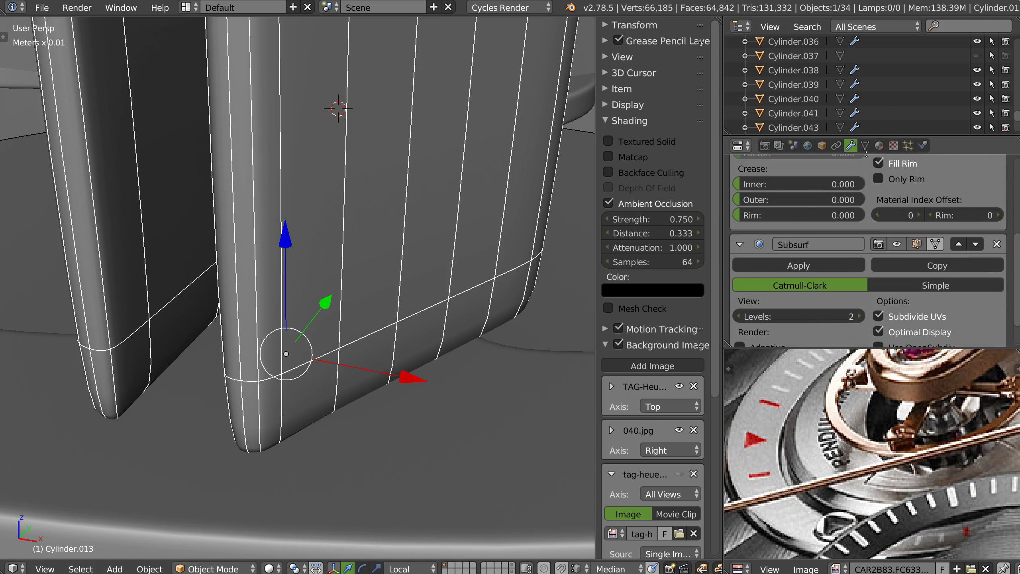
{"action": "scroll", "coordinate": [965, 235], "scroll_direction": "up", "scroll_amount": 6}
{"action": "scroll", "coordinate": [949, 226], "scroll_direction": "up", "scroll_amount": 1}
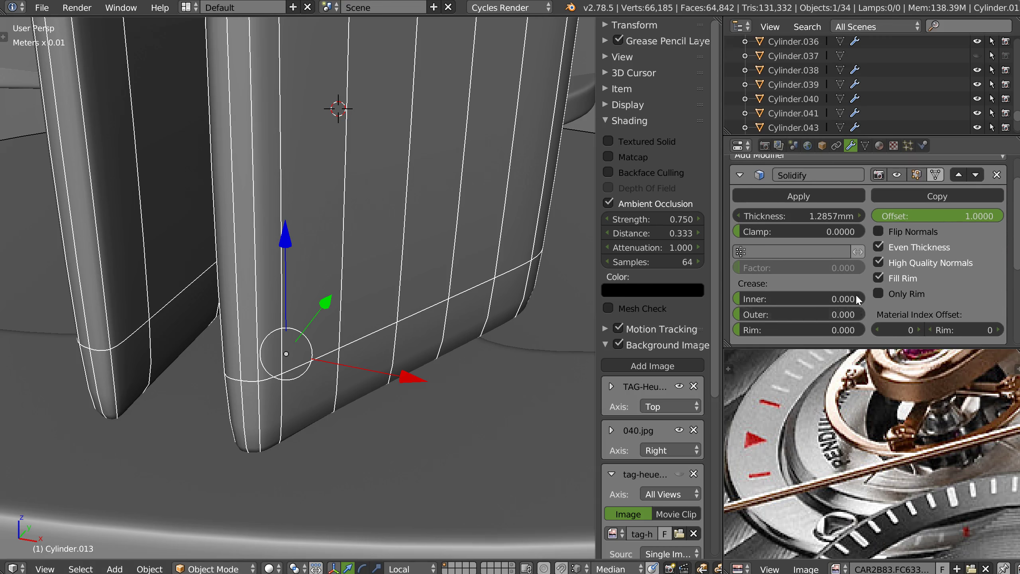
{"action": "scroll", "coordinate": [857, 300], "scroll_direction": "down", "scroll_amount": 5}
{"action": "left_click", "coordinate": [997, 207]}
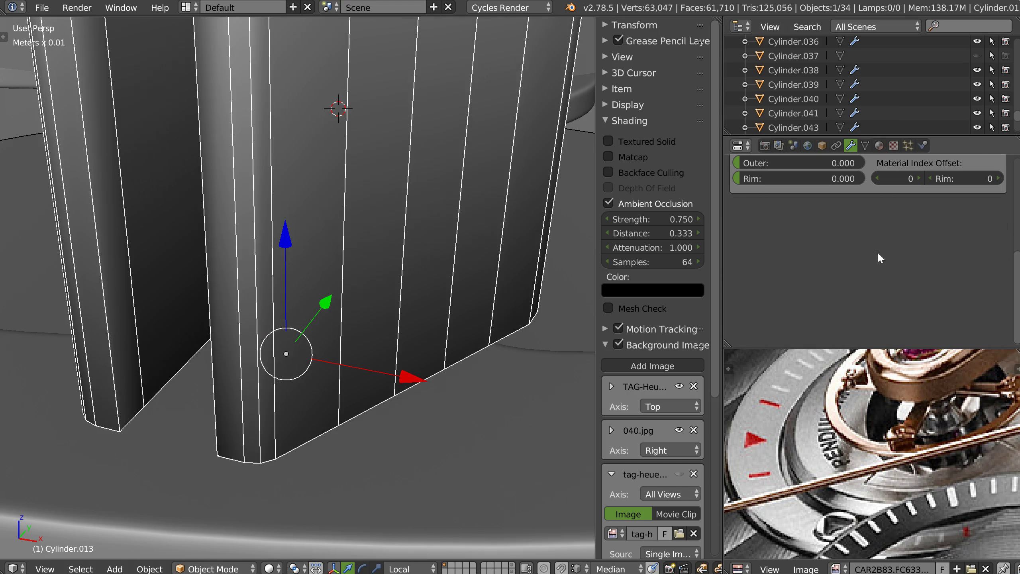
Apply the clip's transforms while keeping its origin.
{"action": "scroll", "coordinate": [878, 252], "scroll_direction": "up", "scroll_amount": 3}
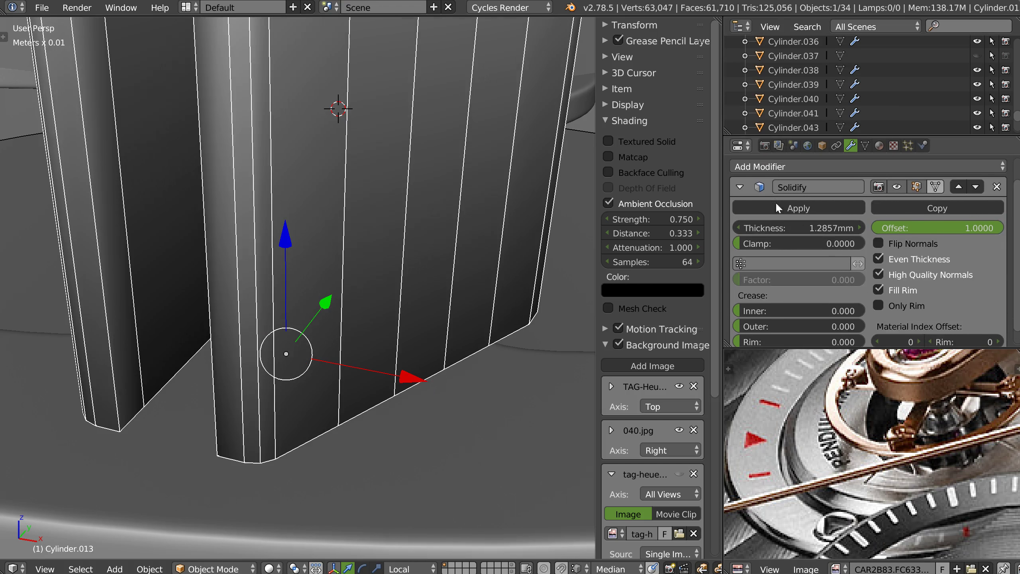
{"action": "scroll", "coordinate": [562, 104], "scroll_direction": "down", "scroll_amount": 5}
{"action": "middle_click_drag", "start_coordinate": [476, 190], "coordinate": [429, 287]}
{"action": "right_click", "coordinate": [429, 287]}
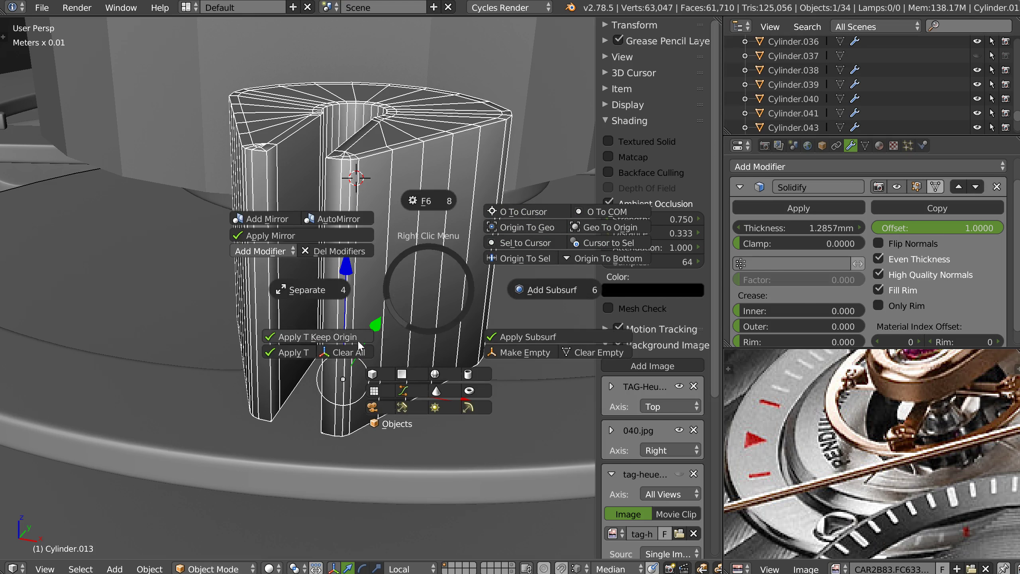
{"action": "left_click", "coordinate": [326, 337]}
Reduce the clip's Solidify thickness to about 0.16 mm and apply the modifier.
{"action": "key", "text": "space"}
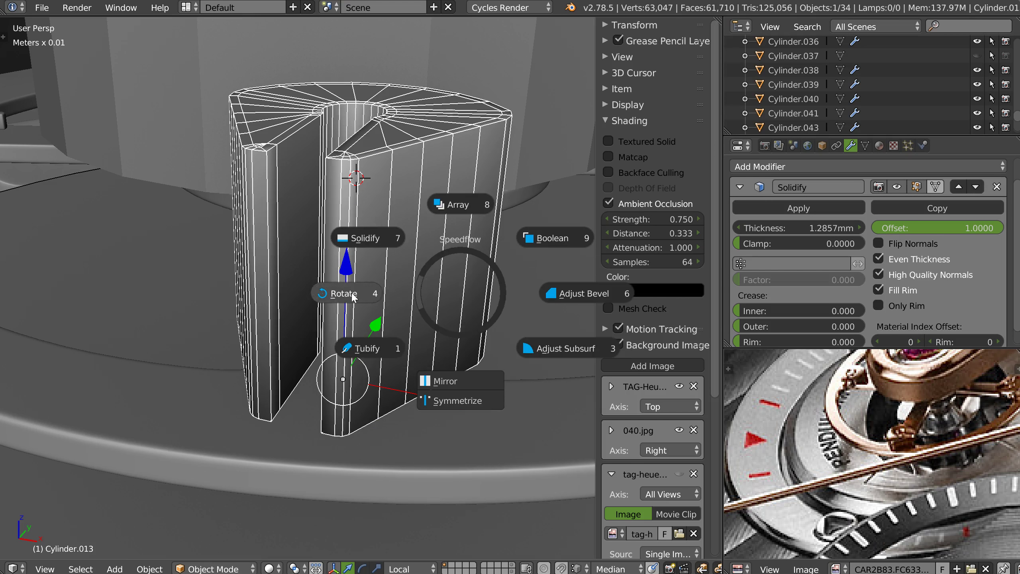
{"action": "left_click", "coordinate": [371, 237]}
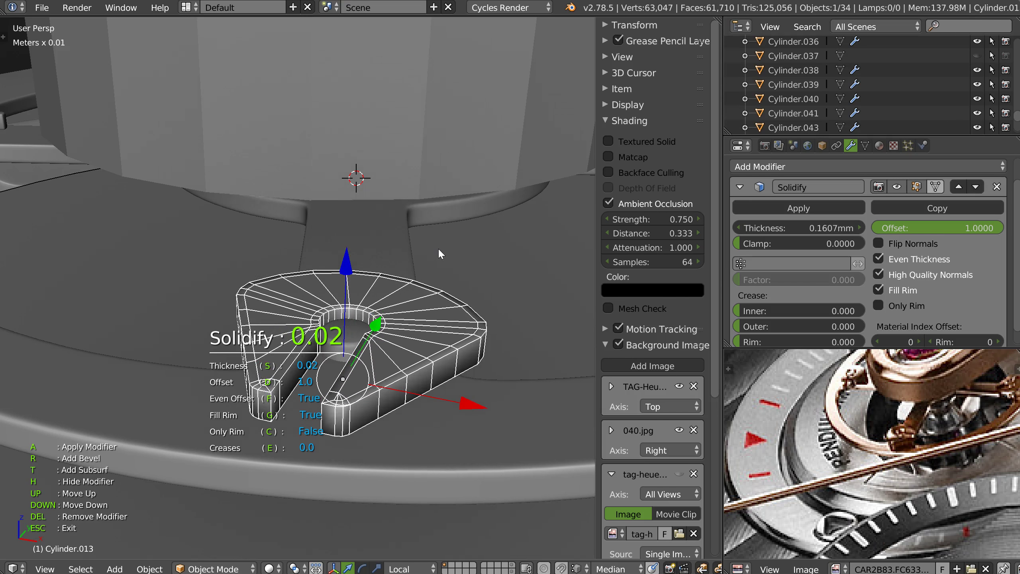
{"action": "left_click", "coordinate": [438, 248]}
{"action": "middle_click_drag", "start_coordinate": [381, 288], "coordinate": [419, 304]}
{"action": "scroll", "coordinate": [392, 301], "scroll_direction": "up", "scroll_amount": 1}
{"action": "key", "text": "a"}
Add a weight-limited Bevel modifier to the clip with width 12.5 µm, 2 segments and profile 1.00.
{"action": "scroll", "coordinate": [444, 337], "scroll_direction": "up", "scroll_amount": 2}
{"action": "key", "text": "space"}
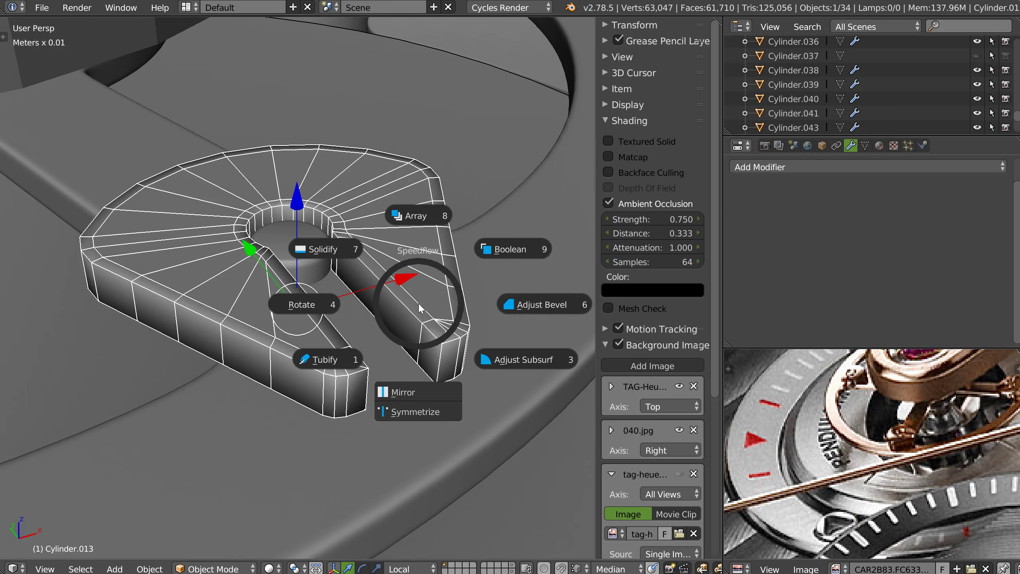
{"action": "left_click", "coordinate": [537, 307]}
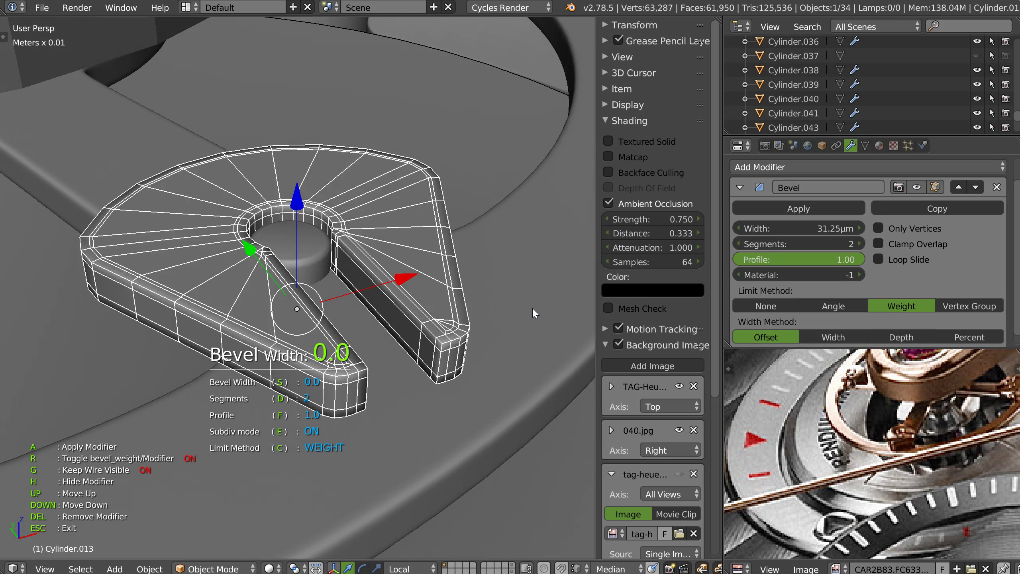
{"action": "left_click", "coordinate": [529, 307]}
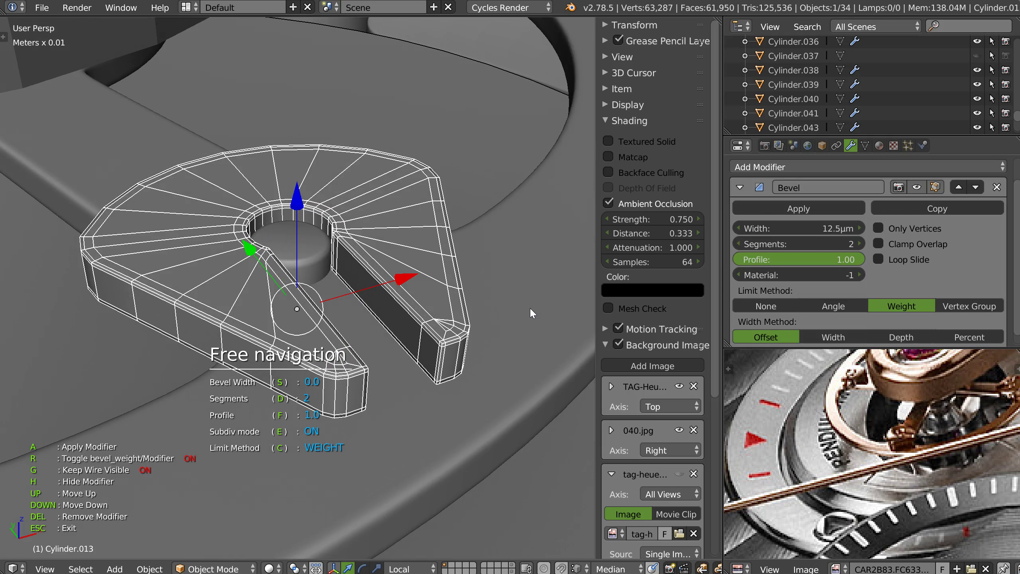
{"action": "key", "text": "Escape"}
Add subdivision surface smoothing to the beveled clip.
{"action": "key", "text": "space"}
{"action": "left_click", "coordinate": [496, 319]}
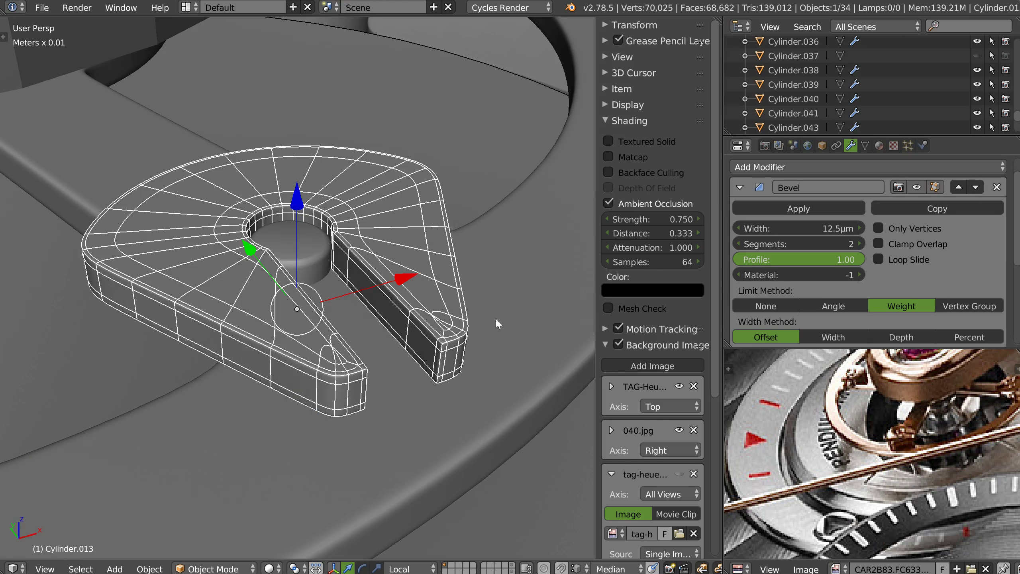
{"action": "key", "text": "space"}
{"action": "left_click", "coordinate": [446, 313]}
Set the clip's Bevel modifier width to 50 µm.
{"action": "mouse_move", "coordinate": [407, 294]}
{"action": "middle_mouse_down"}
{"action": "mouse_move", "coordinate": [436, 336]}
{"action": "mouse_move", "coordinate": [403, 291]}
{"action": "middle_mouse_up"}
{"action": "left_click_drag", "start_coordinate": [784, 231], "coordinate": [784, 230]}
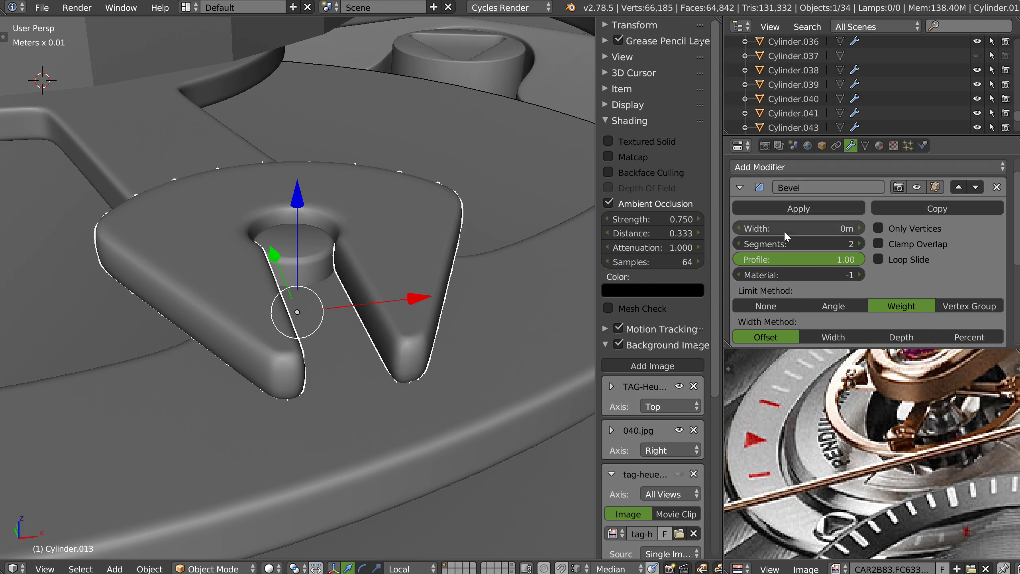
{"action": "left_click", "coordinate": [767, 229]}
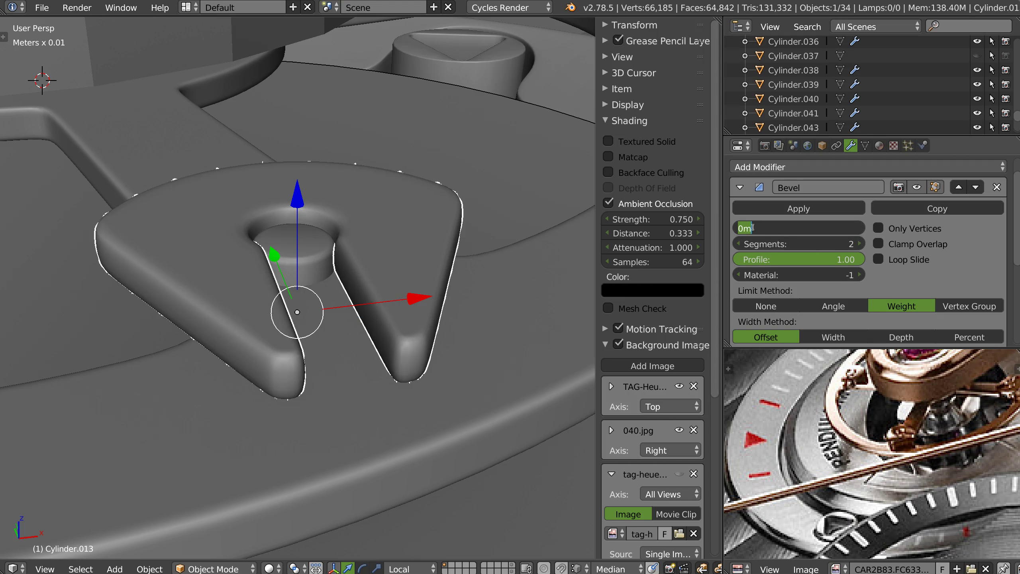
{"action": "type", "text": "0"}
{"action": "key", "text": "Return"}
Crease the two vertical corner edges where the clip's round hole meets the slot, and return to object mode.
{"action": "middle_click_drag", "start_coordinate": [340, 197], "coordinate": [332, 221]}
{"action": "scroll", "coordinate": [342, 213], "scroll_direction": "up", "scroll_amount": 1}
{"action": "scroll", "coordinate": [359, 182], "scroll_direction": "up", "scroll_amount": 5}
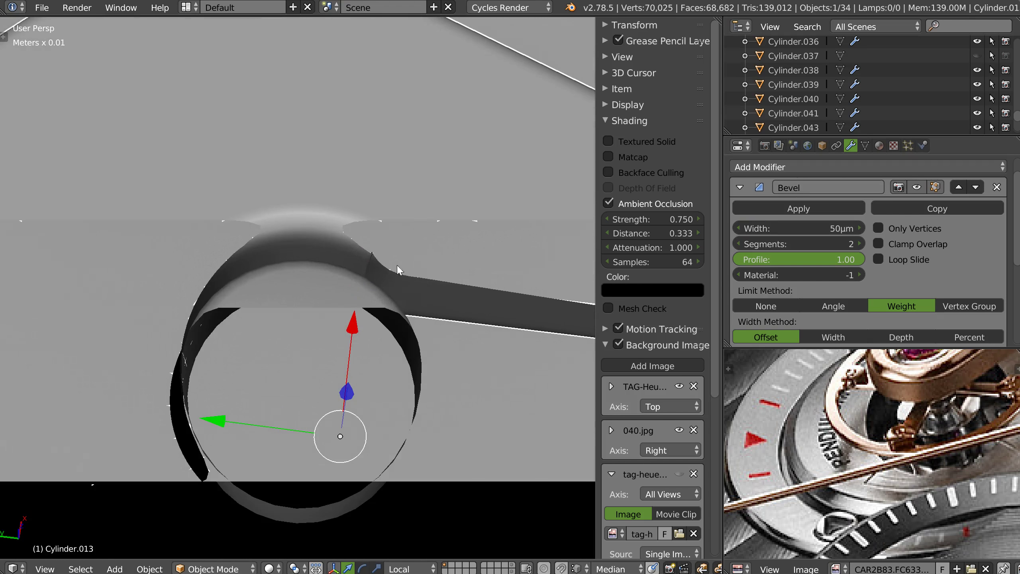
{"action": "scroll", "coordinate": [413, 257], "scroll_direction": "down", "scroll_amount": 3}
{"action": "key", "text": "Tab"}
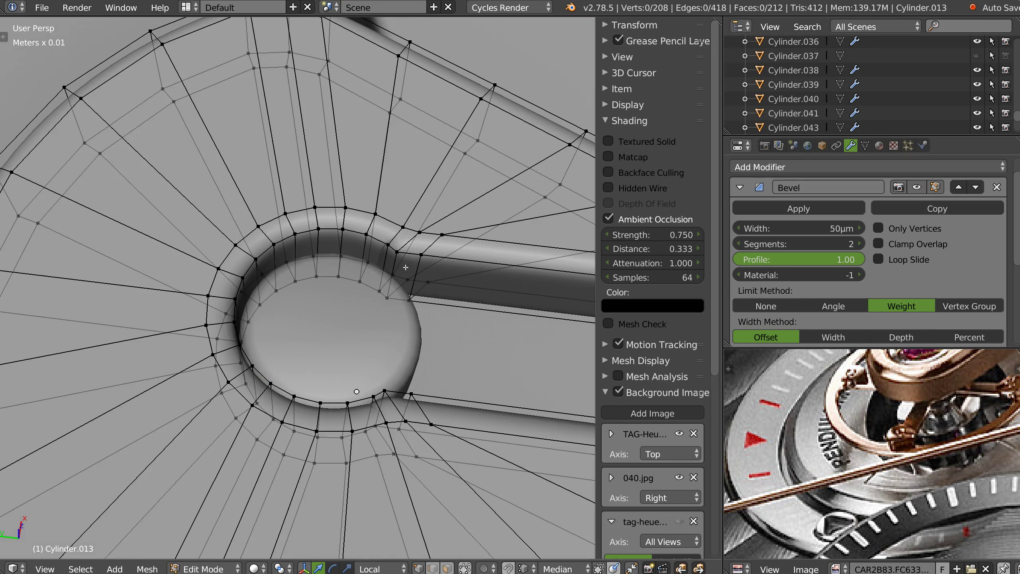
{"action": "right_click", "coordinate": [399, 266], "text": "alt"}
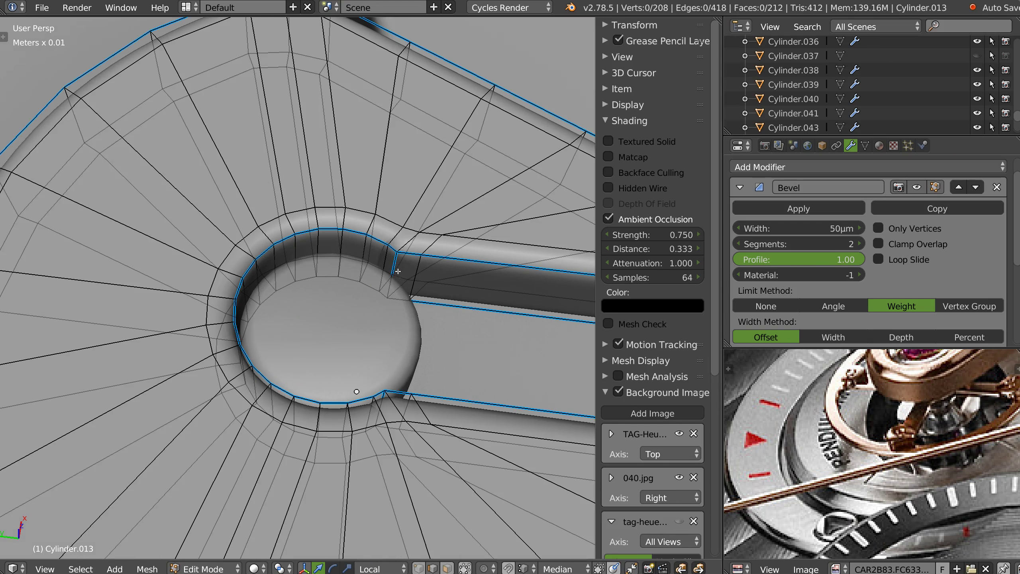
{"action": "right_click", "coordinate": [385, 403]}
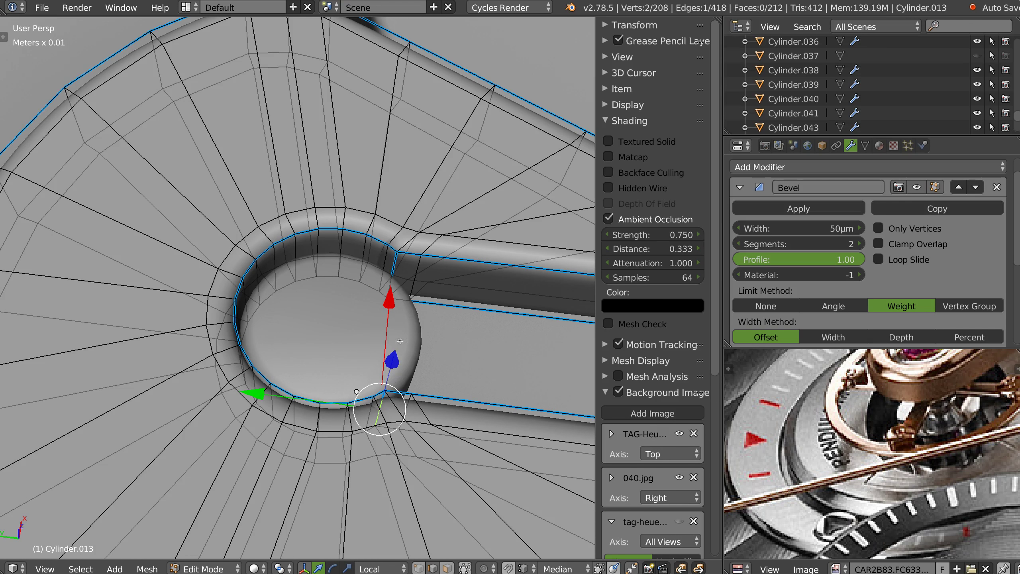
{"action": "right_click", "coordinate": [394, 267], "text": "shift"}
{"action": "key", "text": "shift+e"}
{"action": "left_click", "coordinate": [304, 308]}
{"action": "key", "text": "Tab"}
{"action": "left_click", "coordinate": [389, 279]}
Delete the three older clips and their pins on the other spokes of the balance wheel.
{"action": "scroll", "coordinate": [436, 322], "scroll_direction": "down", "scroll_amount": 3}
{"action": "middle_click_drag", "start_coordinate": [437, 319], "coordinate": [263, 532]}
{"action": "scroll", "coordinate": [444, 269], "scroll_direction": "down", "scroll_amount": 5}
{"action": "right_click", "coordinate": [148, 250]}
{"action": "right_click", "coordinate": [145, 284], "text": "shift"}
{"action": "middle_click_drag", "start_coordinate": [427, 285], "coordinate": [303, 370], "text": "shift"}
{"action": "right_click", "coordinate": [445, 231], "text": "shift"}
{"action": "right_click", "coordinate": [435, 245], "text": "shift"}
{"action": "right_click", "coordinate": [187, 61], "text": "shift"}
{"action": "right_click", "coordinate": [207, 64], "text": "shift"}
{"action": "key", "text": "Delete"}
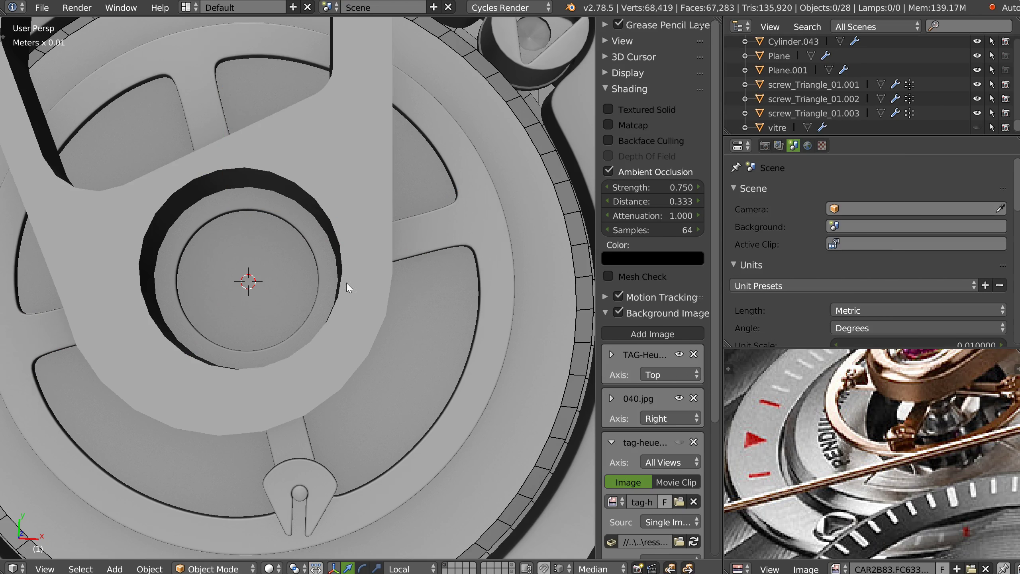
Select the finished clip together with its pin, and switch to the top view with background images hidden.
{"action": "right_click", "coordinate": [299, 494]}
{"action": "right_click", "coordinate": [334, 483], "text": "shift"}
{"action": "key", "text": "KP_7"}
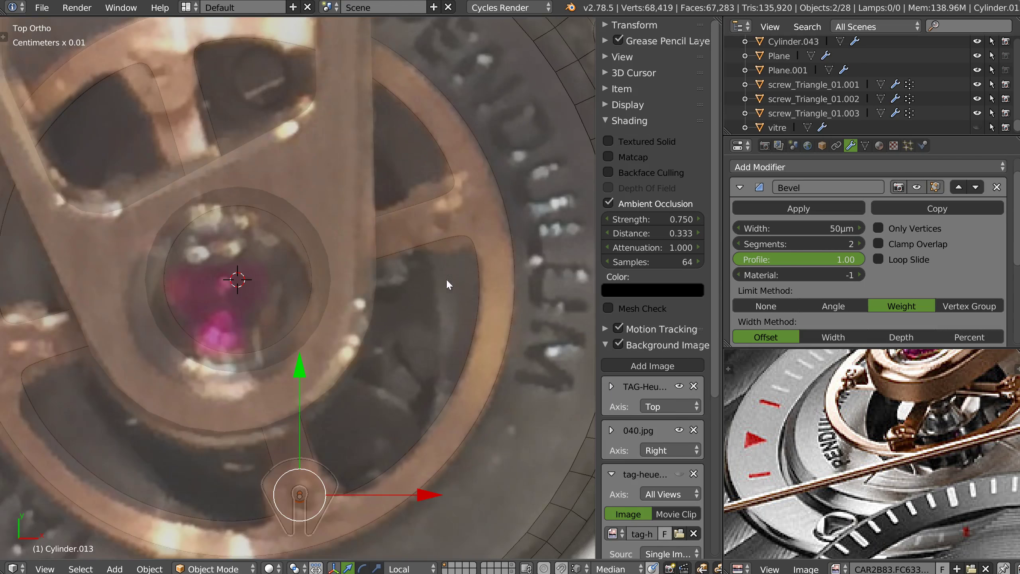
{"action": "key", "text": "shift+z"}
{"action": "left_click", "coordinate": [532, 272]}
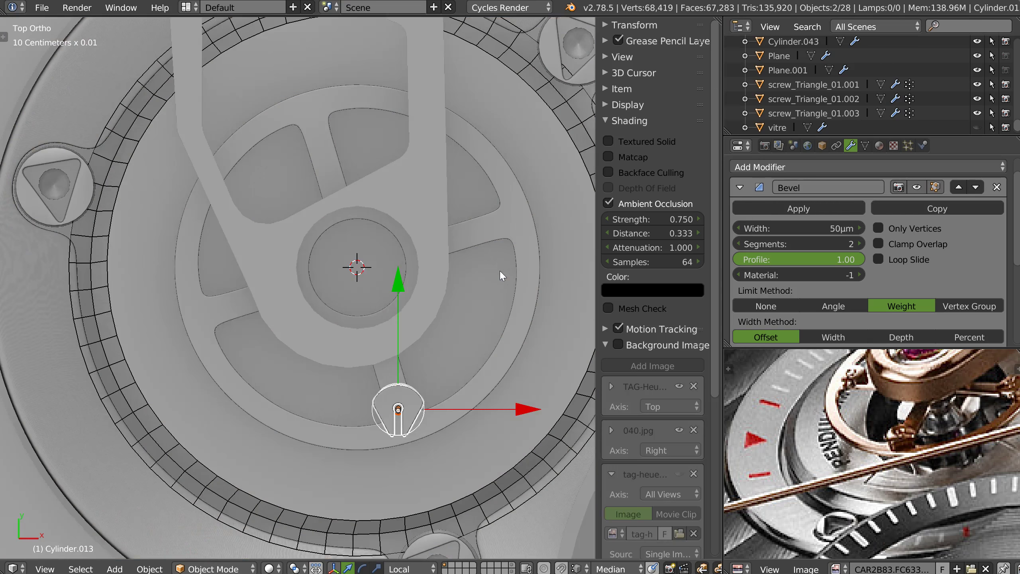
{"action": "middle_click_drag", "start_coordinate": [462, 266], "coordinate": [434, 301], "text": "shift"}
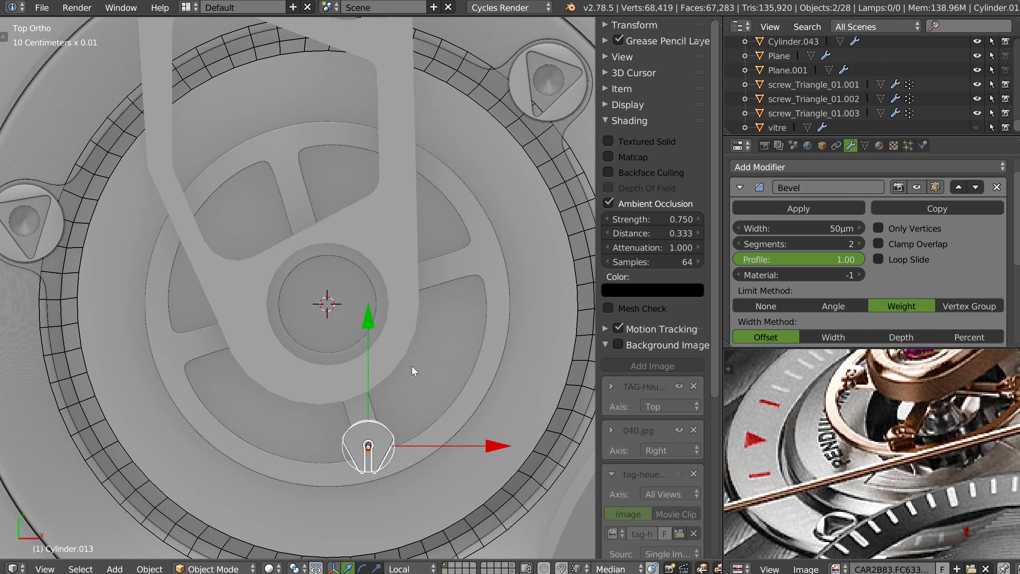
Duplicate the clip and pin onto the end of the right spoke and rotate the copy so its slot points outward.
{"action": "key", "text": "shift+d"}
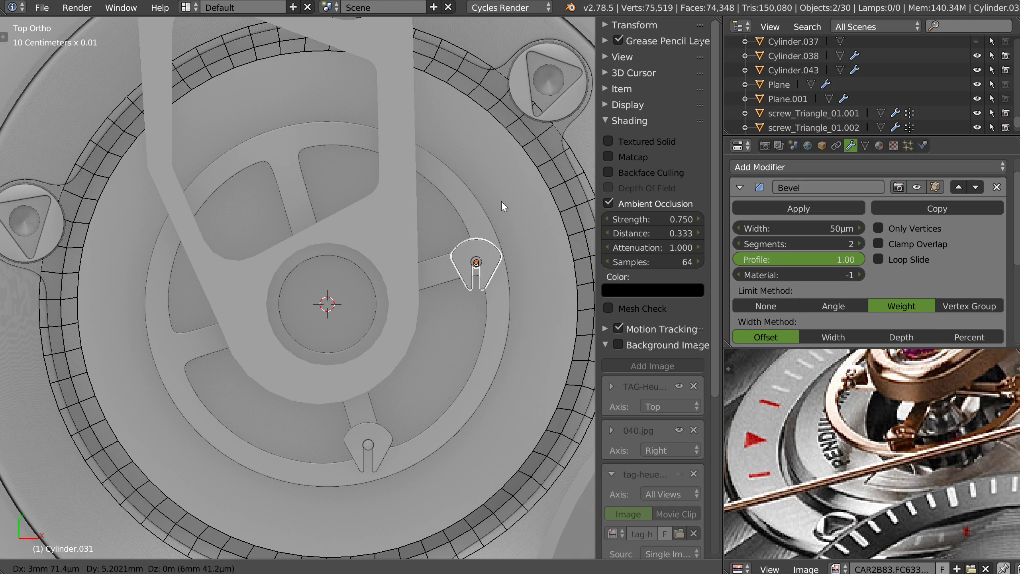
{"action": "left_click", "coordinate": [504, 201]}
{"action": "key", "text": "r"}
{"action": "left_click", "coordinate": [489, 186]}
{"action": "key", "text": "g"}
{"action": "left_click", "coordinate": [493, 290]}
Duplicate the right spoke's clip and pin onto the end of the upper spoke.
{"action": "middle_click_drag", "start_coordinate": [403, 279], "coordinate": [427, 310], "text": "shift"}
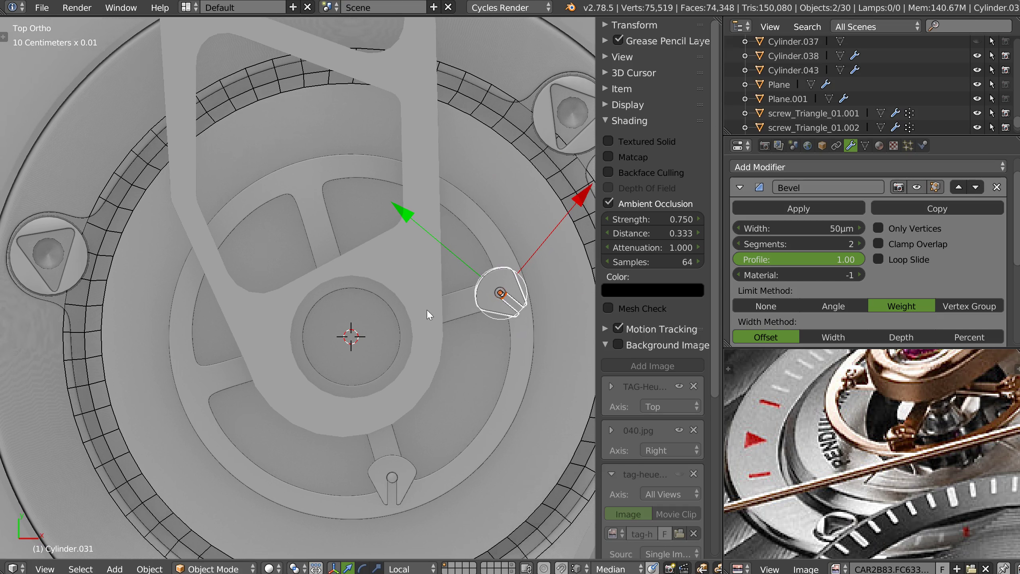
{"action": "key", "text": "shift+d"}
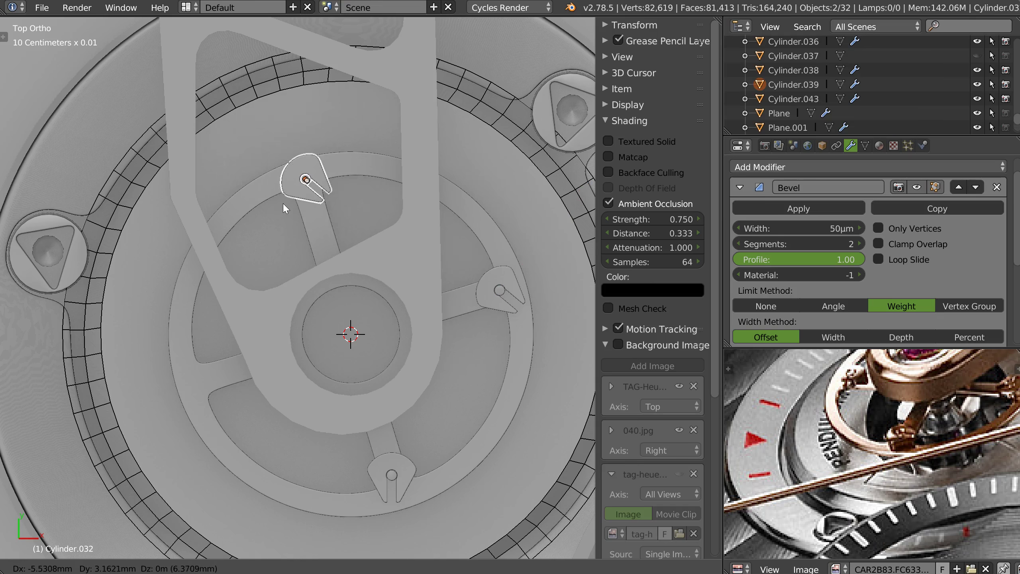
{"action": "left_click", "coordinate": [284, 204]}
Select the upper clip with its pin as the active object, and set the pivot point to Active Element.
{"action": "scroll", "coordinate": [306, 179], "scroll_direction": "up", "scroll_amount": 6}
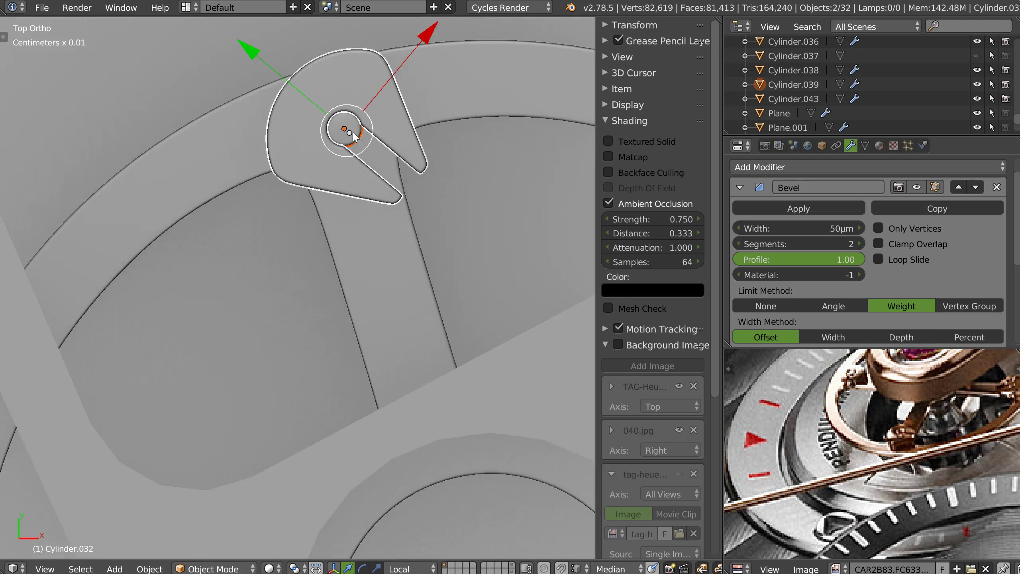
{"action": "scroll", "coordinate": [383, 193], "scroll_direction": "up", "scroll_amount": 3}
{"action": "right_click", "coordinate": [306, 197]}
{"action": "right_click", "coordinate": [410, 202]}
{"action": "right_click", "coordinate": [301, 193], "text": "shift"}
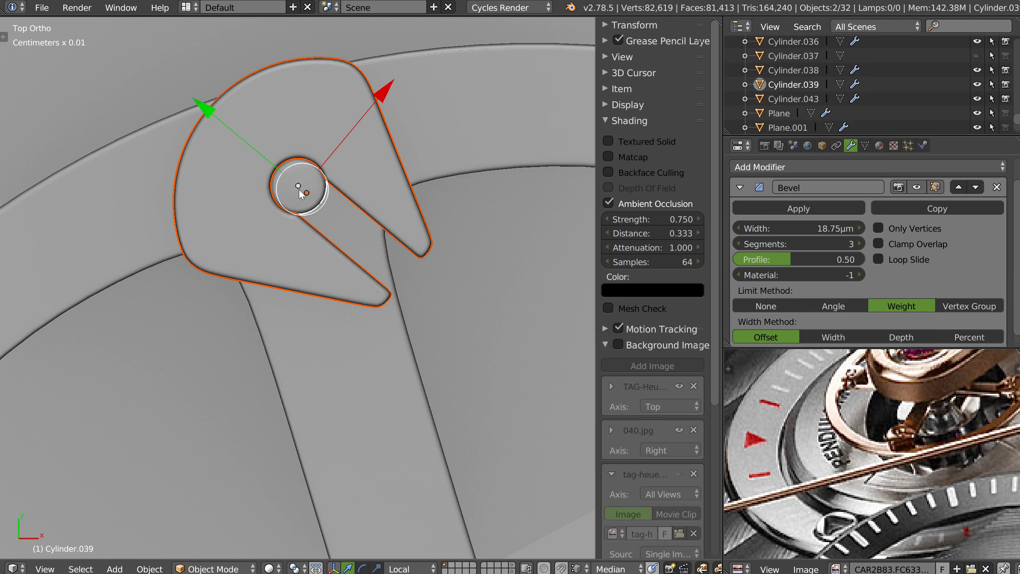
{"action": "left_click", "coordinate": [294, 569]}
{"action": "left_click", "coordinate": [330, 487]}
Duplicate the upper clip and pin onto the end of the left spoke, and rotate the copy by about -93 degrees.
{"action": "scroll", "coordinate": [248, 541], "scroll_direction": "down", "scroll_amount": 4}
{"action": "scroll", "coordinate": [249, 541], "scroll_direction": "down", "scroll_amount": 4}
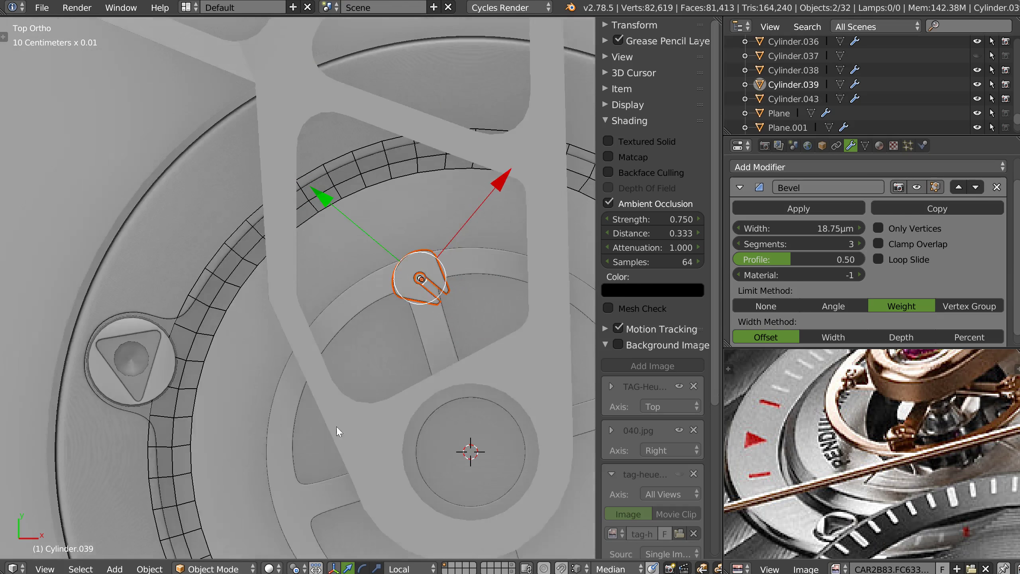
{"action": "middle_click_drag", "start_coordinate": [337, 426], "coordinate": [386, 140], "text": "shift"}
{"action": "key", "text": "shift+d"}
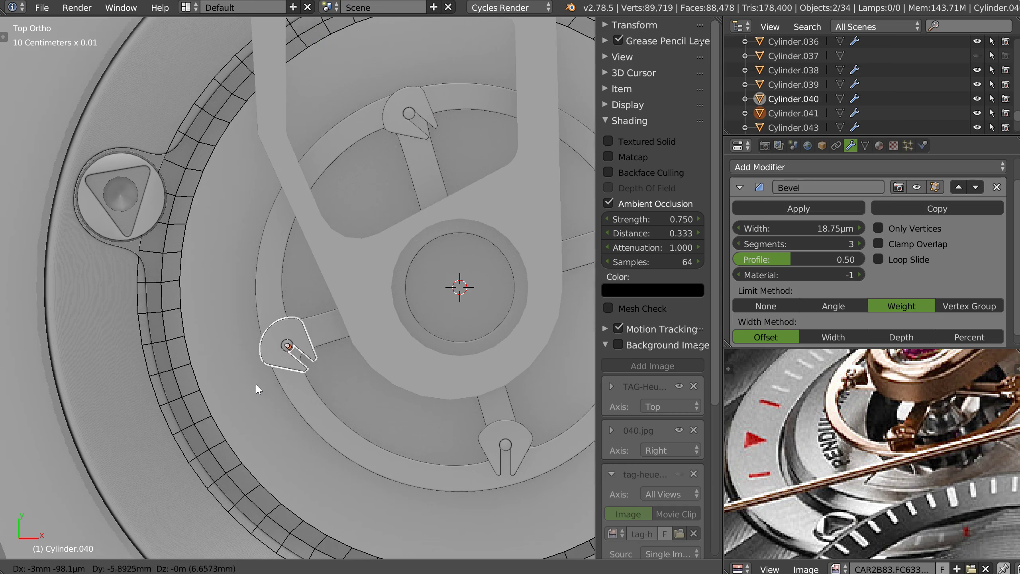
{"action": "left_click", "coordinate": [255, 384]}
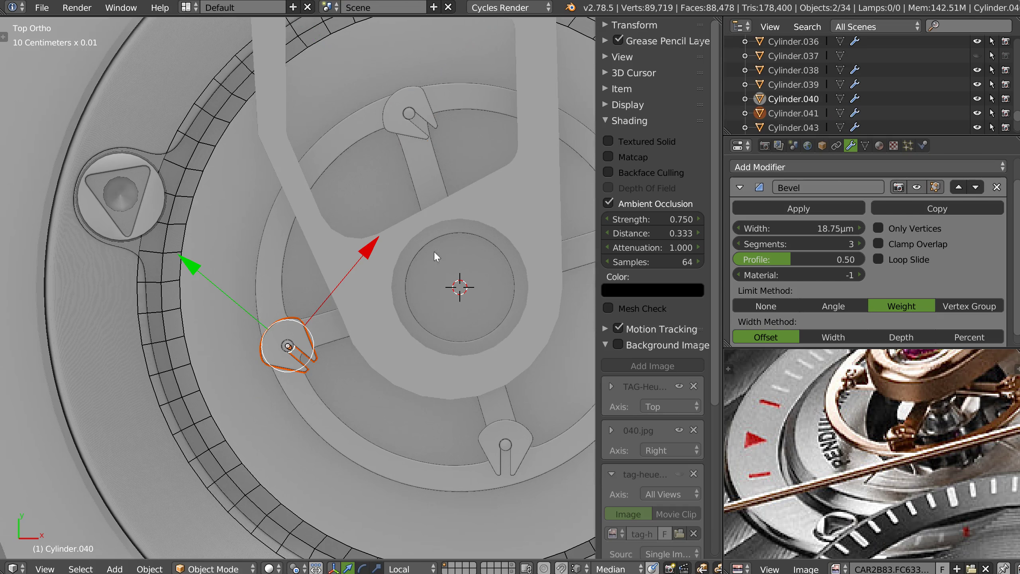
{"action": "key", "text": "r"}
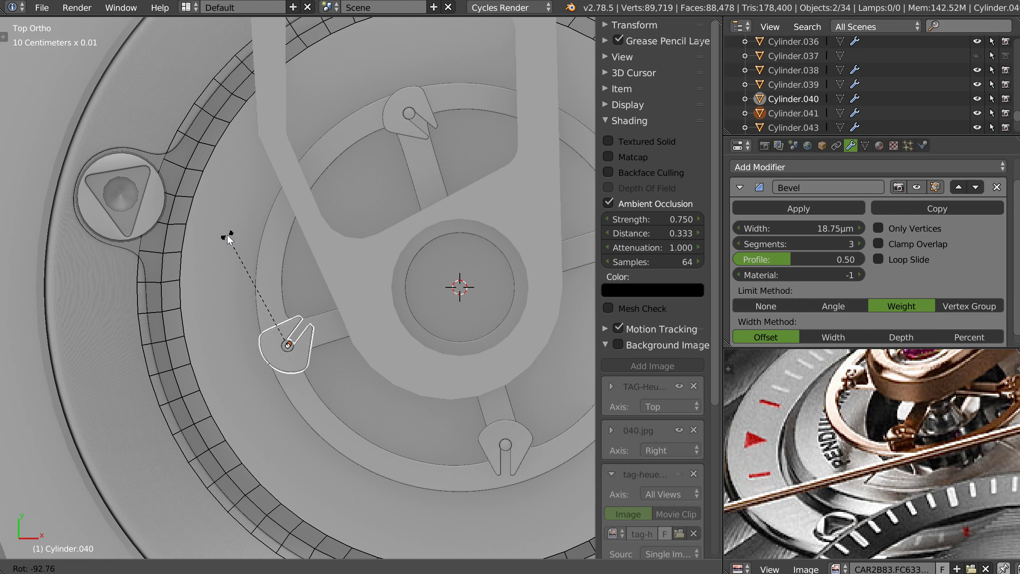
{"action": "left_click", "coordinate": [228, 234]}
{"action": "key", "text": "g"}
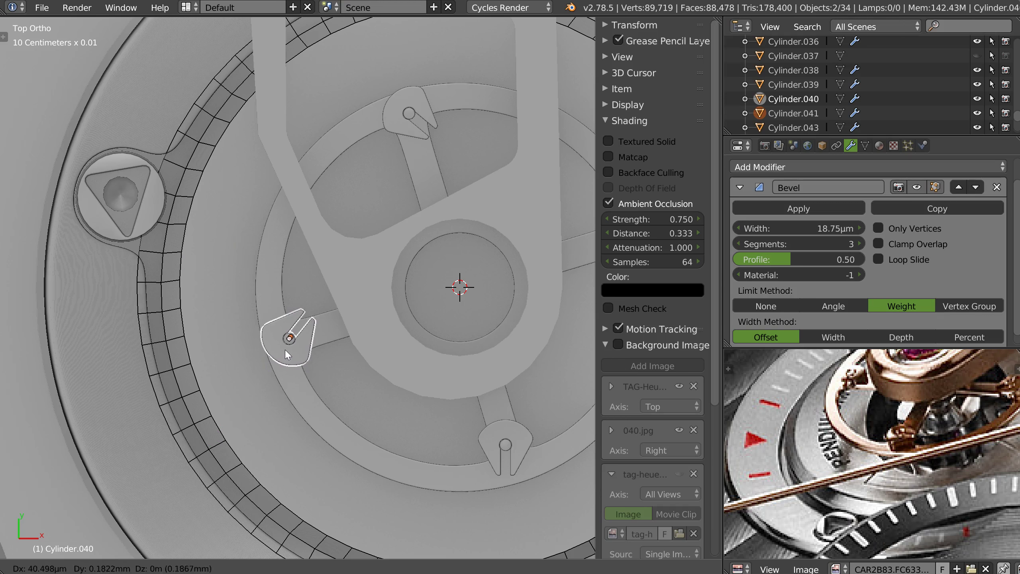
{"action": "left_click", "coordinate": [286, 348]}
Examine the balance wheel with its four clips from several angles and compare its centre with the reference photo.
{"action": "middle_click_drag", "start_coordinate": [492, 418], "coordinate": [263, 448]}
{"action": "right_click", "coordinate": [418, 473]}
{"action": "middle_click_drag", "start_coordinate": [490, 408], "coordinate": [332, 309]}
{"action": "right_click", "coordinate": [461, 389]}
{"action": "right_click", "coordinate": [346, 303]}
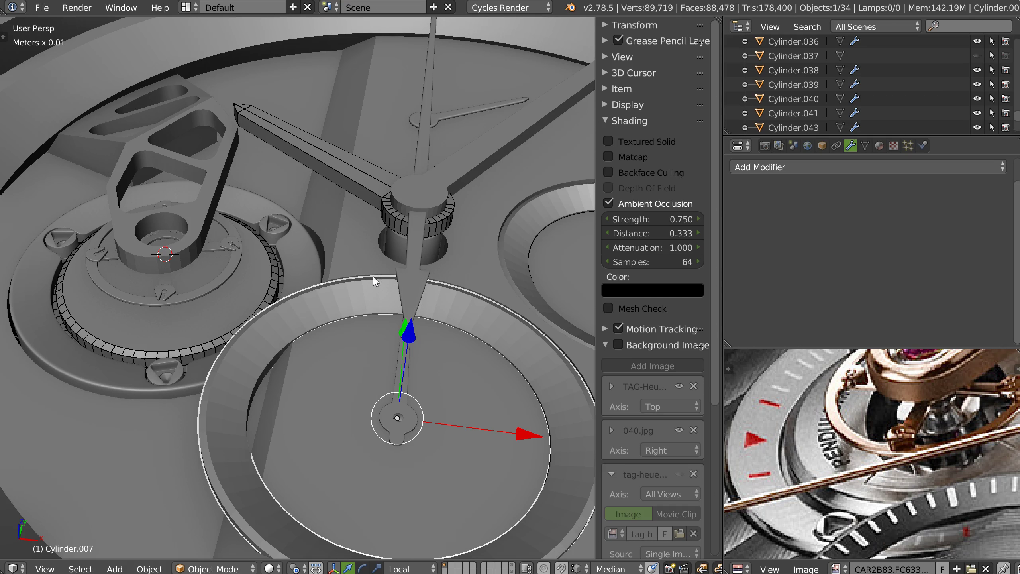
{"action": "middle_click_drag", "start_coordinate": [183, 355], "coordinate": [270, 328], "text": "shift"}
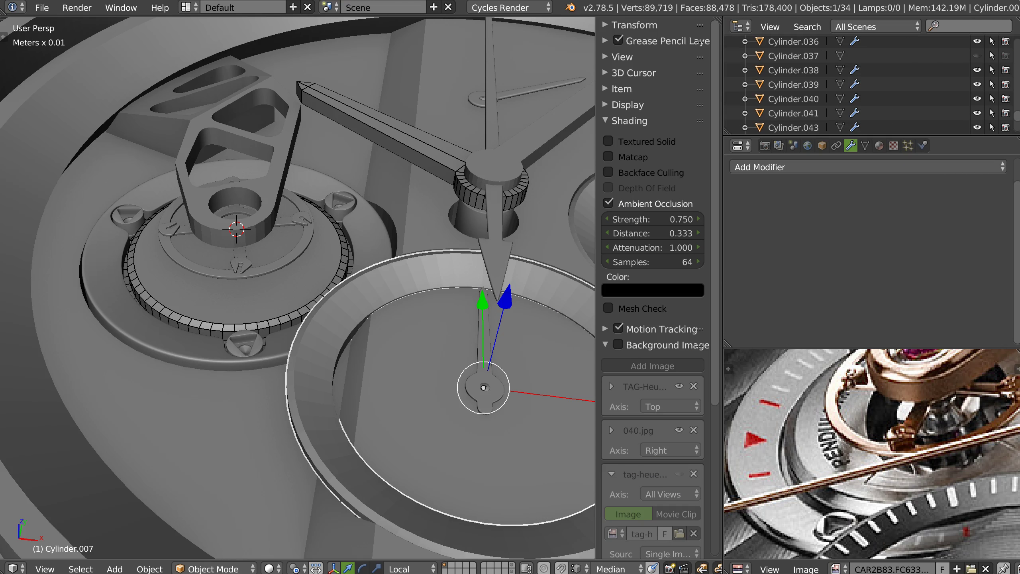
{"action": "middle_click_drag", "start_coordinate": [287, 238], "coordinate": [317, 255]}
{"action": "middle_click_drag", "start_coordinate": [233, 246], "coordinate": [349, 291], "text": "shift"}
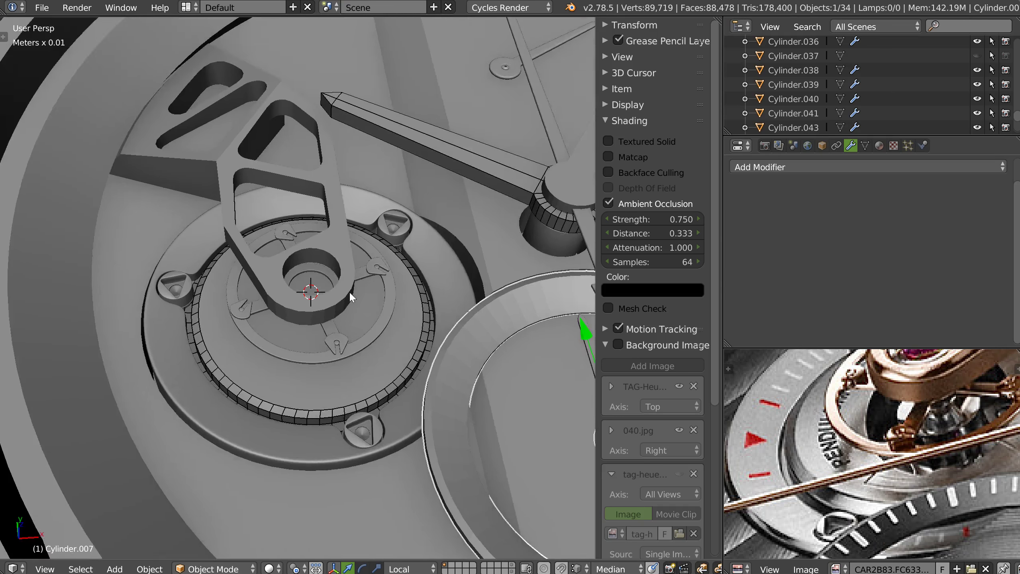
{"action": "scroll", "coordinate": [285, 245], "scroll_direction": "up", "scroll_amount": 2}
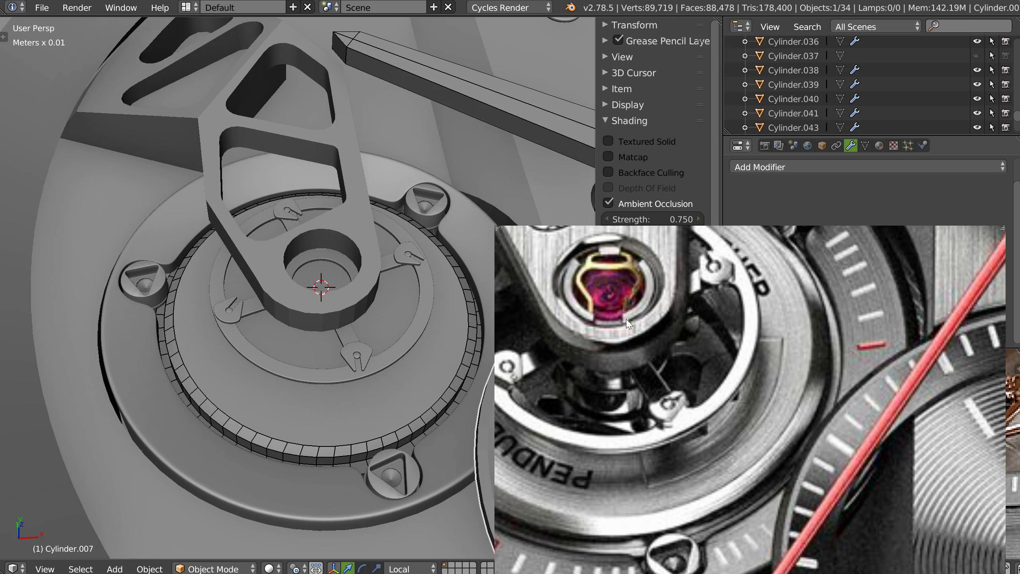
{"action": "left_click_drag", "start_coordinate": [600, 291], "coordinate": [1019, 281], "text": "alt"}
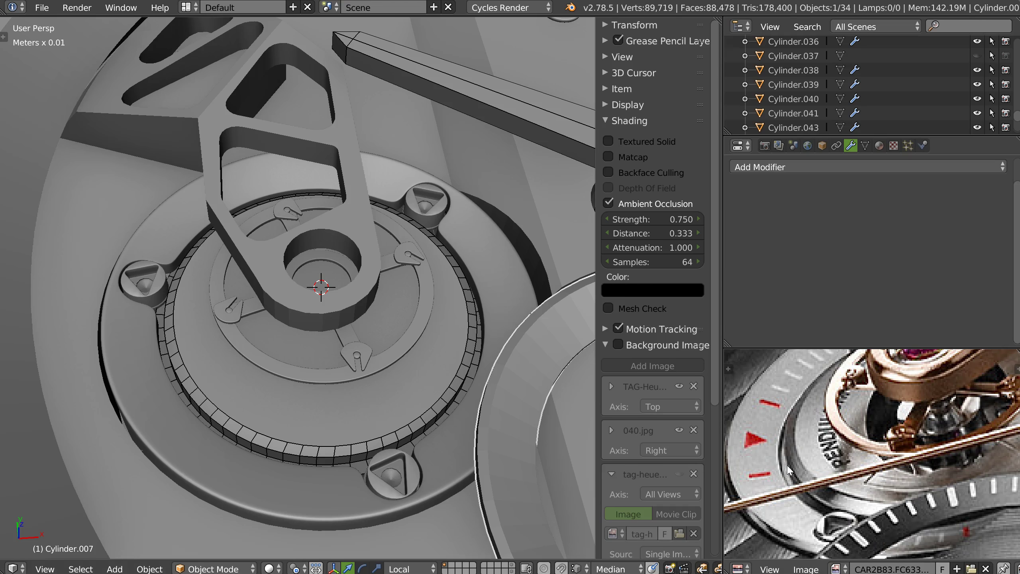
In the toothed ring's mesh, centre the pivot on the selected faces and raise them slightly along Z.
{"action": "middle_click_drag", "start_coordinate": [200, 261], "coordinate": [268, 226]}
{"action": "scroll", "coordinate": [242, 206], "scroll_direction": "up", "scroll_amount": 2}
{"action": "right_click", "coordinate": [253, 268]}
{"action": "key", "text": "Tab"}
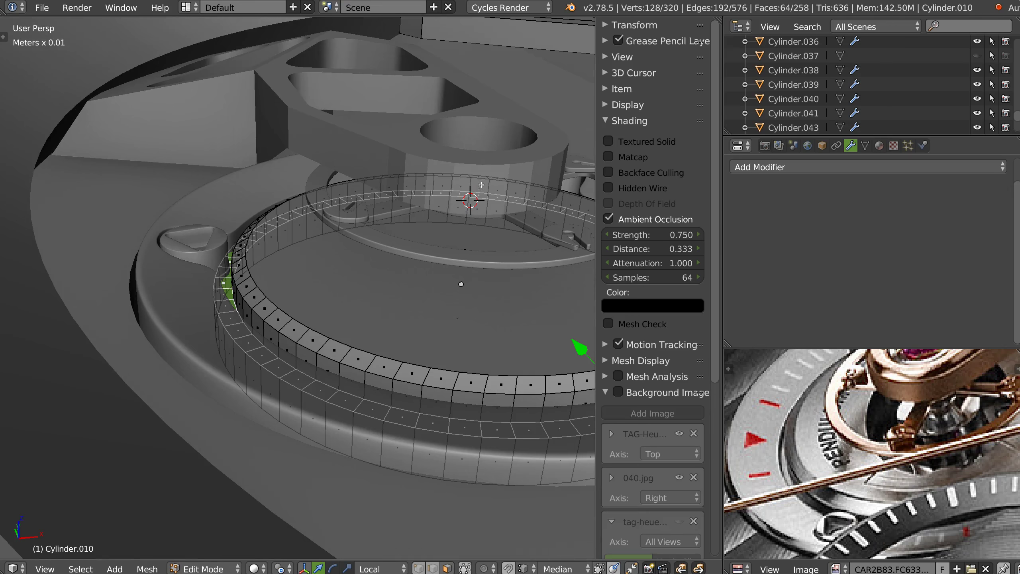
{"action": "middle_click_drag", "start_coordinate": [511, 249], "coordinate": [401, 219], "text": "shift"}
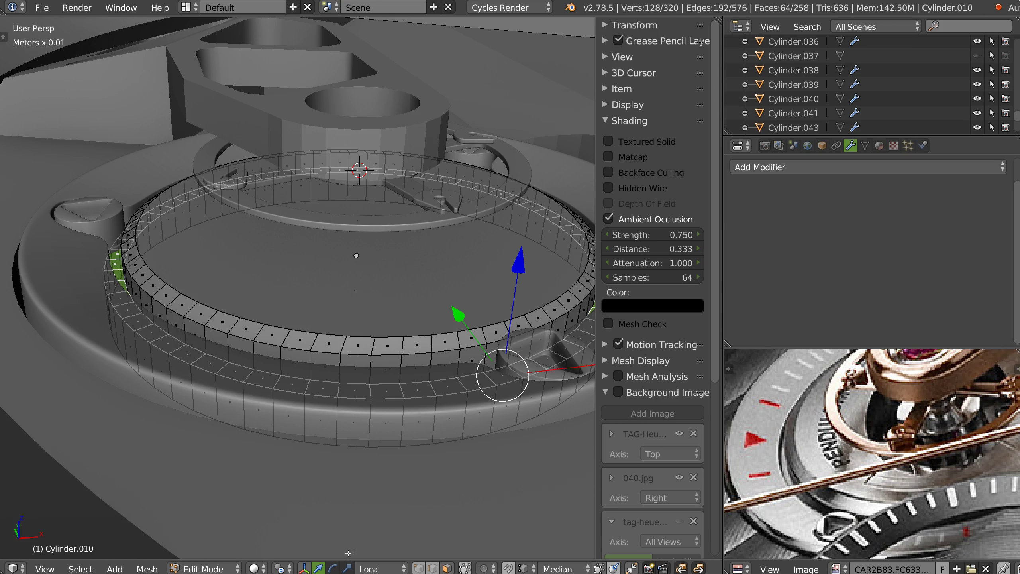
{"action": "left_click", "coordinate": [282, 569]}
{"action": "left_click", "coordinate": [306, 505]}
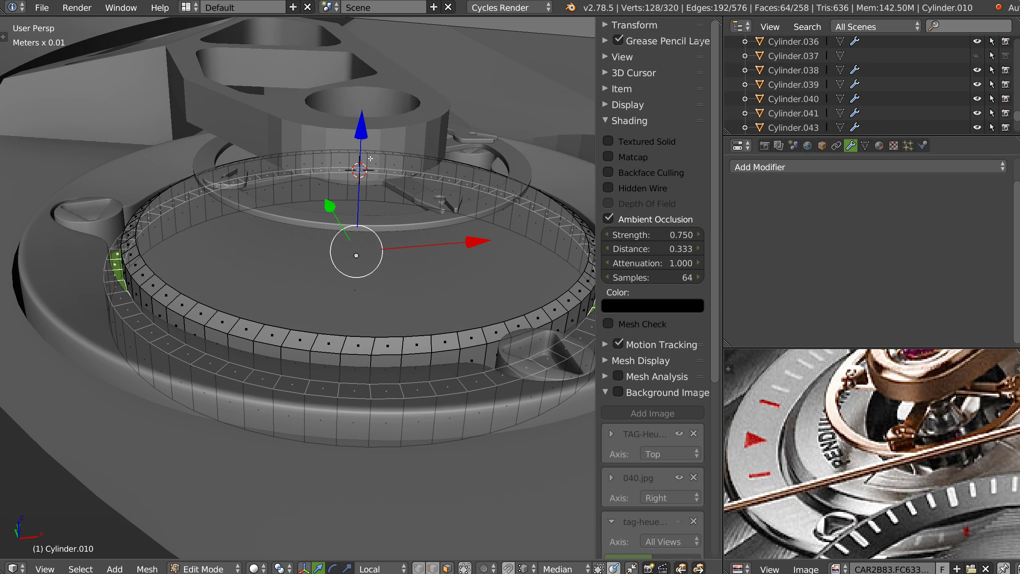
{"action": "left_click_drag", "start_coordinate": [362, 133], "coordinate": [363, 125]}
{"action": "middle_click_drag", "start_coordinate": [101, 244], "coordinate": [210, 271], "text": "shift"}
{"action": "scroll", "coordinate": [210, 270], "scroll_direction": "up", "scroll_amount": 4}
{"action": "key", "text": "Tab"}
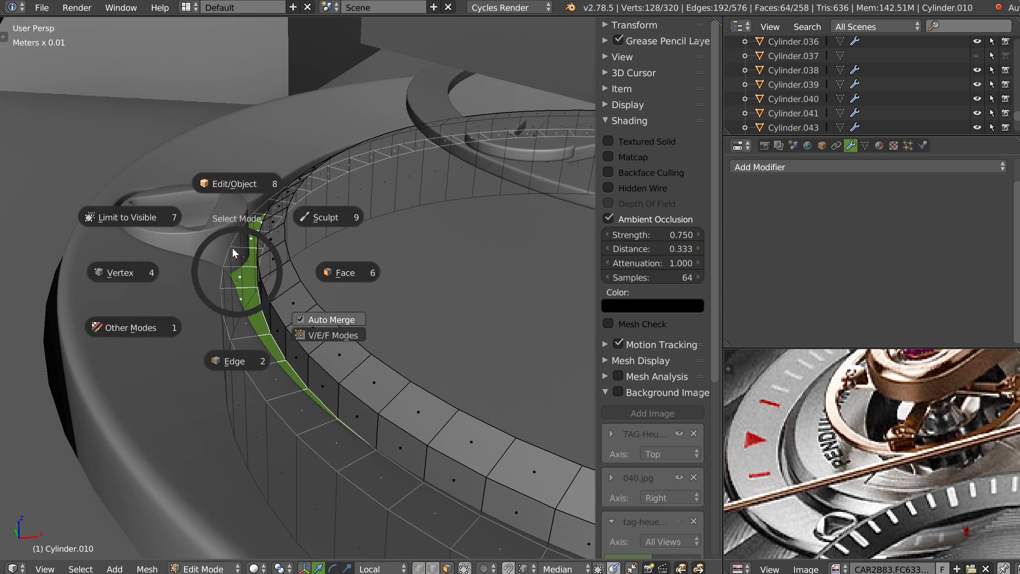
Edit the left triangular screw's mesh, extending the selection over its lower side faces and raising them slightly along Z.
{"action": "right_click", "coordinate": [214, 228]}
{"action": "key", "text": "Tab"}
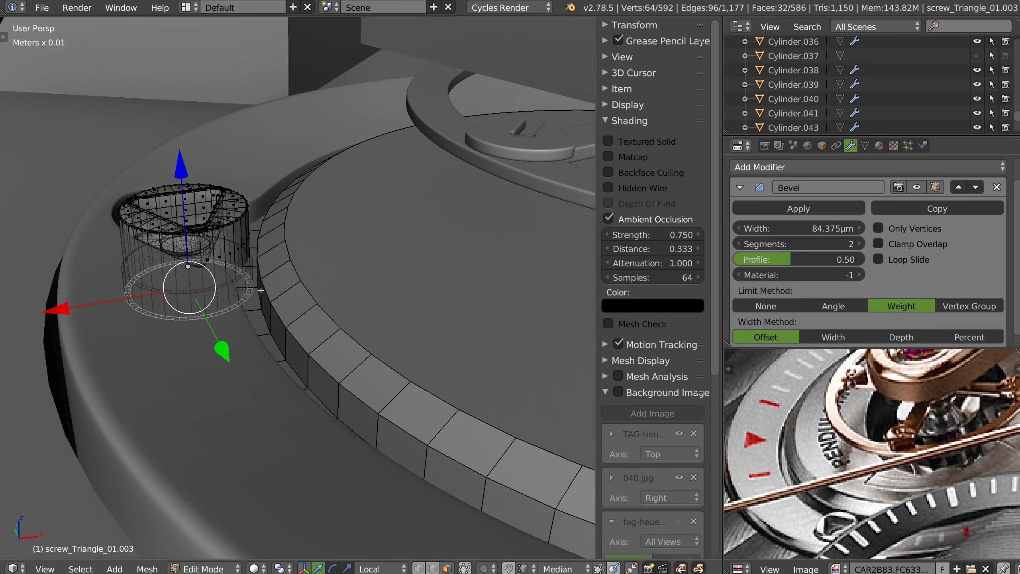
{"action": "key", "text": "ctrl+l"}
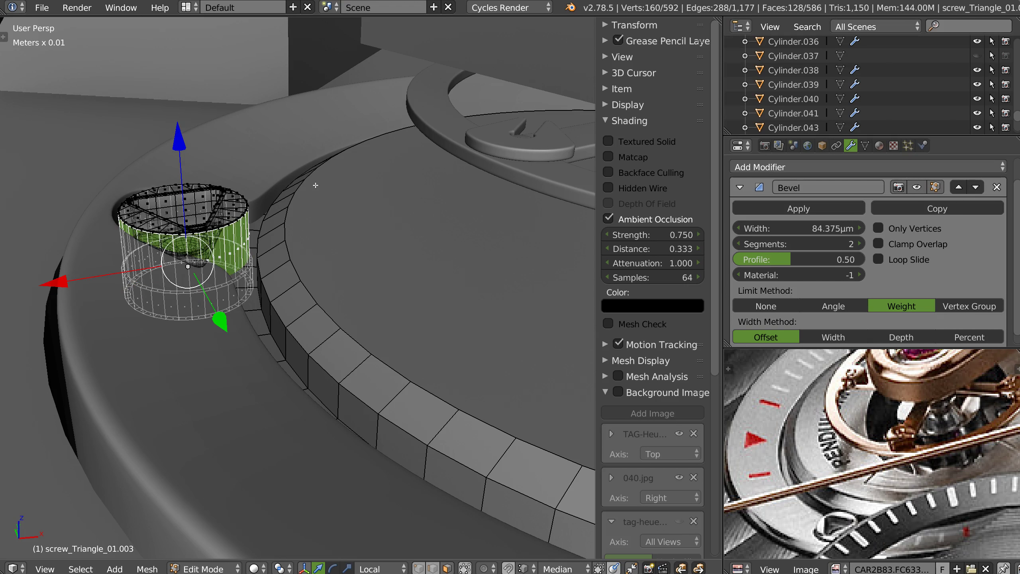
{"action": "key", "text": "ctrl+KP_Subtract"}
{"action": "left_click_drag", "start_coordinate": [181, 156], "coordinate": [182, 129]}
{"action": "key", "text": "ctrl+KP_Subtract"}
{"action": "key", "text": "ctrl+KP_Subtract"}
{"action": "key", "text": "Tab"}
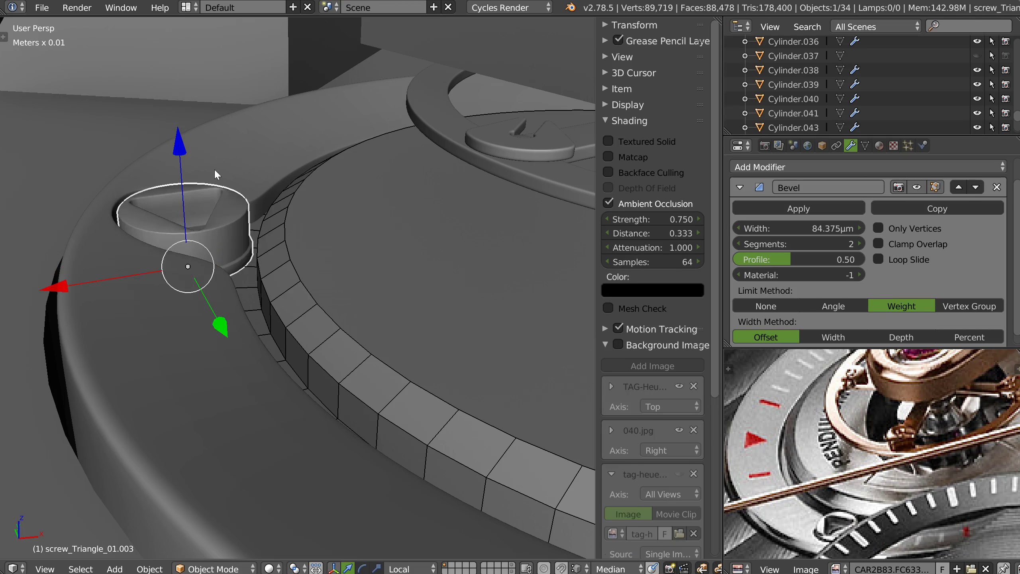
Delete the other two triangular screws around the balance wheel, keeping only the edited one.
{"action": "scroll", "coordinate": [287, 247], "scroll_direction": "down", "scroll_amount": 4}
{"action": "middle_click_drag", "start_coordinate": [287, 257], "coordinate": [405, 330]}
{"action": "right_click", "coordinate": [451, 319]}
{"action": "middle_click_drag", "start_coordinate": [495, 106], "coordinate": [263, 230]}
{"action": "right_click", "coordinate": [535, 164], "text": "shift"}
{"action": "key", "text": "x"}
{"action": "left_click", "coordinate": [514, 198]}
Duplicate the edited triangular screw in top view into the upper-right and lower recesses of the ring.
{"action": "right_click", "coordinate": [156, 105]}
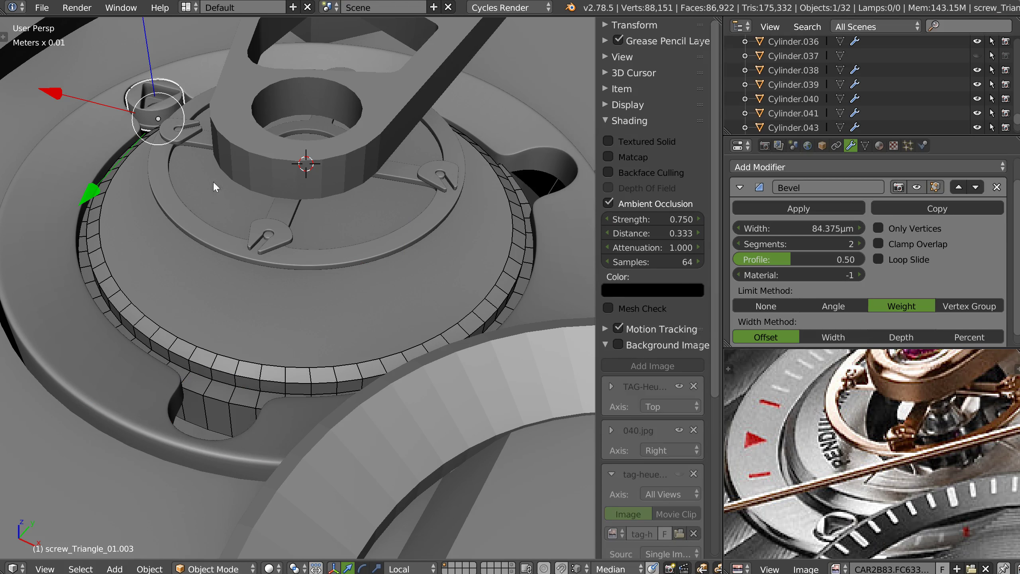
{"action": "key", "text": "KP_7"}
{"action": "middle_click_drag", "start_coordinate": [416, 74], "coordinate": [310, 195], "text": "shift"}
{"action": "scroll", "coordinate": [375, 211], "scroll_direction": "down", "scroll_amount": 1}
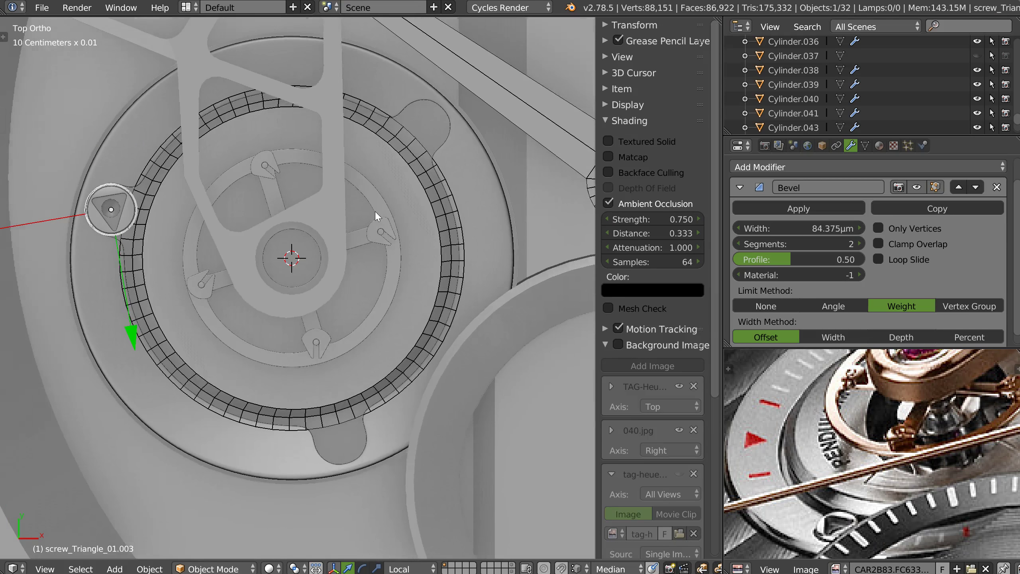
{"action": "middle_click_drag", "start_coordinate": [300, 122], "coordinate": [277, 178], "text": "shift"}
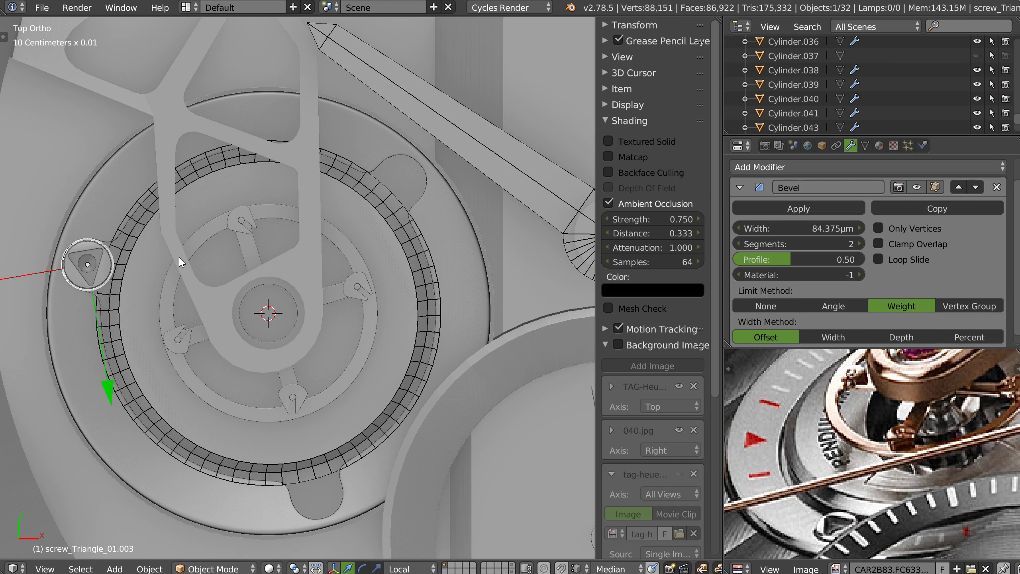
{"action": "key", "text": "shift+d"}
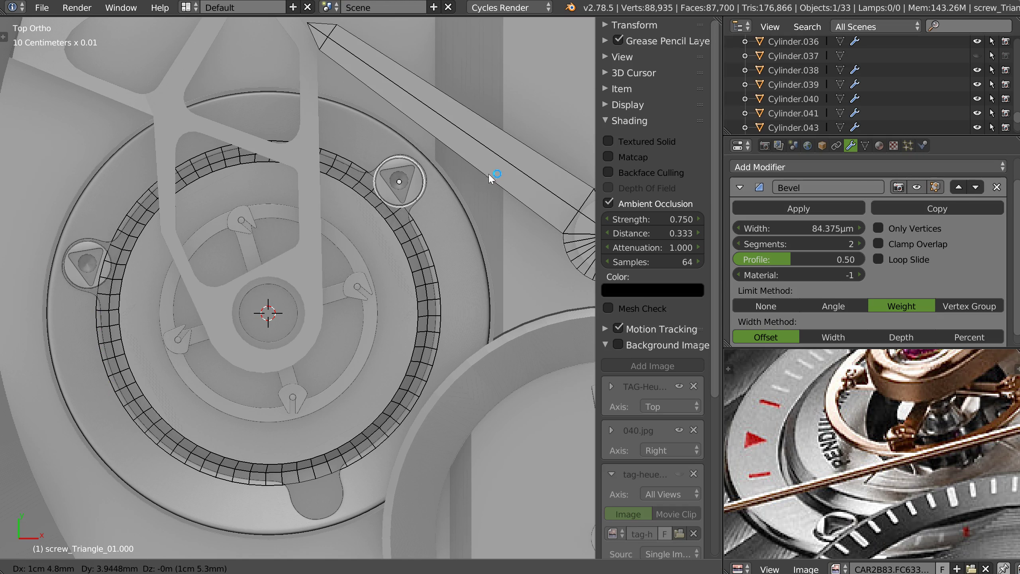
{"action": "left_click", "coordinate": [489, 177]}
{"action": "key", "text": "shift+d"}
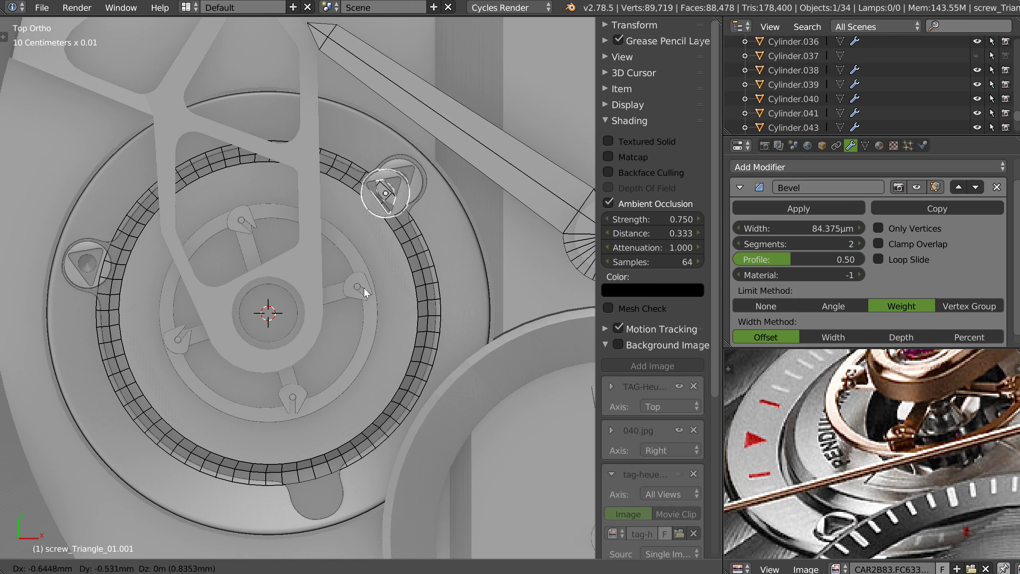
{"action": "left_click", "coordinate": [317, 542]}
Examine how the copied triangular screw sits in its recess from the side and from above.
{"action": "middle_click_drag", "start_coordinate": [340, 503], "coordinate": [432, 274]}
{"action": "scroll", "coordinate": [402, 385], "scroll_direction": "up", "scroll_amount": 2}
{"action": "scroll", "coordinate": [433, 273], "scroll_direction": "up", "scroll_amount": 3}
{"action": "scroll", "coordinate": [308, 401], "scroll_direction": "down", "scroll_amount": 2}
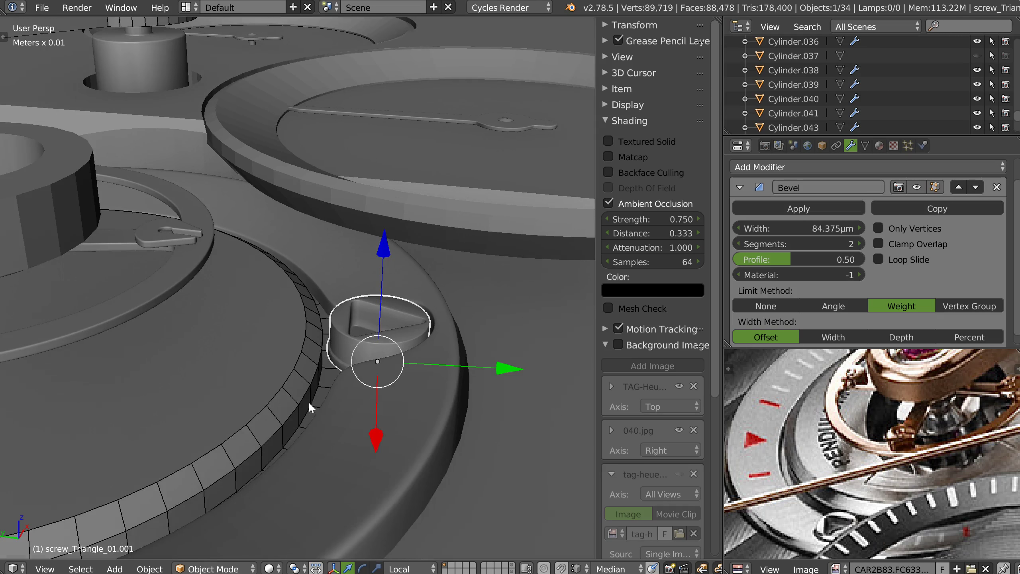
{"action": "middle_click_drag", "start_coordinate": [350, 352], "coordinate": [334, 388]}
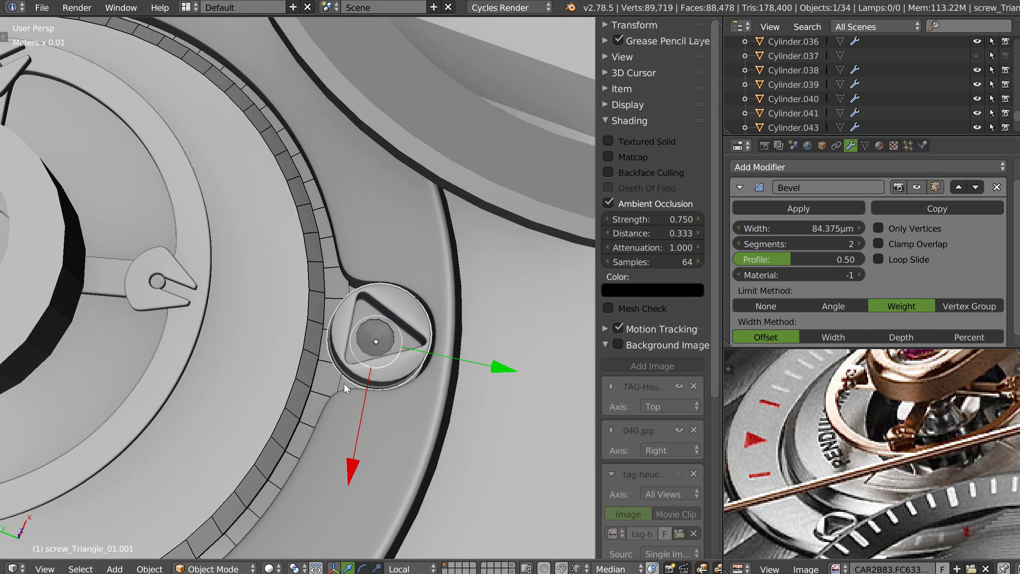
{"action": "scroll", "coordinate": [277, 413], "scroll_direction": "down", "scroll_amount": 3}
{"action": "middle_click_drag", "start_coordinate": [277, 413], "coordinate": [280, 385]}
{"action": "right_click", "coordinate": [465, 312]}
Examine the watch hands and the dial, and compare them with the reference photo.
{"action": "scroll", "coordinate": [464, 311], "scroll_direction": "down", "scroll_amount": 2}
{"action": "middle_click_drag", "start_coordinate": [428, 251], "coordinate": [411, 291], "text": "shift"}
{"action": "right_click", "coordinate": [269, 215]}
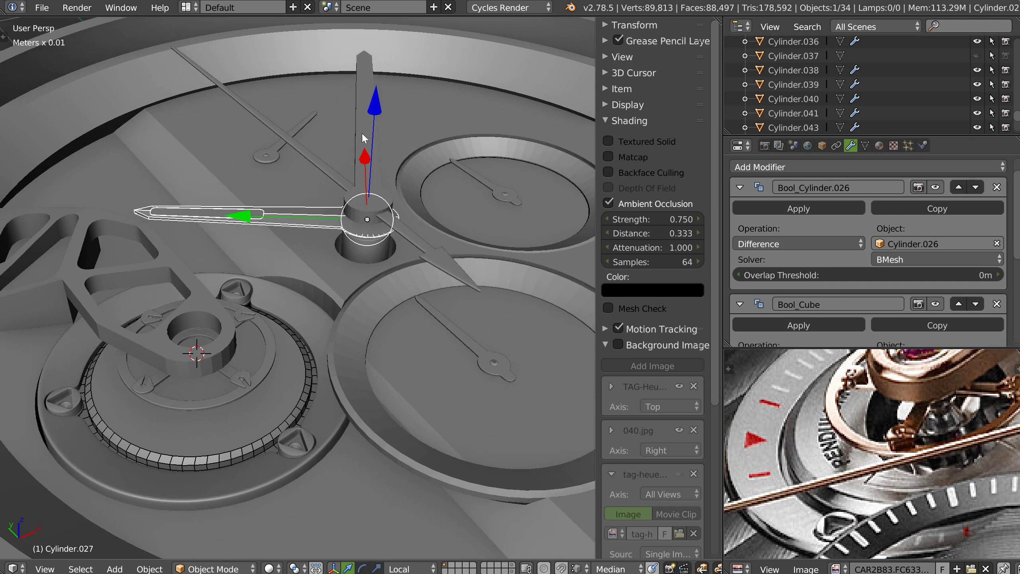
{"action": "right_click", "coordinate": [360, 78]}
{"action": "middle_click_drag", "start_coordinate": [410, 144], "coordinate": [349, 250]}
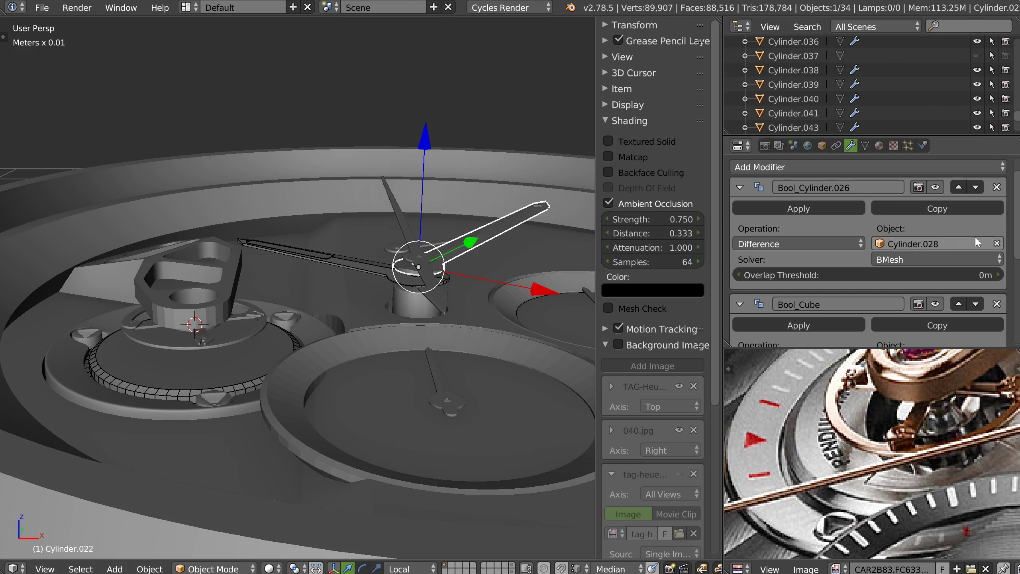
{"action": "scroll", "coordinate": [940, 446], "scroll_direction": "down", "scroll_amount": 4}
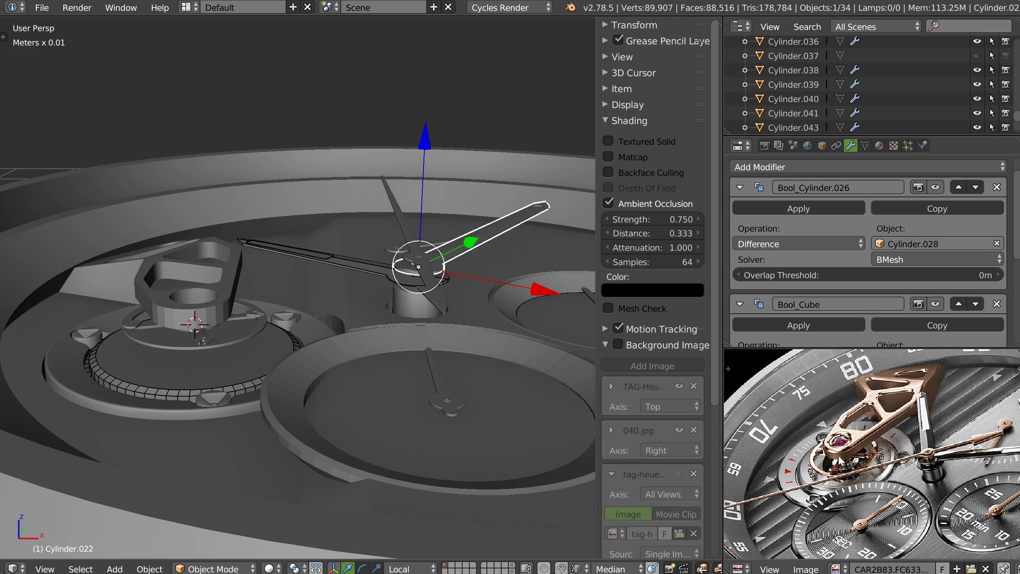
{"action": "middle_click_drag", "start_coordinate": [940, 432], "coordinate": [825, 445]}
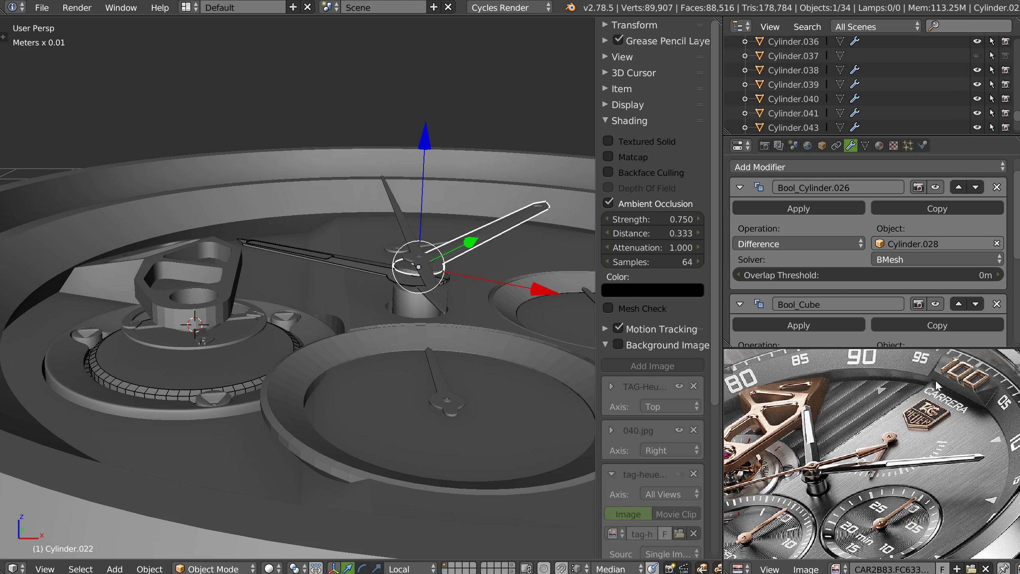
{"action": "middle_click_drag", "start_coordinate": [367, 214], "coordinate": [360, 163]}
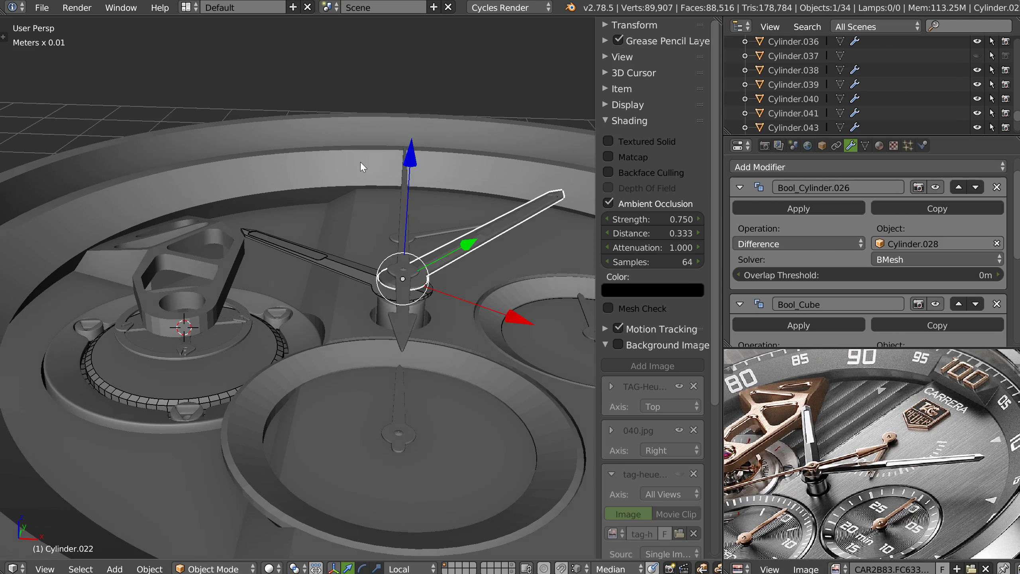
Select the inner bezel ring, frame it in top view and save an incremental version of the file.
{"action": "right_click", "coordinate": [357, 165]}
{"action": "key", "text": "KP_7"}
{"action": "key", "text": "KP_Decimal"}
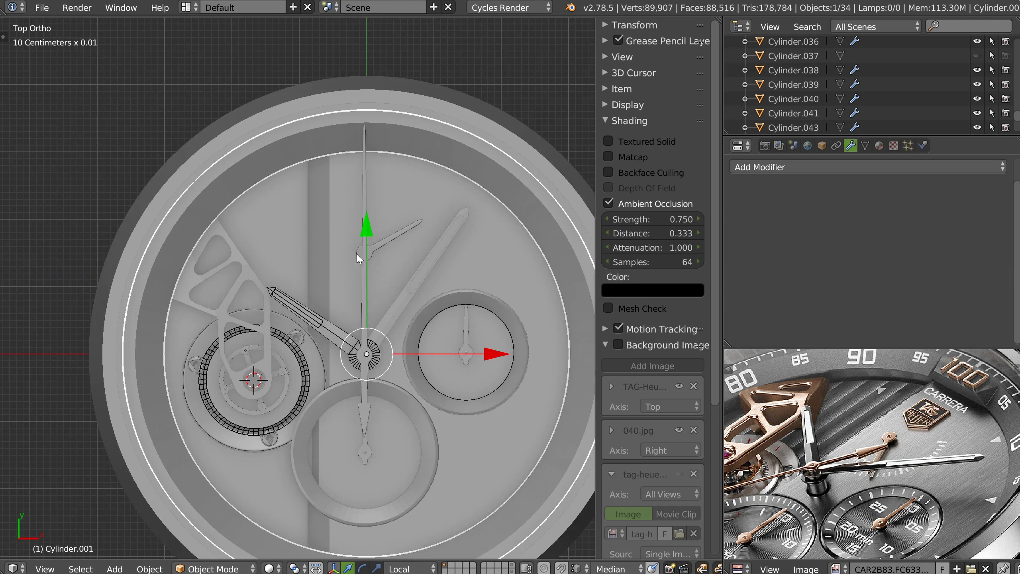
{"action": "key", "text": "ctrl+s"}
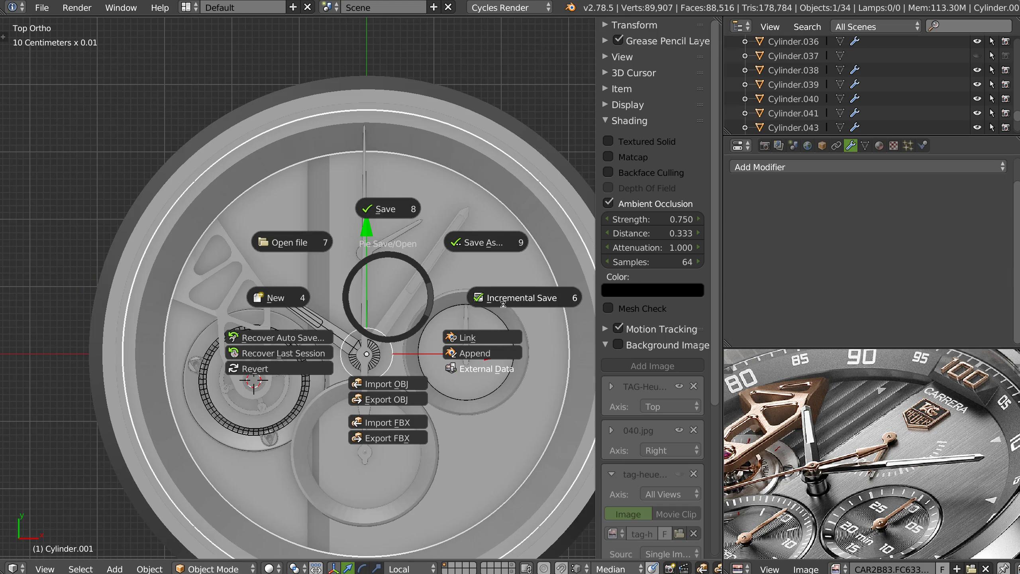
{"action": "left_click", "coordinate": [504, 309]}
Hide the viewport's properties sidebar and show the background images over the upper part of the dial.
{"action": "middle_click_drag", "start_coordinate": [467, 269], "coordinate": [462, 288], "text": "shift"}
{"action": "key", "text": "n"}
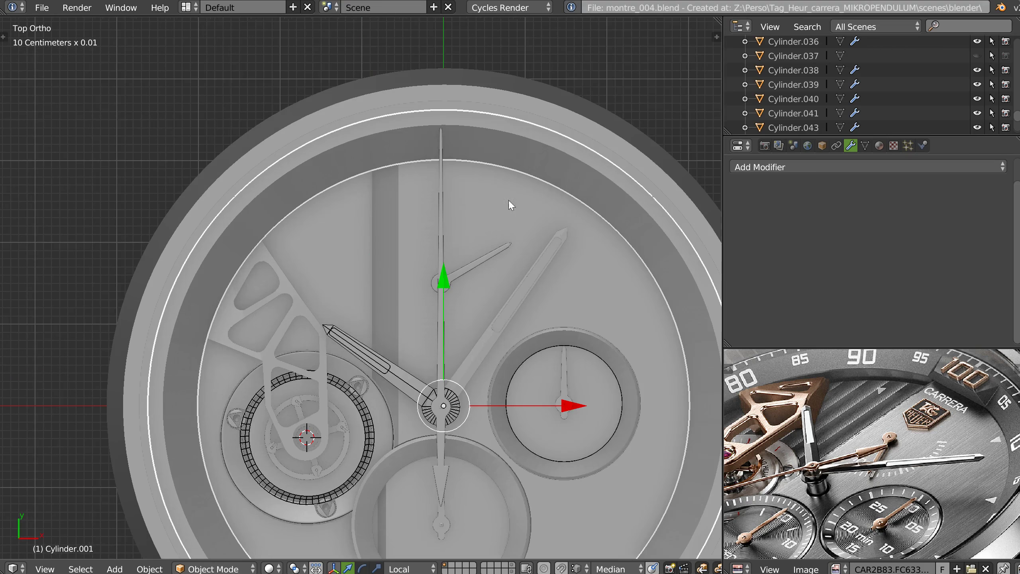
{"action": "scroll", "coordinate": [469, 292], "scroll_direction": "up", "scroll_amount": 5}
{"action": "right_click", "coordinate": [499, 256]}
{"action": "right_click", "coordinate": [505, 209]}
{"action": "key", "text": "shift+z"}
{"action": "left_click", "coordinate": [558, 193]}
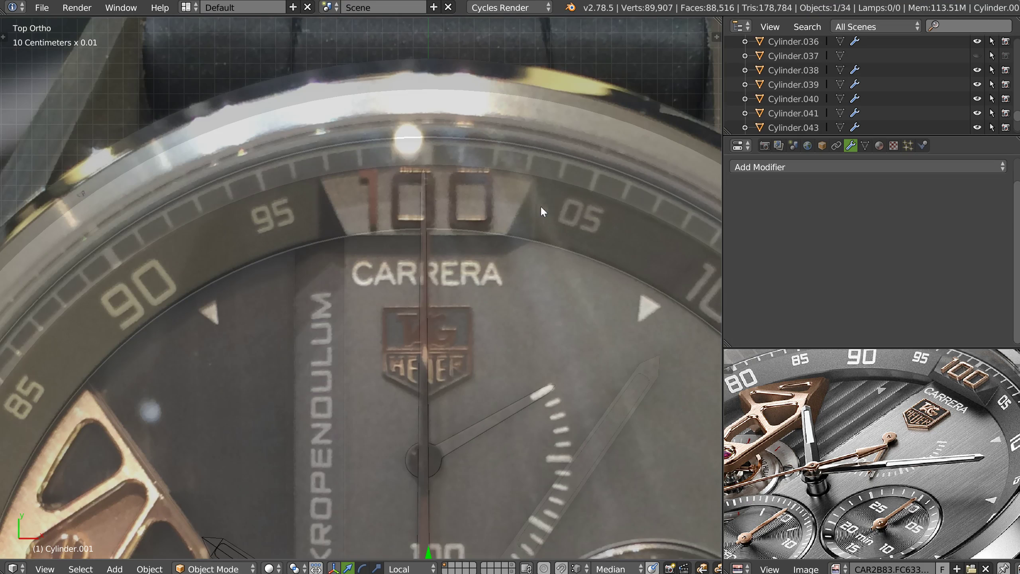
Turn on wire display for the inner bezel ring and open its mesh normals settings.
{"action": "key", "text": "shift+z"}
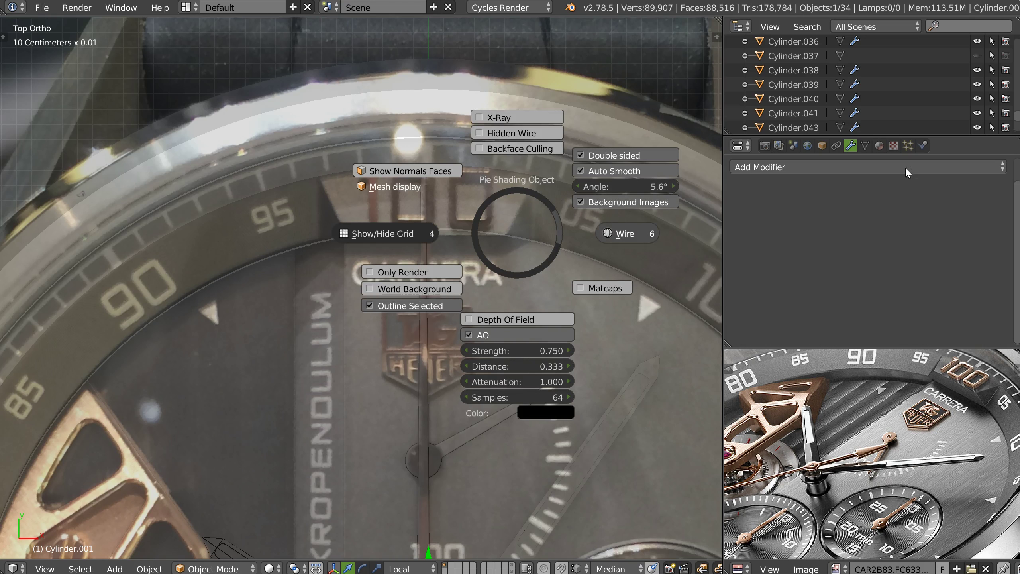
{"action": "left_click", "coordinate": [869, 145]}
{"action": "left_click", "coordinate": [866, 145]}
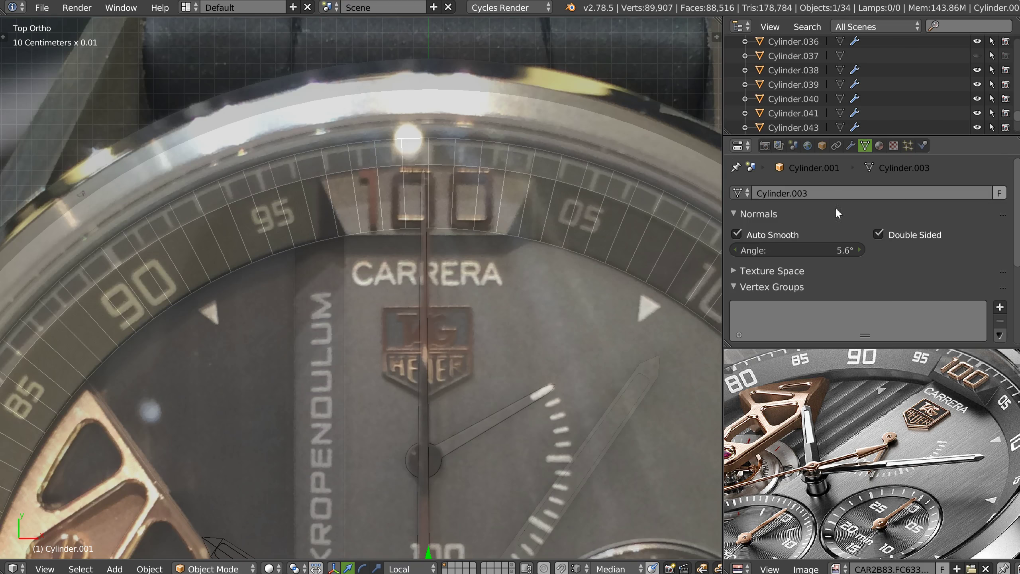
Duplicate the inner bezel ring in place and move the copy to another layer as a backup.
{"action": "key", "text": "shift+z"}
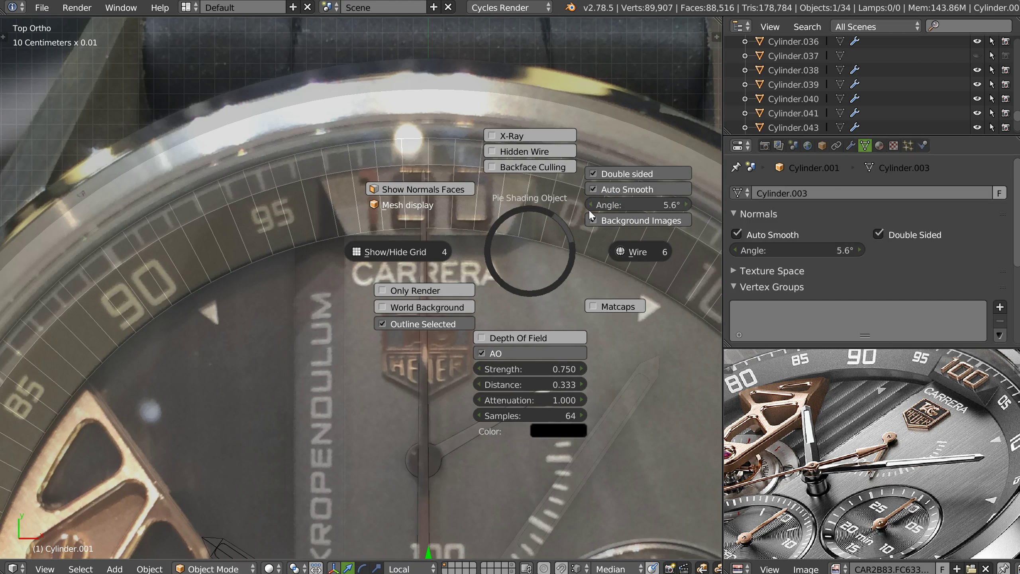
{"action": "right_click", "coordinate": [578, 195]}
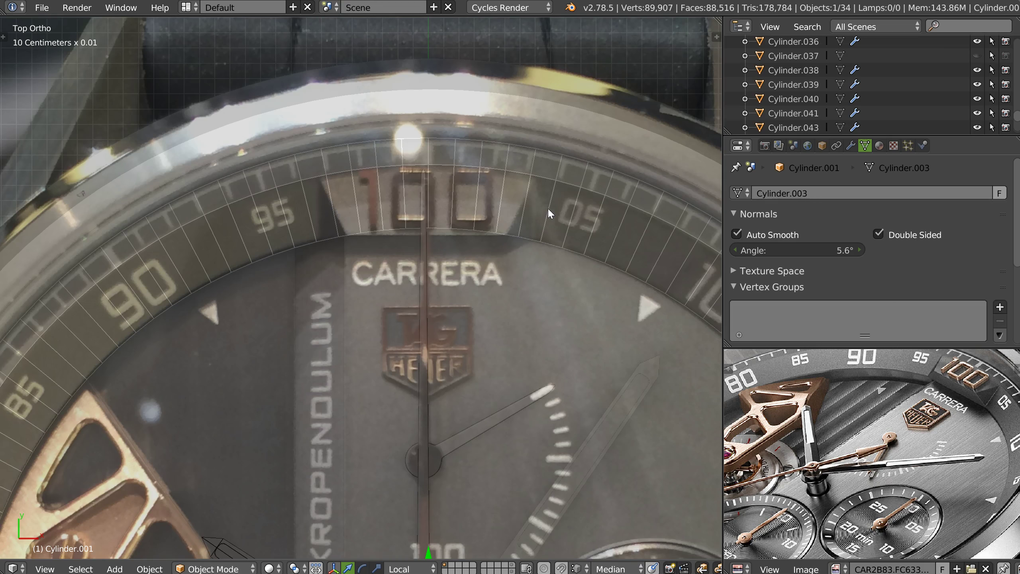
{"action": "key", "text": "shift+d"}
{"action": "right_click", "coordinate": [525, 236]}
{"action": "key", "text": "l"}
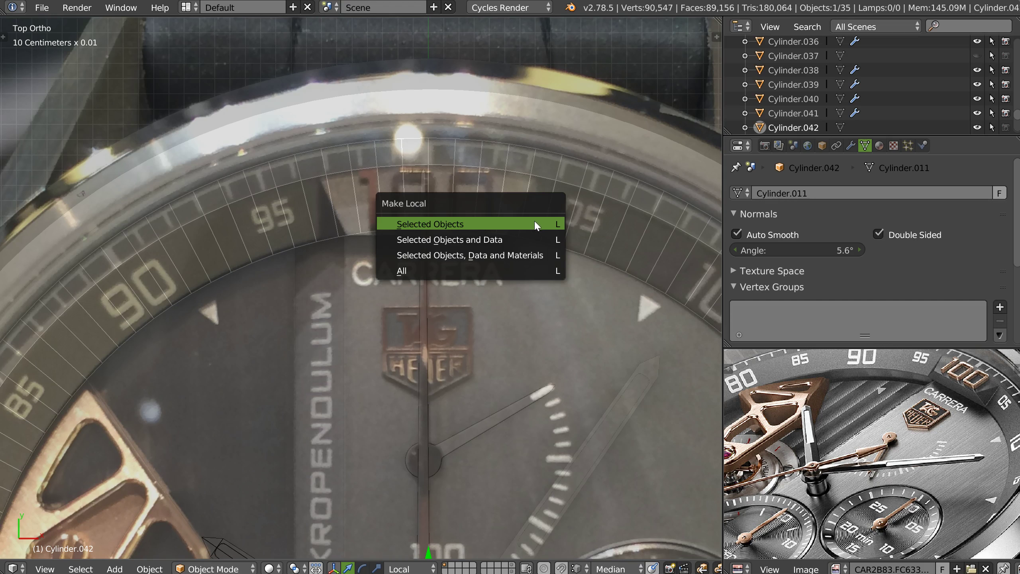
{"action": "left_click", "coordinate": [537, 225]}
{"action": "key", "text": "m"}
{"action": "left_click", "coordinate": [741, 252]}
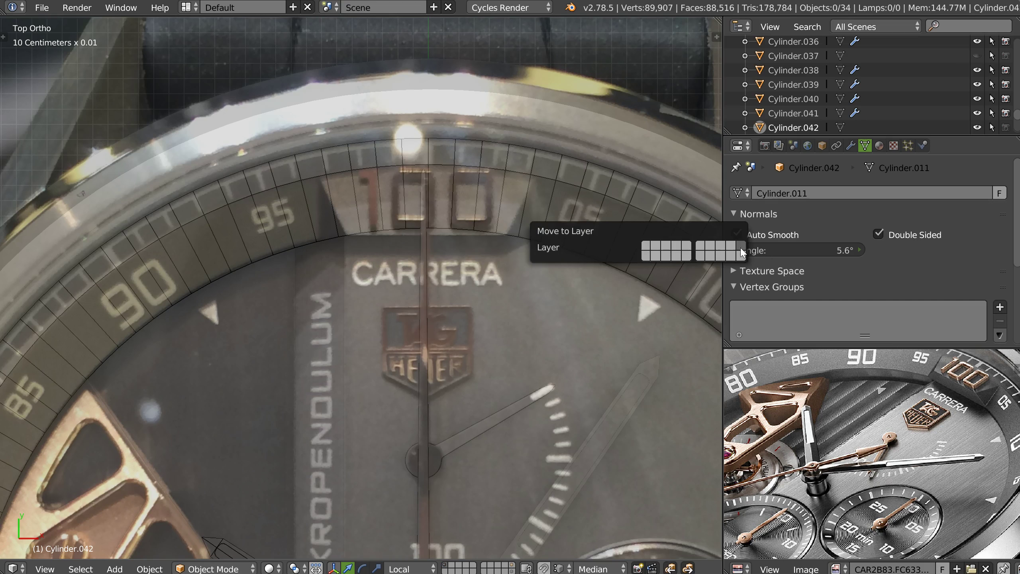
Select the inner bezel ring and, in its mesh, move the vertex at the 100 plate's upper corner nearest the 05 marking.
{"action": "right_click", "coordinate": [532, 209]}
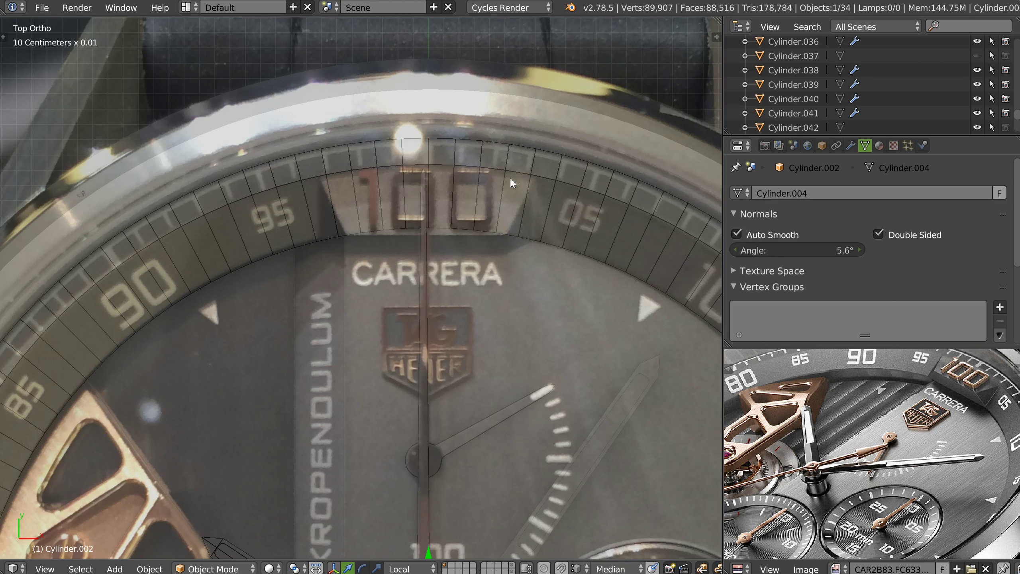
{"action": "right_click", "coordinate": [532, 181]}
{"action": "scroll", "coordinate": [526, 193], "scroll_direction": "up", "scroll_amount": 2}
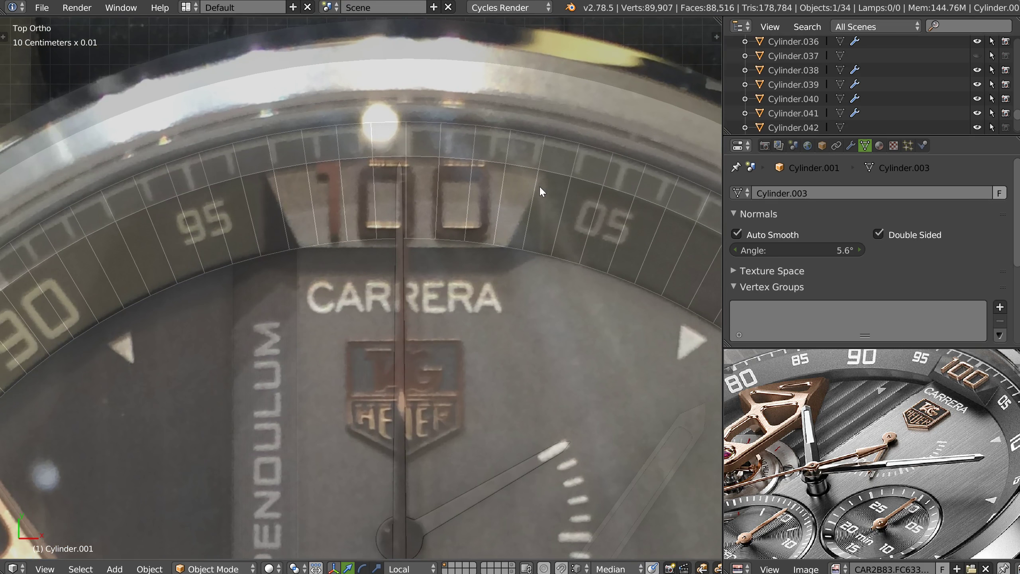
{"action": "key", "text": "Tab"}
{"action": "right_click", "coordinate": [536, 179]}
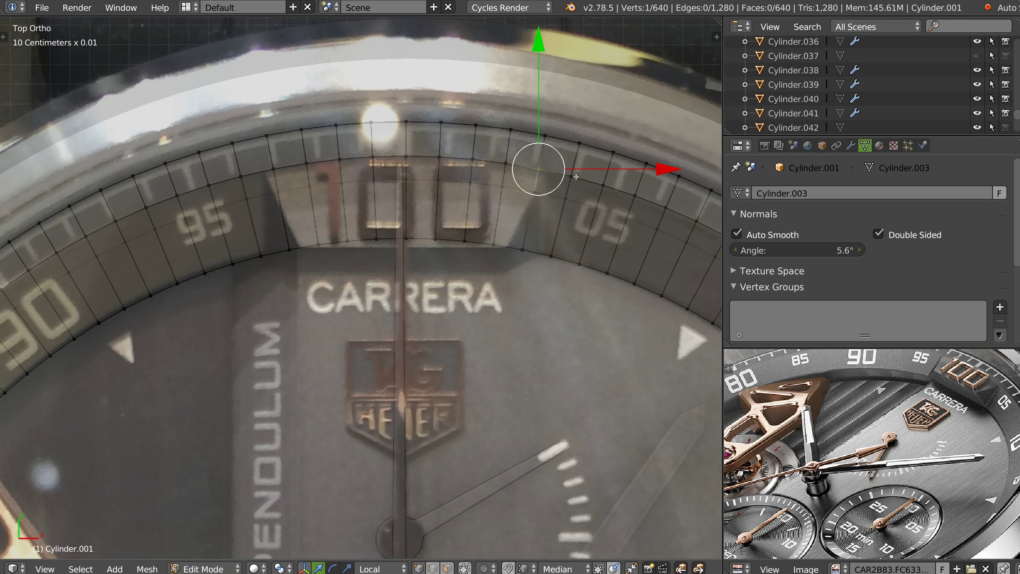
{"action": "key", "text": "g"}
{"action": "left_click", "coordinate": [563, 216]}
{"action": "middle_click_drag", "start_coordinate": [564, 216], "coordinate": [554, 180]}
{"action": "key", "text": "q"}
{"action": "left_click", "coordinate": [531, 228]}
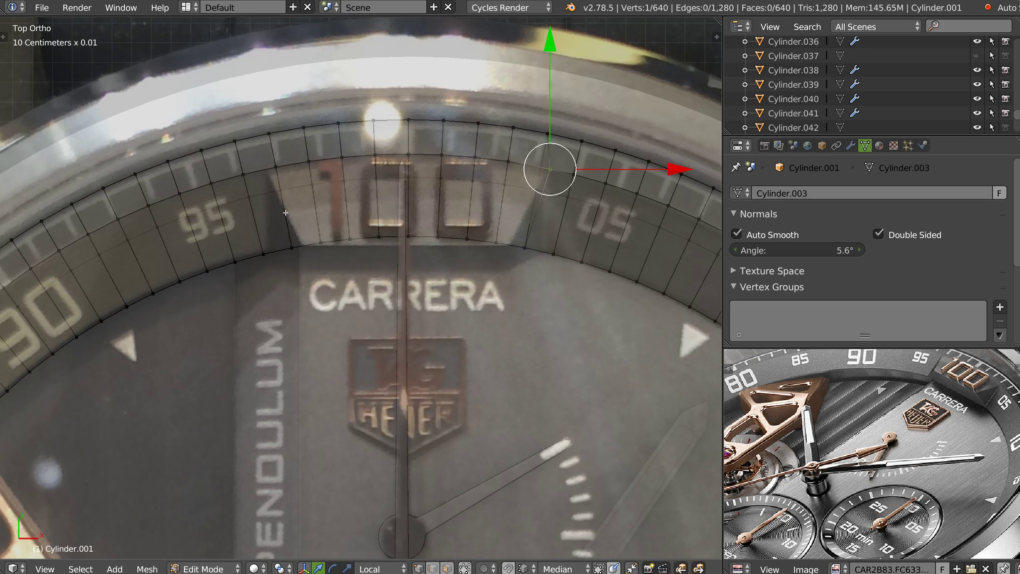
Slide the vertex beside the 100 plate's upper corner along its edge to match the reference photo.
{"action": "key", "text": "3"}
{"action": "right_click", "coordinate": [520, 202]}
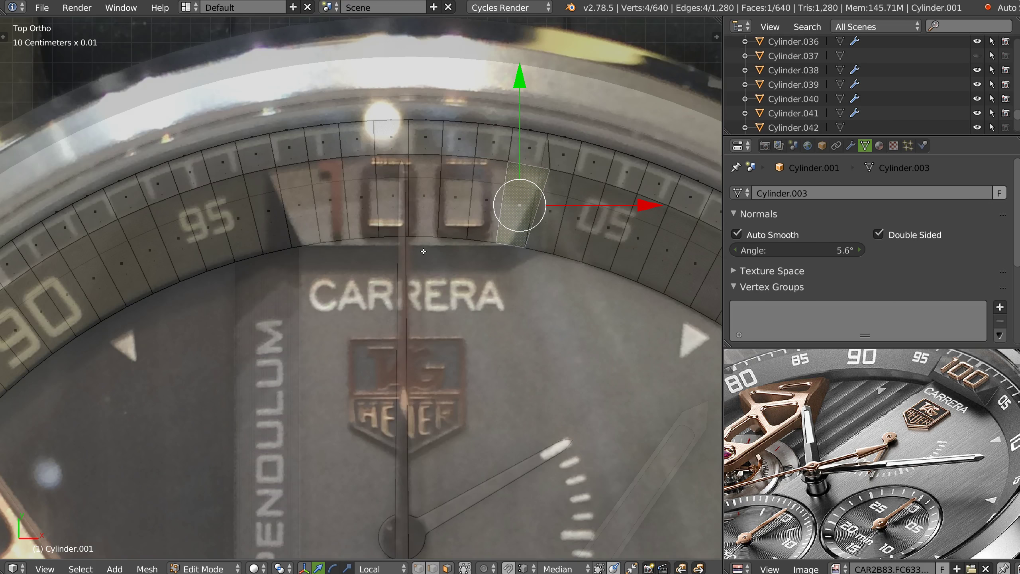
{"action": "key", "text": "1"}
{"action": "right_click", "coordinate": [541, 169]}
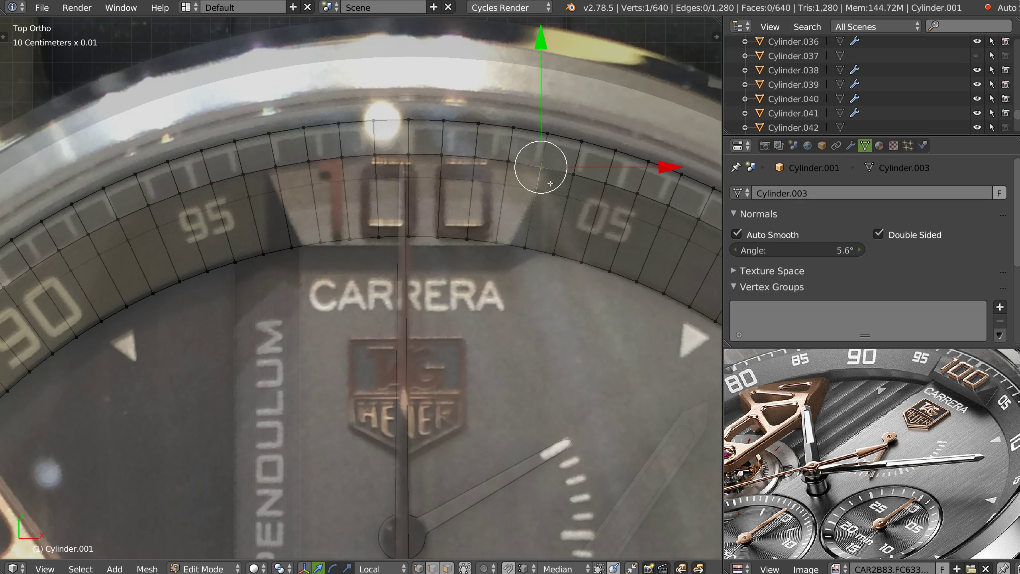
{"action": "key", "text": "g"}
{"action": "key", "text": "g"}
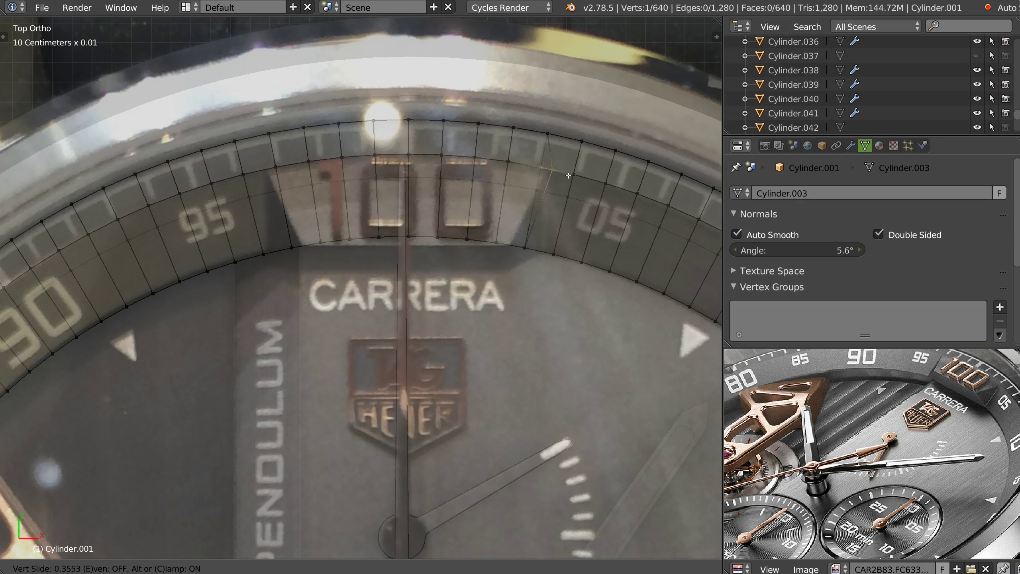
{"action": "left_click", "coordinate": [486, 204]}
Extrude the row of ring faces spanning the 100 plate and raise them above the ring's slope.
{"action": "key", "text": "3"}
{"action": "right_click", "coordinate": [519, 200]}
{"action": "middle_click_drag", "start_coordinate": [519, 200], "coordinate": [496, 239]}
{"action": "key", "text": "q"}
{"action": "left_click", "coordinate": [354, 178]}
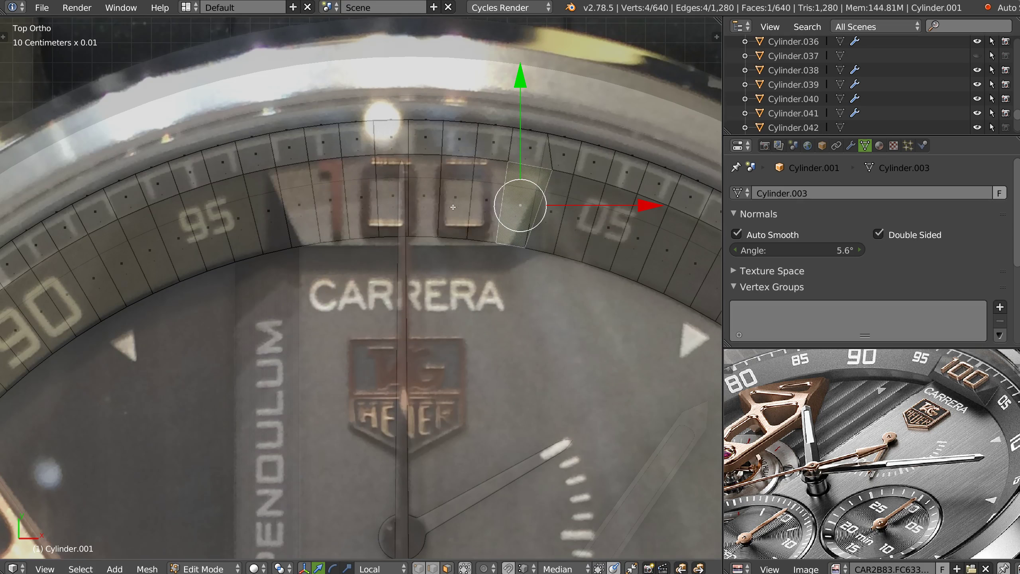
{"action": "right_click", "coordinate": [302, 204], "text": "ctrl"}
{"action": "middle_click_drag", "start_coordinate": [302, 204], "coordinate": [471, 166]}
{"action": "key", "text": "e"}
{"action": "right_click", "coordinate": [438, 241]}
{"action": "left_click_drag", "start_coordinate": [543, 232], "coordinate": [470, 229]}
{"action": "middle_click_drag", "start_coordinate": [470, 228], "coordinate": [308, 226]}
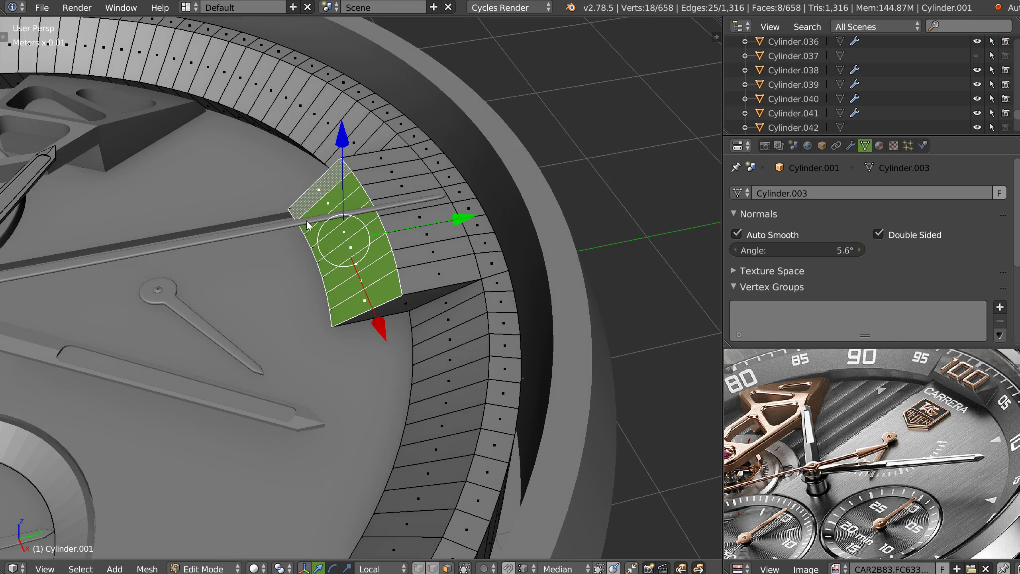
Delete the vertices along the inner edge of the raised 100 block.
{"action": "right_click", "coordinate": [319, 269], "text": "alt"}
{"action": "key", "text": "Tab"}
{"action": "right_click", "coordinate": [320, 272], "text": "alt"}
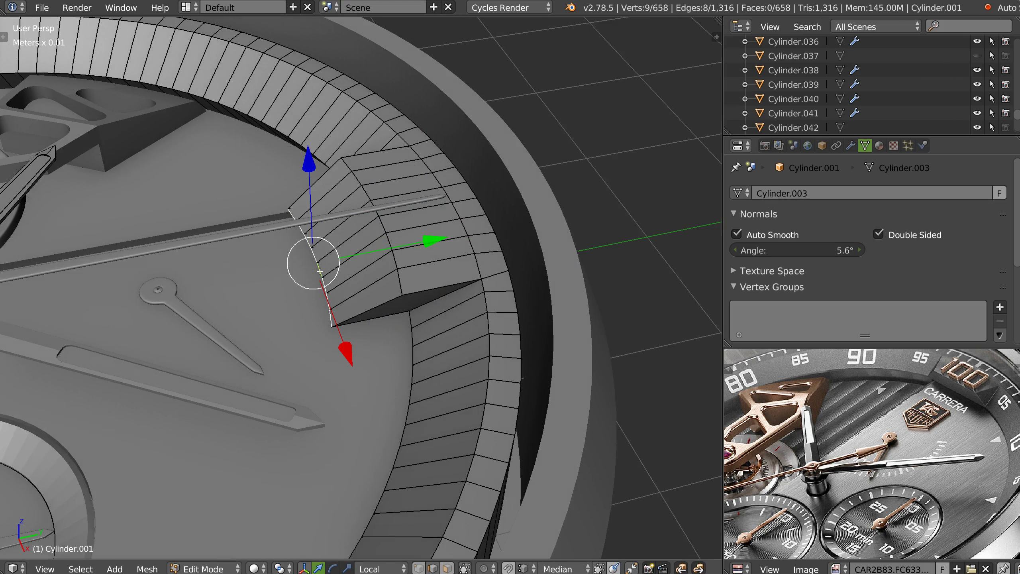
{"action": "key", "text": "x"}
{"action": "left_click", "coordinate": [354, 284]}
{"action": "middle_click_drag", "start_coordinate": [391, 267], "coordinate": [424, 304]}
Straighten the raised block's remaining inner edge along Y, and move and narrow it to fit the 100 plate's lower edge.
{"action": "right_click", "coordinate": [402, 224], "text": "alt"}
{"action": "key", "text": "KP_7"}
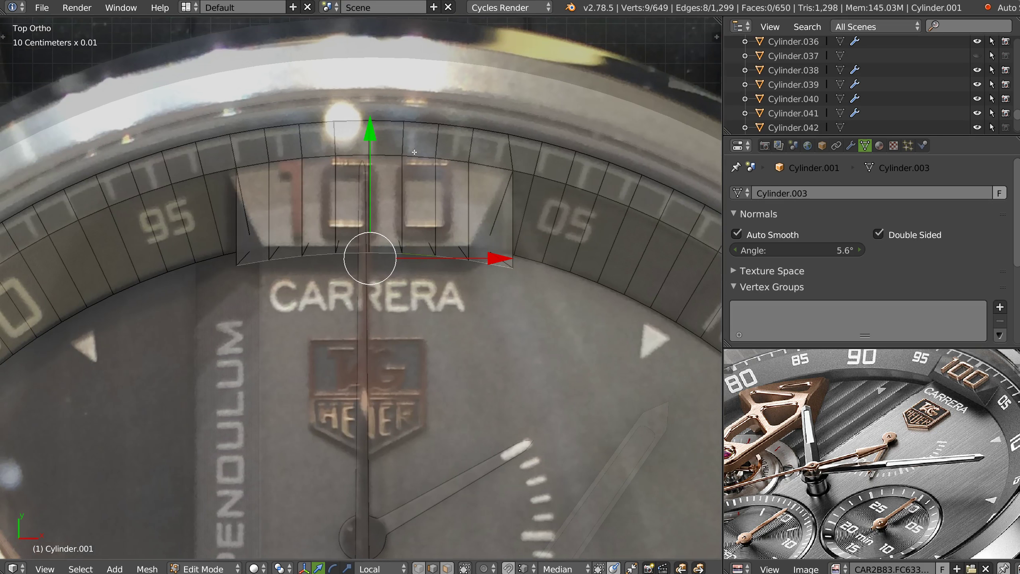
{"action": "left_click_drag", "start_coordinate": [373, 129], "coordinate": [373, 123]}
{"action": "key", "text": "alt+x"}
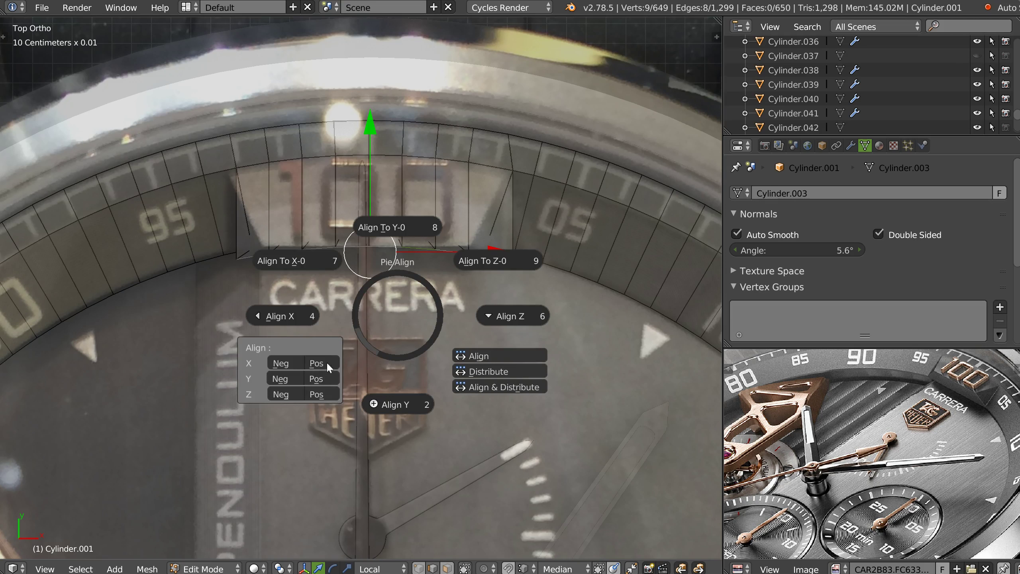
{"action": "left_click", "coordinate": [288, 378]}
{"action": "key", "text": "g"}
{"action": "key", "text": "y"}
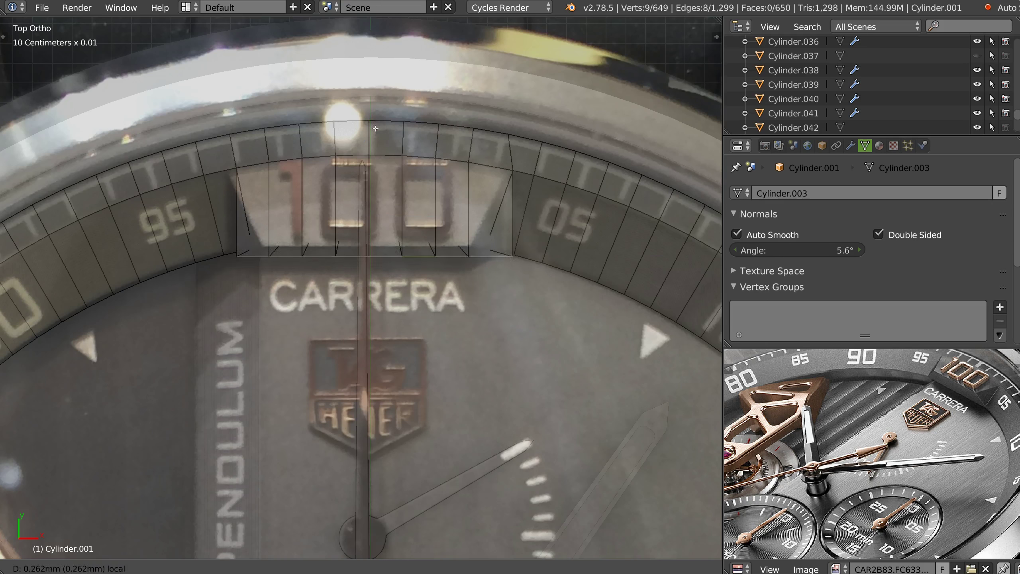
{"action": "left_click", "coordinate": [557, 227]}
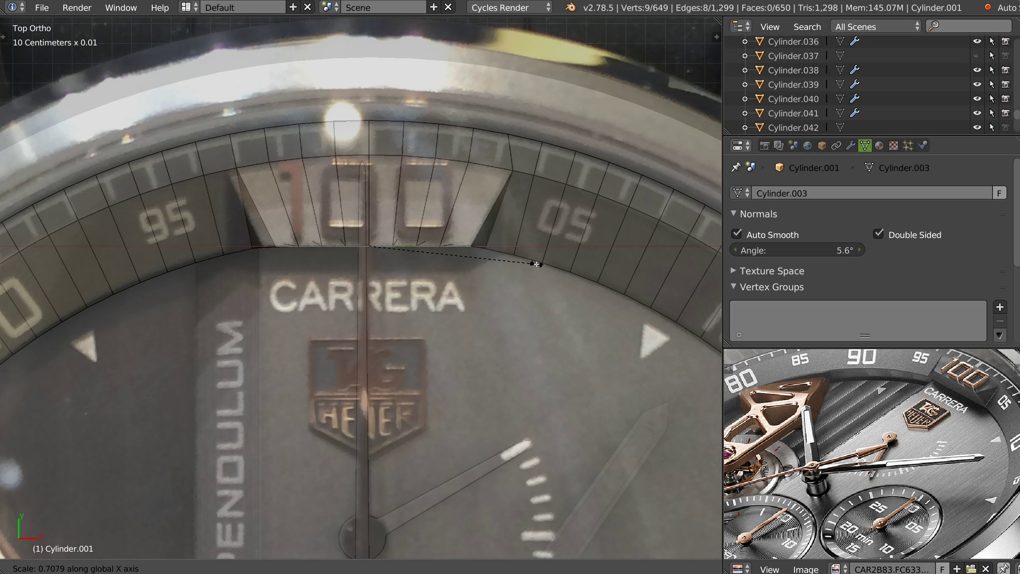
{"action": "left_click", "coordinate": [546, 265]}
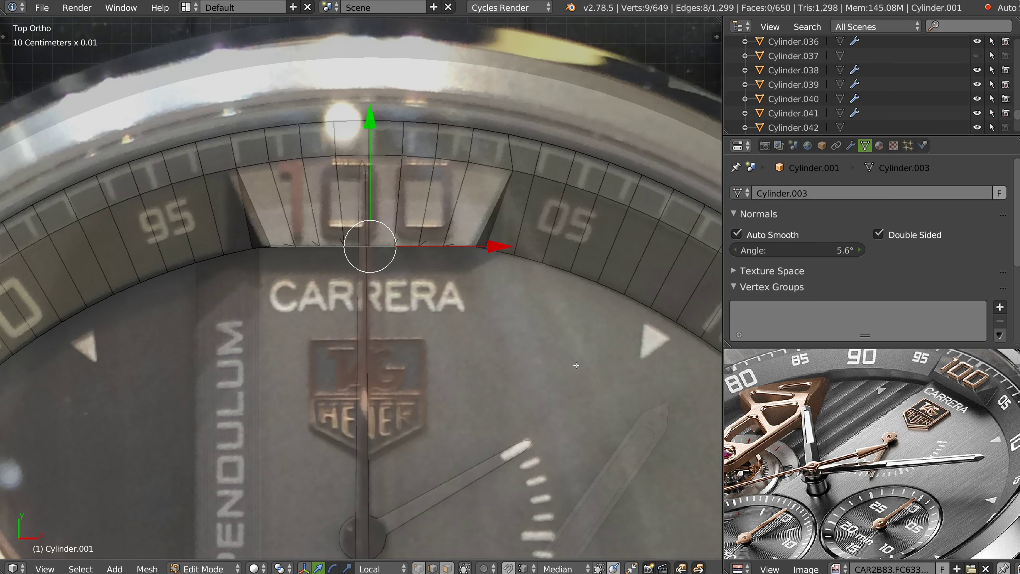
Show the viewport's properties sidebar and set the top-view background image's X offset to -0.14.
{"action": "middle_click_drag", "start_coordinate": [592, 292], "coordinate": [543, 262], "text": "shift"}
{"action": "key", "text": "n"}
{"action": "scroll", "coordinate": [615, 213], "scroll_direction": "down", "scroll_amount": 15}
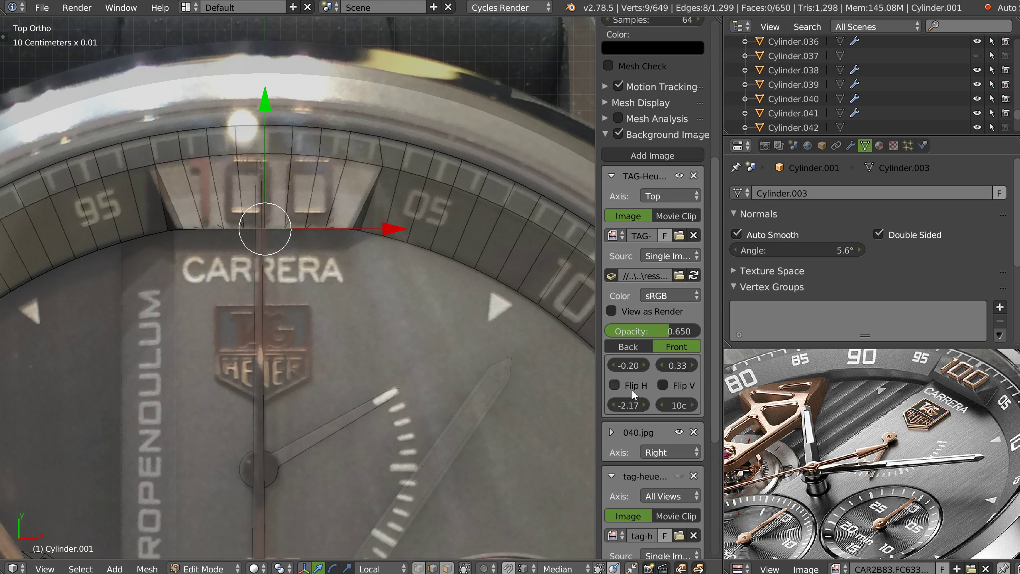
{"action": "left_click_drag", "start_coordinate": [628, 366], "coordinate": [634, 365]}
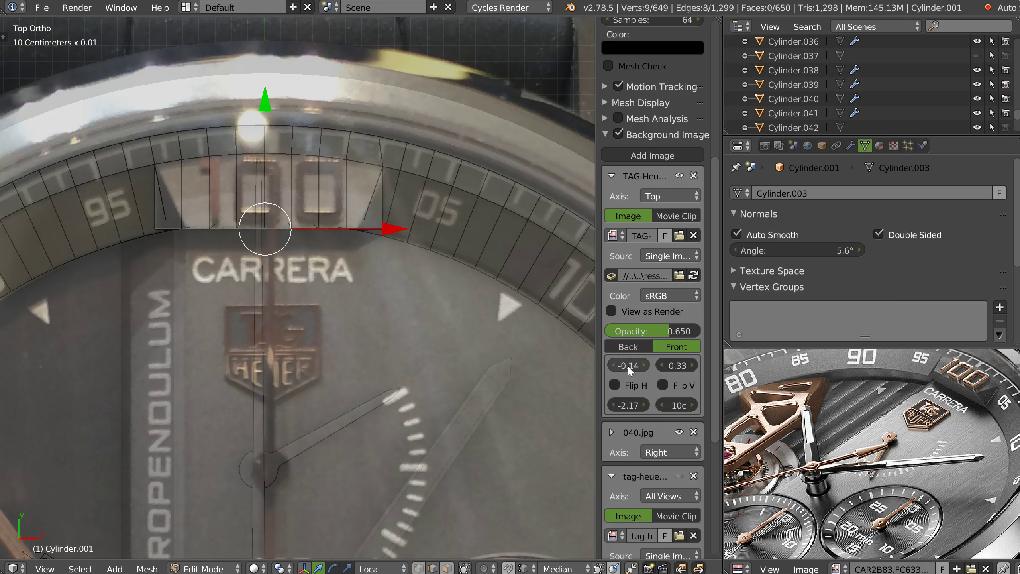
{"action": "left_click", "coordinate": [612, 365]}
{"action": "left_click", "coordinate": [610, 364]}
{"action": "left_click", "coordinate": [611, 364]}
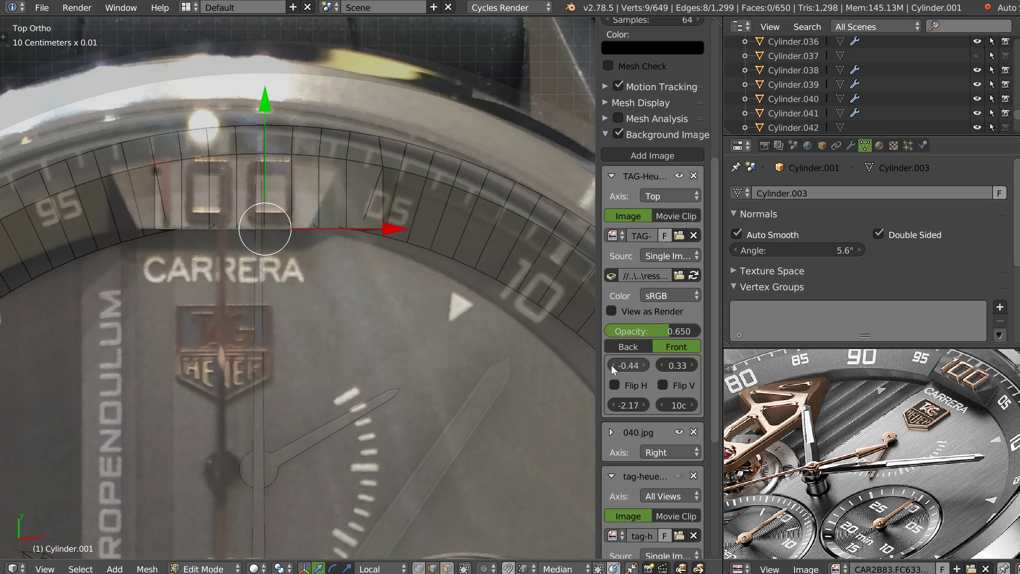
{"action": "left_click", "coordinate": [644, 364]}
{"action": "left_click", "coordinate": [644, 365]}
{"action": "left_click", "coordinate": [643, 365]}
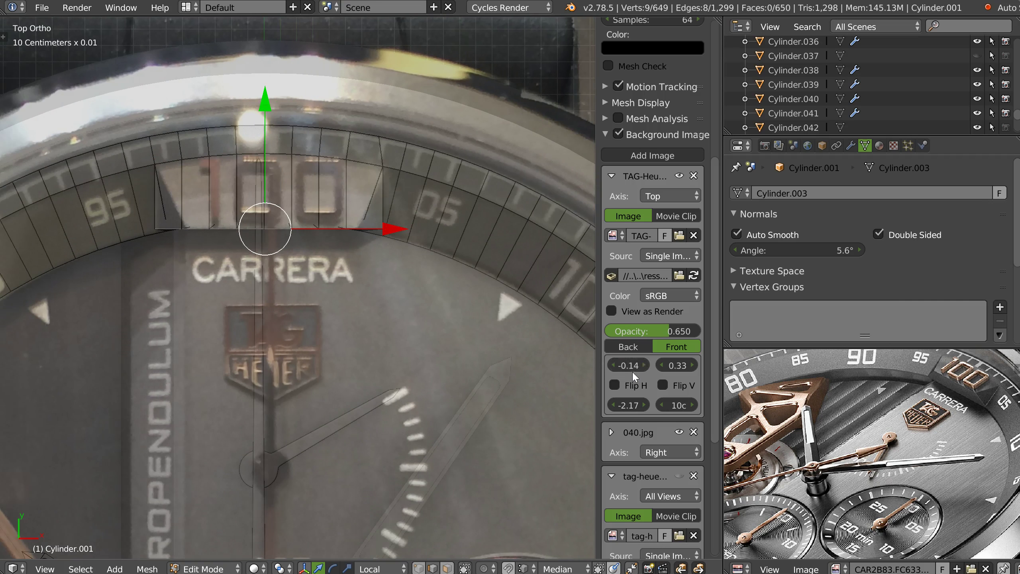
Set the top-view image's X offset to -0.22 and scale the raised block's inner edge along X to match the plate.
{"action": "left_click_drag", "start_coordinate": [628, 365], "coordinate": [624, 369]}
{"action": "middle_click_drag", "start_coordinate": [428, 287], "coordinate": [507, 309], "text": "shift"}
{"action": "middle_click_drag", "start_coordinate": [508, 309], "coordinate": [508, 291], "text": "ctrl"}
{"action": "key", "text": "s"}
{"action": "key", "text": "x"}
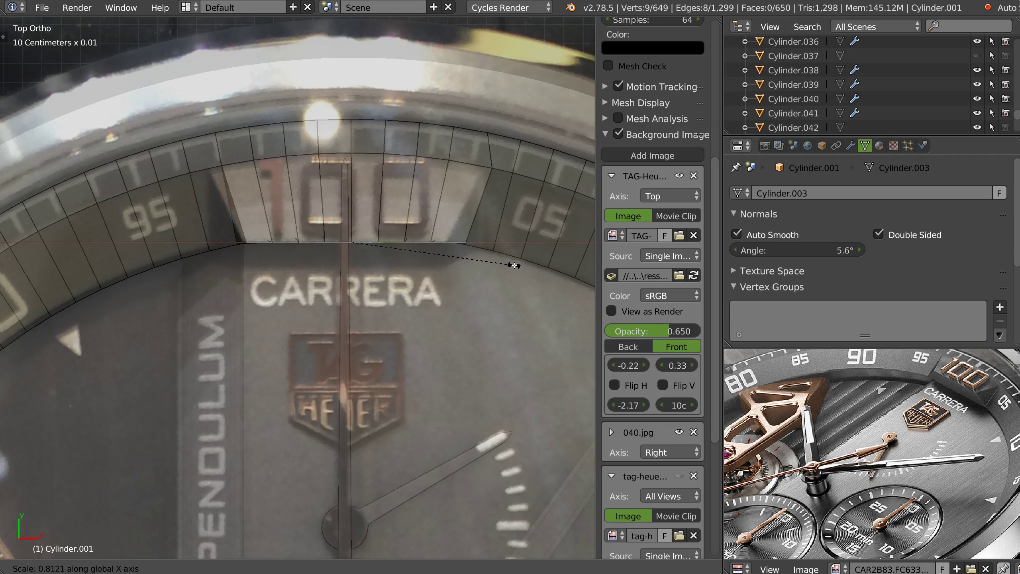
{"action": "left_click", "coordinate": [533, 268]}
Return the top-view image's X offset to -0.14 and check the raised block's edge width with an X scale.
{"action": "left_click_drag", "start_coordinate": [627, 364], "coordinate": [634, 362]}
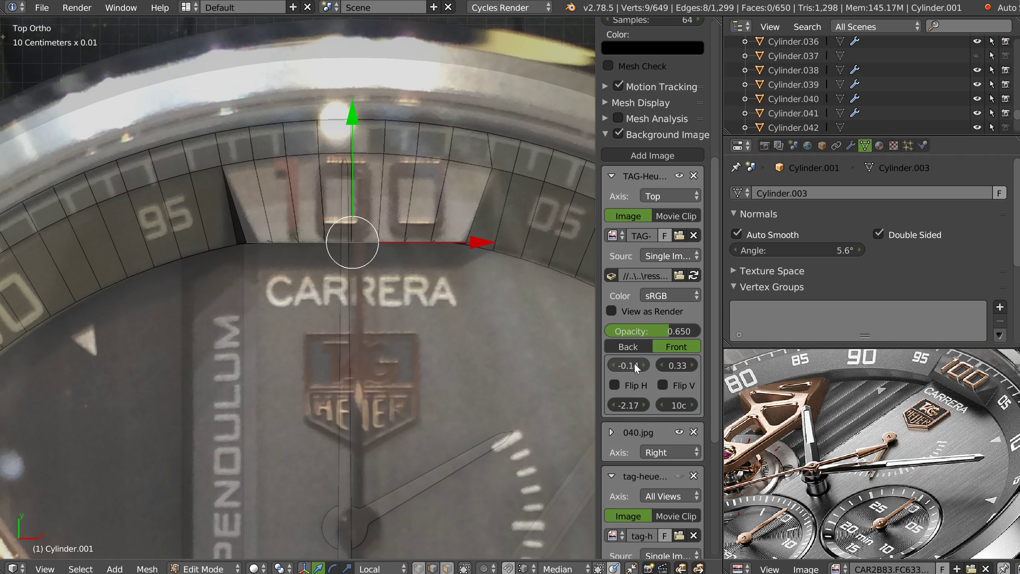
{"action": "key", "text": "s"}
{"action": "key", "text": "x"}
{"action": "left_click", "coordinate": [542, 249]}
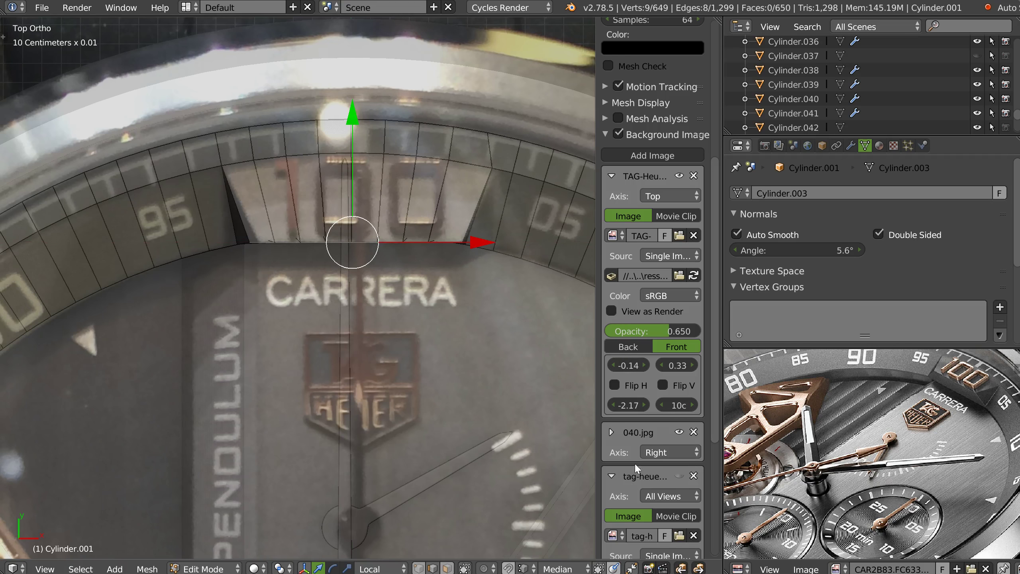
Realign the top-view background image with the dial using an X offset of -0.19 and a Y offset of 0.27.
{"action": "middle_click_drag", "start_coordinate": [526, 419], "coordinate": [561, 388], "text": "shift"}
{"action": "left_click_drag", "start_coordinate": [627, 365], "coordinate": [622, 365]}
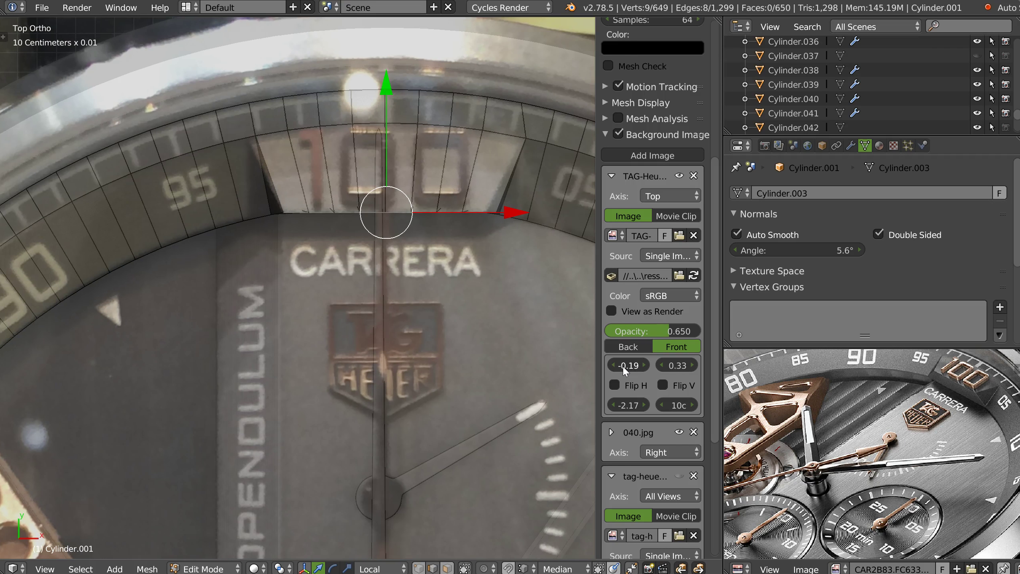
{"action": "scroll", "coordinate": [393, 398], "scroll_direction": "down", "scroll_amount": 4}
{"action": "middle_click_drag", "start_coordinate": [393, 398], "coordinate": [406, 220], "text": "shift"}
{"action": "scroll", "coordinate": [428, 450], "scroll_direction": "down", "scroll_amount": 2}
{"action": "middle_click_drag", "start_coordinate": [428, 450], "coordinate": [352, 395], "text": "shift"}
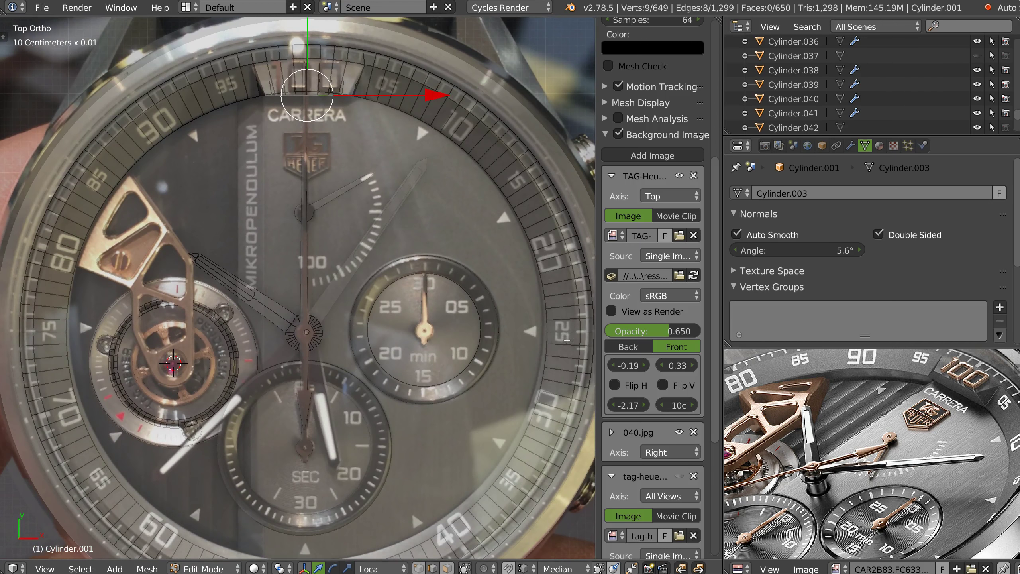
{"action": "middle_click_drag", "start_coordinate": [366, 448], "coordinate": [375, 385], "text": "shift"}
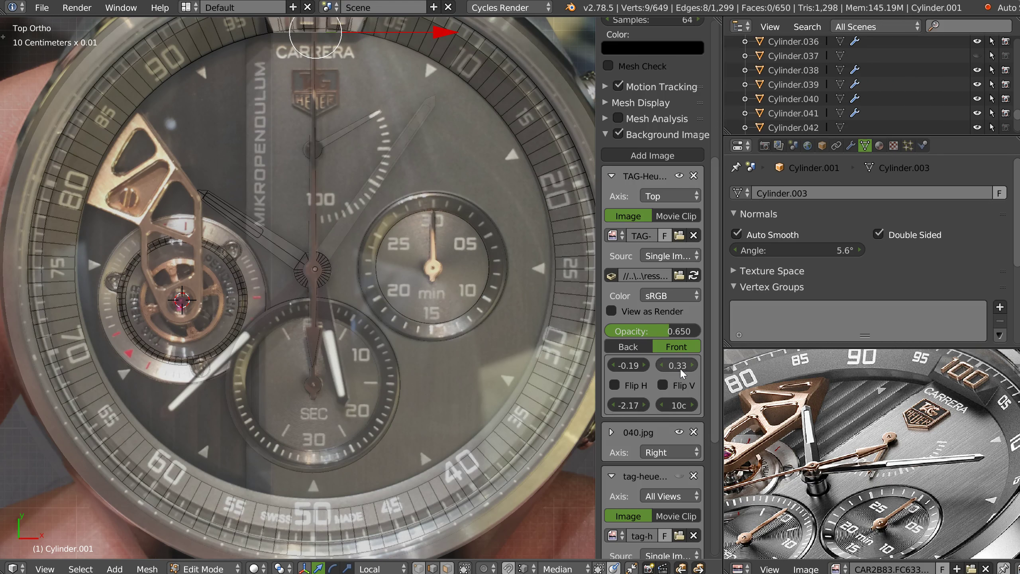
{"action": "left_click_drag", "start_coordinate": [683, 365], "coordinate": [681, 369]}
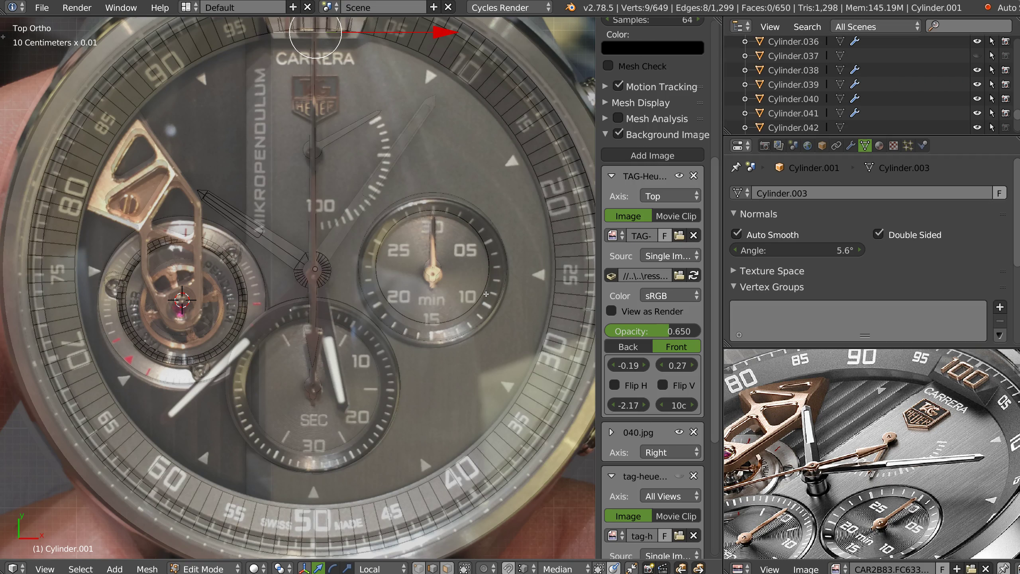
Open montre_004.blend, discarding the current changes, and turn on the background images in the viewport.
{"action": "left_click", "coordinate": [42, 7]}
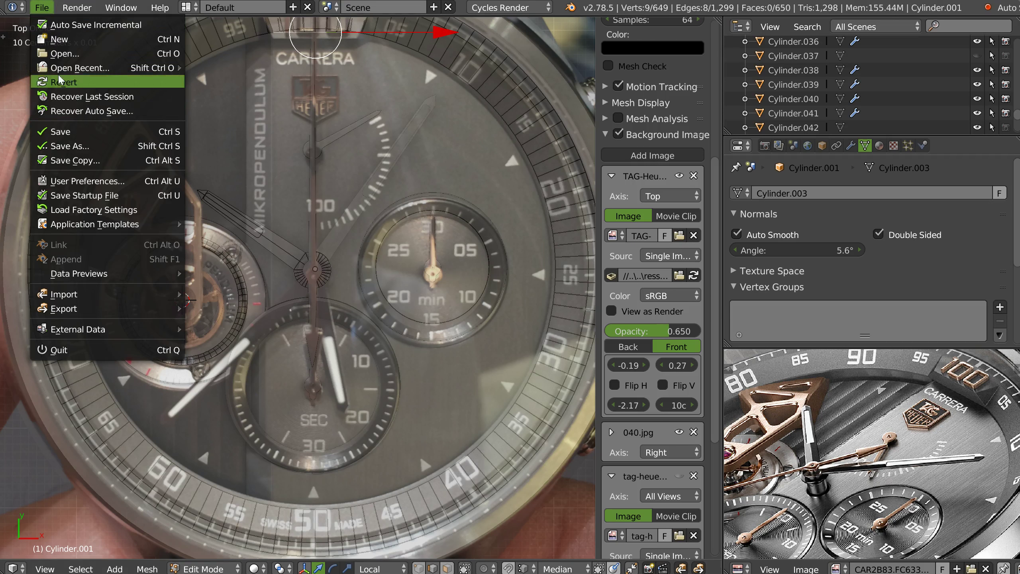
{"action": "left_click", "coordinate": [82, 60]}
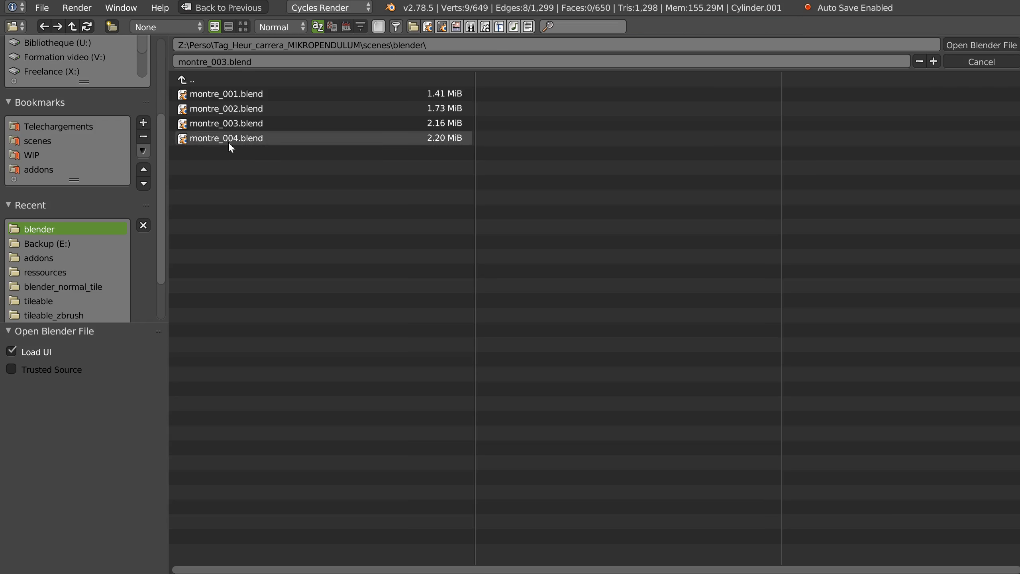
{"action": "left_click", "coordinate": [233, 138]}
{"action": "double_click", "coordinate": [233, 138]}
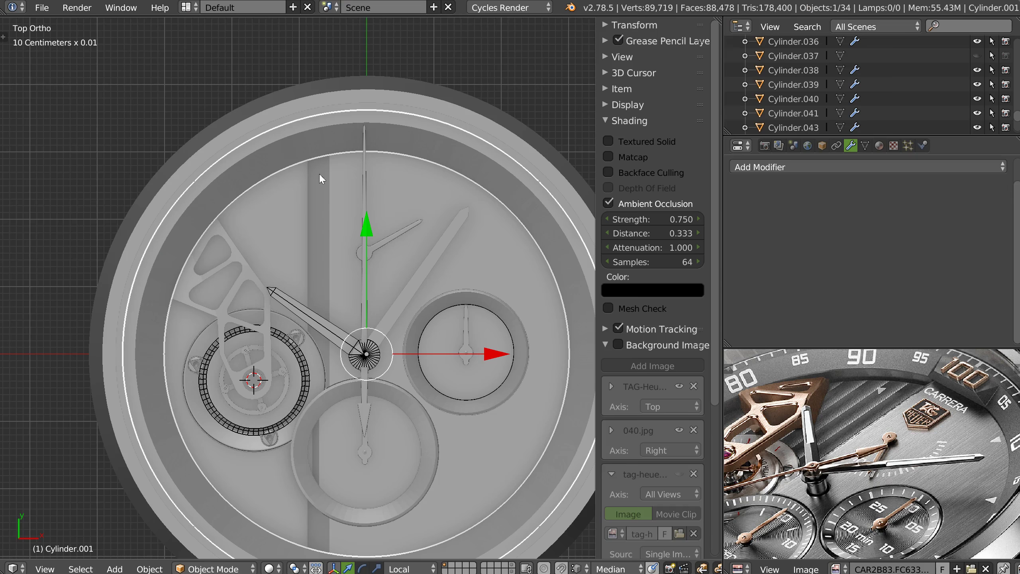
{"action": "scroll", "coordinate": [391, 265], "scroll_direction": "up", "scroll_amount": 3}
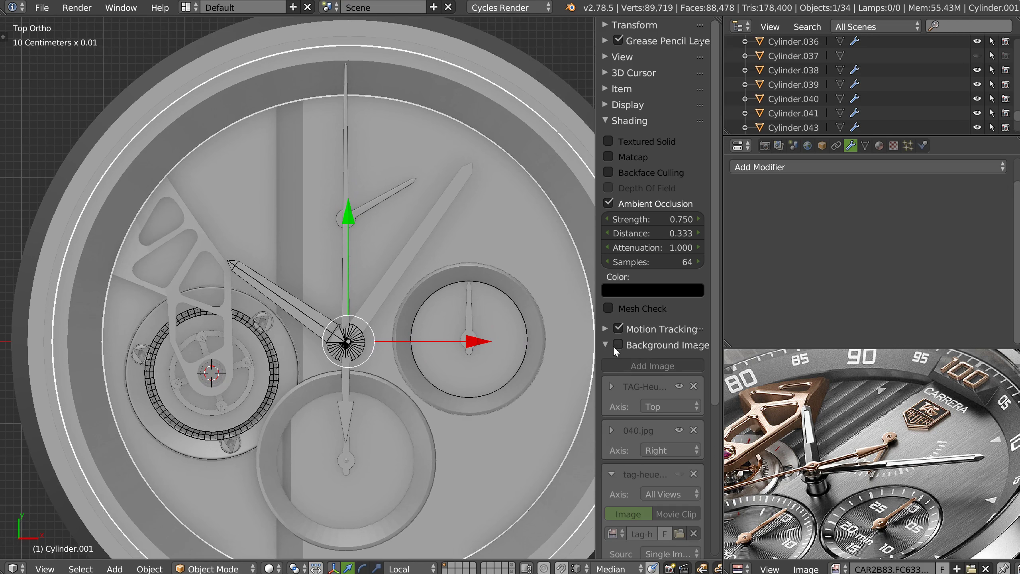
{"action": "left_click", "coordinate": [616, 344]}
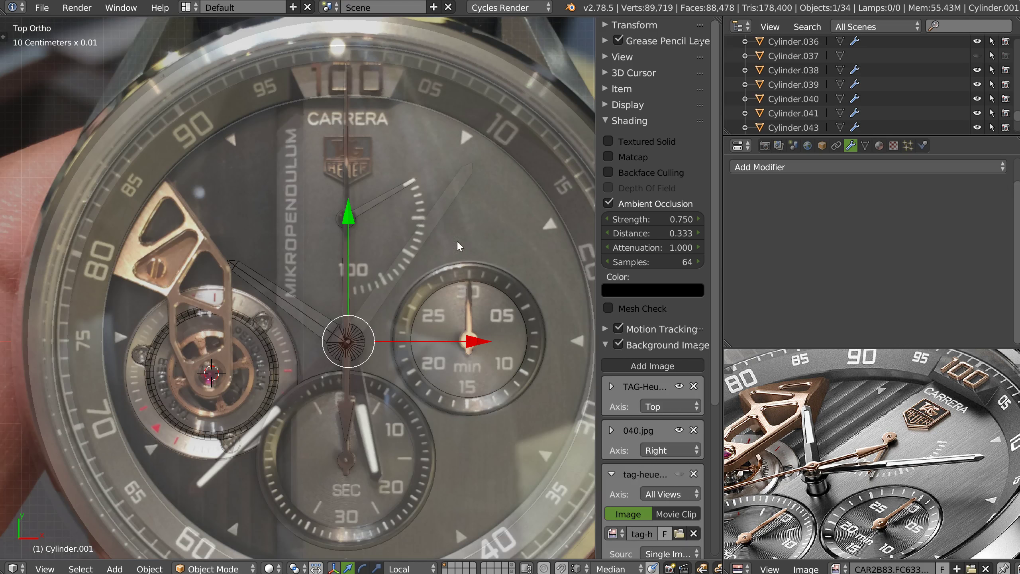
Duplicate the inner bezel ring in place and move the copy to another layer.
{"action": "middle_click_drag", "start_coordinate": [383, 314], "coordinate": [375, 193], "text": "shift"}
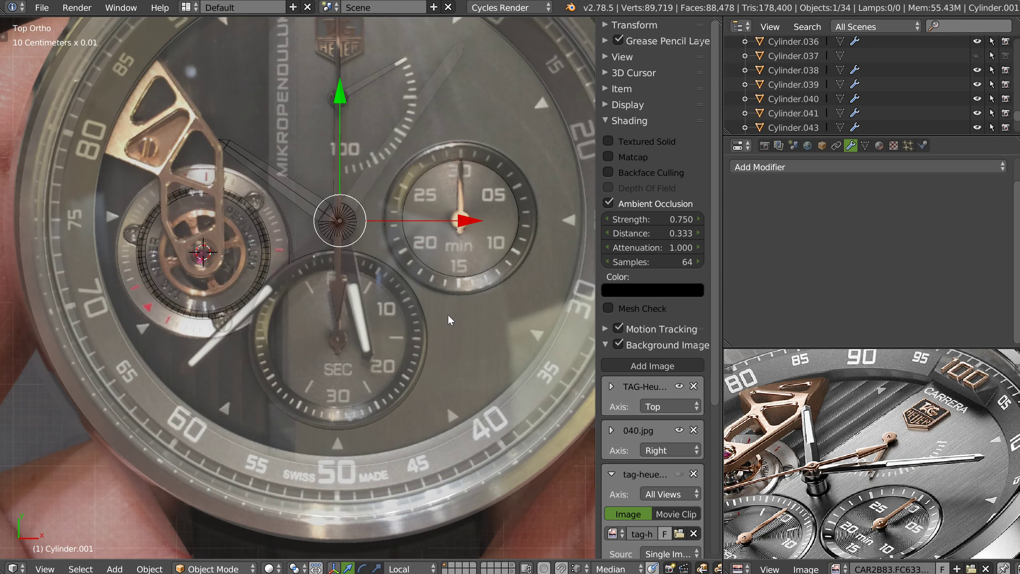
{"action": "middle_click_drag", "start_coordinate": [457, 283], "coordinate": [446, 349], "text": "shift"}
{"action": "middle_click_drag", "start_coordinate": [382, 207], "coordinate": [379, 329], "text": "shift"}
{"action": "middle_click_drag", "start_coordinate": [361, 267], "coordinate": [345, 338], "text": "shift"}
{"action": "middle_click_drag", "start_coordinate": [385, 303], "coordinate": [411, 225], "text": "ctrl"}
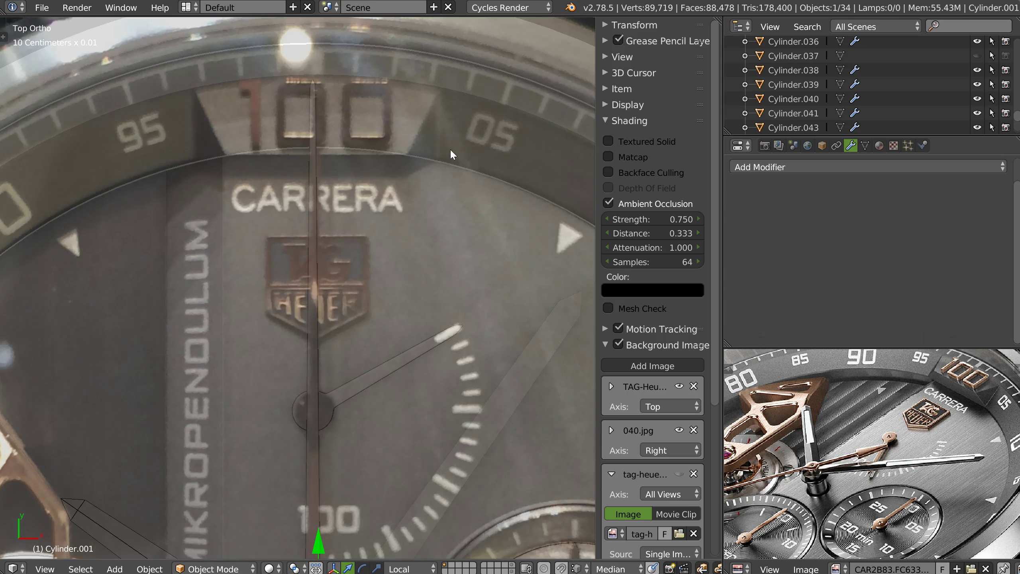
{"action": "middle_click_drag", "start_coordinate": [451, 152], "coordinate": [428, 269], "text": "shift"}
{"action": "key", "text": "shift+d"}
{"action": "right_click", "coordinate": [415, 246]}
{"action": "key", "text": "m"}
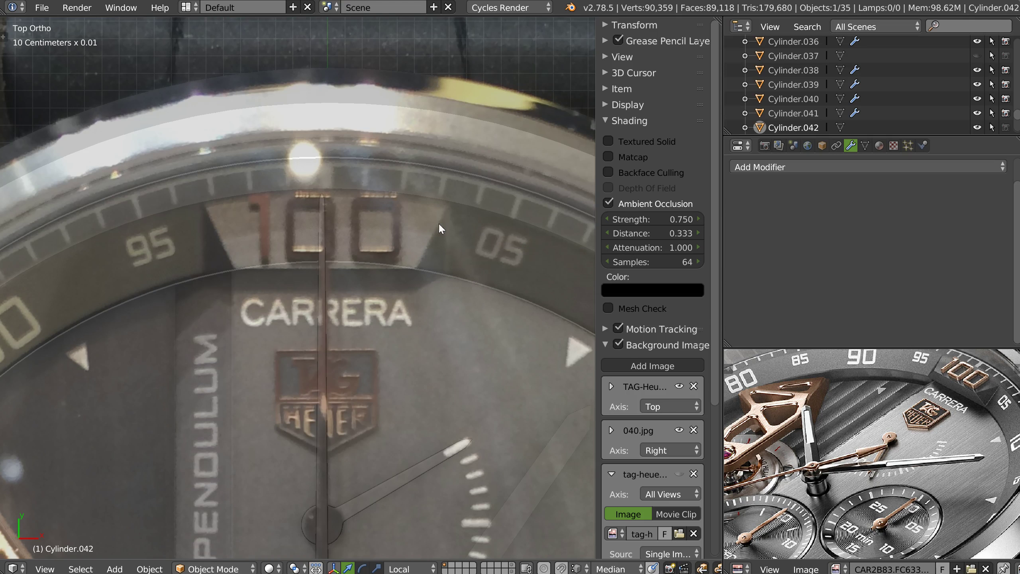
{"action": "key", "text": "m"}
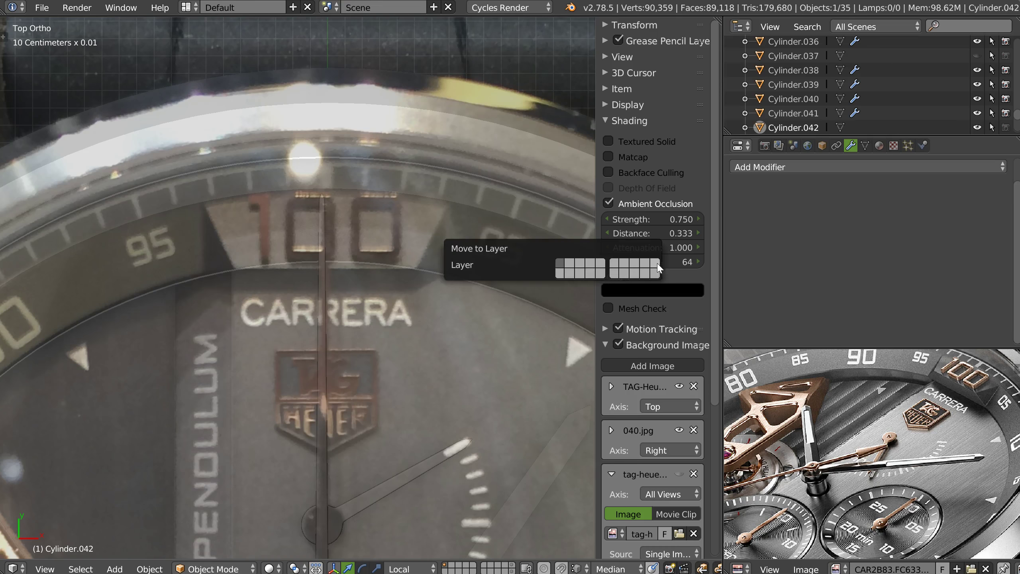
{"action": "left_click", "coordinate": [627, 268]}
Examine the inner bezel ring's mesh around the 100 plate and across the whole dial against the reference photo.
{"action": "key", "text": "ctrl+Tab"}
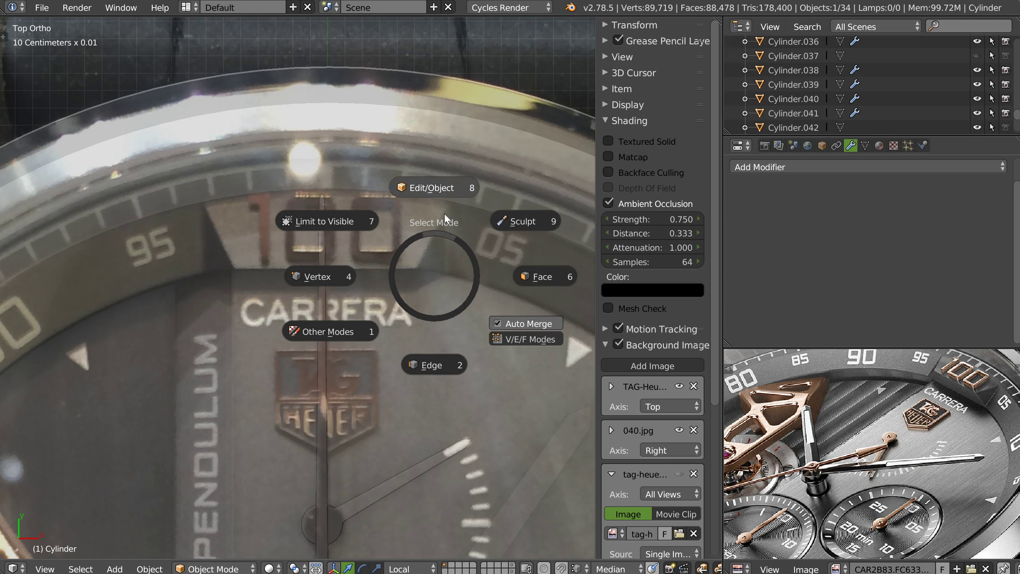
{"action": "left_click", "coordinate": [437, 187]}
{"action": "middle_click_drag", "start_coordinate": [403, 228], "coordinate": [423, 231], "text": "shift"}
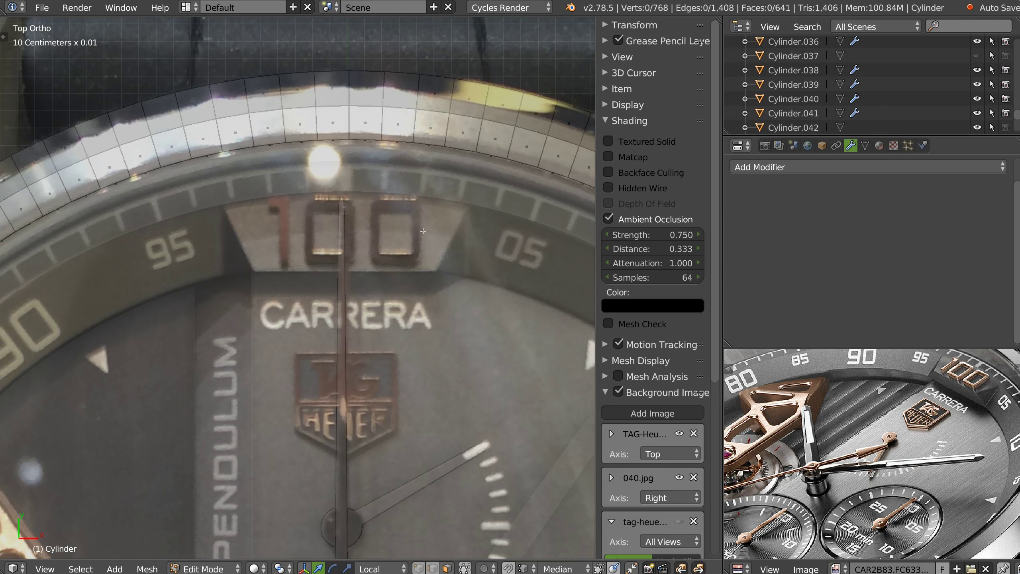
{"action": "key", "text": "Tab"}
{"action": "right_click", "coordinate": [482, 234]}
{"action": "key", "text": "Tab"}
{"action": "scroll", "coordinate": [497, 204], "scroll_direction": "up", "scroll_amount": 2}
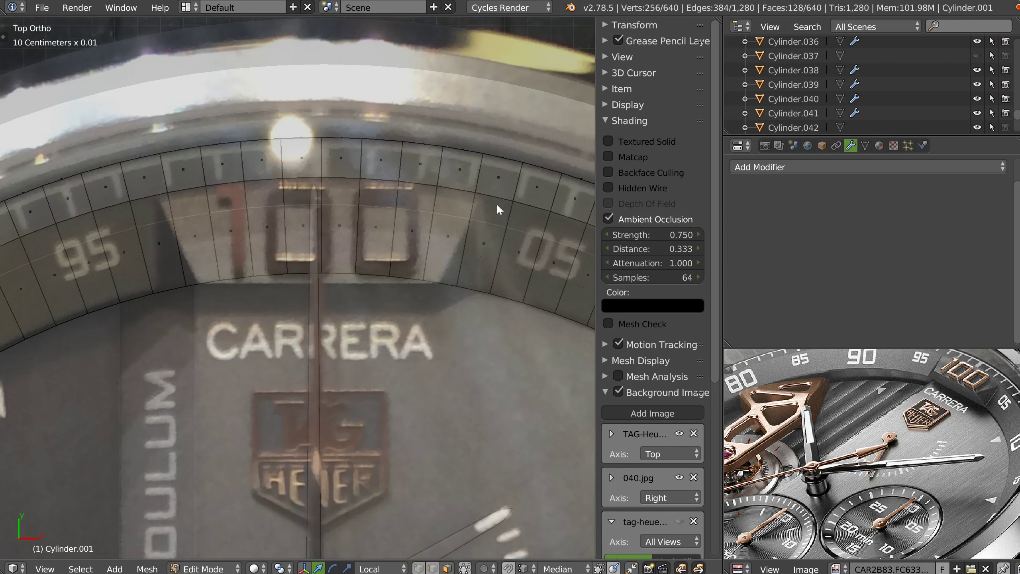
{"action": "right_click", "coordinate": [478, 195]}
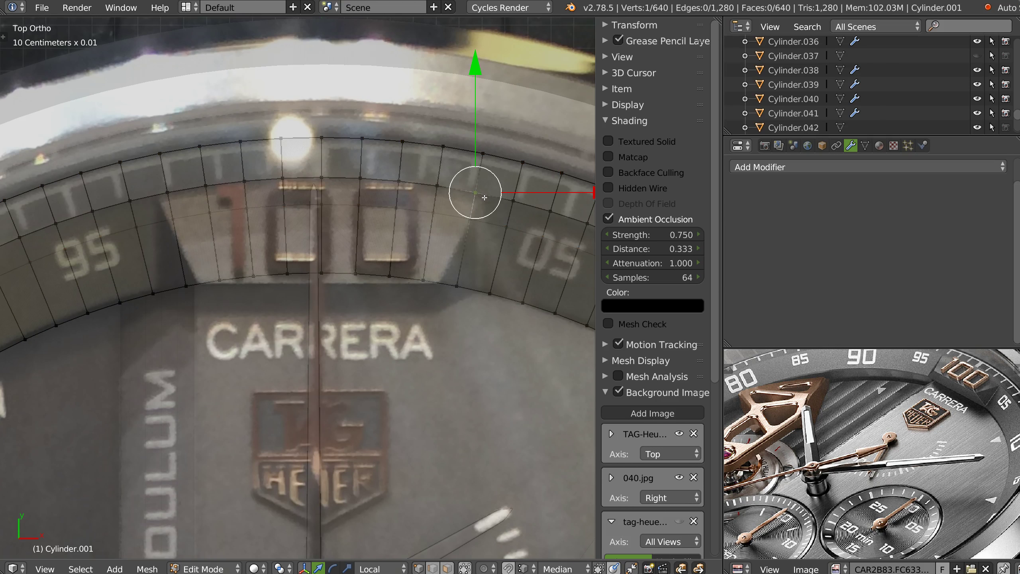
{"action": "scroll", "coordinate": [408, 277], "scroll_direction": "down", "scroll_amount": 3}
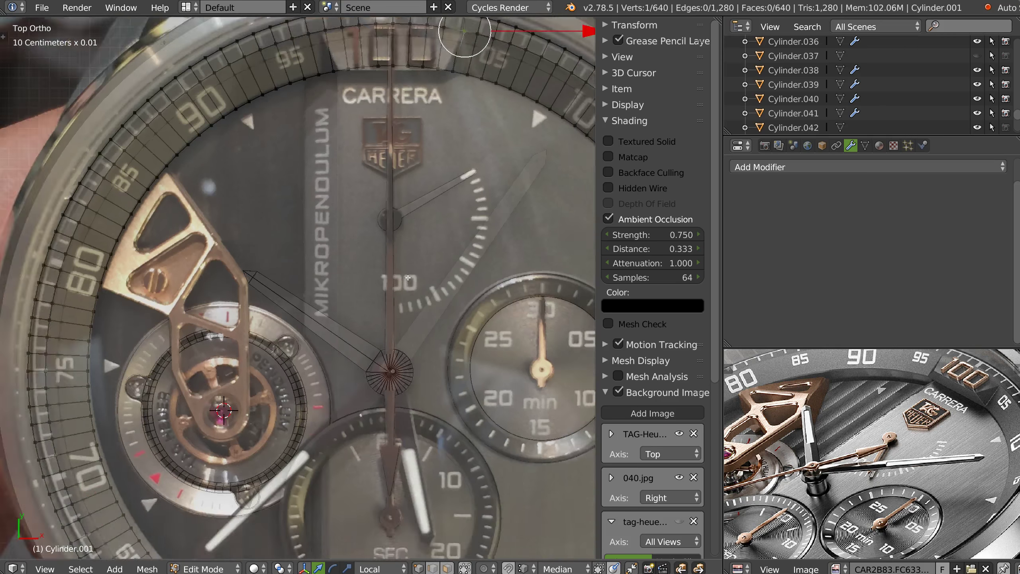
{"action": "scroll", "coordinate": [408, 278], "scroll_direction": "down", "scroll_amount": 2}
{"action": "middle_click_drag", "start_coordinate": [390, 214], "coordinate": [322, 320], "text": "shift"}
{"action": "scroll", "coordinate": [428, 373], "scroll_direction": "down", "scroll_amount": 1}
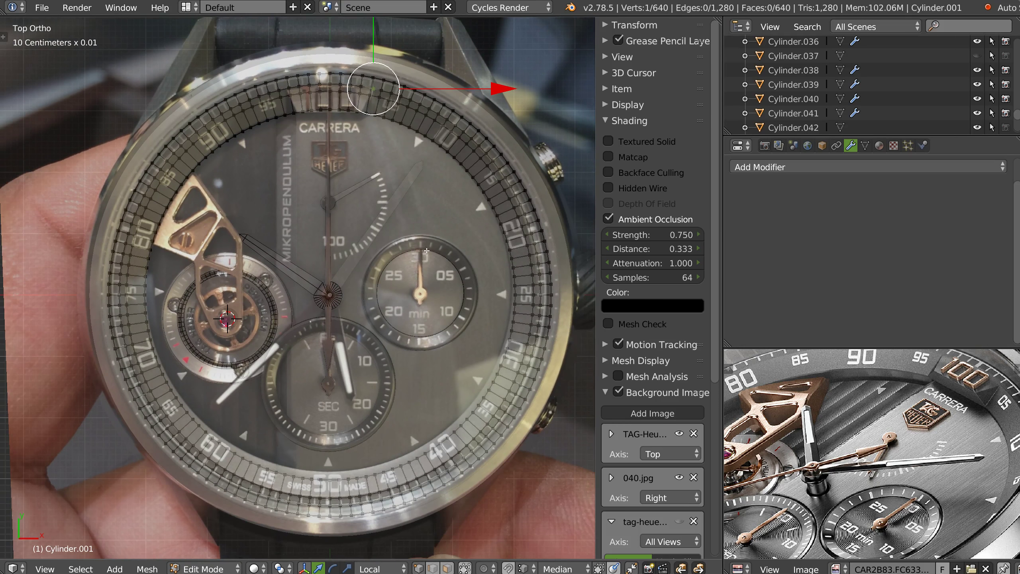
{"action": "middle_click_drag", "start_coordinate": [428, 373], "coordinate": [446, 355], "text": "shift"}
{"action": "key", "text": "Tab"}
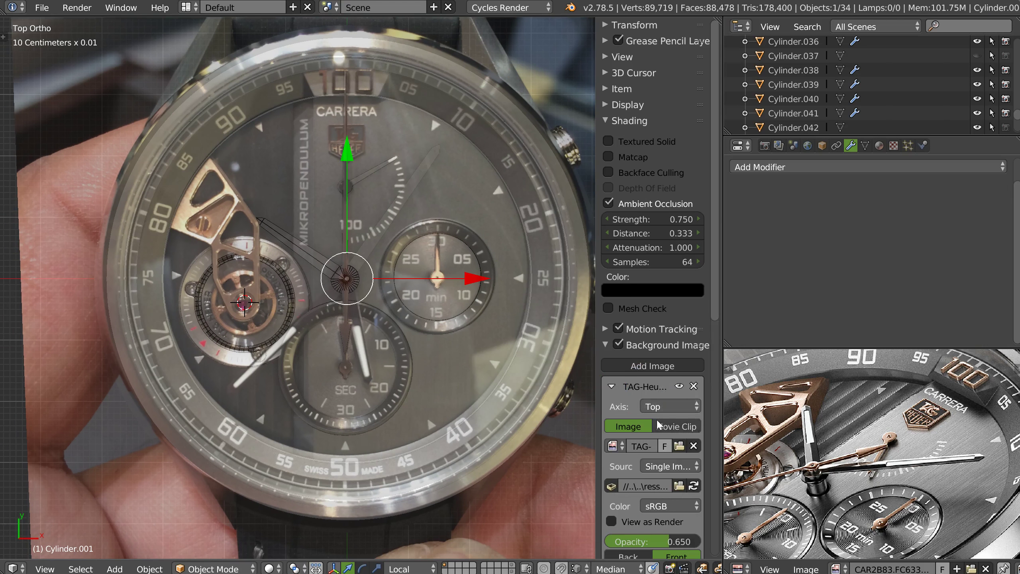
Set the top-view background image's Y offset to 0.28 and enlarge the image slightly to match the modelled dial.
{"action": "left_click", "coordinate": [651, 386]}
{"action": "scroll", "coordinate": [663, 402], "scroll_direction": "down", "scroll_amount": 5}
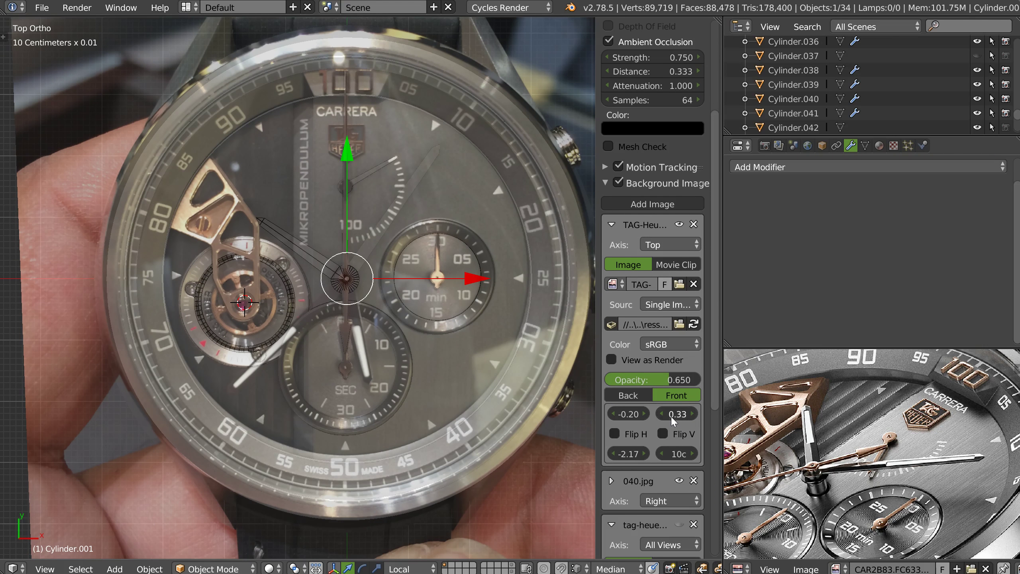
{"action": "scroll", "coordinate": [671, 415], "scroll_direction": "down", "scroll_amount": 3, "text": "ctrl"}
{"action": "scroll", "coordinate": [674, 415], "scroll_direction": "down", "scroll_amount": 3, "text": "ctrl"}
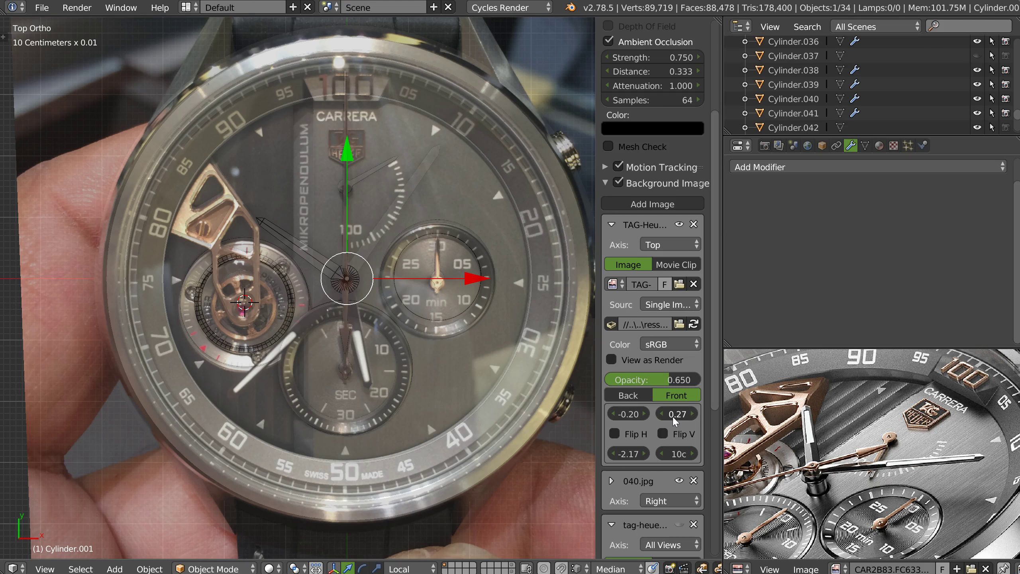
{"action": "scroll", "coordinate": [674, 418], "scroll_direction": "up", "scroll_amount": 2, "text": "ctrl"}
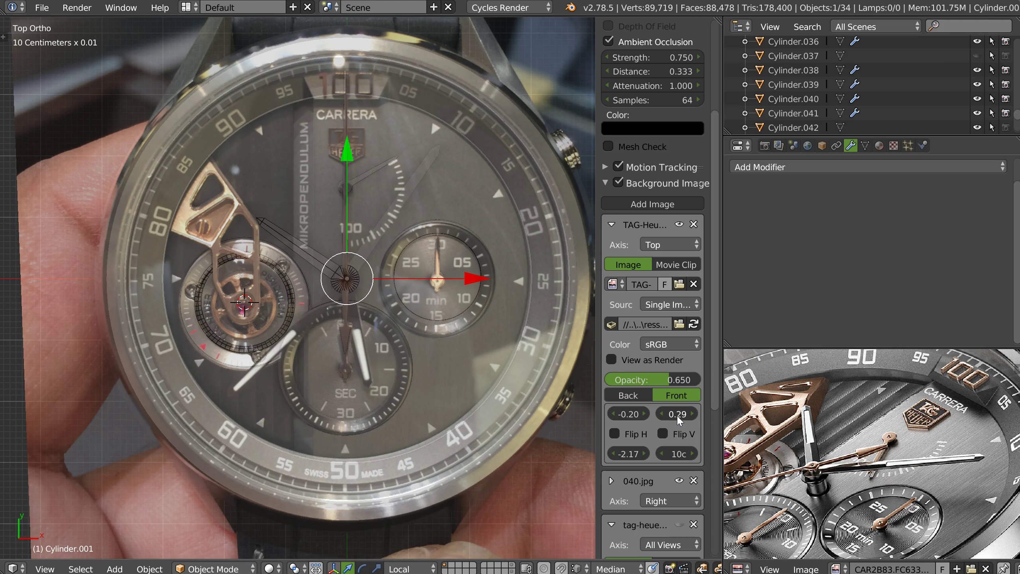
{"action": "scroll", "coordinate": [676, 416], "scroll_direction": "up", "scroll_amount": 12, "text": "ctrl"}
{"action": "scroll", "coordinate": [674, 416], "scroll_direction": "down", "scroll_amount": 12, "text": "ctrl"}
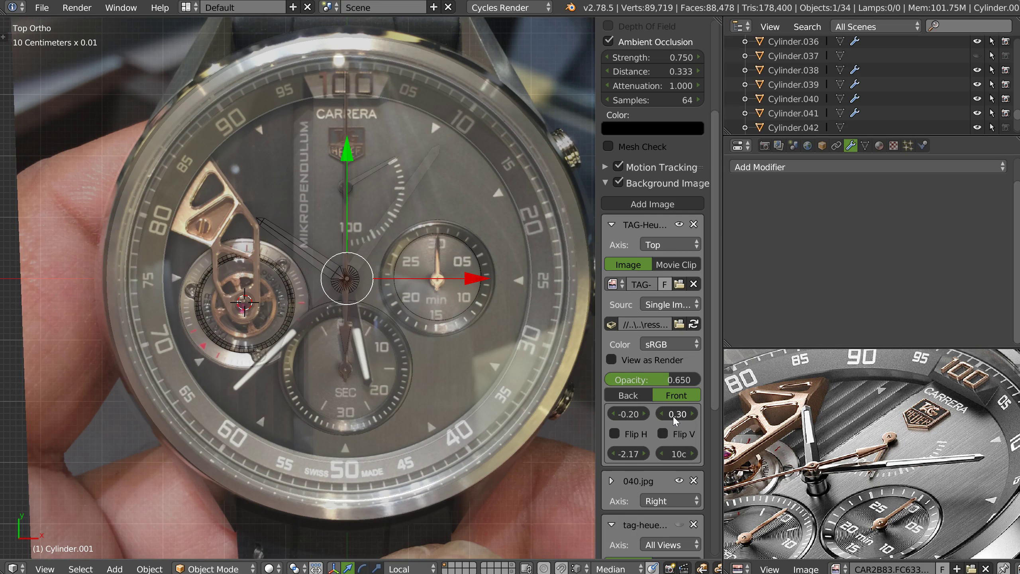
{"action": "scroll", "coordinate": [676, 420], "scroll_direction": "down", "scroll_amount": 1, "text": "ctrl"}
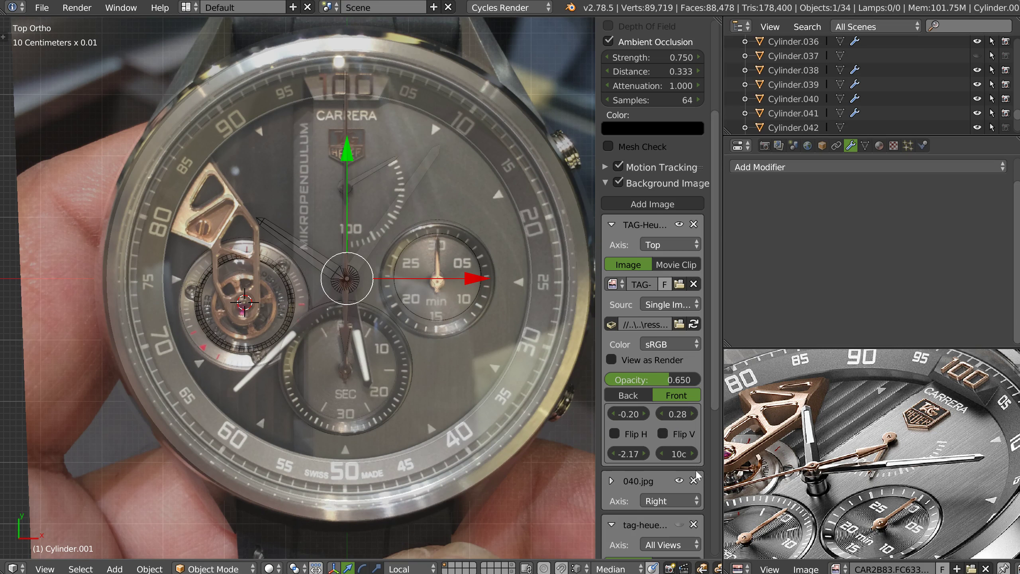
{"action": "scroll", "coordinate": [678, 457], "scroll_direction": "up", "scroll_amount": 6, "text": "ctrl"}
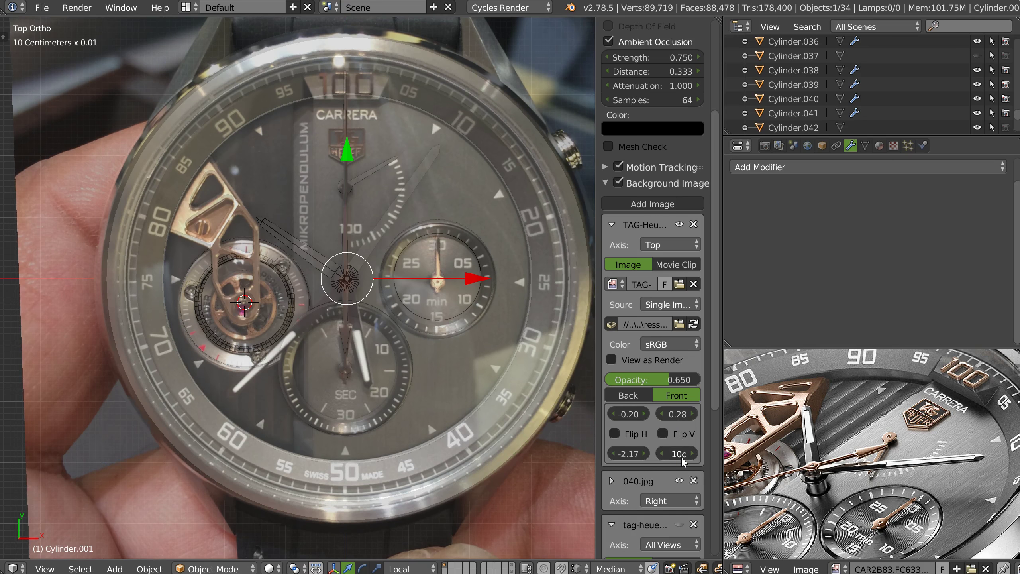
{"action": "scroll", "coordinate": [683, 457], "scroll_direction": "up", "scroll_amount": 2, "text": "ctrl"}
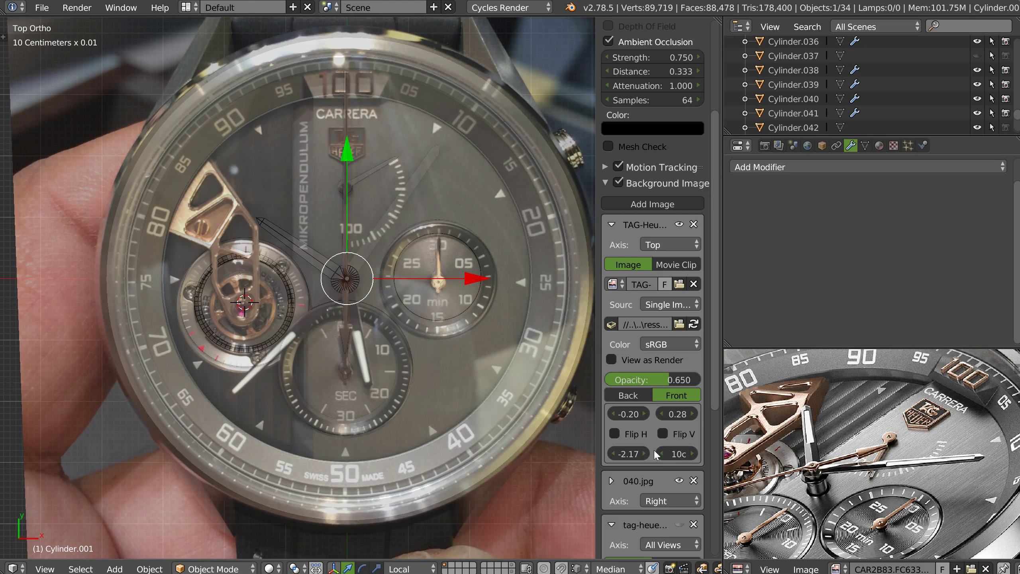
Select the 30-minute subdial's outer ring, inner rim, floor, hand and centre pin together, and display the model in wireframe.
{"action": "scroll", "coordinate": [464, 303], "scroll_direction": "up", "scroll_amount": 4}
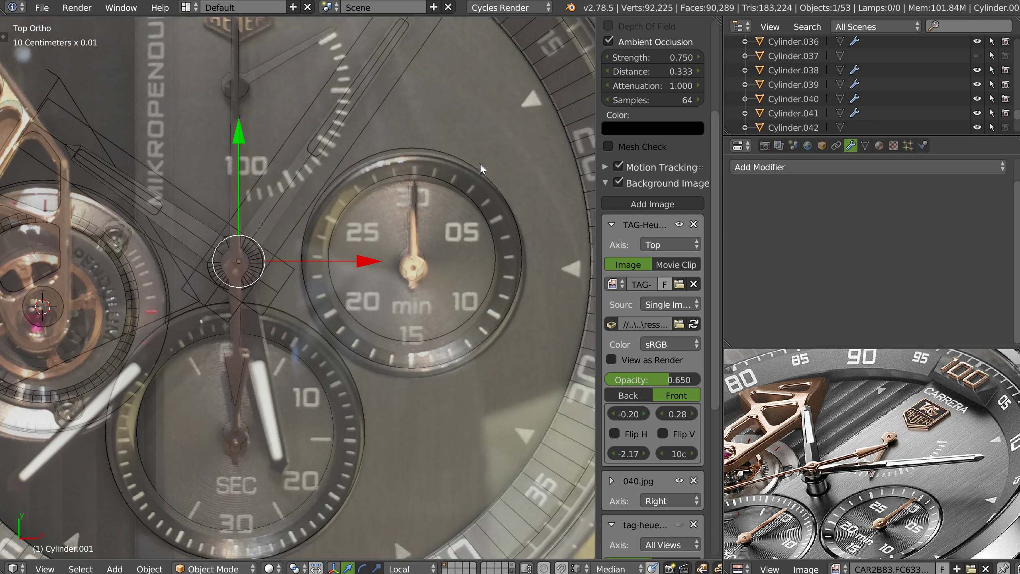
{"action": "right_click", "coordinate": [473, 166]}
{"action": "middle_click_drag", "start_coordinate": [472, 187], "coordinate": [356, 208]}
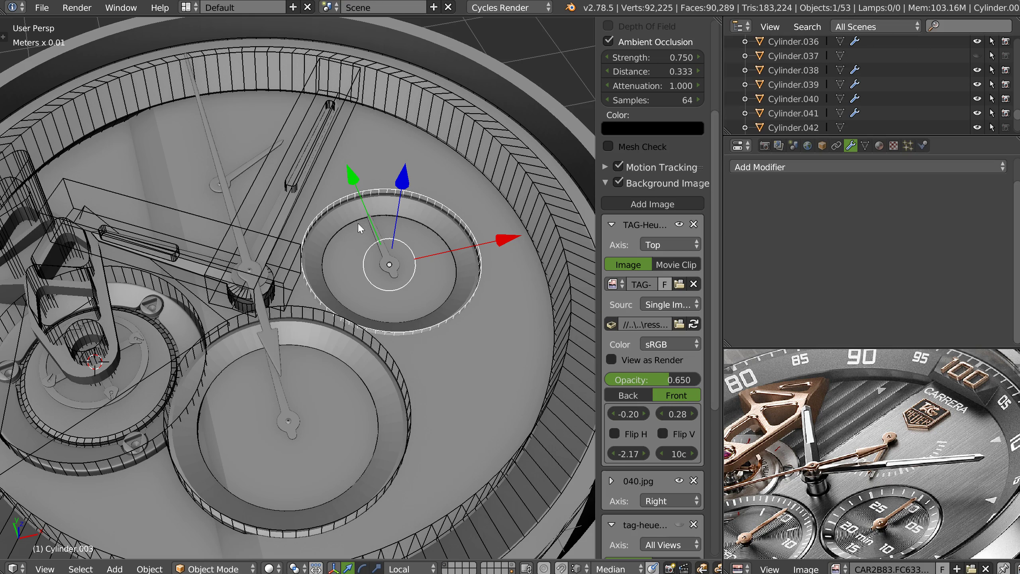
{"action": "right_click", "coordinate": [342, 222], "text": "shift"}
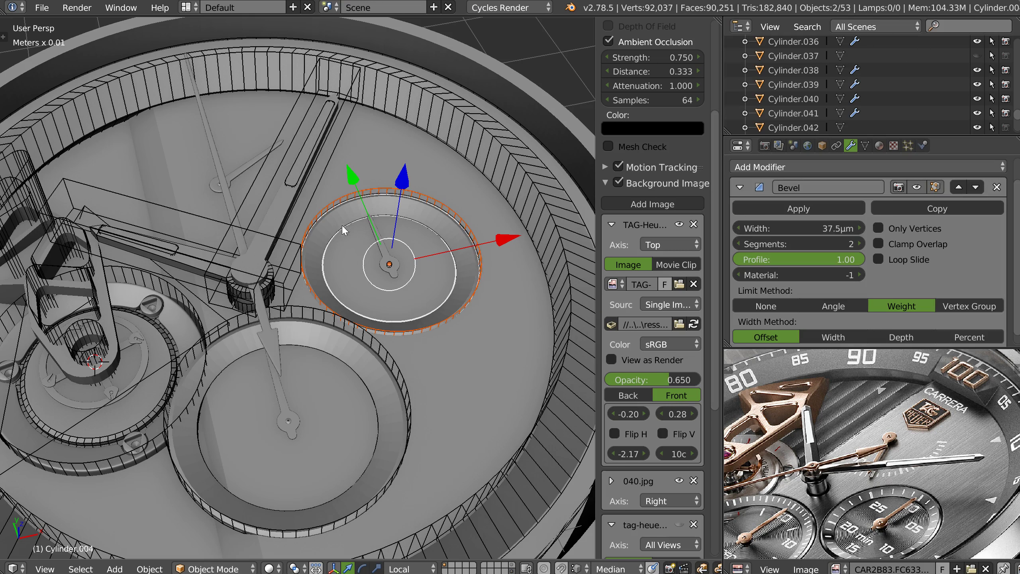
{"action": "right_click", "coordinate": [345, 258], "text": "shift"}
{"action": "scroll", "coordinate": [406, 245], "scroll_direction": "up", "scroll_amount": 6}
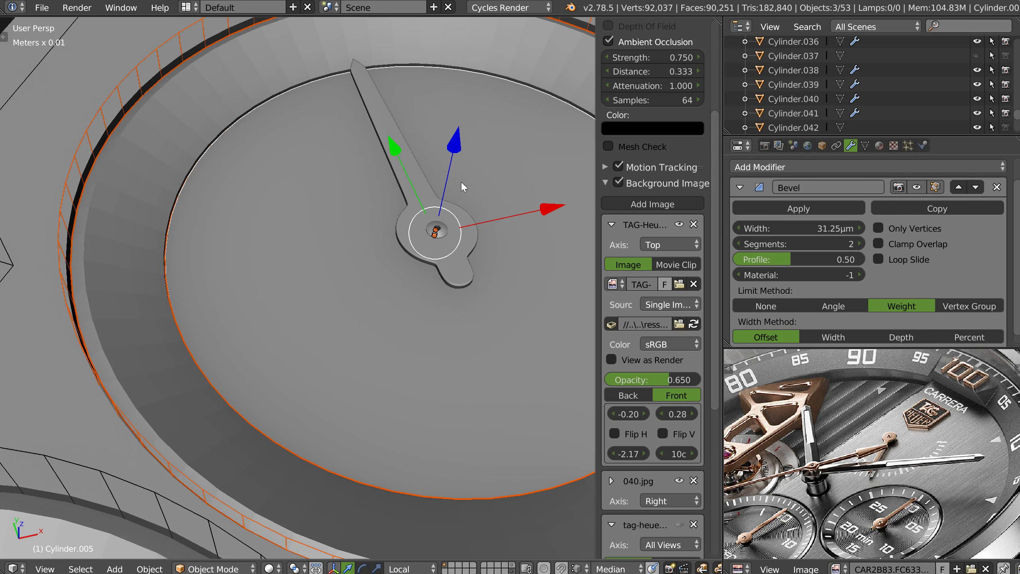
{"action": "scroll", "coordinate": [472, 205], "scroll_direction": "up", "scroll_amount": 2}
{"action": "right_click", "coordinate": [442, 228], "text": "shift"}
{"action": "right_click", "coordinate": [461, 276], "text": "shift"}
{"action": "right_click", "coordinate": [458, 278], "text": "shift"}
{"action": "right_click", "coordinate": [446, 236], "text": "shift"}
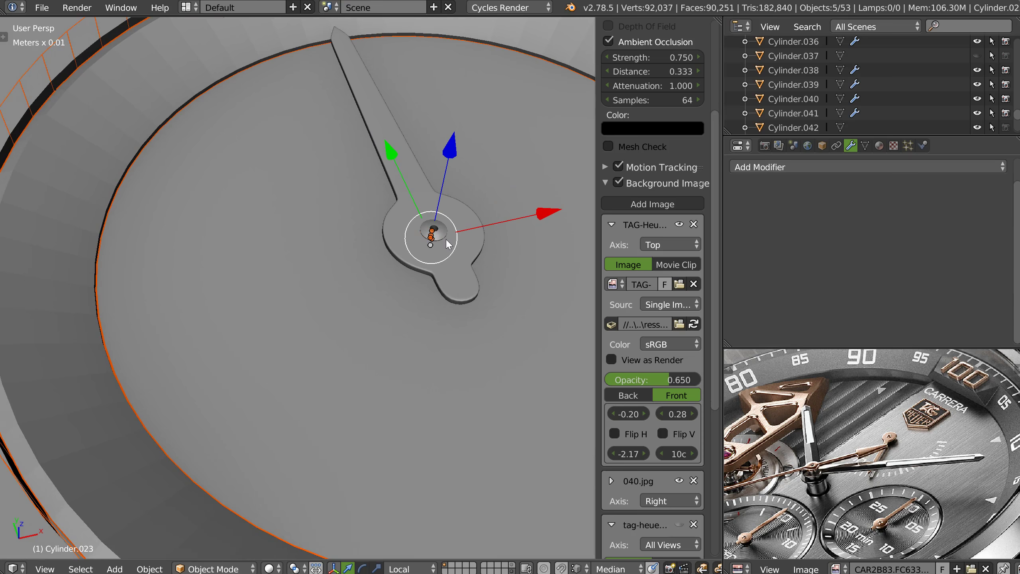
{"action": "key", "text": "z"}
{"action": "left_click", "coordinate": [510, 254]}
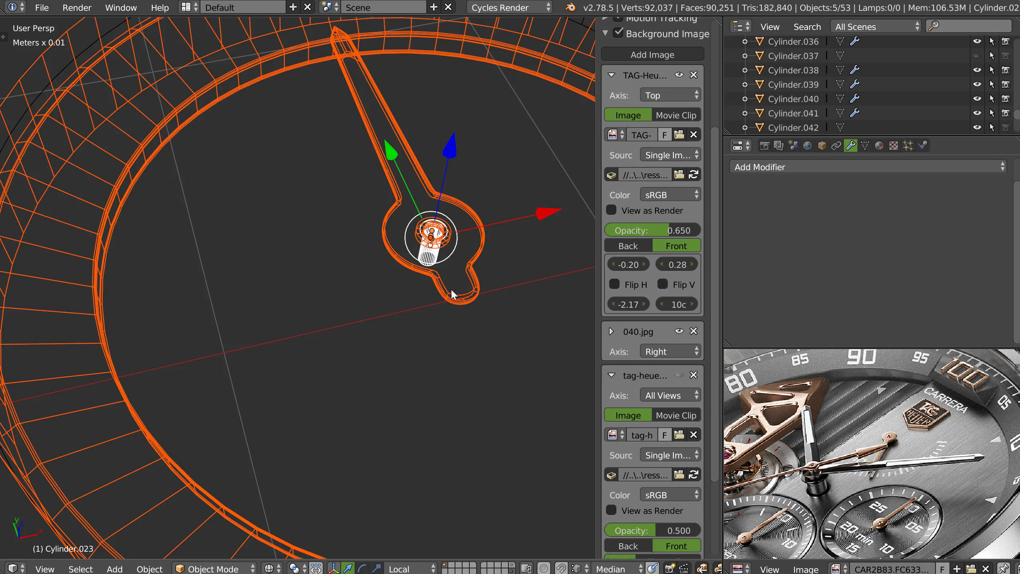
In top view, shift the minute subdial assembly about 0.6 mm down along Y and slightly along X to match the photo.
{"action": "key", "text": "KP_7"}
{"action": "scroll", "coordinate": [287, 337], "scroll_direction": "down", "scroll_amount": 5}
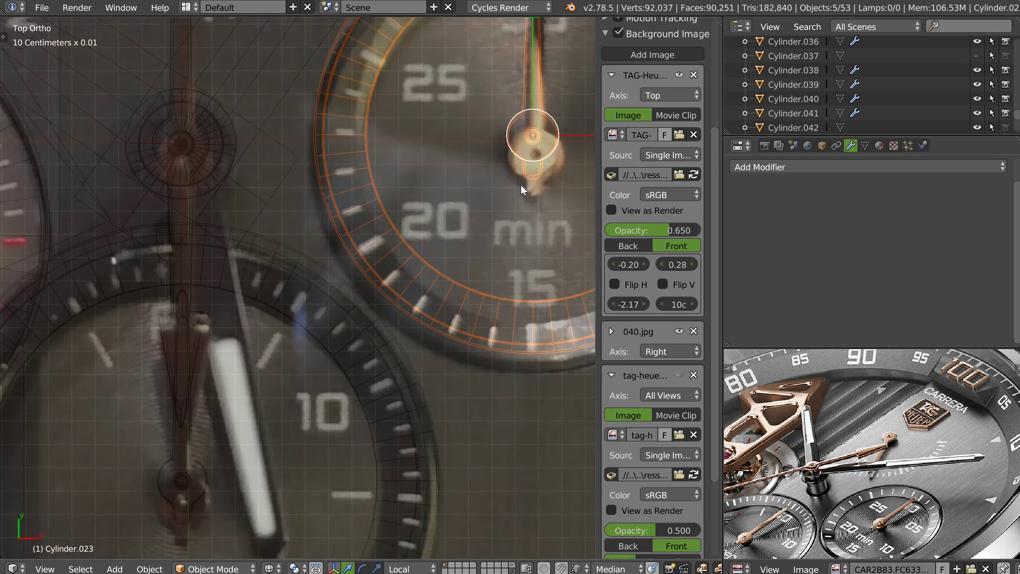
{"action": "key", "text": "KP_Decimal"}
{"action": "key", "text": "g"}
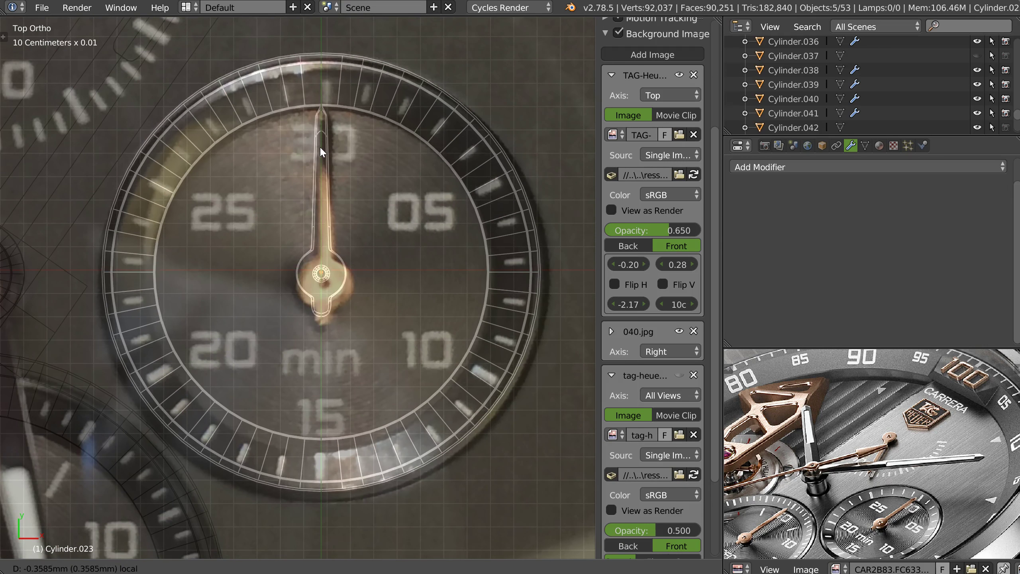
{"action": "key", "text": "y"}
{"action": "key", "text": "y"}
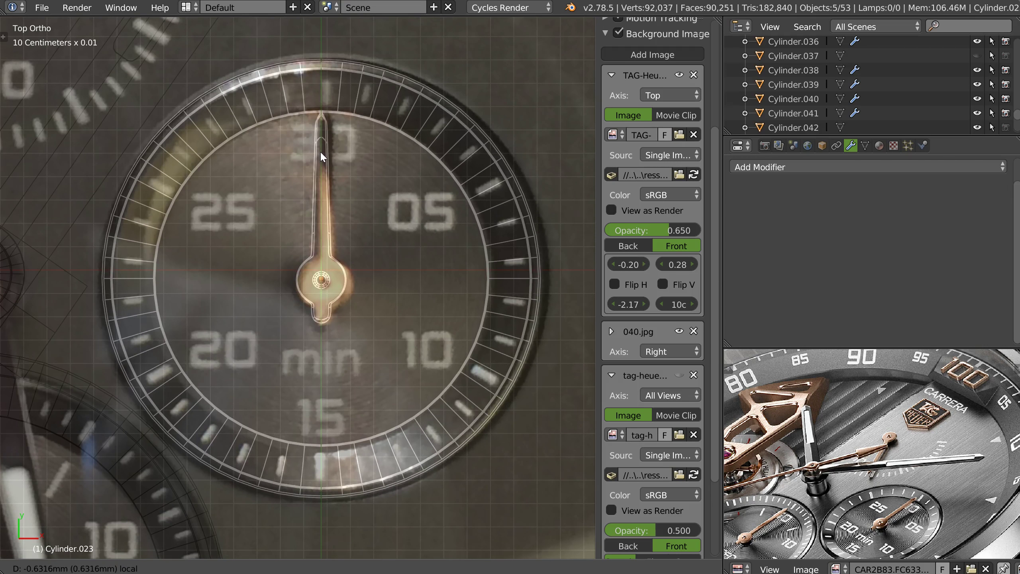
{"action": "left_click", "coordinate": [320, 151]}
{"action": "key", "text": "g"}
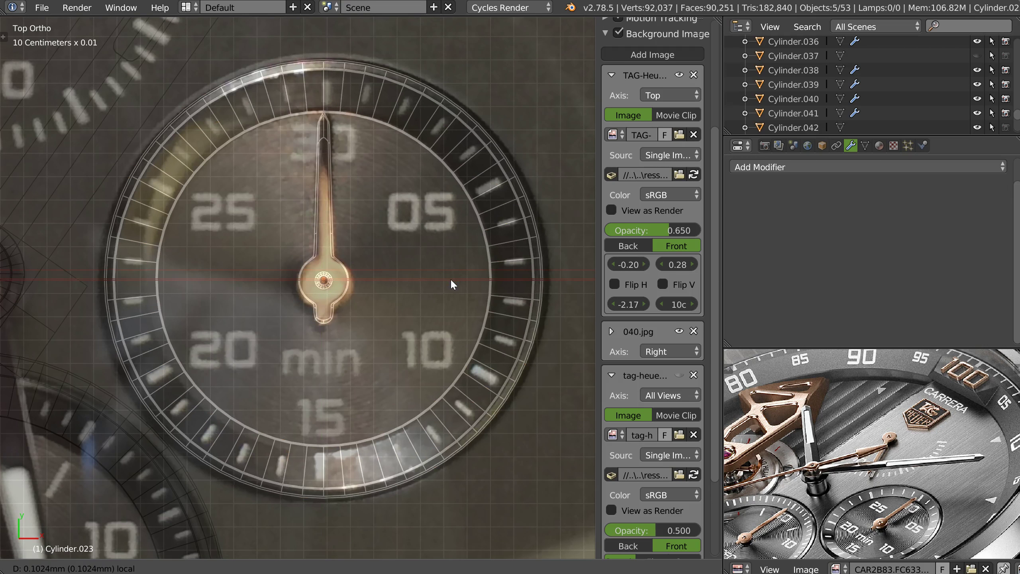
{"action": "left_click", "coordinate": [450, 281]}
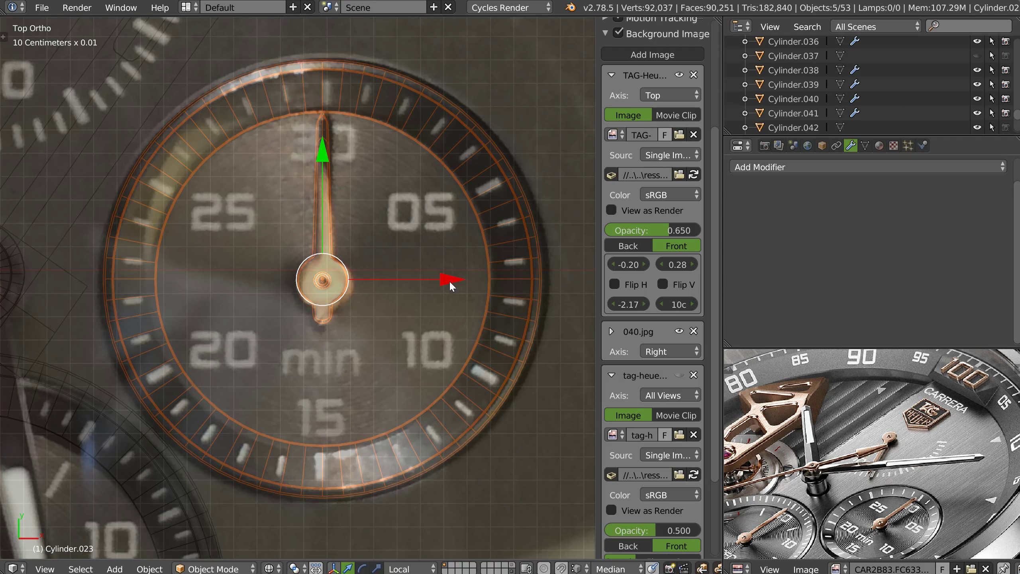
Scale the minute subdial assembly up slightly and nudge its position to fit the photographed subdial rim.
{"action": "key", "text": "s"}
{"action": "left_click", "coordinate": [527, 289]}
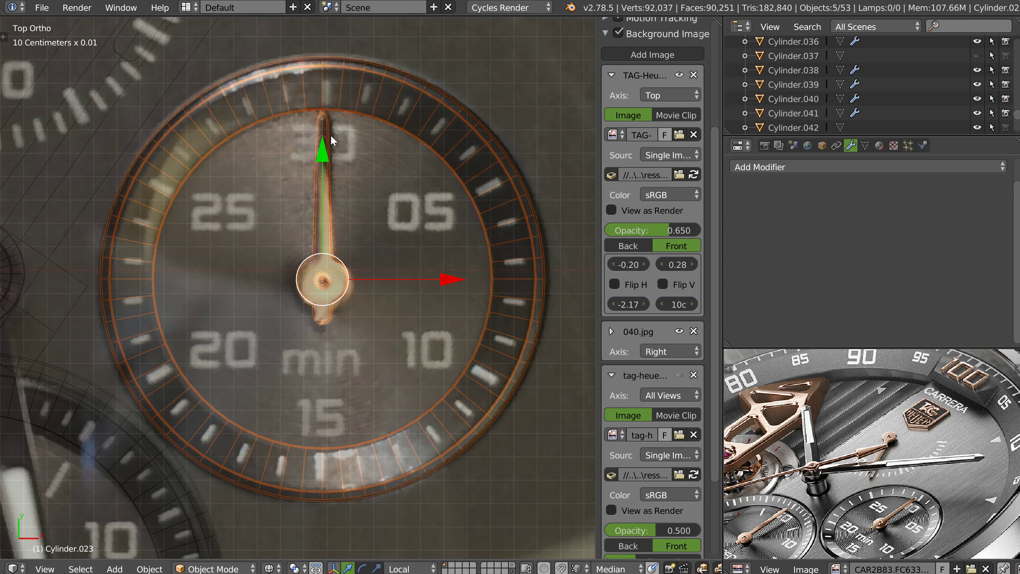
{"action": "key", "text": "g"}
{"action": "left_click", "coordinate": [323, 151]}
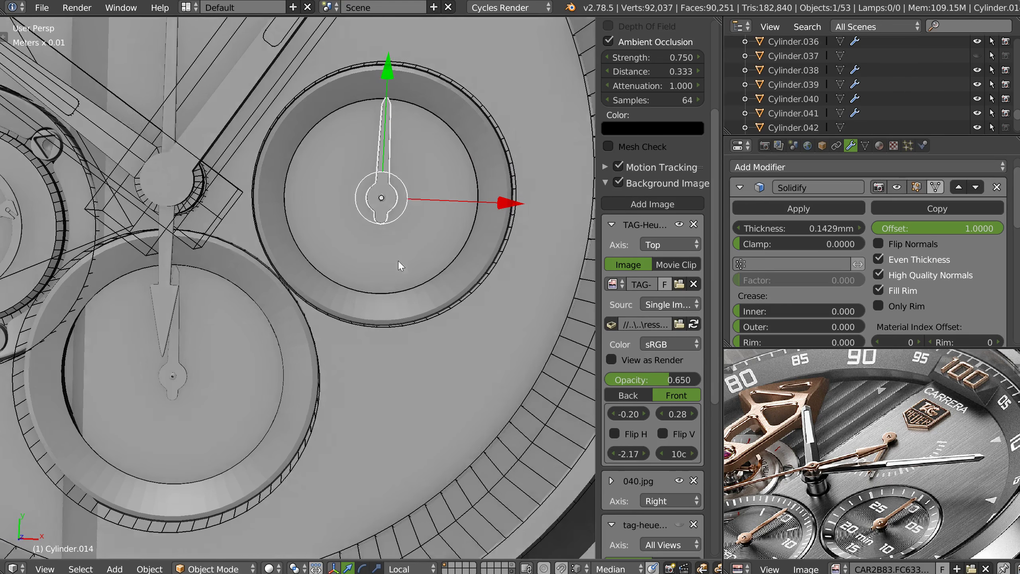
Select the seconds subdial's hand, centre pin and surrounding ring parts together.
{"action": "middle_click_drag", "start_coordinate": [398, 261], "coordinate": [331, 285]}
{"action": "key", "text": "KP_7"}
{"action": "middle_click_drag", "start_coordinate": [351, 183], "coordinate": [337, 318]}
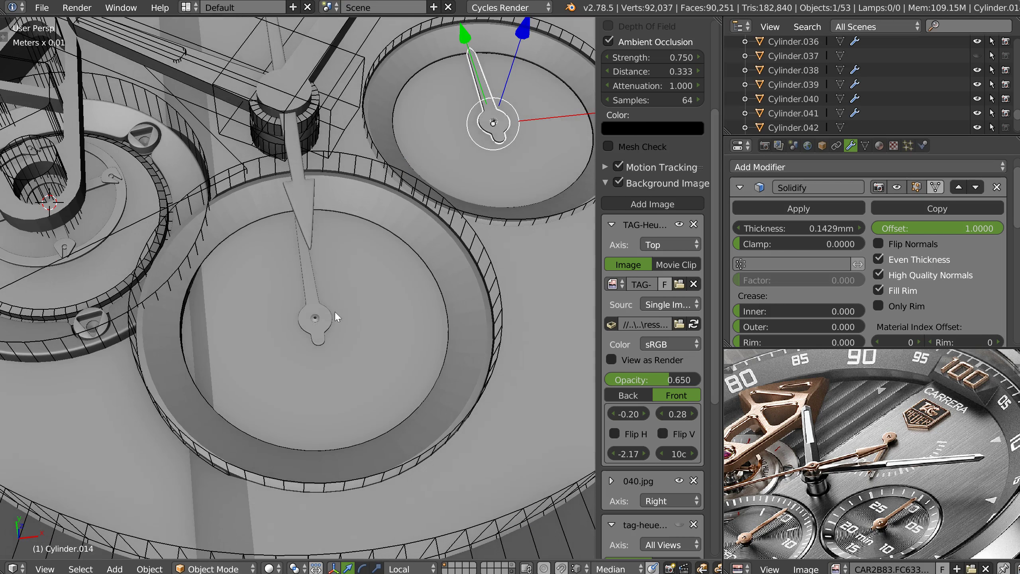
{"action": "right_click", "coordinate": [317, 324]}
{"action": "scroll", "coordinate": [336, 320], "scroll_direction": "up", "scroll_amount": 2}
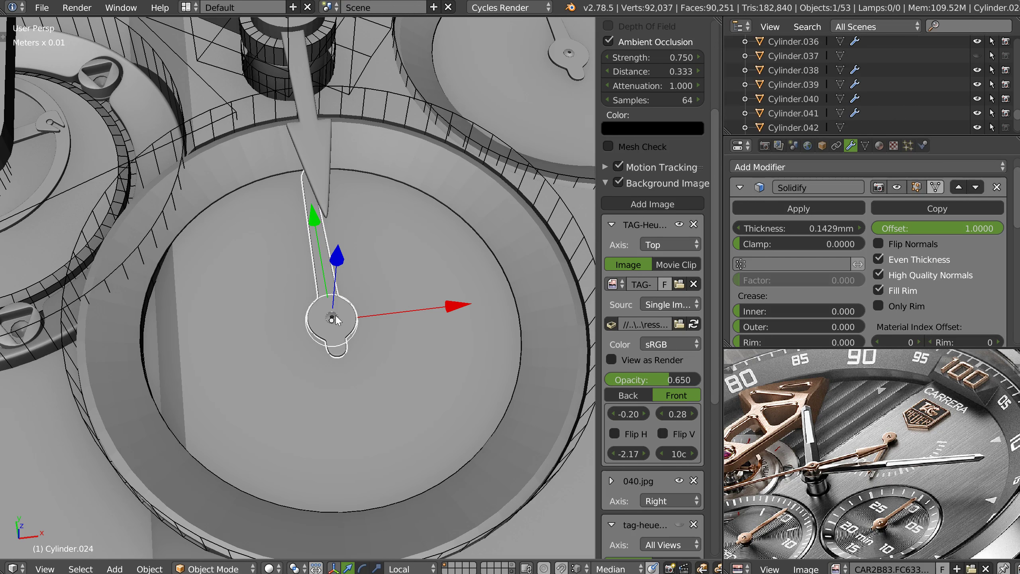
{"action": "right_click", "coordinate": [335, 318], "text": "shift"}
{"action": "right_click", "coordinate": [493, 209], "text": "shift"}
{"action": "right_click", "coordinate": [493, 201], "text": "shift"}
{"action": "middle_click_drag", "start_coordinate": [492, 201], "coordinate": [348, 260]}
{"action": "right_click", "coordinate": [323, 417], "text": "shift"}
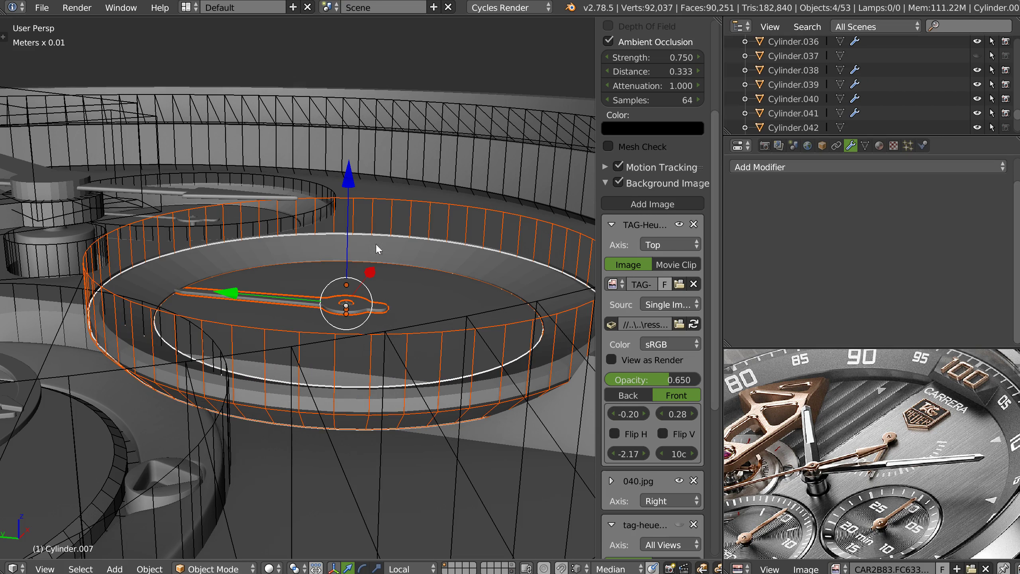
In top view, nudge the selected seconds subdial assembly slightly along Y to line up with the photo.
{"action": "key", "text": "KP_7"}
{"action": "middle_click_drag", "start_coordinate": [356, 290], "coordinate": [361, 262], "text": "shift"}
{"action": "scroll", "coordinate": [420, 225], "scroll_direction": "down", "scroll_amount": 1}
{"action": "middle_click_drag", "start_coordinate": [391, 215], "coordinate": [384, 206], "text": "shift"}
{"action": "left_click_drag", "start_coordinate": [329, 173], "coordinate": [323, 174]}
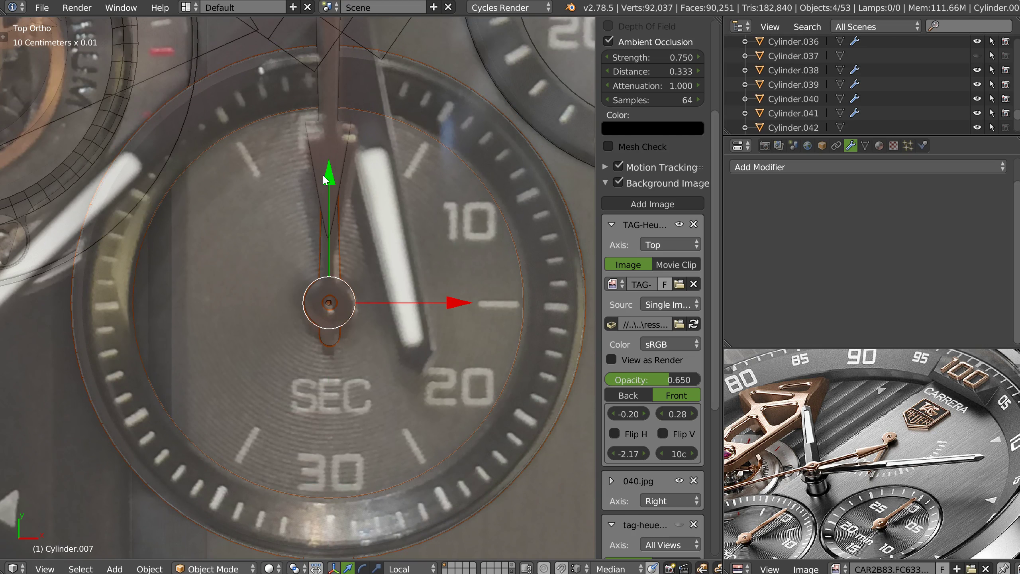
{"action": "key", "text": "s"}
{"action": "left_click_drag", "start_coordinate": [534, 284], "coordinate": [534, 283]}
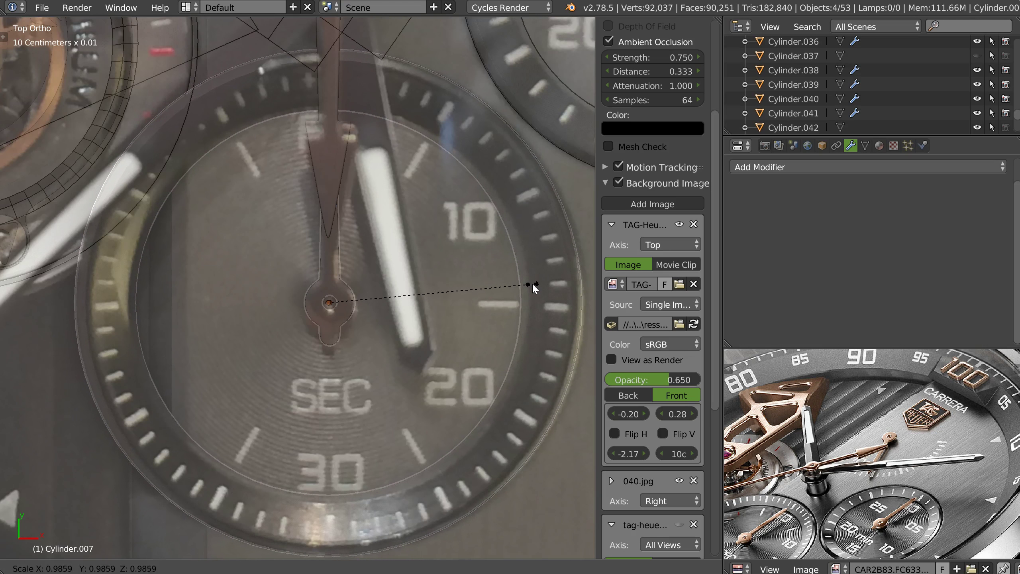
{"action": "right_click", "coordinate": [533, 284]}
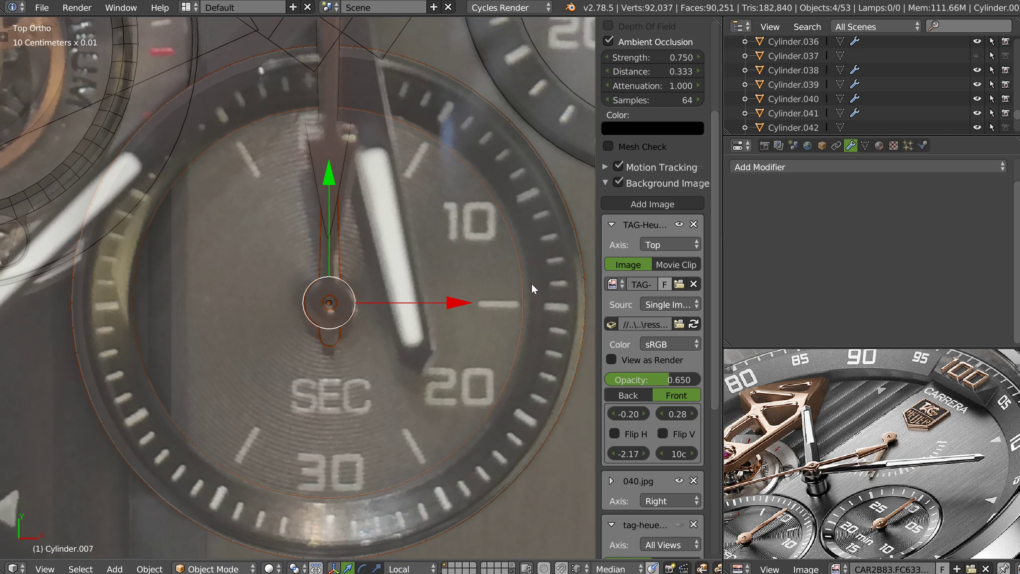
Scale the seconds subdial assembly down slightly with global Z locked so its rim matches the photo.
{"action": "key", "text": "s"}
{"action": "key", "text": "shift+z"}
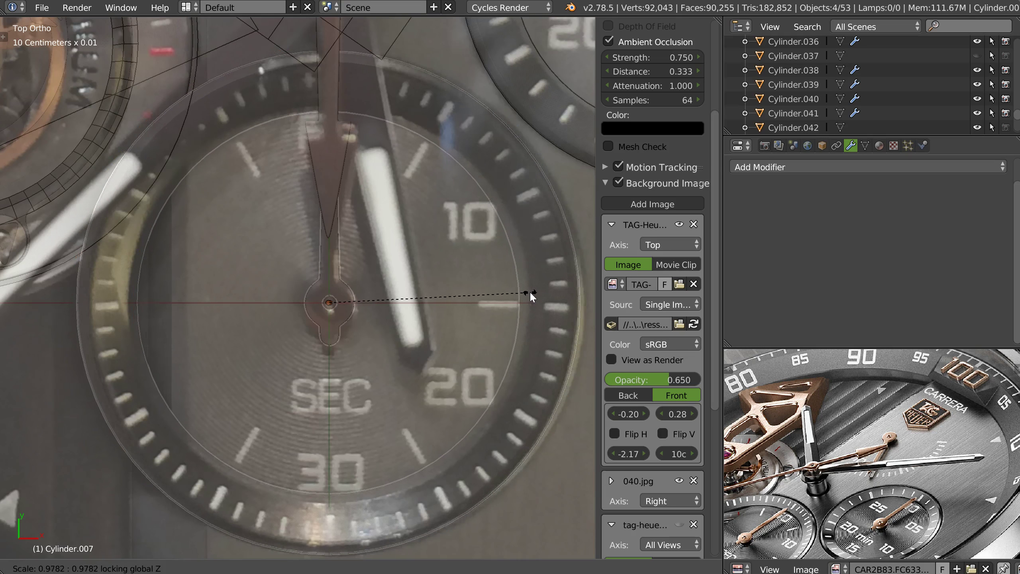
{"action": "left_click", "coordinate": [533, 292]}
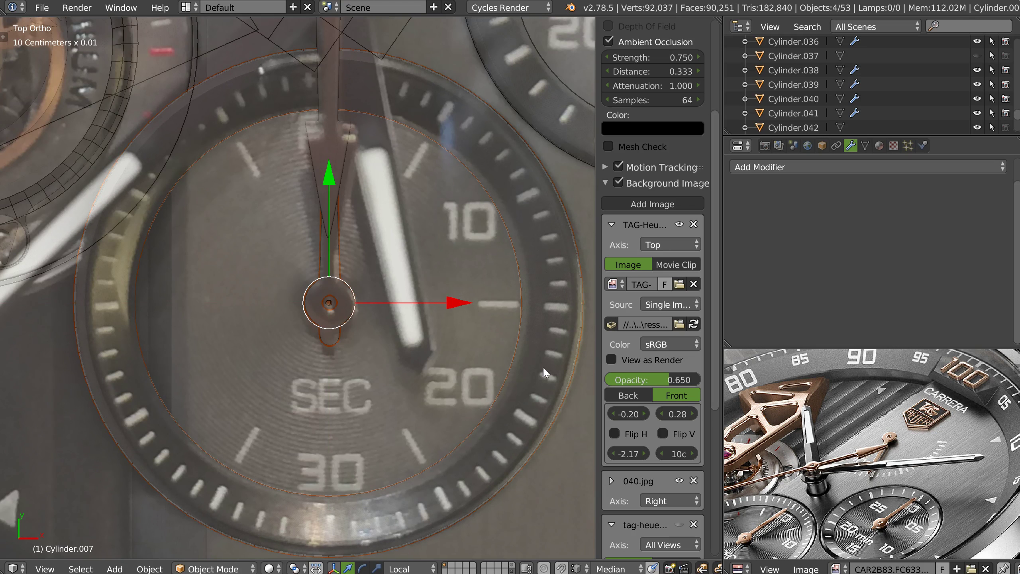
Enlarge the floor and inner edge of the seconds subdial's rim mesh by a factor of about 1.03, with Z locked.
{"action": "right_click", "coordinate": [555, 335]}
{"action": "right_click", "coordinate": [548, 294]}
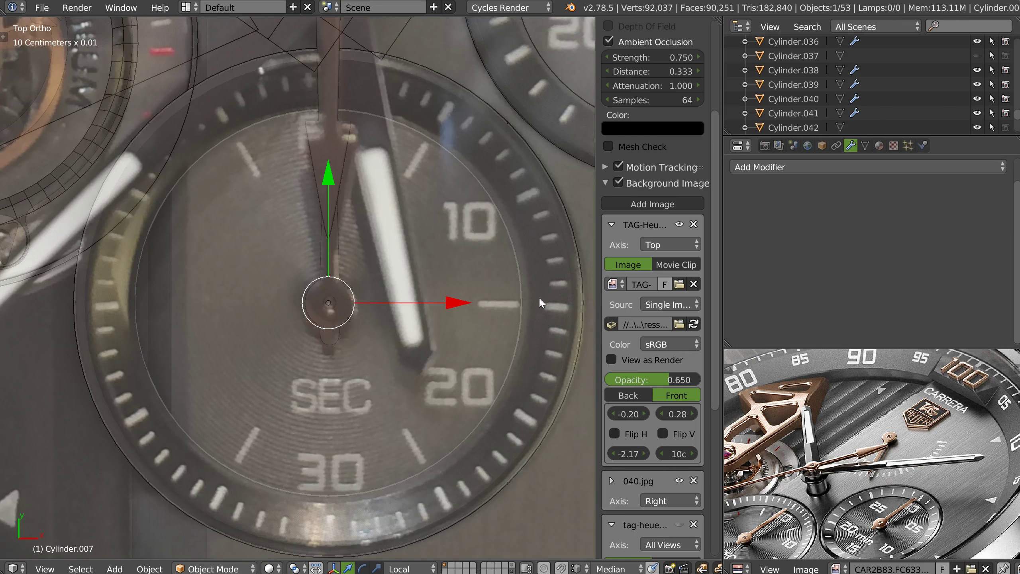
{"action": "key", "text": "Tab"}
{"action": "right_click", "coordinate": [517, 258], "text": "alt"}
{"action": "middle_click_drag", "start_coordinate": [499, 309], "coordinate": [454, 261]}
{"action": "right_click", "coordinate": [450, 260], "text": "alt+shift"}
{"action": "key", "text": "KP_7"}
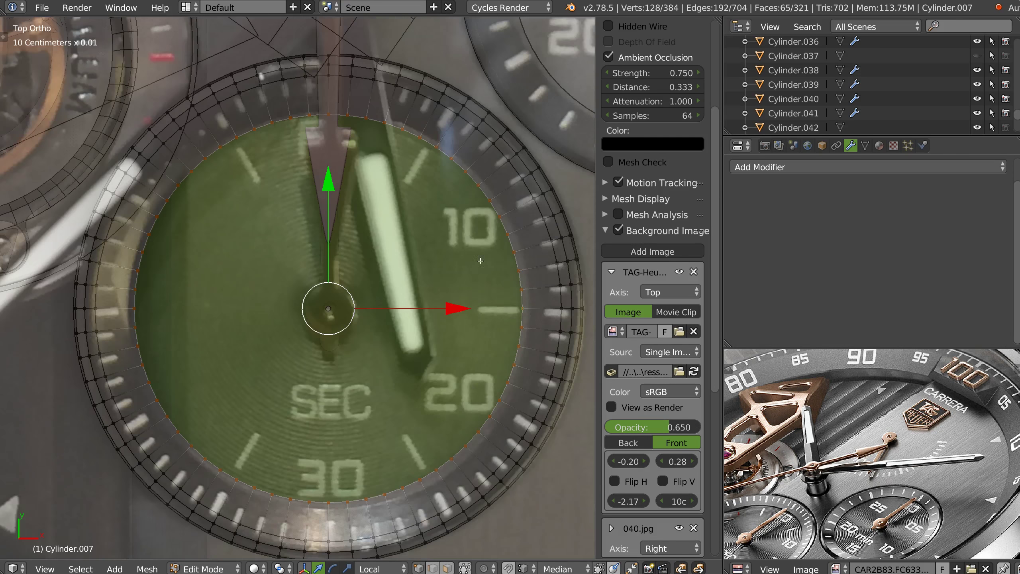
{"action": "key", "text": "s"}
{"action": "key", "text": "shift+z"}
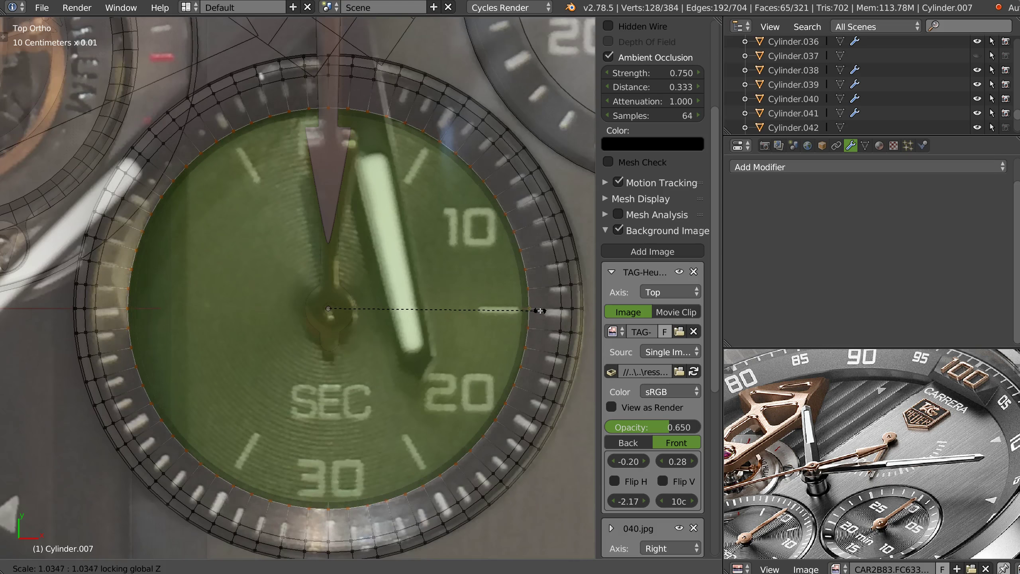
{"action": "left_click", "coordinate": [540, 311]}
{"action": "key", "text": "Tab"}
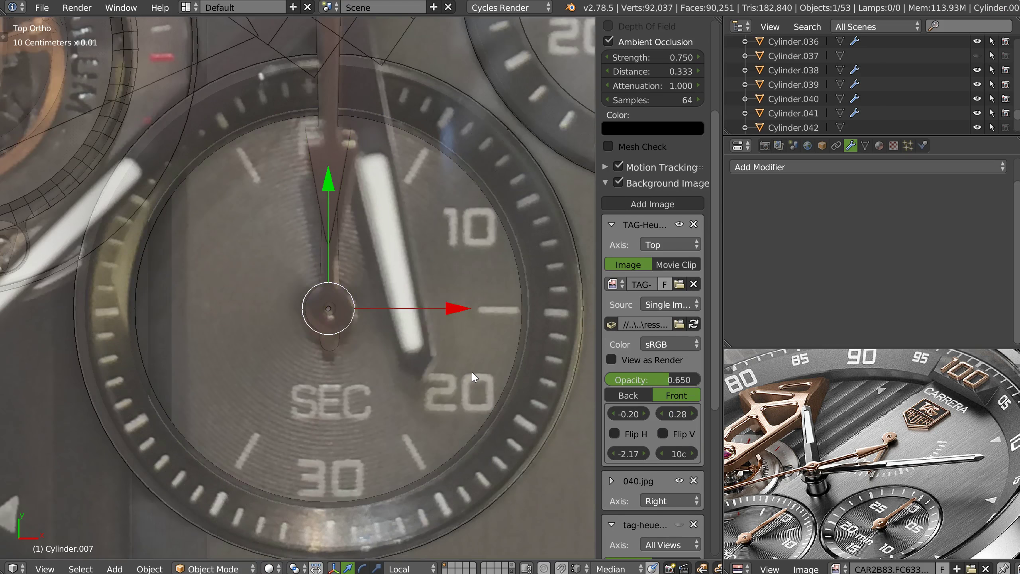
Scale up the lower inner face loop of the seconds subdial's cutter ring by about 1.05, with Z locked.
{"action": "right_click", "coordinate": [472, 373]}
{"action": "middle_click_drag", "start_coordinate": [453, 353], "coordinate": [267, 292]}
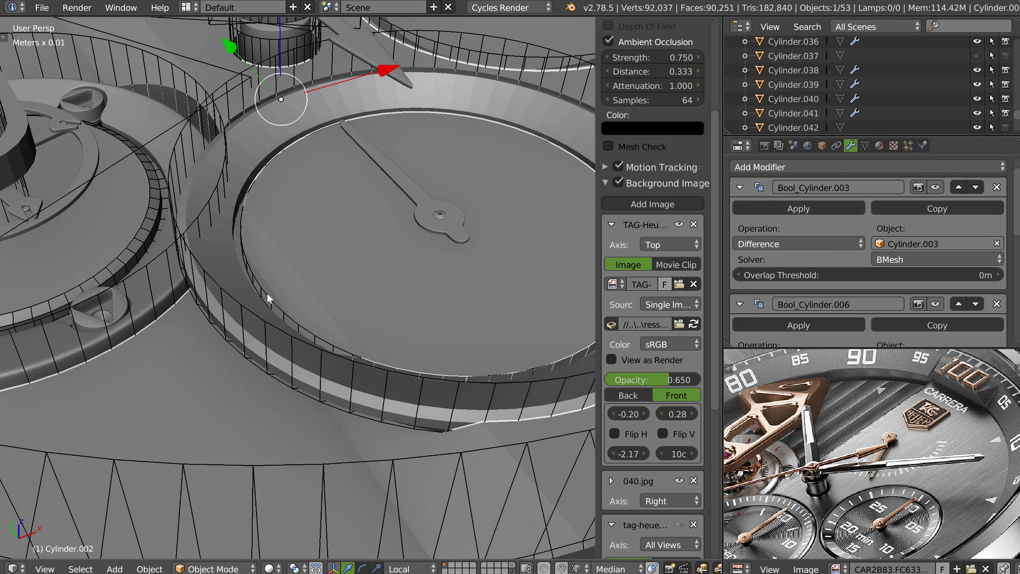
{"action": "right_click", "coordinate": [276, 307]}
{"action": "key", "text": "Tab"}
{"action": "right_click", "coordinate": [274, 307], "text": "alt"}
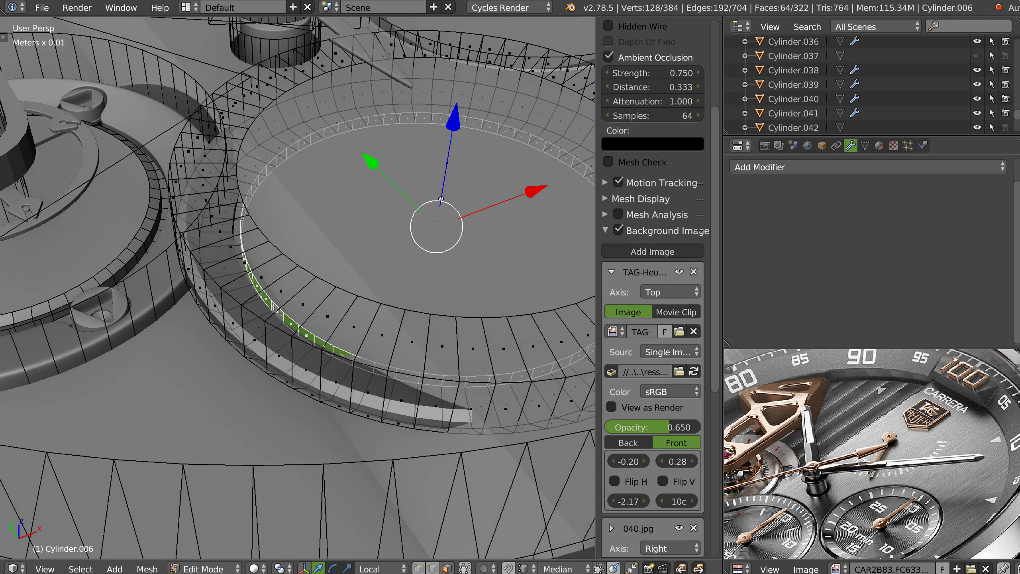
{"action": "key", "text": "q"}
{"action": "key", "text": "KP_7"}
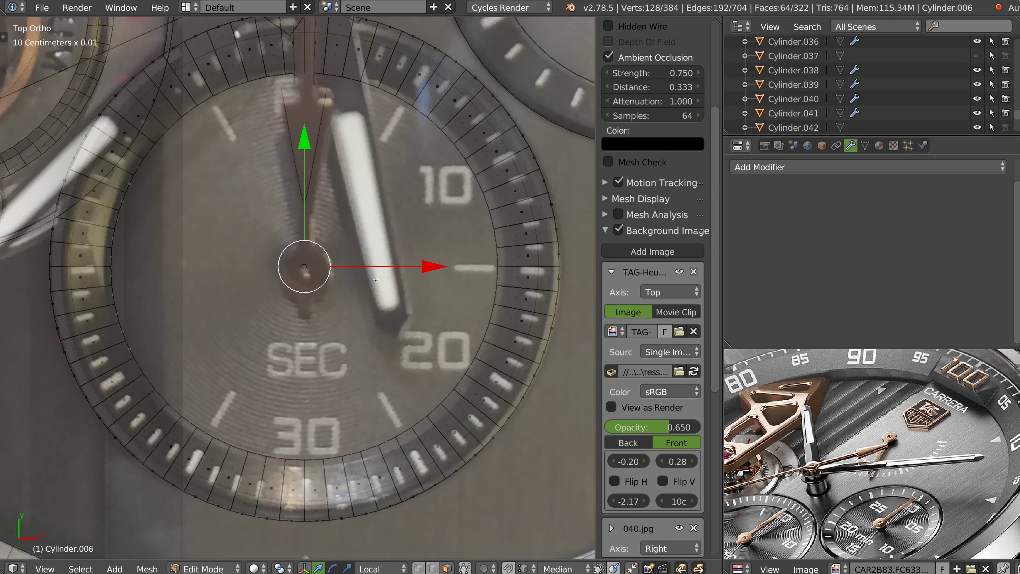
{"action": "key", "text": "s"}
{"action": "key", "text": "shift+z"}
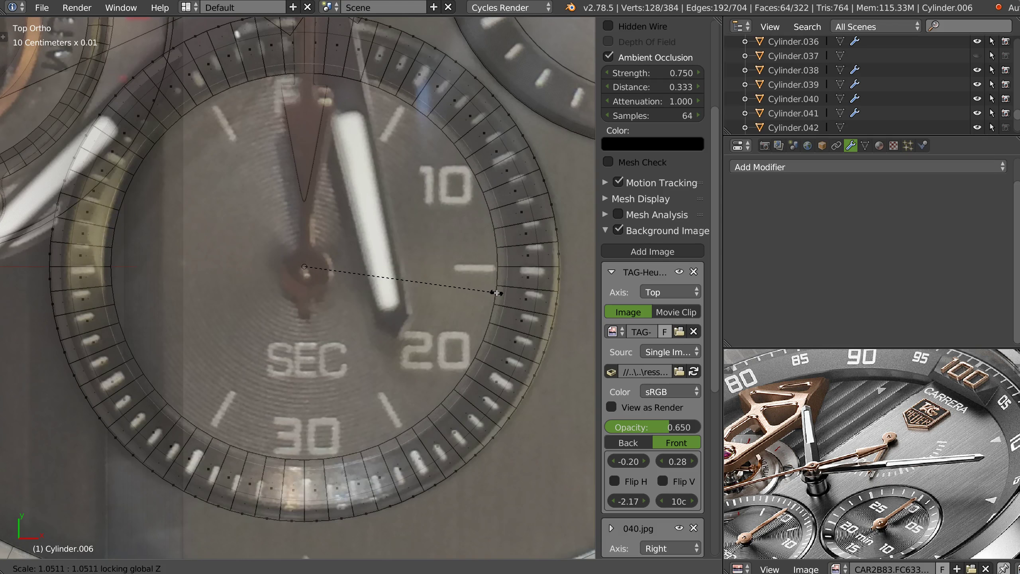
{"action": "left_click", "coordinate": [495, 293]}
Dissolve the seconds subdial cutter's ring of faces together with the enclosed central face.
{"action": "middle_click_drag", "start_coordinate": [495, 294], "coordinate": [544, 252]}
{"action": "right_click", "coordinate": [543, 252], "text": "alt"}
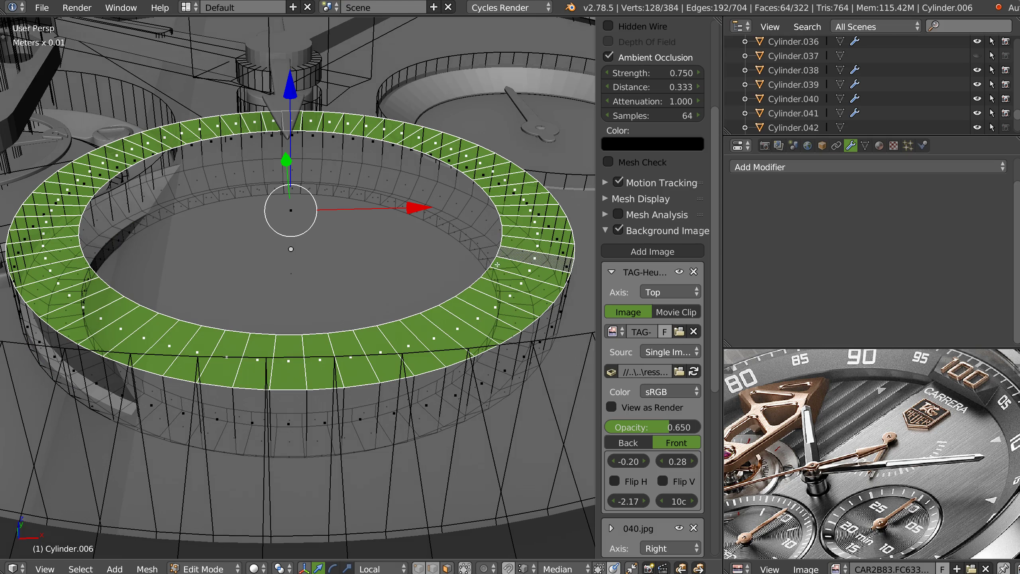
{"action": "key", "text": "ctrl+Tab"}
{"action": "key", "text": "2"}
{"action": "right_click", "coordinate": [465, 289], "text": "alt"}
{"action": "key", "text": "3"}
{"action": "key", "text": "ctrl+KP_Add"}
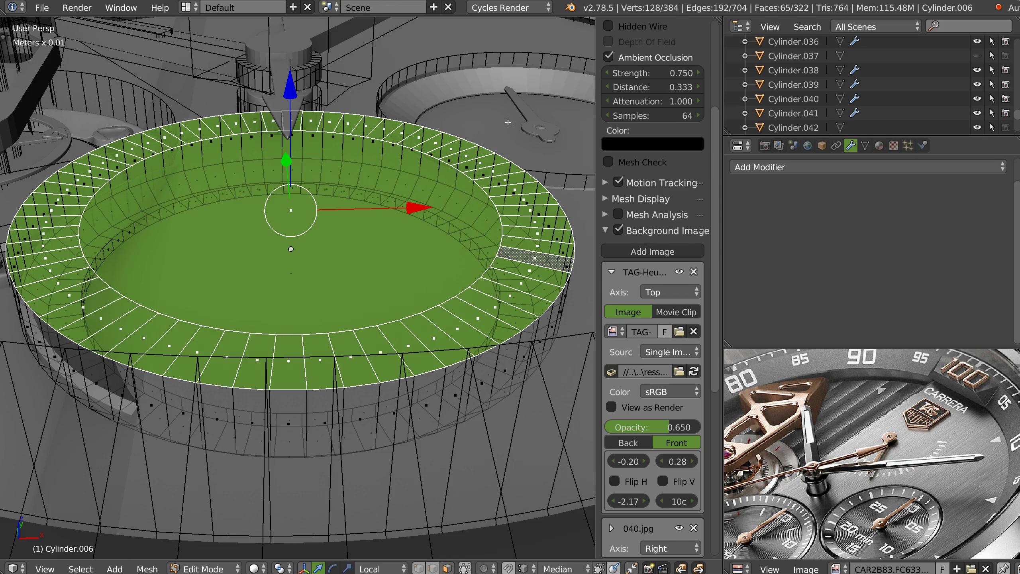
{"action": "key", "text": "ctrl+x"}
{"action": "key", "text": "Tab"}
Examine how the balance wheel subdial lines up with the reference photo in top and perspective views.
{"action": "middle_click_drag", "start_coordinate": [490, 225], "coordinate": [449, 288]}
{"action": "scroll", "coordinate": [468, 270], "scroll_direction": "down", "scroll_amount": 2}
{"action": "key", "text": "KP_7"}
{"action": "middle_click_drag", "start_coordinate": [390, 254], "coordinate": [350, 285], "text": "shift"}
{"action": "middle_click_drag", "start_coordinate": [427, 275], "coordinate": [594, 257], "text": "shift"}
{"action": "middle_click_drag", "start_coordinate": [367, 290], "coordinate": [396, 253], "text": "ctrl"}
{"action": "middle_click_drag", "start_coordinate": [456, 196], "coordinate": [431, 203], "text": "shift"}
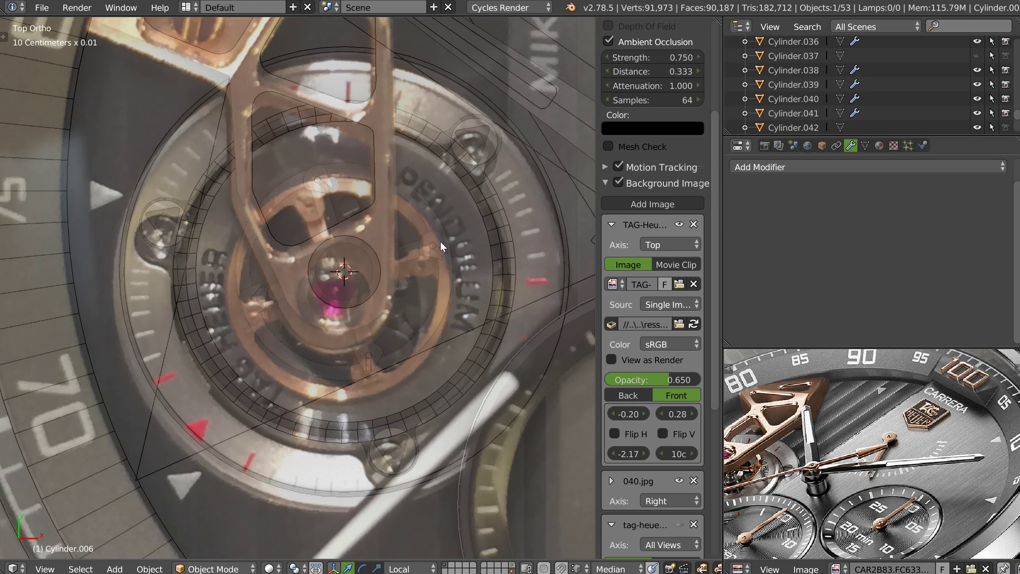
{"action": "middle_click_drag", "start_coordinate": [472, 171], "coordinate": [441, 214]}
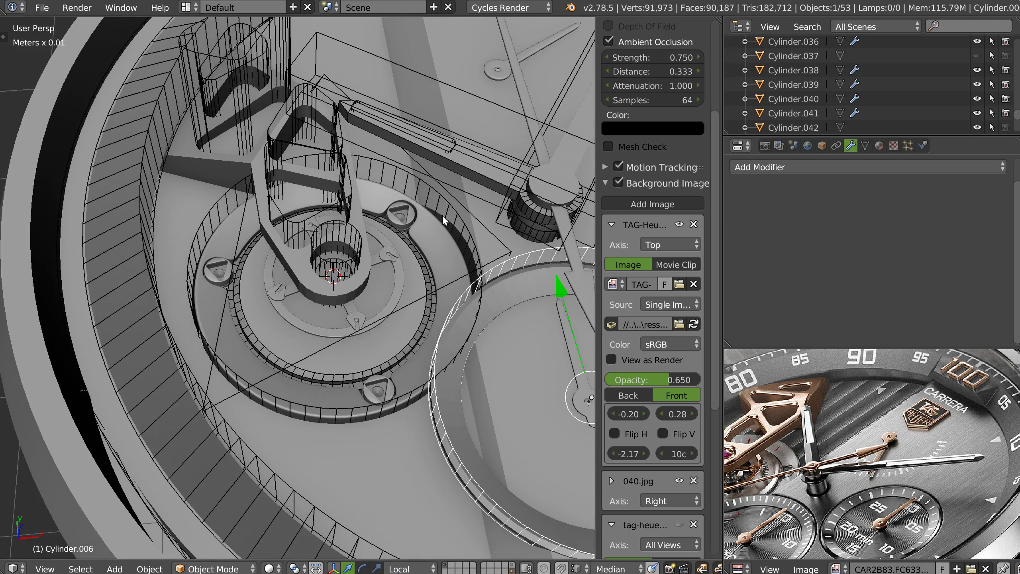
Try to select the balance wheel subdial's triangular screws and rings together while the cutter objects are displayed.
{"action": "right_click", "coordinate": [403, 211]}
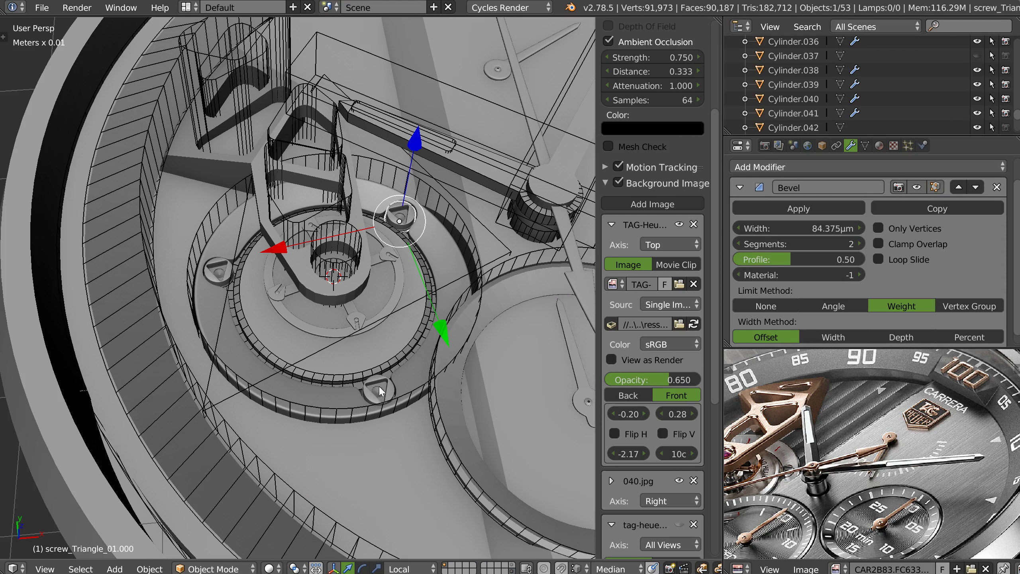
{"action": "mouse_move", "coordinate": [349, 421]}
{"action": "left_mouse_down", "text": "ctrl"}
{"action": "mouse_move", "coordinate": [411, 364]}
{"action": "mouse_move", "coordinate": [380, 306]}
{"action": "mouse_move", "coordinate": [332, 318]}
{"action": "mouse_move", "coordinate": [323, 344]}
{"action": "left_mouse_up", "text": "ctrl"}
{"action": "left_click_drag", "start_coordinate": [397, 245], "coordinate": [403, 268], "text": "ctrl"}
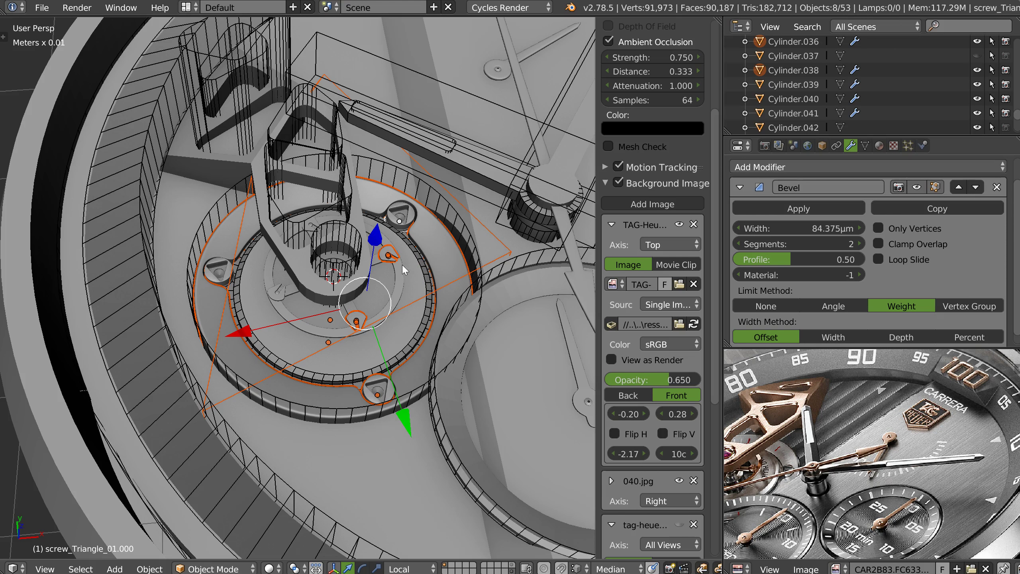
{"action": "left_click", "coordinate": [448, 283], "text": "shift"}
{"action": "left_click", "coordinate": [450, 285], "text": "shift"}
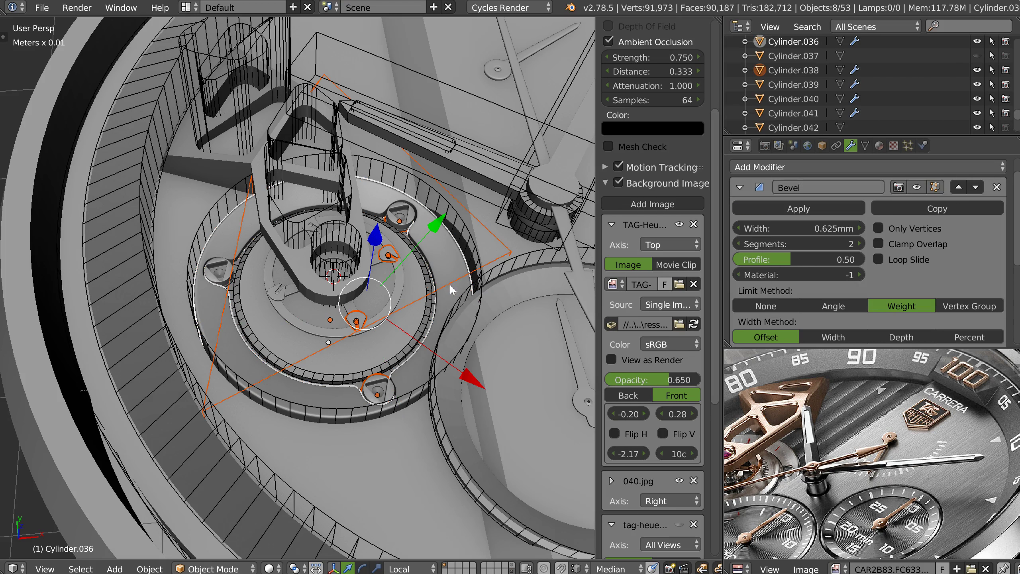
{"action": "left_click", "coordinate": [509, 252]}
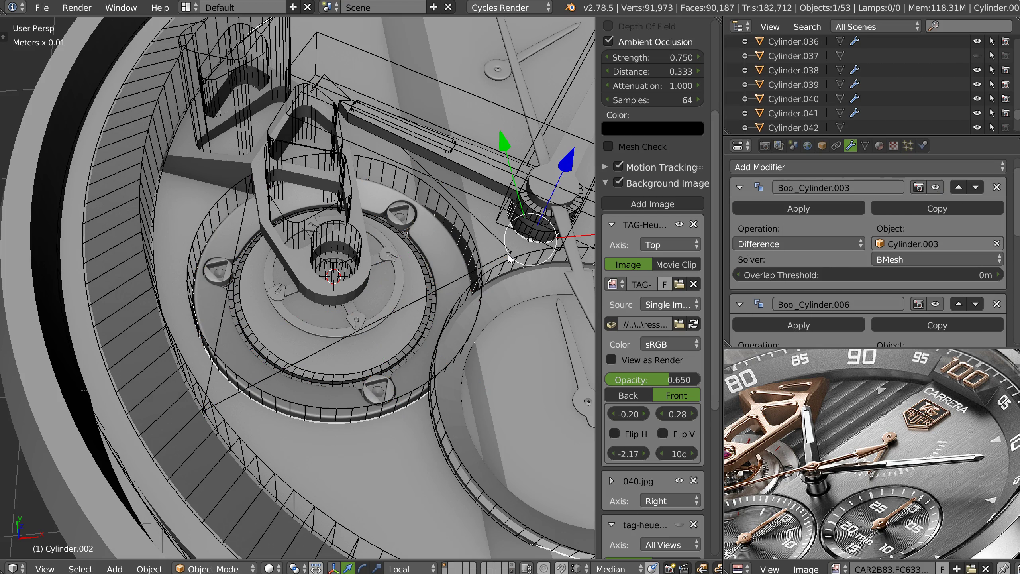
{"action": "left_click", "coordinate": [381, 393]}
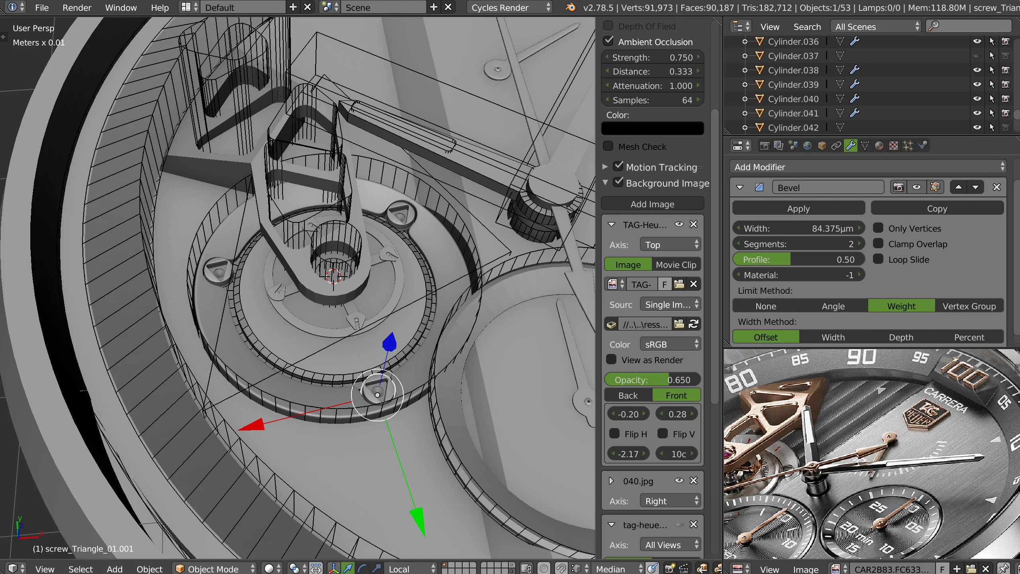
Hide the layer holding the boolean cutter objects and view the balance wheel subdial from the top.
{"action": "left_click", "coordinate": [513, 568], "text": "shift"}
{"action": "middle_click_drag", "start_coordinate": [381, 266], "coordinate": [389, 319]}
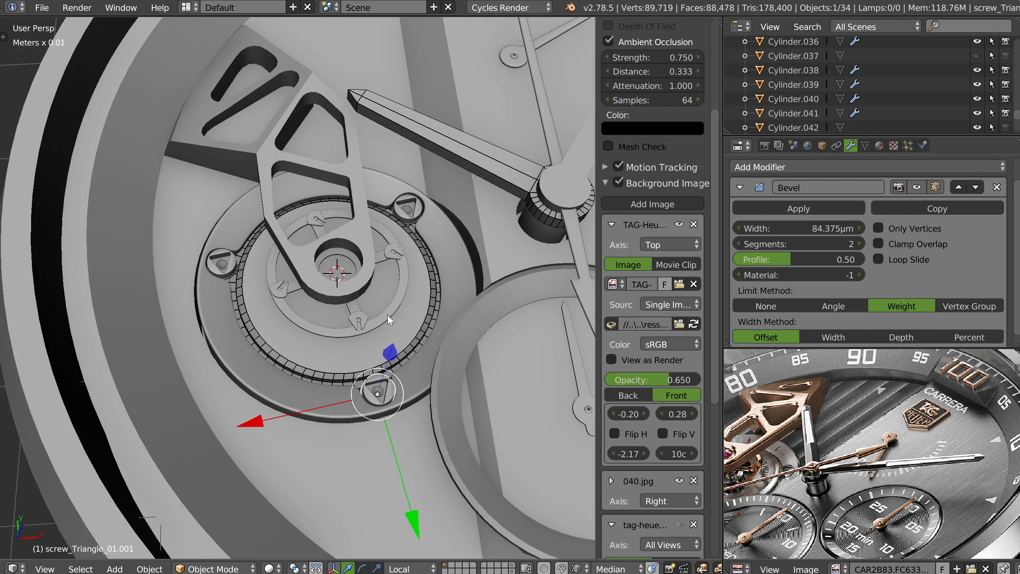
{"action": "key", "text": "KP_7"}
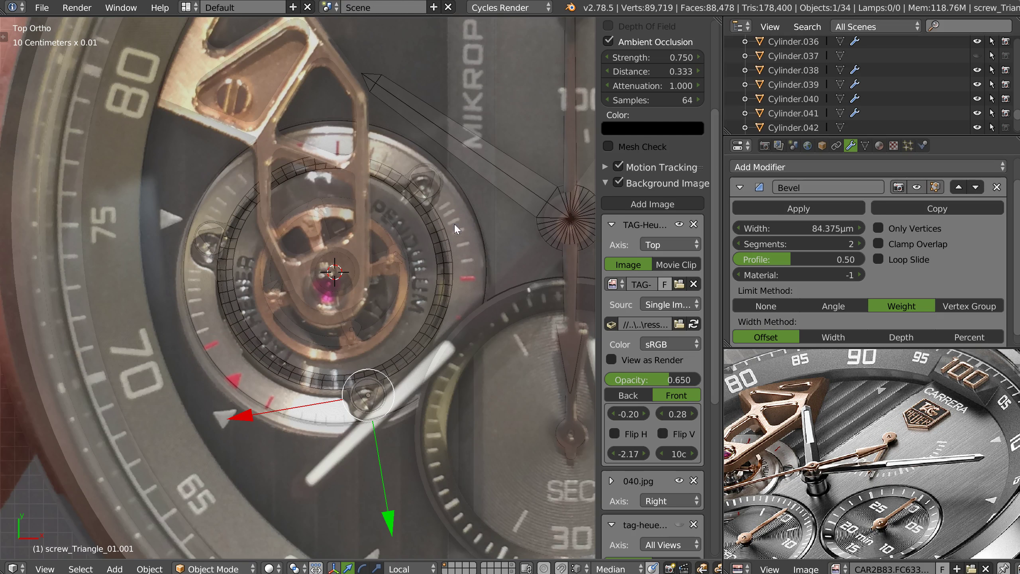
Try to select the whole balance wheel assembly and adjust which bridge and dial parts are included.
{"action": "mouse_move", "coordinate": [222, 186]}
{"action": "left_mouse_down", "text": "ctrl"}
{"action": "mouse_move", "coordinate": [212, 334]}
{"action": "mouse_move", "coordinate": [427, 362]}
{"action": "mouse_move", "coordinate": [447, 281]}
{"action": "left_mouse_up", "text": "ctrl"}
{"action": "mouse_move", "coordinate": [371, 374]}
{"action": "middle_mouse_down"}
{"action": "mouse_move", "coordinate": [362, 324]}
{"action": "mouse_move", "coordinate": [375, 303]}
{"action": "mouse_move", "coordinate": [354, 281]}
{"action": "middle_mouse_up"}
{"action": "right_click", "coordinate": [213, 183], "text": "shift"}
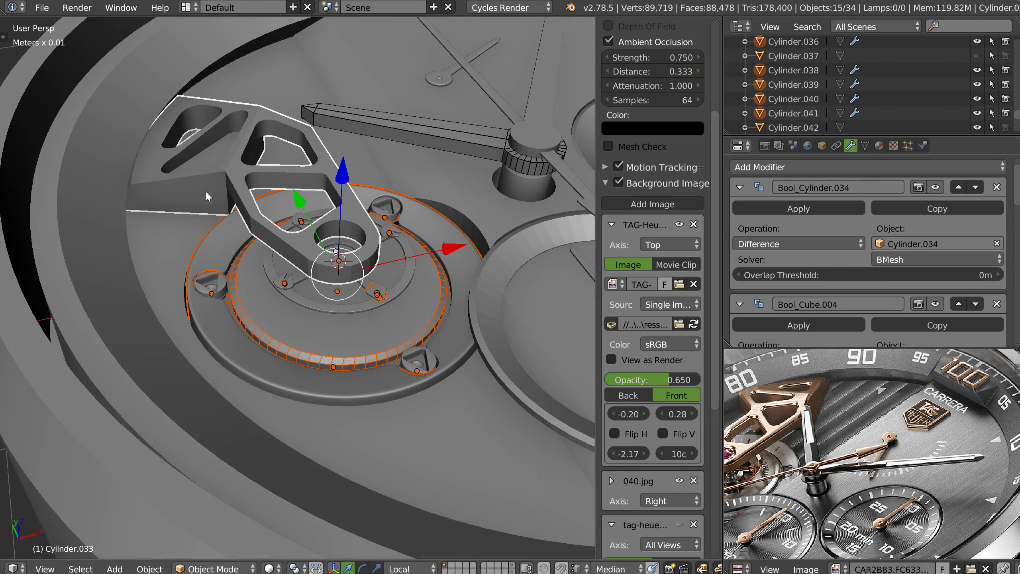
{"action": "right_click", "coordinate": [215, 196], "text": "shift"}
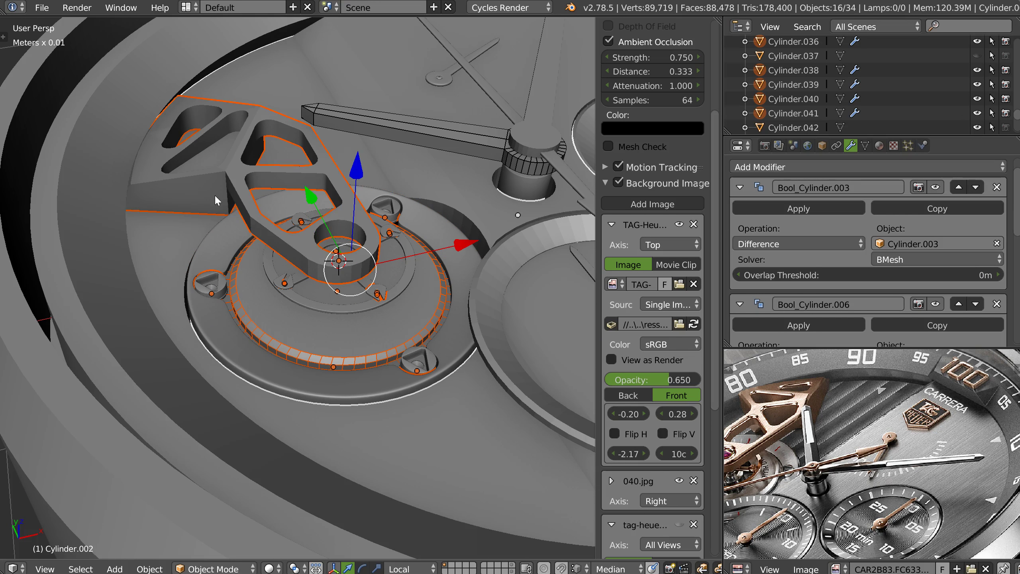
{"action": "right_click", "coordinate": [236, 203], "text": "shift"}
{"action": "right_click", "coordinate": [235, 200], "text": "shift"}
{"action": "right_click", "coordinate": [237, 187], "text": "shift"}
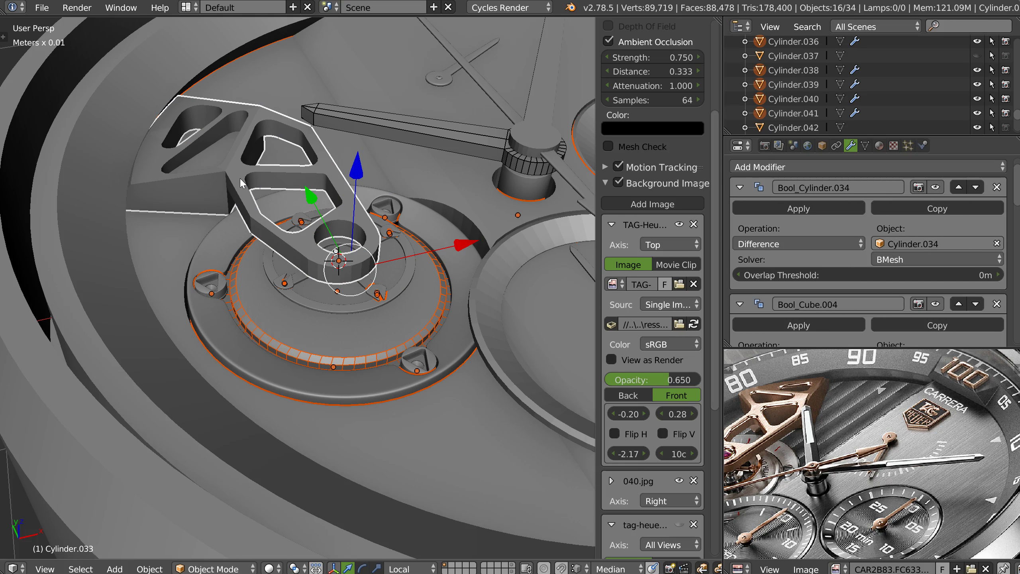
{"action": "key", "text": "ctrl+a"}
{"action": "left_click", "coordinate": [324, 243]}
{"action": "right_click", "coordinate": [216, 184], "text": "shift"}
{"action": "right_click", "coordinate": [215, 181], "text": "shift"}
{"action": "right_click", "coordinate": [355, 312], "text": "shift"}
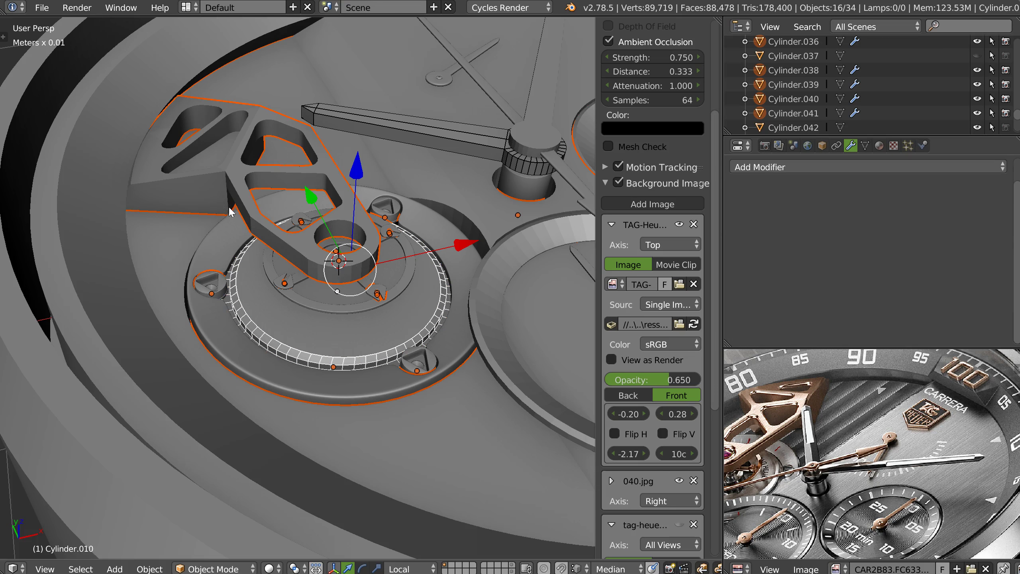
{"action": "right_click", "coordinate": [206, 193], "text": "shift"}
{"action": "right_click", "coordinate": [210, 190], "text": "shift"}
Move the openwork bridge above the balance wheel to layer 11.
{"action": "right_click", "coordinate": [222, 182]}
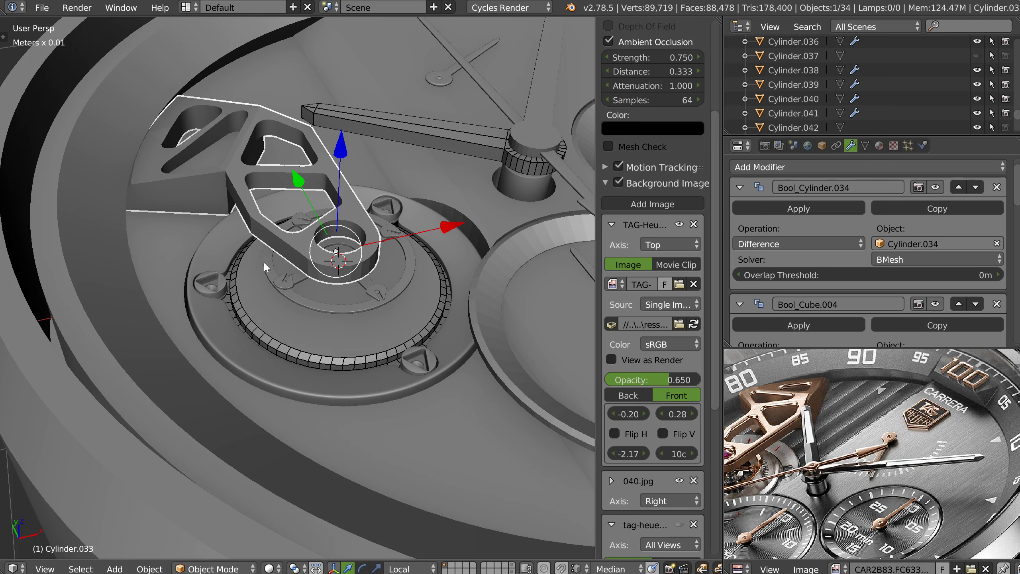
{"action": "key", "text": "m"}
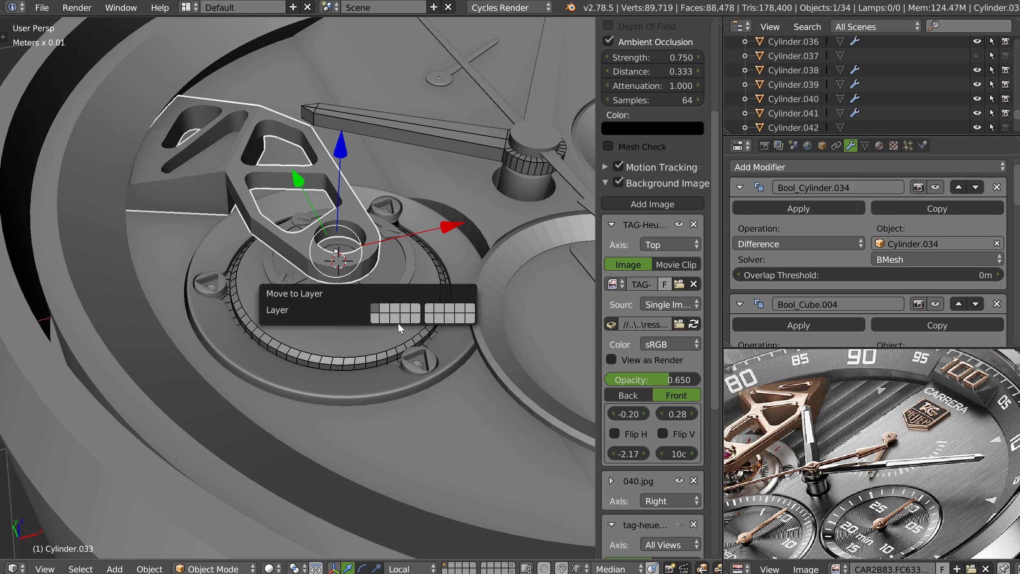
{"action": "left_click", "coordinate": [374, 319]}
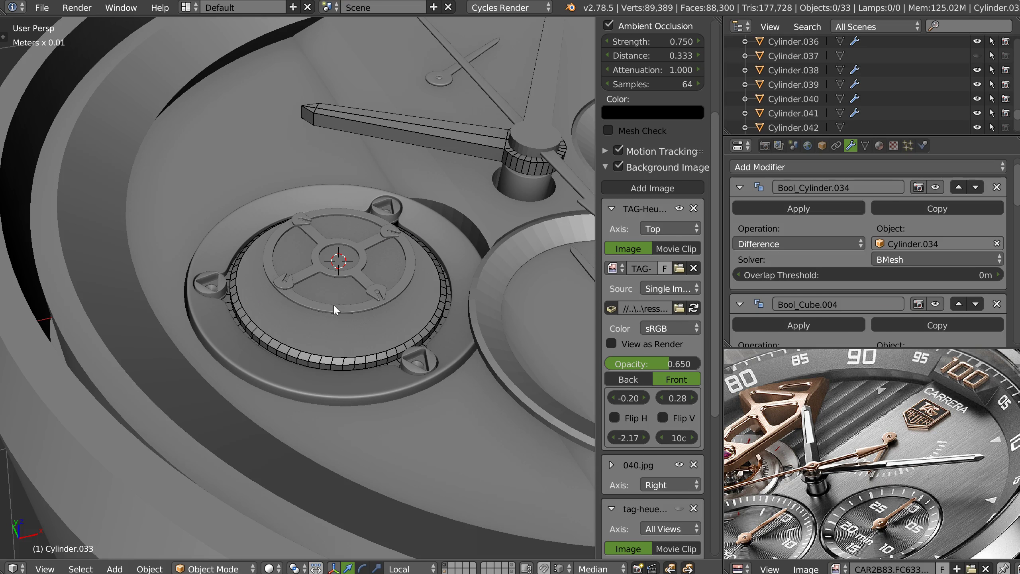
With background images hidden and wireframe display in top view, select the balance wheel plus its surrounding rings and screws.
{"action": "right_click", "coordinate": [334, 306]}
{"action": "key", "text": "q"}
{"action": "left_click", "coordinate": [315, 224]}
{"action": "middle_click_drag", "start_coordinate": [340, 243], "coordinate": [340, 254], "text": "shift"}
{"action": "key", "text": "shift+z"}
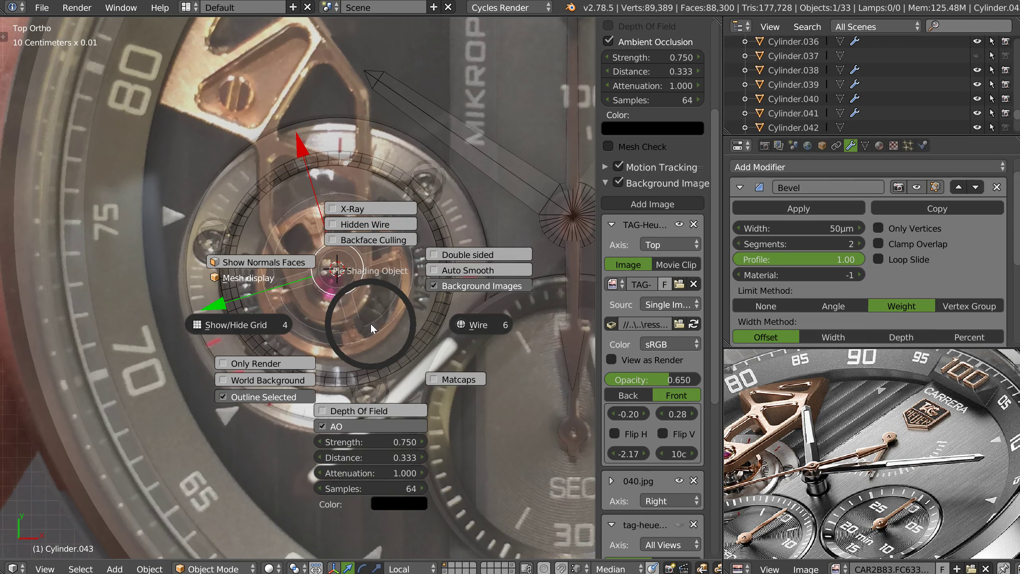
{"action": "left_click", "coordinate": [438, 286]}
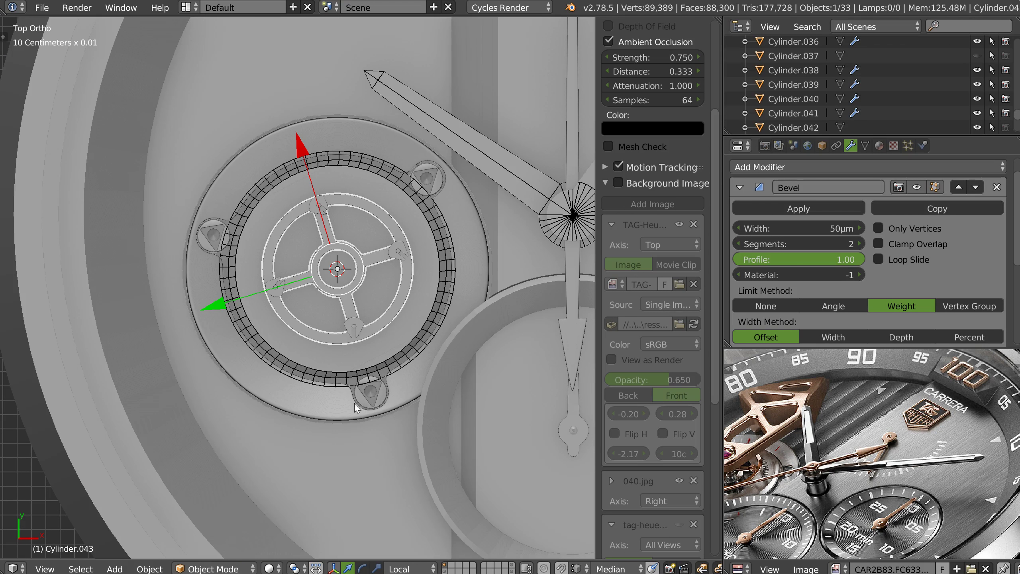
{"action": "key", "text": "z"}
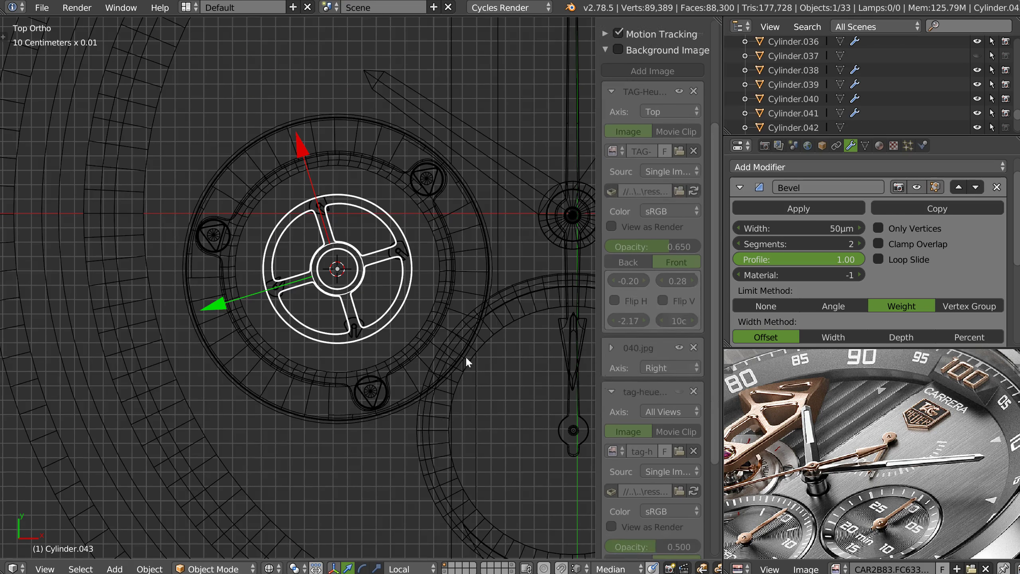
{"action": "mouse_move", "coordinate": [333, 405]}
{"action": "left_mouse_down", "text": "ctrl"}
{"action": "mouse_move", "coordinate": [414, 354]}
{"action": "mouse_move", "coordinate": [468, 258]}
{"action": "mouse_move", "coordinate": [426, 161]}
{"action": "mouse_move", "coordinate": [211, 221]}
{"action": "mouse_move", "coordinate": [237, 322]}
{"action": "left_mouse_up", "text": "ctrl"}
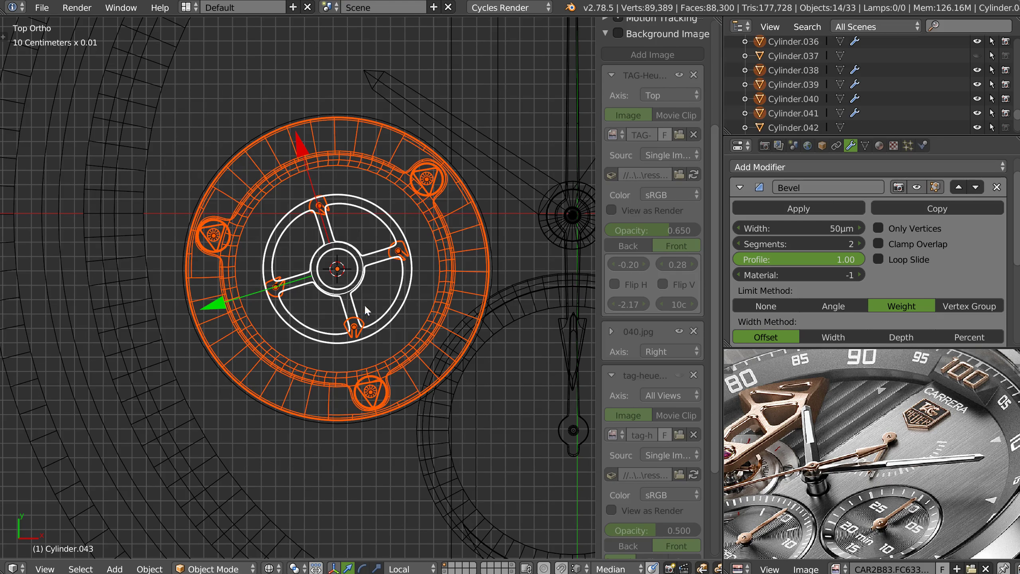
Display the cutter layer, add the subdial's outer cylinder to the balance wheel selection, and view everything from the top over the reference images.
{"action": "middle_click_drag", "start_coordinate": [418, 411], "coordinate": [444, 360]}
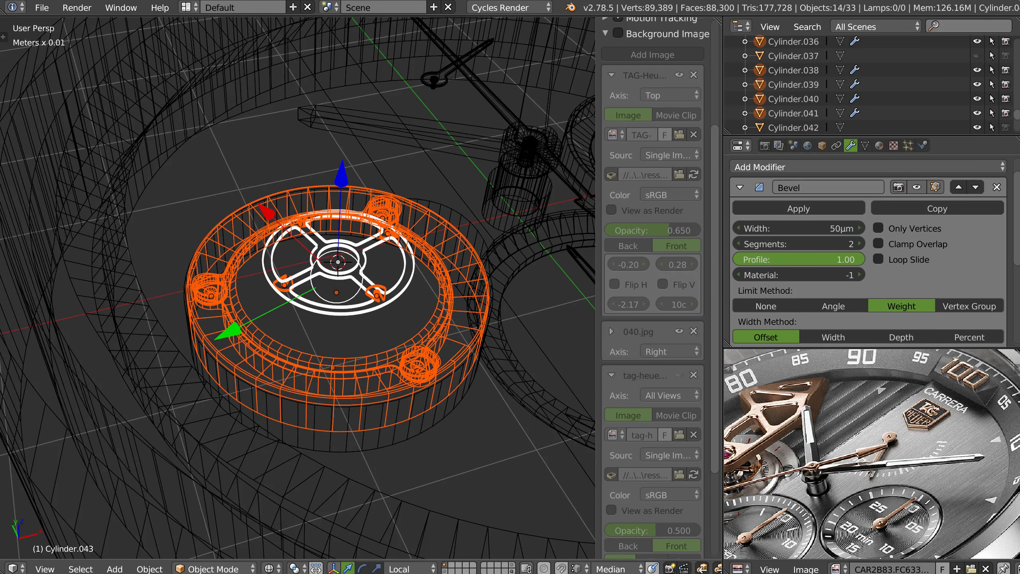
{"action": "left_click", "coordinate": [512, 570], "text": "shift"}
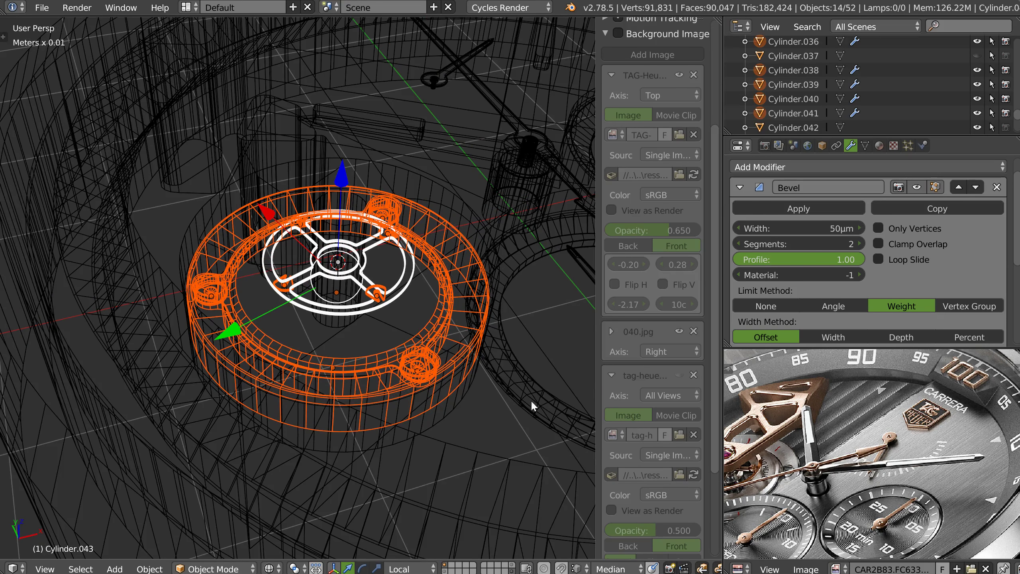
{"action": "right_click", "coordinate": [419, 180], "text": "shift"}
{"action": "key", "text": "s"}
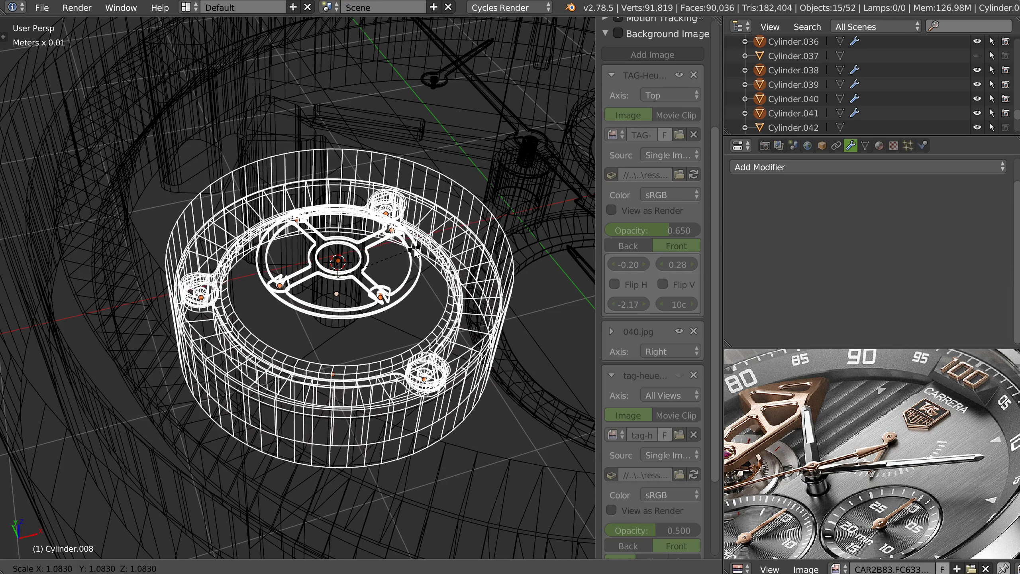
{"action": "left_click", "coordinate": [414, 250]}
{"action": "key", "text": "KP_7"}
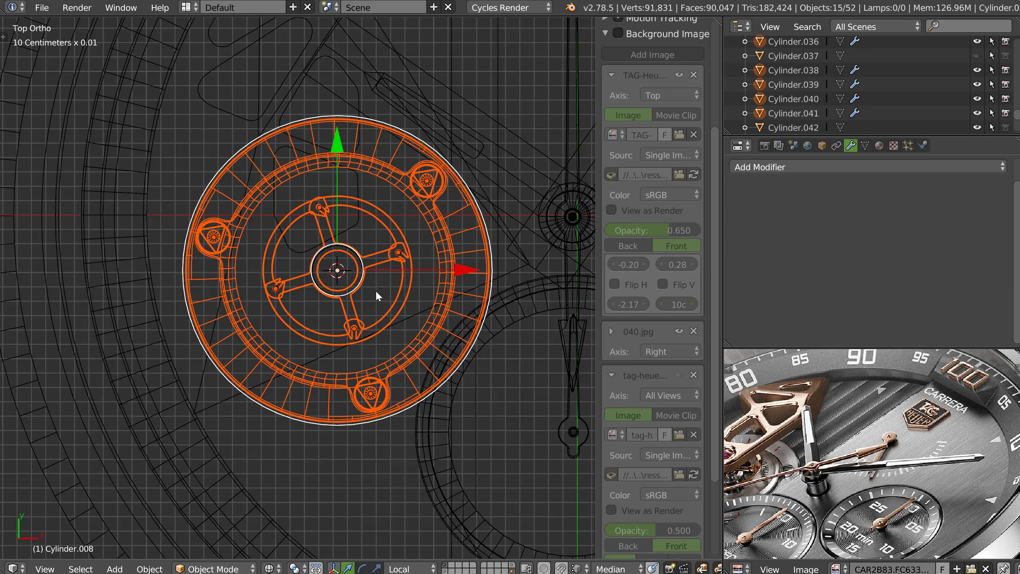
{"action": "key", "text": "z"}
{"action": "left_click", "coordinate": [439, 263]}
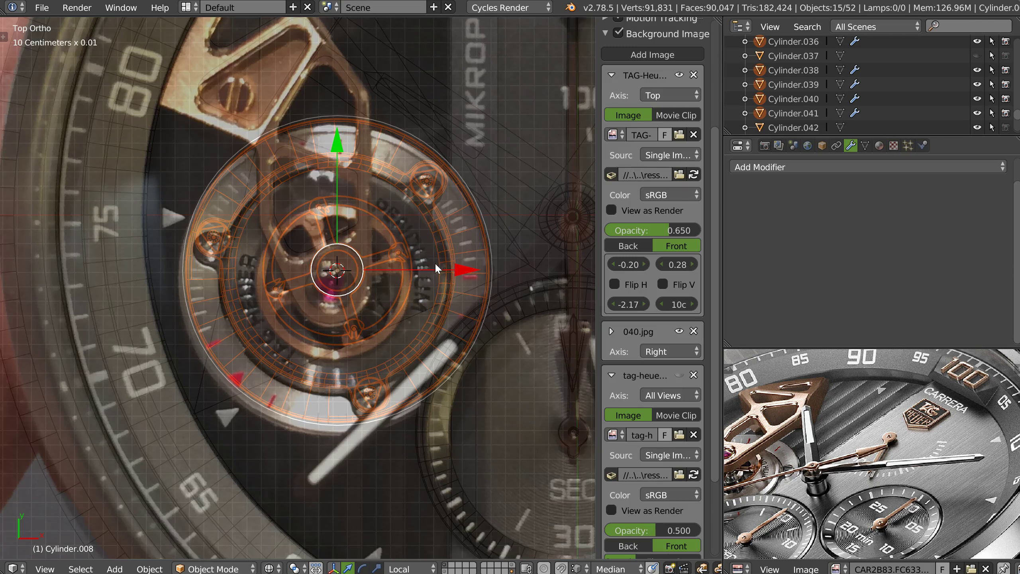
Try to move the selected balance wheel assembly vertically to match its position in the reference photo.
{"action": "scroll", "coordinate": [383, 270], "scroll_direction": "up", "scroll_amount": 1}
{"action": "left_click_drag", "start_coordinate": [327, 136], "coordinate": [328, 143]}
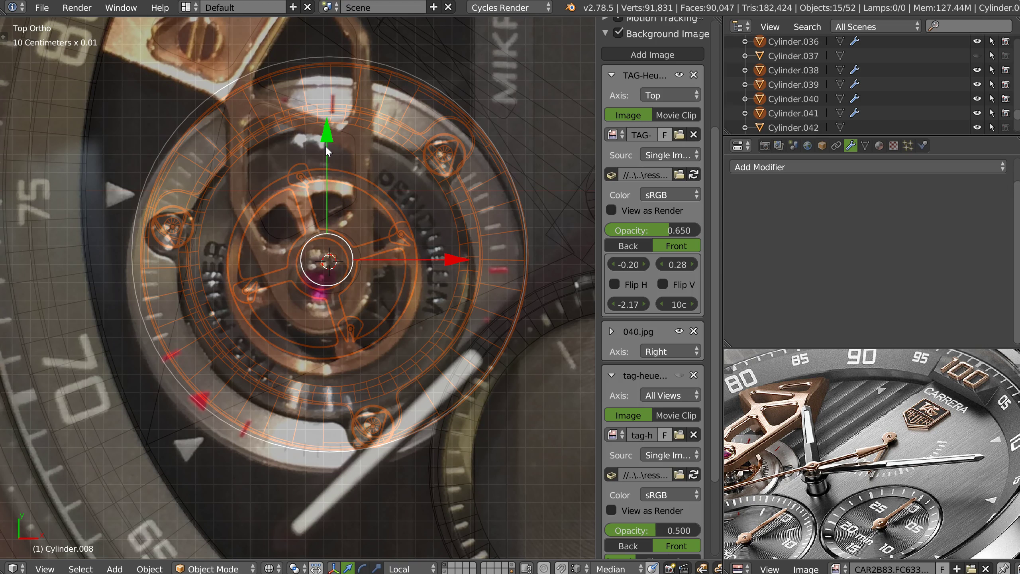
{"action": "key", "text": "ctrl+z"}
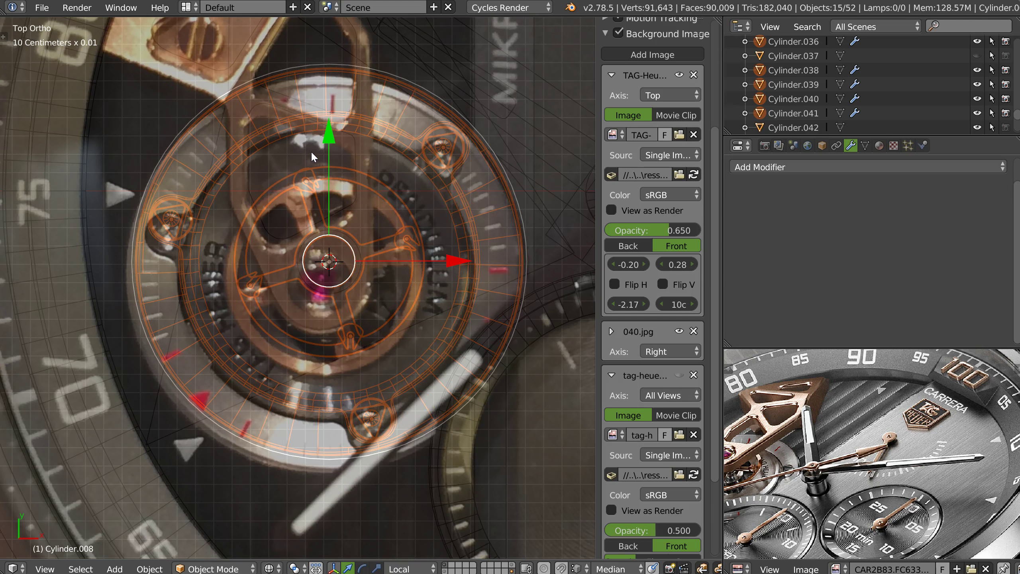
Parent the balance wheel parts to the outer cylinder cutter using Object (Keep Transform).
{"action": "middle_click_drag", "start_coordinate": [293, 218], "coordinate": [307, 190]}
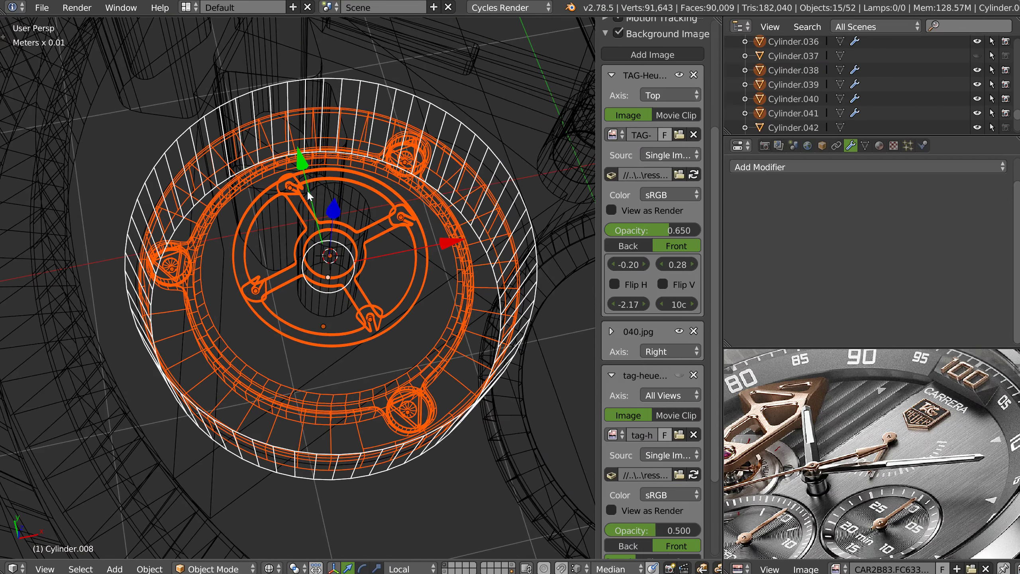
{"action": "middle_click_drag", "start_coordinate": [343, 256], "coordinate": [338, 224]}
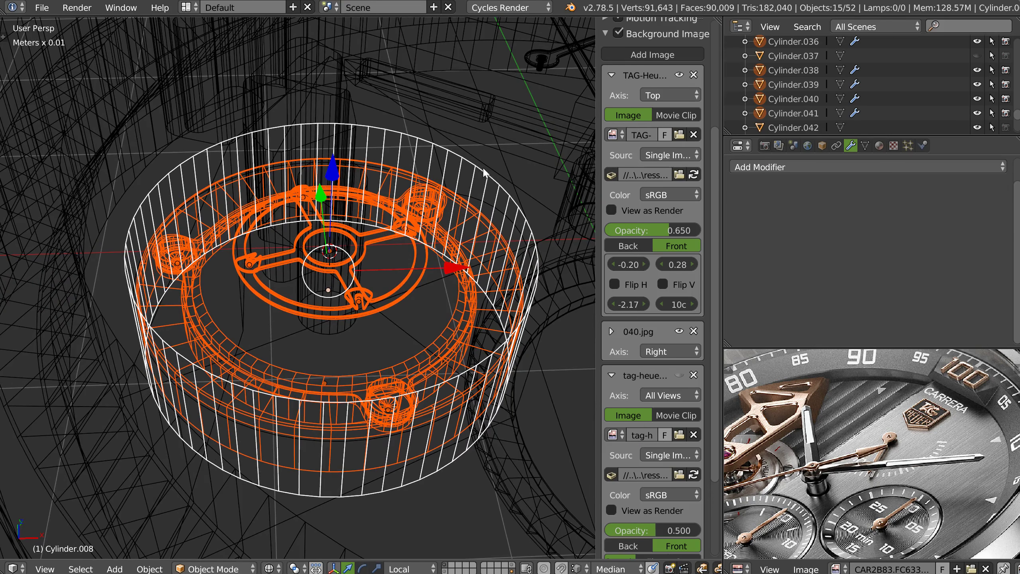
{"action": "middle_click_drag", "start_coordinate": [411, 229], "coordinate": [428, 185]}
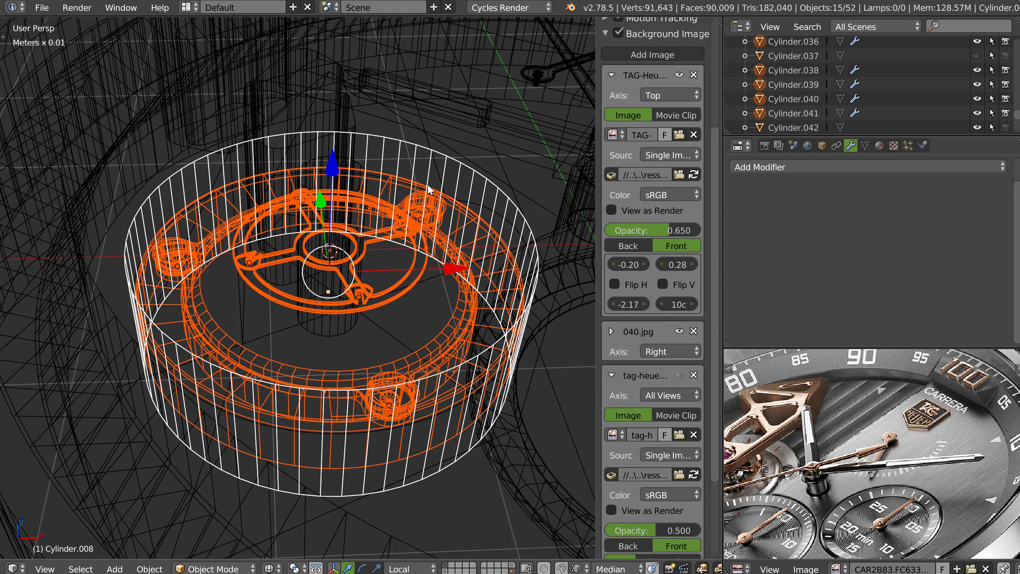
{"action": "key", "text": "ctrl+p"}
{"action": "key", "text": "Down"}
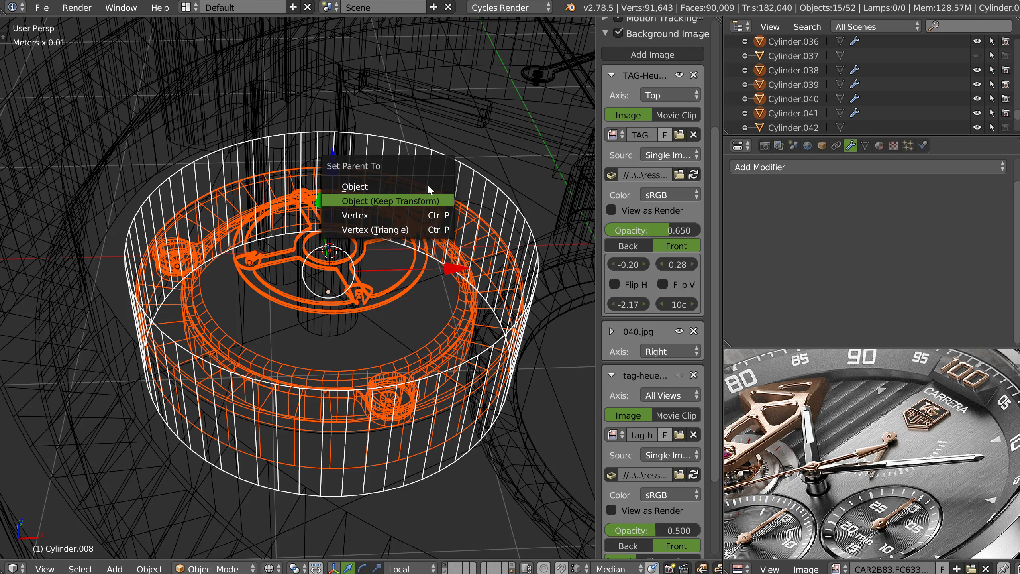
{"action": "key", "text": "Return"}
Move the outer cylinder with its balance wheel parts onto the photographed subdial and scale it by about 1.013, excluding the Z axis.
{"action": "middle_click_drag", "start_coordinate": [283, 166], "coordinate": [312, 187]}
{"action": "left_click_drag", "start_coordinate": [274, 174], "coordinate": [285, 194]}
{"action": "left_click", "coordinate": [285, 195]}
{"action": "key", "text": "ctrl+z"}
{"action": "key", "text": "q"}
{"action": "left_click", "coordinate": [355, 193]}
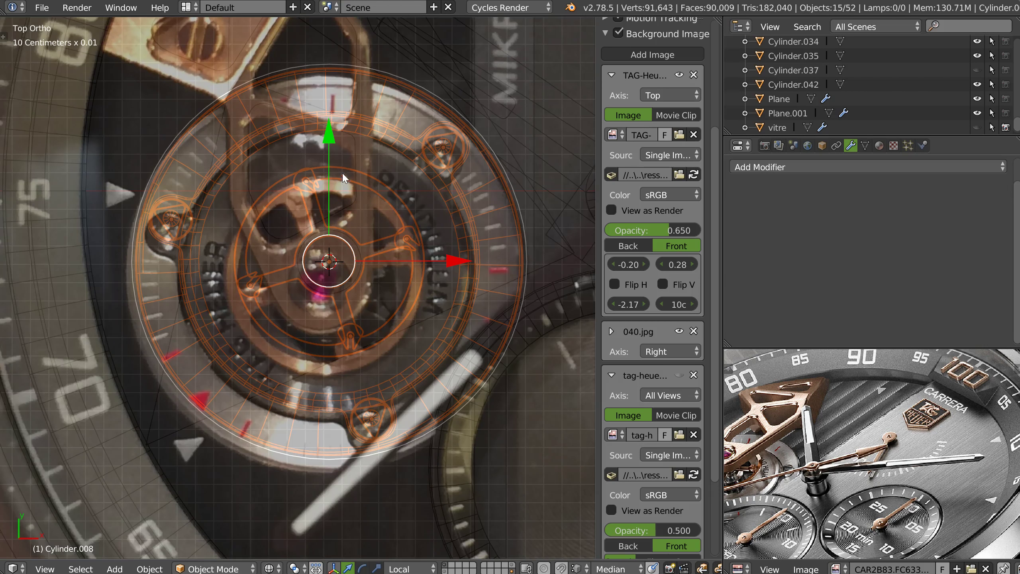
{"action": "left_click_drag", "start_coordinate": [328, 136], "coordinate": [327, 139]}
{"action": "left_click_drag", "start_coordinate": [448, 273], "coordinate": [454, 272]}
{"action": "key", "text": "s"}
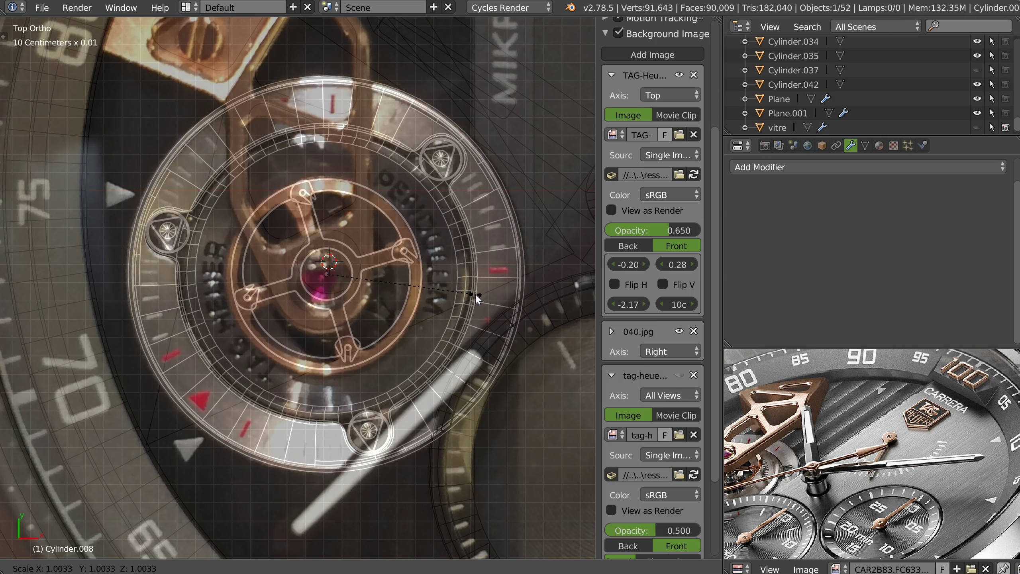
{"action": "key", "text": "shift+z"}
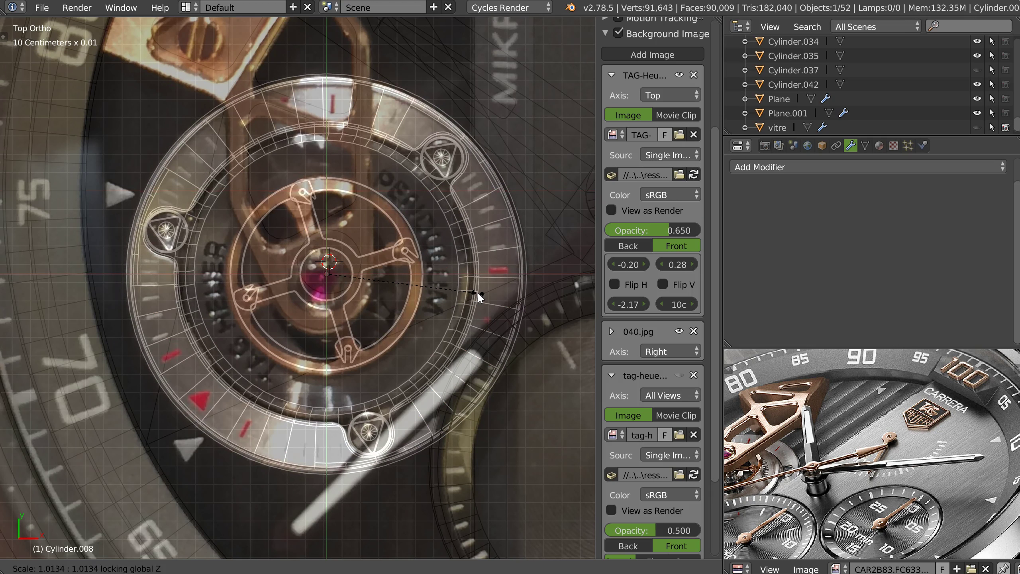
{"action": "left_click", "coordinate": [478, 292]}
Show layer 11 again and try to move the openwork bridge down over its photographed shape in top view.
{"action": "middle_click_drag", "start_coordinate": [423, 324], "coordinate": [425, 257]}
{"action": "scroll", "coordinate": [382, 225], "scroll_direction": "up", "scroll_amount": 3}
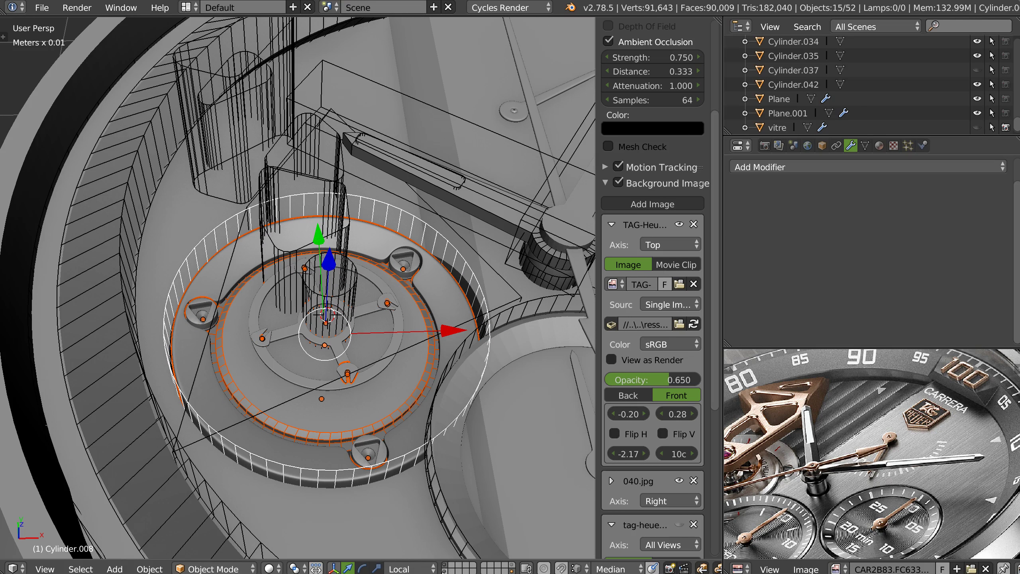
{"action": "left_click", "coordinate": [443, 571], "text": "shift"}
{"action": "right_click", "coordinate": [261, 264]}
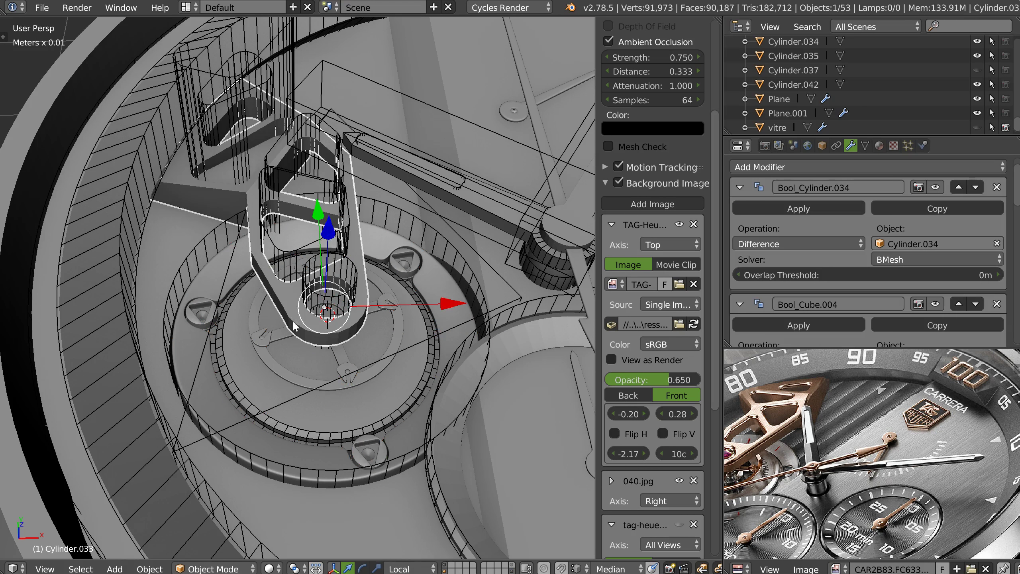
{"action": "key", "text": "KP_7"}
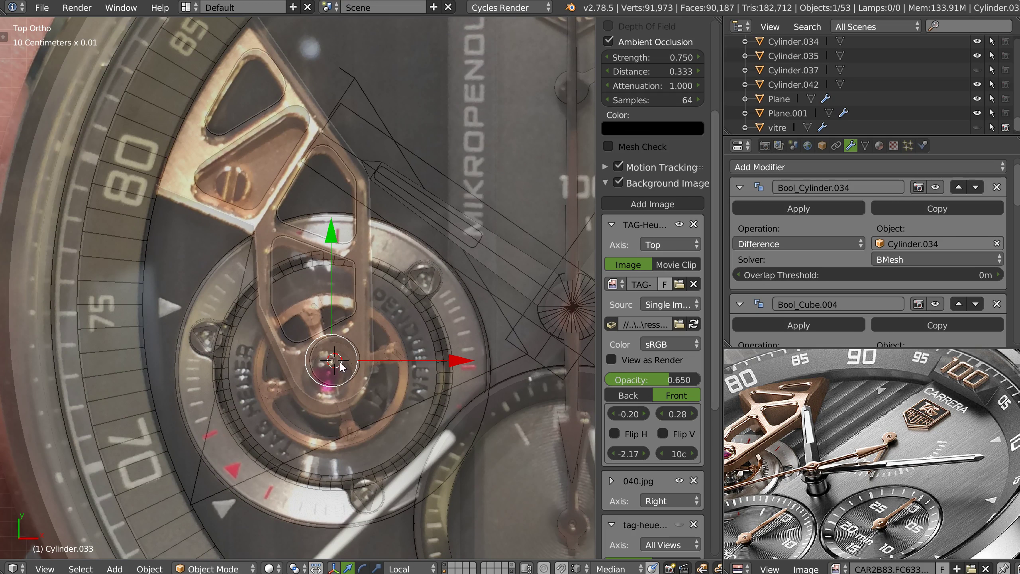
{"action": "left_click_drag", "start_coordinate": [334, 240], "coordinate": [332, 259]}
{"action": "key", "text": "ctrl+z"}
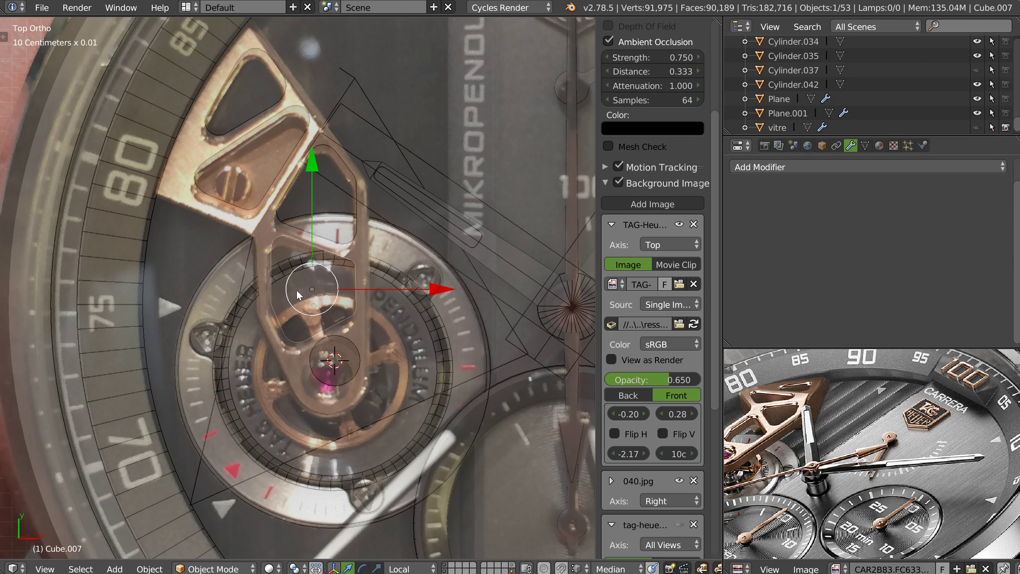
Select the openwork bridge together with all the cutter objects that shape its openings and outline.
{"action": "middle_click_drag", "start_coordinate": [306, 231], "coordinate": [289, 226]}
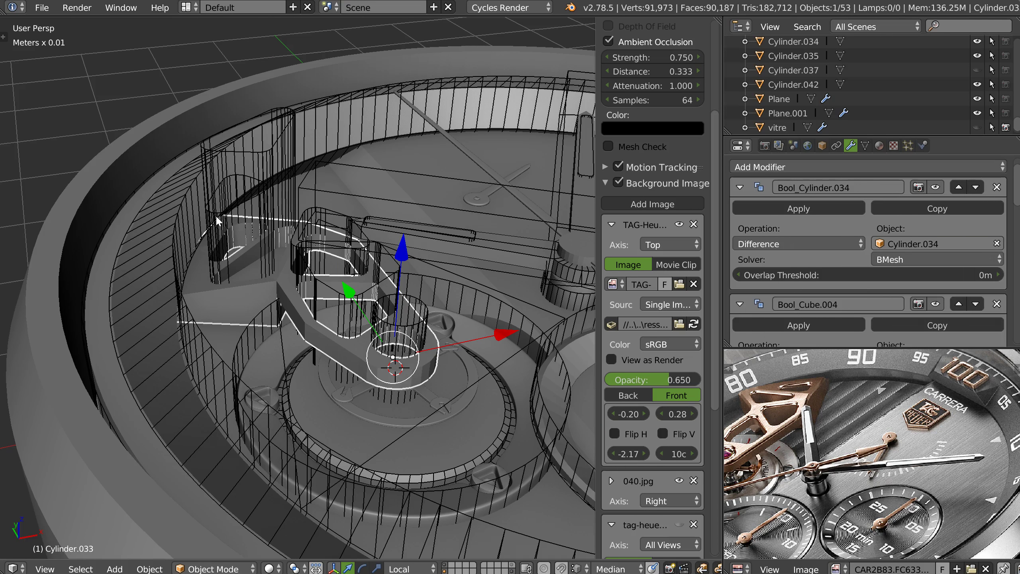
{"action": "left_click", "coordinate": [217, 220], "text": "shift"}
{"action": "left_click", "coordinate": [242, 186], "text": "shift"}
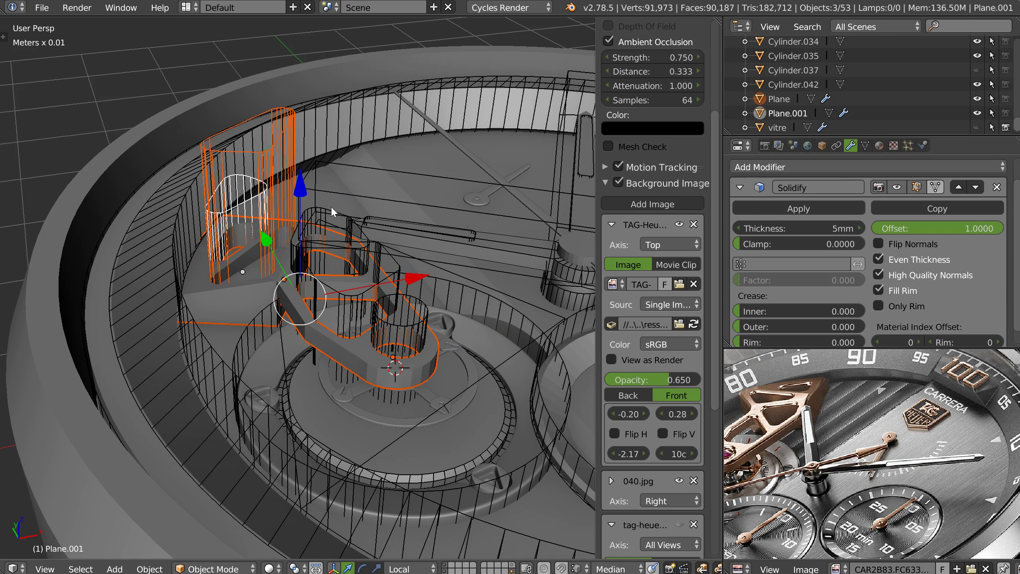
{"action": "right_click", "coordinate": [324, 215], "text": "shift"}
{"action": "right_click", "coordinate": [400, 275], "text": "shift"}
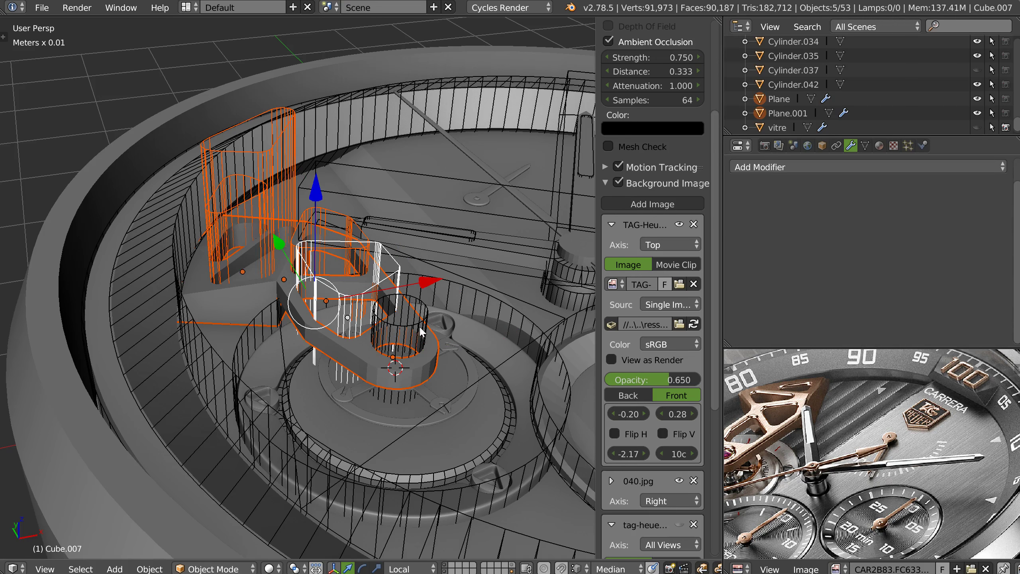
{"action": "right_click", "coordinate": [424, 312], "text": "shift"}
{"action": "middle_click_drag", "start_coordinate": [364, 339], "coordinate": [334, 277]}
{"action": "right_click", "coordinate": [553, 299], "text": "shift"}
Move the bridge and its cutters together in top view to line up with the bridge in the reference photo.
{"action": "key", "text": "KP_7"}
{"action": "left_click_drag", "start_coordinate": [325, 227], "coordinate": [322, 233]}
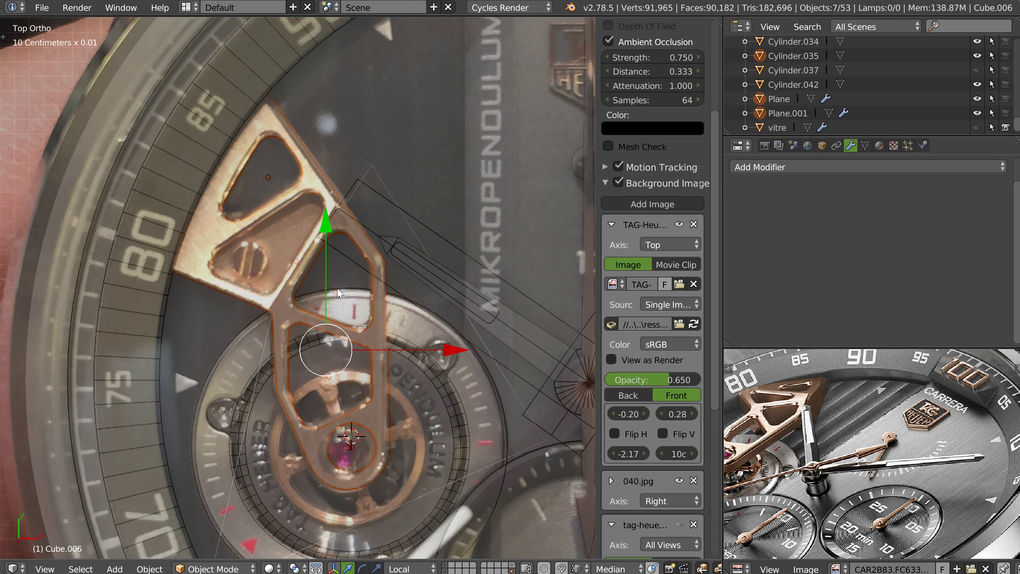
{"action": "middle_click_drag", "start_coordinate": [338, 294], "coordinate": [353, 282], "text": "shift"}
{"action": "left_click_drag", "start_coordinate": [460, 335], "coordinate": [457, 331]}
{"action": "left_click_drag", "start_coordinate": [335, 206], "coordinate": [348, 211]}
Isolate the balance wheel and the bridge's circular cutter to compare their centring, with and without the background images.
{"action": "scroll", "coordinate": [306, 225], "scroll_direction": "up", "scroll_amount": 4}
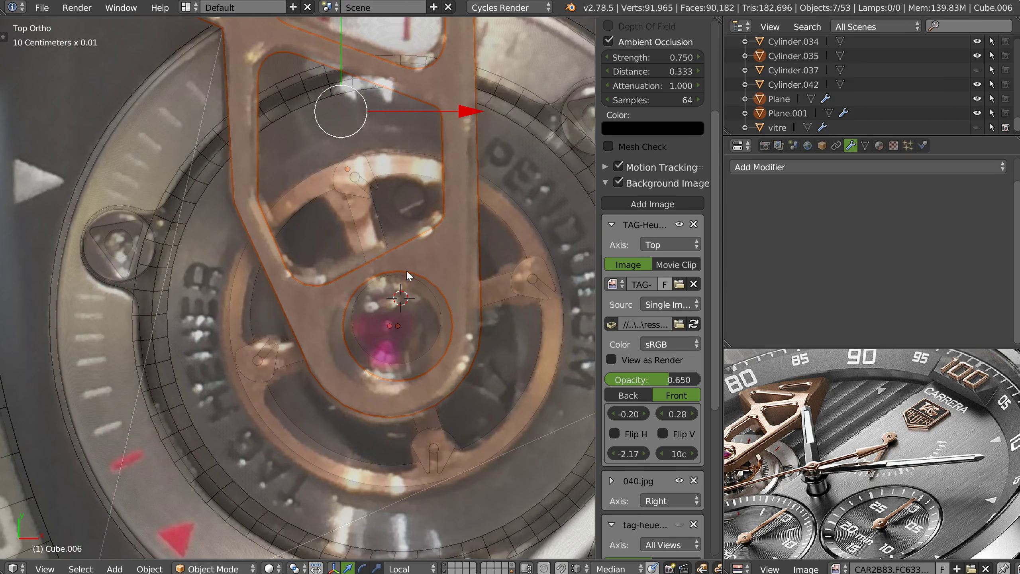
{"action": "scroll", "coordinate": [481, 263], "scroll_direction": "down", "scroll_amount": 1}
{"action": "right_click", "coordinate": [439, 286]}
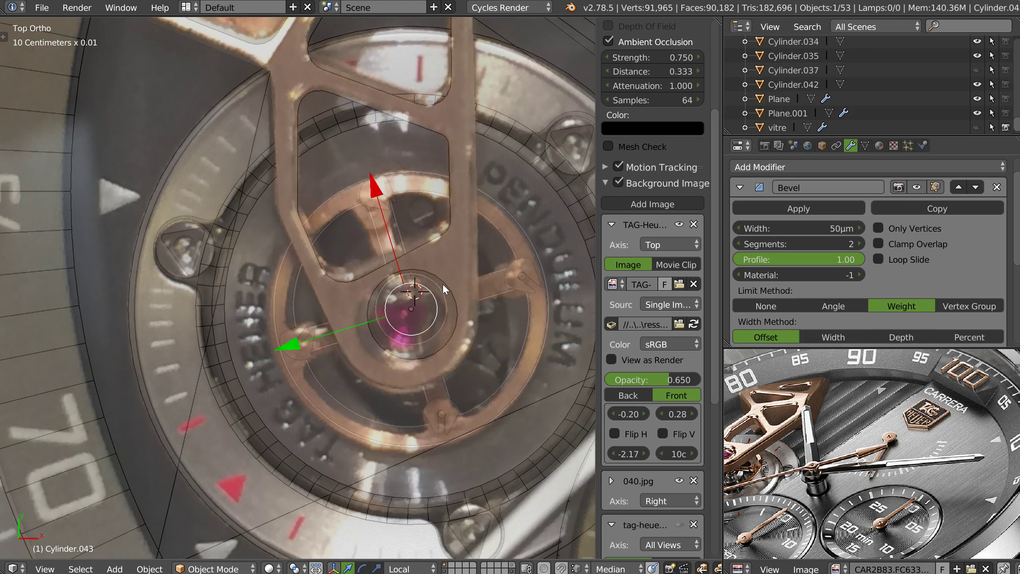
{"action": "middle_click_drag", "start_coordinate": [502, 301], "coordinate": [394, 294]}
{"action": "right_click", "coordinate": [442, 288]}
{"action": "scroll", "coordinate": [443, 305], "scroll_direction": "up", "scroll_amount": 3}
{"action": "left_click", "coordinate": [402, 249]}
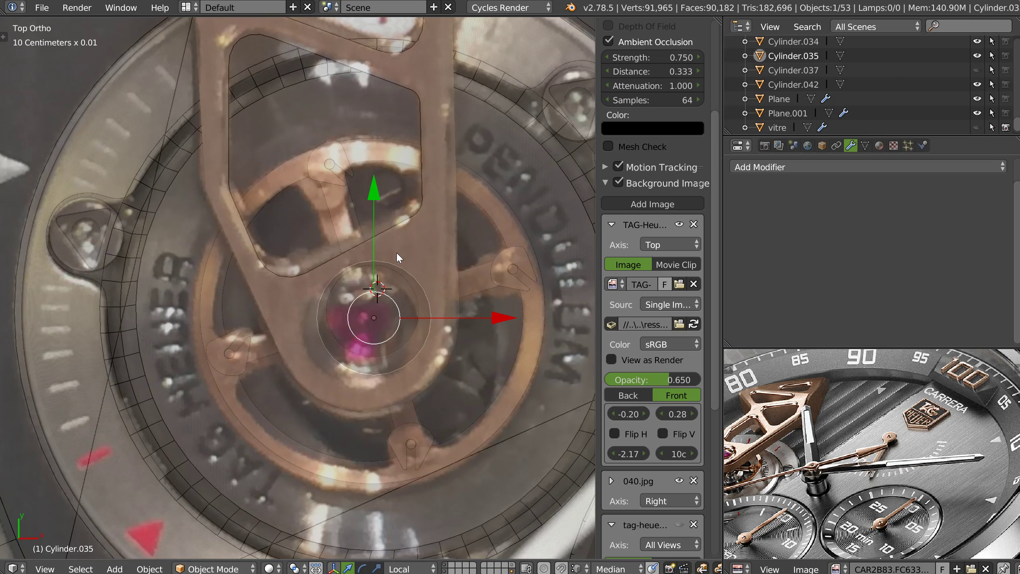
{"action": "right_click", "coordinate": [478, 284], "text": "shift"}
{"action": "key", "text": "KP_Divide"}
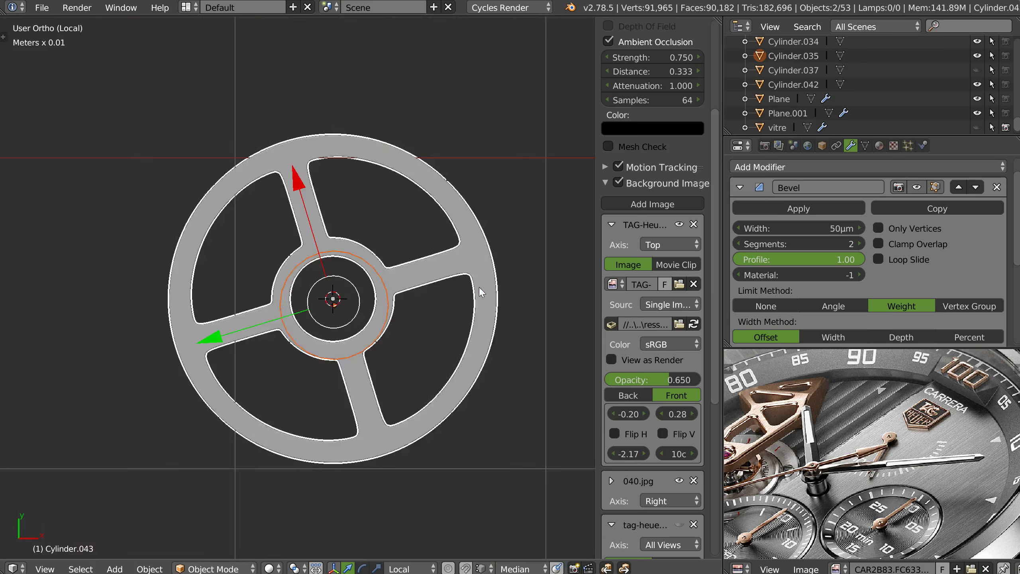
{"action": "key", "text": "z"}
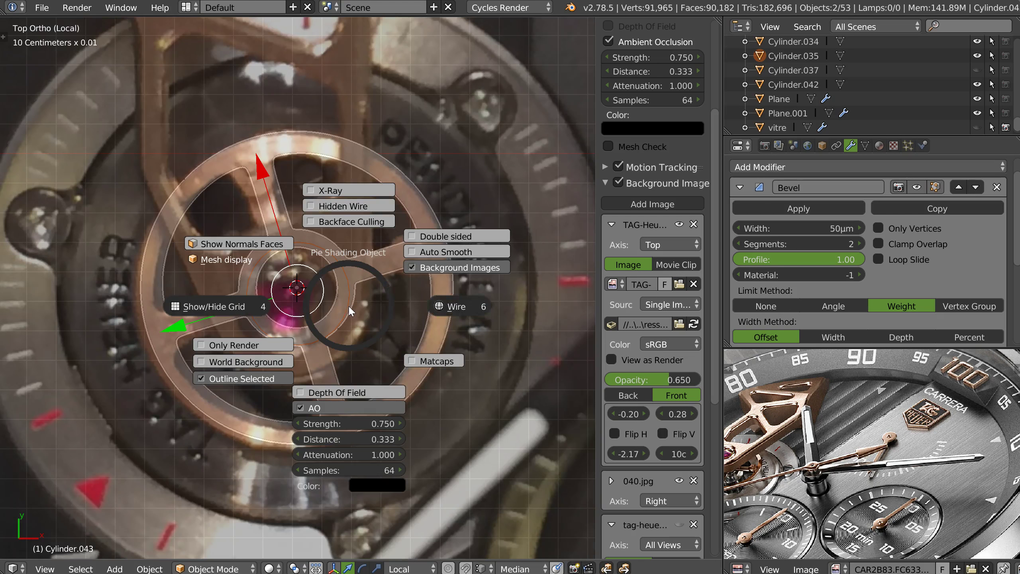
{"action": "left_click", "coordinate": [375, 278]}
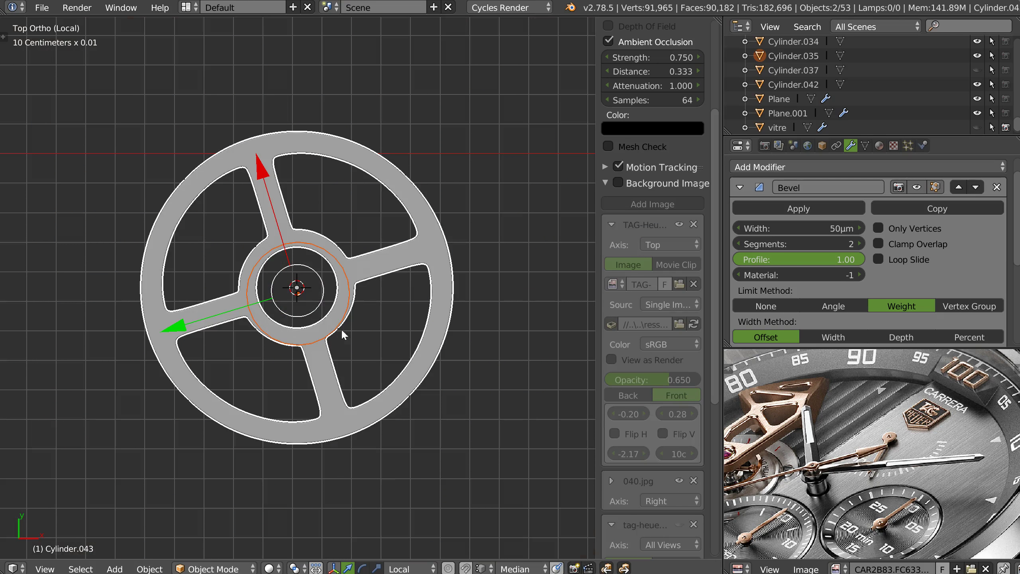
{"action": "key", "text": "z"}
{"action": "left_click", "coordinate": [446, 293]}
{"action": "key", "text": "KP_Divide"}
Hide the boolean cutter layer and save the scene as a new incremental version.
{"action": "mouse_move", "coordinate": [402, 321]}
{"action": "middle_mouse_down"}
{"action": "mouse_move", "coordinate": [402, 269]}
{"action": "mouse_move", "coordinate": [351, 282]}
{"action": "mouse_move", "coordinate": [359, 252]}
{"action": "mouse_move", "coordinate": [299, 243]}
{"action": "mouse_move", "coordinate": [349, 339]}
{"action": "mouse_move", "coordinate": [395, 316]}
{"action": "middle_mouse_up"}
{"action": "left_click", "coordinate": [512, 570], "text": "shift"}
{"action": "scroll", "coordinate": [362, 319], "scroll_direction": "up", "scroll_amount": 3}
{"action": "key", "text": "ctrl+s"}
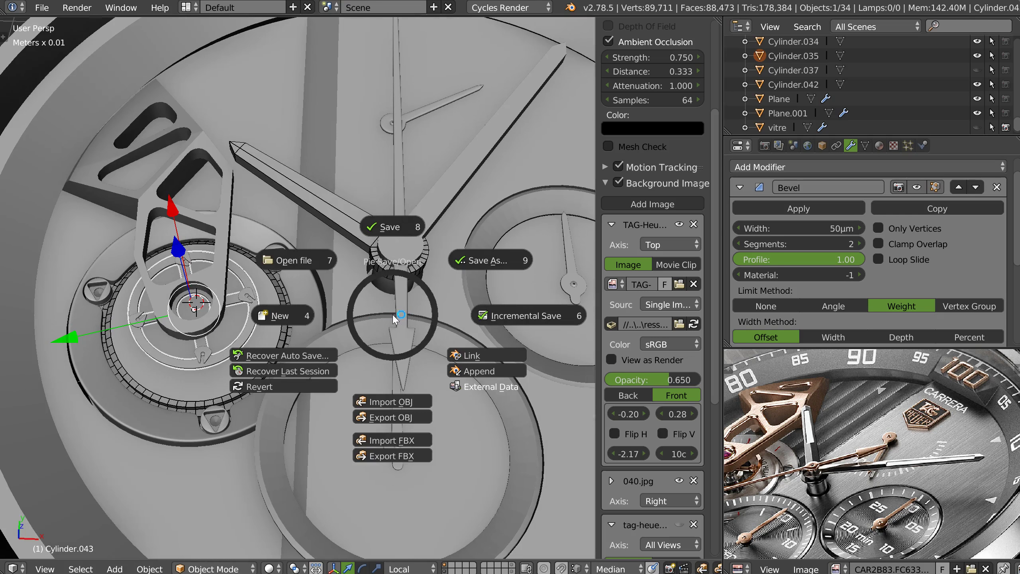
{"action": "left_click", "coordinate": [511, 316]}
Duplicate the sloped ring around the dial in place and move the copy to layer 10.
{"action": "scroll", "coordinate": [444, 285], "scroll_direction": "up", "scroll_amount": 4}
{"action": "middle_click_drag", "start_coordinate": [444, 286], "coordinate": [446, 375], "text": "shift"}
{"action": "middle_click_drag", "start_coordinate": [436, 187], "coordinate": [429, 327], "text": "shift"}
{"action": "right_click", "coordinate": [459, 200]}
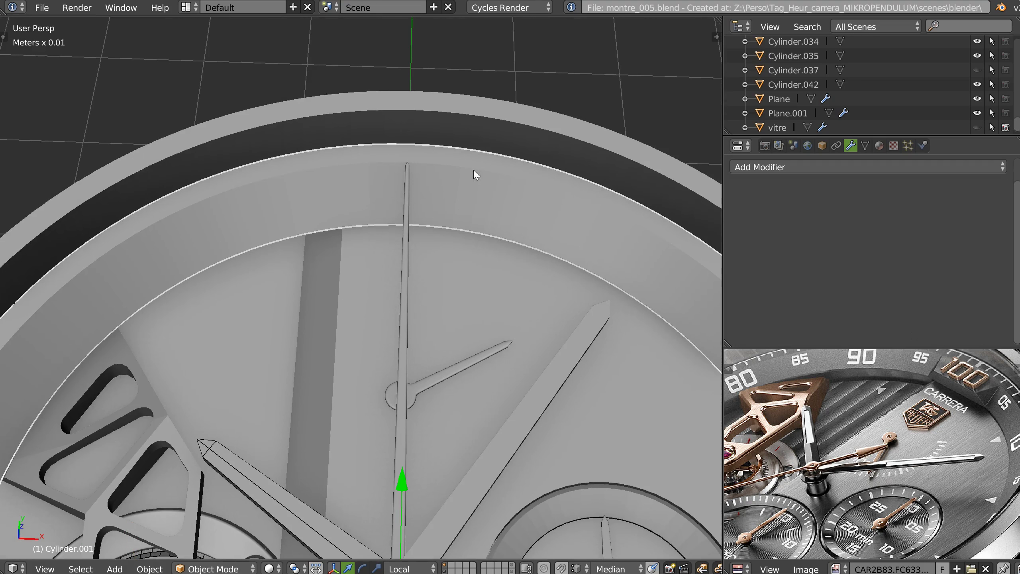
{"action": "key", "text": "shift+d"}
{"action": "right_click", "coordinate": [476, 220]}
{"action": "key", "text": "m"}
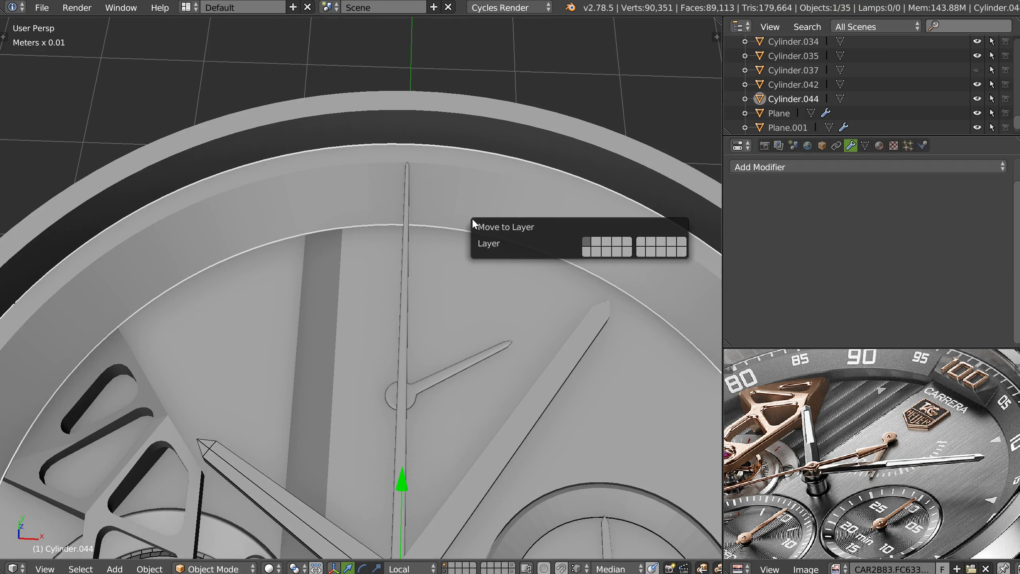
{"action": "left_click", "coordinate": [680, 244]}
Open the original sloped dial ring's mesh for editing, viewed from the top around the 100 plate.
{"action": "right_click", "coordinate": [460, 198]}
{"action": "key", "text": "Tab"}
{"action": "key", "text": "KP_7"}
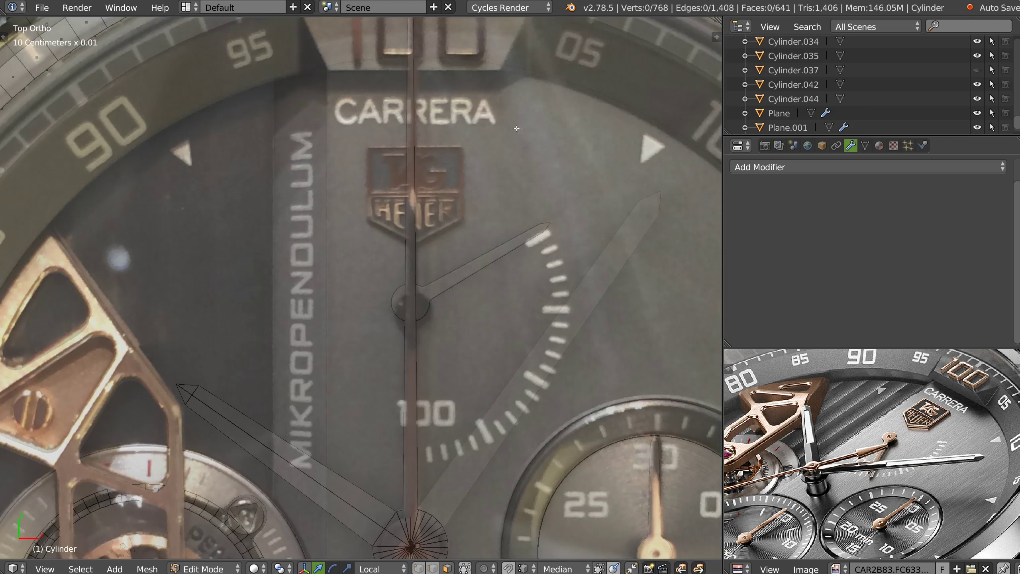
{"action": "middle_click_drag", "start_coordinate": [517, 128], "coordinate": [488, 219], "text": "shift"}
{"action": "key", "text": "Tab"}
{"action": "right_click", "coordinate": [502, 247]}
{"action": "key", "text": "Tab"}
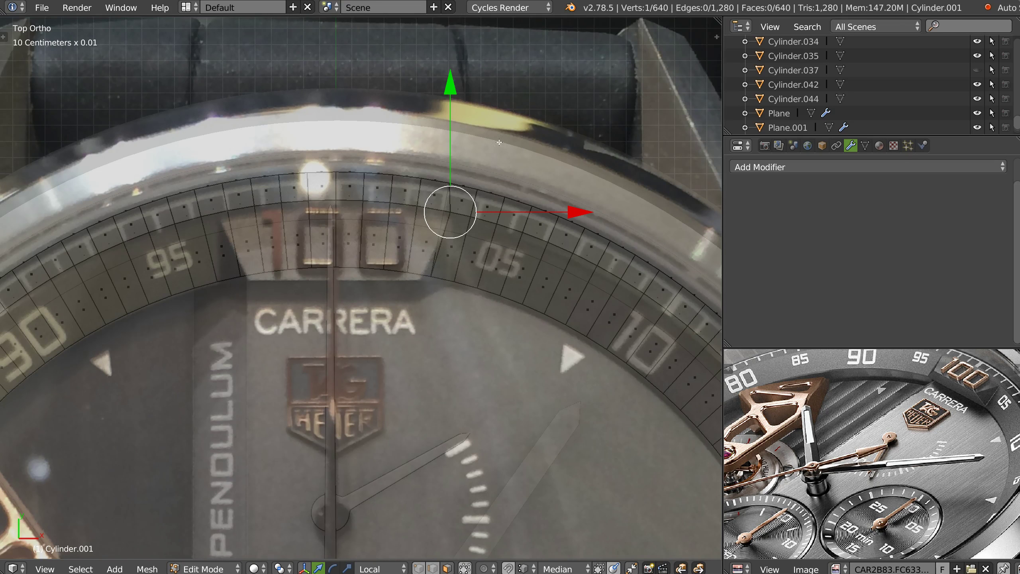
Try to crease and pull out the eight sloped ring faces covering the 100 plate, and undo the attempt.
{"action": "scroll", "coordinate": [499, 142], "scroll_direction": "up", "scroll_amount": 2}
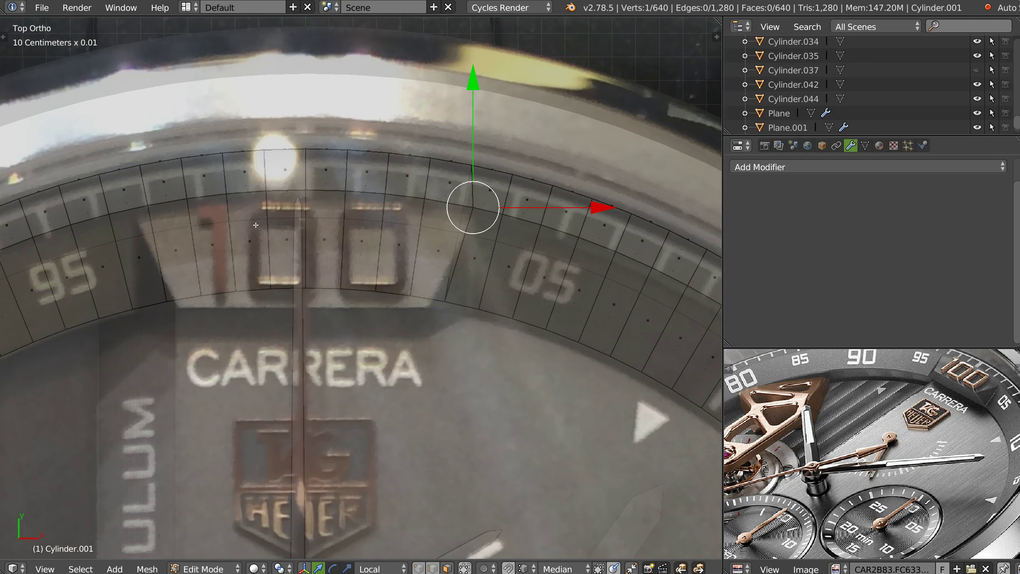
{"action": "right_click", "coordinate": [442, 246]}
{"action": "right_click", "coordinate": [175, 243], "text": "ctrl"}
{"action": "middle_click_drag", "start_coordinate": [414, 281], "coordinate": [342, 248]}
{"action": "scroll", "coordinate": [384, 237], "scroll_direction": "down", "scroll_amount": 2}
{"action": "key", "text": "shift+e"}
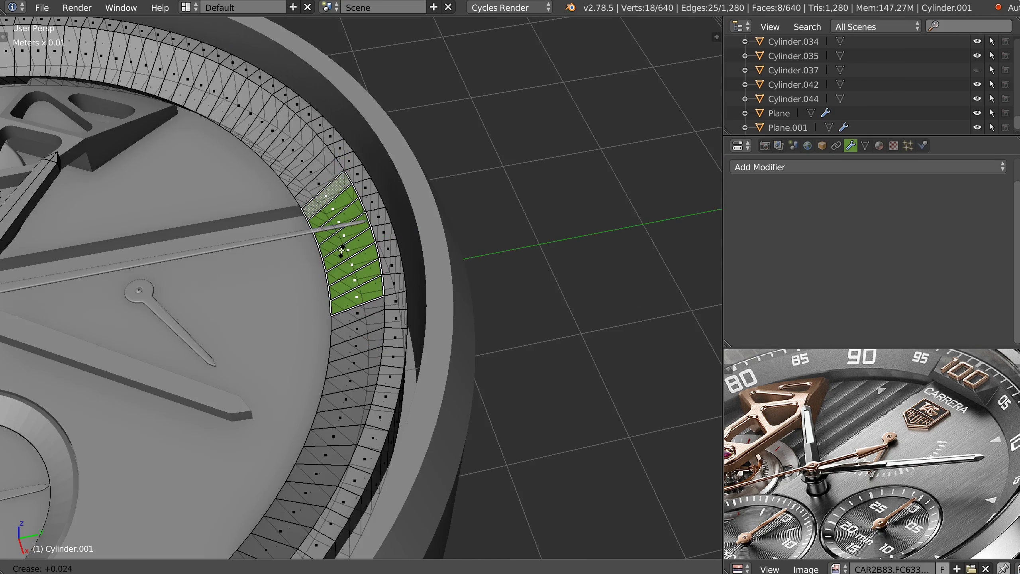
{"action": "right_click", "coordinate": [269, 251]}
{"action": "left_click_drag", "start_coordinate": [460, 222], "coordinate": [413, 234]}
{"action": "key", "text": "ctrl+z"}
{"action": "key", "text": "ctrl+z"}
{"action": "key", "text": "ctrl+z"}
Select the eight consecutive faces of the sloped dial ring that cover the 100 plate in the top reference photo.
{"action": "middle_click_drag", "start_coordinate": [340, 262], "coordinate": [385, 267]}
{"action": "key", "text": "KP_7"}
{"action": "right_click", "coordinate": [366, 329]}
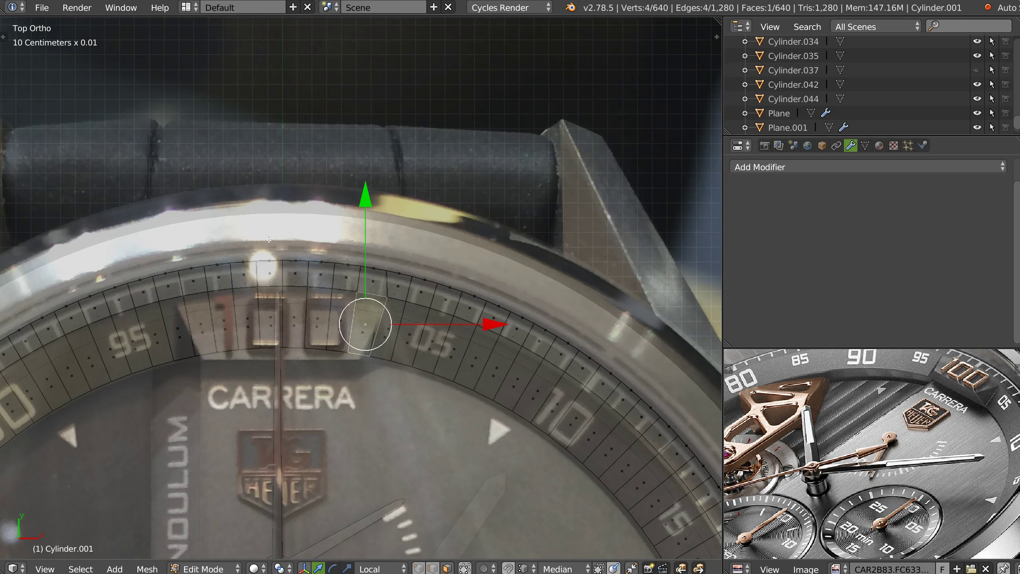
{"action": "middle_click_drag", "start_coordinate": [368, 306], "coordinate": [357, 340]}
{"action": "key", "text": "Tab"}
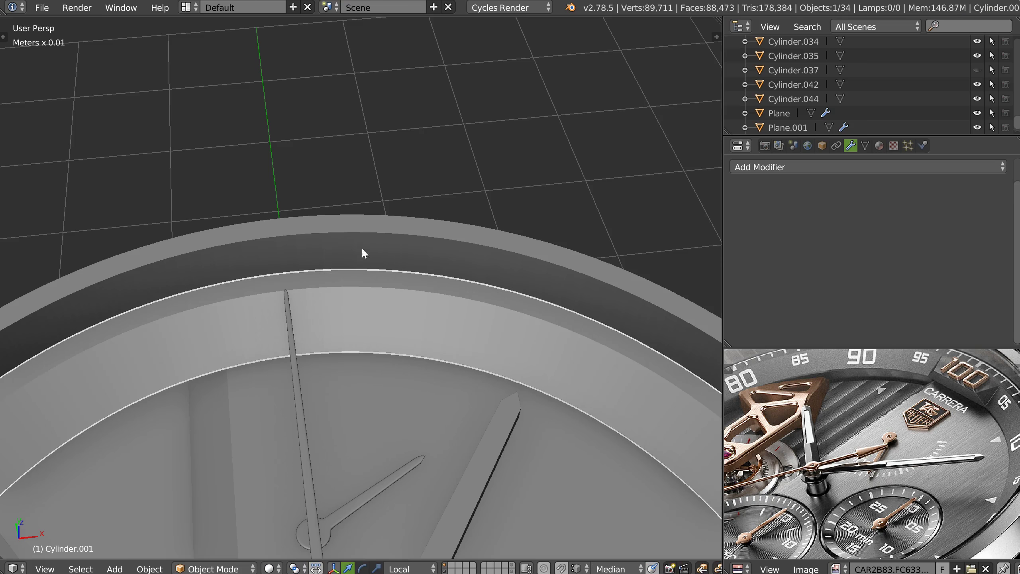
{"action": "key", "text": "Tab"}
{"action": "key", "text": "Tab"}
{"action": "left_click", "coordinate": [268, 280]}
{"action": "key", "text": "q"}
{"action": "left_click", "coordinate": [274, 299]}
{"action": "left_click", "coordinate": [200, 323], "text": "ctrl"}
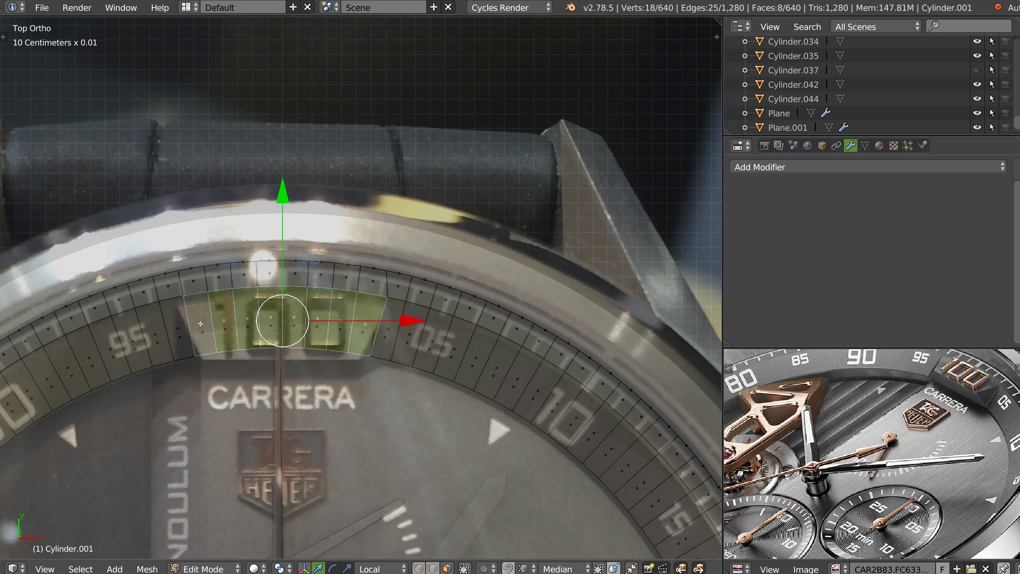
{"action": "middle_click_drag", "start_coordinate": [254, 333], "coordinate": [261, 365]}
{"action": "key", "text": "q"}
{"action": "left_click", "coordinate": [257, 339]}
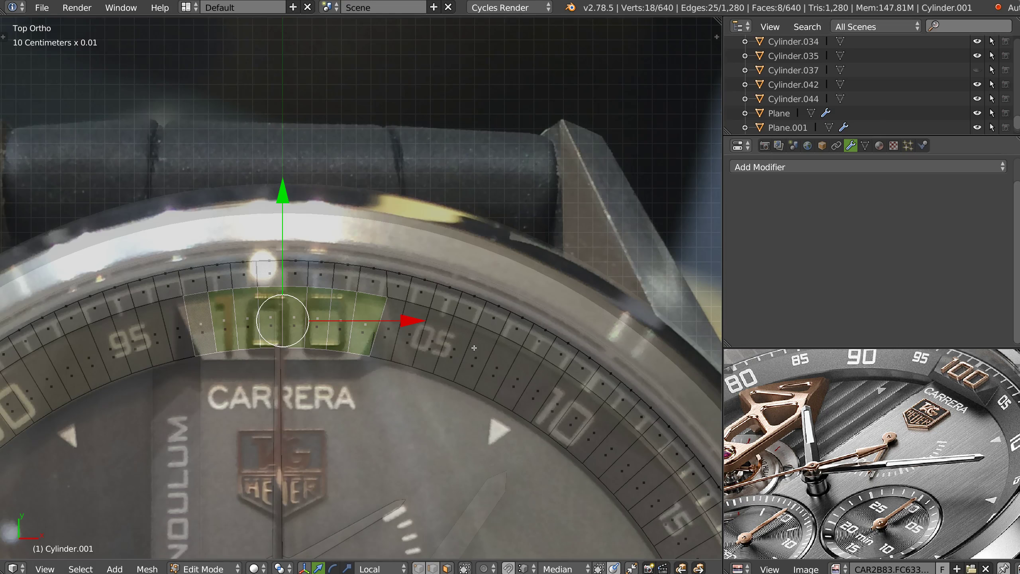
Extrude the eight selected ring faces and pull them inward toward the dial centre along Y.
{"action": "scroll", "coordinate": [474, 348], "scroll_direction": "down", "scroll_amount": 3}
{"action": "middle_click_drag", "start_coordinate": [474, 348], "coordinate": [257, 309]}
{"action": "key", "text": "e"}
{"action": "left_click", "coordinate": [360, 284]}
{"action": "left_click_drag", "start_coordinate": [461, 236], "coordinate": [396, 252]}
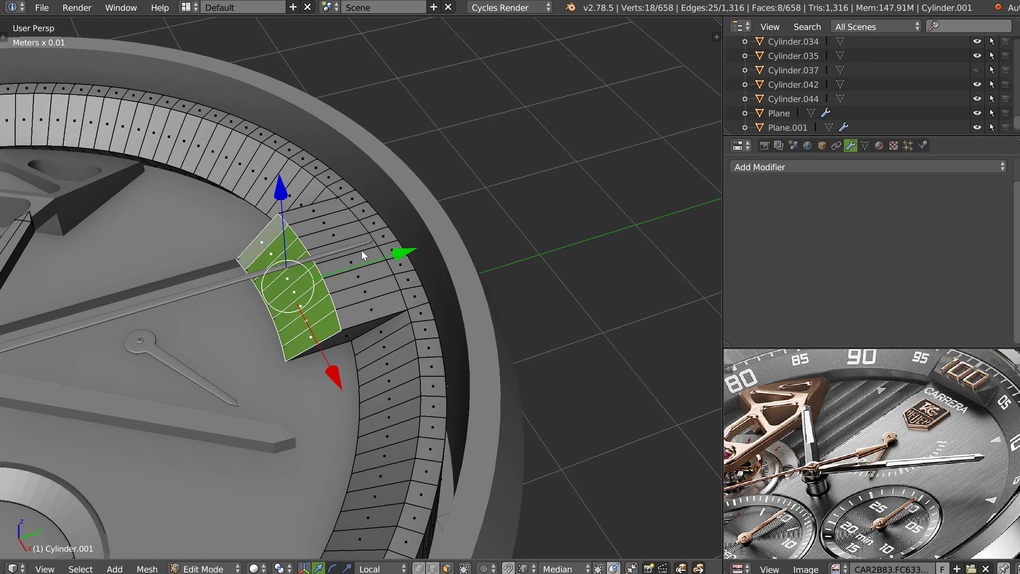
Delete the vertices of the lower edge loop on the front of the extruded 100 plate block.
{"action": "key", "text": "KP_7"}
{"action": "scroll", "coordinate": [370, 232], "scroll_direction": "up", "scroll_amount": 3}
{"action": "middle_click_drag", "start_coordinate": [306, 243], "coordinate": [374, 261], "text": "shift"}
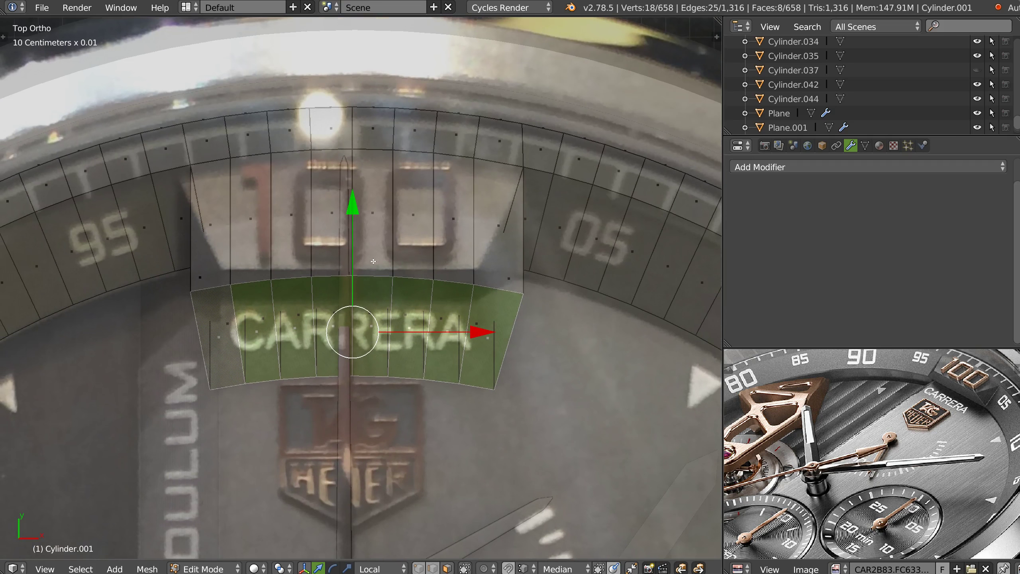
{"action": "key", "text": "ctrl+Tab"}
{"action": "key", "text": "2"}
{"action": "right_click", "coordinate": [340, 381], "text": "alt"}
{"action": "key", "text": "x"}
{"action": "key", "text": "v"}
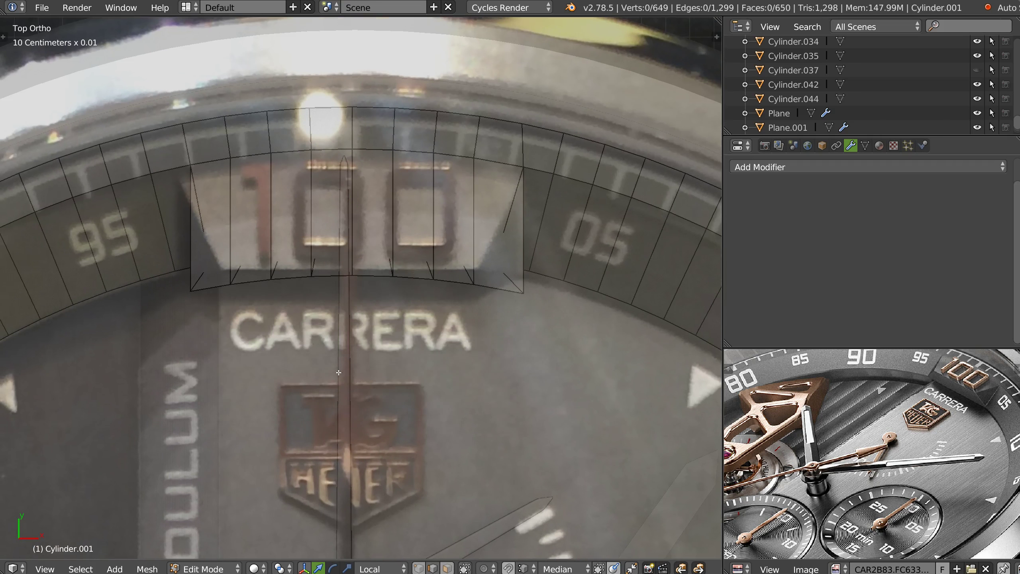
Straighten the remaining front edge loop of the 100 plate by aligning it to its negative Y side.
{"action": "right_click", "coordinate": [329, 274], "text": "alt"}
{"action": "key", "text": "alt+x"}
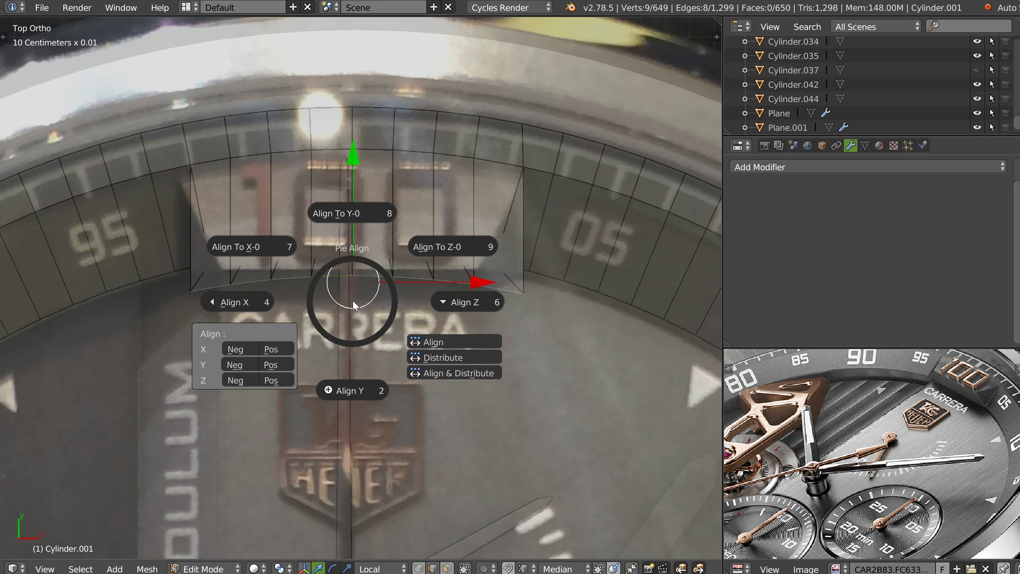
{"action": "left_click", "coordinate": [241, 364]}
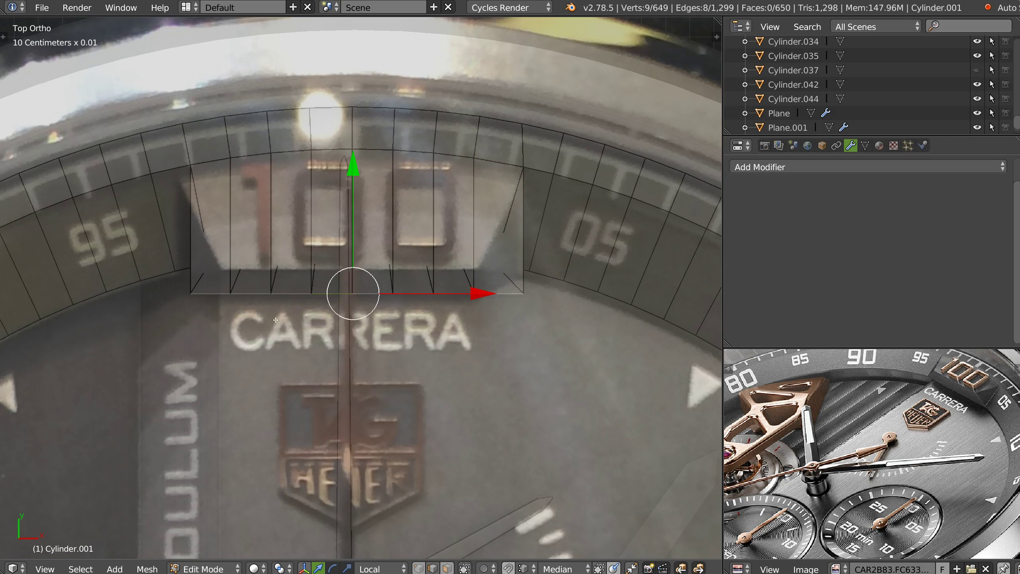
{"action": "right_click", "coordinate": [361, 172]}
{"action": "key", "text": "ctrl+z"}
Move the straight front edge back to the base of the photographed 100 plate and scale it to about 0.74 along X.
{"action": "left_click_drag", "start_coordinate": [352, 166], "coordinate": [356, 139]}
{"action": "key", "text": "s"}
{"action": "key", "text": "x"}
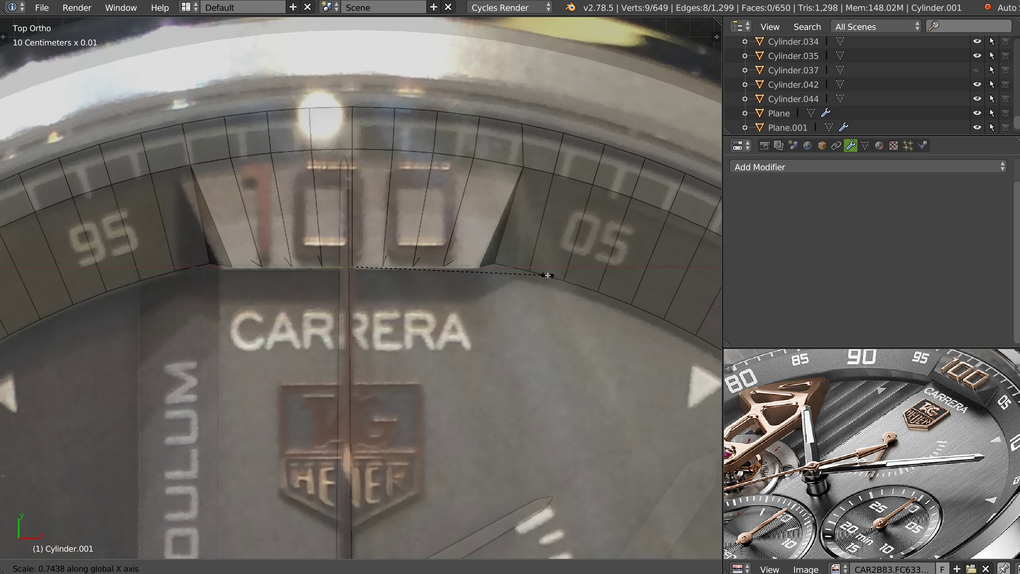
{"action": "left_click", "coordinate": [549, 275]}
Set the rotation of the Top background image to -1.61 to level the reference photo with the mesh.
{"action": "mouse_move", "coordinate": [535, 293]}
{"action": "middle_mouse_down", "text": "ctrl"}
{"action": "mouse_move", "coordinate": [514, 308]}
{"action": "mouse_move", "coordinate": [523, 283]}
{"action": "middle_mouse_up", "text": "ctrl"}
{"action": "middle_click_drag", "start_coordinate": [615, 238], "coordinate": [579, 270], "text": "ctrl"}
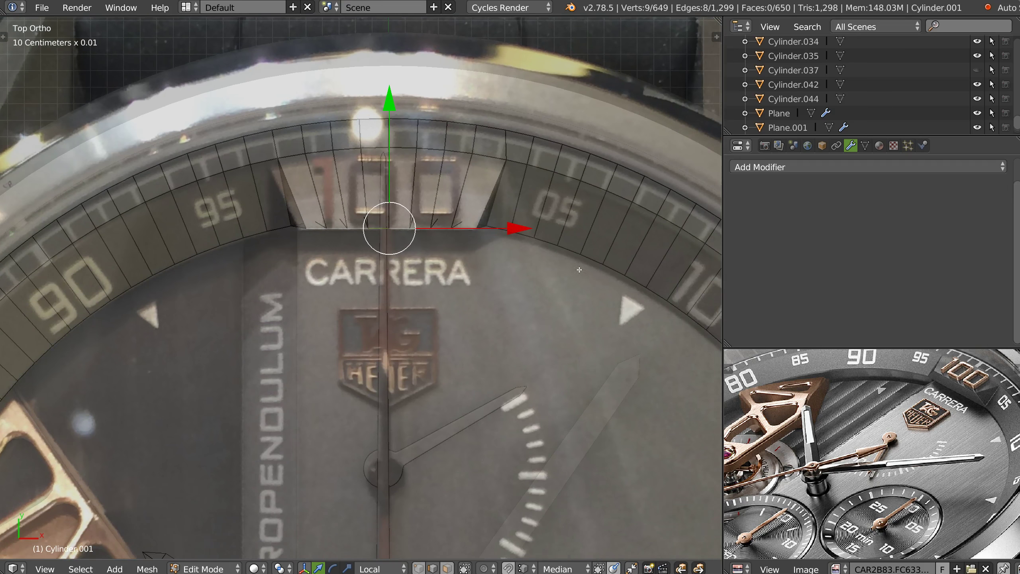
{"action": "key", "text": "n"}
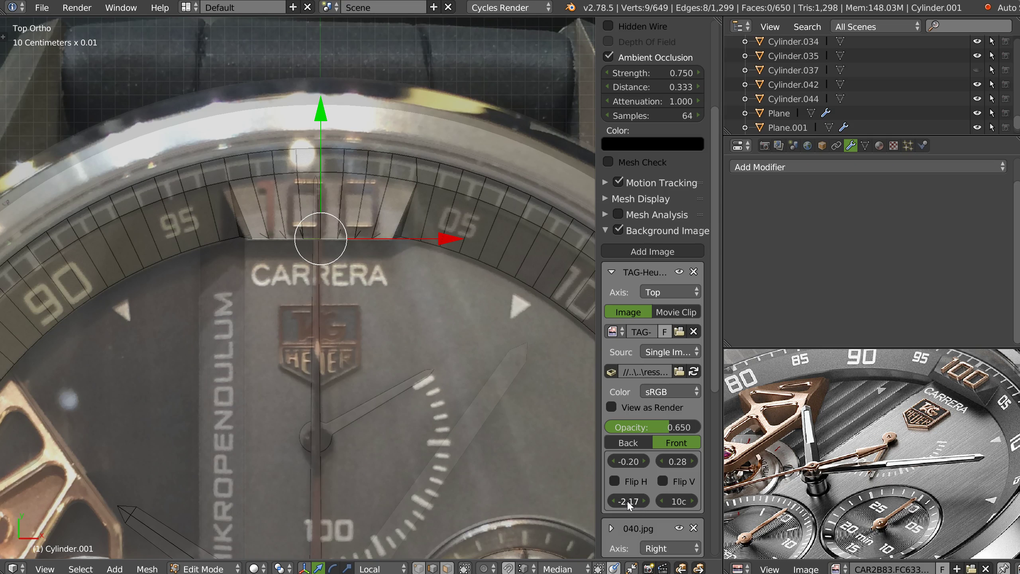
{"action": "left_click_drag", "start_coordinate": [633, 504], "coordinate": [653, 506]}
{"action": "scroll", "coordinate": [420, 193], "scroll_direction": "up", "scroll_amount": 2}
{"action": "middle_click_drag", "start_coordinate": [420, 193], "coordinate": [462, 237], "text": "shift"}
{"action": "scroll", "coordinate": [462, 237], "scroll_direction": "up", "scroll_amount": 1}
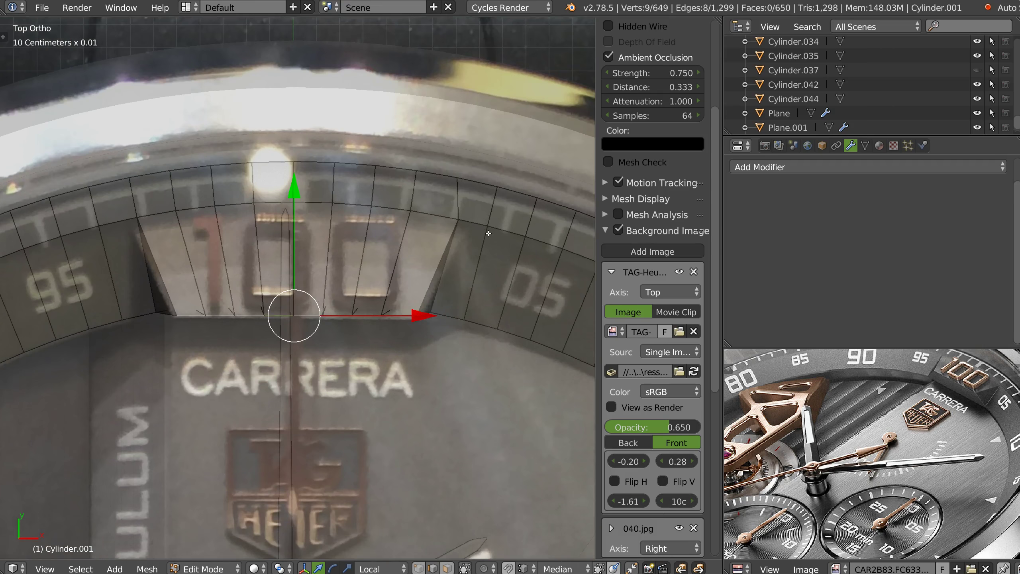
Slide the upper right corner vertex of the 100 plate outward and shift the straight front edge slightly to match the photo.
{"action": "right_click", "coordinate": [466, 223]}
{"action": "key", "text": "g"}
{"action": "key", "text": "g"}
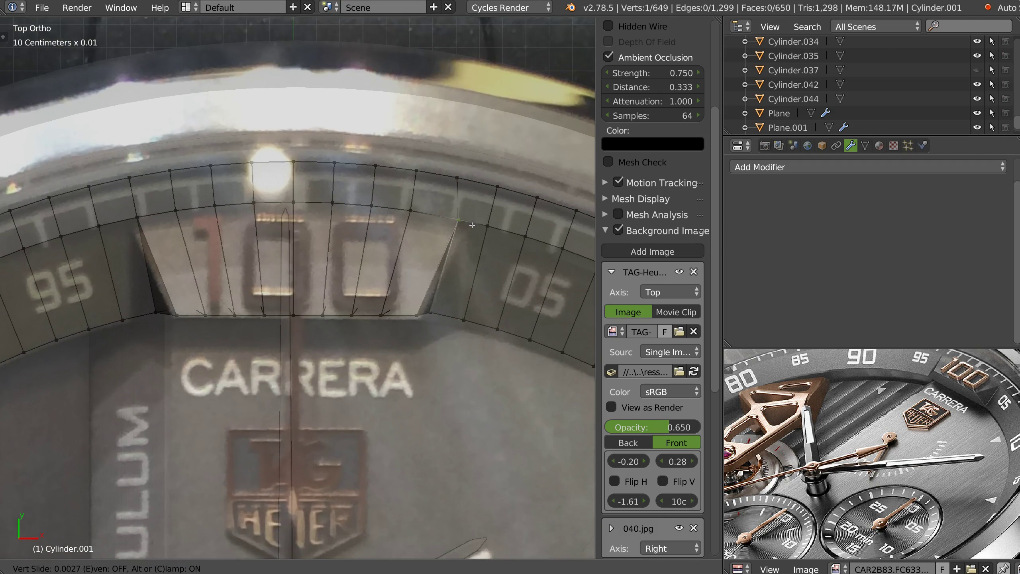
{"action": "left_click", "coordinate": [483, 227]}
{"action": "right_click", "coordinate": [344, 313], "text": "alt"}
{"action": "left_click_drag", "start_coordinate": [296, 190], "coordinate": [296, 193]}
{"action": "scroll", "coordinate": [391, 260], "scroll_direction": "down", "scroll_amount": 3}
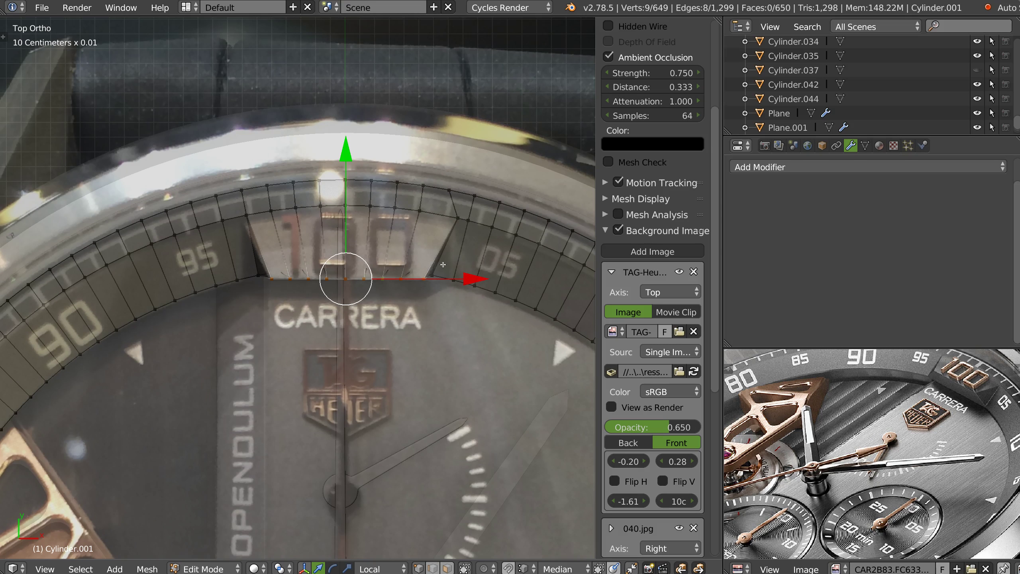
Leave mesh editing and symmetrize the dial ring with its 100 plate using Speedflow.
{"action": "middle_click_drag", "start_coordinate": [462, 243], "coordinate": [394, 204]}
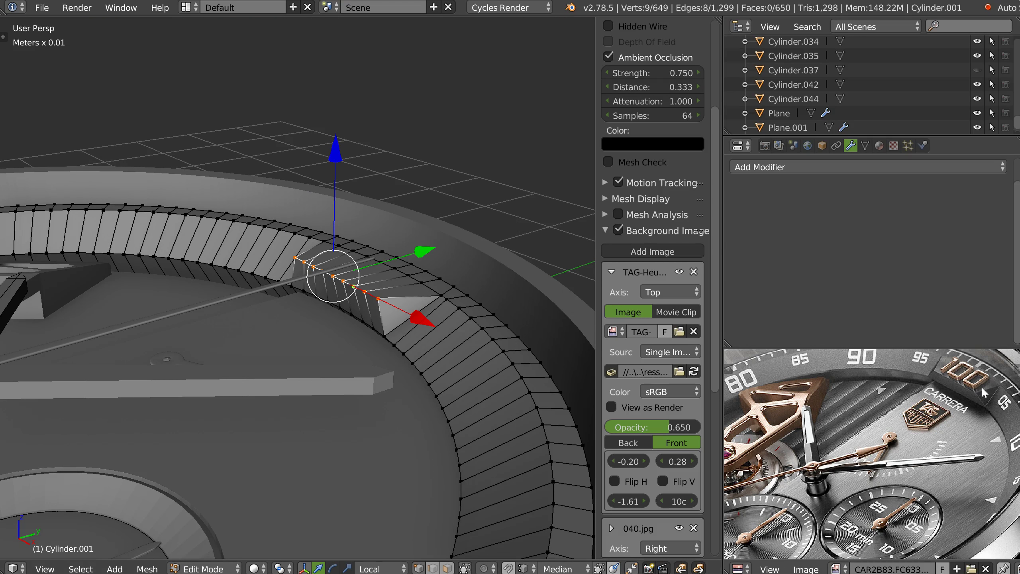
{"action": "middle_click_drag", "start_coordinate": [371, 302], "coordinate": [421, 332]}
{"action": "key", "text": "Tab"}
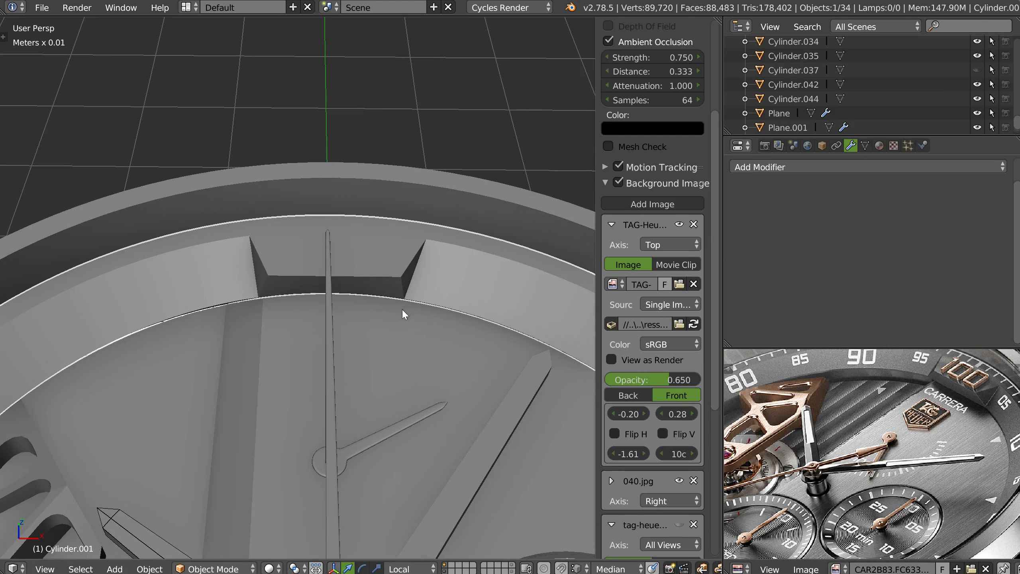
{"action": "right_click", "coordinate": [416, 281]}
{"action": "left_click", "coordinate": [290, 342]}
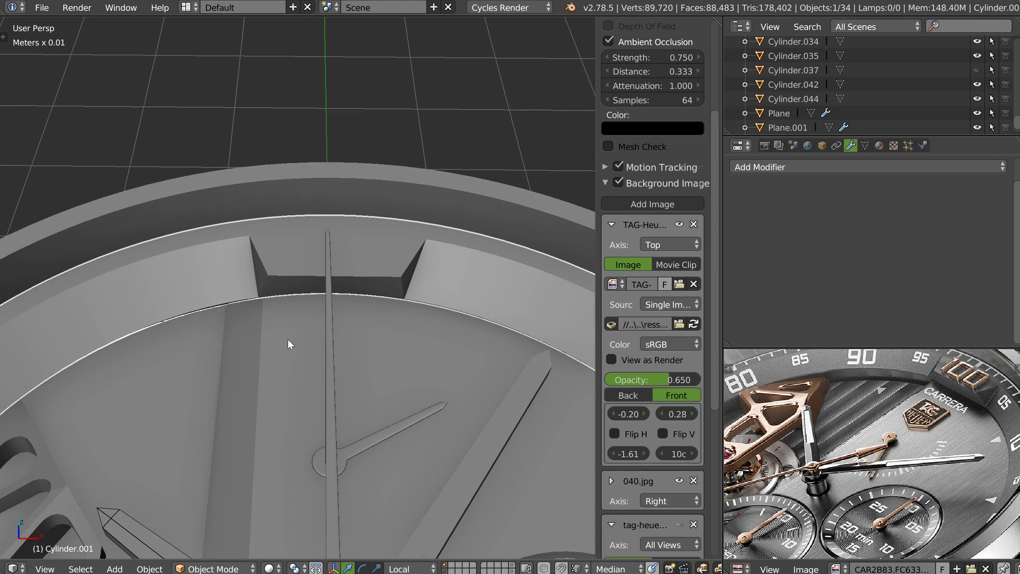
{"action": "right_click", "coordinate": [370, 343]}
{"action": "left_click", "coordinate": [358, 456]}
{"action": "left_click", "coordinate": [362, 451]}
{"action": "mouse_move", "coordinate": [404, 348]}
{"action": "middle_mouse_down"}
{"action": "mouse_move", "coordinate": [373, 374]}
{"action": "mouse_move", "coordinate": [392, 387]}
{"action": "mouse_move", "coordinate": [406, 369]}
{"action": "middle_mouse_up"}
{"action": "scroll", "coordinate": [489, 272], "scroll_direction": "down", "scroll_amount": 4}
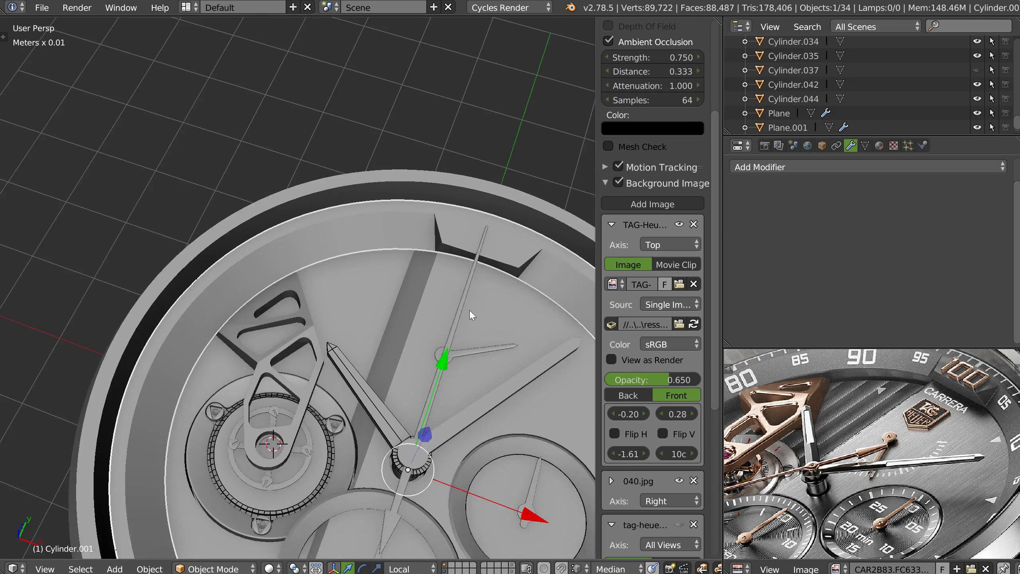
Add a weight-limited Bevel modifier to the dial ring with 2 segments, profile 1.00 and a width of 0.2156 mm.
{"action": "middle_click_drag", "start_coordinate": [469, 310], "coordinate": [403, 283]}
{"action": "middle_click_drag", "start_coordinate": [480, 339], "coordinate": [371, 291], "text": "shift"}
{"action": "scroll", "coordinate": [368, 310], "scroll_direction": "up", "scroll_amount": 3}
{"action": "right_click", "coordinate": [347, 261]}
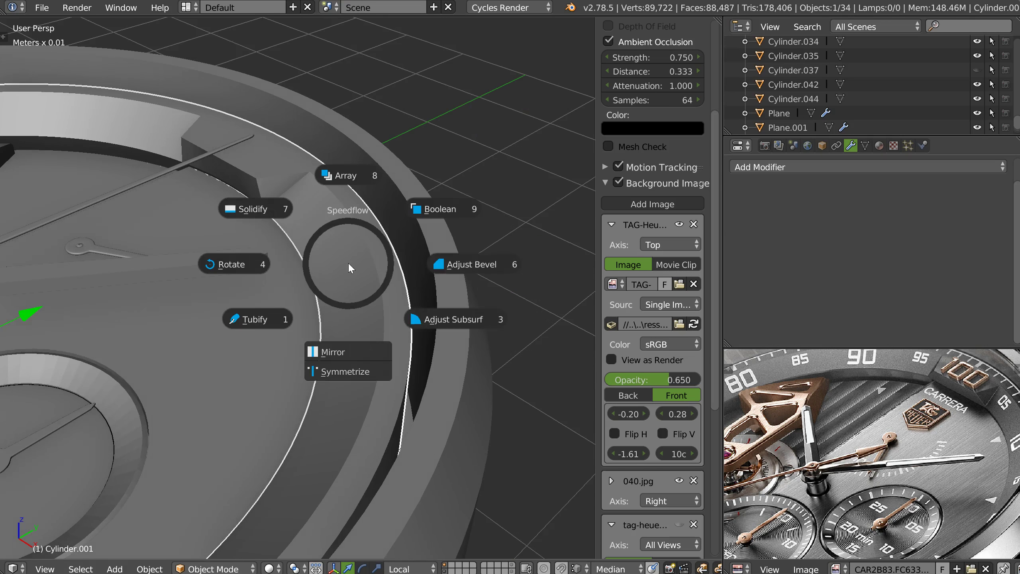
{"action": "left_click", "coordinate": [466, 264]}
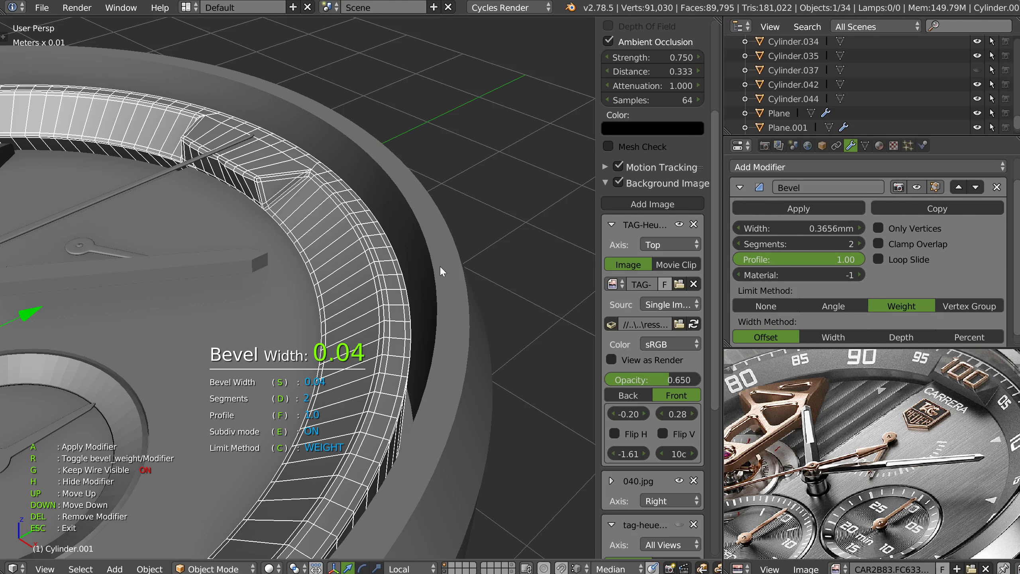
{"action": "middle_click_drag", "start_coordinate": [421, 267], "coordinate": [431, 325]}
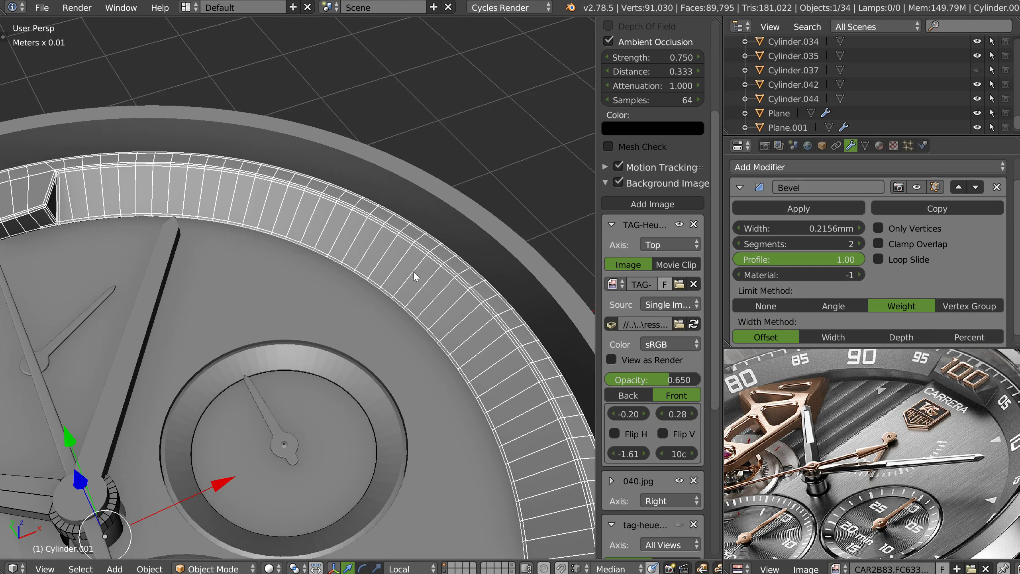
Isolate the dial ring and examine the bevelled edges around the 100 plate up close.
{"action": "key", "text": "KP_Divide"}
{"action": "middle_click_drag", "start_coordinate": [386, 265], "coordinate": [311, 201]}
{"action": "middle_click_drag", "start_coordinate": [311, 201], "coordinate": [350, 303], "text": "shift"}
{"action": "scroll", "coordinate": [370, 311], "scroll_direction": "up", "scroll_amount": 6}
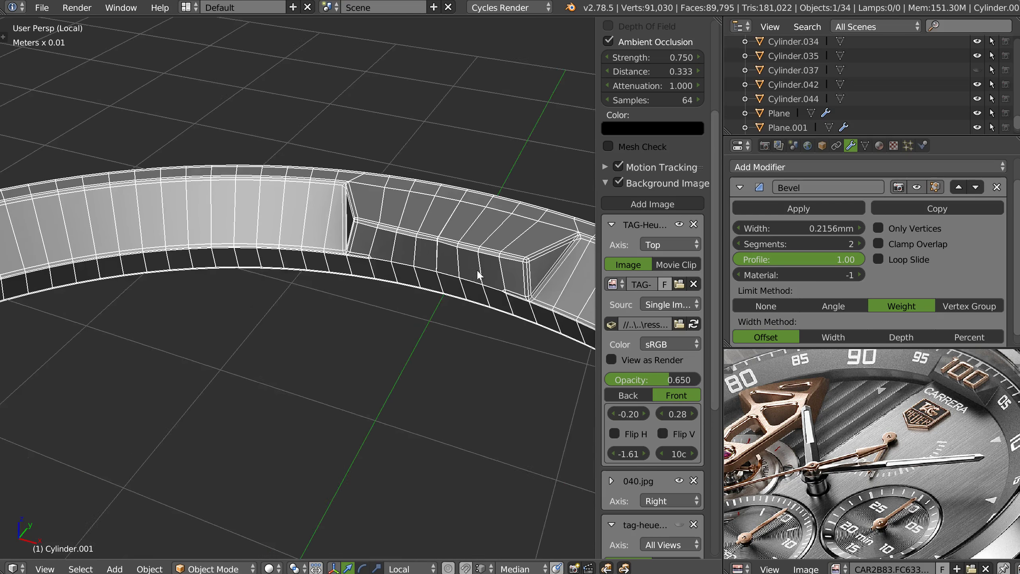
Select the edges along the lower boundary of the ring's raised block and give them a bevel weight.
{"action": "middle_click_drag", "start_coordinate": [477, 276], "coordinate": [448, 252]}
{"action": "scroll", "coordinate": [426, 266], "scroll_direction": "up", "scroll_amount": 3}
{"action": "key", "text": "Tab"}
{"action": "key", "text": "ctrl+Tab"}
{"action": "left_click", "coordinate": [332, 306]}
{"action": "left_click", "coordinate": [337, 289]}
{"action": "left_click", "coordinate": [523, 339], "text": "ctrl"}
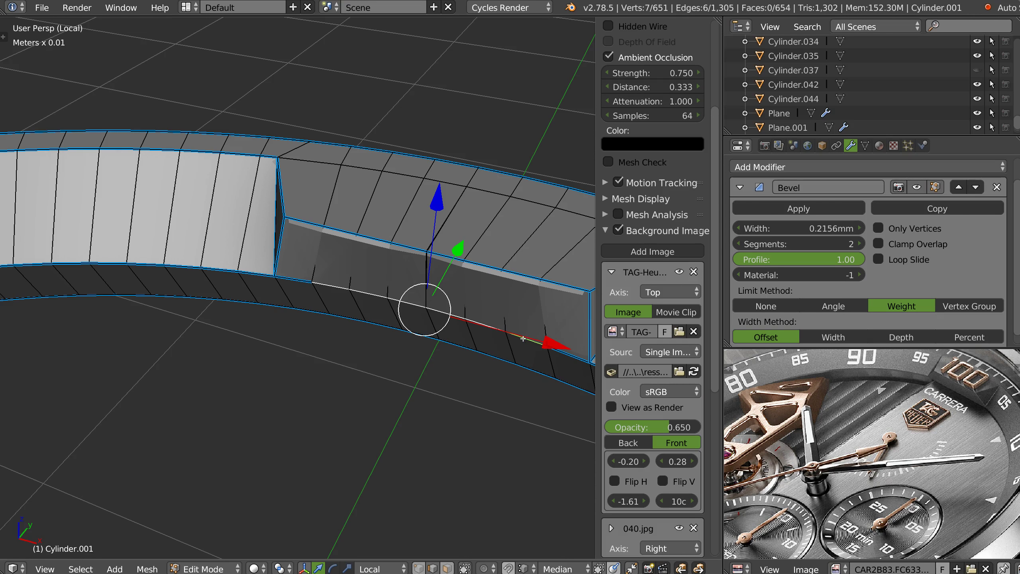
{"action": "key", "text": "shift+space"}
{"action": "left_click", "coordinate": [582, 344]}
Merge the three neighbouring vertices in the middle of the raised block's front top edge at their center.
{"action": "key", "text": "Tab"}
{"action": "left_click", "coordinate": [403, 259]}
{"action": "left_click", "coordinate": [424, 258]}
{"action": "left_click", "coordinate": [425, 258], "text": "shift"}
{"action": "left_click", "coordinate": [425, 259], "text": "shift"}
{"action": "right_click", "coordinate": [425, 259]}
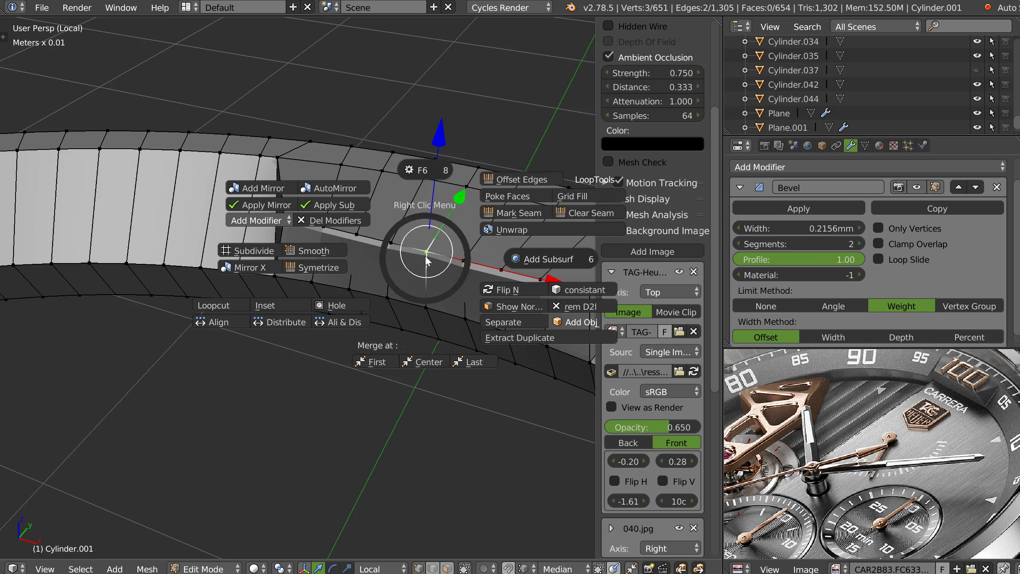
{"action": "left_click", "coordinate": [428, 363]}
{"action": "key", "text": "Tab"}
Add a level 2 subdivision surface to the ring and hide its wireframe.
{"action": "left_click", "coordinate": [403, 258]}
{"action": "middle_click_drag", "start_coordinate": [389, 299], "coordinate": [295, 293]}
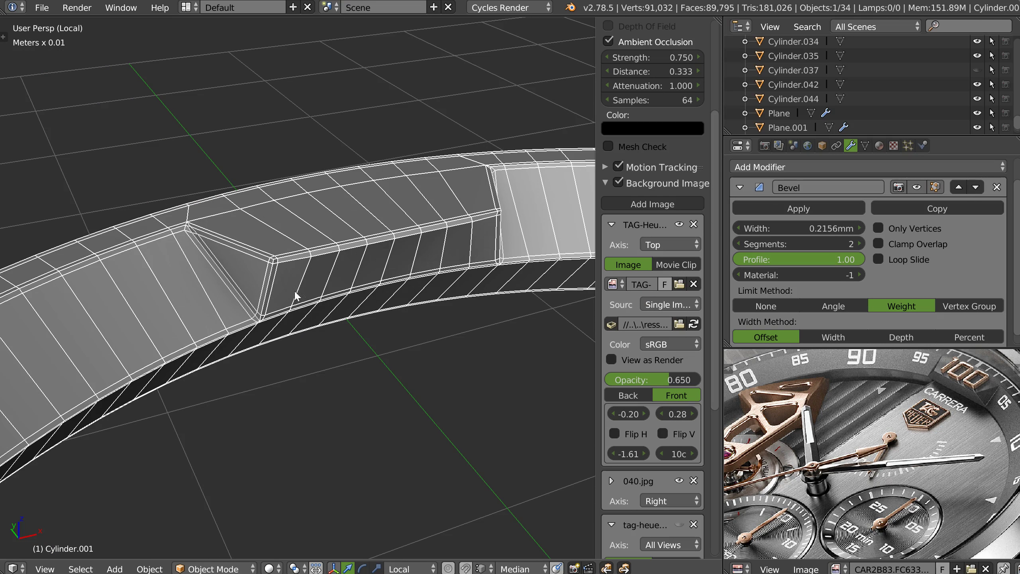
{"action": "key", "text": "ctrl+2"}
{"action": "key", "text": "shift+z"}
{"action": "left_click", "coordinate": [417, 312]}
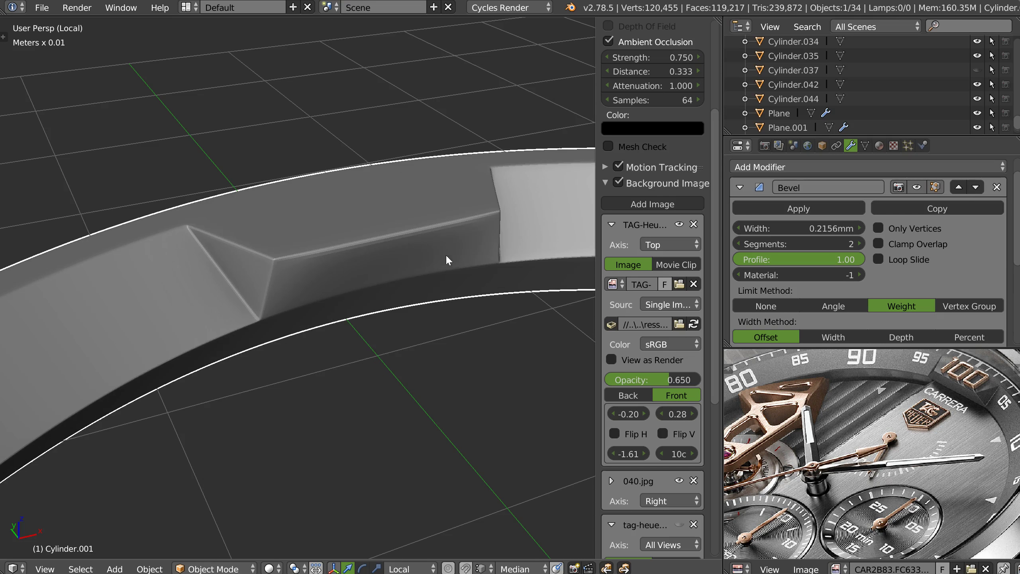
{"action": "key", "text": "shift+z"}
{"action": "left_click", "coordinate": [348, 305]}
{"action": "middle_click_drag", "start_coordinate": [348, 306], "coordinate": [252, 192]}
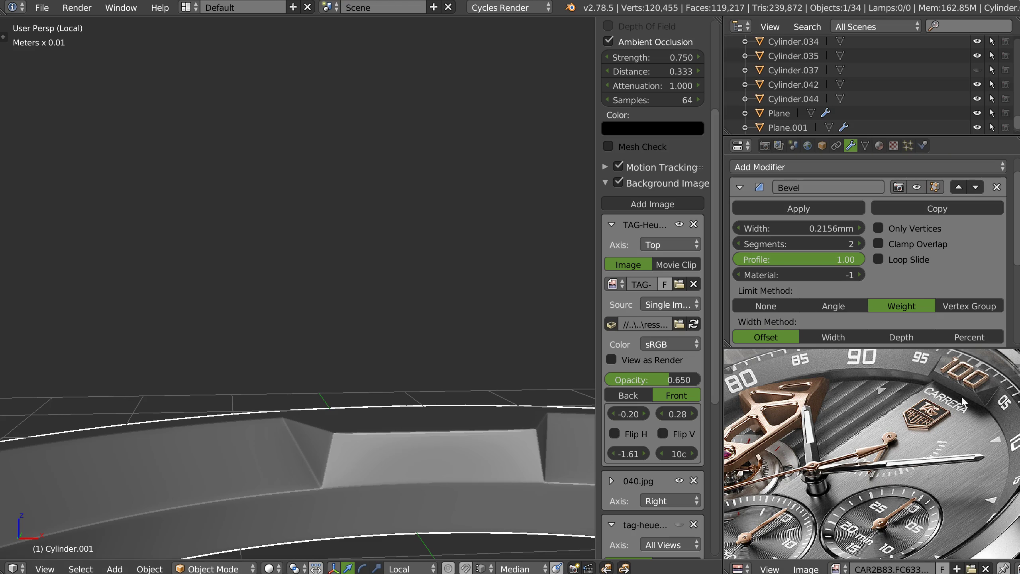
Straighten the lower inner edge of the raised block by aligning its row of vertices to Y Neg.
{"action": "key", "text": "Tab"}
{"action": "right_click", "coordinate": [284, 433]}
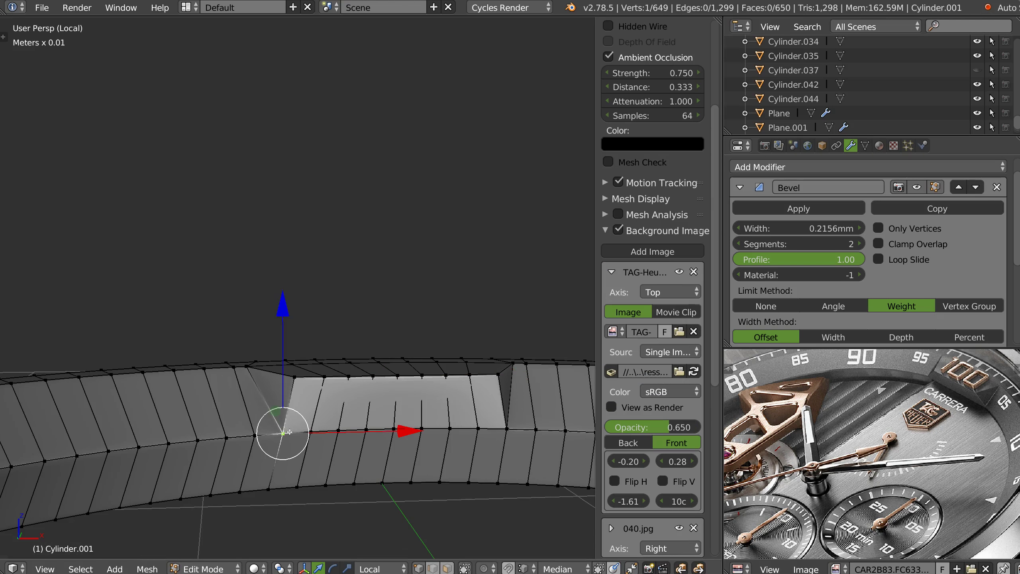
{"action": "right_click", "coordinate": [509, 427], "text": "ctrl"}
{"action": "middle_click_drag", "start_coordinate": [508, 427], "coordinate": [477, 402]}
{"action": "key", "text": "alt+x"}
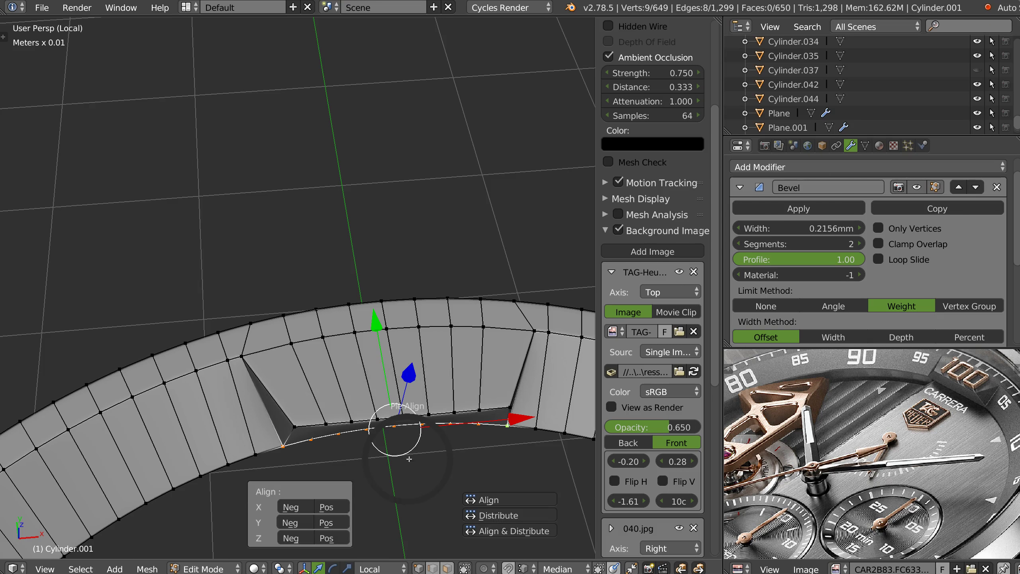
{"action": "left_click", "coordinate": [329, 526]}
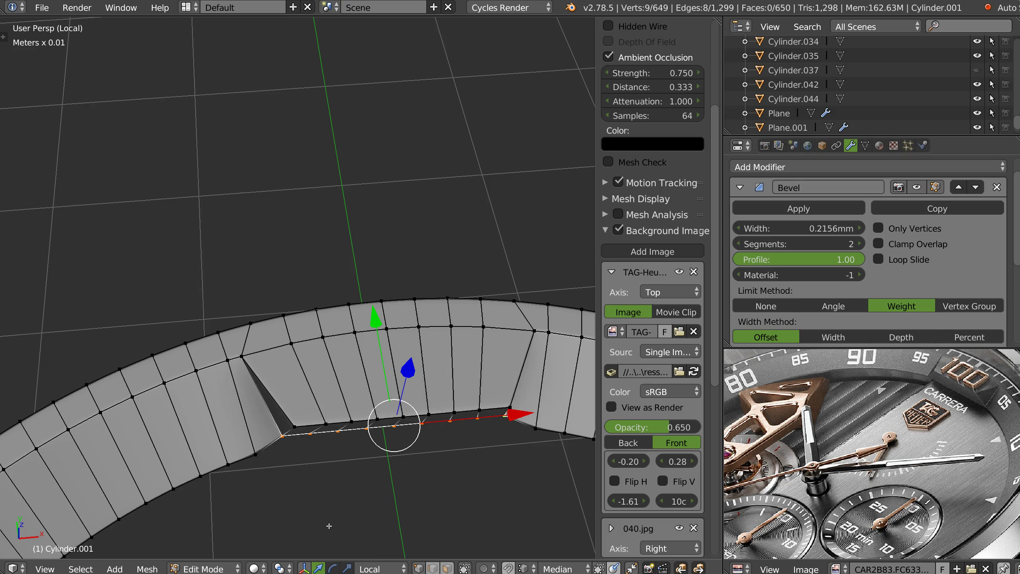
{"action": "key", "text": "alt+x"}
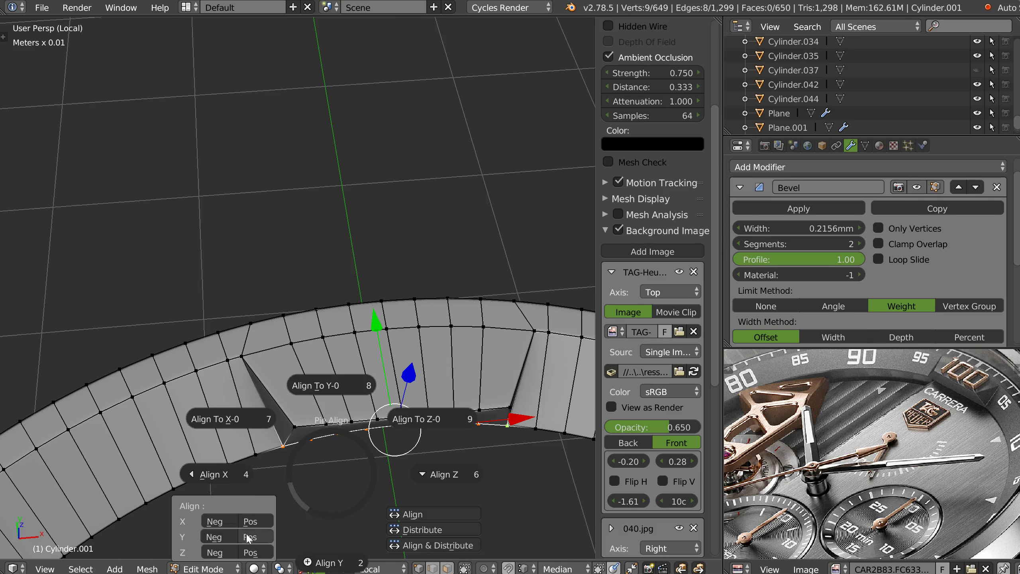
{"action": "left_click", "coordinate": [221, 541]}
{"action": "key", "text": "Tab"}
{"action": "left_click", "coordinate": [393, 364]}
Return to the full watch model and examine the ring with its raised block around the dial and hands.
{"action": "middle_click_drag", "start_coordinate": [394, 362], "coordinate": [347, 332]}
{"action": "middle_click_drag", "start_coordinate": [408, 354], "coordinate": [478, 253]}
{"action": "key", "text": "KP_Divide"}
{"action": "middle_click_drag", "start_coordinate": [324, 331], "coordinate": [367, 332]}
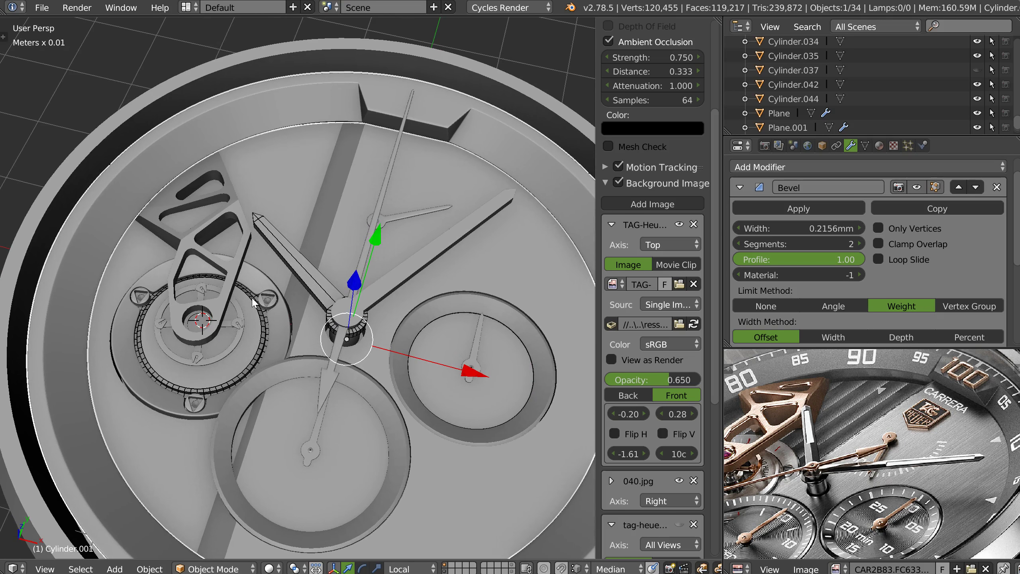
{"action": "middle_click_drag", "start_coordinate": [381, 284], "coordinate": [404, 365]}
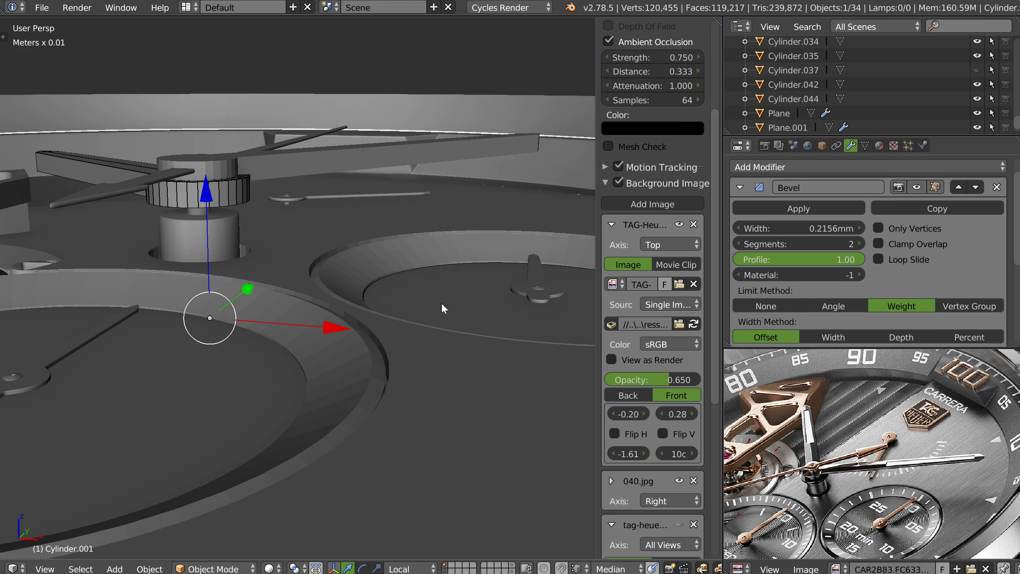
{"action": "middle_click_drag", "start_coordinate": [416, 254], "coordinate": [466, 340]}
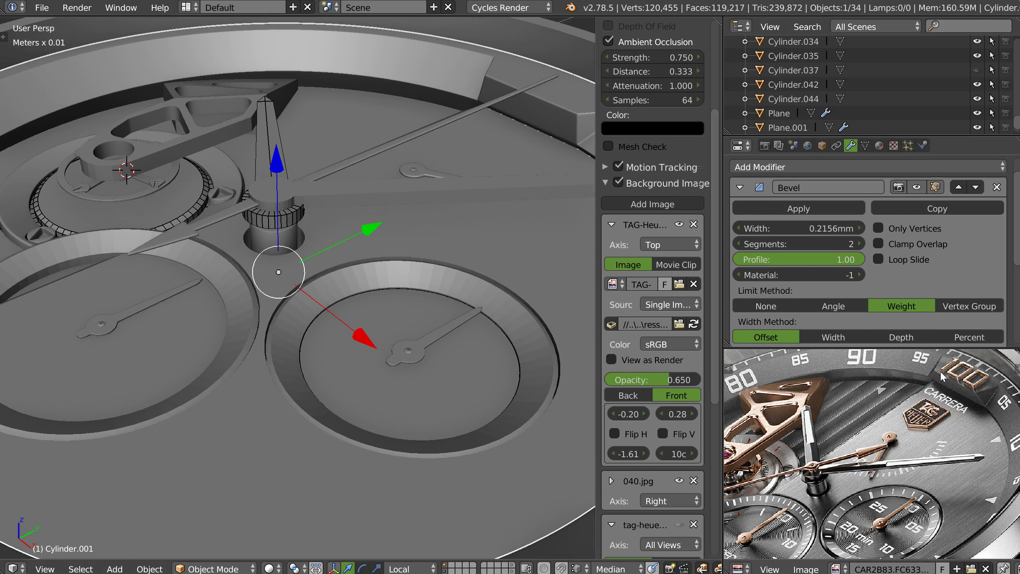
{"action": "middle_click_drag", "start_coordinate": [422, 268], "coordinate": [415, 291]}
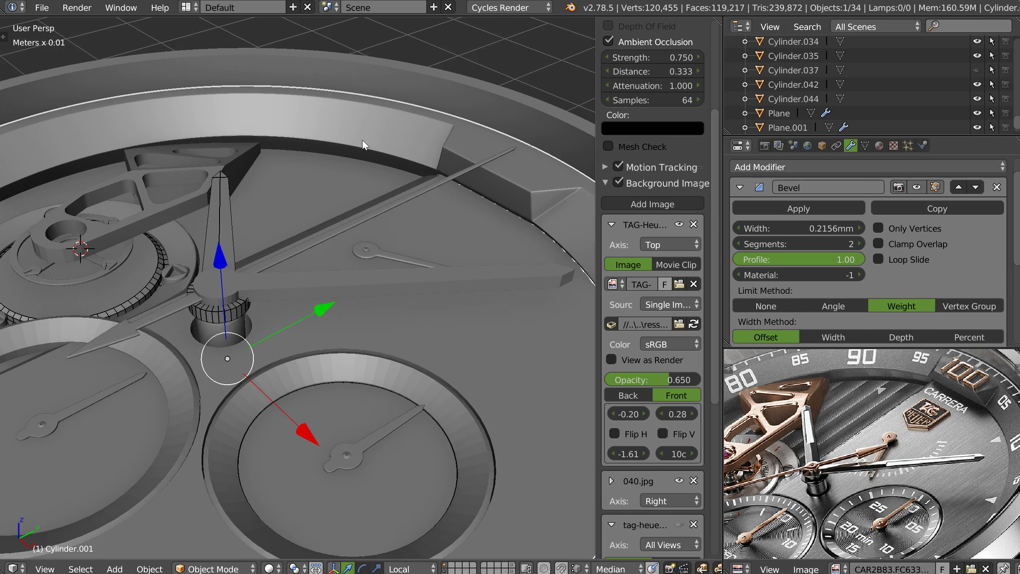
{"action": "right_click", "coordinate": [363, 141]}
{"action": "middle_click_drag", "start_coordinate": [438, 141], "coordinate": [415, 146]}
{"action": "right_click", "coordinate": [418, 156]}
{"action": "scroll", "coordinate": [392, 210], "scroll_direction": "down", "scroll_amount": 4}
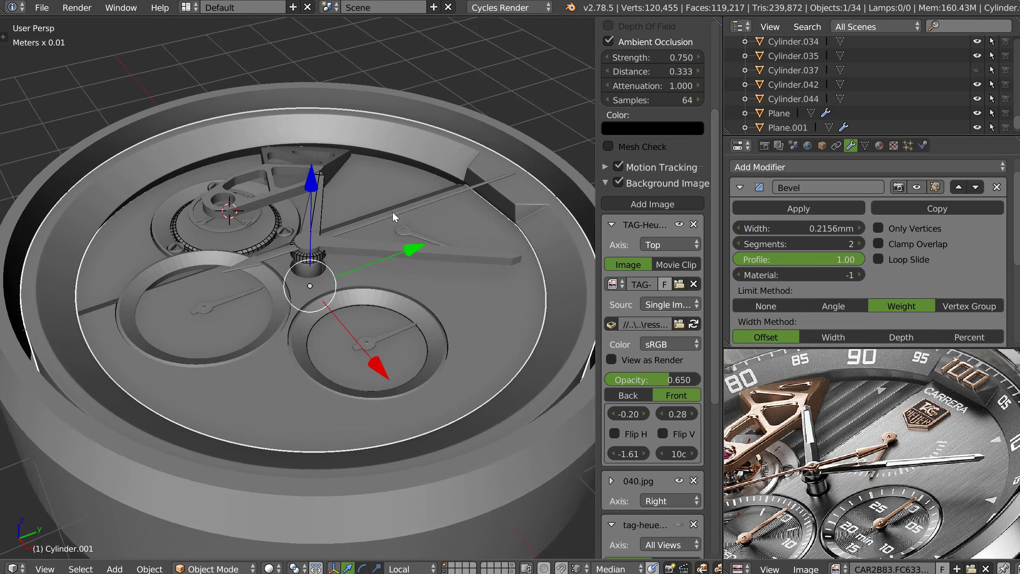
{"action": "middle_click_drag", "start_coordinate": [392, 211], "coordinate": [373, 236]}
{"action": "scroll", "coordinate": [359, 239], "scroll_direction": "up", "scroll_amount": 4}
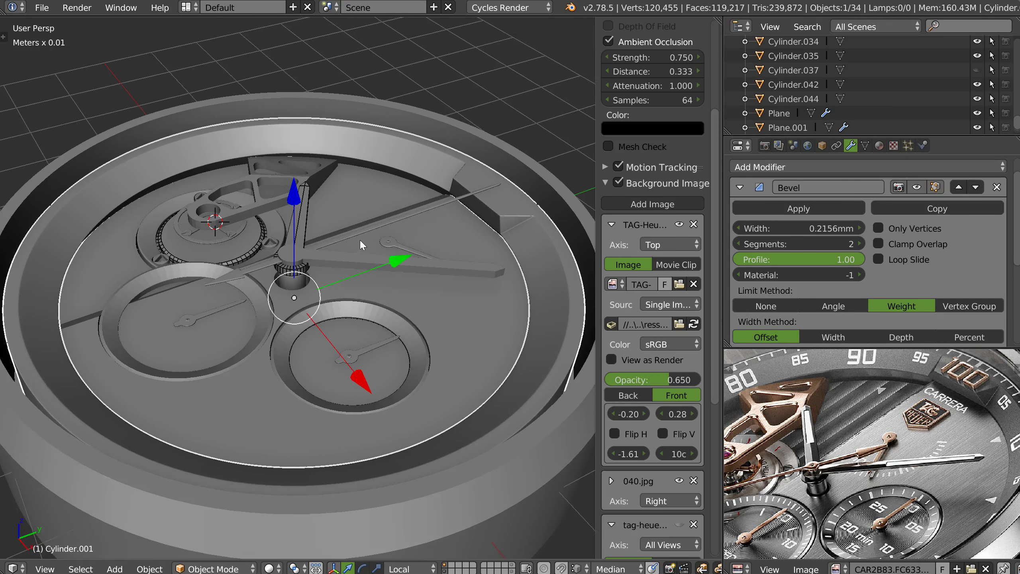
Isolate the inner ring and the dial, examine where they meet, and return to the full watch model.
{"action": "right_click", "coordinate": [395, 128]}
{"action": "right_click", "coordinate": [418, 102]}
{"action": "right_click", "coordinate": [404, 131], "text": "shift"}
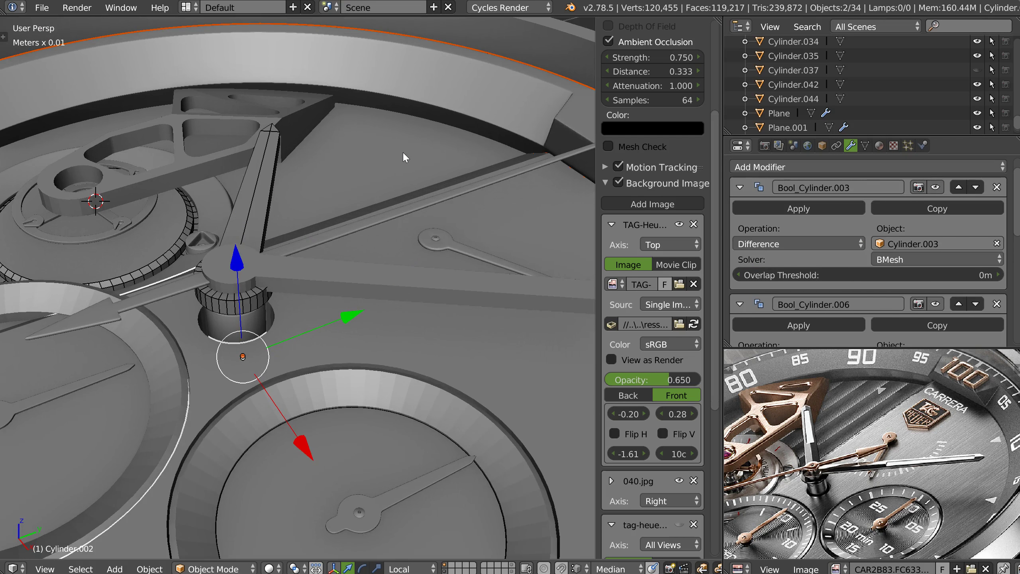
{"action": "key", "text": "KP_Divide"}
{"action": "mouse_move", "coordinate": [416, 236]}
{"action": "middle_mouse_down"}
{"action": "mouse_move", "coordinate": [425, 154]}
{"action": "mouse_move", "coordinate": [429, 225]}
{"action": "middle_mouse_up"}
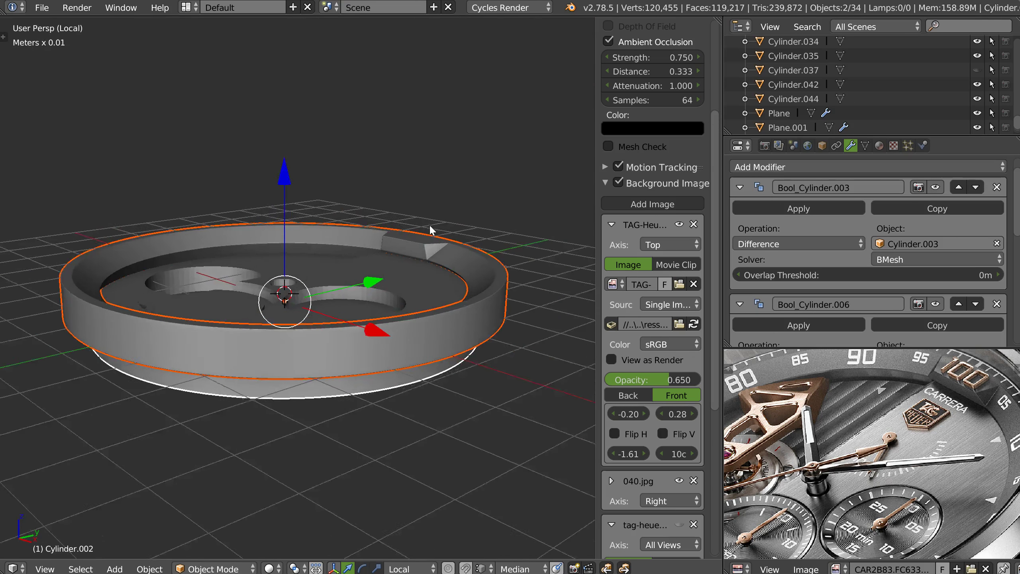
{"action": "scroll", "coordinate": [428, 224], "scroll_direction": "up", "scroll_amount": 5}
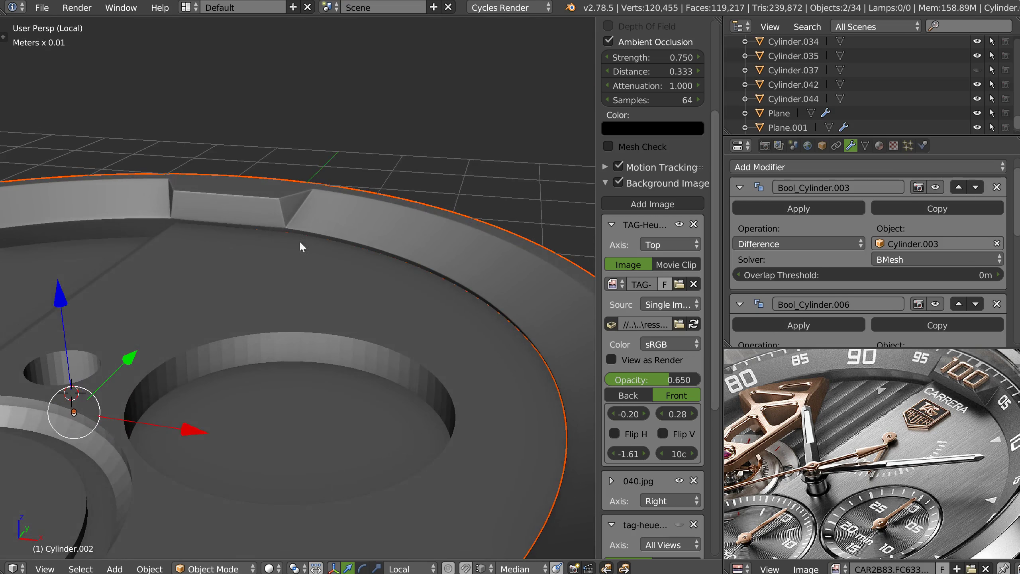
{"action": "scroll", "coordinate": [413, 246], "scroll_direction": "up", "scroll_amount": 6}
{"action": "scroll", "coordinate": [449, 261], "scroll_direction": "up", "scroll_amount": 3}
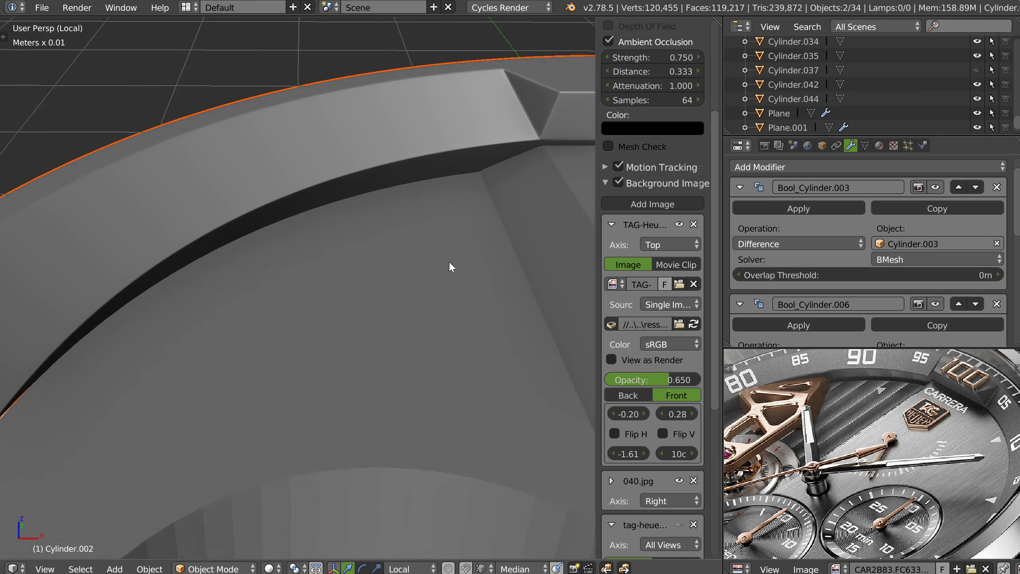
{"action": "right_click", "coordinate": [432, 177]}
{"action": "right_click", "coordinate": [417, 201]}
{"action": "middle_click_drag", "start_coordinate": [418, 201], "coordinate": [375, 148]}
{"action": "scroll", "coordinate": [409, 207], "scroll_direction": "down", "scroll_amount": 5}
{"action": "key", "text": "KP_Divide"}
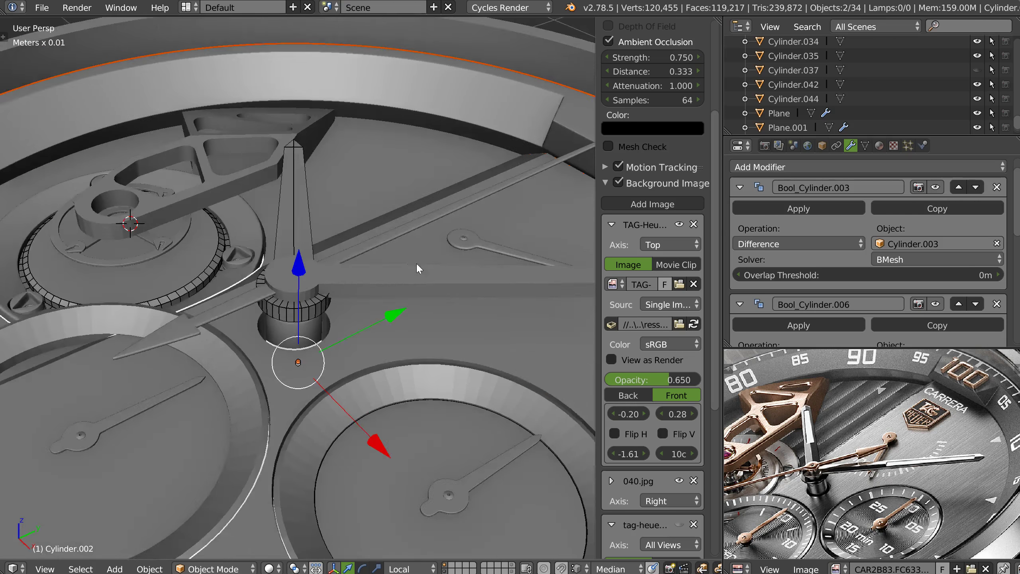
Show the Boolean cutouts on the hour hand and the minute hand in the viewport.
{"action": "right_click", "coordinate": [284, 300]}
{"action": "right_click", "coordinate": [250, 197]}
{"action": "right_click", "coordinate": [274, 196]}
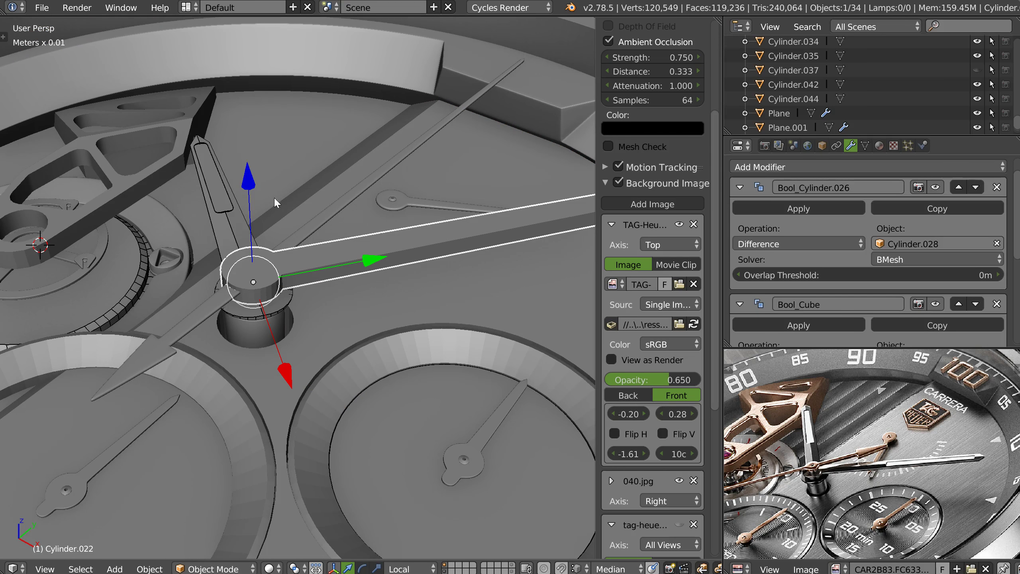
{"action": "right_click", "coordinate": [273, 281]}
{"action": "right_click", "coordinate": [380, 270]}
{"action": "middle_click_drag", "start_coordinate": [256, 265], "coordinate": [290, 301]}
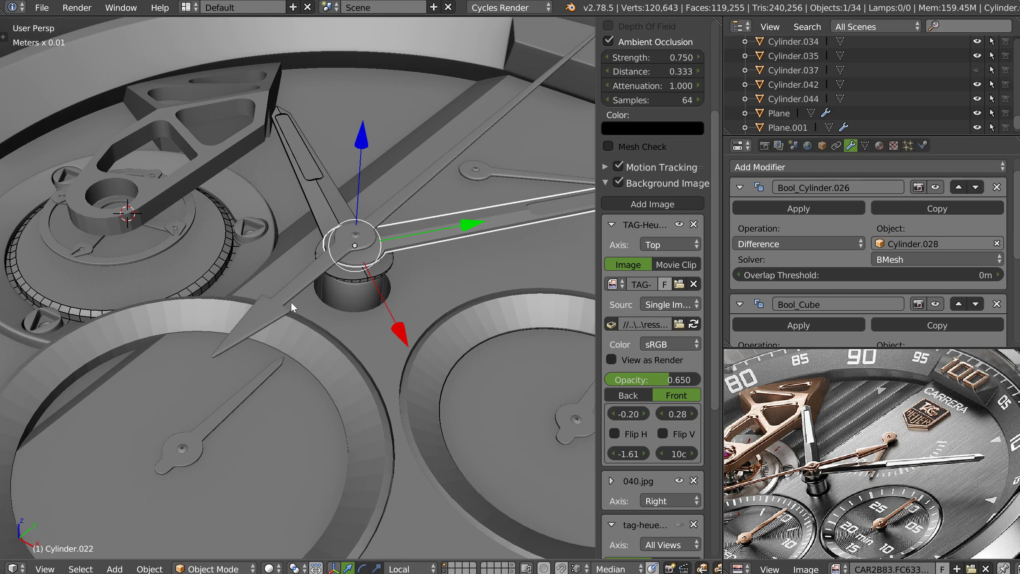
Set the Solidify thickness of the long hand with the arrow-shaped tail to 0.3214 mm.
{"action": "right_click", "coordinate": [284, 312]}
{"action": "middle_click_drag", "start_coordinate": [853, 478], "coordinate": [934, 459]}
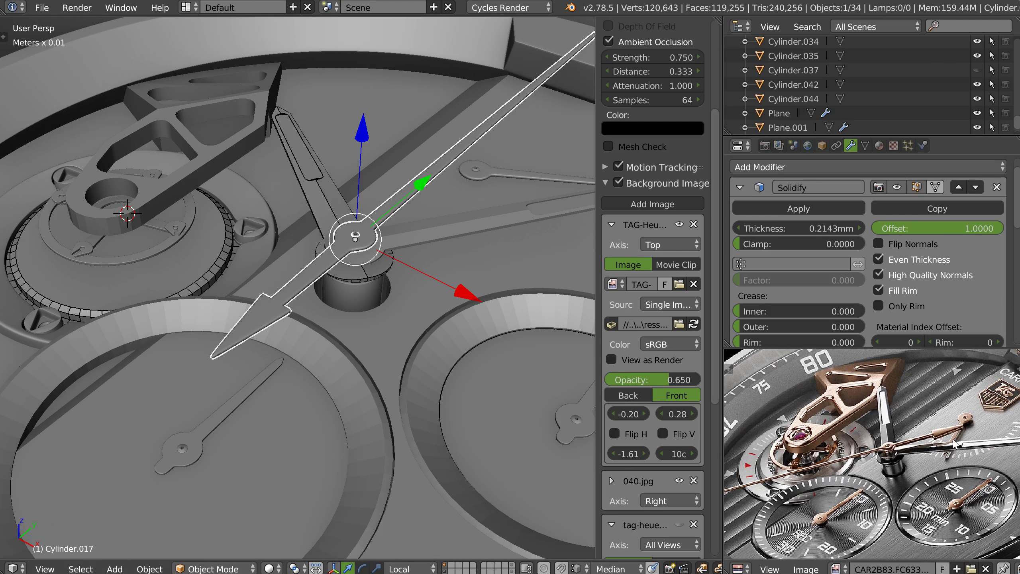
{"action": "middle_click_drag", "start_coordinate": [393, 354], "coordinate": [398, 278]}
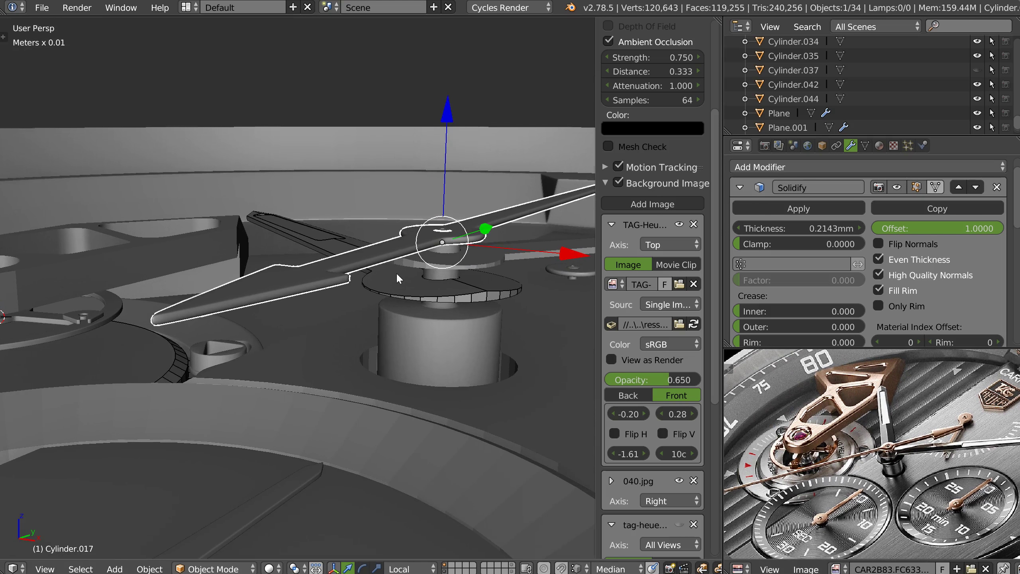
{"action": "key", "text": "alt+s"}
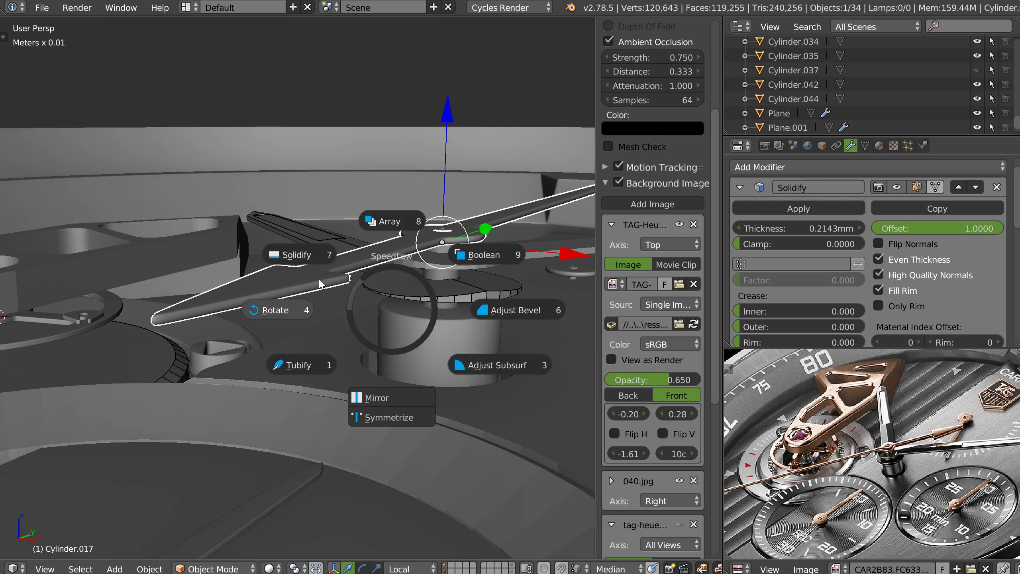
{"action": "left_click", "coordinate": [297, 254]}
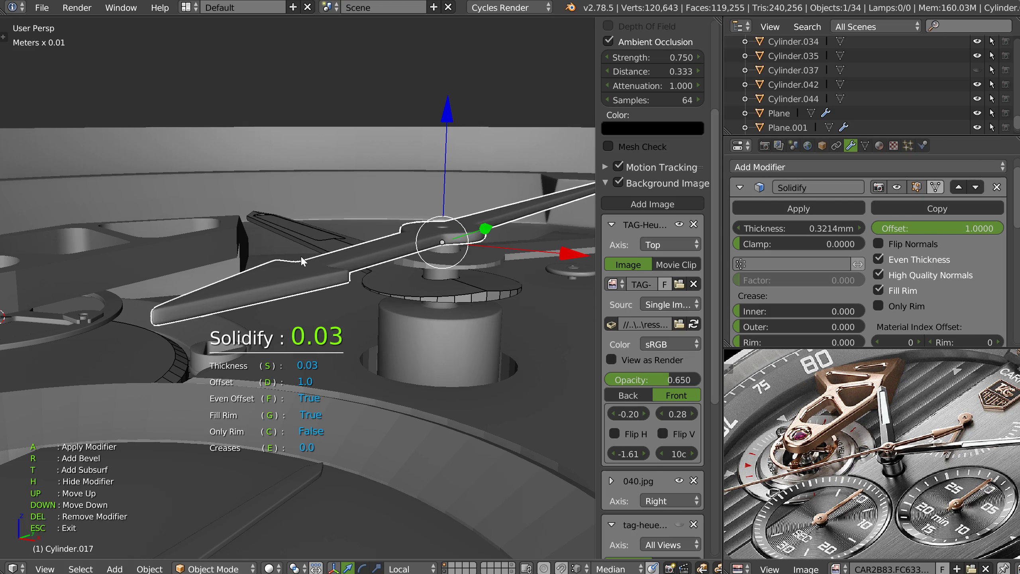
{"action": "key", "text": "n"}
{"action": "middle_click_drag", "start_coordinate": [301, 259], "coordinate": [402, 271]}
{"action": "middle_click_drag", "start_coordinate": [466, 338], "coordinate": [437, 263]}
Reveal the Boolean cutter layer, raise the hour and minute hands' two cutter boxes slightly along Z, and hide the layer again.
{"action": "right_click", "coordinate": [457, 324]}
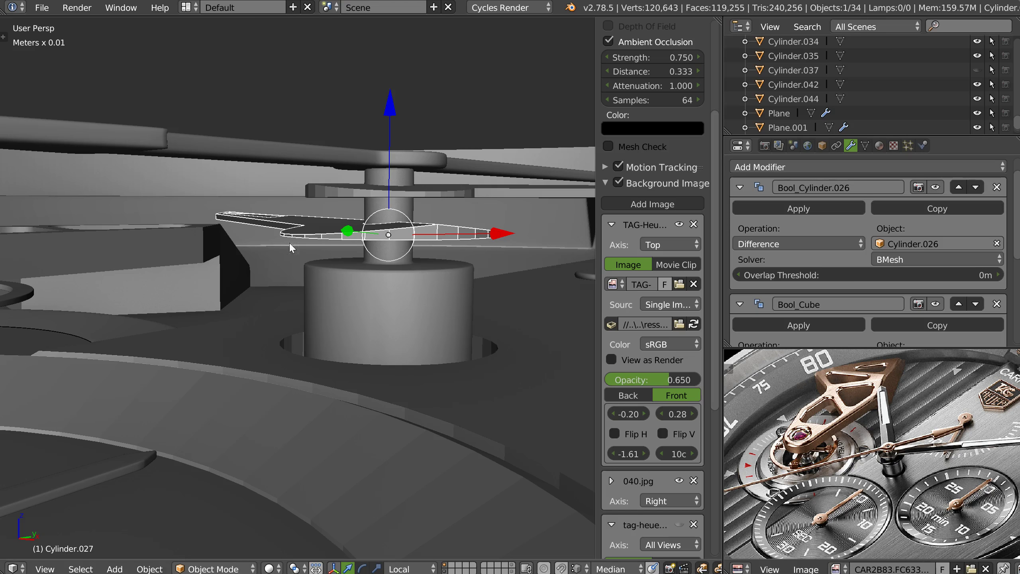
{"action": "middle_click_drag", "start_coordinate": [462, 254], "coordinate": [433, 246]}
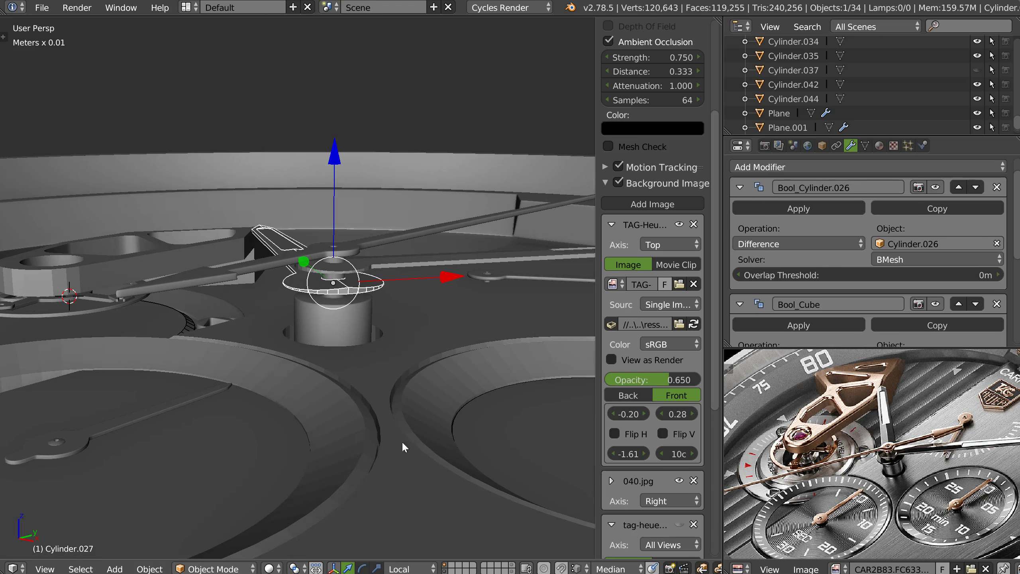
{"action": "left_click", "coordinate": [512, 570], "text": "shift"}
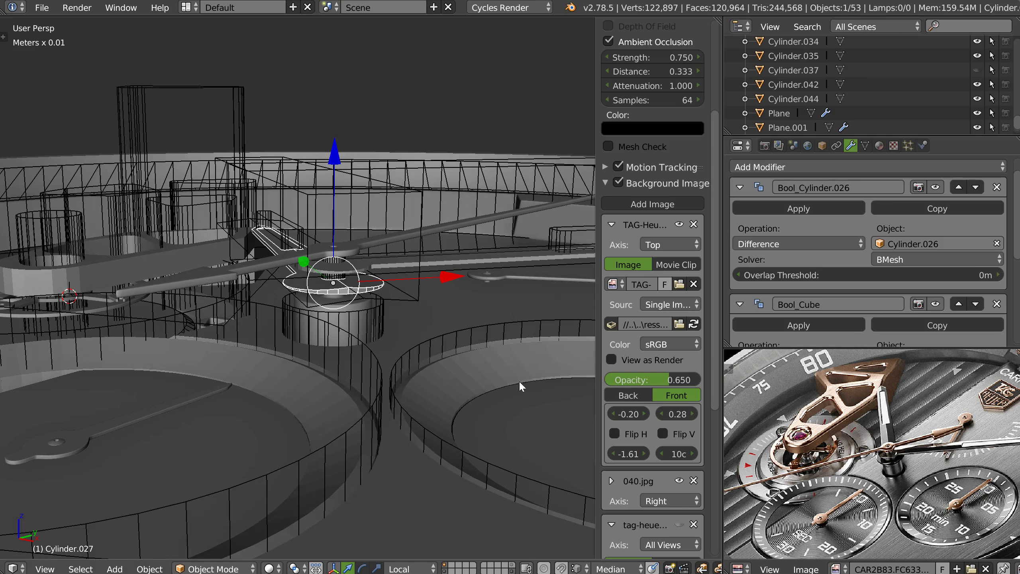
{"action": "right_click", "coordinate": [412, 297]}
{"action": "middle_click_drag", "start_coordinate": [415, 264], "coordinate": [472, 275]}
{"action": "right_click", "coordinate": [434, 273], "text": "shift"}
{"action": "middle_click_drag", "start_coordinate": [404, 277], "coordinate": [442, 235]}
{"action": "left_click_drag", "start_coordinate": [307, 66], "coordinate": [309, 64]}
{"action": "middle_click_drag", "start_coordinate": [308, 62], "coordinate": [290, 161]}
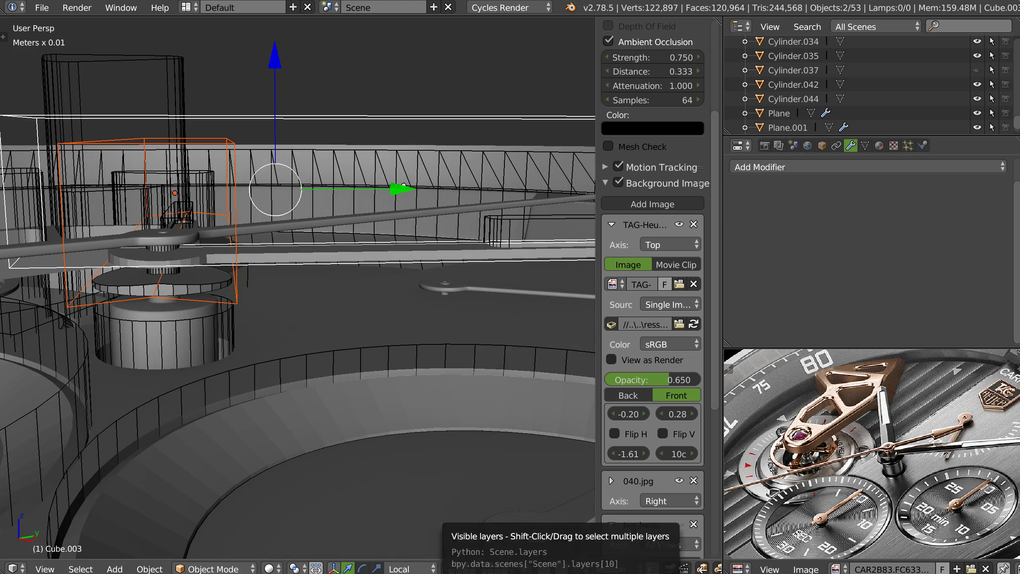
{"action": "left_click", "coordinate": [510, 569], "text": "shift"}
Isolate the central hand post in local view and enlarge the same post in the reference photo.
{"action": "middle_click_drag", "start_coordinate": [317, 243], "coordinate": [346, 258]}
{"action": "right_click", "coordinate": [378, 246]}
{"action": "scroll", "coordinate": [358, 275], "scroll_direction": "up", "scroll_amount": 4}
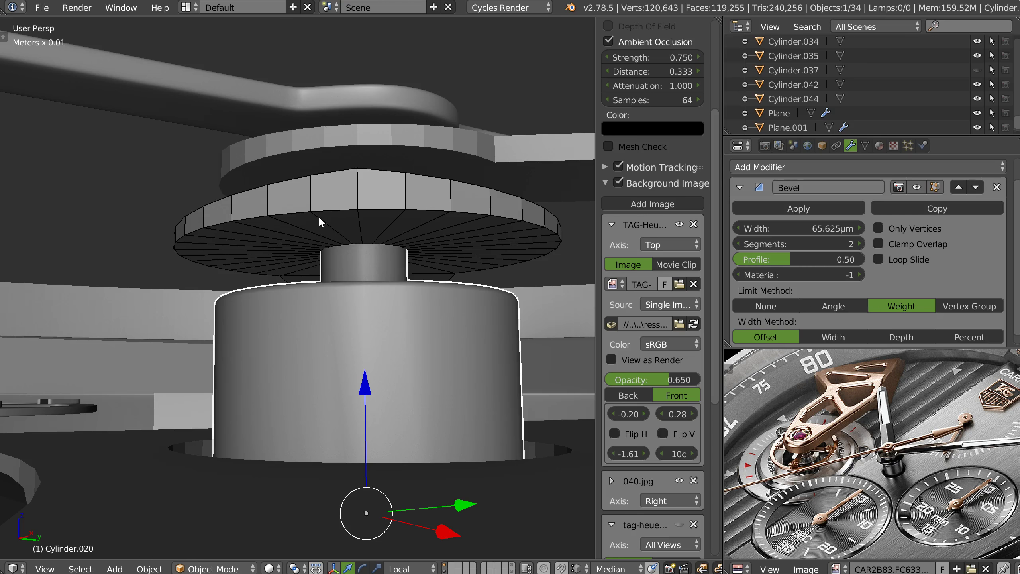
{"action": "middle_click_drag", "start_coordinate": [335, 234], "coordinate": [381, 197]}
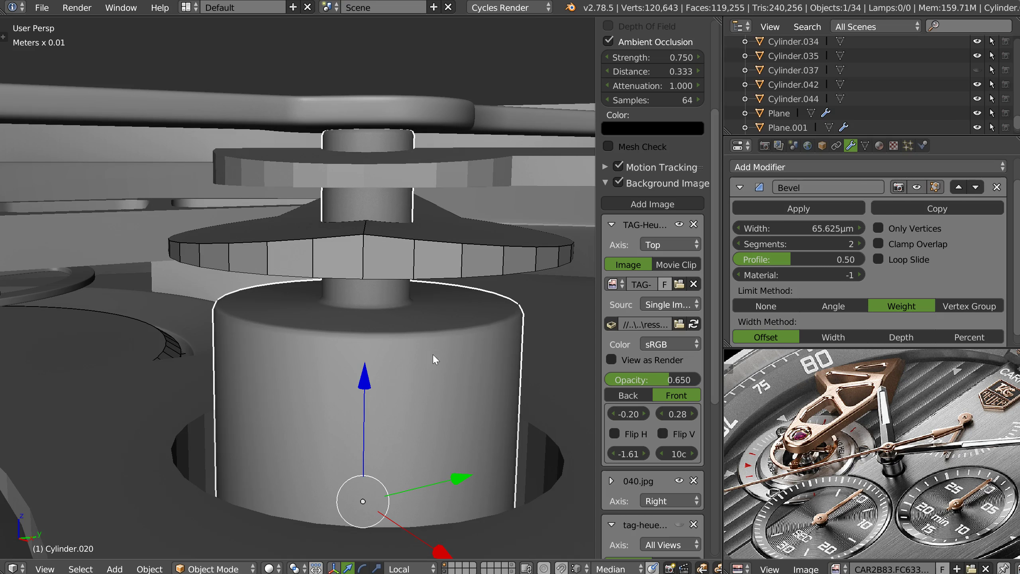
{"action": "key", "text": "KP_Divide"}
{"action": "middle_click_drag", "start_coordinate": [376, 274], "coordinate": [346, 229]}
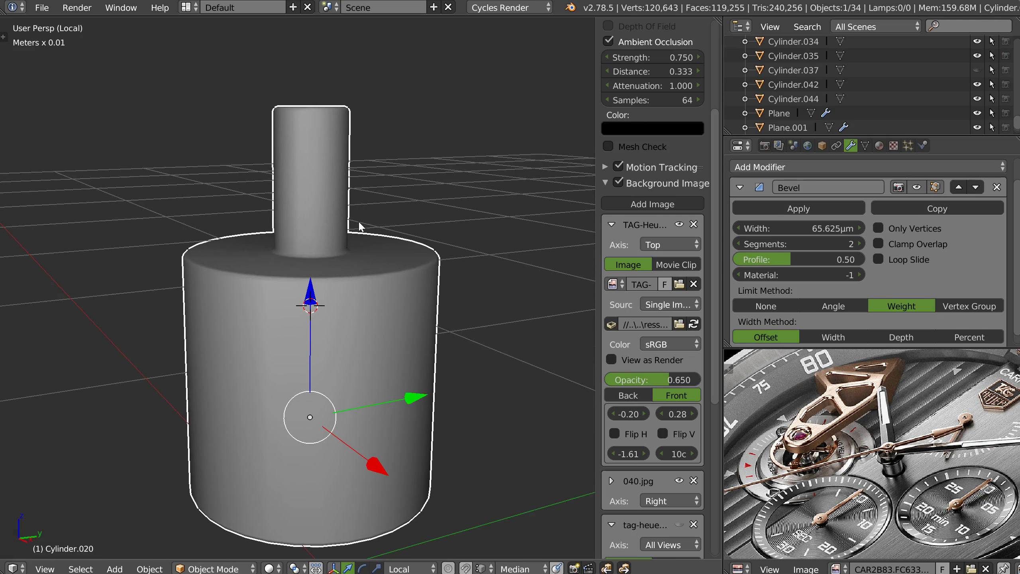
{"action": "scroll", "coordinate": [914, 422], "scroll_direction": "up", "scroll_amount": 6}
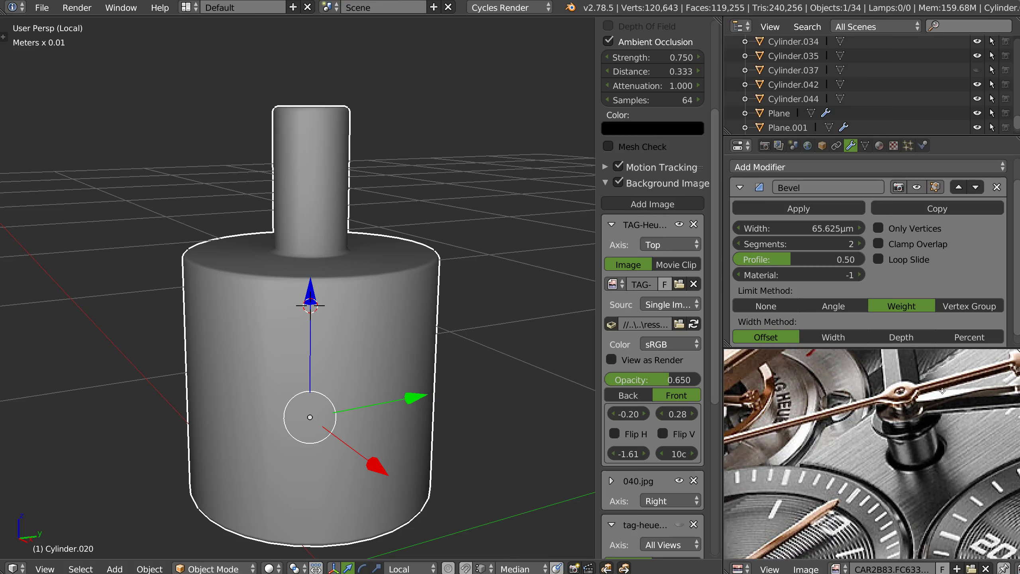
{"action": "scroll", "coordinate": [914, 422], "scroll_direction": "up", "scroll_amount": 3}
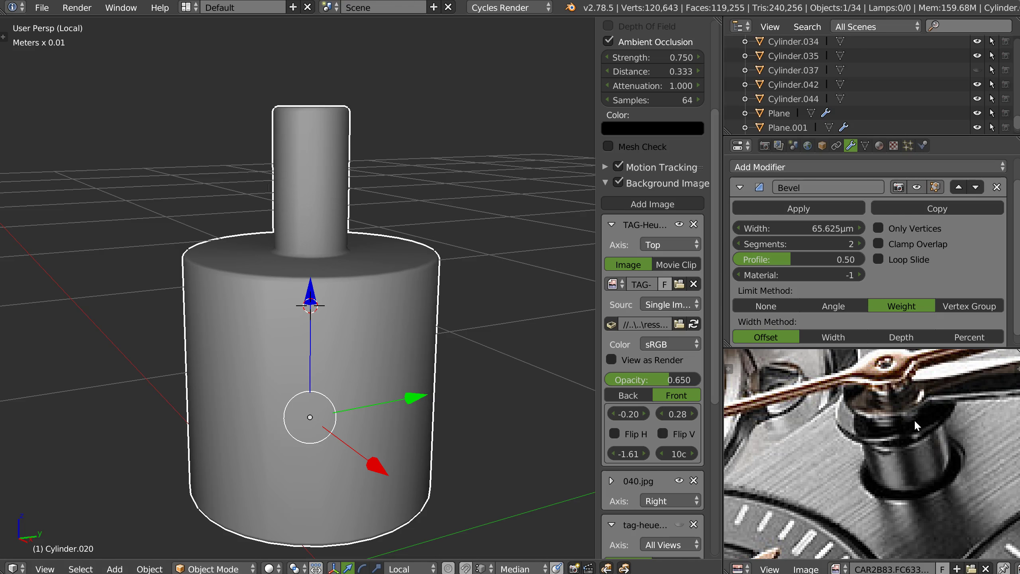
Try lowering the top face of the central post's thin shaft close to the wide base cylinder.
{"action": "middle_click_drag", "start_coordinate": [318, 210], "coordinate": [289, 211]}
{"action": "key", "text": "Tab"}
{"action": "right_click", "coordinate": [321, 129]}
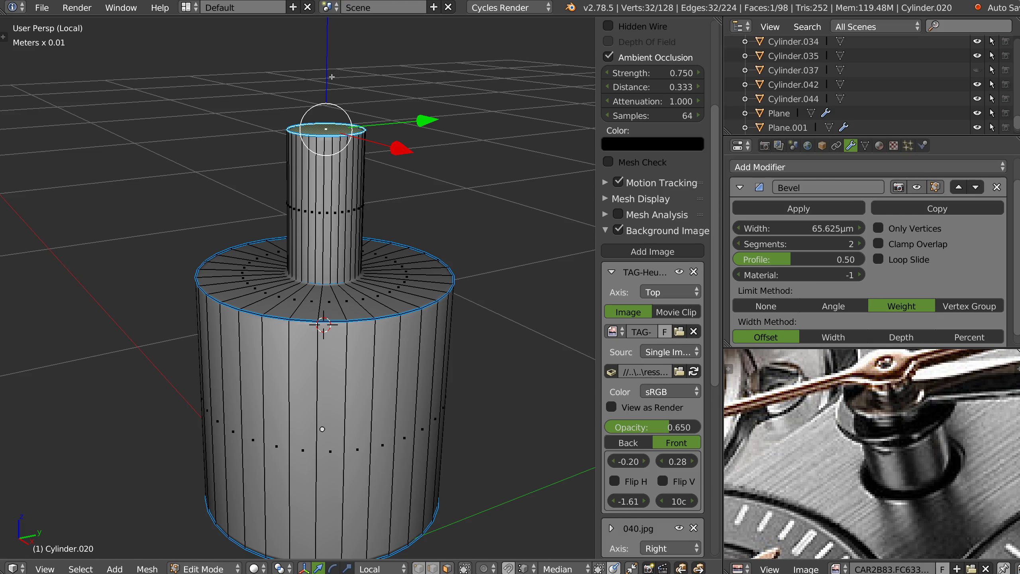
{"action": "left_click", "coordinate": [386, 122]}
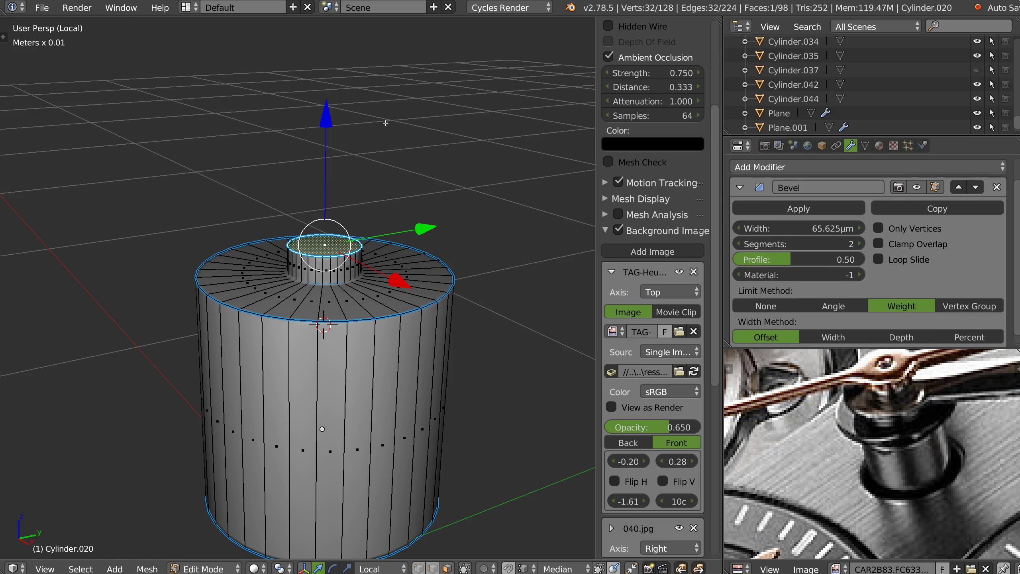
Try insetting the shaft's top face and extruding it upward into a narrower pin.
{"action": "key", "text": "i"}
{"action": "middle_click_drag", "start_coordinate": [468, 253], "coordinate": [471, 271]}
{"action": "key", "text": "i"}
{"action": "left_click", "coordinate": [531, 271]}
{"action": "key", "text": "e"}
{"action": "left_click", "coordinate": [408, 257]}
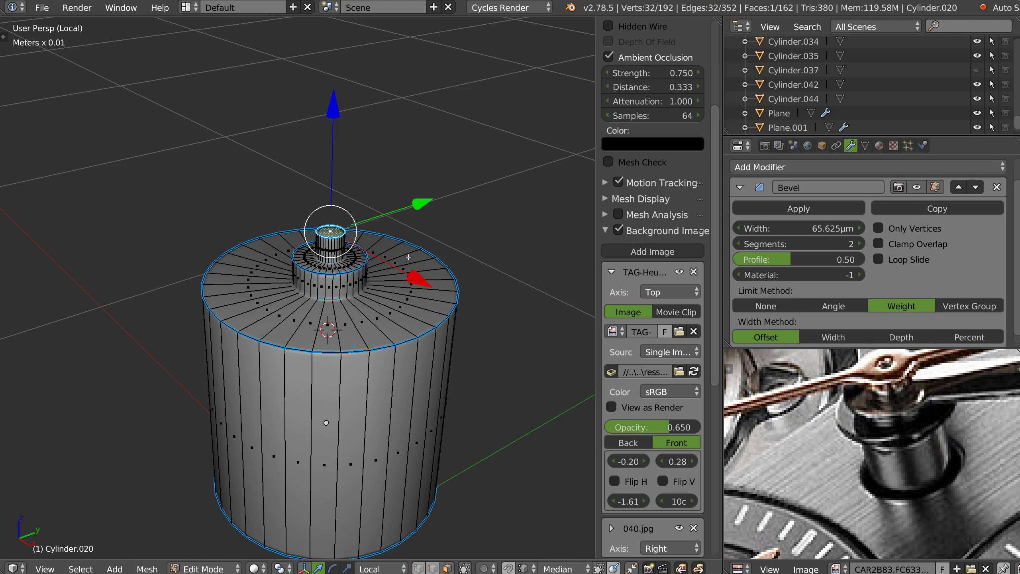
Try creasing the pin's top edge, then extrude the top face and scale it outward to about the shaft's width.
{"action": "key", "text": "shift+e"}
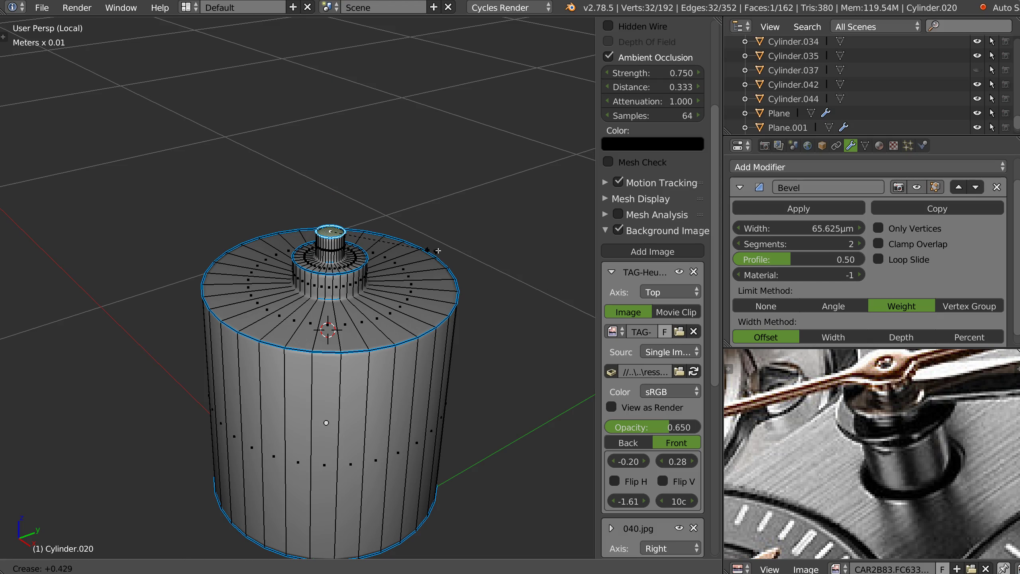
{"action": "left_click", "coordinate": [517, 243]}
{"action": "key", "text": "s"}
{"action": "right_click", "coordinate": [522, 239]}
{"action": "key", "text": "e"}
{"action": "right_click", "coordinate": [425, 248]}
{"action": "key", "text": "s"}
{"action": "left_click", "coordinate": [552, 241]}
Undo the pin and the widened cap built on the shaft's top face.
{"action": "key", "text": "KP_7"}
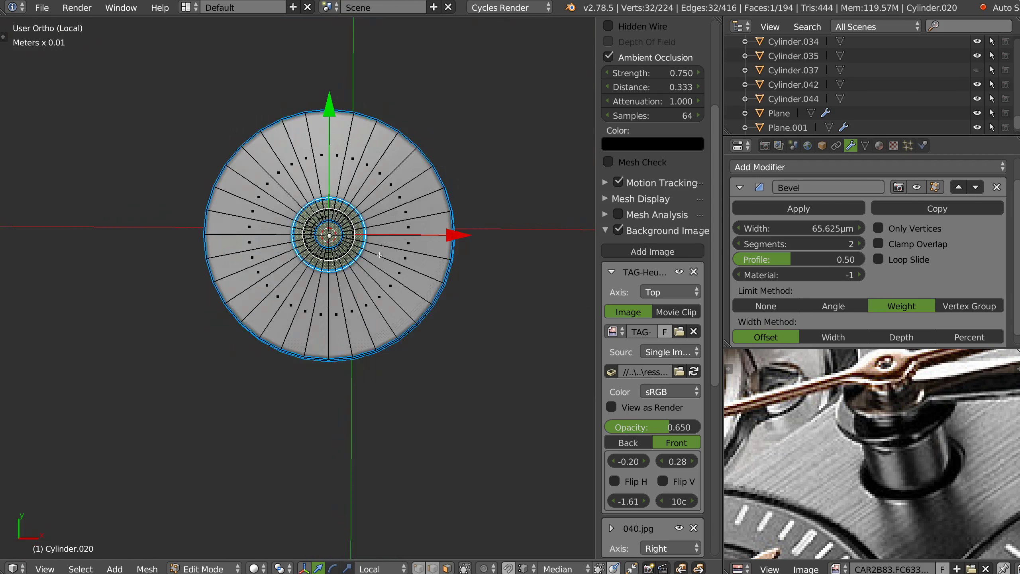
{"action": "scroll", "coordinate": [399, 248], "scroll_direction": "up", "scroll_amount": 5}
{"action": "middle_click_drag", "start_coordinate": [399, 248], "coordinate": [348, 185]}
{"action": "key", "text": "ctrl+z"}
{"action": "key", "text": "ctrl+z"}
{"action": "key", "text": "ctrl+z"}
{"action": "key", "text": "ctrl+z"}
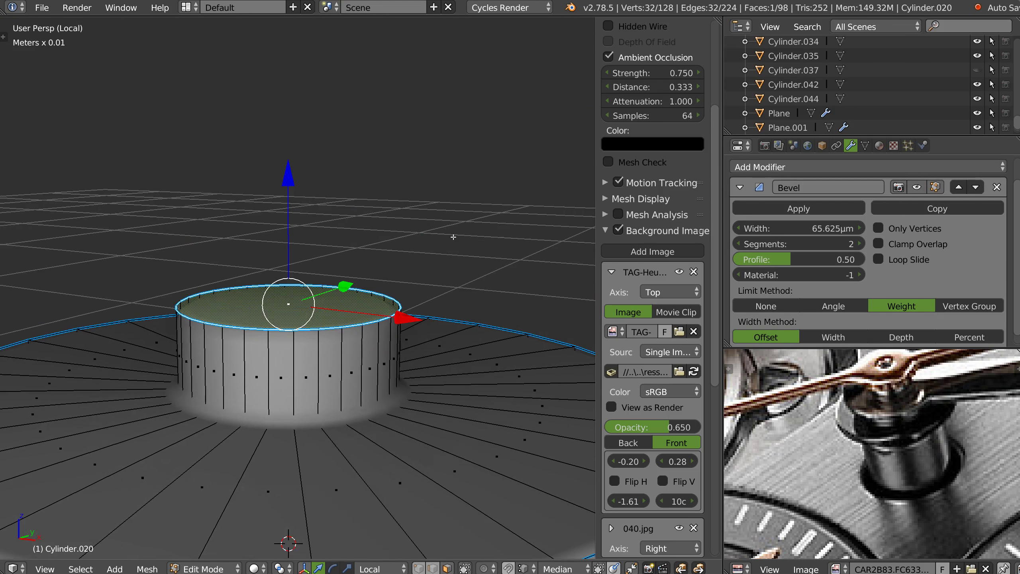
Leave local view and adjust the height of the shaft's top face so it ends just above the upper hand's disc.
{"action": "scroll", "coordinate": [363, 332], "scroll_direction": "down", "scroll_amount": 5}
{"action": "left_click_drag", "start_coordinate": [339, 201], "coordinate": [375, 118]}
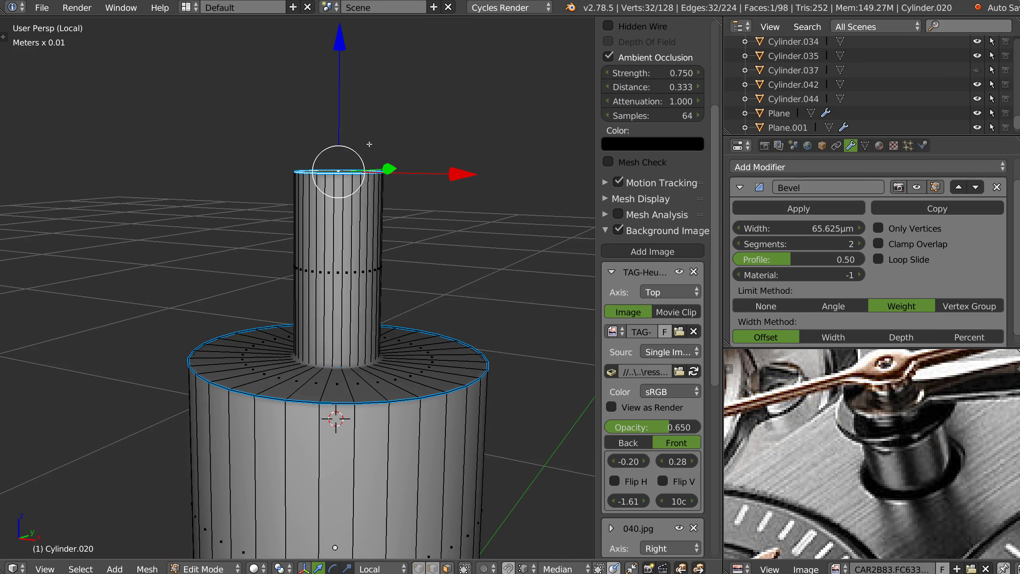
{"action": "key", "text": "KP_Divide"}
{"action": "middle_click_drag", "start_coordinate": [373, 55], "coordinate": [349, 157], "text": "shift"}
{"action": "left_click_drag", "start_coordinate": [346, 82], "coordinate": [335, 121]}
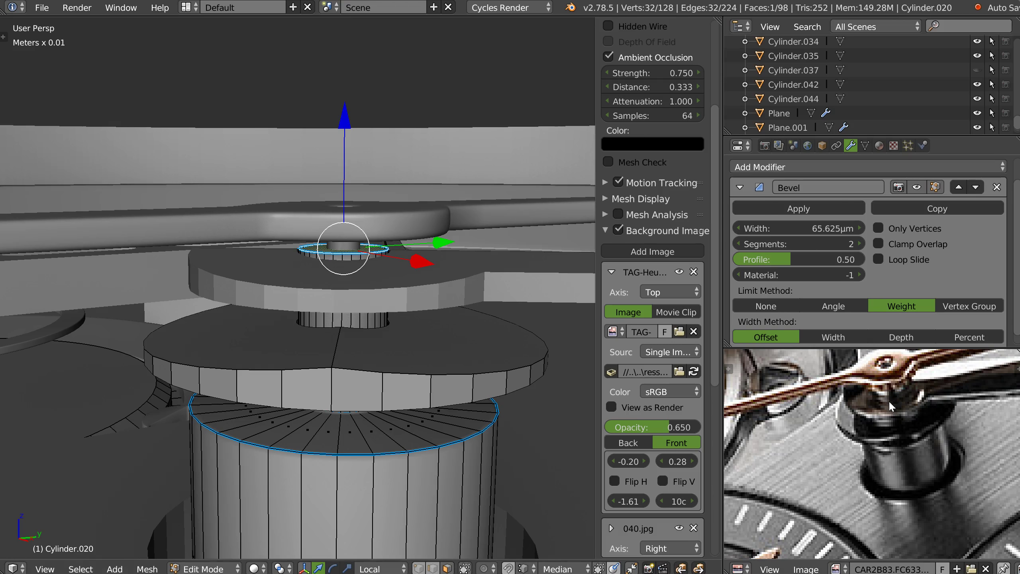
{"action": "middle_click_drag", "start_coordinate": [367, 282], "coordinate": [391, 240], "text": "shift"}
{"action": "scroll", "coordinate": [383, 249], "scroll_direction": "down", "scroll_amount": 2}
{"action": "key", "text": "Tab"}
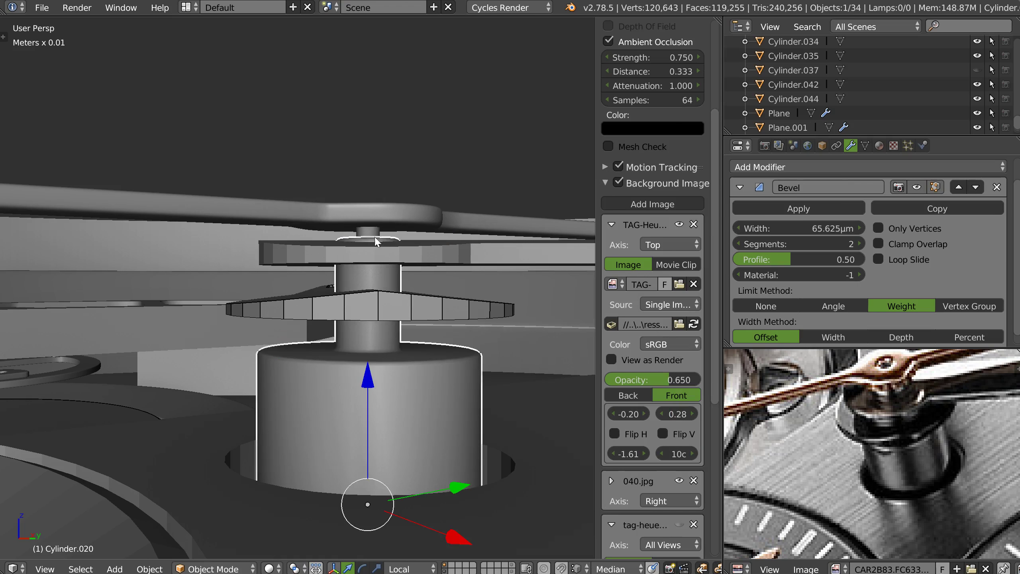
Compare the spacing of the three stacked hands and the central post's proportions with the reference photo.
{"action": "right_click", "coordinate": [414, 262]}
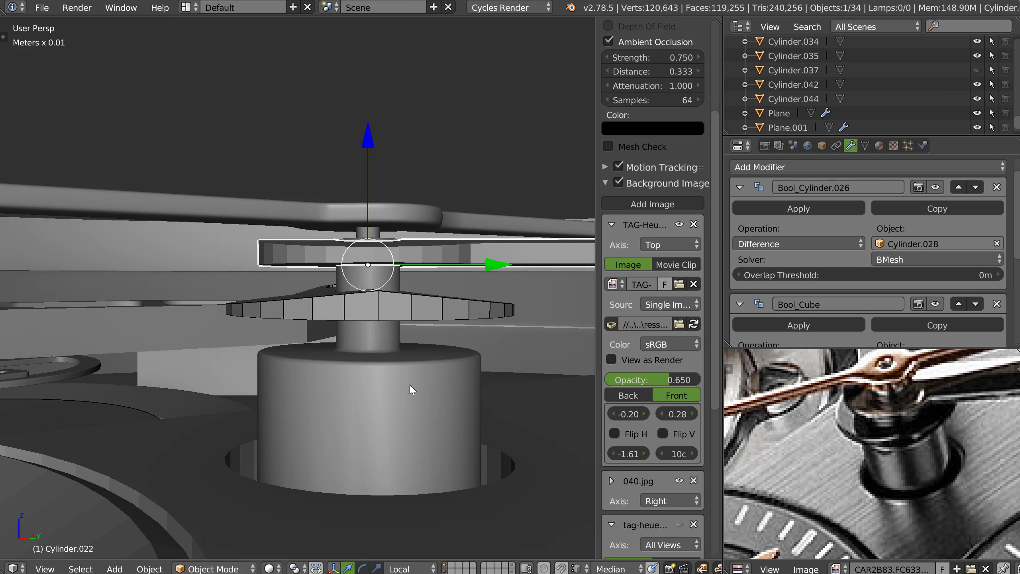
{"action": "scroll", "coordinate": [356, 286], "scroll_direction": "down", "scroll_amount": 2}
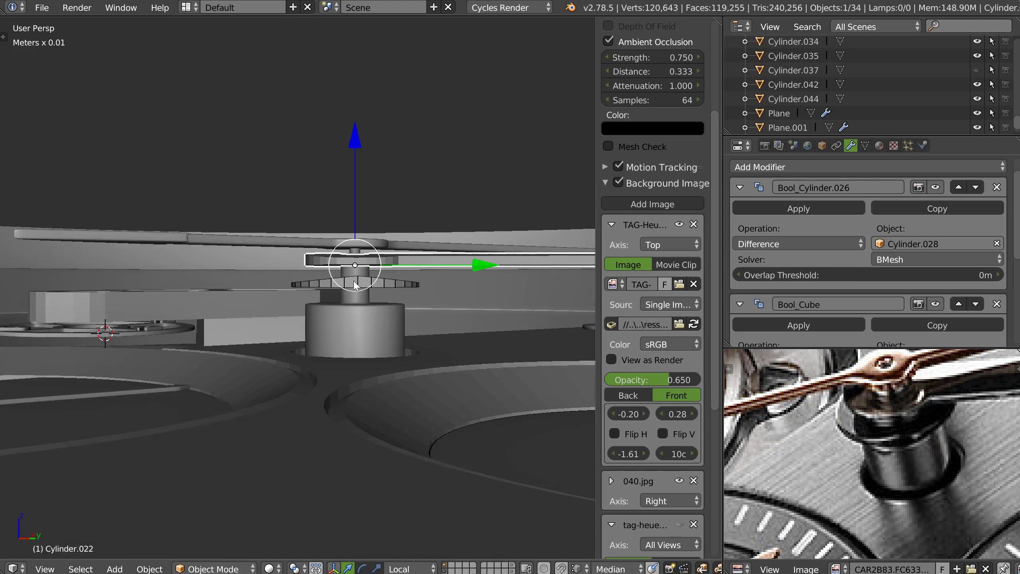
{"action": "middle_click_drag", "start_coordinate": [356, 286], "coordinate": [358, 296]}
{"action": "right_click", "coordinate": [391, 294]}
{"action": "right_click", "coordinate": [410, 258], "text": "shift"}
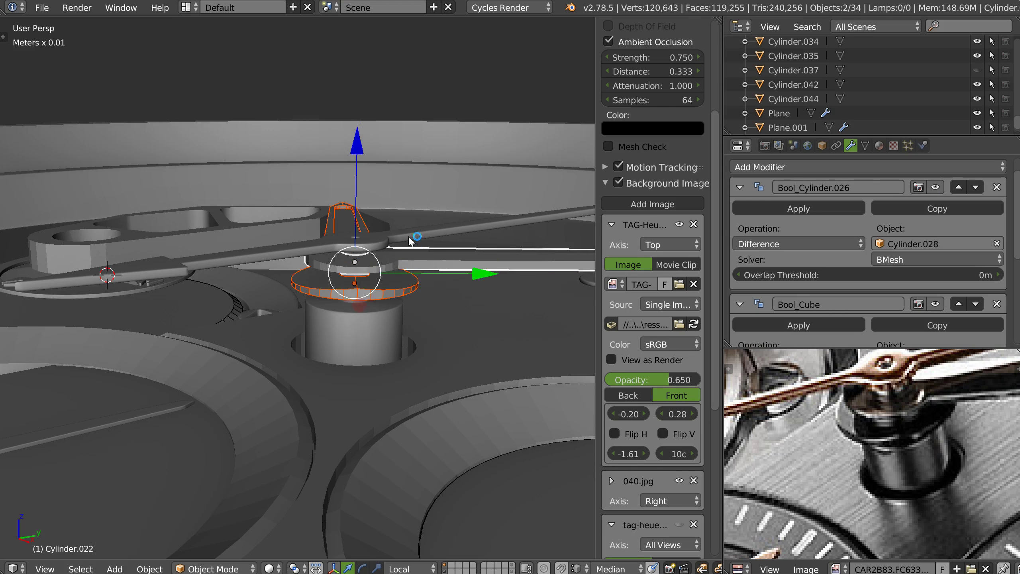
{"action": "right_click", "coordinate": [410, 235], "text": "shift"}
{"action": "scroll", "coordinate": [240, 315], "scroll_direction": "down", "scroll_amount": 3}
{"action": "middle_click_drag", "start_coordinate": [484, 249], "coordinate": [244, 309], "text": "shift"}
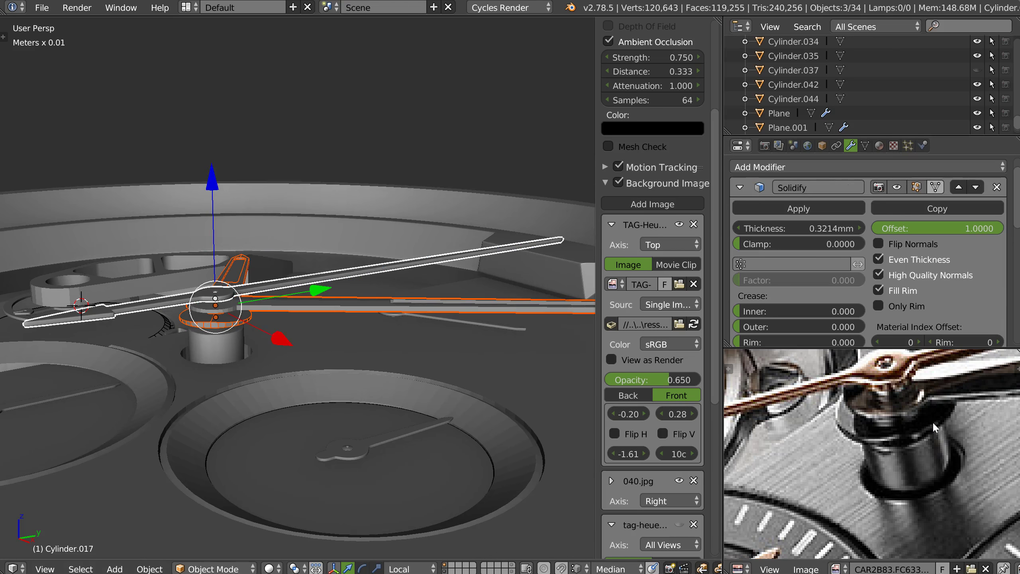
{"action": "scroll", "coordinate": [884, 422], "scroll_direction": "down", "scroll_amount": 5}
{"action": "scroll", "coordinate": [884, 420], "scroll_direction": "up", "scroll_amount": 5}
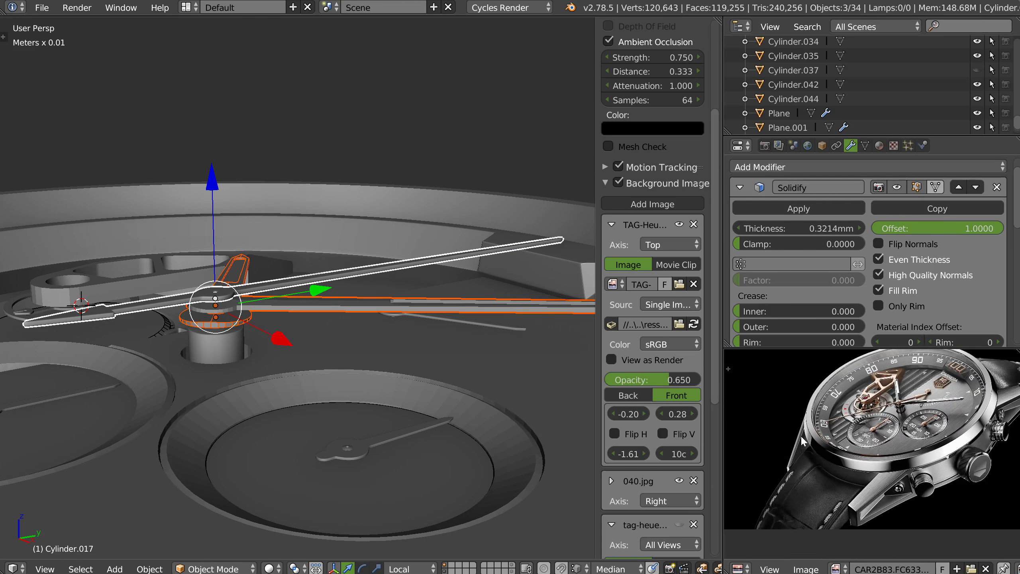
{"action": "middle_click_drag", "start_coordinate": [466, 257], "coordinate": [354, 270]}
{"action": "scroll", "coordinate": [354, 271], "scroll_direction": "up", "scroll_amount": 4}
{"action": "right_click", "coordinate": [395, 308]}
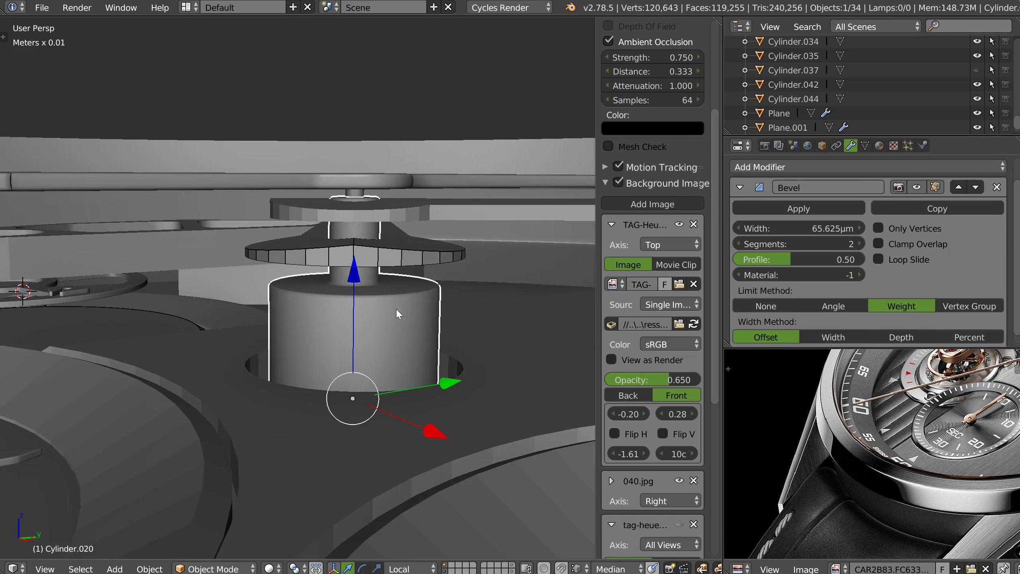
{"action": "scroll", "coordinate": [863, 447], "scroll_direction": "up", "scroll_amount": 2}
{"action": "scroll", "coordinate": [863, 448], "scroll_direction": "up", "scroll_amount": 3}
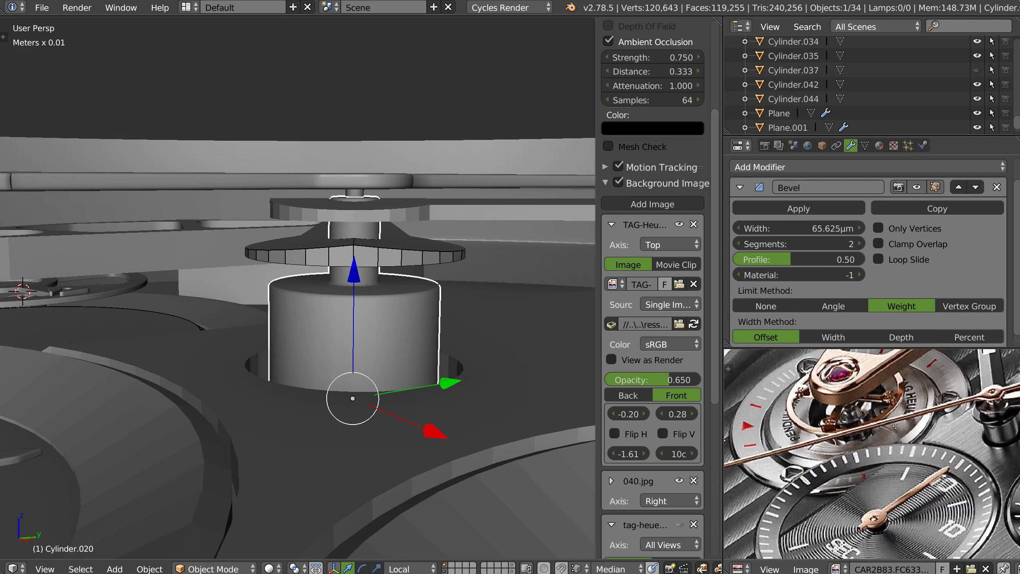
{"action": "scroll", "coordinate": [402, 331], "scroll_direction": "down", "scroll_amount": 2}
{"action": "middle_click_drag", "start_coordinate": [402, 331], "coordinate": [359, 319]}
Narrow the side faces of the post's wide base cylinder by scaling them in X and Y only.
{"action": "right_click", "coordinate": [398, 324]}
{"action": "right_click", "coordinate": [399, 336]}
{"action": "key", "text": "Tab"}
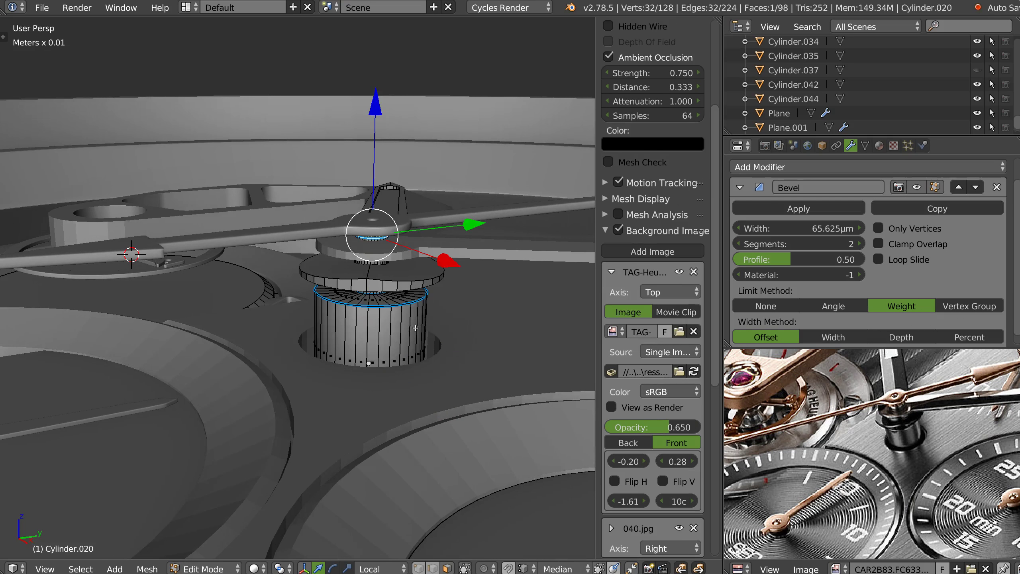
{"action": "right_click", "coordinate": [418, 332], "text": "alt"}
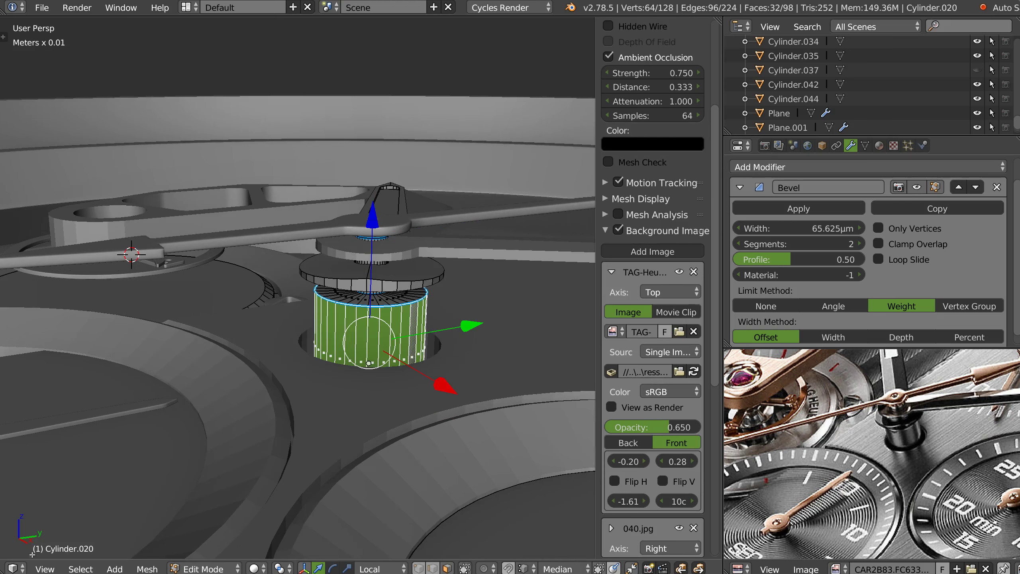
{"action": "scroll", "coordinate": [434, 328], "scroll_direction": "up", "scroll_amount": 1}
{"action": "key", "text": "s"}
{"action": "key", "text": "shift+z"}
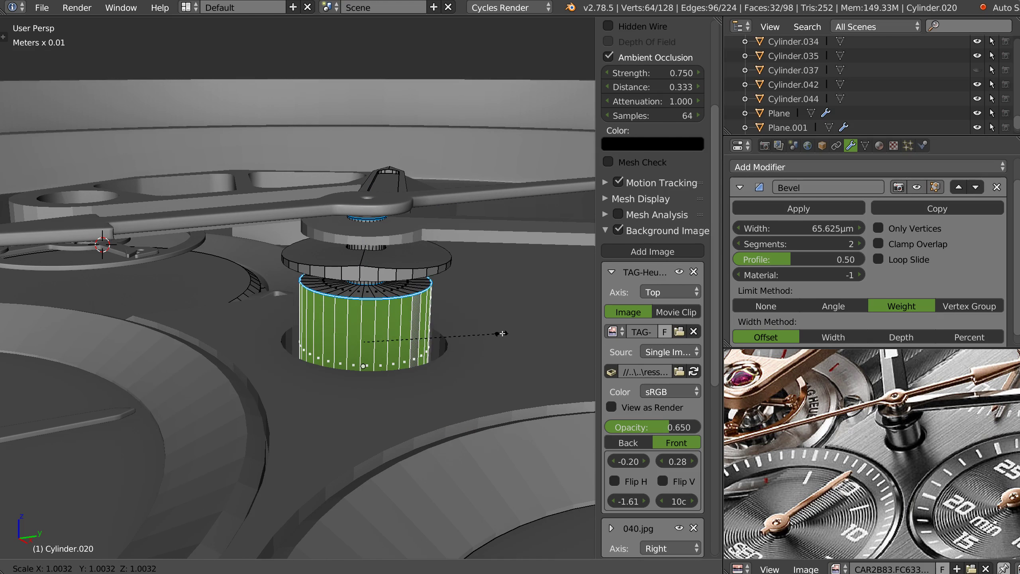
{"action": "left_click", "coordinate": [466, 332]}
{"action": "middle_click_drag", "start_coordinate": [385, 318], "coordinate": [390, 446]}
{"action": "scroll", "coordinate": [368, 301], "scroll_direction": "up", "scroll_amount": 1}
{"action": "key", "text": "Tab"}
Reveal the Boolean cutter layer, scale the dial hole's cylindrical cutter to about 0.7, and hide the layer again.
{"action": "left_click", "coordinate": [512, 571], "text": "shift"}
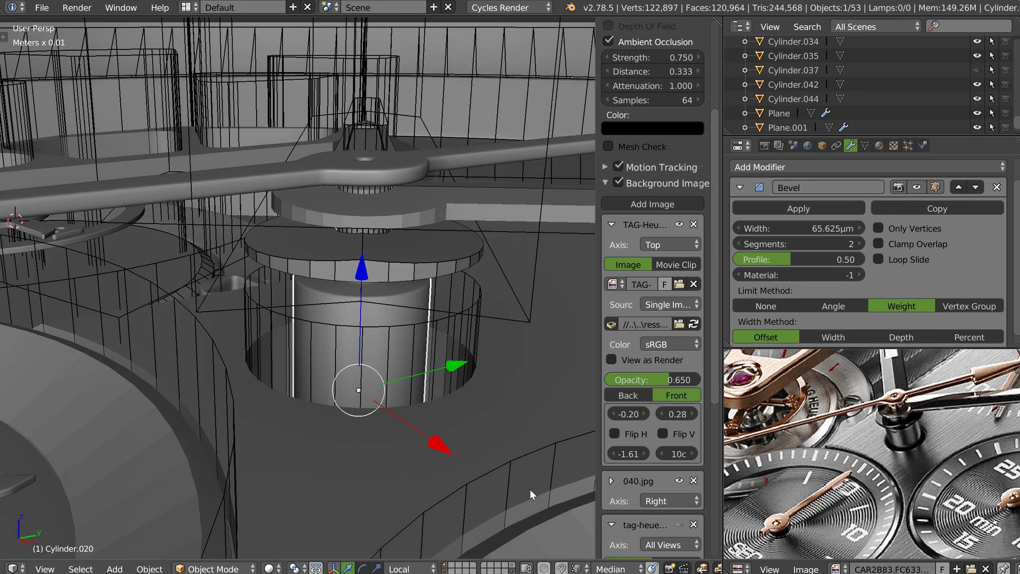
{"action": "right_click", "coordinate": [455, 318]}
{"action": "key", "text": "s"}
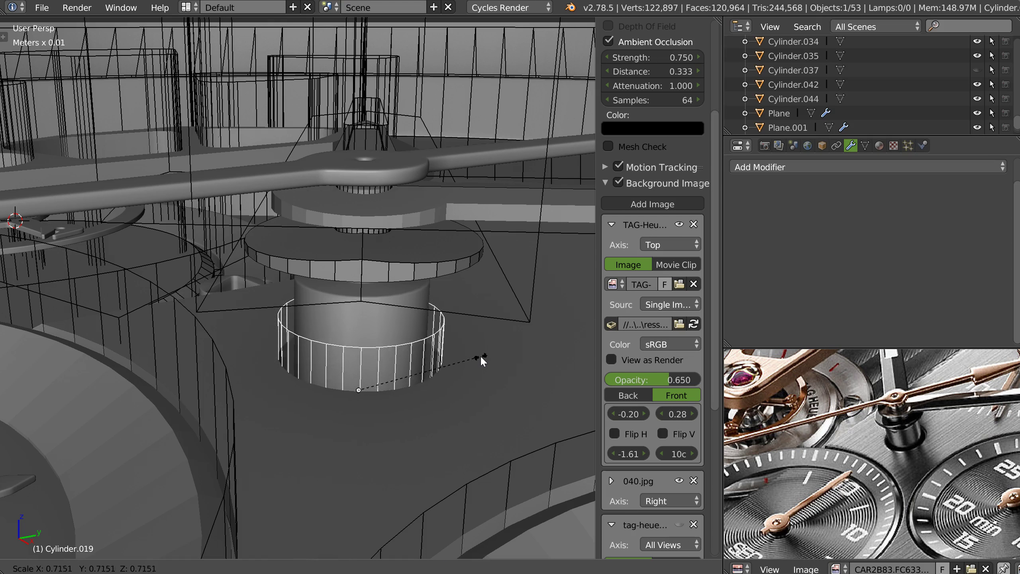
{"action": "left_click", "coordinate": [470, 357]}
{"action": "left_click", "coordinate": [512, 570], "text": "shift"}
Reveal the Boolean cutters and scale the hand's centre-hole cutter cylinder to about 0.92 so it fits inside the post's shaft.
{"action": "scroll", "coordinate": [426, 271], "scroll_direction": "up", "scroll_amount": 5}
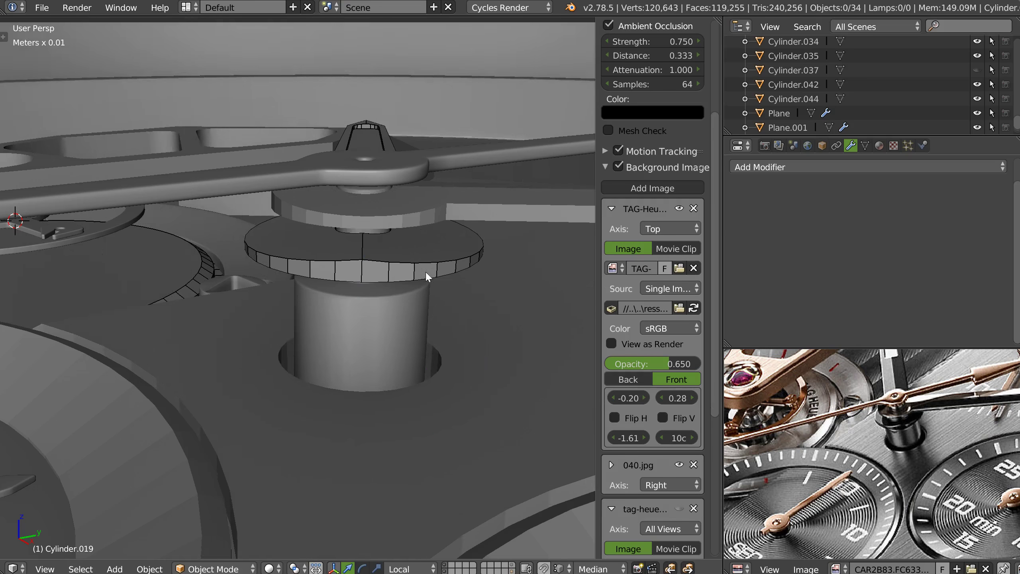
{"action": "middle_click_drag", "start_coordinate": [429, 258], "coordinate": [373, 269]}
{"action": "right_click", "coordinate": [379, 286]}
{"action": "scroll", "coordinate": [374, 261], "scroll_direction": "up", "scroll_amount": 2}
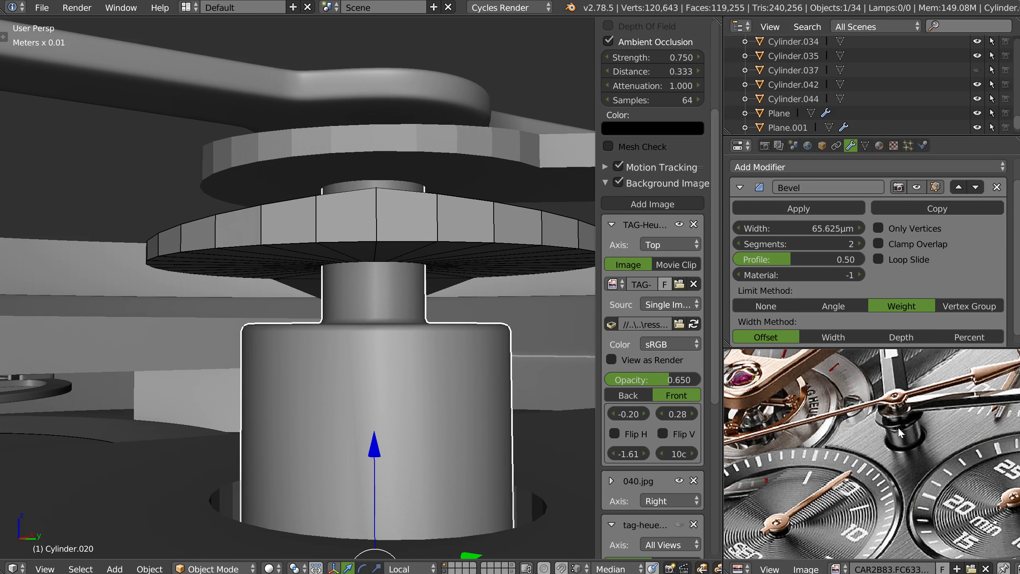
{"action": "scroll", "coordinate": [900, 433], "scroll_direction": "up", "scroll_amount": 7}
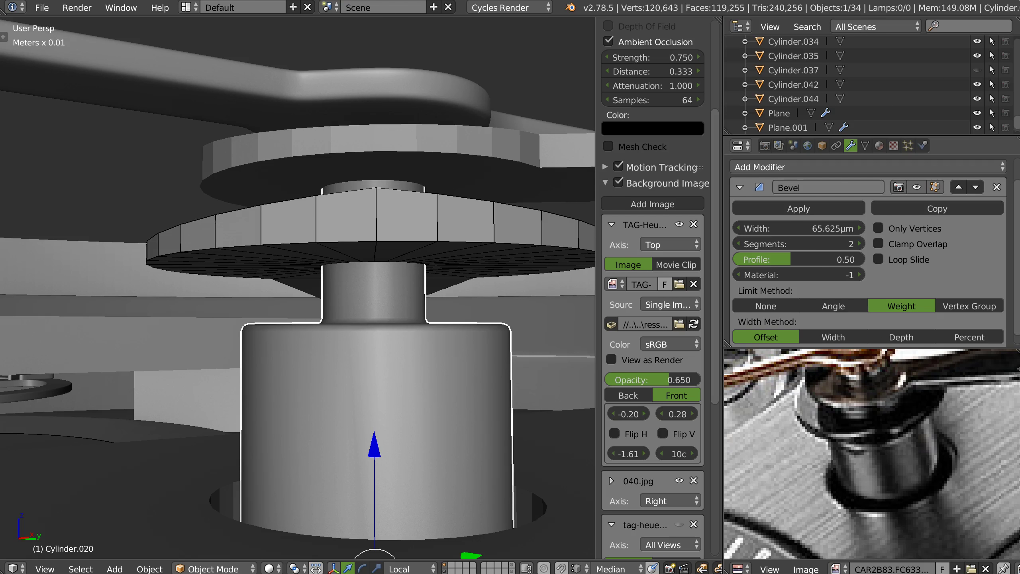
{"action": "middle_click_drag", "start_coordinate": [386, 319], "coordinate": [369, 289]}
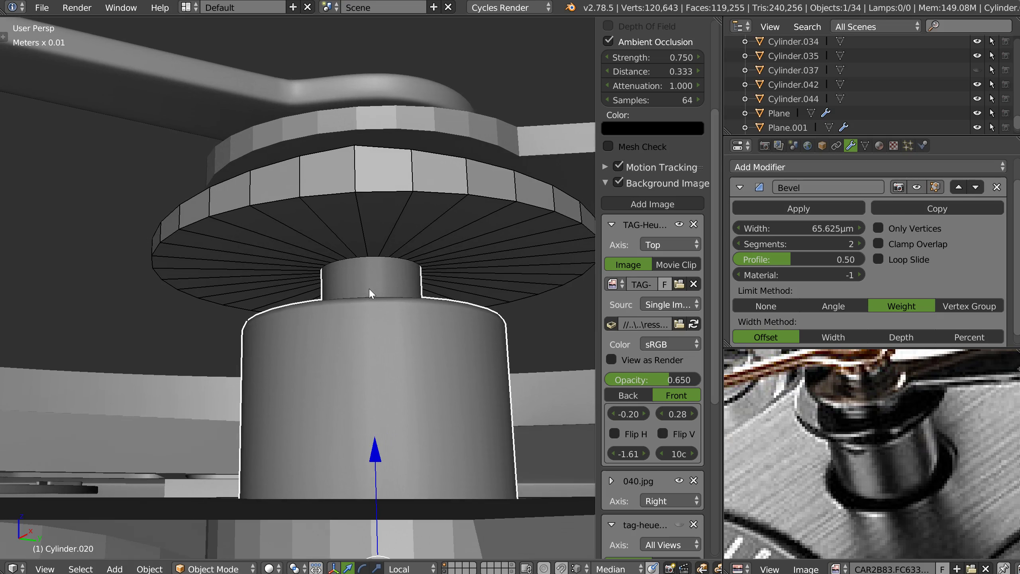
{"action": "left_click", "coordinate": [511, 571], "text": "shift"}
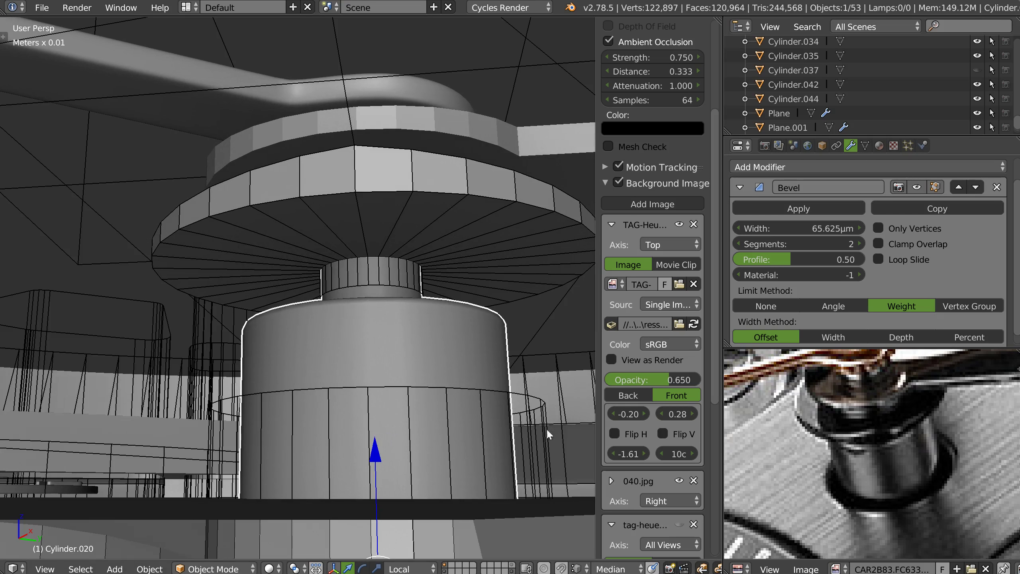
{"action": "right_click", "coordinate": [377, 286]}
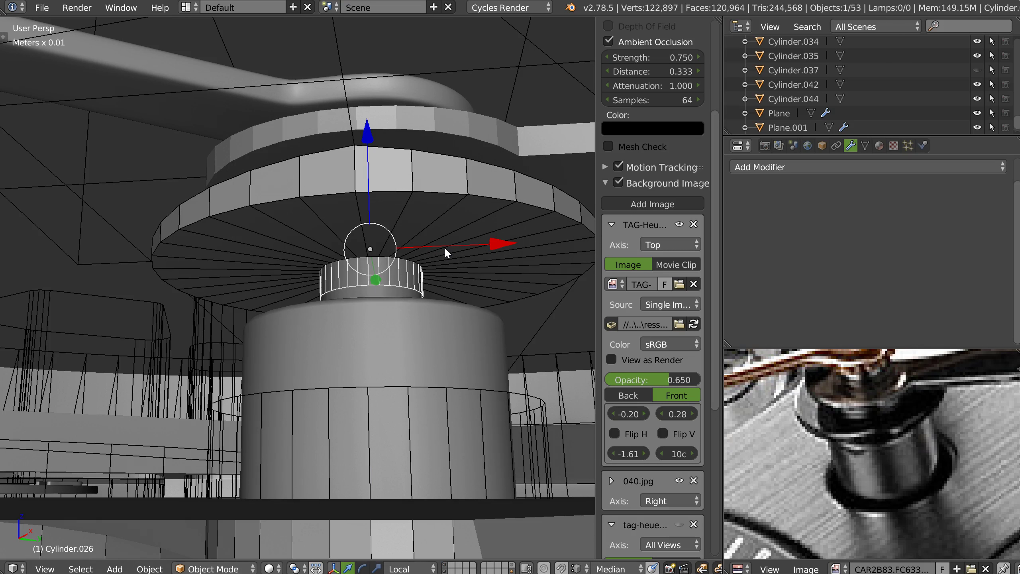
{"action": "key", "text": "s"}
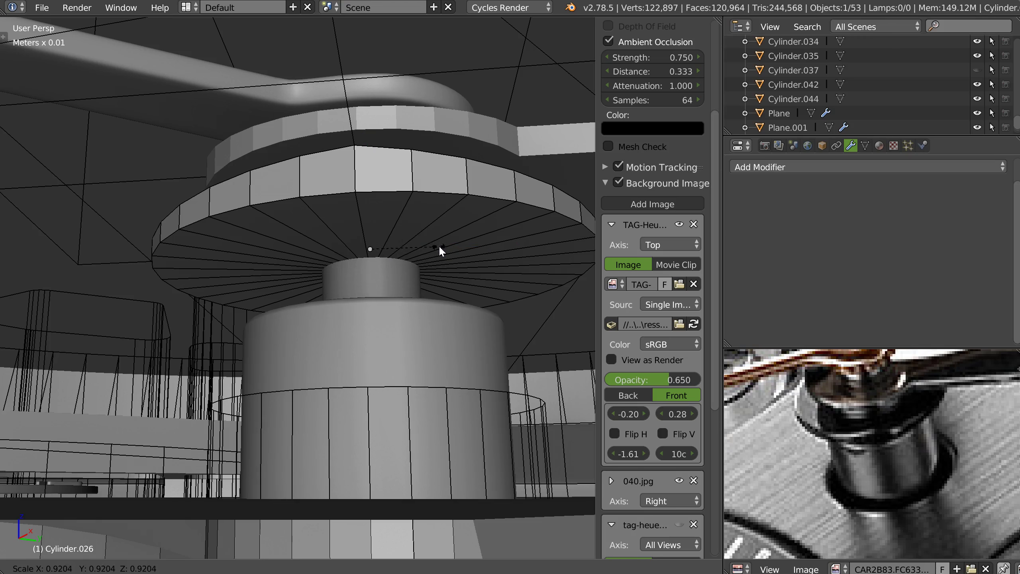
{"action": "left_click", "coordinate": [437, 249]}
Cut two edge loops around the post's shaft, one below the lower hand's disc and one just above it.
{"action": "middle_click_drag", "start_coordinate": [438, 249], "coordinate": [390, 281]}
{"action": "right_click", "coordinate": [400, 303]}
{"action": "key", "text": "Tab"}
{"action": "key", "text": "ctrl+r"}
{"action": "left_click", "coordinate": [388, 283]}
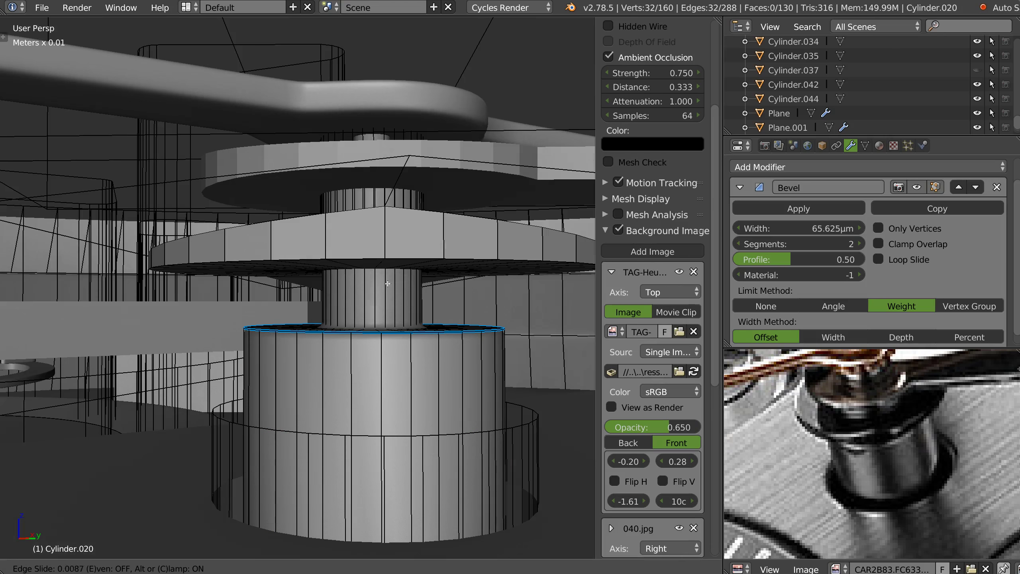
{"action": "left_click", "coordinate": [384, 309]}
{"action": "middle_click_drag", "start_coordinate": [384, 309], "coordinate": [394, 241]}
{"action": "key", "text": "ctrl+r"}
{"action": "left_click", "coordinate": [391, 277]}
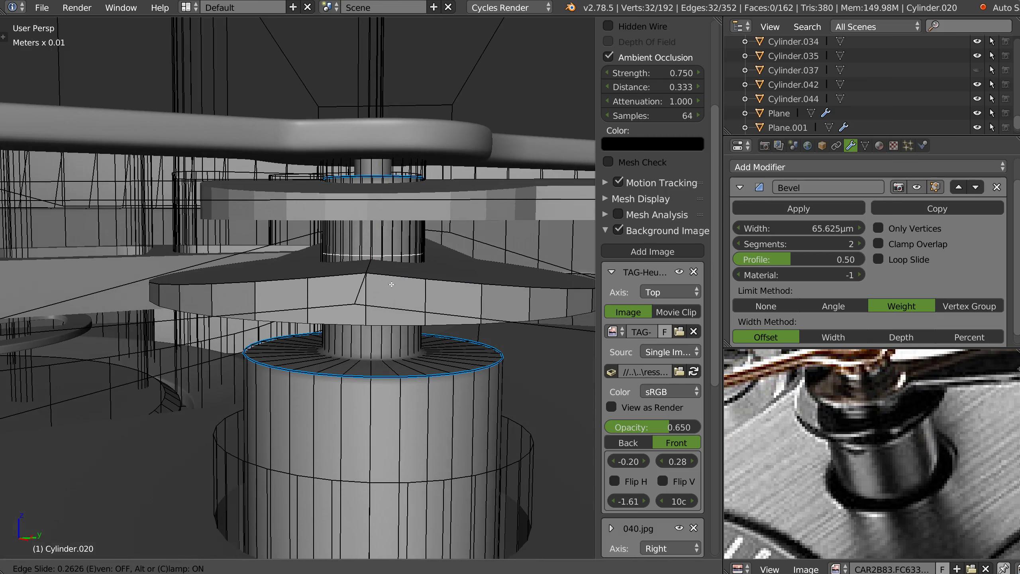
{"action": "left_click", "coordinate": [392, 287]}
Cut a third edge loop around the post's shaft close to the underside of the upper hand's disc.
{"action": "middle_click_drag", "start_coordinate": [392, 287], "coordinate": [397, 223]}
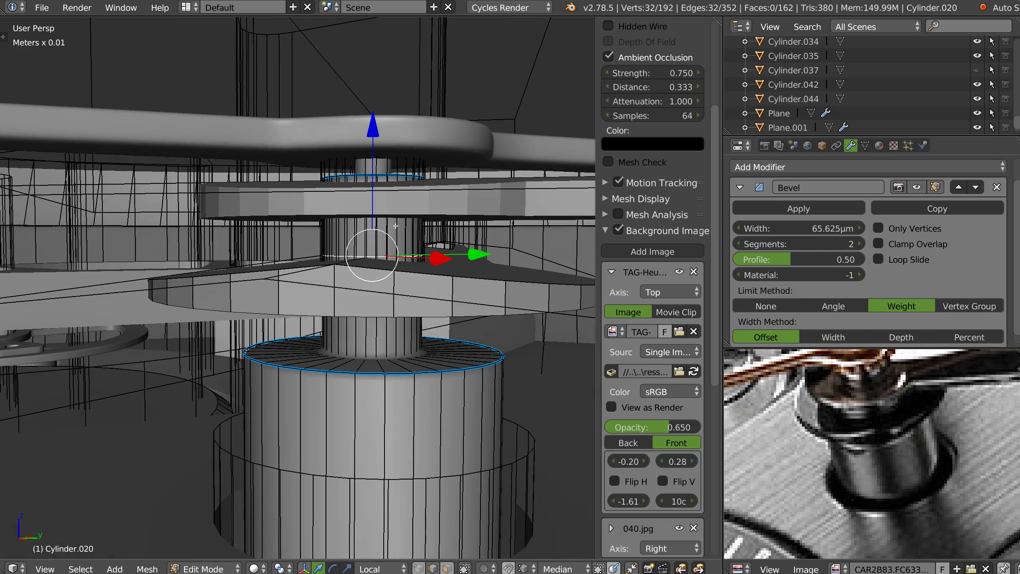
{"action": "key", "text": "ctrl+r"}
{"action": "left_click", "coordinate": [397, 223]}
{"action": "left_click", "coordinate": [396, 227]}
{"action": "mouse_move", "coordinate": [396, 227]}
{"action": "middle_mouse_down"}
{"action": "mouse_move", "coordinate": [400, 235]}
{"action": "mouse_move", "coordinate": [396, 221]}
{"action": "mouse_move", "coordinate": [392, 228]}
{"action": "middle_mouse_up"}
Check the post in the reference photo and lower the hour and minute hands together slightly along Z.
{"action": "middle_click_drag", "start_coordinate": [818, 410], "coordinate": [827, 453]}
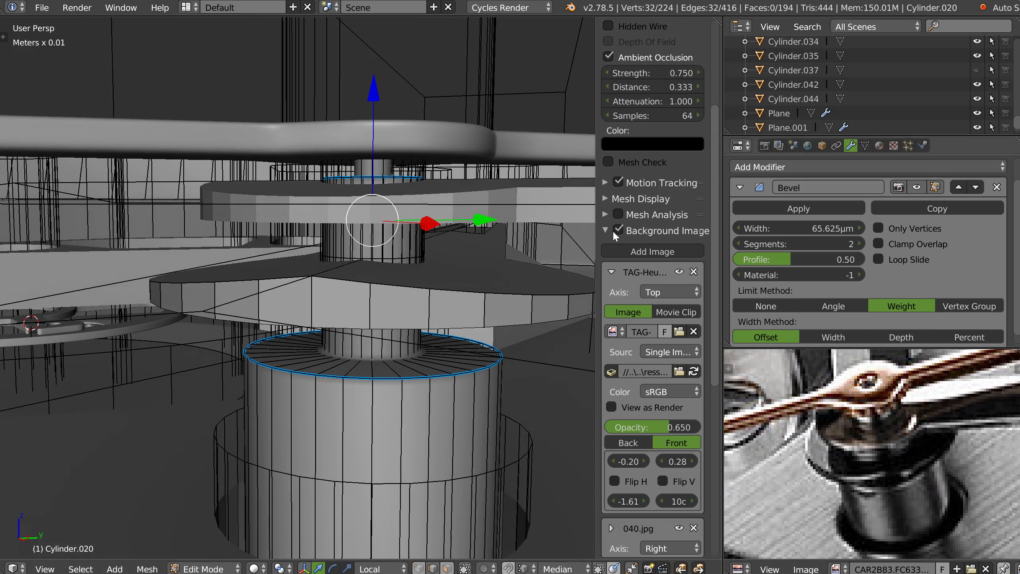
{"action": "scroll", "coordinate": [426, 287], "scroll_direction": "down", "scroll_amount": 2}
{"action": "middle_click_drag", "start_coordinate": [426, 288], "coordinate": [414, 268], "text": "shift"}
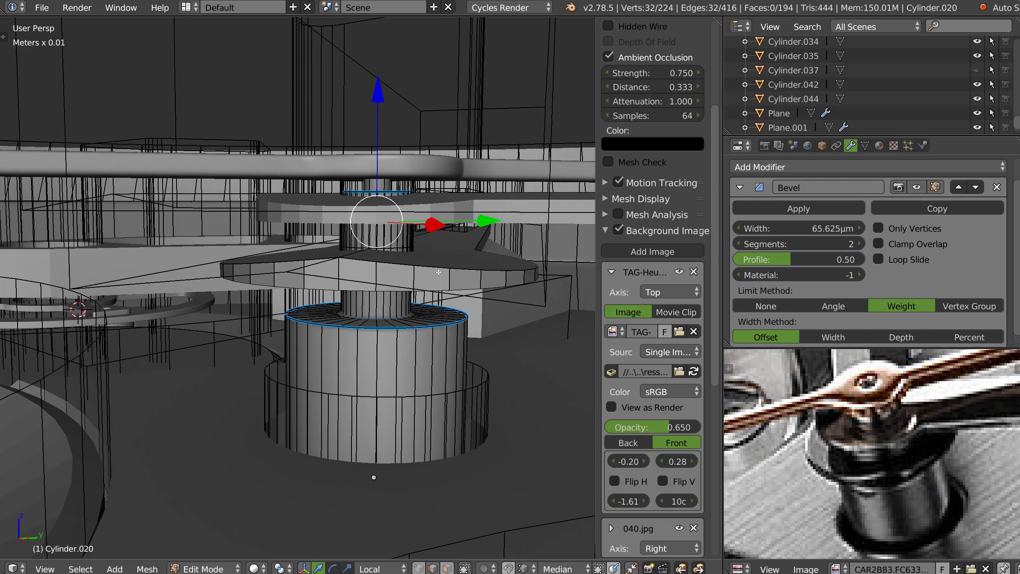
{"action": "key", "text": "Tab"}
{"action": "right_click", "coordinate": [440, 272]}
{"action": "right_click", "coordinate": [450, 206], "text": "shift"}
{"action": "left_click_drag", "start_coordinate": [377, 122], "coordinate": [376, 139]}
Cut an edge loop around the post's shaft just above the upper hand's disc.
{"action": "scroll", "coordinate": [402, 169], "scroll_direction": "up", "scroll_amount": 4}
{"action": "right_click", "coordinate": [423, 215]}
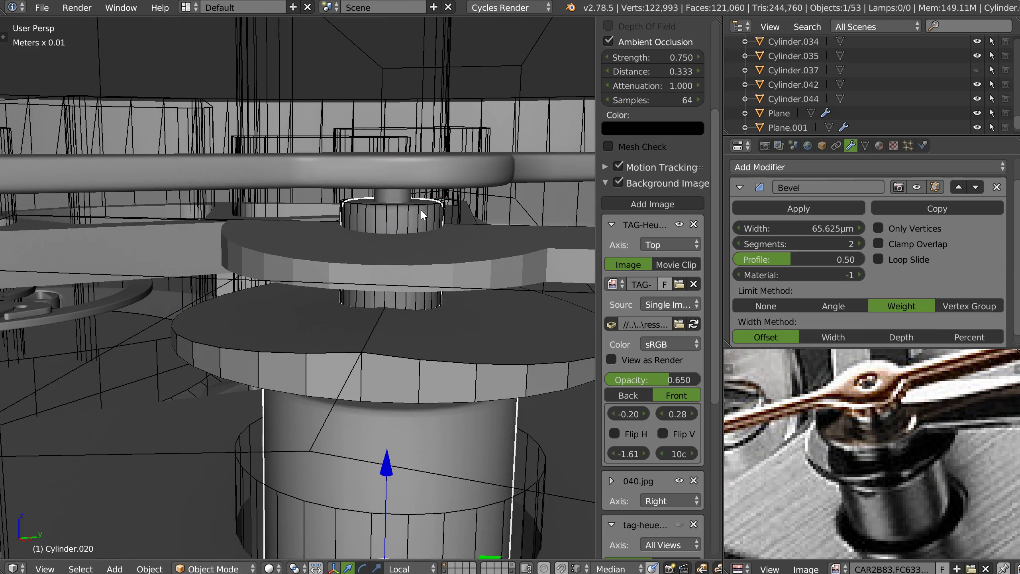
{"action": "key", "text": "Tab"}
{"action": "right_click", "coordinate": [405, 177]}
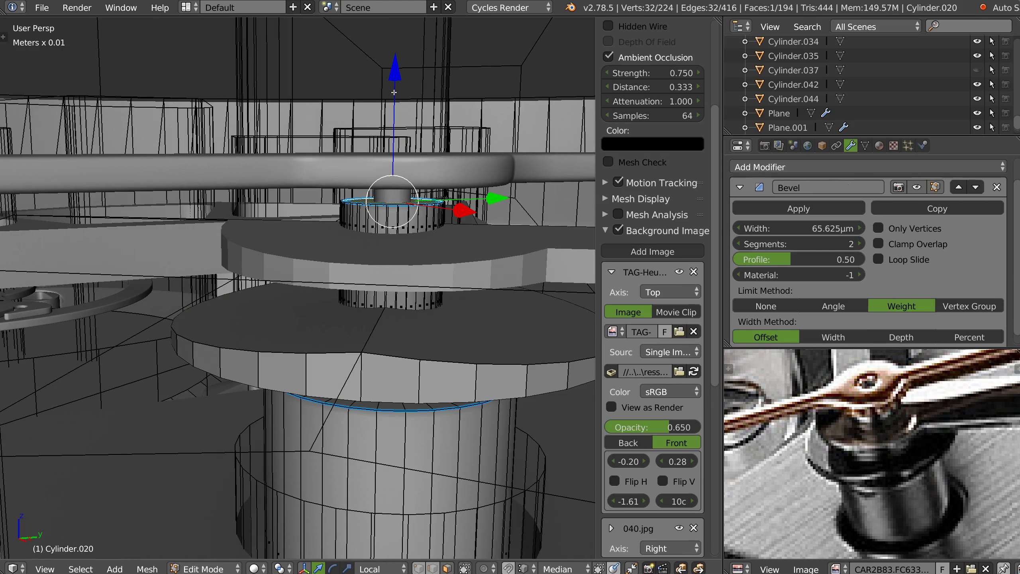
{"action": "left_click_drag", "start_coordinate": [395, 86], "coordinate": [395, 87]}
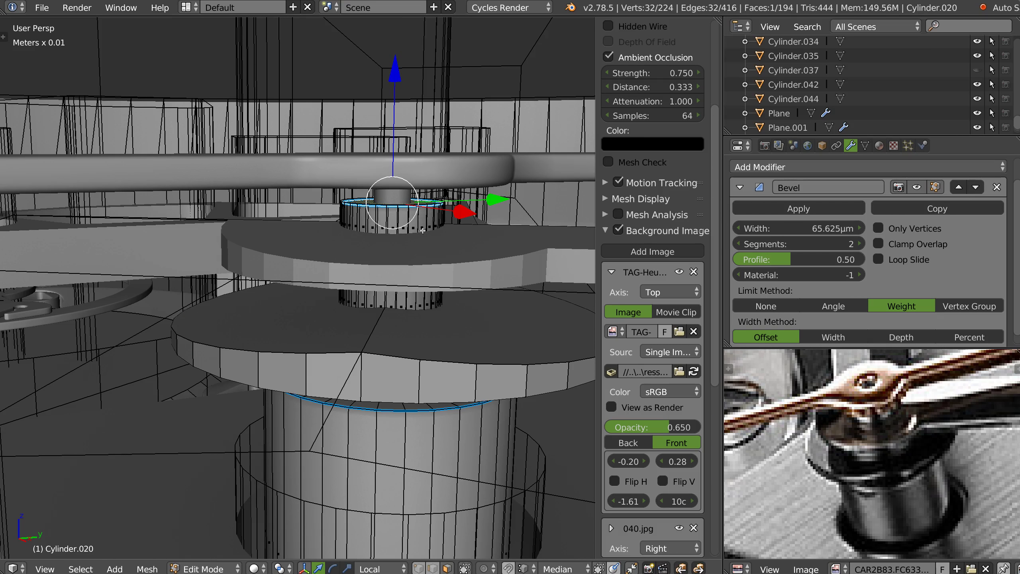
{"action": "key", "text": "ctrl+r"}
{"action": "left_click", "coordinate": [420, 231]}
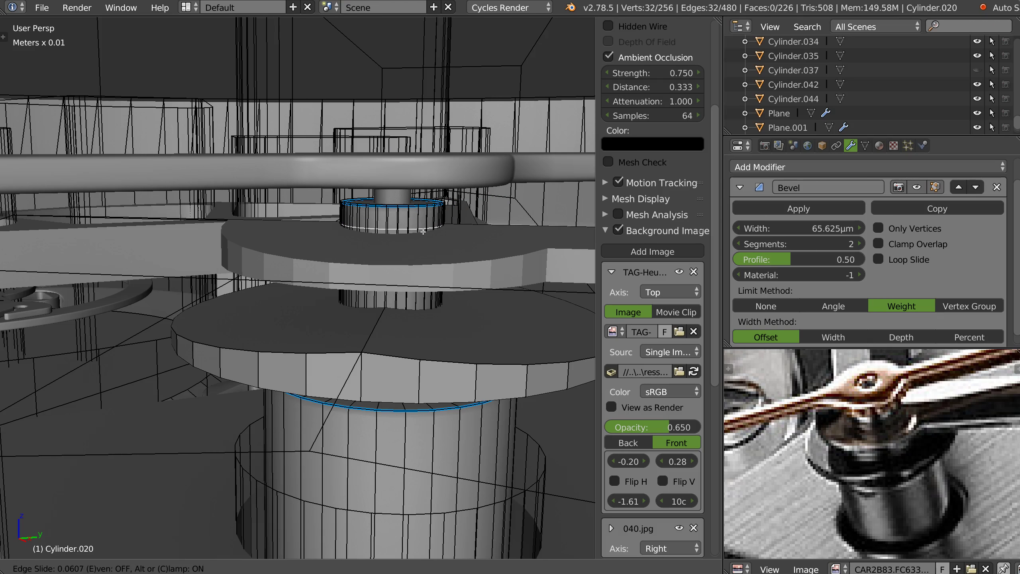
{"action": "right_click", "coordinate": [418, 242]}
Raise the shaft's edge loop between the hands to the upper disc's underside and cut another loop just above the lower disc.
{"action": "key", "text": "a"}
{"action": "right_click", "coordinate": [416, 304], "text": "alt"}
{"action": "middle_click_drag", "start_coordinate": [416, 304], "coordinate": [416, 273]}
{"action": "right_click", "coordinate": [416, 273], "text": "alt"}
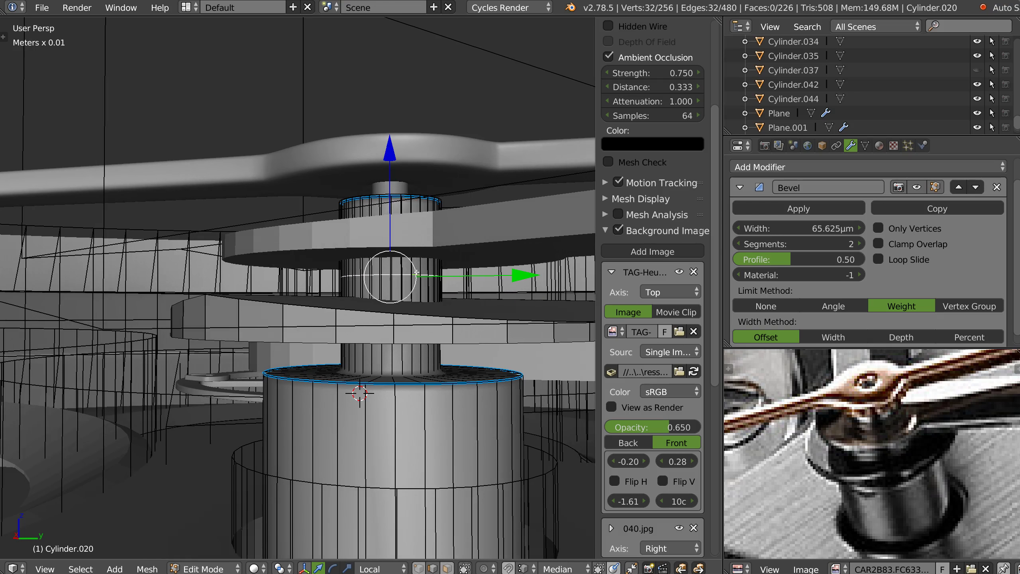
{"action": "left_click_drag", "start_coordinate": [392, 157], "coordinate": [392, 142]}
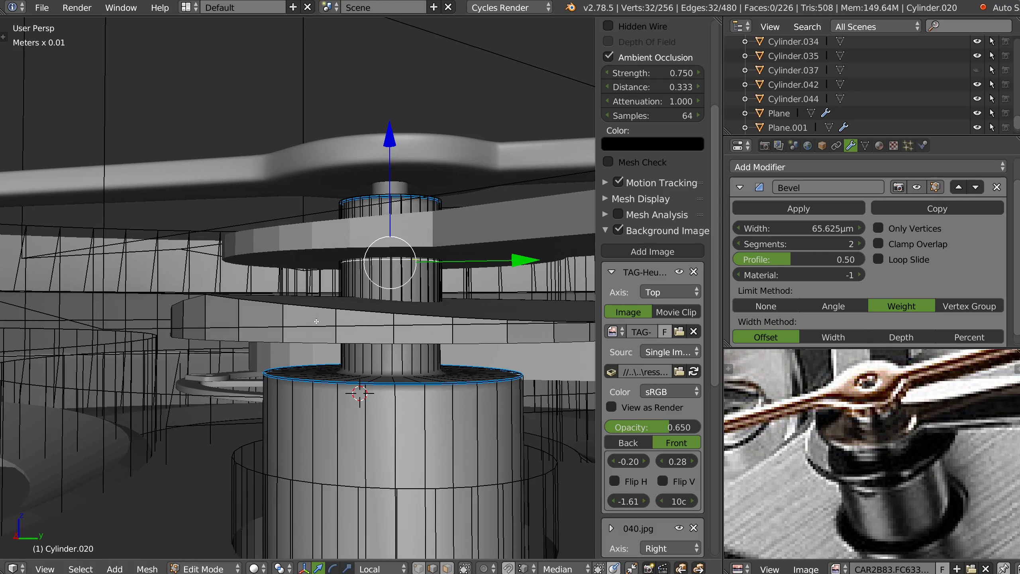
{"action": "key", "text": "e"}
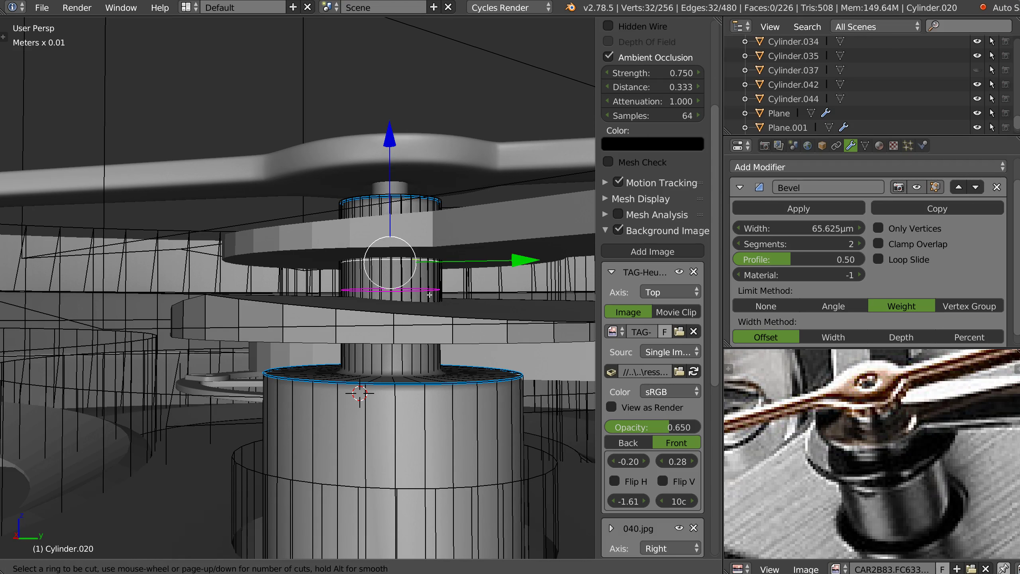
{"action": "left_click", "coordinate": [436, 299]}
{"action": "middle_click_drag", "start_coordinate": [436, 299], "coordinate": [414, 263]}
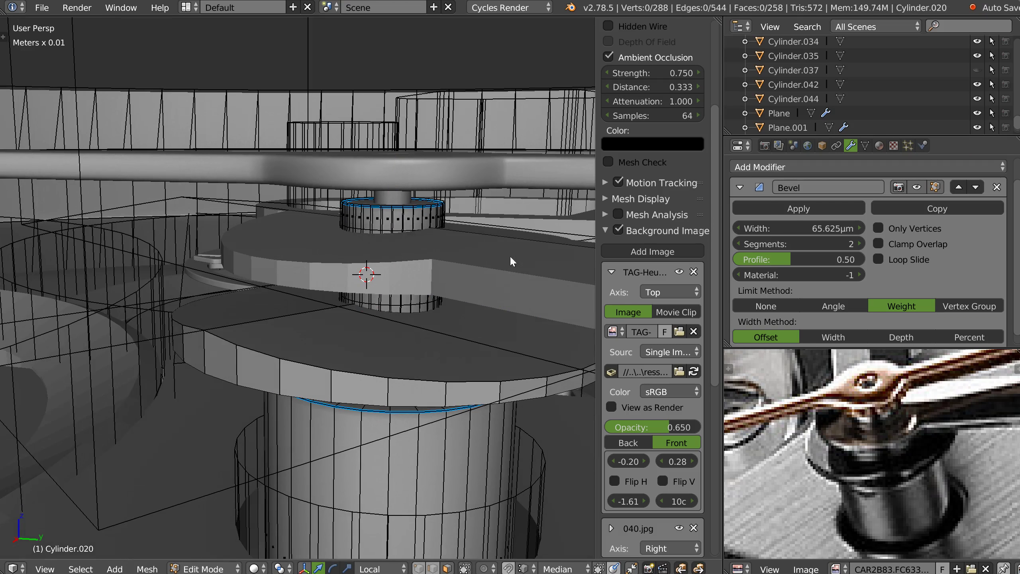
Extrude the shaft's face rings above the upper hand and between the two hands outward by about 0.02 to form two collars.
{"action": "right_click", "coordinate": [425, 218], "text": "alt"}
{"action": "right_click", "coordinate": [420, 298], "text": "alt+shift"}
{"action": "middle_click_drag", "start_coordinate": [420, 298], "coordinate": [422, 326]}
{"action": "right_click", "coordinate": [411, 344], "text": "alt+shift"}
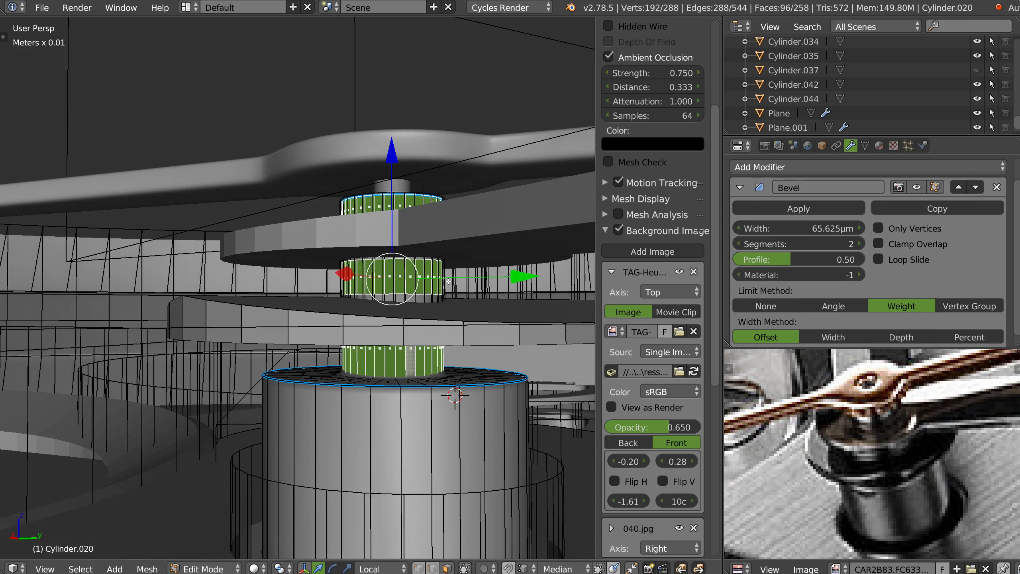
{"action": "right_click", "coordinate": [413, 355], "text": "alt+shift"}
{"action": "middle_click_drag", "start_coordinate": [413, 356], "coordinate": [438, 259]}
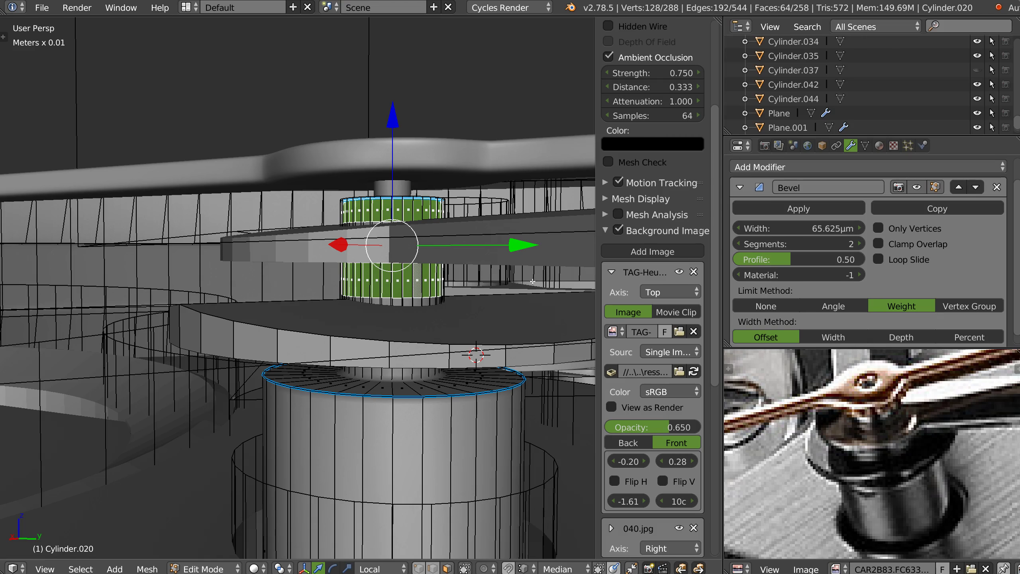
{"action": "key", "text": "i"}
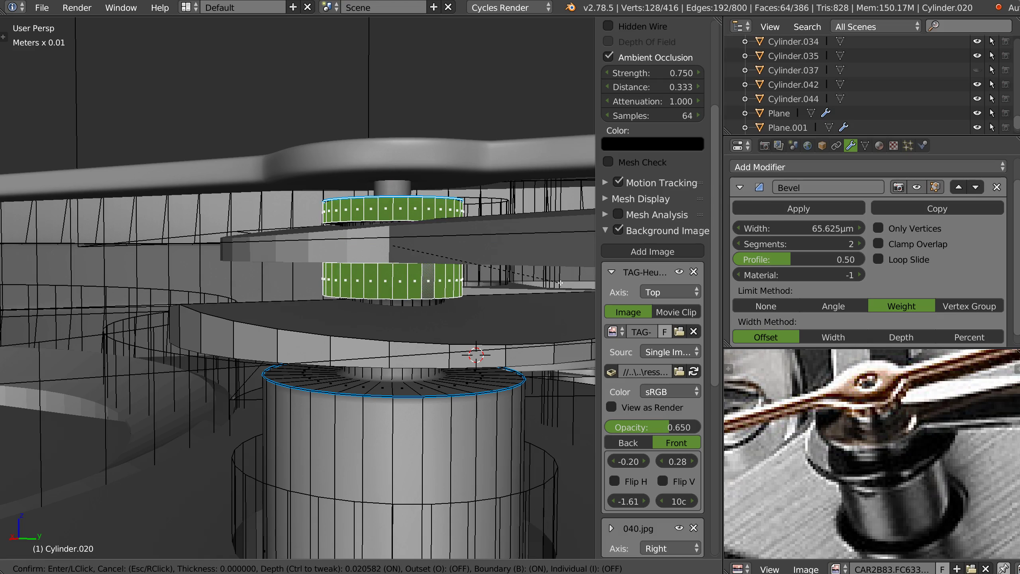
{"action": "left_click", "coordinate": [561, 283]}
Lower the shaft's edge loop beneath the lower collar along Z so it sits further down the shaft.
{"action": "middle_click_drag", "start_coordinate": [561, 283], "coordinate": [395, 308]}
{"action": "key", "text": "alt+z"}
{"action": "key", "text": "Tab"}
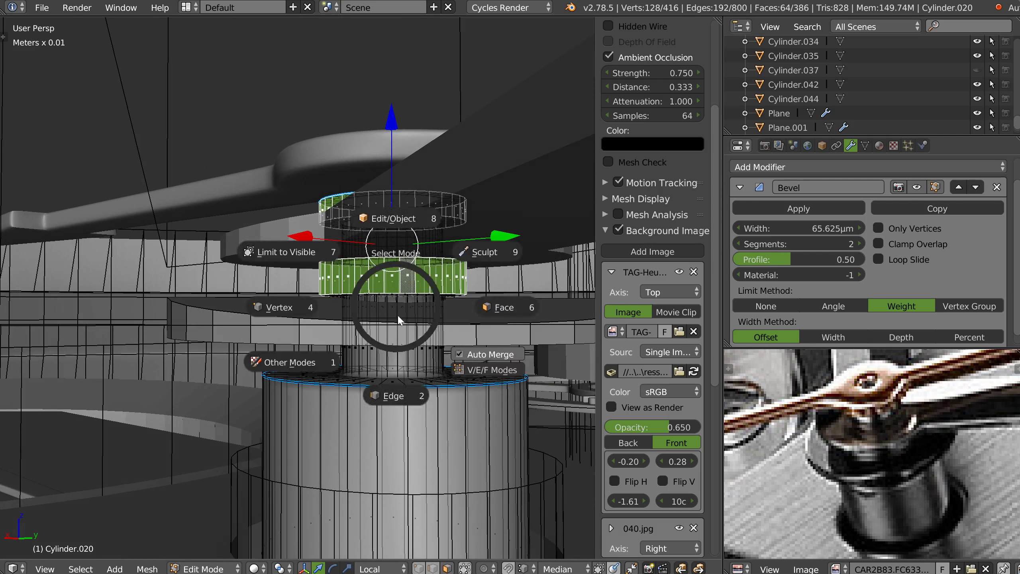
{"action": "left_click", "coordinate": [397, 318]}
{"action": "right_click", "coordinate": [397, 316], "text": "alt"}
{"action": "right_click", "coordinate": [407, 317], "text": "alt"}
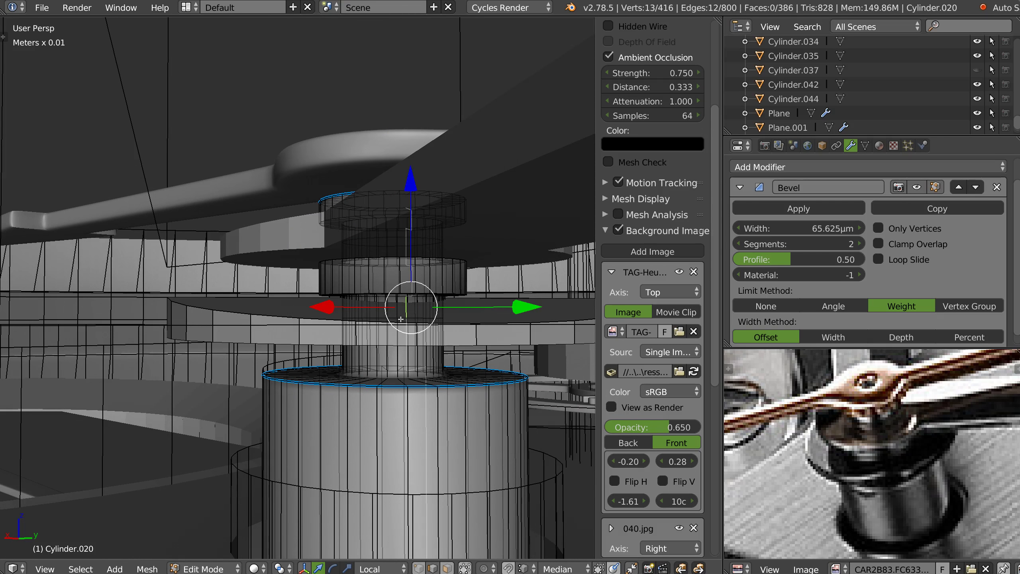
{"action": "right_click", "coordinate": [401, 319], "text": "alt"}
{"action": "left_click_drag", "start_coordinate": [393, 216], "coordinate": [393, 238]}
{"action": "middle_click_drag", "start_coordinate": [399, 282], "coordinate": [408, 276]}
{"action": "left_click_drag", "start_coordinate": [390, 229], "coordinate": [390, 225]}
{"action": "middle_click_drag", "start_coordinate": [398, 236], "coordinate": [428, 281]}
{"action": "key", "text": "Tab"}
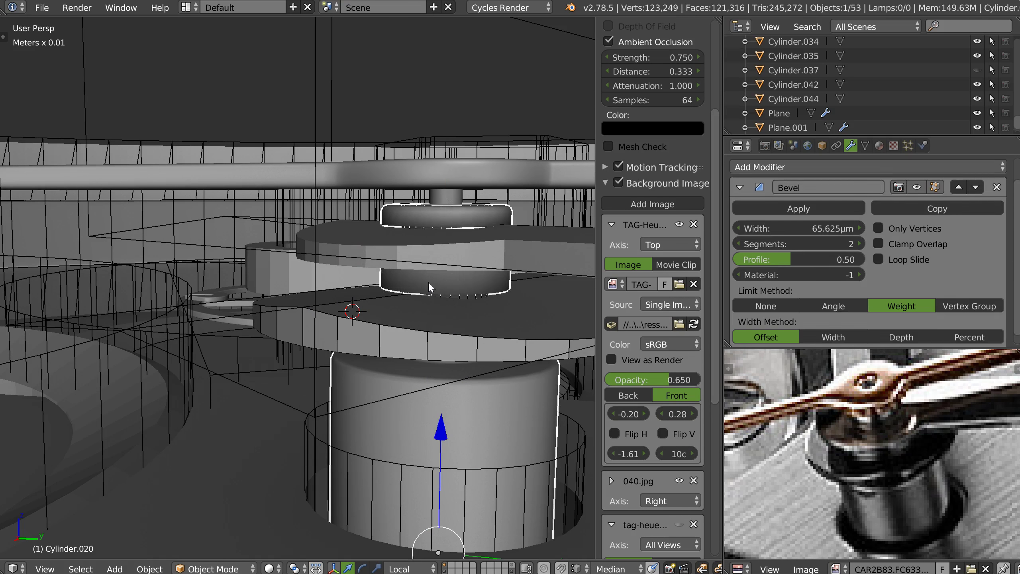
Scale the lower collar's outer face ring to about 1.76 in X and Y, keeping its height.
{"action": "key", "text": "Tab"}
{"action": "left_click", "coordinate": [486, 280]}
{"action": "right_click", "coordinate": [486, 280]}
{"action": "right_click", "coordinate": [494, 282], "text": "alt"}
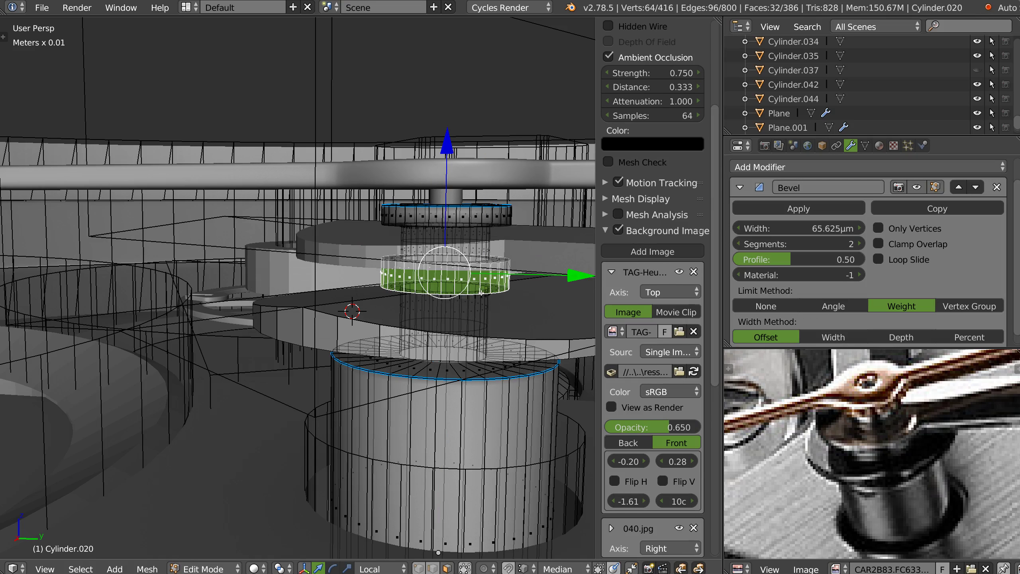
{"action": "key", "text": "s"}
{"action": "key", "text": "shift+z"}
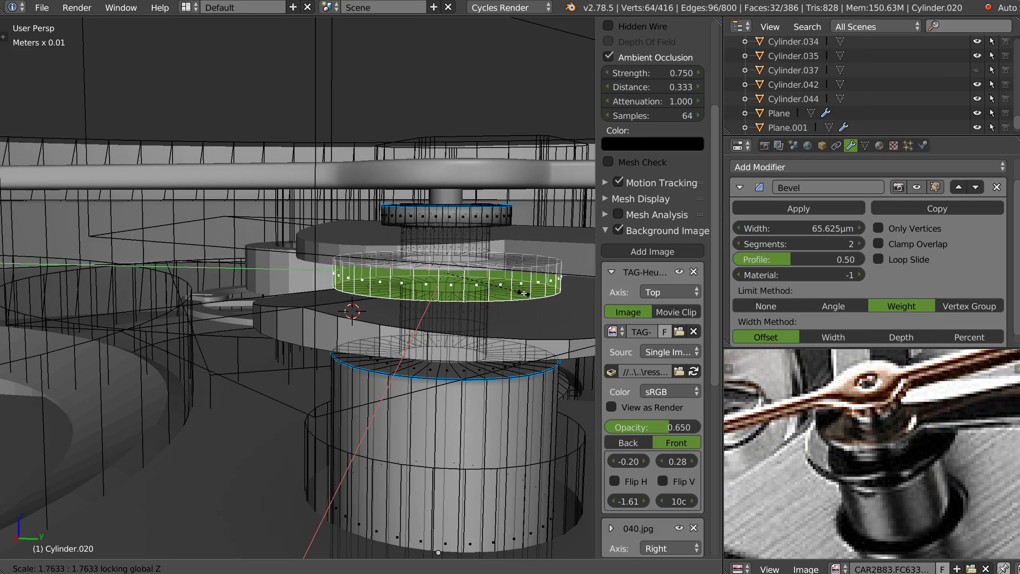
{"action": "left_click", "coordinate": [524, 293]}
Set the post's bevel width to 31.25 µm.
{"action": "middle_click_drag", "start_coordinate": [523, 293], "coordinate": [433, 255]}
{"action": "right_click", "coordinate": [516, 237], "text": "alt"}
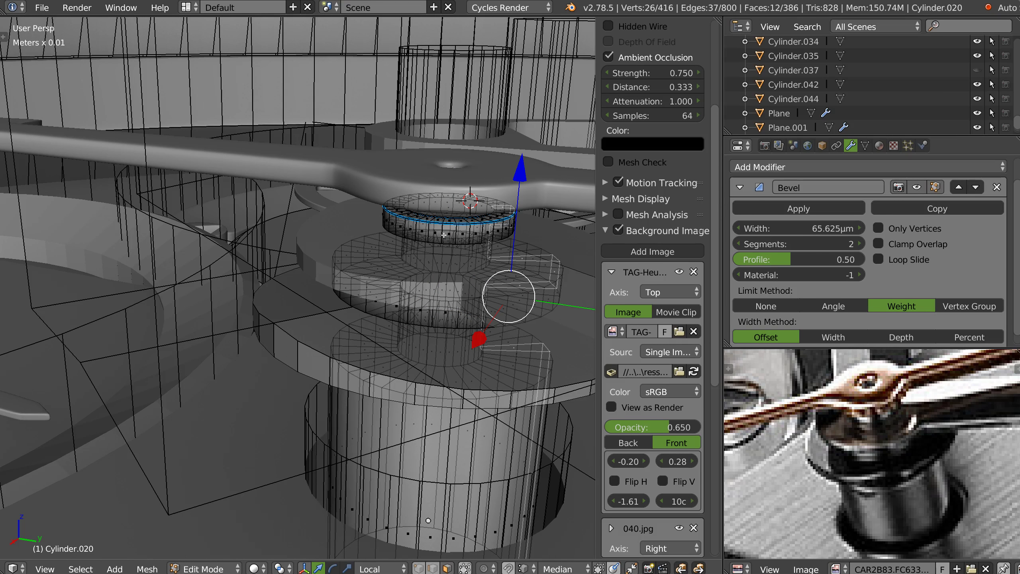
{"action": "key", "text": "Tab"}
{"action": "middle_click_drag", "start_coordinate": [459, 280], "coordinate": [437, 310]}
{"action": "key", "text": "space"}
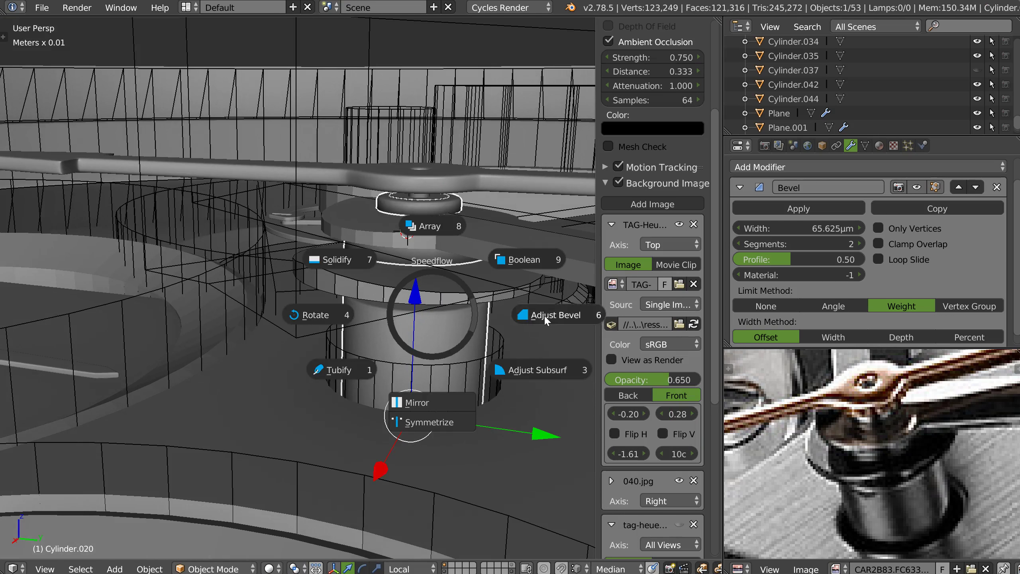
{"action": "left_click", "coordinate": [545, 315]}
{"action": "left_click", "coordinate": [534, 321]}
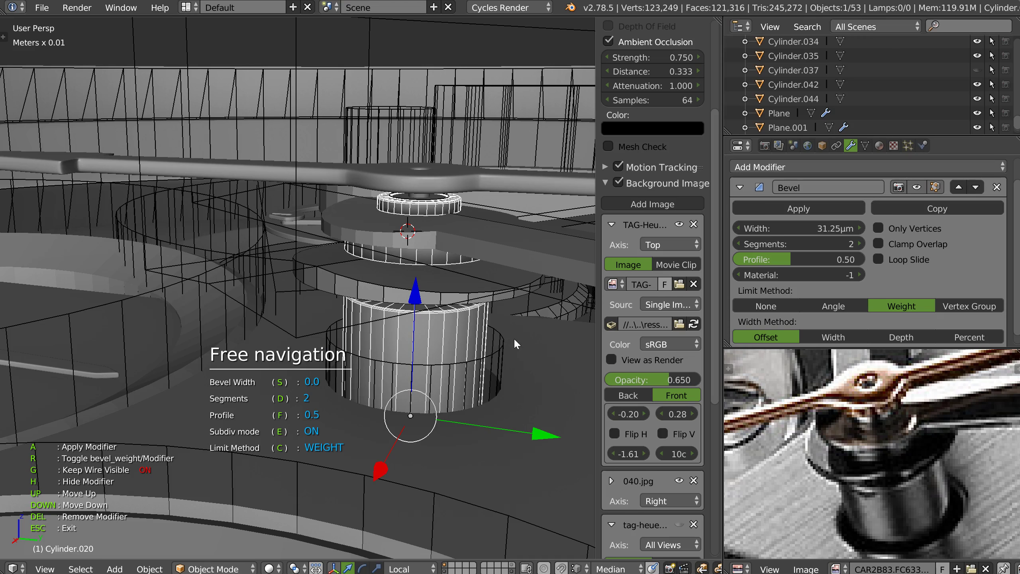
{"action": "key", "text": "Escape"}
{"action": "right_click", "coordinate": [516, 364]}
{"action": "right_click", "coordinate": [430, 345]}
{"action": "key", "text": "z"}
{"action": "mouse_move", "coordinate": [416, 309]}
{"action": "middle_mouse_down"}
{"action": "mouse_move", "coordinate": [440, 308]}
{"action": "mouse_move", "coordinate": [423, 315]}
{"action": "middle_mouse_up"}
{"action": "key", "text": "space"}
{"action": "left_click", "coordinate": [456, 326]}
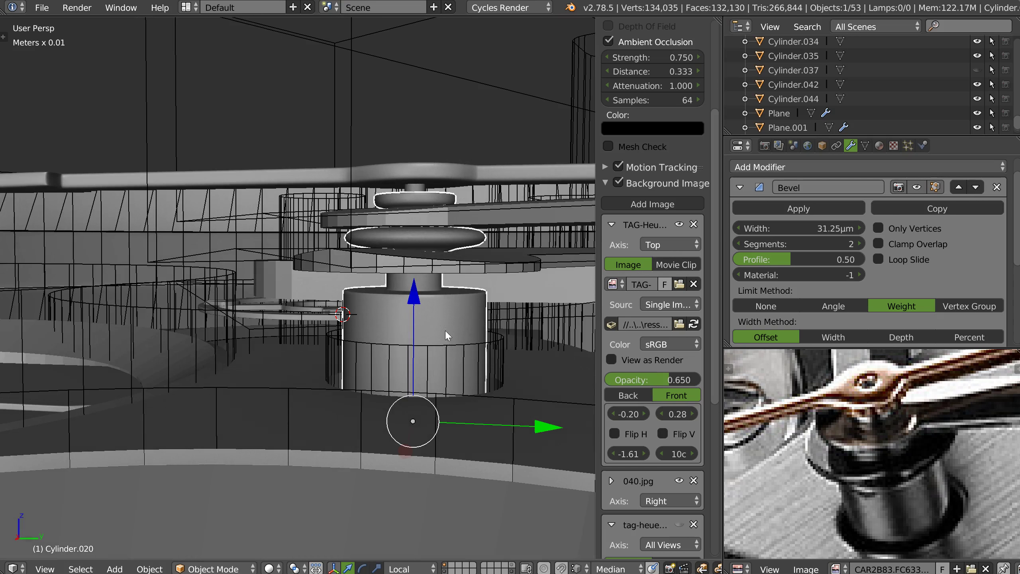
Isolate the post and add bevel weight to the upper and lower outer edges of the wide collar.
{"action": "key", "text": "KP_Divide"}
{"action": "key", "text": "Tab"}
{"action": "right_click", "coordinate": [380, 116], "text": "alt"}
{"action": "right_click", "coordinate": [390, 175], "text": "alt"}
{"action": "right_click", "coordinate": [388, 125], "text": "alt"}
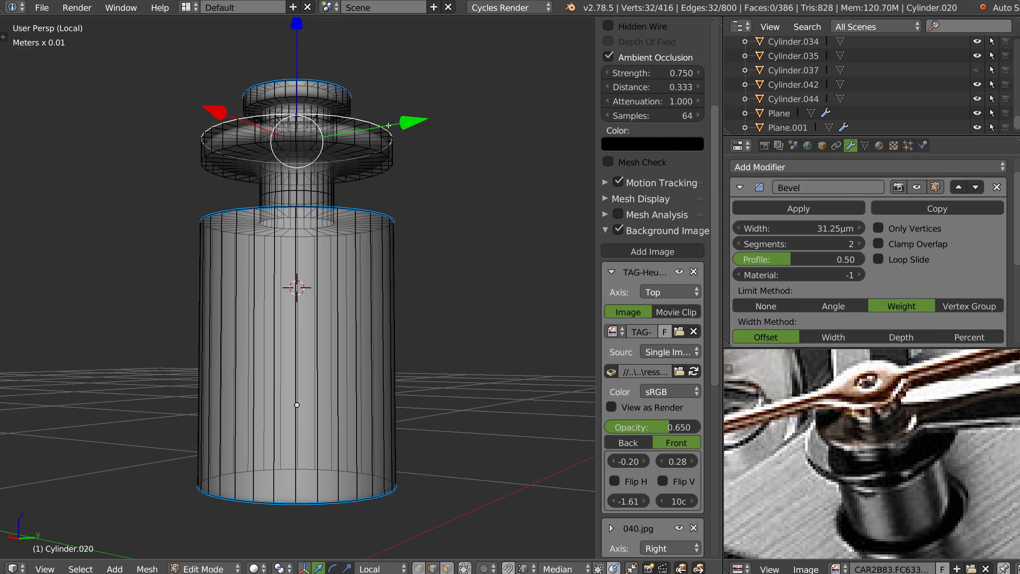
{"action": "right_click", "coordinate": [367, 181], "text": "alt+shift"}
{"action": "key", "text": "shift+e"}
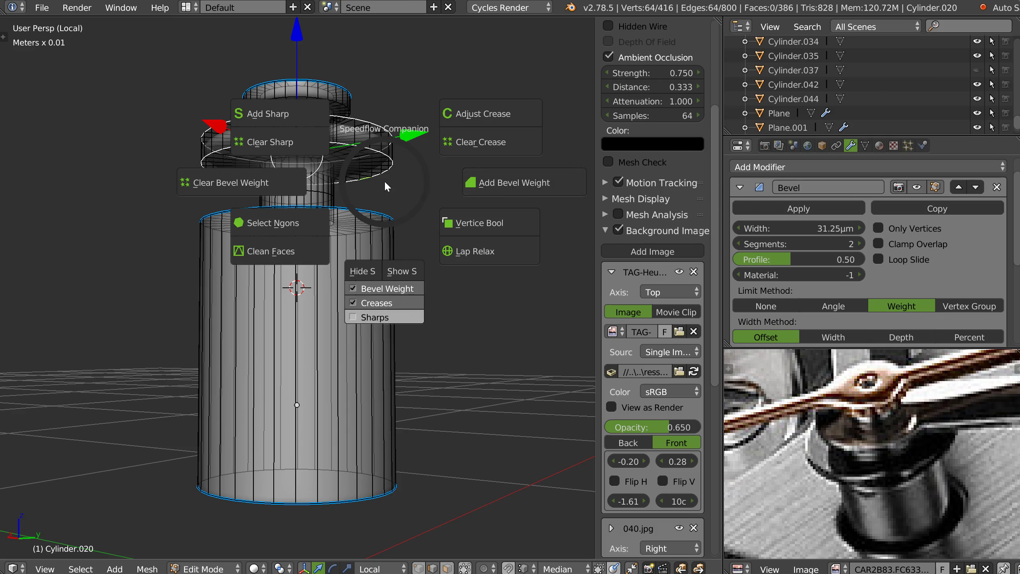
{"action": "left_click", "coordinate": [465, 188]}
Add bevel weight to the three edge loops where the shaft meets the collars and return to the full scene.
{"action": "scroll", "coordinate": [348, 170], "scroll_direction": "up", "scroll_amount": 4}
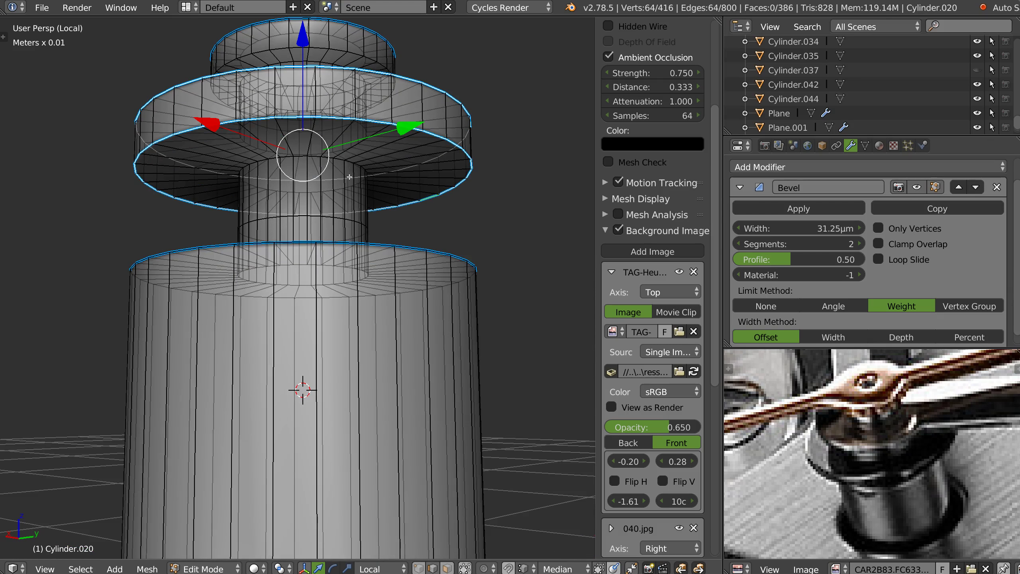
{"action": "key", "text": "alt+z"}
{"action": "right_click", "coordinate": [350, 166], "text": "alt"}
{"action": "middle_click_drag", "start_coordinate": [348, 172], "coordinate": [342, 210]}
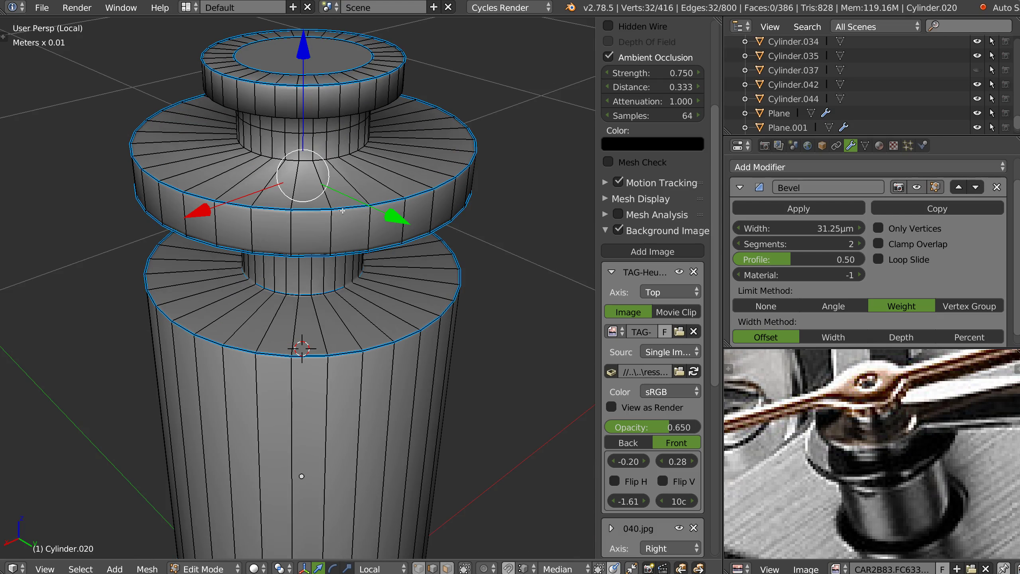
{"action": "right_click", "coordinate": [337, 159], "text": "alt+shift"}
{"action": "middle_click_drag", "start_coordinate": [337, 158], "coordinate": [330, 62]}
{"action": "right_click", "coordinate": [329, 61], "text": "alt+shift"}
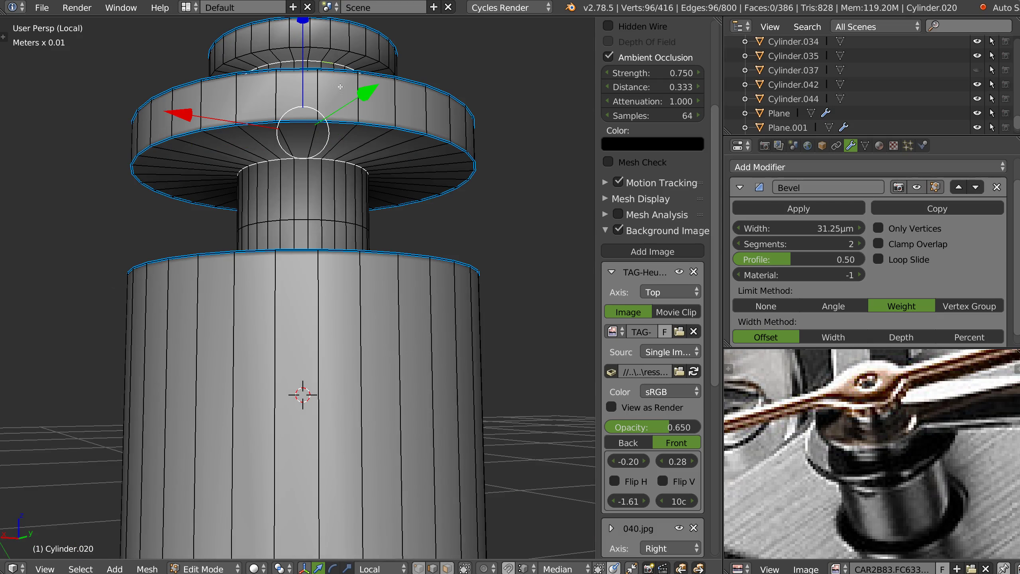
{"action": "key", "text": "space"}
{"action": "left_click", "coordinate": [492, 151]}
{"action": "middle_click_drag", "start_coordinate": [369, 156], "coordinate": [403, 204]}
{"action": "middle_click_drag", "start_coordinate": [334, 110], "coordinate": [331, 159], "text": "shift"}
{"action": "middle_click_drag", "start_coordinate": [235, 156], "coordinate": [238, 93]}
{"action": "scroll", "coordinate": [330, 299], "scroll_direction": "down", "scroll_amount": 3}
{"action": "middle_click_drag", "start_coordinate": [330, 342], "coordinate": [365, 289], "text": "shift"}
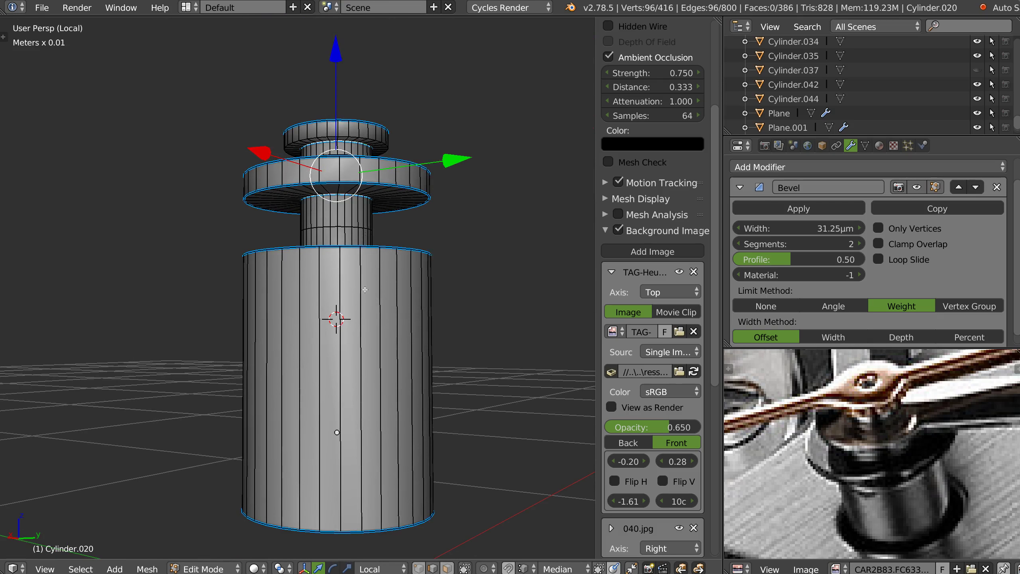
{"action": "key", "text": "Tab"}
{"action": "key", "text": "KP_Divide"}
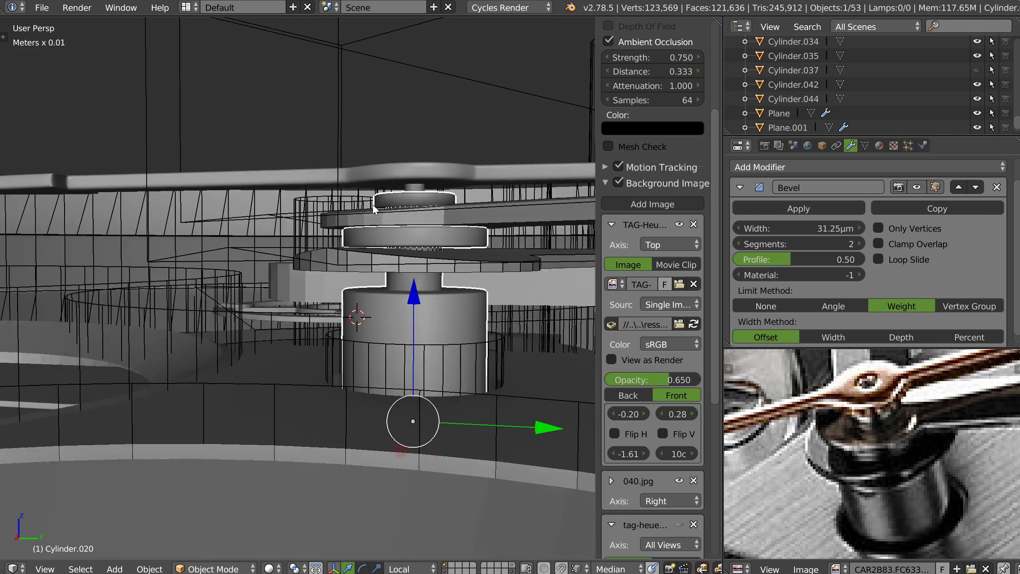
Widen the post's bevel to 0.1812 mm.
{"action": "middle_click_drag", "start_coordinate": [373, 205], "coordinate": [361, 198]}
{"action": "scroll", "coordinate": [432, 304], "scroll_direction": "up", "scroll_amount": 6}
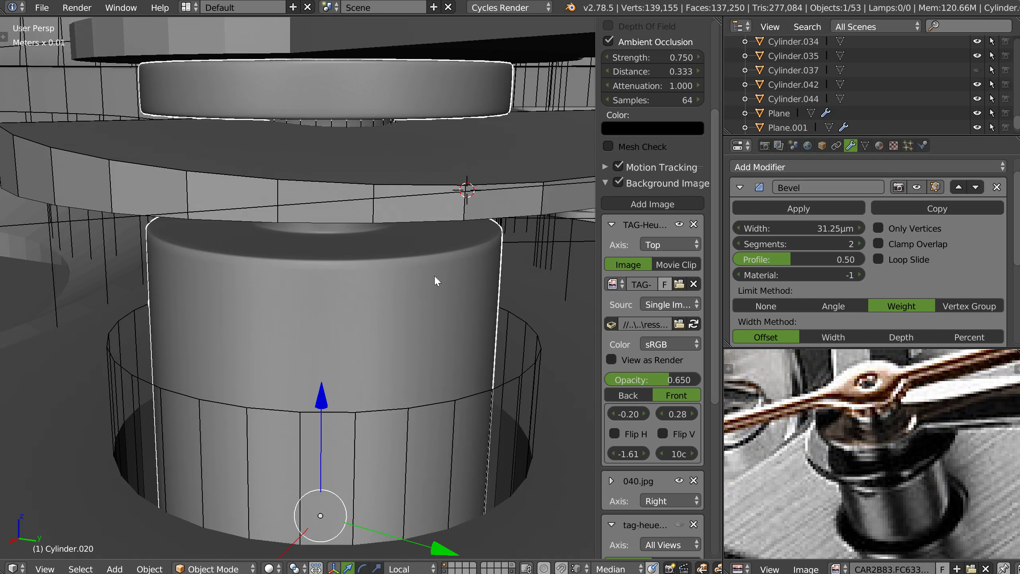
{"action": "scroll", "coordinate": [411, 313], "scroll_direction": "down", "scroll_amount": 4}
{"action": "key", "text": "shift+space"}
{"action": "left_click", "coordinate": [530, 313]}
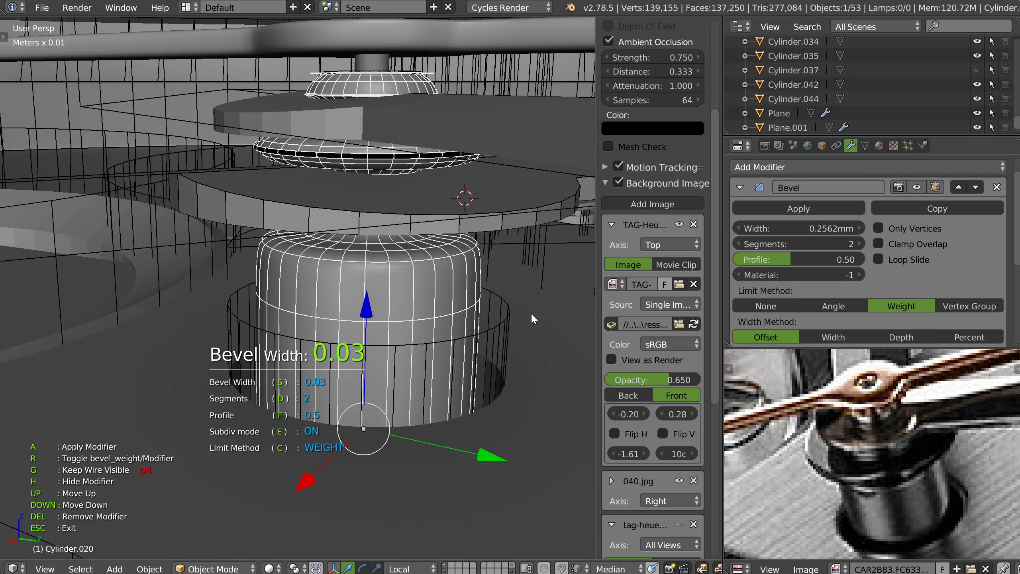
{"action": "left_click", "coordinate": [527, 313]}
Select the top rim loop of the post's wide body and adjust its bevel weight.
{"action": "key", "text": "Tab"}
{"action": "right_click", "coordinate": [402, 256], "text": "alt"}
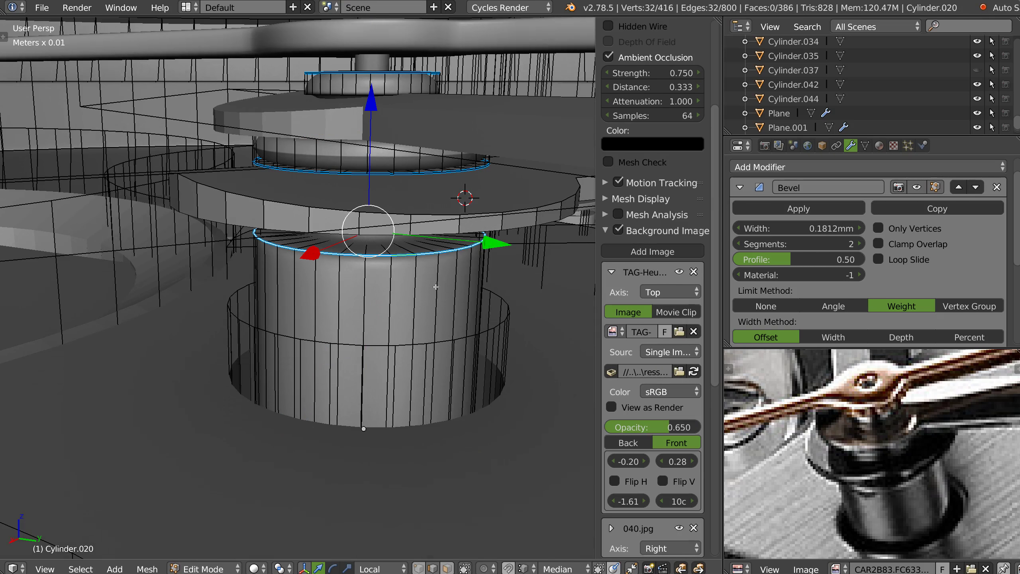
{"action": "key", "text": "shift+space"}
{"action": "left_click", "coordinate": [571, 299]}
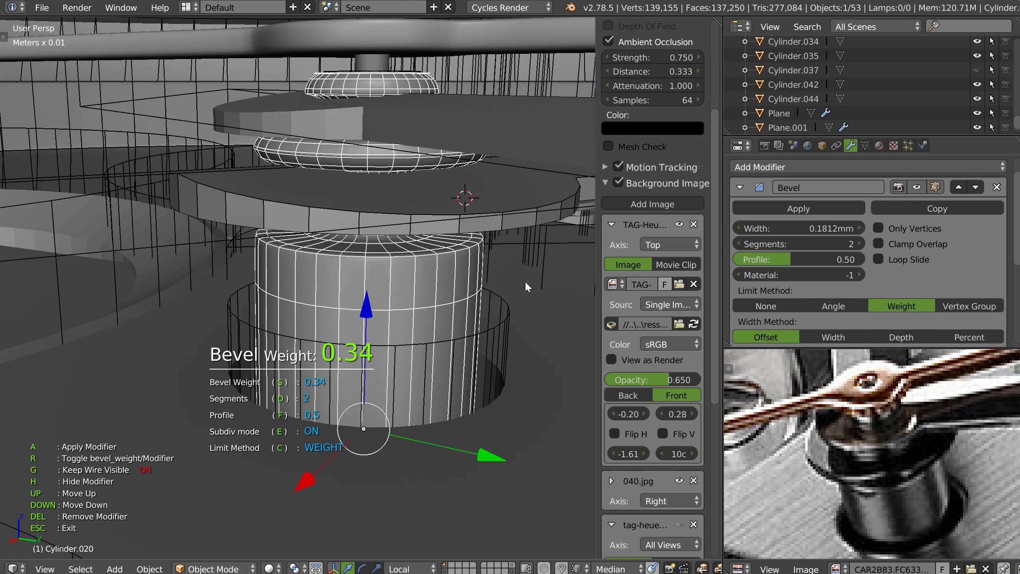
{"action": "left_click", "coordinate": [628, 283]}
{"action": "left_click", "coordinate": [413, 322]}
Set the post's bevel width to 0.3562 mm.
{"action": "key", "text": "Tab"}
{"action": "key", "text": "shift+space"}
{"action": "left_click", "coordinate": [557, 313]}
{"action": "scroll", "coordinate": [529, 323], "scroll_direction": "up", "scroll_amount": 3}
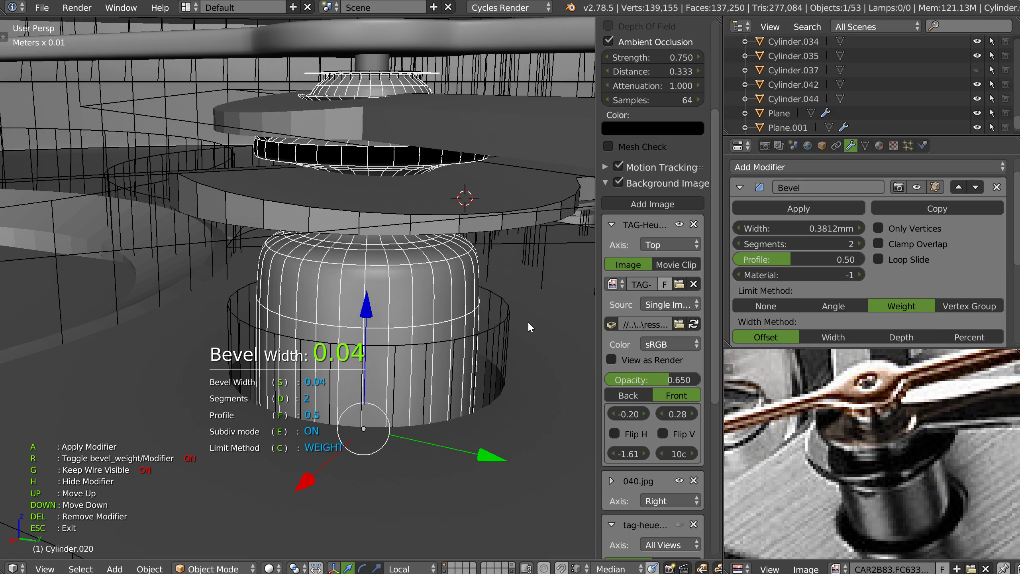
{"action": "scroll", "coordinate": [528, 322], "scroll_direction": "down", "scroll_amount": 3}
{"action": "scroll", "coordinate": [528, 320], "scroll_direction": "up", "scroll_amount": 2}
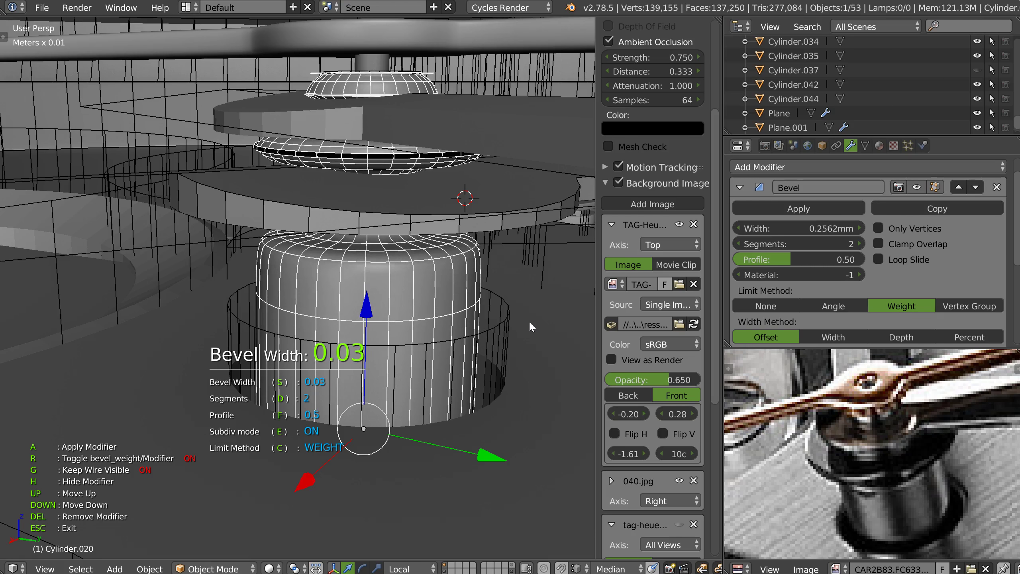
{"action": "left_click", "coordinate": [408, 307]}
Adjust the bevel weight of the wide body's top rim and set the post's bevel width to 0.6312 mm.
{"action": "key", "text": "Tab"}
{"action": "key", "text": "space"}
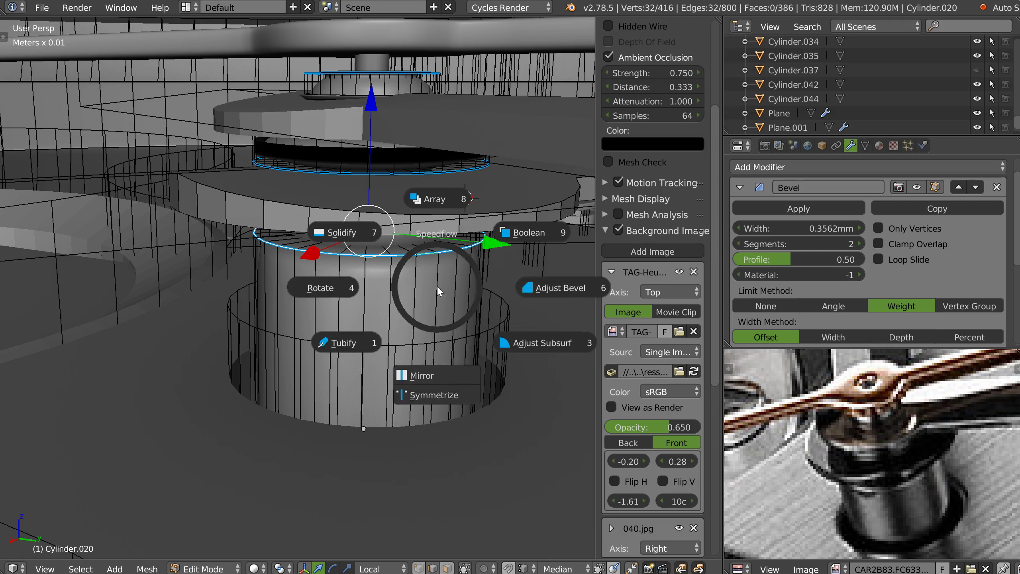
{"action": "left_click", "coordinate": [561, 292]}
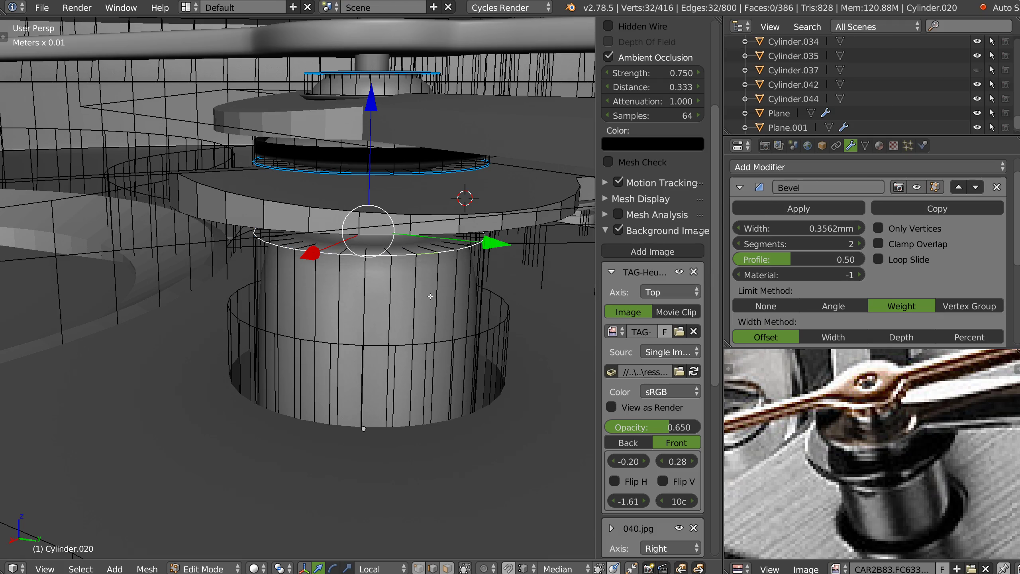
{"action": "key", "text": "Tab"}
{"action": "key", "text": "space"}
{"action": "left_click", "coordinate": [560, 307]}
{"action": "scroll", "coordinate": [560, 310], "scroll_direction": "up", "scroll_amount": 1}
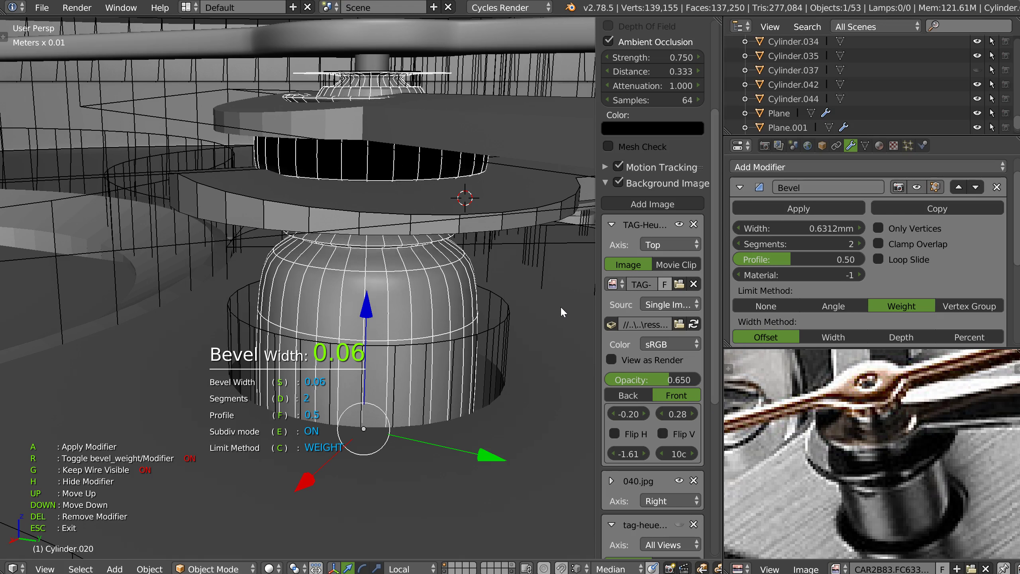
{"action": "left_click", "coordinate": [560, 306]}
Lower the bevel weight of the wide body's top rim loop to about 0.27.
{"action": "key", "text": "Tab"}
{"action": "key", "text": "space"}
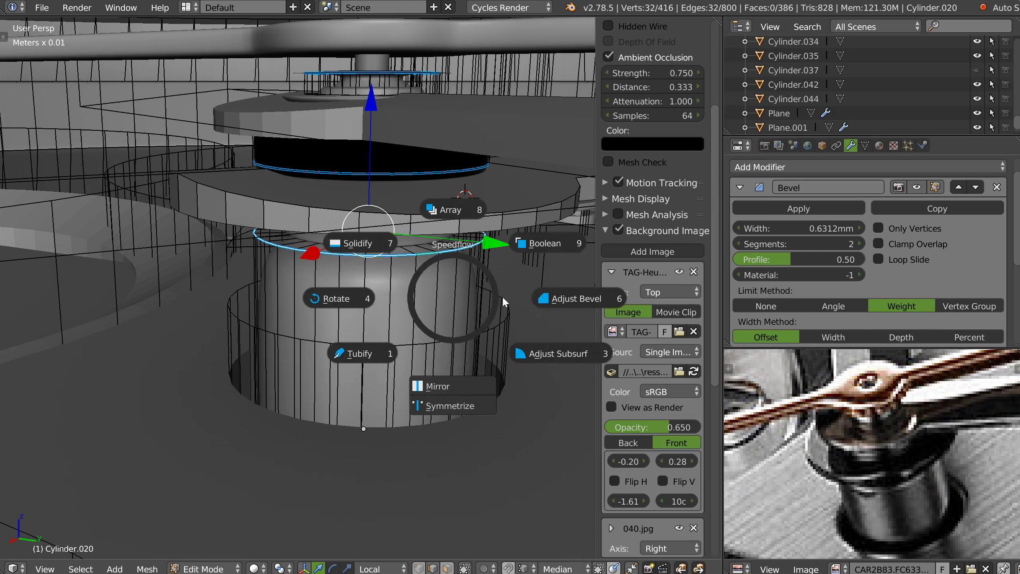
{"action": "left_click", "coordinate": [561, 299]}
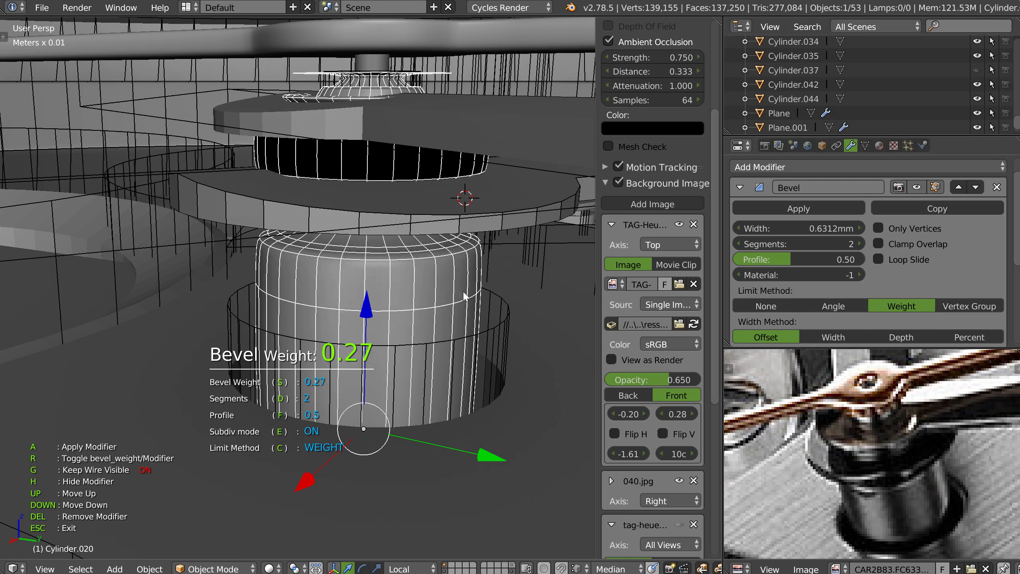
{"action": "left_click", "coordinate": [472, 294]}
{"action": "middle_click_drag", "start_coordinate": [431, 261], "coordinate": [424, 235]}
{"action": "left_click", "coordinate": [417, 296]}
Isolate the central post and display it in wireframe.
{"action": "key", "text": "KP_Divide"}
{"action": "middle_click_drag", "start_coordinate": [420, 284], "coordinate": [418, 303]}
{"action": "scroll", "coordinate": [317, 161], "scroll_direction": "up", "scroll_amount": 2}
{"action": "mouse_move", "coordinate": [316, 162]}
{"action": "middle_mouse_down", "text": "shift"}
{"action": "mouse_move", "coordinate": [337, 219]}
{"action": "mouse_move", "coordinate": [371, 211]}
{"action": "middle_mouse_up", "text": "shift"}
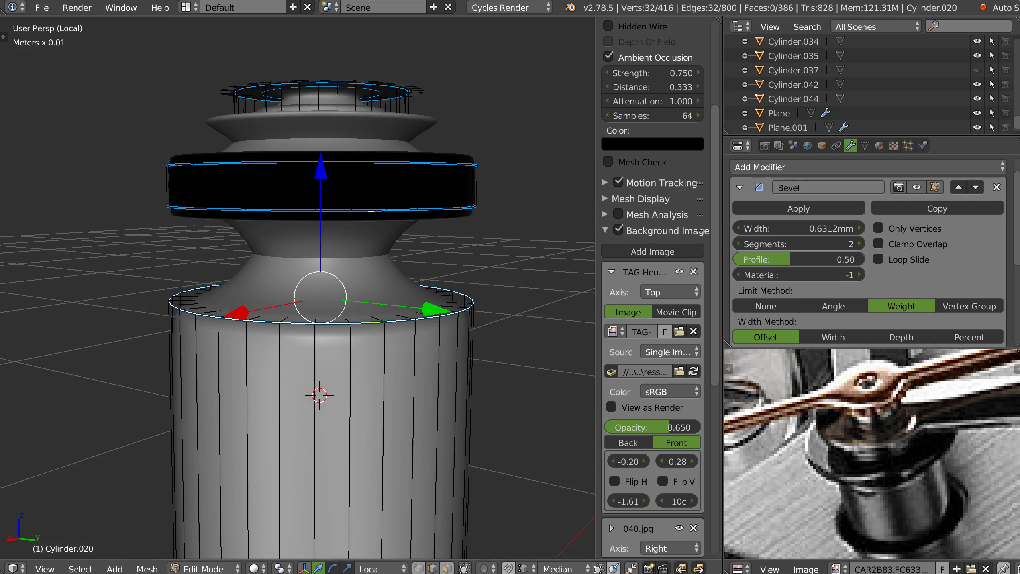
{"action": "key", "text": "z"}
{"action": "left_click", "coordinate": [419, 241]}
{"action": "middle_click_drag", "start_coordinate": [361, 287], "coordinate": [383, 279]}
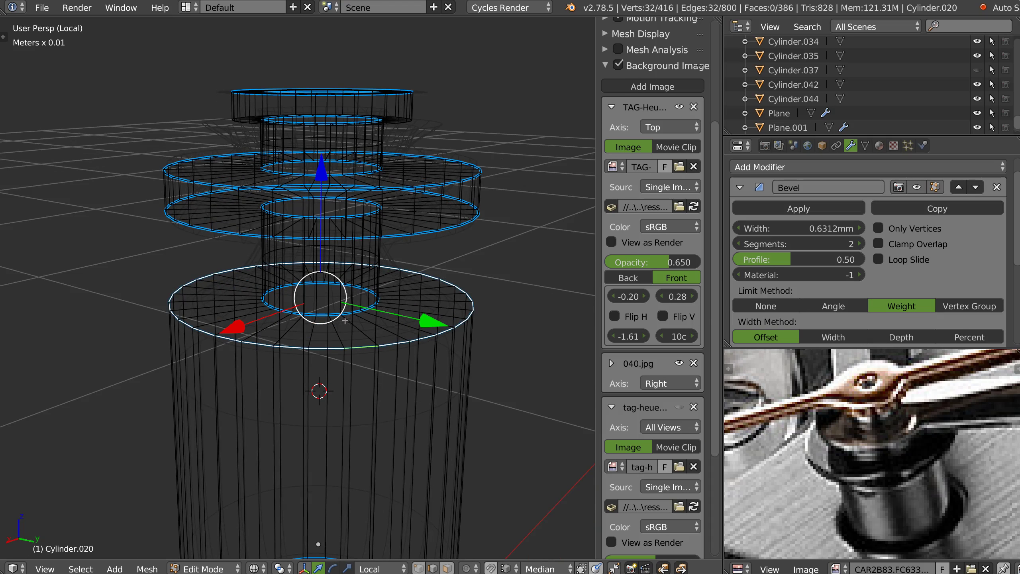
Select the edge loops of the shaft and both collars together and lower their bevel weight to about 0.1.
{"action": "middle_click_drag", "start_coordinate": [290, 312], "coordinate": [301, 330]}
{"action": "right_click", "coordinate": [309, 331], "text": "alt"}
{"action": "right_click", "coordinate": [315, 319], "text": "alt"}
{"action": "middle_click_drag", "start_coordinate": [322, 287], "coordinate": [303, 194]}
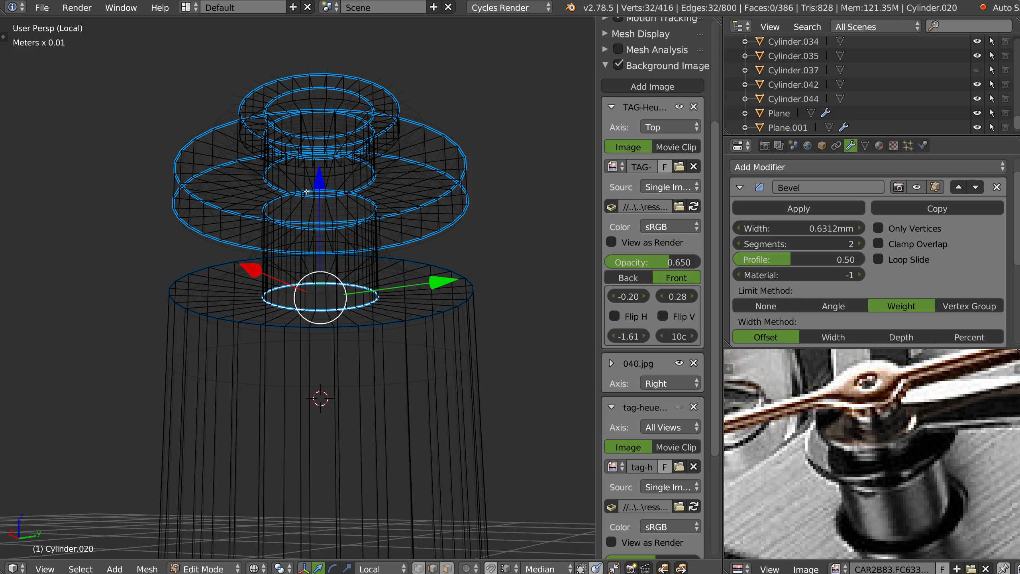
{"action": "right_click", "coordinate": [307, 192], "text": "alt+shift"}
{"action": "right_click", "coordinate": [425, 166], "text": "alt+shift"}
{"action": "right_click", "coordinate": [433, 127], "text": "alt+shift"}
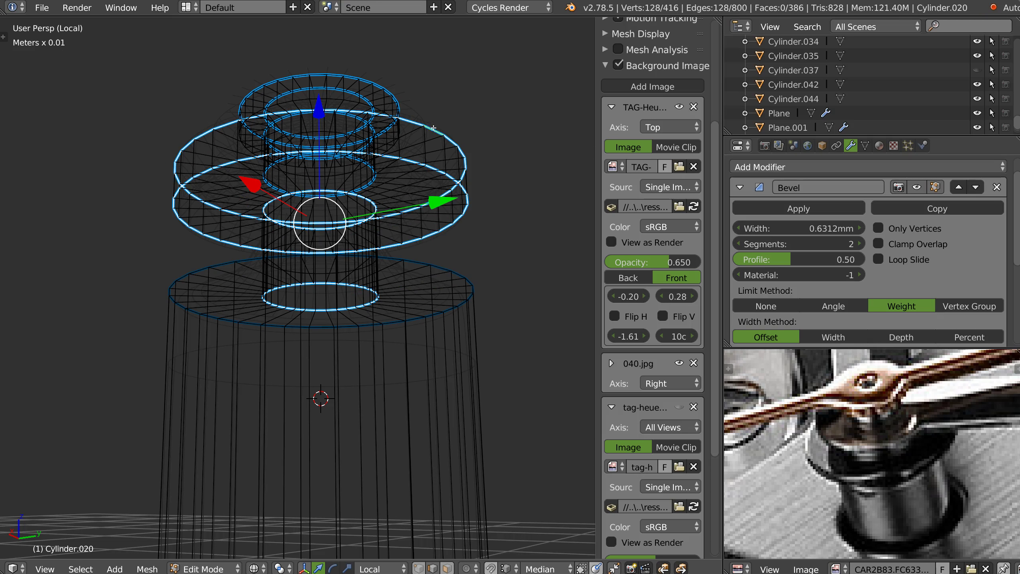
{"action": "right_click", "coordinate": [371, 105], "text": "alt+shift"}
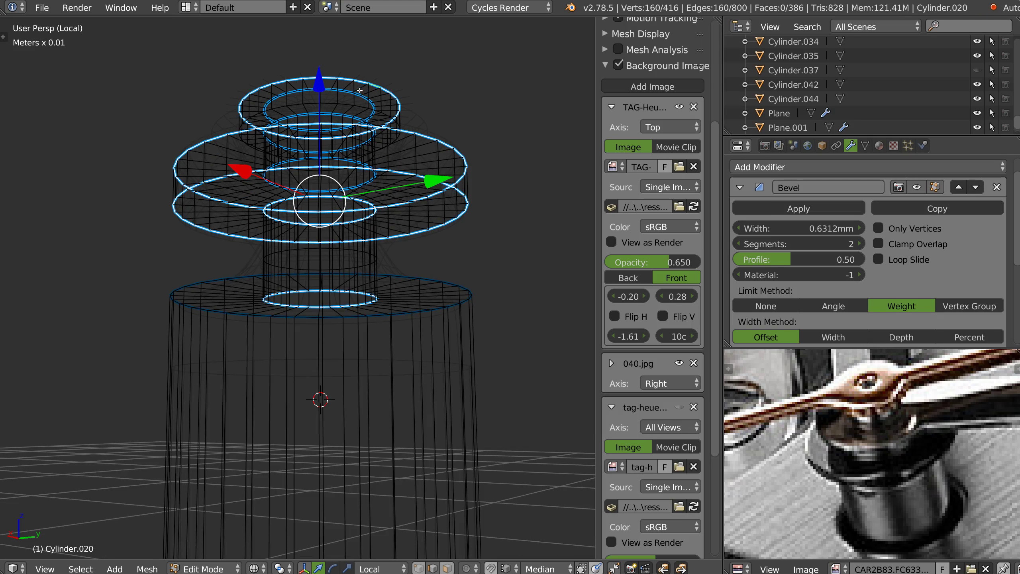
{"action": "right_click", "coordinate": [364, 98], "text": "alt+shift"}
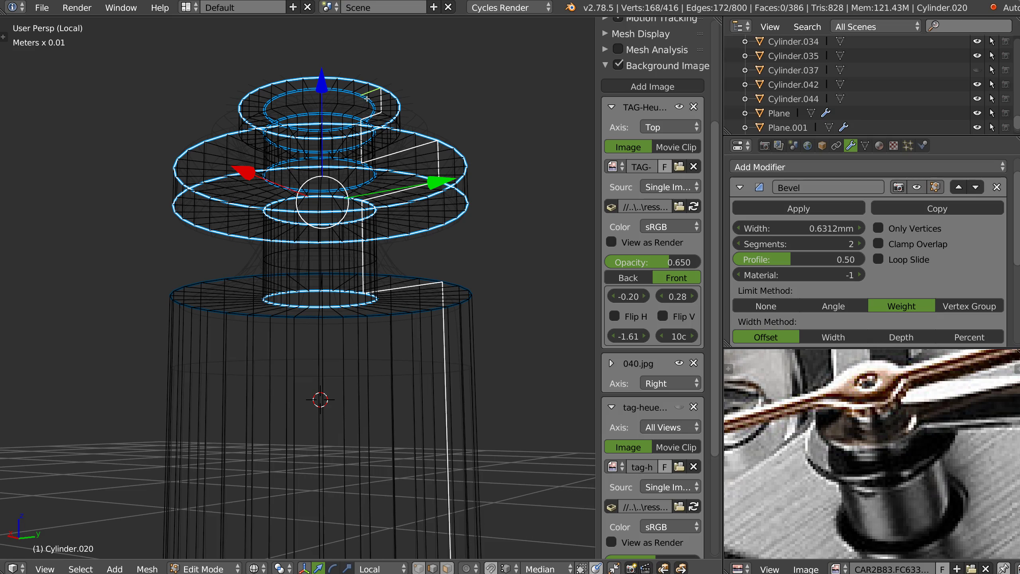
{"action": "right_click", "coordinate": [365, 99], "text": "alt+shift"}
{"action": "right_click", "coordinate": [350, 94], "text": "alt+shift"}
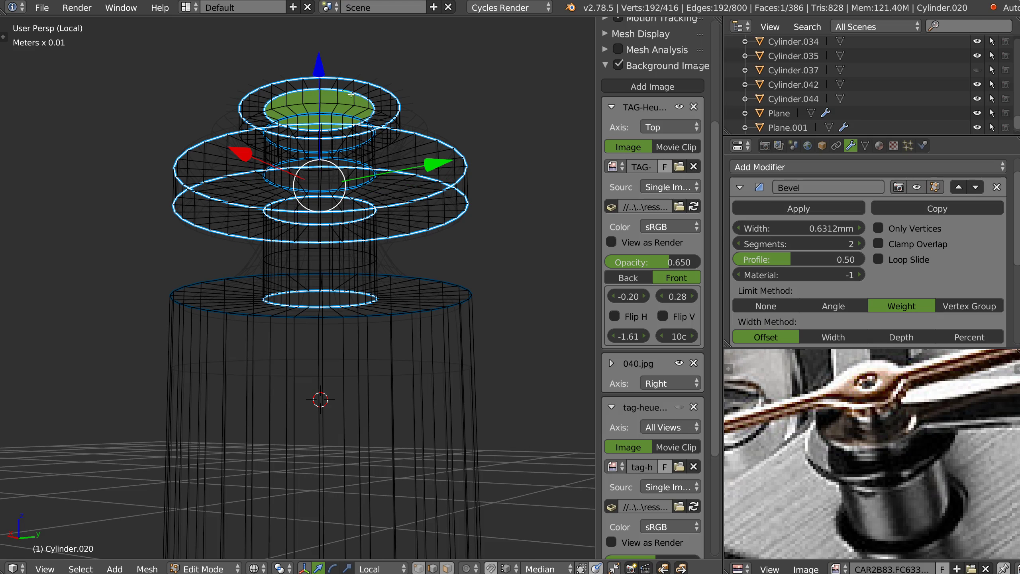
{"action": "right_click", "coordinate": [346, 116], "text": "alt+shift"}
{"action": "middle_click_drag", "start_coordinate": [346, 117], "coordinate": [353, 156]}
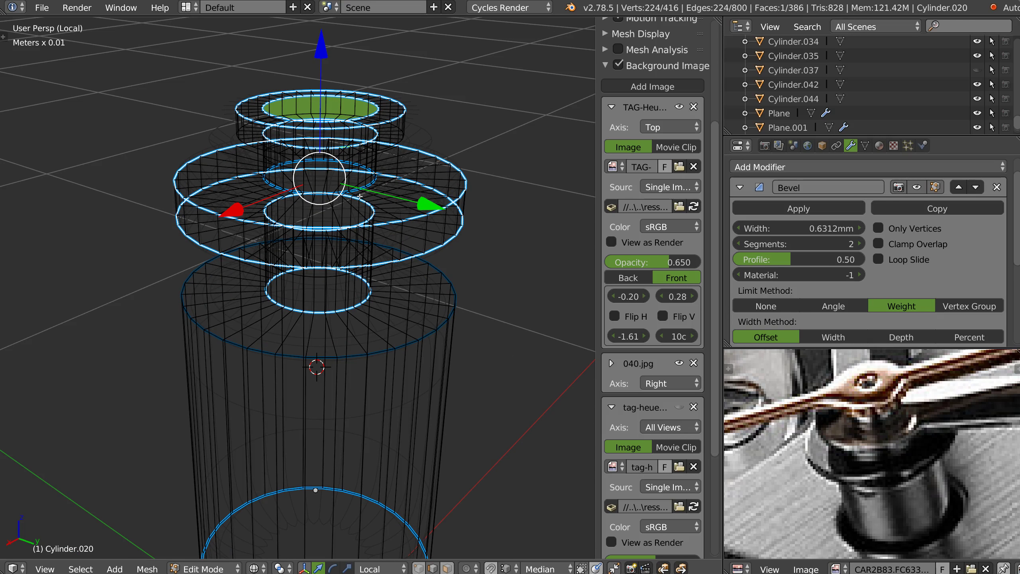
{"action": "key", "text": "shift+alt+q"}
{"action": "left_click", "coordinate": [494, 200]}
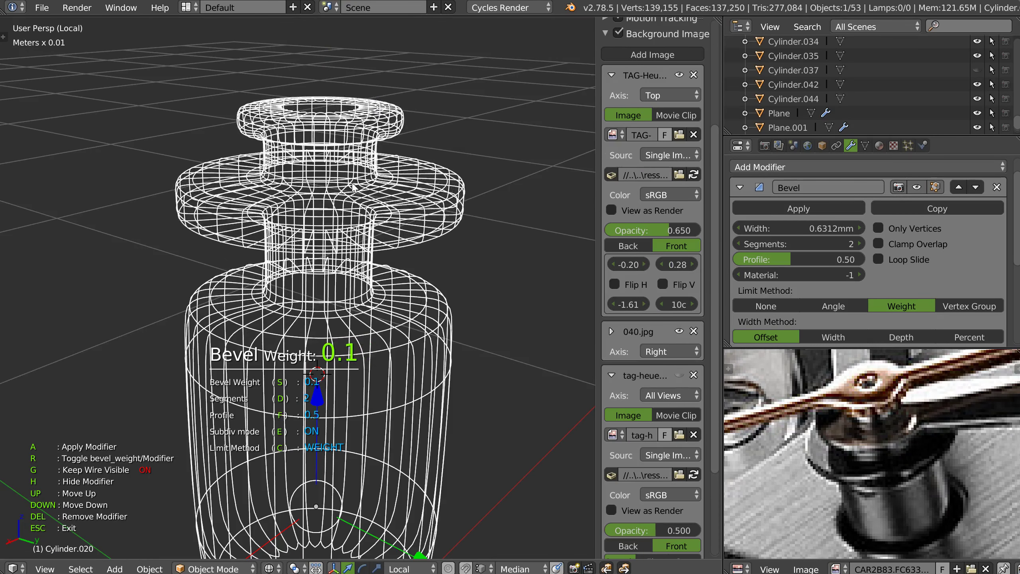
{"action": "left_click", "coordinate": [348, 188]}
Select the bottom rim loop of the post's wide body and reduce its bevel weight to nearly zero.
{"action": "key", "text": "Tab"}
{"action": "middle_click_drag", "start_coordinate": [421, 305], "coordinate": [422, 129], "text": "shift"}
{"action": "right_click", "coordinate": [385, 487], "text": "alt"}
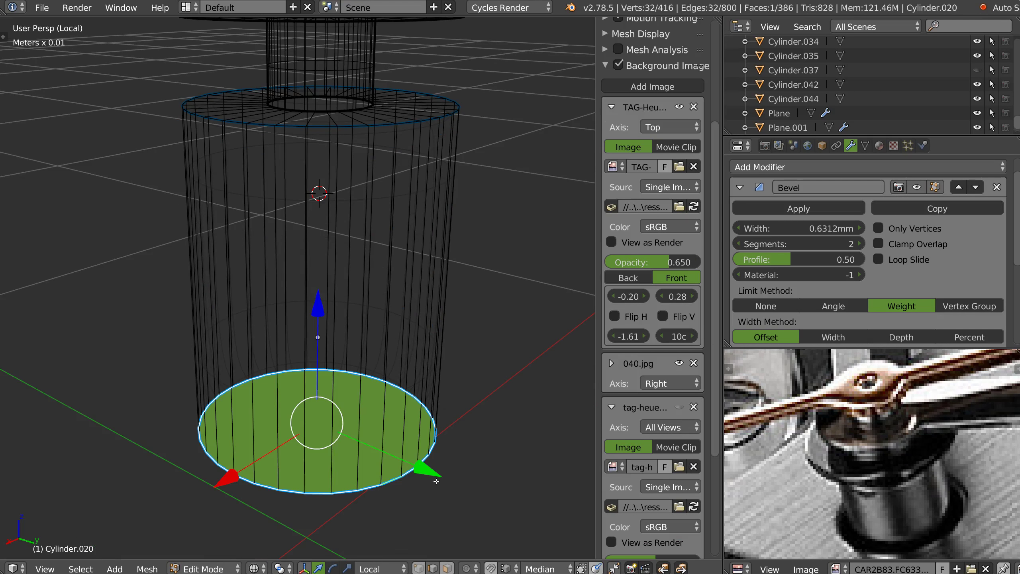
{"action": "key", "text": "shift+space"}
{"action": "left_click", "coordinate": [510, 448]}
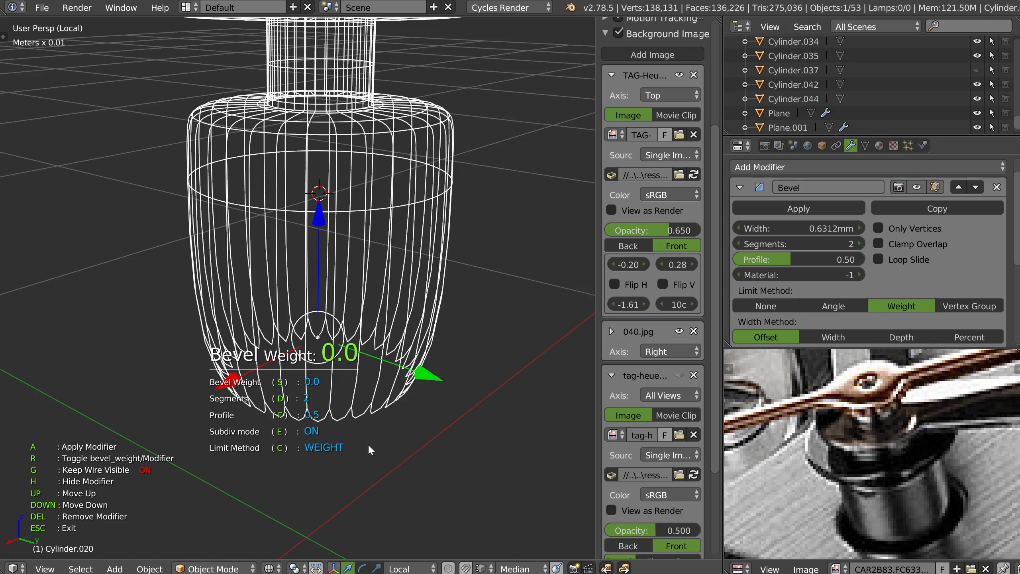
{"action": "left_click", "coordinate": [435, 441]}
{"action": "key", "text": "Tab"}
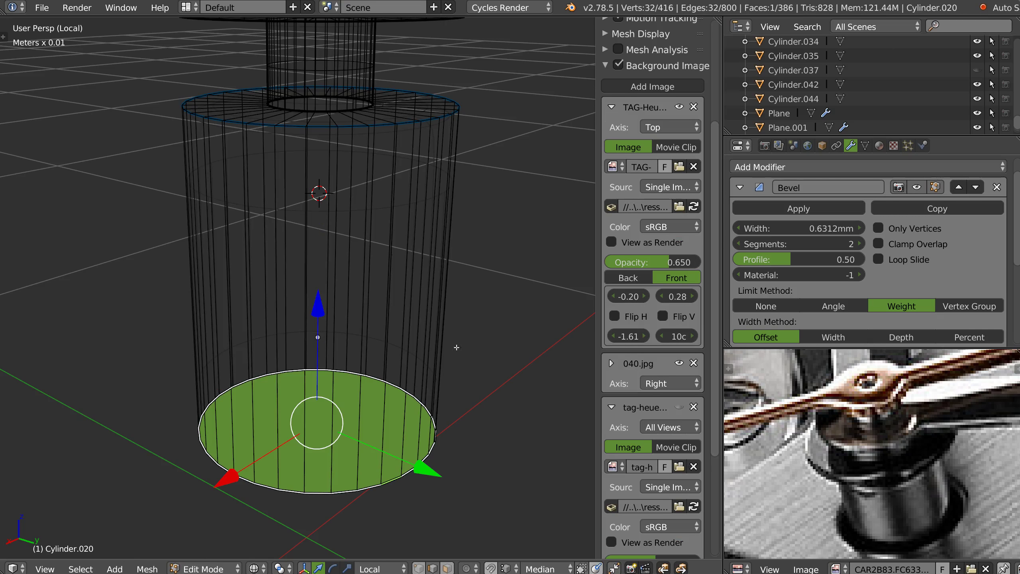
Return to solid shading, select the wide body's top rim loop and reduce its bevel weight.
{"action": "key", "text": "Tab"}
{"action": "mouse_move", "coordinate": [368, 182]}
{"action": "middle_mouse_down", "text": "shift"}
{"action": "mouse_move", "coordinate": [368, 262]}
{"action": "mouse_move", "coordinate": [345, 255]}
{"action": "mouse_move", "coordinate": [401, 228]}
{"action": "mouse_move", "coordinate": [365, 279]}
{"action": "middle_mouse_up", "text": "shift"}
{"action": "scroll", "coordinate": [363, 258], "scroll_direction": "down", "scroll_amount": 4}
{"action": "scroll", "coordinate": [365, 279], "scroll_direction": "up", "scroll_amount": 3}
{"action": "key", "text": "Tab"}
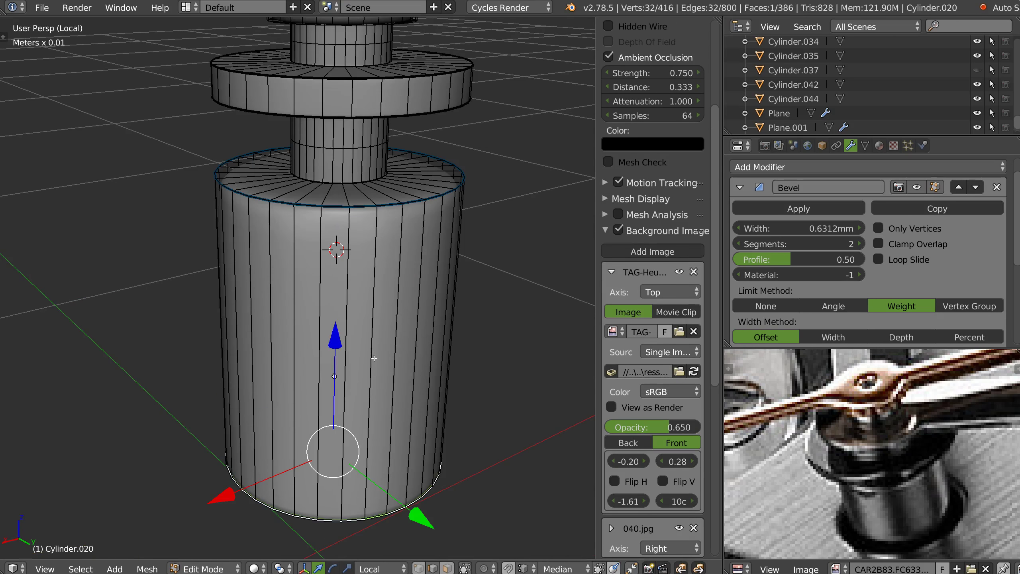
{"action": "right_click", "coordinate": [409, 207], "text": "alt"}
{"action": "key", "text": "space"}
{"action": "left_click", "coordinate": [567, 231]}
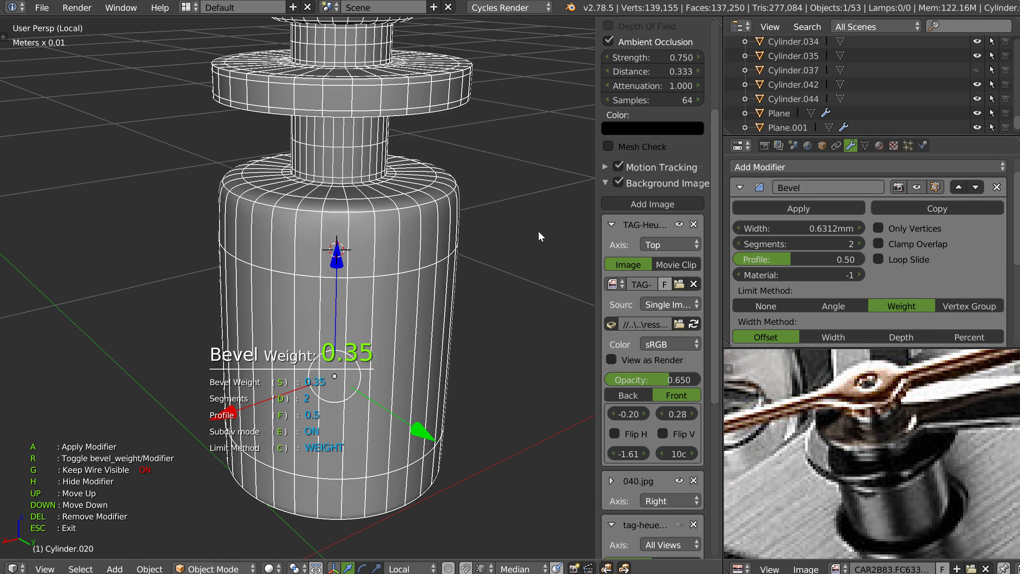
{"action": "left_click", "coordinate": [494, 230]}
Add three horizontal edge loops around the wide body: one at mid-height and one centred in each half.
{"action": "key", "text": "ctrl+r"}
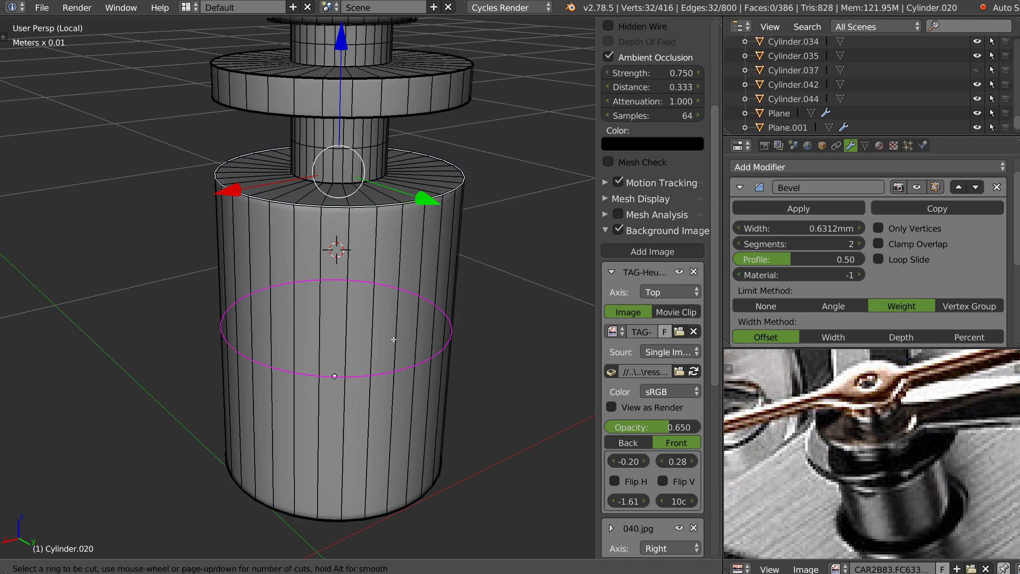
{"action": "left_click", "coordinate": [394, 336]}
{"action": "right_click", "coordinate": [394, 335]}
{"action": "key", "text": "ctrl+r"}
{"action": "left_click", "coordinate": [406, 298]}
{"action": "right_click", "coordinate": [406, 299]}
{"action": "key", "text": "ctrl+r"}
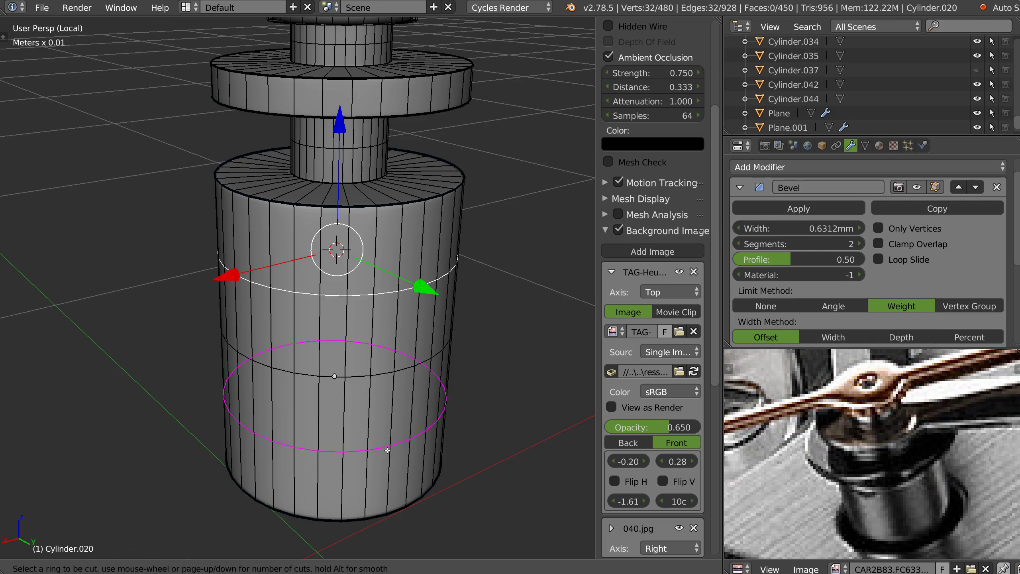
{"action": "left_click", "coordinate": [388, 448]}
{"action": "right_click", "coordinate": [390, 442]}
Set the bevel weight of the top collar's lower edge loop to 0.04.
{"action": "key", "text": "Tab"}
{"action": "left_click", "coordinate": [381, 221]}
{"action": "middle_click_drag", "start_coordinate": [378, 187], "coordinate": [380, 250], "text": "shift"}
{"action": "key", "text": "shift+z"}
{"action": "left_click", "coordinate": [485, 246]}
{"action": "middle_click_drag", "start_coordinate": [403, 172], "coordinate": [402, 144]}
{"action": "scroll", "coordinate": [398, 116], "scroll_direction": "up", "scroll_amount": 2}
{"action": "middle_click_drag", "start_coordinate": [396, 104], "coordinate": [398, 174], "text": "shift"}
{"action": "key", "text": "Tab"}
{"action": "scroll", "coordinate": [422, 221], "scroll_direction": "up", "scroll_amount": 2}
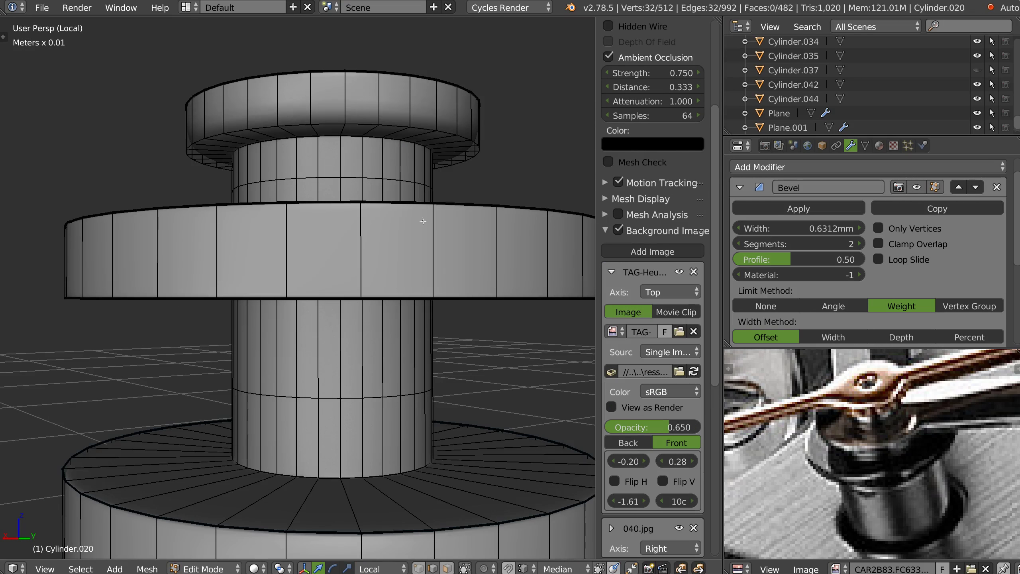
{"action": "key", "text": "q"}
{"action": "left_click", "coordinate": [555, 187]}
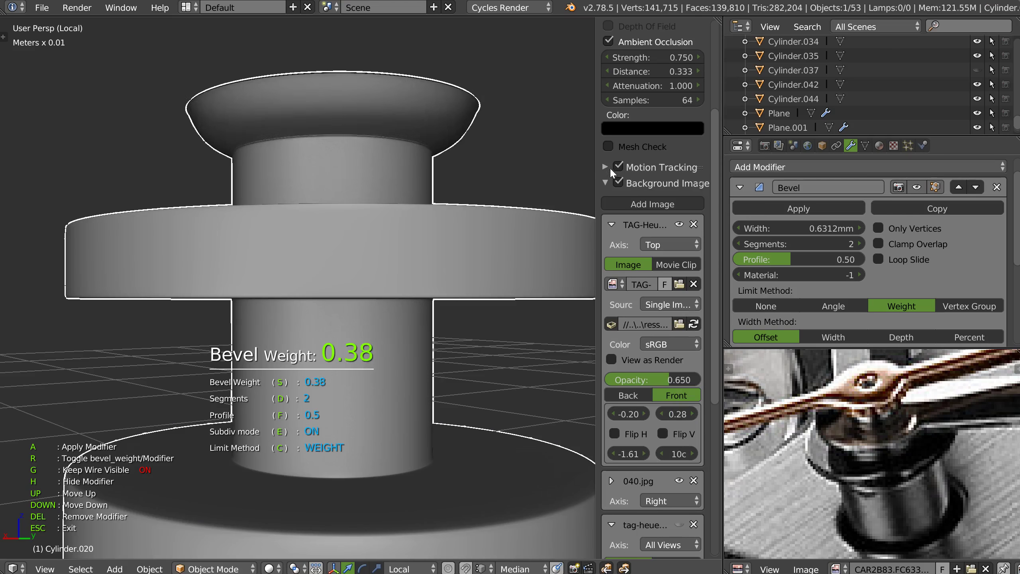
{"action": "key", "text": "space"}
{"action": "middle_click_drag", "start_coordinate": [566, 167], "coordinate": [547, 197]}
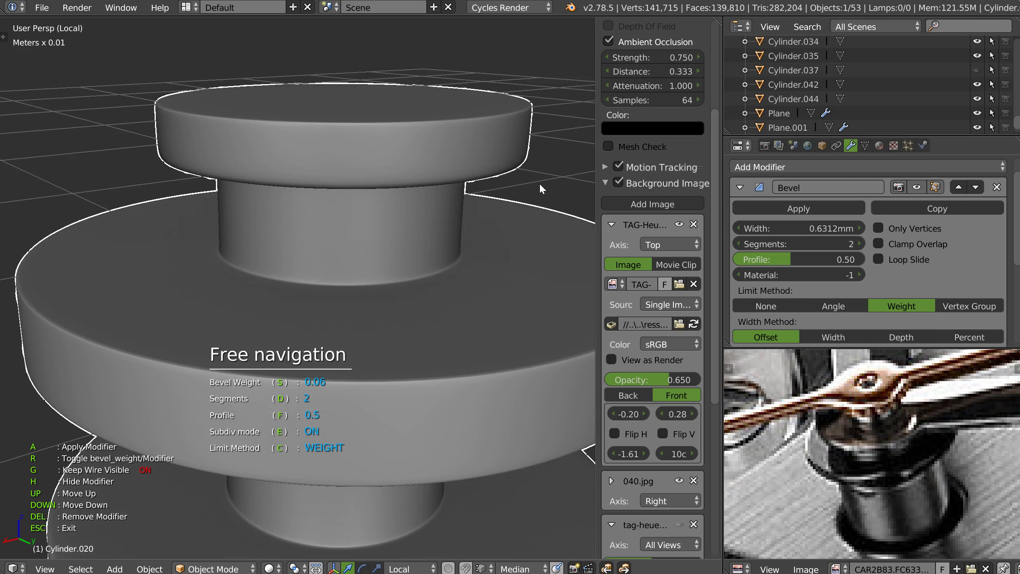
{"action": "key", "text": "s"}
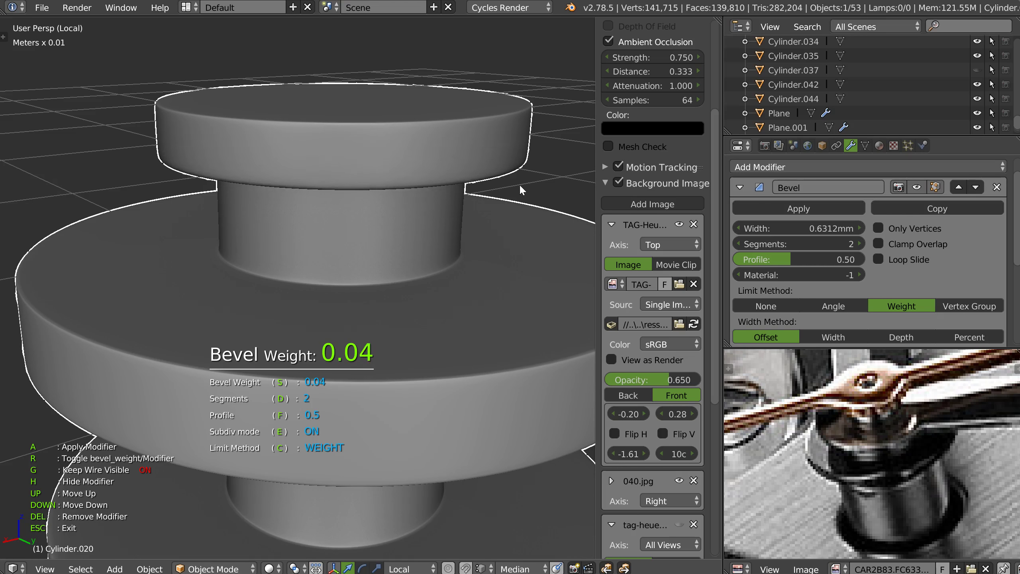
{"action": "left_click", "coordinate": [520, 186]}
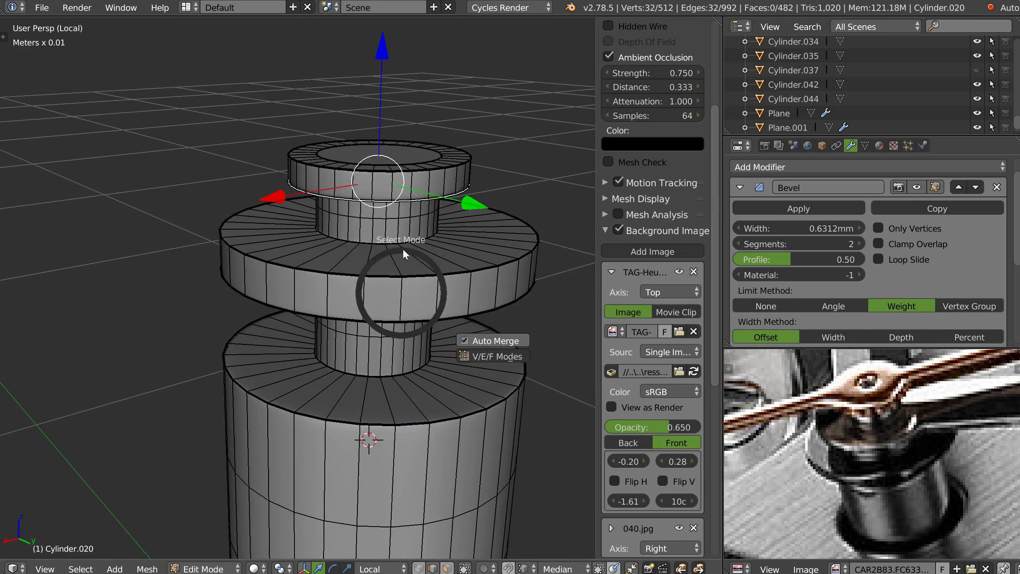
Inspect the beveled post, return to the full scene and compare the sub-dials with the reference photo.
{"action": "key", "text": "Tab"}
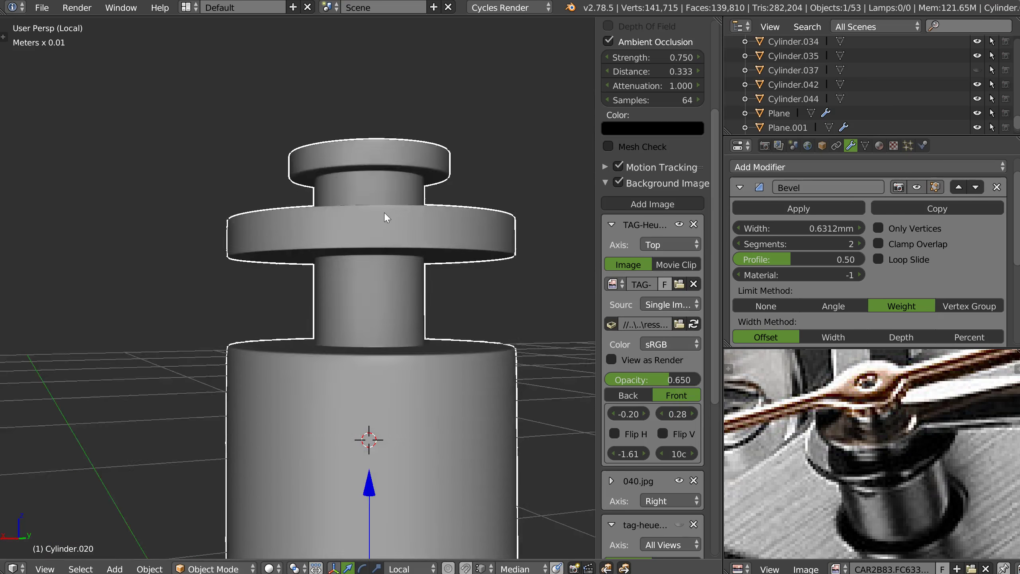
{"action": "middle_click_drag", "start_coordinate": [381, 230], "coordinate": [353, 223]}
{"action": "scroll", "coordinate": [353, 224], "scroll_direction": "down", "scroll_amount": 3}
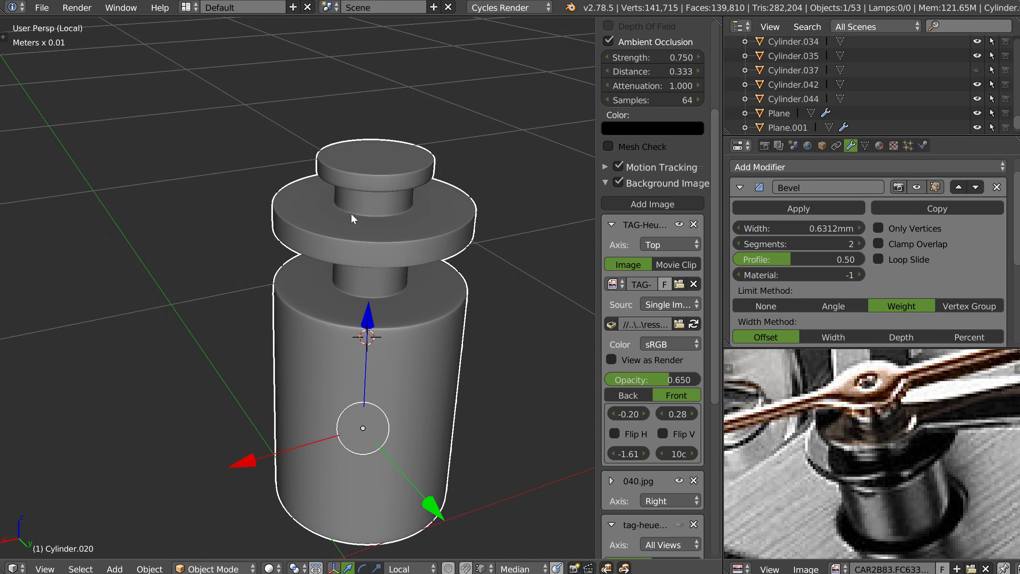
{"action": "key", "text": "KP_Divide"}
{"action": "middle_click_drag", "start_coordinate": [373, 167], "coordinate": [401, 184]}
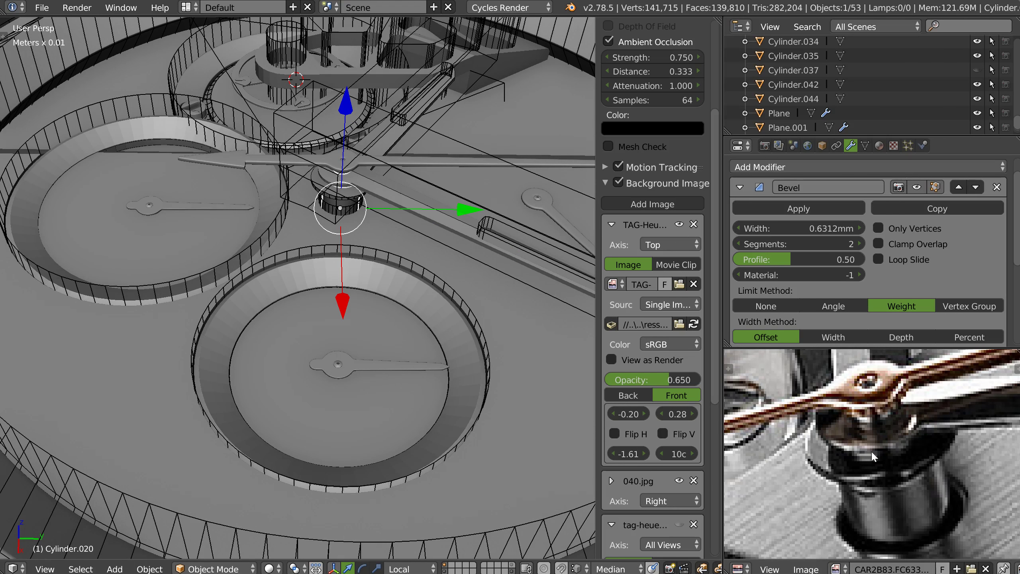
{"action": "scroll", "coordinate": [873, 449], "scroll_direction": "down", "scroll_amount": 5}
{"action": "middle_click_drag", "start_coordinate": [873, 449], "coordinate": [869, 475], "text": "ctrl"}
{"action": "middle_click_drag", "start_coordinate": [315, 281], "coordinate": [361, 271]}
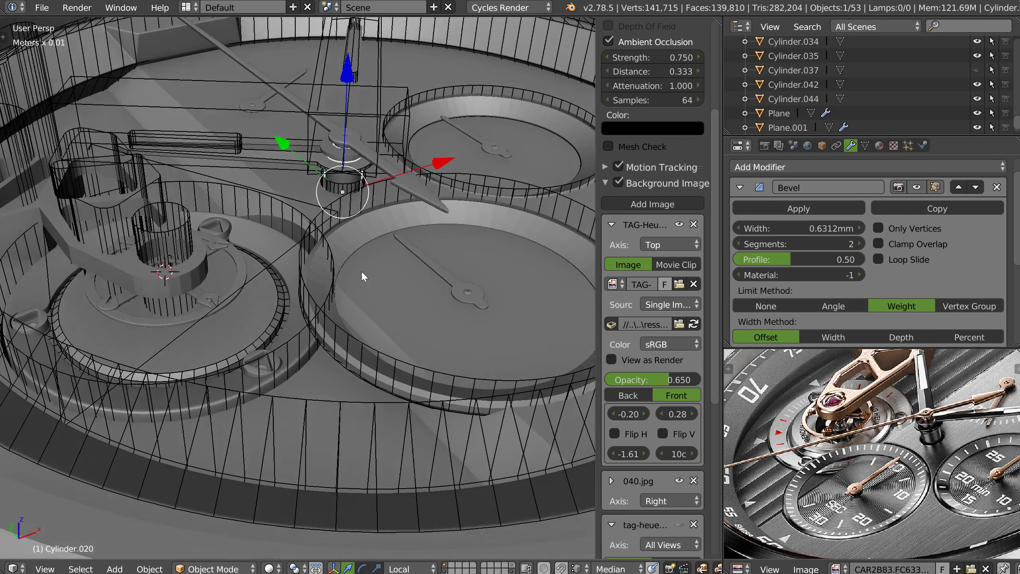
{"action": "scroll", "coordinate": [361, 270], "scroll_direction": "up", "scroll_amount": 2}
{"action": "scroll", "coordinate": [827, 455], "scroll_direction": "up", "scroll_amount": 5}
{"action": "middle_click_drag", "start_coordinate": [405, 318], "coordinate": [371, 298]}
Duplicate the seconds sub-dial ring in place, move the copy to layer 10 as a backup and isolate the original.
{"action": "right_click", "coordinate": [291, 283]}
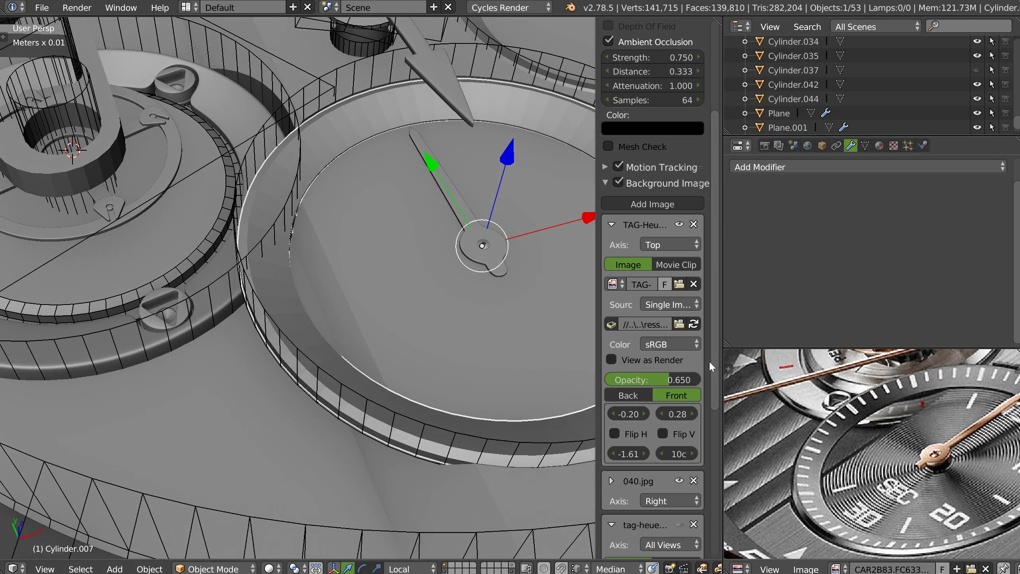
{"action": "middle_click_drag", "start_coordinate": [402, 257], "coordinate": [376, 270]}
{"action": "key", "text": "shift+d"}
{"action": "right_click", "coordinate": [374, 283]}
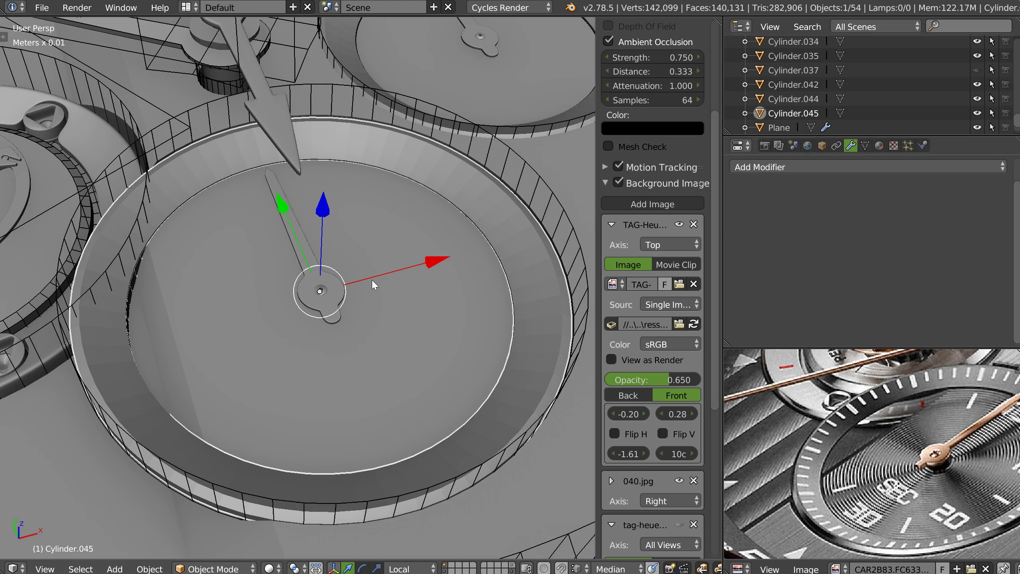
{"action": "key", "text": "m"}
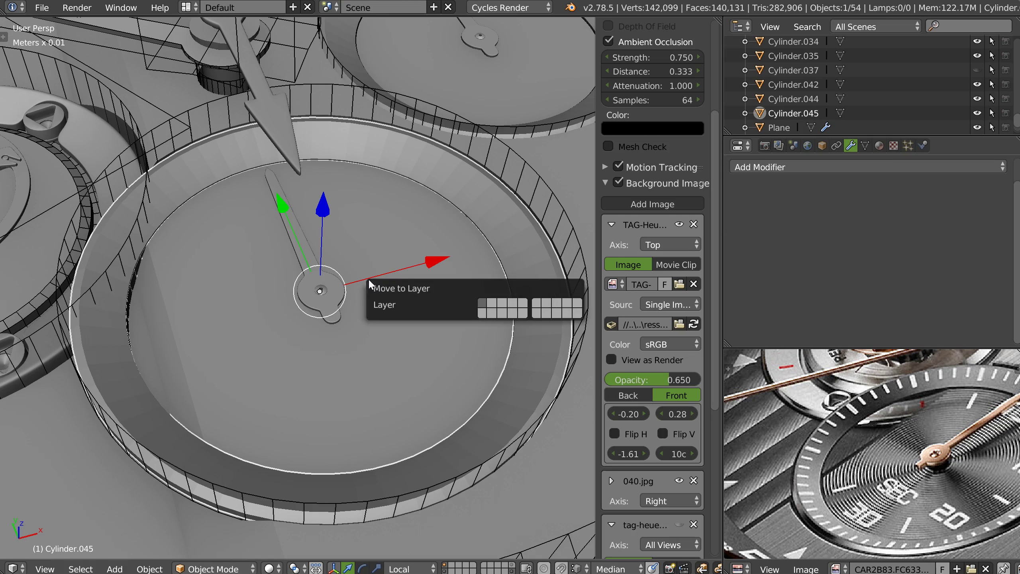
{"action": "left_click", "coordinate": [577, 304]}
{"action": "right_click", "coordinate": [411, 162]}
{"action": "right_click", "coordinate": [414, 162]}
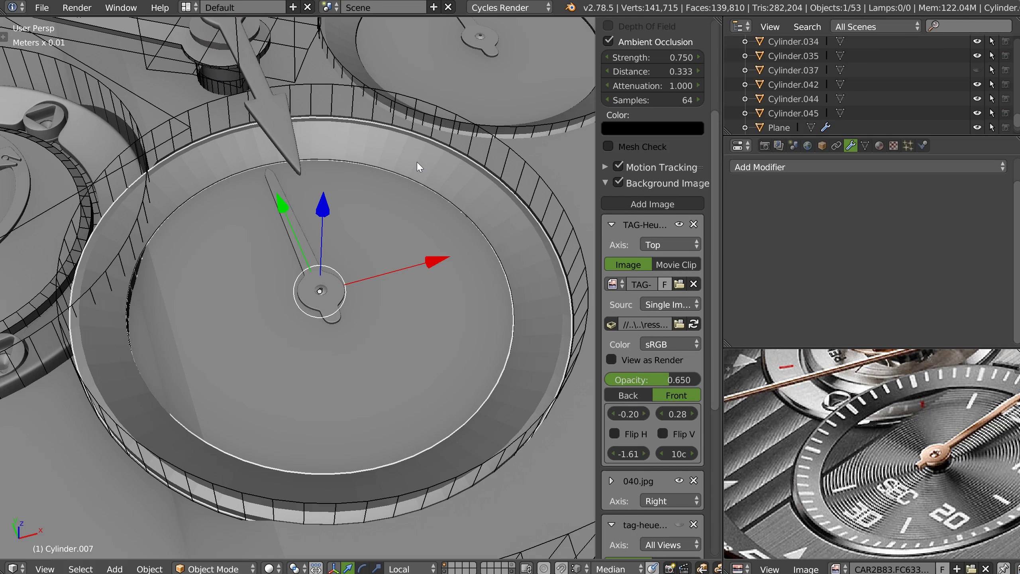
{"action": "key", "text": "KP_Divide"}
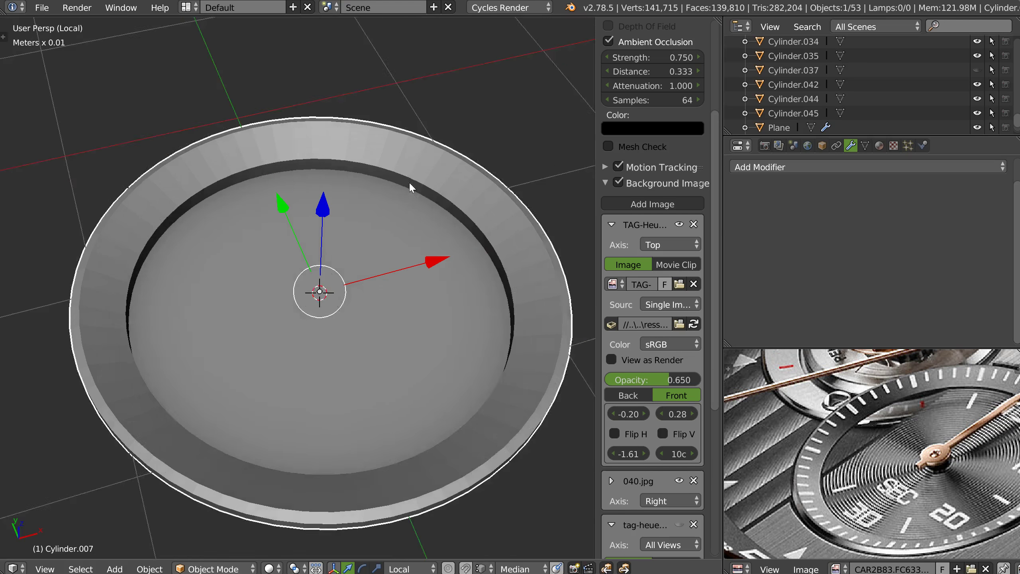
Delete the large floor face that closes the inside of the isolated seconds sub-dial ring.
{"action": "middle_click_drag", "start_coordinate": [436, 161], "coordinate": [438, 136]}
{"action": "middle_click_drag", "start_coordinate": [408, 265], "coordinate": [395, 248]}
{"action": "key", "text": "Tab"}
{"action": "key", "text": "Tab"}
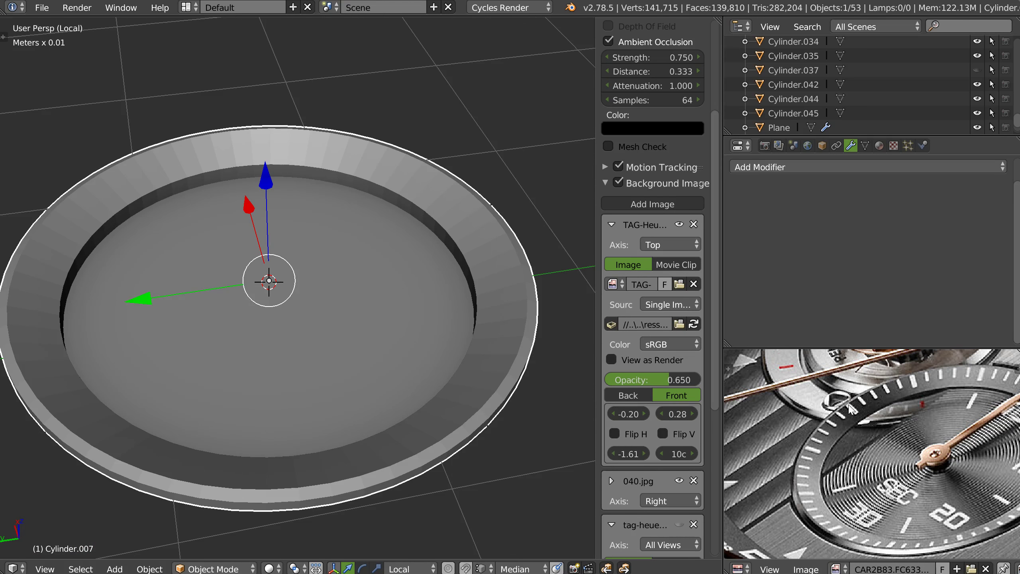
{"action": "middle_click_drag", "start_coordinate": [332, 218], "coordinate": [332, 257]}
{"action": "key", "text": "Tab"}
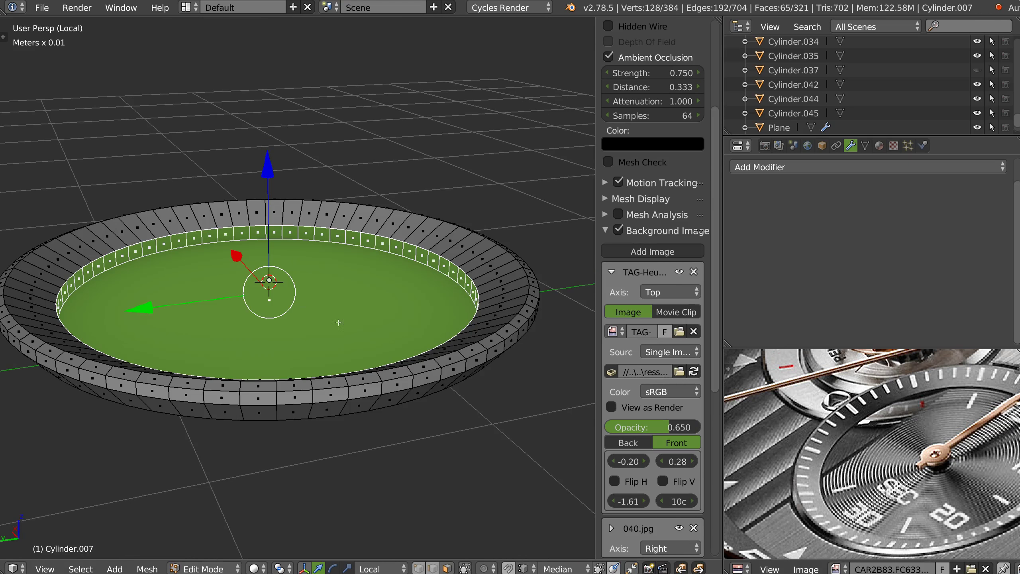
{"action": "right_click", "coordinate": [301, 320]}
{"action": "middle_click_drag", "start_coordinate": [305, 321], "coordinate": [319, 295]}
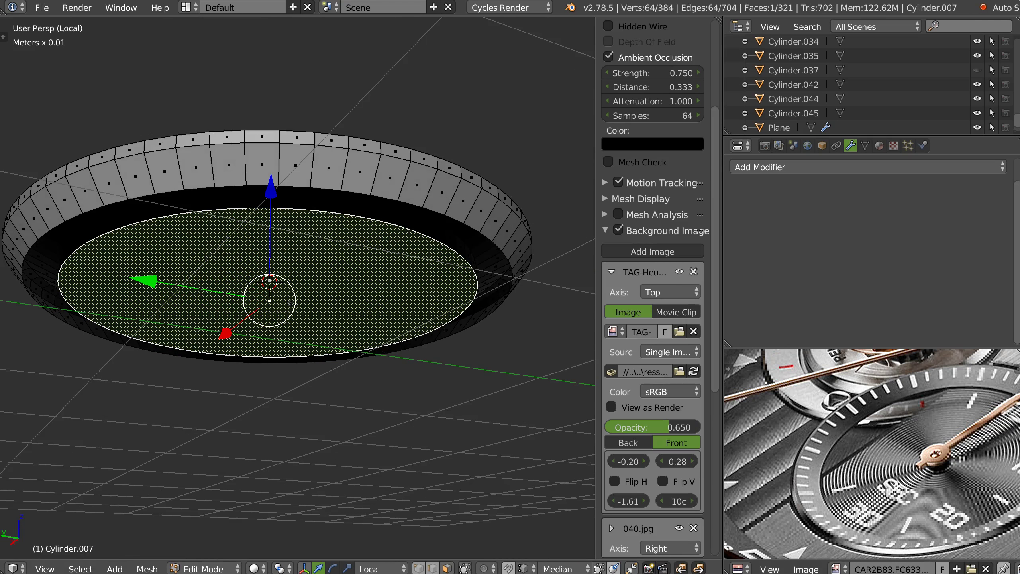
{"action": "key", "text": "x"}
{"action": "left_click", "coordinate": [390, 296]}
Bridge the two open lower edge loops of the seconds sub-dial ring with LoopTools to close its underside.
{"action": "middle_click_drag", "start_coordinate": [389, 293], "coordinate": [399, 267]}
{"action": "key", "text": "Tab"}
{"action": "left_click", "coordinate": [399, 344]}
{"action": "right_click", "coordinate": [417, 242], "text": "alt"}
{"action": "left_click", "coordinate": [405, 213], "text": "alt+shift"}
{"action": "right_click", "coordinate": [407, 275]}
{"action": "left_click", "coordinate": [573, 196]}
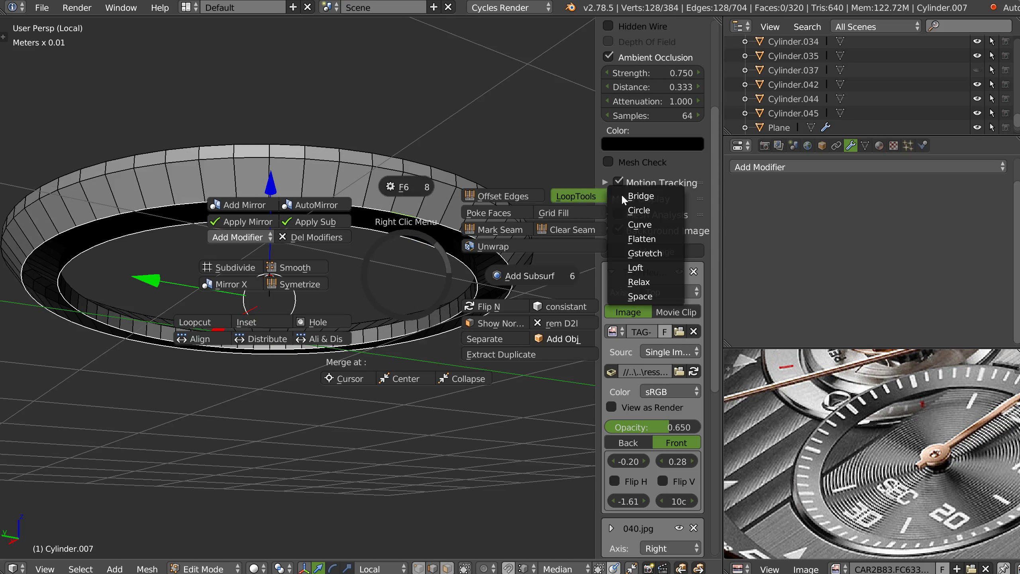
{"action": "left_click", "coordinate": [644, 195]}
{"action": "mouse_move", "coordinate": [442, 345]}
{"action": "middle_mouse_down"}
{"action": "mouse_move", "coordinate": [446, 295]}
{"action": "mouse_move", "coordinate": [437, 335]}
{"action": "middle_mouse_up"}
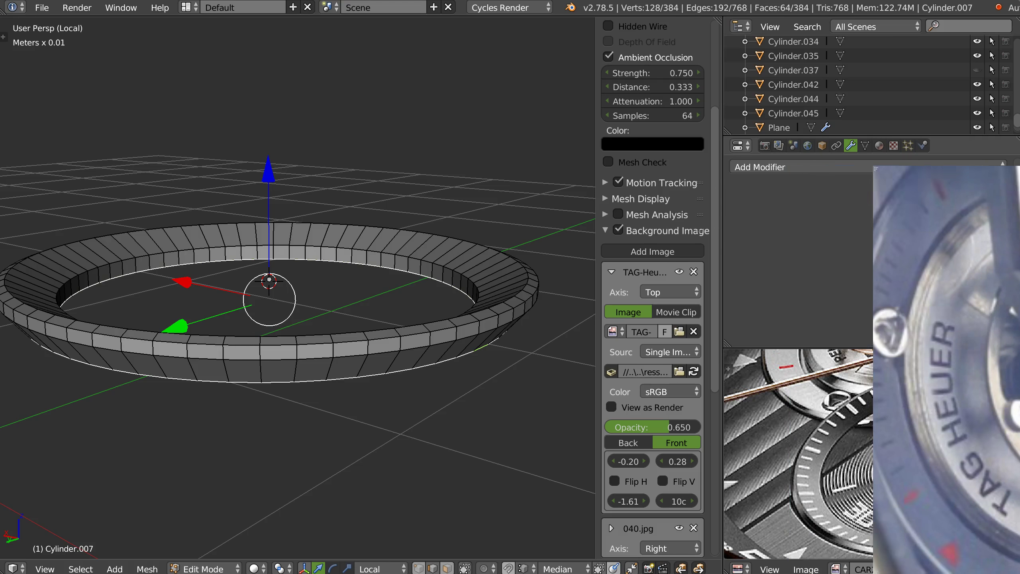
Leave mesh editing and add a weight-limited Bevel to the seconds sub-dial ring with width 75 µm, 2 segments and profile 1.0.
{"action": "middle_click_drag", "start_coordinate": [306, 177], "coordinate": [396, 322]}
{"action": "right_click", "coordinate": [397, 370]}
{"action": "key", "text": "Escape"}
{"action": "key", "text": "Tab"}
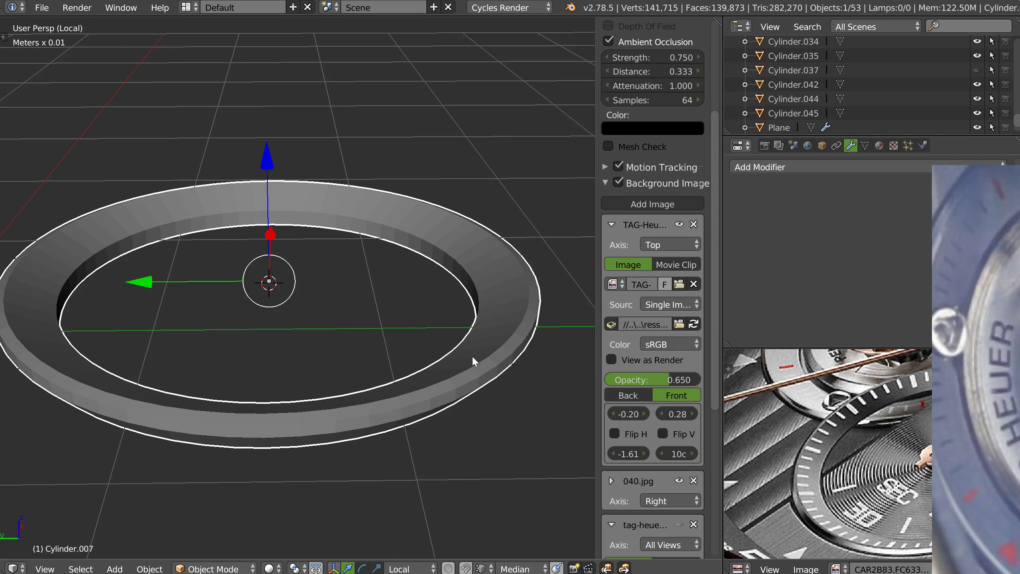
{"action": "right_click", "coordinate": [472, 355]}
{"action": "left_click", "coordinate": [346, 405]}
{"action": "mouse_move", "coordinate": [417, 322]}
{"action": "middle_mouse_down"}
{"action": "mouse_move", "coordinate": [401, 269]}
{"action": "mouse_move", "coordinate": [385, 290]}
{"action": "mouse_move", "coordinate": [418, 322]}
{"action": "middle_mouse_up"}
{"action": "key", "text": "space"}
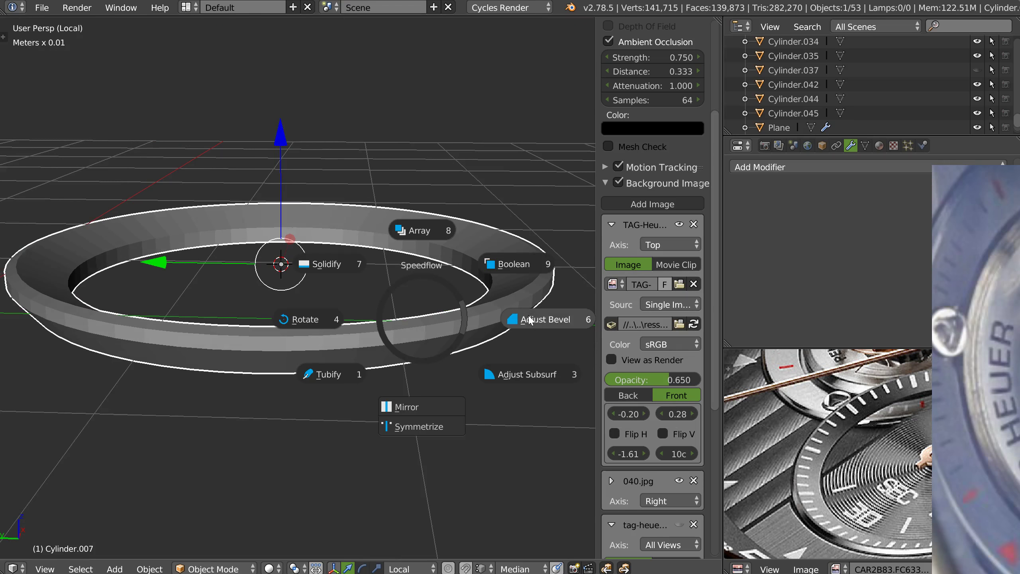
{"action": "left_click", "coordinate": [530, 322]}
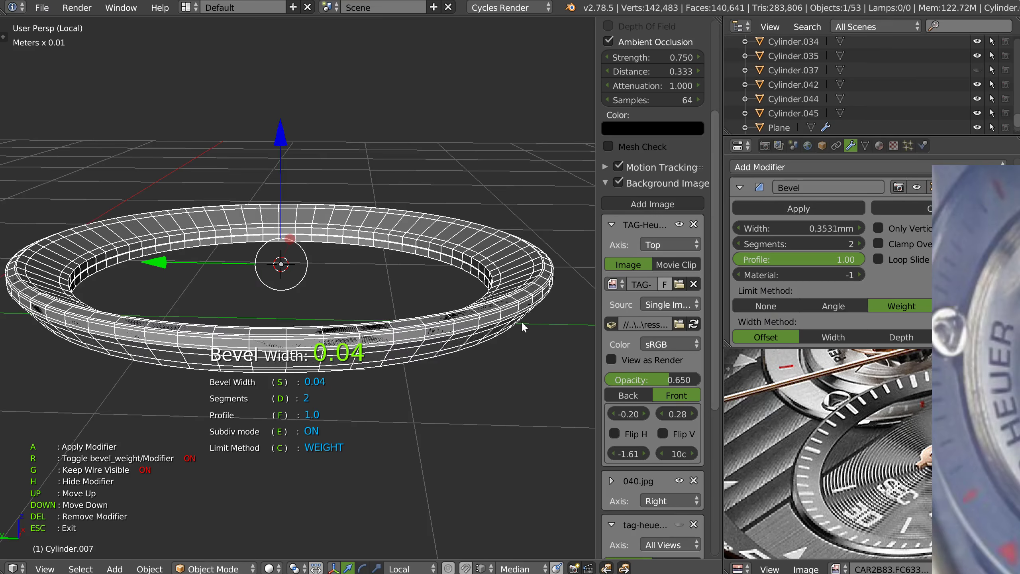
{"action": "left_click", "coordinate": [486, 324]}
{"action": "key", "text": "Escape"}
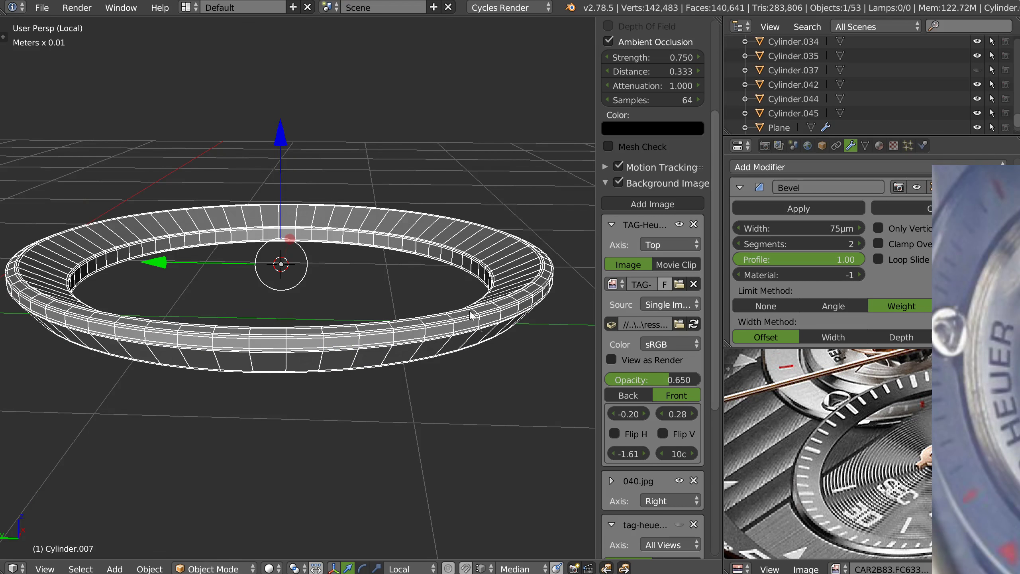
Add a subdivision surface to the seconds sub-dial ring and view it without the wireframe.
{"action": "middle_click_drag", "start_coordinate": [473, 316], "coordinate": [456, 368]}
{"action": "key", "text": "space"}
{"action": "left_click", "coordinate": [552, 376]}
{"action": "key", "text": "shift+z"}
{"action": "left_click", "coordinate": [550, 368]}
{"action": "mouse_move", "coordinate": [510, 318]}
{"action": "middle_mouse_down"}
{"action": "mouse_move", "coordinate": [425, 338]}
{"action": "mouse_move", "coordinate": [391, 362]}
{"action": "mouse_move", "coordinate": [405, 280]}
{"action": "mouse_move", "coordinate": [456, 285]}
{"action": "middle_mouse_up"}
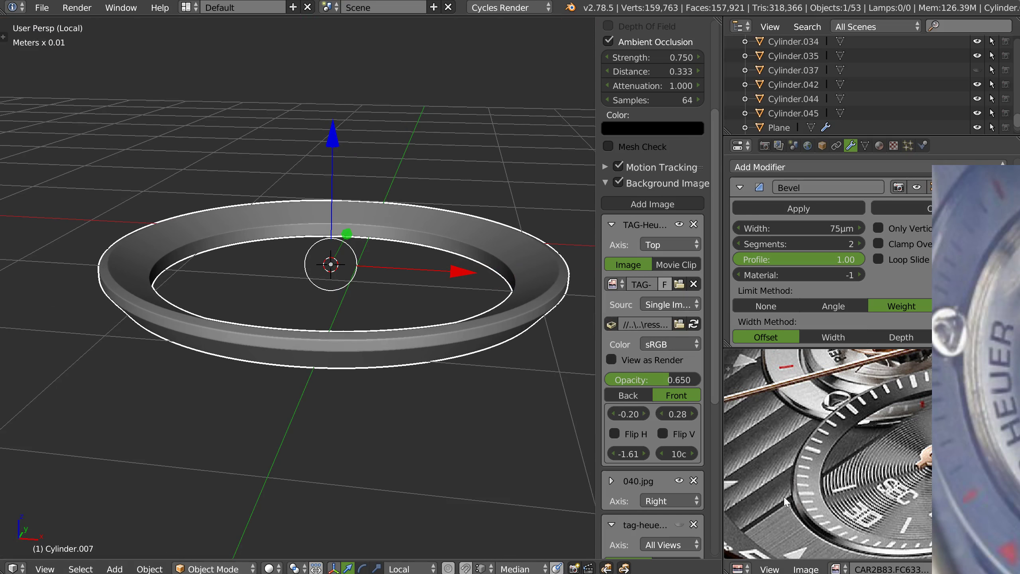
Set the seconds sub-dial ring's bevel width to about 90.6 µm.
{"action": "scroll", "coordinate": [436, 301], "scroll_direction": "up", "scroll_amount": 5}
{"action": "key", "text": "space"}
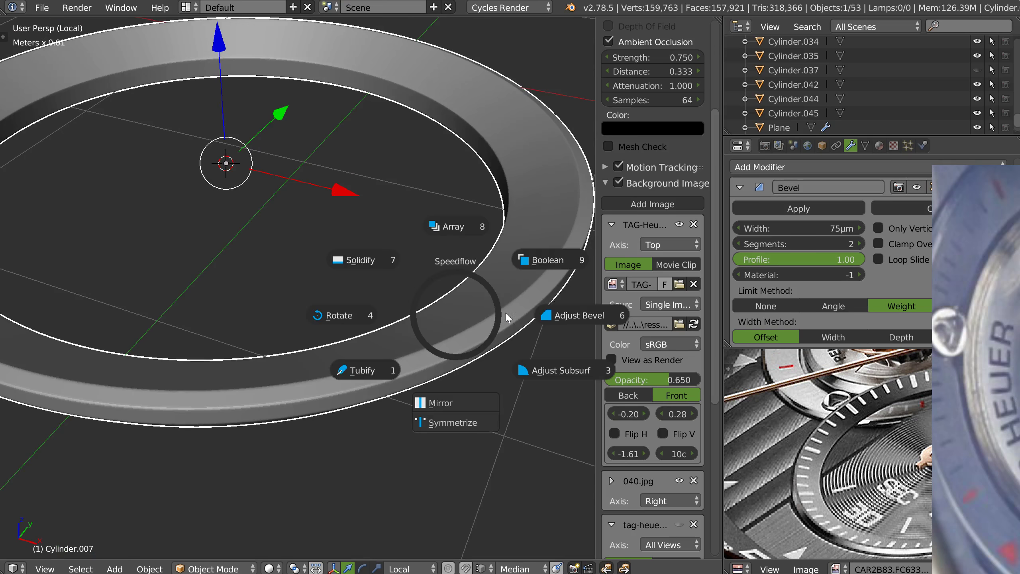
{"action": "left_click", "coordinate": [564, 316]}
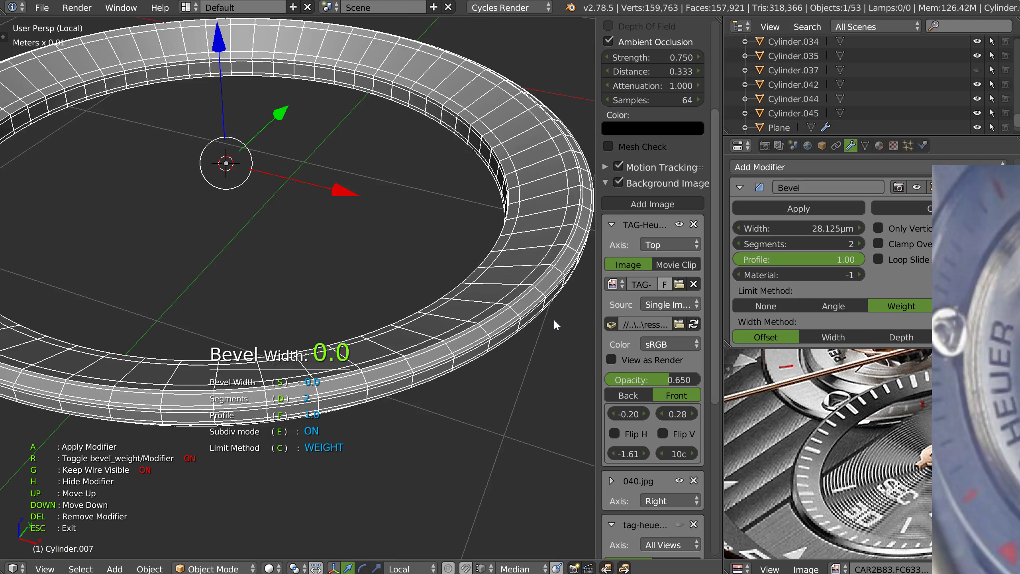
{"action": "left_click", "coordinate": [559, 320]}
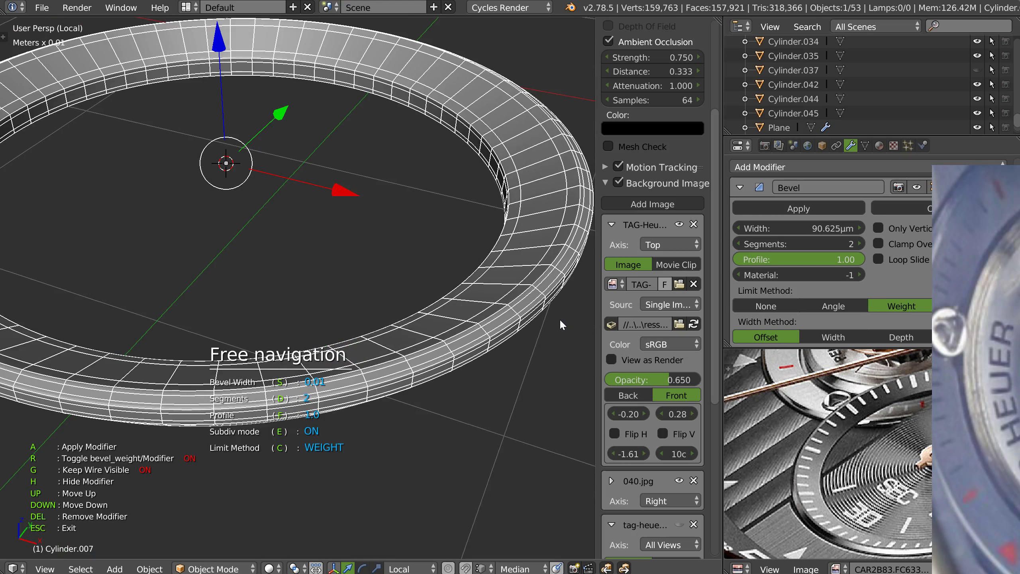
Set the bevel profile of the seconds sub-dial ring to 0.5.
{"action": "key", "text": "f"}
{"action": "left_click", "coordinate": [561, 252]}
{"action": "key", "text": "f"}
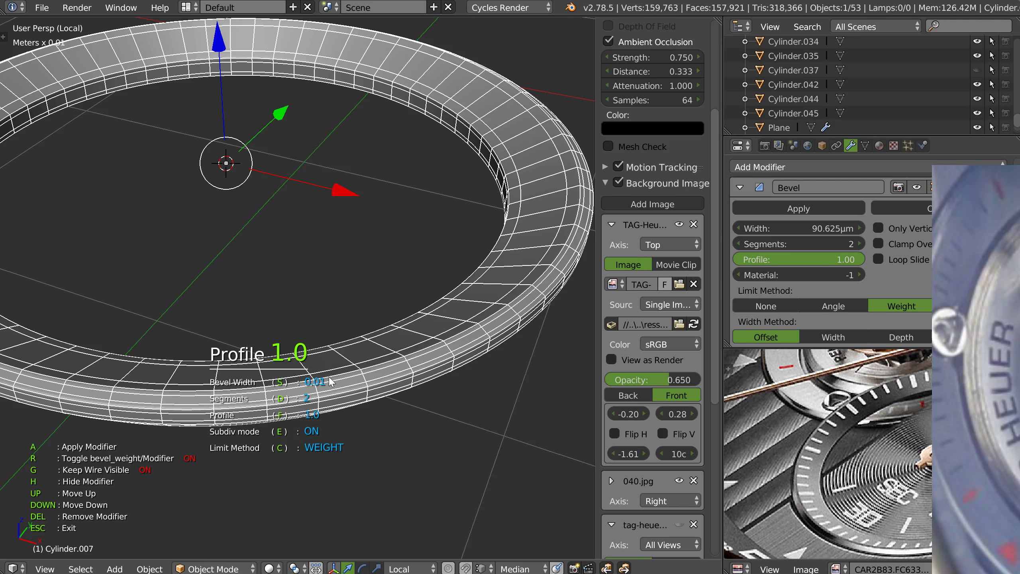
{"action": "left_click", "coordinate": [329, 377]}
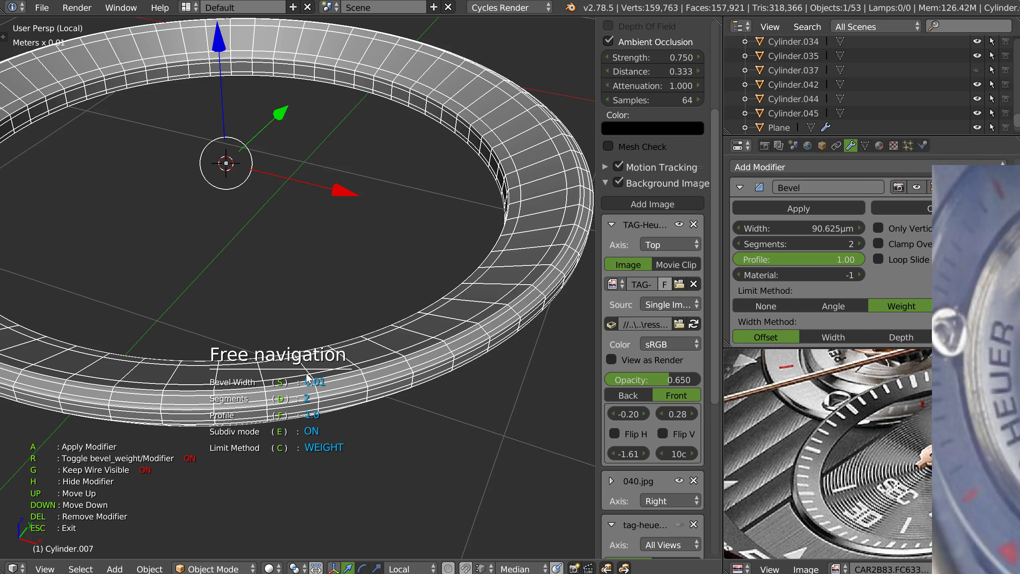
{"action": "key", "text": "f"}
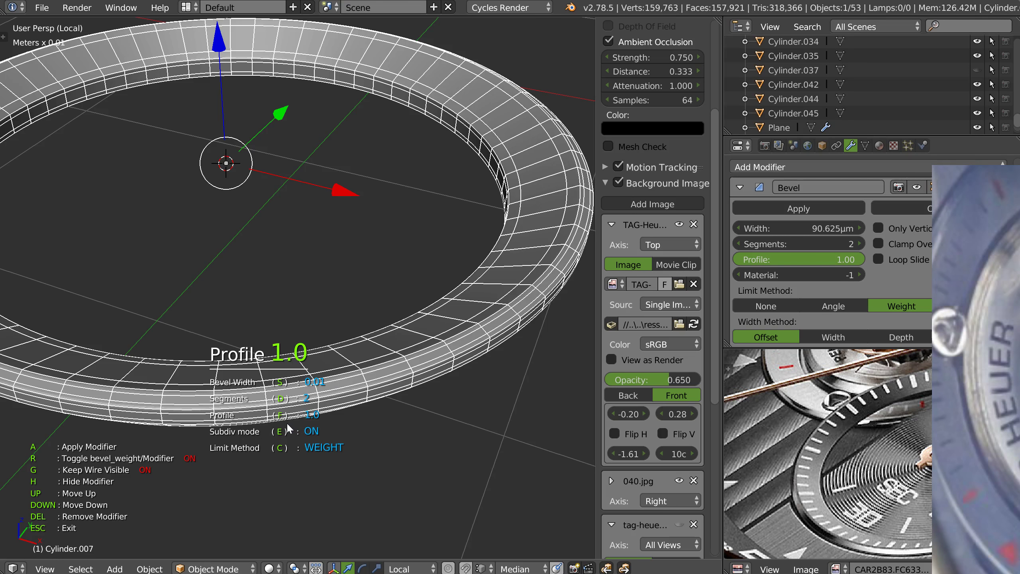
{"action": "type", "text": ".65"}
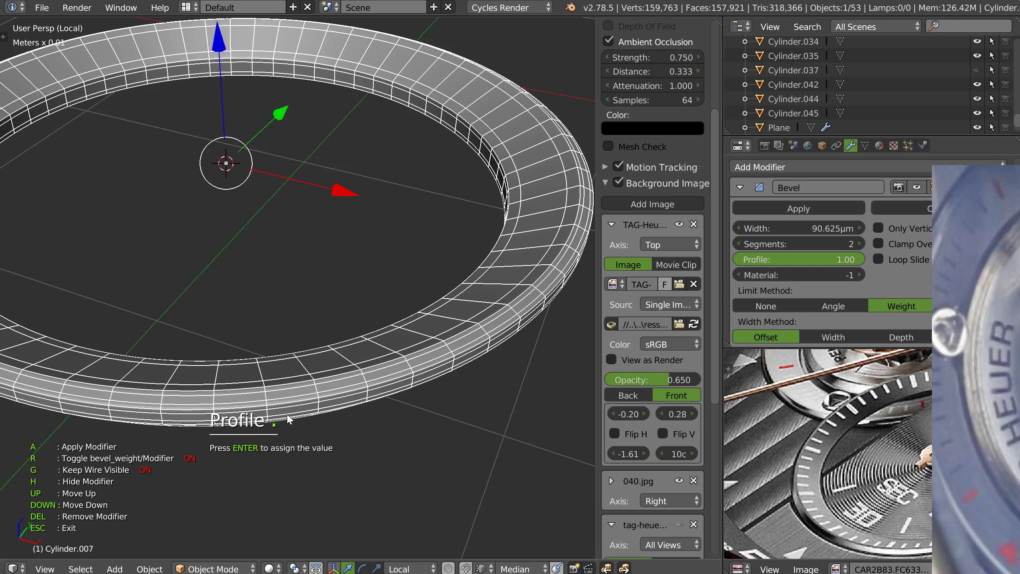
{"action": "key", "text": "BackSpace"}
{"action": "key", "text": "BackSpace"}
{"action": "type", "text": "5"}
{"action": "key", "text": "Return"}
{"action": "middle_click_drag", "start_coordinate": [408, 290], "coordinate": [435, 315]}
{"action": "key", "text": "Escape"}
{"action": "key", "text": "w"}
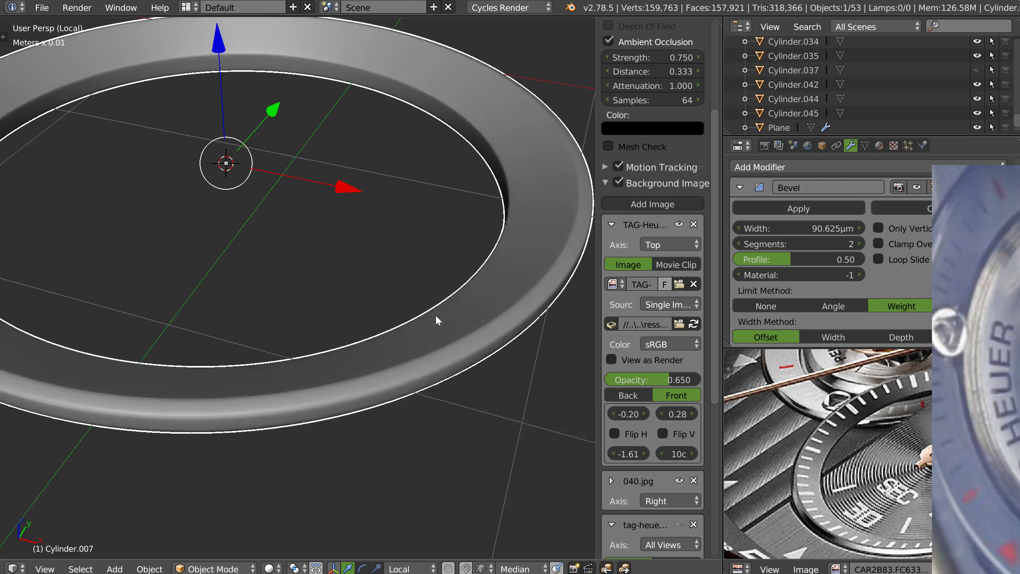
Return to the full scene, isolate the neighbouring smaller sub-dial ring and open its mesh for editing.
{"action": "scroll", "coordinate": [430, 315], "scroll_direction": "down", "scroll_amount": 3}
{"action": "middle_click_drag", "start_coordinate": [321, 327], "coordinate": [393, 318], "text": "shift"}
{"action": "key", "text": "KP_Divide"}
{"action": "middle_click_drag", "start_coordinate": [522, 229], "coordinate": [340, 385], "text": "shift"}
{"action": "right_click", "coordinate": [436, 209]}
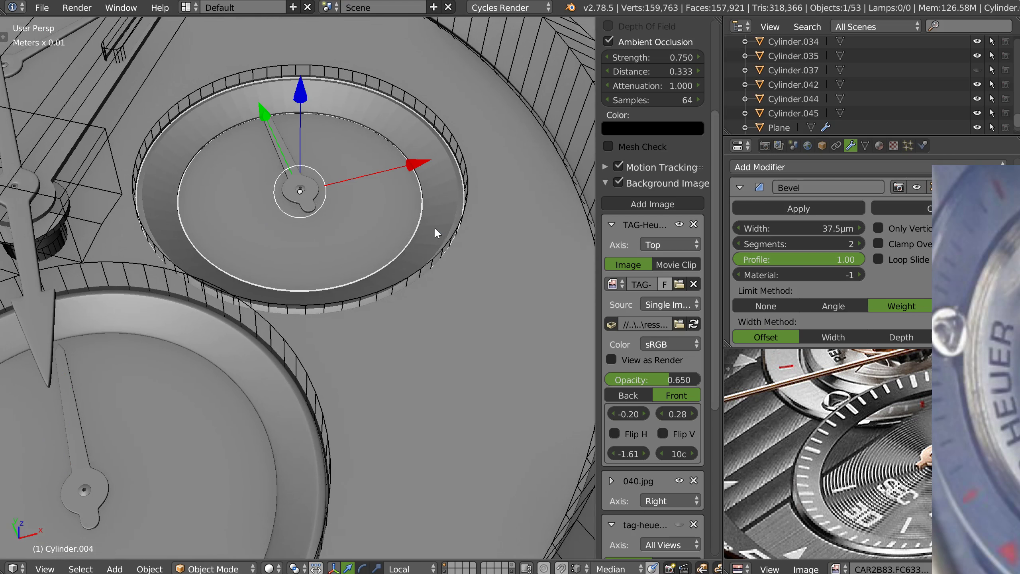
{"action": "key", "text": "KP_Divide"}
{"action": "middle_click_drag", "start_coordinate": [413, 273], "coordinate": [408, 246]}
{"action": "key", "text": "Tab"}
{"action": "right_click", "coordinate": [304, 317]}
{"action": "middle_click_drag", "start_coordinate": [304, 317], "coordinate": [300, 278]}
{"action": "key", "text": "x"}
{"action": "key", "text": "Escape"}
Extrude the outer rim's lower edge loop of the smaller sub-dial ring straight down by about 0.51 mm.
{"action": "middle_click_drag", "start_coordinate": [401, 278], "coordinate": [403, 302]}
{"action": "key", "text": "ctrl+Tab"}
{"action": "right_click", "coordinate": [462, 297], "text": "alt"}
{"action": "key", "text": "e"}
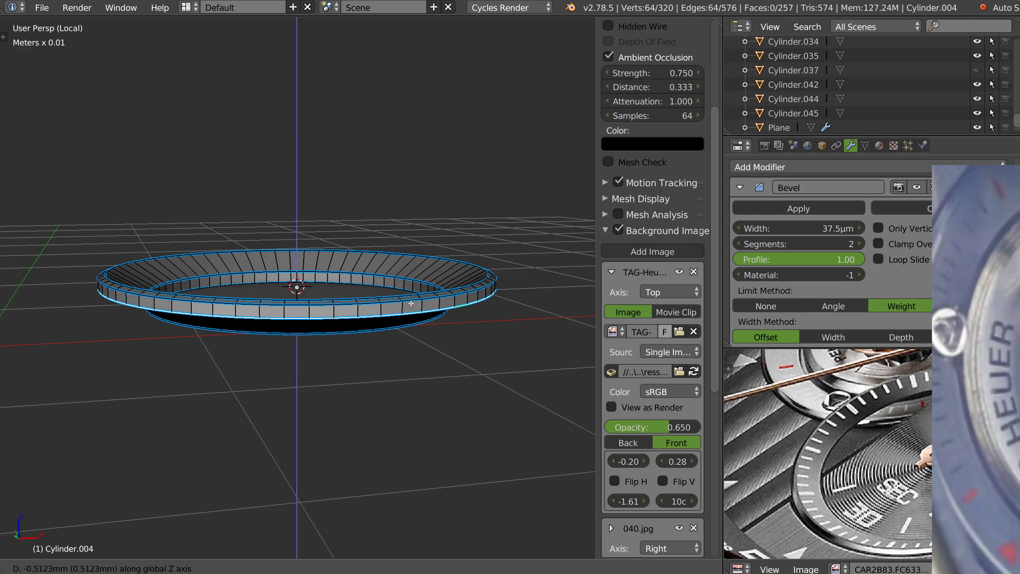
{"action": "left_click", "coordinate": [411, 305]}
Bridge the extruded rim loop to the ring's inner lower edge loop with LoopTools and leave mesh editing.
{"action": "left_click", "coordinate": [487, 304], "text": "alt+shift"}
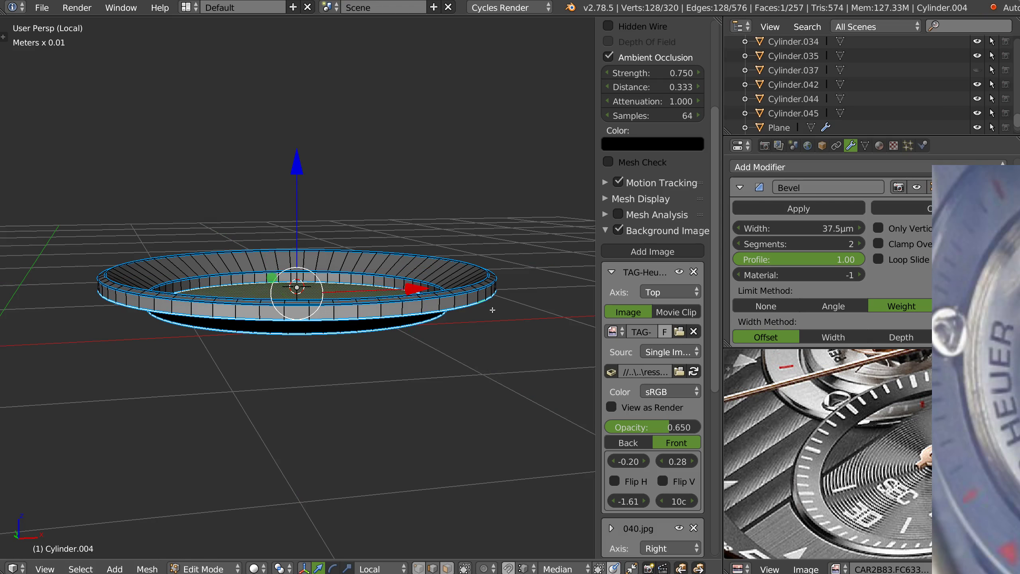
{"action": "right_click", "coordinate": [483, 322]}
{"action": "mouse_move", "coordinate": [640, 242]}
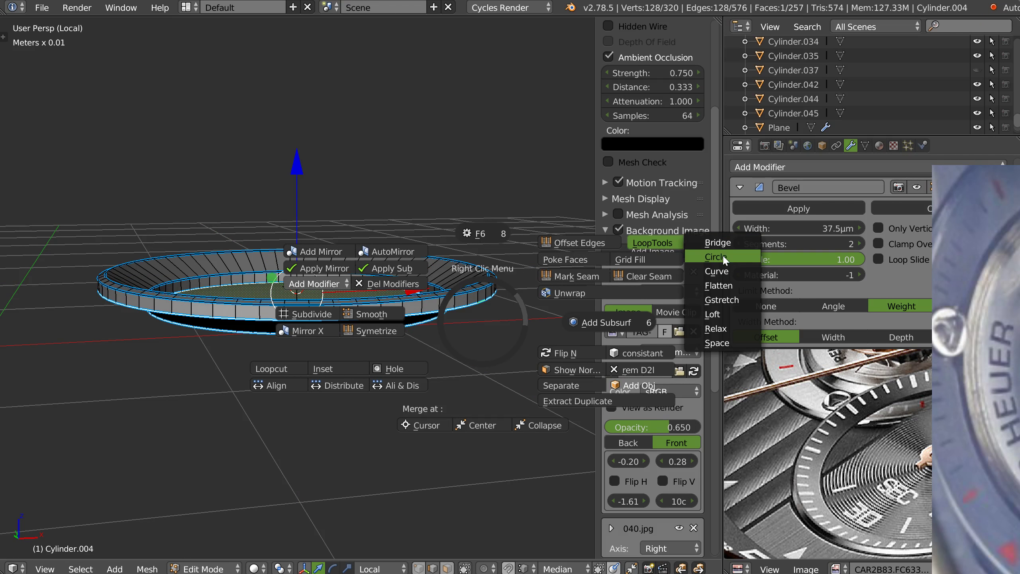
{"action": "left_click", "coordinate": [722, 254]}
{"action": "middle_click_drag", "start_coordinate": [522, 249], "coordinate": [455, 308]}
{"action": "key", "text": "Tab"}
{"action": "scroll", "coordinate": [455, 308], "scroll_direction": "up", "scroll_amount": 2}
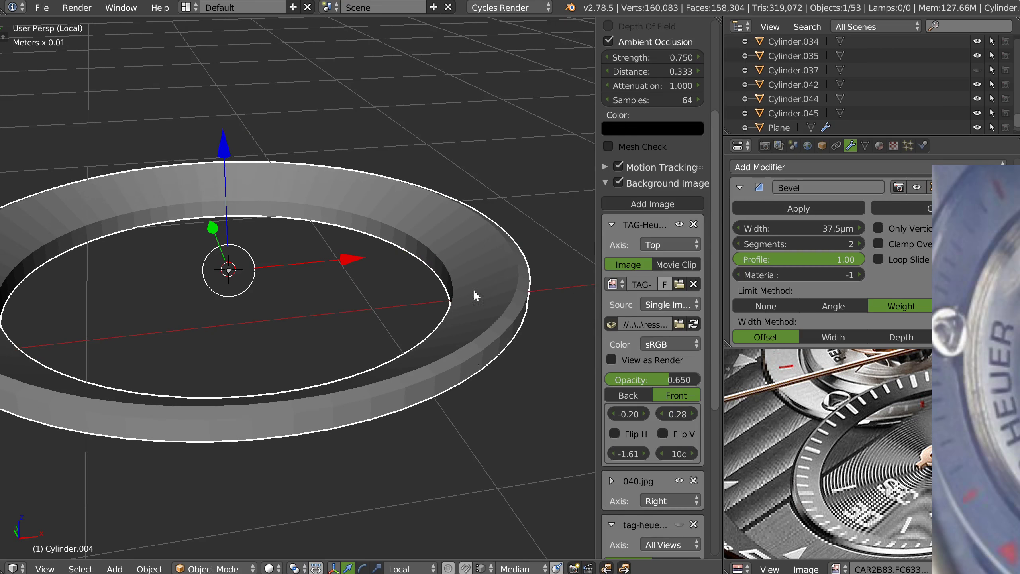
Set the smaller sub-dial ring's bevel width to about 46.9 µm and its profile to 0.5.
{"action": "key", "text": "space"}
{"action": "left_click", "coordinate": [569, 355]}
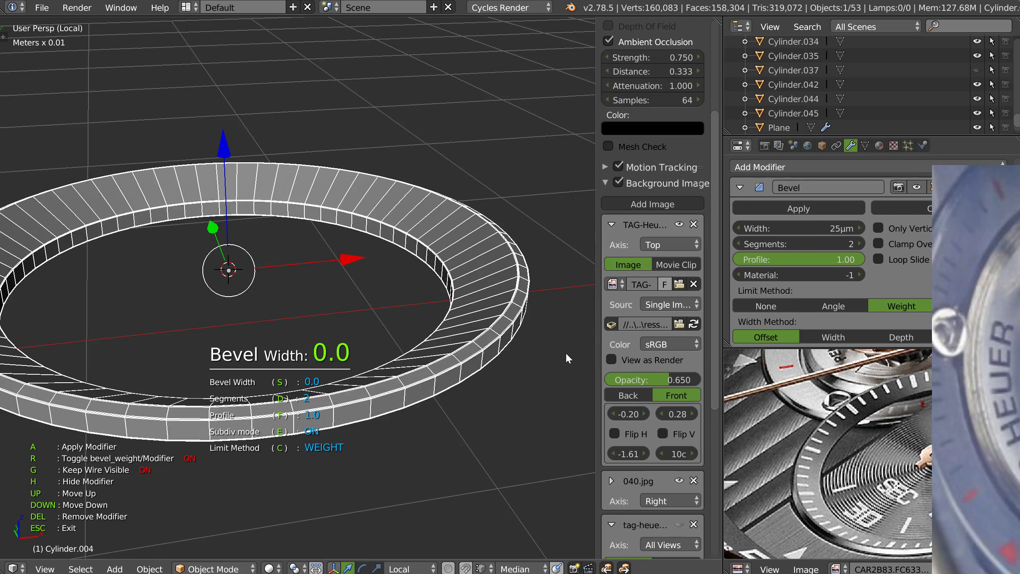
{"action": "type", "text": "f"}
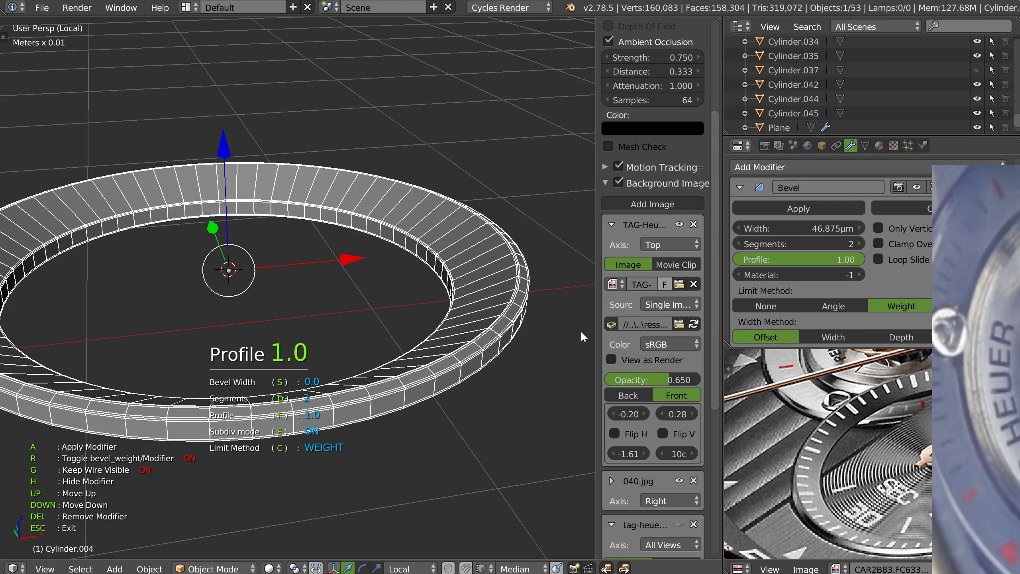
{"action": "type", "text": ".5"}
{"action": "key", "text": "Return"}
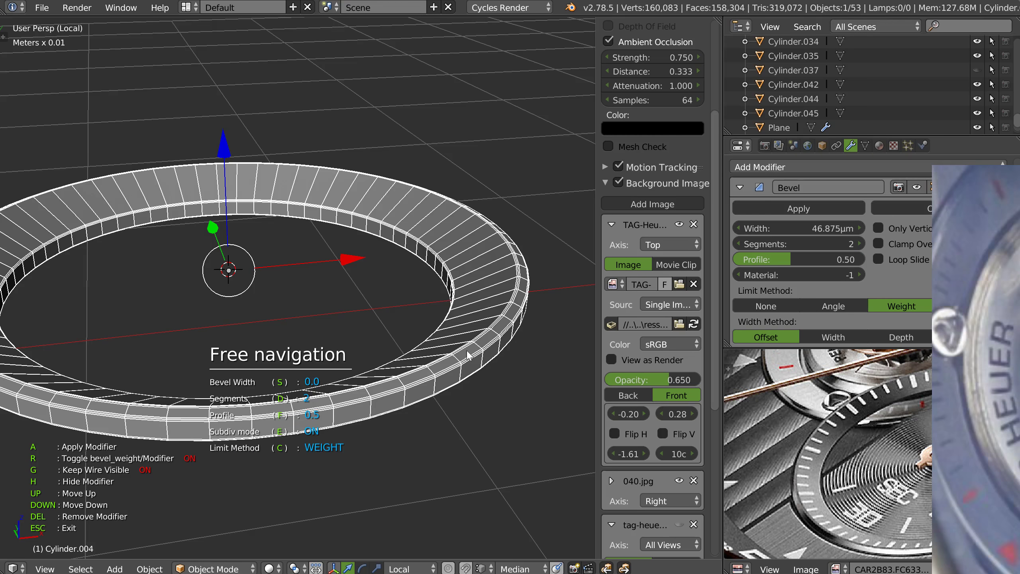
Add a subdivision surface to the smaller sub-dial ring and undo the extra change made after it.
{"action": "key", "text": "Escape"}
{"action": "key", "text": "shift+z"}
{"action": "left_click", "coordinate": [537, 352]}
{"action": "mouse_move", "coordinate": [460, 311]}
{"action": "middle_mouse_down"}
{"action": "mouse_move", "coordinate": [462, 339]}
{"action": "mouse_move", "coordinate": [429, 341]}
{"action": "middle_mouse_up"}
{"action": "key", "text": "space"}
{"action": "left_click", "coordinate": [476, 355]}
{"action": "right_click", "coordinate": [475, 342]}
{"action": "left_click", "coordinate": [435, 356]}
{"action": "key", "text": "ctrl+z"}
{"action": "scroll", "coordinate": [490, 337], "scroll_direction": "down", "scroll_amount": 3}
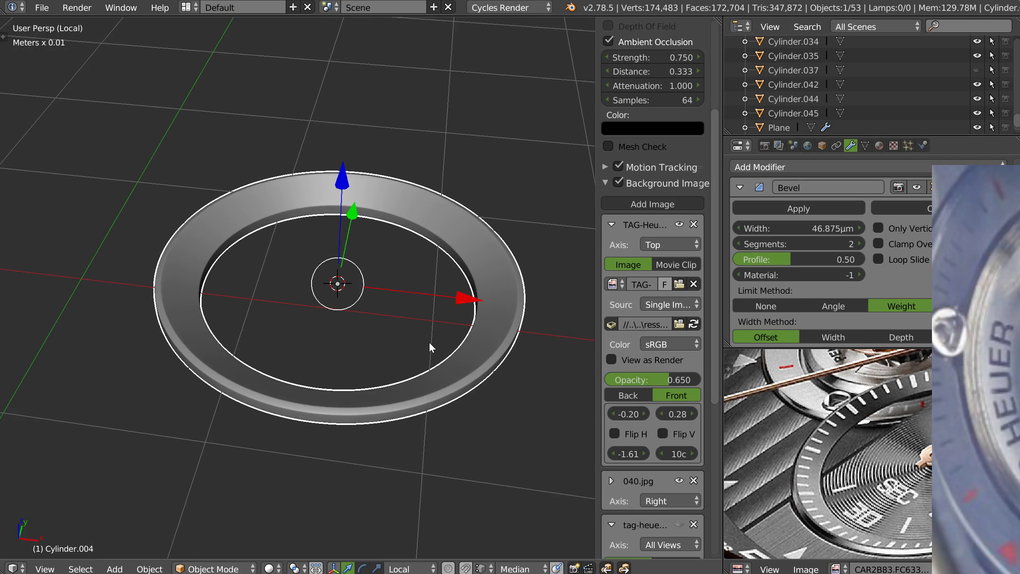
Return to the full scene and hide the layer holding the wireframe cutter objects.
{"action": "key", "text": "KP_Divide"}
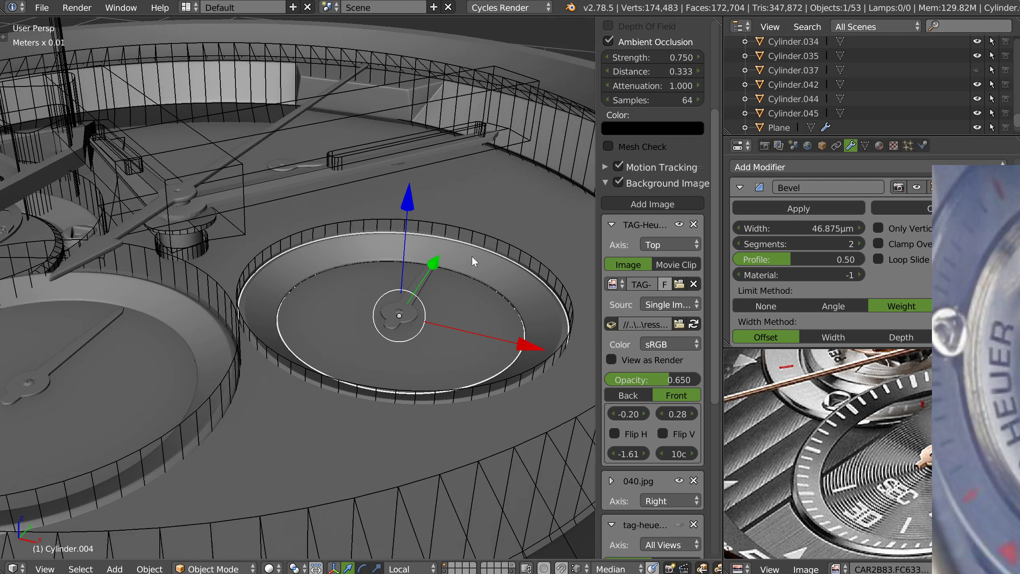
{"action": "left_click", "coordinate": [513, 570], "text": "shift"}
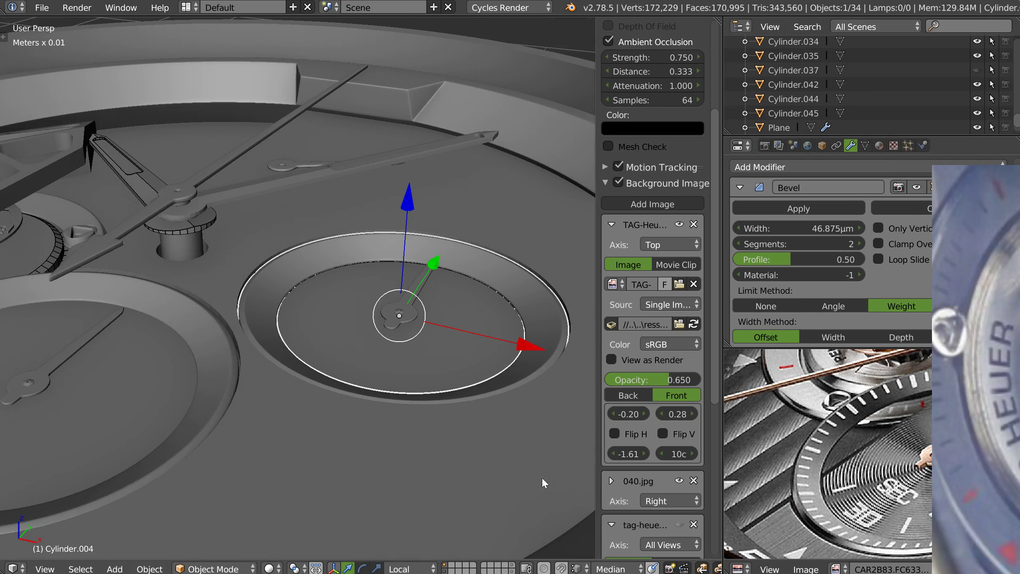
Inspect the dial, sub-dial rings and hands from several angles and compare them with the reference photo.
{"action": "scroll", "coordinate": [306, 305], "scroll_direction": "down", "scroll_amount": 3}
{"action": "middle_click_drag", "start_coordinate": [294, 308], "coordinate": [416, 340], "text": "shift"}
{"action": "middle_click_drag", "start_coordinate": [402, 271], "coordinate": [299, 313]}
{"action": "middle_click_drag", "start_coordinate": [366, 341], "coordinate": [361, 289], "text": "shift"}
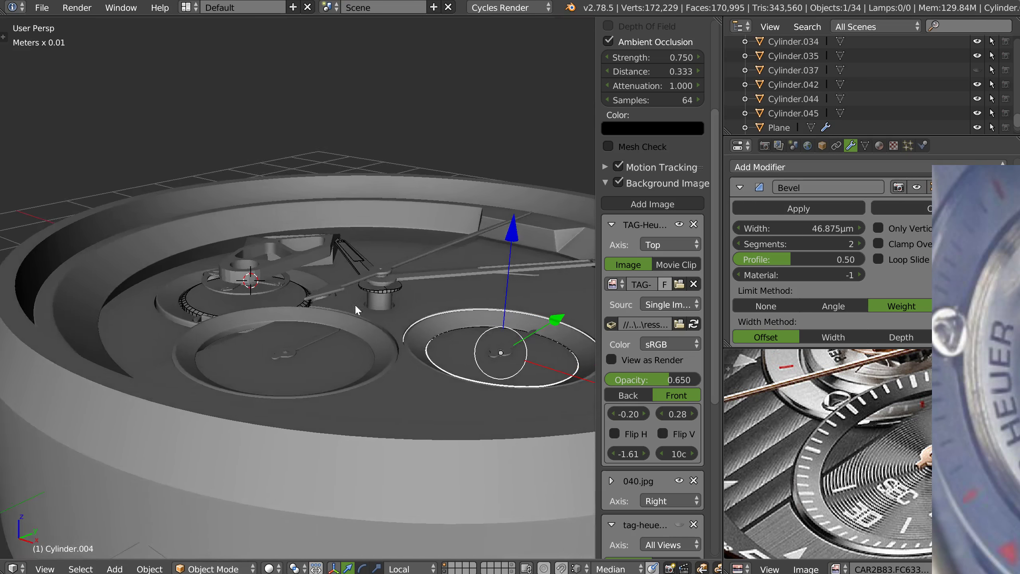
{"action": "scroll", "coordinate": [353, 305], "scroll_direction": "up", "scroll_amount": 2}
{"action": "middle_click_drag", "start_coordinate": [314, 343], "coordinate": [320, 360]}
{"action": "middle_click_drag", "start_coordinate": [385, 292], "coordinate": [351, 340], "text": "shift"}
{"action": "scroll", "coordinate": [252, 278], "scroll_direction": "down", "scroll_amount": 4}
{"action": "middle_click_drag", "start_coordinate": [229, 387], "coordinate": [276, 380], "text": "shift"}
{"action": "middle_click_drag", "start_coordinate": [364, 342], "coordinate": [265, 332], "text": "shift"}
{"action": "scroll", "coordinate": [265, 331], "scroll_direction": "up", "scroll_amount": 1}
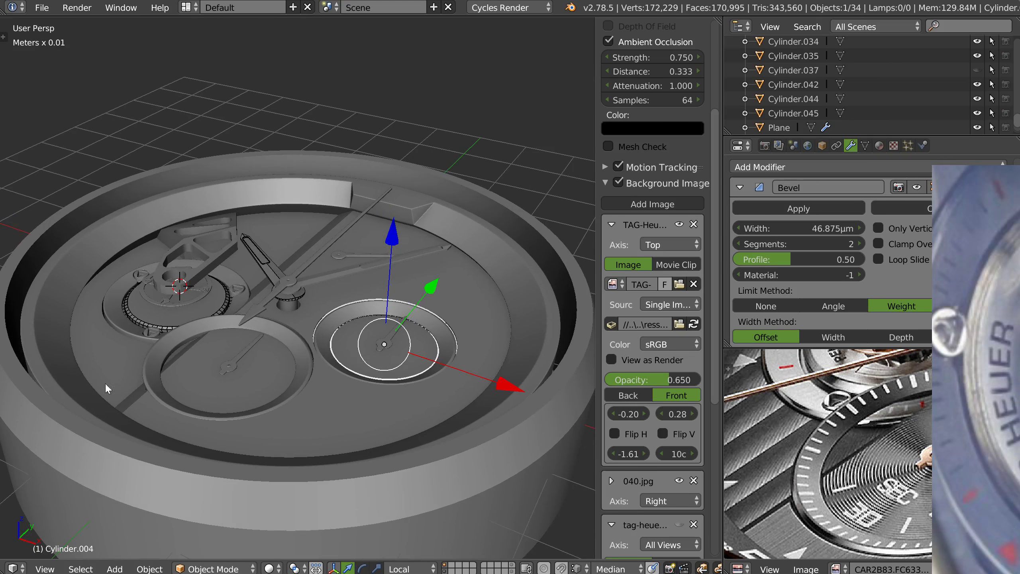
{"action": "middle_click_drag", "start_coordinate": [421, 415], "coordinate": [392, 271]}
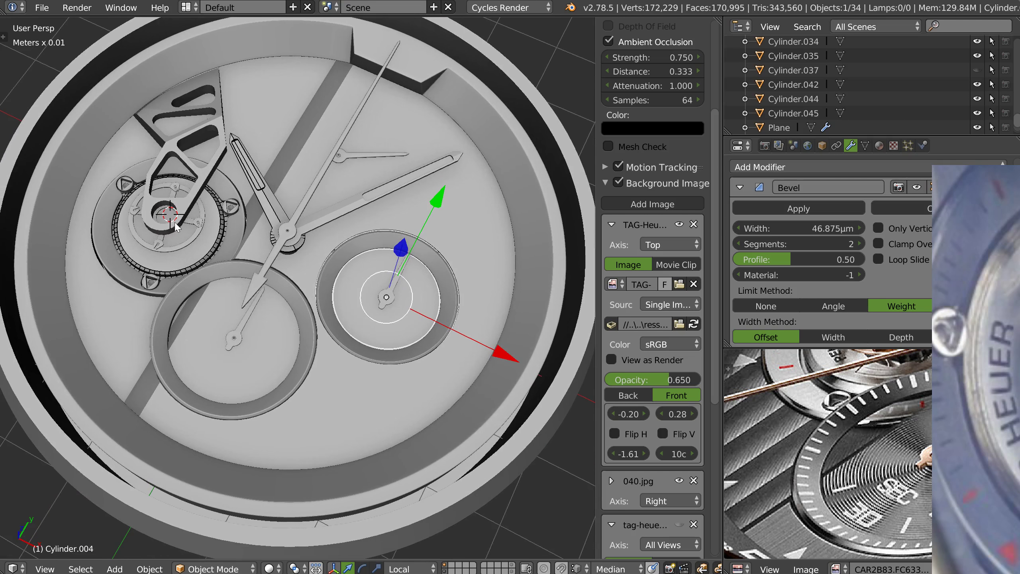
{"action": "middle_click_drag", "start_coordinate": [890, 402], "coordinate": [786, 478]}
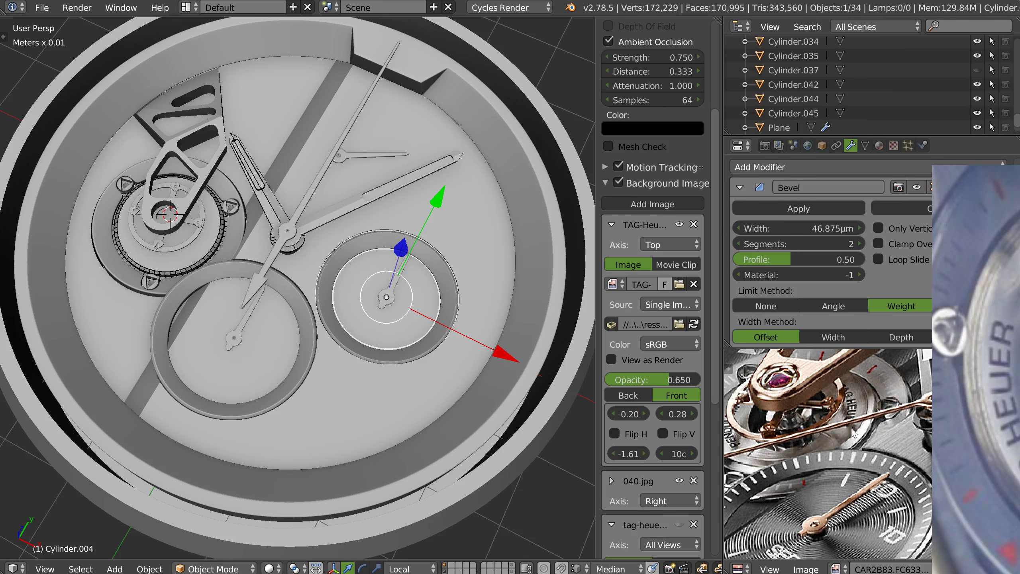
{"action": "scroll", "coordinate": [852, 432], "scroll_direction": "up", "scroll_amount": 3}
{"action": "scroll", "coordinate": [325, 225], "scroll_direction": "up", "scroll_amount": 5}
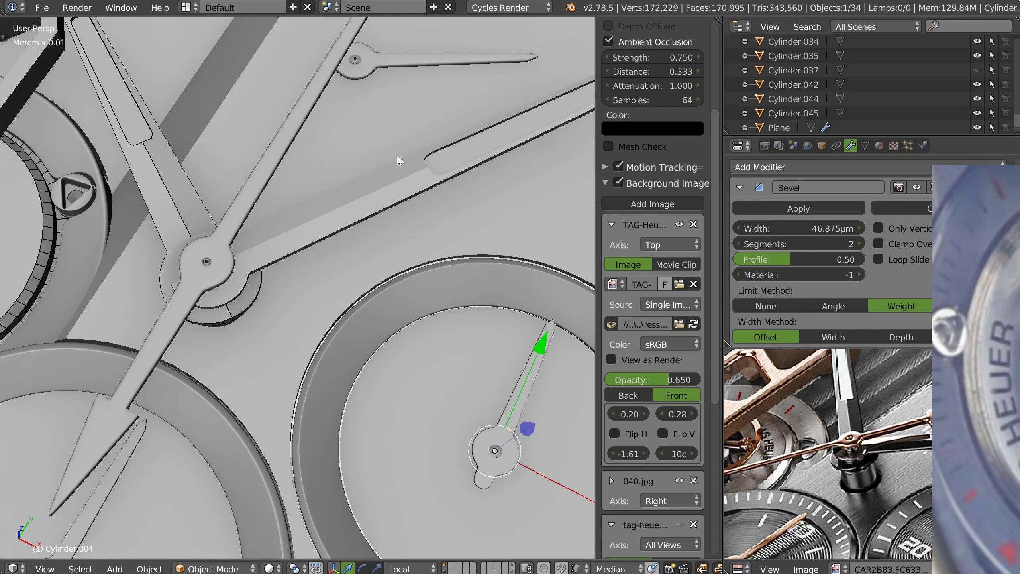
Examine the tourbillon and its ring from above and compare them with the reference photos.
{"action": "right_click", "coordinate": [382, 194]}
{"action": "middle_click_drag", "start_coordinate": [382, 193], "coordinate": [362, 293]}
{"action": "right_click", "coordinate": [340, 317]}
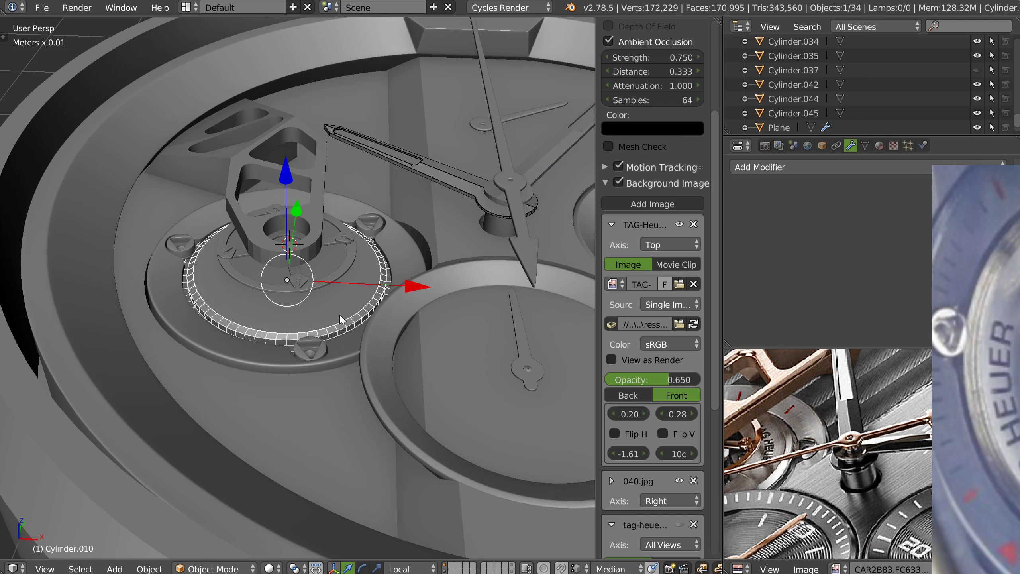
{"action": "key", "text": "KP_7"}
{"action": "scroll", "coordinate": [340, 365], "scroll_direction": "up", "scroll_amount": 2}
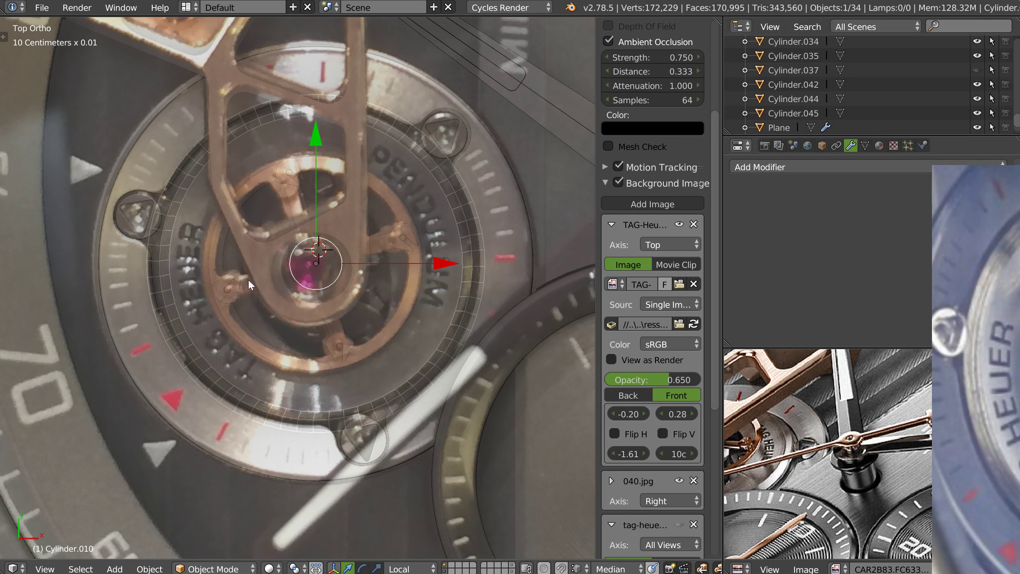
{"action": "middle_click_drag", "start_coordinate": [808, 432], "coordinate": [906, 388]}
{"action": "right_click_drag", "start_coordinate": [964, 291], "coordinate": [673, 211]}
{"action": "right_click_drag", "start_coordinate": [725, 331], "coordinate": [1019, 366]}
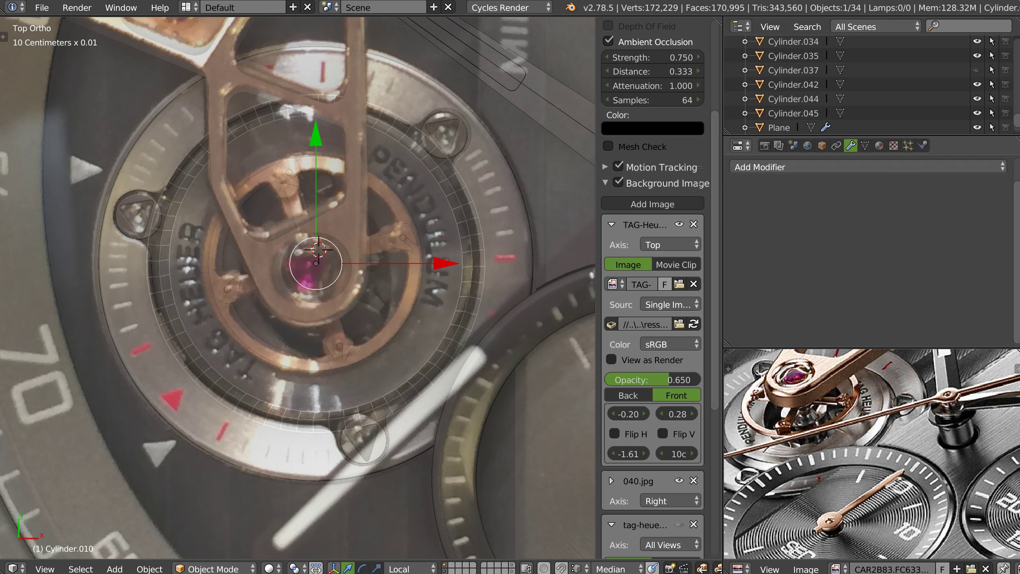
{"action": "right_click_drag", "start_coordinate": [1019, 366], "coordinate": [586, 268]}
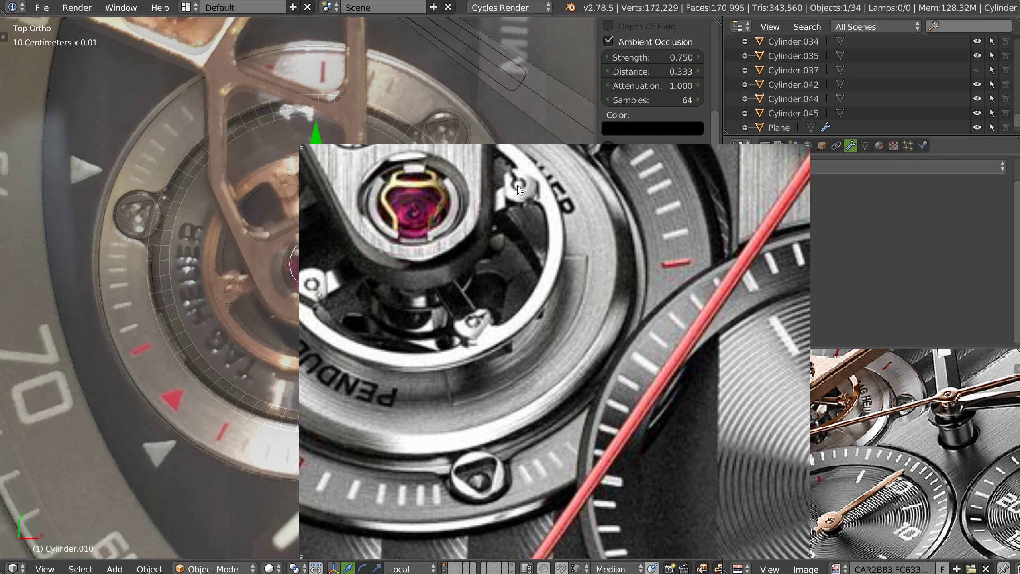
{"action": "right_click_drag", "start_coordinate": [393, 291], "coordinate": [1019, 281]}
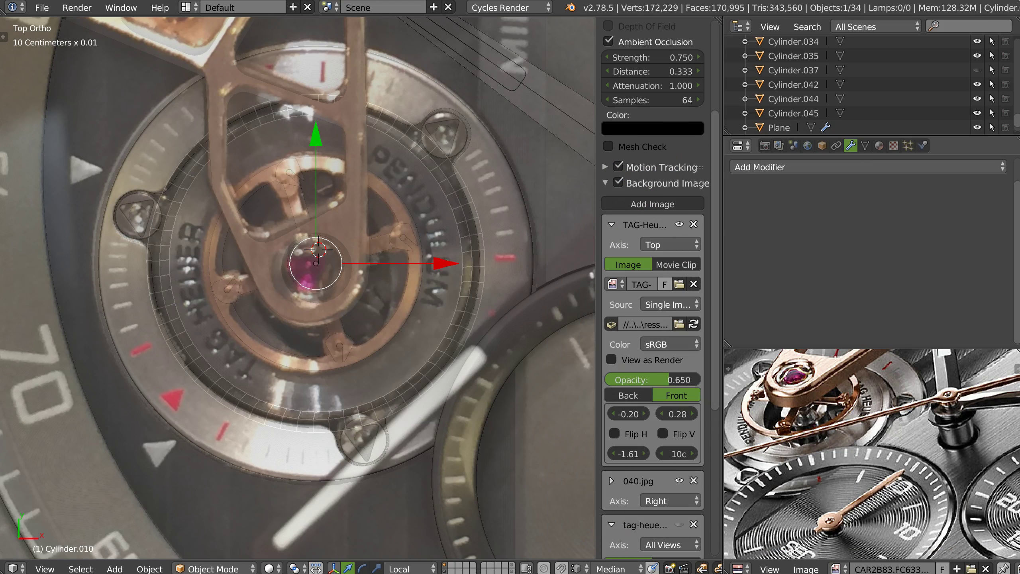
Turn off the background images in the top view and hide the viewport's properties sidebar.
{"action": "middle_click_drag", "start_coordinate": [354, 257], "coordinate": [331, 280]}
{"action": "key", "text": "KP_7"}
{"action": "key", "text": "shift+z"}
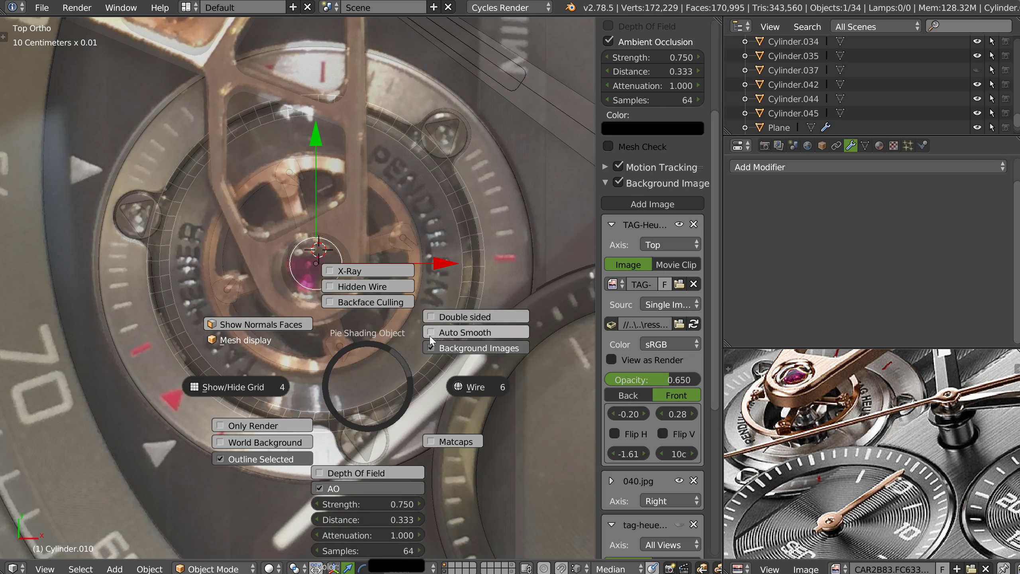
{"action": "left_click", "coordinate": [454, 349]}
{"action": "scroll", "coordinate": [373, 422], "scroll_direction": "up", "scroll_amount": 2}
{"action": "middle_click_drag", "start_coordinate": [371, 424], "coordinate": [395, 339], "text": "shift"}
{"action": "key", "text": "n"}
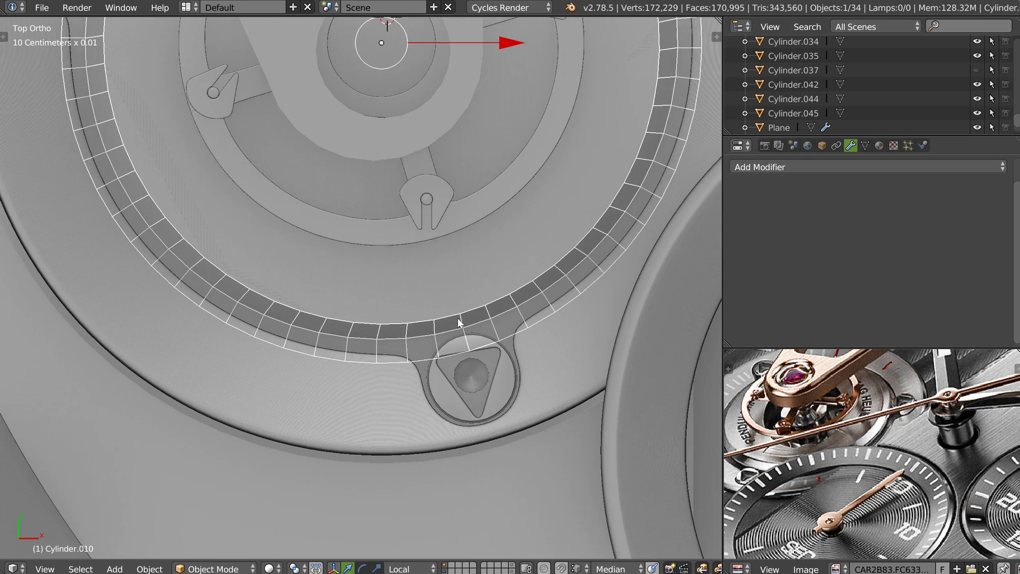
On the slotted clip at the tourbillon wheel's lower spoke, move the right leg's slot-side vertices inward to narrow the slot.
{"action": "middle_click_drag", "start_coordinate": [477, 380], "coordinate": [449, 459], "text": "shift"}
{"action": "middle_click_drag", "start_coordinate": [402, 303], "coordinate": [443, 256], "text": "ctrl"}
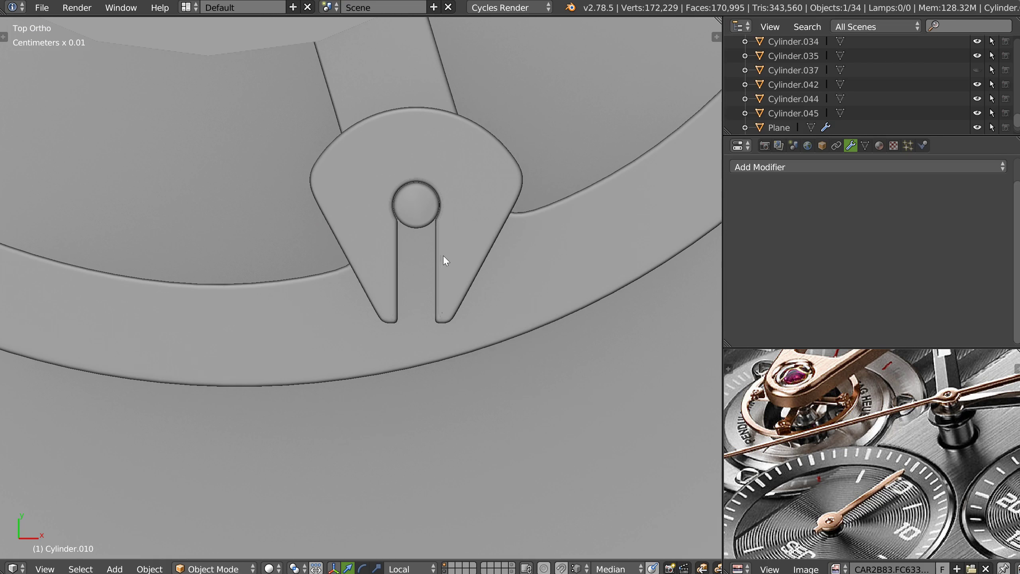
{"action": "right_click", "coordinate": [408, 290]}
{"action": "middle_click_drag", "start_coordinate": [408, 290], "coordinate": [475, 157], "text": "ctrl"}
{"action": "key", "text": "Tab"}
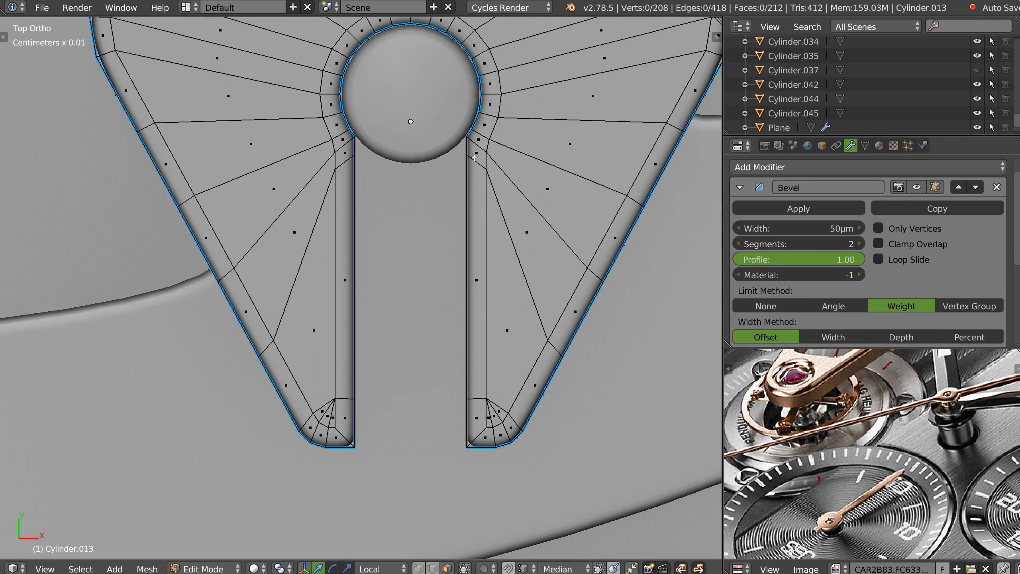
{"action": "key", "text": "Tab"}
{"action": "key", "text": "Tab"}
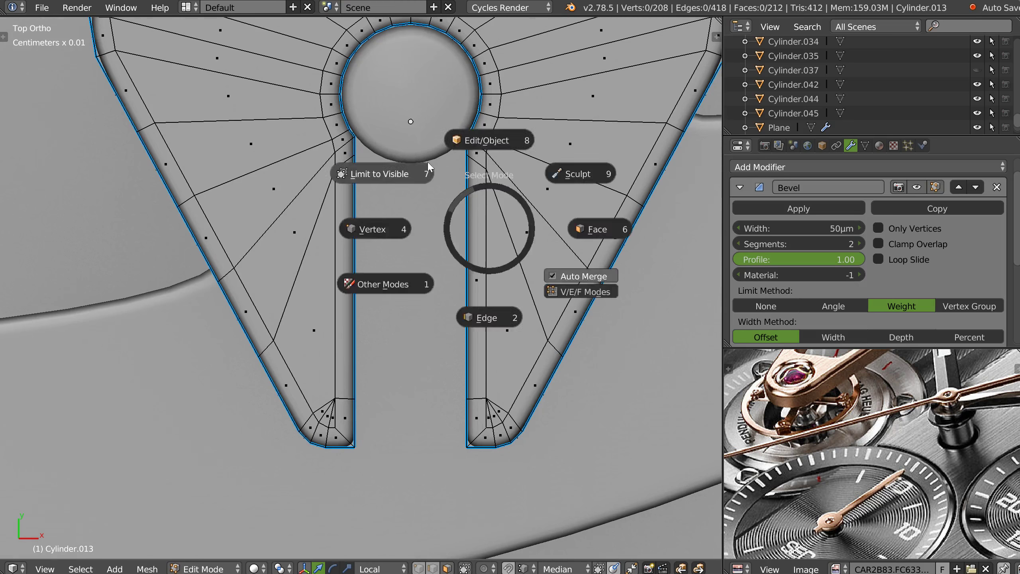
{"action": "key", "text": "ctrl+Tab"}
{"action": "mouse_move", "coordinate": [493, 155]}
{"action": "left_mouse_down", "text": "ctrl"}
{"action": "mouse_move", "coordinate": [454, 135]}
{"action": "mouse_move", "coordinate": [387, 296]}
{"action": "mouse_move", "coordinate": [501, 490]}
{"action": "mouse_move", "coordinate": [549, 469]}
{"action": "left_mouse_up", "text": "ctrl"}
{"action": "left_click_drag", "start_coordinate": [611, 346], "coordinate": [579, 355]}
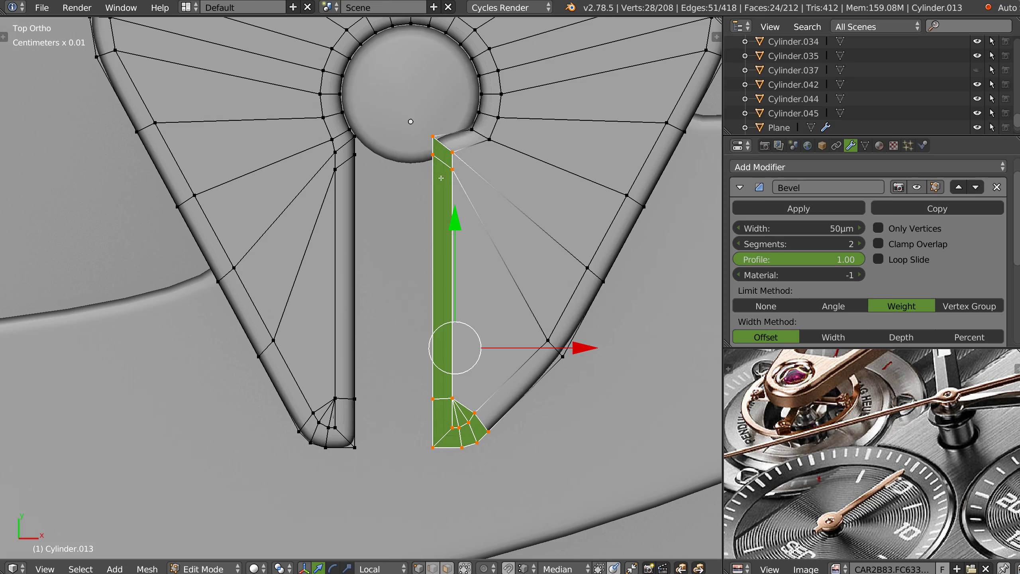
Lower the top vertices of the clip's right slot wall and shift the adjoining hole-edge vertices to reshape the transition into the round hole.
{"action": "right_click", "coordinate": [453, 170]}
{"action": "left_click_drag", "start_coordinate": [451, 40], "coordinate": [447, 59]}
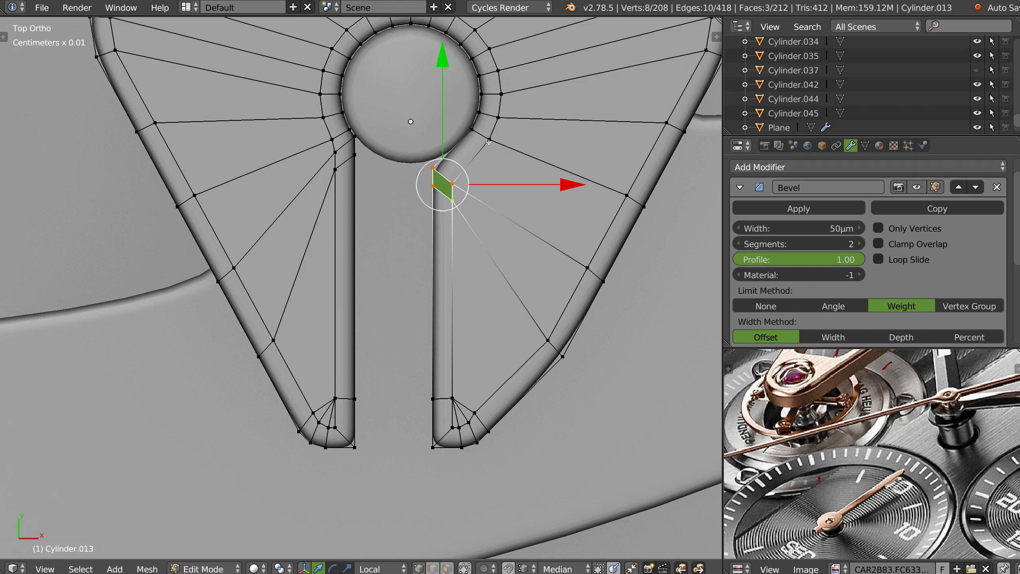
{"action": "right_click", "coordinate": [491, 147]}
{"action": "left_click_drag", "start_coordinate": [483, 124], "coordinate": [468, 170], "text": "ctrl"}
{"action": "right_click", "coordinate": [497, 122]}
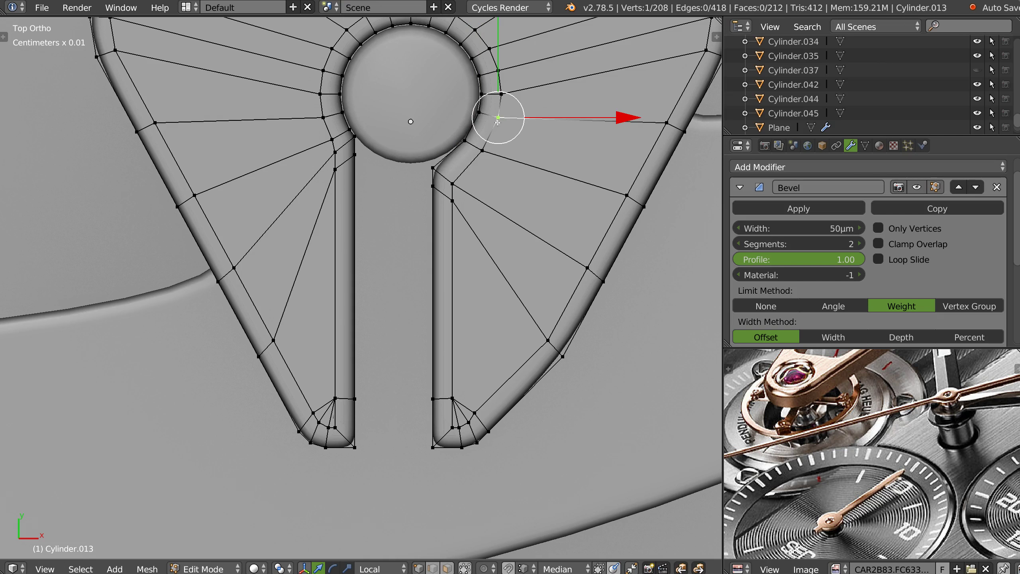
{"action": "right_click", "coordinate": [498, 121], "text": "alt"}
{"action": "key", "text": "g"}
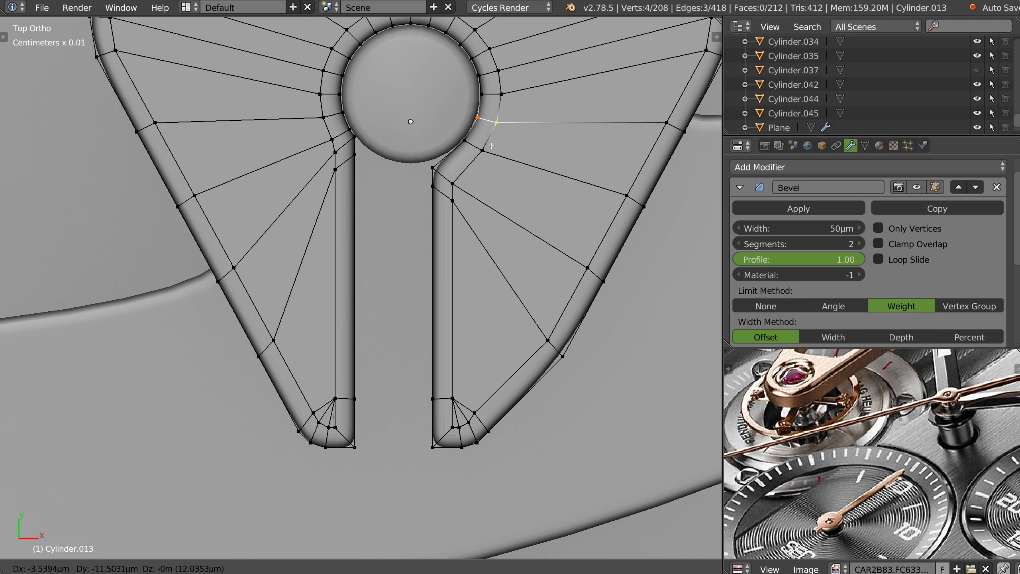
{"action": "left_click", "coordinate": [491, 145]}
Align the inner row of vertices along the clip's right outer edge into a straight line and check the result in Object Mode.
{"action": "middle_click_drag", "start_coordinate": [479, 309], "coordinate": [442, 276], "text": "shift"}
{"action": "middle_click_drag", "start_coordinate": [509, 241], "coordinate": [441, 313], "text": "ctrl"}
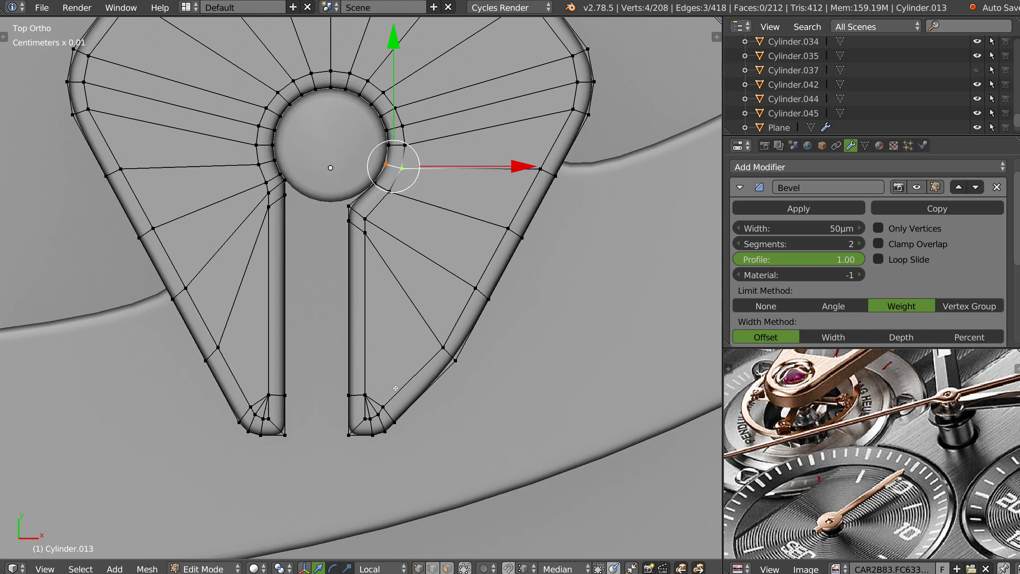
{"action": "right_click", "coordinate": [396, 388]}
{"action": "left_click", "coordinate": [574, 106], "text": "ctrl"}
{"action": "right_click", "coordinate": [558, 141]}
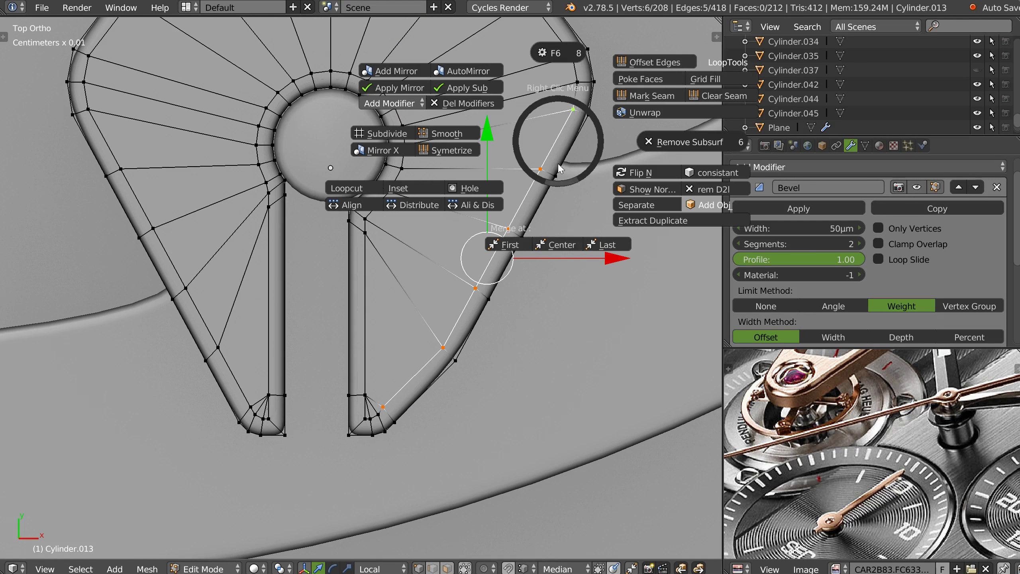
{"action": "left_click", "coordinate": [344, 205]}
{"action": "middle_click_drag", "start_coordinate": [446, 426], "coordinate": [441, 335]}
{"action": "key", "text": "Tab"}
{"action": "left_click", "coordinate": [445, 295]}
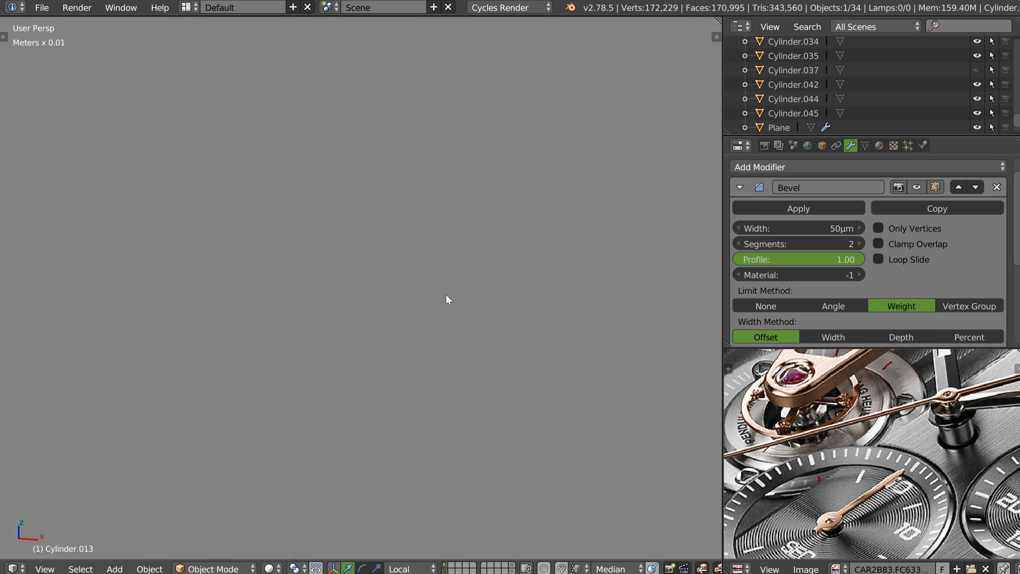
Isolate the clip in local view and align the upper vertices of its right outer edge into a straight line.
{"action": "key", "text": "KP_Divide"}
{"action": "middle_click_drag", "start_coordinate": [458, 301], "coordinate": [435, 356]}
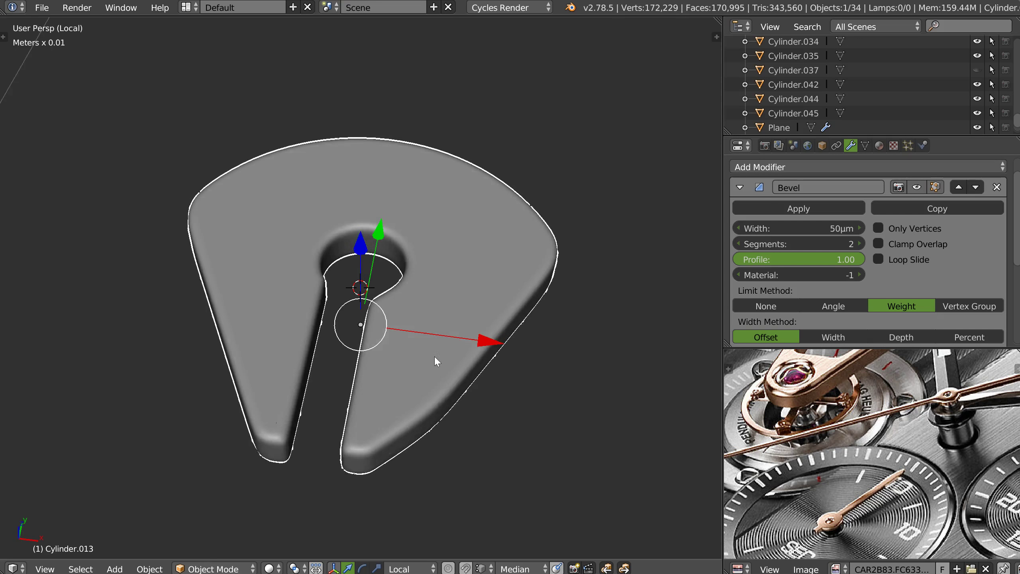
{"action": "scroll", "coordinate": [432, 355], "scroll_direction": "up", "scroll_amount": 2}
{"action": "key", "text": "Tab"}
{"action": "middle_click_drag", "start_coordinate": [341, 336], "coordinate": [359, 327]}
{"action": "key", "text": "alt+z"}
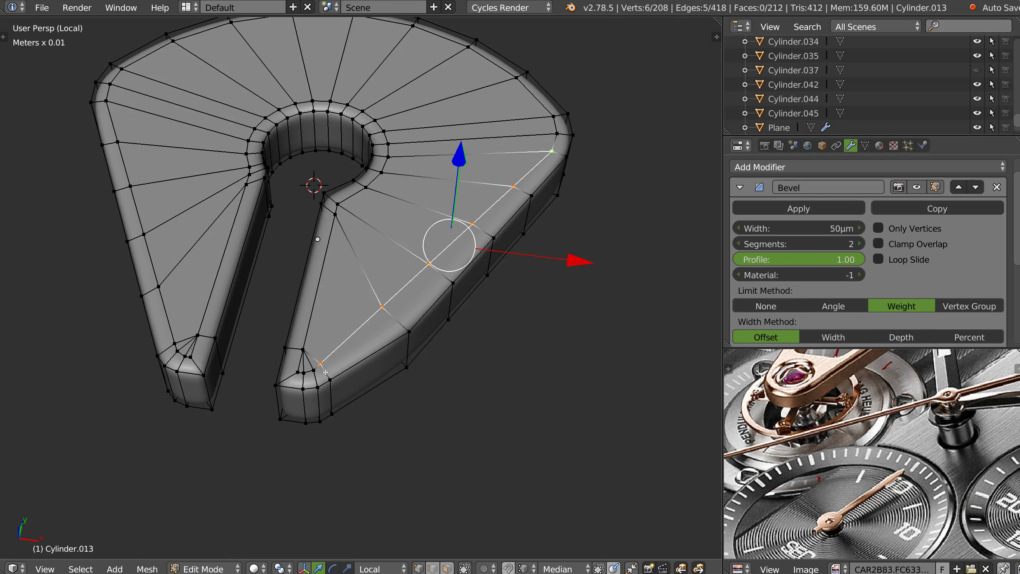
{"action": "right_click", "coordinate": [330, 381]}
{"action": "left_click", "coordinate": [563, 158], "text": "ctrl"}
{"action": "right_click", "coordinate": [518, 257]}
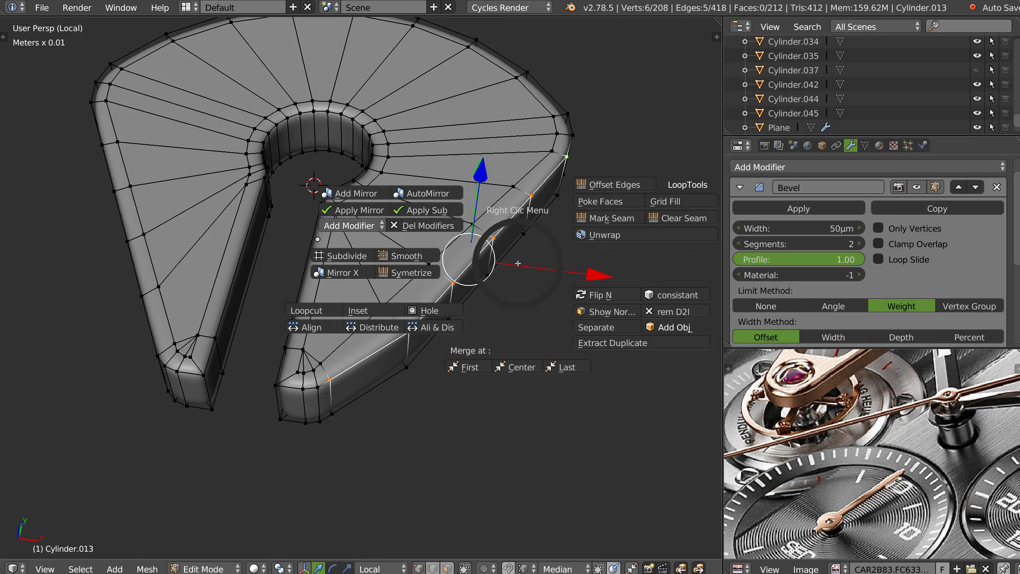
{"action": "left_click", "coordinate": [325, 329]}
Align the lower vertices of the clip's right outer edge and the matching inner row on its underside.
{"action": "right_click", "coordinate": [333, 415]}
{"action": "left_click", "coordinate": [554, 198], "text": "ctrl"}
{"action": "right_click", "coordinate": [552, 222]}
{"action": "left_click", "coordinate": [340, 297]}
{"action": "middle_click_drag", "start_coordinate": [385, 337], "coordinate": [401, 204]}
{"action": "right_click", "coordinate": [354, 184]}
{"action": "left_click", "coordinate": [509, 383], "text": "ctrl"}
{"action": "right_click", "coordinate": [510, 384]}
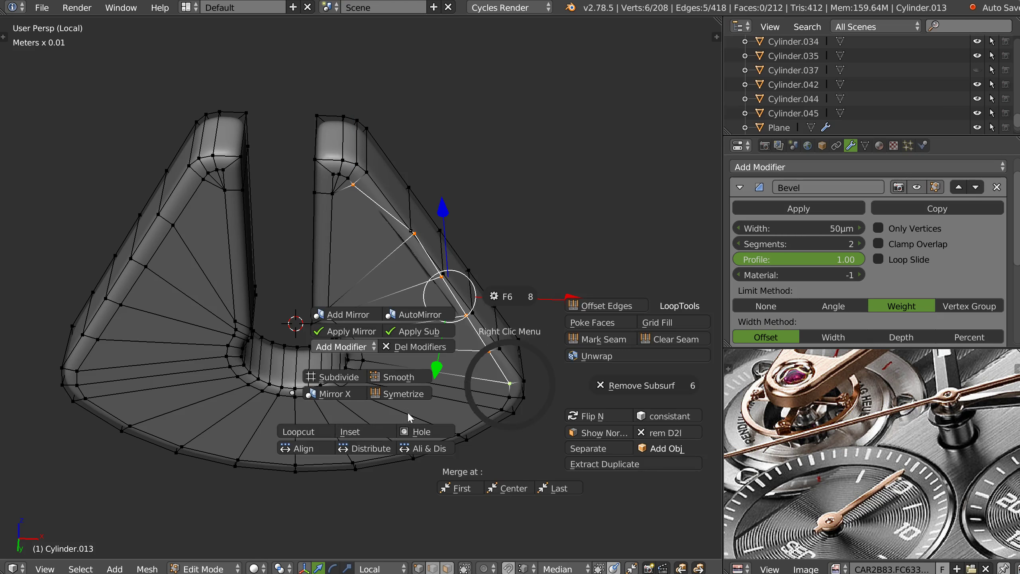
{"action": "left_click", "coordinate": [314, 449]}
Symmetrize the clip so the reworked right half is copied to the left, and return to the full scene.
{"action": "middle_click_drag", "start_coordinate": [453, 241], "coordinate": [416, 286]}
{"action": "key", "text": "Tab"}
{"action": "key", "text": "space"}
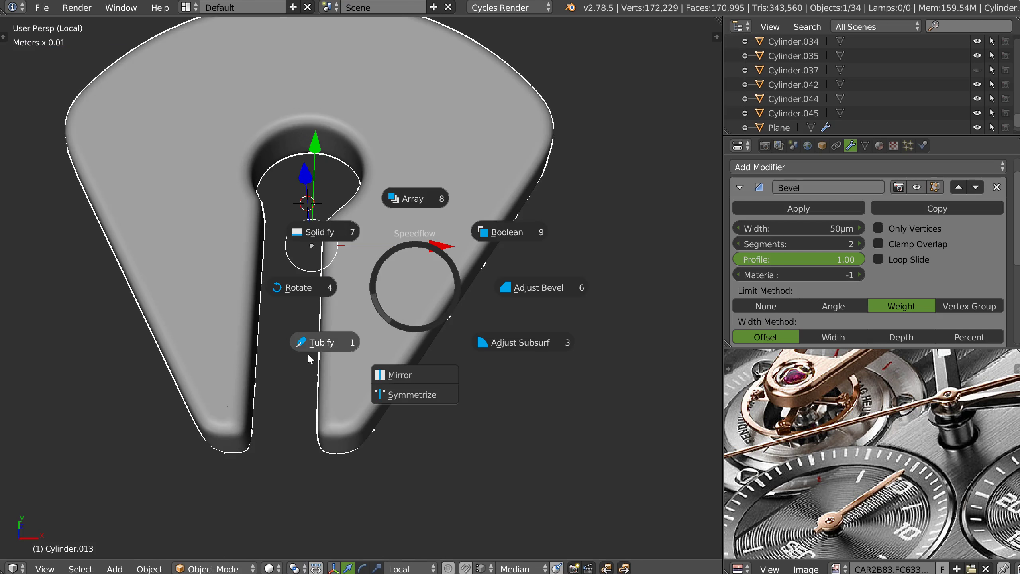
{"action": "left_click", "coordinate": [401, 395]}
{"action": "left_click", "coordinate": [437, 388]}
{"action": "middle_click_drag", "start_coordinate": [438, 277], "coordinate": [465, 180]}
{"action": "scroll", "coordinate": [427, 326], "scroll_direction": "down", "scroll_amount": 2}
{"action": "key", "text": "KP_Divide"}
Inspect the reworked clip and the pin in its hole up close, and compare it with the other clips on the wheel.
{"action": "middle_click_drag", "start_coordinate": [412, 240], "coordinate": [402, 321]}
{"action": "middle_click_drag", "start_coordinate": [402, 322], "coordinate": [396, 267]}
{"action": "scroll", "coordinate": [396, 267], "scroll_direction": "up", "scroll_amount": 5}
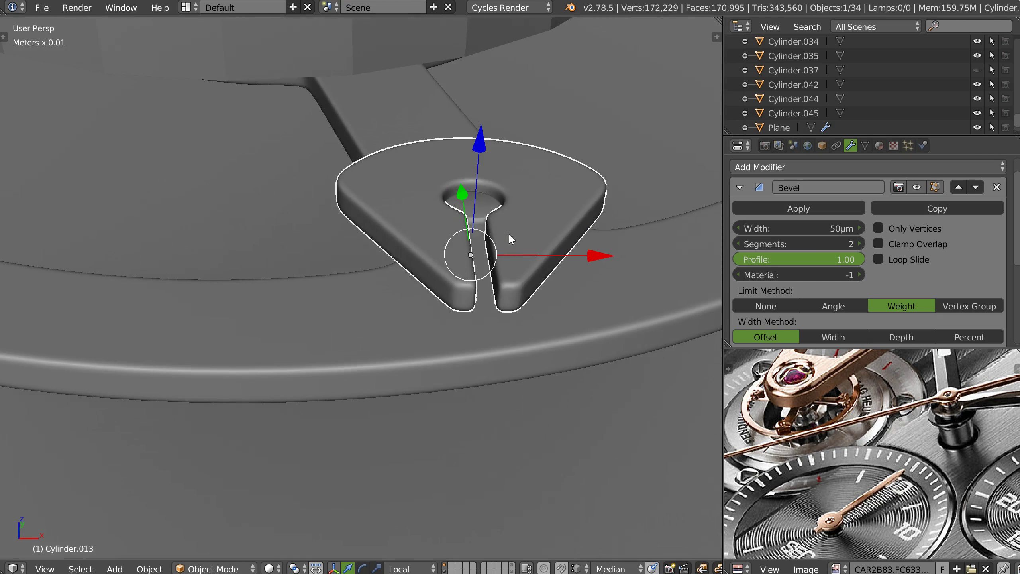
{"action": "middle_click_drag", "start_coordinate": [508, 233], "coordinate": [448, 222]}
{"action": "scroll", "coordinate": [448, 222], "scroll_direction": "up", "scroll_amount": 2}
{"action": "right_click", "coordinate": [421, 203]}
{"action": "left_click_drag", "start_coordinate": [407, 137], "coordinate": [405, 131]}
{"action": "scroll", "coordinate": [410, 199], "scroll_direction": "up", "scroll_amount": 7}
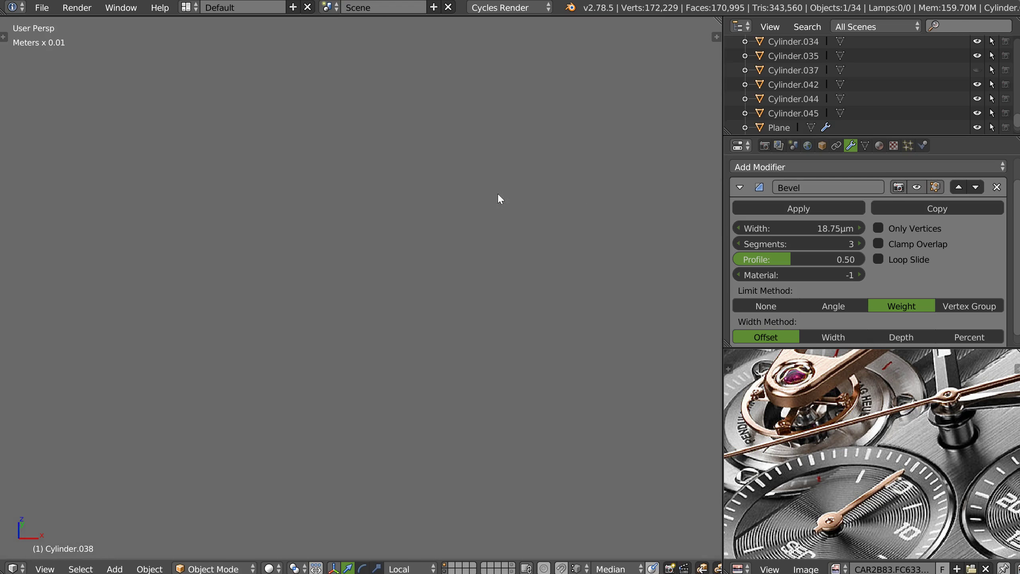
{"action": "scroll", "coordinate": [499, 195], "scroll_direction": "down", "scroll_amount": 4}
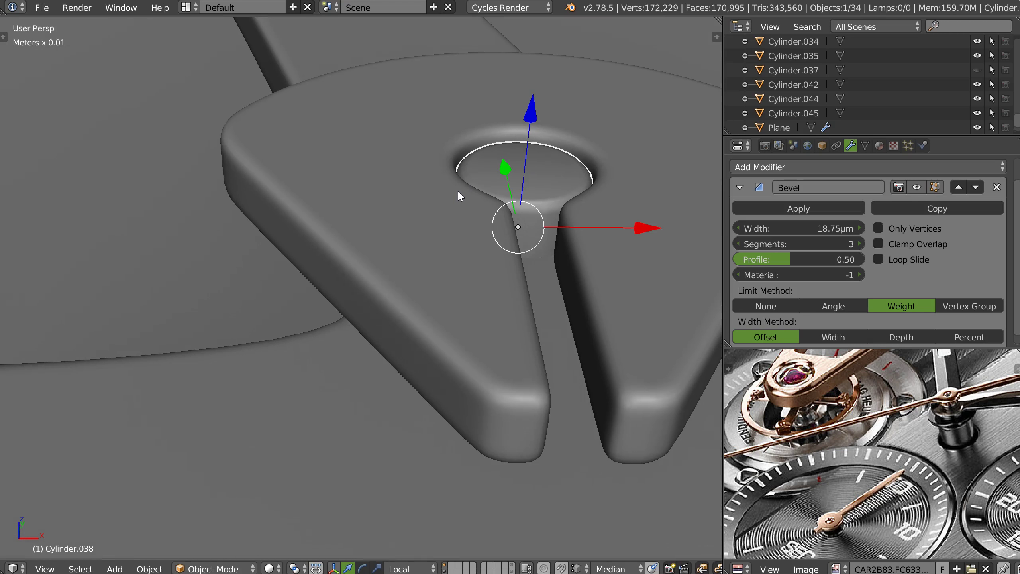
{"action": "middle_click_drag", "start_coordinate": [451, 190], "coordinate": [488, 245]}
{"action": "scroll", "coordinate": [542, 186], "scroll_direction": "down", "scroll_amount": 12}
{"action": "scroll", "coordinate": [368, 230], "scroll_direction": "down", "scroll_amount": 5}
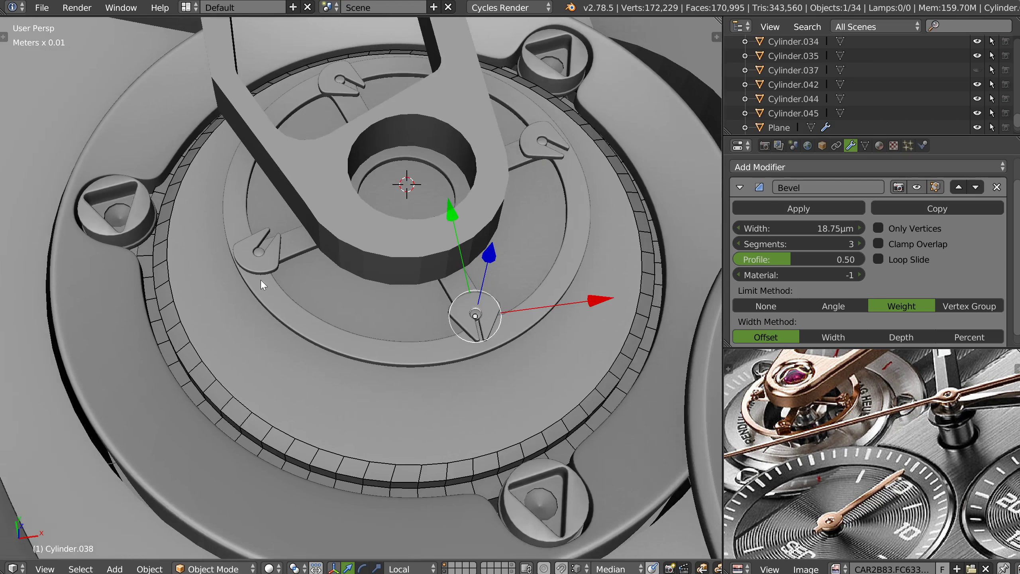
Delete the three old clips and their pins from the other spokes of the tourbillon wheel, keeping the reworked clip.
{"action": "scroll", "coordinate": [257, 237], "scroll_direction": "up", "scroll_amount": 3}
{"action": "right_click", "coordinate": [258, 239]}
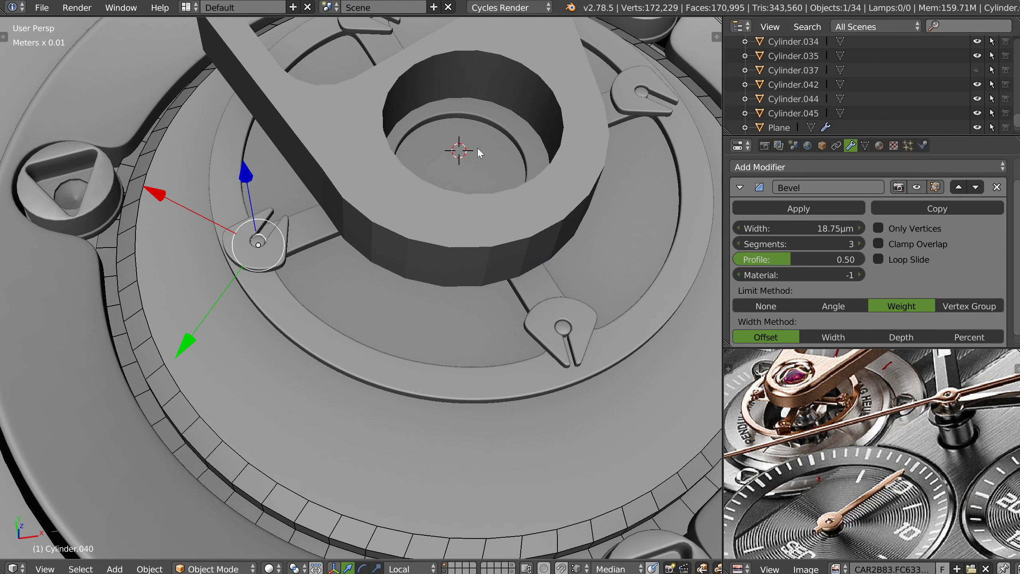
{"action": "key", "text": "Delete"}
{"action": "right_click", "coordinate": [271, 248]}
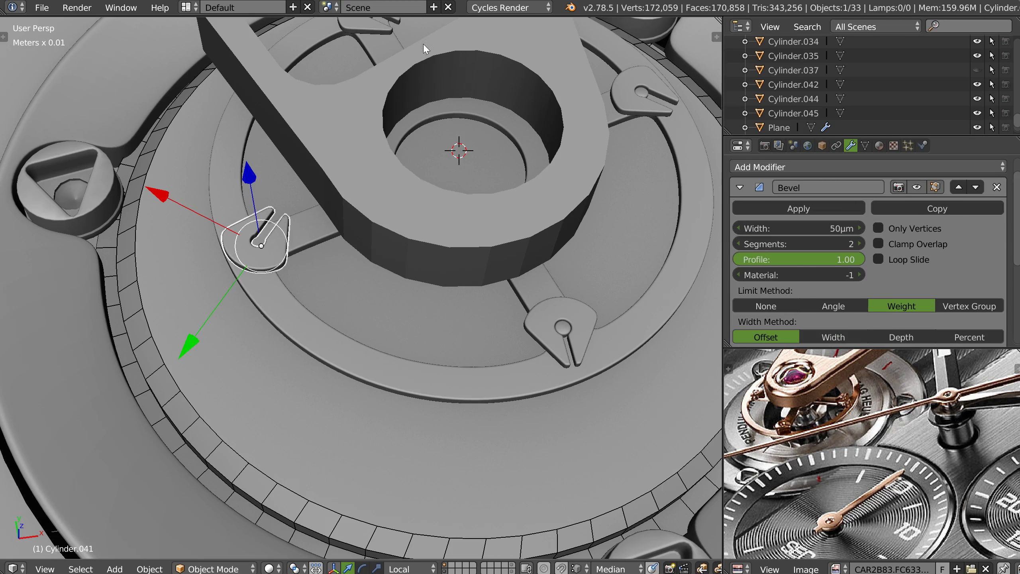
{"action": "middle_click_drag", "start_coordinate": [424, 44], "coordinate": [373, 121]}
{"action": "right_click", "coordinate": [356, 113], "text": "shift"}
{"action": "right_click", "coordinate": [340, 107], "text": "shift"}
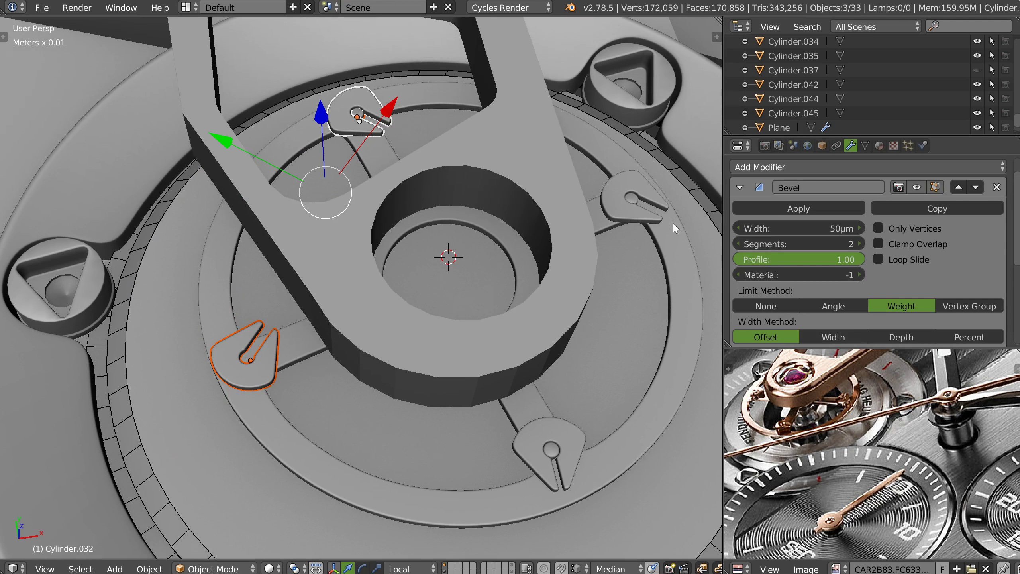
{"action": "right_click", "coordinate": [634, 201], "text": "shift"}
{"action": "right_click", "coordinate": [606, 212], "text": "shift"}
{"action": "key", "text": "x"}
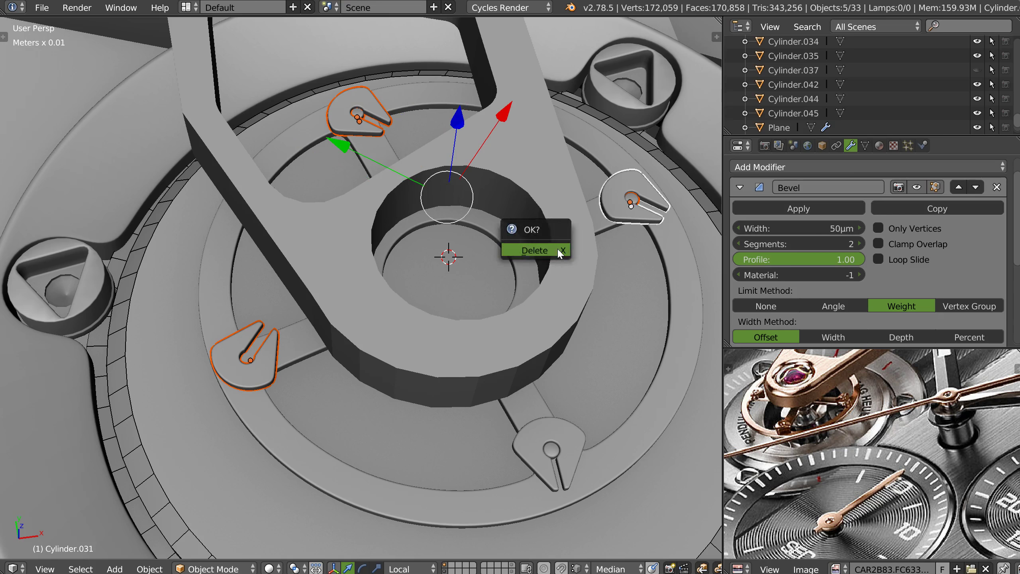
{"action": "left_click", "coordinate": [556, 247]}
In top view, duplicate the reworked clip and its pin onto the right spoke and rotate the copy so its slot points outward.
{"action": "right_click", "coordinate": [551, 450]}
{"action": "right_click", "coordinate": [579, 438], "text": "shift"}
{"action": "key", "text": "q"}
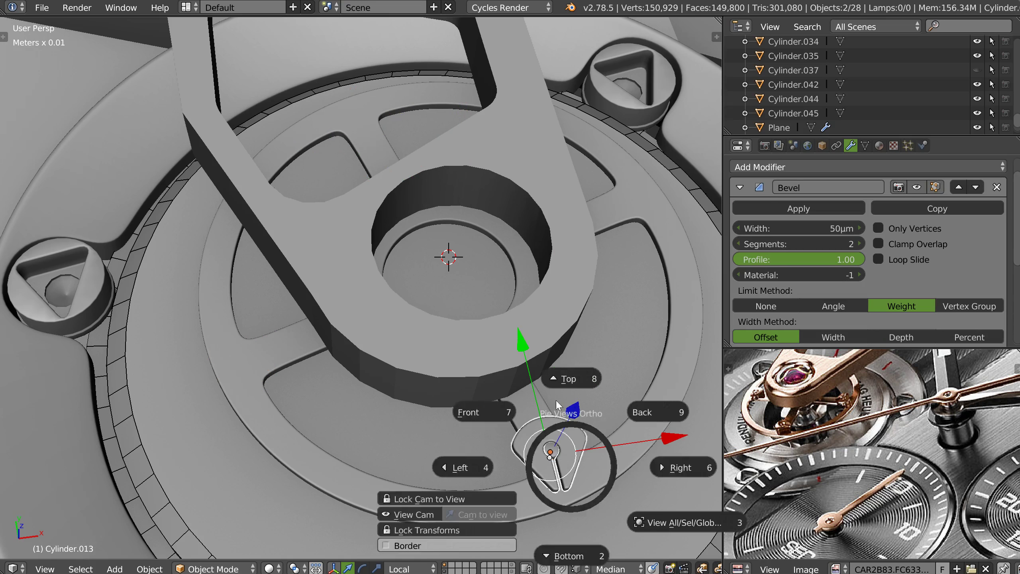
{"action": "left_click", "coordinate": [570, 378]}
{"action": "middle_click_drag", "start_coordinate": [574, 277], "coordinate": [547, 338], "text": "shift"}
{"action": "key", "text": "shift+d"}
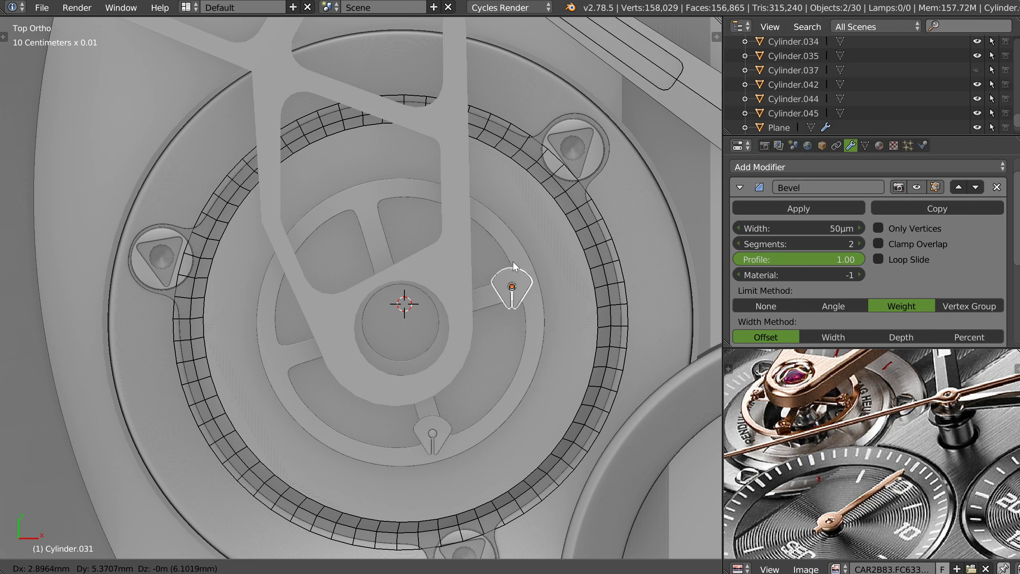
{"action": "left_click", "coordinate": [515, 263]}
{"action": "key", "text": "r"}
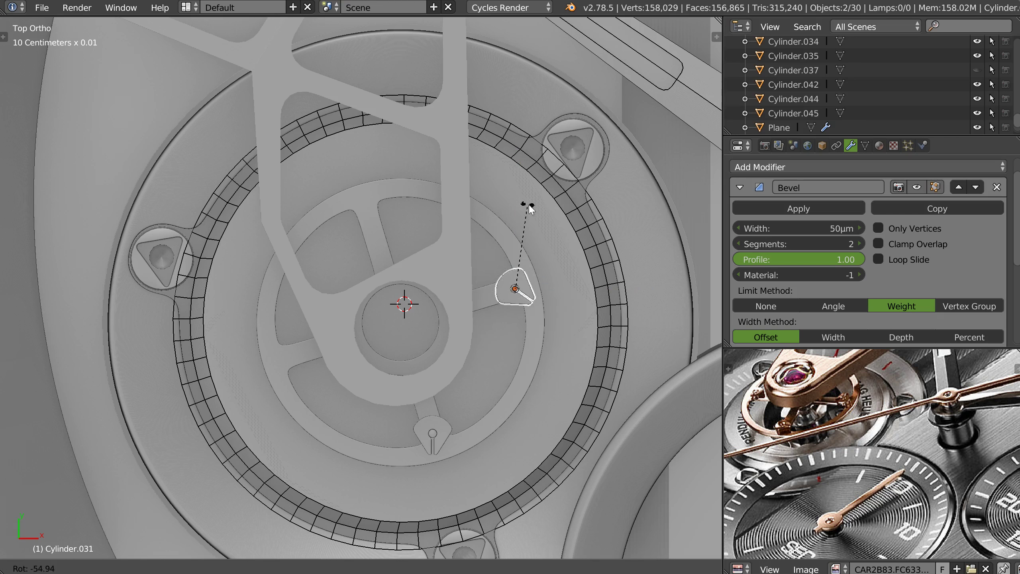
{"action": "left_click", "coordinate": [515, 204]}
Duplicate the clip and its pin onto the upper and left spokes, and rotate the left copy to line up with its spoke.
{"action": "key", "text": "shift+d"}
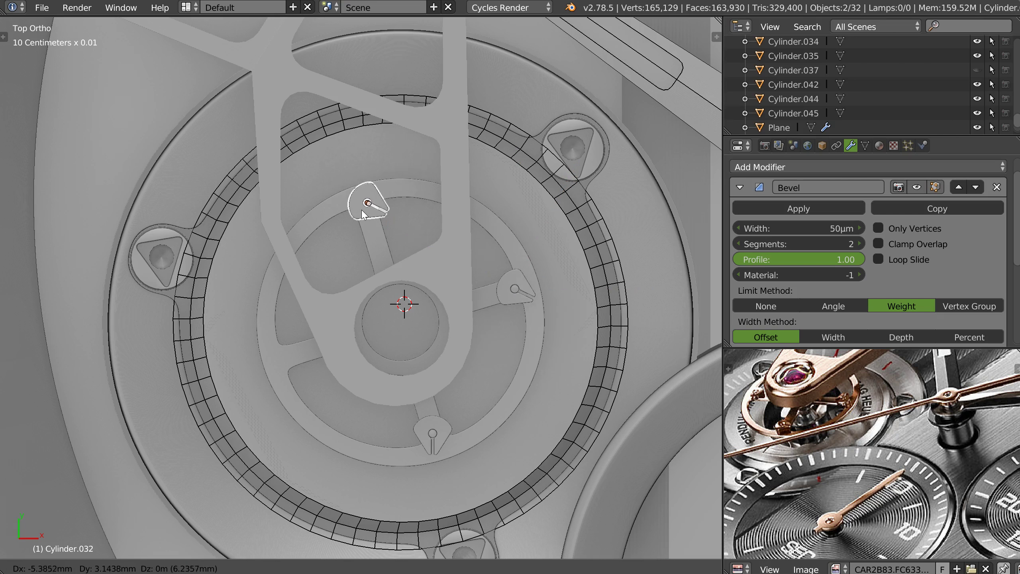
{"action": "left_click", "coordinate": [360, 209]}
{"action": "key", "text": "shift+d"}
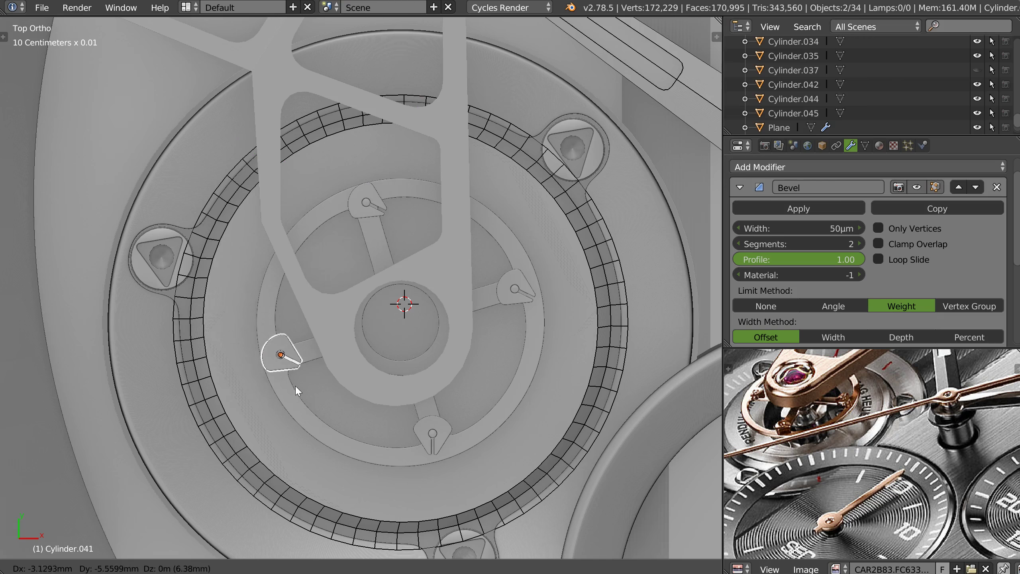
{"action": "left_click", "coordinate": [295, 389]}
{"action": "key", "text": "r"}
{"action": "left_click", "coordinate": [410, 188]}
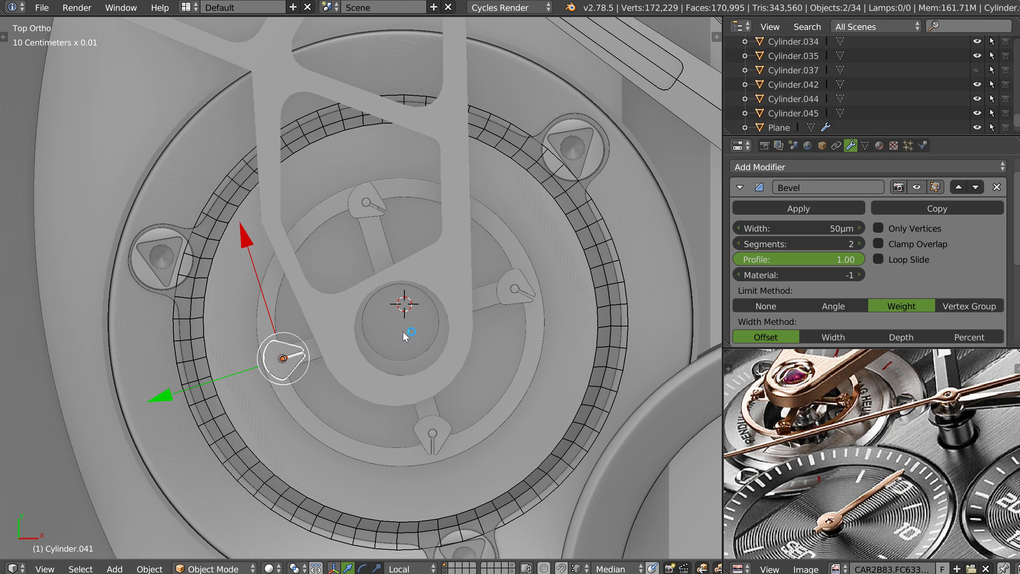
Nudge the upper-right triangular screw to centre it in its recess, and check how the other two triangular screws sit.
{"action": "right_click", "coordinate": [586, 158]}
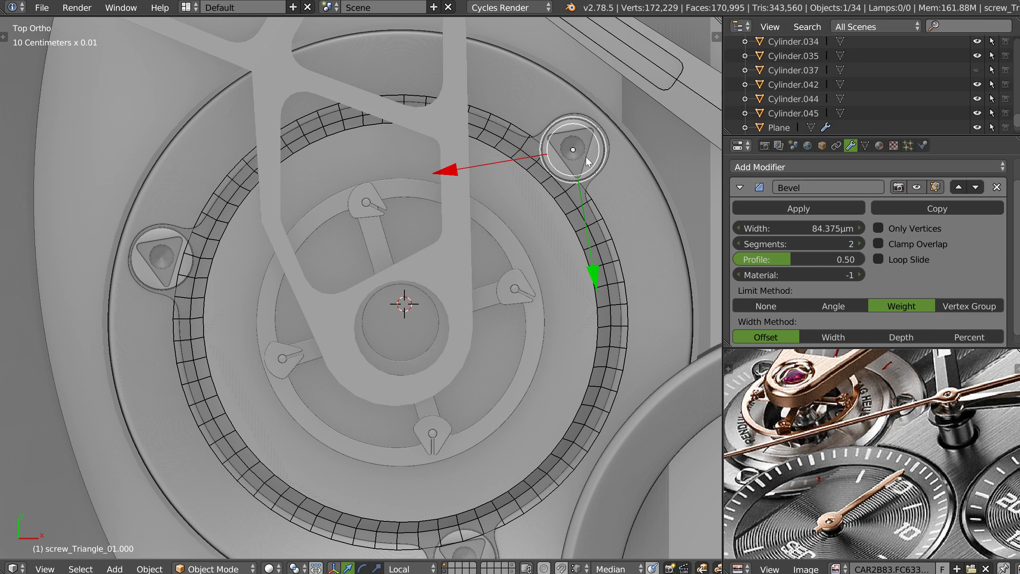
{"action": "key", "text": "g"}
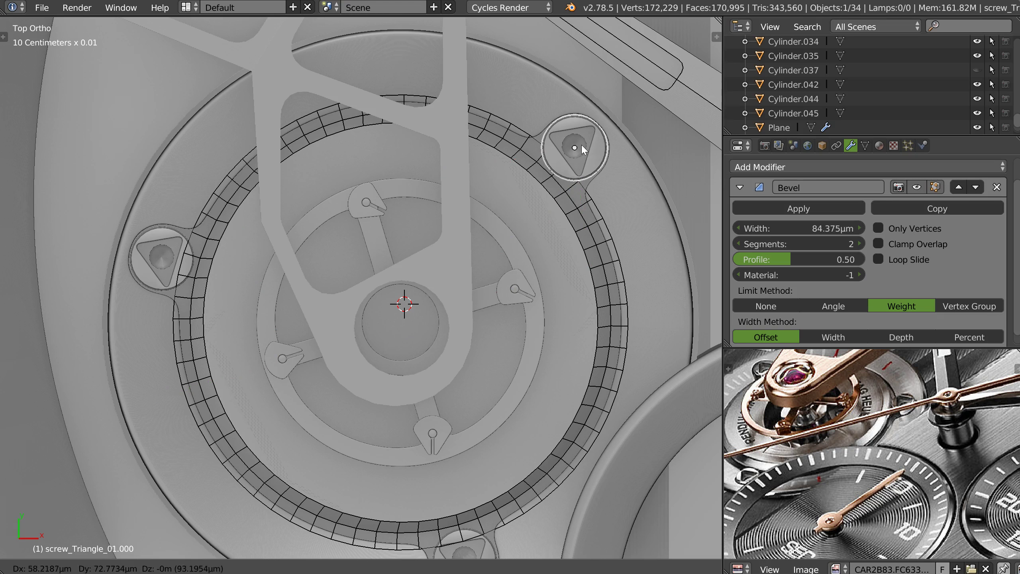
{"action": "left_click", "coordinate": [581, 145]}
{"action": "middle_click_drag", "start_coordinate": [131, 271], "coordinate": [207, 221], "text": "shift"}
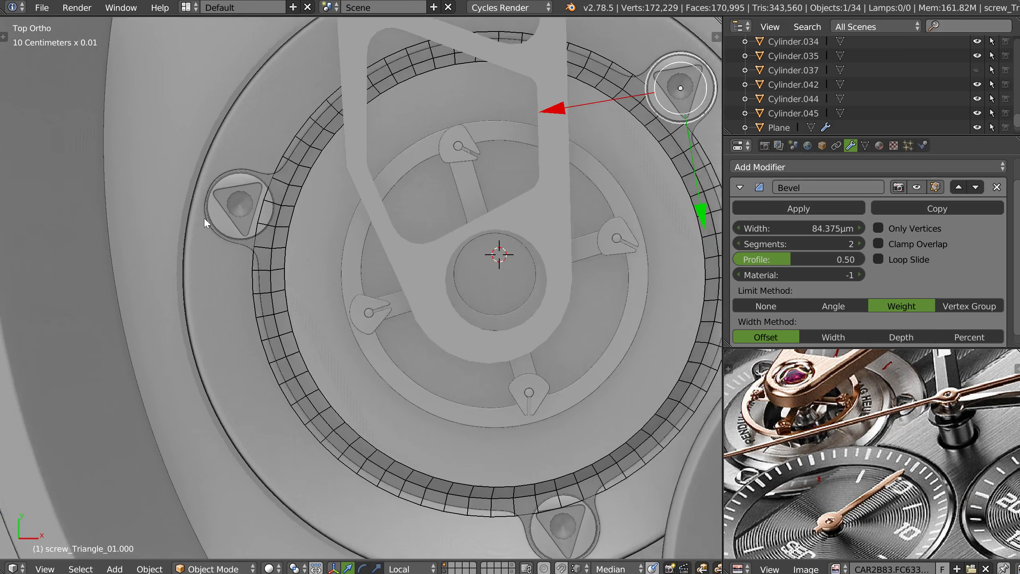
{"action": "scroll", "coordinate": [205, 219], "scroll_direction": "up", "scroll_amount": 3}
{"action": "right_click", "coordinate": [245, 217]}
{"action": "scroll", "coordinate": [364, 198], "scroll_direction": "down", "scroll_amount": 2}
{"action": "middle_click_drag", "start_coordinate": [342, 192], "coordinate": [283, 125], "text": "shift"}
{"action": "middle_click_drag", "start_coordinate": [643, 531], "coordinate": [522, 423], "text": "shift"}
{"action": "right_click", "coordinate": [522, 425]}
{"action": "middle_click_drag", "start_coordinate": [551, 312], "coordinate": [482, 319], "text": "shift"}
{"action": "right_click", "coordinate": [495, 333]}
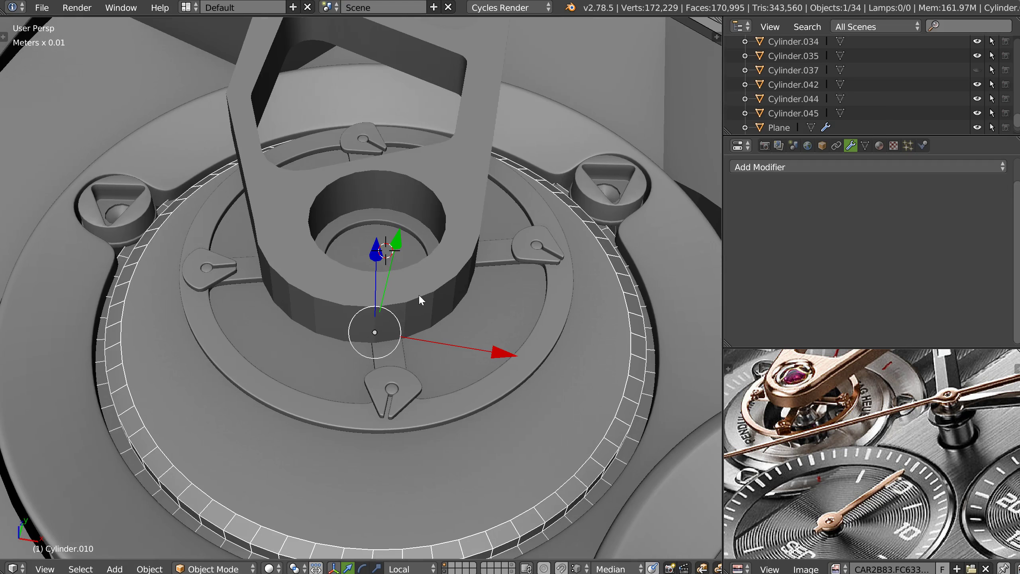
Save the scene over the existing montre_005.blend file.
{"action": "key", "text": "ctrl+s"}
{"action": "left_click", "coordinate": [410, 214]}
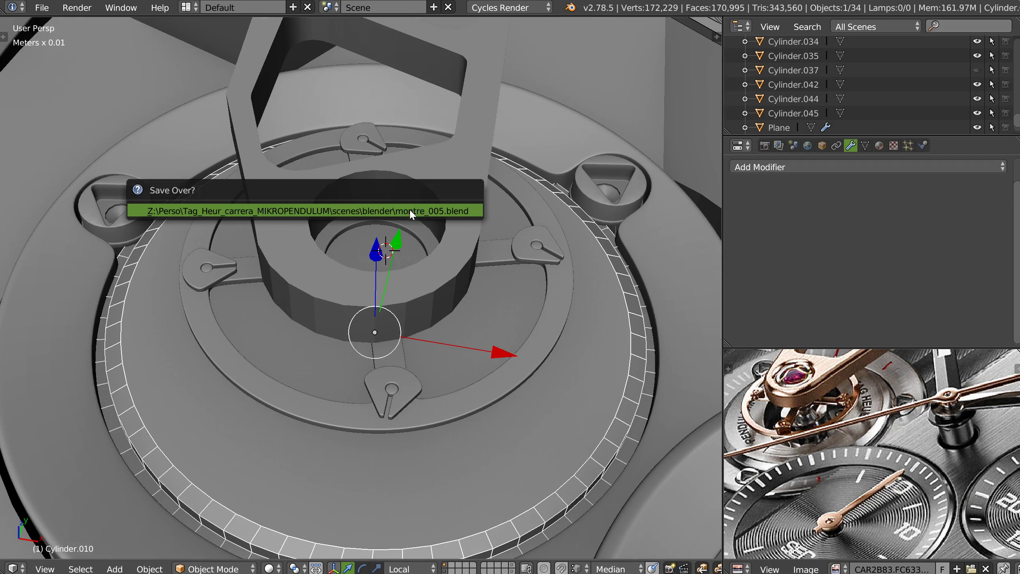
{"action": "left_click", "coordinate": [408, 210]}
Isolate the disc under the tourbillon wheel, duplicate it in place, return to the full scene and move the original to another layer.
{"action": "middle_click_drag", "start_coordinate": [413, 215], "coordinate": [490, 349]}
{"action": "right_click", "coordinate": [482, 350]}
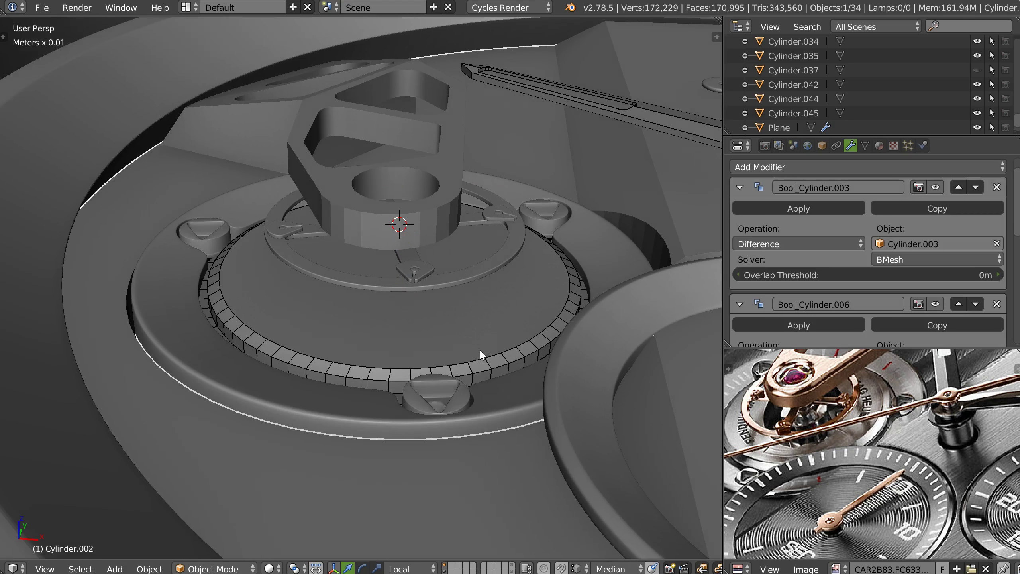
{"action": "right_click", "coordinate": [484, 350]}
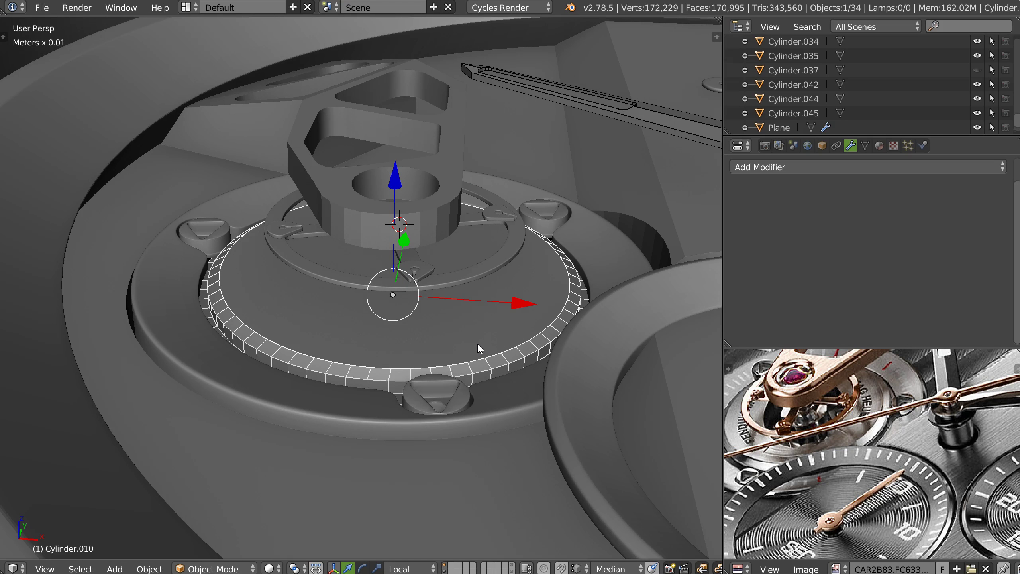
{"action": "key", "text": "KP_Divide"}
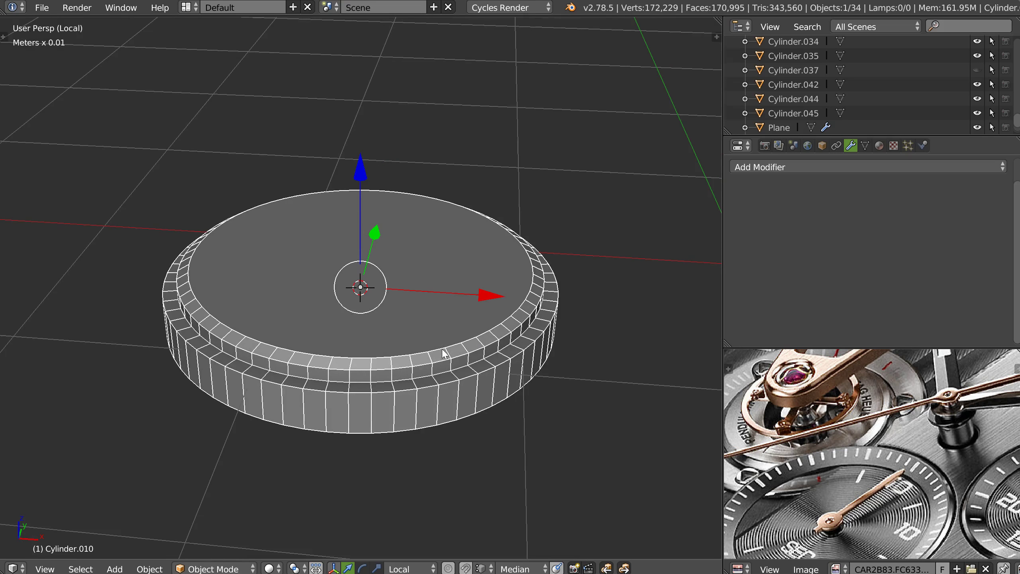
{"action": "key", "text": "KP_7"}
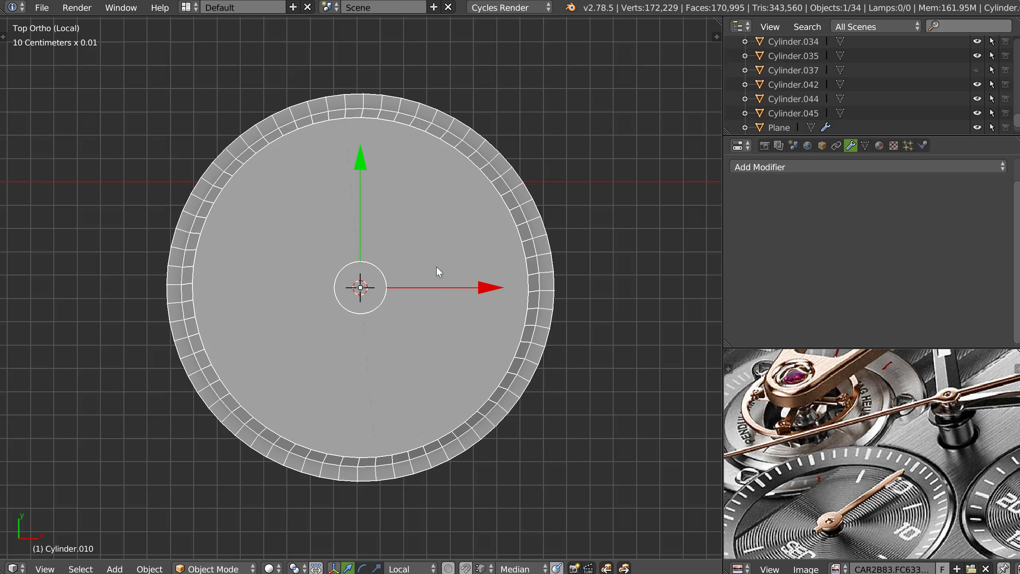
{"action": "key", "text": "shift+d"}
{"action": "right_click", "coordinate": [429, 309]}
{"action": "key", "text": "KP_Divide"}
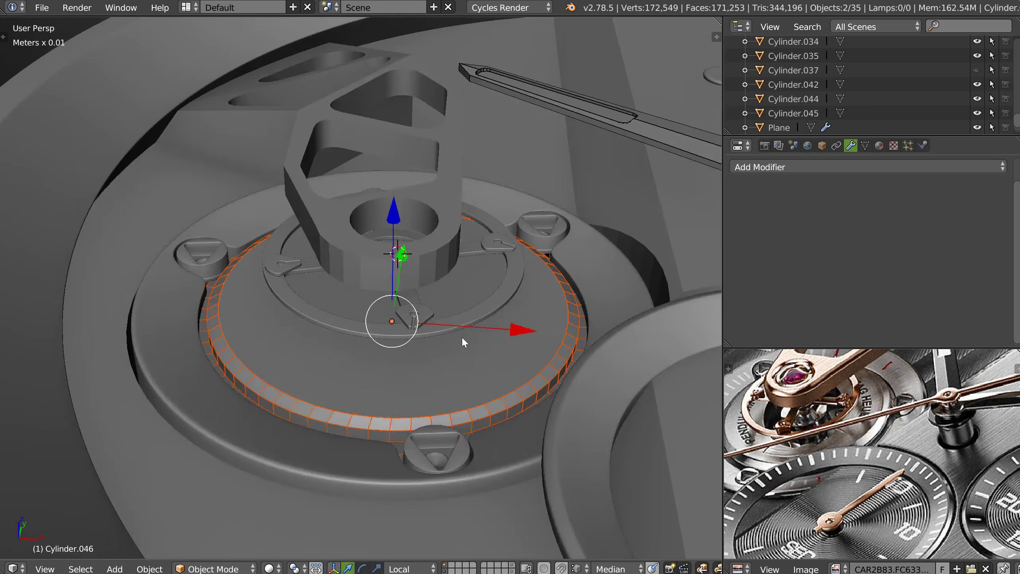
{"action": "key", "text": "m"}
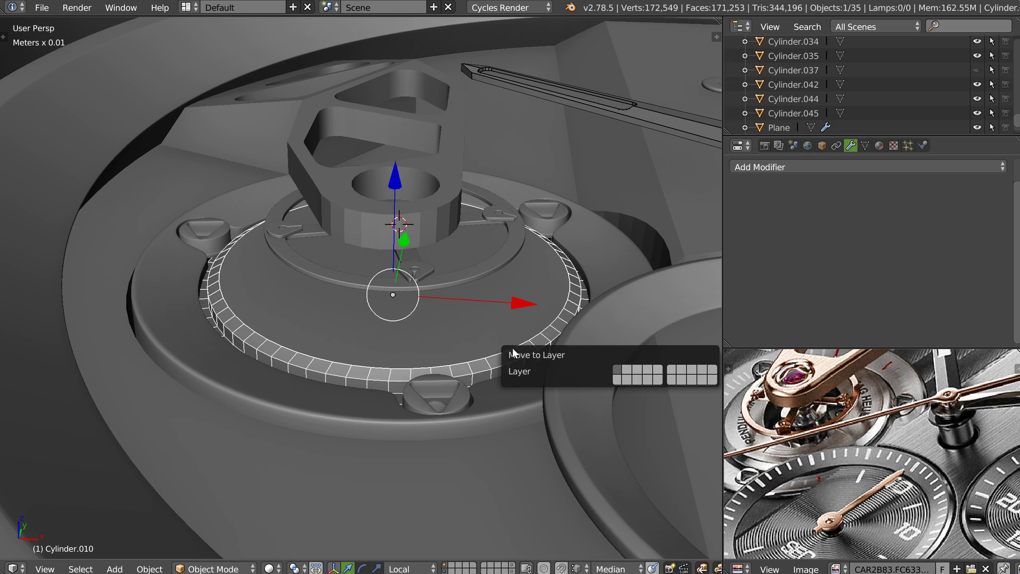
{"action": "left_click", "coordinate": [617, 368]}
{"action": "right_click", "coordinate": [473, 338]}
Look at the disc copy from the top and display the background reference photo.
{"action": "key", "text": "q"}
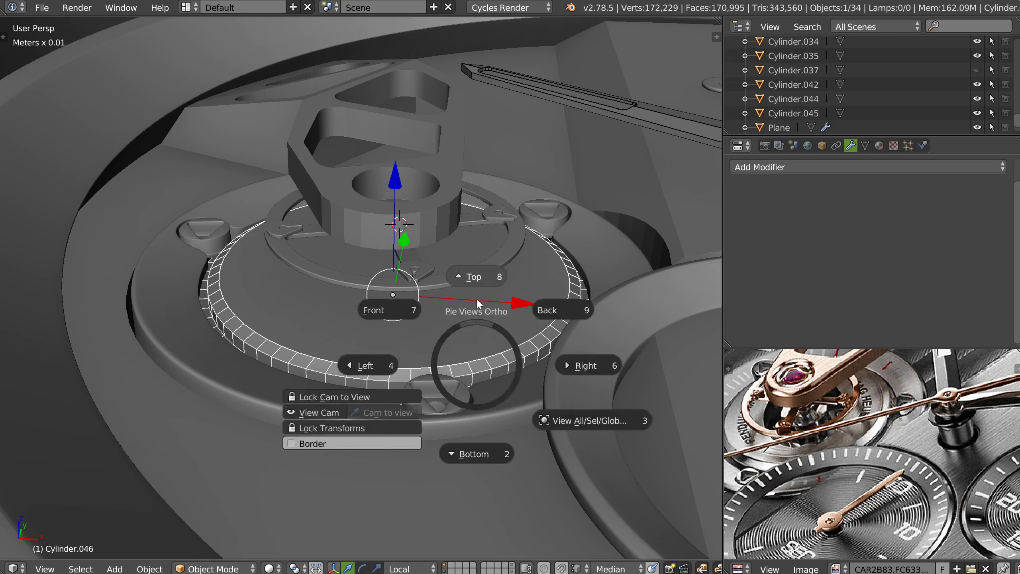
{"action": "left_click", "coordinate": [474, 275]}
{"action": "key", "text": "z"}
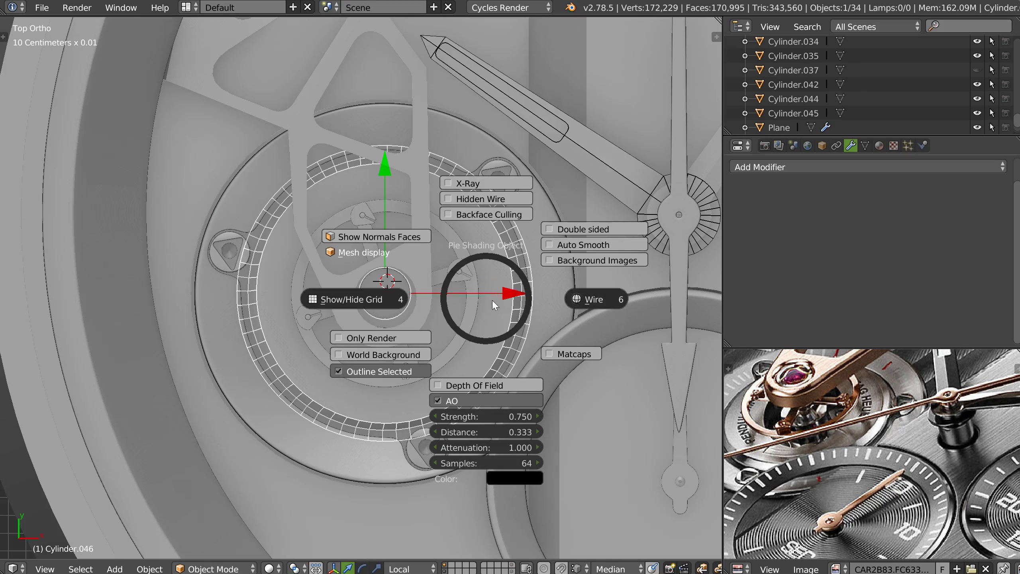
{"action": "left_click", "coordinate": [550, 258]}
{"action": "scroll", "coordinate": [452, 302], "scroll_direction": "up", "scroll_amount": 2}
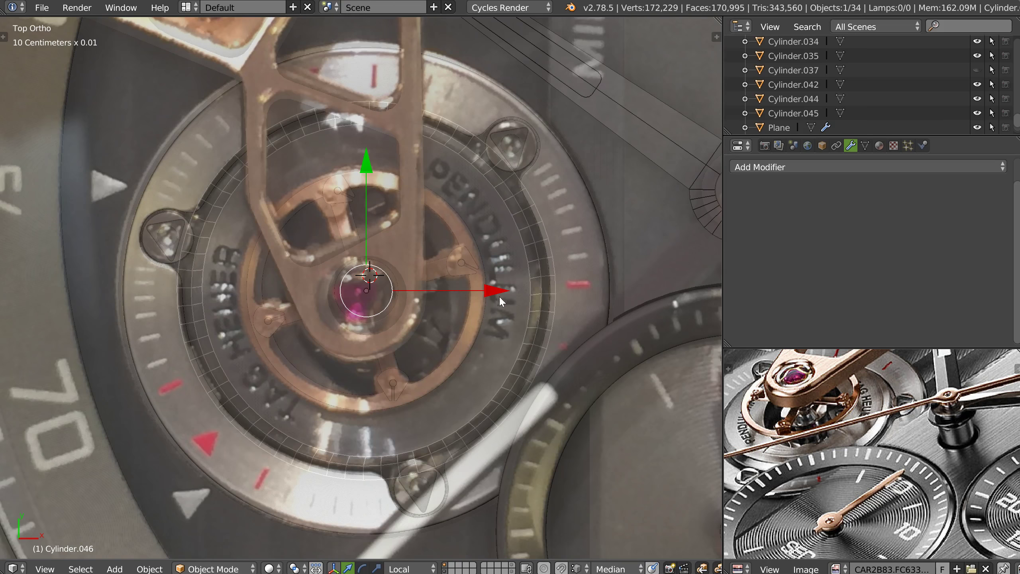
Create a linked duplicate of the disc and place it about 21.6 mm away along negative X, beside the watch.
{"action": "scroll", "coordinate": [501, 301], "scroll_direction": "down", "scroll_amount": 3}
{"action": "scroll", "coordinate": [549, 277], "scroll_direction": "down", "scroll_amount": 2}
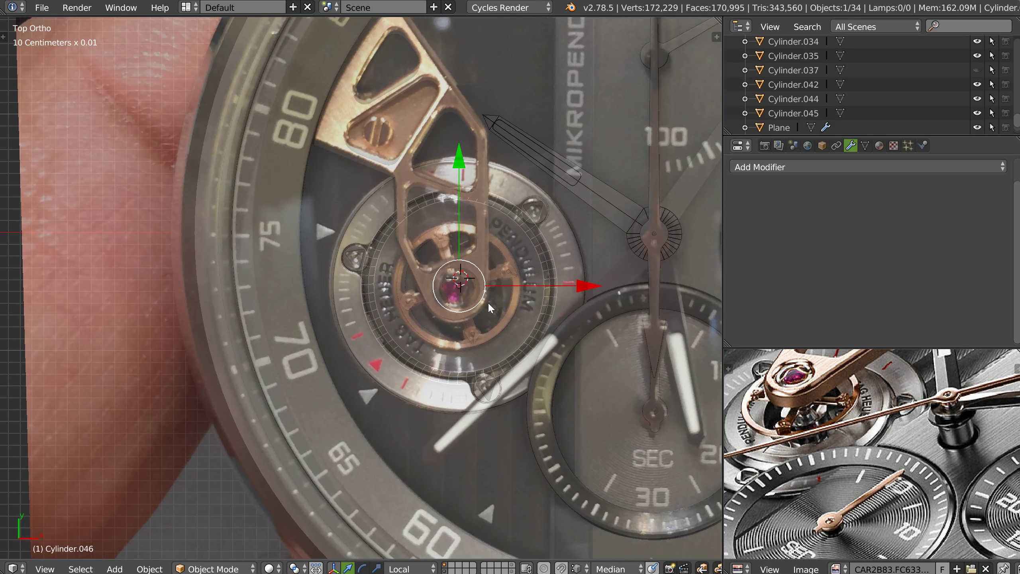
{"action": "key", "text": "shift+d"}
{"action": "key", "text": "x"}
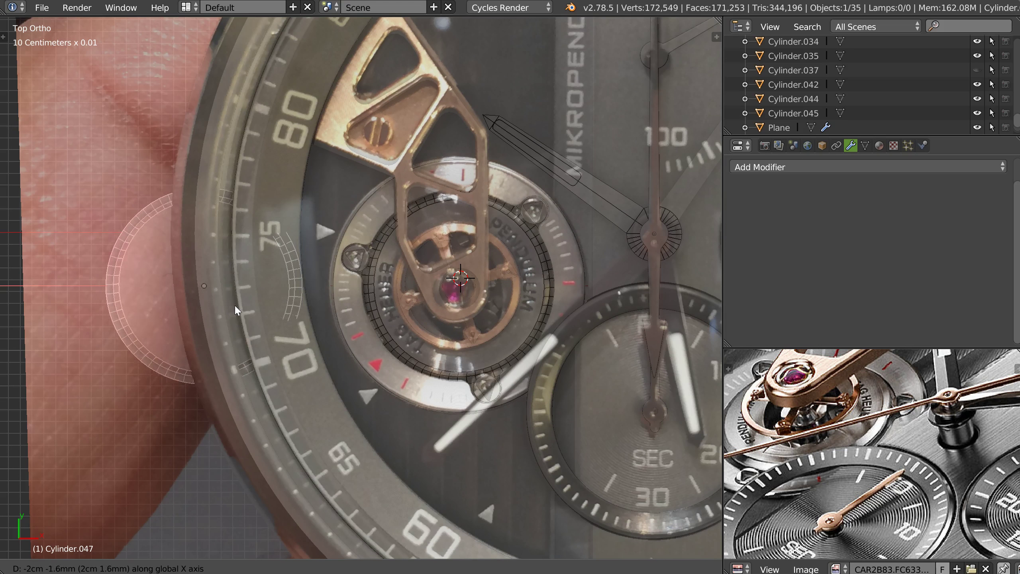
{"action": "left_click", "coordinate": [235, 305]}
Inset the top face of the central disc by a thickness of about 0.35.
{"action": "scroll", "coordinate": [353, 325], "scroll_direction": "down", "scroll_amount": 4}
{"action": "middle_click_drag", "start_coordinate": [353, 325], "coordinate": [384, 228]}
{"action": "left_click_drag", "start_coordinate": [341, 139], "coordinate": [330, 32]}
{"action": "key", "text": "KP_7"}
{"action": "scroll", "coordinate": [425, 268], "scroll_direction": "up", "scroll_amount": 3}
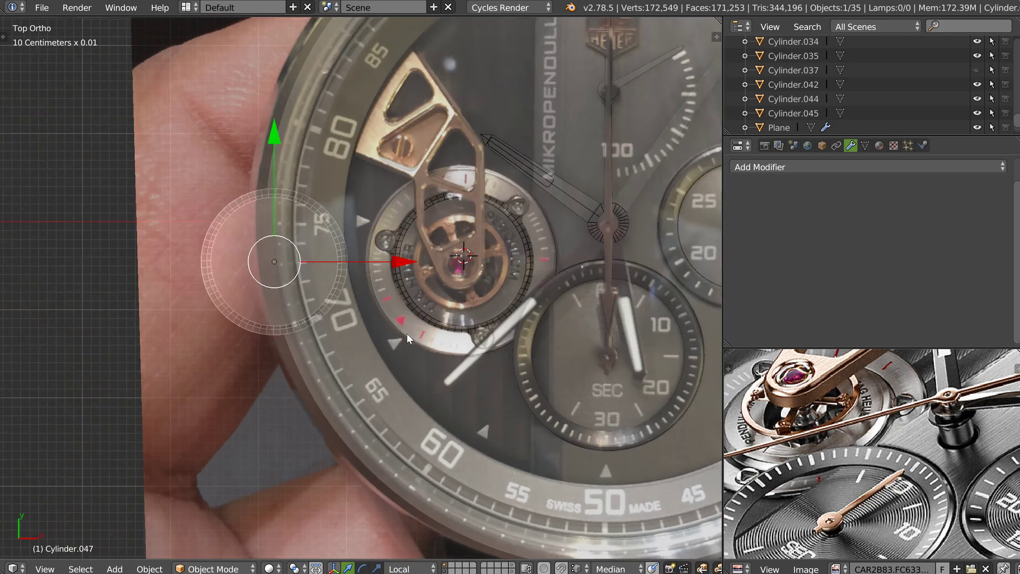
{"action": "scroll", "coordinate": [493, 259], "scroll_direction": "up", "scroll_amount": 3}
{"action": "right_click", "coordinate": [380, 341]}
{"action": "key", "text": "Tab"}
{"action": "right_click", "coordinate": [430, 282]}
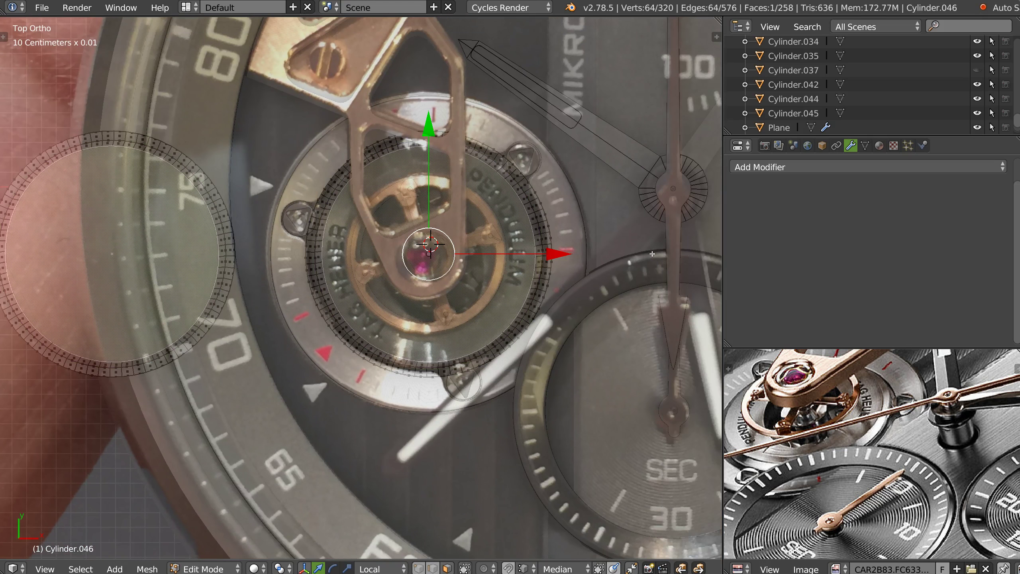
{"action": "key", "text": "i"}
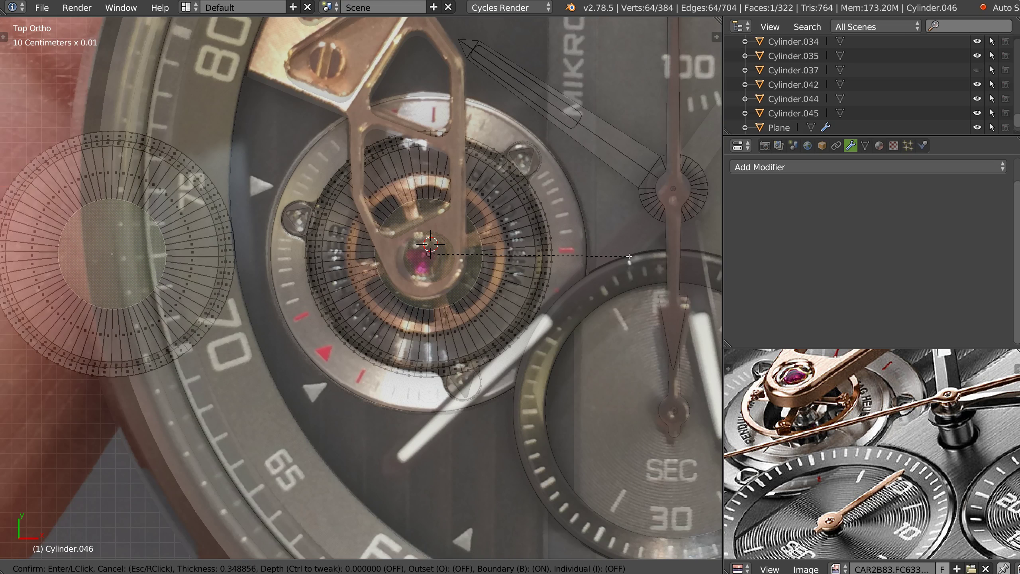
{"action": "left_click", "coordinate": [629, 256]}
{"action": "middle_click_drag", "start_coordinate": [224, 248], "coordinate": [256, 248], "text": "shift"}
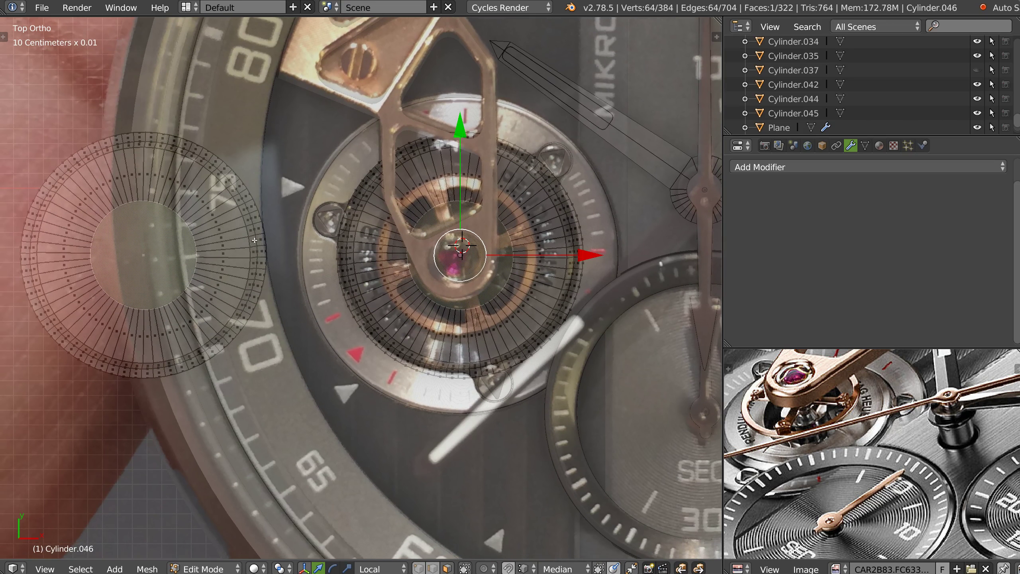
{"action": "key", "text": "Tab"}
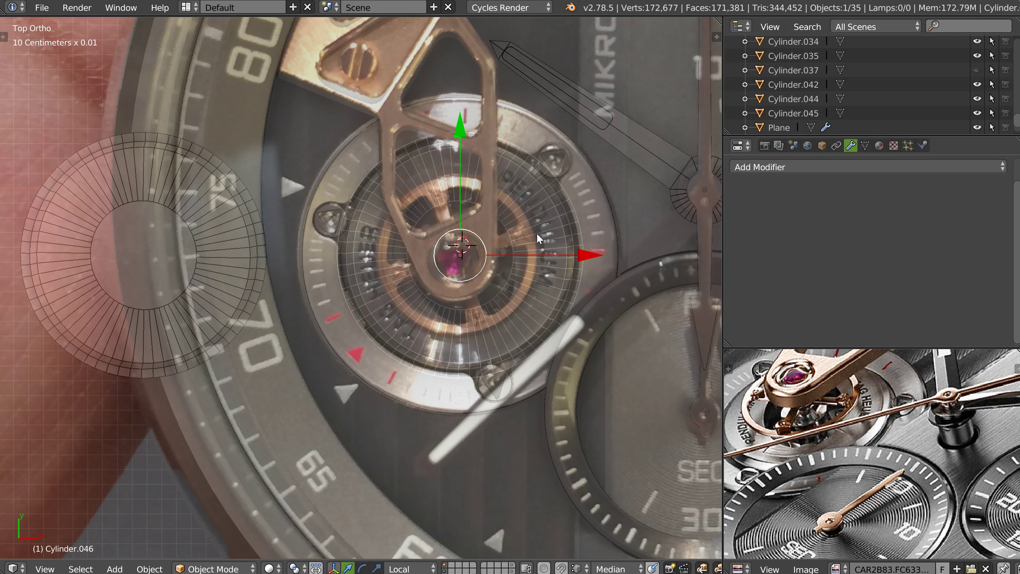
On the linked disc beside the watch, scale the inset face along Y by about 1.37 to make it oval.
{"action": "right_click", "coordinate": [221, 292]}
{"action": "key", "text": "Tab"}
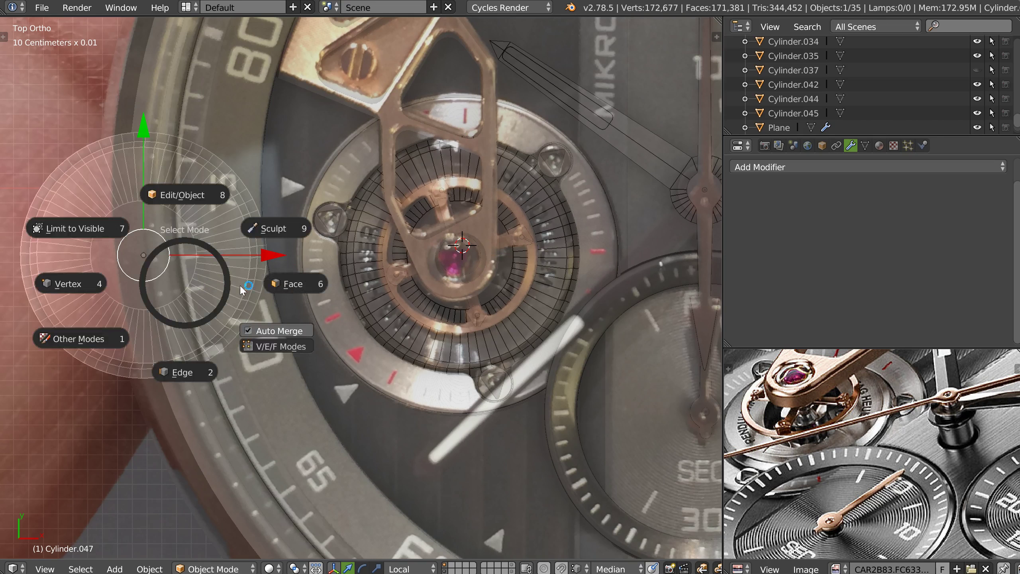
{"action": "key", "text": "s"}
{"action": "key", "text": "y"}
{"action": "left_click", "coordinate": [140, 35]}
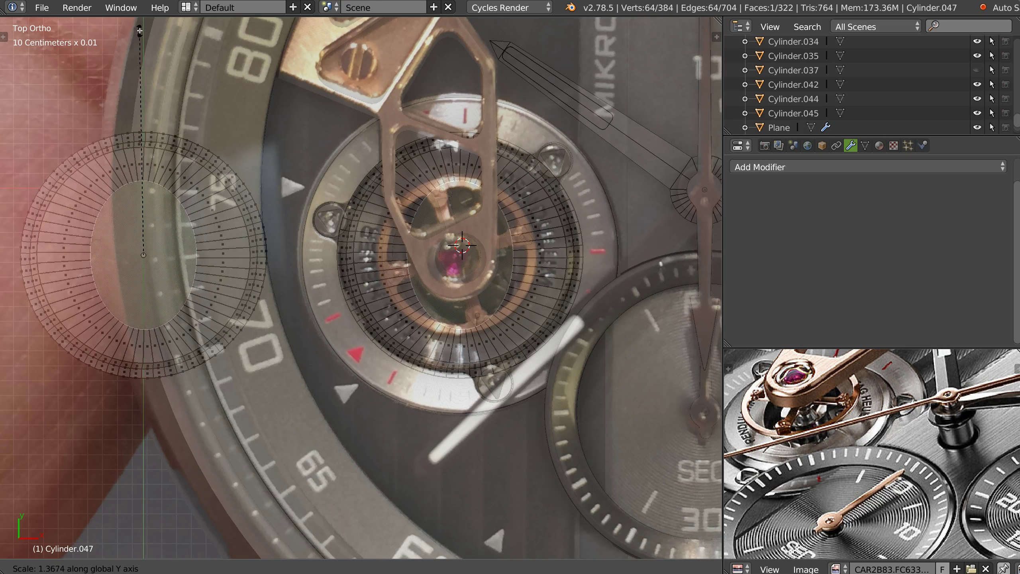
{"action": "key", "text": "Tab"}
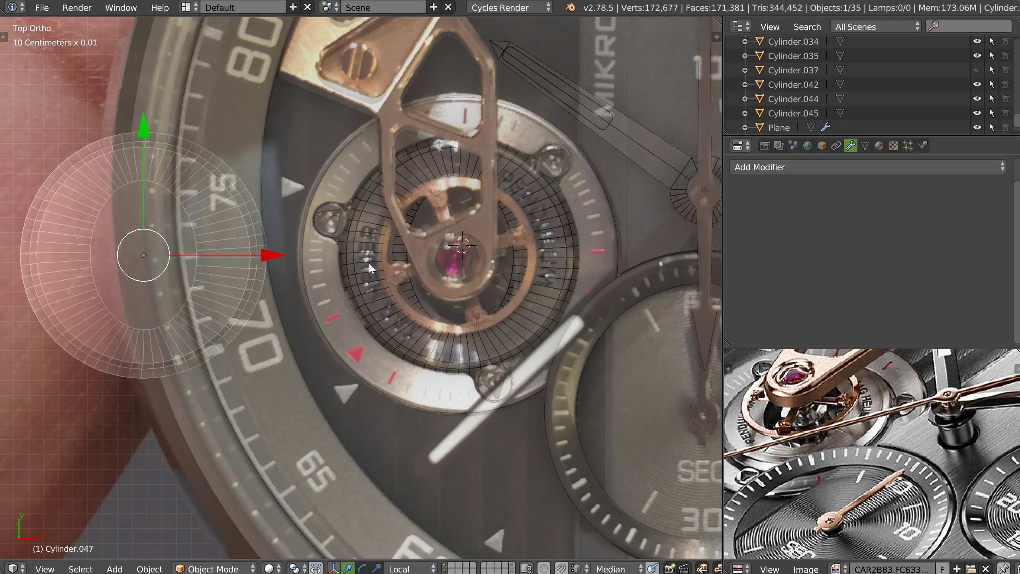
Rotate the central disc about 19.5° counter-clockwise to align its oval with the reference photo.
{"action": "right_click", "coordinate": [370, 266]}
{"action": "key", "text": "r"}
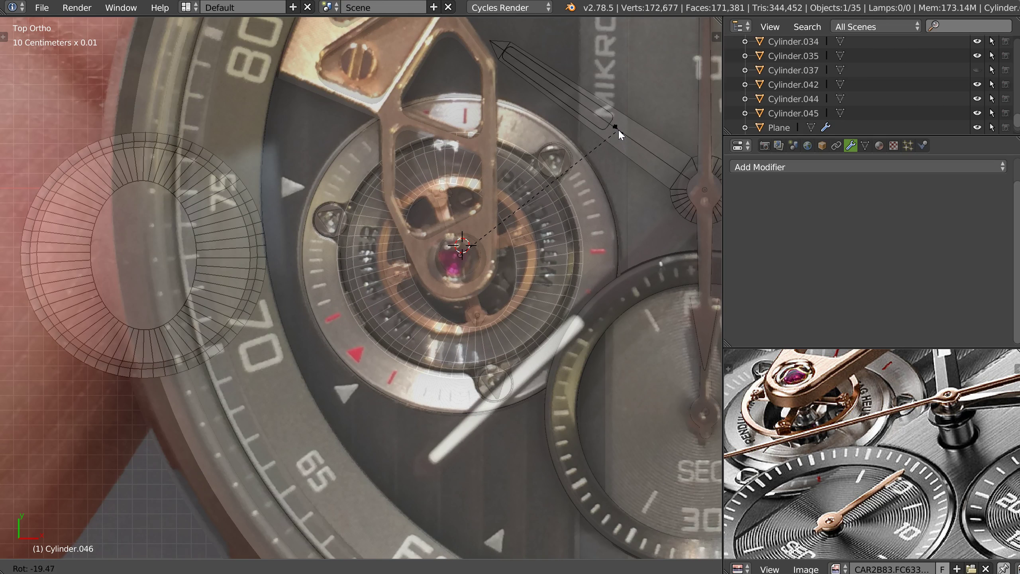
{"action": "left_click", "coordinate": [616, 129]}
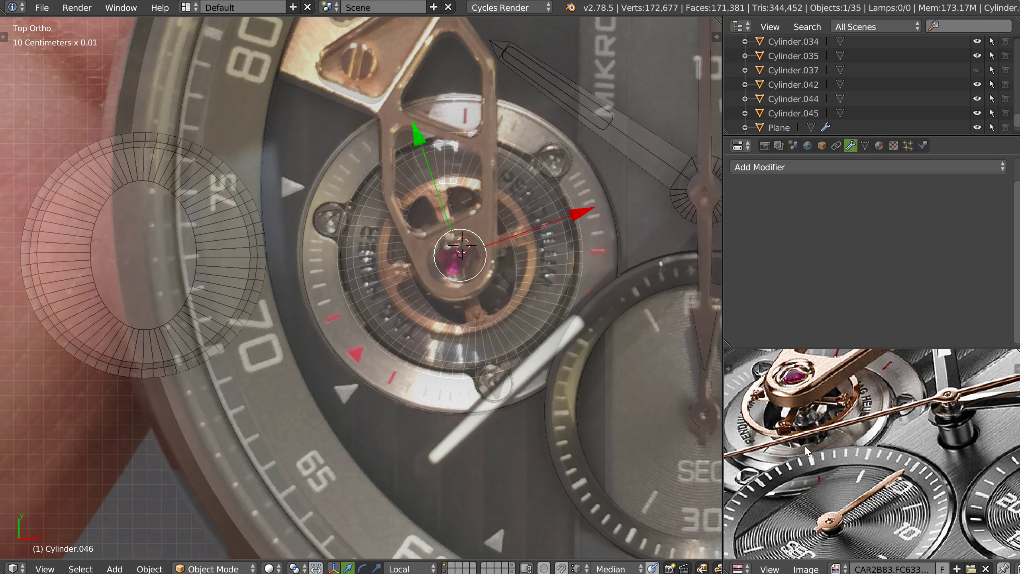
On the linked disc beside the watch, select the vertices along the lower arc of the oval opening.
{"action": "scroll", "coordinate": [176, 319], "scroll_direction": "up", "scroll_amount": 5}
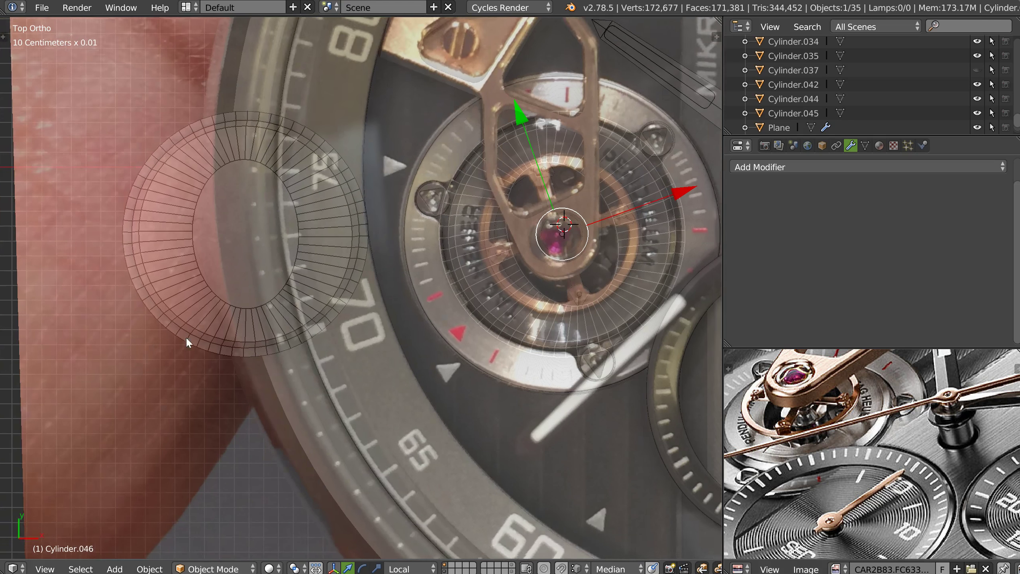
{"action": "right_click", "coordinate": [290, 292]}
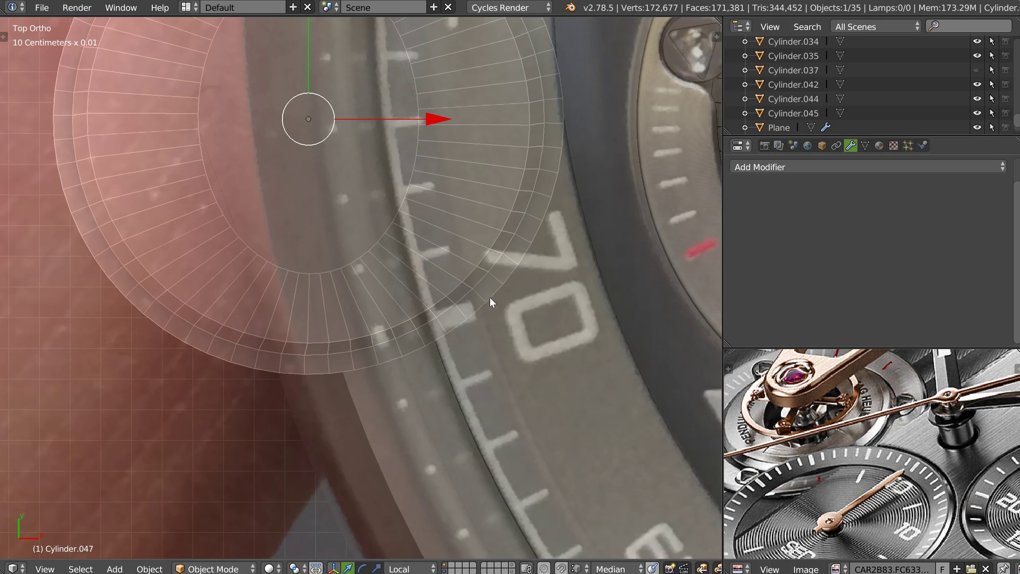
{"action": "scroll", "coordinate": [394, 306], "scroll_direction": "up", "scroll_amount": 3}
{"action": "key", "text": "Tab"}
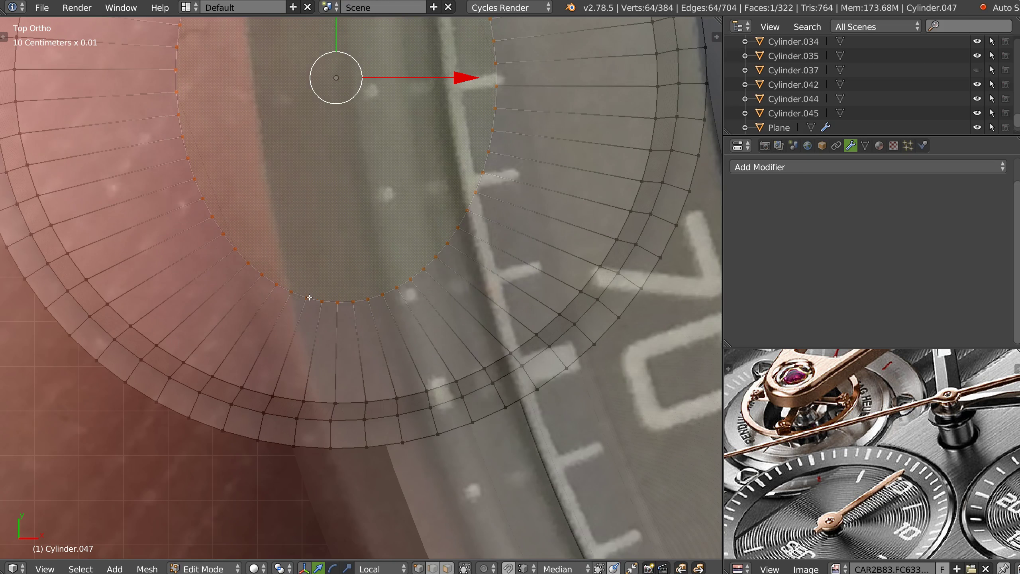
{"action": "right_click", "coordinate": [309, 298]}
{"action": "right_click", "coordinate": [397, 288], "text": "ctrl"}
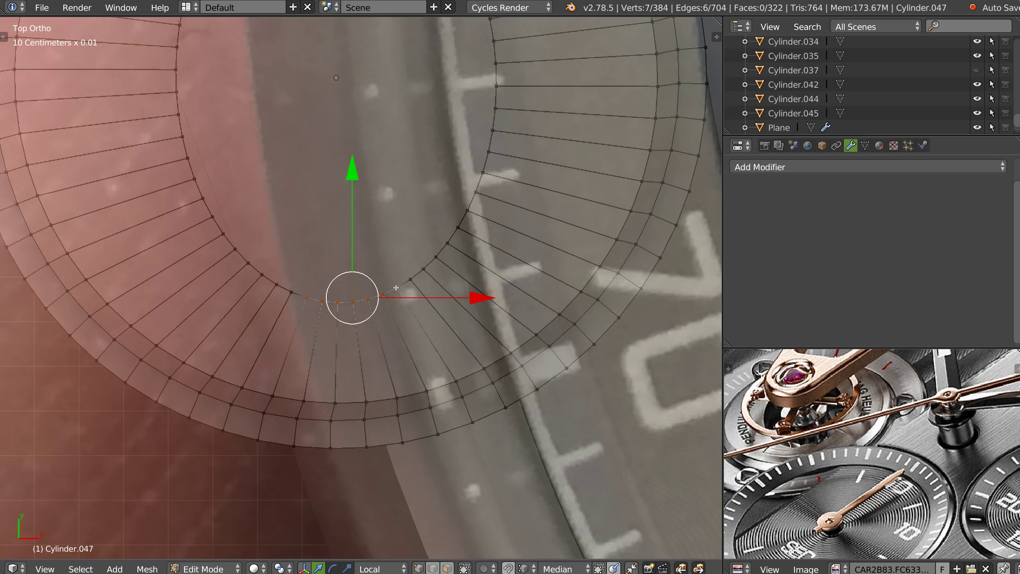
{"action": "right_click", "coordinate": [289, 293]}
{"action": "right_click", "coordinate": [403, 281], "text": "ctrl"}
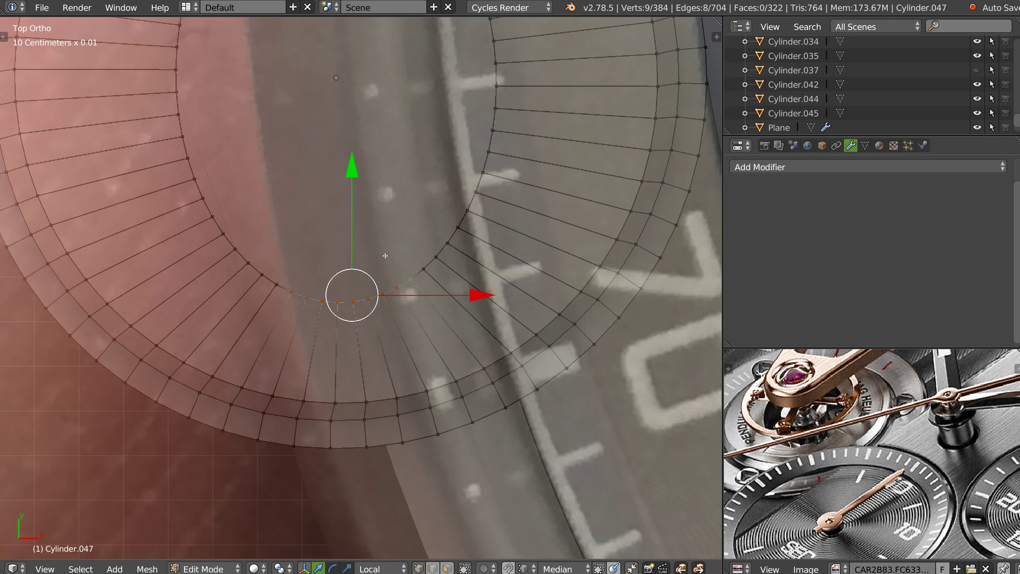
{"action": "key", "text": "s"}
{"action": "key", "text": "Escape"}
{"action": "right_click", "coordinate": [278, 285], "text": "shift"}
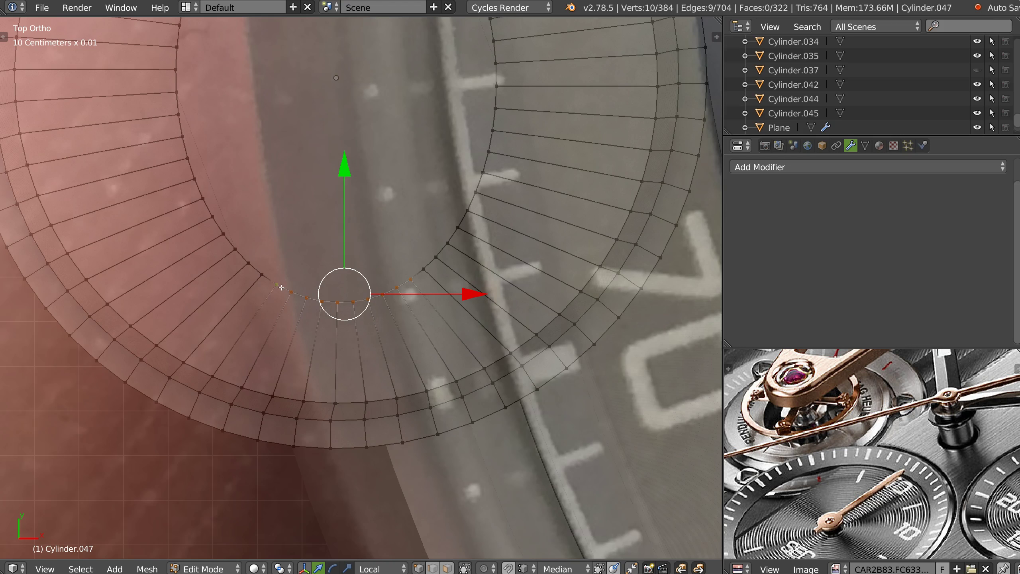
Set the pivot point to Active Element and try scaling the selected arc along the Y axis.
{"action": "left_click", "coordinate": [279, 568]}
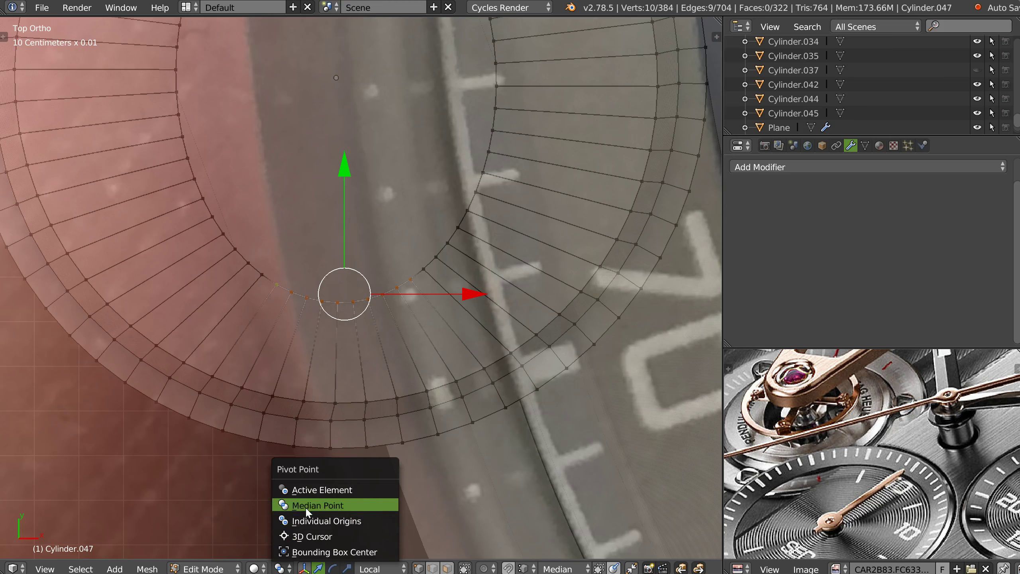
{"action": "left_click", "coordinate": [318, 489]}
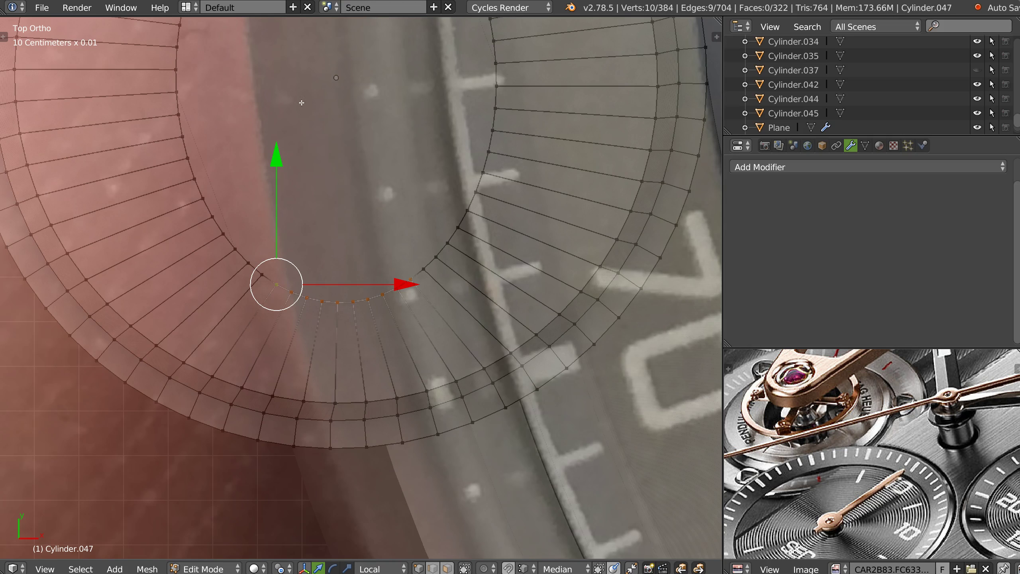
{"action": "key", "text": "s"}
{"action": "key", "text": "y"}
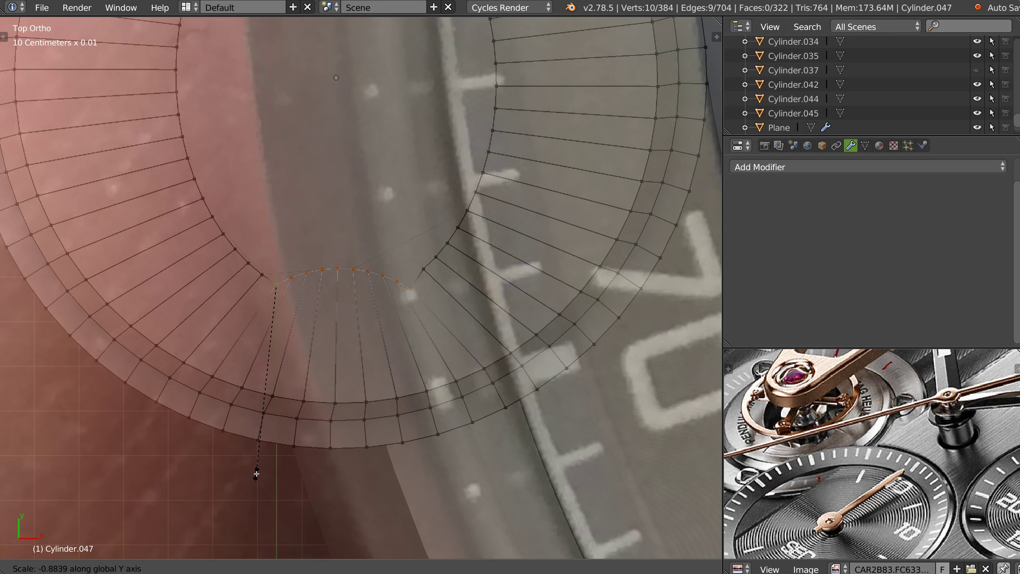
{"action": "key", "text": "Escape"}
{"action": "scroll", "coordinate": [396, 342], "scroll_direction": "down", "scroll_amount": 4}
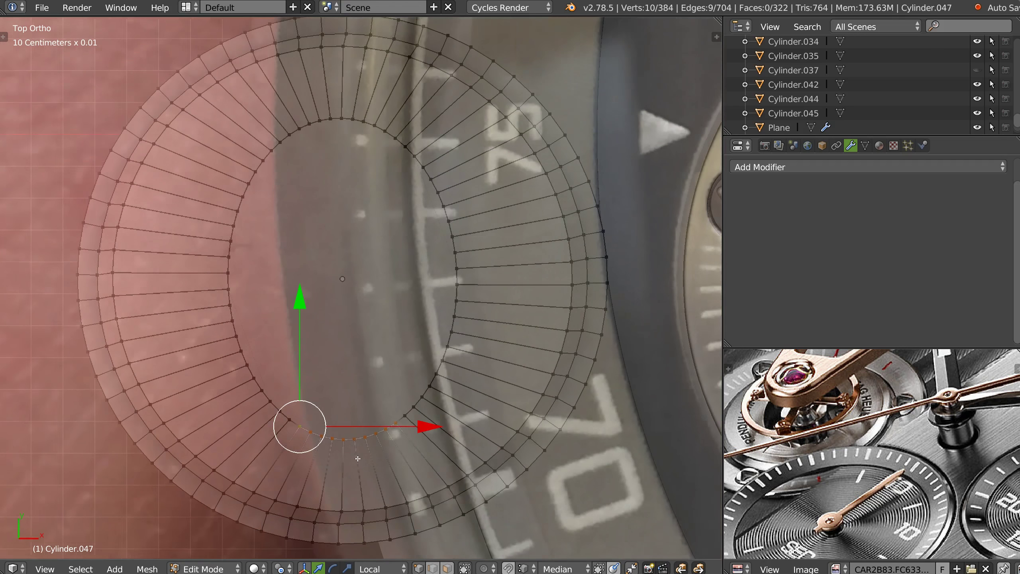
{"action": "key", "text": "Tab"}
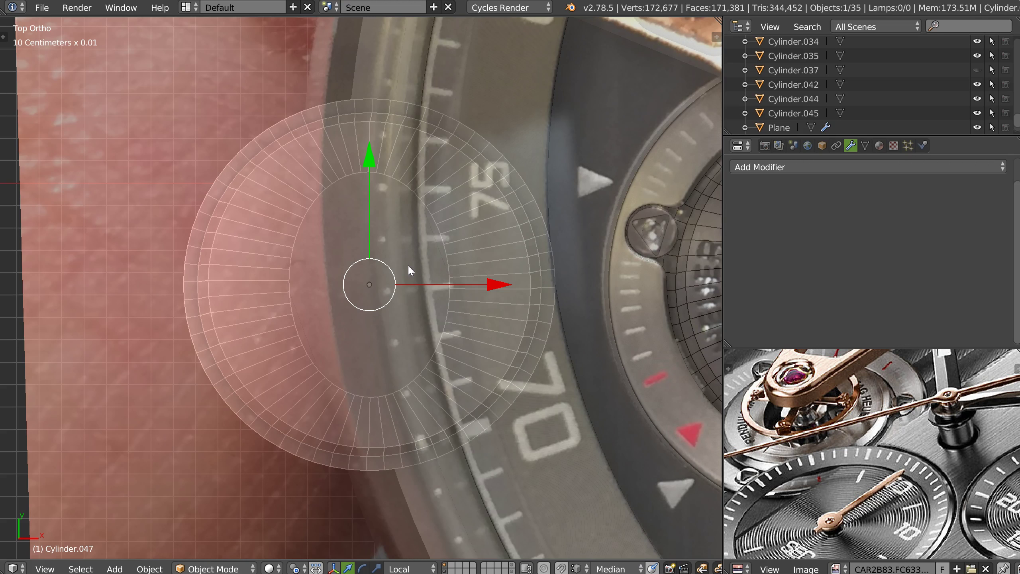
Examine the linked disc and the tourbillon disc in perspective and from the top.
{"action": "middle_click_drag", "start_coordinate": [442, 339], "coordinate": [429, 342], "text": "shift"}
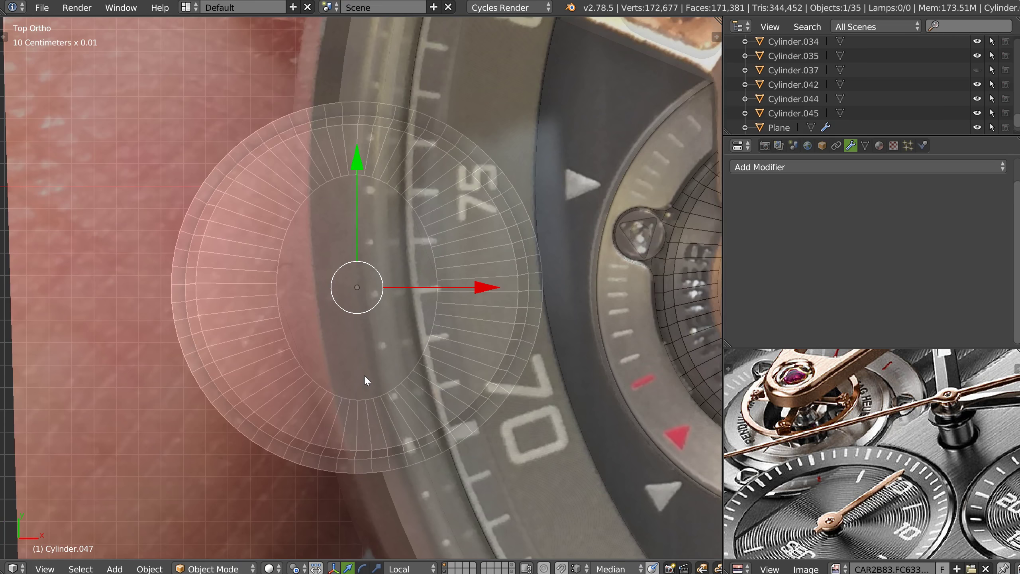
{"action": "scroll", "coordinate": [378, 334], "scroll_direction": "down", "scroll_amount": 4}
{"action": "middle_click_drag", "start_coordinate": [442, 310], "coordinate": [406, 313]}
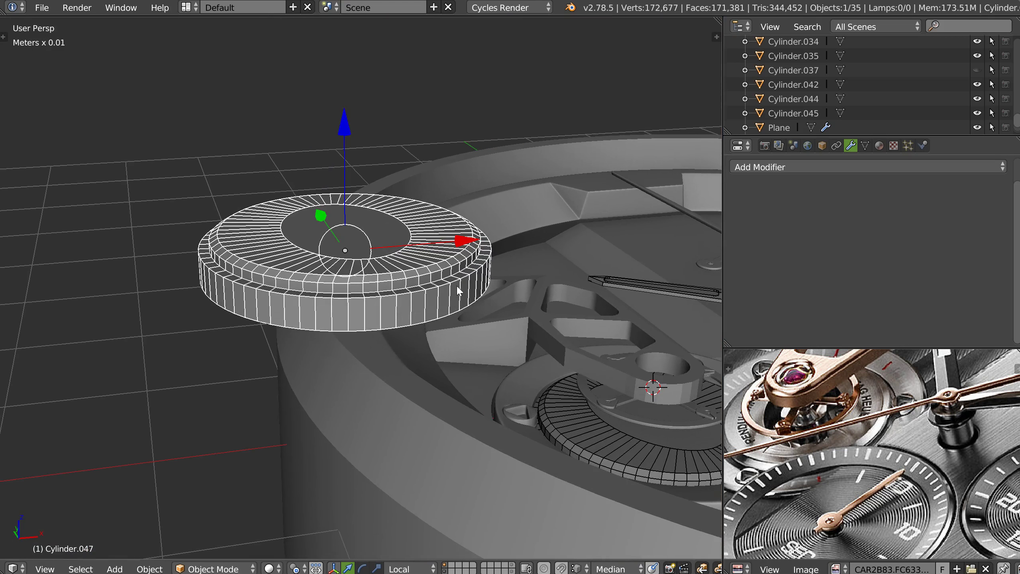
{"action": "middle_click_drag", "start_coordinate": [459, 290], "coordinate": [438, 327]}
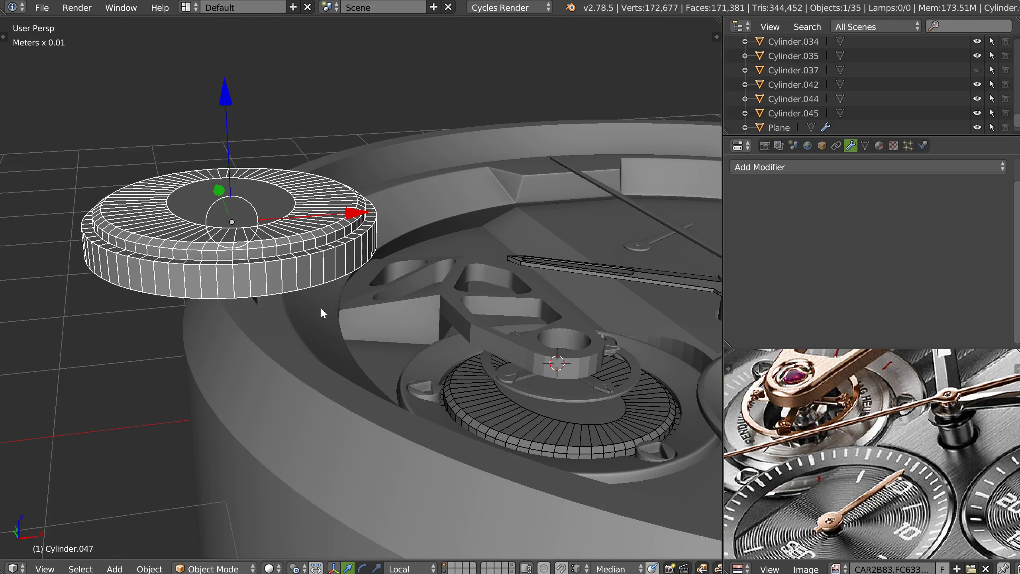
{"action": "key", "text": "KP_7"}
{"action": "scroll", "coordinate": [306, 113], "scroll_direction": "up", "scroll_amount": 4}
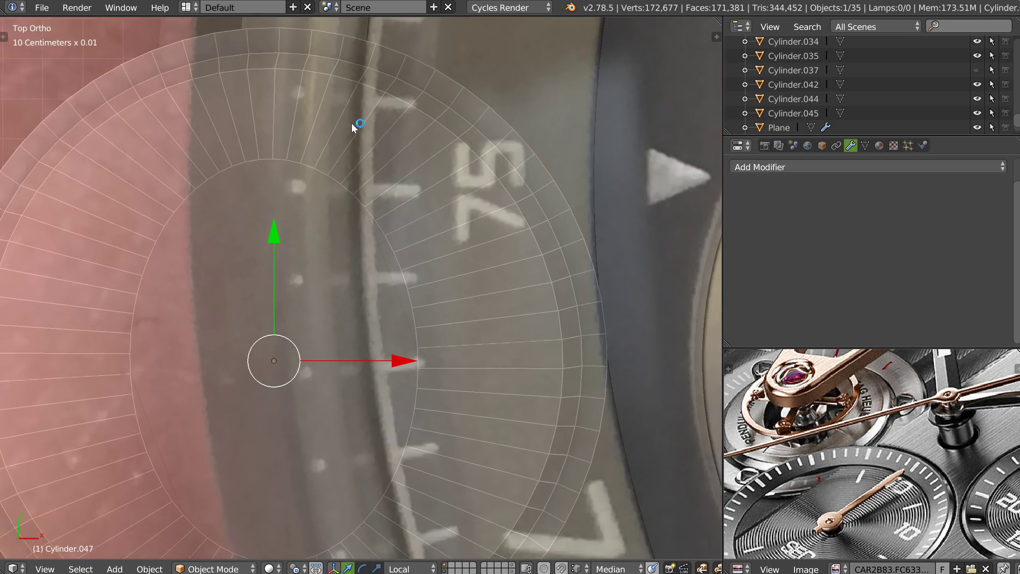
{"action": "scroll", "coordinate": [352, 125], "scroll_direction": "down", "scroll_amount": 2}
Select the two opposite vertices at the upper and lower ends of the linked disc's outer rim.
{"action": "key", "text": "Tab"}
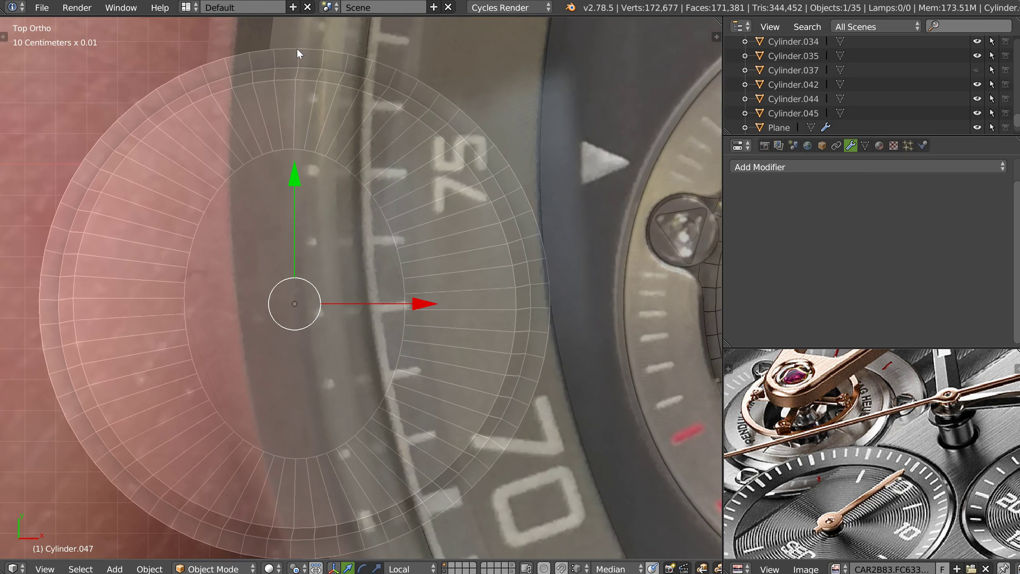
{"action": "right_click", "coordinate": [315, 55]}
{"action": "key", "text": "Tab"}
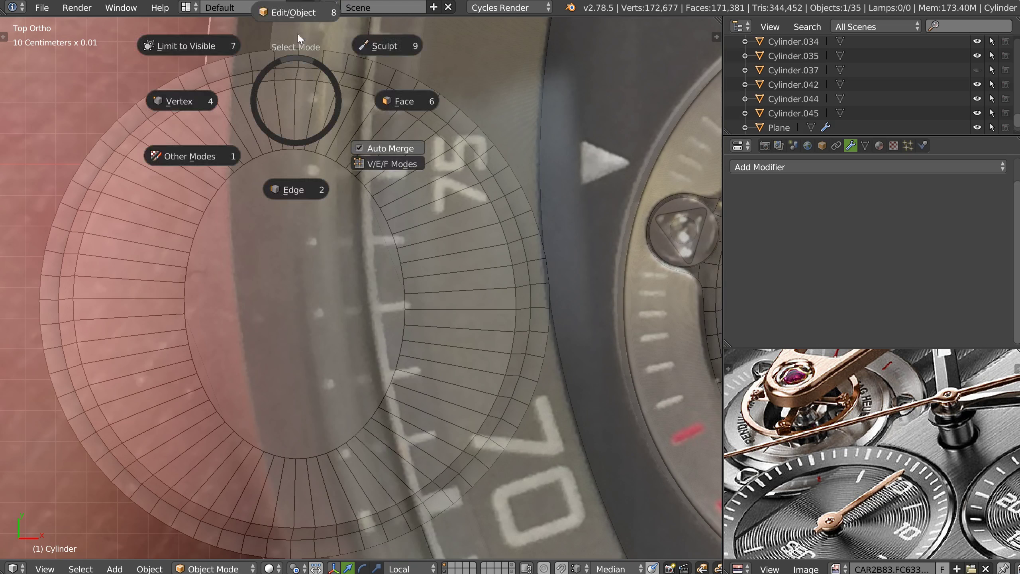
{"action": "key", "text": "Tab"}
{"action": "right_click", "coordinate": [302, 95]}
{"action": "key", "text": "Tab"}
{"action": "right_click", "coordinate": [297, 40]}
{"action": "scroll", "coordinate": [297, 40], "scroll_direction": "down", "scroll_amount": 2}
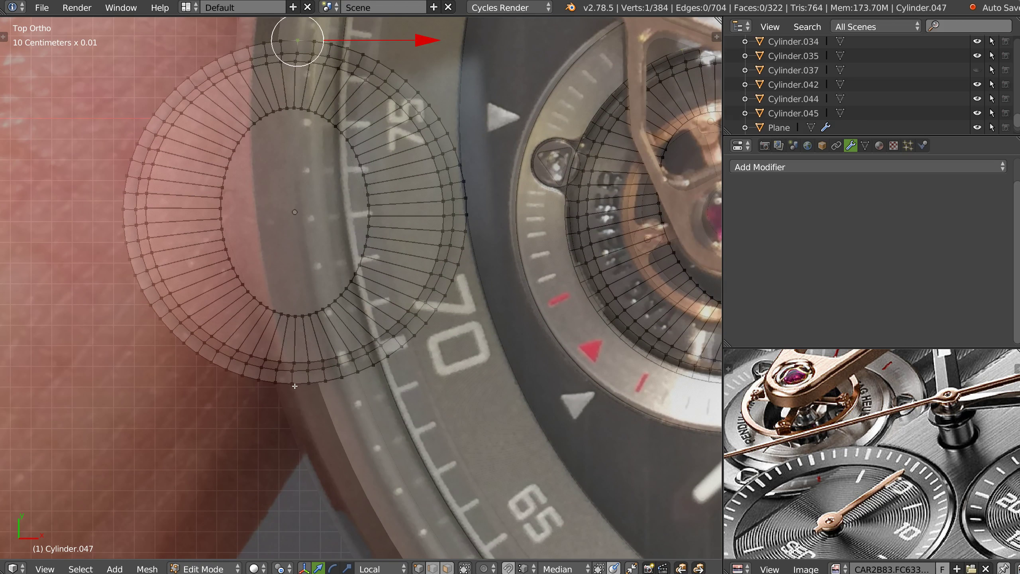
{"action": "right_click", "coordinate": [295, 386], "text": "shift"}
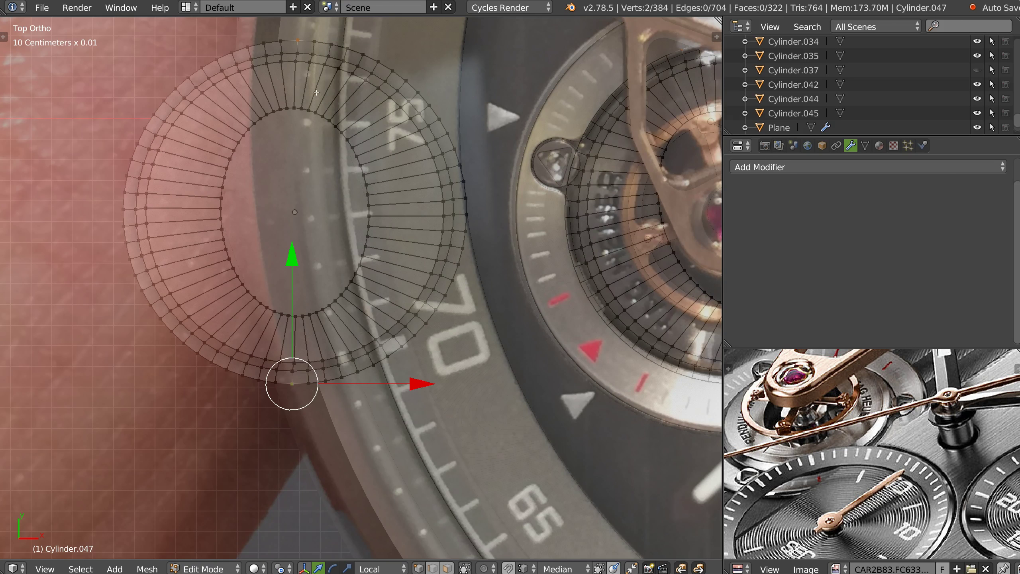
Dissolve the oval face and its surrounding rings on the linked disc into a single top face.
{"action": "key", "text": "a"}
{"action": "right_click", "coordinate": [314, 240]}
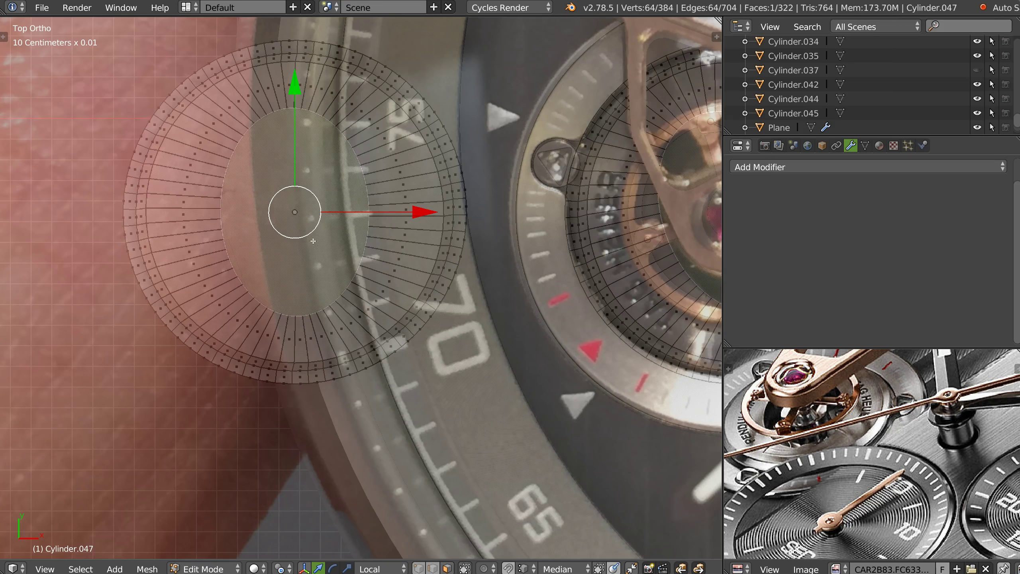
{"action": "key", "text": "ctrl+l"}
{"action": "key", "text": "ctrl+KP_Add"}
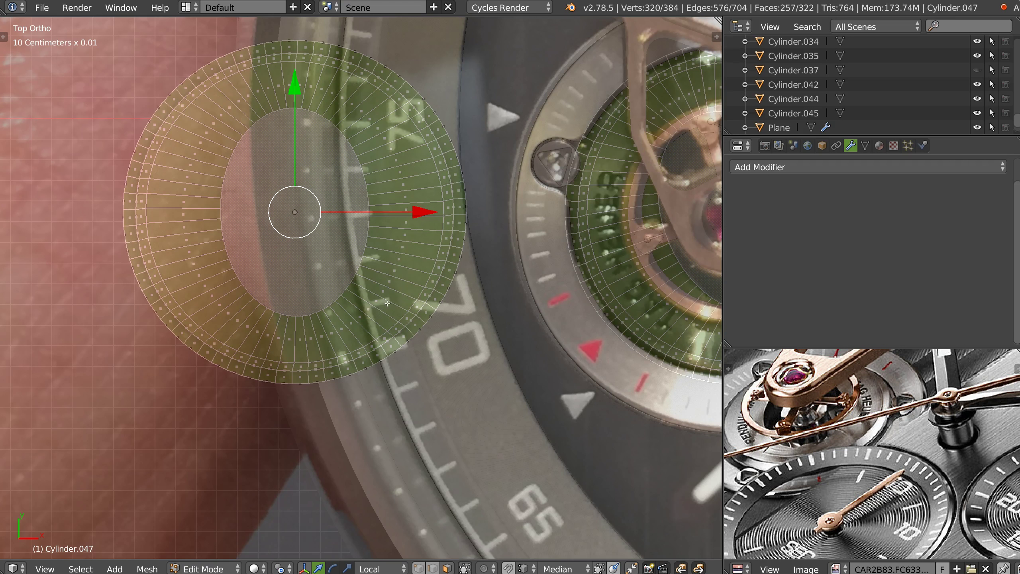
{"action": "key", "text": "ctrl+x"}
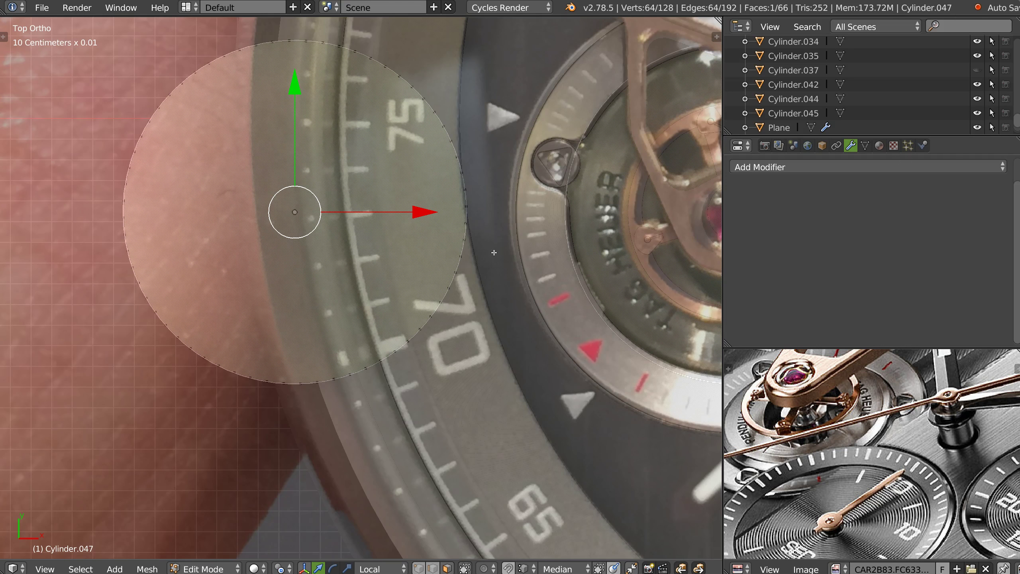
Inset the linked disc's top face by a thickness of about 0.7.
{"action": "key", "text": "i"}
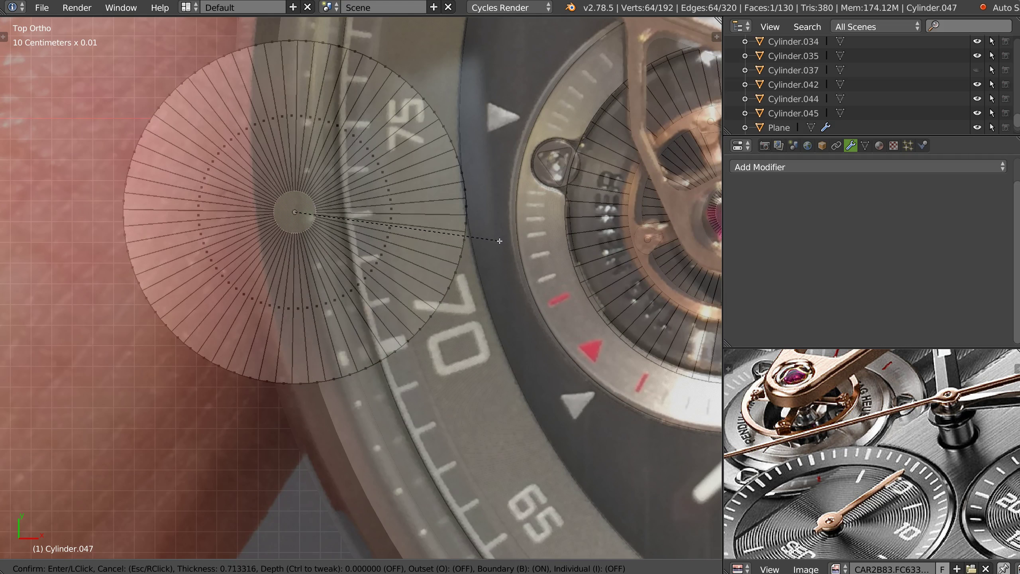
{"action": "left_click", "coordinate": [336, 200]}
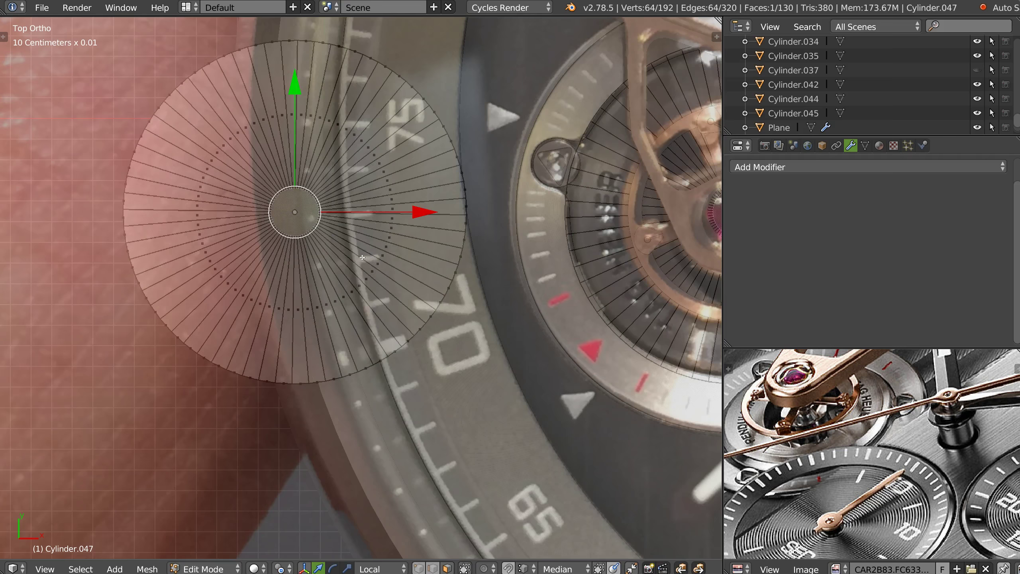
{"action": "middle_click_drag", "start_coordinate": [336, 200], "coordinate": [395, 227], "text": "shift"}
Undo the inset and the dissolve to restore the disc's oval opening and rim rings.
{"action": "key", "text": "Tab"}
{"action": "key", "text": "space"}
{"action": "key", "text": "Escape"}
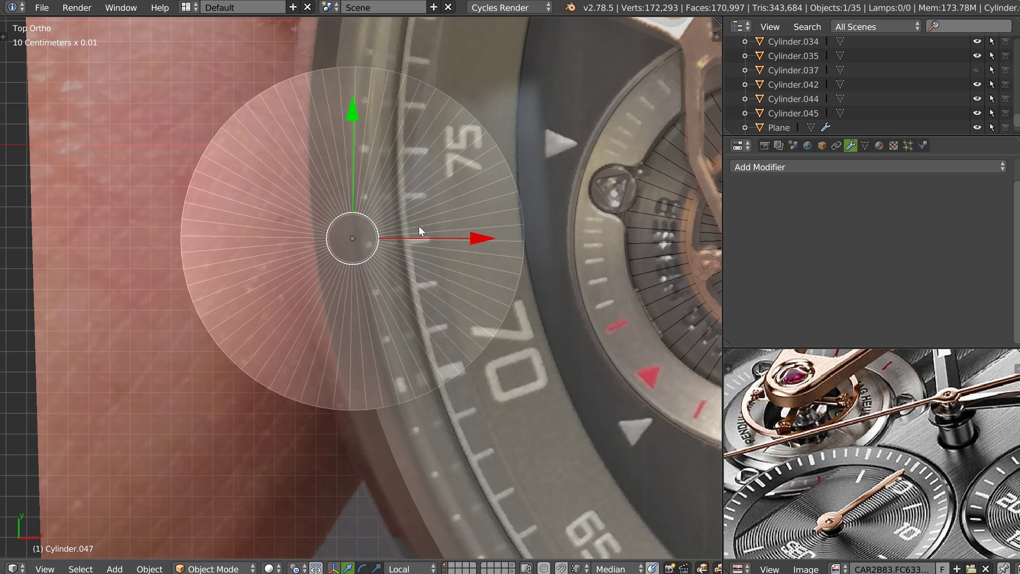
{"action": "scroll", "coordinate": [461, 242], "scroll_direction": "down", "scroll_amount": 2}
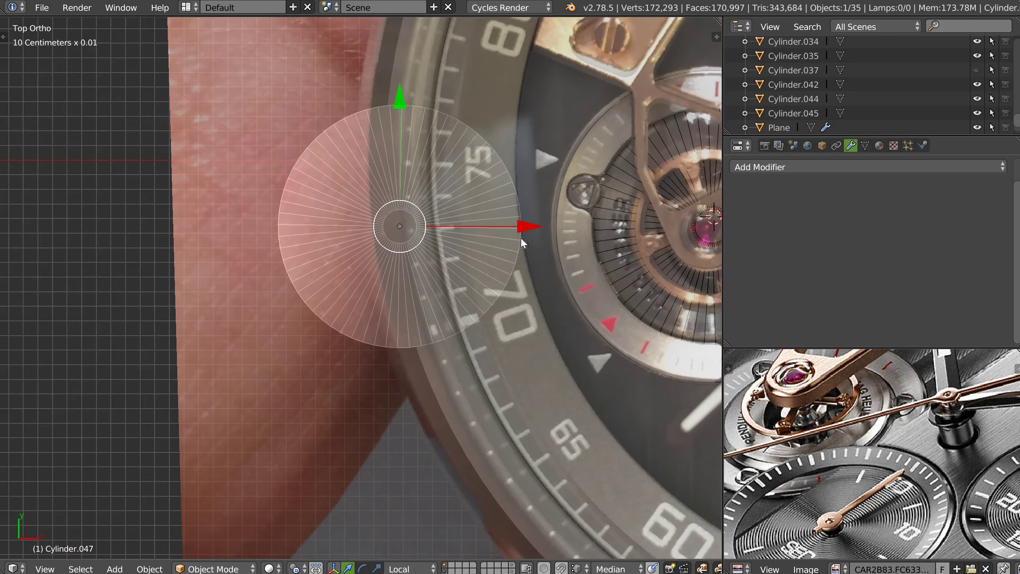
{"action": "middle_click_drag", "start_coordinate": [521, 237], "coordinate": [359, 228], "text": "shift"}
{"action": "key", "text": "ctrl+z"}
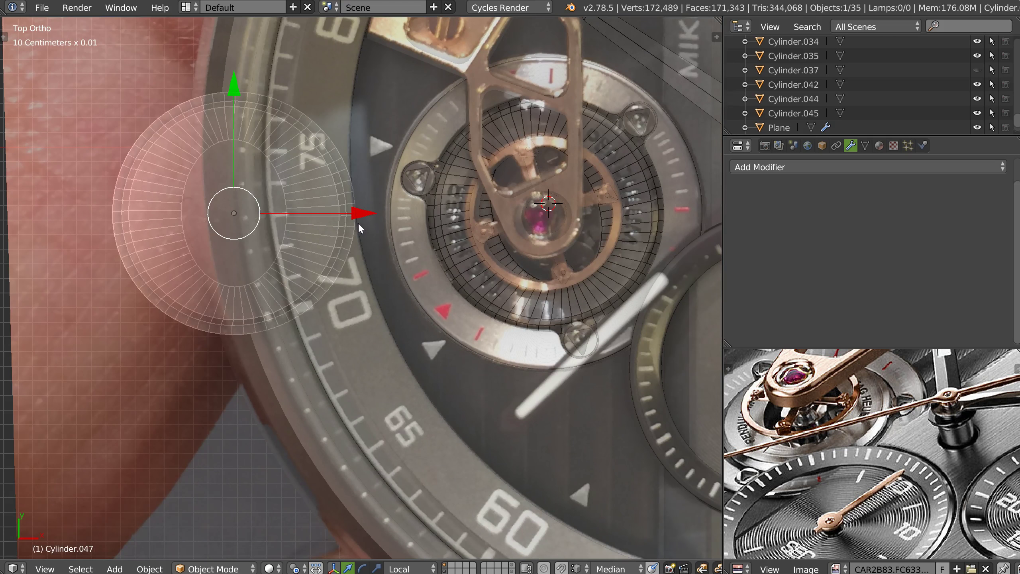
{"action": "key", "text": "ctrl+z"}
{"action": "middle_click_drag", "start_coordinate": [317, 258], "coordinate": [390, 247], "text": "shift"}
{"action": "key", "text": "ctrl+shift+z"}
Snap the 3D cursor to the centre of the central disc using its selected outer edge loop.
{"action": "right_click", "coordinate": [577, 284]}
{"action": "middle_click_drag", "start_coordinate": [569, 282], "coordinate": [462, 275], "text": "shift"}
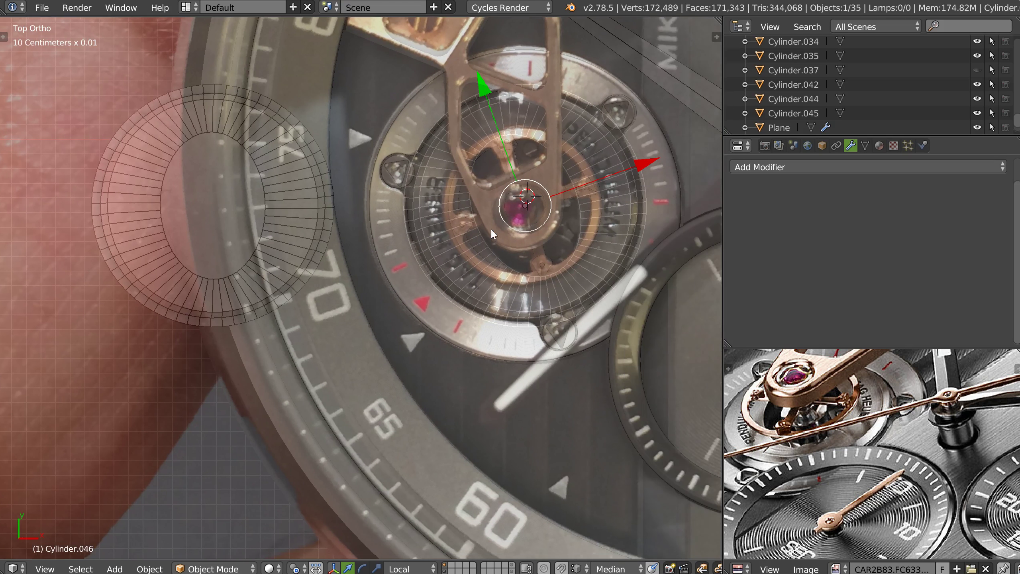
{"action": "key", "text": "Tab"}
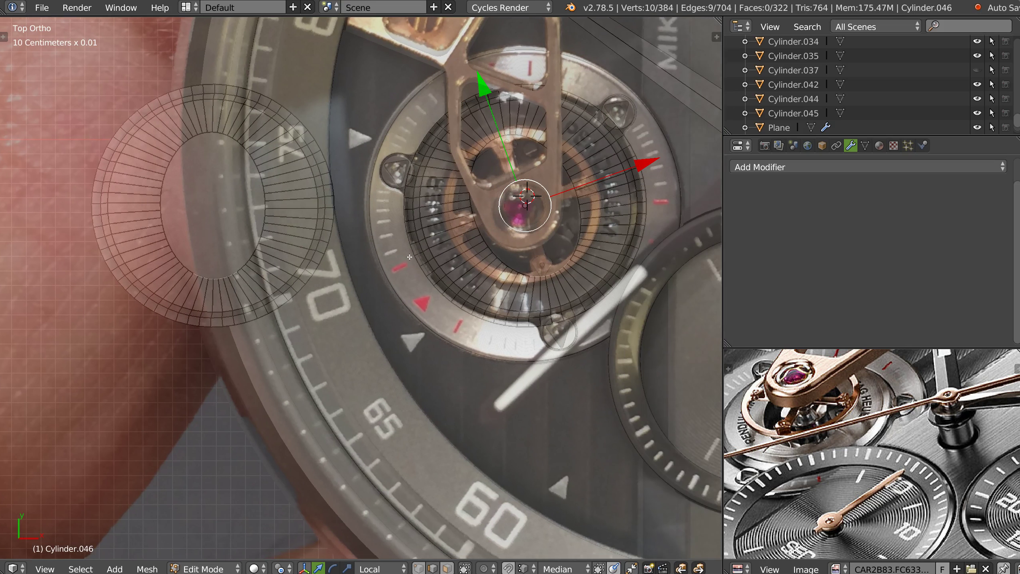
{"action": "right_click", "coordinate": [463, 317], "text": "alt"}
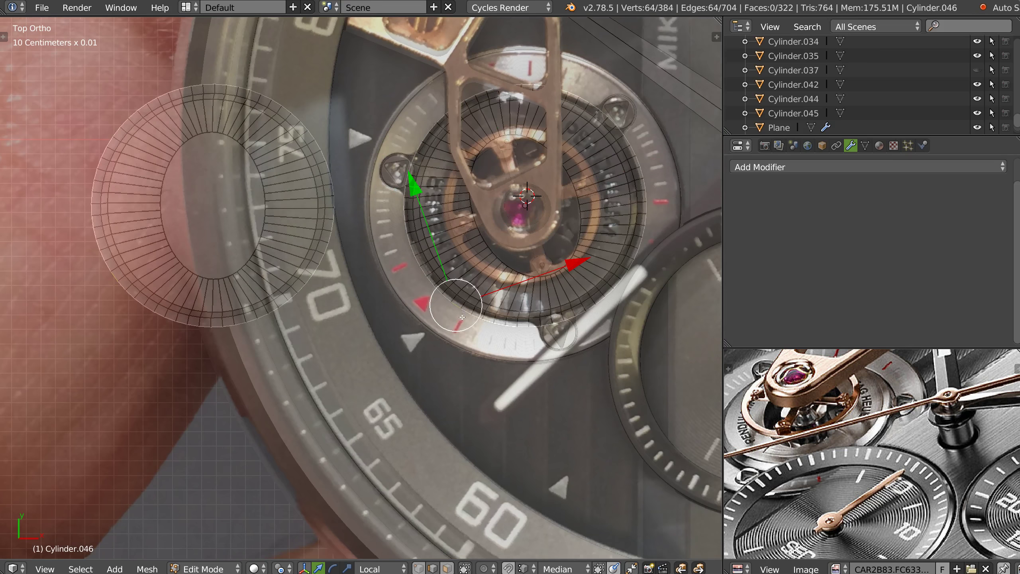
{"action": "right_click", "coordinate": [539, 231]}
{"action": "key", "text": "Escape"}
{"action": "key", "text": "shift+s"}
{"action": "left_click", "coordinate": [615, 249]}
{"action": "key", "text": "Tab"}
Add a cylinder at the 3D cursor with a 1 cm radius and 2 cm depth, and increase its vertex count.
{"action": "right_click", "coordinate": [534, 228]}
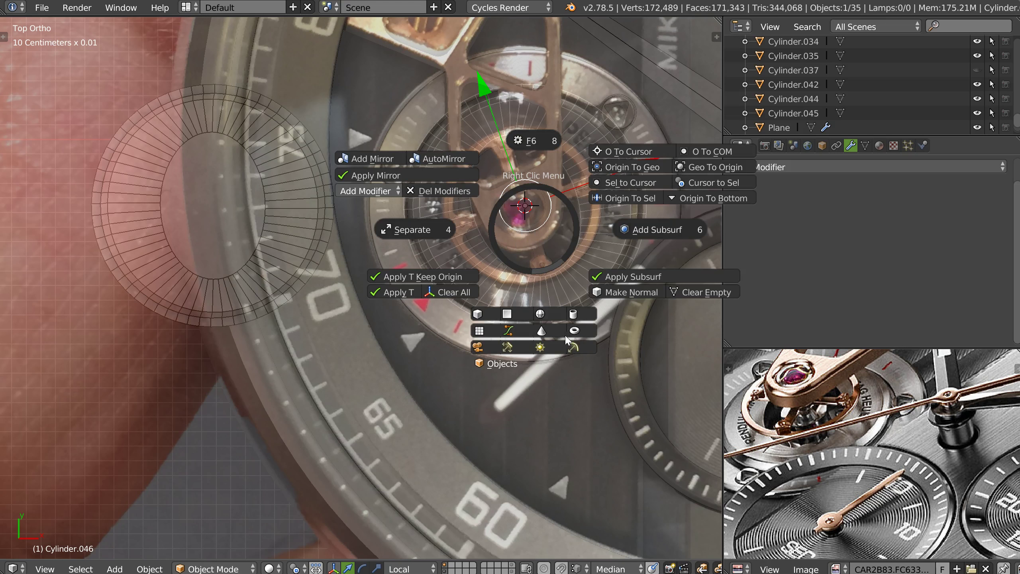
{"action": "left_click", "coordinate": [573, 314]}
{"action": "right_click", "coordinate": [539, 285]}
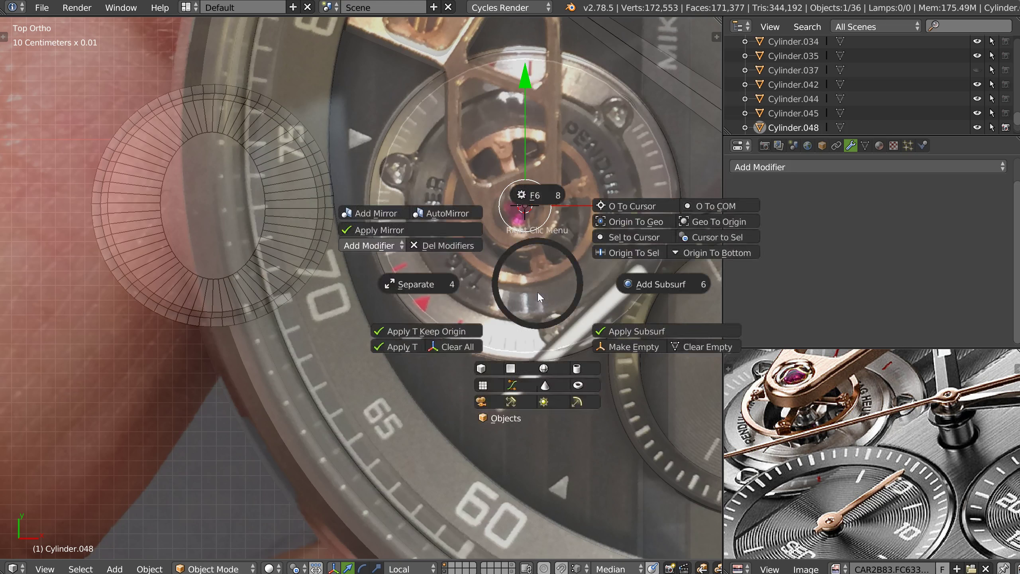
{"action": "left_click", "coordinate": [544, 192]}
{"action": "left_click", "coordinate": [702, 212]}
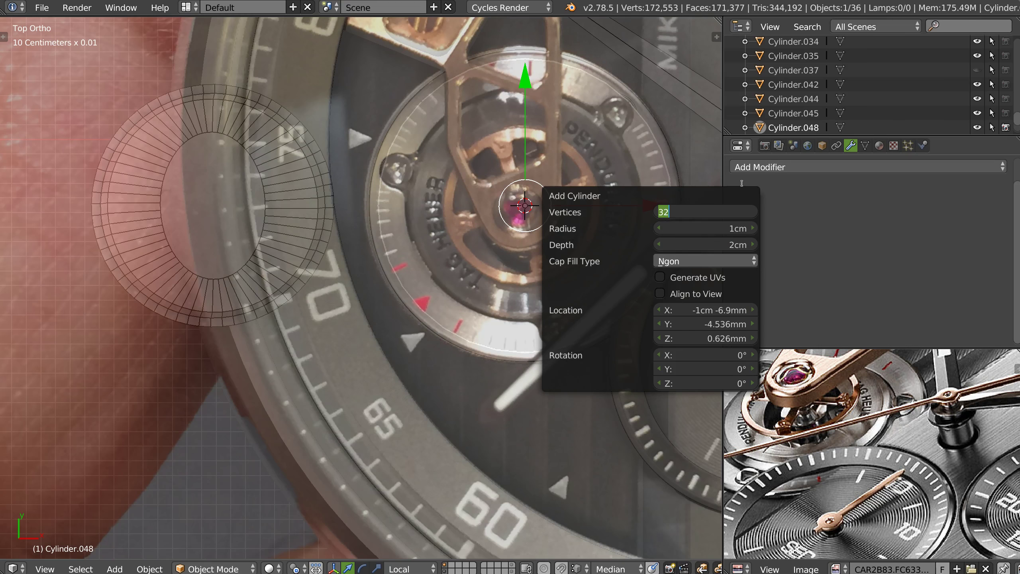
{"action": "key", "text": "Return"}
Scale the new cylinder down so it fits just inside the rim of the central disc.
{"action": "middle_click_drag", "start_coordinate": [634, 203], "coordinate": [563, 220], "text": "shift"}
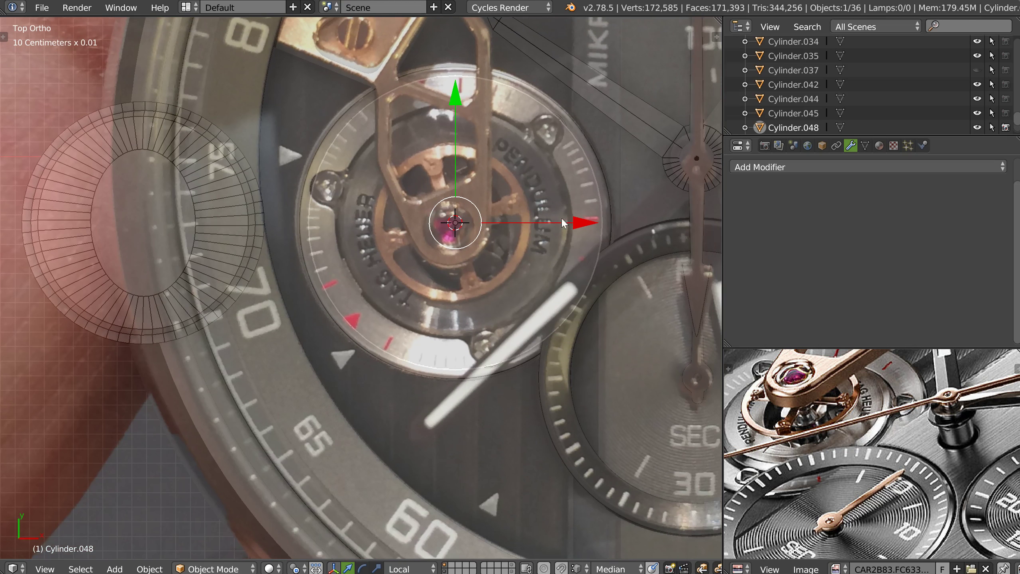
{"action": "key", "text": "s"}
{"action": "left_click", "coordinate": [639, 230]}
Add the central disc to the selection and isolate it with the cylinder in local view.
{"action": "mouse_move", "coordinate": [639, 230]}
{"action": "middle_mouse_down"}
{"action": "mouse_move", "coordinate": [516, 206]}
{"action": "mouse_move", "coordinate": [445, 246]}
{"action": "mouse_move", "coordinate": [474, 215]}
{"action": "middle_mouse_up"}
{"action": "right_click", "coordinate": [456, 262], "text": "shift"}
{"action": "key", "text": "KP_Divide"}
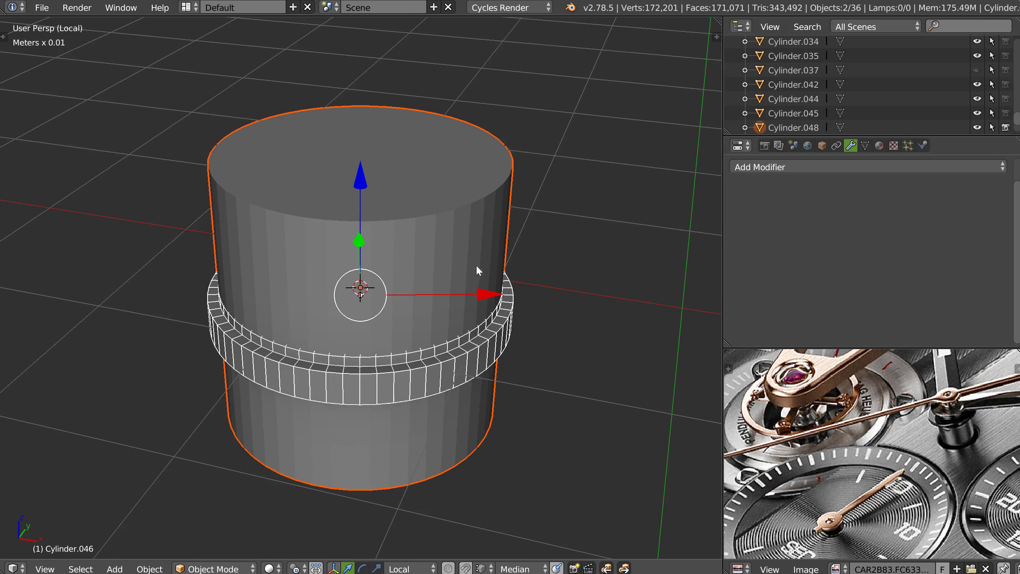
Scale the new cylinder up by about 1.08 so its wall matches the outer rim of the old disc.
{"action": "right_click", "coordinate": [479, 220]}
{"action": "middle_click_drag", "start_coordinate": [456, 266], "coordinate": [471, 296], "text": "ctrl"}
{"action": "key", "text": "s"}
{"action": "right_click", "coordinate": [584, 275]}
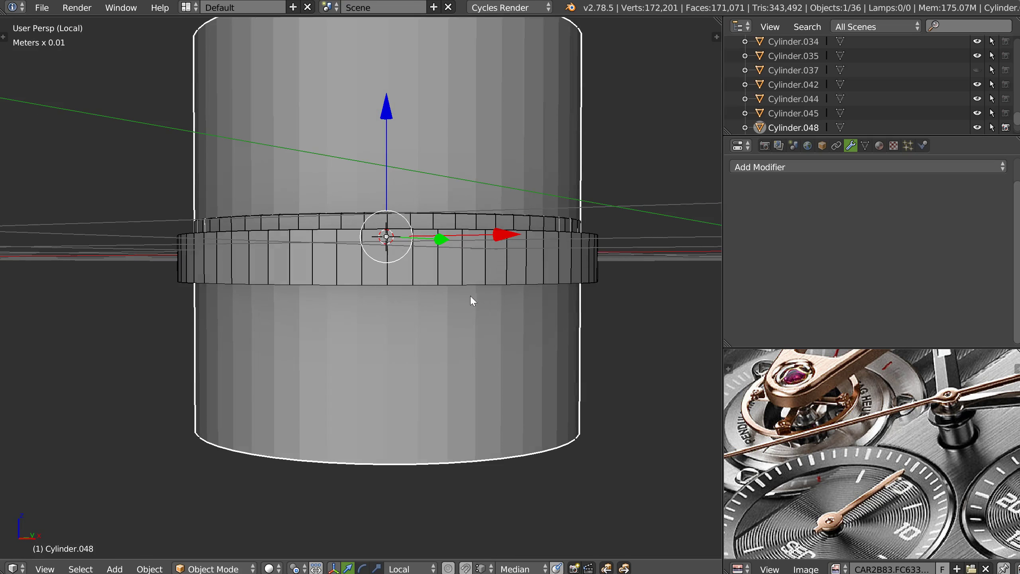
{"action": "key", "text": "s"}
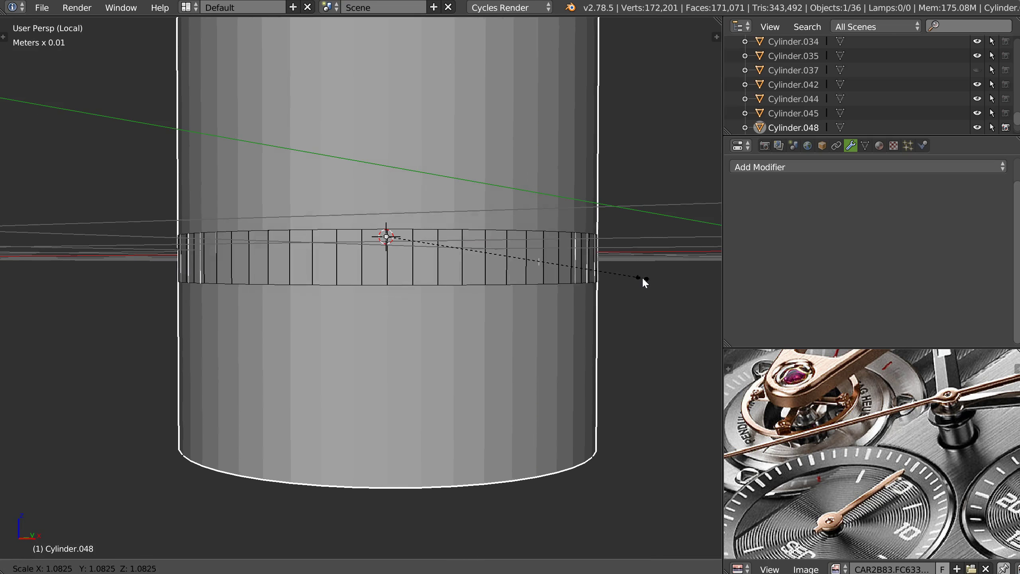
{"action": "left_click", "coordinate": [642, 280]}
Raise the cylinder's bottom face until it is level with the underside of the old disc.
{"action": "middle_click_drag", "start_coordinate": [642, 280], "coordinate": [569, 275]}
{"action": "key", "text": "Tab"}
{"action": "right_click", "coordinate": [383, 300]}
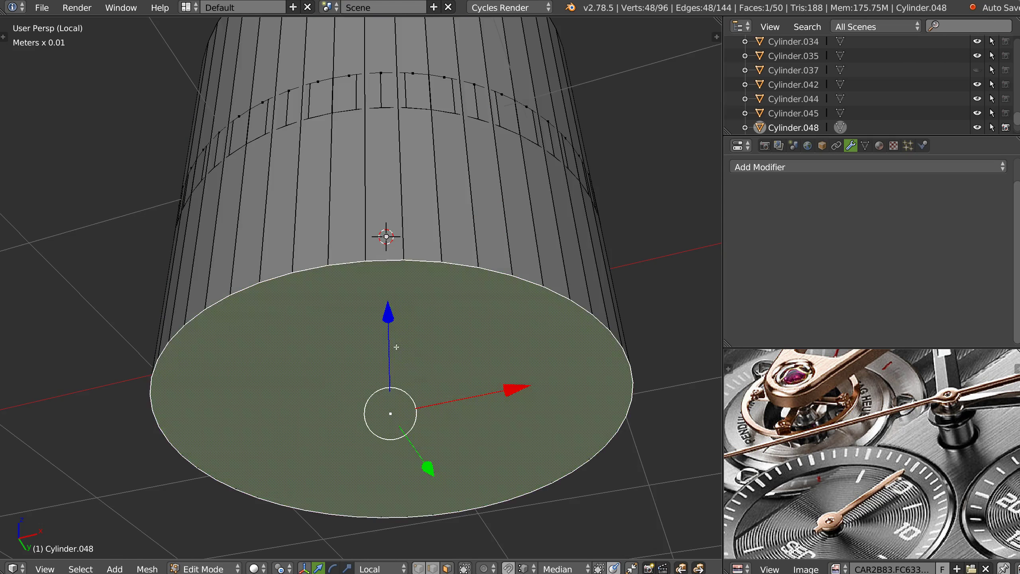
{"action": "middle_click_drag", "start_coordinate": [382, 305], "coordinate": [388, 227]}
{"action": "left_click_drag", "start_coordinate": [387, 227], "coordinate": [298, 294]}
{"action": "middle_click_drag", "start_coordinate": [300, 295], "coordinate": [273, 387], "text": "shift"}
{"action": "left_click_drag", "start_coordinate": [363, 388], "coordinate": [354, 414]}
{"action": "right_click", "coordinate": [354, 414]}
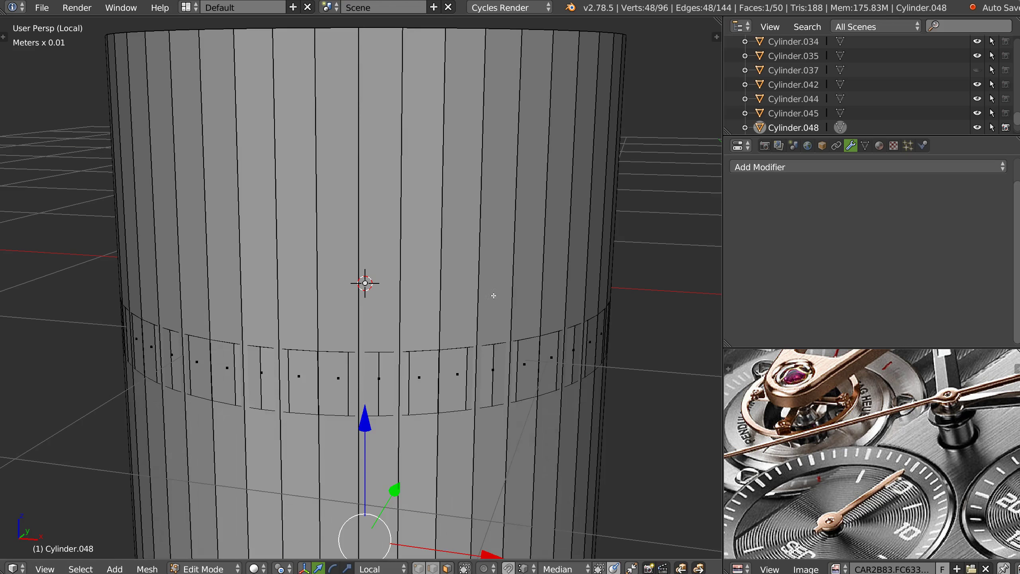
{"action": "scroll", "coordinate": [494, 293], "scroll_direction": "down", "scroll_amount": 3}
{"action": "left_click_drag", "start_coordinate": [407, 314], "coordinate": [394, 336]}
{"action": "right_click", "coordinate": [394, 336]}
{"action": "middle_click_drag", "start_coordinate": [396, 336], "coordinate": [398, 348]}
{"action": "left_click_drag", "start_coordinate": [407, 348], "coordinate": [392, 369]}
Lower the cylinder's top face to the height of the old disc's outer ledge.
{"action": "right_click", "coordinate": [423, 118]}
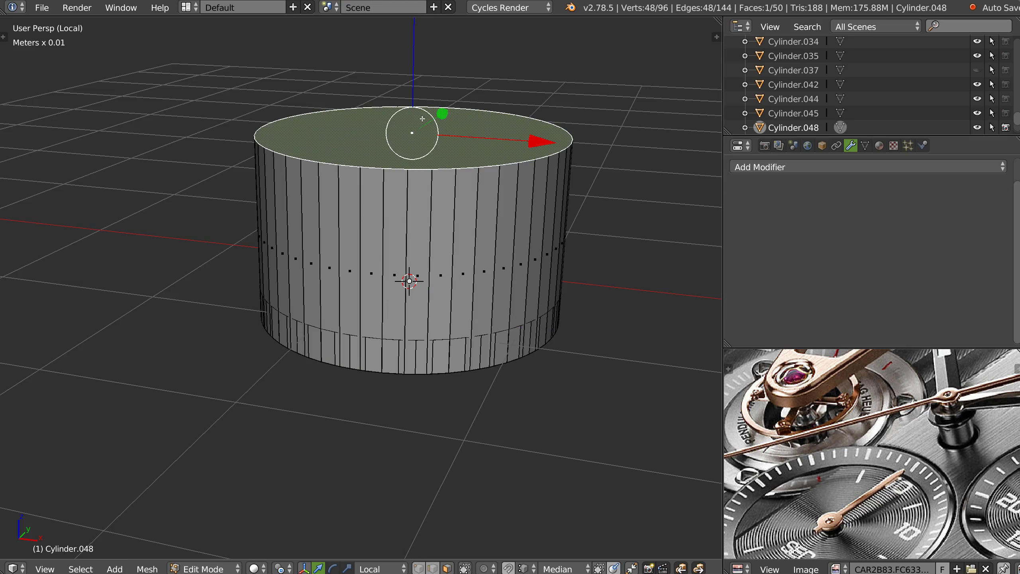
{"action": "left_click_drag", "start_coordinate": [416, 51], "coordinate": [389, 259]}
{"action": "right_click", "coordinate": [389, 259]}
{"action": "middle_click_drag", "start_coordinate": [400, 166], "coordinate": [406, 227], "text": "shift"}
{"action": "left_click_drag", "start_coordinate": [419, 80], "coordinate": [350, 400]}
{"action": "scroll", "coordinate": [373, 353], "scroll_direction": "up", "scroll_amount": 3}
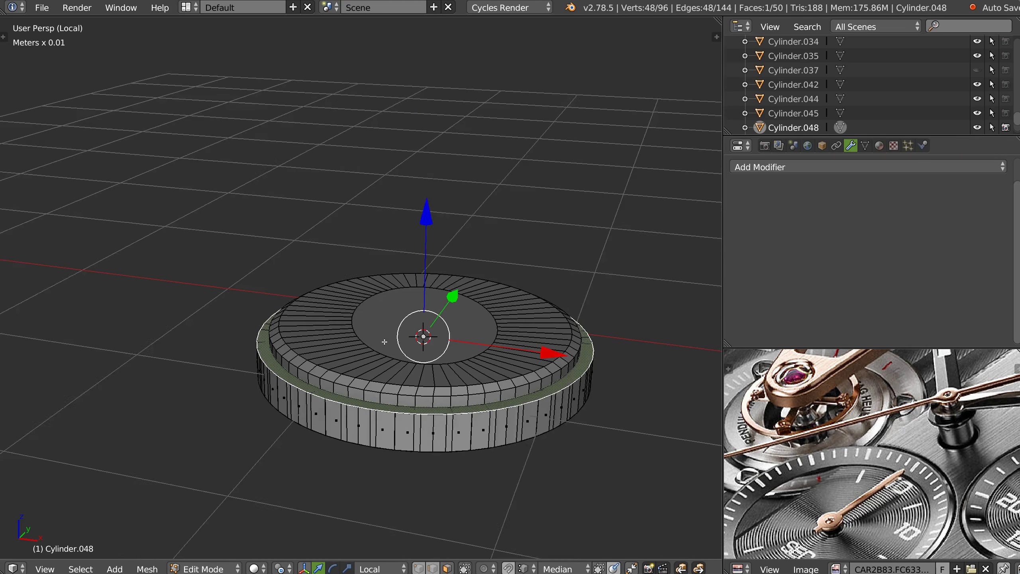
Inset the cylinder's top face so its edge meets the raised step of the old disc.
{"action": "middle_click_drag", "start_coordinate": [434, 349], "coordinate": [374, 312], "text": "shift"}
{"action": "scroll", "coordinate": [645, 240], "scroll_direction": "up", "scroll_amount": 2}
{"action": "key", "text": "i"}
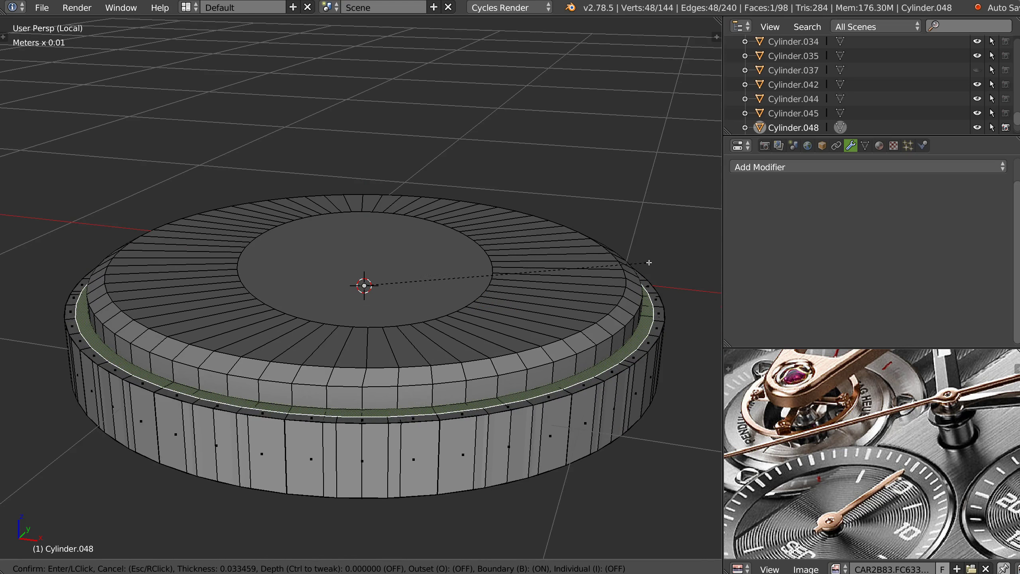
{"action": "left_click", "coordinate": [643, 263]}
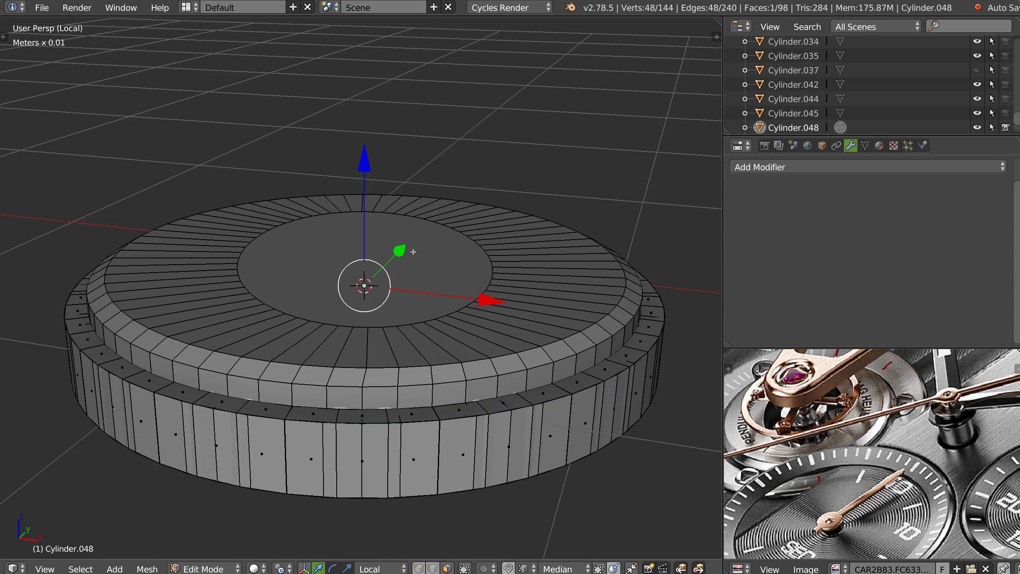
Extrude the inset face up about 0.5 mm and inset it with depth to form the chamfer of the raised step.
{"action": "key", "text": "e"}
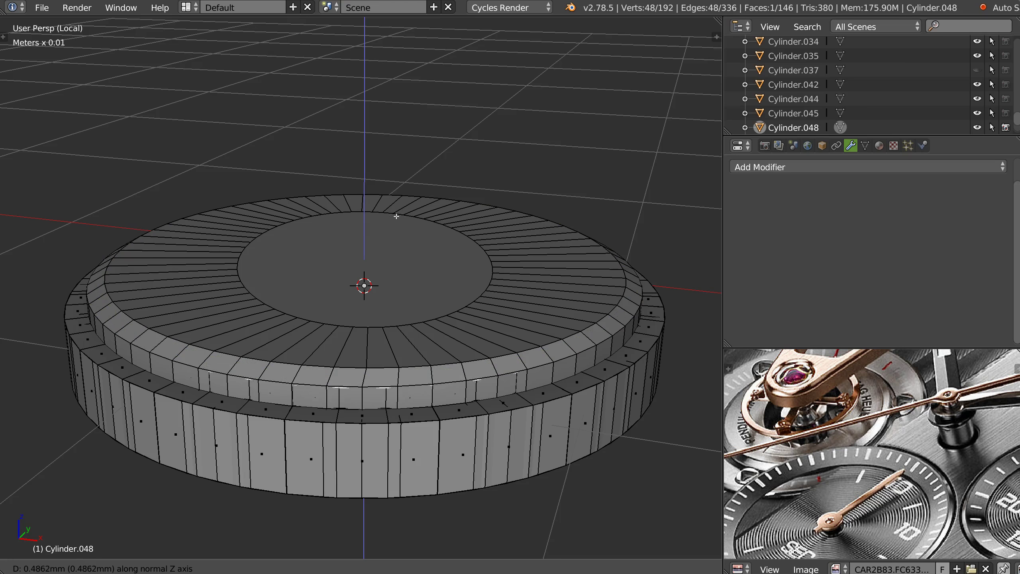
{"action": "left_click", "coordinate": [395, 212]}
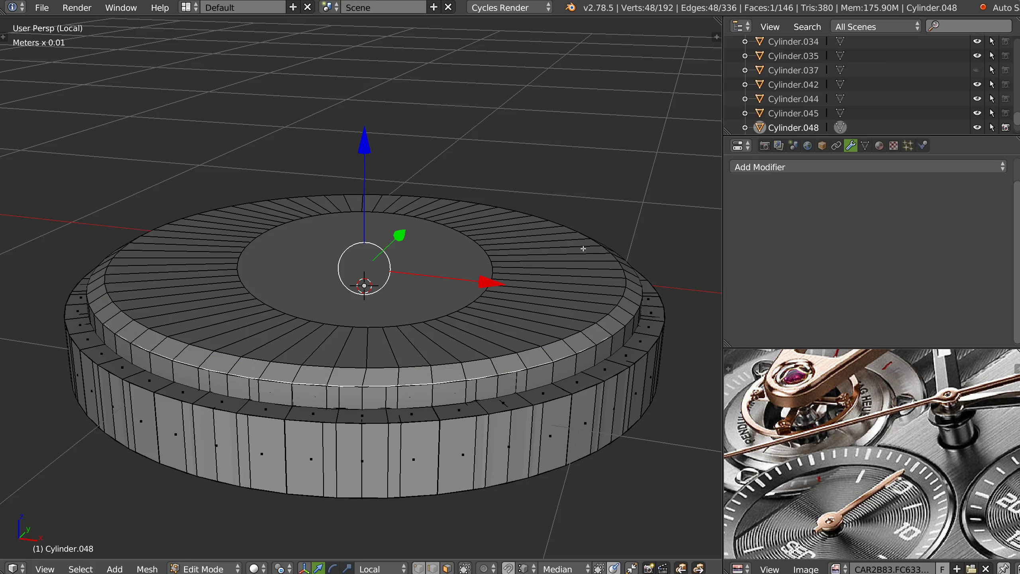
{"action": "key", "text": "i"}
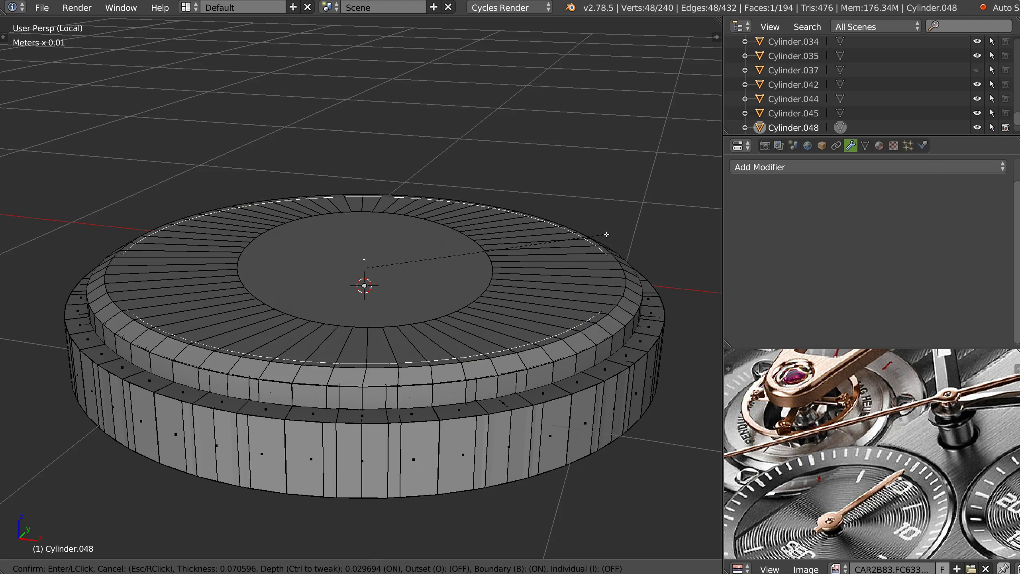
{"action": "left_click", "coordinate": [593, 240]}
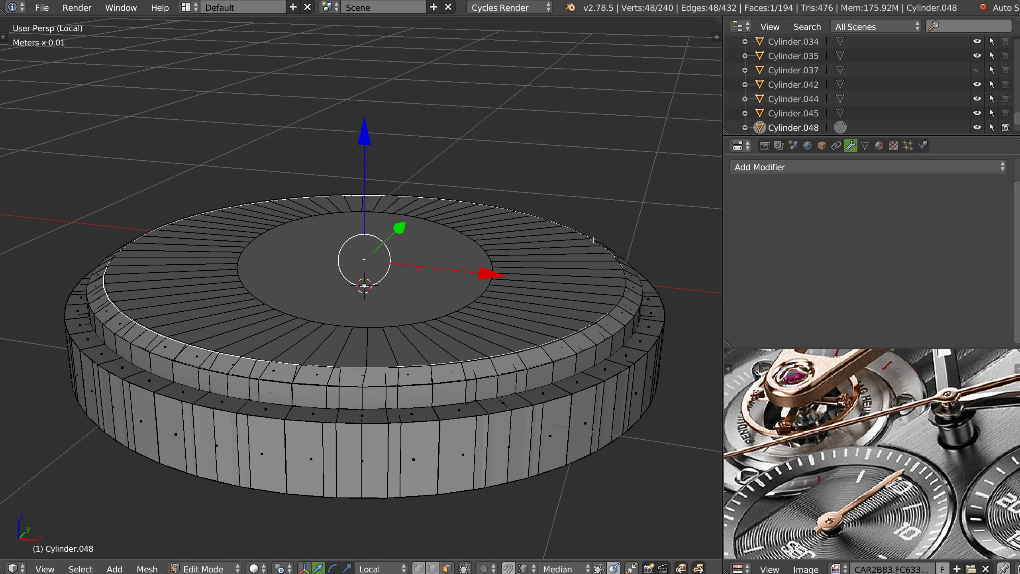
Inset the top face by about 0.43 to outline the central opening, and finish editing the mesh.
{"action": "key", "text": "i"}
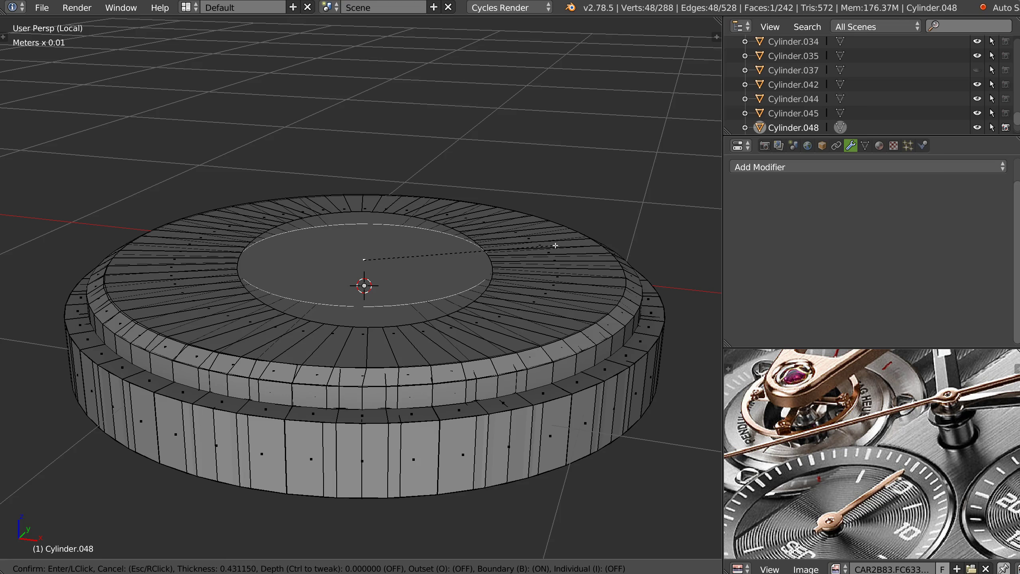
{"action": "left_click", "coordinate": [554, 243]}
{"action": "middle_click_drag", "start_coordinate": [555, 244], "coordinate": [440, 242]}
{"action": "key", "text": "Tab"}
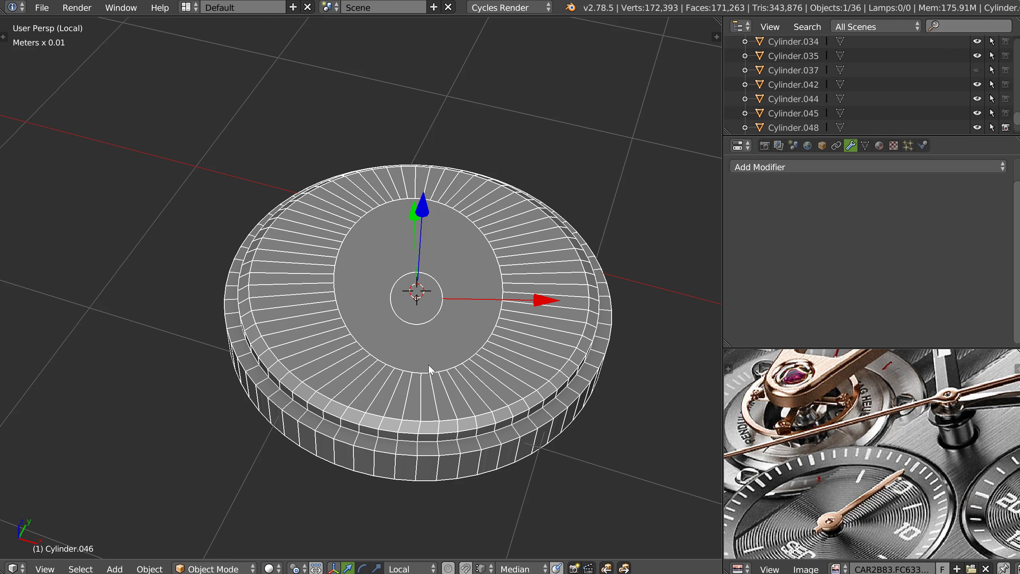
Delete the old disc and select the new one in its place.
{"action": "key", "text": "x"}
{"action": "left_click", "coordinate": [432, 367]}
{"action": "right_click", "coordinate": [434, 368]}
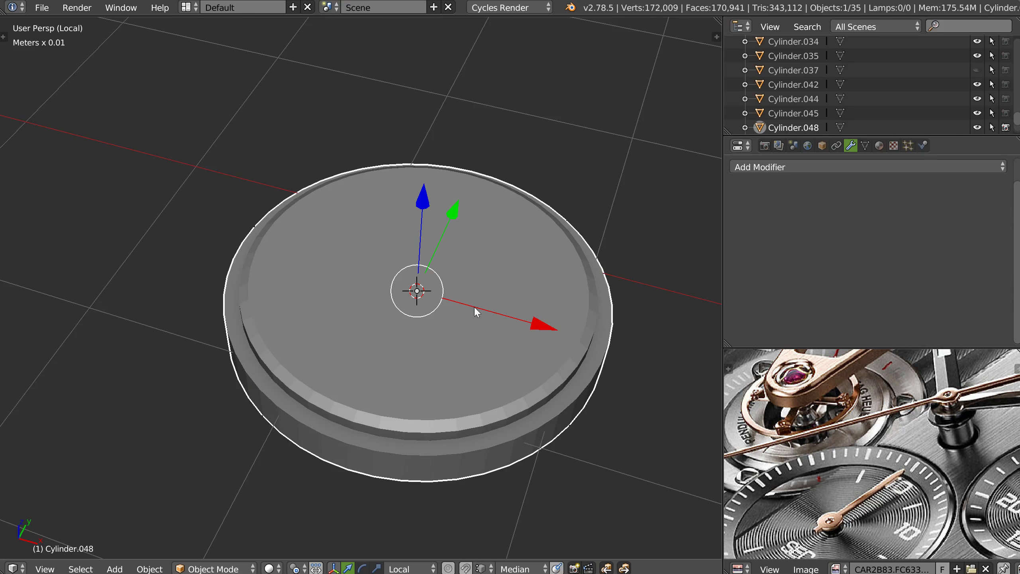
Make a linked duplicate of the new disc about 2 cm away along negative X, and reselect the original in top view.
{"action": "scroll", "coordinate": [476, 312], "scroll_direction": "down", "scroll_amount": 4}
{"action": "key", "text": "shift+d"}
{"action": "key", "text": "x"}
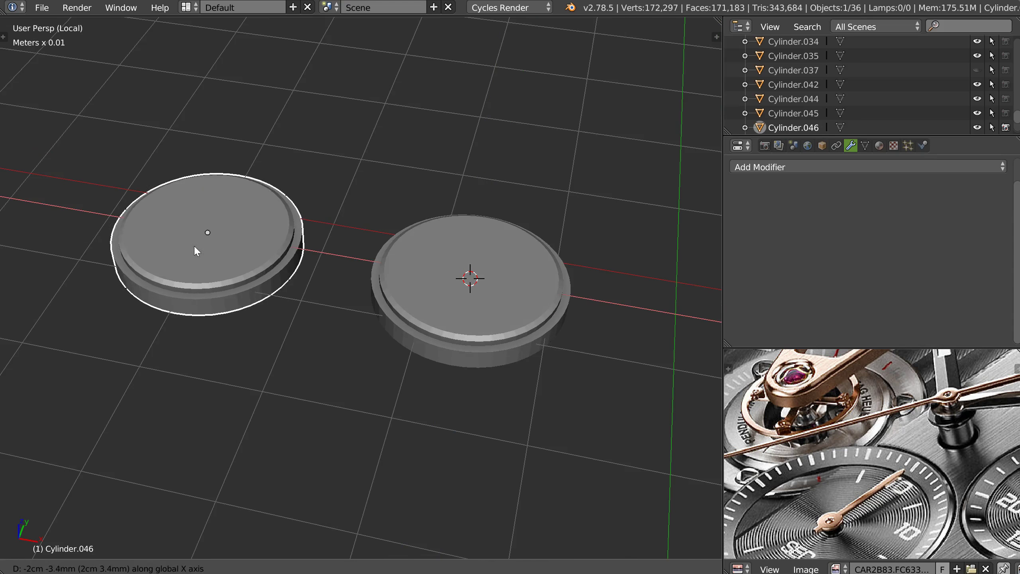
{"action": "left_click", "coordinate": [196, 250]}
{"action": "right_click", "coordinate": [480, 351]}
{"action": "key", "text": "KP_7"}
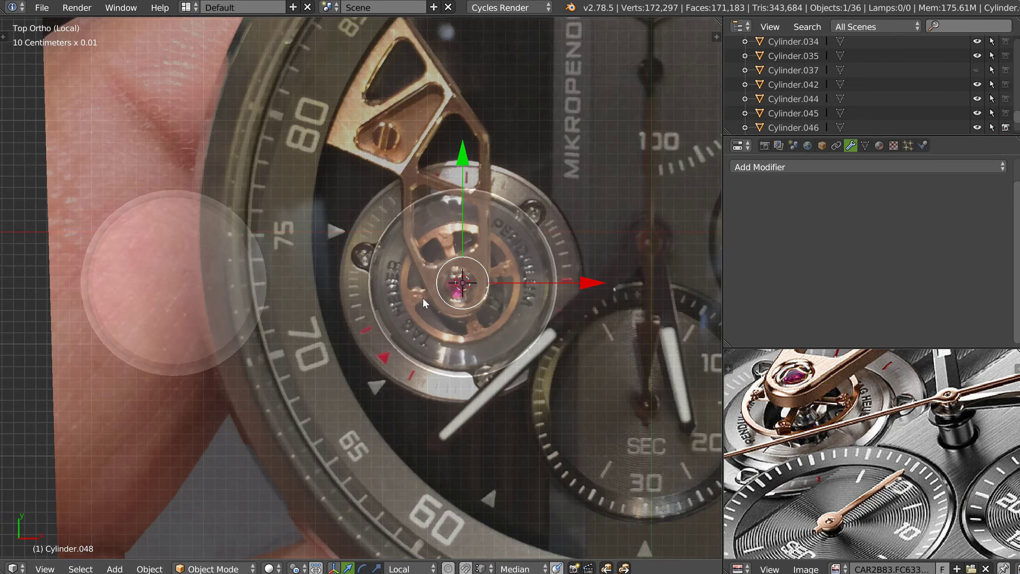
Stretch the original disc's central face along Y by about 1.43 to form an oval opening outline.
{"action": "scroll", "coordinate": [425, 304], "scroll_direction": "up", "scroll_amount": 3}
{"action": "key", "text": "Tab"}
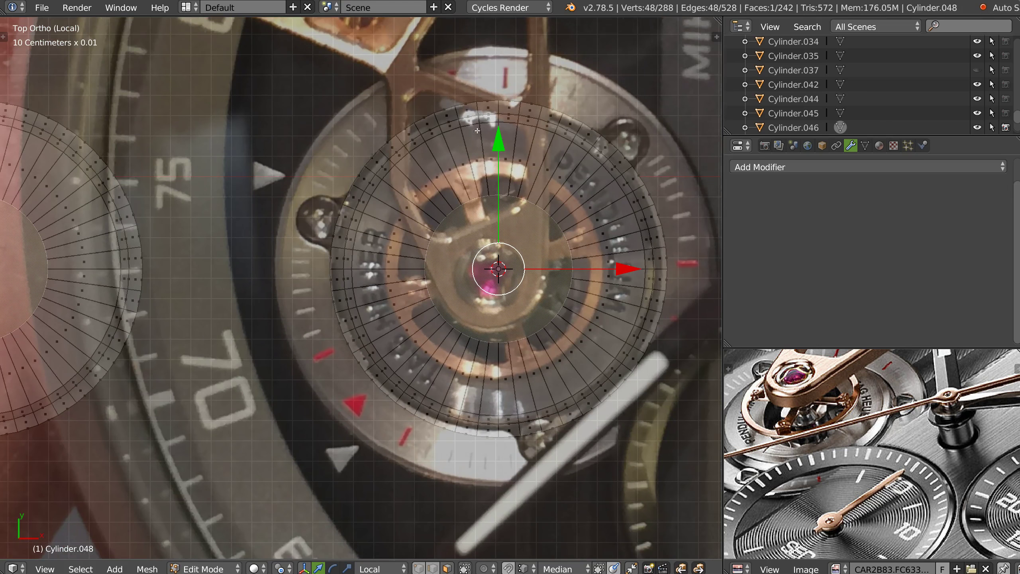
{"action": "middle_click_drag", "start_coordinate": [292, 205], "coordinate": [356, 201], "text": "shift"}
{"action": "key", "text": "Tab"}
{"action": "key", "text": "Tab"}
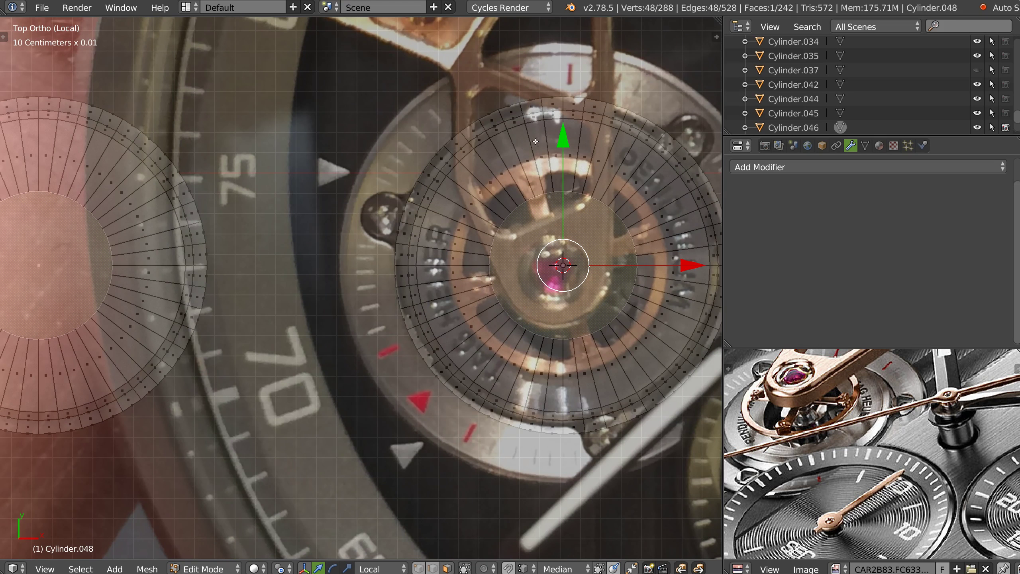
{"action": "key", "text": "s"}
{"action": "key", "text": "y"}
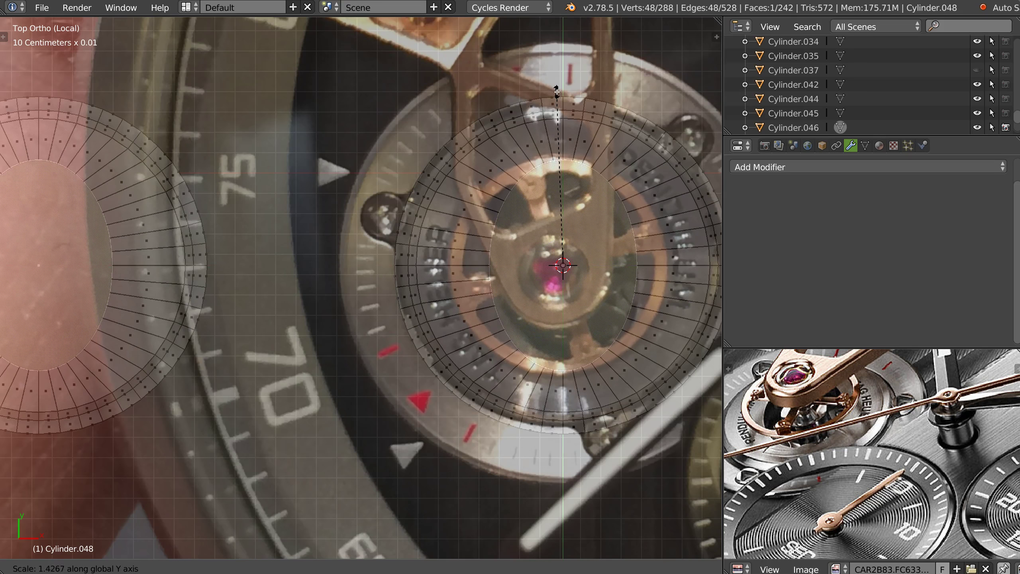
{"action": "left_click", "coordinate": [552, 93]}
{"action": "key", "text": "Tab"}
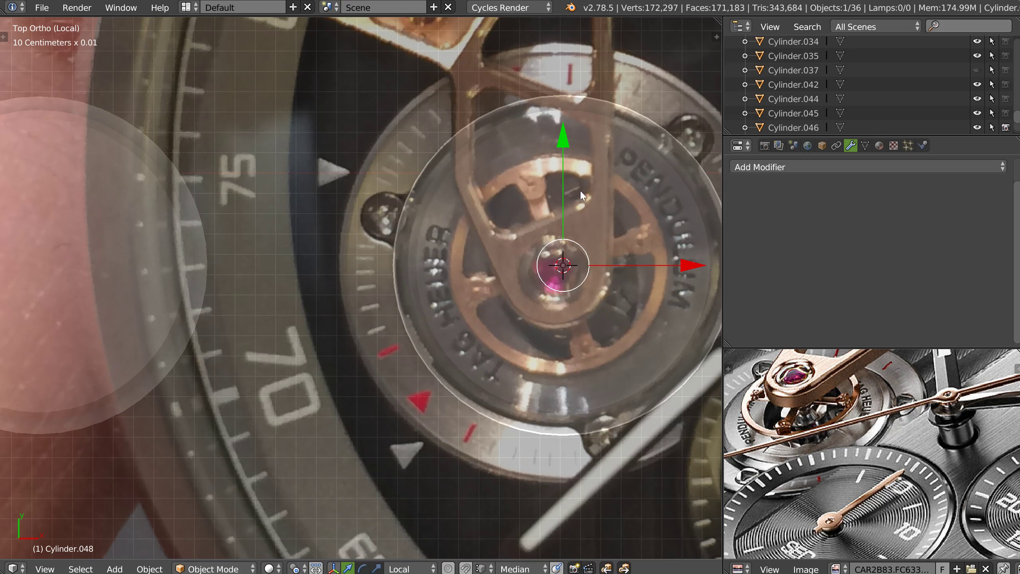
Show the original disc's edges over the reference and rotate it about 20° counter-clockwise to align with the photo's opening.
{"action": "key", "text": "shift+z"}
{"action": "left_click", "coordinate": [658, 228]}
{"action": "middle_click_drag", "start_coordinate": [602, 180], "coordinate": [556, 192], "text": "shift"}
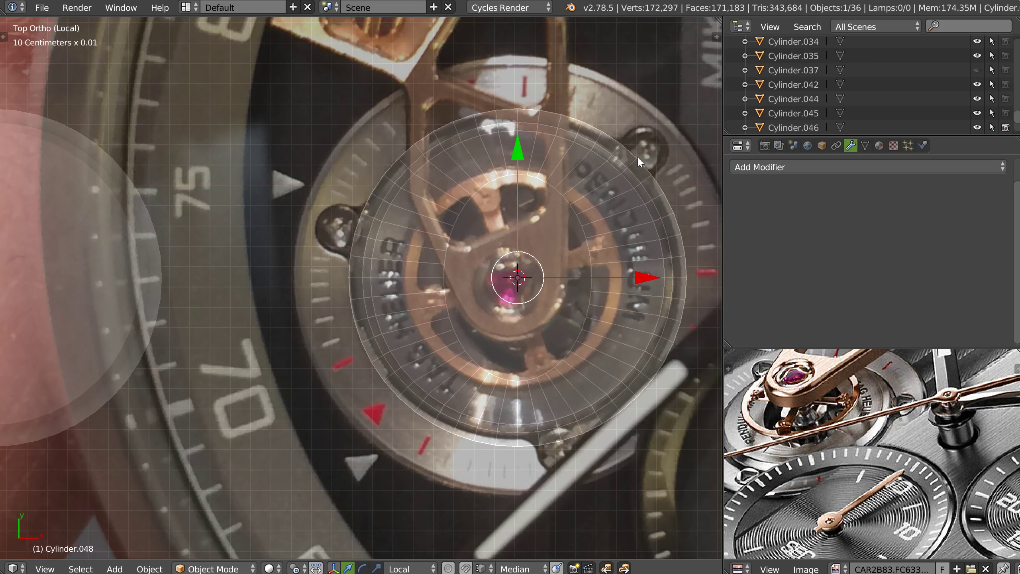
{"action": "key", "text": "r"}
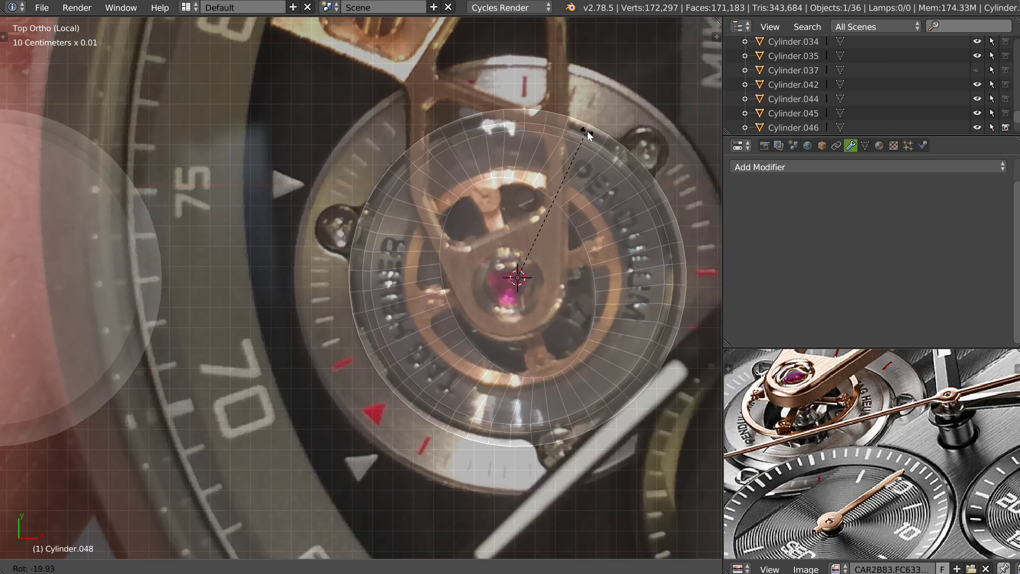
{"action": "left_click", "coordinate": [589, 133]}
{"action": "middle_click_drag", "start_coordinate": [482, 222], "coordinate": [516, 214], "text": "shift"}
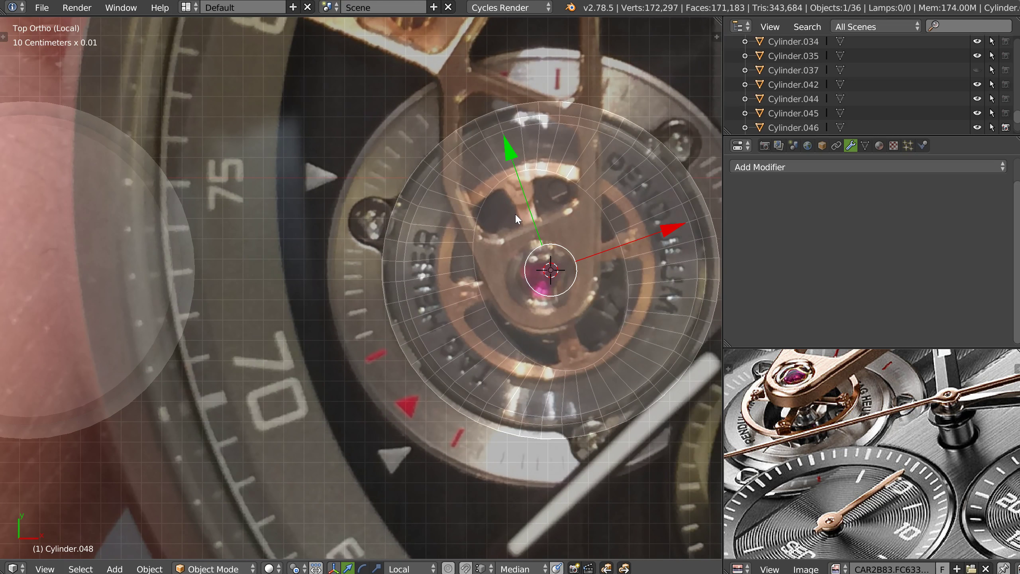
{"action": "middle_click_drag", "start_coordinate": [427, 224], "coordinate": [619, 196], "text": "shift"}
On the duplicate disc, flip the seven-vertex arc at the lower end of the oval along Y so it curves inward.
{"action": "right_click", "coordinate": [207, 268]}
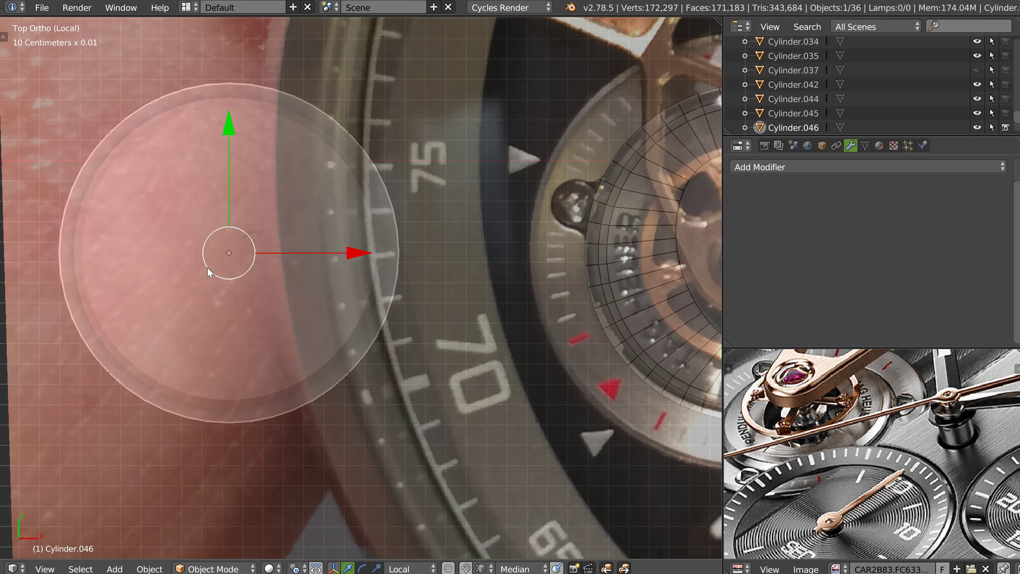
{"action": "key", "text": "Tab"}
{"action": "middle_click_drag", "start_coordinate": [210, 239], "coordinate": [252, 207], "text": "shift"}
{"action": "key", "text": "Tab"}
{"action": "left_click", "coordinate": [194, 323]}
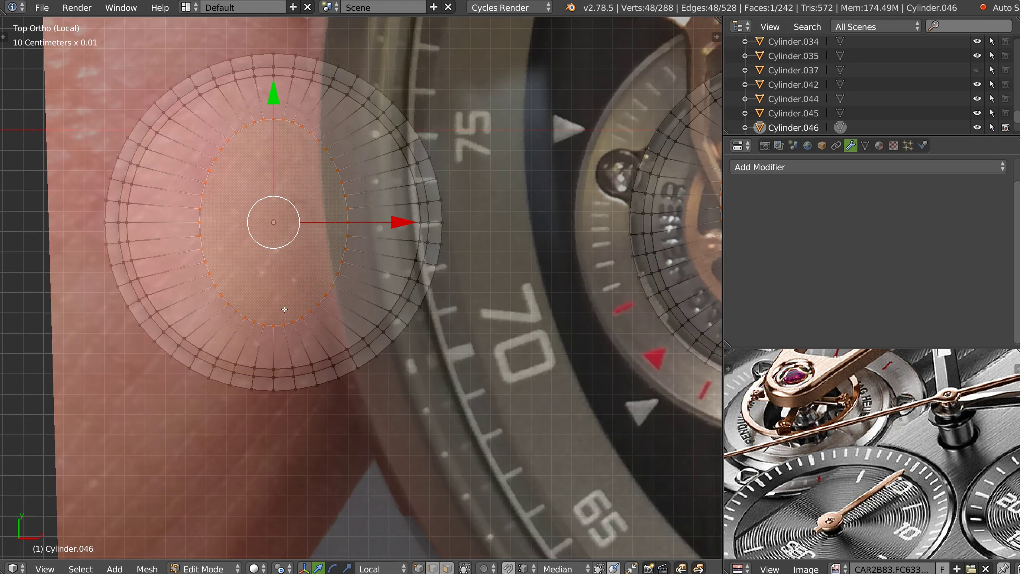
{"action": "scroll", "coordinate": [251, 308], "scroll_direction": "up", "scroll_amount": 3}
{"action": "right_click", "coordinate": [254, 308]}
{"action": "right_click", "coordinate": [348, 300], "text": "ctrl"}
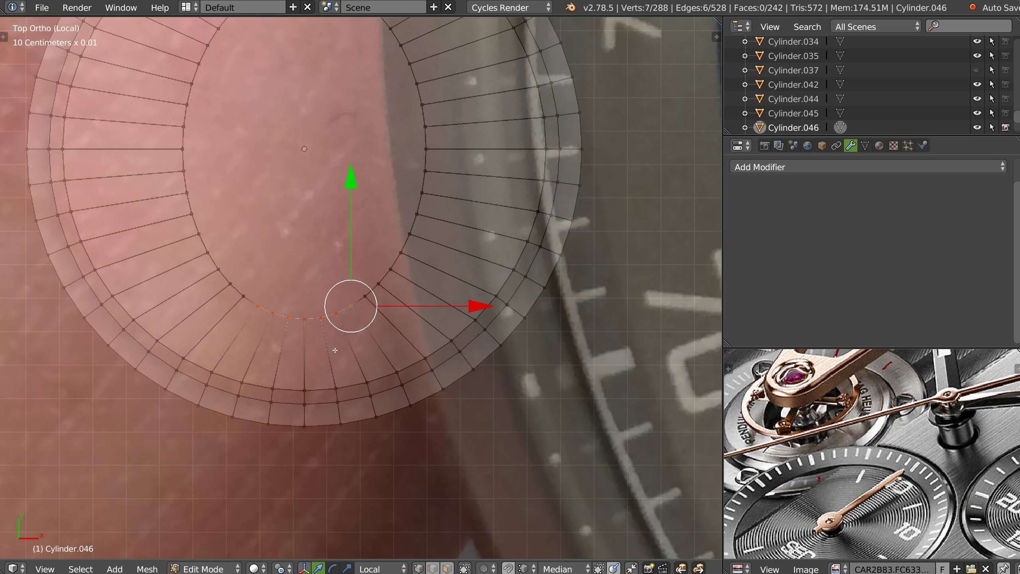
{"action": "key", "text": "s"}
{"action": "key", "text": "y"}
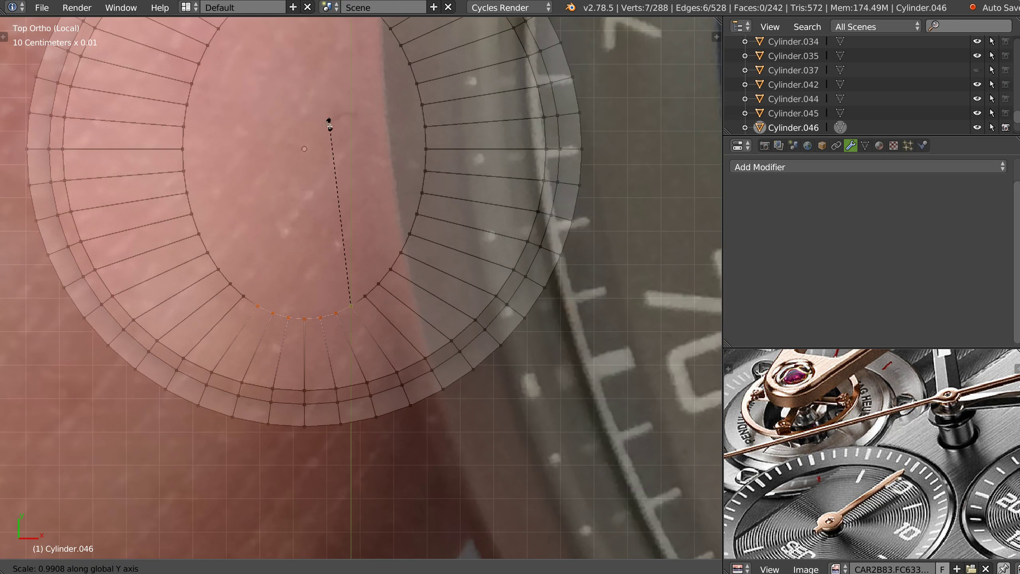
{"action": "left_click", "coordinate": [229, 521]}
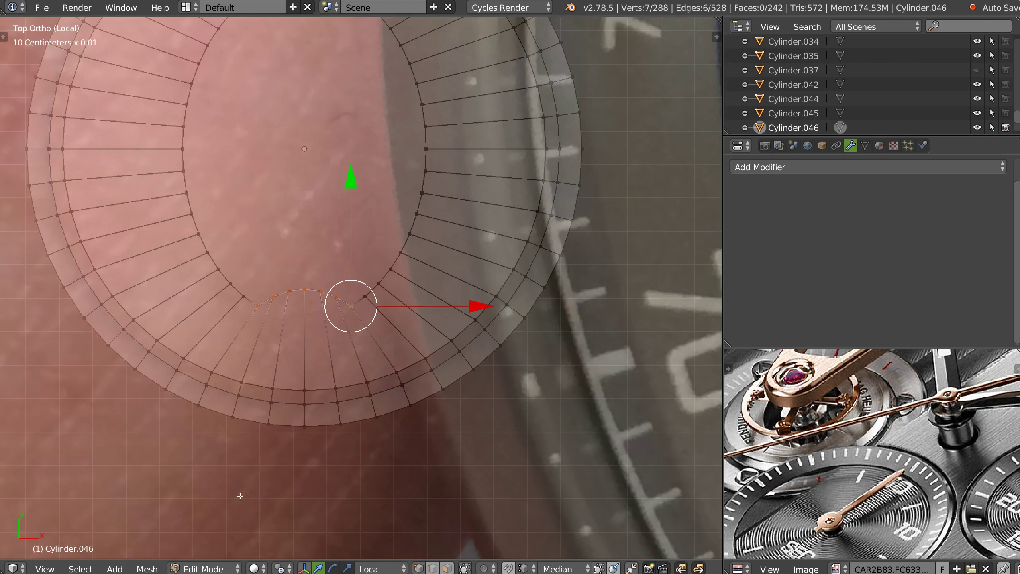
Extrude the notched oval face down about 1.84 mm and lower it to the underside of the disc.
{"action": "scroll", "coordinate": [506, 266], "scroll_direction": "down", "scroll_amount": 3}
{"action": "mouse_move", "coordinate": [682, 269]}
{"action": "middle_mouse_down", "text": "shift"}
{"action": "mouse_move", "coordinate": [377, 258]}
{"action": "mouse_move", "coordinate": [679, 251]}
{"action": "middle_mouse_up", "text": "shift"}
{"action": "key", "text": "Tab"}
{"action": "middle_click_drag", "start_coordinate": [258, 257], "coordinate": [272, 177]}
{"action": "middle_click_drag", "start_coordinate": [414, 177], "coordinate": [23, 294], "text": "shift"}
{"action": "key", "text": "Tab"}
{"action": "middle_click_drag", "start_coordinate": [389, 153], "coordinate": [371, 144]}
{"action": "middle_click_drag", "start_coordinate": [329, 300], "coordinate": [703, 251], "text": "shift"}
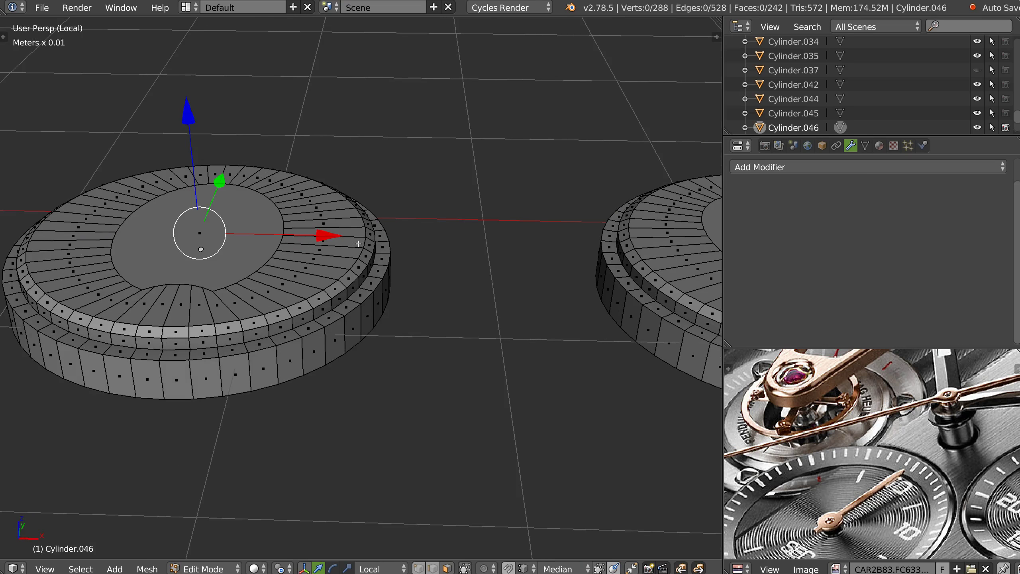
{"action": "right_click", "coordinate": [169, 257]}
{"action": "middle_click_drag", "start_coordinate": [510, 217], "coordinate": [560, 214], "text": "shift"}
{"action": "scroll", "coordinate": [560, 214], "scroll_direction": "down", "scroll_amount": 2}
{"action": "middle_click_drag", "start_coordinate": [486, 240], "coordinate": [356, 187], "text": "shift"}
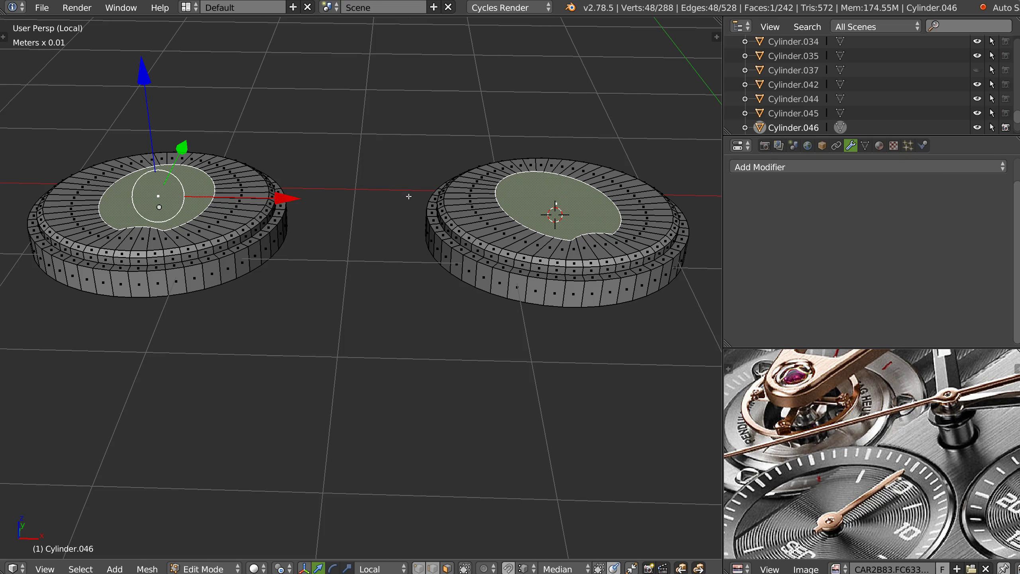
{"action": "key", "text": "e"}
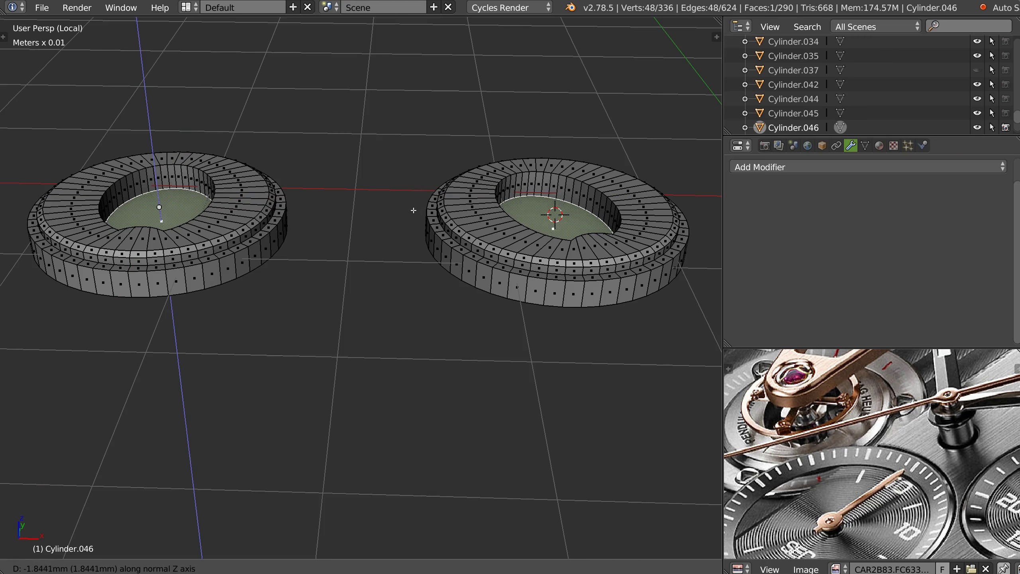
{"action": "left_click", "coordinate": [413, 210]}
{"action": "middle_click_drag", "start_coordinate": [416, 208], "coordinate": [251, 176]}
{"action": "left_click_drag", "start_coordinate": [154, 106], "coordinate": [193, 237]}
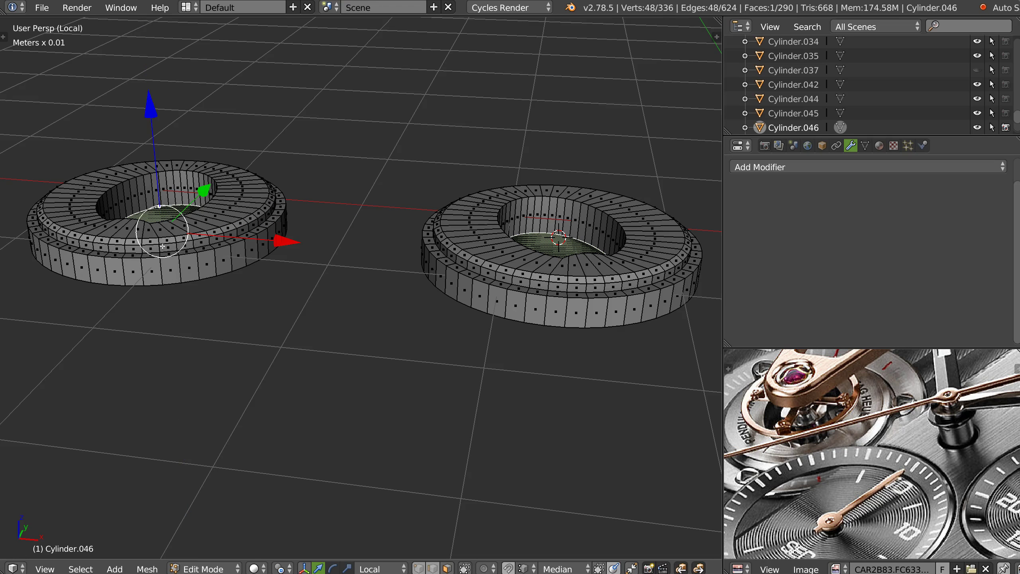
Open the oval recess through the underside of the disc and finish editing the mesh.
{"action": "middle_click_drag", "start_coordinate": [162, 246], "coordinate": [163, 217]}
{"action": "key", "text": "a"}
{"action": "key", "text": "Tab"}
{"action": "left_click", "coordinate": [171, 194]}
Try to add a bevel to the linked duplicate disc with the Speedflow bevel tool.
{"action": "middle_click_drag", "start_coordinate": [181, 263], "coordinate": [236, 267]}
{"action": "scroll", "coordinate": [360, 251], "scroll_direction": "up", "scroll_amount": 3}
{"action": "middle_click_drag", "start_coordinate": [360, 250], "coordinate": [357, 207]}
{"action": "scroll", "coordinate": [298, 172], "scroll_direction": "up", "scroll_amount": 5}
{"action": "scroll", "coordinate": [297, 172], "scroll_direction": "up", "scroll_amount": 1}
{"action": "key", "text": "space"}
{"action": "left_click", "coordinate": [477, 228]}
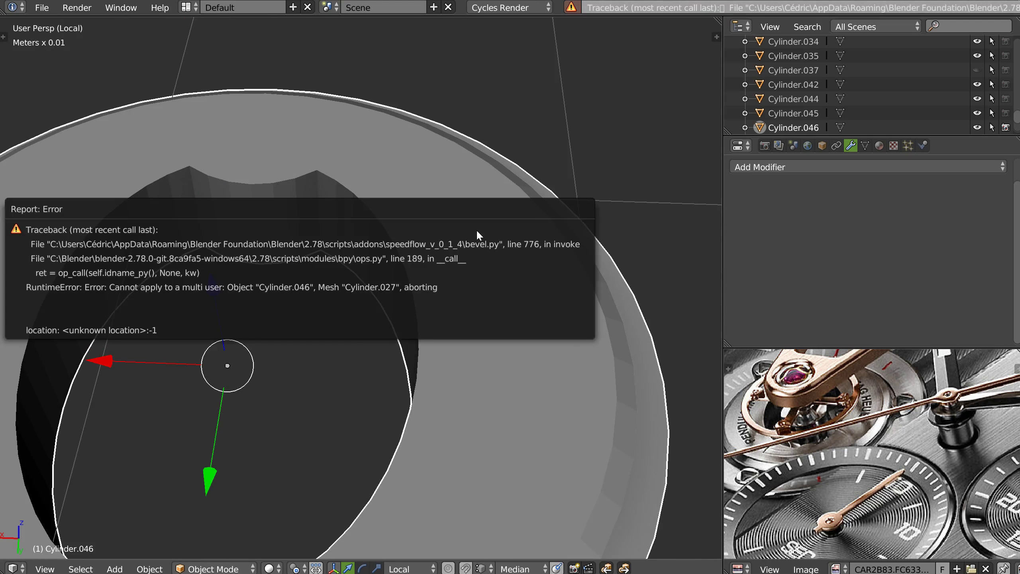
{"action": "scroll", "coordinate": [364, 300], "scroll_direction": "down", "scroll_amount": 5}
{"action": "middle_click_drag", "start_coordinate": [364, 299], "coordinate": [427, 312]}
Delete the linked duplicate disc and add a weight-limited bevel of 75 µm with 2 segments and profile 1.00 to the notched disc.
{"action": "key", "text": "x"}
{"action": "left_click", "coordinate": [397, 365]}
{"action": "right_click", "coordinate": [432, 154]}
{"action": "key", "text": "space"}
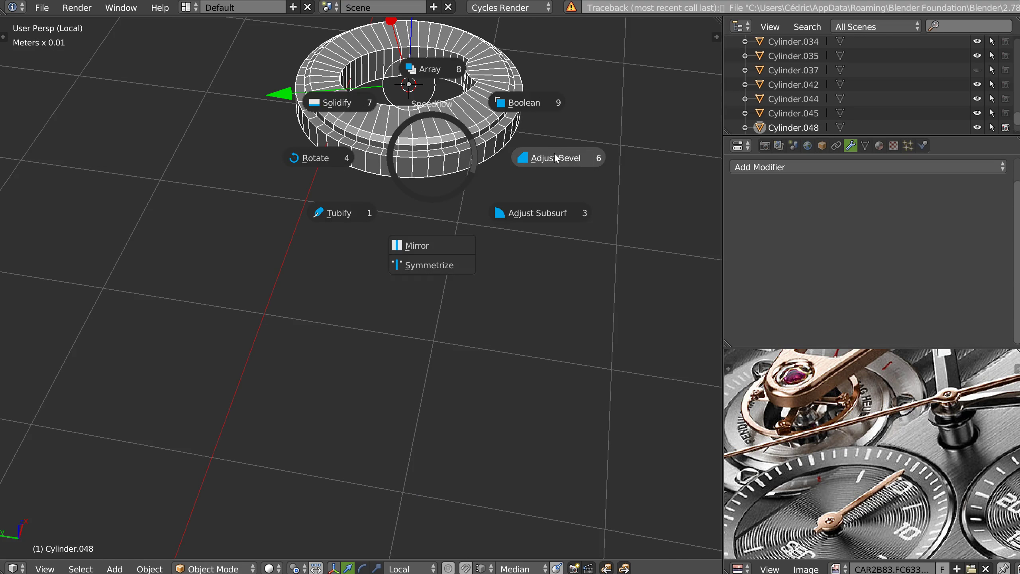
{"action": "left_click", "coordinate": [556, 158]}
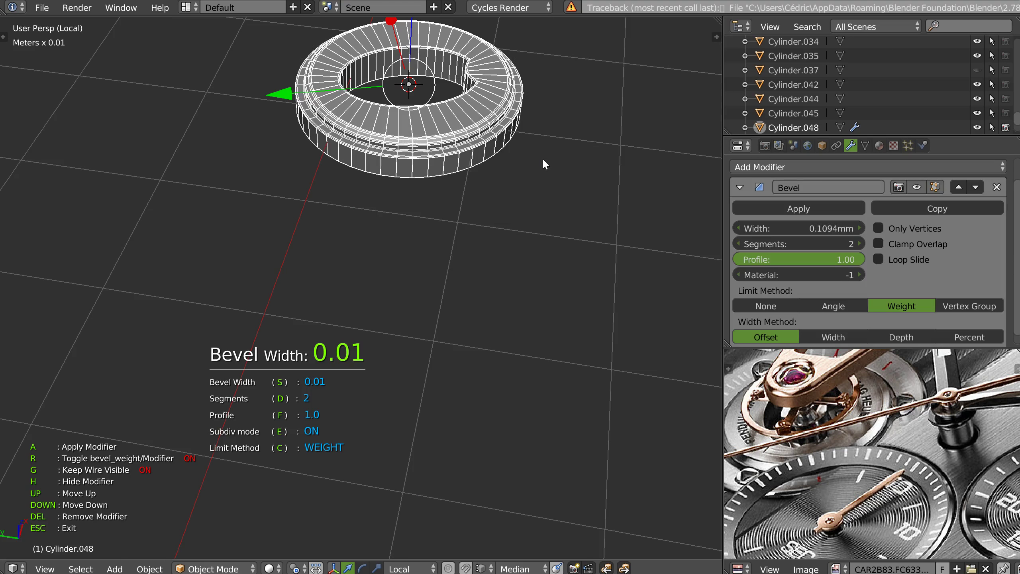
{"action": "left_click", "coordinate": [538, 158]}
Smooth the bevelled disc with subdivision level 2 and return from the isolated object to the full watch model.
{"action": "middle_click_drag", "start_coordinate": [508, 170], "coordinate": [395, 273]}
{"action": "scroll", "coordinate": [422, 196], "scroll_direction": "up", "scroll_amount": 2}
{"action": "key", "text": "ctrl+2"}
{"action": "key", "text": "shift+z"}
{"action": "middle_click_drag", "start_coordinate": [446, 230], "coordinate": [466, 221]}
{"action": "key", "text": "Tab"}
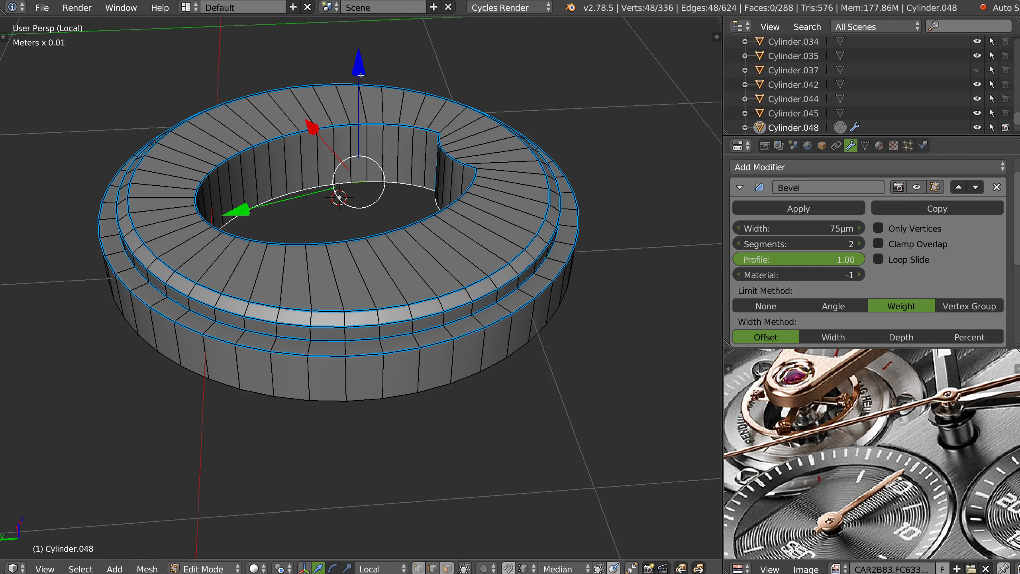
{"action": "key", "text": "Tab"}
{"action": "middle_click_drag", "start_coordinate": [412, 185], "coordinate": [313, 232]}
{"action": "key", "text": "KP_Divide"}
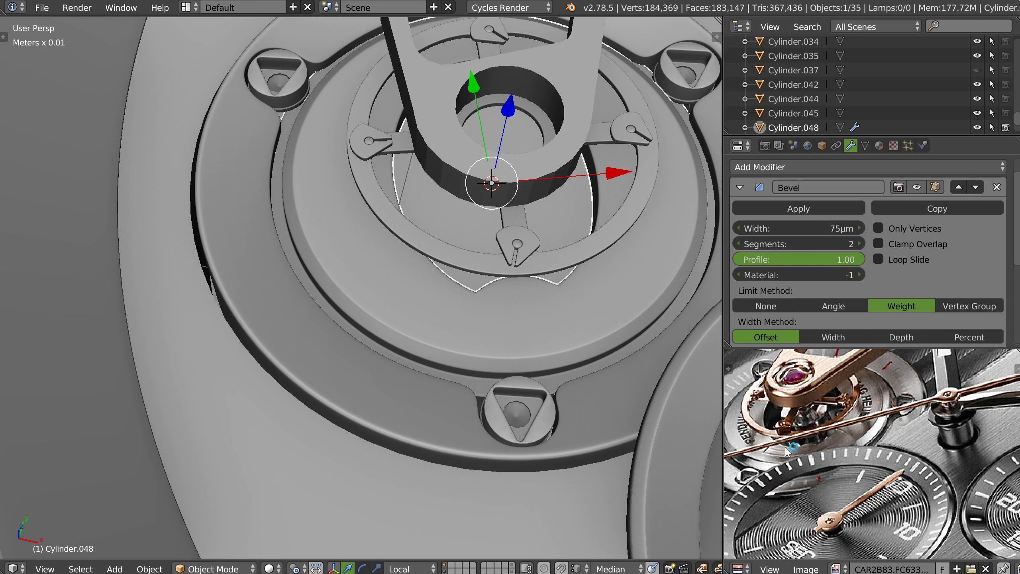
Extract a copy of the face loop around the disc's outer rim as a separate object and raise it along Z above the disc.
{"action": "mouse_move", "coordinate": [462, 320]}
{"action": "middle_mouse_down"}
{"action": "mouse_move", "coordinate": [500, 335]}
{"action": "mouse_move", "coordinate": [455, 312]}
{"action": "middle_mouse_up"}
{"action": "right_click", "coordinate": [499, 337]}
{"action": "right_click", "coordinate": [515, 371]}
{"action": "key", "text": "Tab"}
{"action": "left_click", "coordinate": [523, 398]}
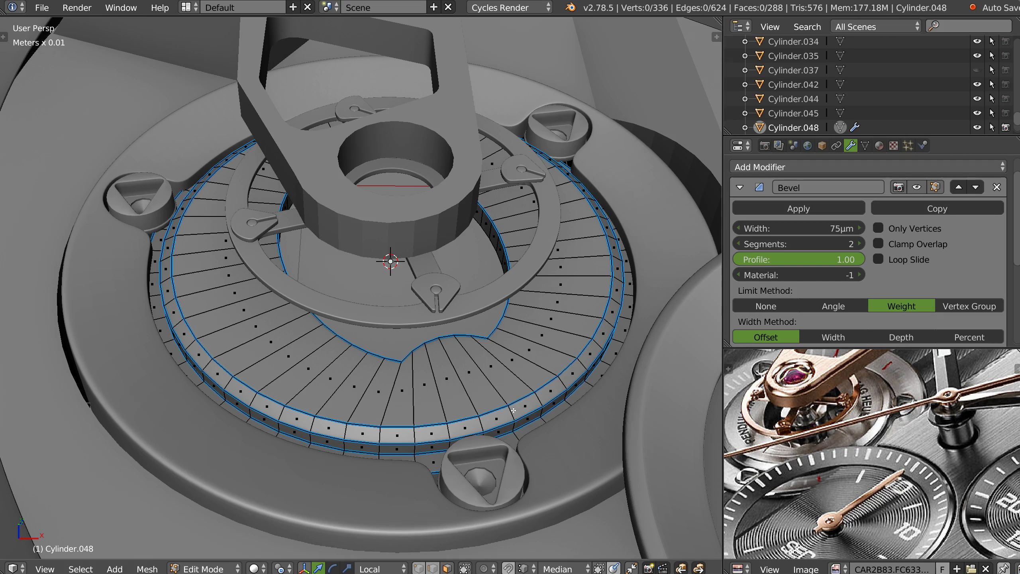
{"action": "right_click", "coordinate": [512, 412], "text": "alt"}
{"action": "key", "text": "w"}
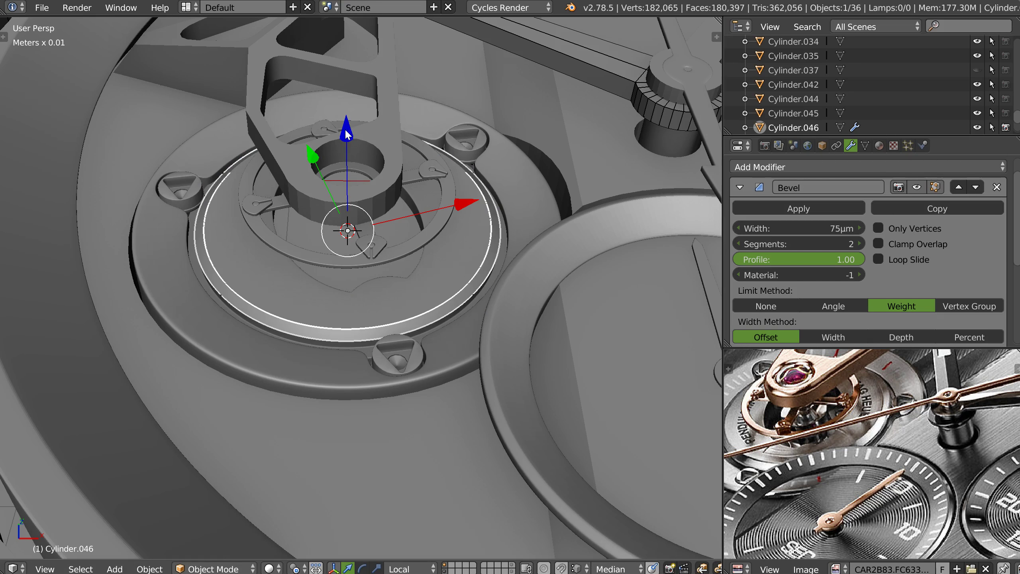
{"action": "left_click_drag", "start_coordinate": [346, 132], "coordinate": [342, 112]}
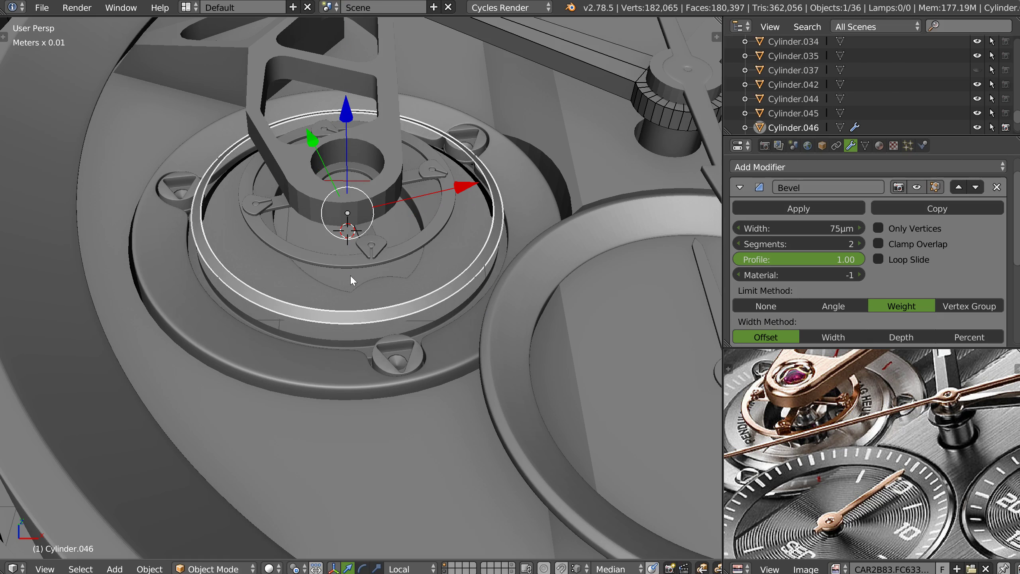
Delete the inner edge loop of the copied rim, keeping only its outer circle.
{"action": "key", "text": "Tab"}
{"action": "right_click", "coordinate": [369, 310], "text": "alt"}
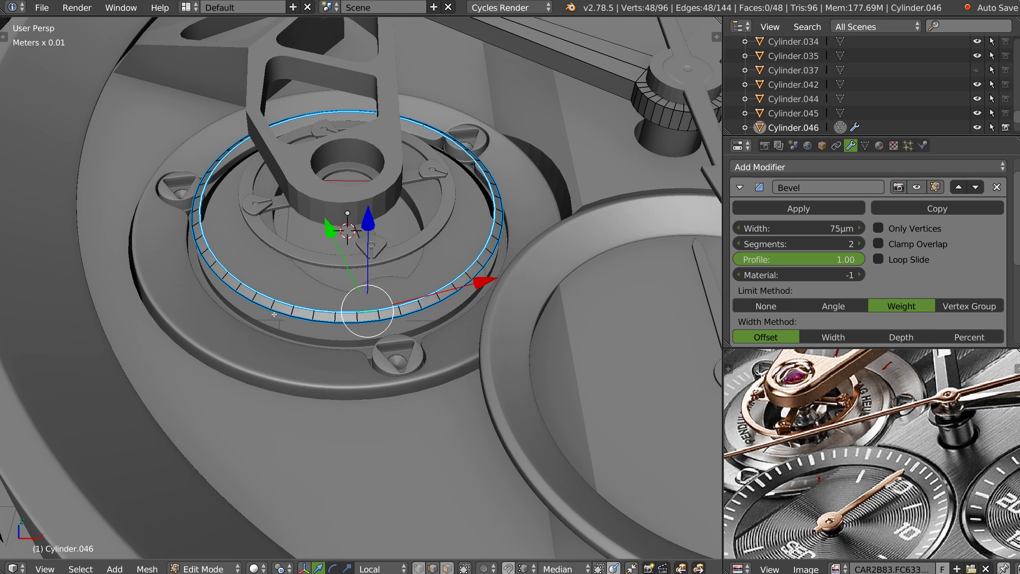
{"action": "key", "text": "x"}
{"action": "left_click", "coordinate": [244, 379]}
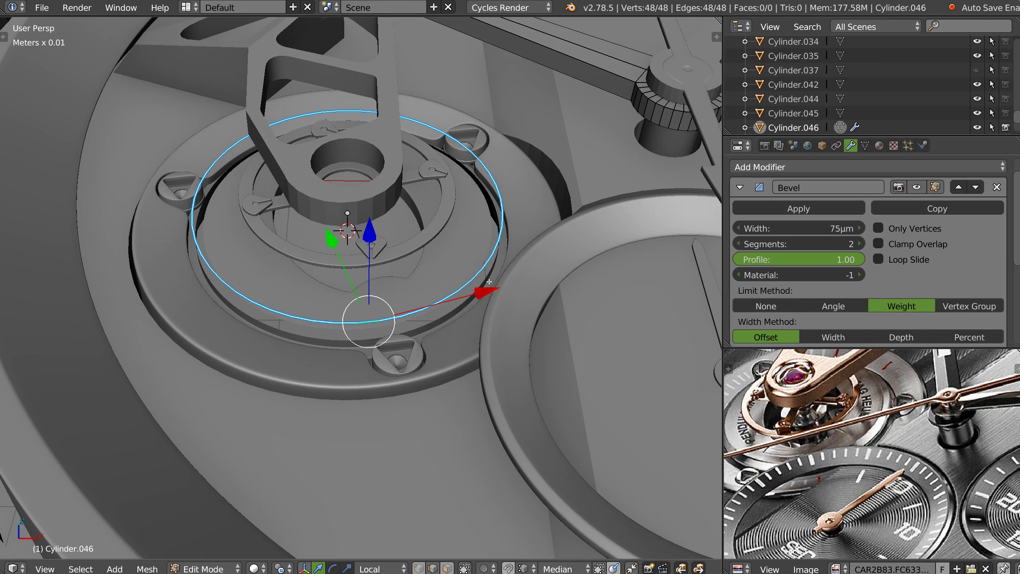
Extrude the circle and scale the new edge loop inward around the median point to form a wide flat ring.
{"action": "key", "text": "e"}
{"action": "key", "text": "s"}
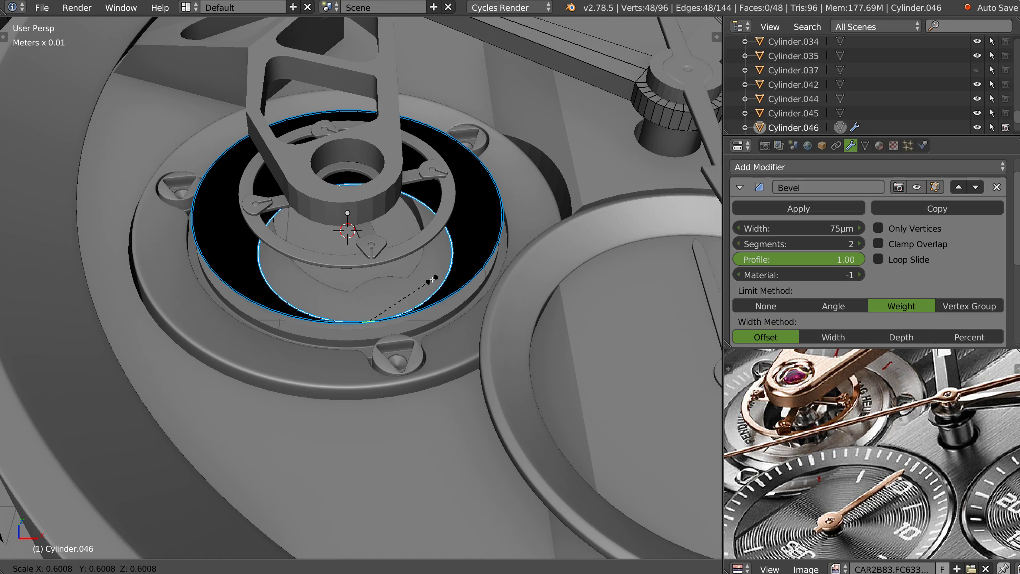
{"action": "right_click", "coordinate": [442, 281]}
{"action": "left_click", "coordinate": [281, 568]}
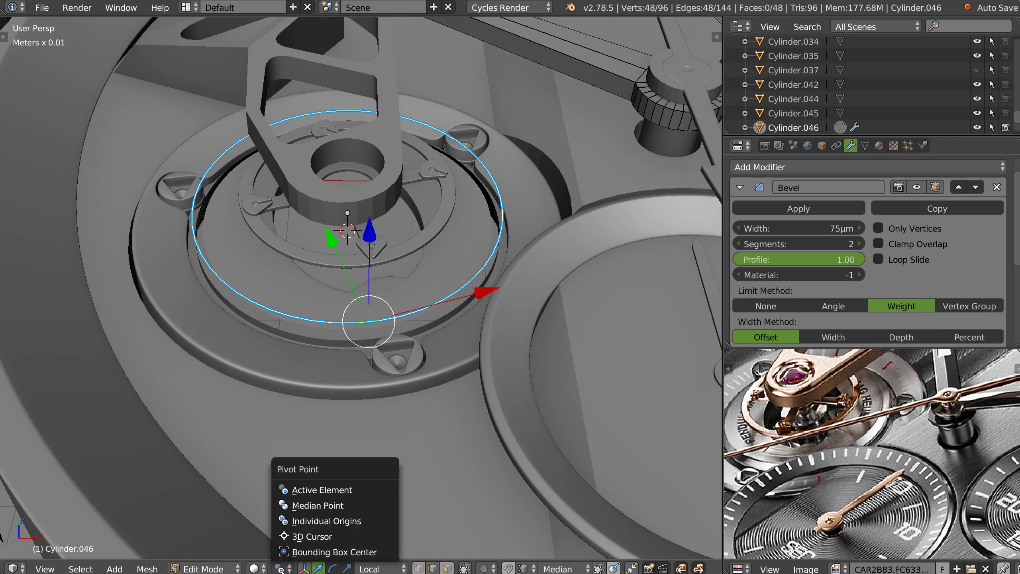
{"action": "left_click", "coordinate": [317, 507]}
{"action": "key", "text": "s"}
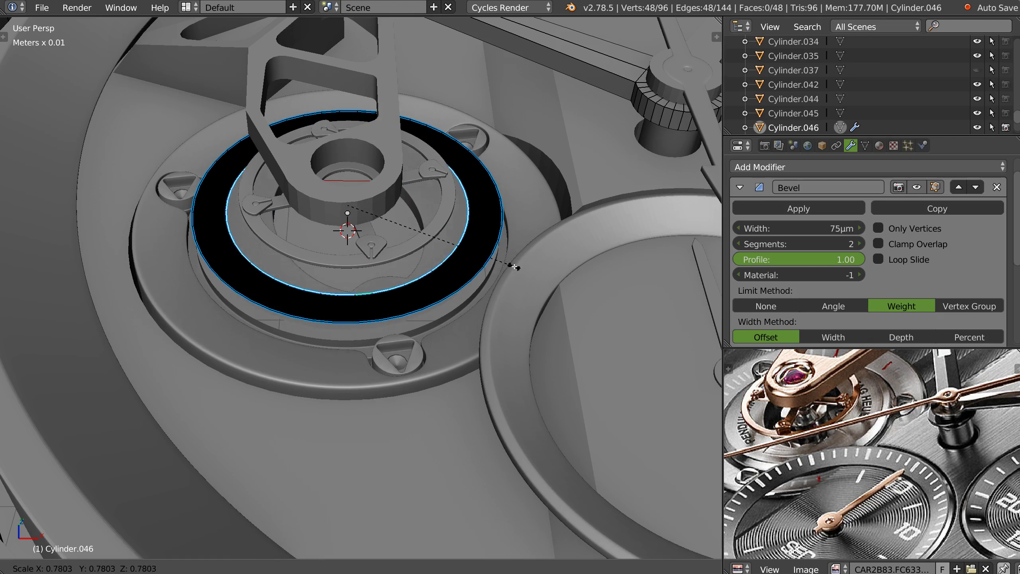
{"action": "left_click", "coordinate": [430, 262]}
Flip the normals of all the flat ring's faces and finish editing the mesh.
{"action": "key", "text": "Tab"}
{"action": "left_click", "coordinate": [478, 287]}
{"action": "right_click", "coordinate": [427, 293]}
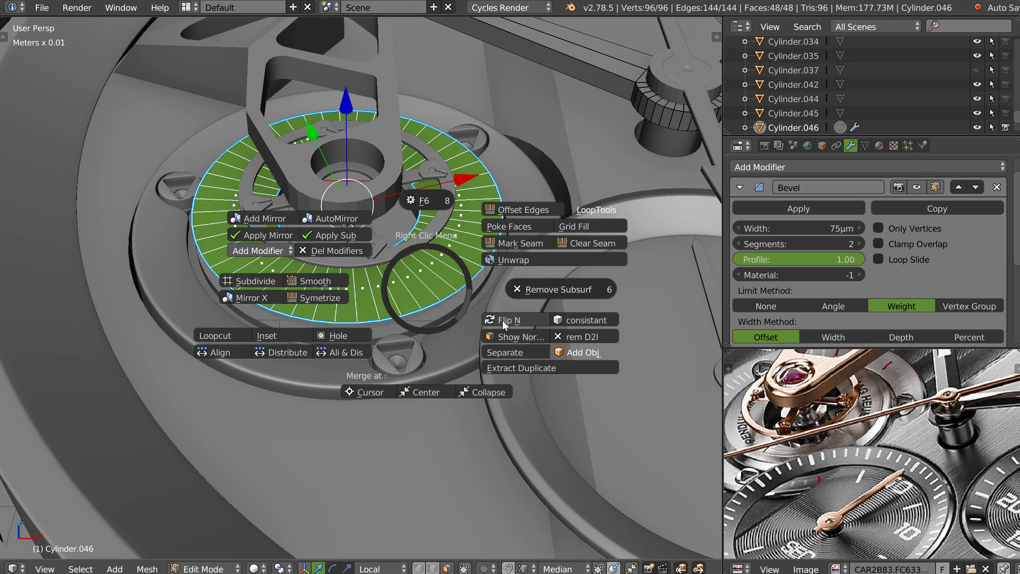
{"action": "left_click", "coordinate": [502, 320]}
{"action": "key", "text": "Tab"}
Solidify the flat ring to a thickness of about 0.16 with offset 1.0 and display it as wireframe.
{"action": "right_click", "coordinate": [421, 286]}
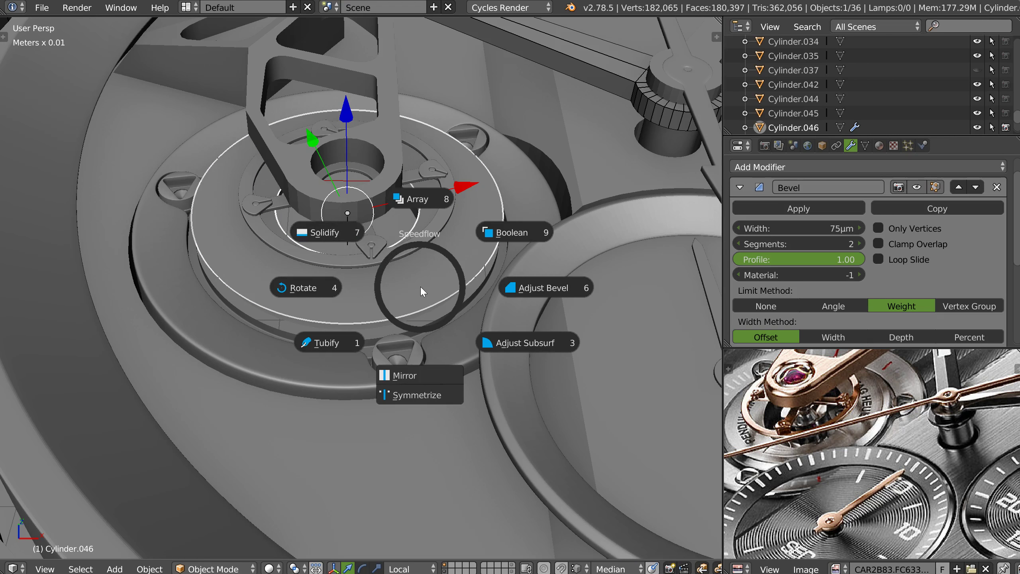
{"action": "left_click", "coordinate": [345, 232]}
{"action": "left_click", "coordinate": [348, 235]}
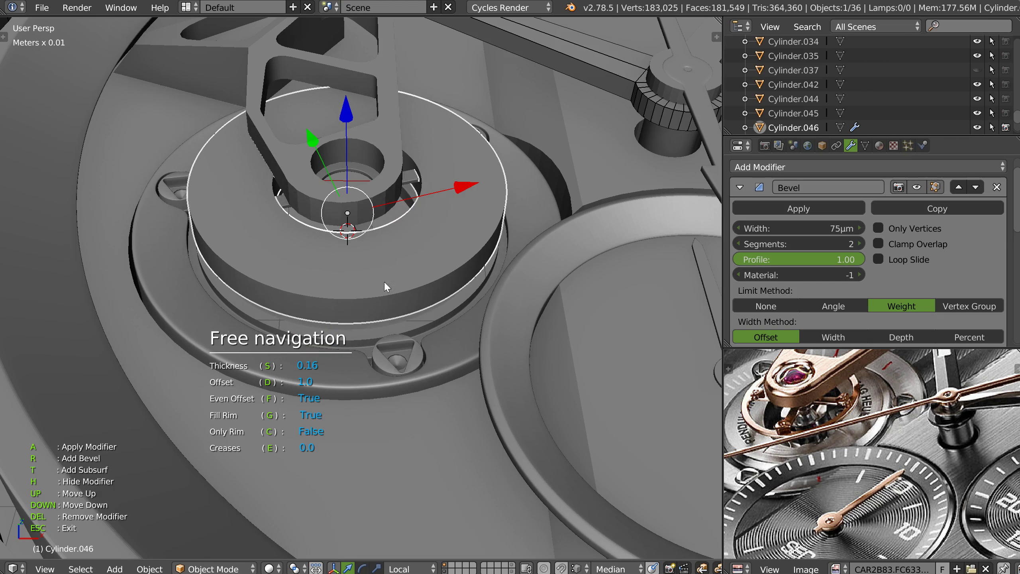
{"action": "right_click", "coordinate": [382, 286]}
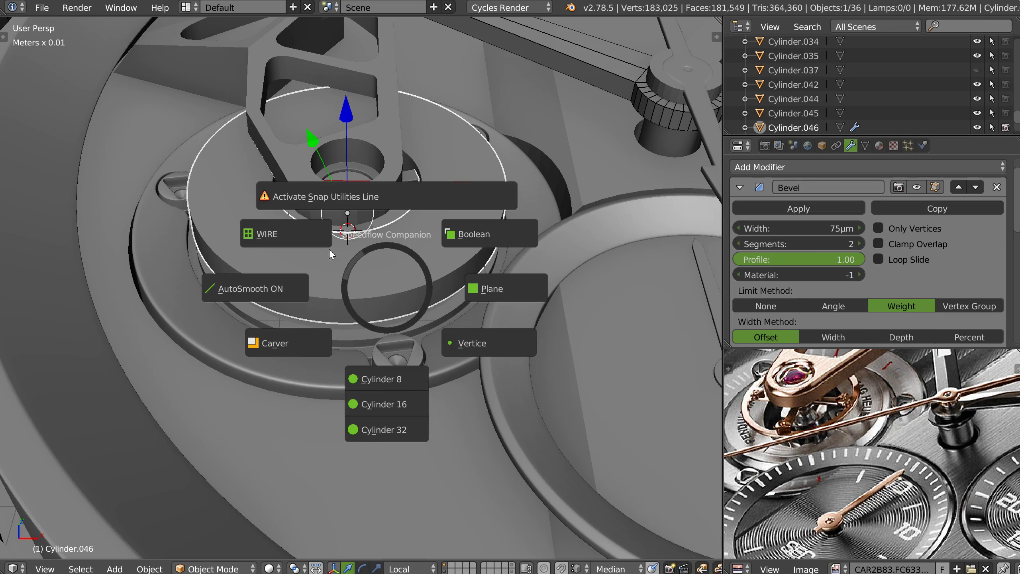
{"action": "left_click", "coordinate": [406, 301]}
{"action": "right_click", "coordinate": [496, 296]}
{"action": "key", "text": "Escape"}
Scale the wireframe ring down slightly so it sits just inside the disc's outer rim.
{"action": "key", "text": "s"}
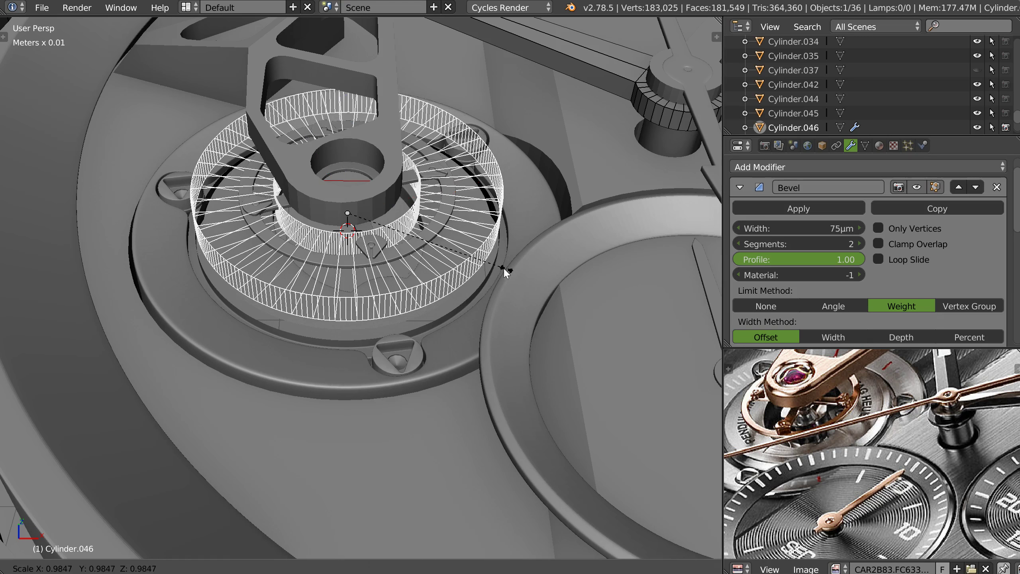
{"action": "left_click", "coordinate": [493, 267]}
{"action": "middle_click_drag", "start_coordinate": [422, 281], "coordinate": [460, 246]}
{"action": "scroll", "coordinate": [486, 246], "scroll_direction": "up", "scroll_amount": 1}
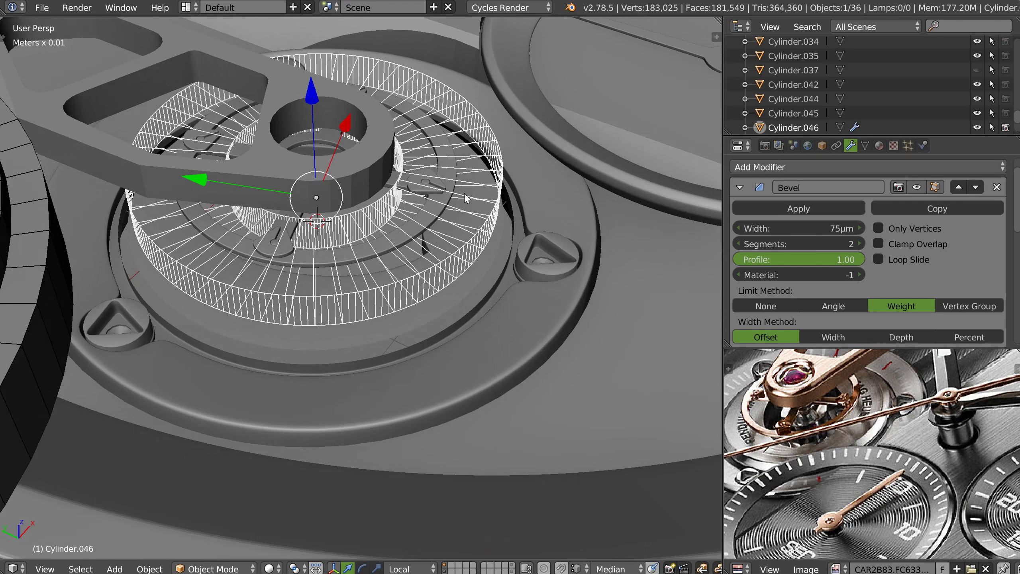
Rotate the wireframe ring around its centre in the orthographic top view over the reference photo.
{"action": "middle_click_drag", "start_coordinate": [464, 197], "coordinate": [415, 270]}
{"action": "key", "text": "KP_7"}
{"action": "scroll", "coordinate": [384, 269], "scroll_direction": "up", "scroll_amount": 2}
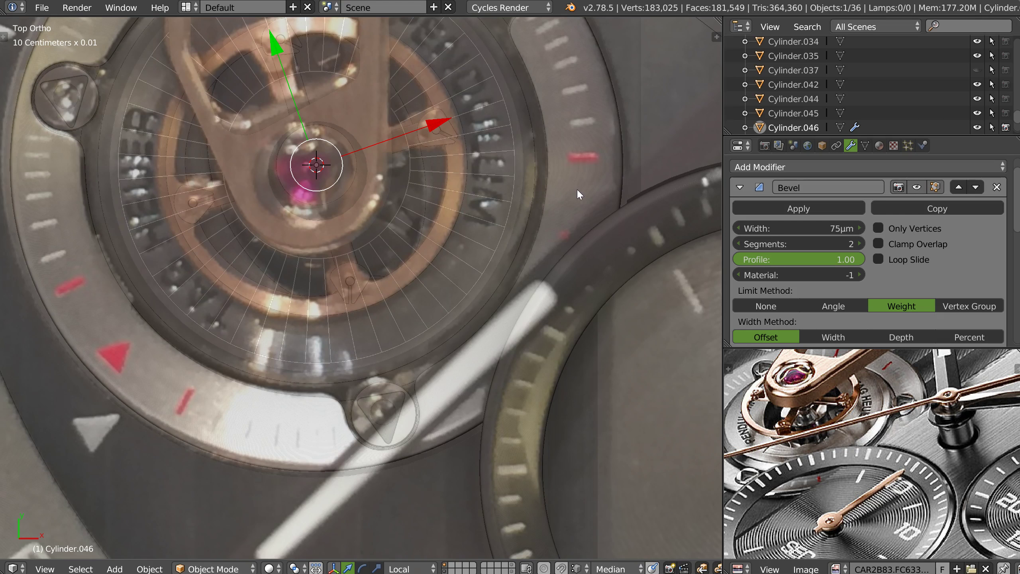
{"action": "key", "text": "r"}
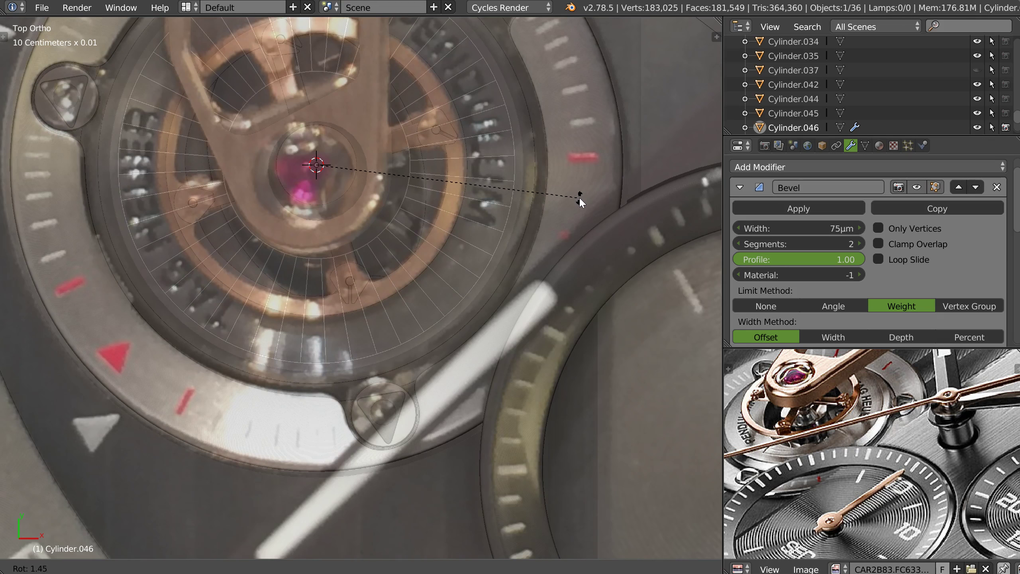
Rotate the segmented ring by about 1.45° and check its face divisions against the balance wheel in the reference image.
{"action": "left_click", "coordinate": [578, 196]}
{"action": "key", "text": "Tab"}
{"action": "right_click", "coordinate": [253, 314]}
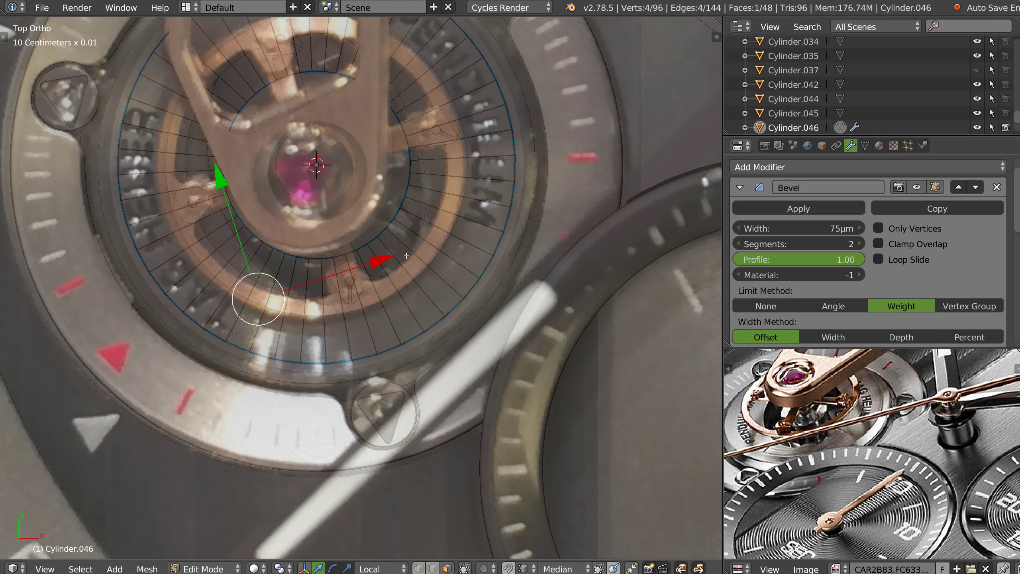
{"action": "right_click", "coordinate": [450, 241], "text": "shift"}
{"action": "right_click", "coordinate": [463, 257], "text": "shift"}
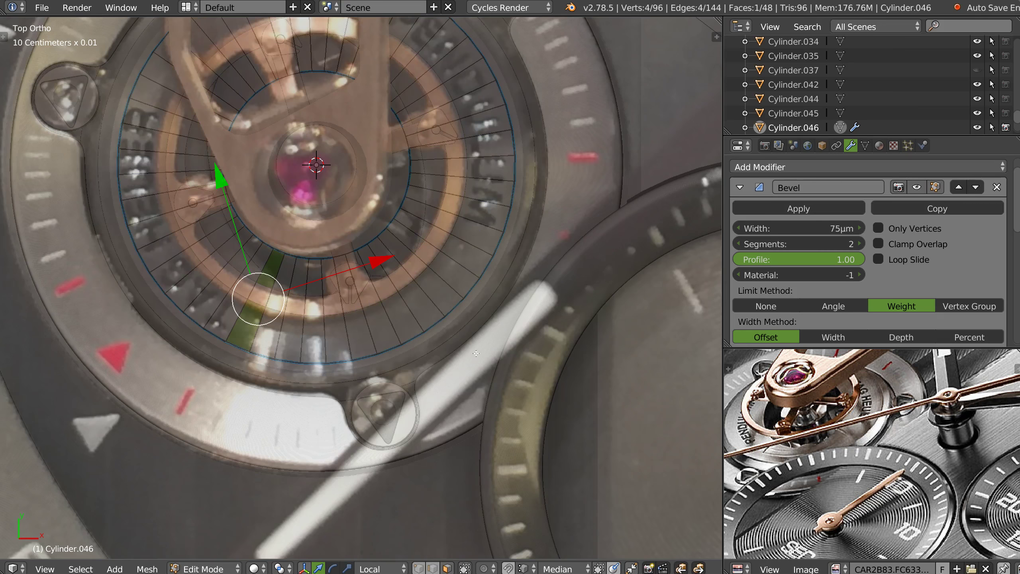
{"action": "scroll", "coordinate": [440, 347], "scroll_direction": "down", "scroll_amount": 2}
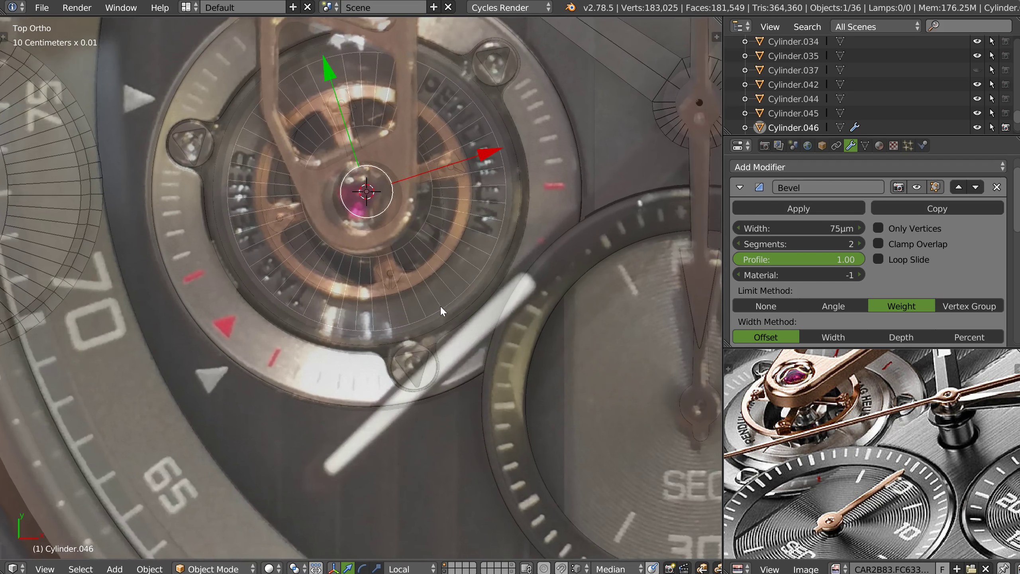
Delete two dividing faces and the linked larger portion of the segmented ring, keeping only the lower arc between them.
{"action": "right_click", "coordinate": [466, 237]}
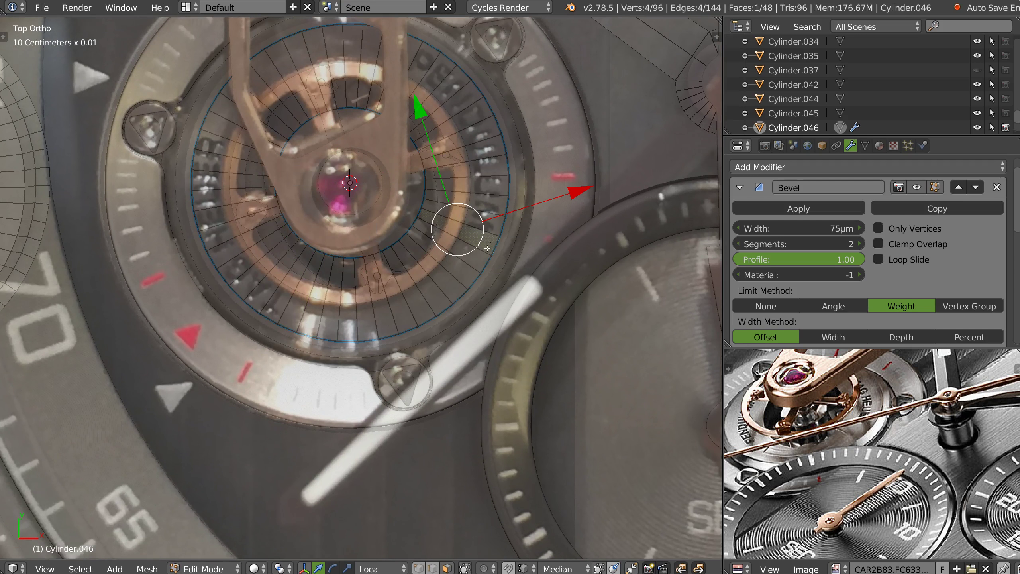
{"action": "right_click", "coordinate": [302, 305], "text": "shift"}
{"action": "key", "text": "x"}
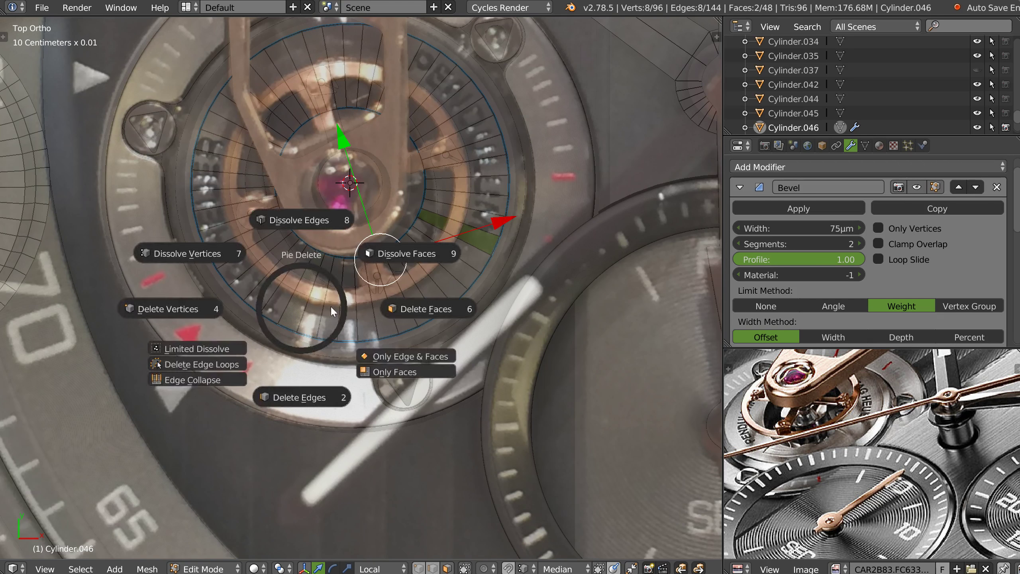
{"action": "left_click", "coordinate": [428, 308]}
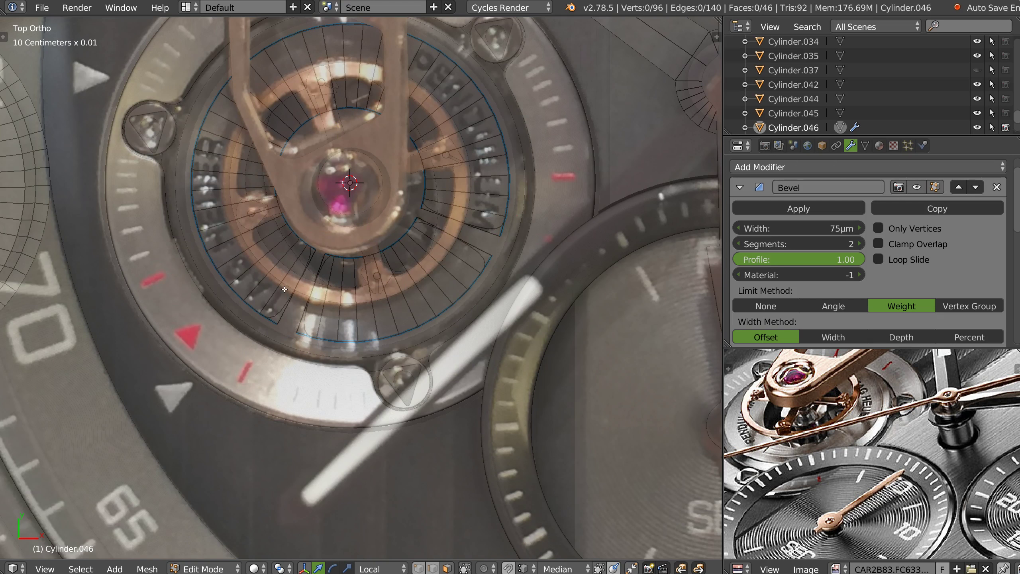
{"action": "key", "text": "l"}
{"action": "key", "text": "x"}
{"action": "left_click", "coordinate": [376, 313]}
{"action": "key", "text": "Tab"}
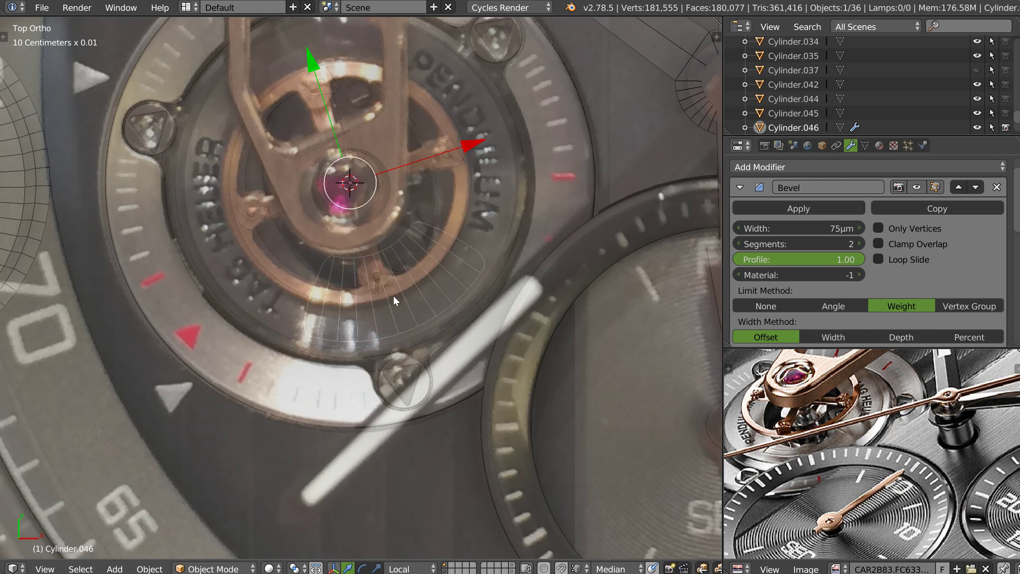
Lower the arc segment about 1.08 mm along its local Z axis onto the base ring.
{"action": "middle_click_drag", "start_coordinate": [479, 129], "coordinate": [288, 182]}
{"action": "key", "text": "g"}
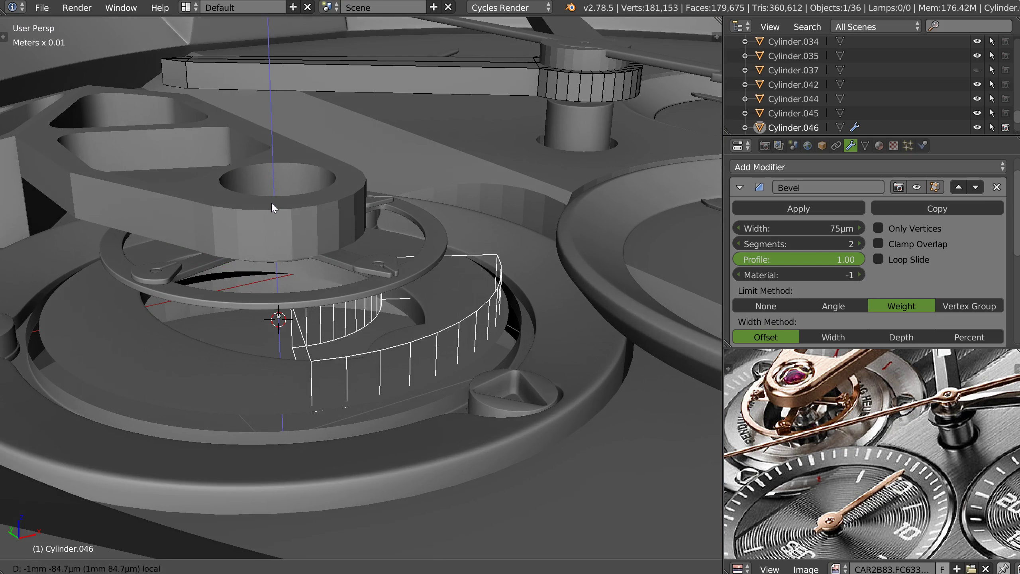
{"action": "left_click", "coordinate": [271, 202]}
Close the gap along the base ring's outer rim by bridging its two edge loops with LoopTools.
{"action": "middle_click_drag", "start_coordinate": [294, 298], "coordinate": [340, 314]}
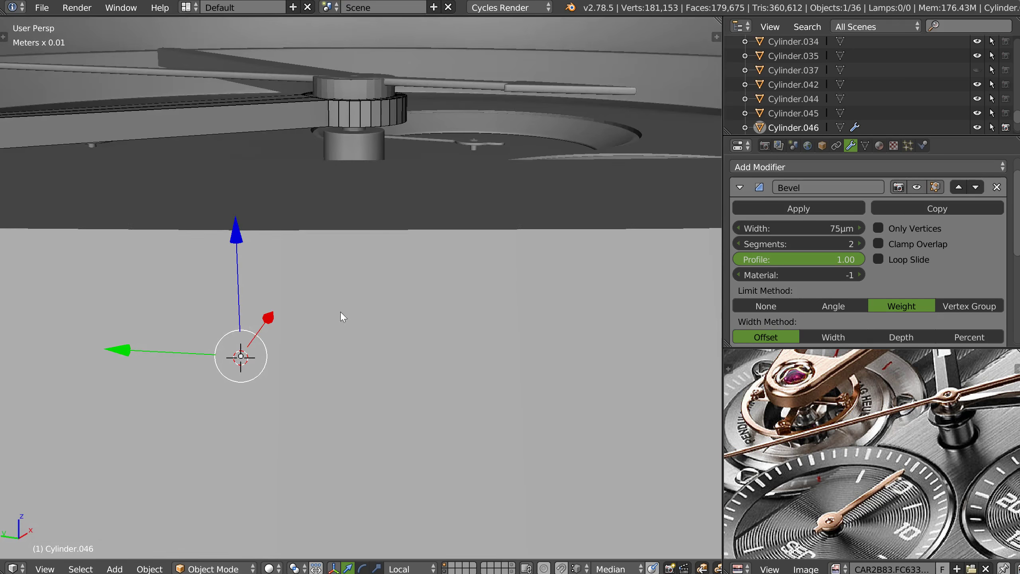
{"action": "scroll", "coordinate": [429, 251], "scroll_direction": "up", "scroll_amount": 4}
{"action": "middle_click_drag", "start_coordinate": [429, 251], "coordinate": [438, 131], "text": "shift"}
{"action": "right_click", "coordinate": [275, 408], "text": "shift"}
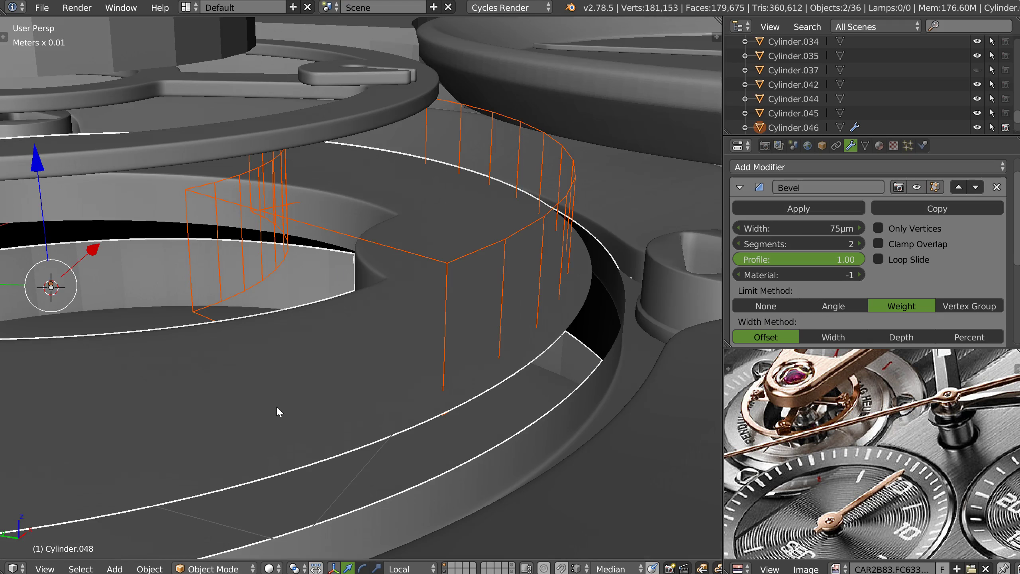
{"action": "middle_click_drag", "start_coordinate": [331, 340], "coordinate": [313, 342]}
{"action": "right_click", "coordinate": [255, 417]}
{"action": "right_click", "coordinate": [254, 415]}
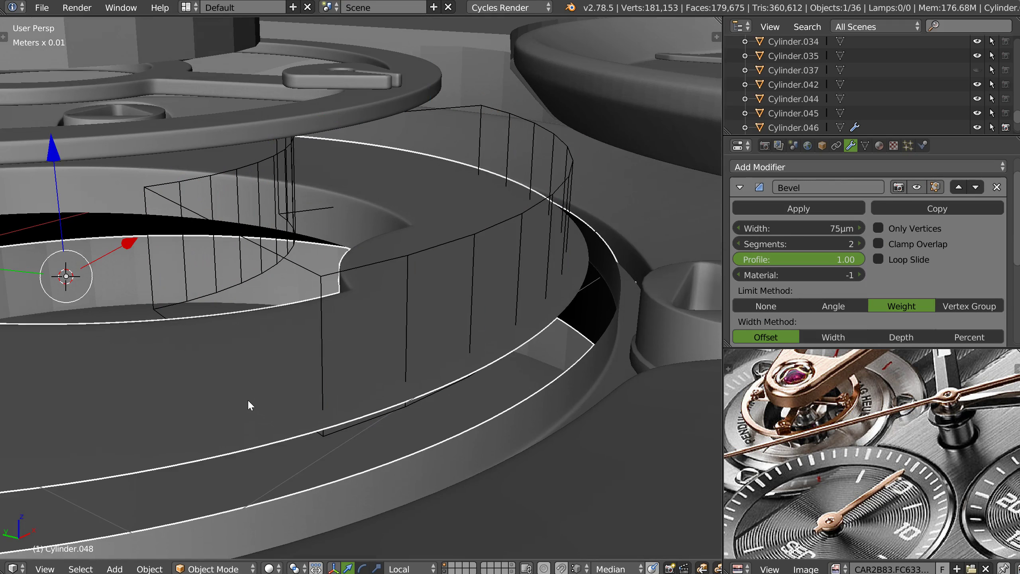
{"action": "key", "text": "Tab"}
{"action": "right_click", "coordinate": [316, 444], "text": "alt"}
{"action": "right_click", "coordinate": [344, 468], "text": "alt+shift"}
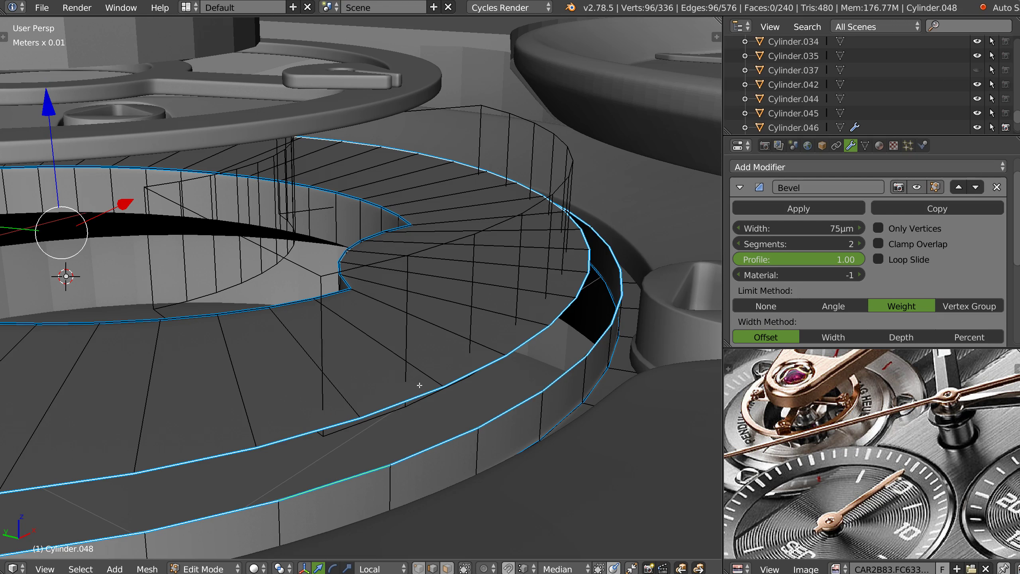
{"action": "key", "text": "alt+shift+w"}
{"action": "key", "text": "Escape"}
{"action": "key", "text": "w"}
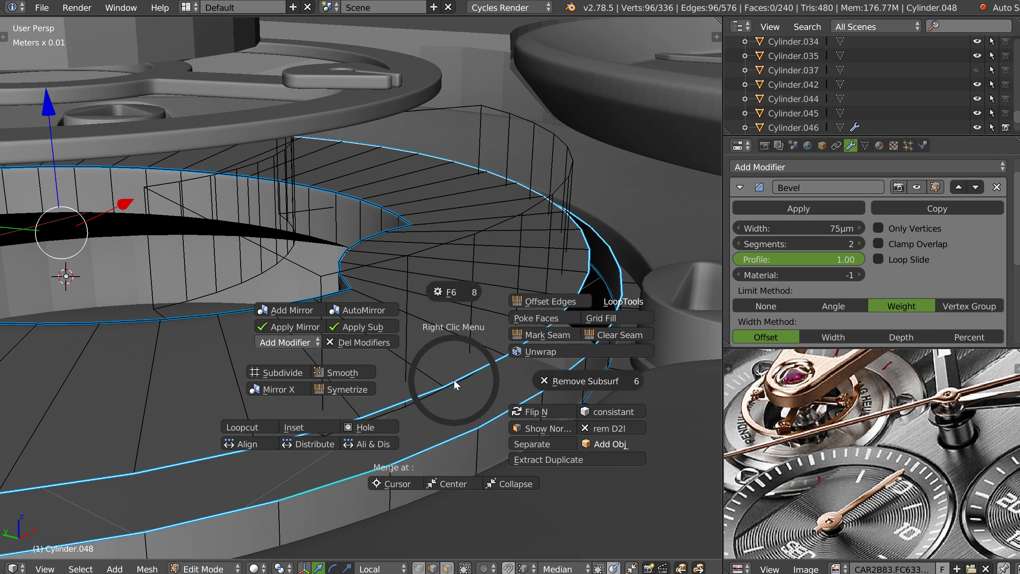
{"action": "mouse_move", "coordinate": [621, 305]}
{"action": "left_click", "coordinate": [689, 301]}
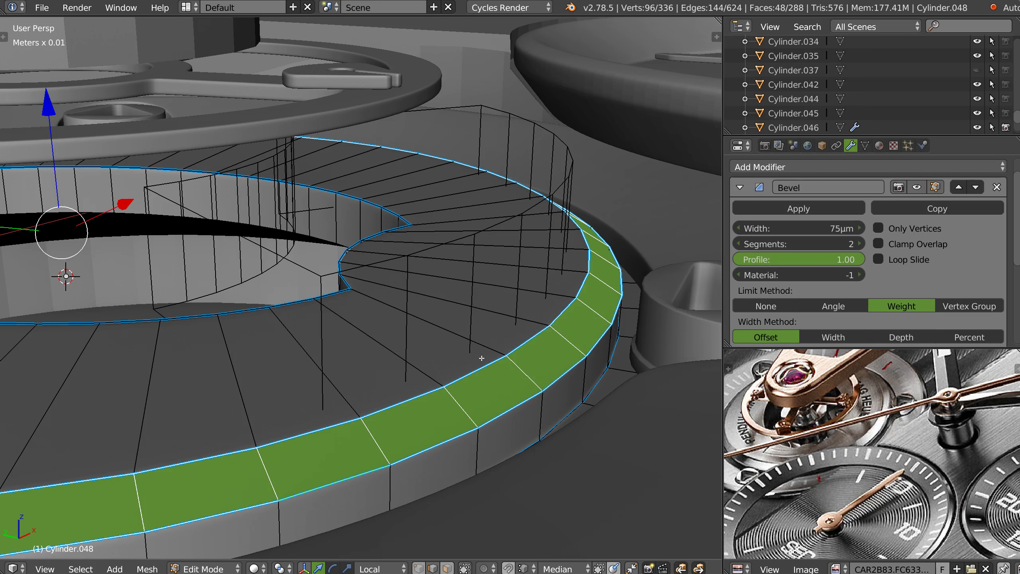
{"action": "middle_click_drag", "start_coordinate": [463, 302], "coordinate": [507, 309], "text": "shift"}
{"action": "middle_click_drag", "start_coordinate": [591, 396], "coordinate": [520, 360]}
{"action": "key", "text": "Tab"}
{"action": "left_click", "coordinate": [435, 298]}
Cut the arc segment out of the base ring with a Boolean difference, keeping the Boolean object and the BMesh solver.
{"action": "right_click", "coordinate": [487, 277]}
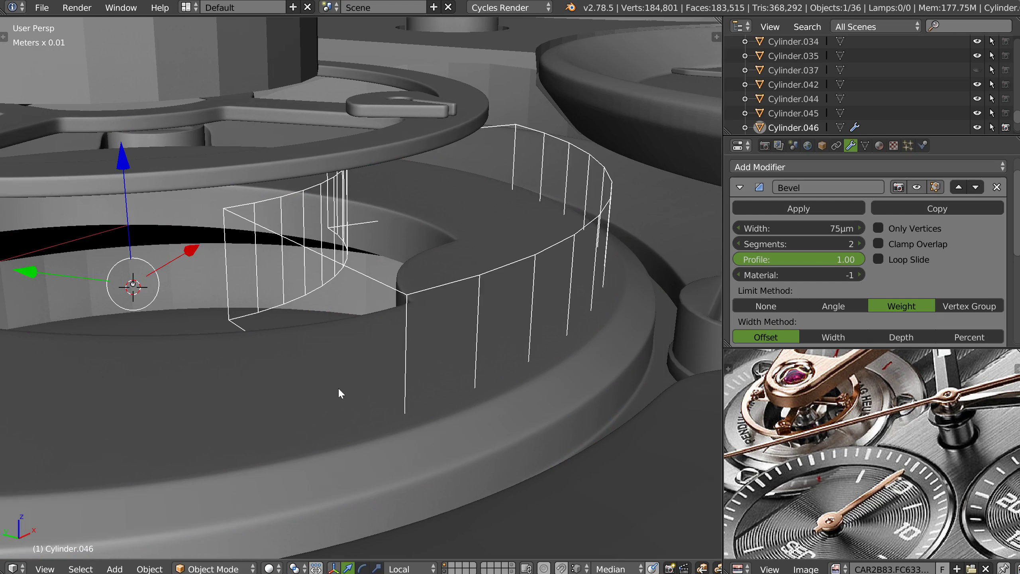
{"action": "right_click", "coordinate": [359, 381], "text": "shift"}
{"action": "key", "text": "q"}
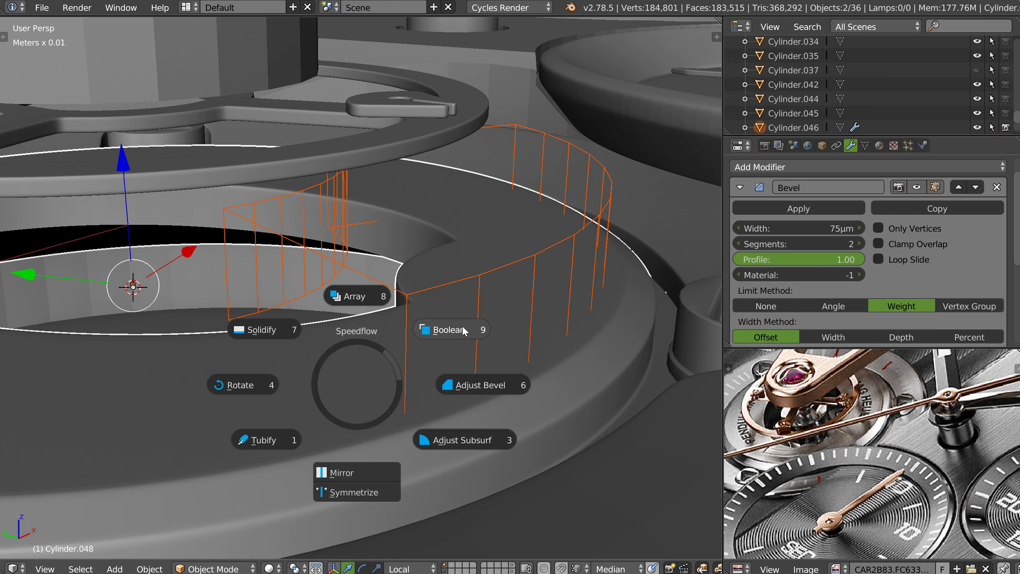
{"action": "left_click", "coordinate": [462, 330]}
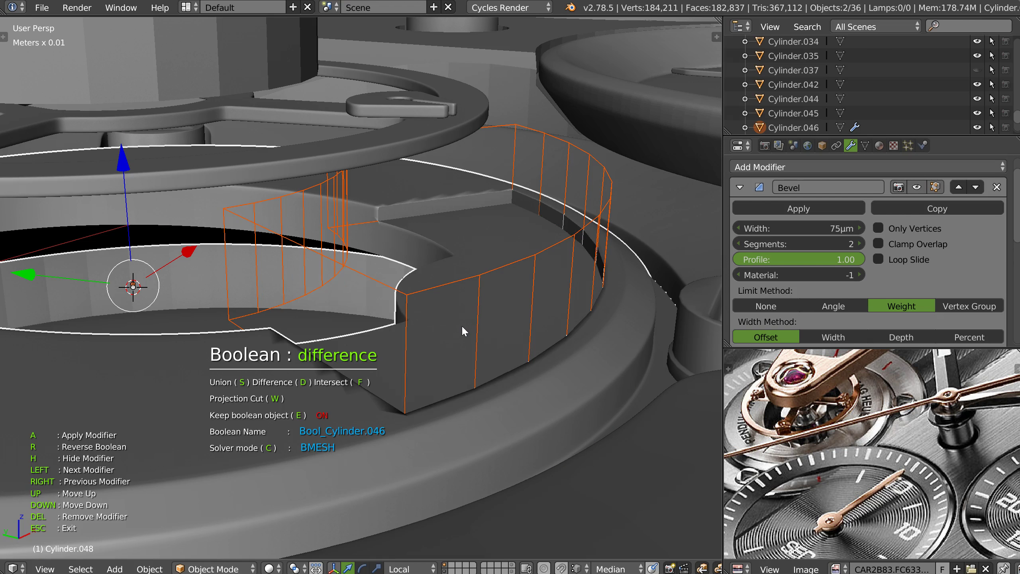
{"action": "left_click", "coordinate": [461, 327]}
Raise the arc-shaped cutter about 0.196 mm along its local Z axis to make the recess shallower.
{"action": "right_click", "coordinate": [478, 275]}
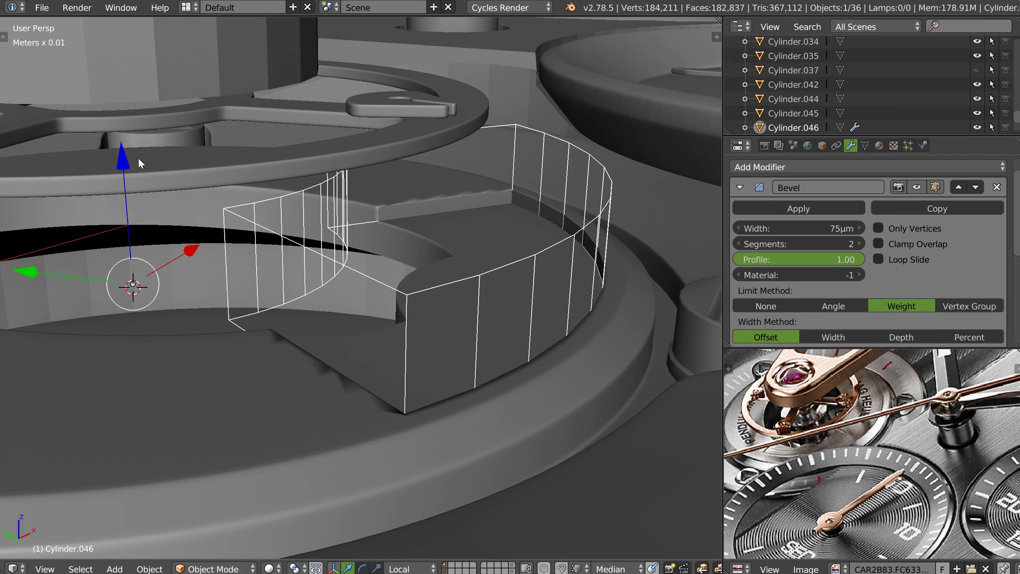
{"action": "key", "text": "g"}
{"action": "key", "text": "z"}
{"action": "key", "text": "z"}
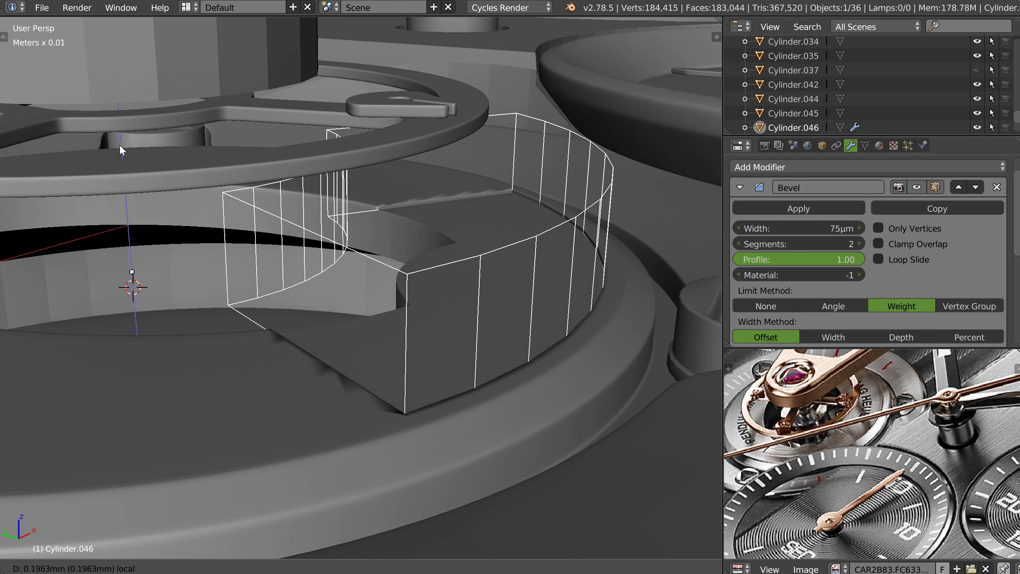
{"action": "left_click", "coordinate": [120, 144]}
Isolate the recessed base ring in local view.
{"action": "middle_click_drag", "start_coordinate": [401, 217], "coordinate": [449, 362]}
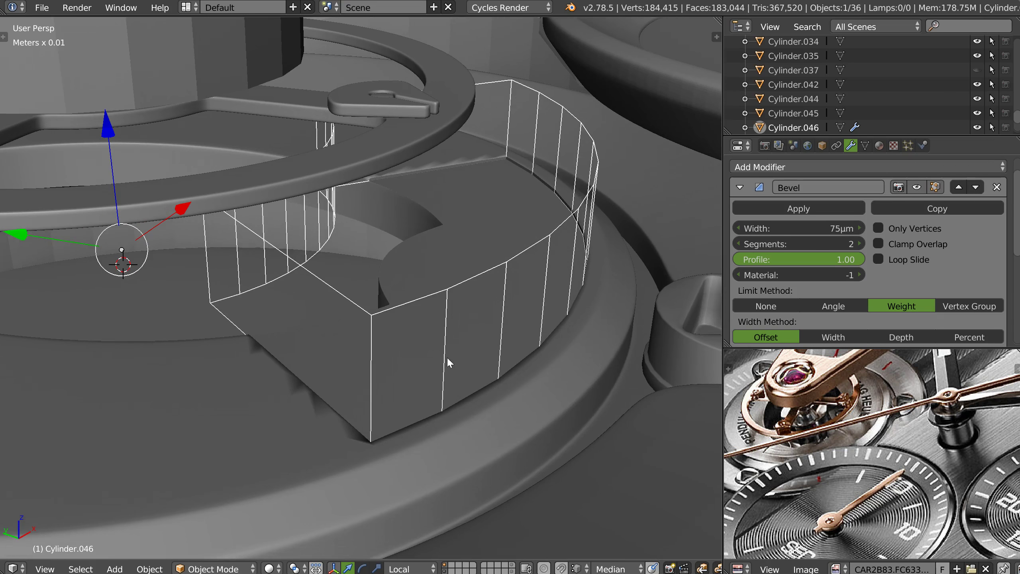
{"action": "right_click", "coordinate": [522, 404]}
{"action": "middle_click_drag", "start_coordinate": [462, 277], "coordinate": [441, 245]}
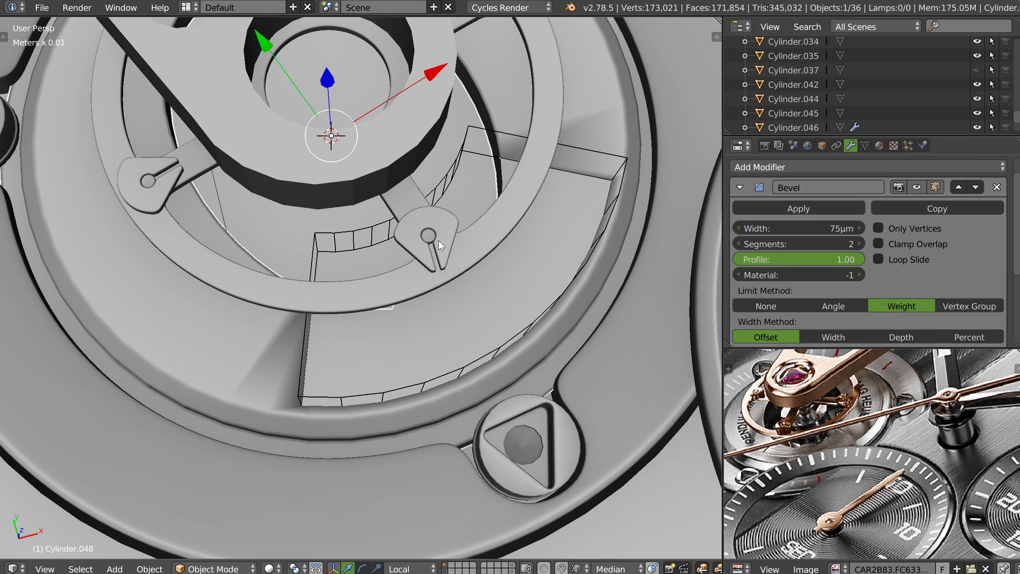
{"action": "middle_click_drag", "start_coordinate": [321, 295], "coordinate": [287, 224]}
{"action": "middle_click_drag", "start_coordinate": [287, 224], "coordinate": [342, 253], "text": "shift"}
{"action": "scroll", "coordinate": [317, 241], "scroll_direction": "up", "scroll_amount": 3}
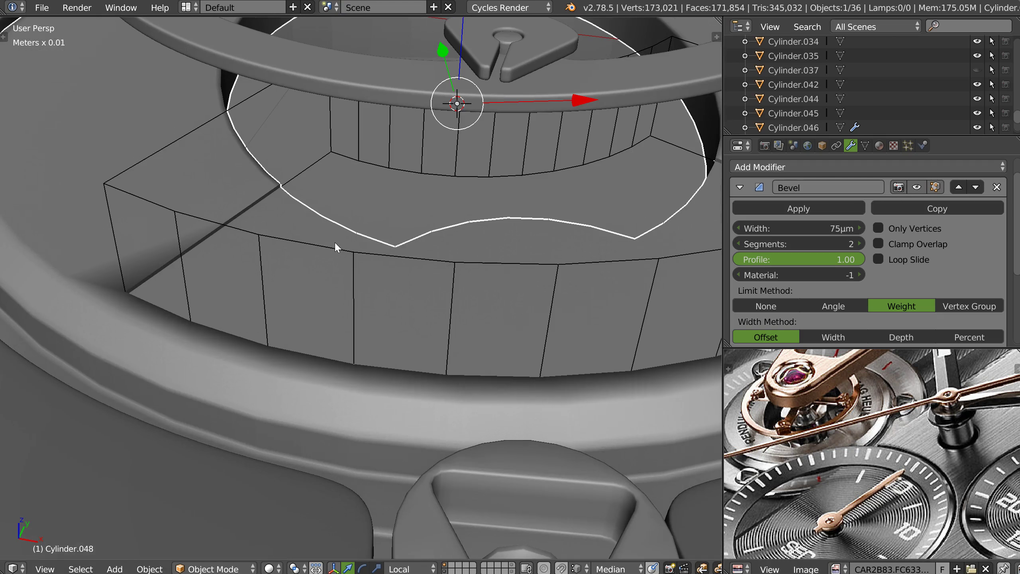
{"action": "key", "text": "KP_Divide"}
{"action": "scroll", "coordinate": [447, 282], "scroll_direction": "up", "scroll_amount": 6}
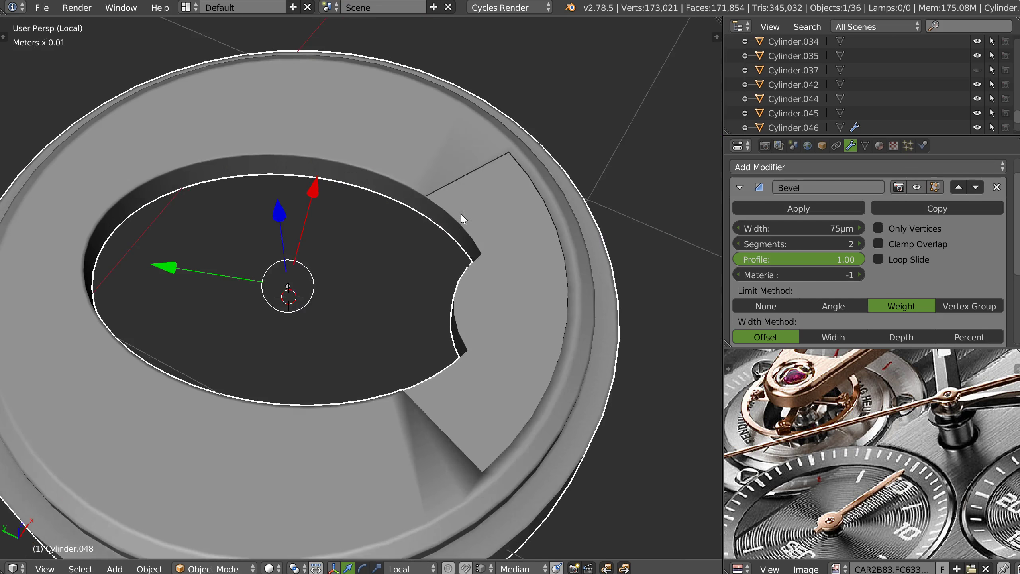
Duplicate the base ring in place and move the copy out of local view.
{"action": "key", "text": "shift+d"}
{"action": "right_click", "coordinate": [381, 305]}
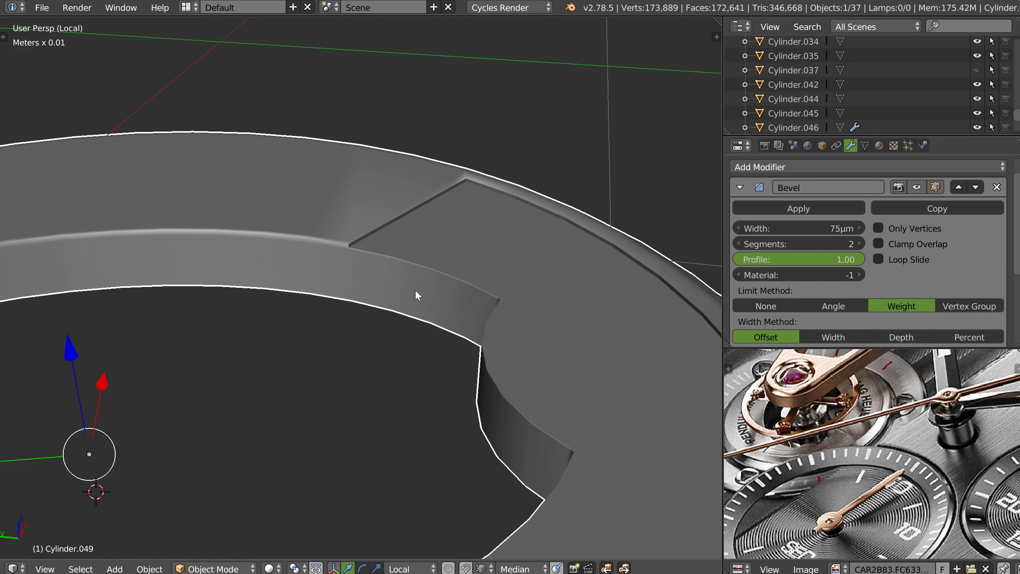
{"action": "key", "text": "m"}
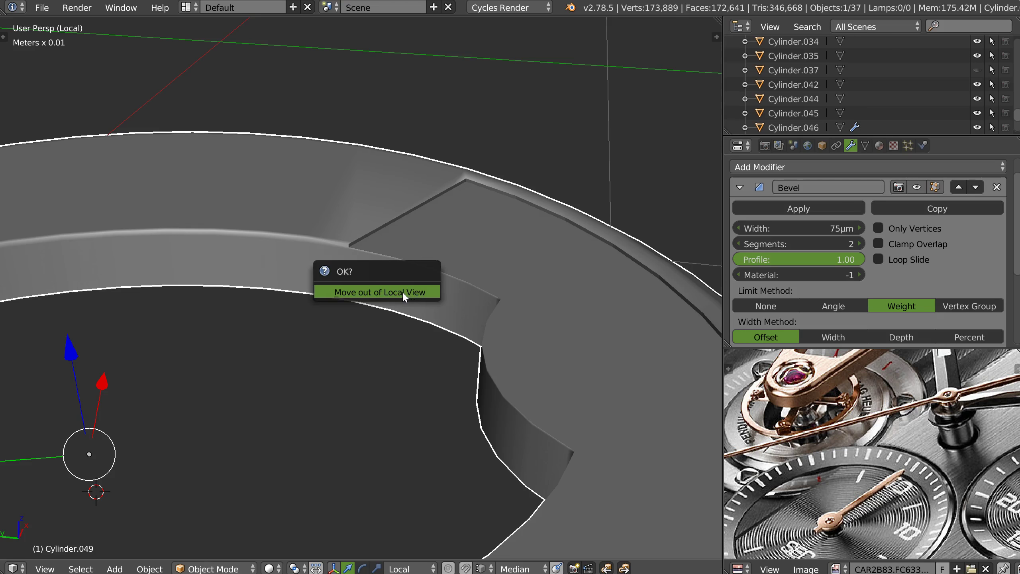
{"action": "left_click", "coordinate": [402, 292]}
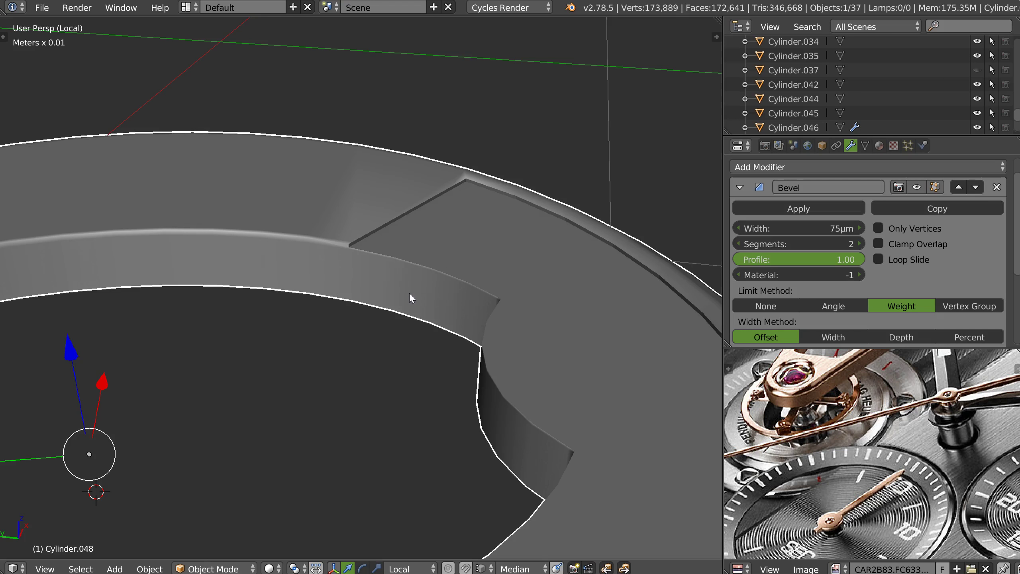
Leave local view and move the original base ring to layer 10 as a backup.
{"action": "key", "text": "m"}
{"action": "key", "text": "KP_Divide"}
{"action": "middle_click_drag", "start_coordinate": [515, 221], "coordinate": [561, 326]}
{"action": "scroll", "coordinate": [392, 300], "scroll_direction": "down", "scroll_amount": 3}
{"action": "middle_click_drag", "start_coordinate": [349, 297], "coordinate": [401, 344], "text": "shift"}
{"action": "left_click_drag", "start_coordinate": [414, 172], "coordinate": [417, 117]}
{"action": "key", "text": "ctrl+z"}
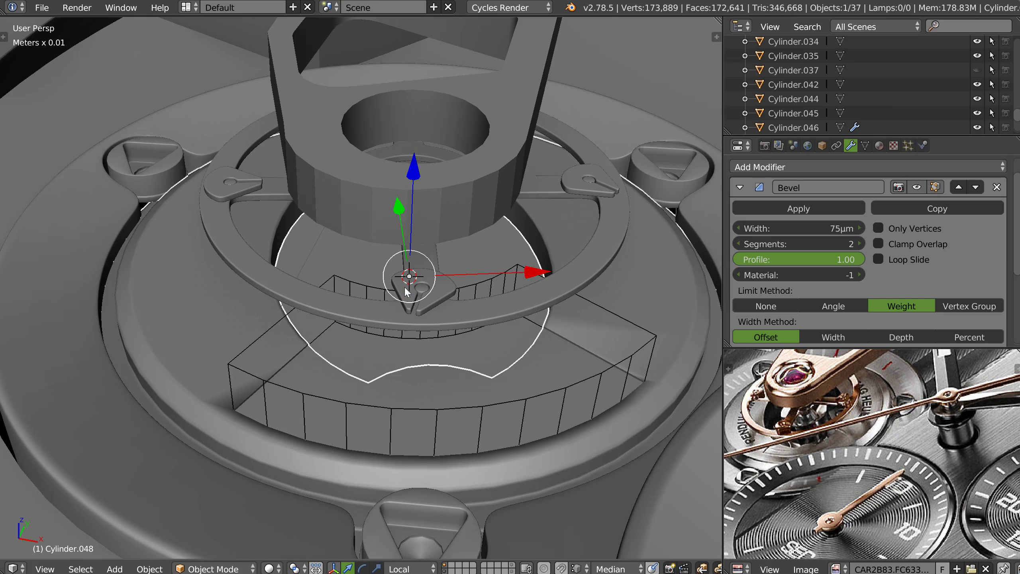
{"action": "key", "text": "m"}
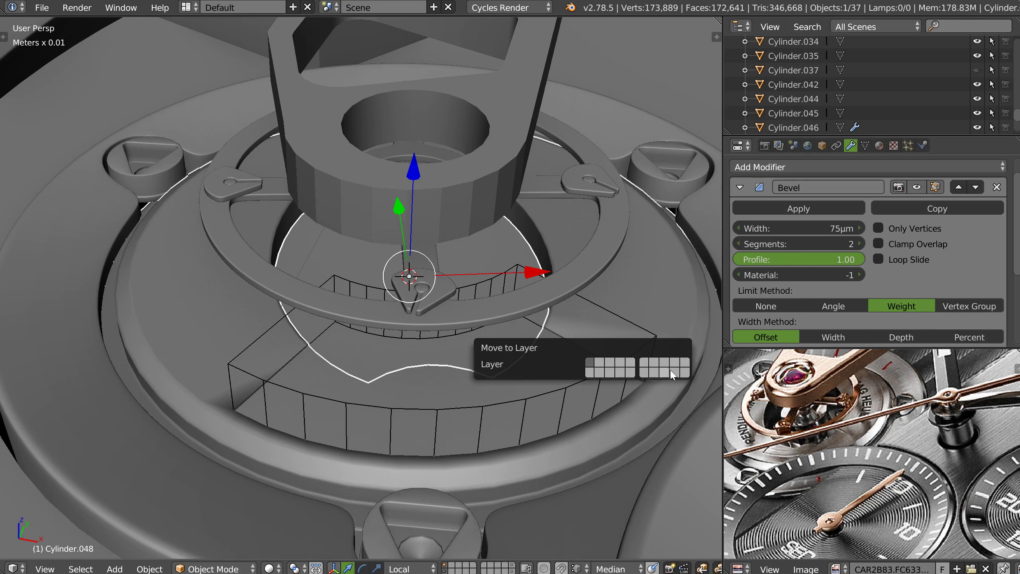
{"action": "left_click", "coordinate": [685, 363]}
Isolate the remaining copy of the base ring in local view.
{"action": "right_click", "coordinate": [362, 378]}
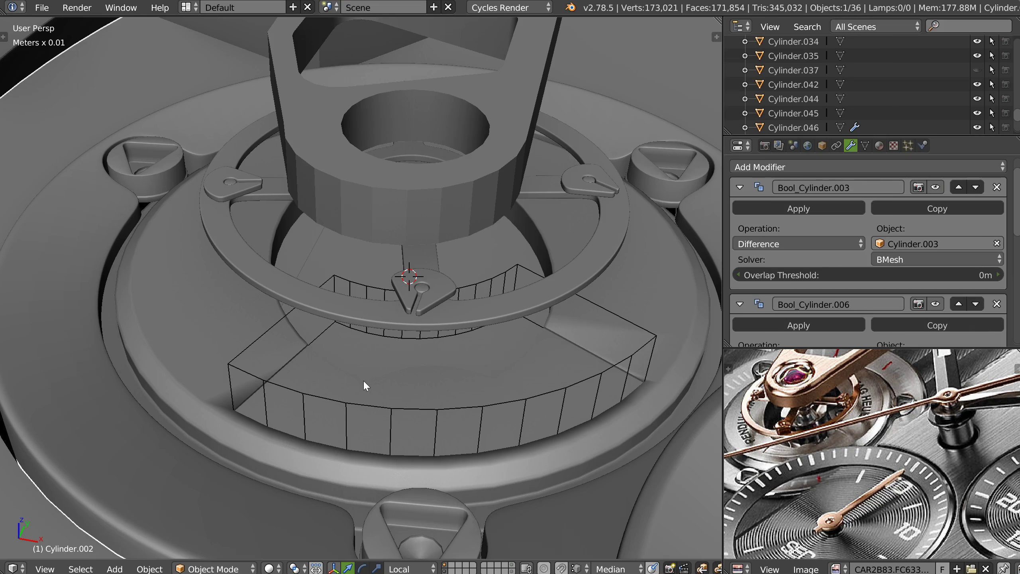
{"action": "right_click", "coordinate": [672, 310]}
{"action": "key", "text": "KP_Divide"}
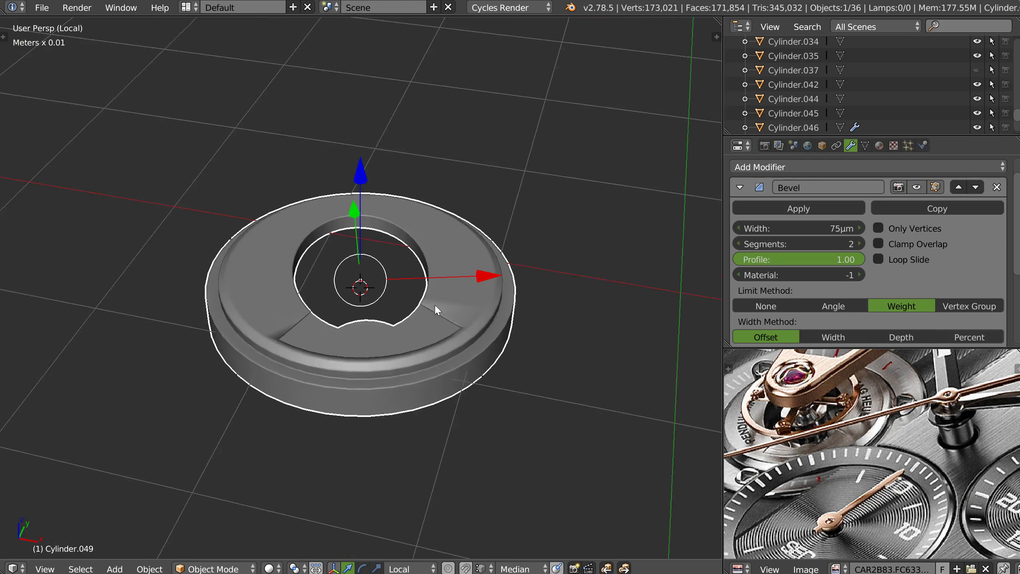
Apply the Bool_Cylinder.046 modifier to the copied base ring.
{"action": "scroll", "coordinate": [557, 326], "scroll_direction": "up", "scroll_amount": 10}
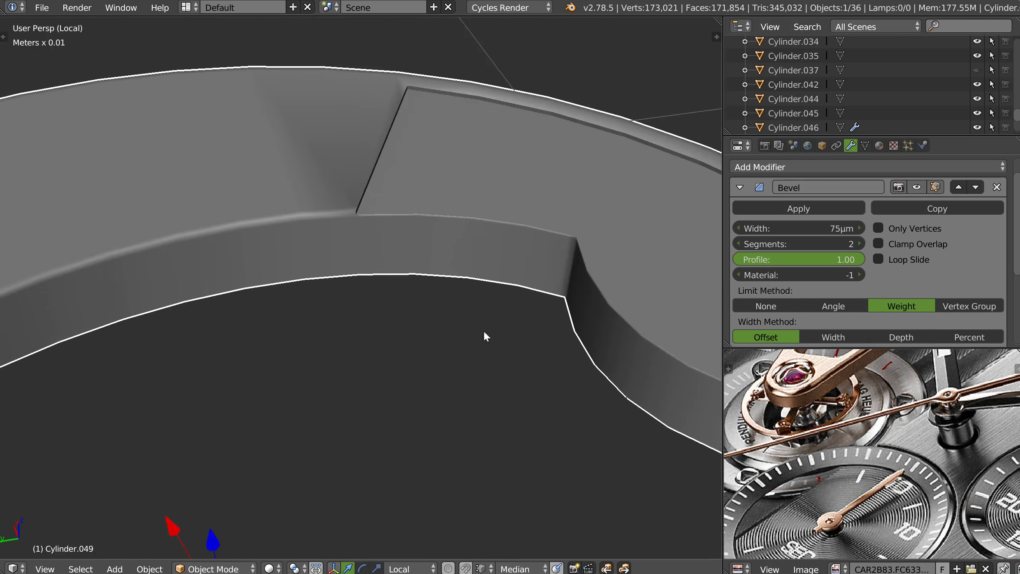
{"action": "scroll", "coordinate": [400, 200], "scroll_direction": "up", "scroll_amount": 3}
{"action": "middle_click_drag", "start_coordinate": [400, 200], "coordinate": [444, 255]}
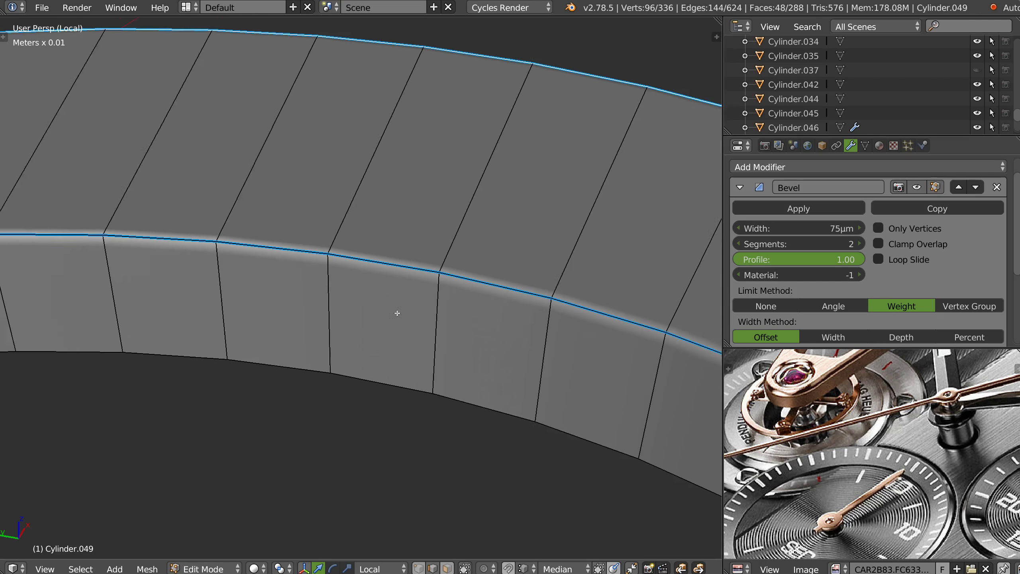
{"action": "scroll", "coordinate": [510, 201], "scroll_direction": "down", "scroll_amount": 3}
{"action": "key", "text": "Tab"}
{"action": "scroll", "coordinate": [490, 263], "scroll_direction": "down", "scroll_amount": 3}
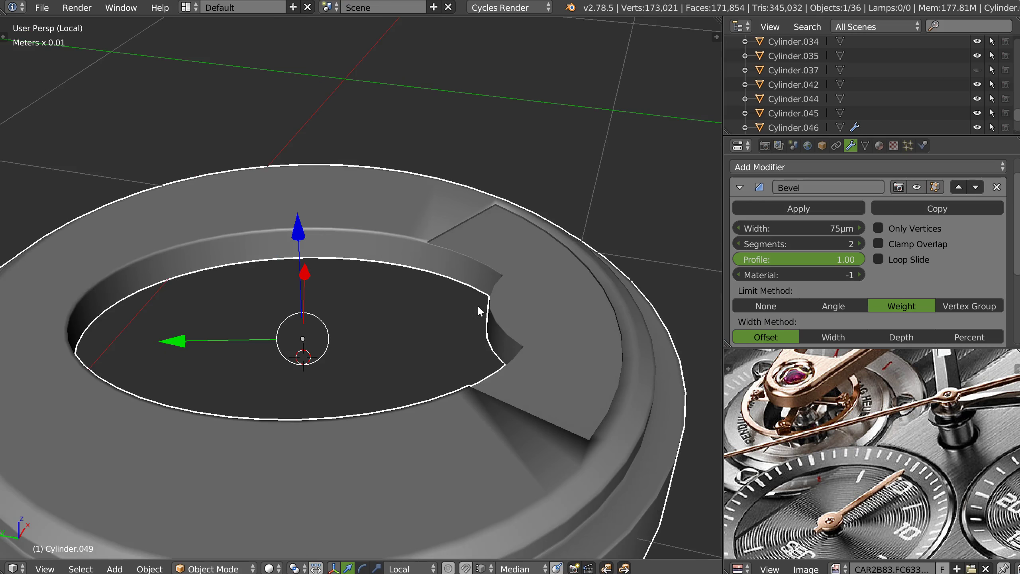
{"action": "scroll", "coordinate": [825, 273], "scroll_direction": "down", "scroll_amount": 5}
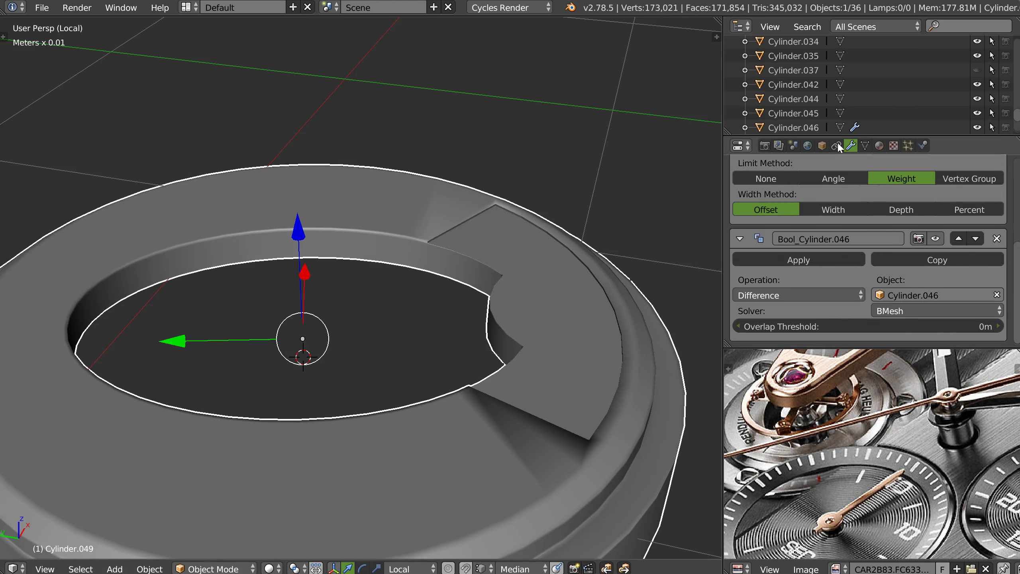
{"action": "left_click", "coordinate": [775, 260]}
{"action": "middle_click_drag", "start_coordinate": [494, 276], "coordinate": [477, 273]}
{"action": "scroll", "coordinate": [924, 241], "scroll_direction": "up", "scroll_amount": 5}
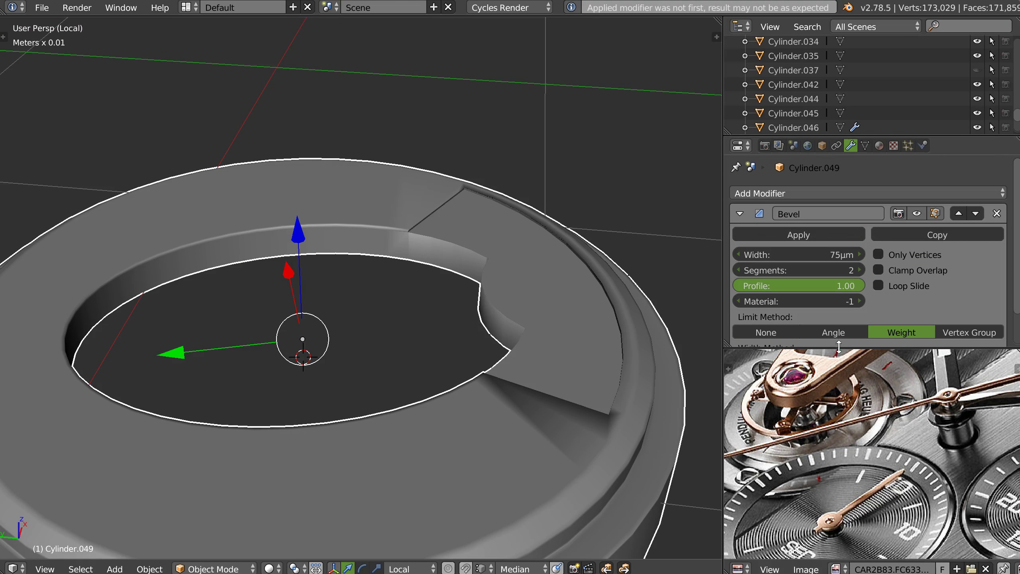
Remove the Bevel modifier from the copied base ring and open its mesh for editing.
{"action": "left_click", "coordinate": [997, 214]}
{"action": "scroll", "coordinate": [443, 255], "scroll_direction": "up", "scroll_amount": 5}
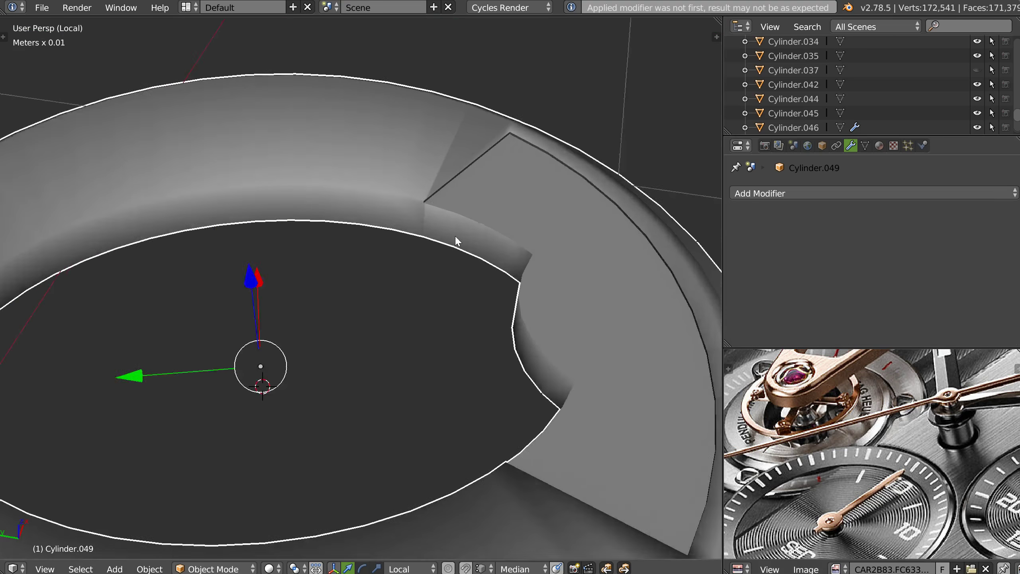
{"action": "scroll", "coordinate": [484, 213], "scroll_direction": "up", "scroll_amount": 3}
{"action": "key", "text": "Tab"}
{"action": "middle_click_drag", "start_coordinate": [462, 159], "coordinate": [450, 313]}
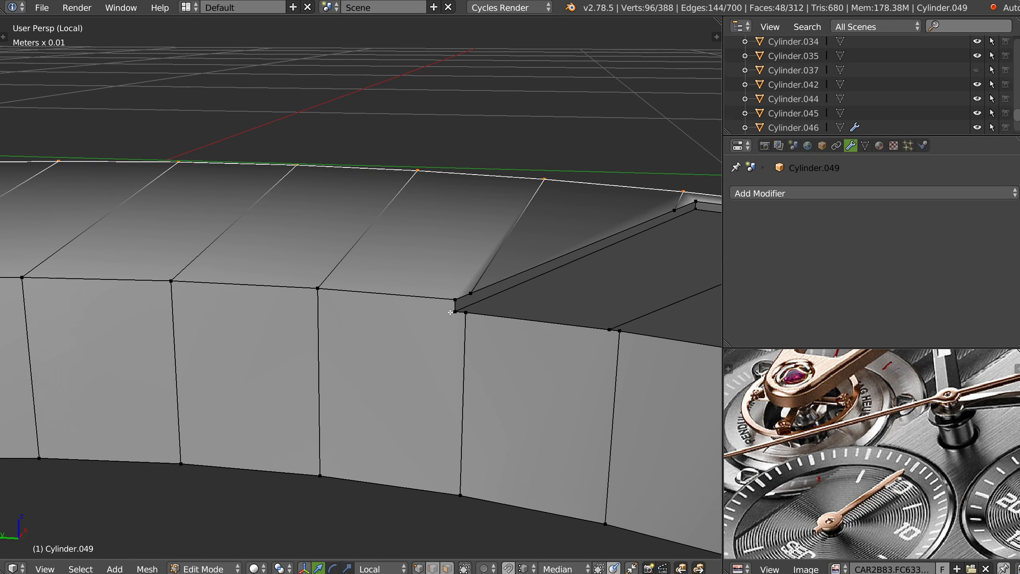
{"action": "right_click", "coordinate": [466, 315]}
{"action": "key", "text": "g"}
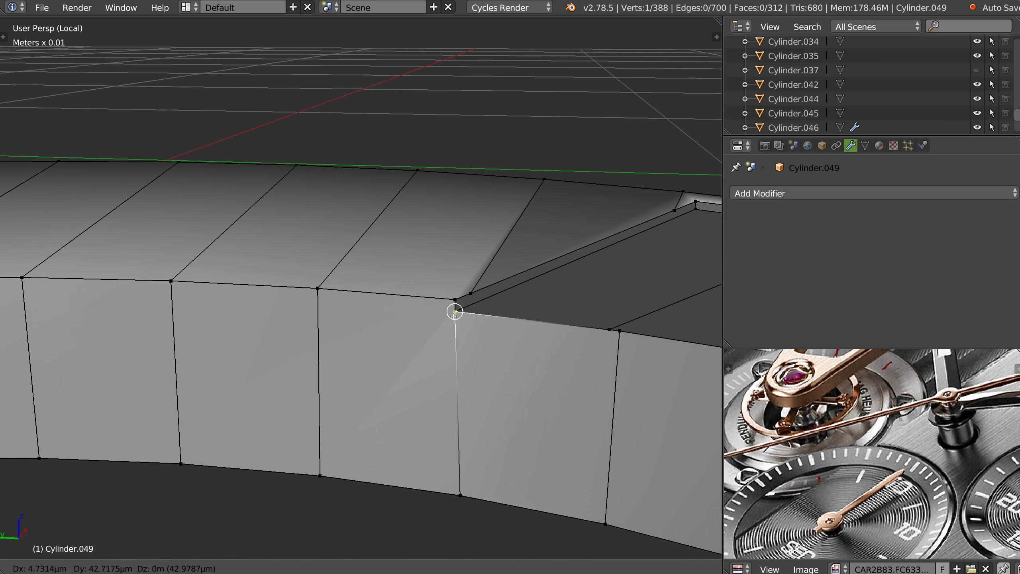
{"action": "right_click", "coordinate": [465, 319]}
Connect the recess floor's inner corner vertex to the neighbouring lower rim vertex with a new edge.
{"action": "right_click", "coordinate": [454, 314]}
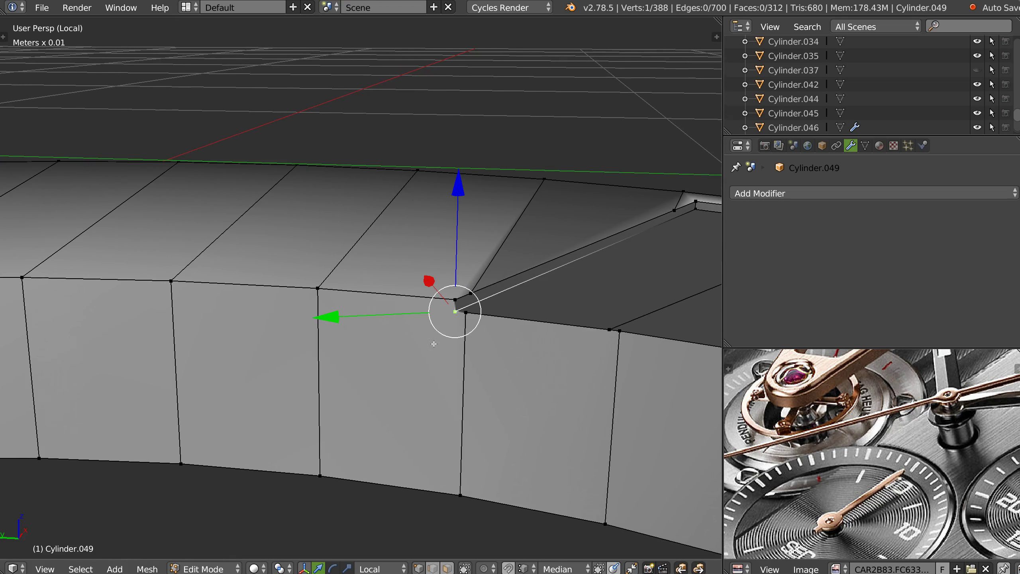
{"action": "right_click", "coordinate": [320, 474], "text": "shift"}
{"action": "key", "text": "f"}
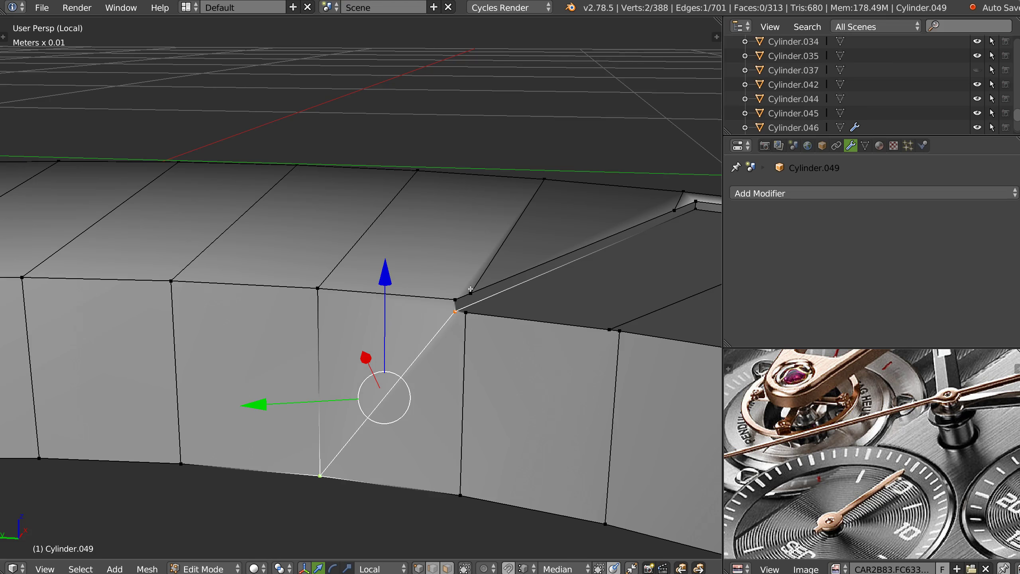
Snap-merge four doubled vertices along the recess floor's inner edge onto the adjacent rim vertices, starting beside the corner.
{"action": "middle_click_drag", "start_coordinate": [486, 301], "coordinate": [492, 326]}
{"action": "scroll", "coordinate": [417, 336], "scroll_direction": "down", "scroll_amount": 1}
{"action": "middle_click_drag", "start_coordinate": [413, 336], "coordinate": [356, 305], "text": "shift"}
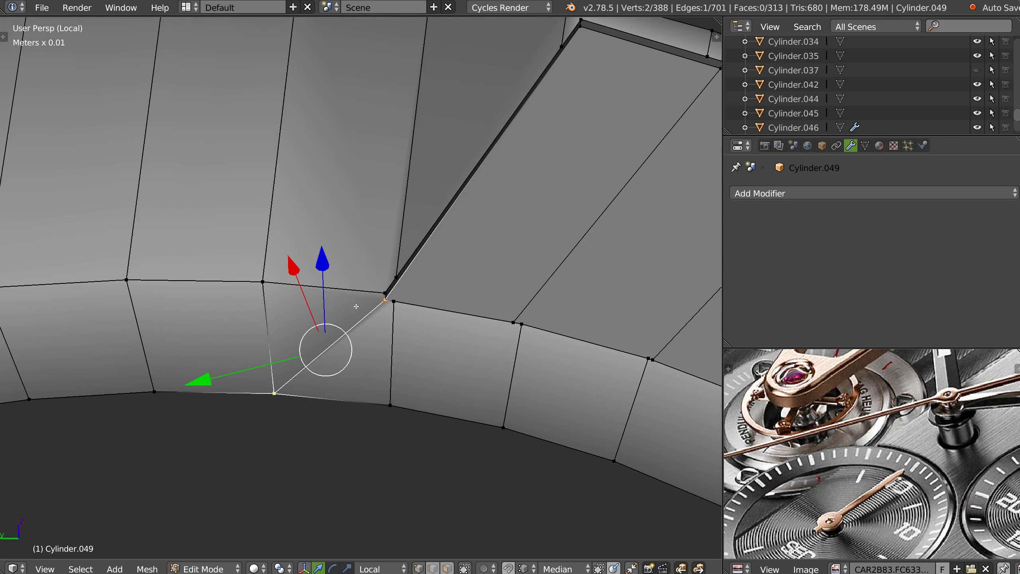
{"action": "right_click", "coordinate": [509, 322]}
{"action": "key", "text": "g"}
{"action": "left_click", "coordinate": [519, 323], "text": "ctrl"}
{"action": "middle_click_drag", "start_coordinate": [520, 323], "coordinate": [388, 289], "text": "shift"}
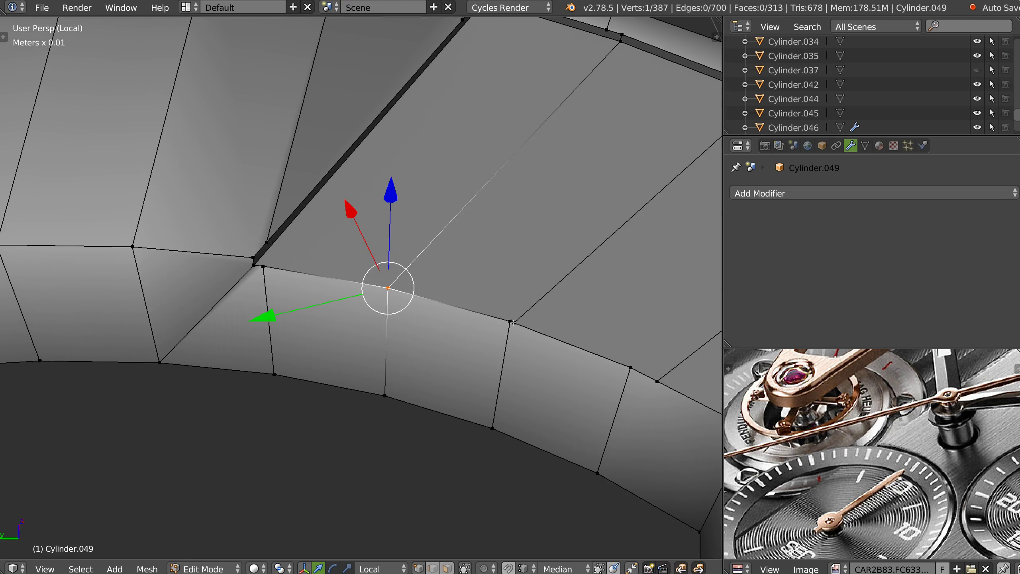
{"action": "right_click", "coordinate": [515, 324]}
{"action": "key", "text": "g"}
{"action": "left_click", "coordinate": [511, 323], "text": "ctrl"}
{"action": "middle_click_drag", "start_coordinate": [511, 322], "coordinate": [396, 282], "text": "shift"}
{"action": "right_click", "coordinate": [536, 339]}
{"action": "key", "text": "g"}
{"action": "left_click", "coordinate": [511, 326], "text": "ctrl"}
{"action": "middle_click_drag", "start_coordinate": [644, 360], "coordinate": [500, 258], "text": "shift"}
{"action": "right_click", "coordinate": [519, 335]}
{"action": "key", "text": "g"}
{"action": "left_click", "coordinate": [500, 332], "text": "ctrl"}
Merge the two doubled vertices on the notch's curved edge onto the neighbouring rim vertices.
{"action": "scroll", "coordinate": [640, 285], "scroll_direction": "down", "scroll_amount": 2}
{"action": "right_click", "coordinate": [447, 331]}
{"action": "key", "text": "g"}
{"action": "left_click", "coordinate": [441, 332], "text": "ctrl"}
{"action": "key", "text": "ctrl+z"}
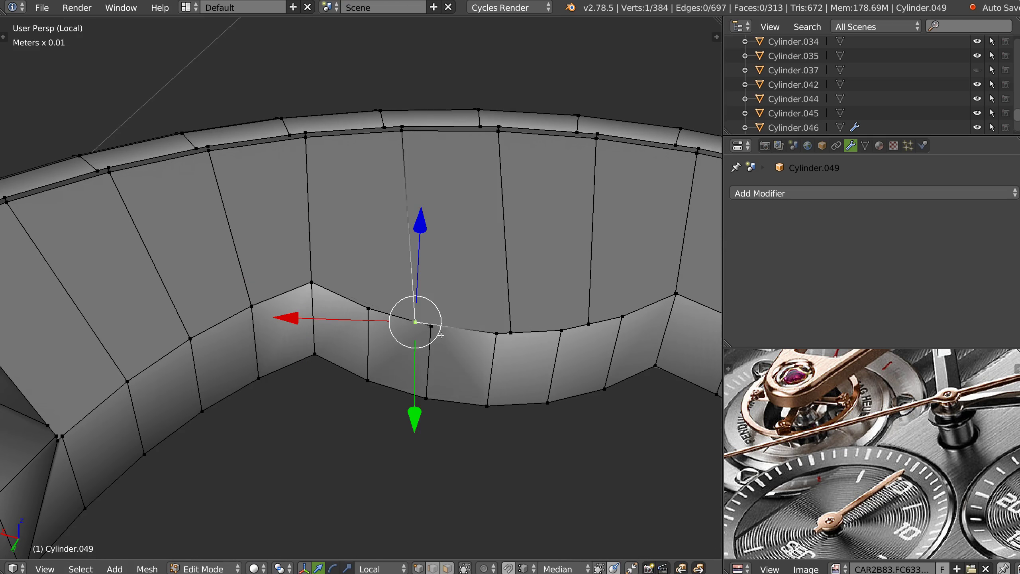
{"action": "key", "text": "g"}
{"action": "left_click", "coordinate": [486, 358], "text": "ctrl"}
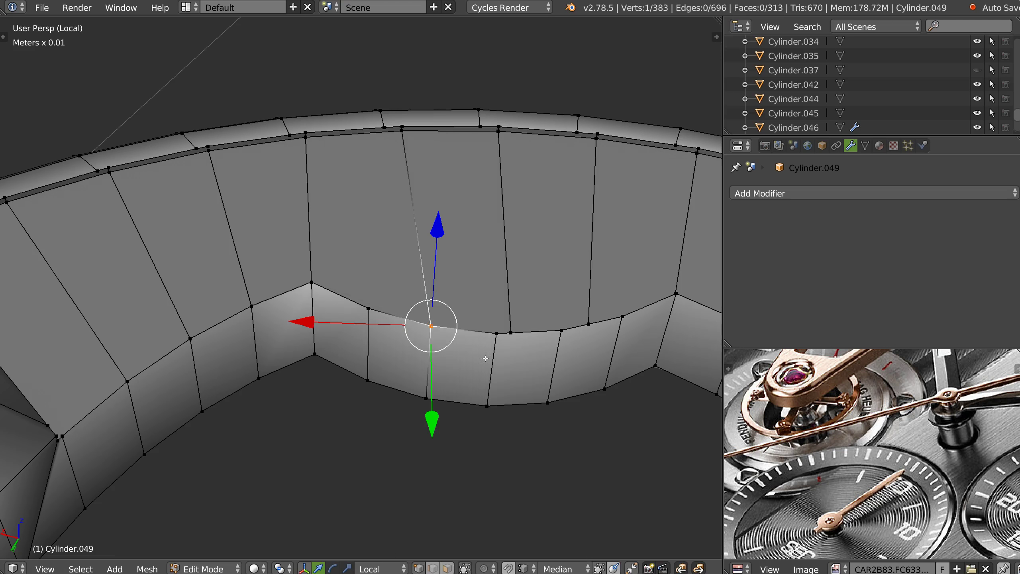
{"action": "key", "text": "g"}
{"action": "left_click", "coordinate": [497, 333], "text": "ctrl"}
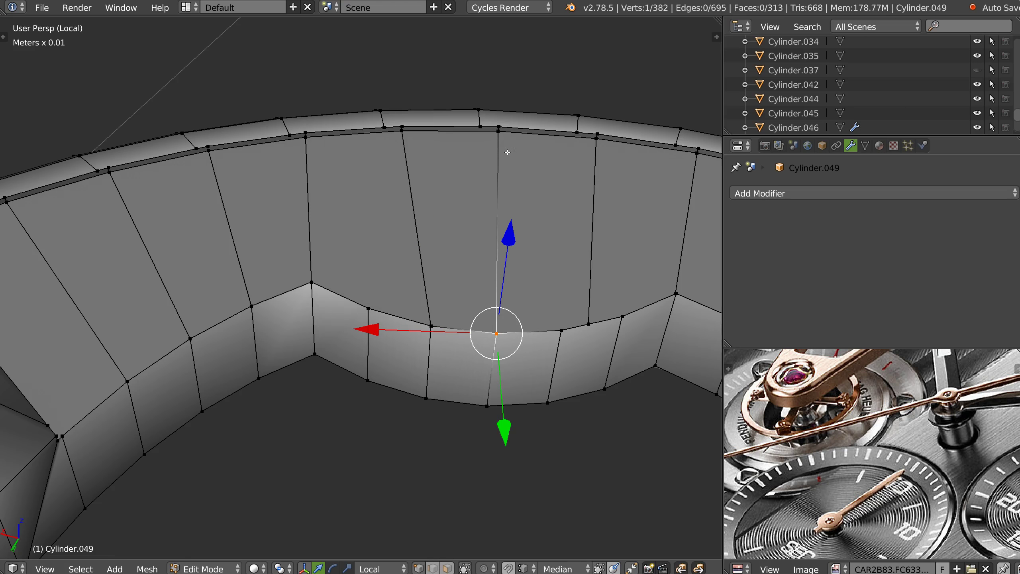
Snap the upper middle vertex of the recess's outer wall onto the nearby ring-edge vertex.
{"action": "right_click", "coordinate": [497, 136]}
{"action": "key", "text": "g"}
{"action": "left_click", "coordinate": [493, 124], "text": "ctrl"}
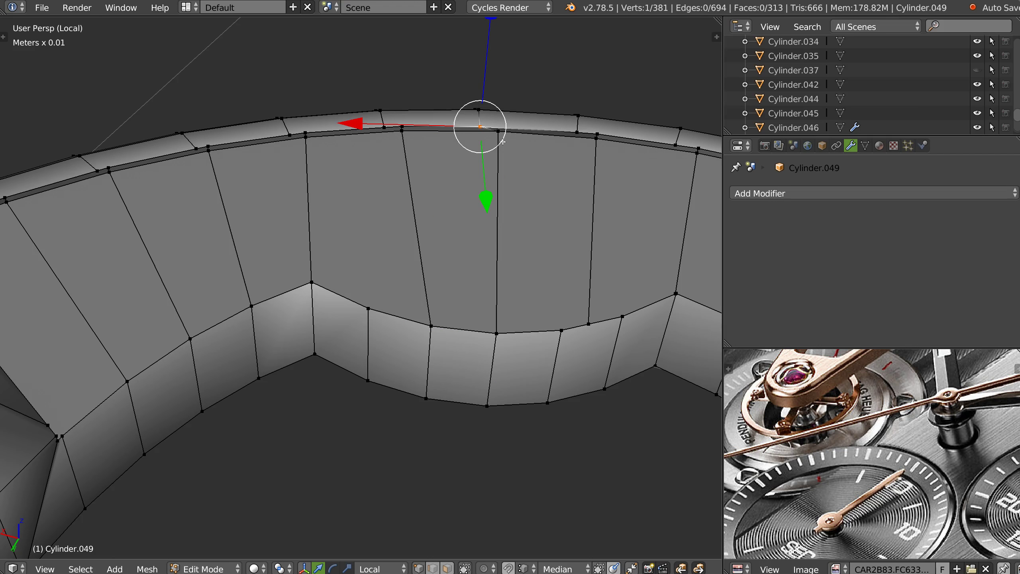
Move the matching lower wall vertex along its local axes until it sits directly beneath the upper one.
{"action": "right_click", "coordinate": [498, 133]}
{"action": "left_click_drag", "start_coordinate": [371, 128], "coordinate": [480, 126]}
{"action": "left_click_drag", "start_coordinate": [487, 204], "coordinate": [484, 182]}
{"action": "middle_click_drag", "start_coordinate": [484, 182], "coordinate": [355, 143]}
{"action": "key", "text": "g"}
{"action": "left_click", "coordinate": [373, 159]}
{"action": "right_click", "coordinate": [353, 154]}
{"action": "key", "text": "g"}
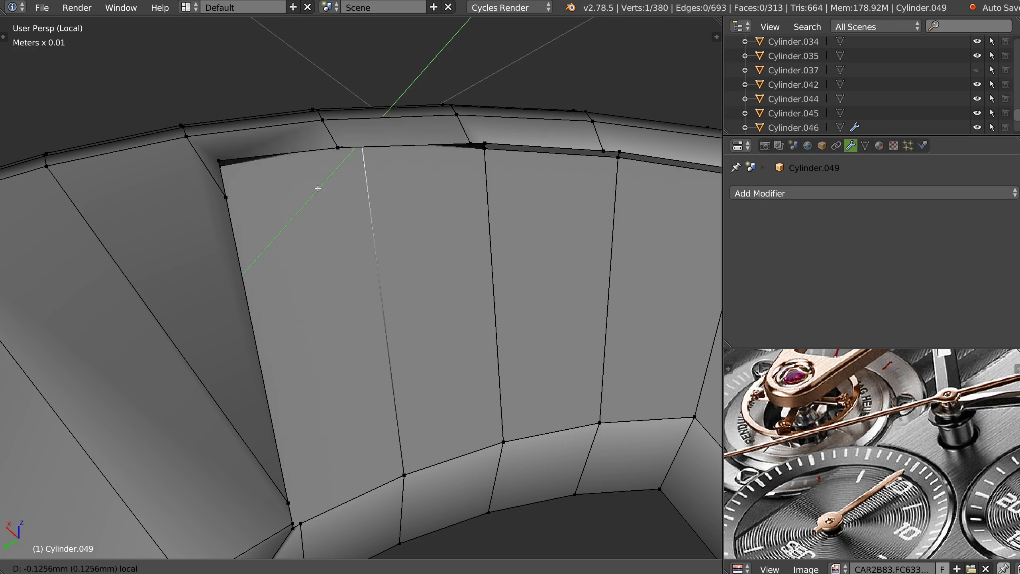
{"action": "left_click", "coordinate": [326, 96]}
{"action": "key", "text": "g"}
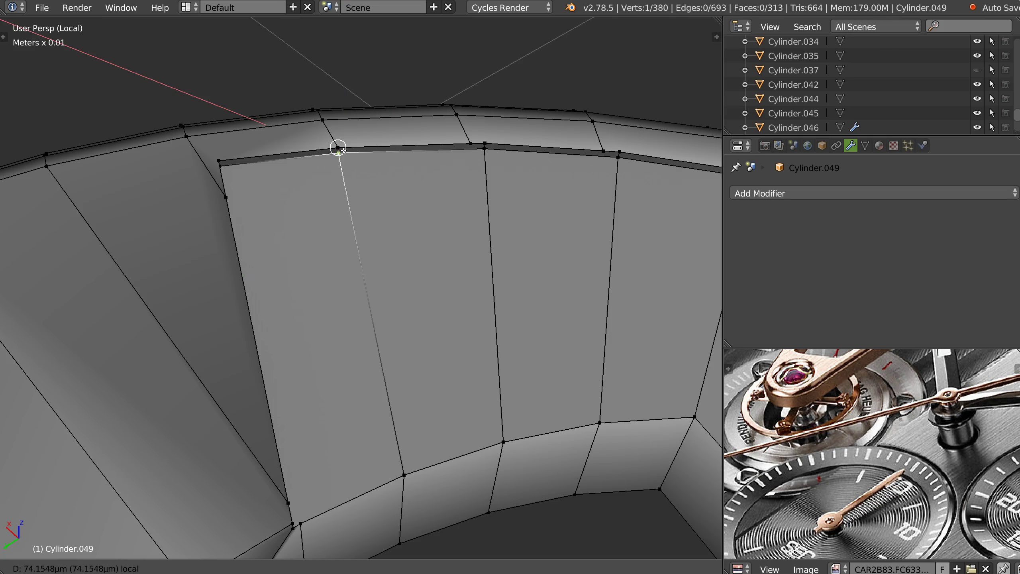
{"action": "left_click", "coordinate": [481, 149]}
Switch to edge selection and snap the next short vertical edge of the recess wall into line with the ring segment.
{"action": "key", "text": "ctrl+Tab"}
{"action": "left_click", "coordinate": [494, 205]}
{"action": "right_click", "coordinate": [486, 145]}
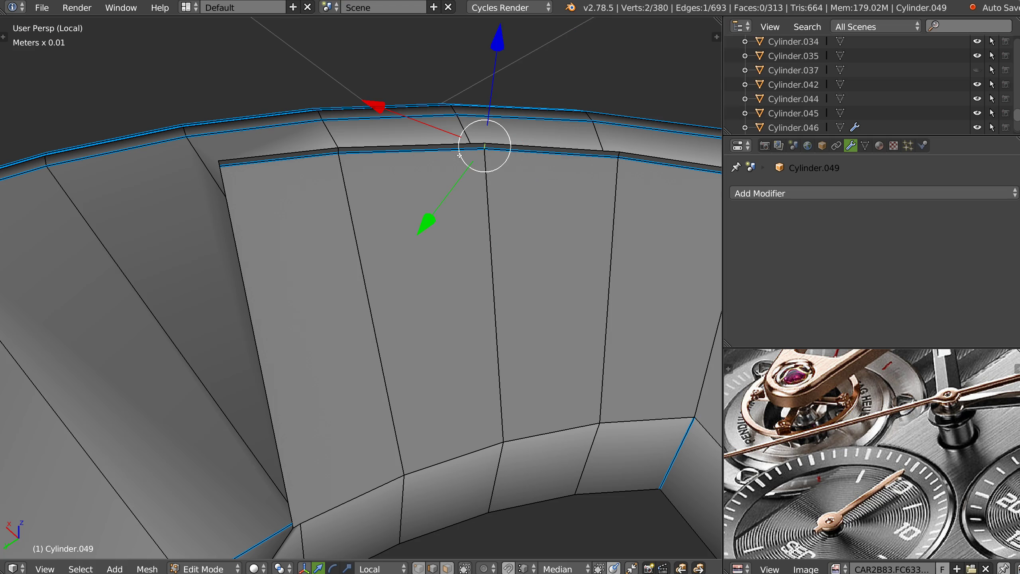
{"action": "key", "text": "g"}
{"action": "key", "text": "Escape"}
{"action": "key", "text": "g"}
{"action": "key", "text": "x"}
{"action": "key", "text": "x"}
{"action": "left_click", "coordinate": [469, 143]}
{"action": "middle_click_drag", "start_coordinate": [469, 143], "coordinate": [396, 186]}
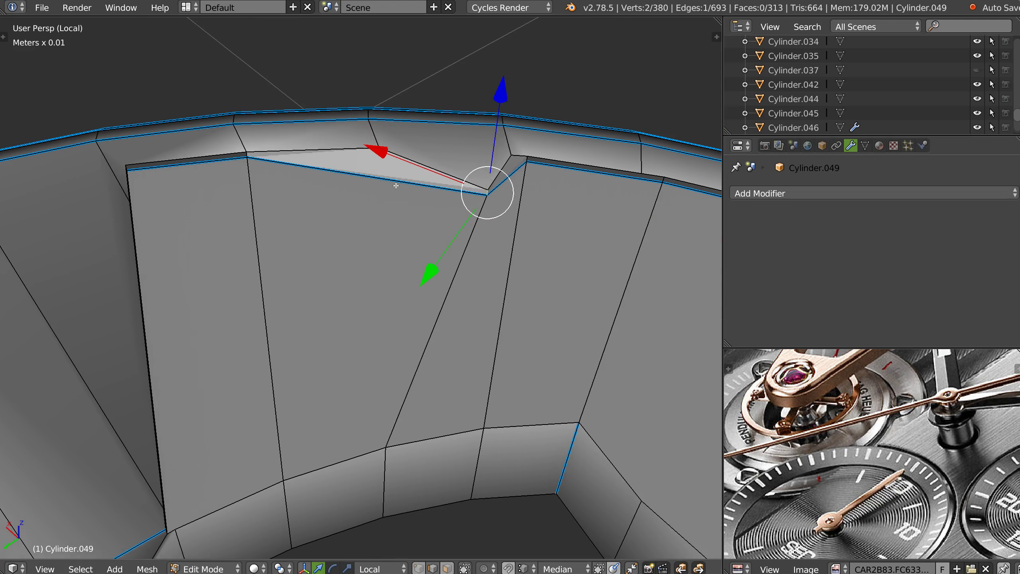
{"action": "key", "text": "g"}
{"action": "left_click", "coordinate": [378, 148]}
Snap the following short vertical edges of the recess's outer wall onto the matching ring segment vertices, merging the doubles.
{"action": "right_click", "coordinate": [540, 159]}
{"action": "key", "text": "g"}
{"action": "left_click", "coordinate": [512, 161]}
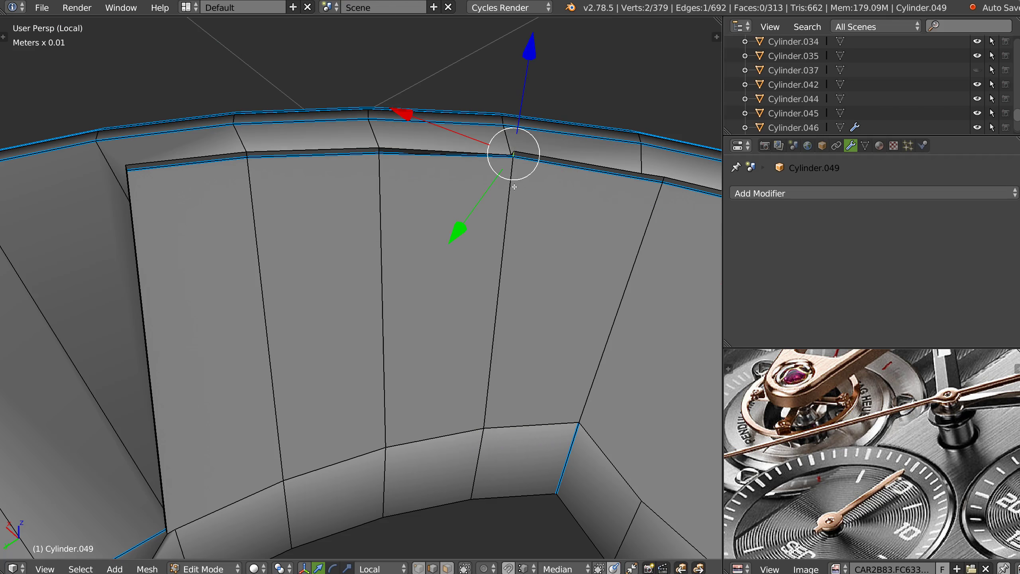
{"action": "left_click_drag", "start_coordinate": [469, 220], "coordinate": [510, 160]}
{"action": "middle_click_drag", "start_coordinate": [509, 160], "coordinate": [454, 157], "text": "shift"}
{"action": "left_click_drag", "start_coordinate": [453, 159], "coordinate": [583, 205]}
{"action": "right_click", "coordinate": [609, 178]}
{"action": "left_click_drag", "start_coordinate": [538, 252], "coordinate": [588, 164]}
{"action": "middle_click_drag", "start_coordinate": [587, 164], "coordinate": [593, 198]}
{"action": "right_click", "coordinate": [603, 191]}
{"action": "left_click_drag", "start_coordinate": [542, 165], "coordinate": [589, 194]}
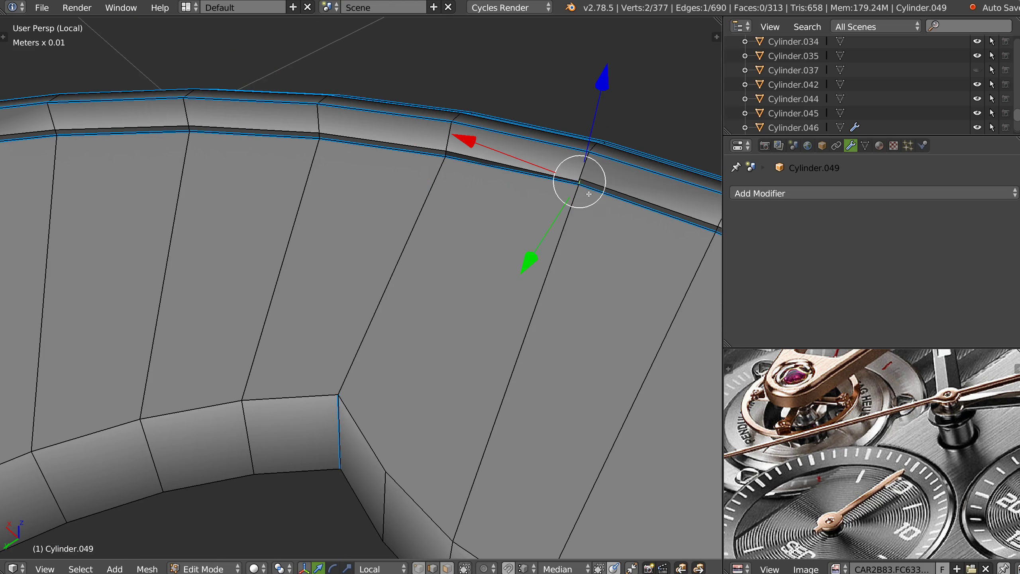
{"action": "left_click_drag", "start_coordinate": [540, 247], "coordinate": [577, 182]}
Leave mesh editing and clear the ring's rotation in wireframe top view.
{"action": "scroll", "coordinate": [346, 186], "scroll_direction": "down", "scroll_amount": 8}
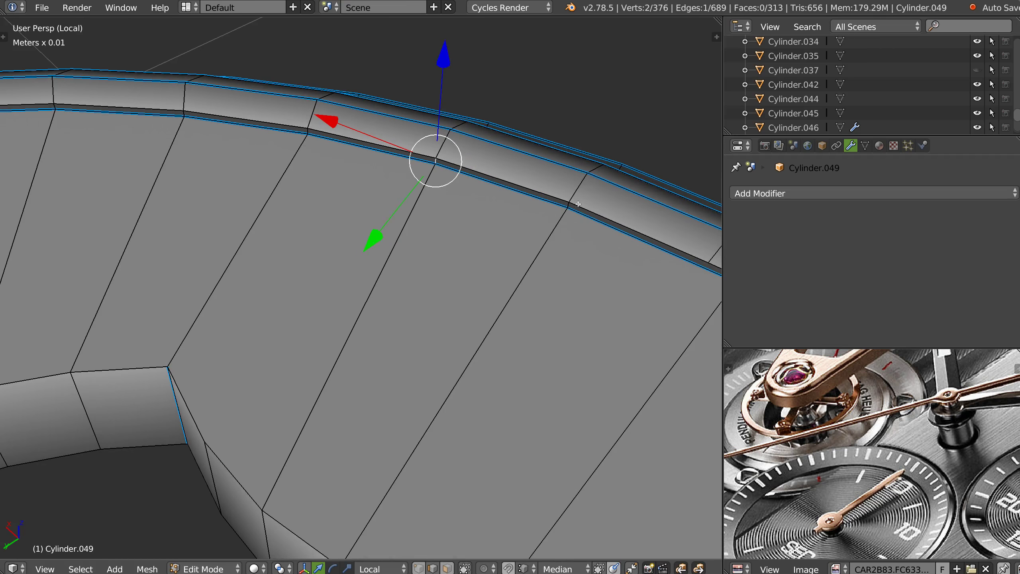
{"action": "key", "text": "Tab"}
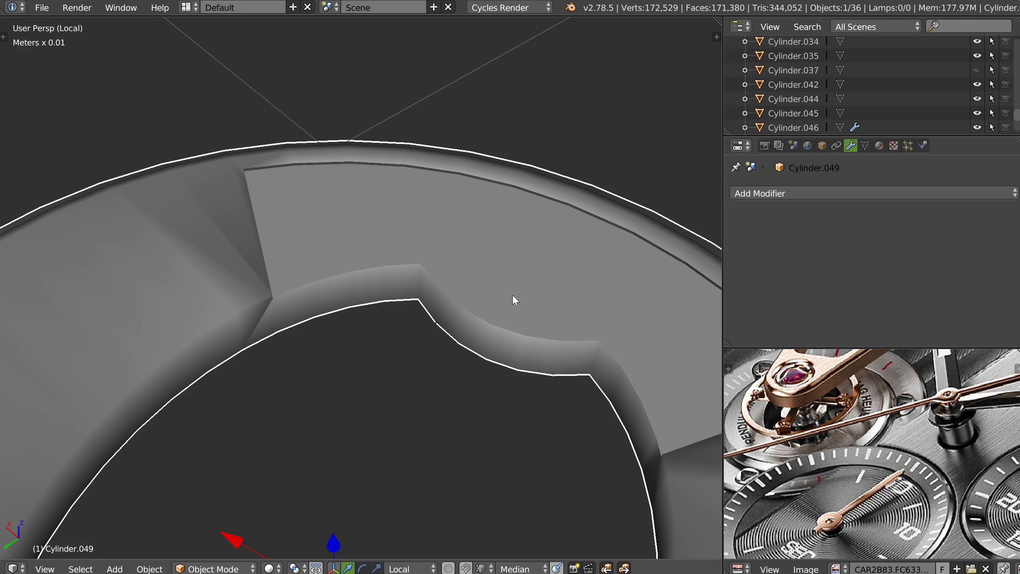
{"action": "key", "text": "z"}
{"action": "left_click", "coordinate": [508, 326]}
{"action": "key", "text": "KP_7"}
{"action": "scroll", "coordinate": [486, 247], "scroll_direction": "down", "scroll_amount": 7}
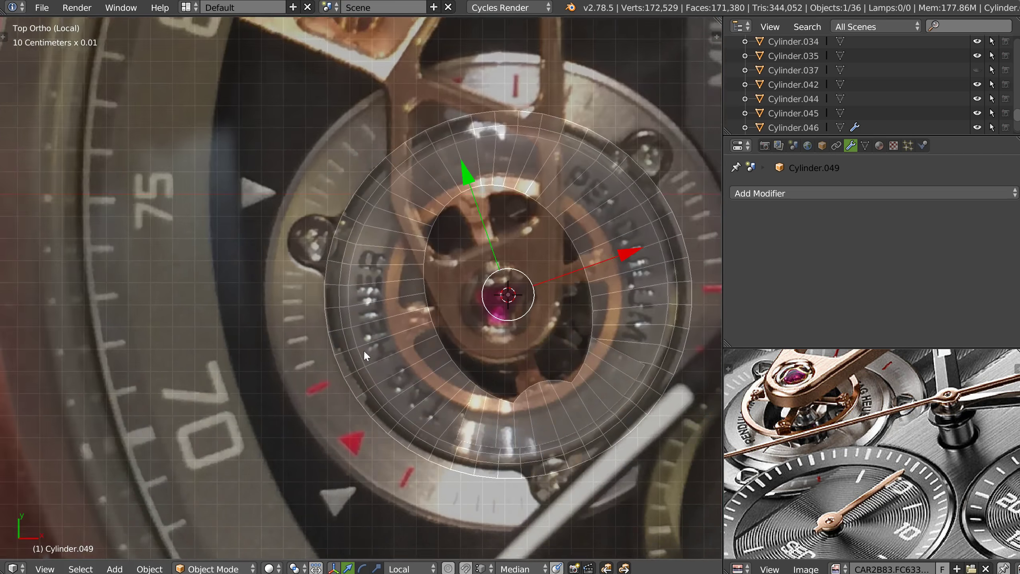
{"action": "middle_click_drag", "start_coordinate": [364, 349], "coordinate": [250, 224], "text": "shift"}
{"action": "key", "text": "alt+r"}
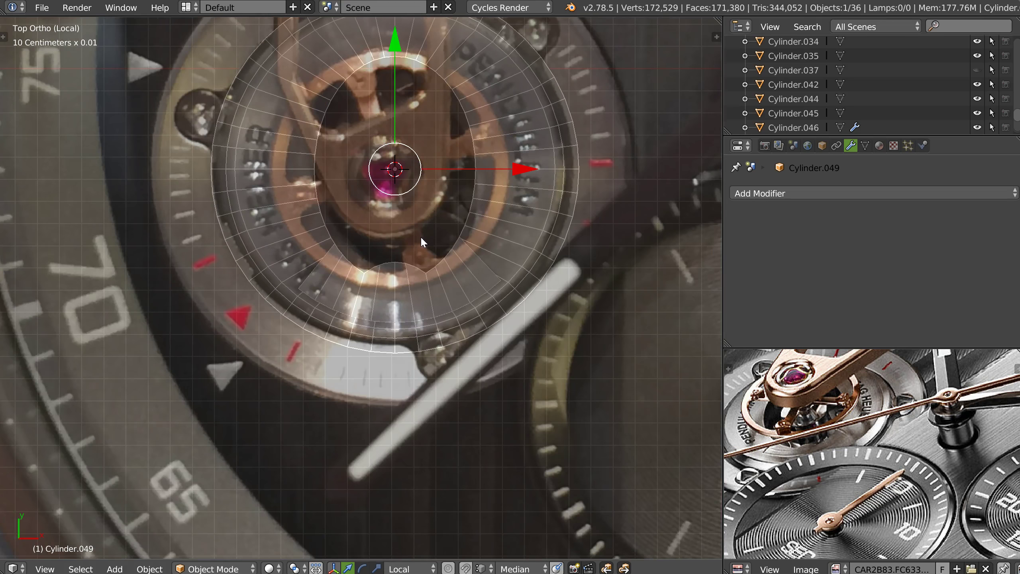
{"action": "middle_click_drag", "start_coordinate": [404, 247], "coordinate": [403, 294], "text": "shift"}
{"action": "scroll", "coordinate": [402, 288], "scroll_direction": "up", "scroll_amount": 3}
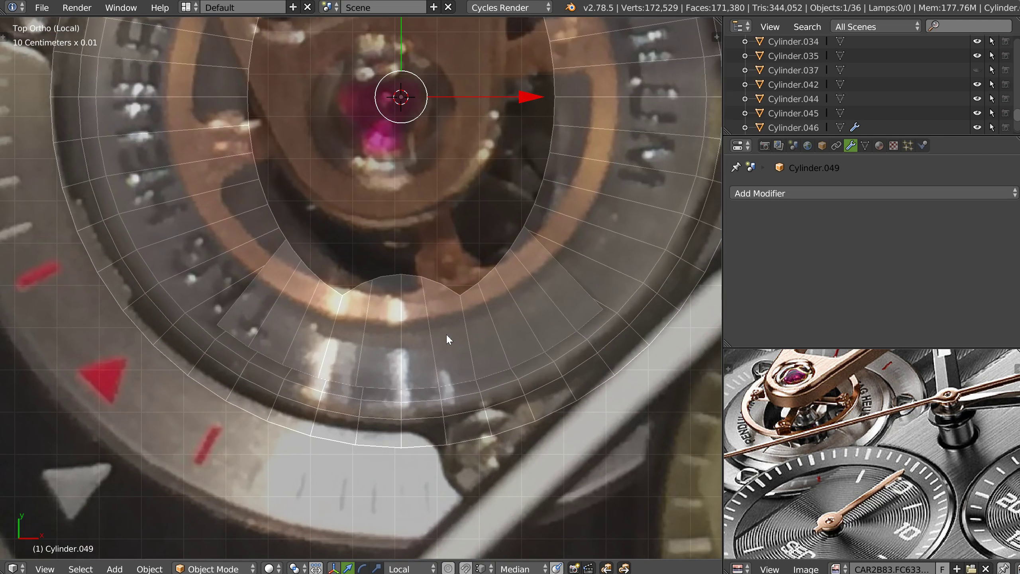
Delete the faces of the ring's negative-X half, bounded by the radial edge loops through the notch's centre and opposite side.
{"action": "key", "text": "Tab"}
{"action": "right_click", "coordinate": [465, 337]}
{"action": "middle_click_drag", "start_coordinate": [466, 338], "coordinate": [486, 364]}
{"action": "right_click", "coordinate": [512, 289], "text": "alt"}
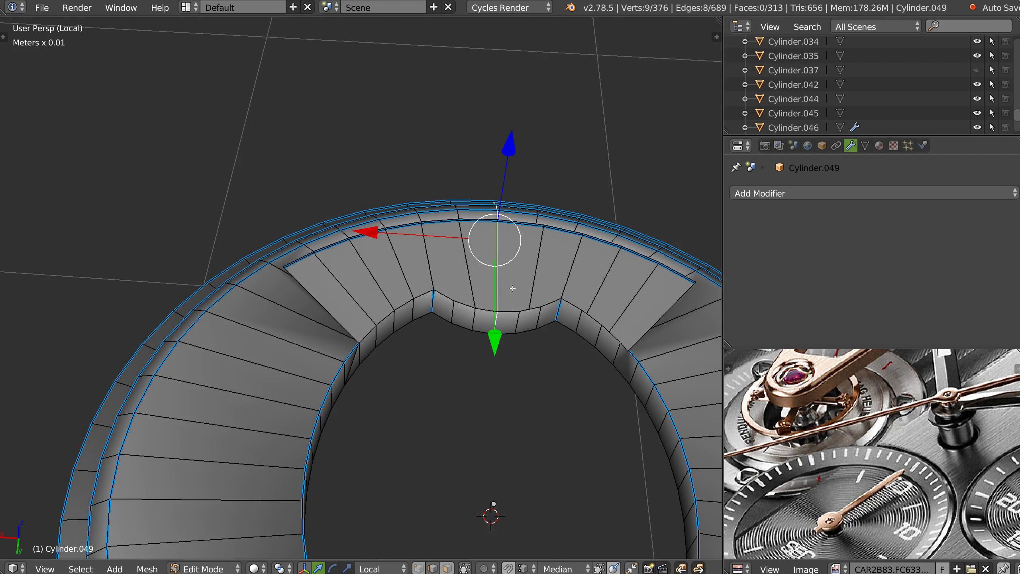
{"action": "scroll", "coordinate": [513, 288], "scroll_direction": "down", "scroll_amount": 5}
{"action": "middle_click_drag", "start_coordinate": [513, 289], "coordinate": [491, 335]}
{"action": "right_click", "coordinate": [459, 368], "text": "alt+shift"}
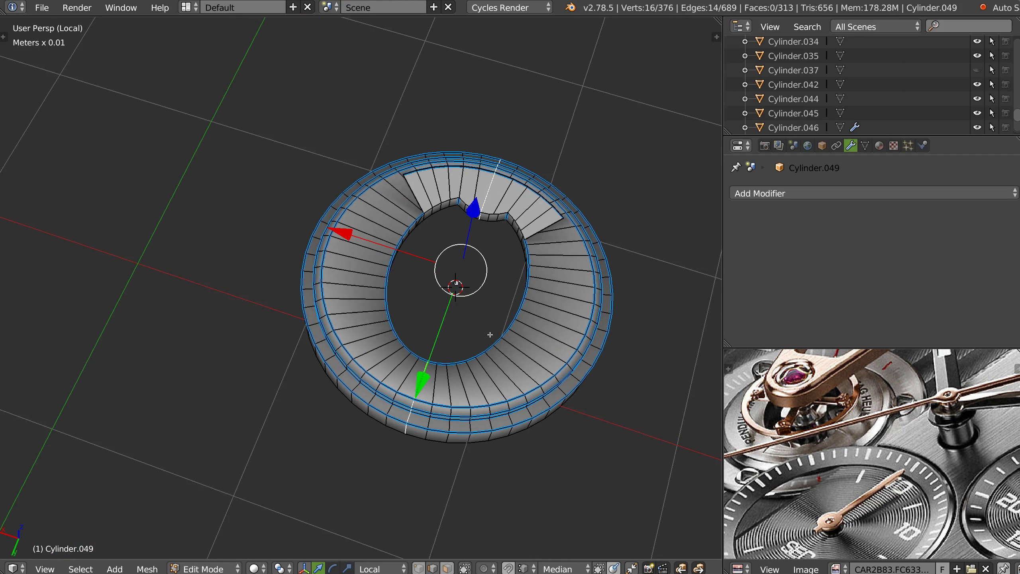
{"action": "key", "text": "a"}
{"action": "left_click", "coordinate": [394, 271]}
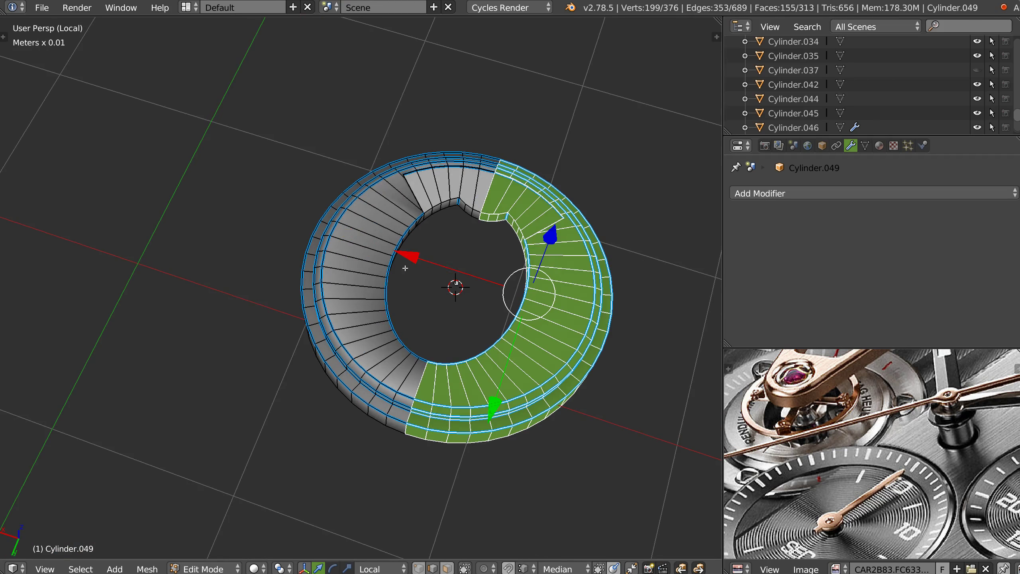
{"action": "key", "text": "x"}
{"action": "left_click", "coordinate": [486, 306]}
Switch to vertex selection and snap-merge the doubled vertex onto the recess floor's inner corner on the remaining half.
{"action": "middle_click_drag", "start_coordinate": [486, 306], "coordinate": [508, 240]}
{"action": "scroll", "coordinate": [394, 341], "scroll_direction": "up", "scroll_amount": 6}
{"action": "key", "text": "Tab"}
{"action": "left_click", "coordinate": [343, 418]}
{"action": "right_click_drag", "start_coordinate": [334, 429], "coordinate": [394, 366], "text": "ctrl"}
{"action": "scroll", "coordinate": [394, 367], "scroll_direction": "down", "scroll_amount": 3}
{"action": "middle_click_drag", "start_coordinate": [413, 367], "coordinate": [486, 244], "text": "shift"}
{"action": "scroll", "coordinate": [502, 241], "scroll_direction": "down", "scroll_amount": 3}
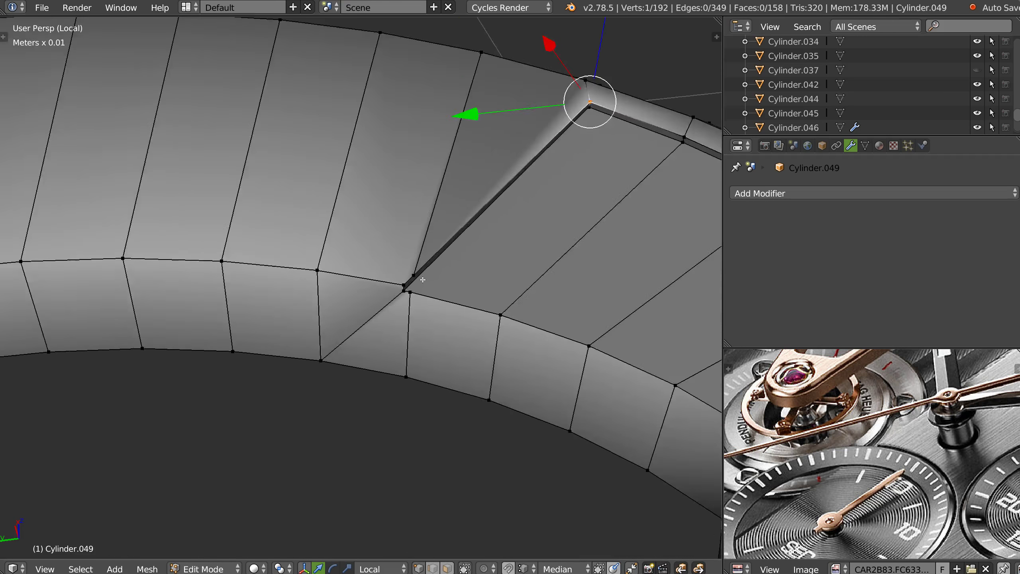
{"action": "scroll", "coordinate": [482, 244], "scroll_direction": "up", "scroll_amount": 4}
{"action": "right_click", "coordinate": [479, 243]}
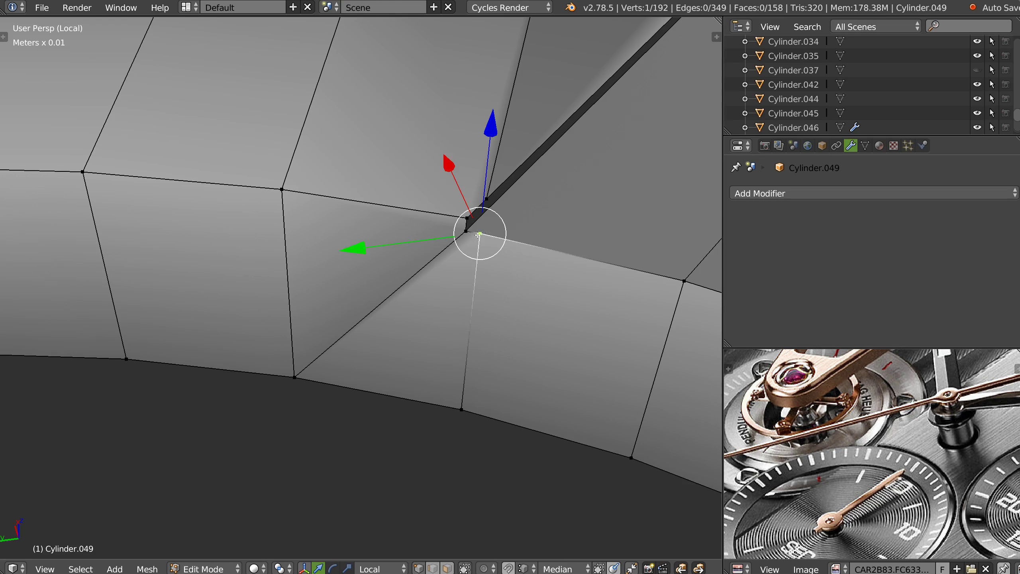
{"action": "middle_click_drag", "start_coordinate": [481, 234], "coordinate": [394, 324]}
{"action": "middle_click_drag", "start_coordinate": [632, 75], "coordinate": [526, 197], "text": "shift"}
{"action": "scroll", "coordinate": [555, 177], "scroll_direction": "down", "scroll_amount": 5}
{"action": "middle_click_drag", "start_coordinate": [368, 322], "coordinate": [447, 175], "text": "shift"}
{"action": "scroll", "coordinate": [448, 174], "scroll_direction": "up", "scroll_amount": 2}
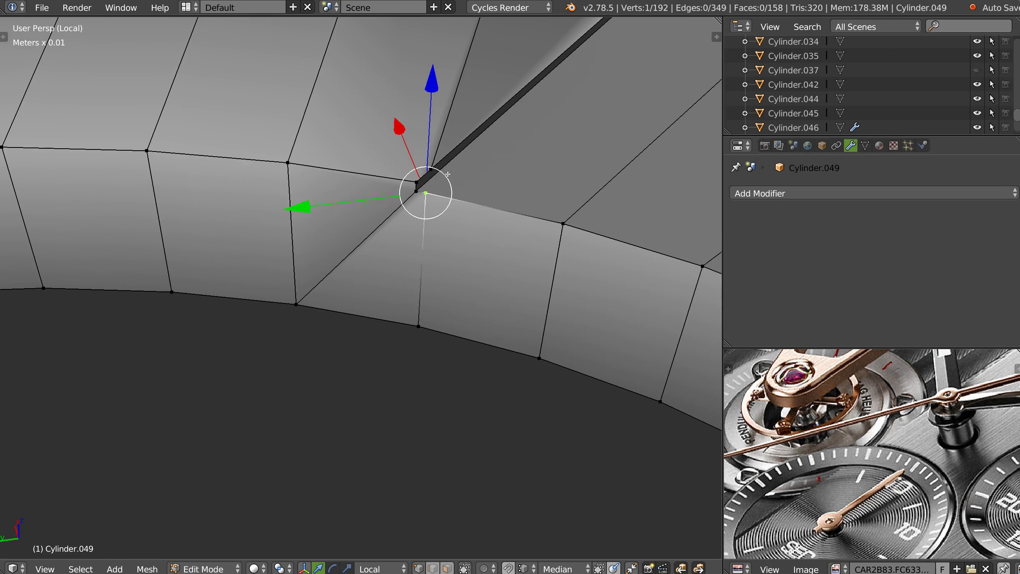
{"action": "key", "text": "g"}
{"action": "left_click", "coordinate": [405, 221], "text": "ctrl"}
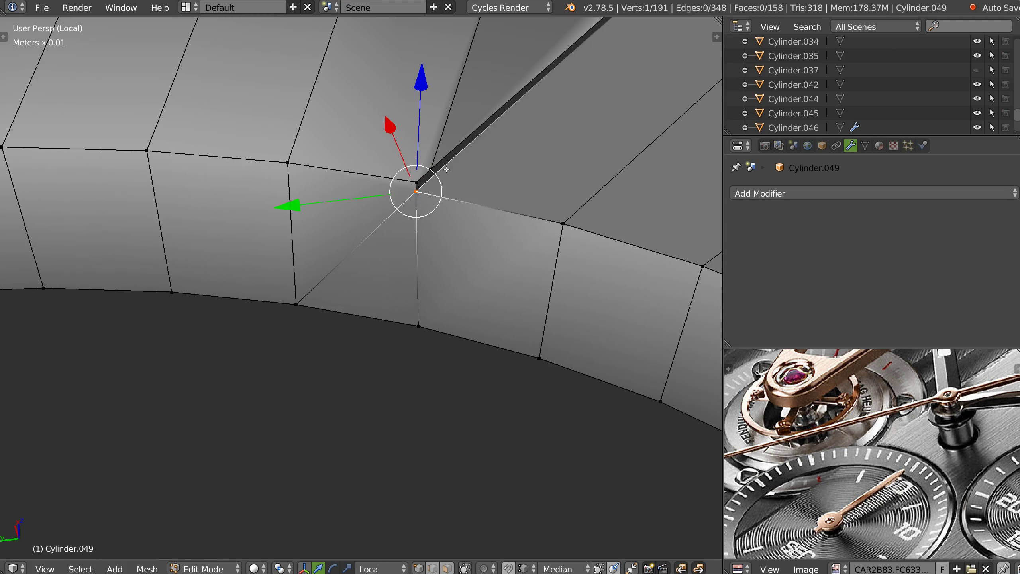
Merge the vertex at the end of the adjacent radial edge into the upper vertex of the recess's inner corner.
{"action": "scroll", "coordinate": [447, 169], "scroll_direction": "down", "scroll_amount": 2}
{"action": "key", "text": "g"}
{"action": "left_click", "coordinate": [405, 248], "text": "ctrl"}
Knife a cut beside the recess's outer corner, from the base of the outer wall up to the ring vertex above.
{"action": "scroll", "coordinate": [527, 228], "scroll_direction": "down", "scroll_amount": 3}
{"action": "middle_click_drag", "start_coordinate": [527, 229], "coordinate": [446, 229], "text": "shift"}
{"action": "middle_click_drag", "start_coordinate": [445, 229], "coordinate": [512, 251]}
{"action": "scroll", "coordinate": [525, 156], "scroll_direction": "up", "scroll_amount": 4}
{"action": "middle_click_drag", "start_coordinate": [552, 100], "coordinate": [505, 233], "text": "shift"}
{"action": "scroll", "coordinate": [525, 156], "scroll_direction": "down", "scroll_amount": 4}
{"action": "middle_click_drag", "start_coordinate": [506, 232], "coordinate": [404, 267]}
{"action": "middle_click_drag", "start_coordinate": [478, 358], "coordinate": [438, 240], "text": "shift"}
{"action": "scroll", "coordinate": [458, 250], "scroll_direction": "down", "scroll_amount": 1}
{"action": "middle_click_drag", "start_coordinate": [345, 212], "coordinate": [368, 236]}
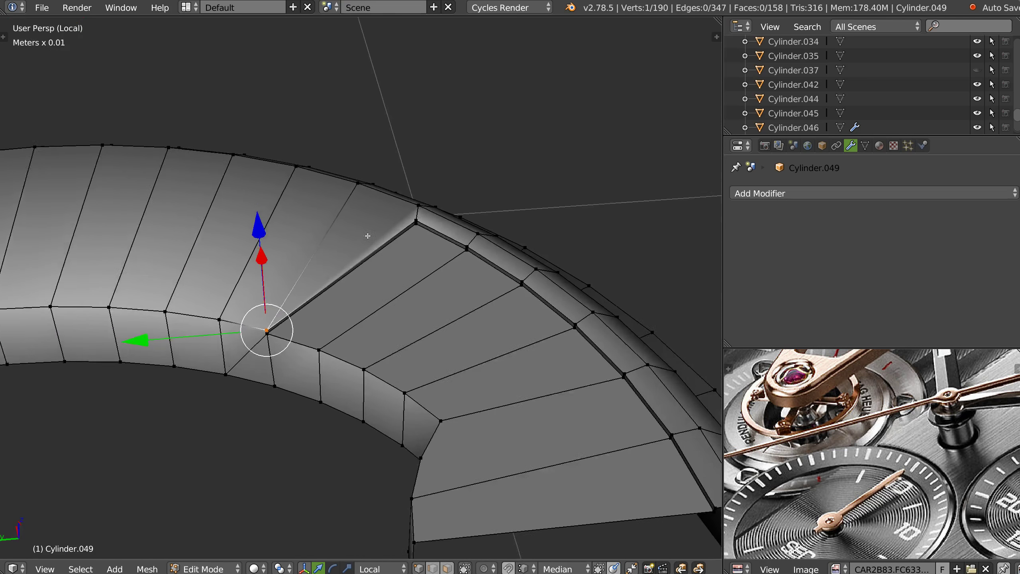
{"action": "scroll", "coordinate": [368, 236], "scroll_direction": "up", "scroll_amount": 5}
{"action": "middle_click_drag", "start_coordinate": [476, 192], "coordinate": [345, 212], "text": "shift"}
{"action": "scroll", "coordinate": [361, 169], "scroll_direction": "up", "scroll_amount": 5}
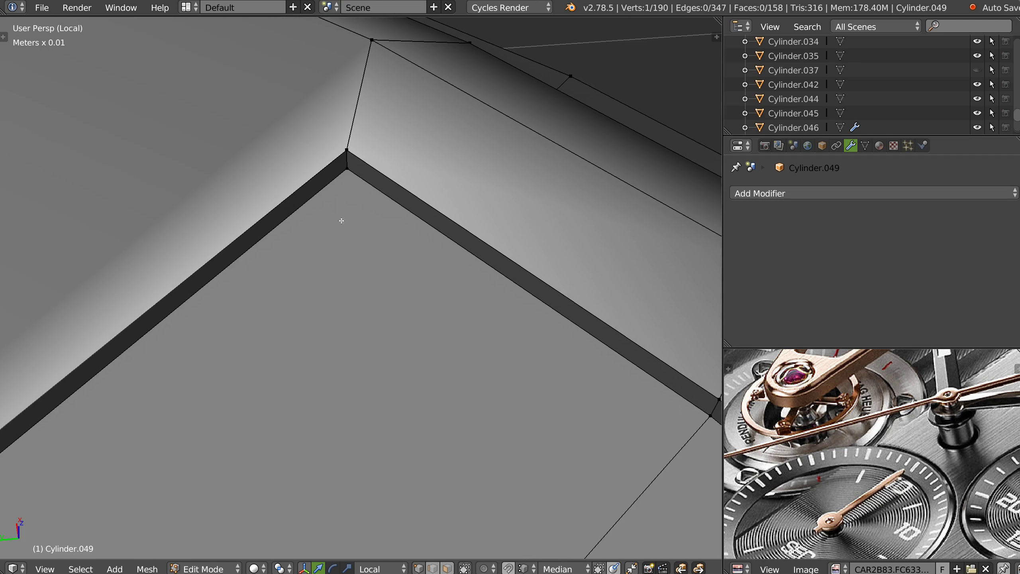
{"action": "key", "text": "k"}
{"action": "left_click", "coordinate": [356, 175]}
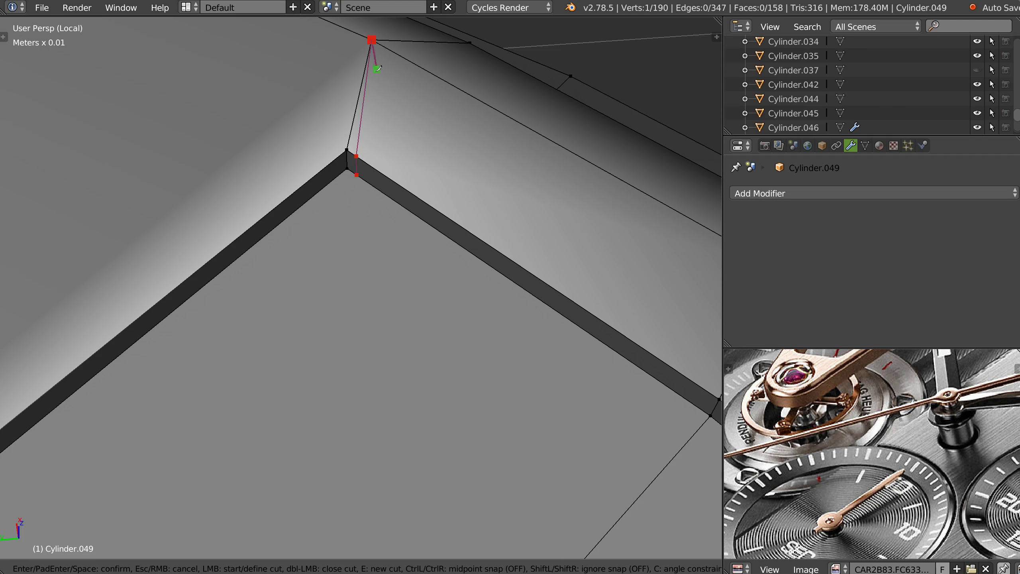
{"action": "key", "text": "Return"}
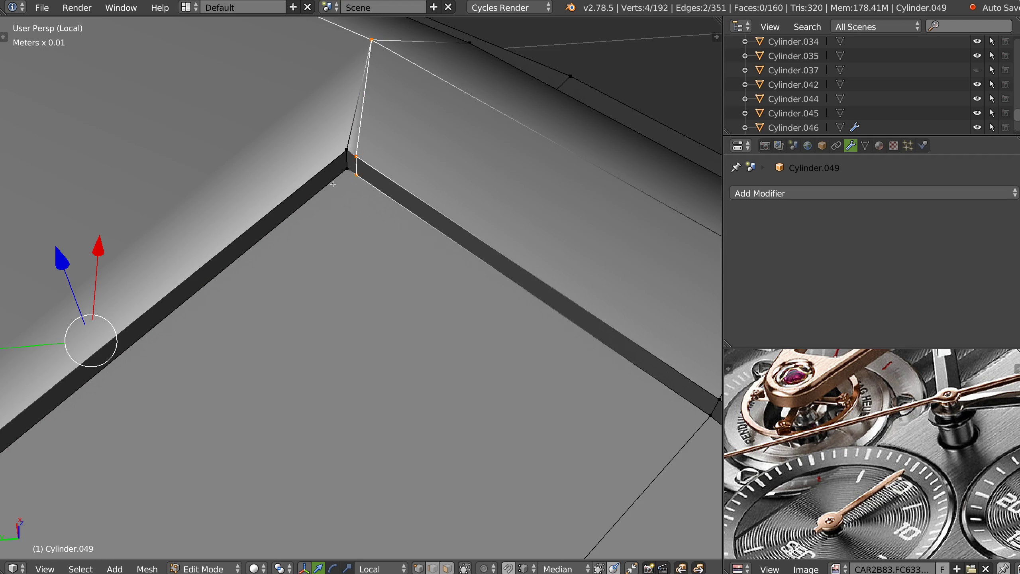
Knife a cut from the recess's outer corner across the ring's top face to the neighbouring radial edge, near its outer end.
{"action": "key", "text": "k"}
{"action": "left_click", "coordinate": [339, 174]}
{"action": "scroll", "coordinate": [334, 160], "scroll_direction": "down", "scroll_amount": 3}
{"action": "middle_click_drag", "start_coordinate": [294, 141], "coordinate": [356, 282], "text": "shift"}
{"action": "key", "text": "ctrl"}
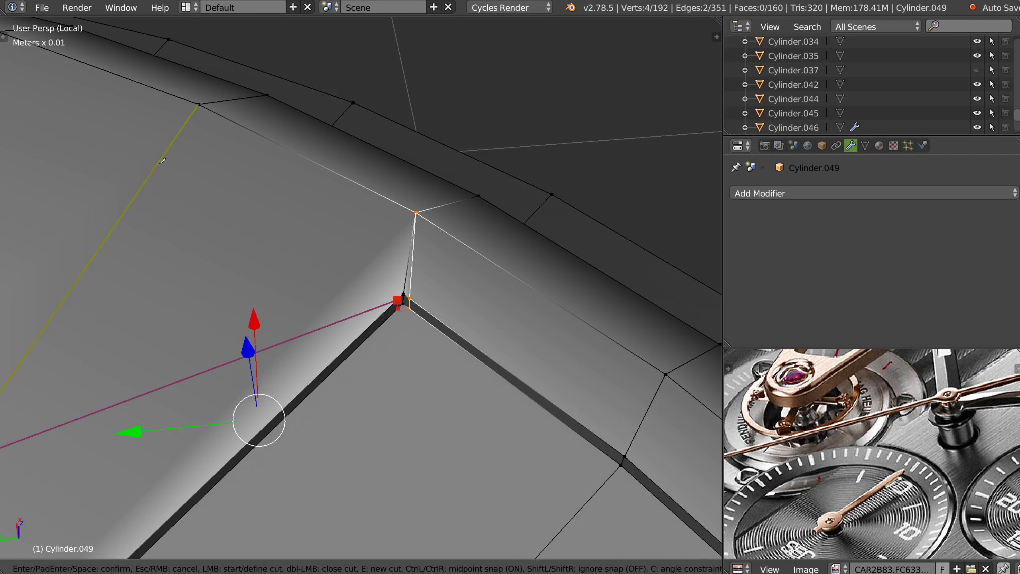
{"action": "middle_click_drag", "start_coordinate": [252, 173], "coordinate": [206, 180], "text": "ctrl"}
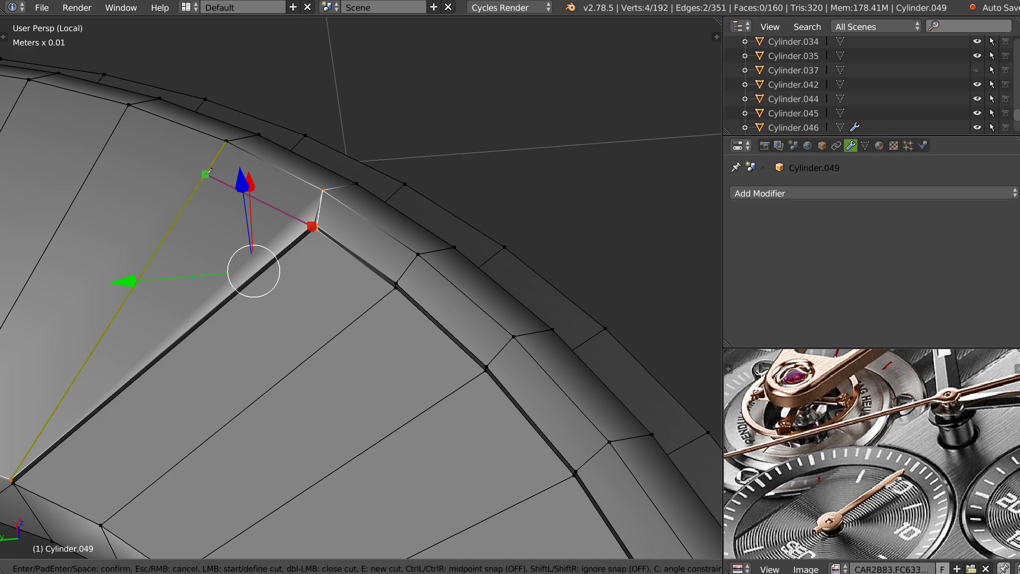
{"action": "key", "text": "Return"}
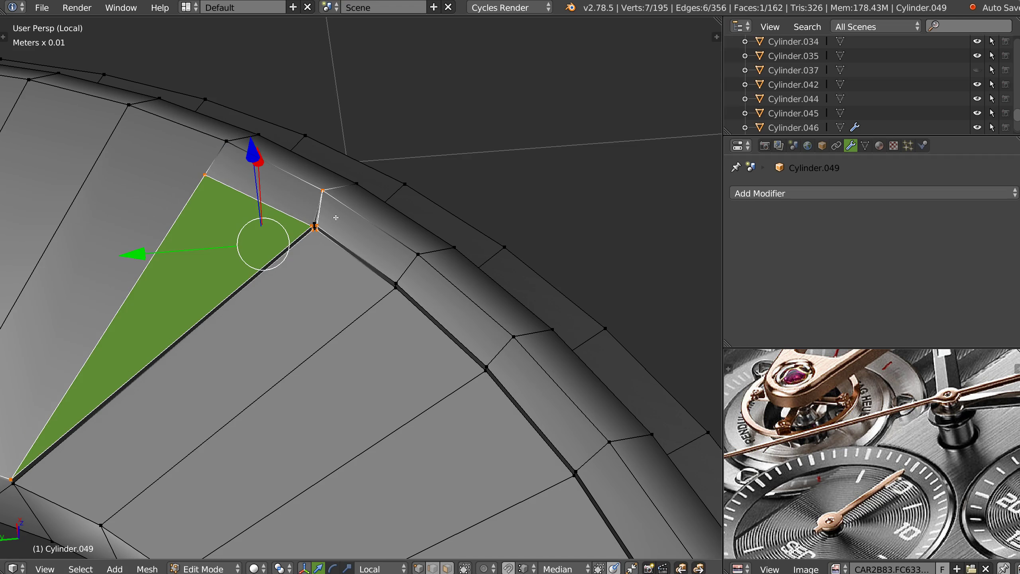
Connect the recess's outer corner vertex to the neighbouring rim vertex and dissolve the old edge joining that corner to the rim vertex above.
{"action": "right_click", "coordinate": [312, 219]}
{"action": "right_click", "coordinate": [242, 142], "text": "shift"}
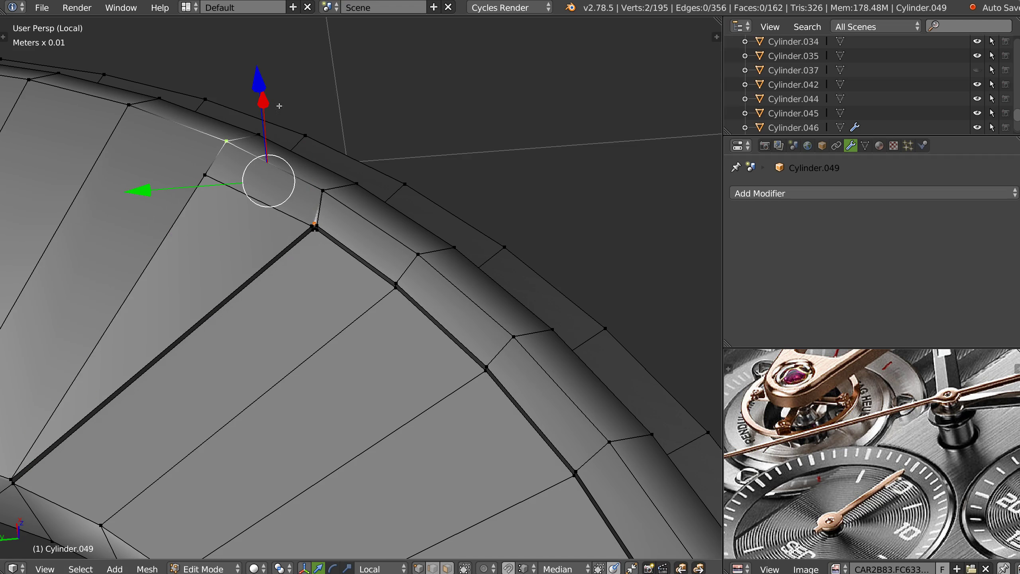
{"action": "key", "text": "j"}
{"action": "middle_click_drag", "start_coordinate": [279, 154], "coordinate": [349, 162]}
{"action": "scroll", "coordinate": [348, 161], "scroll_direction": "up", "scroll_amount": 4}
{"action": "key", "text": "ctrl+Tab"}
{"action": "key", "text": "2"}
{"action": "right_click", "coordinate": [289, 231]}
{"action": "key", "text": "ctrl+x"}
{"action": "middle_click_drag", "start_coordinate": [284, 242], "coordinate": [474, 84]}
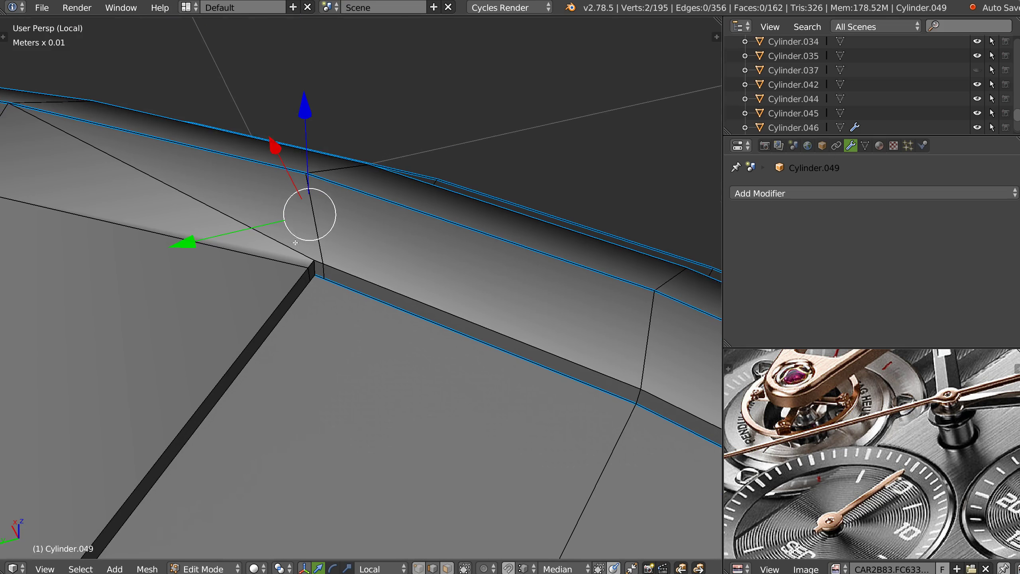
Knife a cut closely beside the radial edge meeting the recess's inner corner, continuing down the inner wall to its base.
{"action": "scroll", "coordinate": [269, 191], "scroll_direction": "down", "scroll_amount": 4}
{"action": "middle_click_drag", "start_coordinate": [216, 296], "coordinate": [342, 265], "text": "shift"}
{"action": "right_click", "coordinate": [277, 272]}
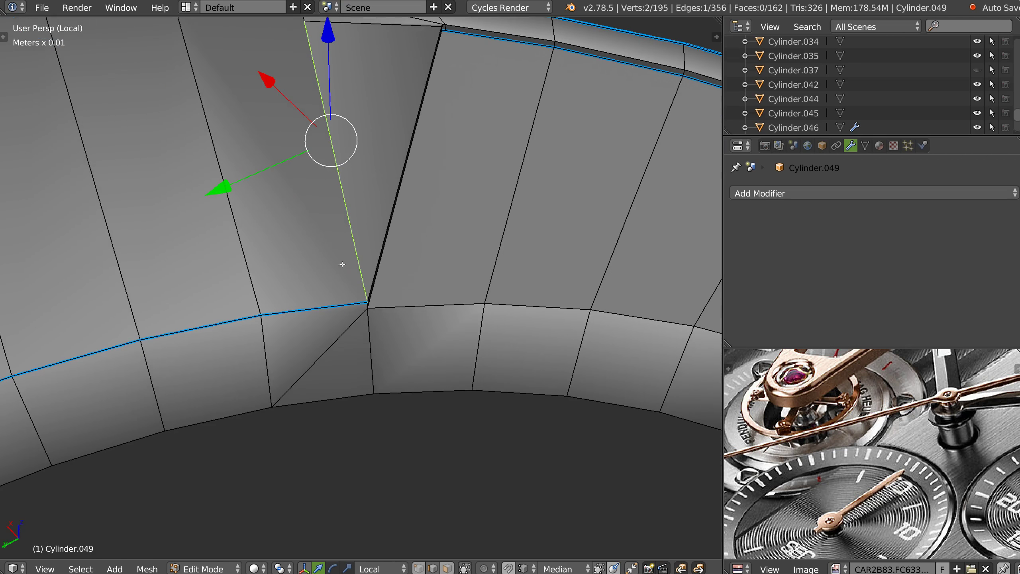
{"action": "middle_click_drag", "start_coordinate": [363, 335], "coordinate": [398, 148]}
{"action": "key", "text": "k"}
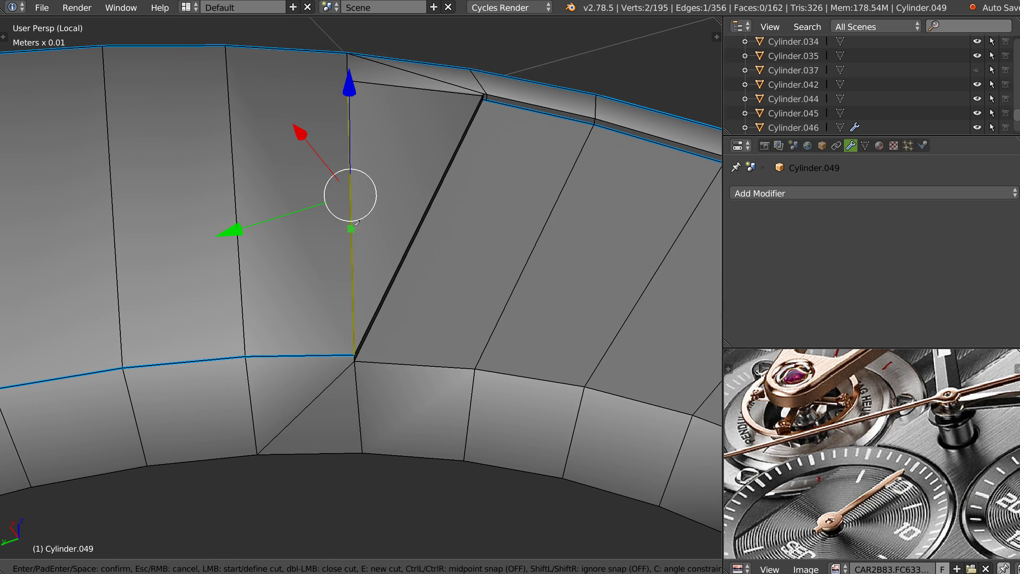
{"action": "left_click", "coordinate": [337, 112]}
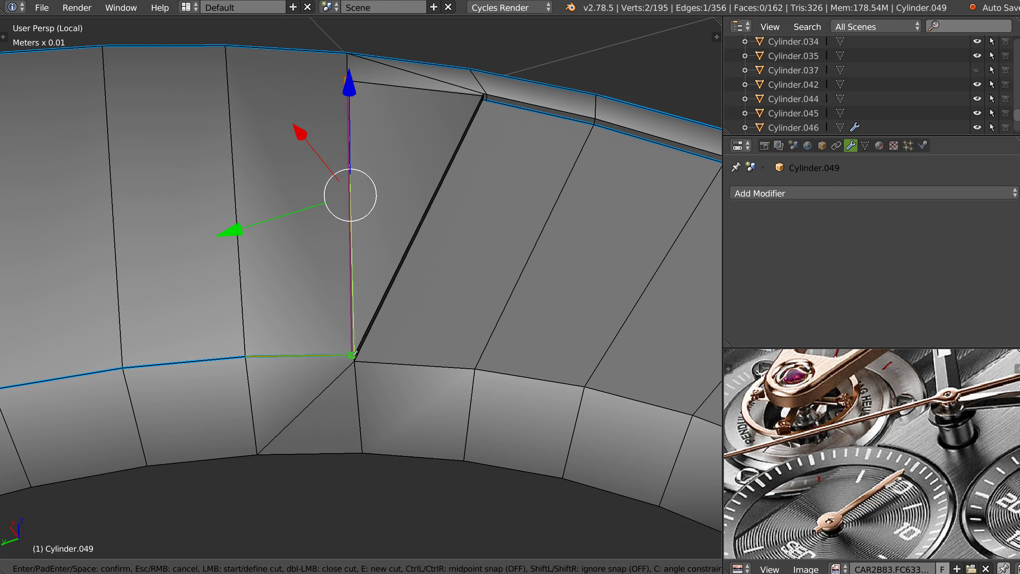
{"action": "left_click", "coordinate": [356, 453]}
{"action": "key", "text": "Return"}
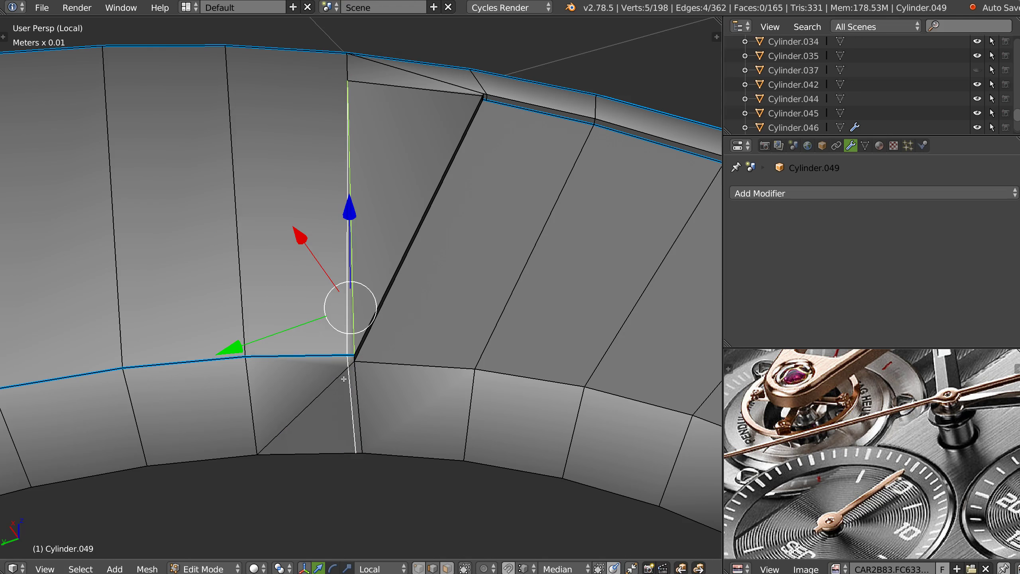
Dissolve both segments of the diagonal edge on the inner wall below the recess's inner corner.
{"action": "scroll", "coordinate": [346, 381], "scroll_direction": "up", "scroll_amount": 3}
{"action": "right_click", "coordinate": [348, 344]}
{"action": "right_click", "coordinate": [346, 343]}
{"action": "right_click", "coordinate": [277, 409], "text": "shift"}
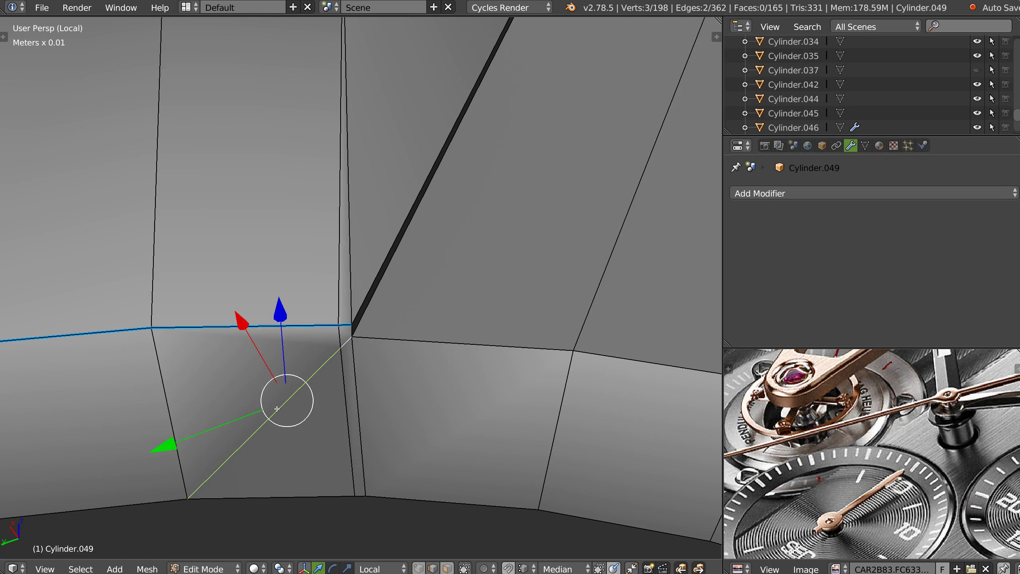
{"action": "key", "text": "x"}
{"action": "left_click", "coordinate": [359, 363]}
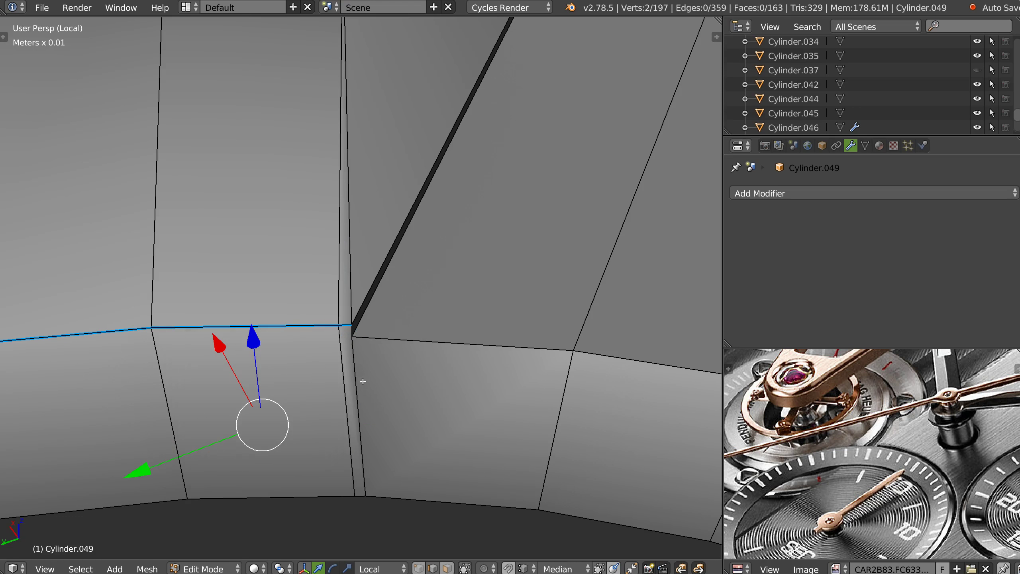
Add supporting edge loops along the inner wall, one just below the recess floor's edge and one just below the ring's top edge.
{"action": "key", "text": "ctrl+r"}
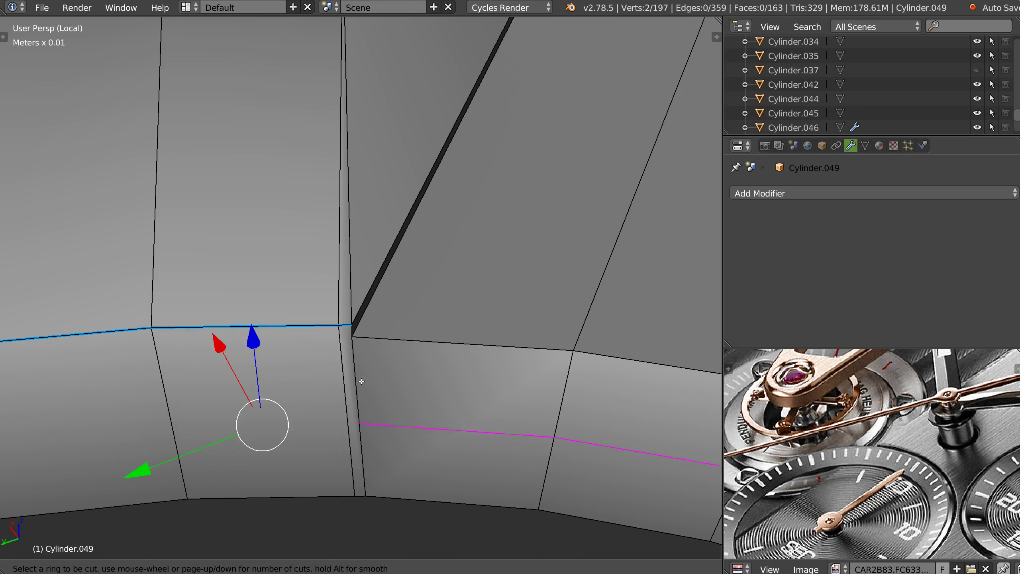
{"action": "left_click", "coordinate": [357, 381]}
{"action": "left_click", "coordinate": [375, 307]}
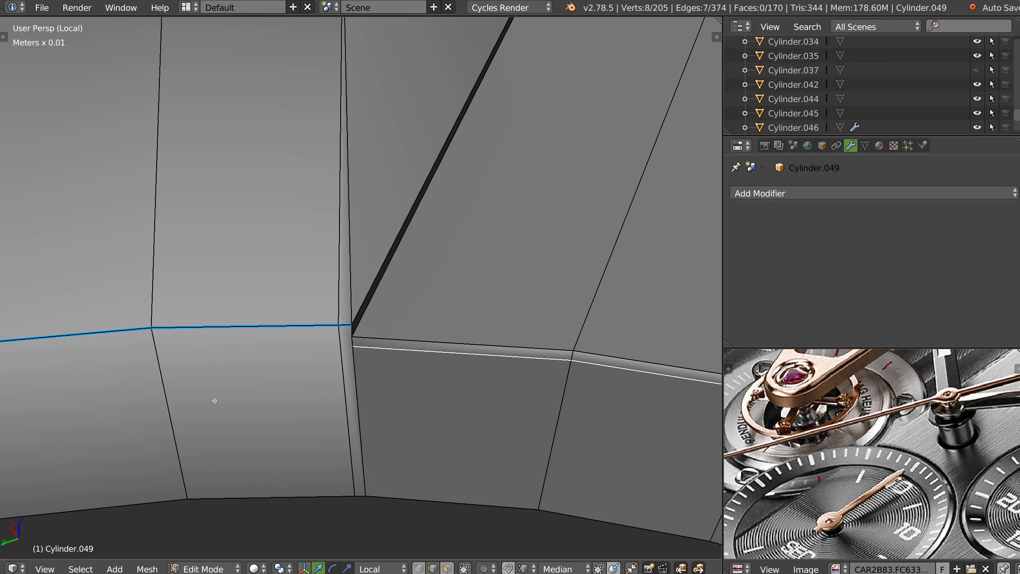
{"action": "key", "text": "ctrl+r"}
{"action": "left_click", "coordinate": [189, 369]}
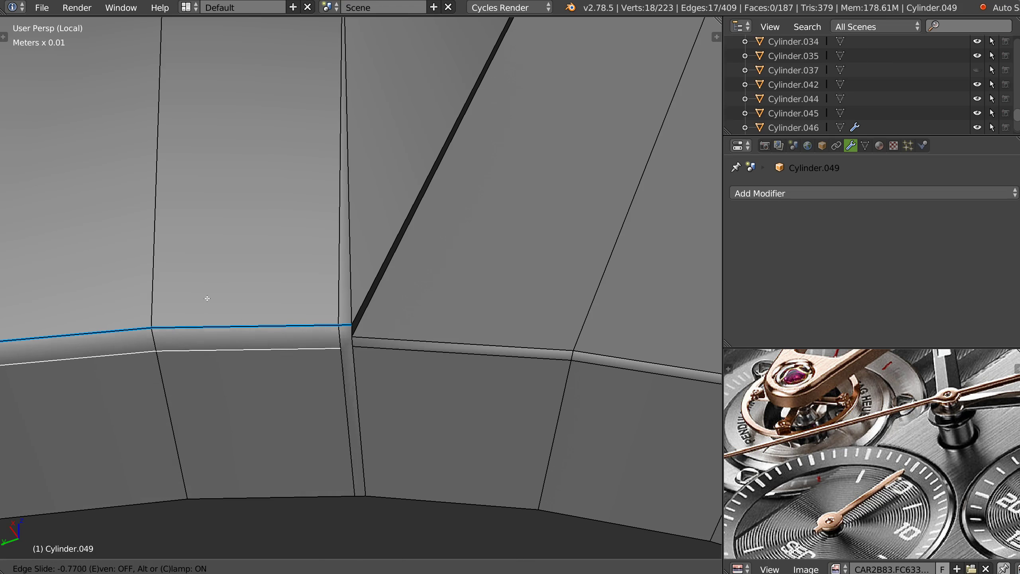
{"action": "left_click", "coordinate": [208, 297]}
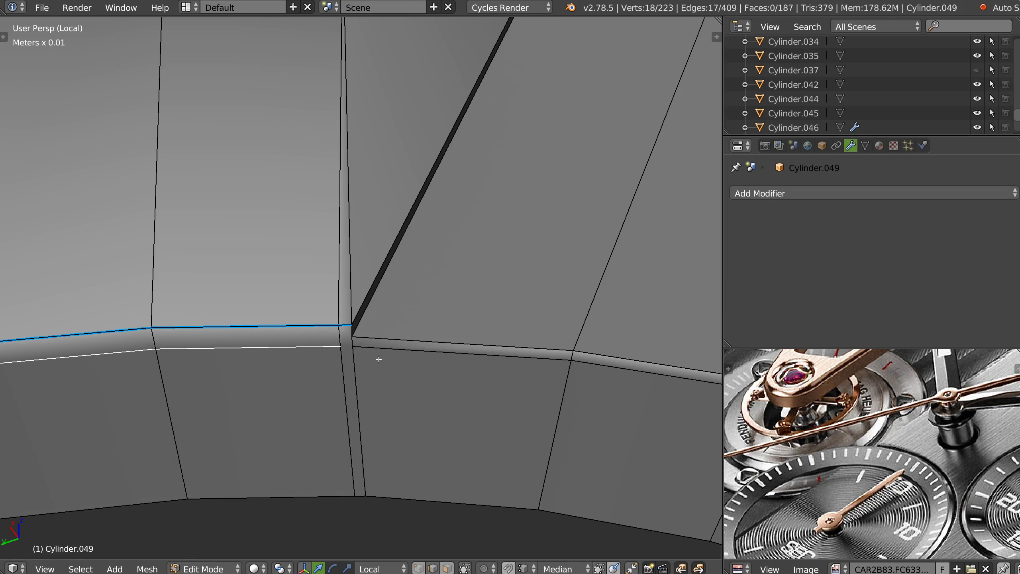
Select both new inner-wall edge loops and move them slightly down along the local Z axis.
{"action": "scroll", "coordinate": [363, 355], "scroll_direction": "down", "scroll_amount": 6}
{"action": "right_click", "coordinate": [411, 310]}
{"action": "right_click", "coordinate": [442, 312], "text": "alt"}
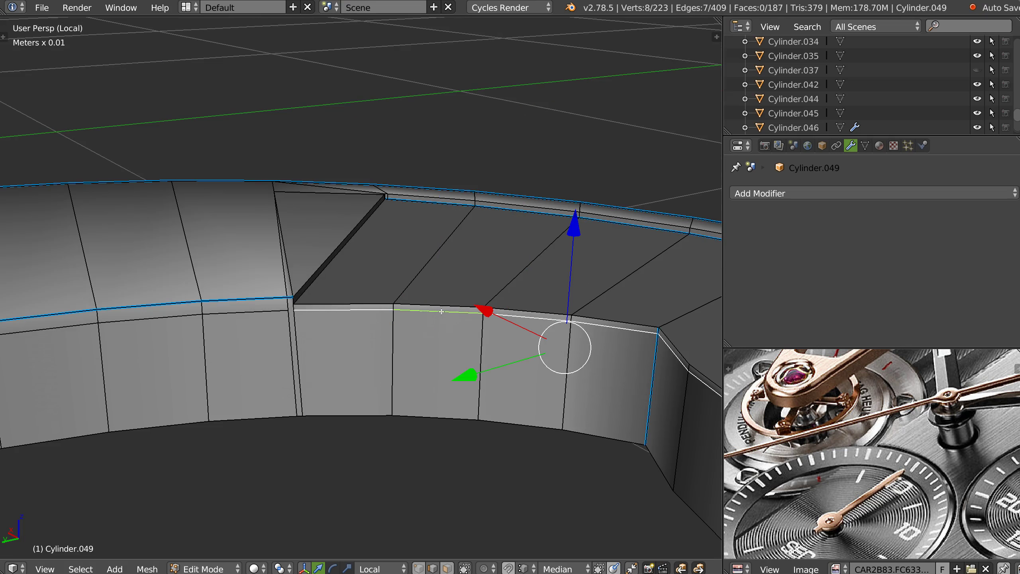
{"action": "right_click", "coordinate": [263, 309], "text": "alt+shift"}
{"action": "scroll", "coordinate": [373, 244], "scroll_direction": "down", "scroll_amount": 4}
{"action": "scroll", "coordinate": [408, 235], "scroll_direction": "up", "scroll_amount": 2}
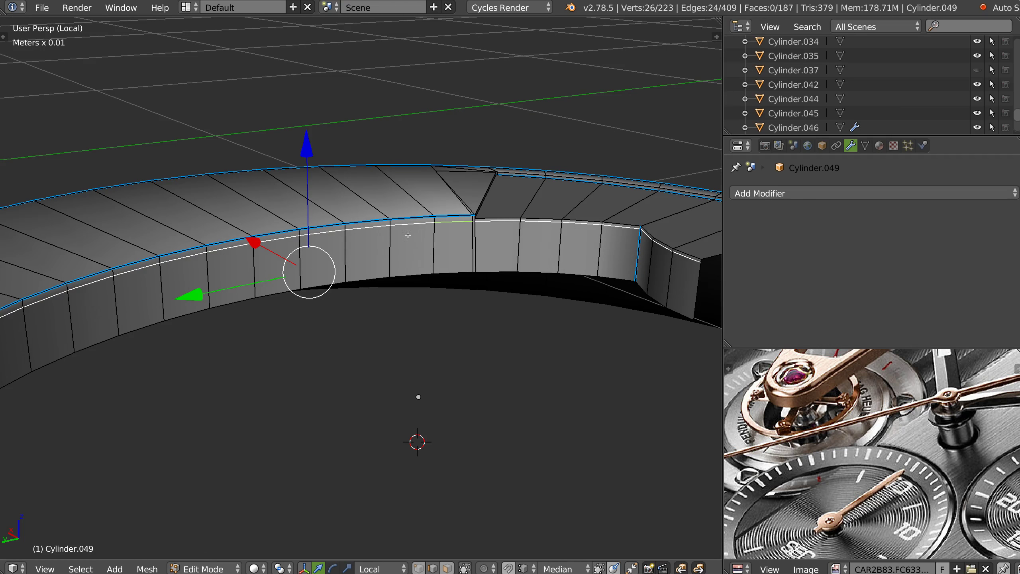
{"action": "left_click_drag", "start_coordinate": [310, 156], "coordinate": [307, 158]}
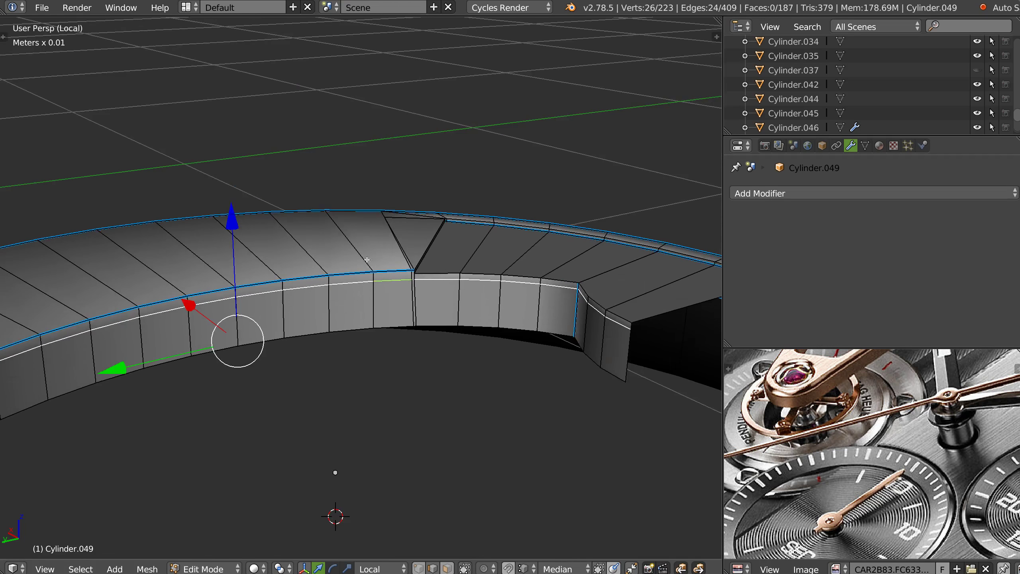
{"action": "scroll", "coordinate": [445, 237], "scroll_direction": "up", "scroll_amount": 8}
{"action": "scroll", "coordinate": [445, 236], "scroll_direction": "up", "scroll_amount": 3}
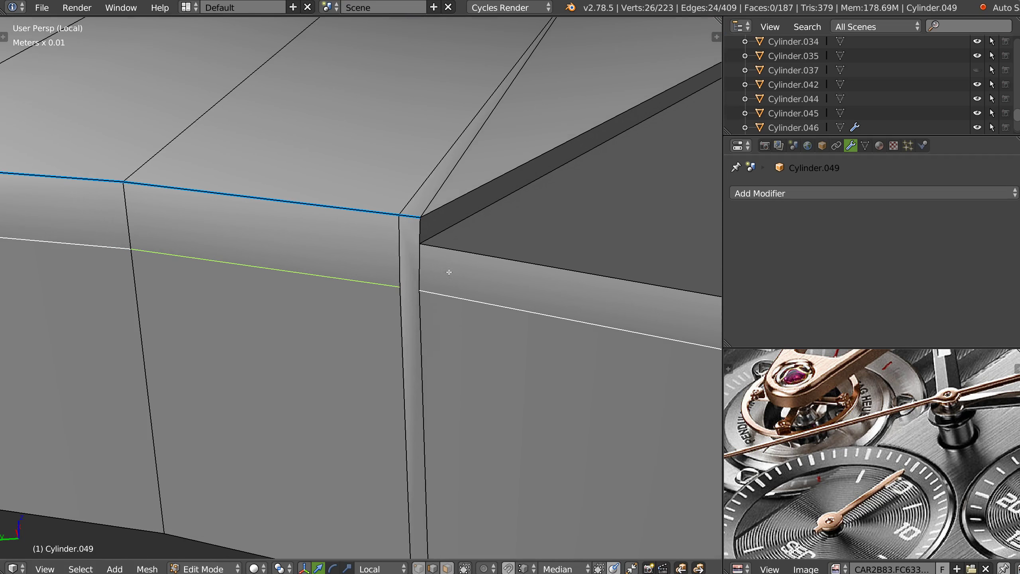
Bridge the two loops' end vertices across the narrow wall strip and connect the recess floor's inner corner diagonally to the strip's far vertex.
{"action": "key", "text": "ctrl+Tab"}
{"action": "right_click", "coordinate": [401, 289]}
{"action": "right_click", "coordinate": [422, 294], "text": "shift"}
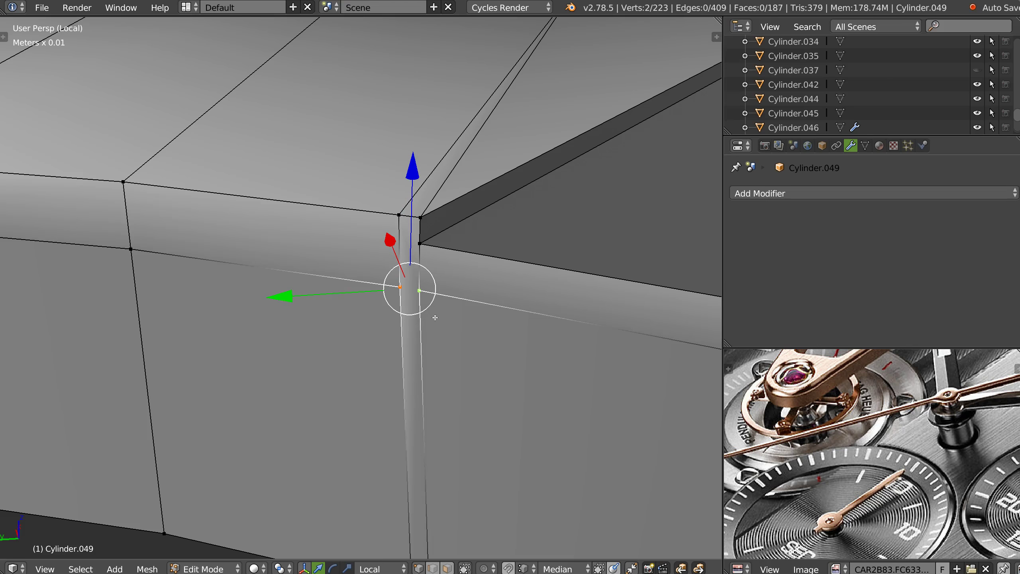
{"action": "key", "text": "f"}
{"action": "right_click", "coordinate": [422, 245]}
{"action": "right_click", "coordinate": [402, 288], "text": "shift"}
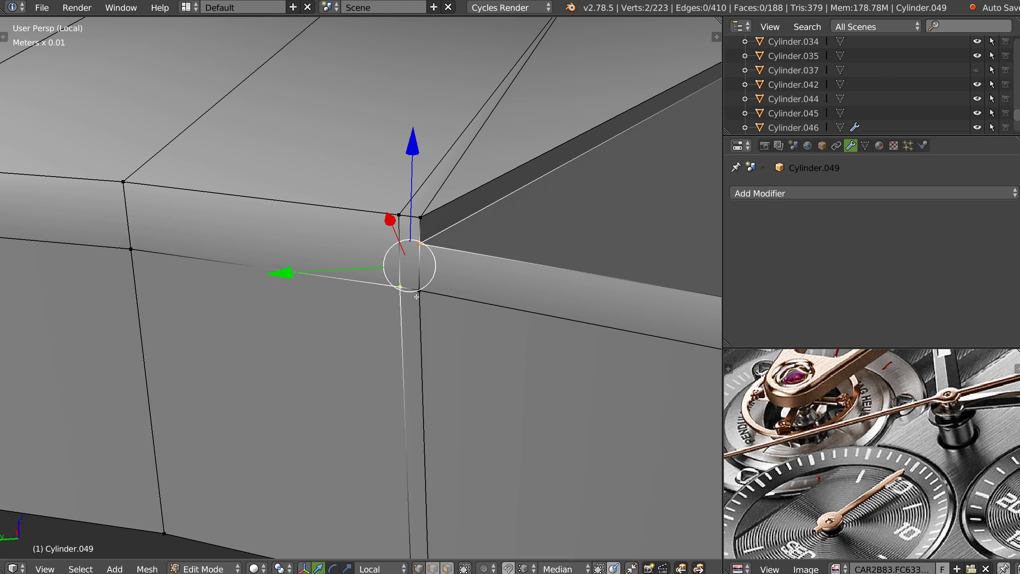
{"action": "middle_click_drag", "start_coordinate": [424, 304], "coordinate": [464, 308]}
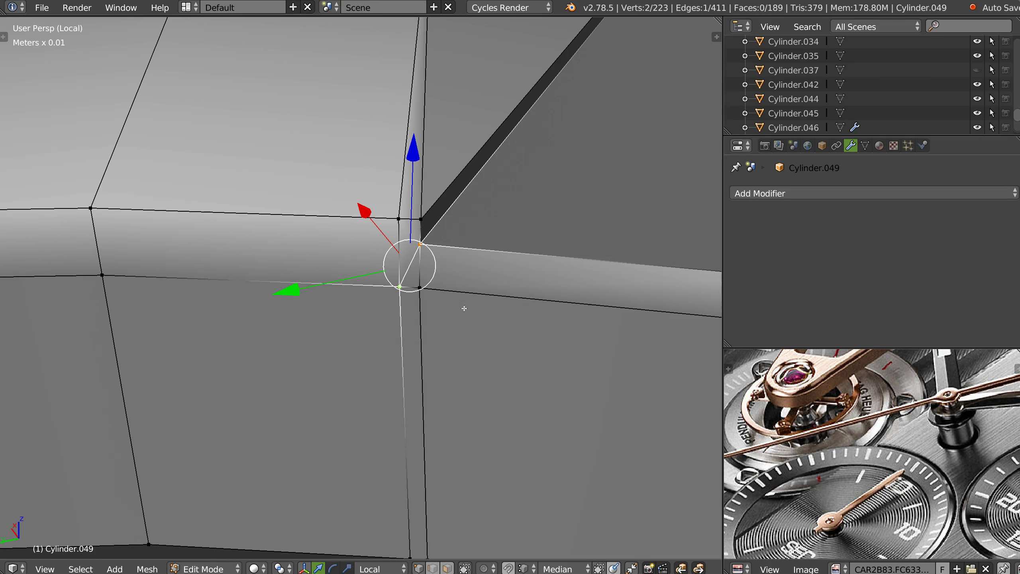
Knife a cut from the inner-wall loop's end vertex along the recess floor, parallel to its side wall, to the outer wall.
{"action": "key", "text": "k"}
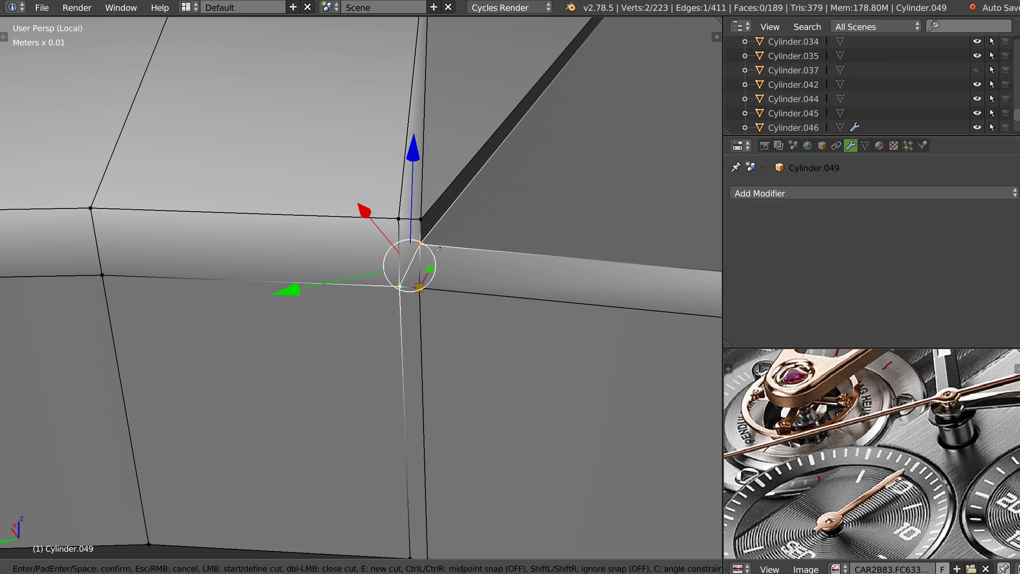
{"action": "middle_click_drag", "start_coordinate": [441, 244], "coordinate": [375, 320]}
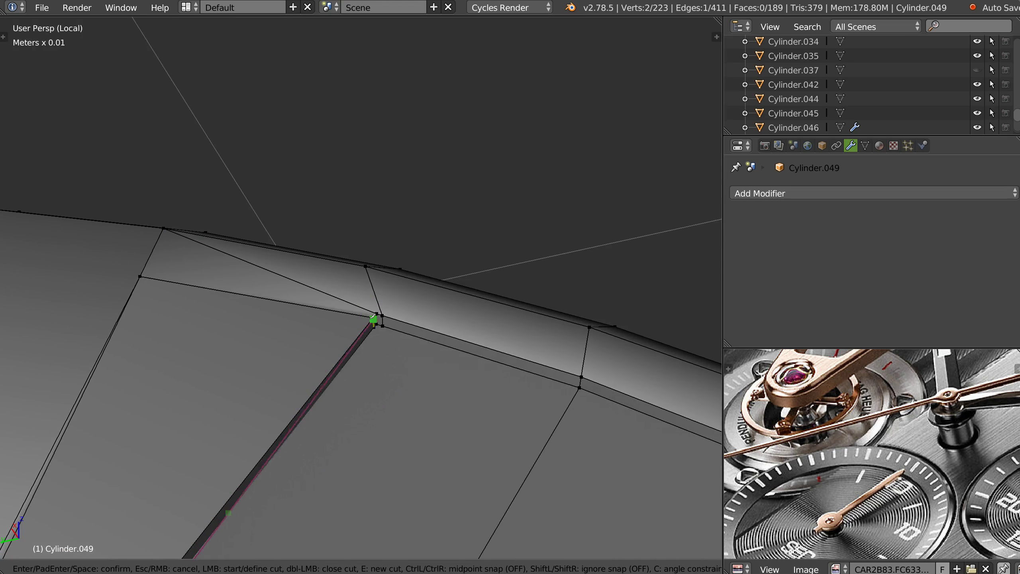
{"action": "left_click", "coordinate": [388, 326]}
{"action": "key", "text": "Return"}
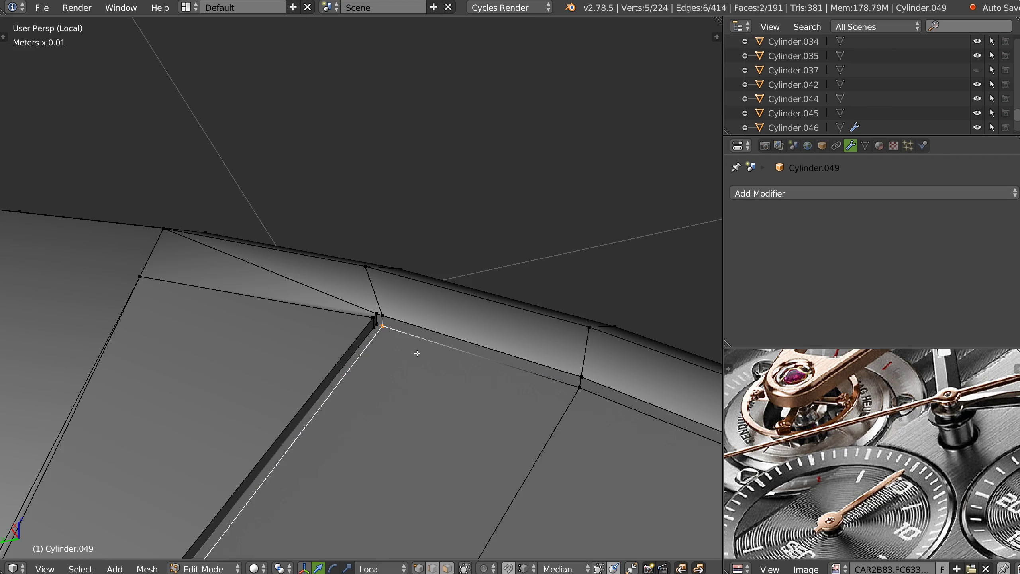
Add an edge loop across the recess floor's faces and slide it close to the outer wall.
{"action": "scroll", "coordinate": [474, 314], "scroll_direction": "down", "scroll_amount": 4}
{"action": "middle_click_drag", "start_coordinate": [414, 426], "coordinate": [367, 294], "text": "shift"}
{"action": "middle_click_drag", "start_coordinate": [498, 249], "coordinate": [418, 272]}
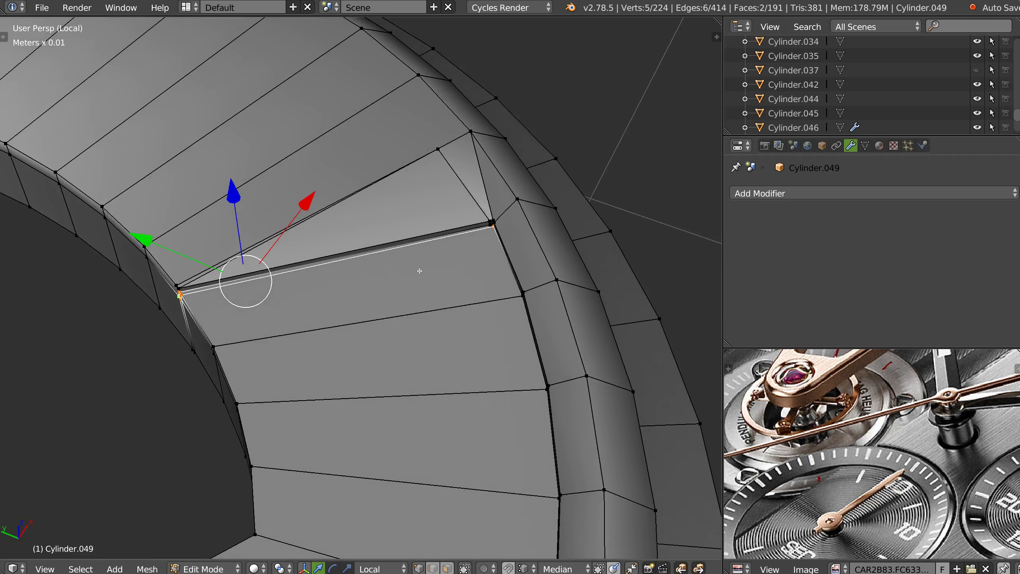
{"action": "scroll", "coordinate": [456, 256], "scroll_direction": "up", "scroll_amount": 1}
{"action": "scroll", "coordinate": [457, 256], "scroll_direction": "up", "scroll_amount": 2}
{"action": "key", "text": "ctrl+r"}
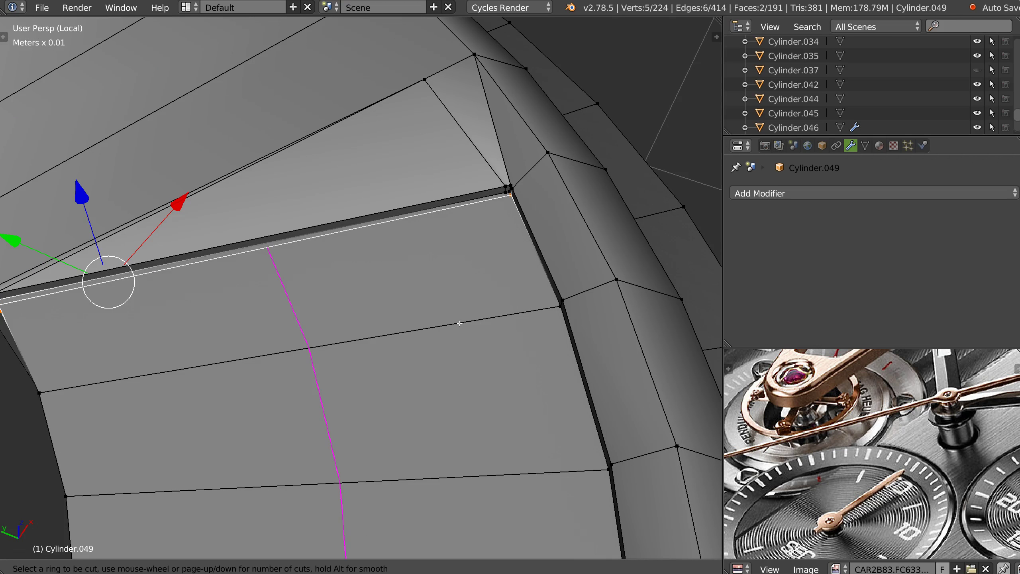
{"action": "left_click", "coordinate": [458, 324]}
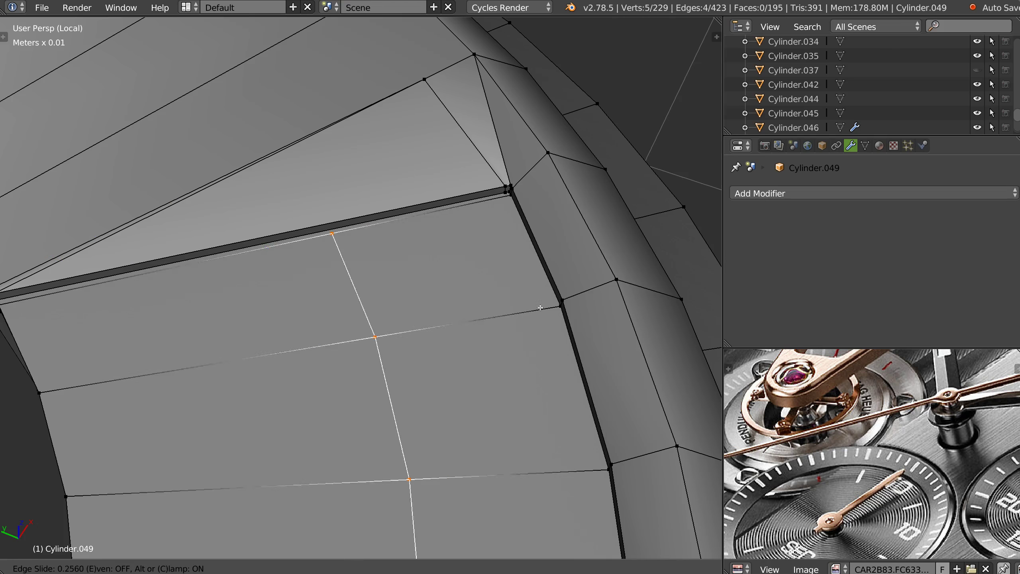
{"action": "left_click", "coordinate": [713, 301]}
Edge-slide the new floor loop slightly closer to the recess's outer wall.
{"action": "middle_click_drag", "start_coordinate": [606, 193], "coordinate": [486, 248], "text": "shift"}
{"action": "scroll", "coordinate": [486, 247], "scroll_direction": "up", "scroll_amount": 2}
{"action": "scroll", "coordinate": [486, 248], "scroll_direction": "up", "scroll_amount": 3}
{"action": "middle_click_drag", "start_coordinate": [417, 205], "coordinate": [340, 192], "text": "shift"}
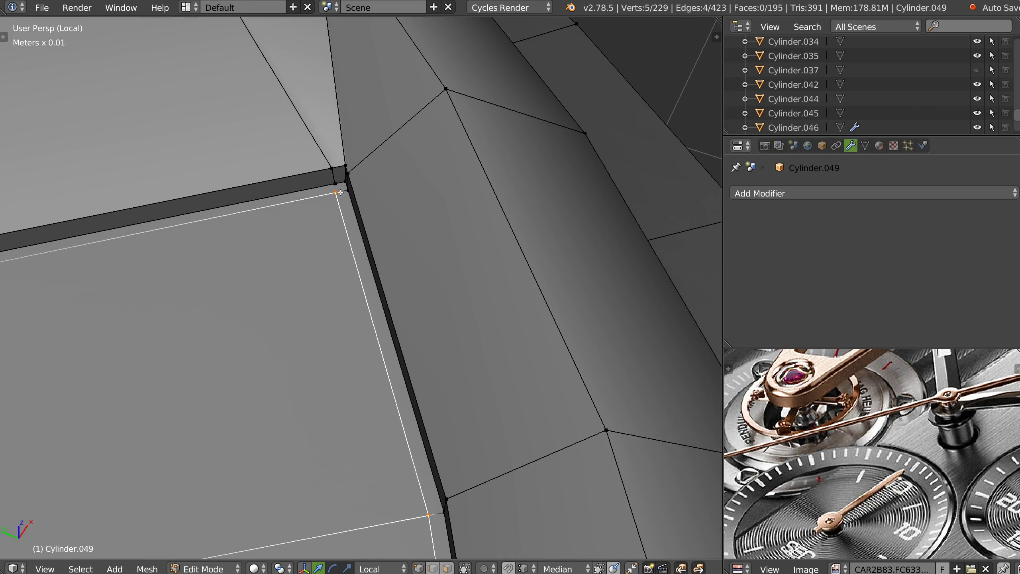
{"action": "key", "text": "g"}
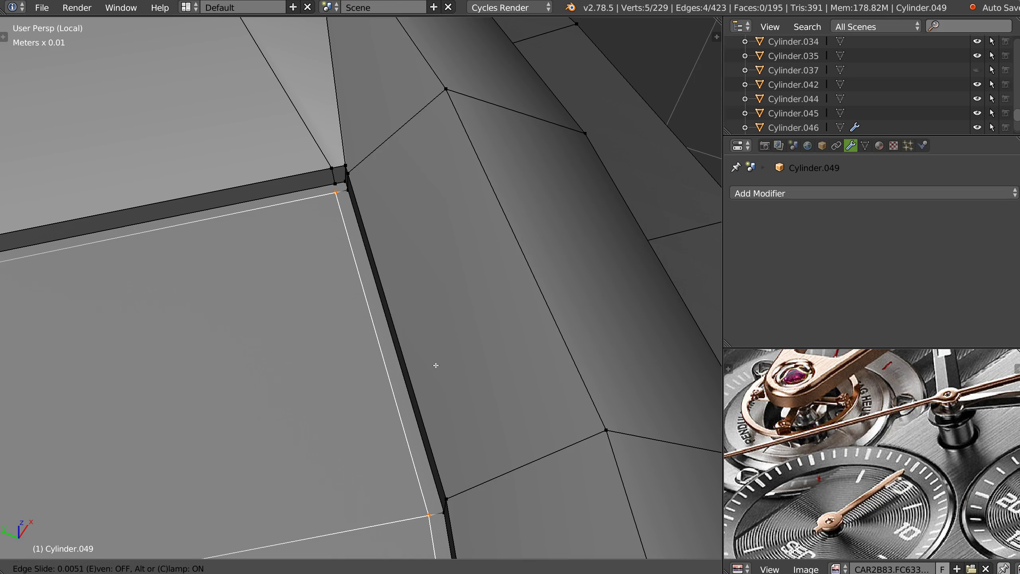
{"action": "left_click", "coordinate": [604, 335]}
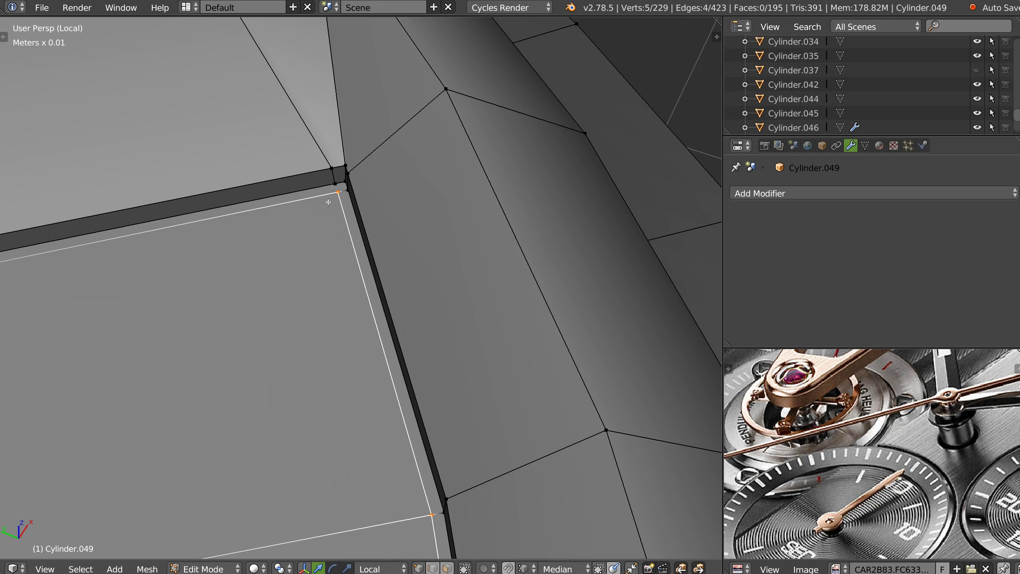
Connect the floor loop's end vertex to the nearby vertex at the base of the recess's side wall.
{"action": "middle_click_drag", "start_coordinate": [349, 189], "coordinate": [405, 245], "text": "shift"}
{"action": "scroll", "coordinate": [404, 245], "scroll_direction": "up", "scroll_amount": 2}
{"action": "right_click", "coordinate": [403, 236]}
{"action": "right_click", "coordinate": [407, 246], "text": "shift"}
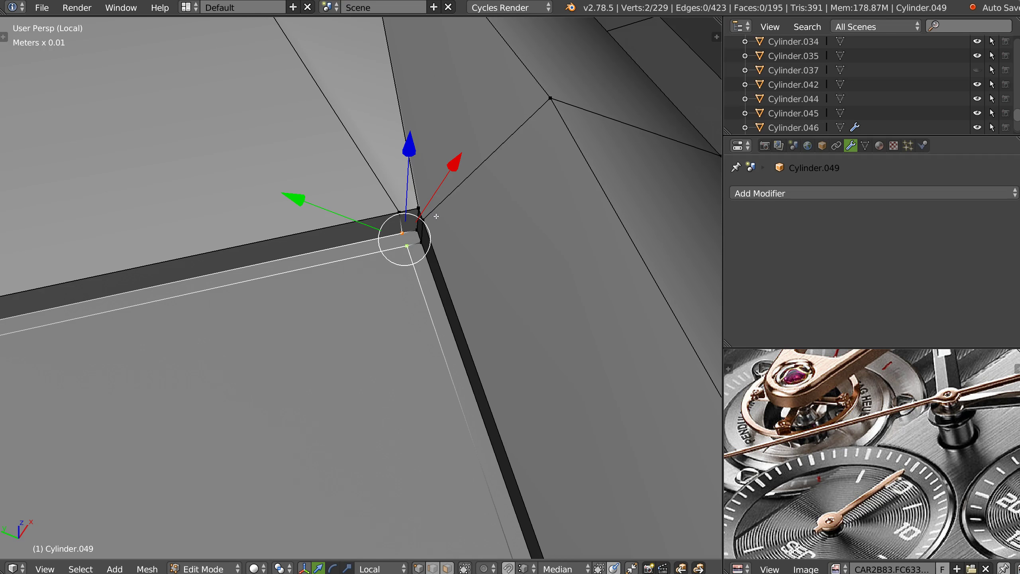
{"action": "scroll", "coordinate": [454, 241], "scroll_direction": "down", "scroll_amount": 4}
{"action": "middle_click_drag", "start_coordinate": [388, 287], "coordinate": [435, 284]}
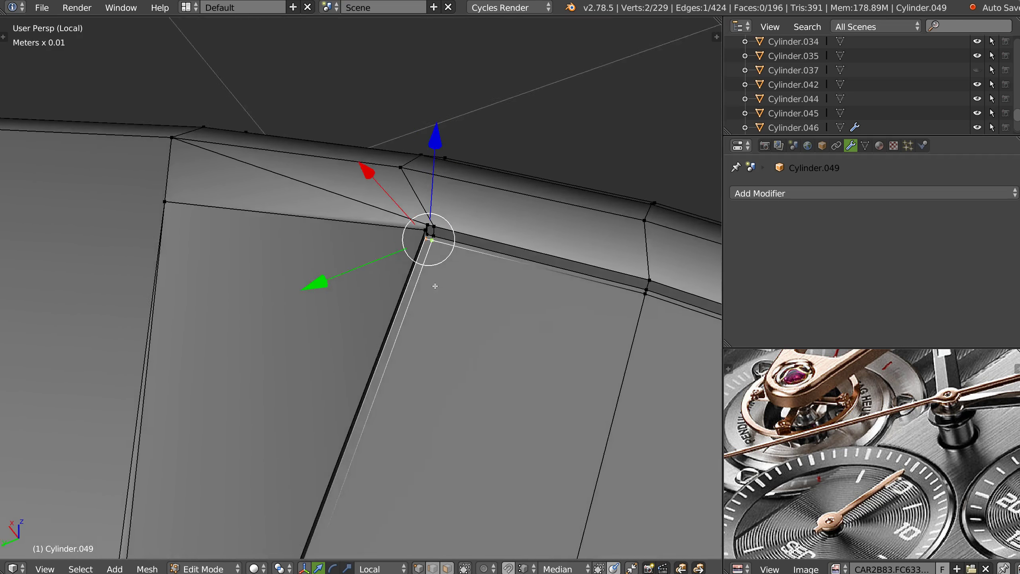
Dissolve the surplus radial edge ending at the recess's inner corner together with the short edge directly below that corner.
{"action": "scroll", "coordinate": [442, 279], "scroll_direction": "down", "scroll_amount": 5}
{"action": "middle_click_drag", "start_coordinate": [342, 442], "coordinate": [356, 351], "text": "shift"}
{"action": "scroll", "coordinate": [356, 351], "scroll_direction": "up", "scroll_amount": 4}
{"action": "right_click", "coordinate": [394, 331]}
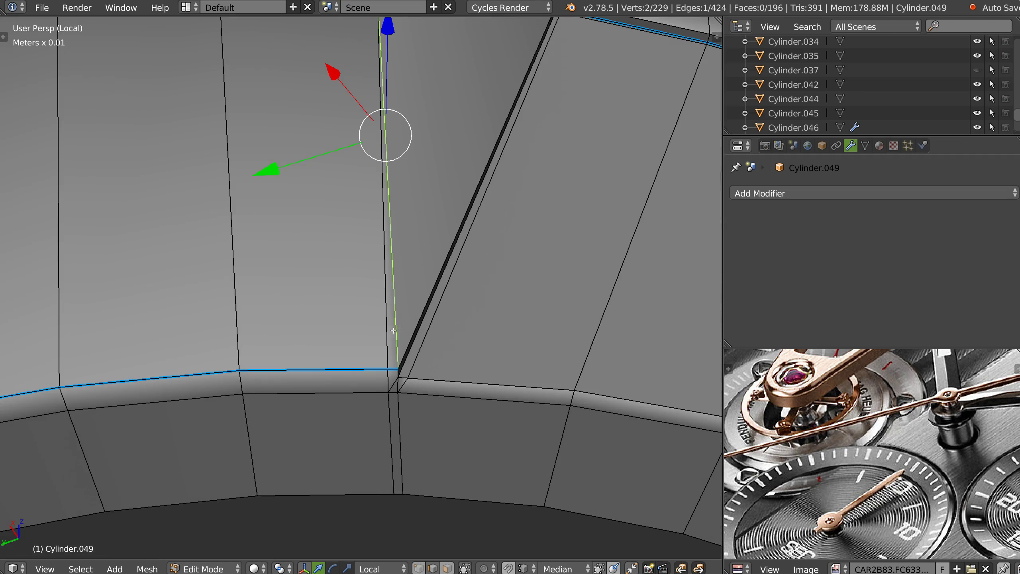
{"action": "right_click", "coordinate": [397, 387], "text": "shift"}
{"action": "middle_click_drag", "start_coordinate": [448, 354], "coordinate": [425, 346]}
{"action": "scroll", "coordinate": [361, 360], "scroll_direction": "up", "scroll_amount": 2}
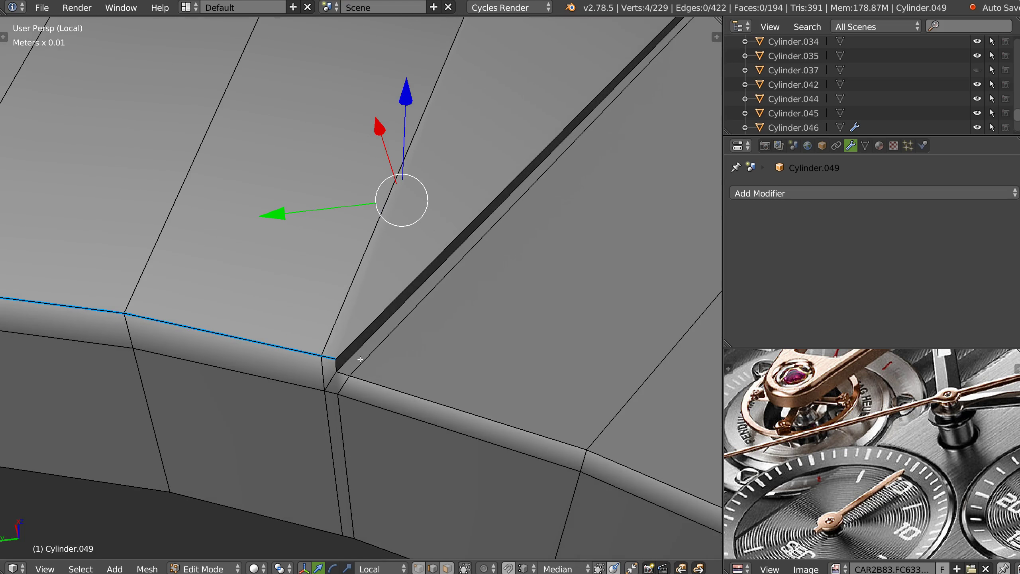
Add an edge loop along the recess floor and slide it close to the ring's inner rim.
{"action": "key", "text": "ctrl+r"}
{"action": "left_click", "coordinate": [388, 341]}
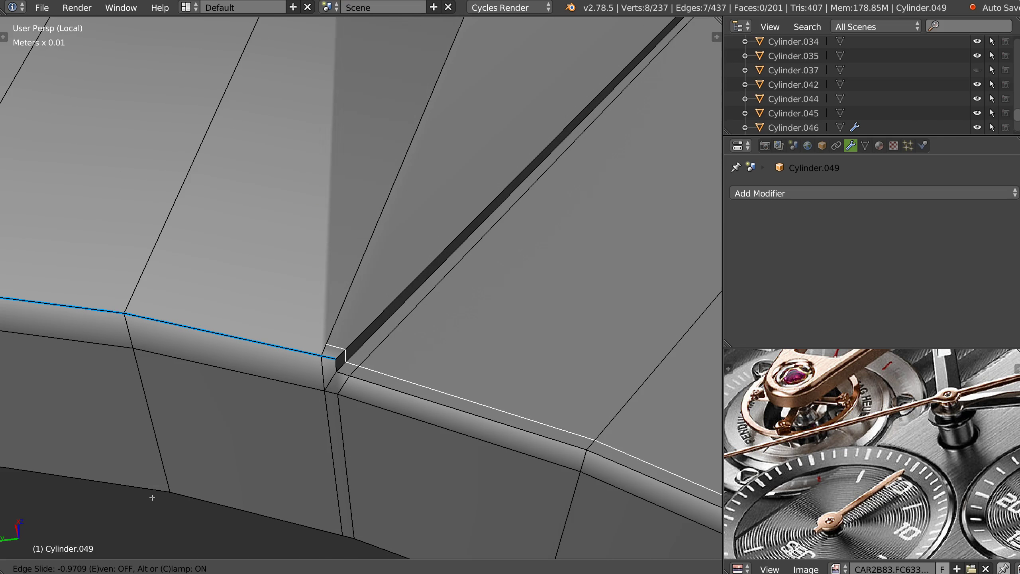
{"action": "left_click", "coordinate": [287, 326]}
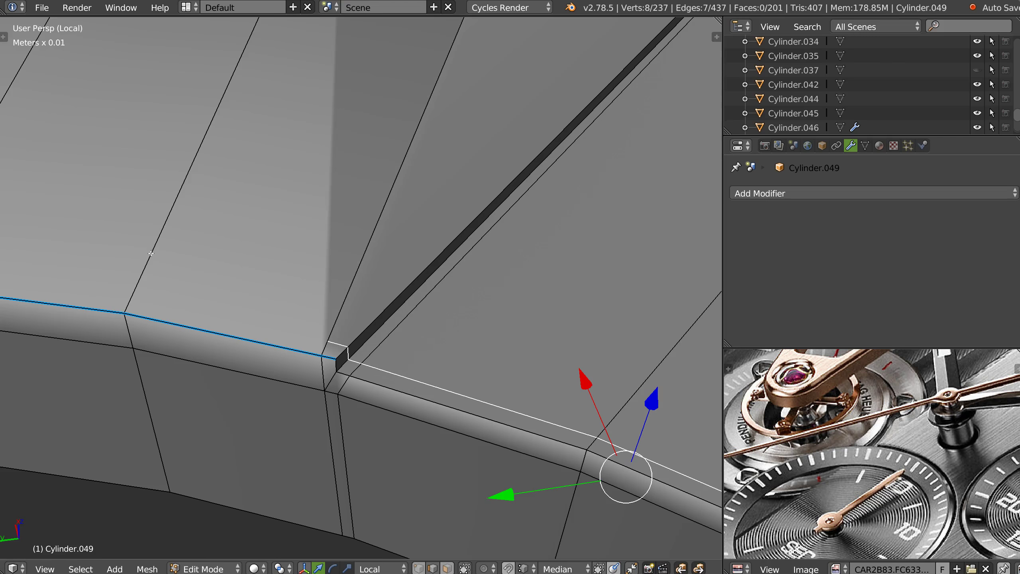
Add an edge loop along the ring's raised top face and slide it close to the inner rim.
{"action": "key", "text": "ctrl+r"}
{"action": "key", "text": "Escape"}
{"action": "scroll", "coordinate": [172, 266], "scroll_direction": "down", "scroll_amount": 5}
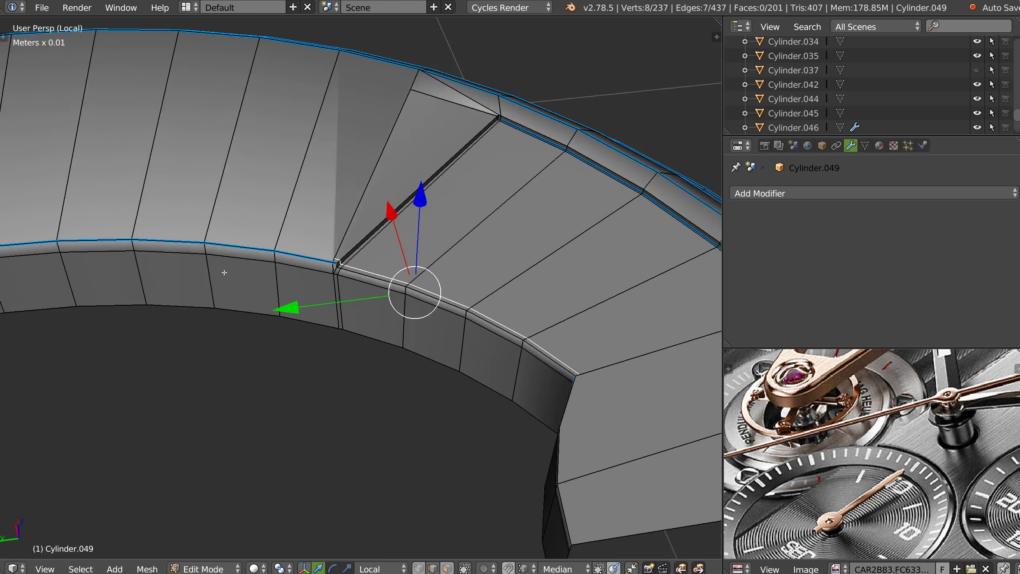
{"action": "key", "text": "ctrl+r"}
{"action": "left_click", "coordinate": [348, 266]}
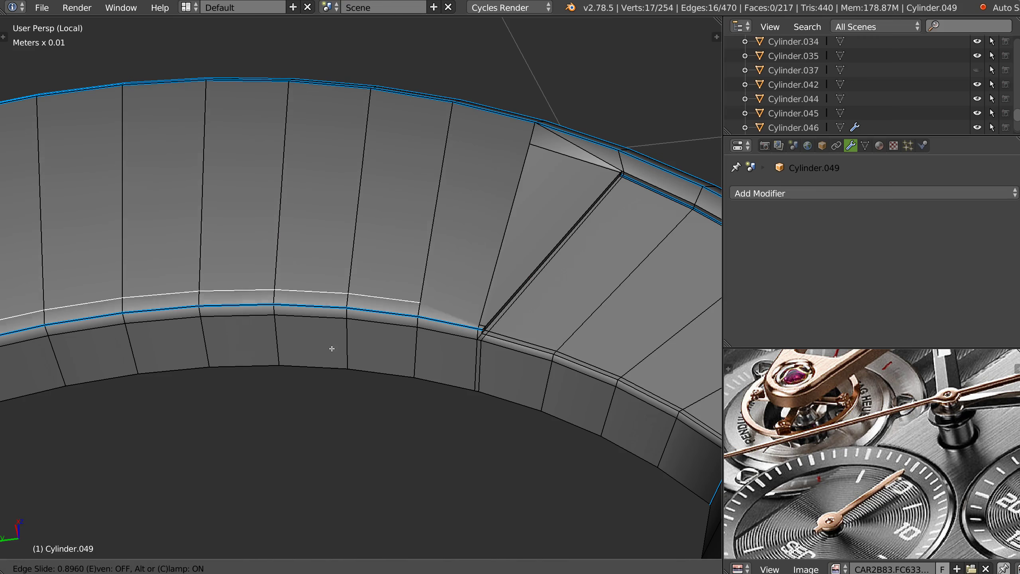
{"action": "left_click", "coordinate": [331, 353]}
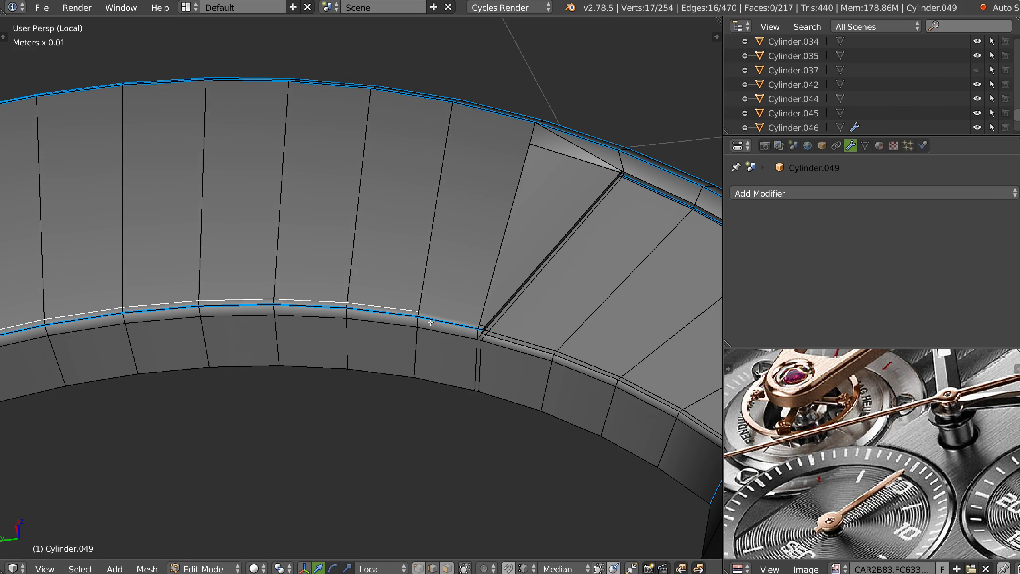
Connect the top-face loop's end vertex to the vertex beside the recess's inner corner.
{"action": "middle_click_drag", "start_coordinate": [430, 322], "coordinate": [394, 296]}
{"action": "middle_click_drag", "start_coordinate": [342, 482], "coordinate": [317, 180], "text": "shift"}
{"action": "middle_click_drag", "start_coordinate": [524, 335], "coordinate": [387, 249], "text": "shift"}
{"action": "key", "text": "ctrl+Tab"}
{"action": "key", "text": "1"}
{"action": "right_click", "coordinate": [252, 228]}
{"action": "right_click", "coordinate": [341, 299], "text": "shift"}
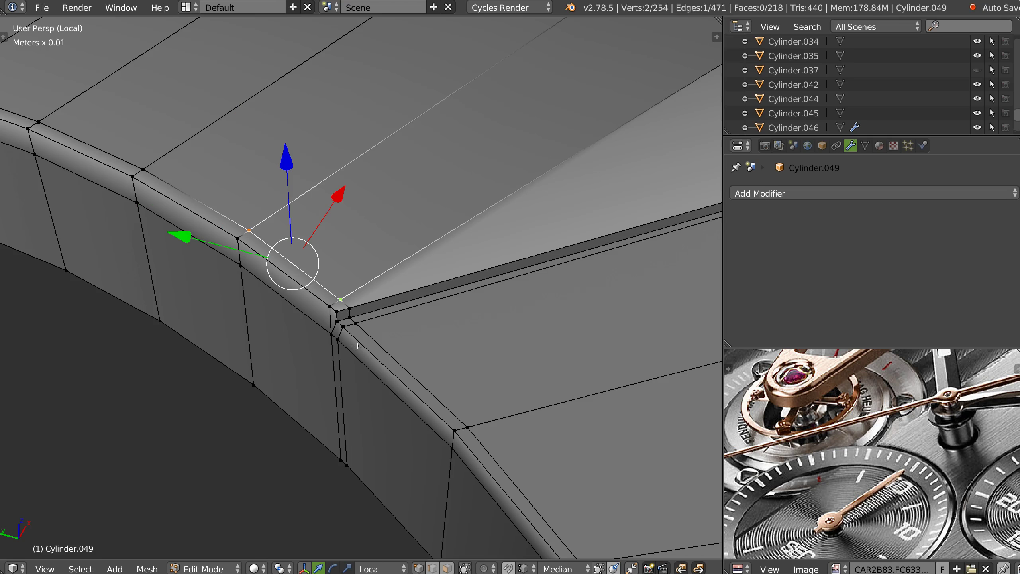
Preview the ring with a level 2 subdivision surface and examine the shading around the recess's inner corner.
{"action": "key", "text": "Tab"}
{"action": "middle_click_drag", "start_coordinate": [316, 358], "coordinate": [336, 341]}
{"action": "key", "text": "ctrl+2"}
{"action": "middle_click_drag", "start_coordinate": [505, 217], "coordinate": [338, 307], "text": "shift"}
{"action": "right_click", "coordinate": [293, 326]}
{"action": "left_click", "coordinate": [392, 327]}
{"action": "middle_click_drag", "start_coordinate": [330, 268], "coordinate": [361, 257], "text": "shift"}
{"action": "middle_click_drag", "start_coordinate": [186, 354], "coordinate": [335, 305]}
{"action": "key", "text": "Tab"}
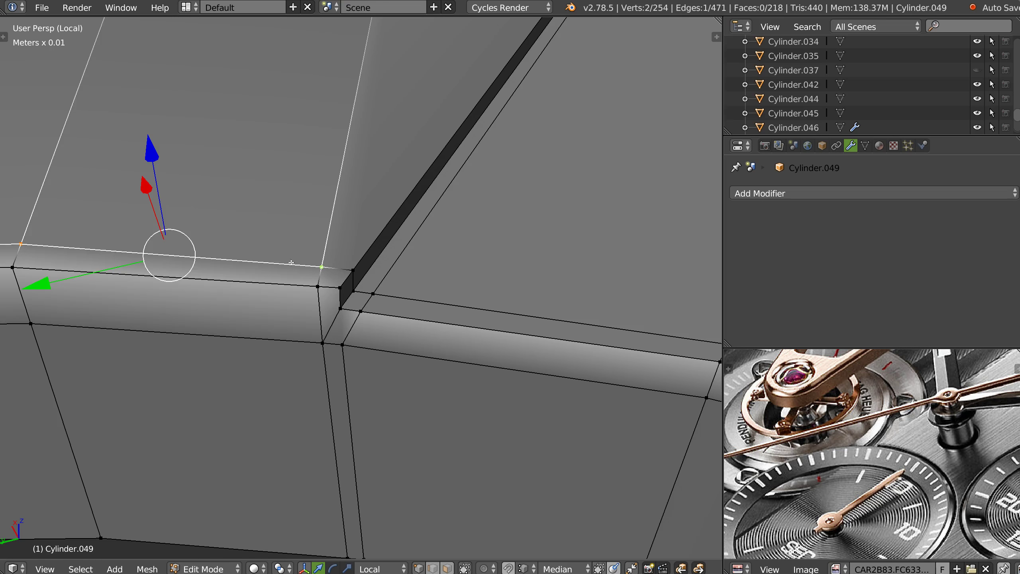
Vertex-slide the top-face vertex beside the recess's inner corner along its radial edge.
{"action": "right_click", "coordinate": [321, 267]}
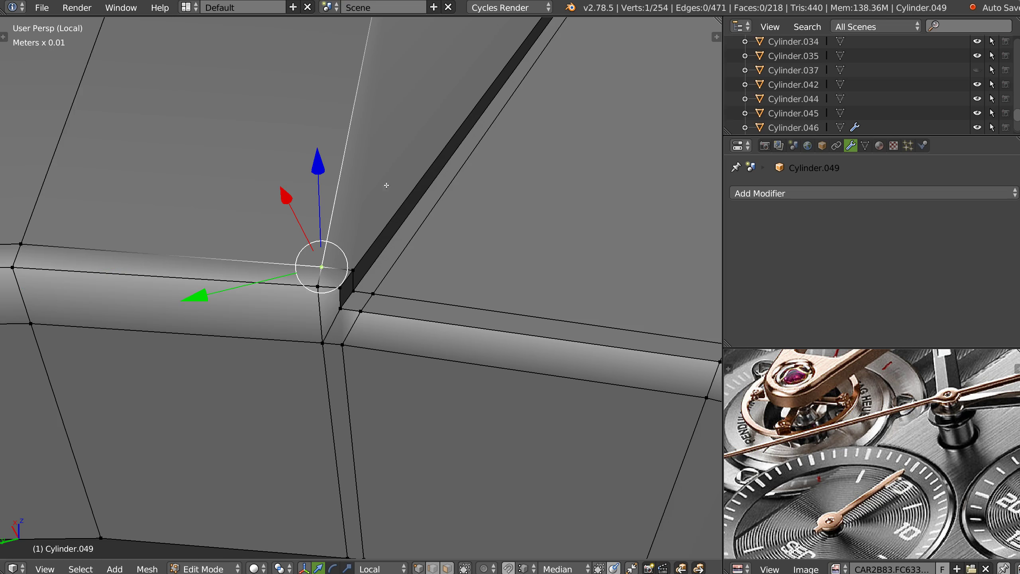
{"action": "key", "text": "g"}
{"action": "key", "text": "g"}
{"action": "left_click", "coordinate": [354, 277]}
Knife-cut a supporting edge along the recess's side wall from the inner corner, around the outer corner, to the next radial edge.
{"action": "scroll", "coordinate": [419, 219], "scroll_direction": "down", "scroll_amount": 4}
{"action": "middle_click_drag", "start_coordinate": [436, 173], "coordinate": [309, 325], "text": "shift"}
{"action": "key", "text": "k"}
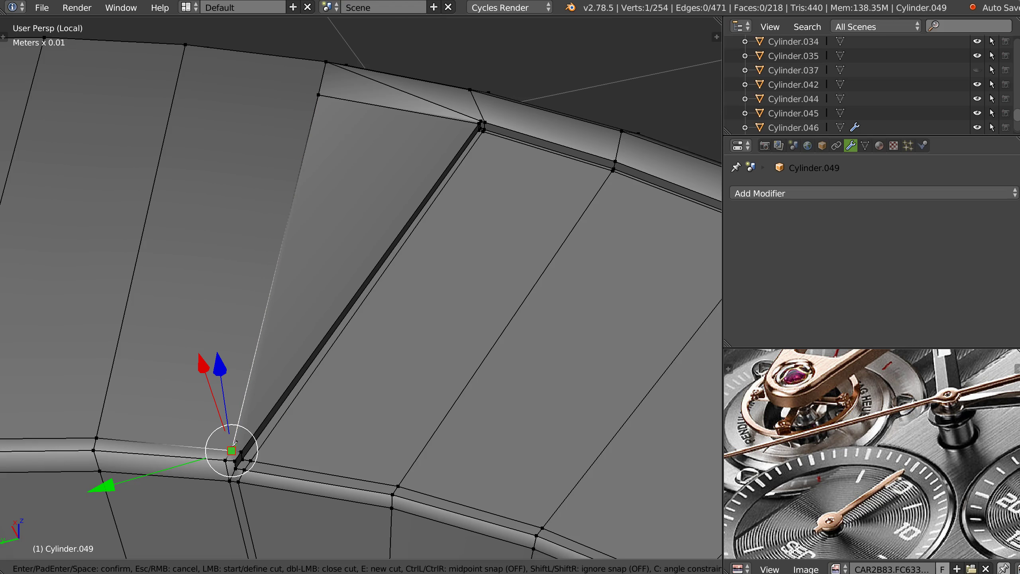
{"action": "middle_click_drag", "start_coordinate": [377, 215], "coordinate": [285, 353], "text": "shift"}
{"action": "middle_click_drag", "start_coordinate": [346, 258], "coordinate": [340, 308]}
{"action": "middle_click_drag", "start_coordinate": [402, 193], "coordinate": [302, 306], "text": "shift"}
{"action": "middle_click_drag", "start_coordinate": [326, 266], "coordinate": [368, 231], "text": "ctrl"}
{"action": "left_click", "coordinate": [412, 203]}
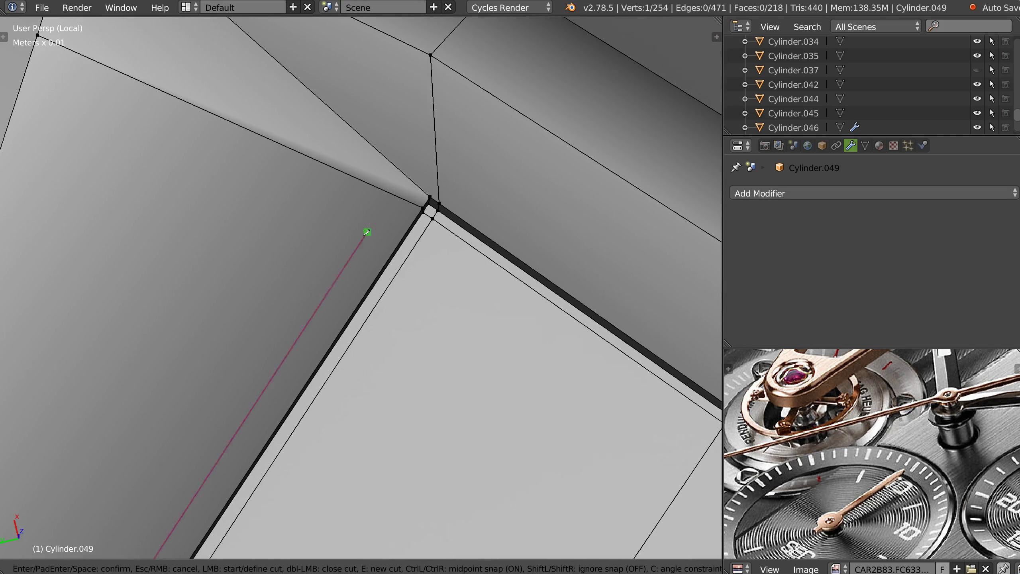
{"action": "left_click", "coordinate": [422, 189]}
{"action": "middle_click_drag", "start_coordinate": [438, 186], "coordinate": [498, 242], "text": "ctrl"}
{"action": "middle_click_drag", "start_coordinate": [522, 255], "coordinate": [275, 123], "text": "shift"}
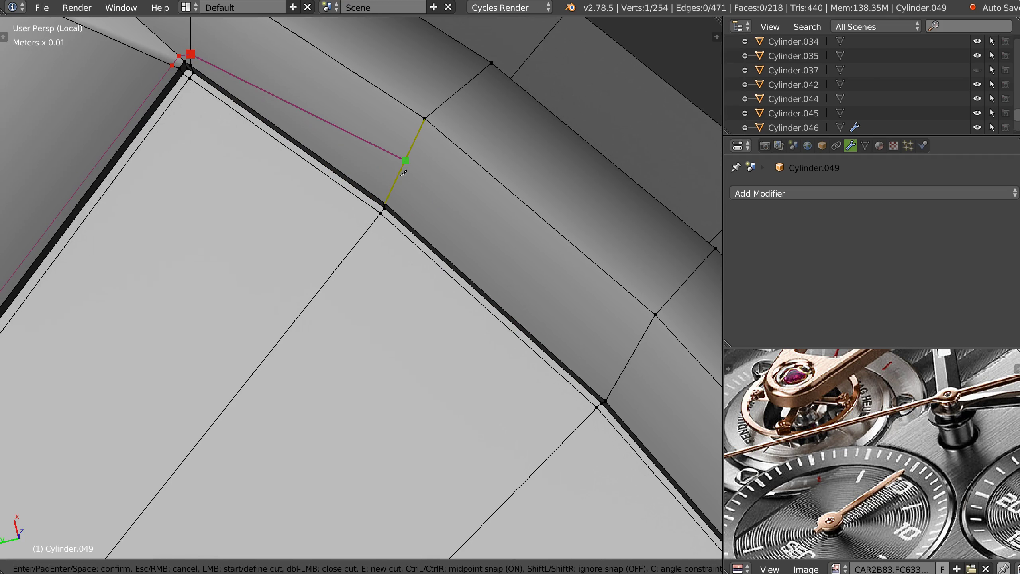
{"action": "key", "text": "Return"}
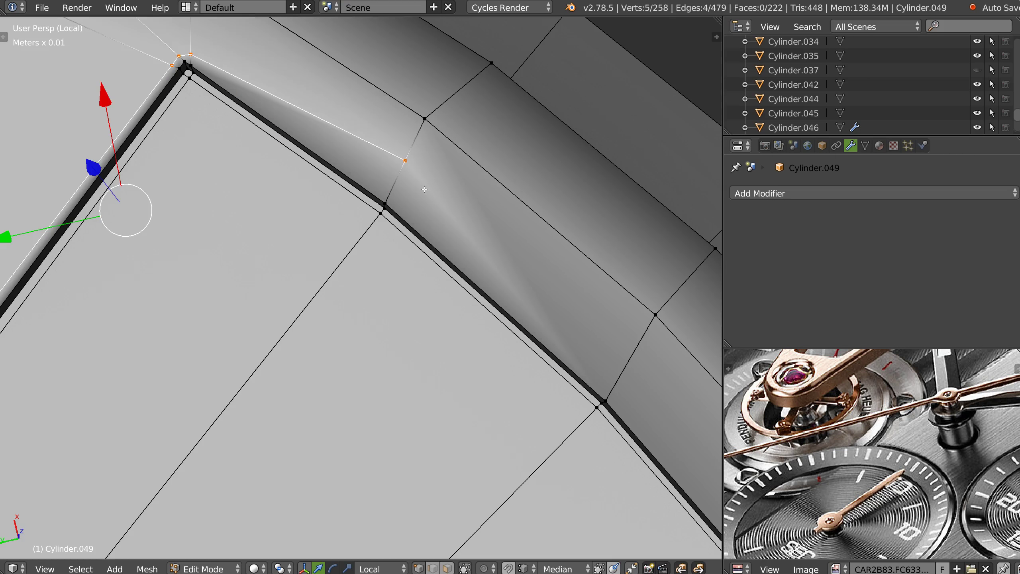
Vertex-slide the new cut's end vertex along its radial edge, close to the recess's outer wall.
{"action": "right_click", "coordinate": [404, 161]}
{"action": "key", "text": "g"}
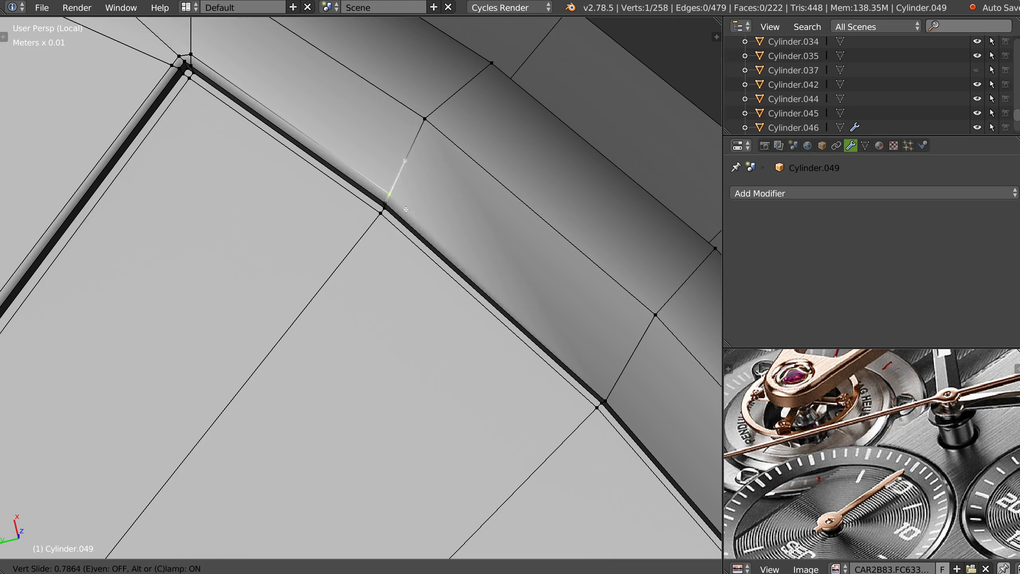
{"action": "left_click", "coordinate": [410, 215]}
{"action": "middle_click_drag", "start_coordinate": [244, 118], "coordinate": [381, 192], "text": "shift"}
{"action": "middle_click_drag", "start_coordinate": [382, 191], "coordinate": [450, 338], "text": "shift"}
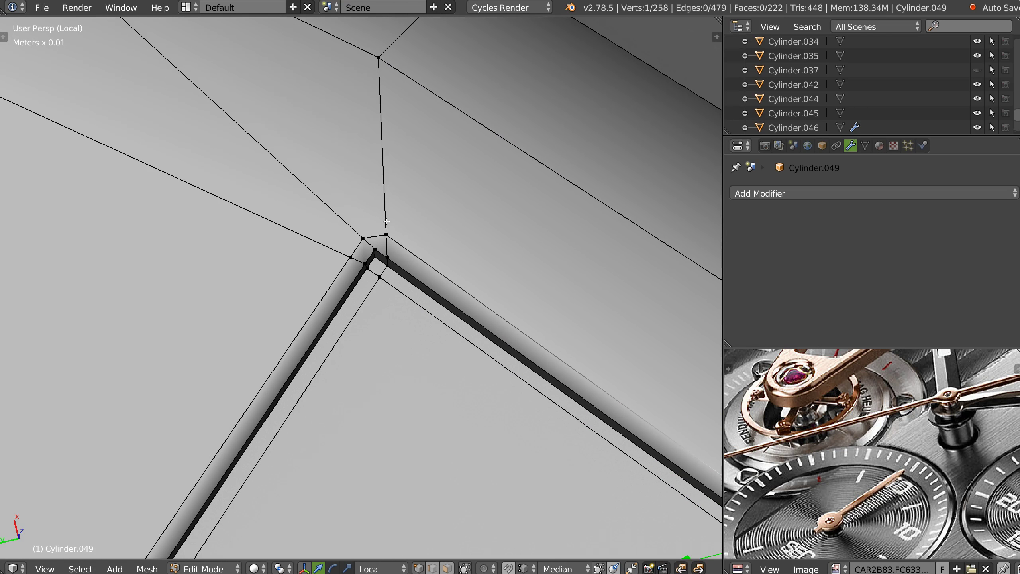
Vertex-slide the cut's vertex above the recess's outer corner slightly along the outer supporting edge.
{"action": "right_click", "coordinate": [388, 234]}
{"action": "key", "text": "shift+v"}
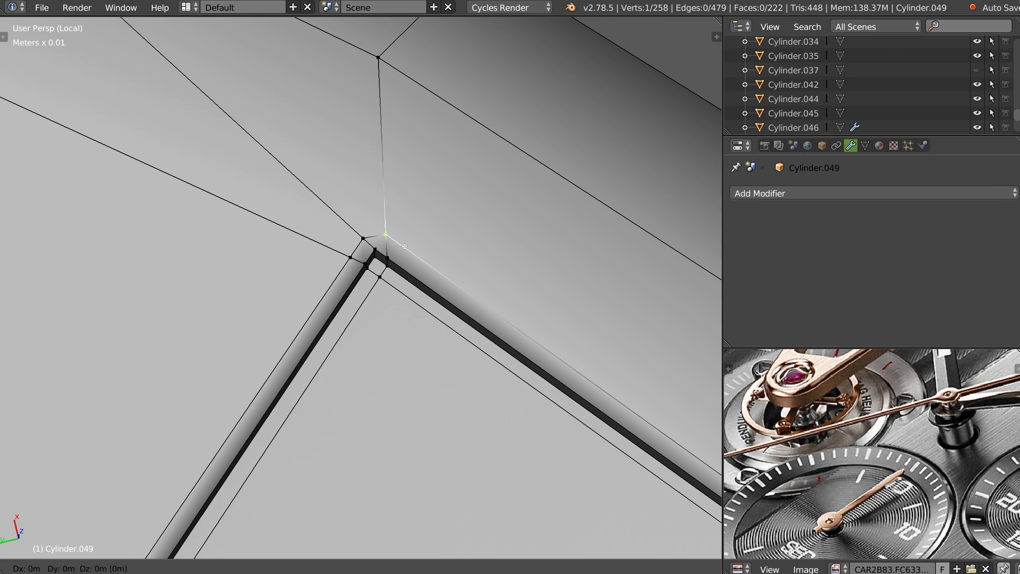
{"action": "left_click", "coordinate": [417, 254]}
Hide the background images in top view and move the vertex diagonally outside the recess's outer corner into line with that corner.
{"action": "key", "text": "q"}
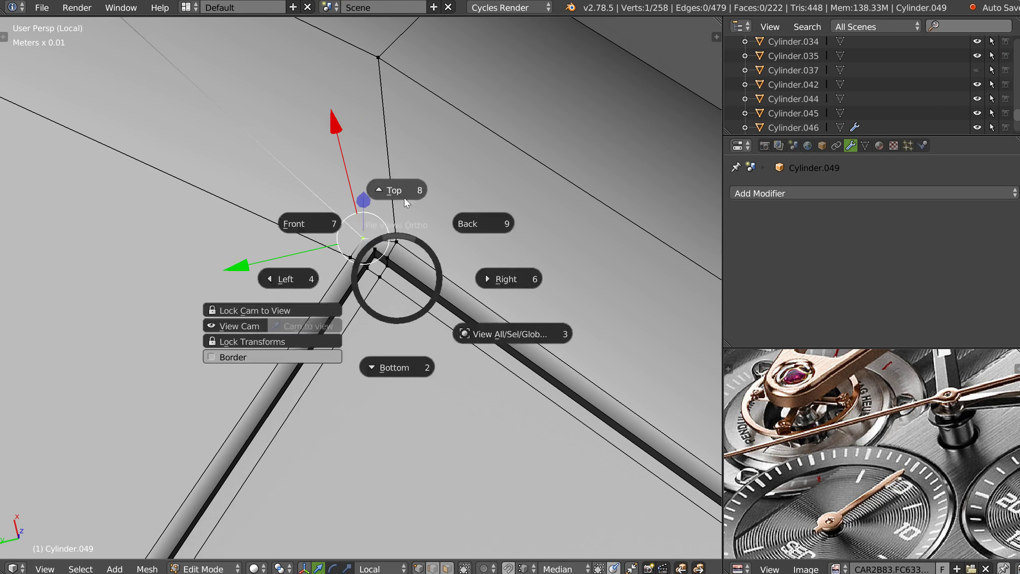
{"action": "left_click", "coordinate": [391, 242]}
{"action": "scroll", "coordinate": [391, 242], "scroll_direction": "up", "scroll_amount": 3}
{"action": "scroll", "coordinate": [391, 242], "scroll_direction": "up", "scroll_amount": 2}
{"action": "key", "text": "z"}
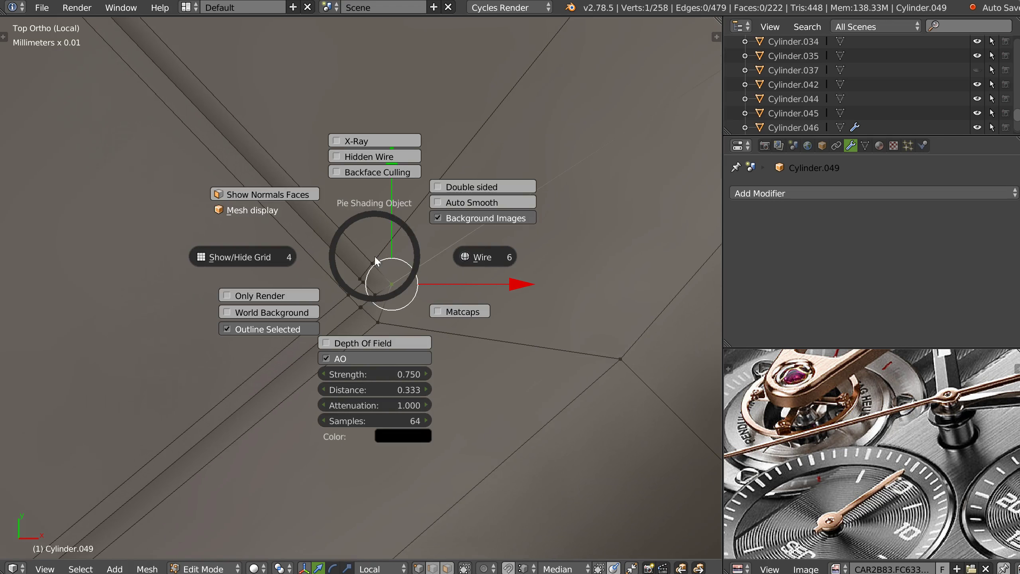
{"action": "left_click", "coordinate": [437, 219]}
{"action": "key", "text": "g"}
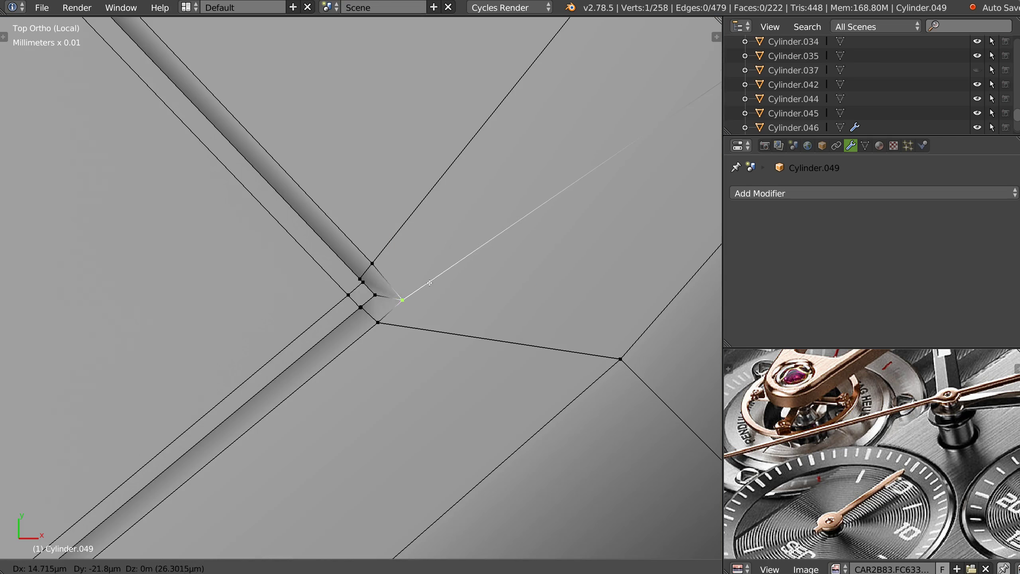
{"action": "left_click", "coordinate": [430, 279]}
Vertex-slide the vertex on the ring's rounded outer edge slightly toward the recess's outer corner.
{"action": "scroll", "coordinate": [547, 293], "scroll_direction": "down", "scroll_amount": 2}
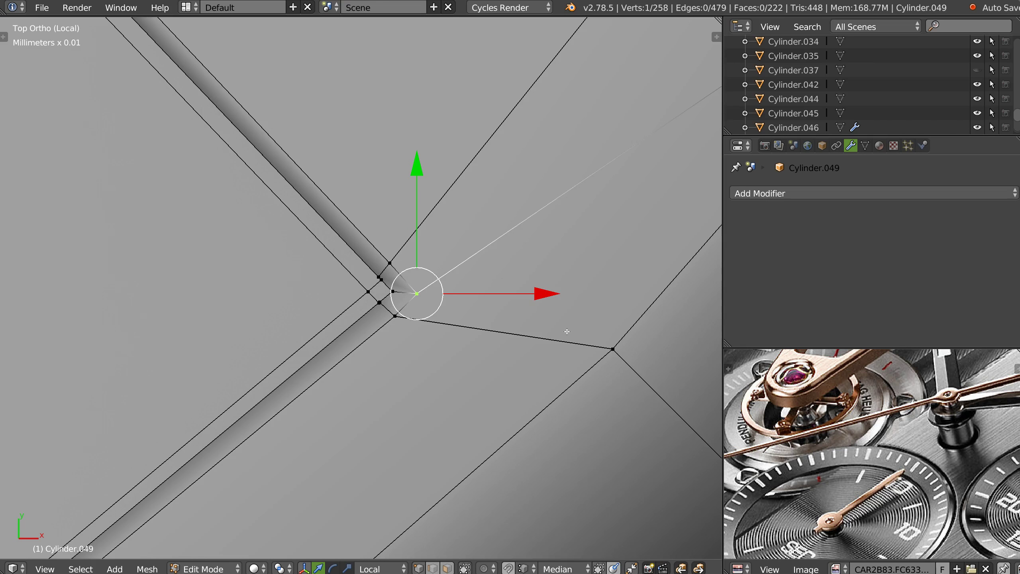
{"action": "scroll", "coordinate": [424, 346], "scroll_direction": "down", "scroll_amount": 3}
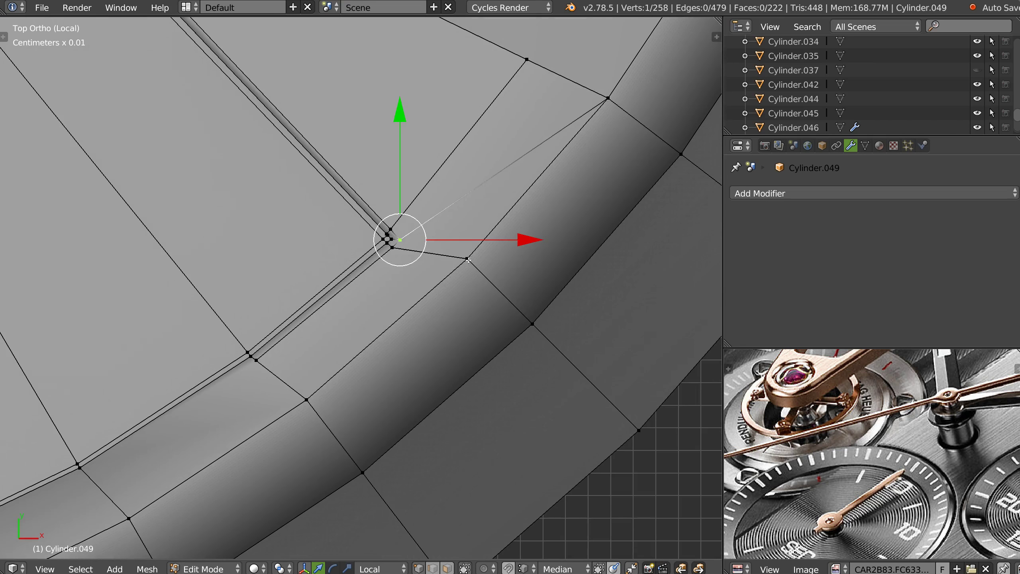
{"action": "key", "text": "g"}
{"action": "key", "text": "x"}
{"action": "key", "text": "y"}
{"action": "key", "text": "Escape"}
{"action": "key", "text": "g"}
{"action": "key", "text": "g"}
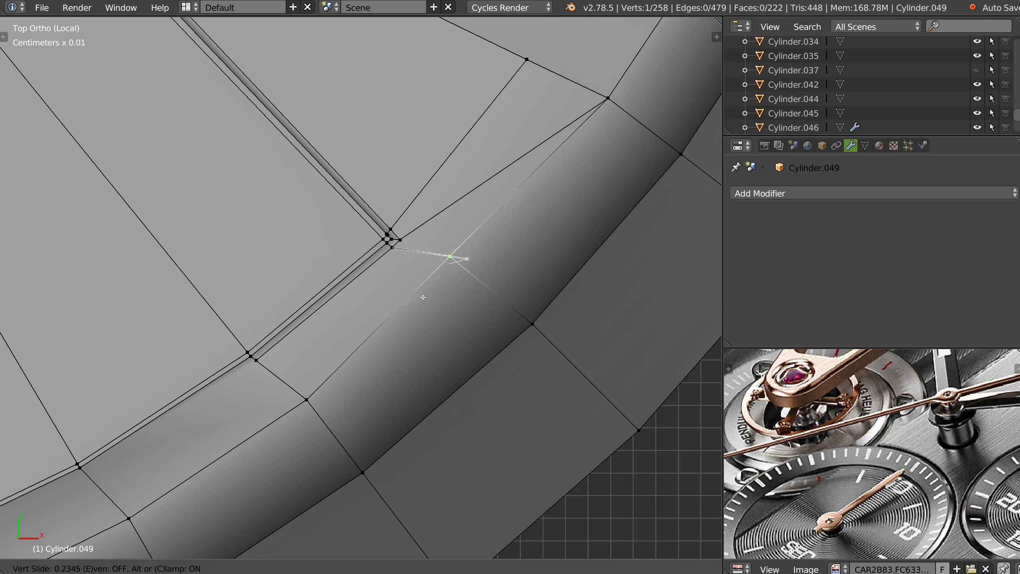
{"action": "middle_click_drag", "start_coordinate": [508, 243], "coordinate": [390, 276]}
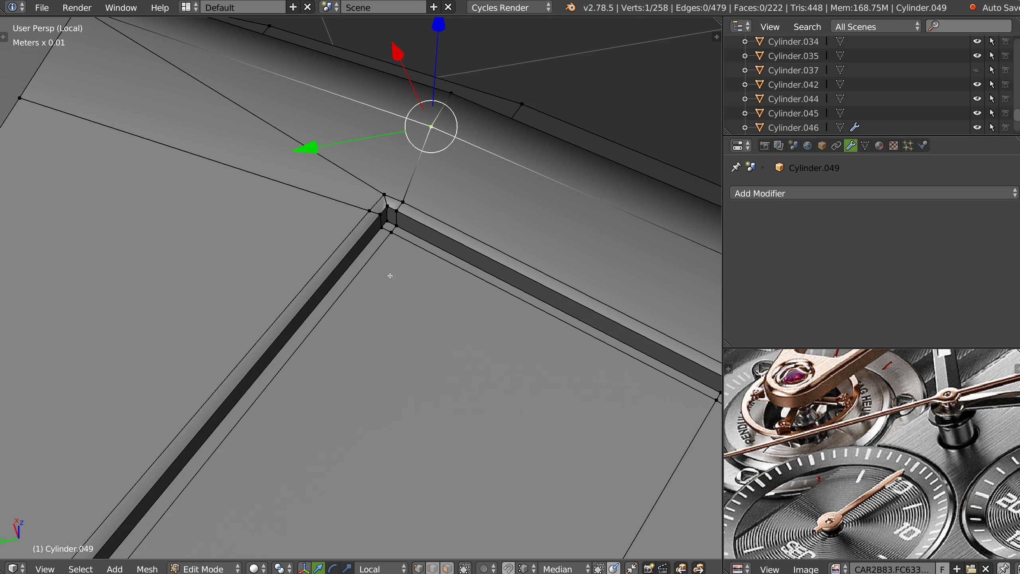
Preview the ring with a level 2 subdivision surface and examine the recess's outer corner and walls from farther away.
{"action": "key", "text": "Tab"}
{"action": "key", "text": "ctrl+2"}
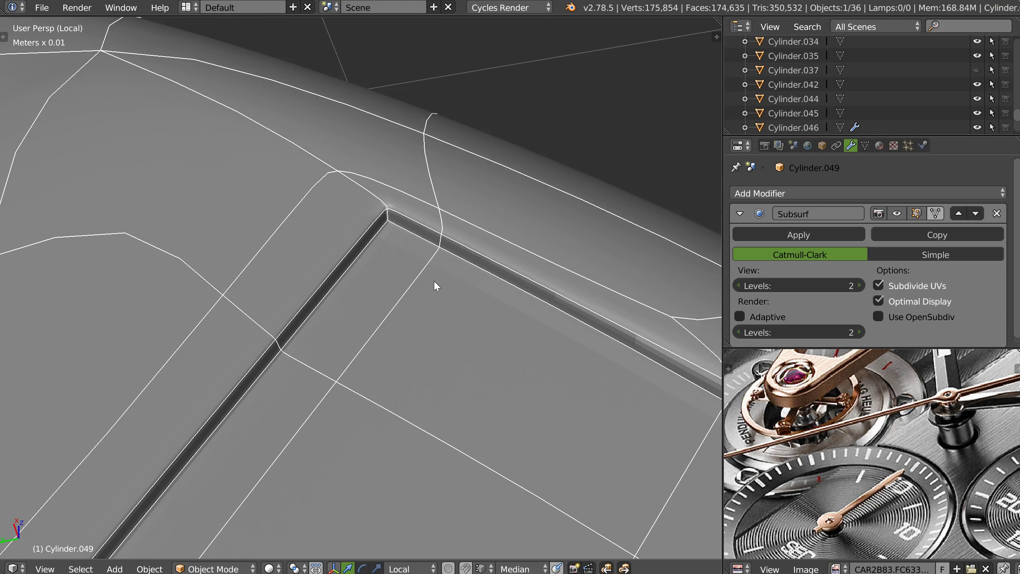
{"action": "key", "text": "q"}
{"action": "left_click", "coordinate": [458, 324]}
{"action": "scroll", "coordinate": [466, 306], "scroll_direction": "down", "scroll_amount": 6}
{"action": "mouse_move", "coordinate": [547, 272]}
{"action": "middle_mouse_down", "text": "shift"}
{"action": "mouse_move", "coordinate": [510, 238]}
{"action": "mouse_move", "coordinate": [425, 280]}
{"action": "mouse_move", "coordinate": [446, 307]}
{"action": "middle_mouse_up", "text": "shift"}
{"action": "right_click", "coordinate": [439, 309]}
{"action": "left_click", "coordinate": [356, 271]}
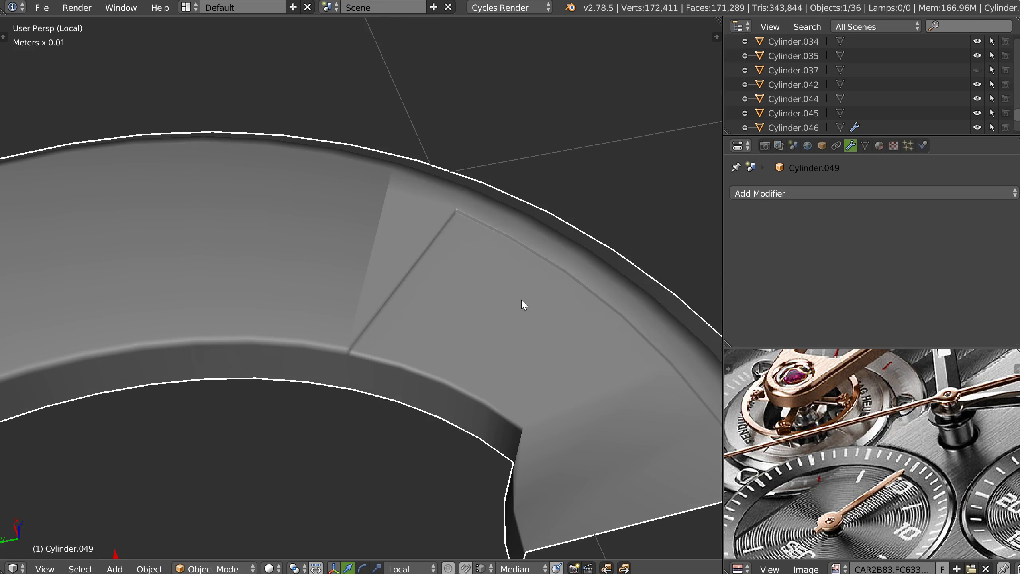
{"action": "middle_click_drag", "start_coordinate": [522, 298], "coordinate": [481, 281], "text": "shift"}
Add an edge loop along the ring's raised top face and slide it toward the outer edge.
{"action": "key", "text": "Tab"}
{"action": "left_click", "coordinate": [398, 237]}
{"action": "scroll", "coordinate": [398, 235], "scroll_direction": "up", "scroll_amount": 4}
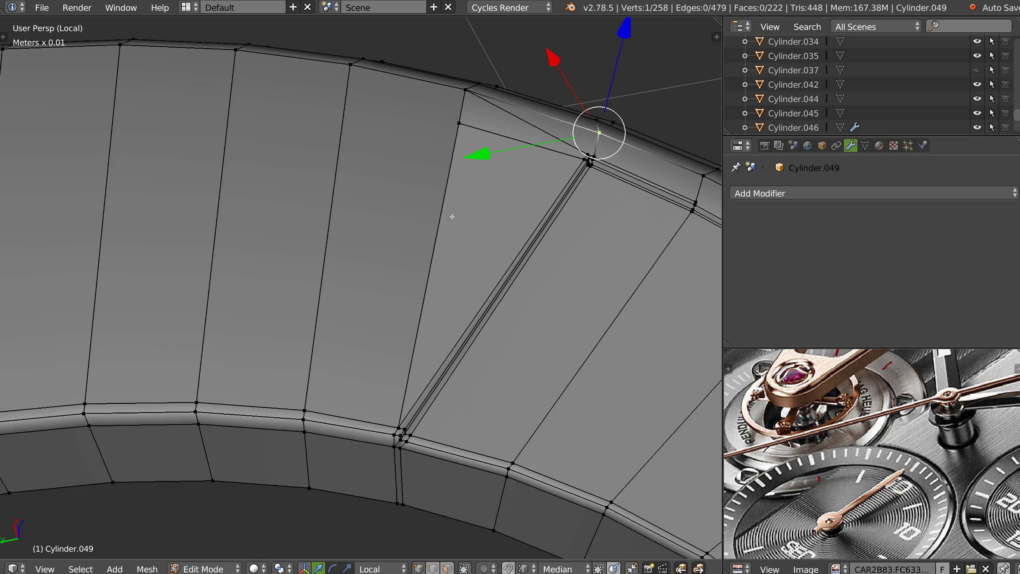
{"action": "middle_click_drag", "start_coordinate": [421, 156], "coordinate": [428, 180], "text": "shift"}
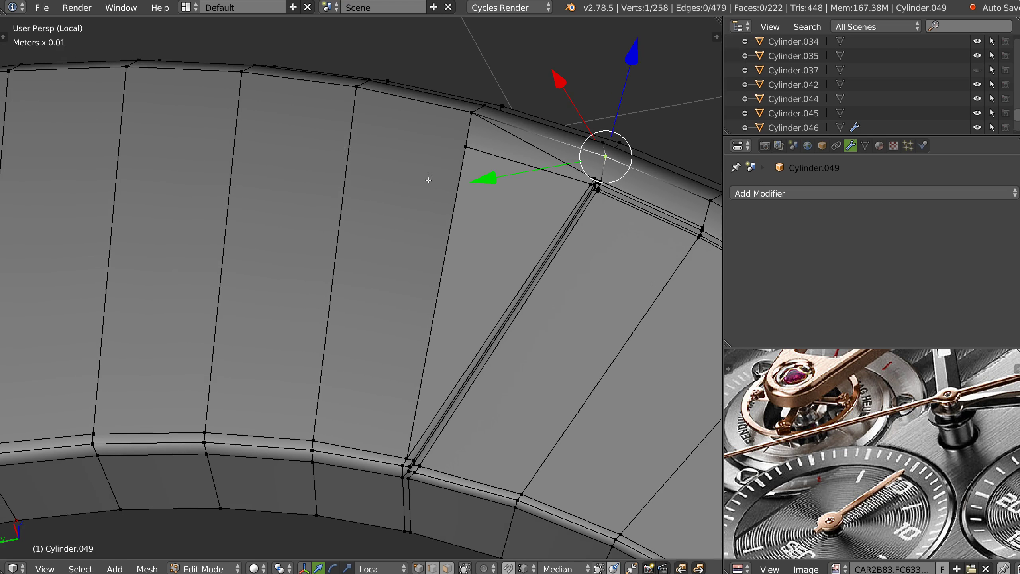
{"action": "key", "text": "ctrl+r"}
{"action": "left_click", "coordinate": [347, 133]}
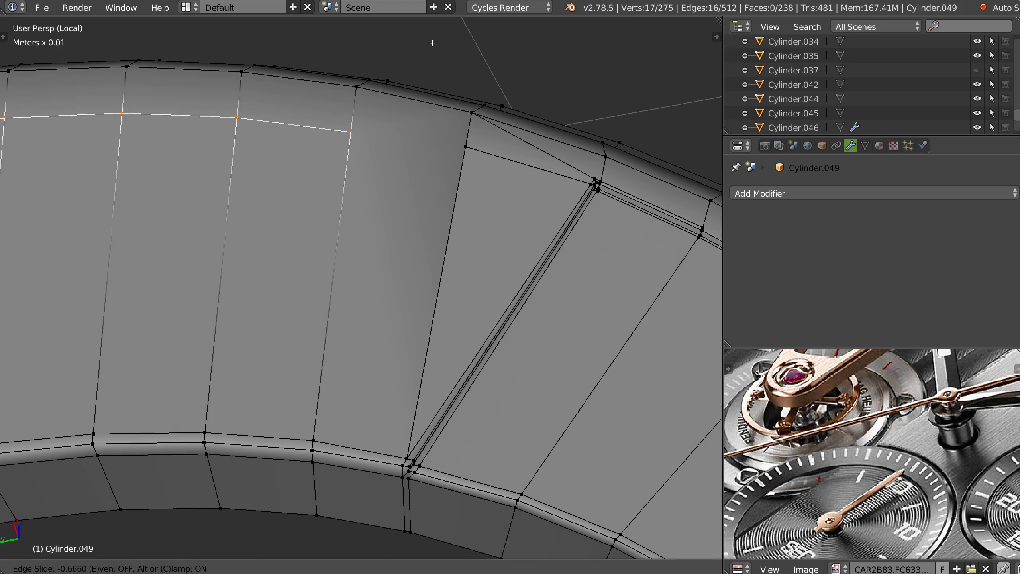
{"action": "left_click", "coordinate": [453, 31]}
Connect the new outer loop's end vertex to the vertex on the radial edge next to the recess.
{"action": "right_click", "coordinate": [463, 145]}
{"action": "right_click", "coordinate": [352, 123], "text": "shift"}
{"action": "key", "text": "j"}
{"action": "middle_click_drag", "start_coordinate": [551, 187], "coordinate": [481, 207]}
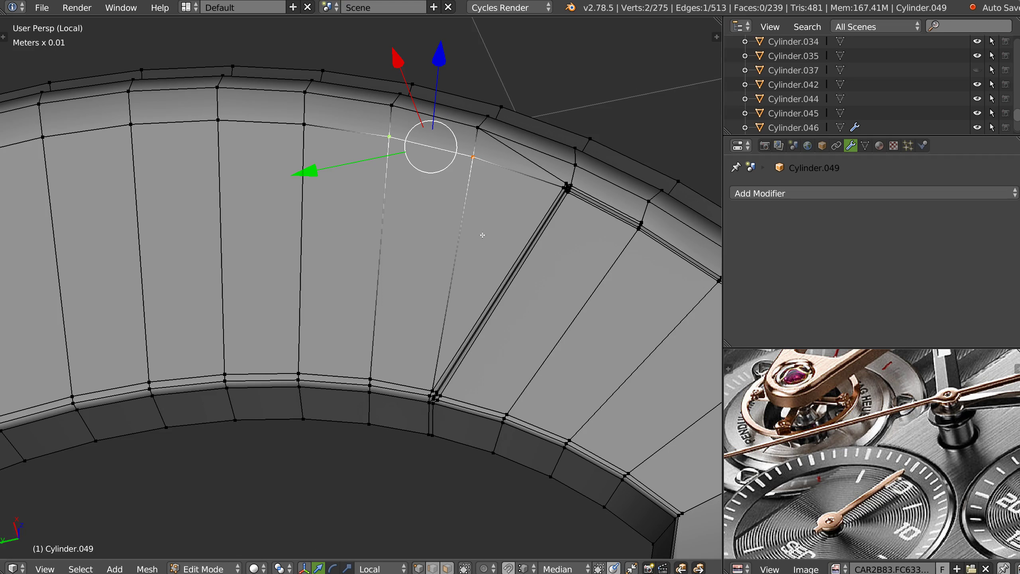
Connect the outer loop's vertex beside the recess to the adjacent inner-rim vertex and dissolve the old radial edge to the recess corner.
{"action": "right_click", "coordinate": [476, 156]}
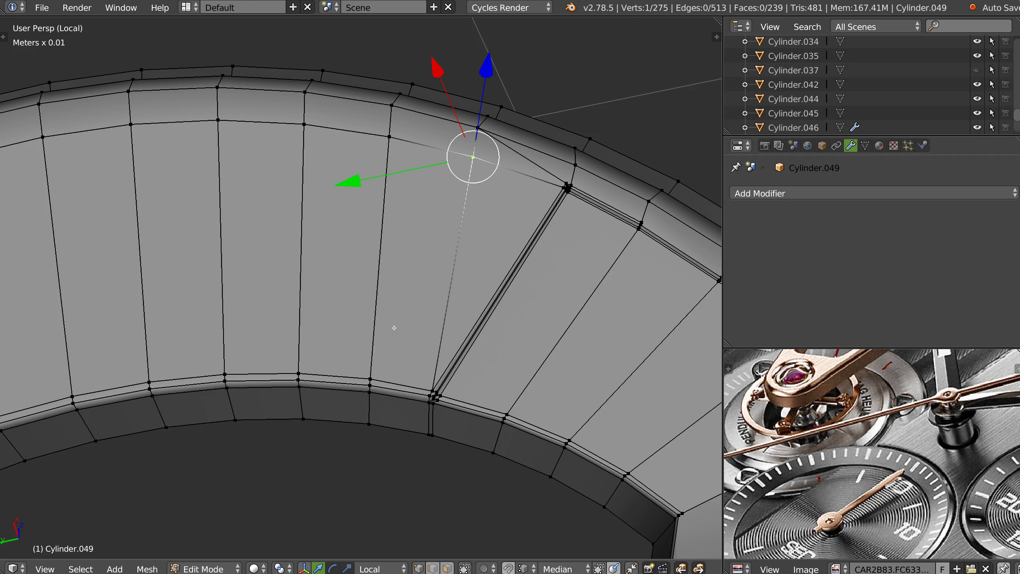
{"action": "right_click", "coordinate": [376, 376], "text": "shift"}
{"action": "key", "text": "j"}
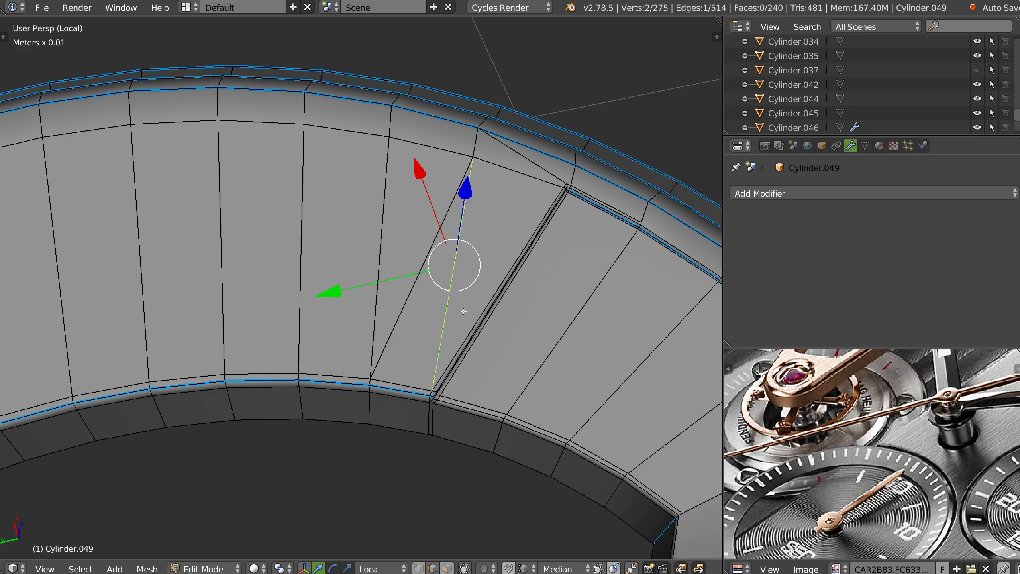
{"action": "middle_click_drag", "start_coordinate": [461, 308], "coordinate": [360, 323]}
Vertex-slide the rerouted edge's outer vertex slightly along the outer loop, away from the recess.
{"action": "right_click", "coordinate": [436, 326]}
{"action": "key", "text": "shift+v"}
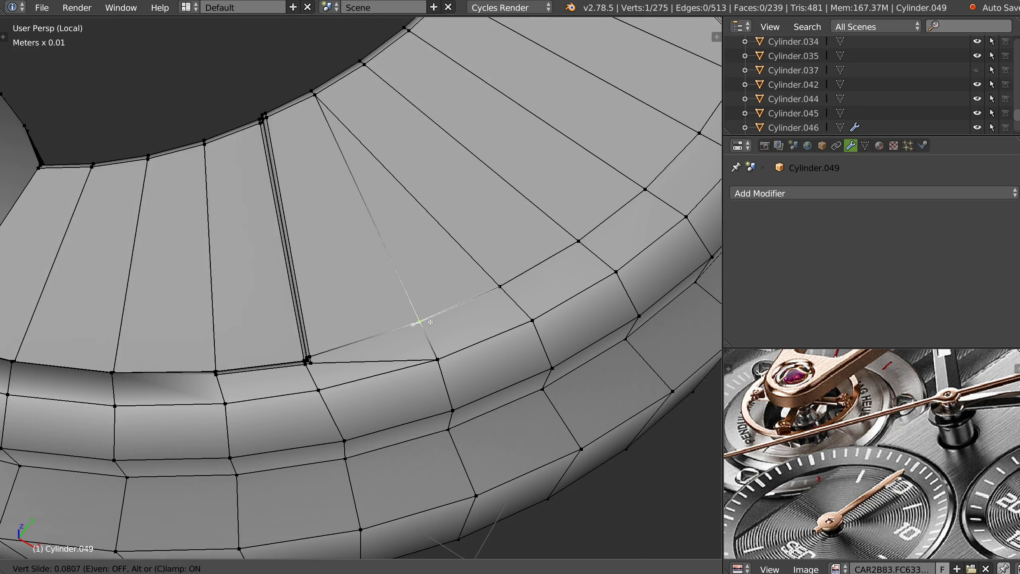
{"action": "left_click", "coordinate": [430, 322]}
Connect the inner-rim vertex just past the ring's inward bend to the outer-edge vertex near the ring's cut end.
{"action": "middle_click_drag", "start_coordinate": [431, 321], "coordinate": [483, 305]}
{"action": "middle_click_drag", "start_coordinate": [513, 190], "coordinate": [475, 303], "text": "shift"}
{"action": "scroll", "coordinate": [470, 297], "scroll_direction": "down", "scroll_amount": 4}
{"action": "scroll", "coordinate": [450, 313], "scroll_direction": "up", "scroll_amount": 2}
{"action": "right_click", "coordinate": [405, 379]}
{"action": "right_click", "coordinate": [490, 127], "text": "shift"}
{"action": "key", "text": "j"}
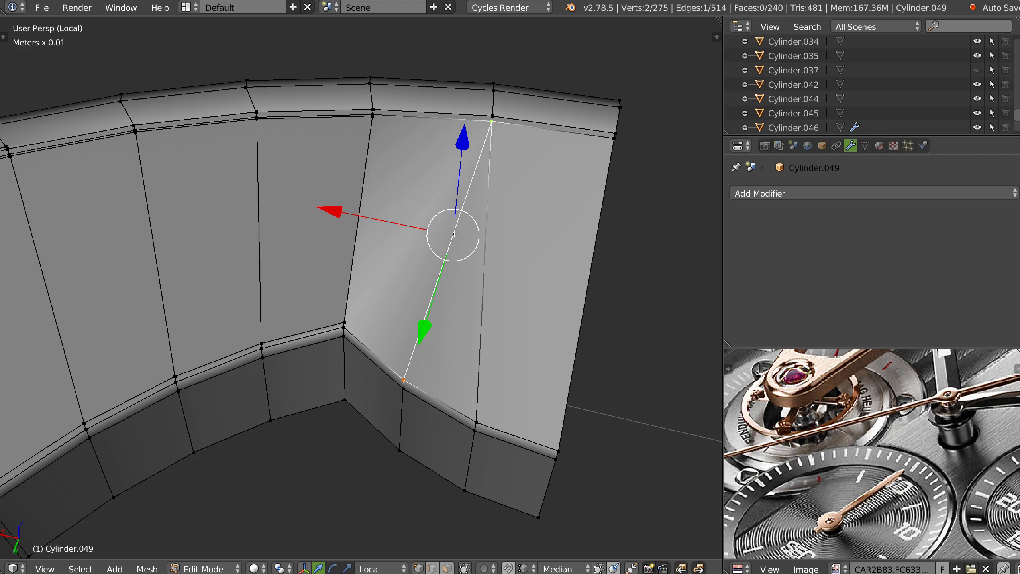
Knife-cut a supporting edge parallel to the inner rim from the bend's corner vertex across the ring's end faces.
{"action": "scroll", "coordinate": [347, 336], "scroll_direction": "up", "scroll_amount": 3}
{"action": "key", "text": "k"}
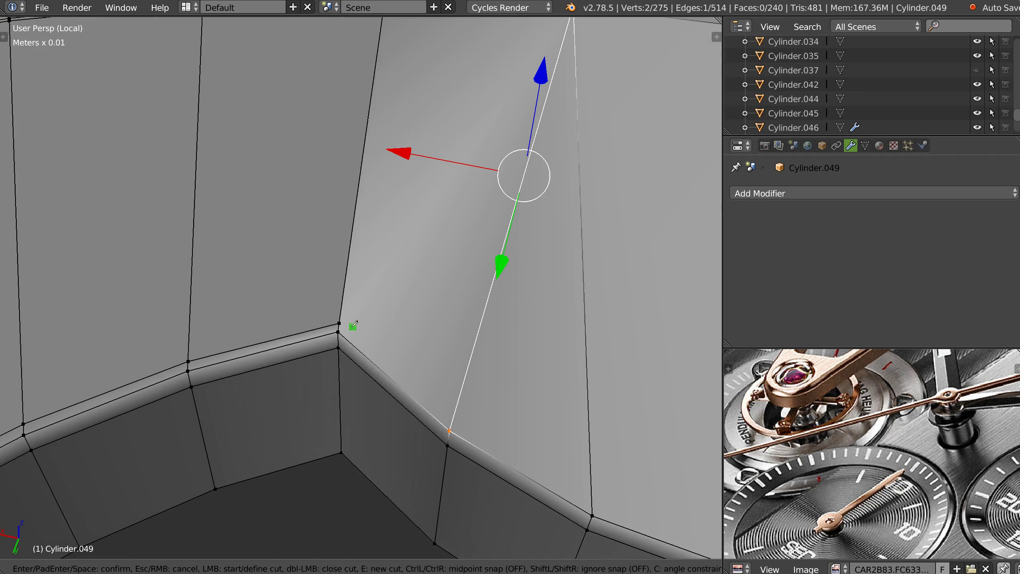
{"action": "left_click", "coordinate": [340, 322]}
{"action": "left_click", "coordinate": [454, 417]}
{"action": "middle_click_drag", "start_coordinate": [526, 432], "coordinate": [307, 193], "text": "shift"}
{"action": "left_click", "coordinate": [334, 224]}
{"action": "left_click", "coordinate": [489, 271]}
{"action": "key", "text": "space"}
Bevel the vertical edge loop at the corner of the ring's inner bend with 2 segments and an offset of about 0.003.
{"action": "middle_click_drag", "start_coordinate": [249, 213], "coordinate": [399, 286], "text": "shift"}
{"action": "key", "text": "Tab"}
{"action": "left_click", "coordinate": [458, 257]}
{"action": "left_click", "coordinate": [458, 256], "text": "alt"}
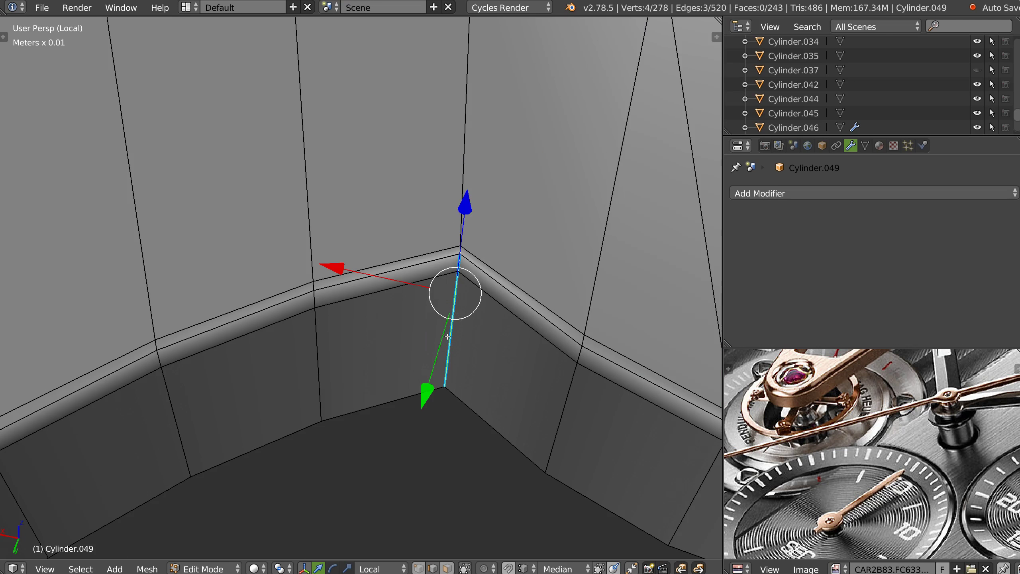
{"action": "key", "text": "q"}
{"action": "left_click", "coordinate": [425, 310]}
{"action": "key", "text": "ctrl+b"}
{"action": "scroll", "coordinate": [556, 316], "scroll_direction": "up", "scroll_amount": 1}
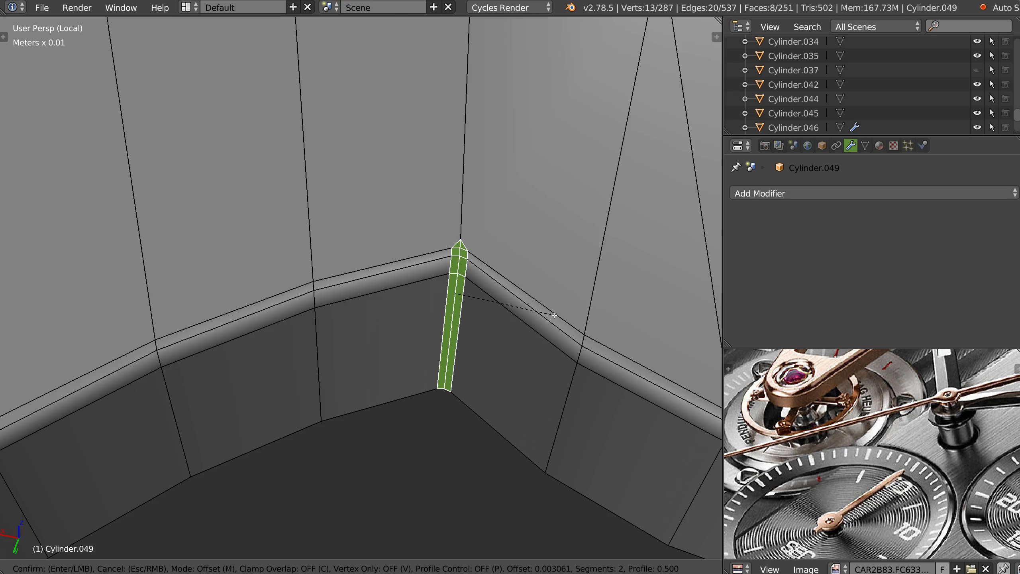
{"action": "left_click", "coordinate": [553, 315]}
Dissolve the two short diagonal edges forming the pointed tip of the bend's bevel on the top face.
{"action": "middle_click_drag", "start_coordinate": [513, 279], "coordinate": [497, 299], "text": "shift"}
{"action": "scroll", "coordinate": [478, 283], "scroll_direction": "up", "scroll_amount": 2}
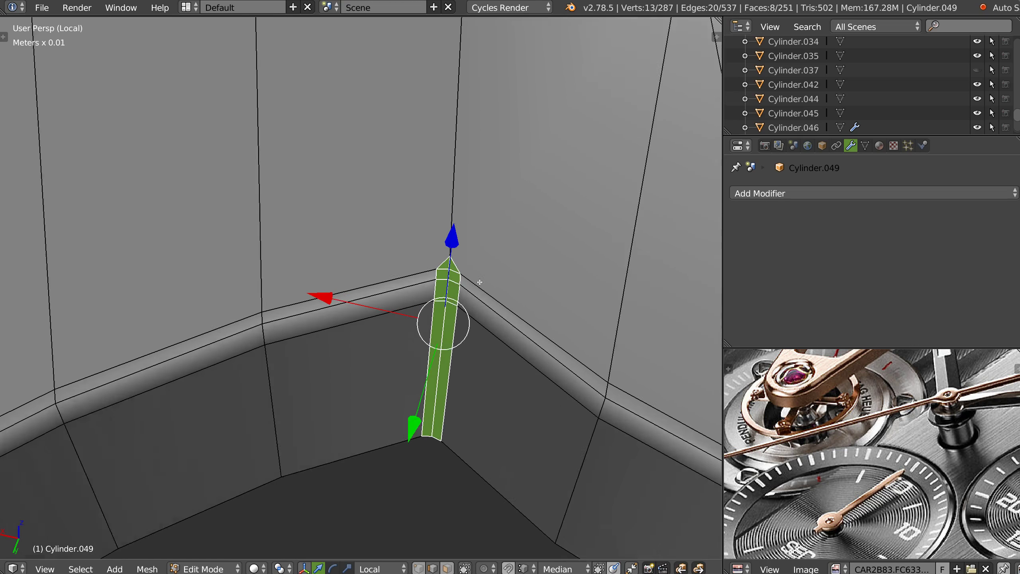
{"action": "right_click", "coordinate": [440, 253]}
{"action": "right_click", "coordinate": [456, 259], "text": "shift"}
{"action": "key", "text": "ctrl+x"}
Connect the two outer vertices of the bend's bevel to the outer-loop vertices on either side of the central radial edge.
{"action": "key", "text": "ctrl+Tab"}
{"action": "key", "text": "1"}
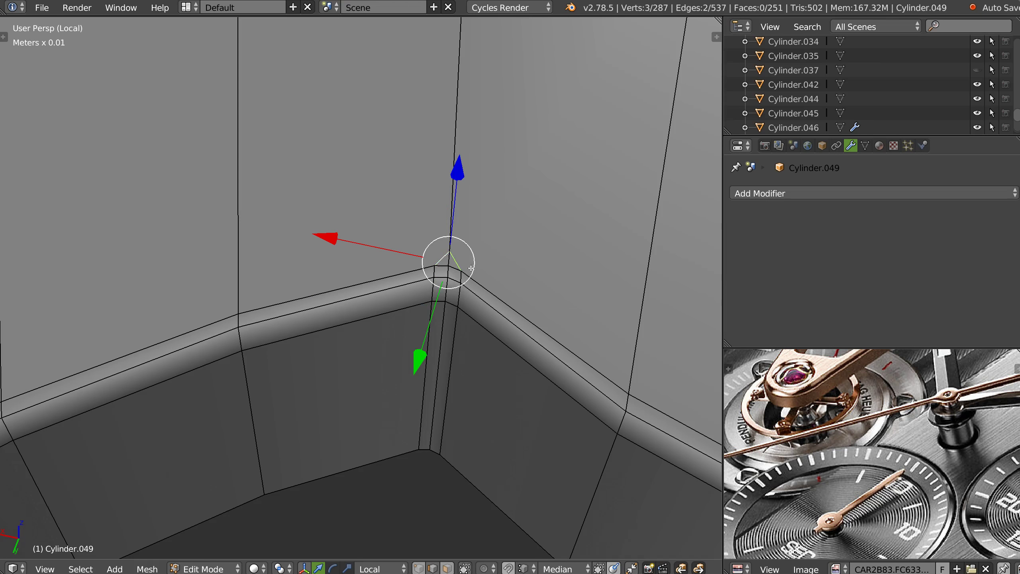
{"action": "right_click", "coordinate": [436, 266]}
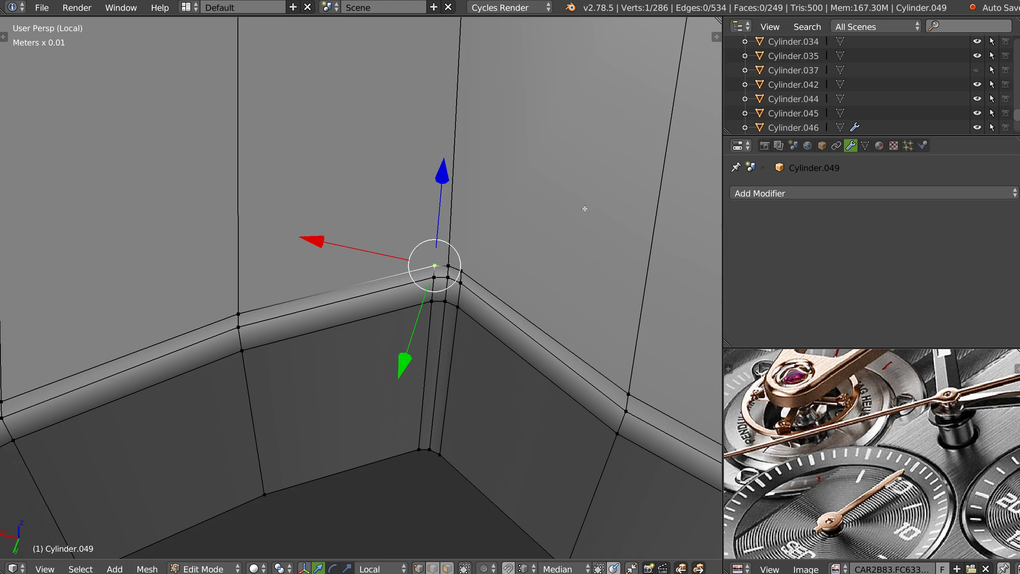
{"action": "scroll", "coordinate": [436, 312], "scroll_direction": "down", "scroll_amount": 3}
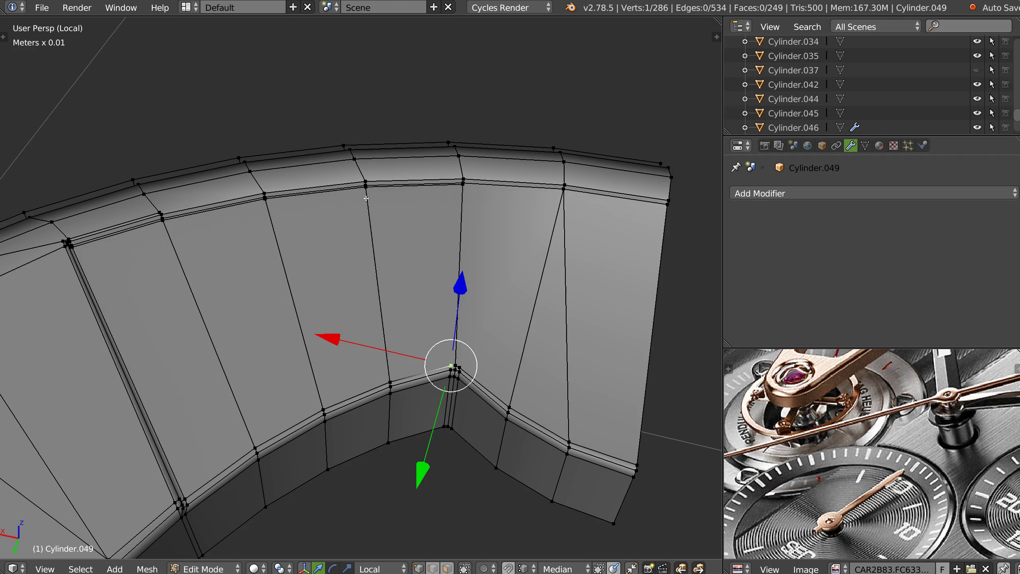
{"action": "right_click", "coordinate": [366, 197], "text": "shift"}
{"action": "key", "text": "j"}
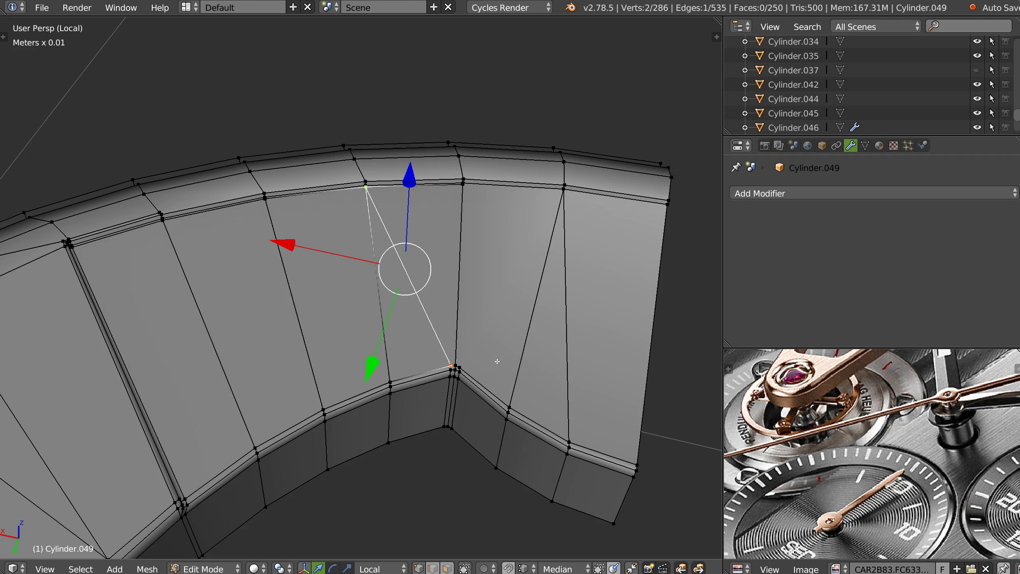
{"action": "right_click", "coordinate": [461, 364]}
{"action": "right_click", "coordinate": [561, 212], "text": "shift"}
{"action": "key", "text": "j"}
Add a centred loop cut through the top faces between the recess and the ring's bend.
{"action": "middle_click_drag", "start_coordinate": [527, 269], "coordinate": [506, 298]}
{"action": "key", "text": "ctrl+r"}
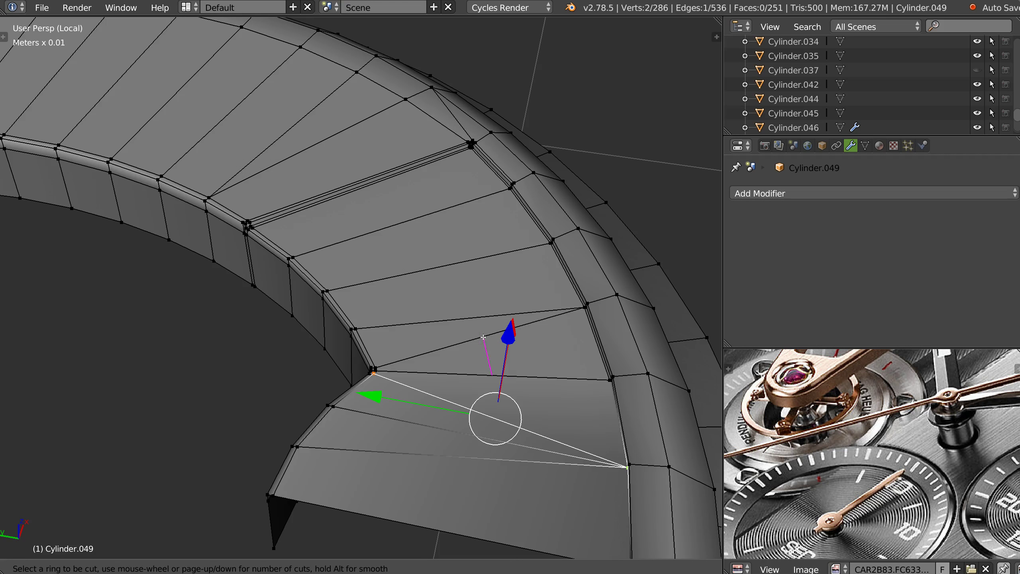
{"action": "left_click", "coordinate": [474, 319]}
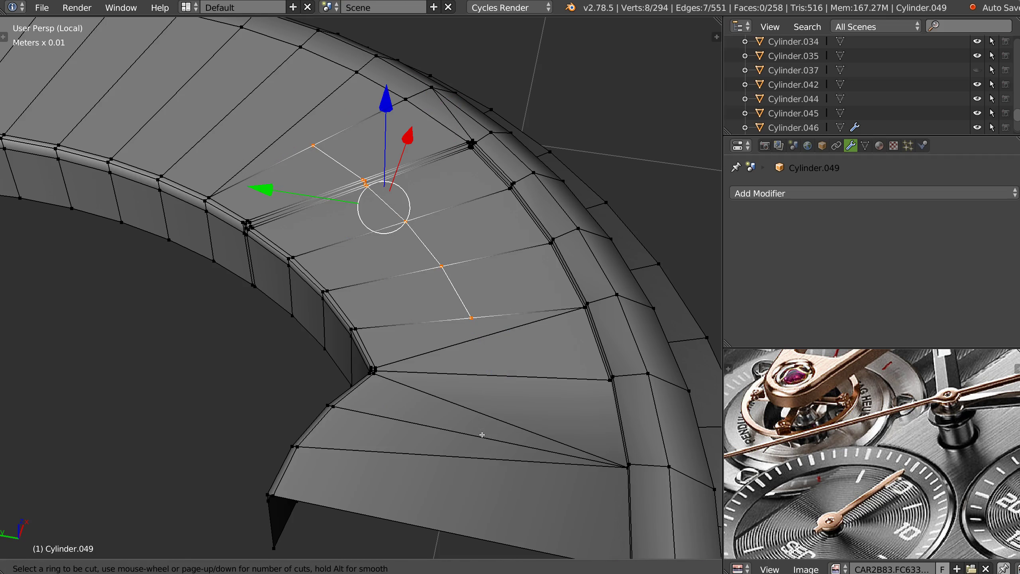
{"action": "key", "text": "Escape"}
Knife-cut an edge from the new loop's end beyond the recess to the adjacent radial edge.
{"action": "middle_click_drag", "start_coordinate": [270, 140], "coordinate": [408, 252], "text": "shift"}
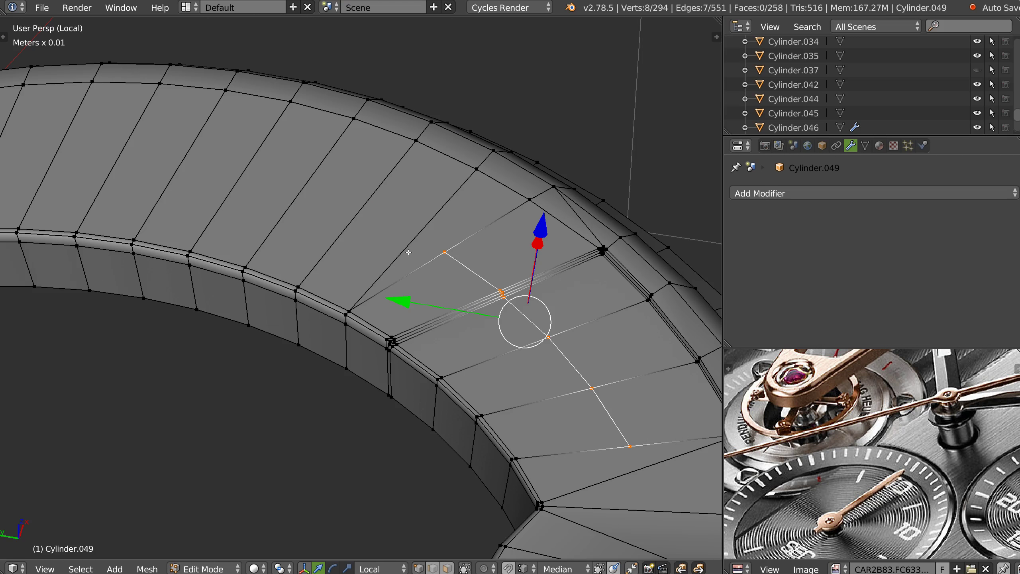
{"action": "key", "text": "ctrl+r"}
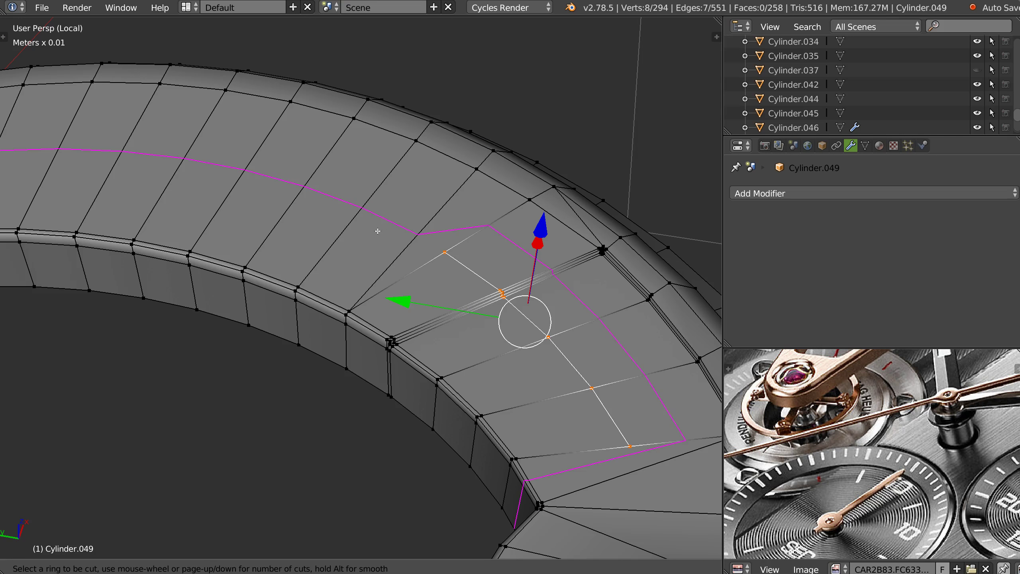
{"action": "key", "text": "Escape"}
{"action": "key", "text": "k"}
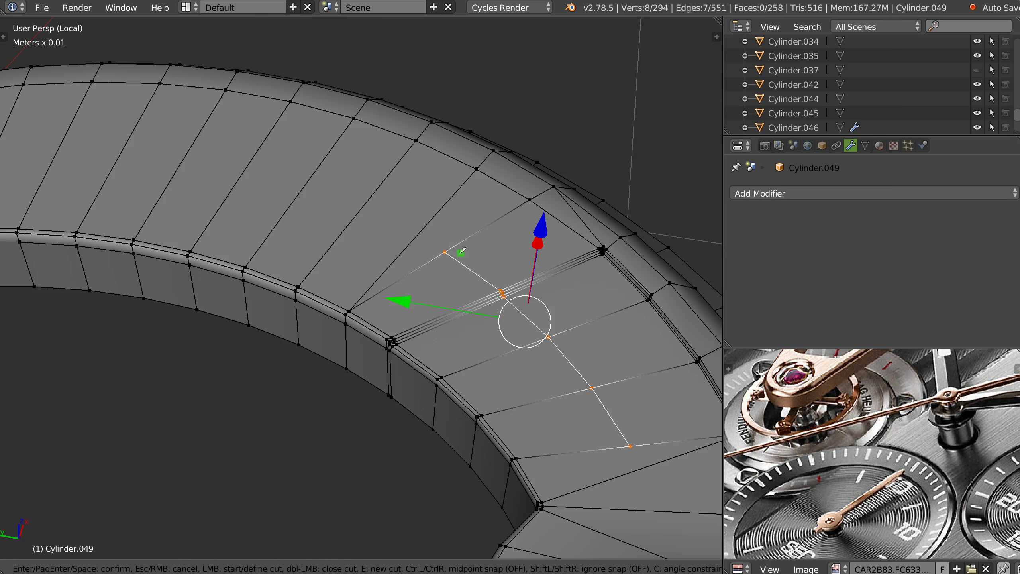
{"action": "left_click", "coordinate": [446, 251]}
{"action": "left_click", "coordinate": [428, 233]}
{"action": "key", "text": "Return"}
{"action": "middle_click_drag", "start_coordinate": [539, 279], "coordinate": [519, 249], "text": "shift"}
{"action": "key", "text": "k"}
{"action": "left_click", "coordinate": [496, 247]}
{"action": "key", "text": "Return"}
{"action": "middle_click_drag", "start_coordinate": [496, 247], "coordinate": [497, 188]}
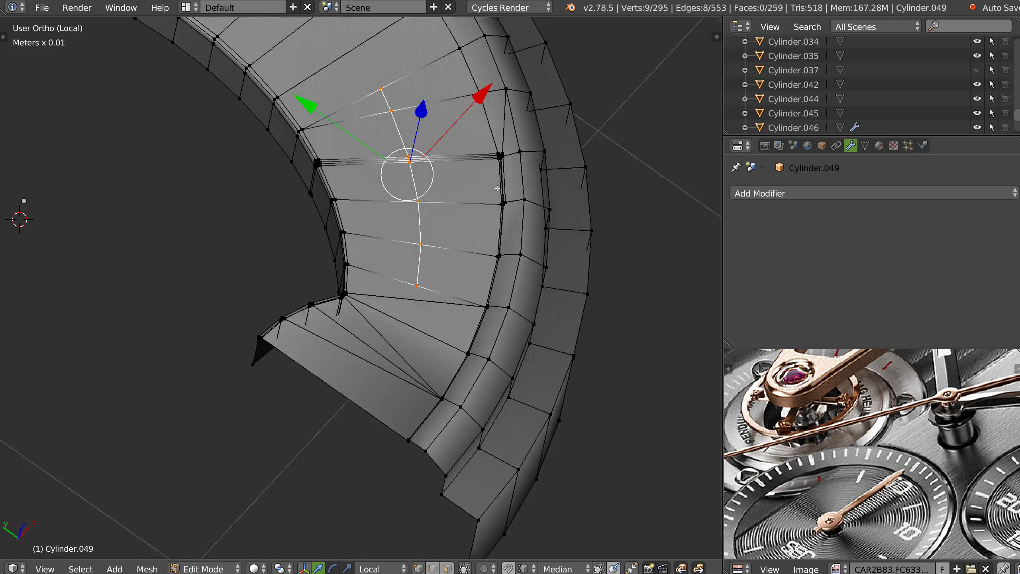
From the top view, knife-cut the loop onward from its other end across the bend's faces to the ring's cut end.
{"action": "key", "text": "KP_7"}
{"action": "scroll", "coordinate": [477, 257], "scroll_direction": "up", "scroll_amount": 4}
{"action": "key", "text": "k"}
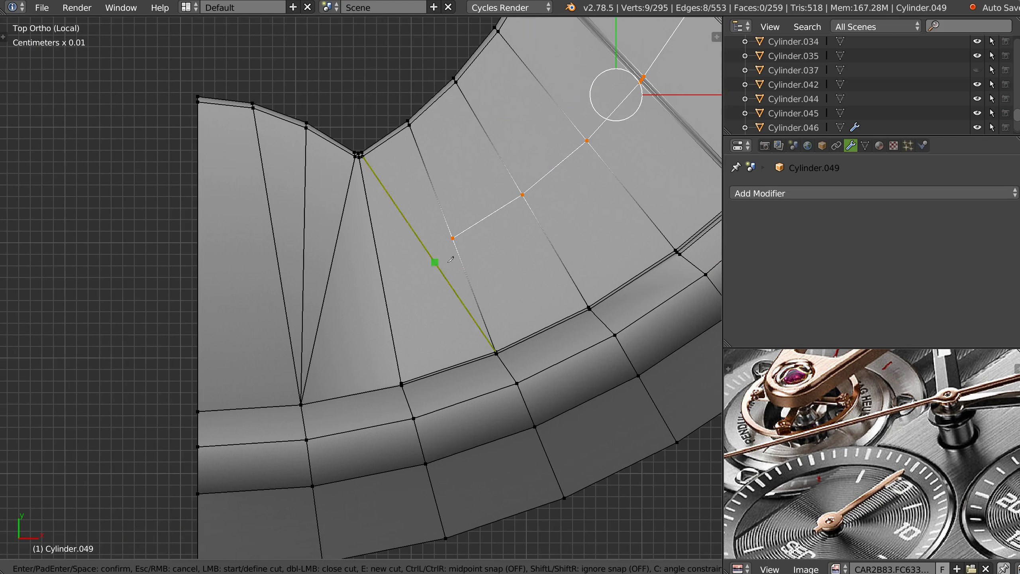
{"action": "left_click", "coordinate": [453, 239]}
{"action": "left_click", "coordinate": [427, 250]}
{"action": "left_click", "coordinate": [379, 270]}
{"action": "left_click", "coordinate": [303, 289]}
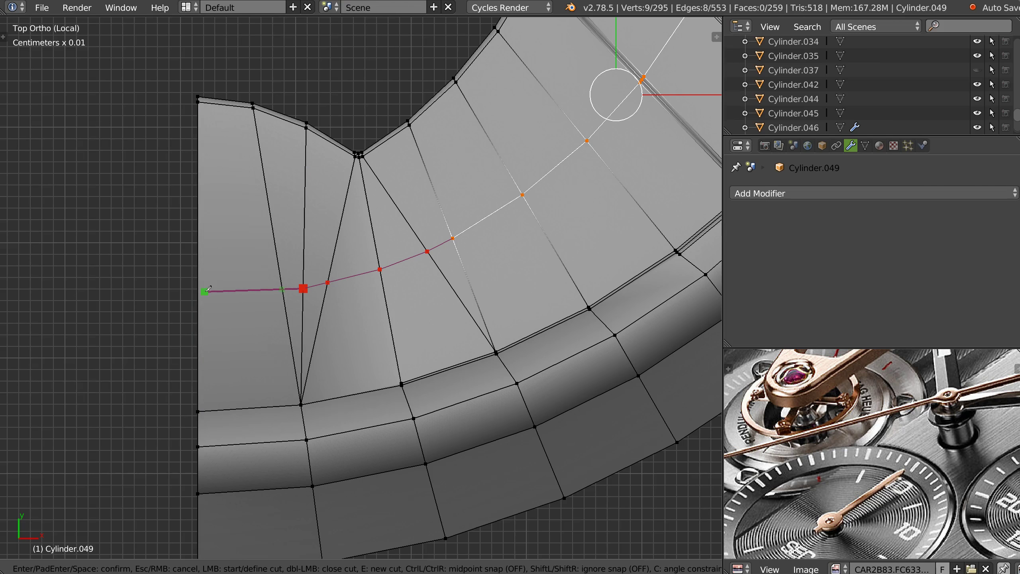
{"action": "left_click", "coordinate": [199, 291]}
{"action": "key", "text": "Return"}
Nudge the cut's vertex in the fan of edges beside the bend and merge it with its two neighbours at their center.
{"action": "right_click", "coordinate": [304, 288]}
{"action": "key", "text": "g"}
{"action": "left_click", "coordinate": [305, 287]}
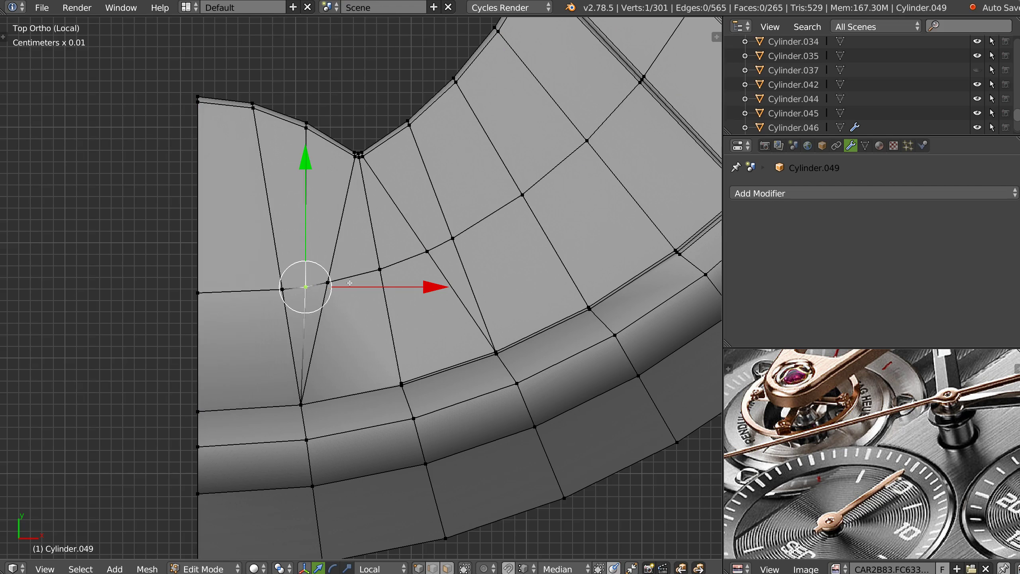
{"action": "middle_click_drag", "start_coordinate": [350, 283], "coordinate": [392, 278], "text": "shift"}
{"action": "right_click", "coordinate": [369, 277], "text": "shift"}
{"action": "right_click", "coordinate": [323, 284], "text": "shift"}
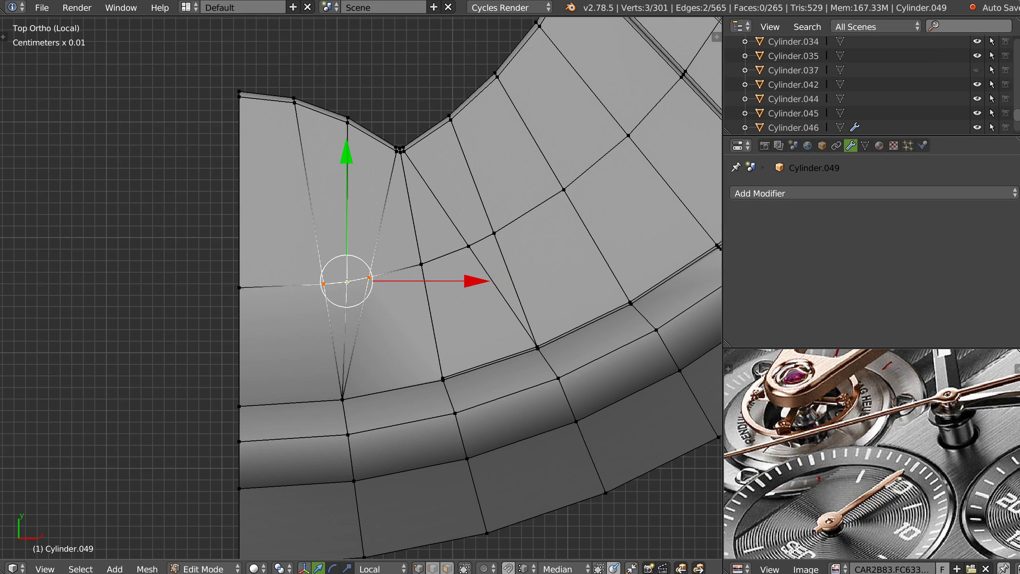
{"action": "key", "text": "w"}
{"action": "left_click", "coordinate": [354, 388]}
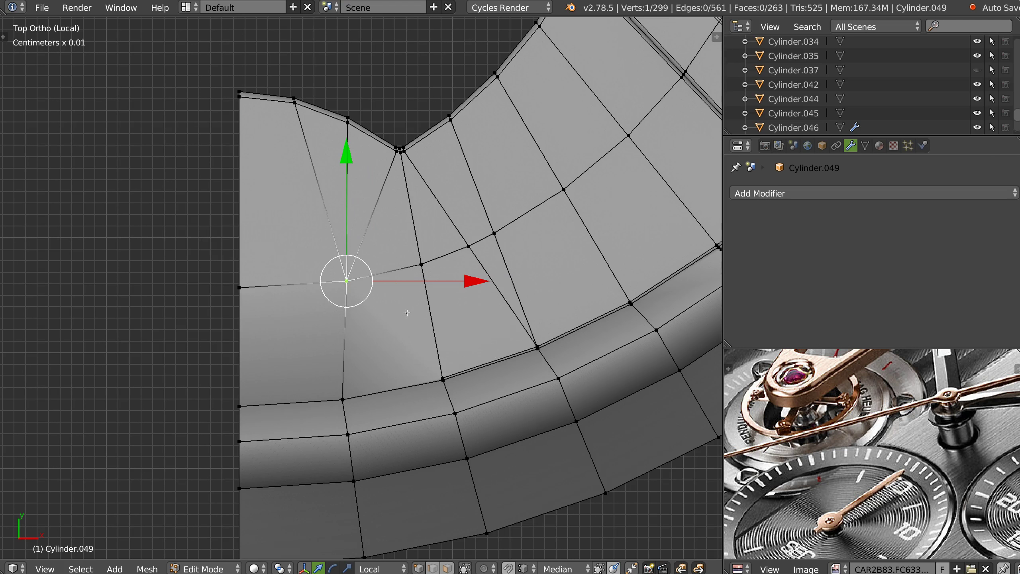
Merge the cut vertex on the bend's diagonal edge into the neighbouring loop vertex, keeping the latter's position.
{"action": "right_click", "coordinate": [467, 247]}
{"action": "right_click", "coordinate": [494, 233], "text": "shift"}
{"action": "key", "text": "w"}
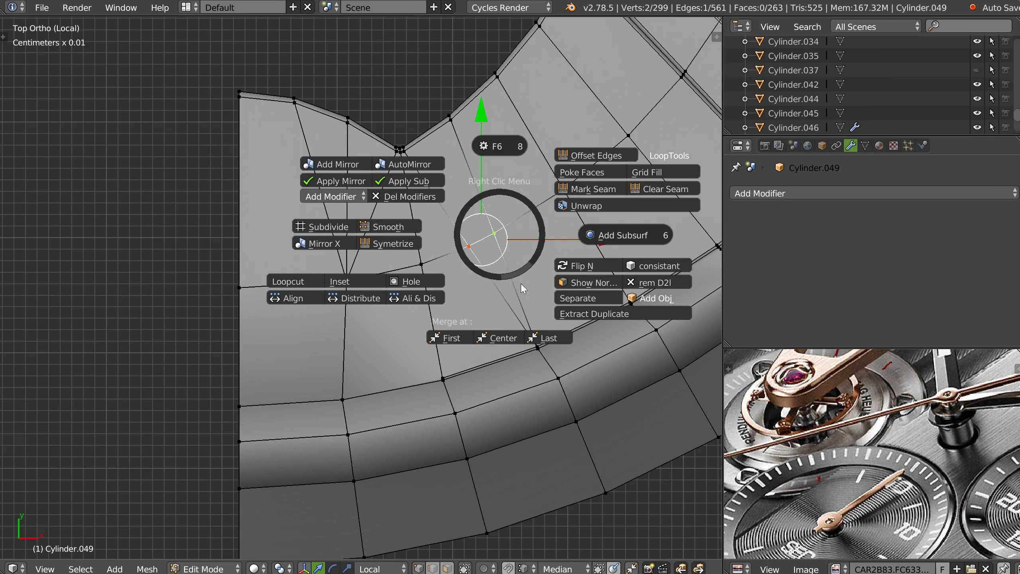
{"action": "left_click", "coordinate": [551, 338]}
{"action": "scroll", "coordinate": [526, 189], "scroll_direction": "down", "scroll_amount": 1}
{"action": "middle_click_drag", "start_coordinate": [530, 183], "coordinate": [480, 290], "text": "shift"}
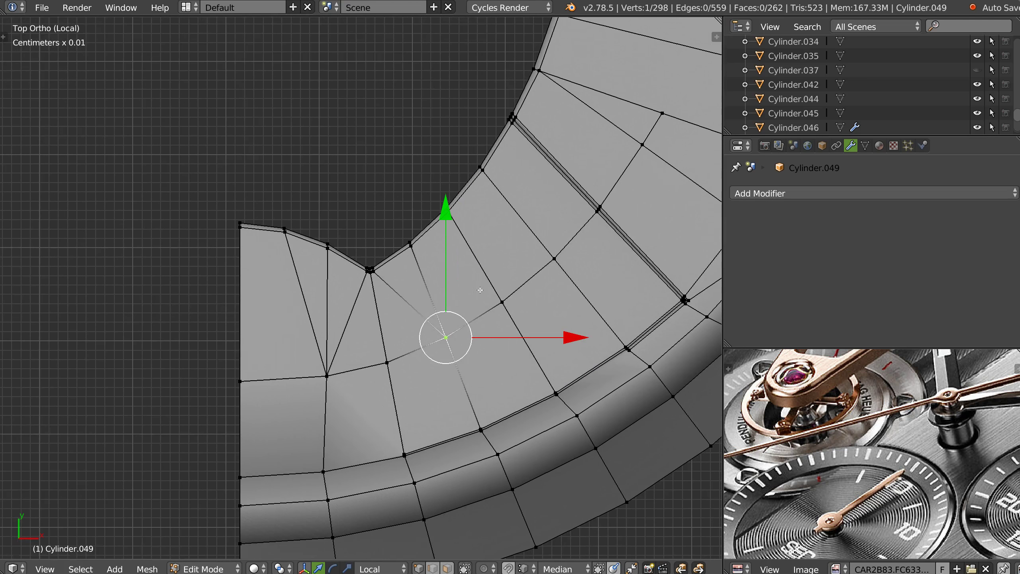
Add a centred loop cut around the rest of the ring's top face and connect it to the partial loop's end vertex.
{"action": "middle_click_drag", "start_coordinate": [380, 269], "coordinate": [266, 434], "text": "shift"}
{"action": "middle_click_drag", "start_coordinate": [566, 187], "coordinate": [452, 367], "text": "shift"}
{"action": "scroll", "coordinate": [498, 227], "scroll_direction": "down", "scroll_amount": 2}
{"action": "key", "text": "ctrl+r"}
{"action": "left_click", "coordinate": [442, 305]}
{"action": "right_click", "coordinate": [443, 305]}
{"action": "right_click", "coordinate": [421, 404]}
{"action": "right_click", "coordinate": [402, 448], "text": "shift"}
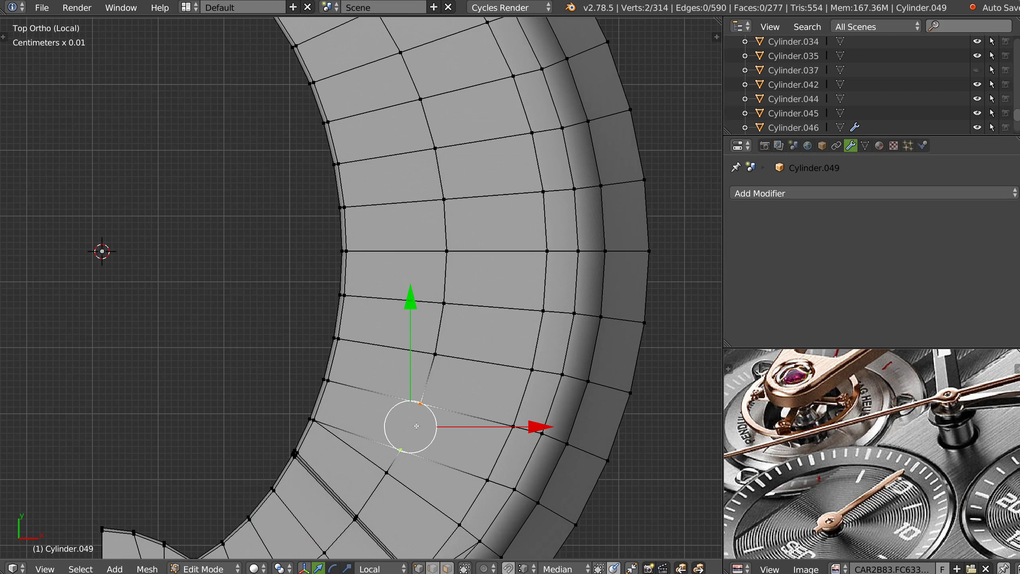
{"action": "middle_click_drag", "start_coordinate": [431, 407], "coordinate": [422, 330]}
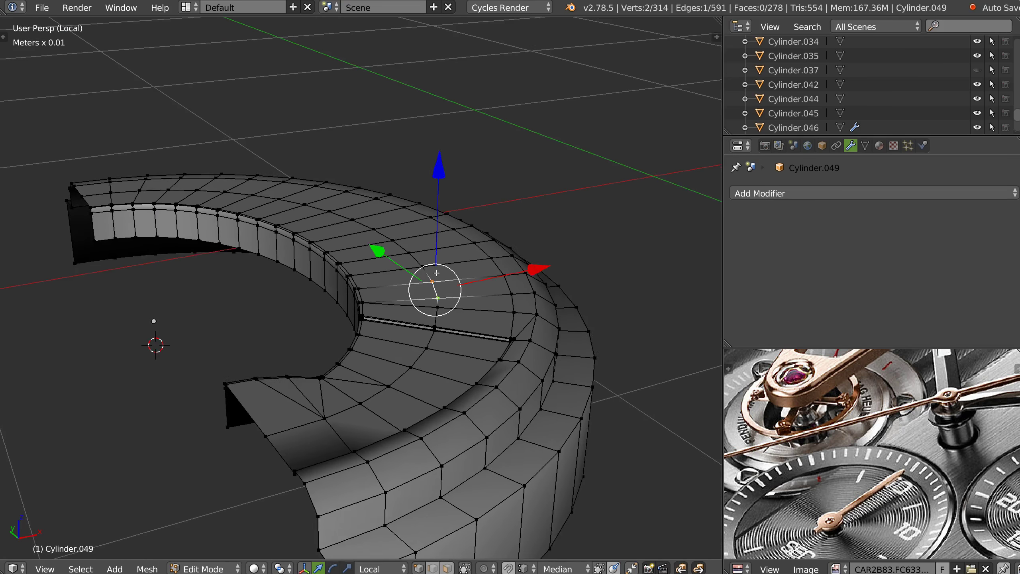
Add a Bevel modifier to the ring with weight limit method, 2 segments, profile 1.0 and a width of 6.25 µm.
{"action": "key", "text": "Tab"}
{"action": "scroll", "coordinate": [472, 357], "scroll_direction": "up", "scroll_amount": 3}
{"action": "key", "text": "shift+space"}
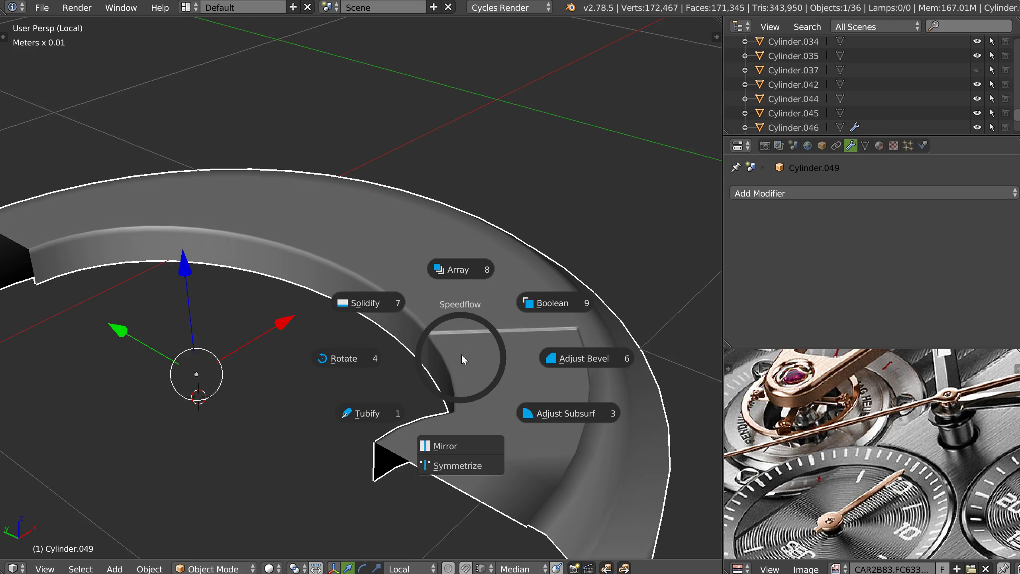
{"action": "left_click", "coordinate": [579, 362]}
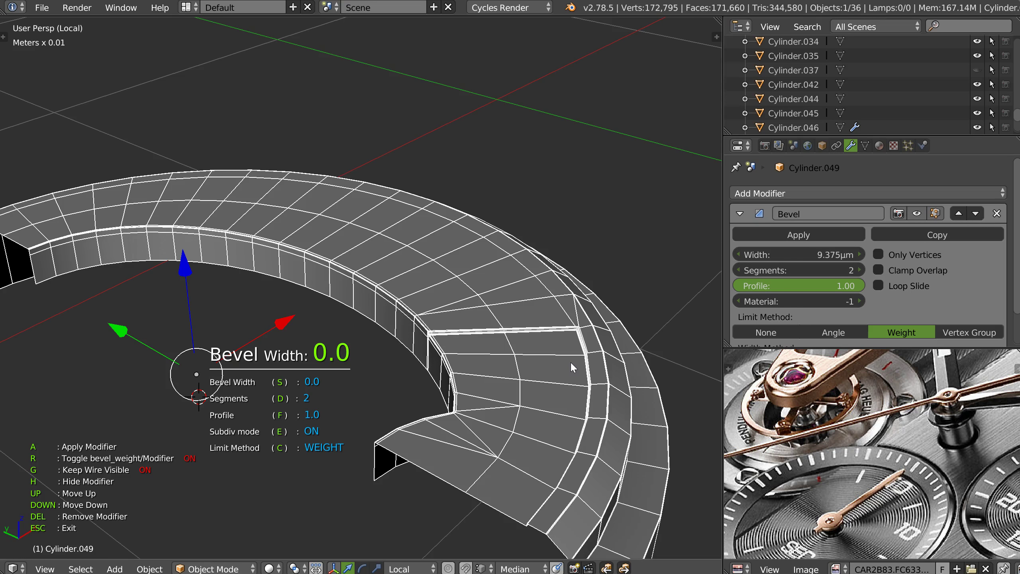
{"action": "key", "text": "c"}
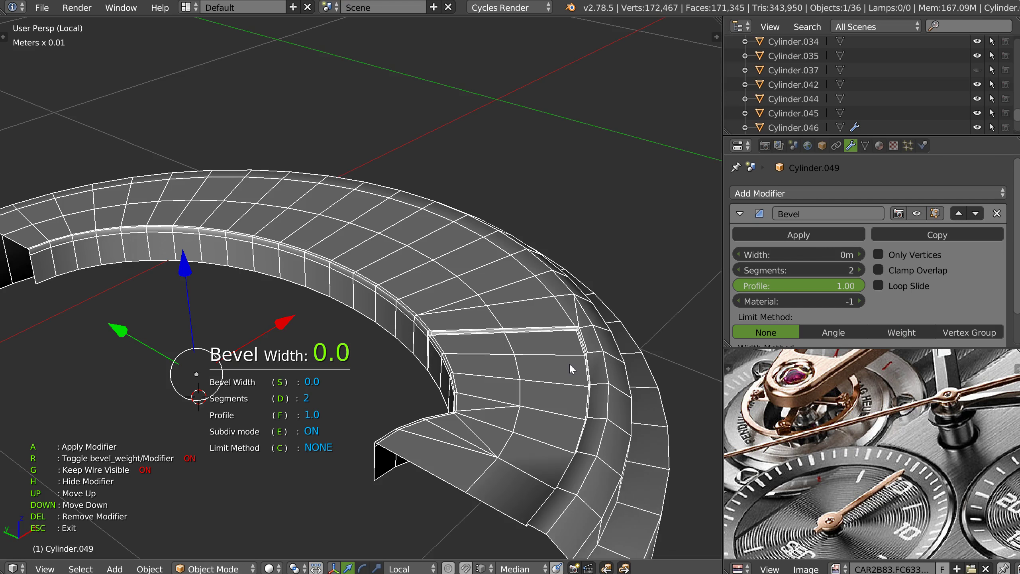
{"action": "key", "text": "c"}
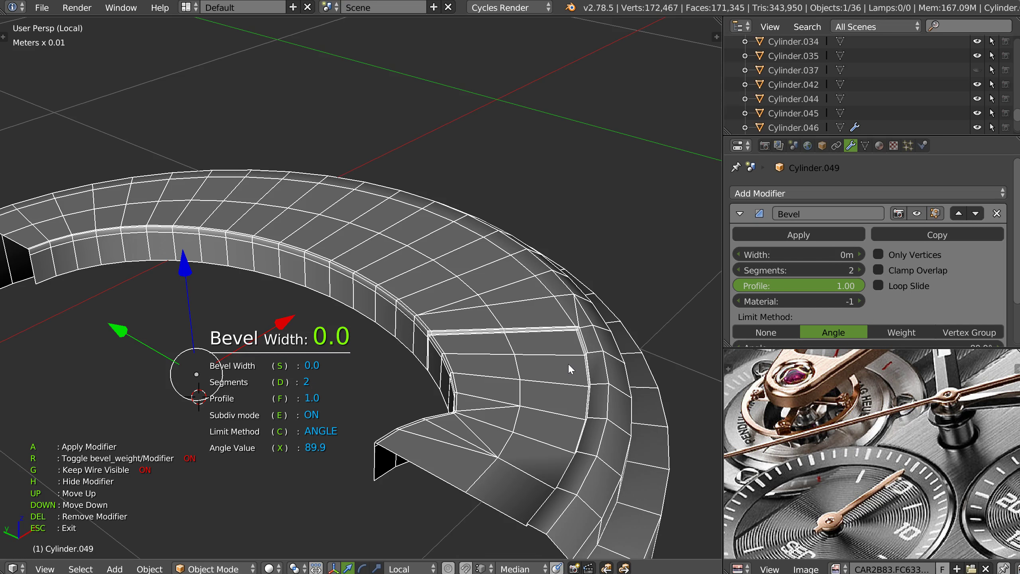
{"action": "key", "text": "c"}
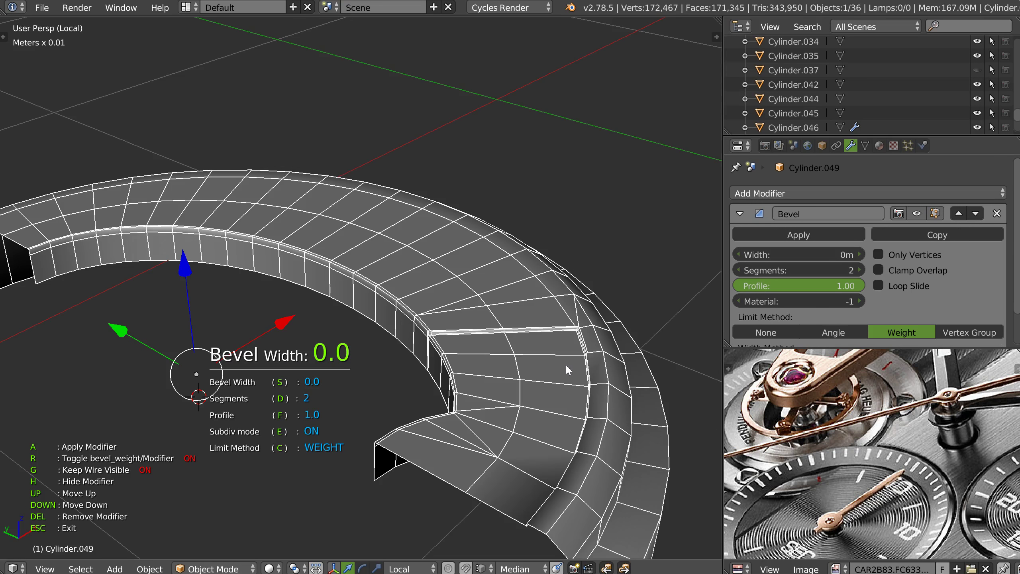
{"action": "key", "text": "s"}
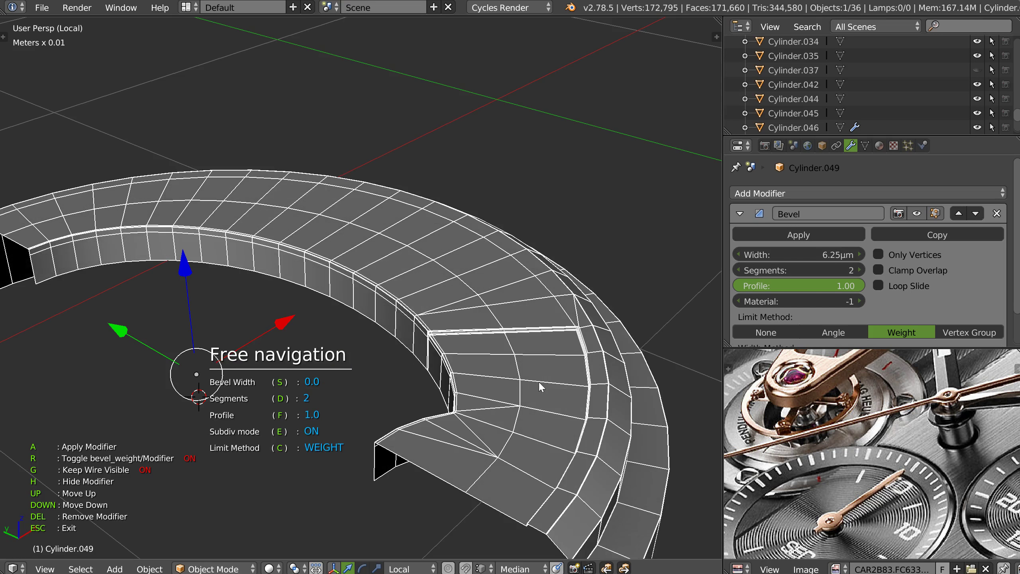
{"action": "key", "text": "Escape"}
Lasso-select the inner rim, recess edges and inner top loop of the ring and clear their bevel weight.
{"action": "key", "text": "Tab"}
{"action": "middle_click_drag", "start_coordinate": [497, 351], "coordinate": [544, 364]}
{"action": "middle_click_drag", "start_coordinate": [581, 314], "coordinate": [467, 349], "text": "shift"}
{"action": "key", "text": "2"}
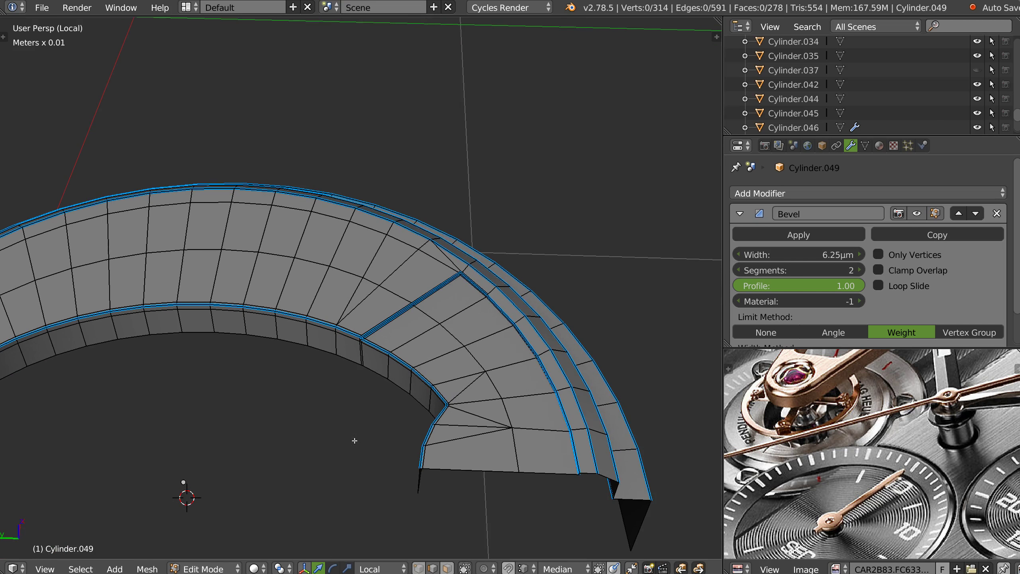
{"action": "mouse_move", "coordinate": [449, 495]}
{"action": "left_mouse_down", "text": "ctrl+shift"}
{"action": "mouse_move", "coordinate": [240, 326]}
{"action": "mouse_move", "coordinate": [245, 346]}
{"action": "left_mouse_up", "text": "ctrl+shift"}
{"action": "mouse_move", "coordinate": [423, 505]}
{"action": "left_mouse_down", "text": "ctrl"}
{"action": "mouse_move", "coordinate": [489, 398]}
{"action": "mouse_move", "coordinate": [322, 426]}
{"action": "left_mouse_up", "text": "ctrl"}
{"action": "mouse_move", "coordinate": [506, 395]}
{"action": "middle_mouse_down", "text": "shift"}
{"action": "mouse_move", "coordinate": [462, 392]}
{"action": "mouse_move", "coordinate": [457, 412]}
{"action": "middle_mouse_up", "text": "shift"}
{"action": "mouse_move", "coordinate": [439, 472]}
{"action": "left_mouse_down", "text": "ctrl"}
{"action": "mouse_move", "coordinate": [475, 441]}
{"action": "mouse_move", "coordinate": [474, 387]}
{"action": "mouse_move", "coordinate": [470, 471]}
{"action": "mouse_move", "coordinate": [474, 376]}
{"action": "mouse_move", "coordinate": [446, 315]}
{"action": "mouse_move", "coordinate": [396, 272]}
{"action": "mouse_move", "coordinate": [427, 318]}
{"action": "mouse_move", "coordinate": [321, 343]}
{"action": "mouse_move", "coordinate": [346, 345]}
{"action": "left_mouse_up", "text": "ctrl"}
{"action": "left_click_drag", "start_coordinate": [406, 276], "coordinate": [408, 300], "text": "ctrl"}
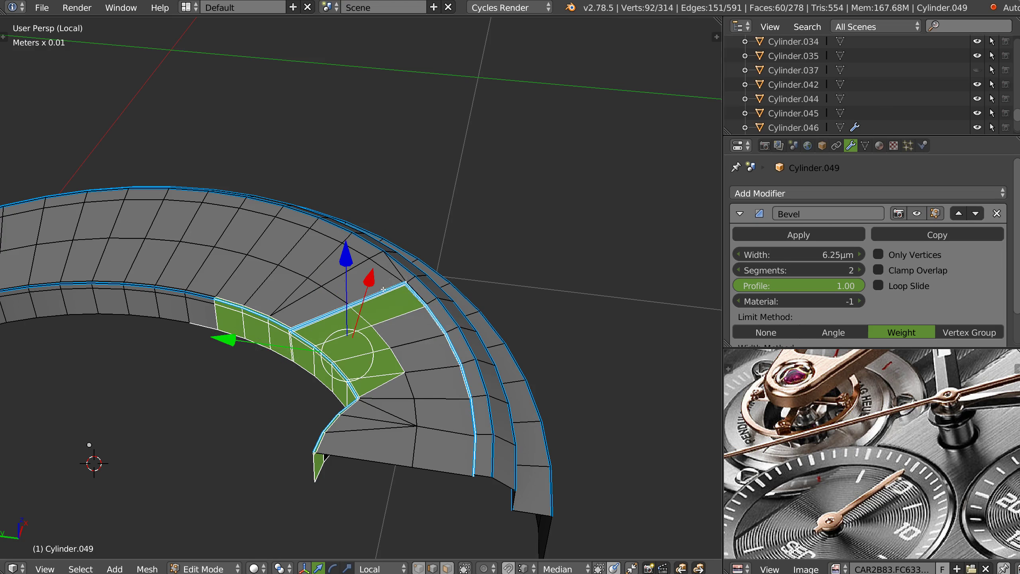
{"action": "middle_click_drag", "start_coordinate": [281, 301], "coordinate": [547, 345], "text": "shift"}
{"action": "mouse_move", "coordinate": [429, 395]}
{"action": "left_mouse_down", "text": "ctrl"}
{"action": "mouse_move", "coordinate": [506, 342]}
{"action": "mouse_move", "coordinate": [144, 348]}
{"action": "mouse_move", "coordinate": [126, 468]}
{"action": "left_mouse_up", "text": "ctrl"}
{"action": "mouse_move", "coordinate": [467, 351]}
{"action": "middle_mouse_down", "text": "shift"}
{"action": "mouse_move", "coordinate": [418, 333]}
{"action": "mouse_move", "coordinate": [363, 332]}
{"action": "middle_mouse_up", "text": "shift"}
{"action": "key", "text": "shift+space"}
{"action": "left_click", "coordinate": [579, 356]}
{"action": "middle_click_drag", "start_coordinate": [583, 370], "coordinate": [381, 326], "text": "shift"}
{"action": "key", "text": "shift+space"}
{"action": "left_click", "coordinate": [380, 372]}
{"action": "scroll", "coordinate": [454, 349], "scroll_direction": "up", "scroll_amount": 3}
{"action": "key", "text": "Tab"}
{"action": "left_click", "coordinate": [450, 338]}
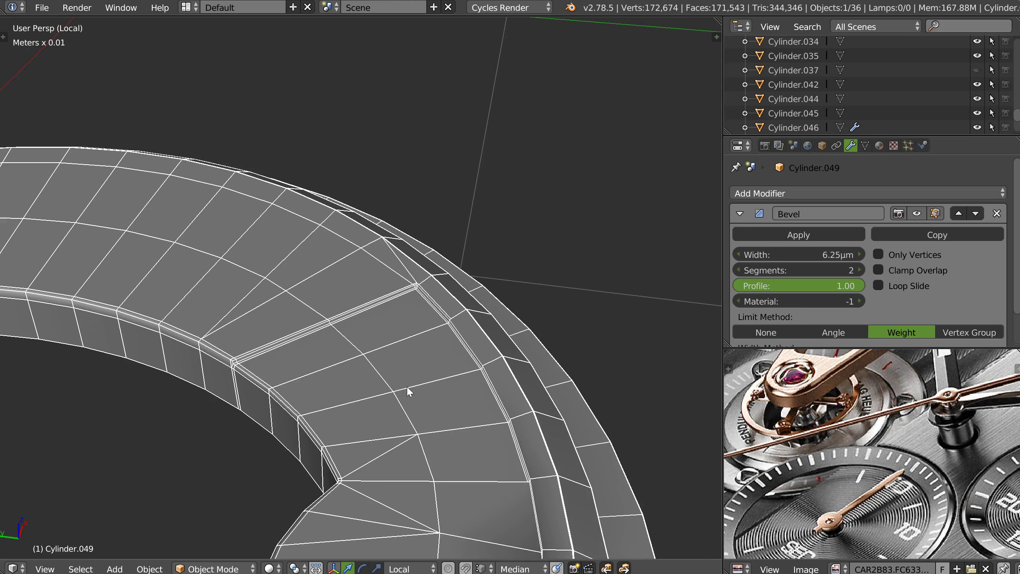
Knife-cut a supporting edge parallel to the recess's curved outer edge, from the recess corner to the ring's open end.
{"action": "key", "text": "Tab"}
{"action": "key", "text": "a"}
{"action": "scroll", "coordinate": [367, 376], "scroll_direction": "down", "scroll_amount": 2}
{"action": "middle_click_drag", "start_coordinate": [367, 376], "coordinate": [469, 362], "text": "shift"}
{"action": "scroll", "coordinate": [411, 381], "scroll_direction": "down", "scroll_amount": 1}
{"action": "scroll", "coordinate": [520, 313], "scroll_direction": "up", "scroll_amount": 3}
{"action": "scroll", "coordinate": [582, 346], "scroll_direction": "up", "scroll_amount": 1}
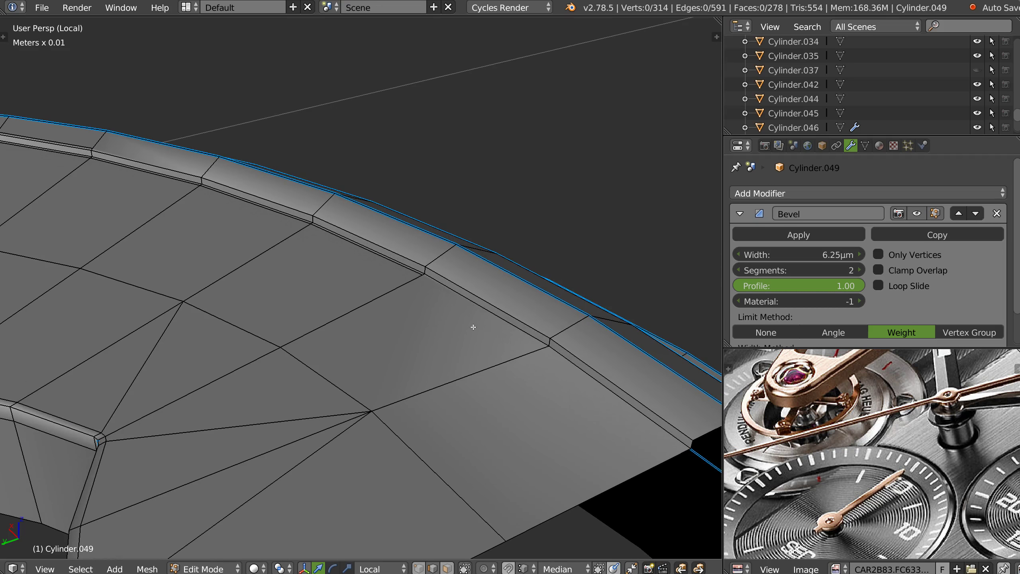
{"action": "key", "text": "k"}
{"action": "left_click", "coordinate": [422, 275]}
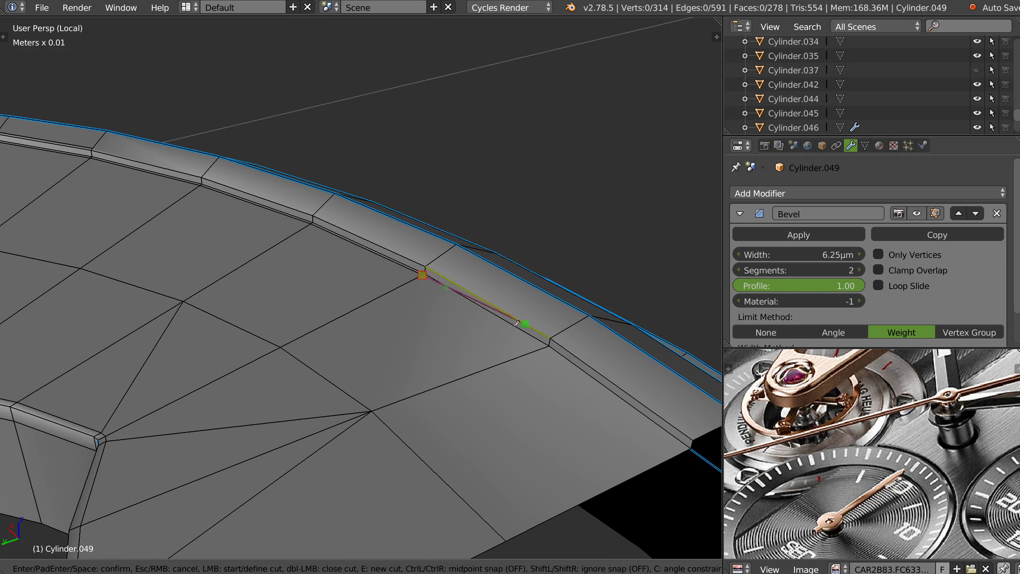
{"action": "middle_click_drag", "start_coordinate": [542, 349], "coordinate": [500, 254]}
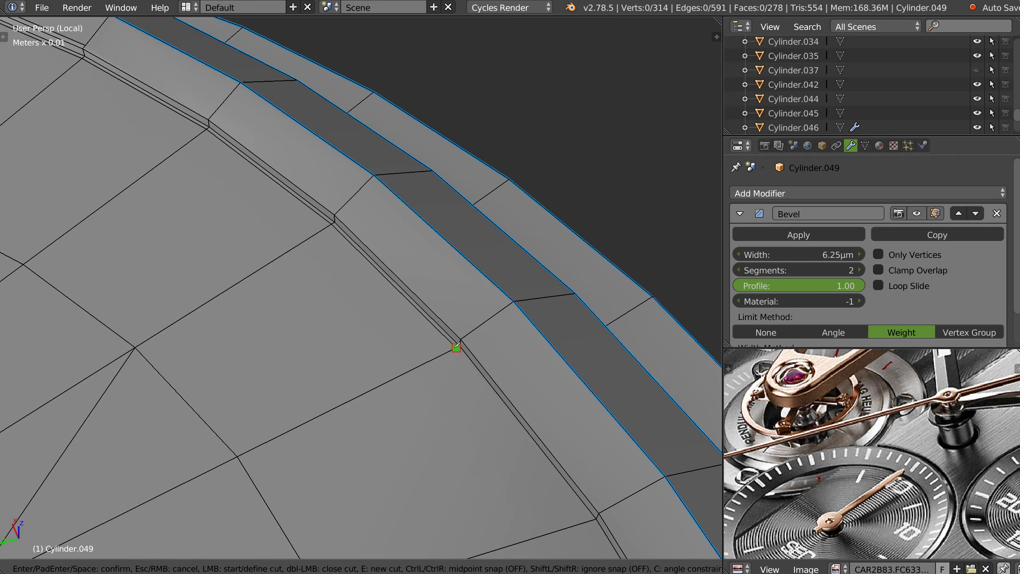
{"action": "middle_click_drag", "start_coordinate": [572, 490], "coordinate": [519, 237]}
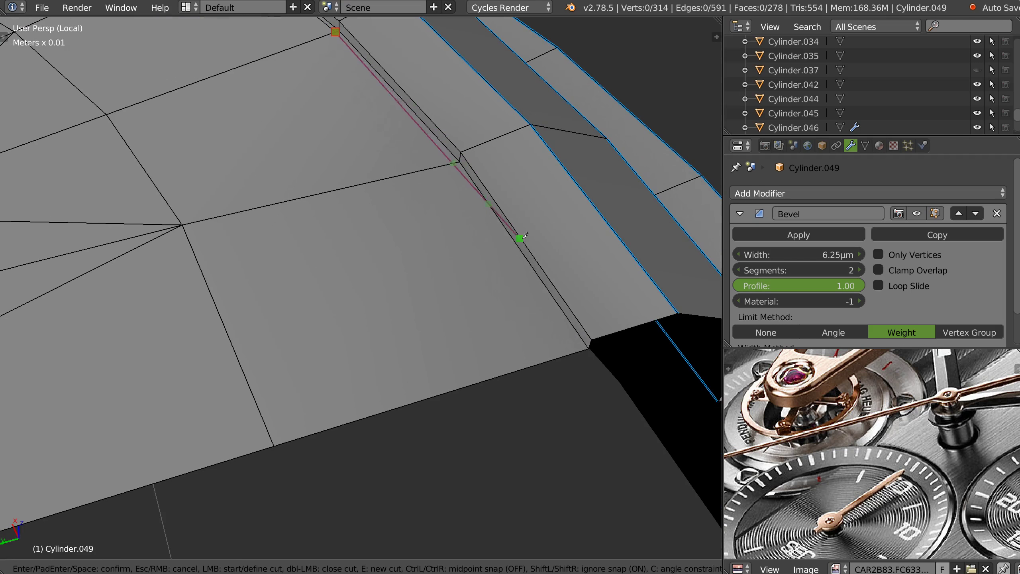
{"action": "left_click", "coordinate": [456, 163]}
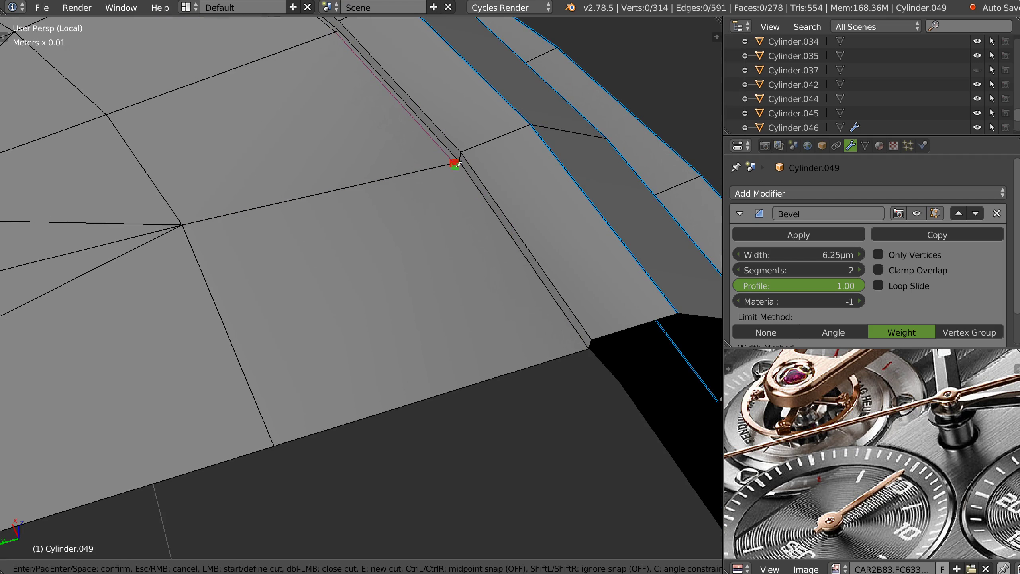
{"action": "left_click", "coordinate": [581, 350]}
{"action": "key", "text": "Return"}
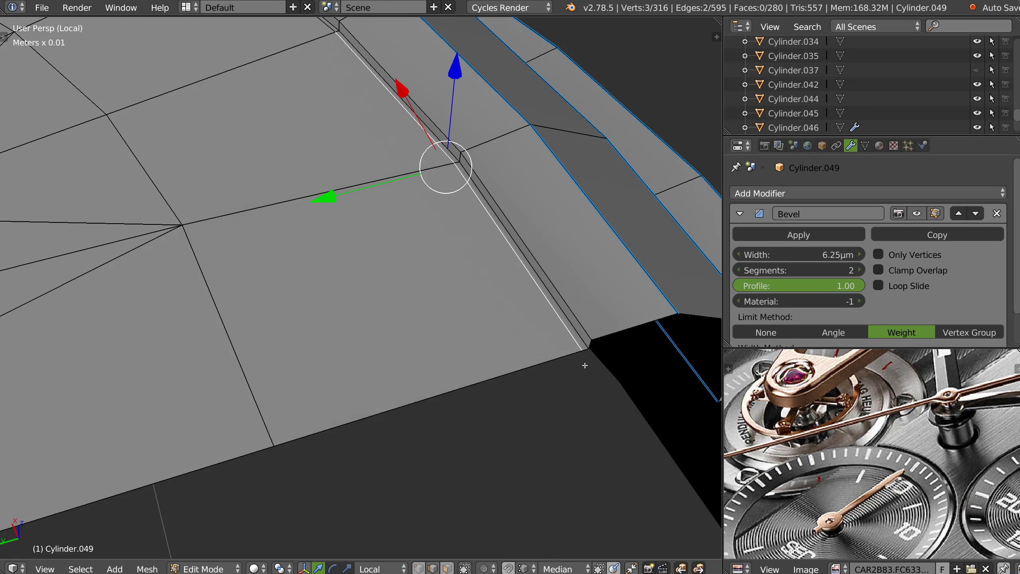
Add a supporting loop cut beside the recess edge and connect its end vertex to the neighbouring vertex.
{"action": "middle_click_drag", "start_coordinate": [589, 284], "coordinate": [341, 183]}
{"action": "key", "text": "ctrl+r"}
{"action": "left_click", "coordinate": [424, 175]}
{"action": "left_click", "coordinate": [412, 189]}
{"action": "key", "text": "1"}
{"action": "left_click", "coordinate": [298, 132]}
{"action": "left_click", "coordinate": [411, 194], "text": "shift"}
{"action": "key", "text": "j"}
Add a loop cut through the recess's narrow step wall and along the ring's inner rim.
{"action": "middle_click_drag", "start_coordinate": [413, 155], "coordinate": [279, 329]}
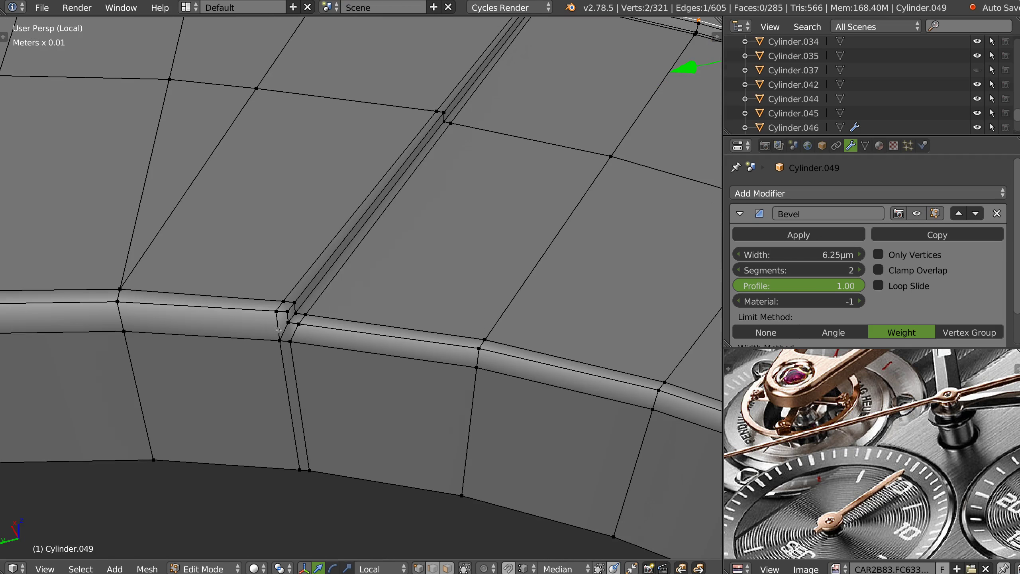
{"action": "key", "text": "ctrl+r"}
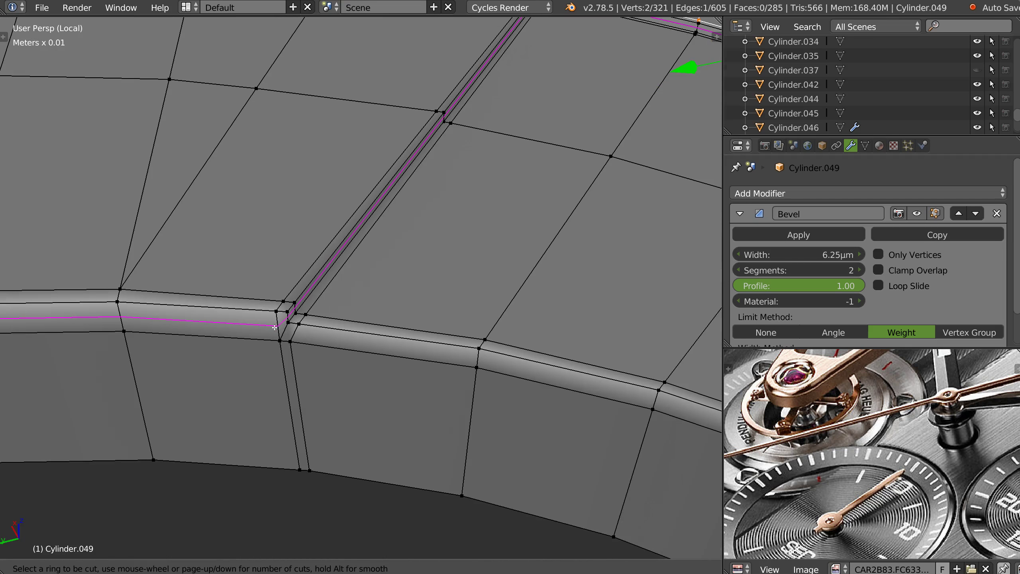
{"action": "left_click", "coordinate": [273, 328]}
{"action": "left_click", "coordinate": [285, 335]}
Leave mesh editing and smooth the half ring with a Subdivision Surface modifier, checking the recess and inner bend.
{"action": "key", "text": "Tab"}
{"action": "left_click", "coordinate": [300, 251]}
{"action": "right_click", "coordinate": [268, 351]}
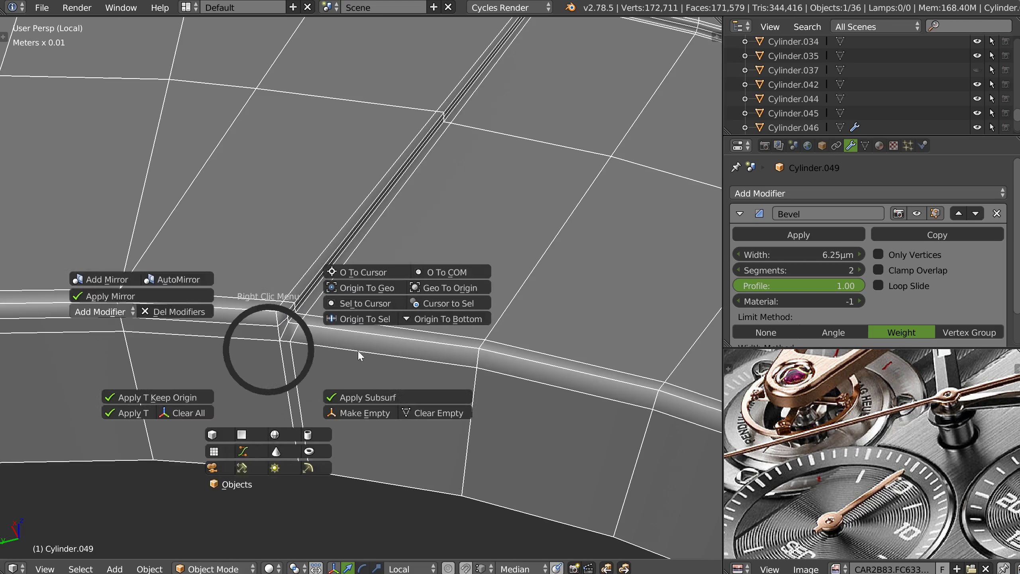
{"action": "left_click", "coordinate": [357, 354]}
{"action": "scroll", "coordinate": [363, 302], "scroll_direction": "down", "scroll_amount": 3}
{"action": "middle_click_drag", "start_coordinate": [363, 302], "coordinate": [388, 235]}
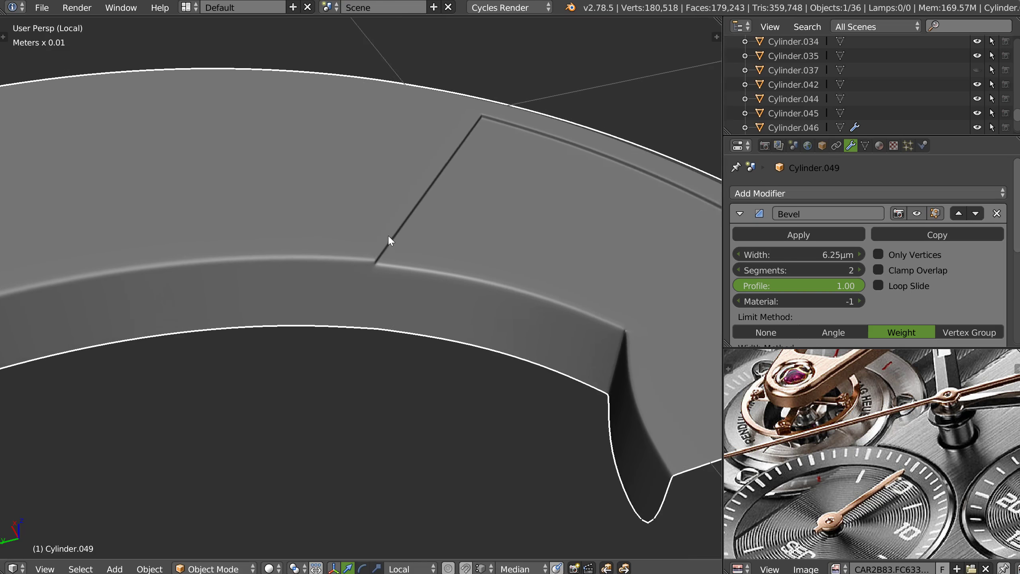
{"action": "scroll", "coordinate": [420, 275], "scroll_direction": "up", "scroll_amount": 2}
{"action": "middle_click_drag", "start_coordinate": [420, 274], "coordinate": [425, 343]}
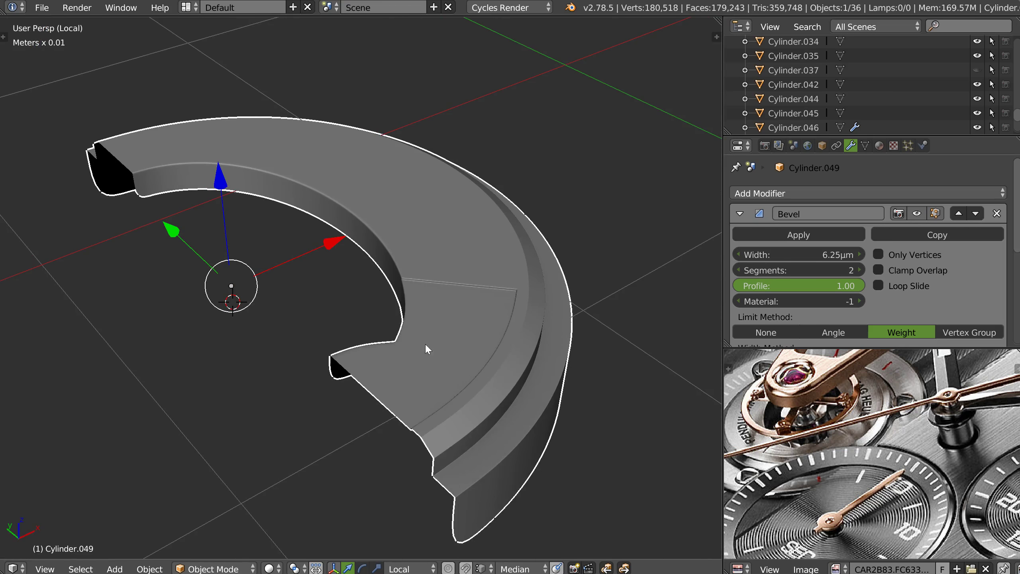
Symmetrize the half ring across the X axis and return from the isolated view to the whole watch.
{"action": "key", "text": "space"}
{"action": "left_click", "coordinate": [415, 454]}
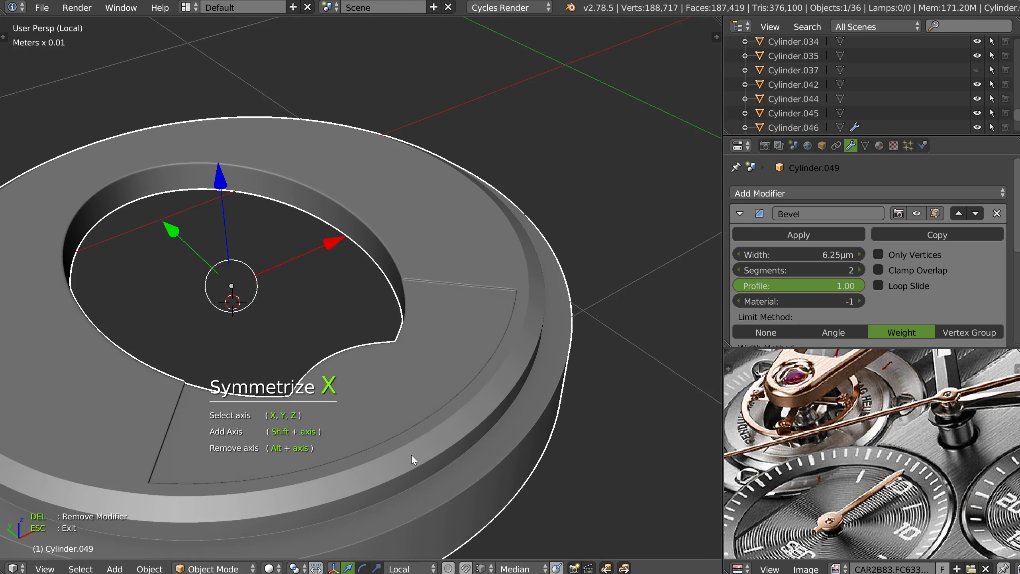
{"action": "key", "text": "Escape"}
{"action": "middle_click_drag", "start_coordinate": [418, 447], "coordinate": [391, 328]}
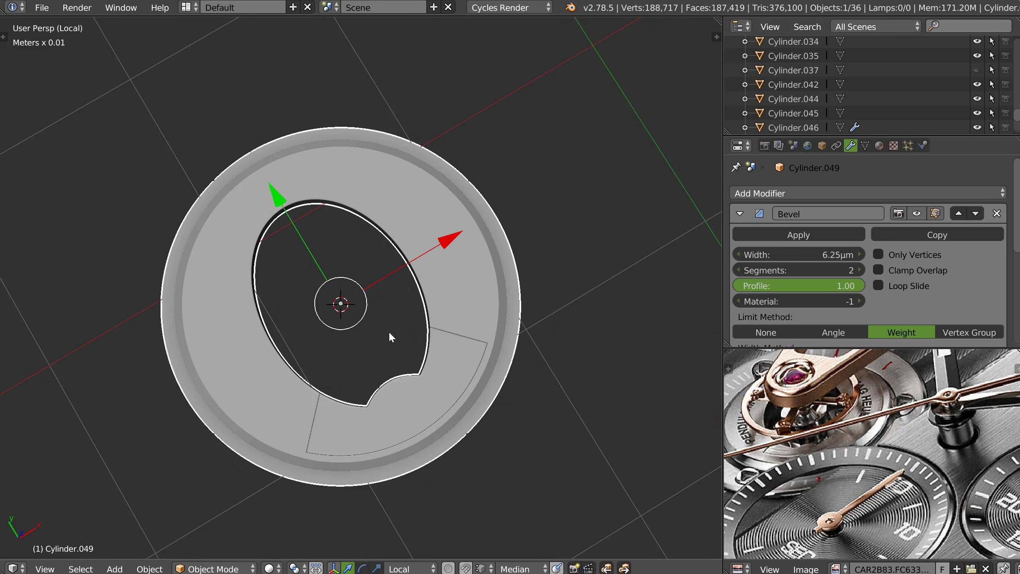
{"action": "key", "text": "KP_Divide"}
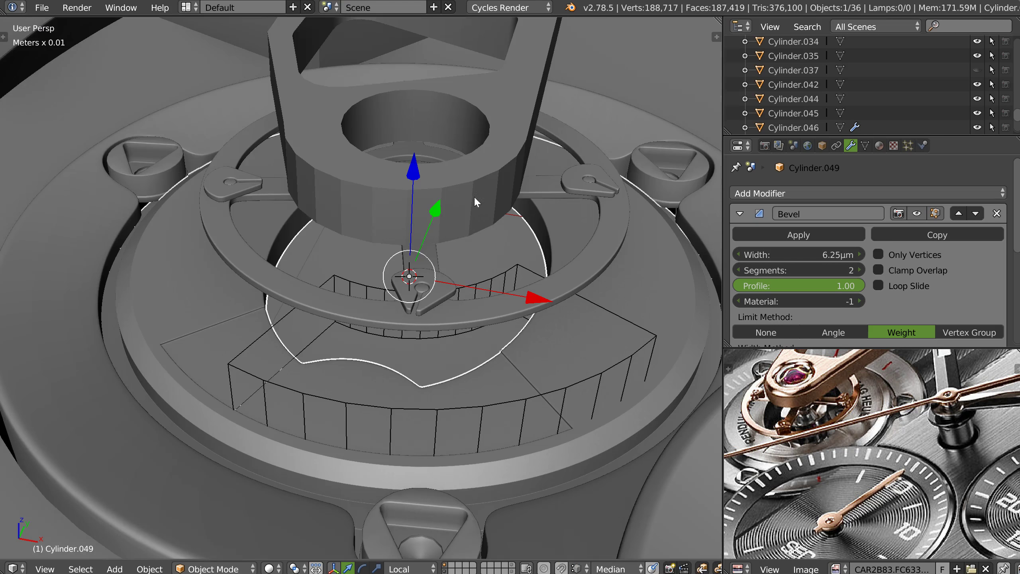
Move the recess's wireframe cutter object to the hidden cutters' layer.
{"action": "right_click", "coordinate": [619, 317]}
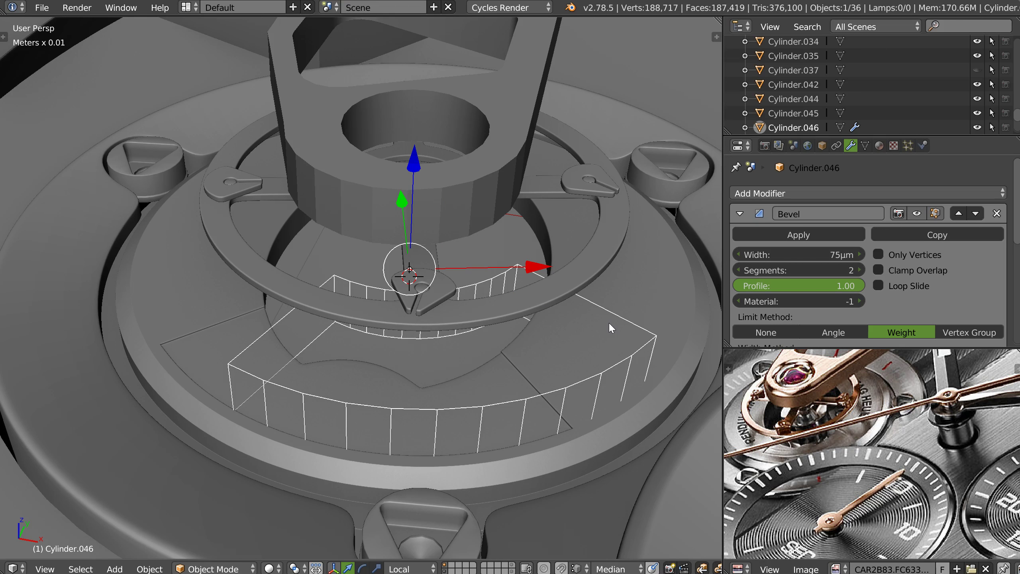
{"action": "key", "text": "m"}
{"action": "left_click", "coordinate": [804, 364]}
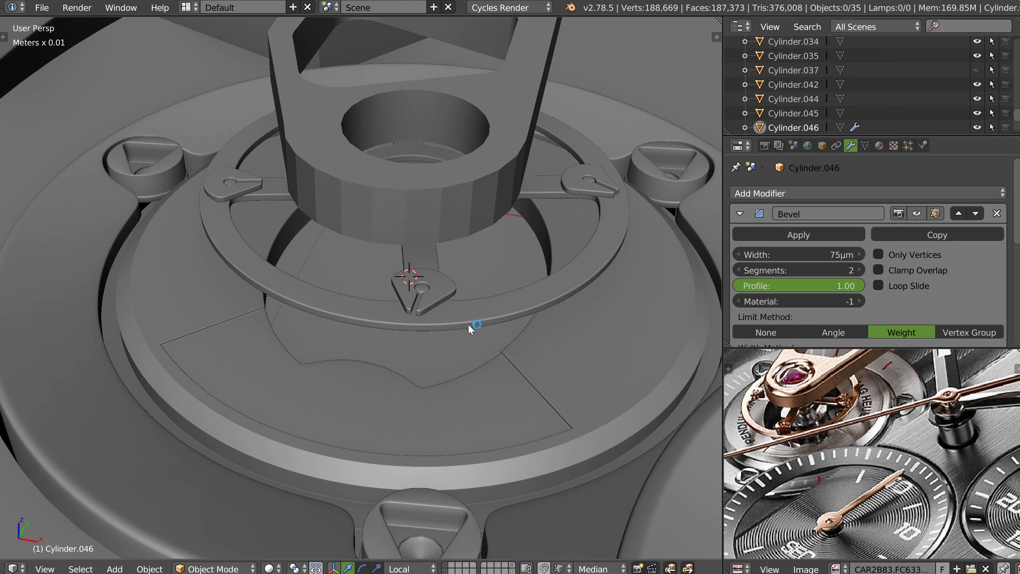
Rotate the base ring counter-clockwise in top view against the displayed background photo to reposition its recess.
{"action": "right_click", "coordinate": [543, 380]}
{"action": "right_click", "coordinate": [549, 380]}
{"action": "key", "text": "KP_7"}
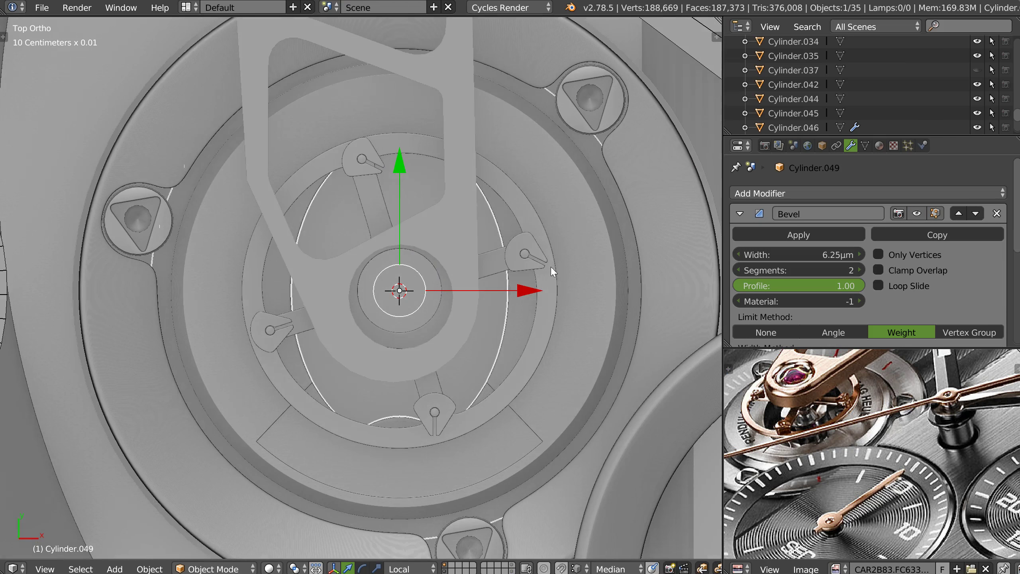
{"action": "scroll", "coordinate": [493, 264], "scroll_direction": "down", "scroll_amount": 3, "text": "shift"}
{"action": "key", "text": "z"}
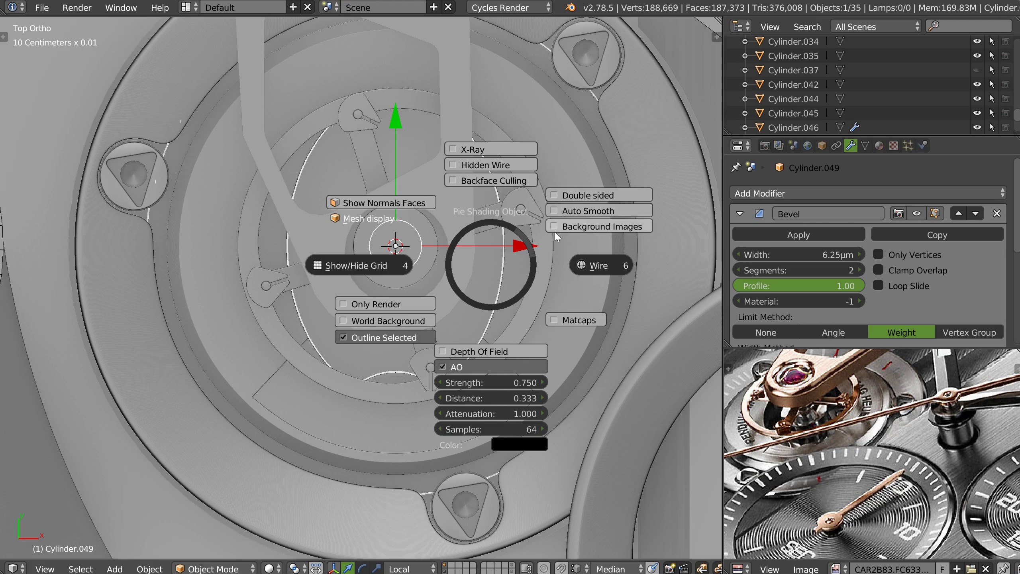
{"action": "left_click", "coordinate": [563, 233]}
{"action": "key", "text": "r"}
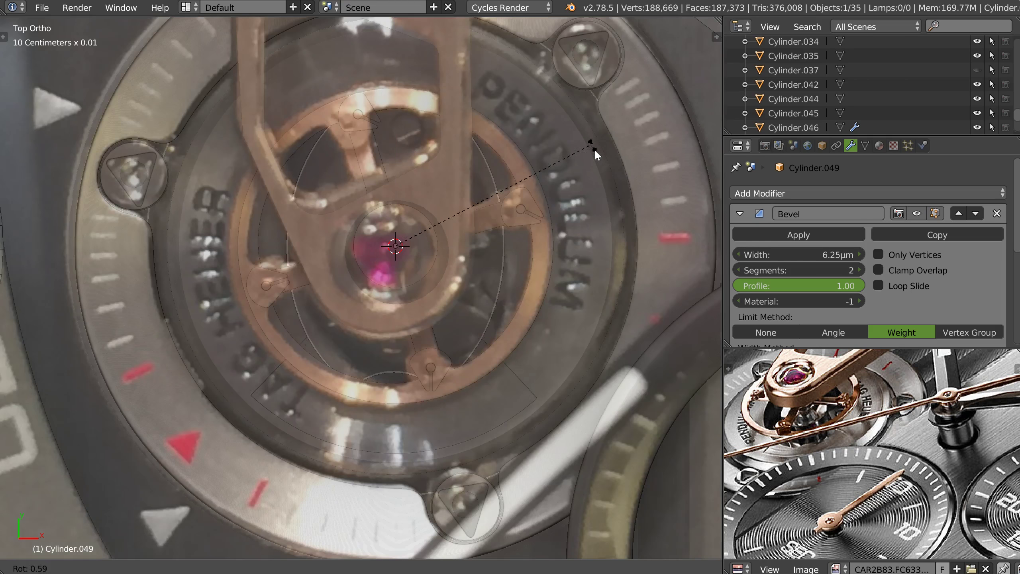
{"action": "left_click", "coordinate": [561, 64]}
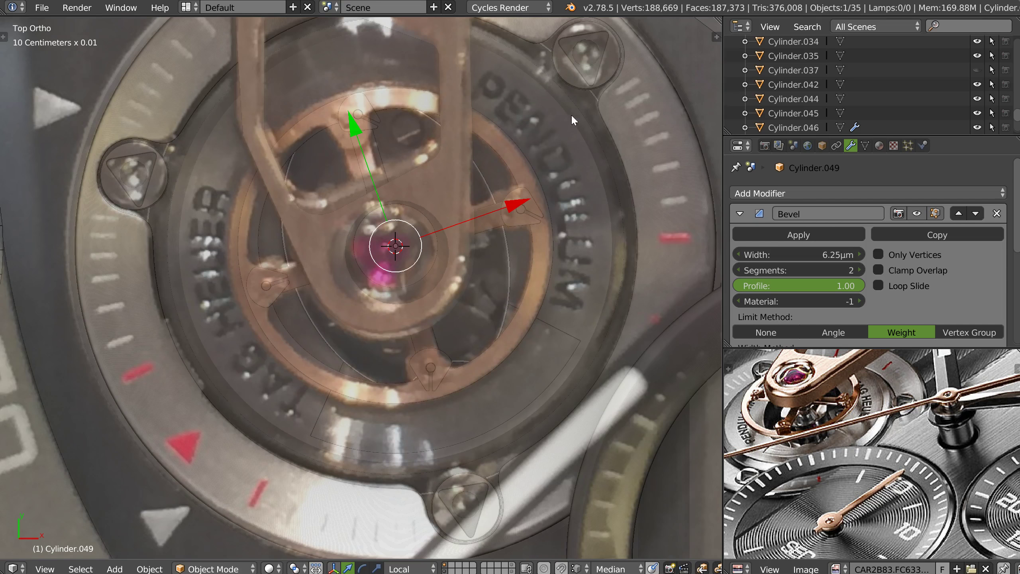
Move the floating reference photo aside, clear of the watch model, and compare the ring's orientation with it.
{"action": "scroll", "coordinate": [461, 289], "scroll_direction": "down", "scroll_amount": 3}
{"action": "mouse_move", "coordinate": [461, 288]}
{"action": "middle_mouse_down"}
{"action": "mouse_move", "coordinate": [488, 252]}
{"action": "mouse_move", "coordinate": [478, 277]}
{"action": "mouse_move", "coordinate": [459, 282]}
{"action": "middle_mouse_up"}
{"action": "scroll", "coordinate": [478, 277], "scroll_direction": "up", "scroll_amount": 5}
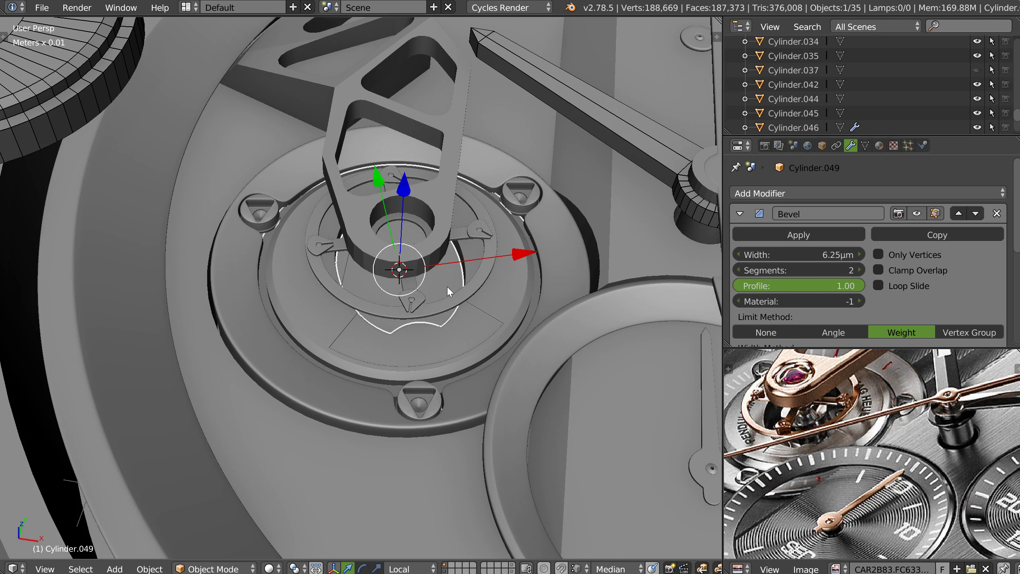
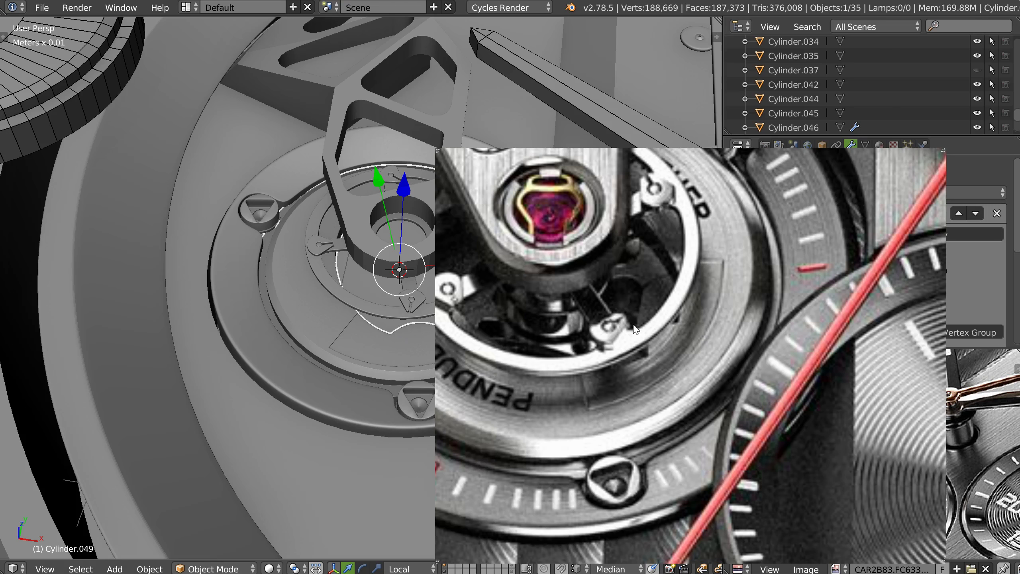
{"action": "left_click_drag", "start_coordinate": [635, 329], "coordinate": [1019, 301]}
{"action": "middle_click_drag", "start_coordinate": [397, 256], "coordinate": [443, 281]}
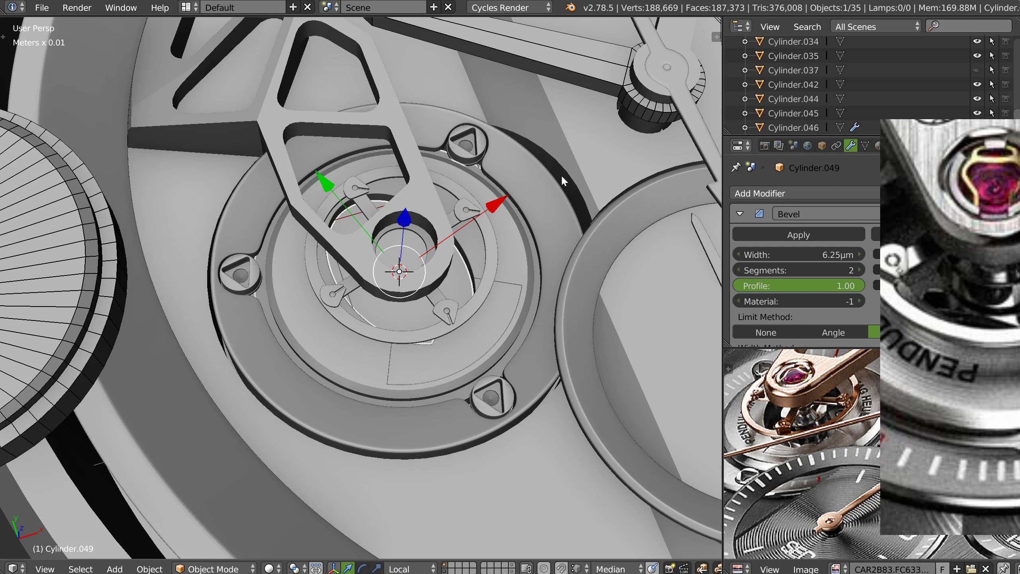
{"action": "scroll", "coordinate": [446, 216], "scroll_direction": "up", "scroll_amount": 3}
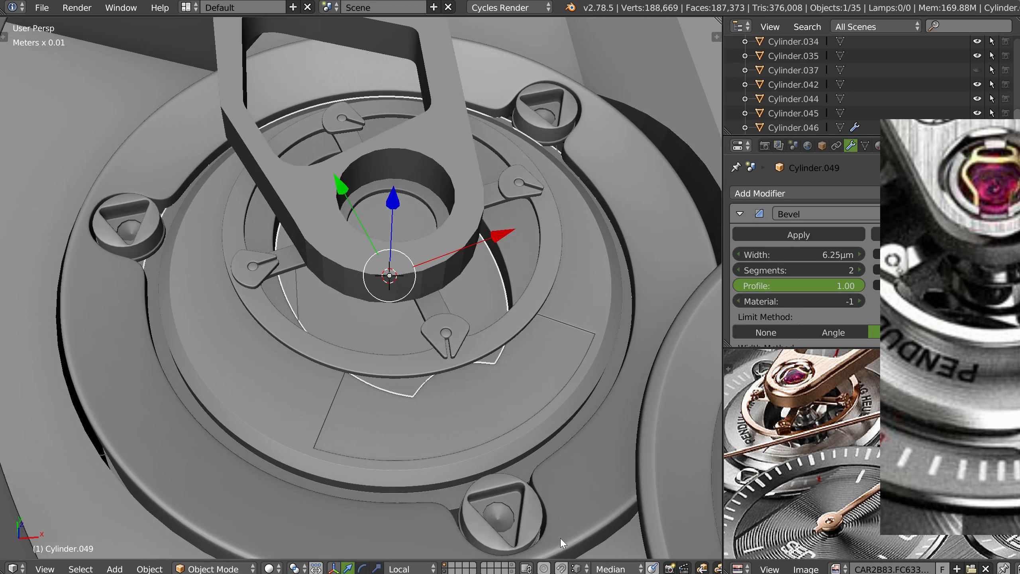
Show the cutters' layer, duplicate the cylindrical cutter of the bridge's round hole in place and display the copy as solid.
{"action": "left_click", "coordinate": [514, 570], "text": "shift"}
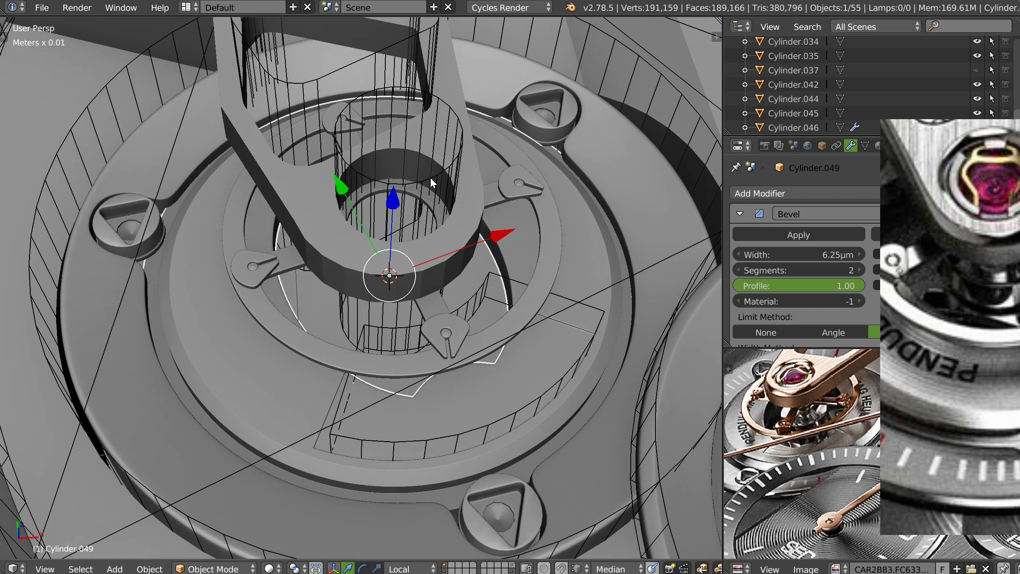
{"action": "right_click", "coordinate": [431, 178]}
{"action": "key", "text": "shift+d"}
{"action": "right_click", "coordinate": [427, 187]}
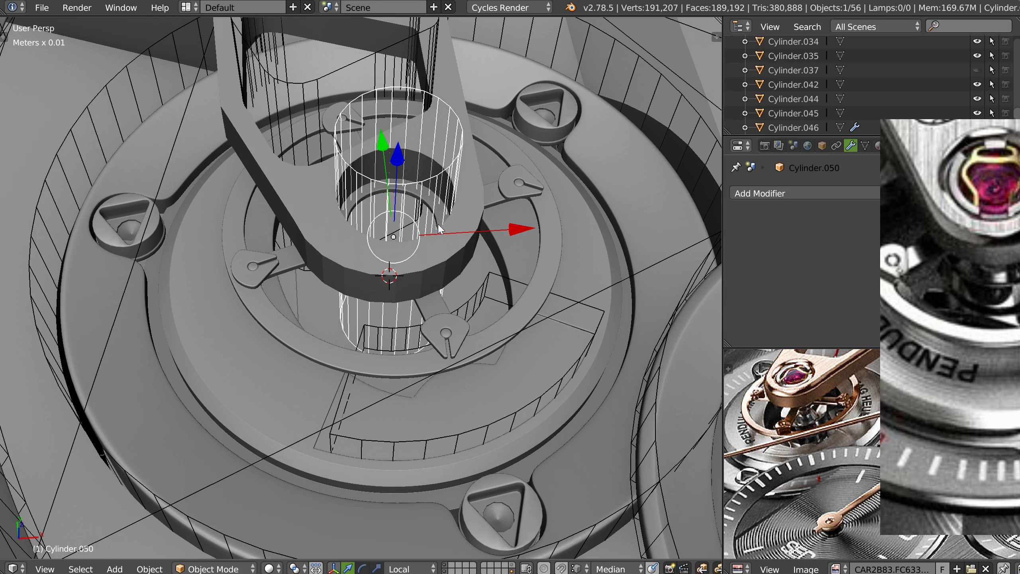
{"action": "key", "text": "shift+q"}
{"action": "left_click", "coordinate": [328, 164]}
{"action": "middle_click_drag", "start_coordinate": [394, 205], "coordinate": [410, 180]}
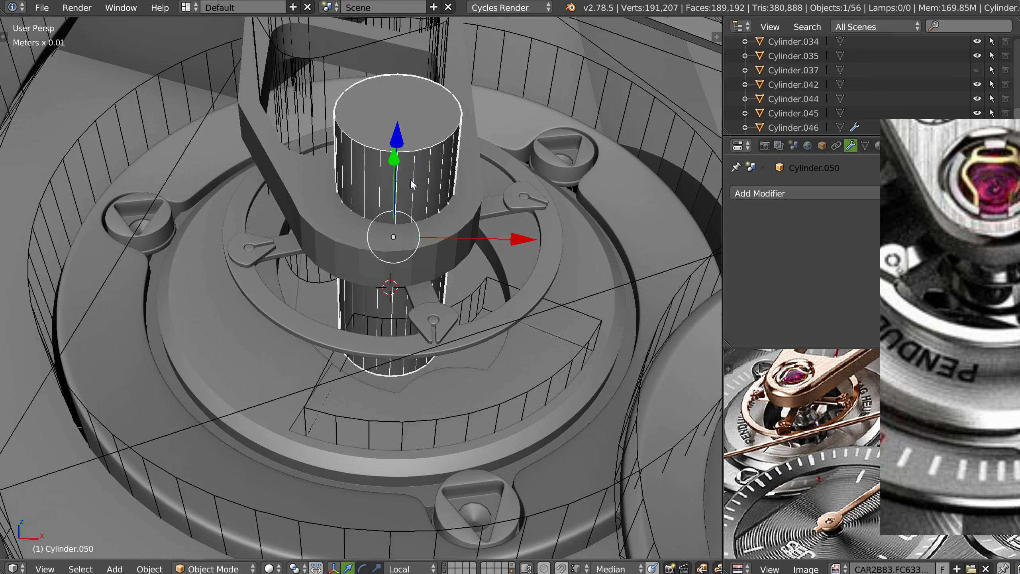
Shorten the copied cylinder by lowering its upper face and raising its lower face to fit inside the bridge's hole.
{"action": "key", "text": "Tab"}
{"action": "right_click", "coordinate": [398, 109]}
{"action": "left_click_drag", "start_coordinate": [400, 47], "coordinate": [396, 127]}
{"action": "middle_click_drag", "start_coordinate": [422, 238], "coordinate": [429, 217], "text": "shift"}
{"action": "left_click", "coordinate": [464, 568]}
{"action": "right_click", "coordinate": [397, 316]}
{"action": "middle_click_drag", "start_coordinate": [398, 306], "coordinate": [403, 226]}
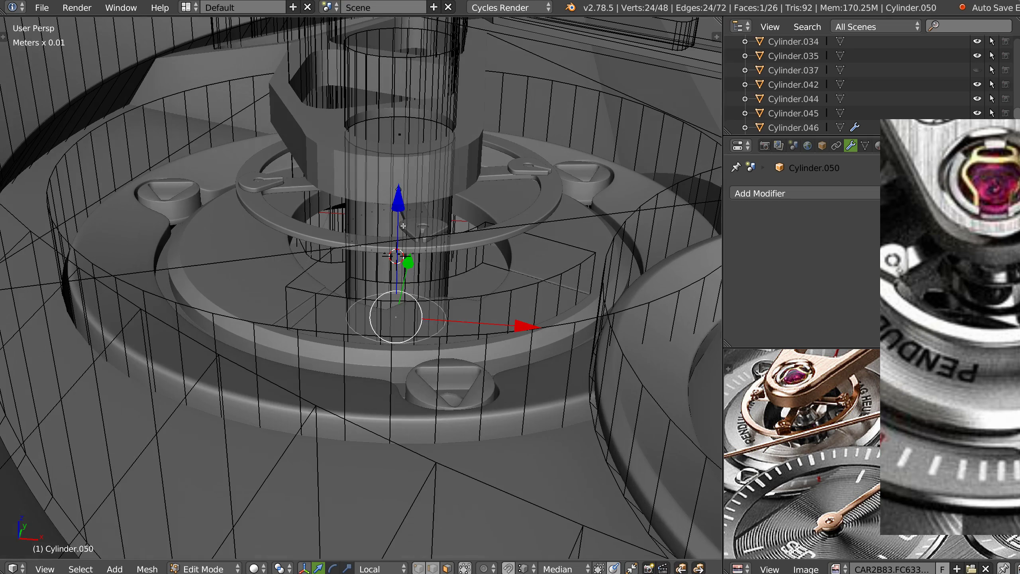
{"action": "left_click_drag", "start_coordinate": [398, 202], "coordinate": [401, 46]}
{"action": "middle_click_drag", "start_coordinate": [432, 153], "coordinate": [429, 179]}
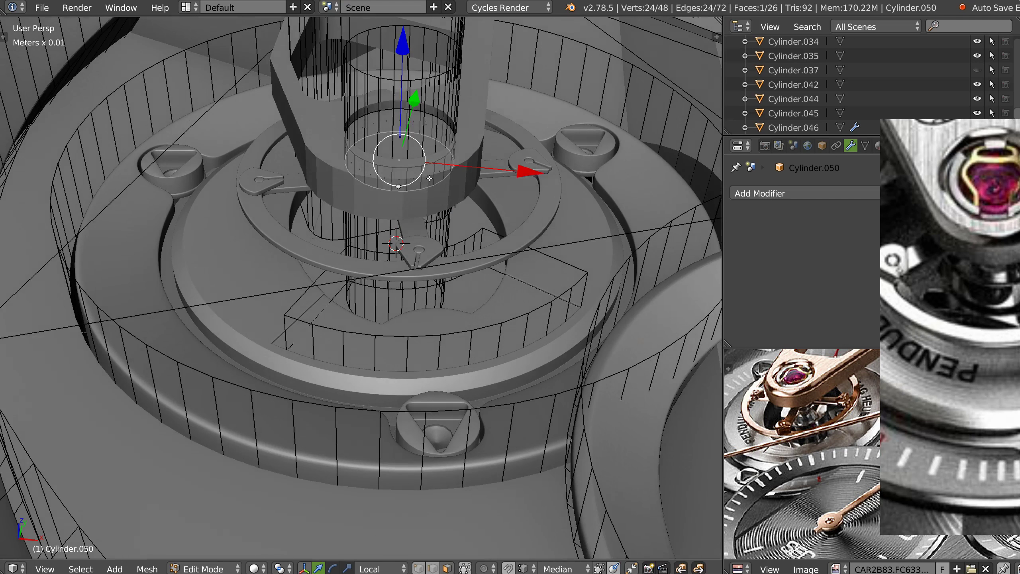
{"action": "key", "text": "Tab"}
{"action": "key", "text": "Tab"}
{"action": "key", "text": "Tab"}
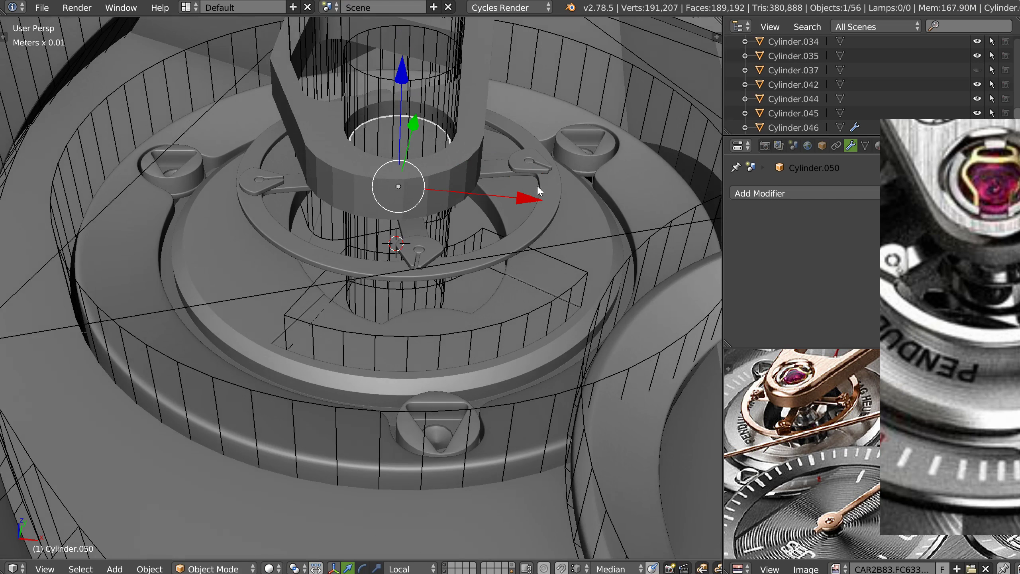
Move the shortened cylinder to the main model layer and hide the cutters' layer.
{"action": "left_click", "coordinate": [511, 571], "text": "shift"}
{"action": "middle_click_drag", "start_coordinate": [457, 177], "coordinate": [452, 289], "text": "shift"}
{"action": "mouse_move", "coordinate": [452, 289]}
{"action": "middle_mouse_down"}
{"action": "mouse_move", "coordinate": [448, 313]}
{"action": "mouse_move", "coordinate": [438, 288]}
{"action": "middle_mouse_up"}
{"action": "left_click", "coordinate": [512, 572], "text": "shift"}
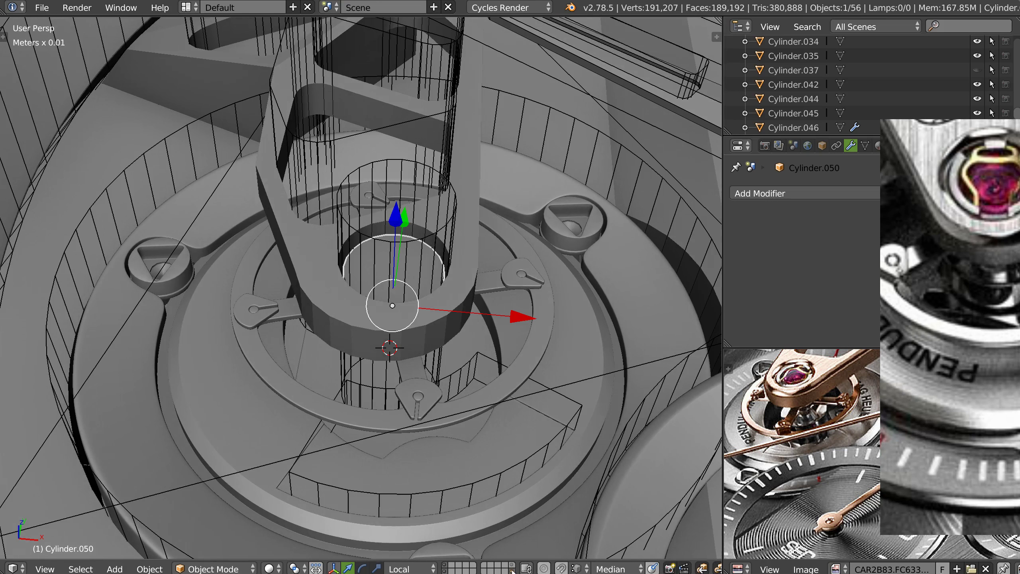
{"action": "right_click", "coordinate": [422, 266]}
{"action": "right_click", "coordinate": [419, 265]}
{"action": "key", "text": "m"}
{"action": "left_click", "coordinate": [512, 571], "text": "shift"}
Delete the crown beside the watch case and select the hour hand.
{"action": "middle_click_drag", "start_coordinate": [513, 546], "coordinate": [425, 358]}
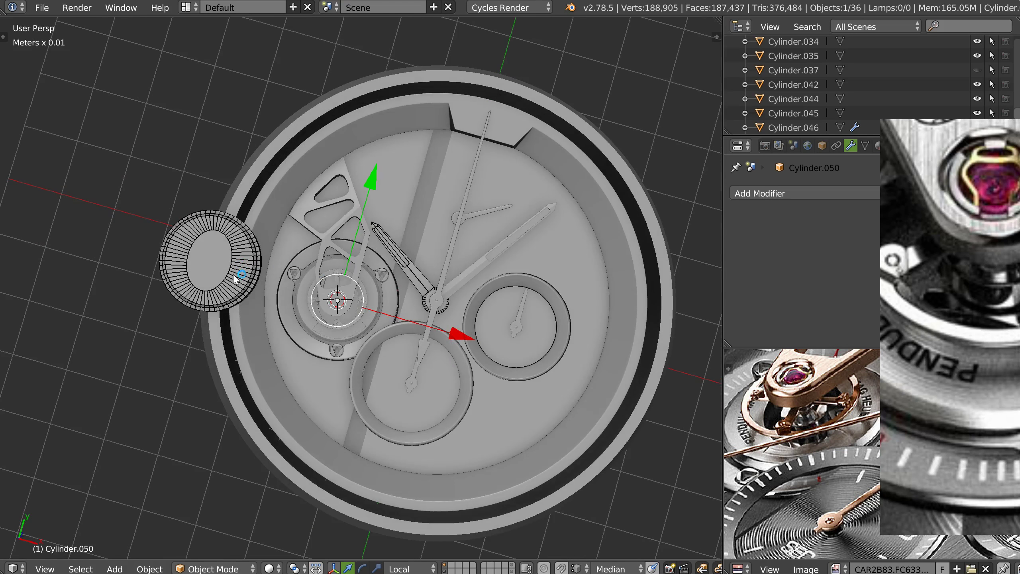
{"action": "right_click", "coordinate": [250, 282]}
{"action": "key", "text": "Delete"}
{"action": "scroll", "coordinate": [385, 295], "scroll_direction": "up", "scroll_amount": 5}
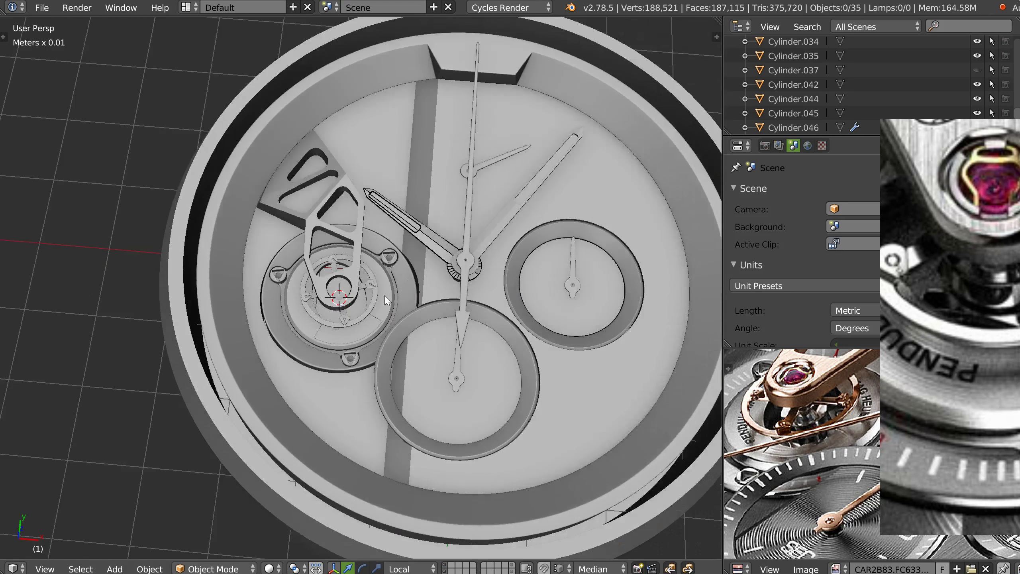
{"action": "right_click", "coordinate": [403, 226]}
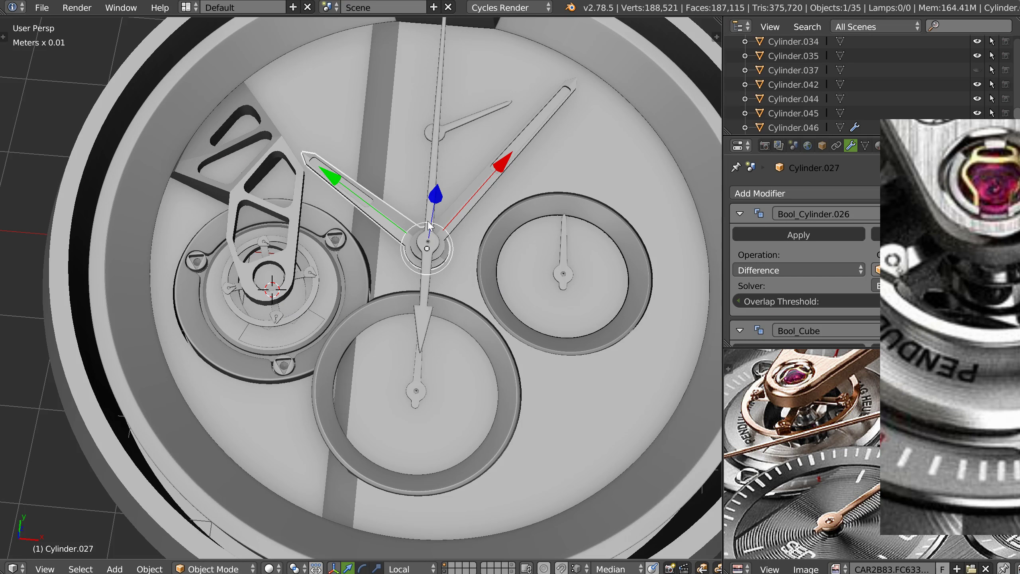
{"action": "scroll", "coordinate": [487, 195], "scroll_direction": "up", "scroll_amount": 2}
{"action": "middle_click_drag", "start_coordinate": [447, 195], "coordinate": [279, 305]}
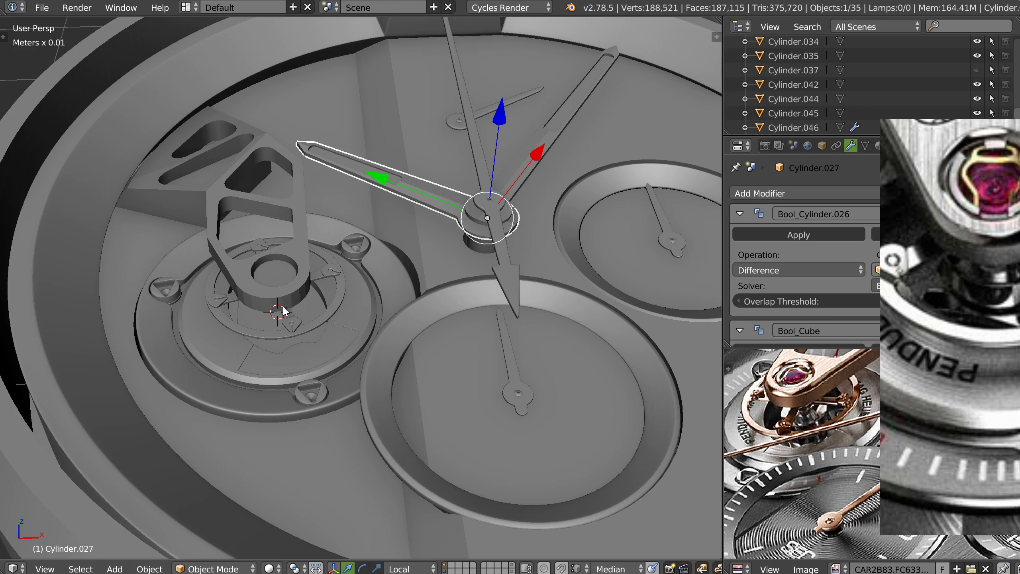
Examine the tourbillon close-up, the modelled dial and the TAG Heuer logo in the reference photo.
{"action": "left_click_drag", "start_coordinate": [998, 269], "coordinate": [793, 249]}
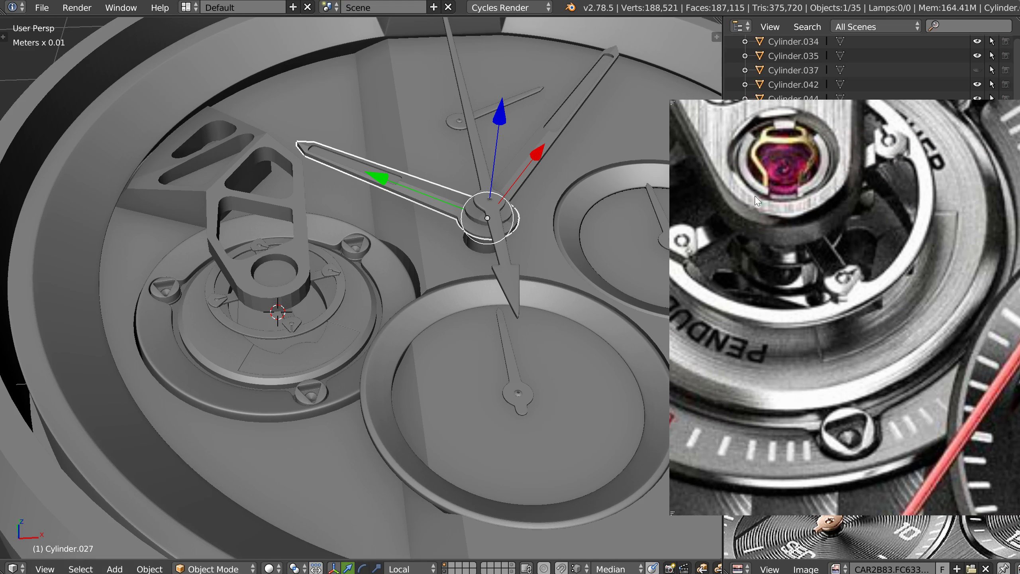
{"action": "left_click_drag", "start_coordinate": [836, 313], "coordinate": [1019, 320]}
{"action": "middle_click_drag", "start_coordinate": [548, 257], "coordinate": [480, 365]}
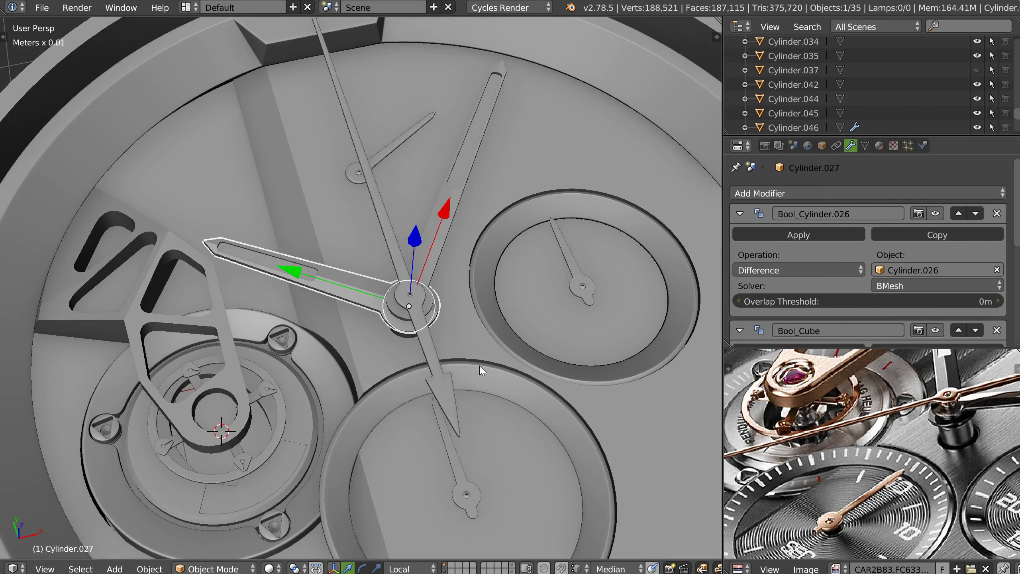
{"action": "scroll", "coordinate": [586, 282], "scroll_direction": "down", "scroll_amount": 3}
{"action": "middle_click_drag", "start_coordinate": [504, 311], "coordinate": [491, 282]}
{"action": "scroll", "coordinate": [491, 282], "scroll_direction": "up", "scroll_amount": 2}
{"action": "middle_click_drag", "start_coordinate": [952, 463], "coordinate": [837, 485]}
{"action": "mouse_move", "coordinate": [920, 438]}
{"action": "middle_mouse_down"}
{"action": "mouse_move", "coordinate": [904, 457]}
{"action": "mouse_move", "coordinate": [816, 486]}
{"action": "middle_mouse_up"}
{"action": "middle_click_drag", "start_coordinate": [928, 442], "coordinate": [861, 465]}
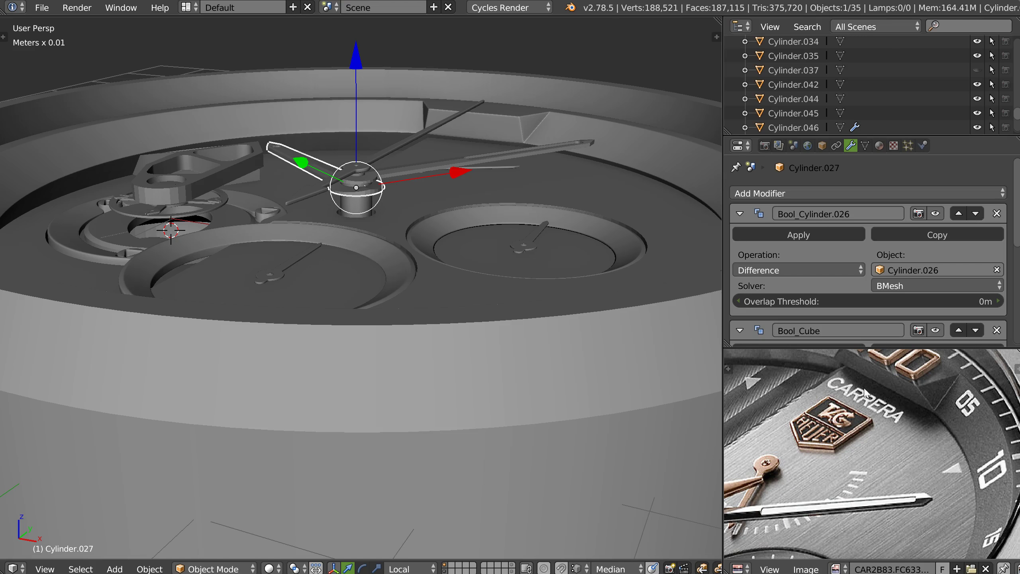
Add a cube in the top view, reset its location to the dial's centre and select it.
{"action": "key", "text": "q"}
{"action": "left_click", "coordinate": [436, 190]}
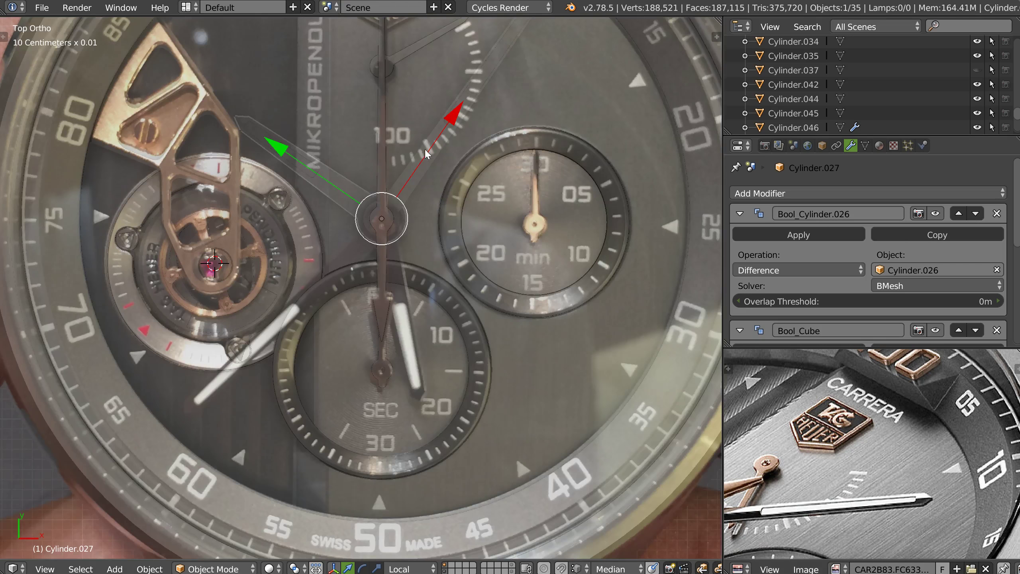
{"action": "middle_click_drag", "start_coordinate": [424, 149], "coordinate": [434, 334], "text": "shift"}
{"action": "scroll", "coordinate": [419, 187], "scroll_direction": "up", "scroll_amount": 3}
{"action": "right_click", "coordinate": [423, 261]}
{"action": "left_click", "coordinate": [376, 345]}
{"action": "scroll", "coordinate": [447, 281], "scroll_direction": "down", "scroll_amount": 4}
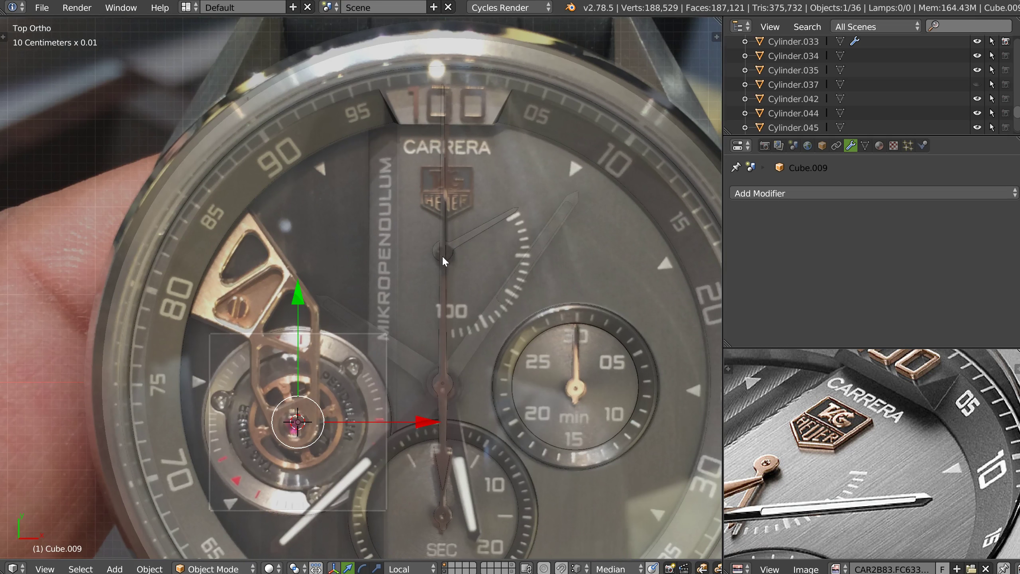
{"action": "key", "text": "alt+g"}
{"action": "right_click", "coordinate": [449, 274]}
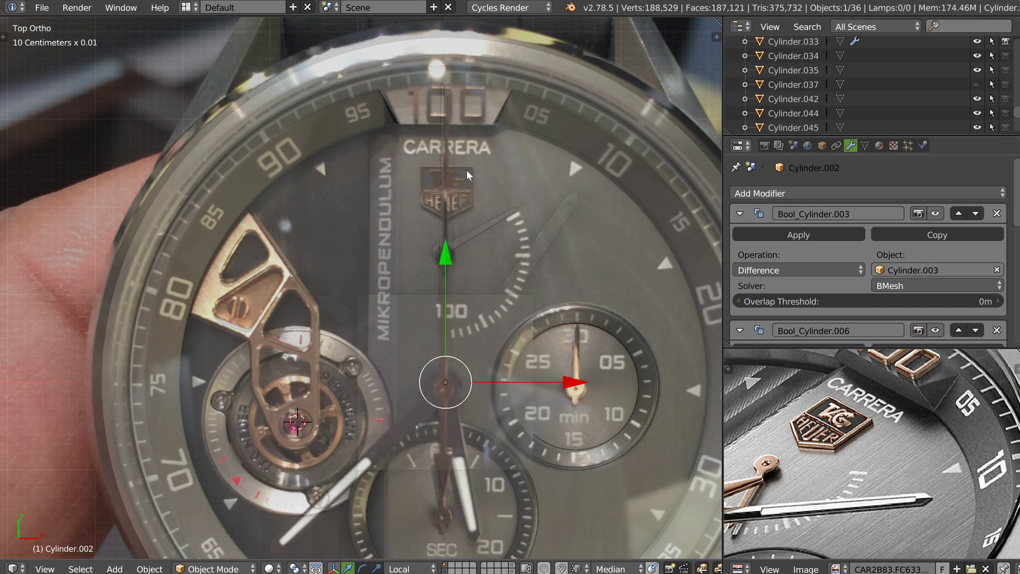
{"action": "right_click", "coordinate": [496, 321]}
Move the cube along Y onto the TAG Heuer logo, scale it down and raise it above the dial.
{"action": "key", "text": "g"}
{"action": "key", "text": "y"}
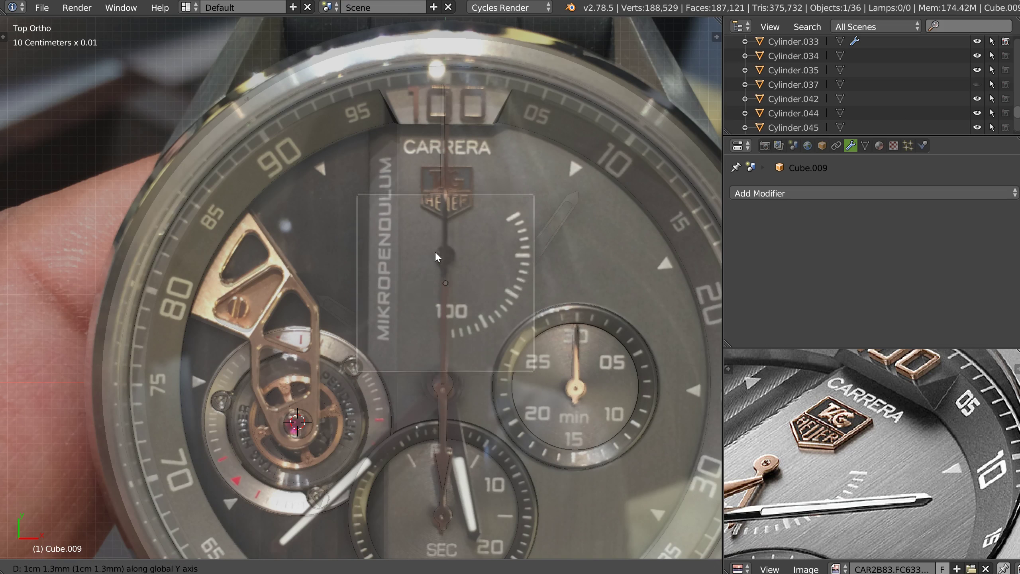
{"action": "left_click", "coordinate": [438, 177]}
{"action": "key", "text": "s"}
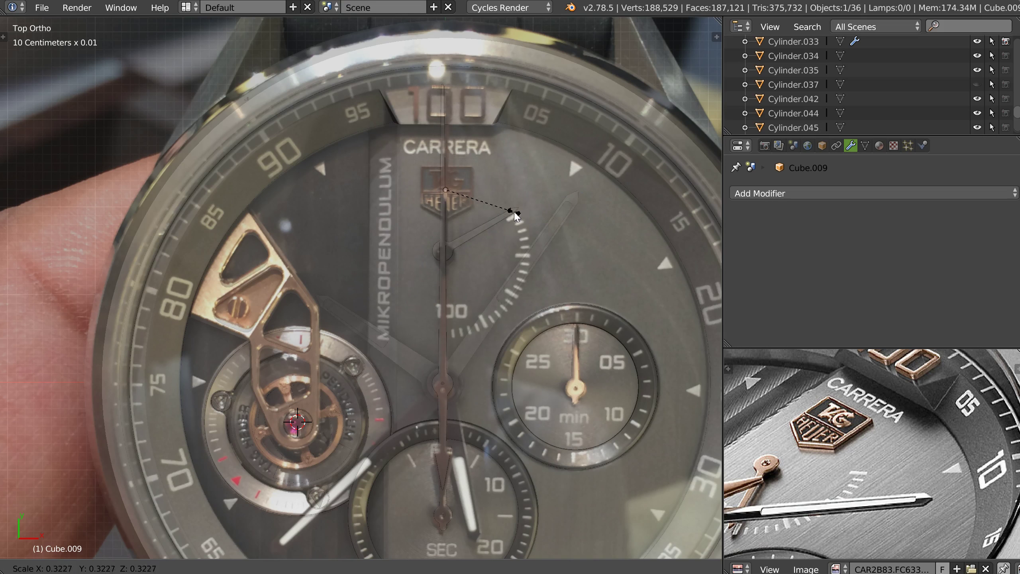
{"action": "left_click", "coordinate": [524, 210]}
{"action": "middle_click_drag", "start_coordinate": [483, 249], "coordinate": [438, 222]}
{"action": "left_click_drag", "start_coordinate": [438, 112], "coordinate": [439, 95]}
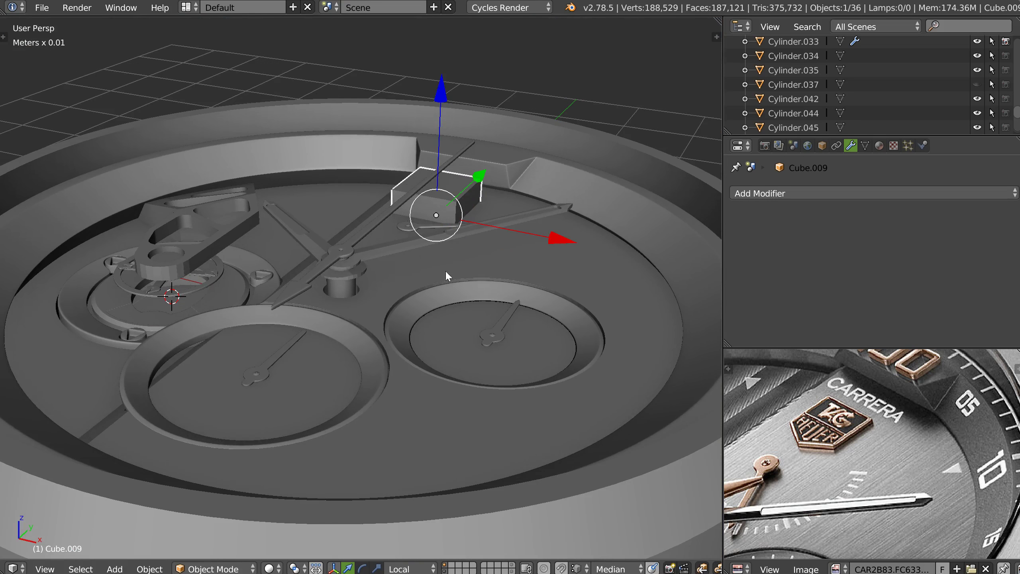
Fit the cube to the logo in the top view by scaling it down, centring it and widening it along X.
{"action": "key", "text": "KP_7"}
{"action": "scroll", "coordinate": [414, 237], "scroll_direction": "up", "scroll_amount": 7}
{"action": "key", "text": "s"}
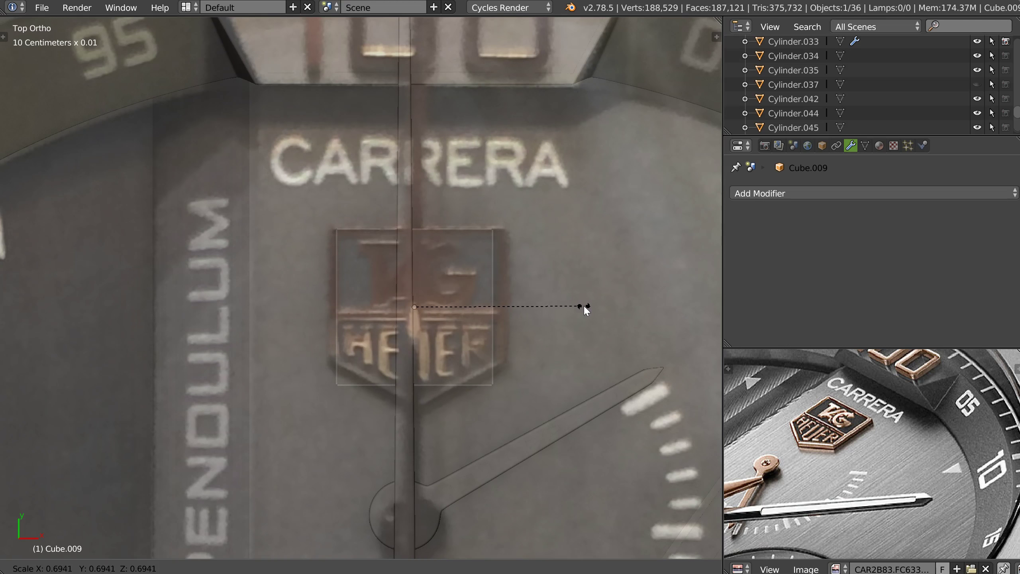
{"action": "left_click", "coordinate": [584, 305]}
{"action": "left_click_drag", "start_coordinate": [534, 309], "coordinate": [546, 305]}
{"action": "key", "text": "s"}
{"action": "key", "text": "x"}
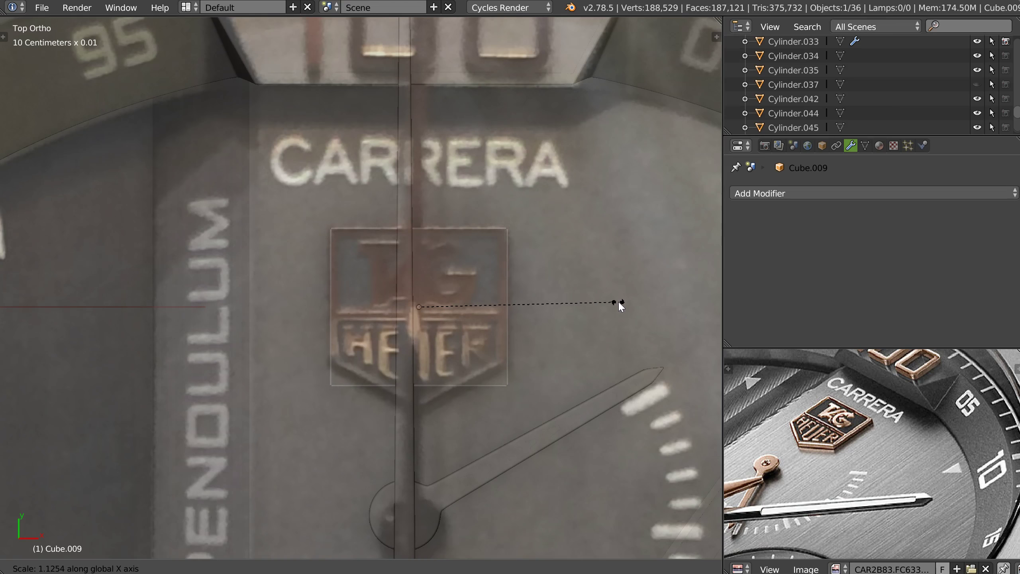
{"action": "left_click", "coordinate": [620, 301]}
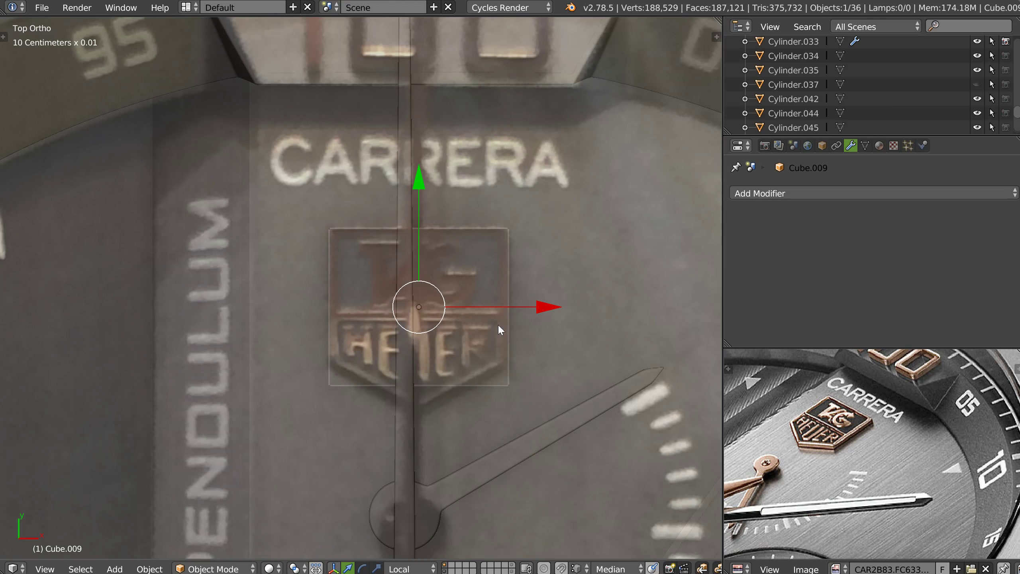
Raise the cube's lower side to the logo's side corners and add a centred vertical loop cut.
{"action": "key", "text": "Tab"}
{"action": "right_click", "coordinate": [429, 410]}
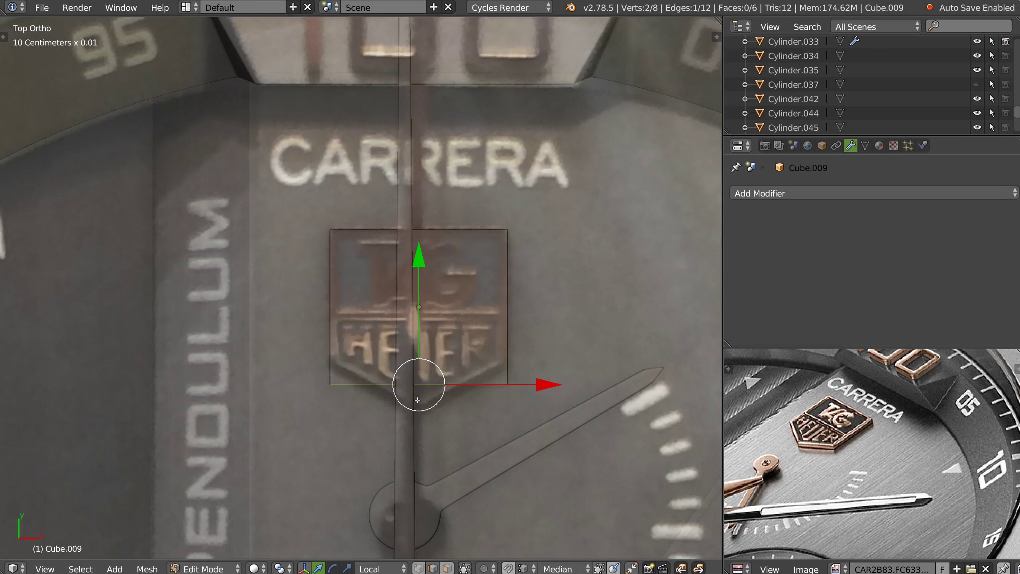
{"action": "key", "text": "a"}
{"action": "right_click", "coordinate": [426, 390]}
{"action": "left_click_drag", "start_coordinate": [420, 269], "coordinate": [420, 241]}
{"action": "key", "text": "ctrl+r"}
{"action": "left_click", "coordinate": [421, 350]}
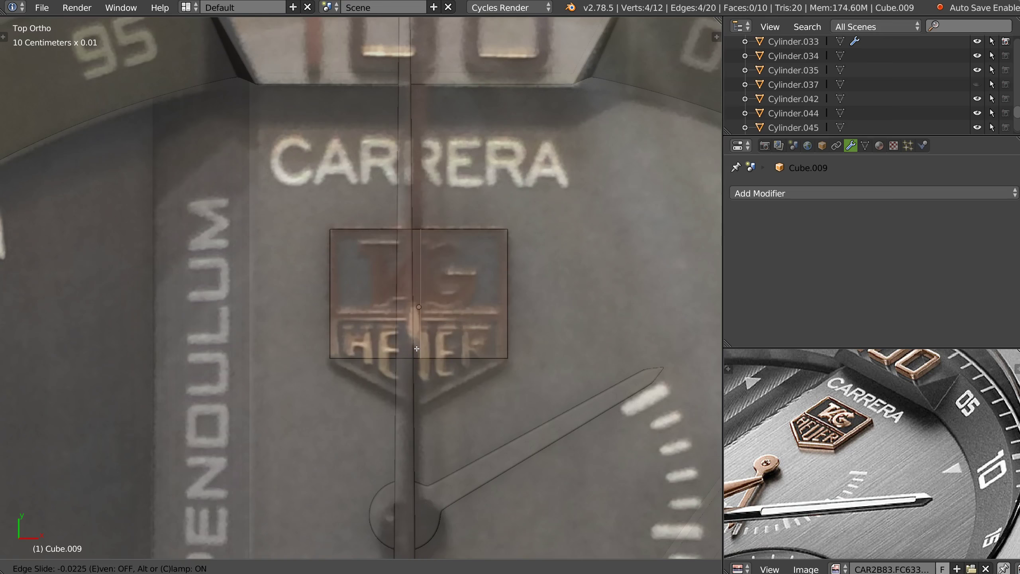
{"action": "right_click", "coordinate": [420, 360]}
Pull the lower centre vertices down into the shield's point and adjust the lower side corners to the logo outline.
{"action": "right_click", "coordinate": [420, 359]}
{"action": "right_click", "coordinate": [420, 362], "text": "shift"}
{"action": "left_click_drag", "start_coordinate": [417, 243], "coordinate": [422, 290]}
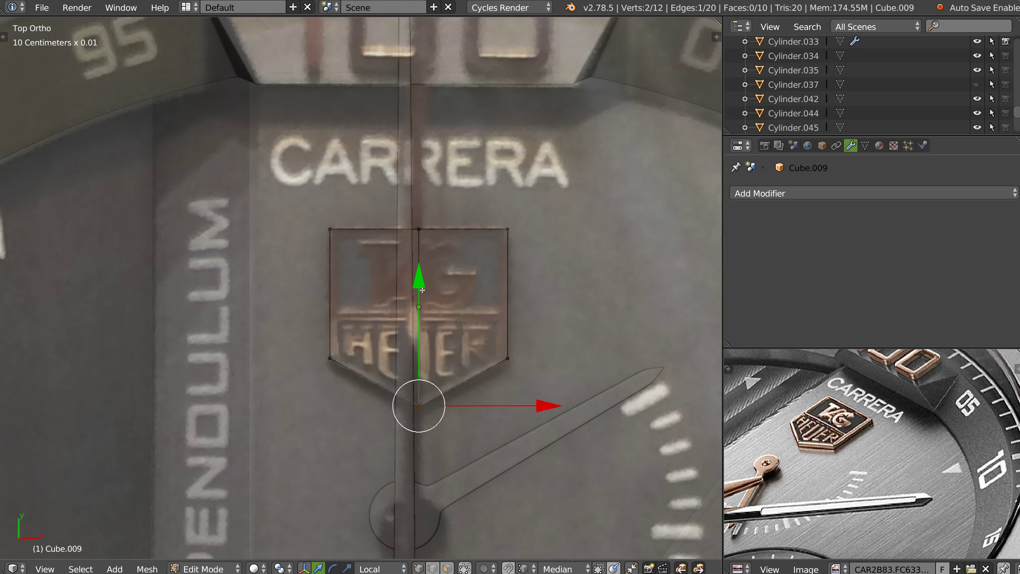
{"action": "scroll", "coordinate": [377, 321], "scroll_direction": "up", "scroll_amount": 2}
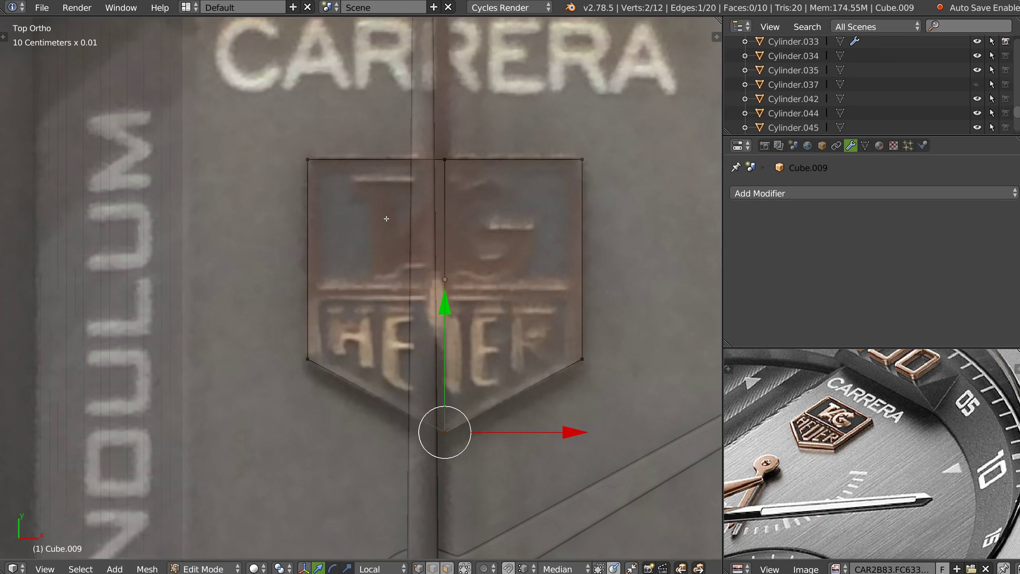
{"action": "left_click_drag", "start_coordinate": [453, 314], "coordinate": [453, 317]}
{"action": "right_click", "coordinate": [581, 370]}
{"action": "left_click_drag", "start_coordinate": [618, 385], "coordinate": [581, 322], "text": "ctrl"}
{"action": "right_click", "coordinate": [331, 337], "text": "ctrl"}
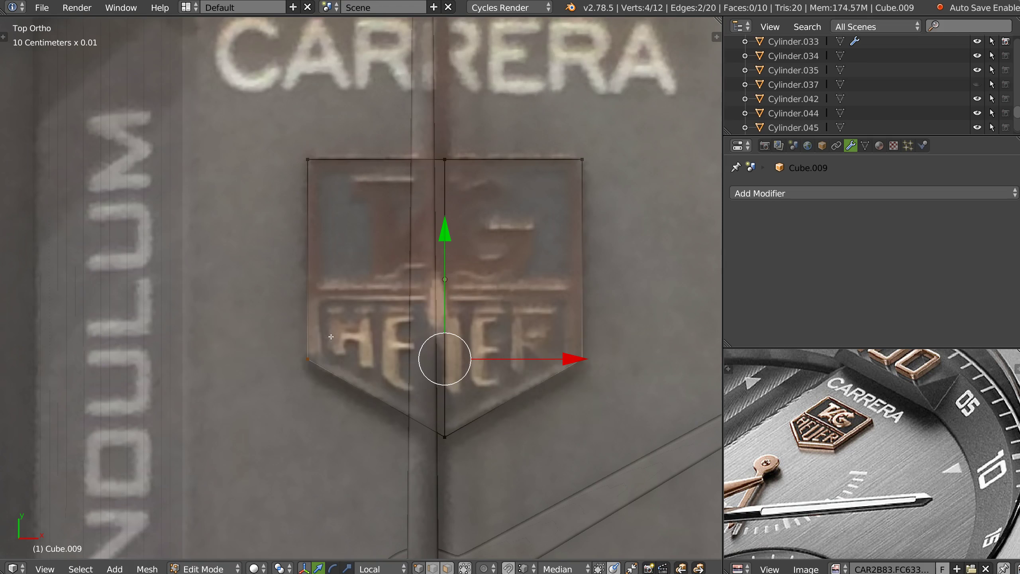
{"action": "left_click_drag", "start_coordinate": [450, 234], "coordinate": [453, 237]}
Delete the shield's bottom and side faces, keeping only the two top faces.
{"action": "key", "text": "ctrl+Tab"}
{"action": "key", "text": "3"}
{"action": "right_click", "coordinate": [526, 293]}
{"action": "middle_click_drag", "start_coordinate": [526, 293], "coordinate": [396, 192]}
{"action": "right_click", "coordinate": [397, 192], "text": "shift"}
{"action": "right_click", "coordinate": [389, 161]}
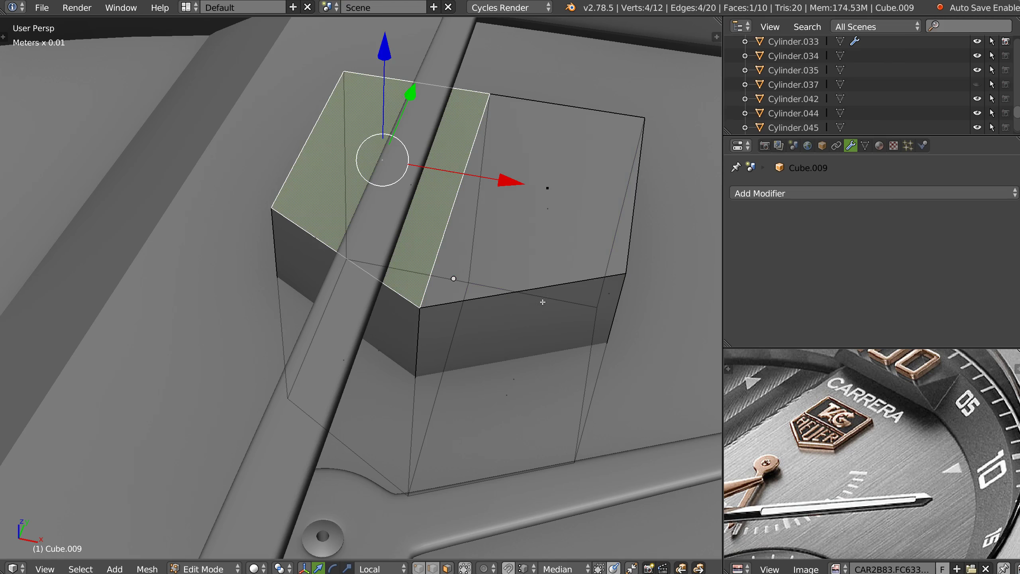
{"action": "right_click", "coordinate": [500, 359]}
{"action": "right_click", "coordinate": [443, 285], "text": "shift"}
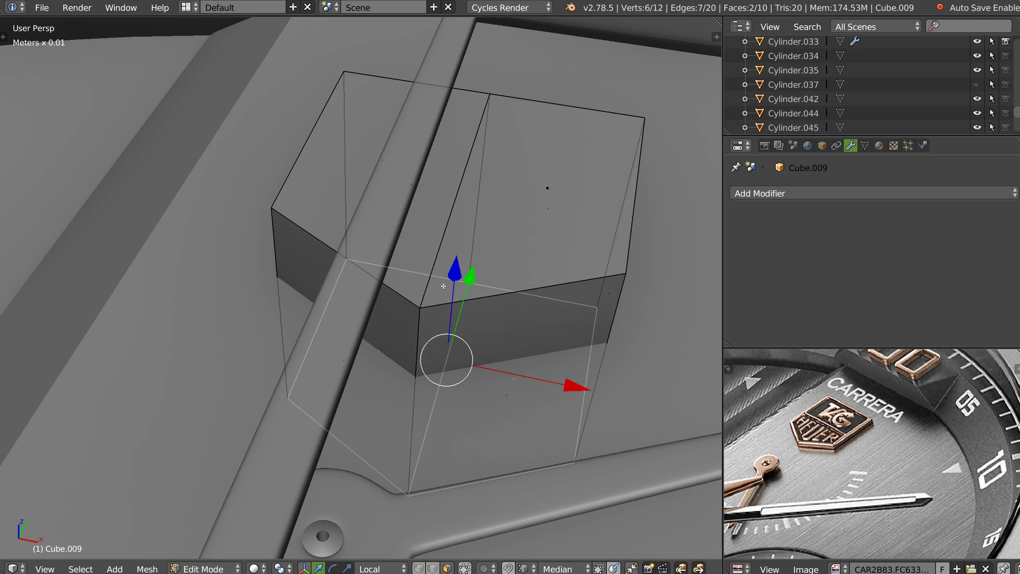
{"action": "key", "text": "ctrl+KP_Add"}
{"action": "key", "text": "x"}
{"action": "left_click", "coordinate": [590, 297]}
Lower the two remaining shield faces along Z towards the dial and return to the top view.
{"action": "right_click", "coordinate": [492, 198]}
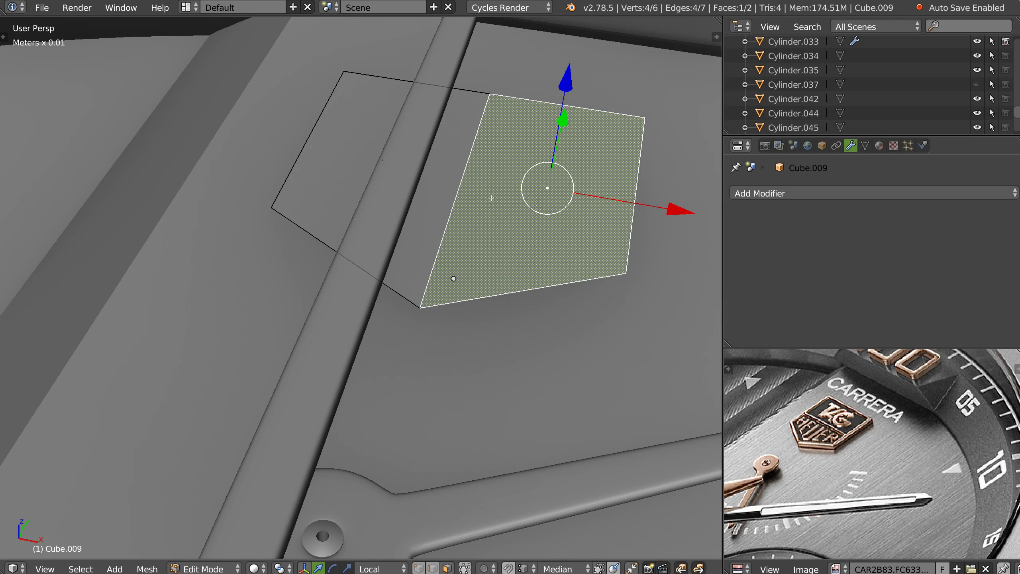
{"action": "right_click", "coordinate": [394, 184], "text": "shift"}
{"action": "middle_click_drag", "start_coordinate": [393, 185], "coordinate": [496, 132]}
{"action": "left_click_drag", "start_coordinate": [467, 50], "coordinate": [465, 134]}
{"action": "key", "text": "KP_7"}
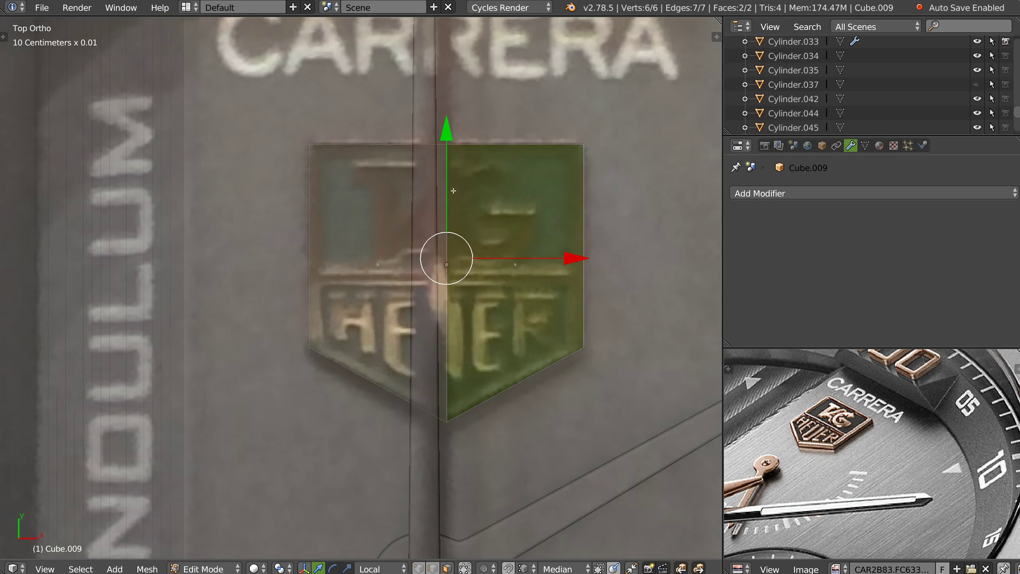
Isolate the shield in local view and inset its two faces together to form the logo's border.
{"action": "key", "text": "Tab"}
{"action": "key", "text": "KP_Divide"}
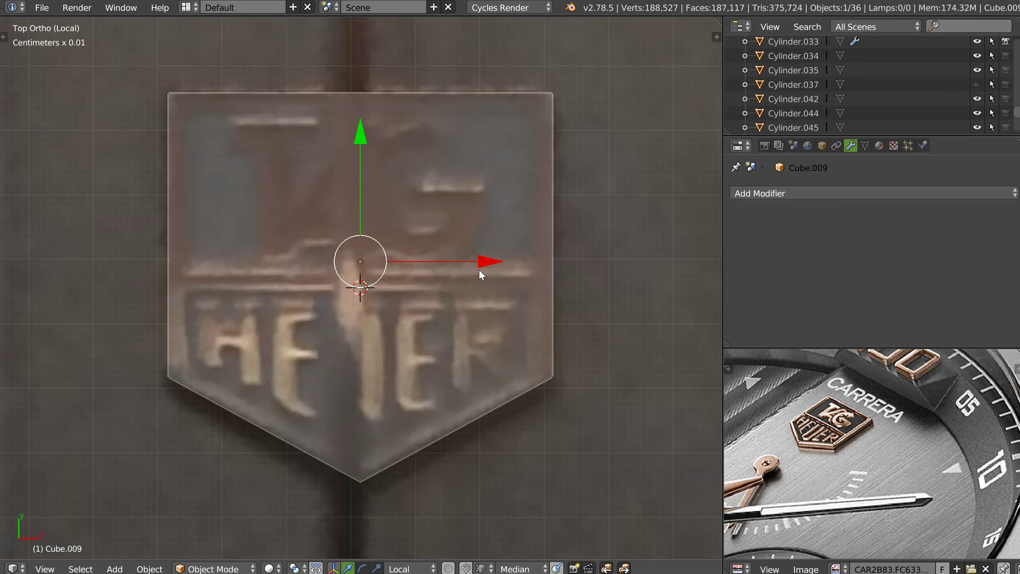
{"action": "scroll", "coordinate": [465, 300], "scroll_direction": "down", "scroll_amount": 3}
{"action": "scroll", "coordinate": [399, 273], "scroll_direction": "up", "scroll_amount": 1}
{"action": "key", "text": "Tab"}
{"action": "scroll", "coordinate": [370, 283], "scroll_direction": "up", "scroll_amount": 1}
{"action": "right_click", "coordinate": [370, 283], "text": "shift"}
{"action": "key", "text": "Tab"}
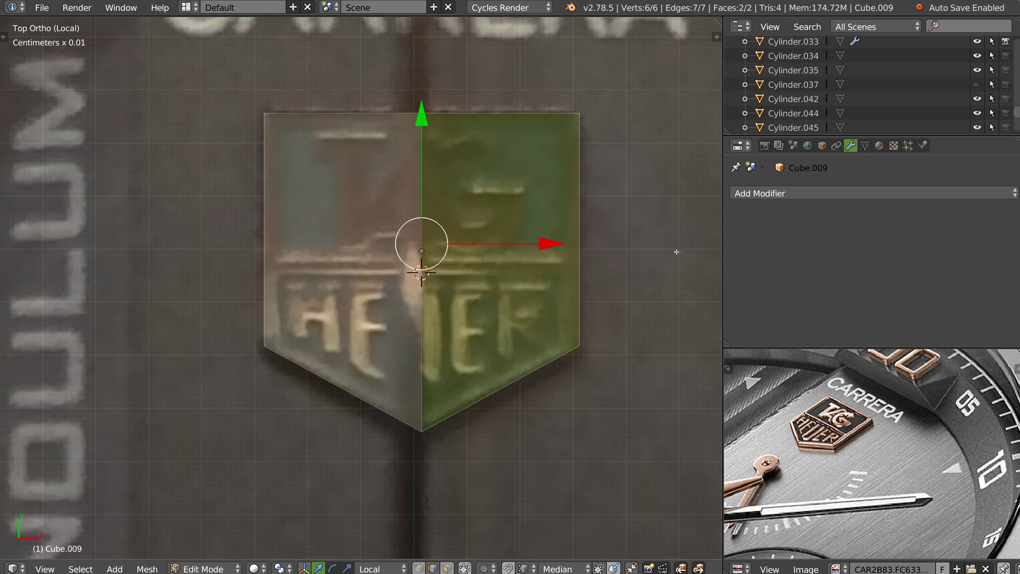
{"action": "key", "text": "i"}
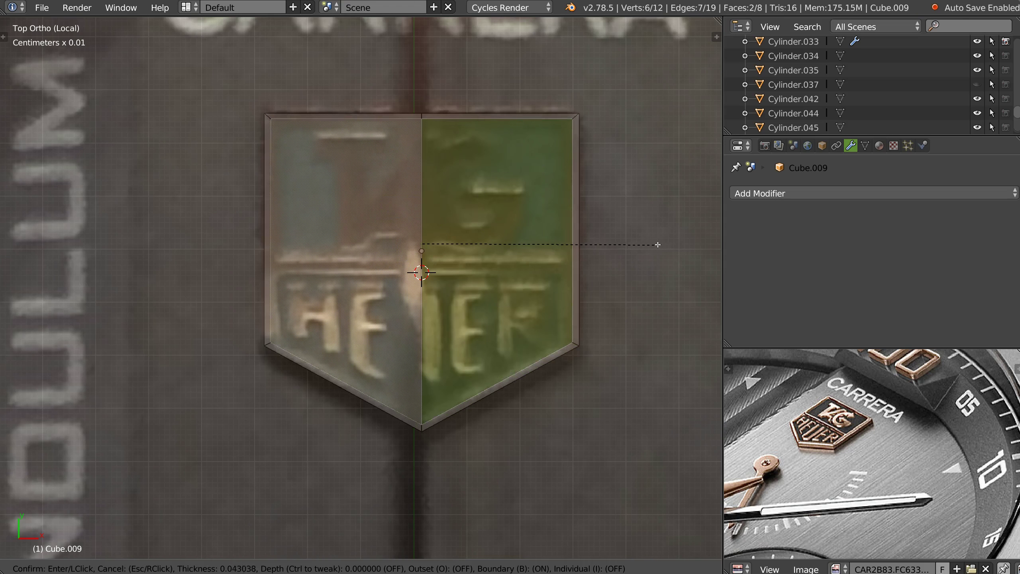
{"action": "left_click", "coordinate": [649, 247]}
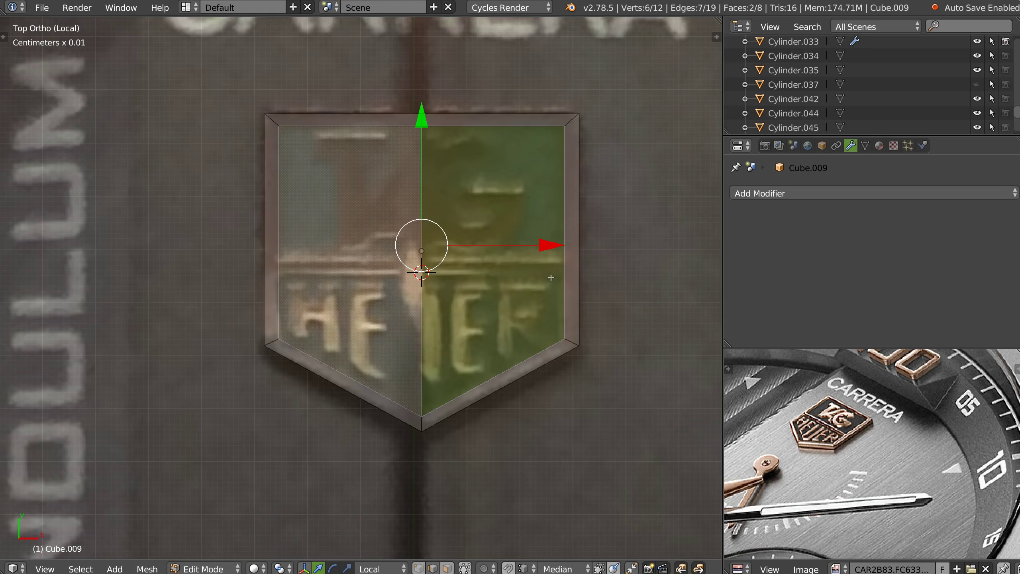
Add two straight horizontal edge rows across the shield at the lower and upper edges of the logo's dividing bar.
{"action": "key", "text": "ctrl+r"}
{"action": "left_click", "coordinate": [561, 272]}
{"action": "key", "text": "alt+x"}
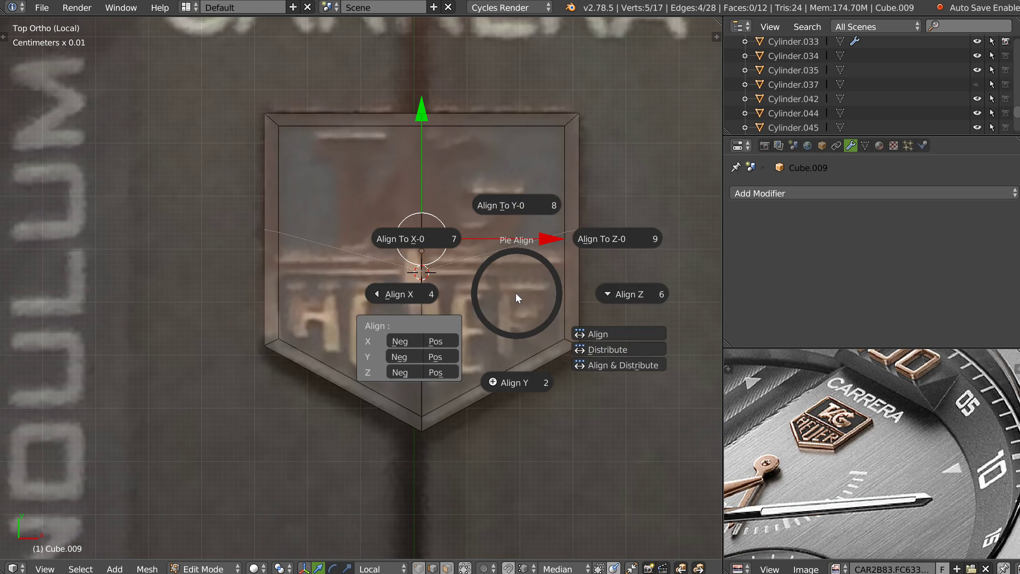
{"action": "left_click", "coordinate": [463, 231]}
{"action": "key", "text": "g"}
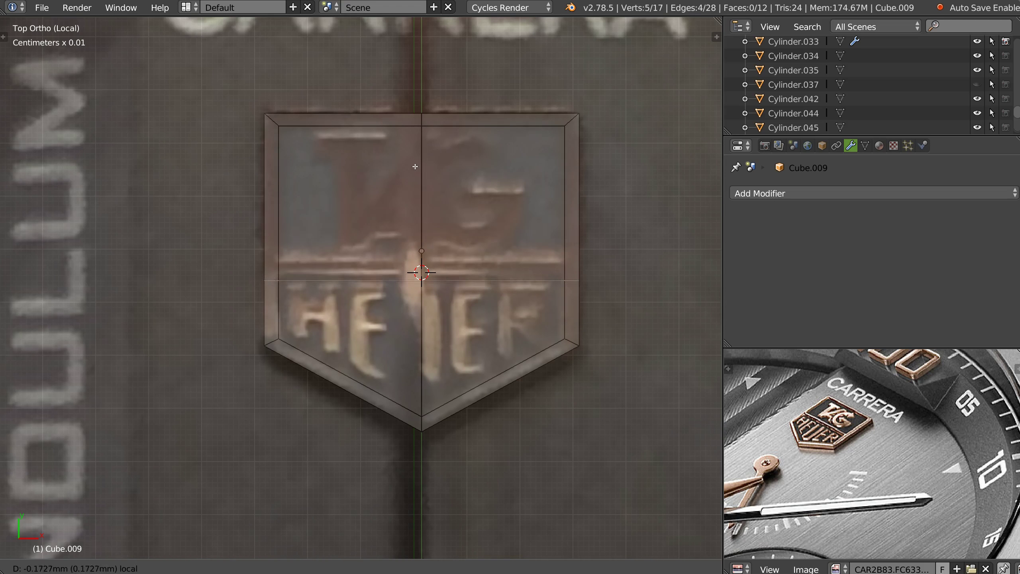
{"action": "left_click", "coordinate": [416, 159]}
{"action": "key", "text": "e"}
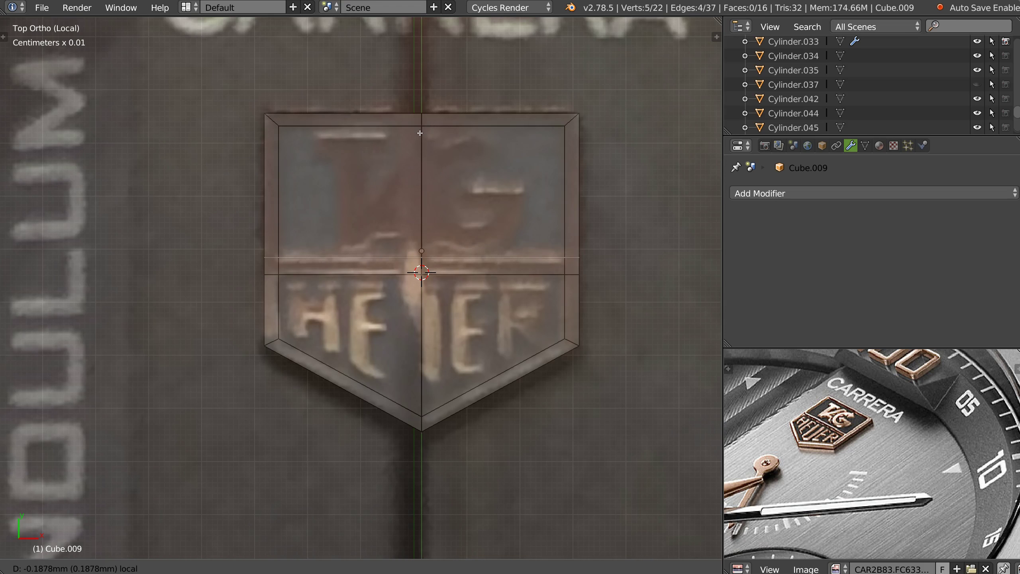
{"action": "left_click", "coordinate": [419, 134]}
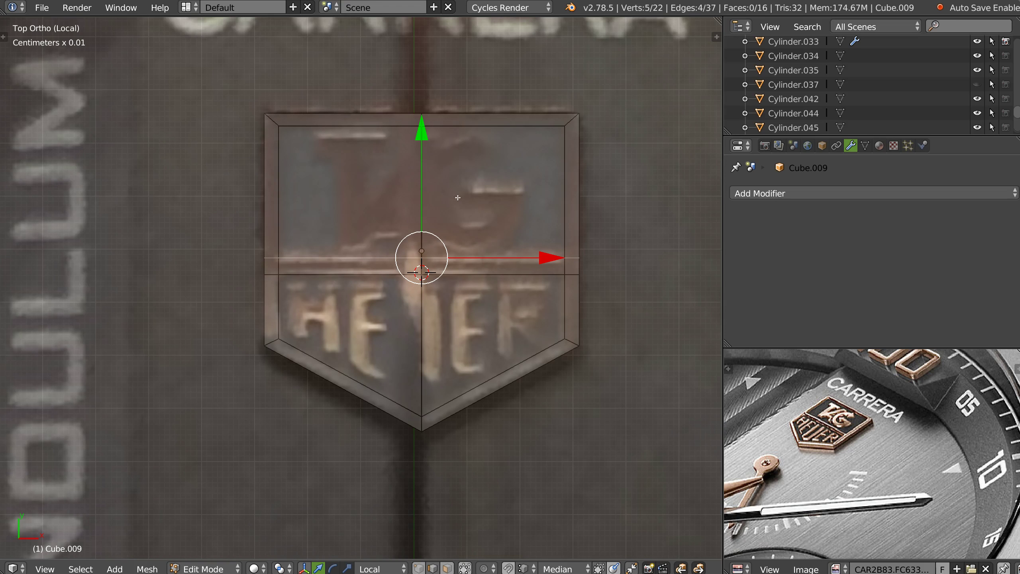
Select the shield's four inner panel faces and extrude them slightly downward to recess them.
{"action": "key", "text": "ctrl+Tab"}
{"action": "left_click", "coordinate": [427, 322]}
{"action": "right_click", "coordinate": [468, 198]}
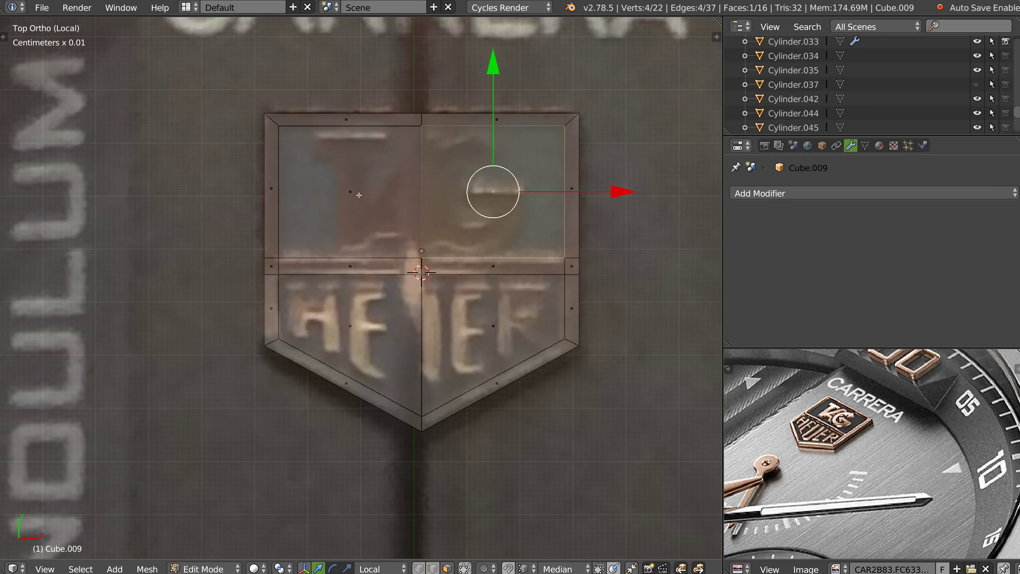
{"action": "right_click", "coordinate": [358, 193], "text": "shift"}
{"action": "right_click", "coordinate": [388, 328], "text": "shift"}
{"action": "right_click", "coordinate": [488, 327], "text": "shift"}
{"action": "middle_click_drag", "start_coordinate": [488, 327], "coordinate": [410, 221]}
{"action": "scroll", "coordinate": [416, 228], "scroll_direction": "up", "scroll_amount": 1}
{"action": "key", "text": "e"}
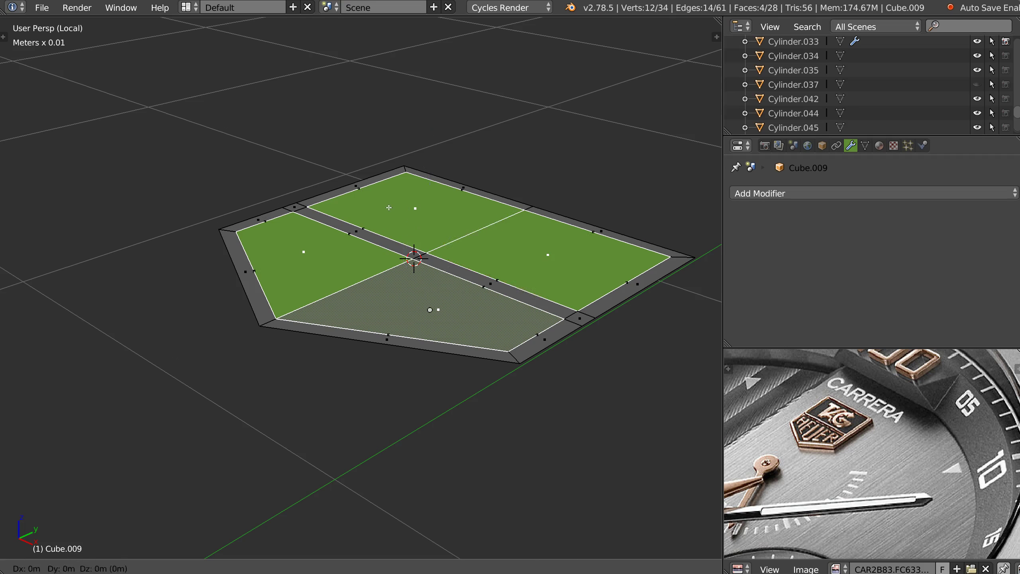
{"action": "left_click", "coordinate": [401, 248]}
Extrude the shield's outer edge loop down along Z to give it side walls, and return to object mode.
{"action": "key", "text": "ctrl+Tab"}
{"action": "left_click", "coordinate": [401, 234]}
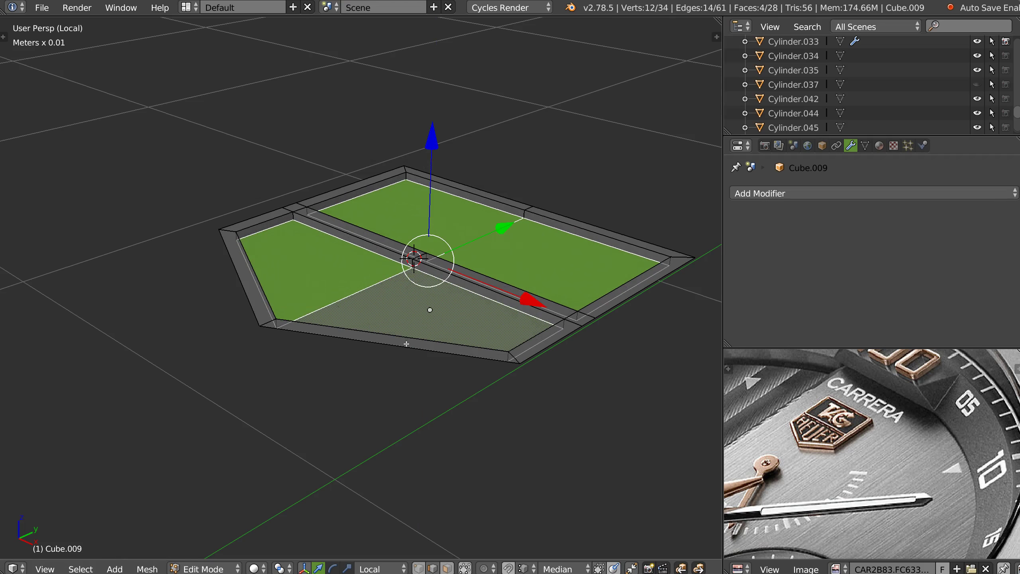
{"action": "right_click", "coordinate": [407, 346], "text": "alt"}
{"action": "key", "text": "e"}
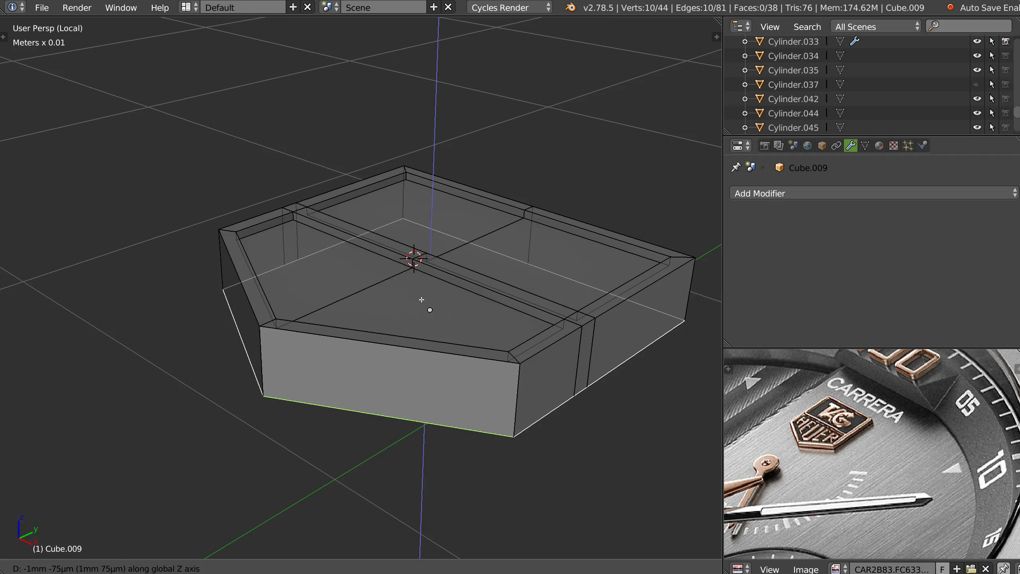
{"action": "left_click", "coordinate": [428, 242]}
{"action": "key", "text": "Tab"}
{"action": "key", "text": "KP_7"}
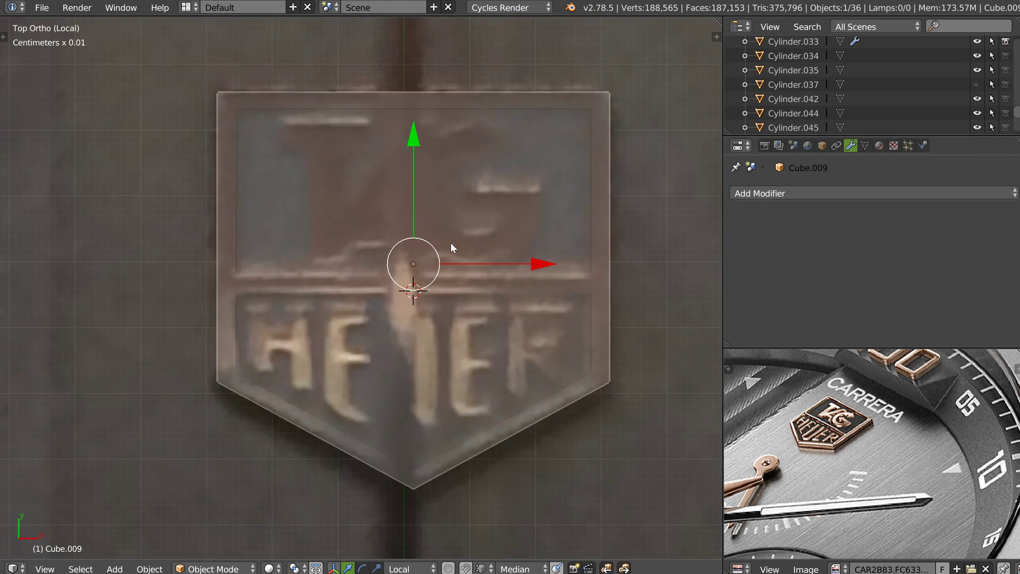
{"action": "scroll", "coordinate": [414, 300], "scroll_direction": "up", "scroll_amount": 1}
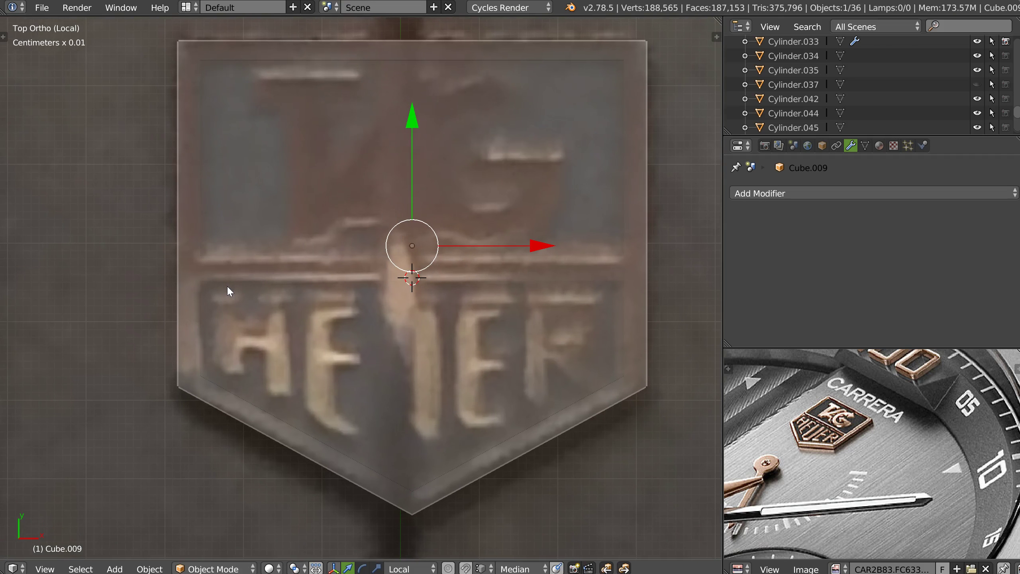
Snap the 3D cursor to the shield's origin and add a plane there for the first letter.
{"action": "middle_click_drag", "start_coordinate": [353, 301], "coordinate": [388, 281], "text": "shift"}
{"action": "key", "text": "shift+s"}
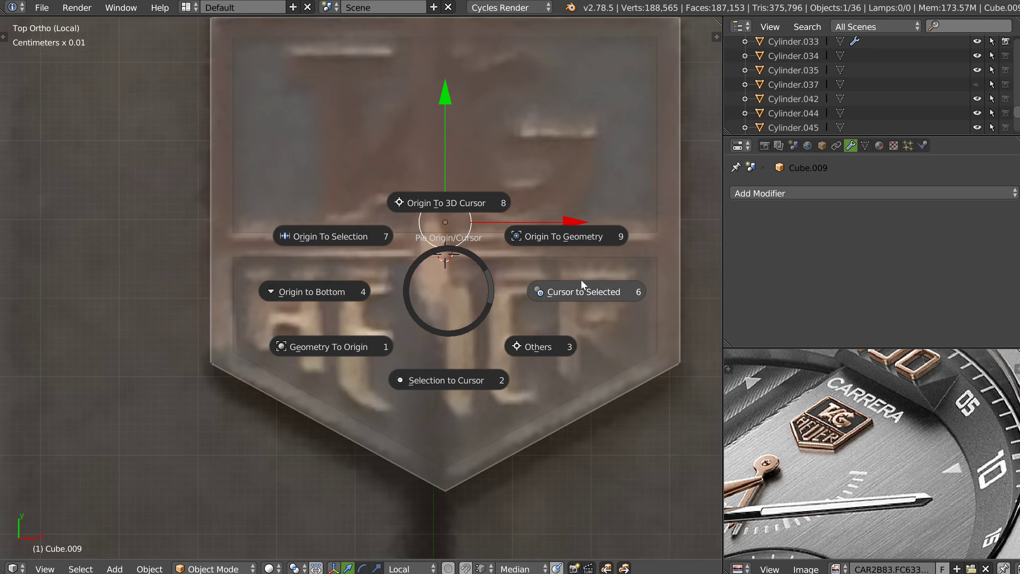
{"action": "left_click", "coordinate": [580, 291]}
{"action": "right_click", "coordinate": [487, 300]}
{"action": "left_click", "coordinate": [464, 388]}
Raise the new plane along Z above the shield and scale it down to a small square inside the logo.
{"action": "scroll", "coordinate": [476, 356], "scroll_direction": "down", "scroll_amount": 4}
{"action": "middle_click_drag", "start_coordinate": [475, 330], "coordinate": [487, 223]}
{"action": "left_click_drag", "start_coordinate": [462, 166], "coordinate": [469, 125]}
{"action": "key", "text": "KP_5"}
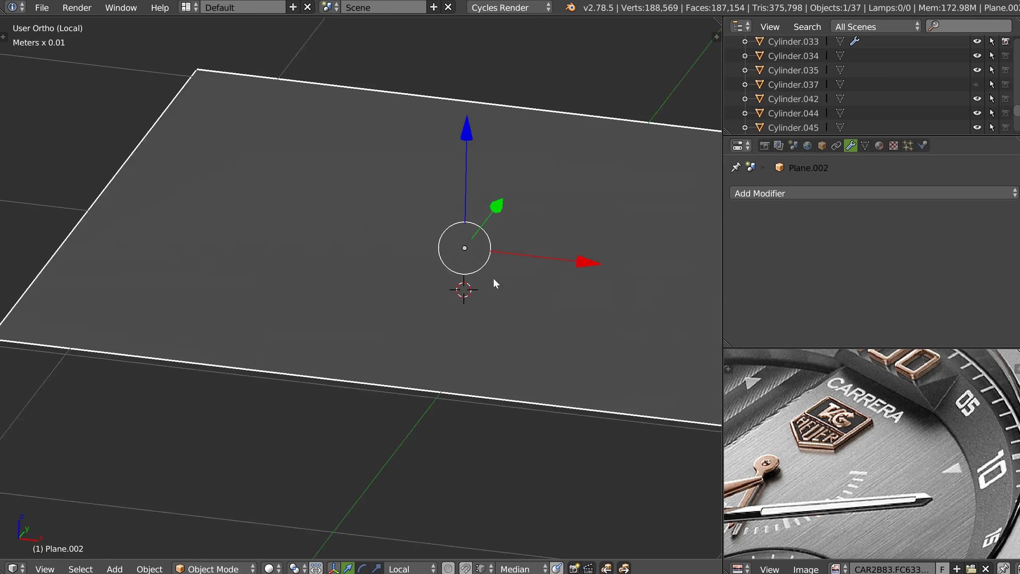
{"action": "key", "text": "ctrl+KP_3"}
{"action": "key", "text": "KP_7"}
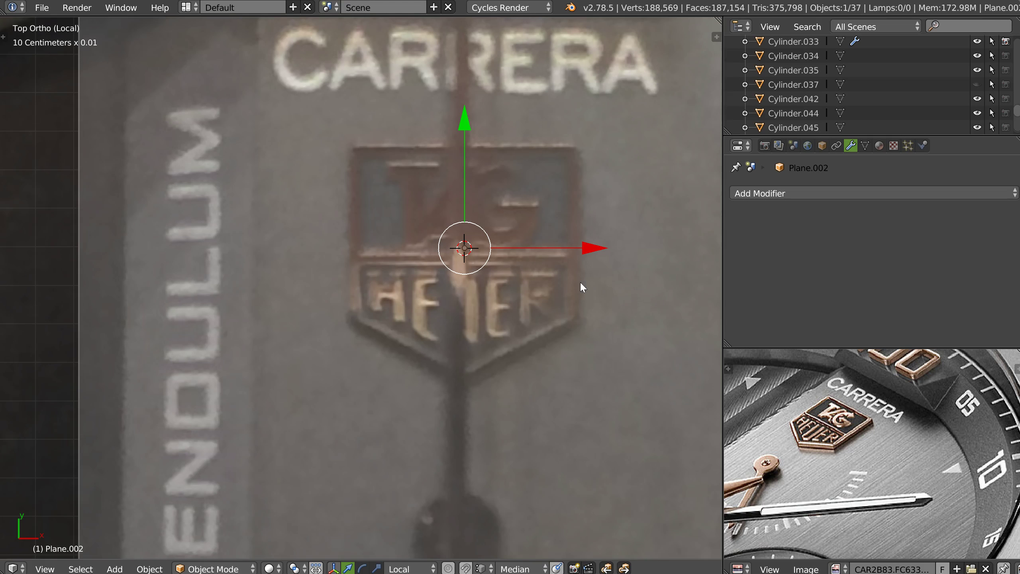
{"action": "key", "text": "s"}
{"action": "left_click", "coordinate": [441, 285]}
{"action": "scroll", "coordinate": [441, 286], "scroll_direction": "up", "scroll_amount": 3}
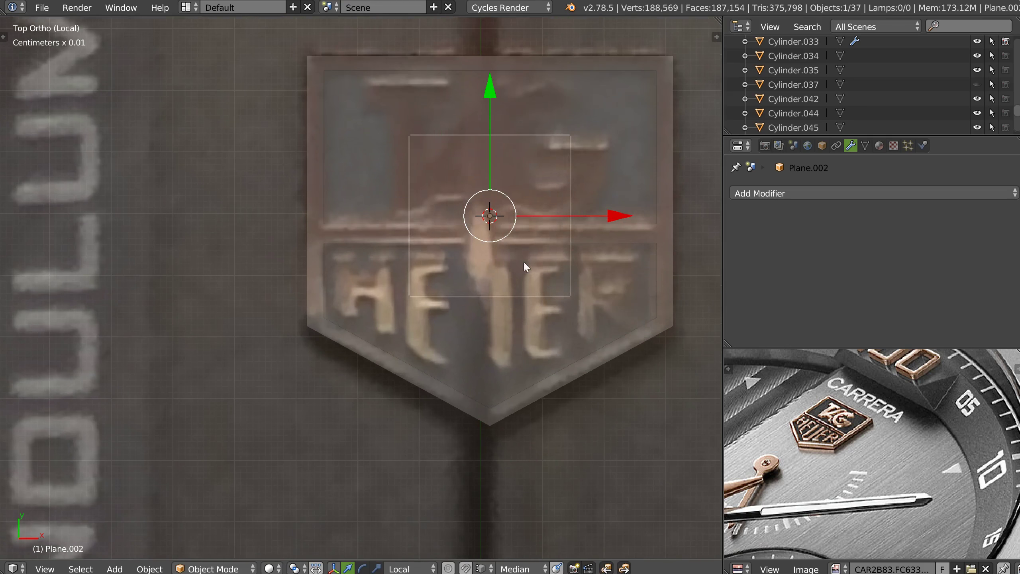
In edit mode, move the plane's four corners to the outer corners of the letter H on the reference.
{"action": "key", "text": "Tab"}
{"action": "scroll", "coordinate": [459, 170], "scroll_direction": "up", "scroll_amount": 2}
{"action": "right_click", "coordinate": [408, 89]}
{"action": "key", "text": "g"}
{"action": "left_click", "coordinate": [300, 255]}
{"action": "right_click", "coordinate": [408, 306]}
{"action": "key", "text": "g"}
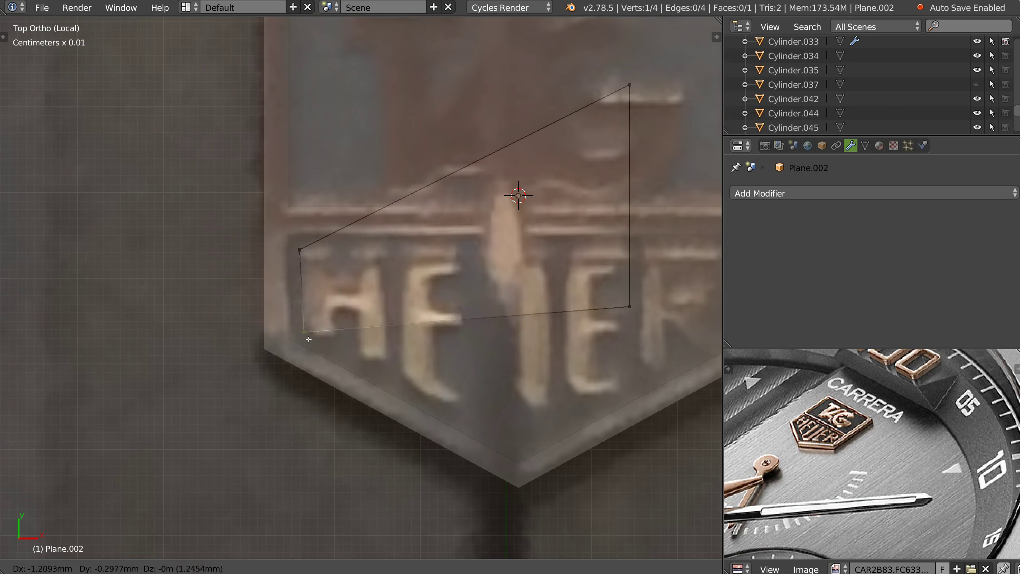
{"action": "left_click", "coordinate": [329, 326]}
{"action": "right_click", "coordinate": [635, 303]}
{"action": "key", "text": "g"}
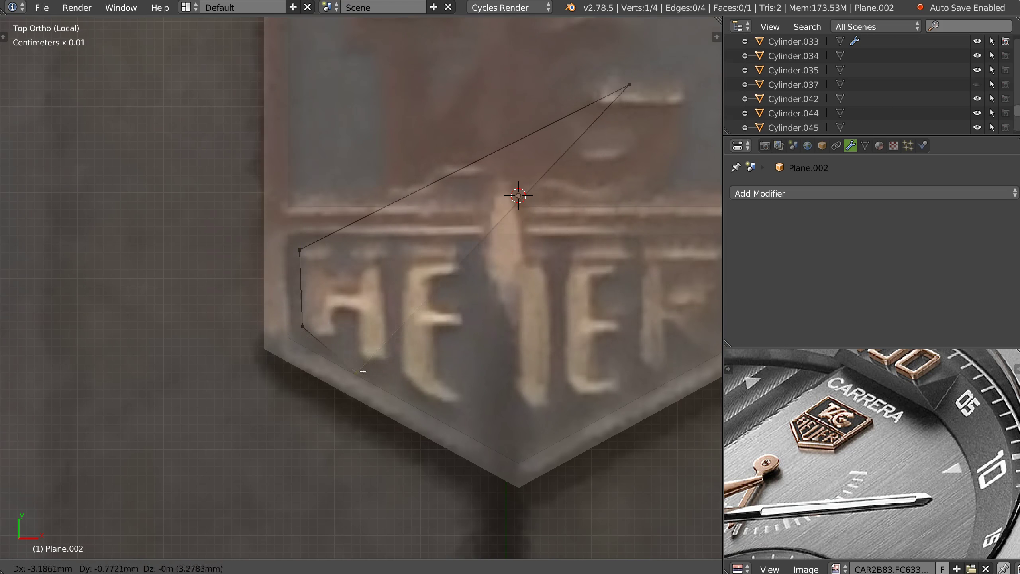
{"action": "left_click", "coordinate": [392, 357]}
{"action": "right_click", "coordinate": [629, 85]}
{"action": "key", "text": "g"}
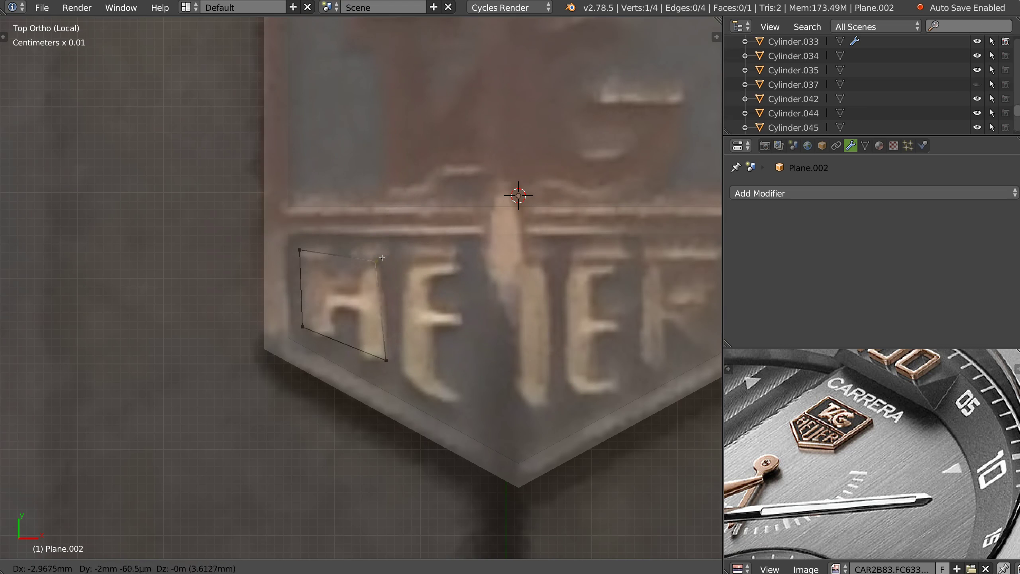
{"action": "left_click", "coordinate": [392, 250]}
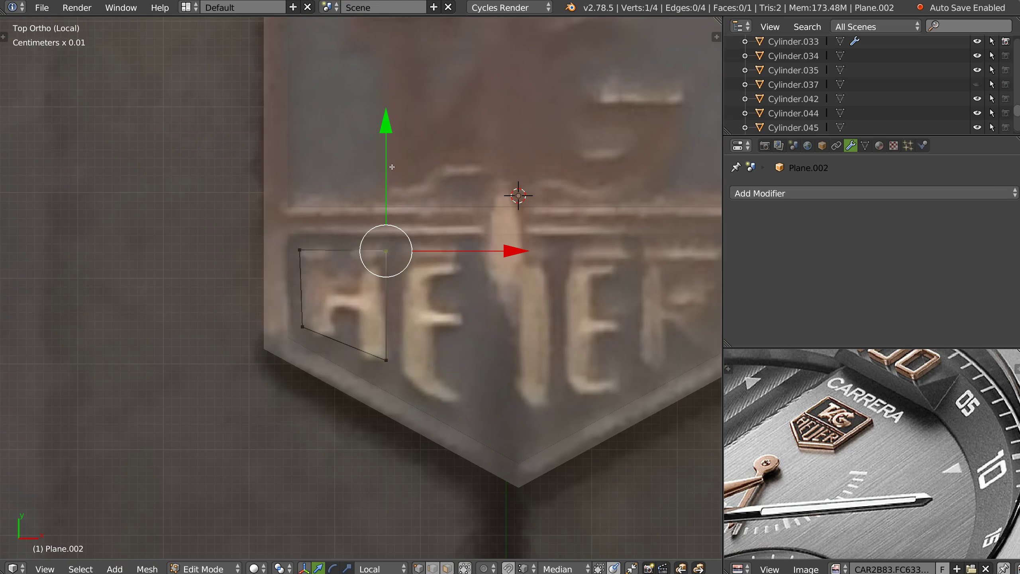
Extend a vertex from the H's upper-left corner horizontally to the inner edge of its left stem.
{"action": "scroll", "coordinate": [402, 237], "scroll_direction": "up", "scroll_amount": 3}
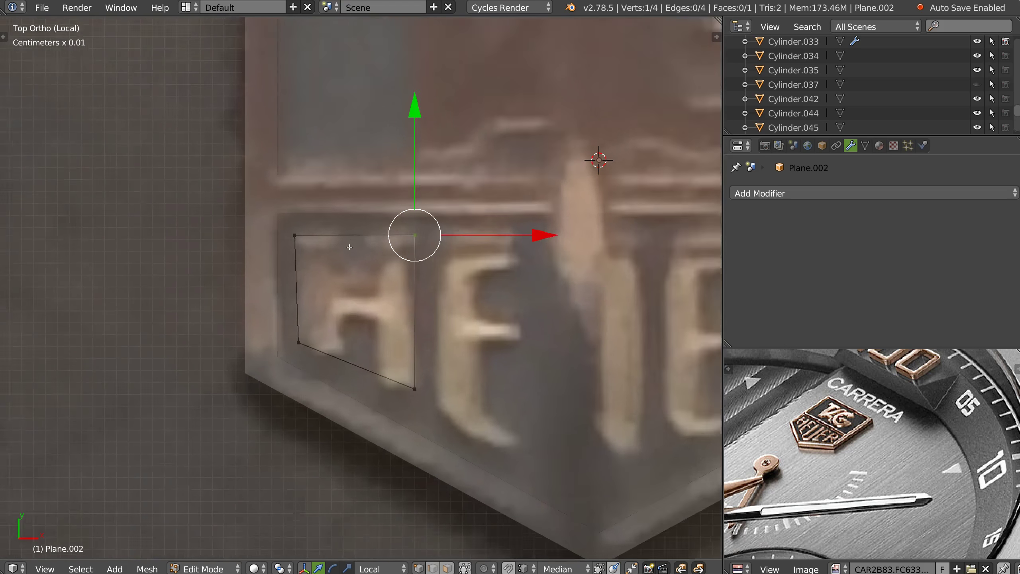
{"action": "right_click", "coordinate": [292, 226]}
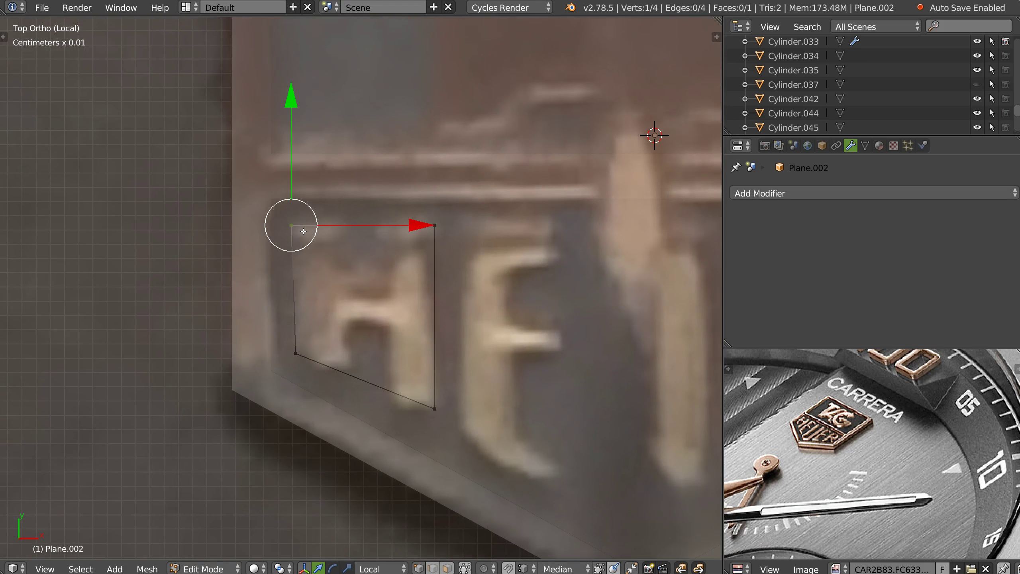
{"action": "key", "text": "e"}
{"action": "key", "text": "x"}
{"action": "left_click", "coordinate": [352, 241]}
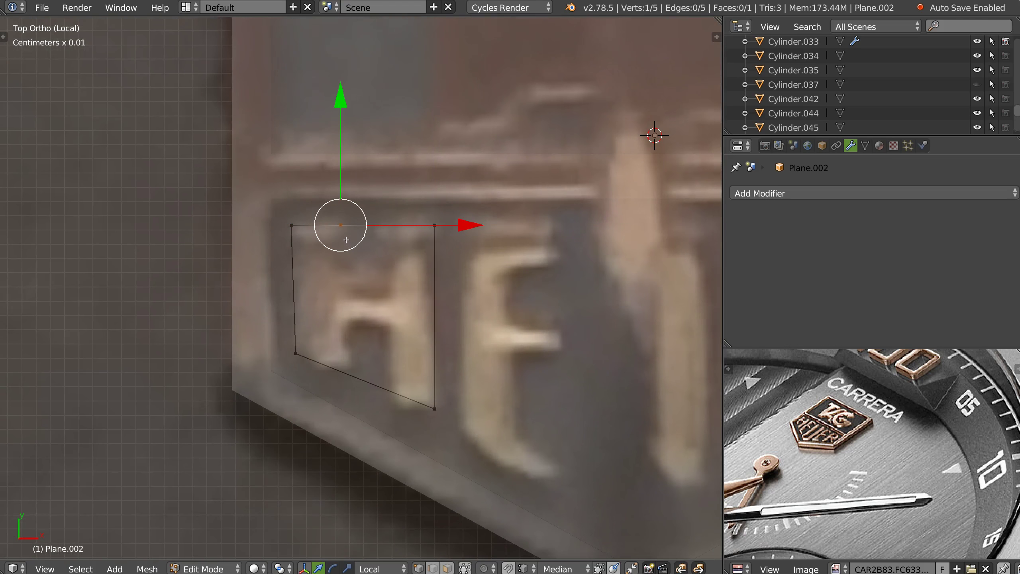
{"action": "key", "text": "e"}
{"action": "key", "text": "x"}
{"action": "left_click", "coordinate": [379, 250]}
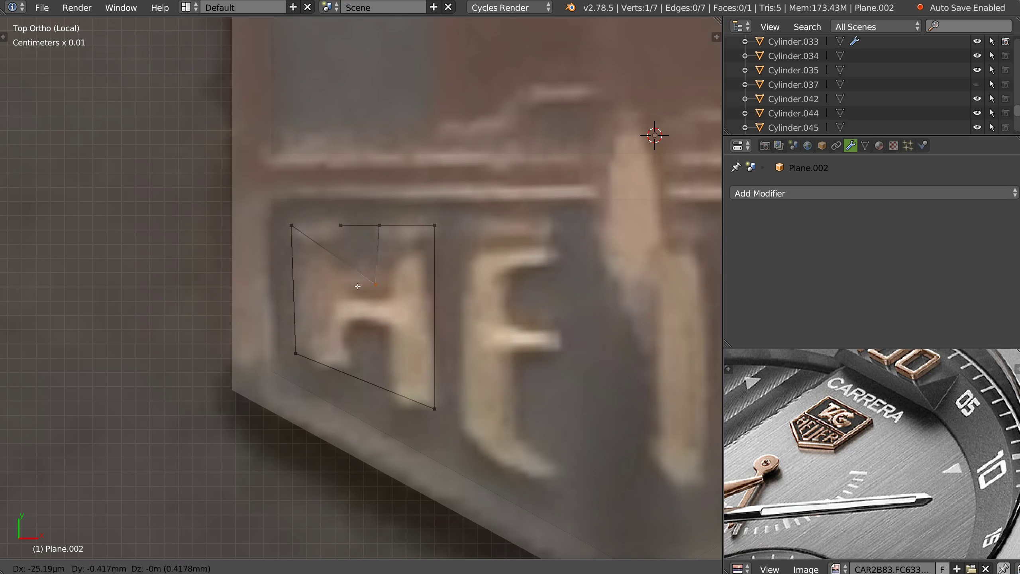
{"action": "key", "text": "ctrl+z"}
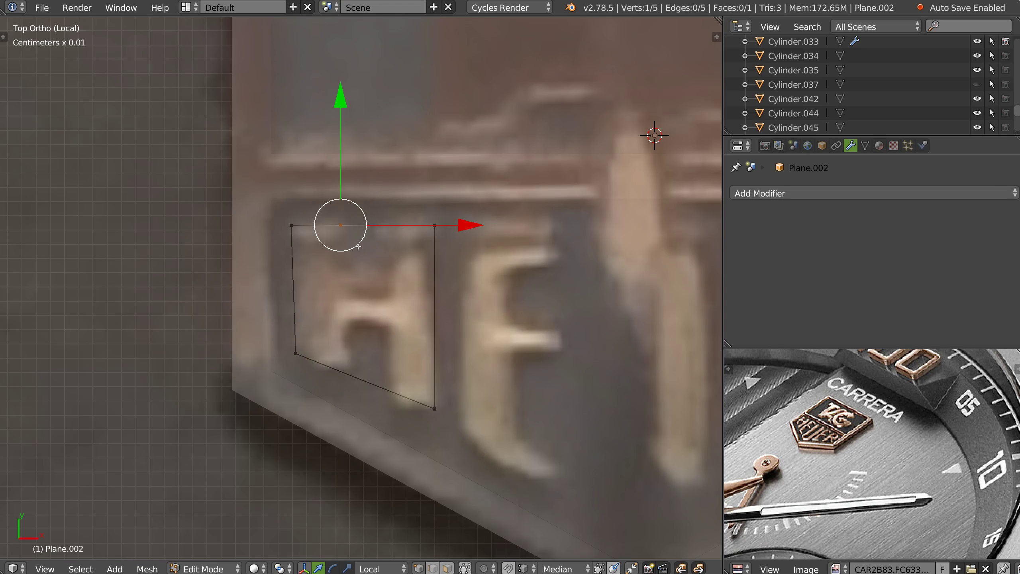
Extend vertices down to the crossbar, across it and back up to form the H's upper notch.
{"action": "key", "text": "e"}
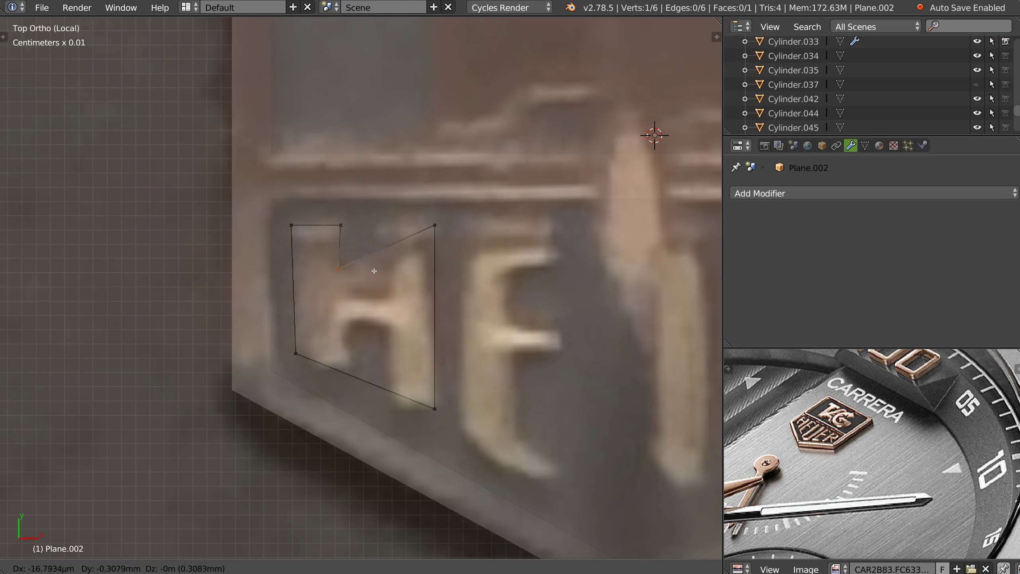
{"action": "key", "text": "y"}
{"action": "left_click", "coordinate": [367, 271]}
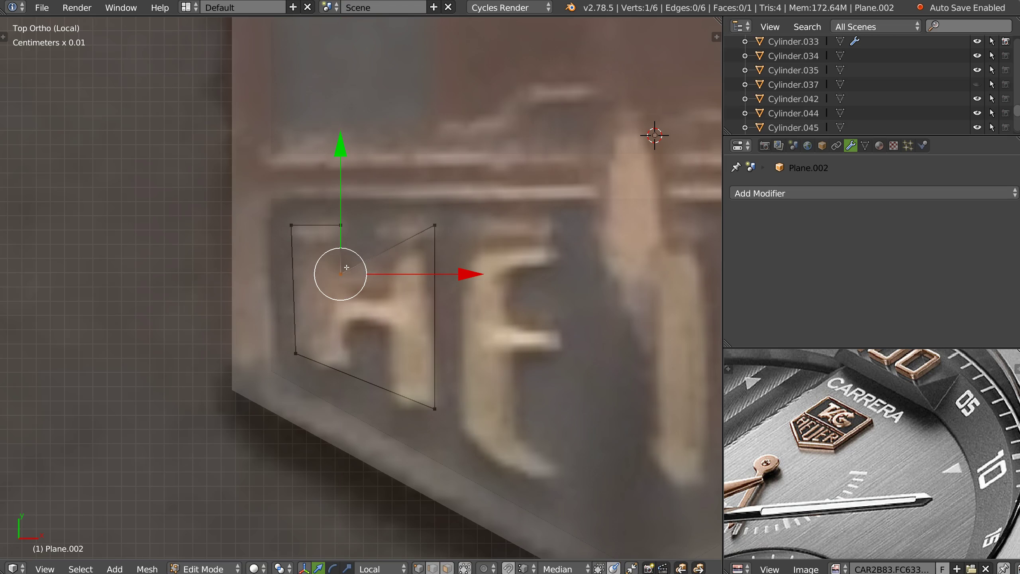
{"action": "key", "text": "e"}
{"action": "key", "text": "x"}
{"action": "left_click", "coordinate": [390, 273]}
{"action": "key", "text": "e"}
{"action": "key", "text": "y"}
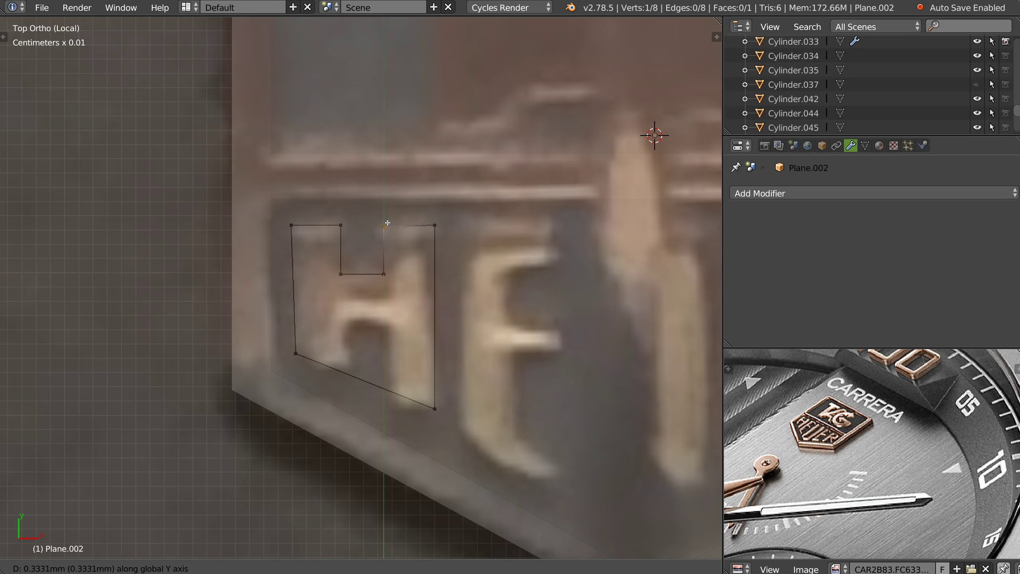
{"action": "left_click", "coordinate": [388, 223]}
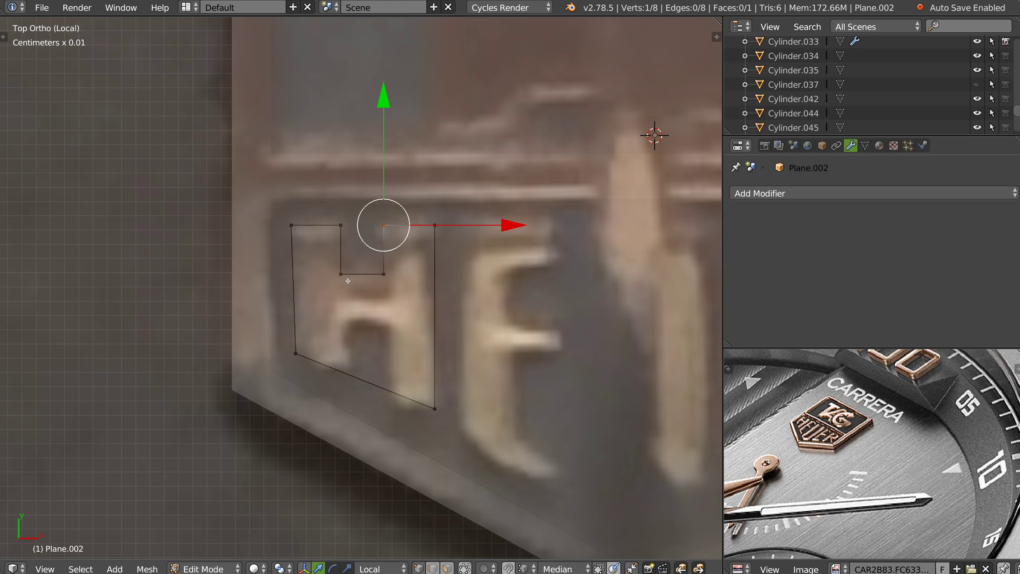
Fine-tune the horizontal positions of the upper notch's lower corners and the H's upper-right corner.
{"action": "right_click", "coordinate": [380, 276]}
{"action": "left_click_drag", "start_coordinate": [495, 273], "coordinate": [385, 227], "text": "ctrl"}
{"action": "right_click", "coordinate": [342, 283]}
{"action": "left_click_drag", "start_coordinate": [462, 274], "coordinate": [464, 275]}
{"action": "right_click", "coordinate": [382, 228]}
{"action": "right_click", "coordinate": [432, 226]}
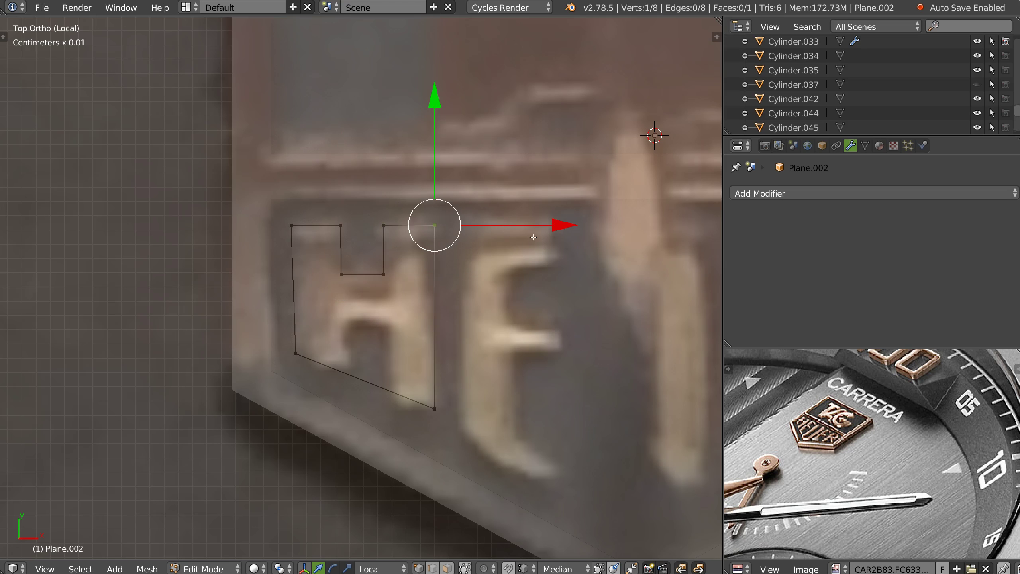
{"action": "left_click_drag", "start_coordinate": [567, 226], "coordinate": [563, 226]}
Adjust the H's lower-right corner and extend vertices to shape the right stem's foot and inner side up to the crossbar.
{"action": "right_click", "coordinate": [436, 406]}
{"action": "key", "text": "g"}
{"action": "left_click", "coordinate": [442, 409]}
{"action": "key", "text": "alt+d"}
{"action": "left_click", "coordinate": [353, 386]}
{"action": "key", "text": "alt+d"}
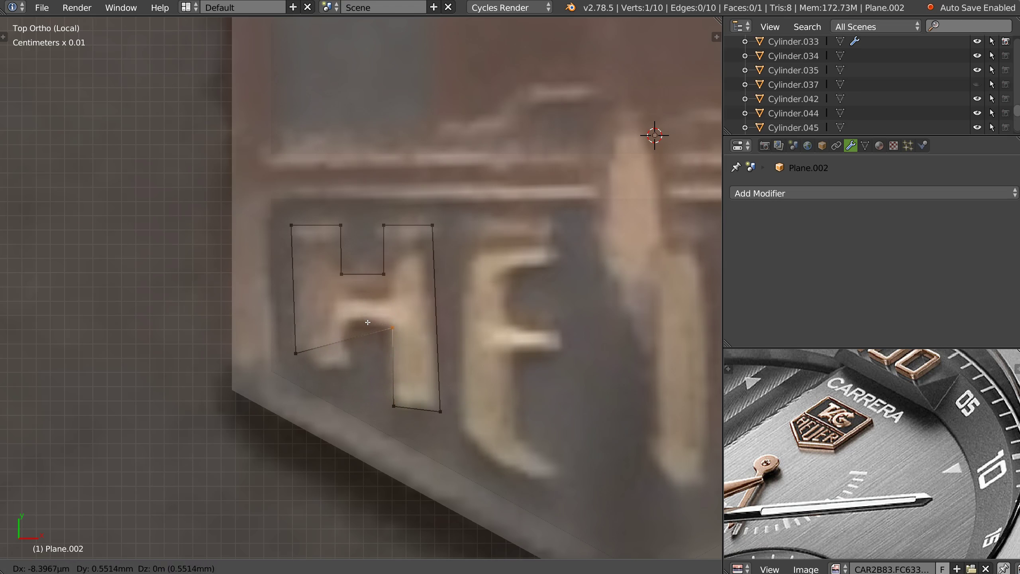
{"action": "left_click", "coordinate": [368, 324]}
{"action": "right_click", "coordinate": [392, 405], "text": "shift"}
{"action": "right_click", "coordinate": [395, 405]}
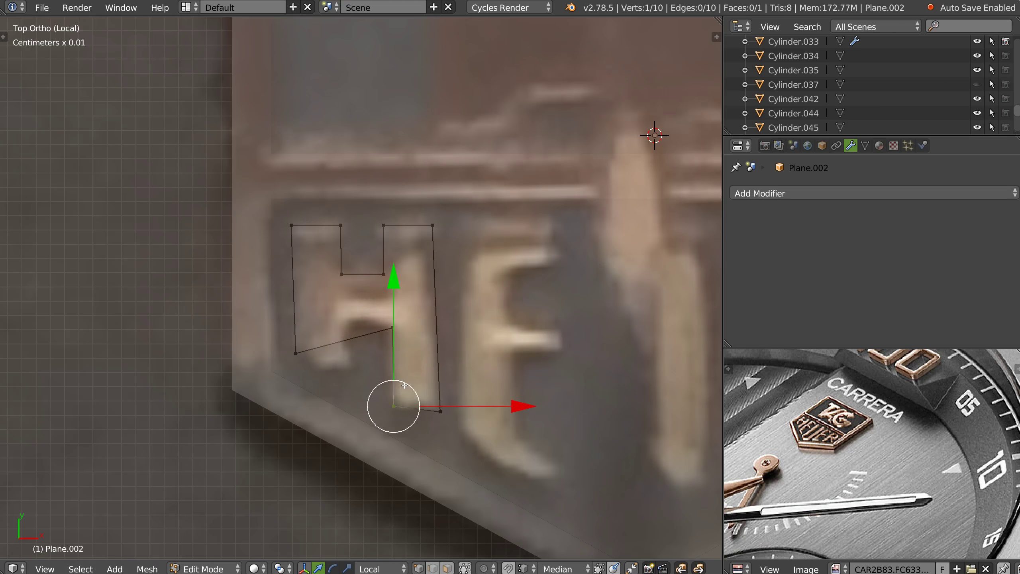
{"action": "key", "text": "g"}
{"action": "left_click", "coordinate": [405, 386]}
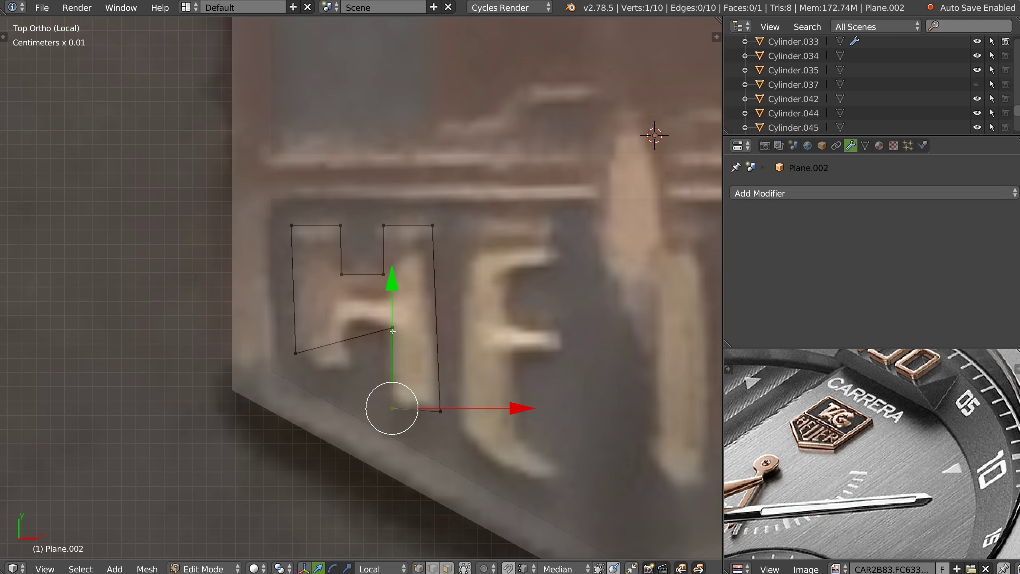
Extend vertices from the H's lower-left corner to form the left stem's foot and inner side up to the crossbar.
{"action": "right_click", "coordinate": [298, 355]}
{"action": "key", "text": "e"}
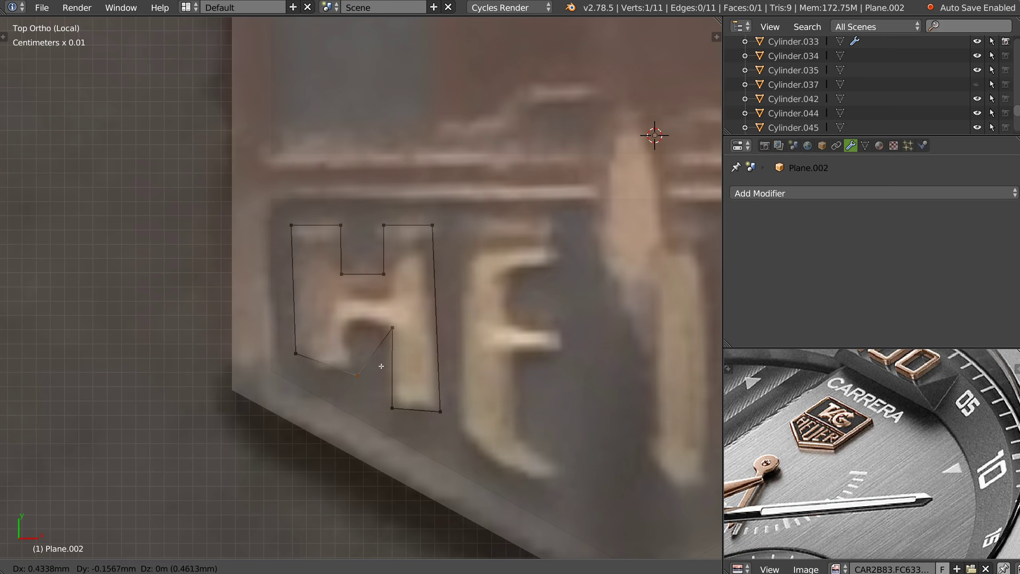
{"action": "left_click", "coordinate": [377, 360]}
{"action": "key", "text": "e"}
{"action": "left_click", "coordinate": [368, 306]}
{"action": "right_click", "coordinate": [354, 373]}
{"action": "key", "text": "g"}
{"action": "left_click", "coordinate": [354, 376]}
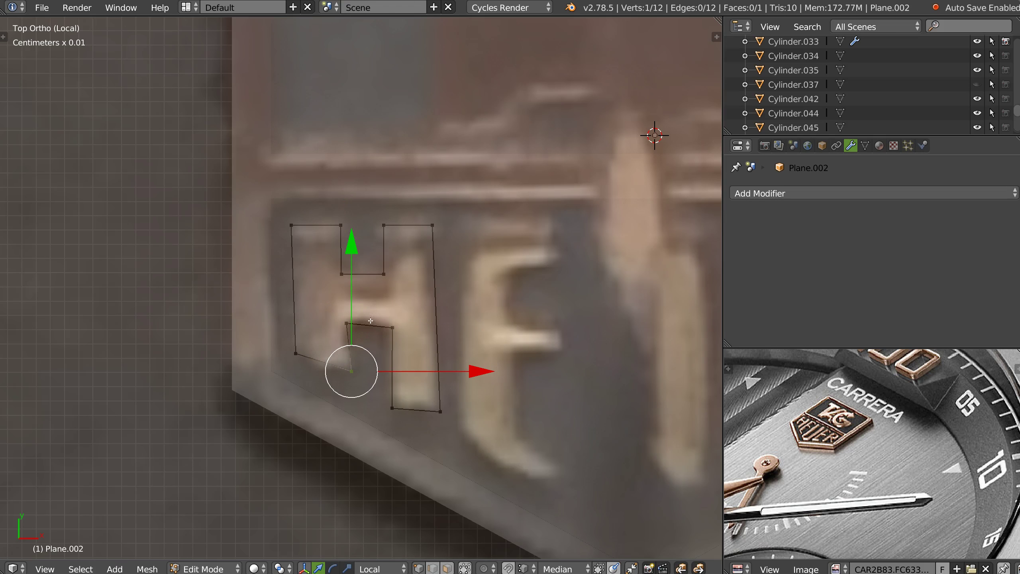
Align the two upper corners of the H's lower notch under the crossbar and return to object mode.
{"action": "right_click", "coordinate": [405, 327]}
{"action": "key", "text": "g"}
{"action": "left_click", "coordinate": [405, 322]}
{"action": "right_click", "coordinate": [346, 324]}
{"action": "key", "text": "g"}
{"action": "left_click", "coordinate": [347, 321]}
{"action": "middle_click_drag", "start_coordinate": [457, 269], "coordinate": [416, 275], "text": "shift"}
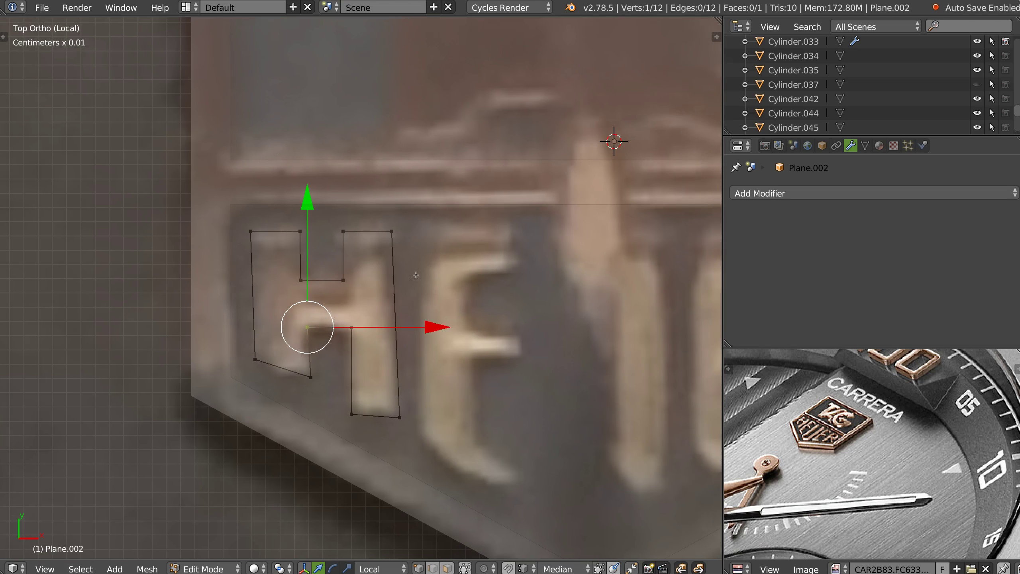
{"action": "key", "text": "Tab"}
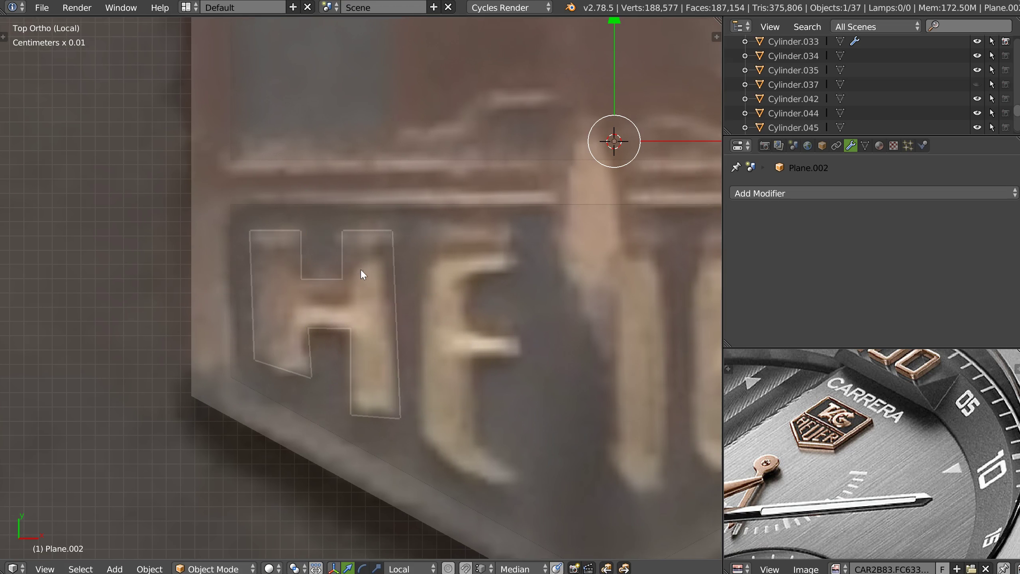
Add a second plane at the 3D cursor and raise it along Z above the shield.
{"action": "right_click", "coordinate": [504, 291]}
{"action": "left_click", "coordinate": [486, 382]}
{"action": "key", "text": "s"}
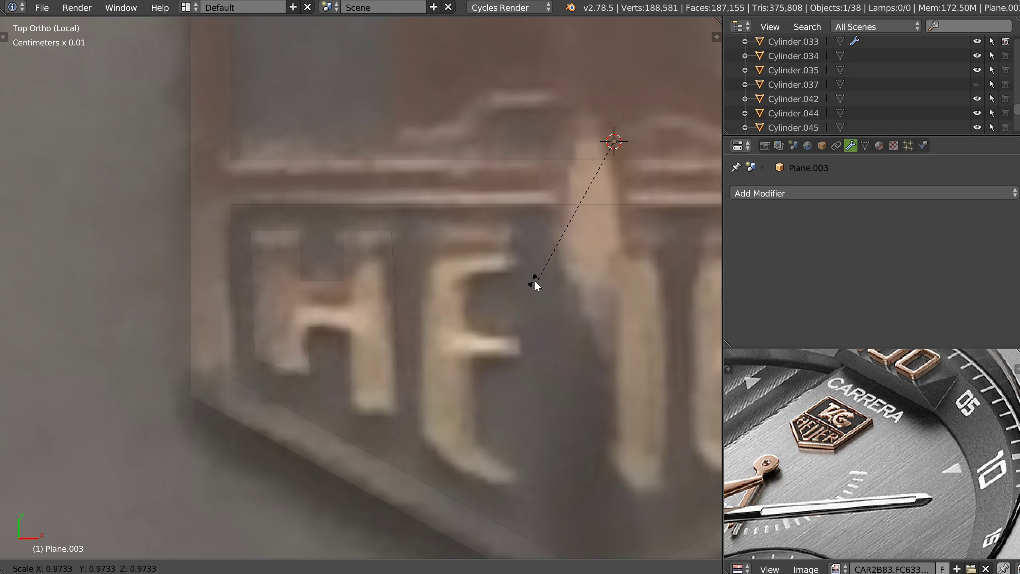
{"action": "left_click", "coordinate": [589, 277]}
{"action": "scroll", "coordinate": [672, 226], "scroll_direction": "down", "scroll_amount": 8}
{"action": "middle_click_drag", "start_coordinate": [394, 337], "coordinate": [467, 246]}
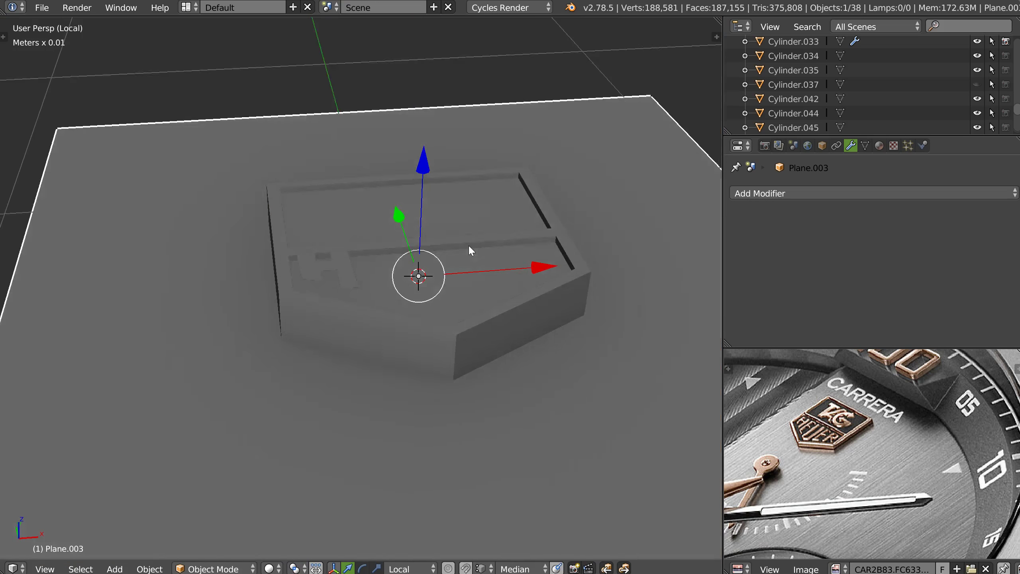
{"action": "scroll", "coordinate": [462, 201], "scroll_direction": "up", "scroll_amount": 2}
{"action": "left_click_drag", "start_coordinate": [464, 207], "coordinate": [466, 109]}
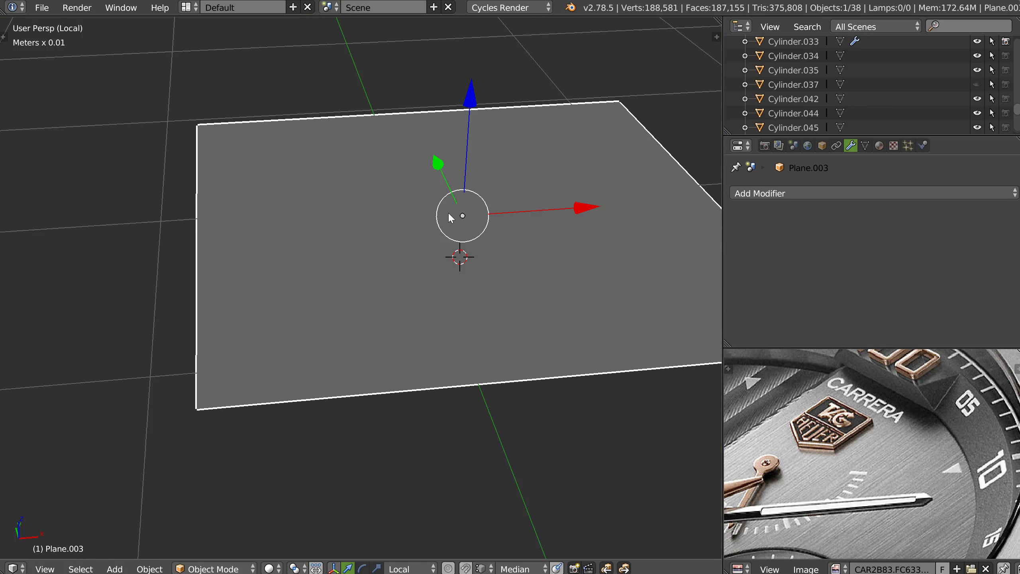
Snap the 3D cursor to the raised plane and scale the plane down to a small square inside the logo.
{"action": "key", "text": "shift+s"}
{"action": "left_click", "coordinate": [498, 215]}
{"action": "key", "text": "KP_7"}
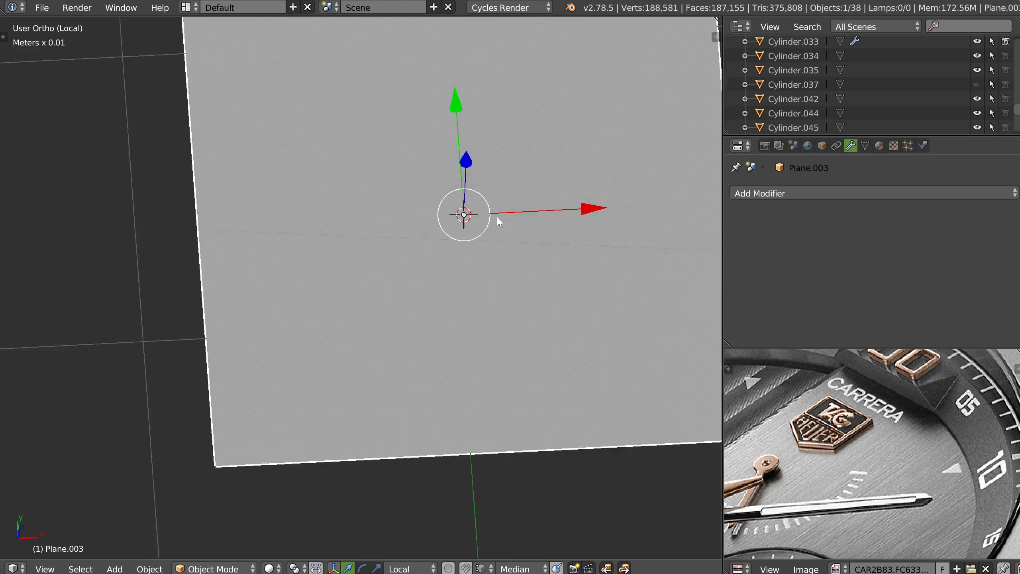
{"action": "scroll", "coordinate": [497, 217], "scroll_direction": "up", "scroll_amount": 4}
{"action": "key", "text": "s"}
{"action": "left_click", "coordinate": [479, 233]}
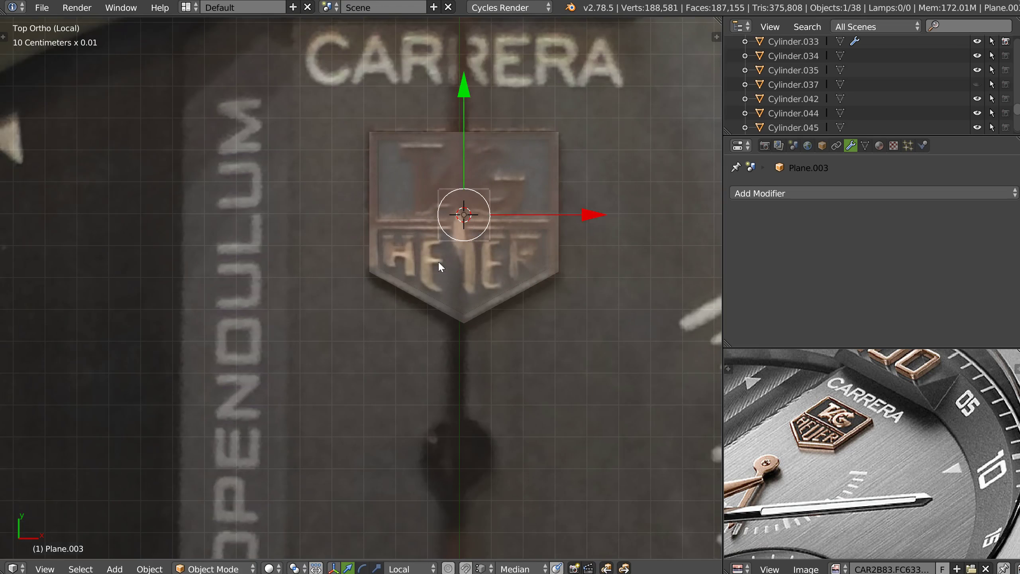
In edit mode, move the whole square down over the first letter E of HEUER.
{"action": "scroll", "coordinate": [497, 218], "scroll_direction": "up", "scroll_amount": 5}
{"action": "key", "text": "Tab"}
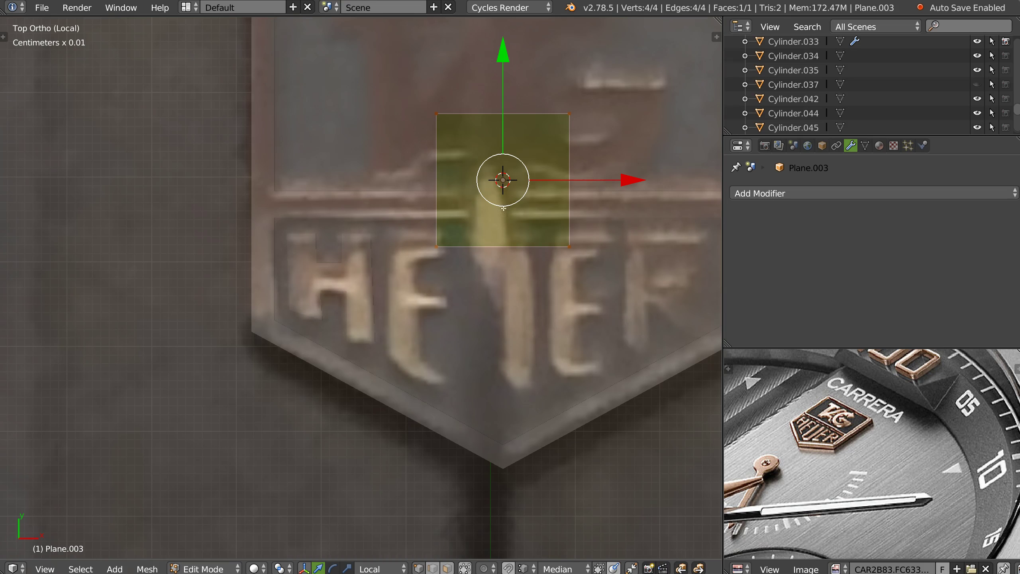
{"action": "key", "text": "g"}
{"action": "left_click", "coordinate": [430, 350]}
{"action": "scroll", "coordinate": [467, 266], "scroll_direction": "up", "scroll_amount": 1}
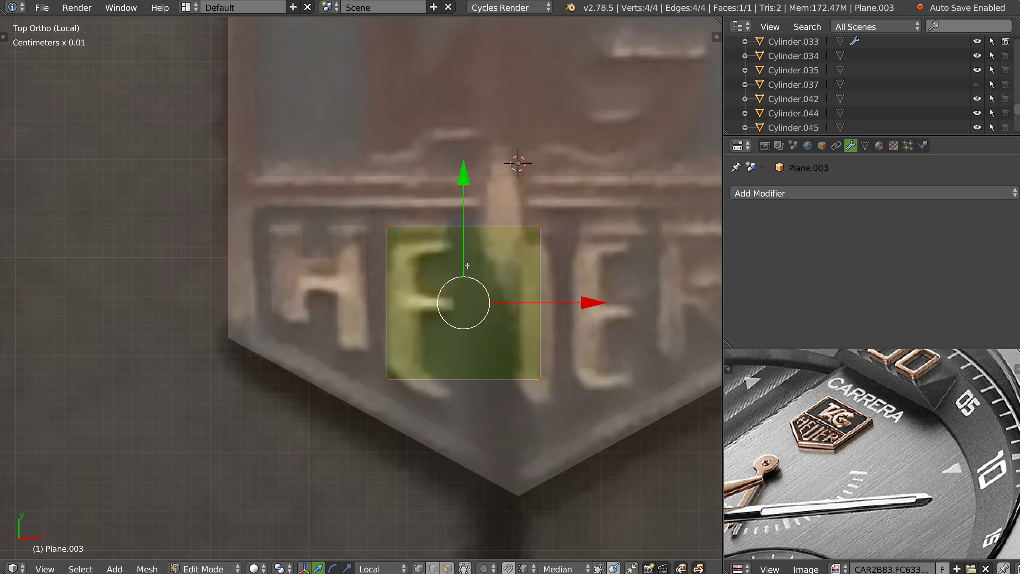
Move the square's two upper corners to the ends of the first E's top arm.
{"action": "right_click", "coordinate": [391, 229]}
{"action": "key", "text": "g"}
{"action": "left_click", "coordinate": [395, 228]}
{"action": "right_click", "coordinate": [542, 228]}
{"action": "key", "text": "g"}
{"action": "left_click", "coordinate": [464, 229]}
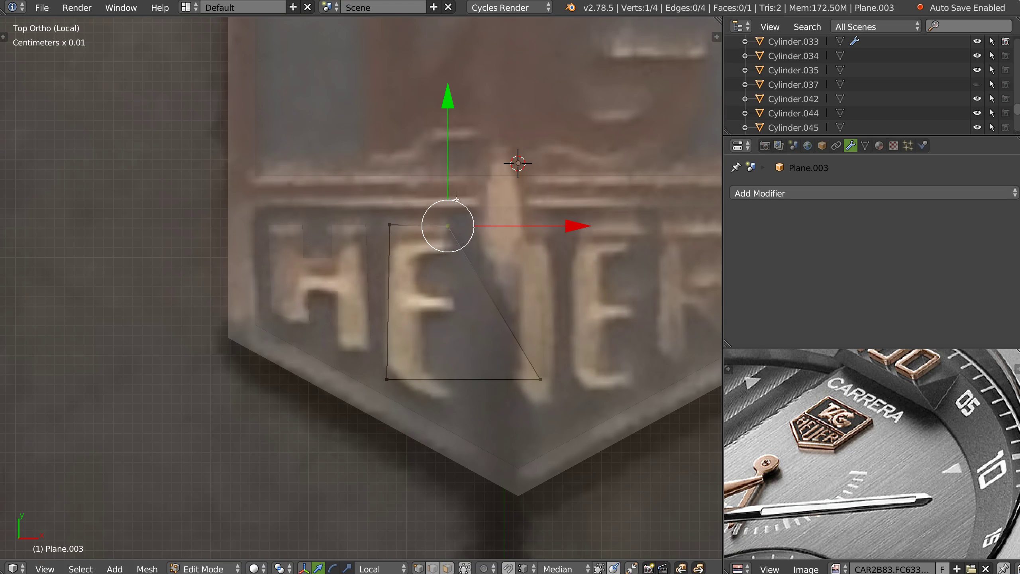
{"action": "key", "text": "k"}
{"action": "left_click", "coordinate": [432, 225]}
{"action": "key", "text": "Return"}
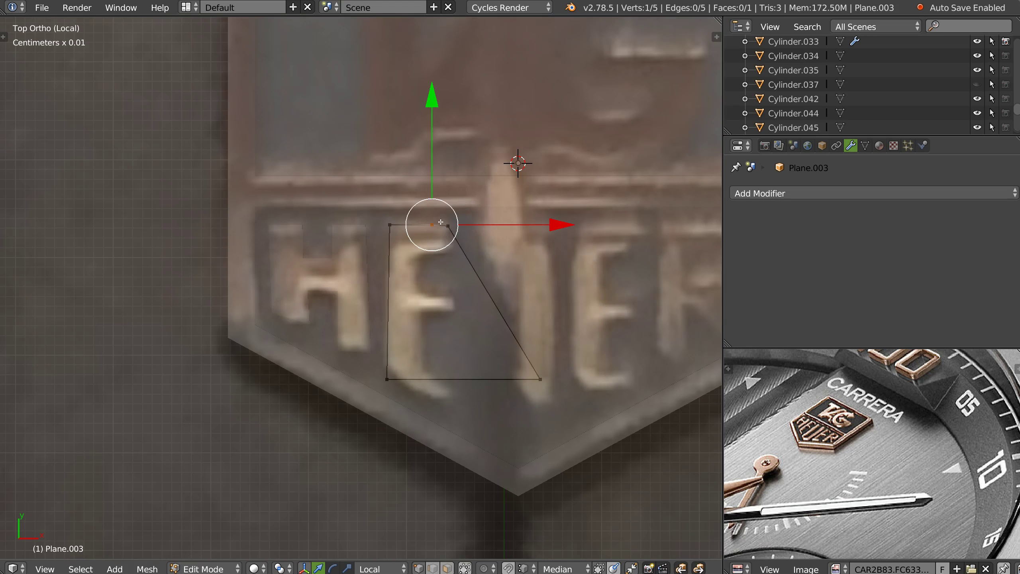
{"action": "key", "text": "ctrl+z"}
Extend the outline around the end of the first E's top arm and down the stem's inner side to the middle arm.
{"action": "key", "text": "alt+v"}
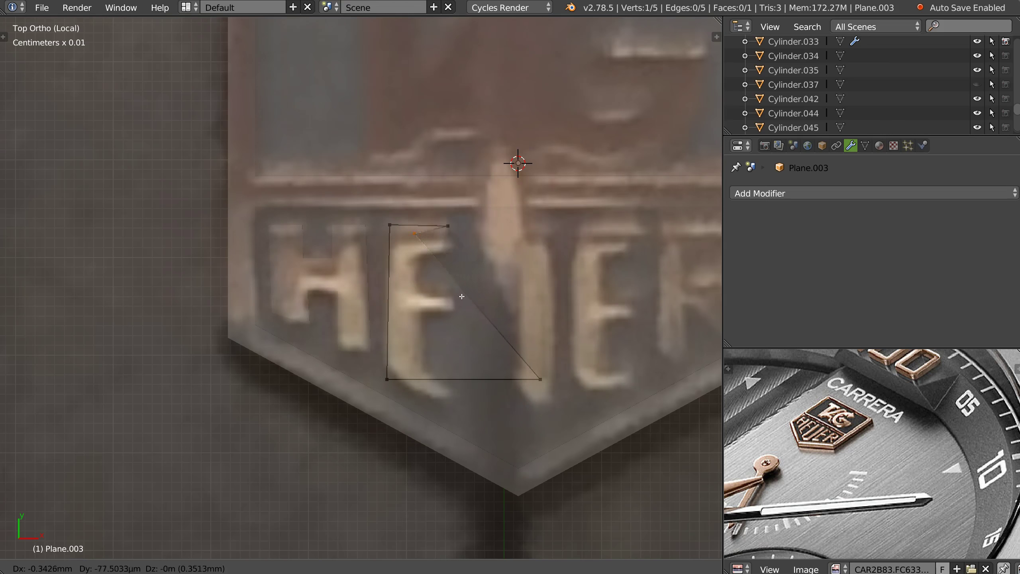
{"action": "left_click", "coordinate": [501, 316]}
{"action": "key", "text": "alt+v"}
{"action": "left_click", "coordinate": [482, 354]}
{"action": "key", "text": "alt+v"}
{"action": "left_click", "coordinate": [439, 332]}
Trace the middle arm of the first E with new vertices out to its end and back to the stem.
{"action": "key", "text": "alt+v"}
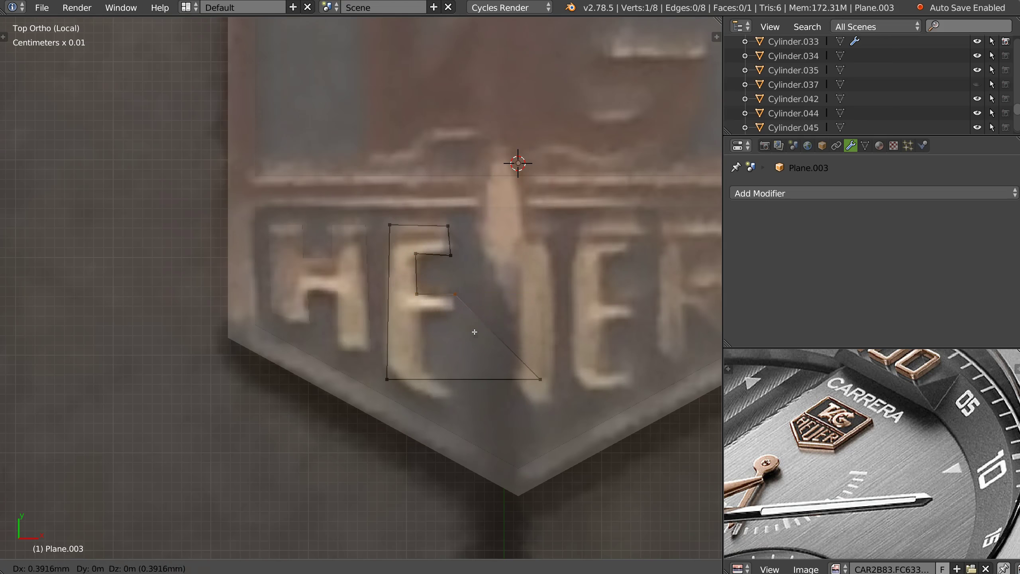
{"action": "left_click", "coordinate": [474, 335]}
{"action": "key", "text": "alt+v"}
{"action": "left_click", "coordinate": [473, 349]}
{"action": "key", "text": "alt+v"}
{"action": "left_click", "coordinate": [438, 345]}
Trace the lower stem and slanted bottom arm of the first E, pulling the plane's remaining corner onto the letter's lower edge.
{"action": "key", "text": "alt+v"}
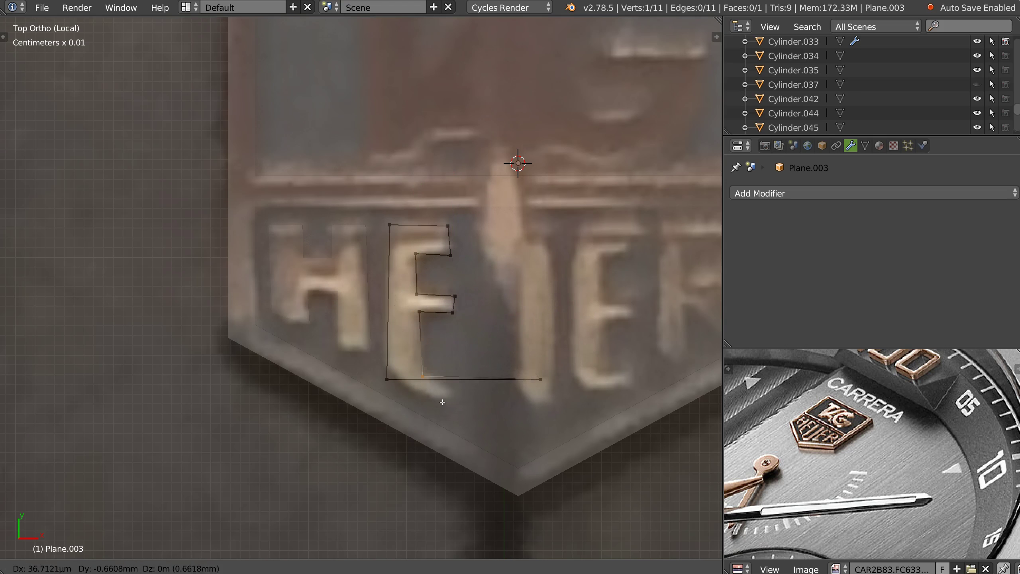
{"action": "left_click", "coordinate": [443, 400]}
{"action": "right_click", "coordinate": [550, 384]}
{"action": "key", "text": "g"}
{"action": "left_click", "coordinate": [441, 405]}
{"action": "key", "text": "e"}
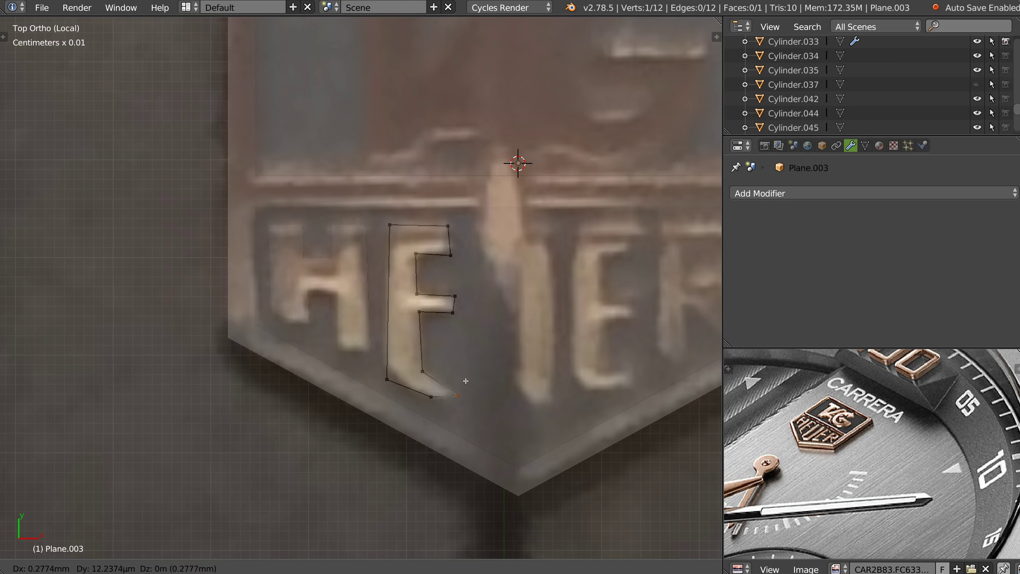
{"action": "left_click", "coordinate": [466, 380]}
Fine-tune the first E's outer top-left corner, upper inner corner and middle-arm tip to match the reference letter.
{"action": "middle_click_drag", "start_coordinate": [402, 230], "coordinate": [381, 243], "text": "shift"}
{"action": "scroll", "coordinate": [381, 243], "scroll_direction": "up", "scroll_amount": 1}
{"action": "right_click", "coordinate": [373, 240]}
{"action": "key", "text": "g"}
{"action": "left_click", "coordinate": [372, 241]}
{"action": "right_click", "coordinate": [402, 275]}
{"action": "key", "text": "g"}
{"action": "left_click", "coordinate": [401, 277]}
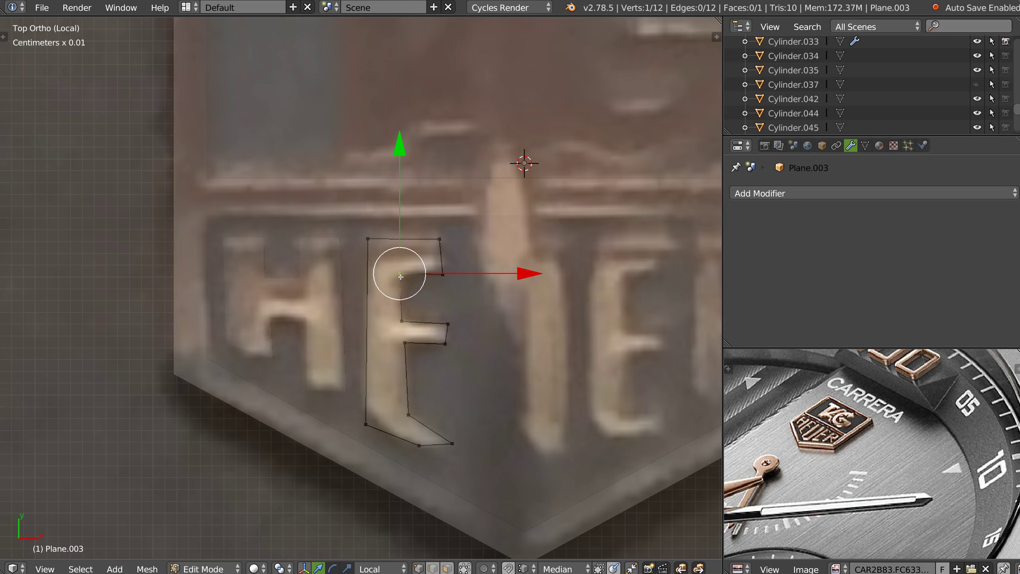
{"action": "right_click", "coordinate": [448, 345]}
{"action": "key", "text": "g"}
{"action": "left_click", "coordinate": [451, 344]}
{"action": "middle_click_drag", "start_coordinate": [449, 316], "coordinate": [458, 290], "text": "ctrl"}
{"action": "middle_click_drag", "start_coordinate": [506, 212], "coordinate": [418, 200], "text": "shift"}
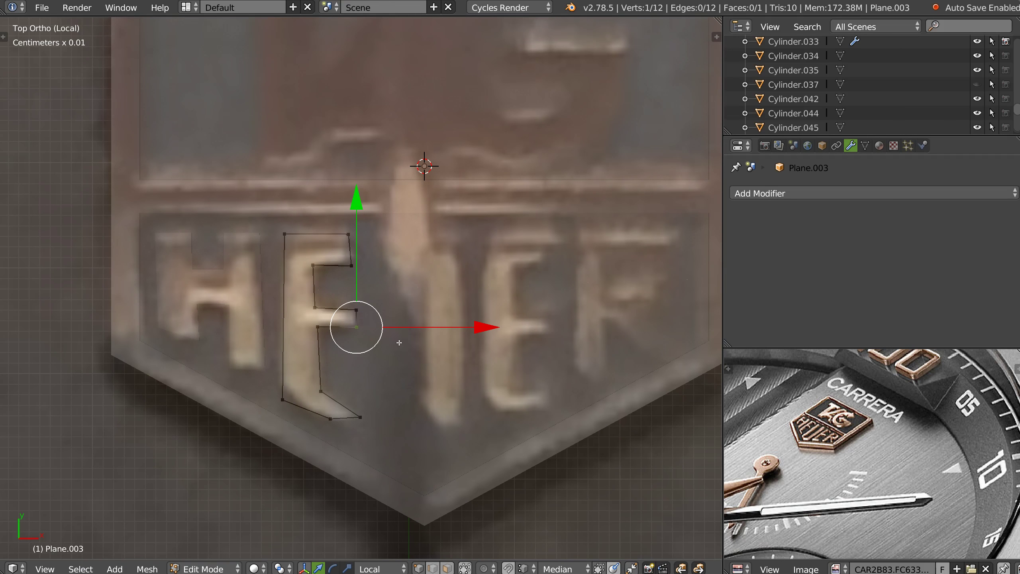
Leave edit mode, add a new plane at the 3D cursor and scale it down to a small square.
{"action": "key", "text": "Tab"}
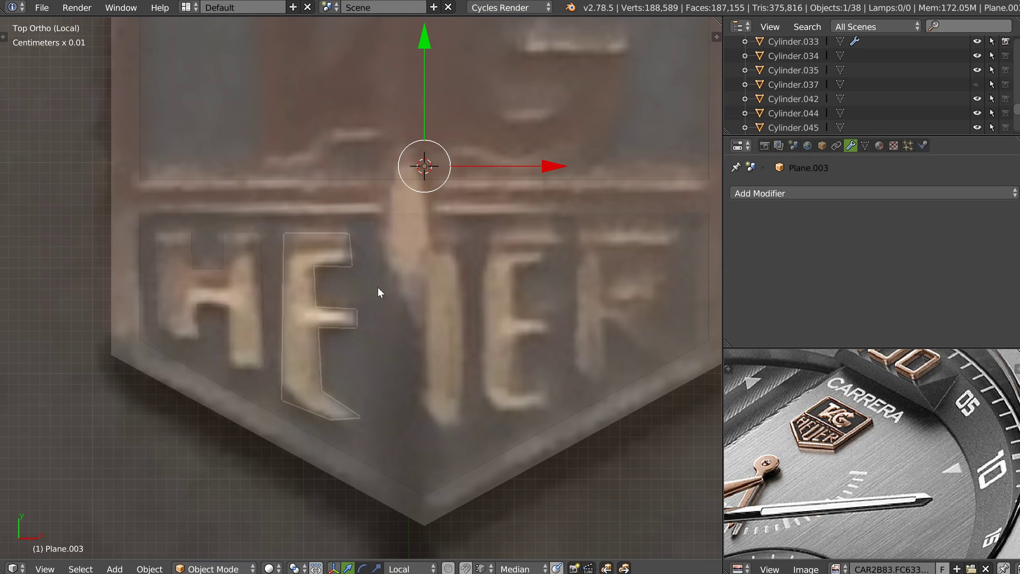
{"action": "right_click", "coordinate": [415, 250]}
{"action": "left_click", "coordinate": [406, 334]}
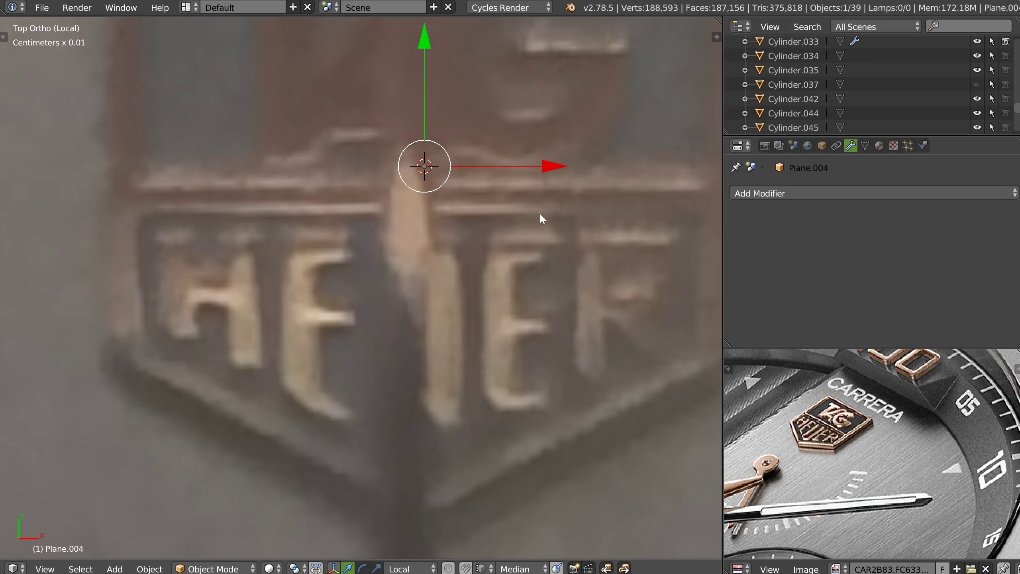
{"action": "key", "text": "s"}
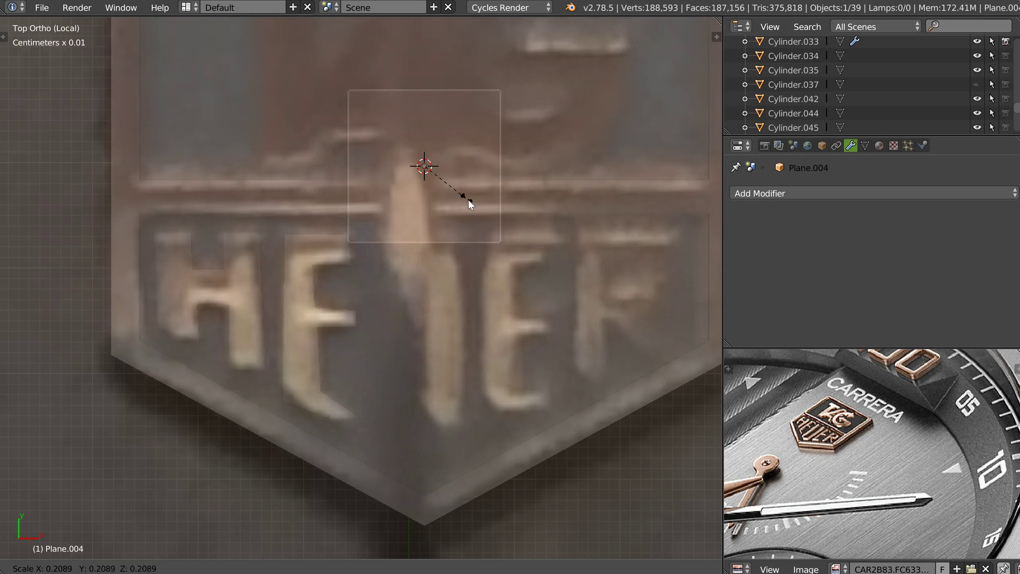
{"action": "left_click", "coordinate": [447, 180]}
Move the new square over the right stem of the letter U and scale it to the stem's width.
{"action": "key", "text": "g"}
{"action": "left_click", "coordinate": [407, 312]}
{"action": "key", "text": "g"}
{"action": "left_click", "coordinate": [461, 277]}
{"action": "key", "text": "s"}
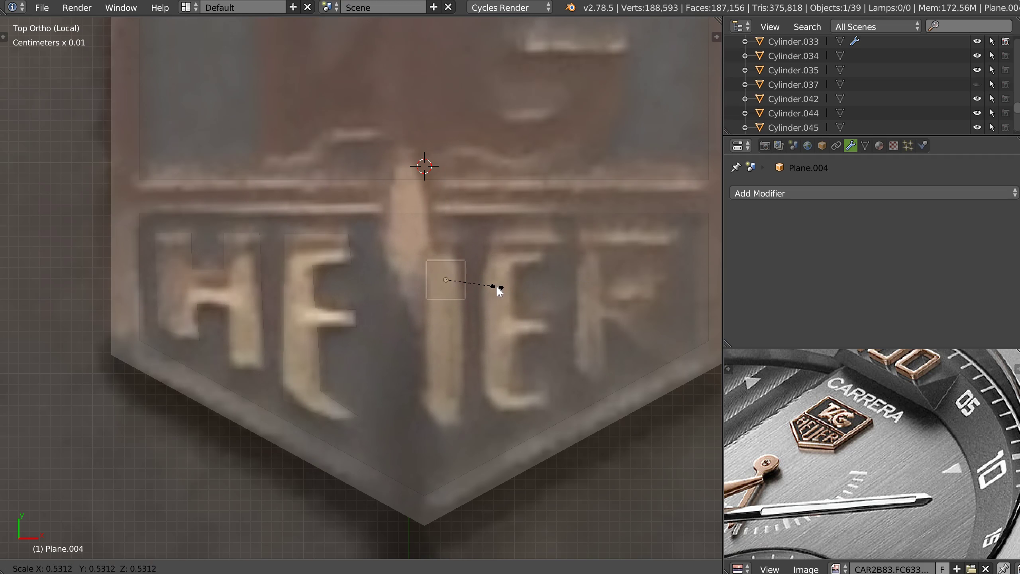
{"action": "left_click", "coordinate": [498, 287]}
In edit mode, stretch the square's upper edge up and lower edge down to cover the U's right stem.
{"action": "key", "text": "Tab"}
{"action": "right_click", "coordinate": [427, 257]}
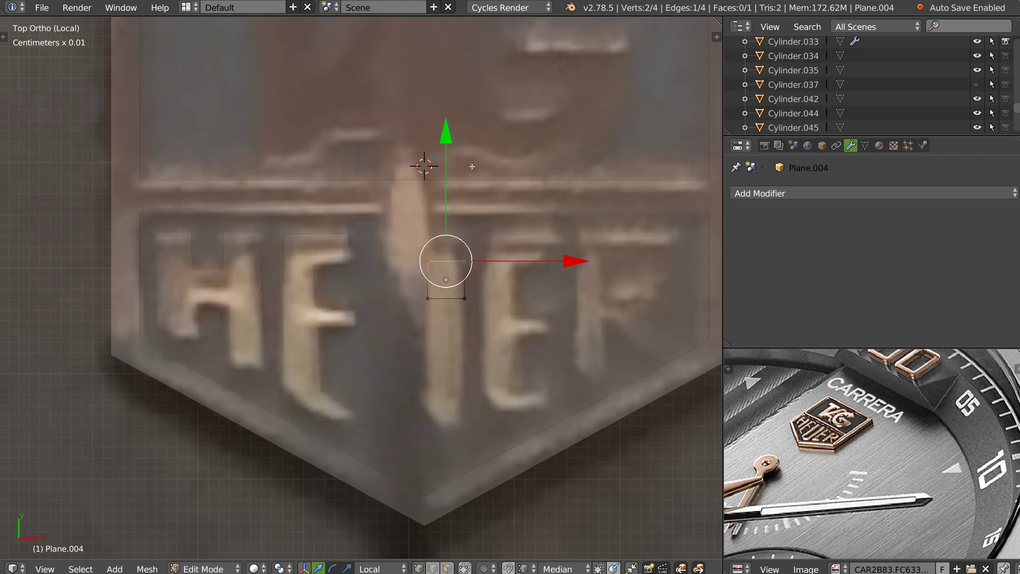
{"action": "key", "text": "g"}
{"action": "left_click_drag", "start_coordinate": [451, 132], "coordinate": [451, 132]}
{"action": "right_click", "coordinate": [427, 304]}
{"action": "right_click", "coordinate": [467, 304], "text": "shift"}
{"action": "left_click_drag", "start_coordinate": [446, 201], "coordinate": [441, 278]}
Enlarge the logo in the reference image and lower the right stem's outer bottom corner to slant its lower edge.
{"action": "scroll", "coordinate": [804, 421], "scroll_direction": "up", "scroll_amount": 4}
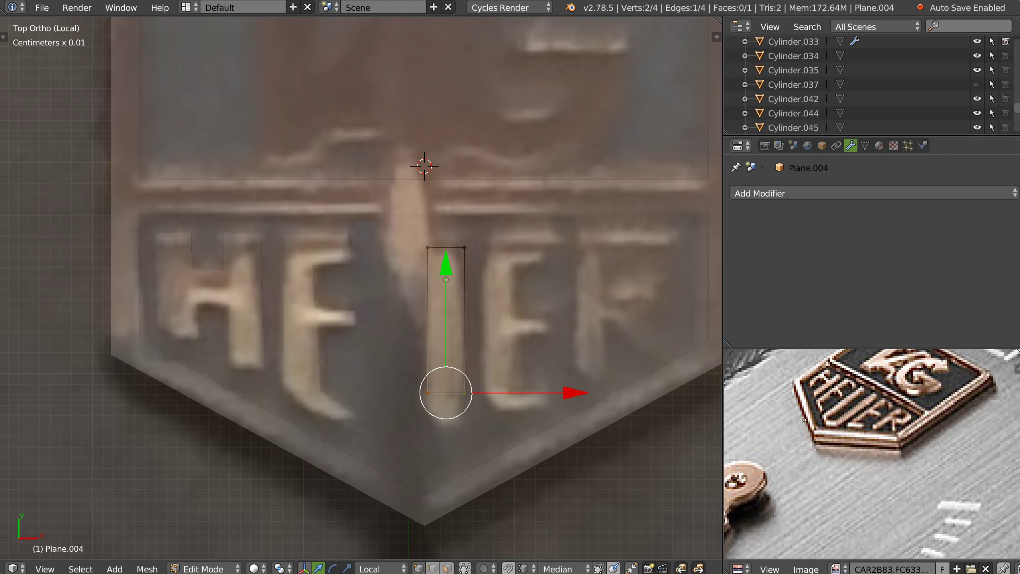
{"action": "scroll", "coordinate": [425, 390], "scroll_direction": "up", "scroll_amount": 2}
{"action": "right_click", "coordinate": [482, 405]}
{"action": "key", "text": "g"}
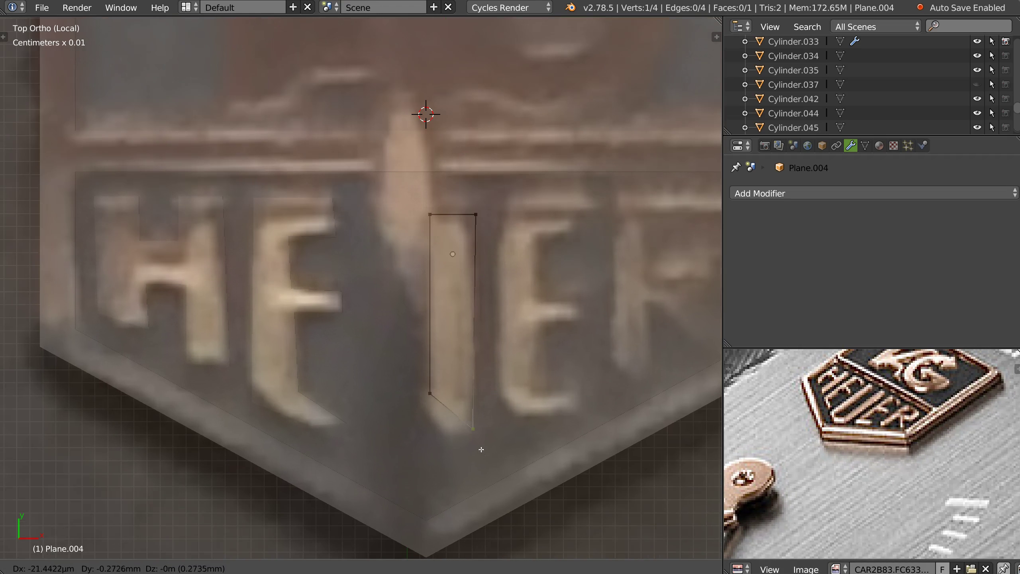
{"action": "left_click", "coordinate": [482, 450]}
{"action": "right_click", "coordinate": [437, 430], "text": "shift"}
{"action": "right_click", "coordinate": [422, 397]}
{"action": "key", "text": "alt+d"}
{"action": "right_click", "coordinate": [409, 387]}
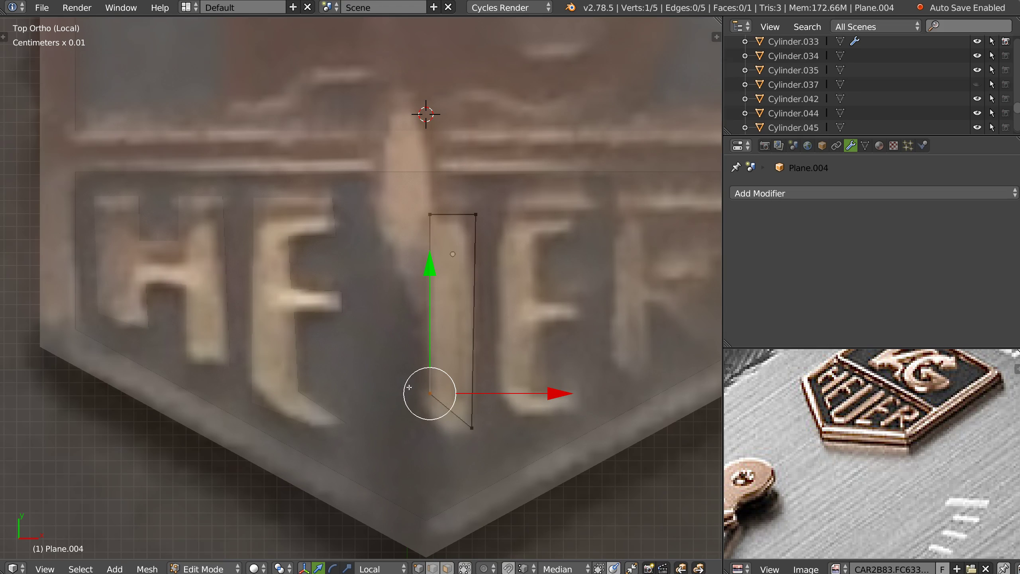
{"action": "right_click", "coordinate": [490, 448], "text": "shift"}
{"action": "right_click", "coordinate": [420, 379]}
{"action": "key", "text": "g"}
{"action": "left_click", "coordinate": [415, 398]}
{"action": "key", "text": "ctrl+z"}
{"action": "key", "text": "ctrl+z"}
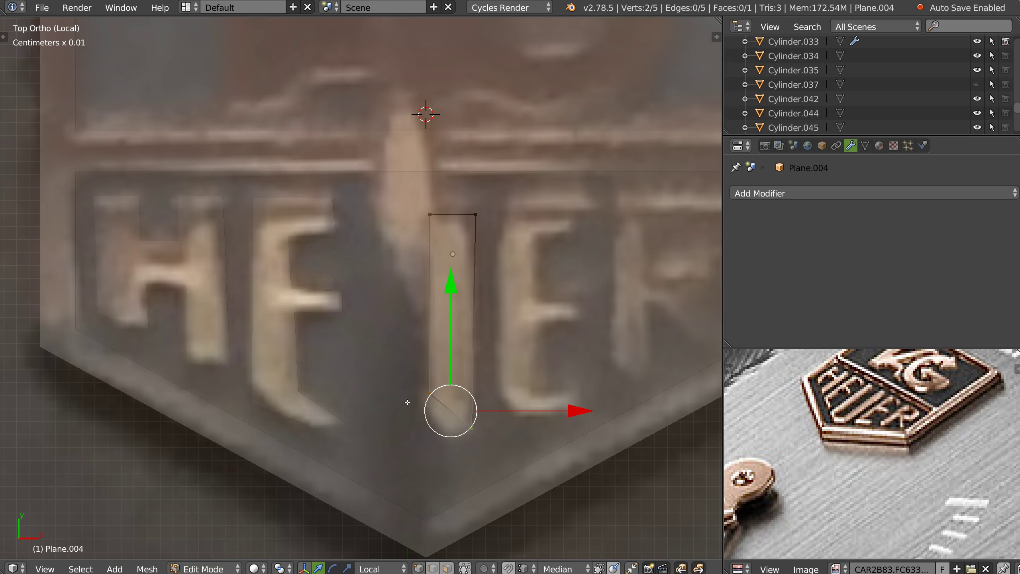
Extrude the right stem's slanted lower edge twice toward the left to form the base of the U, lowering its outer middle point.
{"action": "right_click", "coordinate": [459, 430], "text": "shift"}
{"action": "right_click", "coordinate": [472, 431], "text": "shift"}
{"action": "key", "text": "e"}
{"action": "left_click", "coordinate": [399, 438]}
{"action": "right_click", "coordinate": [436, 457]}
{"action": "key", "text": "g"}
{"action": "left_click", "coordinate": [399, 466]}
{"action": "right_click", "coordinate": [388, 402], "text": "shift"}
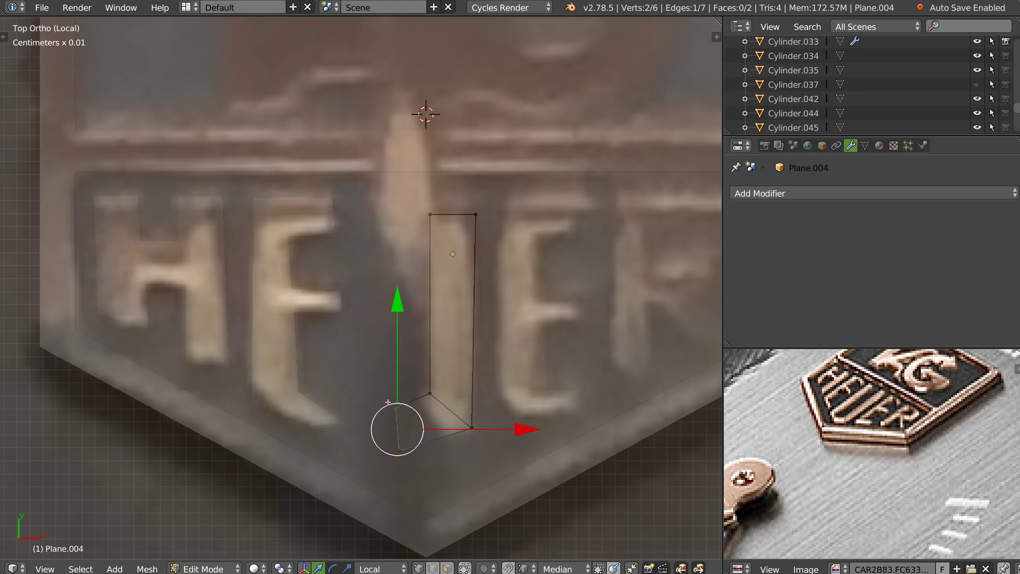
{"action": "key", "text": "e"}
{"action": "left_click", "coordinate": [357, 398]}
Reposition the inner and outer vertices of the U's base to shape its pointed bottom and left corner.
{"action": "right_click", "coordinate": [374, 371]}
{"action": "key", "text": "g"}
{"action": "left_click", "coordinate": [391, 379]}
{"action": "right_click", "coordinate": [401, 416]}
{"action": "key", "text": "g"}
{"action": "left_click", "coordinate": [410, 412]}
{"action": "right_click", "coordinate": [402, 449]}
{"action": "key", "text": "g"}
{"action": "left_click", "coordinate": [407, 456]}
{"action": "right_click", "coordinate": [376, 392]}
{"action": "key", "text": "g"}
{"action": "left_click", "coordinate": [381, 393]}
Extrude the left edge of the U's base upward along Y to form the left stem.
{"action": "right_click", "coordinate": [363, 425]}
{"action": "right_click", "coordinate": [382, 395], "text": "shift"}
{"action": "key", "text": "e"}
{"action": "key", "text": "y"}
{"action": "left_click", "coordinate": [401, 227]}
Align the top corners of the U's two stems at the same height and narrow the right stem's top.
{"action": "right_click", "coordinate": [363, 240]}
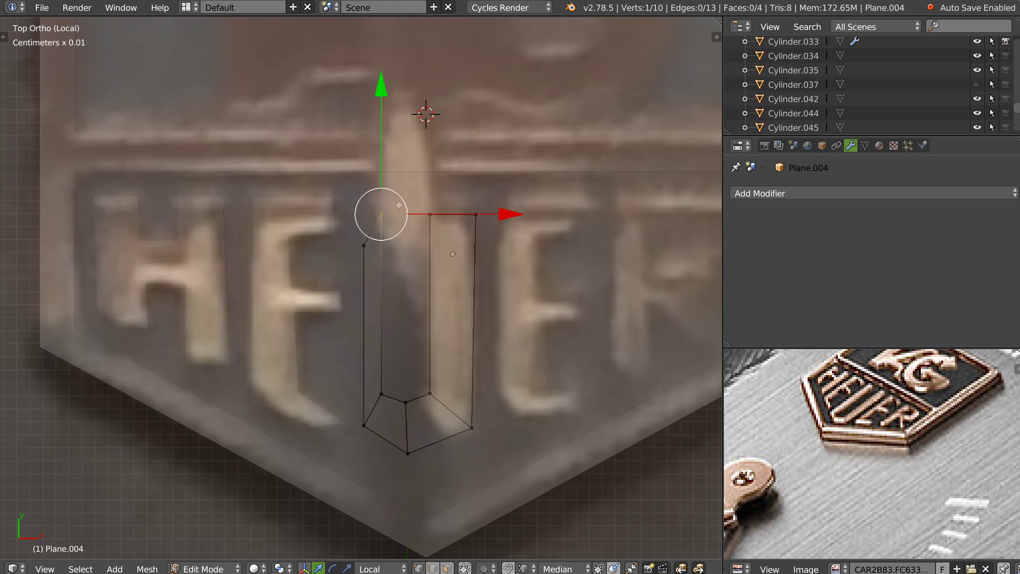
{"action": "key", "text": "g"}
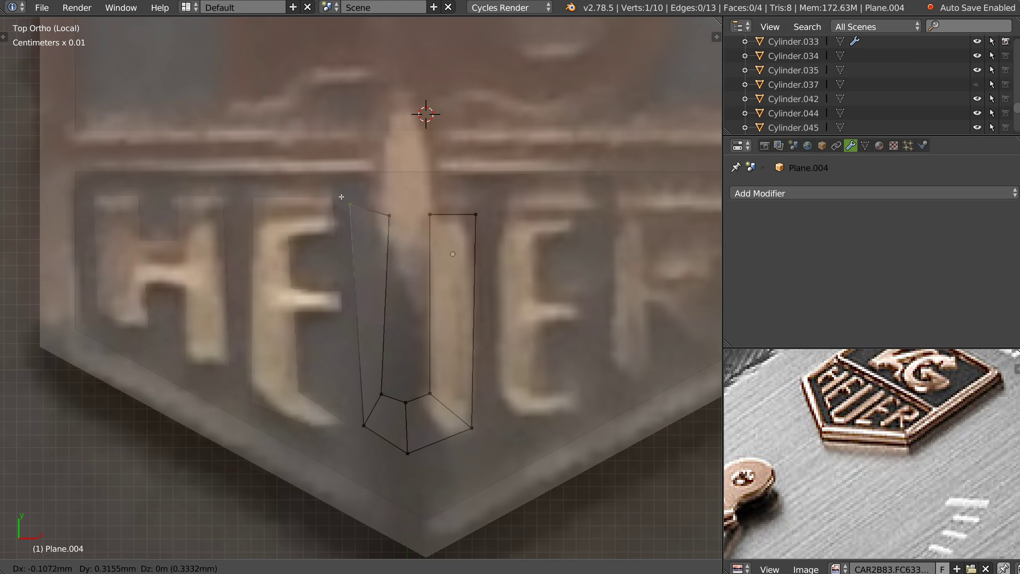
{"action": "left_click", "coordinate": [342, 194]}
{"action": "right_click", "coordinate": [389, 216]}
{"action": "key", "text": "g"}
{"action": "left_click", "coordinate": [393, 206]}
{"action": "right_click", "coordinate": [430, 214]}
{"action": "key", "text": "g"}
{"action": "left_click", "coordinate": [431, 207]}
{"action": "right_click", "coordinate": [476, 214]}
{"action": "key", "text": "g"}
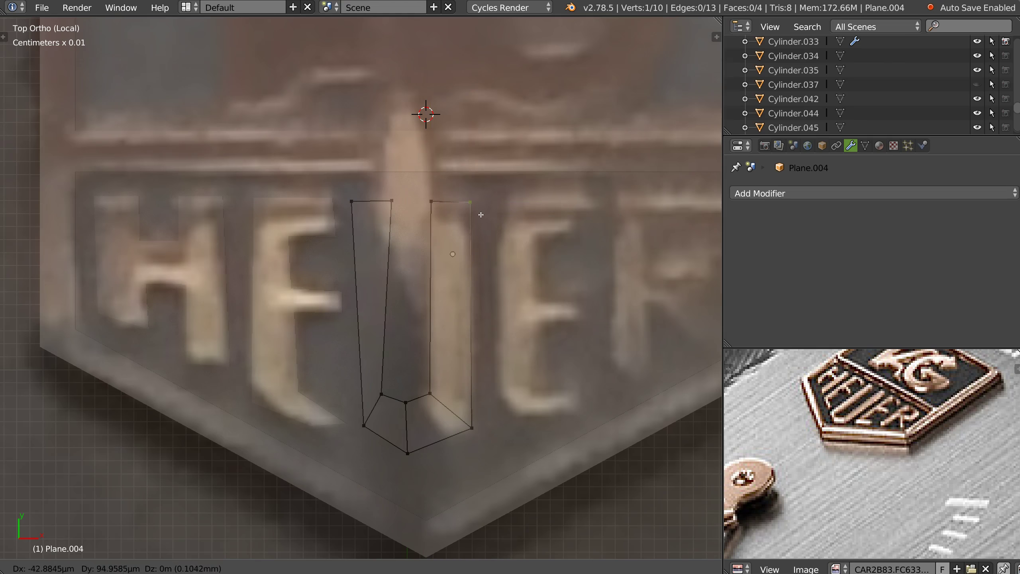
{"action": "left_click", "coordinate": [469, 208]}
Move the left stem's inner and outer bottom corners so that the stem runs straight.
{"action": "right_click", "coordinate": [384, 399]}
{"action": "key", "text": "g"}
{"action": "left_click", "coordinate": [396, 399]}
{"action": "right_click", "coordinate": [370, 431]}
{"action": "key", "text": "g"}
{"action": "left_click", "coordinate": [363, 429]}
Shift the inner middle vertex of the U's base toward the centre between the two stems.
{"action": "right_click", "coordinate": [429, 393]}
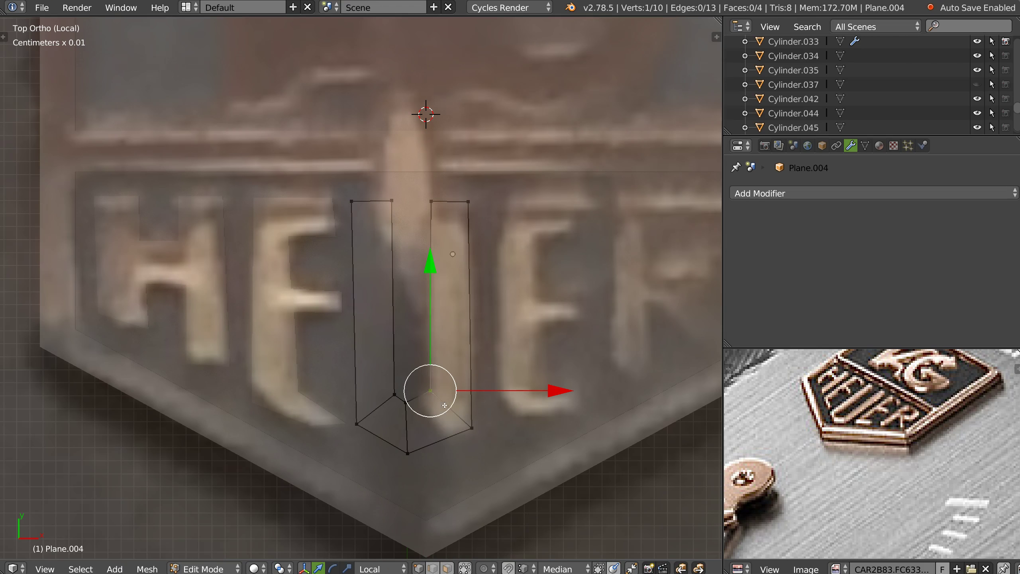
{"action": "key", "text": "g"}
{"action": "left_click", "coordinate": [412, 411]}
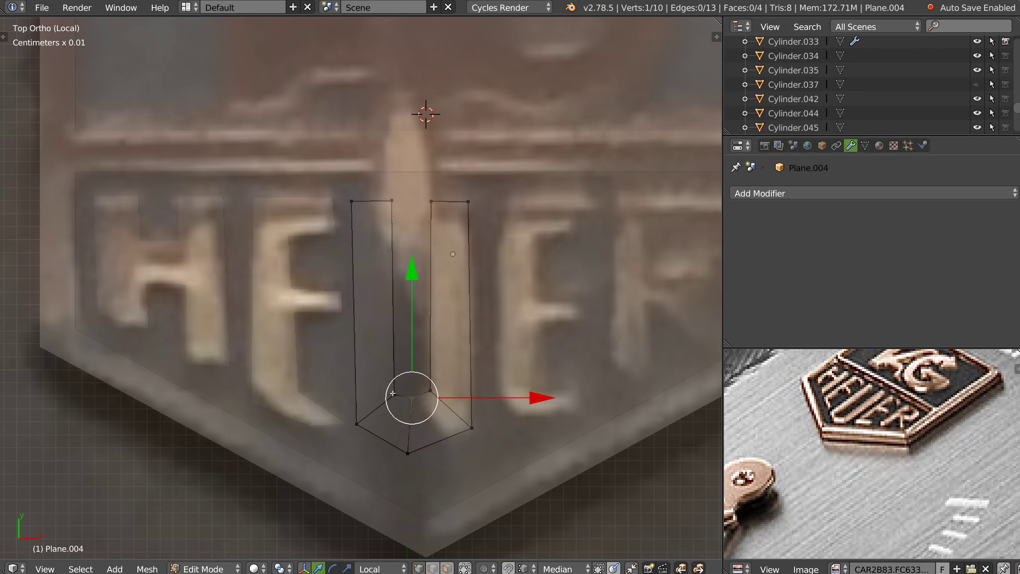
{"action": "key", "text": "g"}
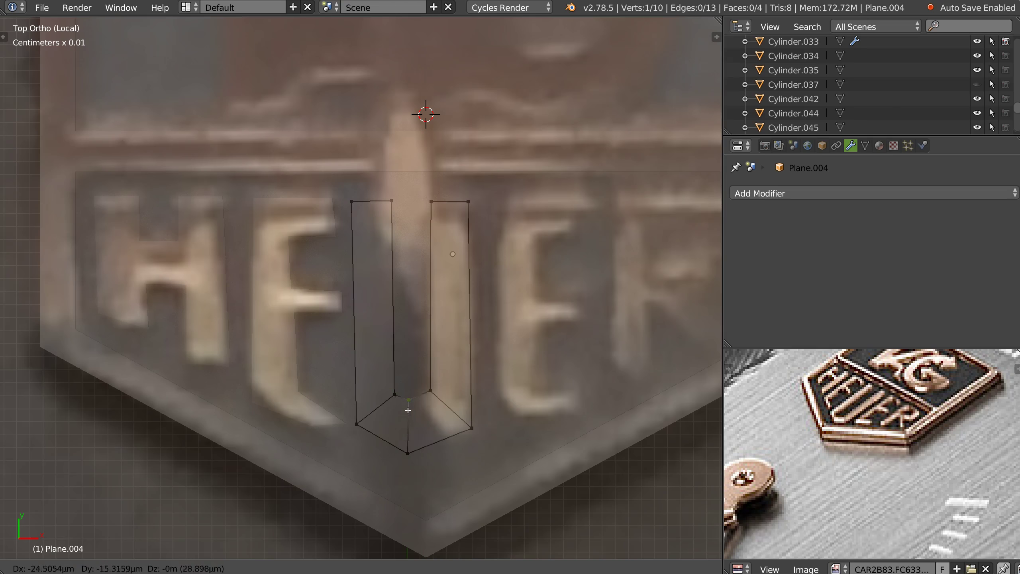
{"action": "left_click", "coordinate": [409, 414]}
Adjust the U's outer bottom point and left inner corner, and lower the inner middle point of the base.
{"action": "key", "text": "g"}
{"action": "right_click", "coordinate": [408, 453]}
{"action": "key", "text": "g"}
{"action": "left_click", "coordinate": [413, 459]}
{"action": "right_click", "coordinate": [392, 393]}
{"action": "right_click", "coordinate": [408, 423]}
{"action": "key", "text": "g"}
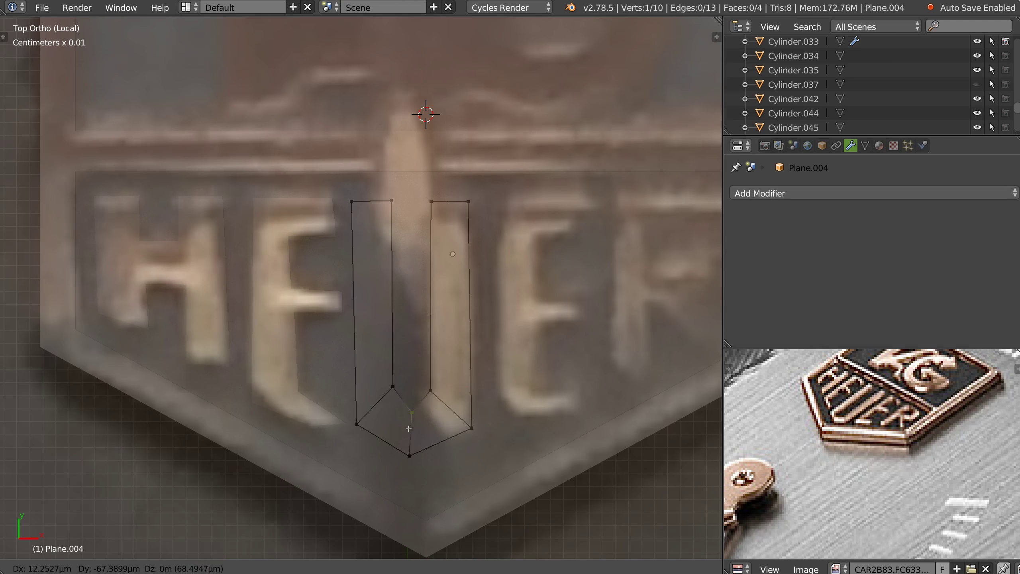
{"action": "left_click", "coordinate": [408, 430]}
Fine-tune the U's outer right corner, bottom point and outer left corner along the base.
{"action": "right_click", "coordinate": [478, 441]}
{"action": "key", "text": "g"}
{"action": "left_click", "coordinate": [475, 438]}
{"action": "right_click", "coordinate": [410, 456]}
{"action": "key", "text": "g"}
{"action": "left_click", "coordinate": [410, 454]}
{"action": "right_click", "coordinate": [359, 427]}
{"action": "key", "text": "g"}
{"action": "left_click", "coordinate": [364, 431]}
Refine the left stem of the U by nudging its inner and outer bottom corners and its outer top corner.
{"action": "right_click", "coordinate": [393, 388]}
{"action": "key", "text": "g"}
{"action": "left_click", "coordinate": [395, 395]}
{"action": "right_click", "coordinate": [357, 424]}
{"action": "key", "text": "g"}
{"action": "left_click", "coordinate": [359, 429]}
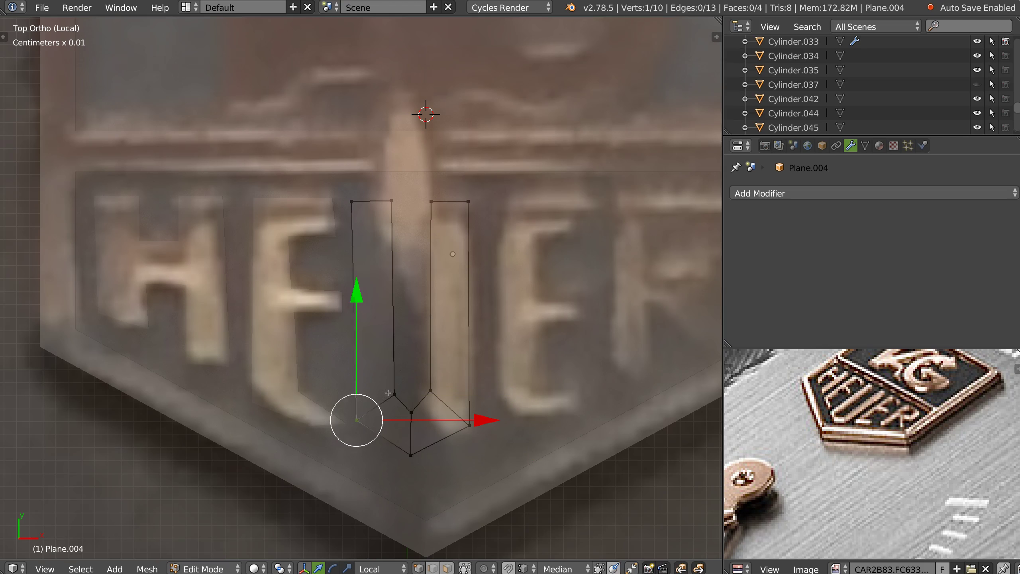
{"action": "right_click", "coordinate": [353, 208]}
{"action": "key", "text": "g"}
{"action": "left_click", "coordinate": [359, 207]}
{"action": "scroll", "coordinate": [392, 330], "scroll_direction": "down", "scroll_amount": 1}
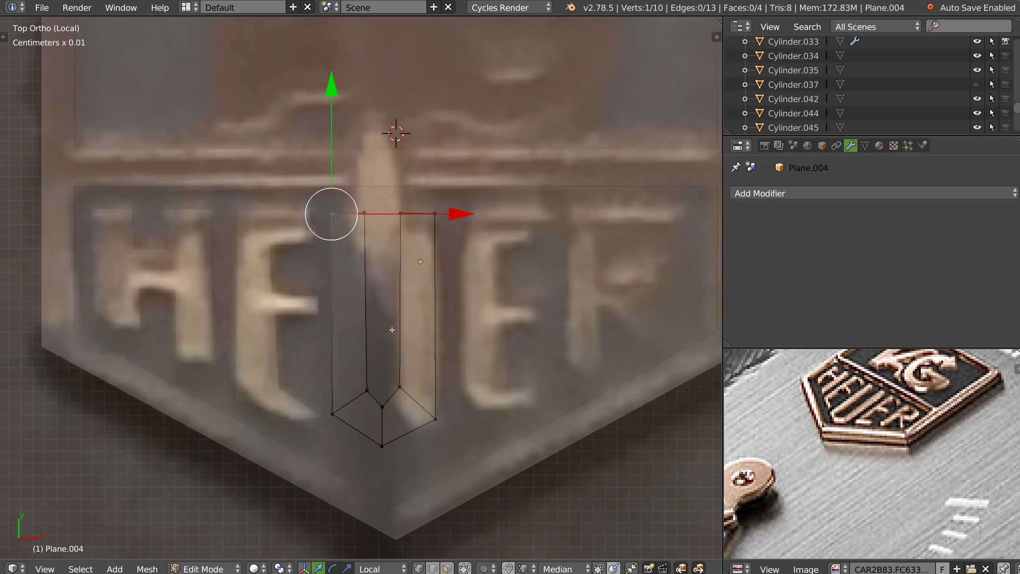
Leave edit mode, duplicate the traced first E and move the copy along X over the second E of HEUER.
{"action": "key", "text": "Tab"}
{"action": "right_click", "coordinate": [259, 301]}
{"action": "key", "text": "shift+d"}
{"action": "key", "text": "x"}
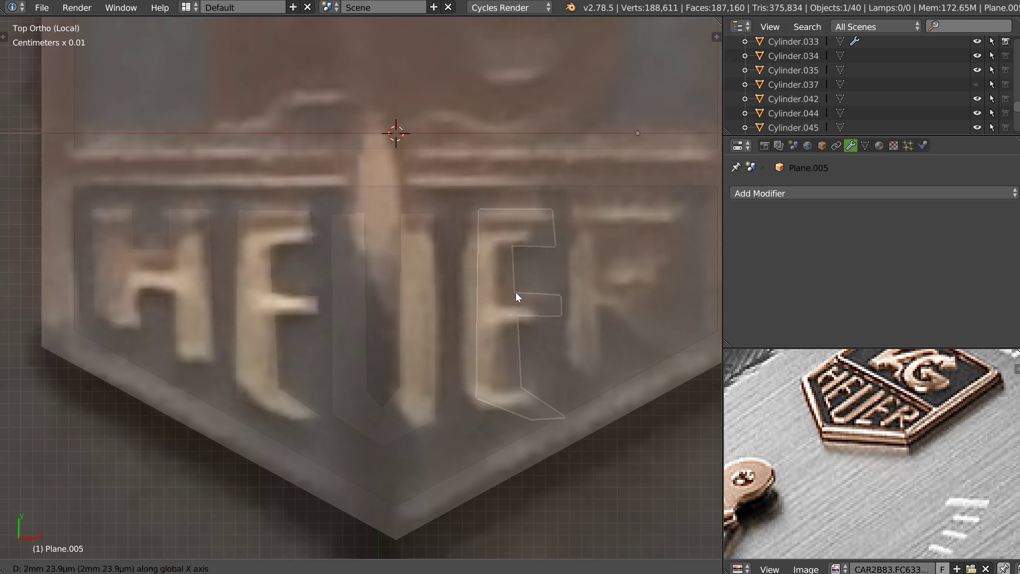
{"action": "left_click", "coordinate": [498, 293]}
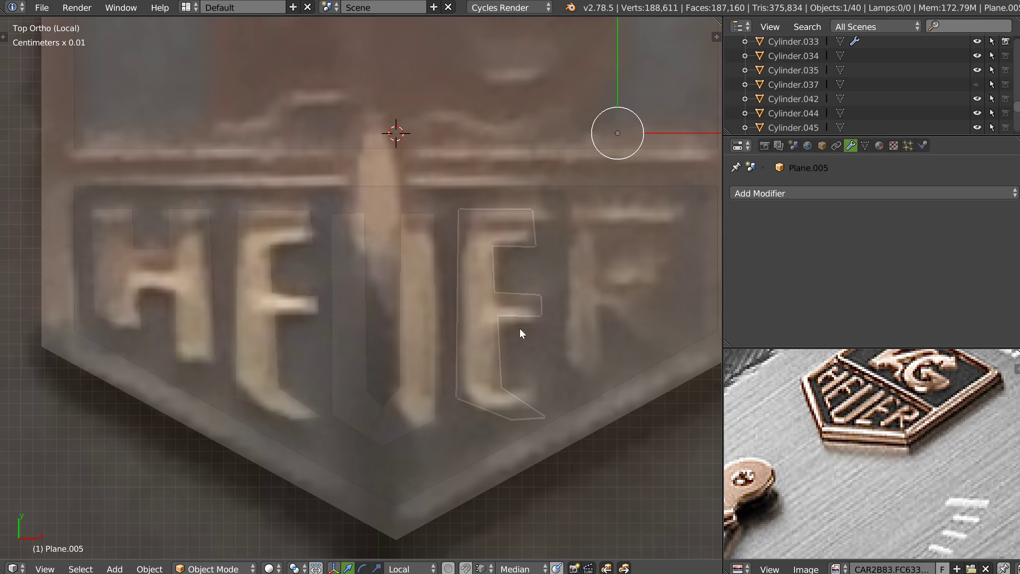
Reshape the second E's foot in edit mode by moving its outer tip, bottom corner and the stem's lower outer corner to match the reference.
{"action": "key", "text": "Tab"}
{"action": "left_click", "coordinate": [534, 374]}
{"action": "right_click", "coordinate": [518, 419]}
{"action": "key", "text": "g"}
{"action": "left_click", "coordinate": [541, 407]}
{"action": "right_click", "coordinate": [467, 402]}
{"action": "key", "text": "g"}
{"action": "left_click", "coordinate": [486, 411]}
{"action": "key", "text": "alt+d"}
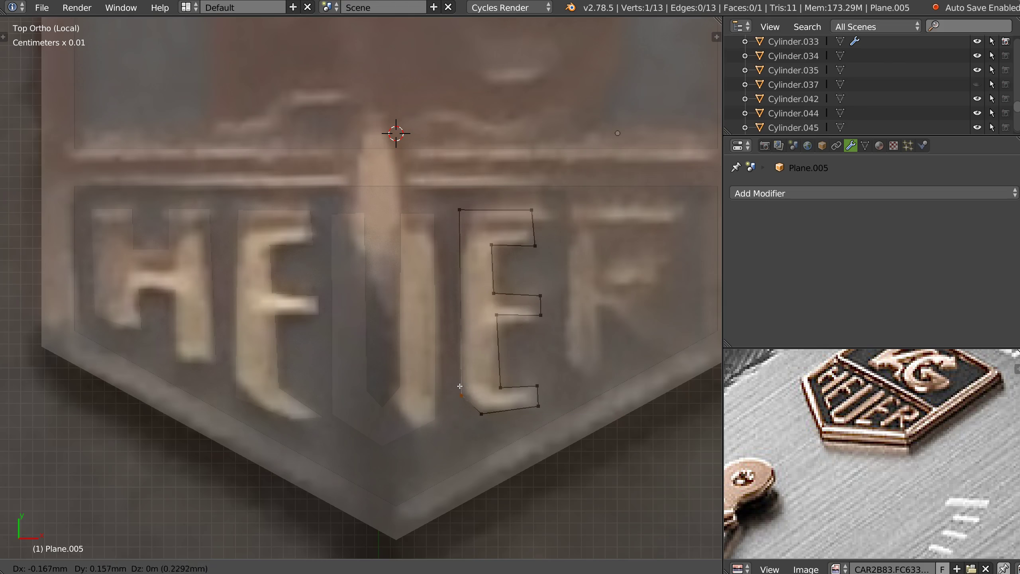
{"action": "left_click", "coordinate": [462, 387]}
Fine-tune the corners of the second E's top arm to match the reference, and leave edit mode.
{"action": "right_click", "coordinate": [492, 245]}
{"action": "key", "text": "g"}
{"action": "left_click", "coordinate": [495, 244]}
{"action": "right_click", "coordinate": [534, 209]}
{"action": "key", "text": "g"}
{"action": "left_click", "coordinate": [537, 207]}
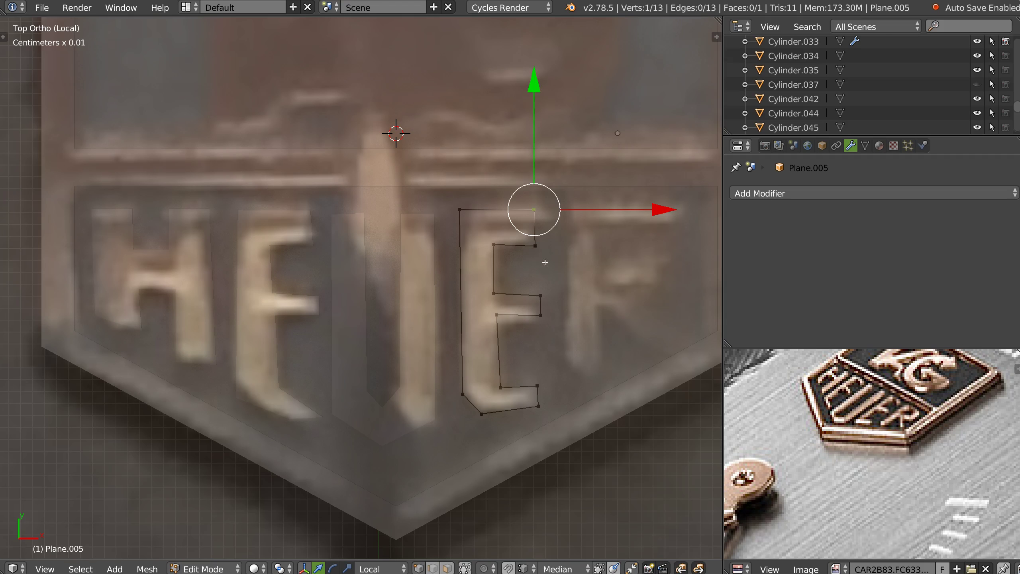
{"action": "right_click", "coordinate": [535, 247]}
{"action": "key", "text": "g"}
{"action": "left_click", "coordinate": [529, 243]}
{"action": "right_click", "coordinate": [543, 205]}
{"action": "key", "text": "g"}
{"action": "left_click", "coordinate": [539, 205]}
{"action": "middle_click_drag", "start_coordinate": [542, 267], "coordinate": [503, 293], "text": "shift"}
{"action": "key", "text": "Tab"}
{"action": "left_click", "coordinate": [455, 232]}
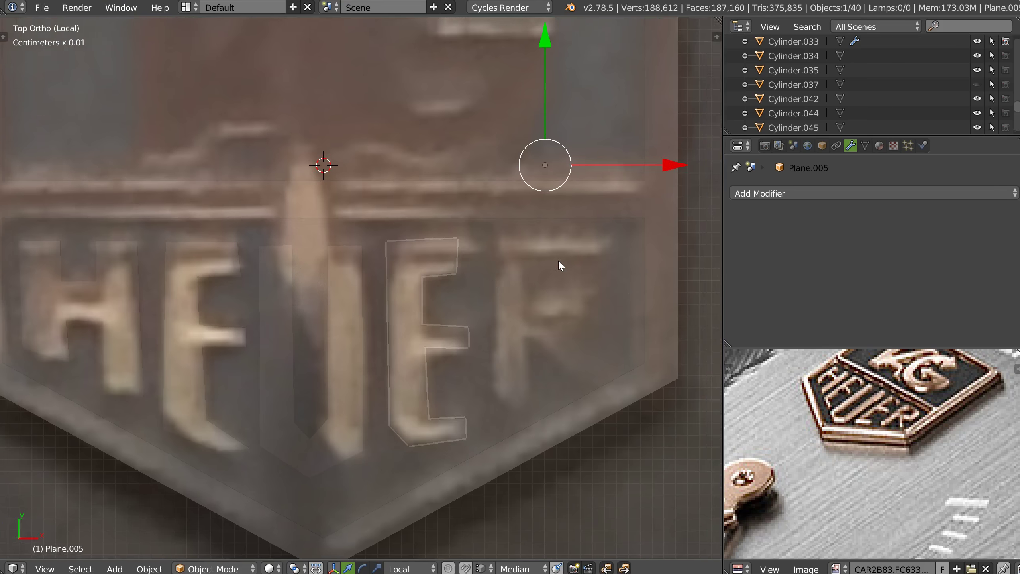
Leave local view and raise the shield frame slightly along Z above the dial surface.
{"action": "scroll", "coordinate": [559, 262], "scroll_direction": "down", "scroll_amount": 4}
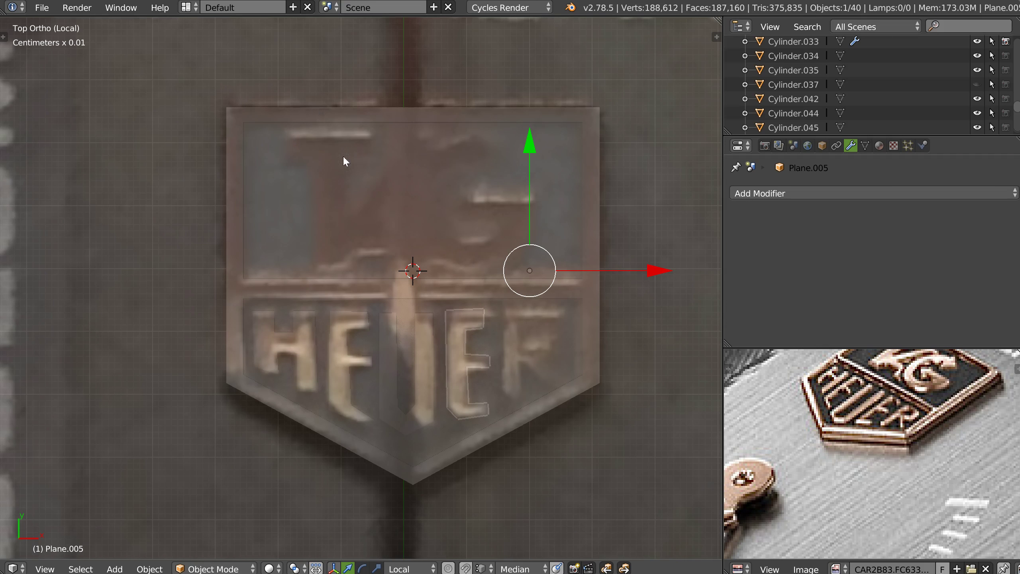
{"action": "middle_click_drag", "start_coordinate": [500, 299], "coordinate": [481, 247]}
{"action": "scroll", "coordinate": [481, 247], "scroll_direction": "down", "scroll_amount": 14}
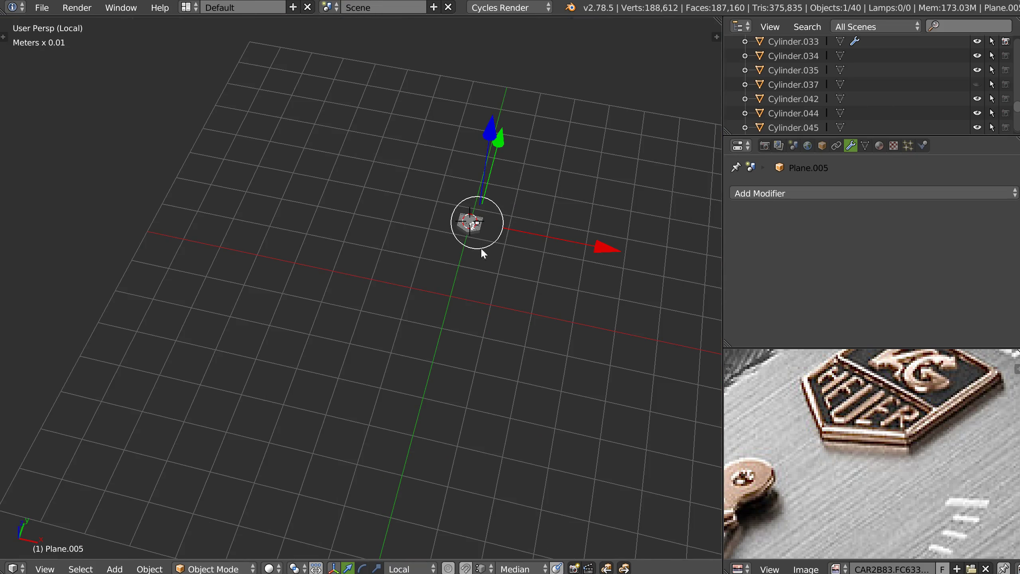
{"action": "key", "text": "KP_Divide"}
{"action": "middle_click_drag", "start_coordinate": [504, 176], "coordinate": [421, 231]}
{"action": "scroll", "coordinate": [473, 280], "scroll_direction": "down", "scroll_amount": 3}
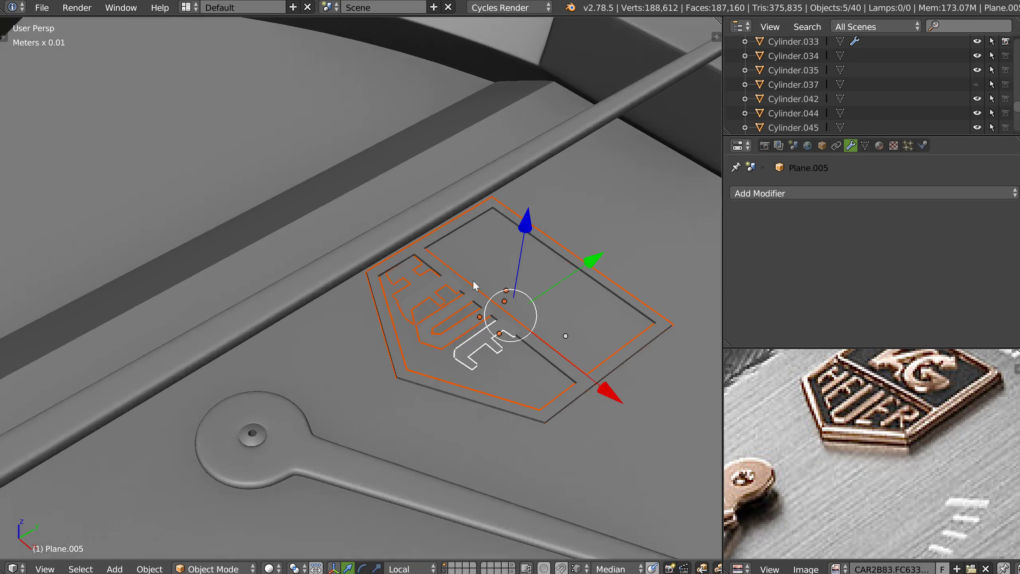
{"action": "middle_click_drag", "start_coordinate": [470, 272], "coordinate": [501, 197]}
{"action": "right_click", "coordinate": [496, 312]}
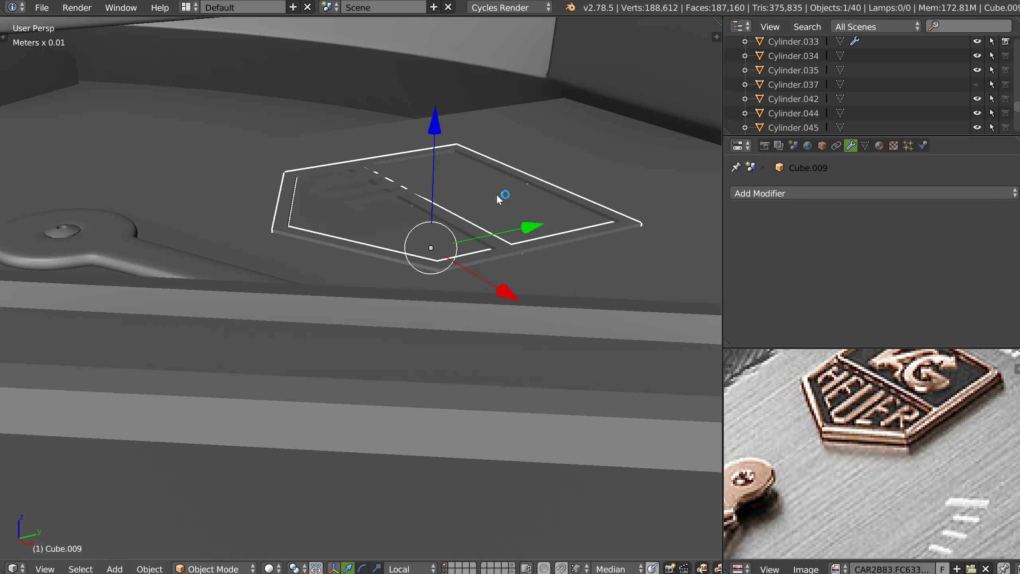
{"action": "left_click_drag", "start_coordinate": [434, 117], "coordinate": [436, 111]}
{"action": "middle_click_drag", "start_coordinate": [448, 156], "coordinate": [498, 276]}
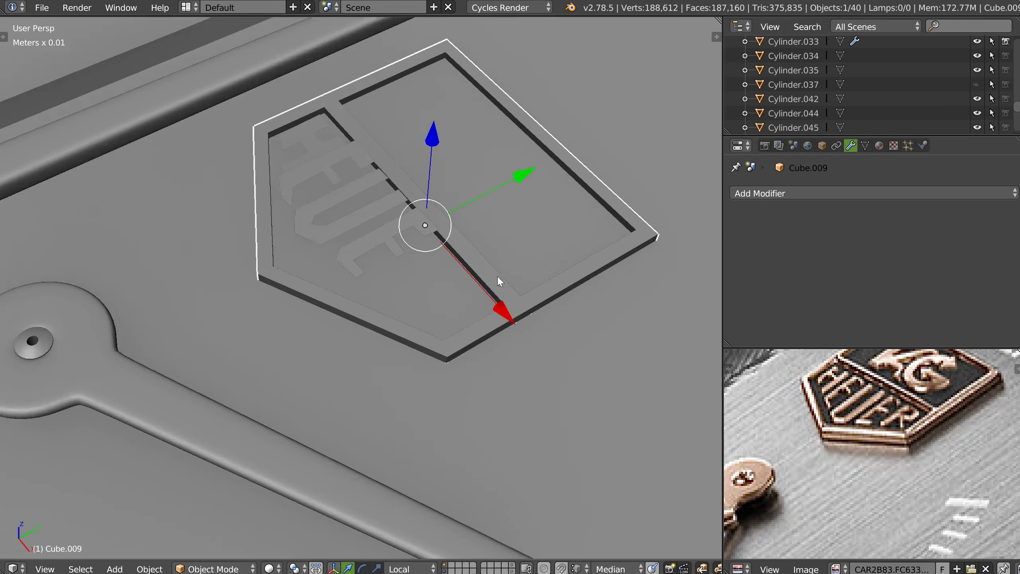
Add a weight-limited Bevel modifier to the shield frame with 68.75 µm width, 2 segments and a profile of 1.00.
{"action": "scroll", "coordinate": [488, 309], "scroll_direction": "up", "scroll_amount": 1}
{"action": "key", "text": "space"}
{"action": "left_click", "coordinate": [610, 342]}
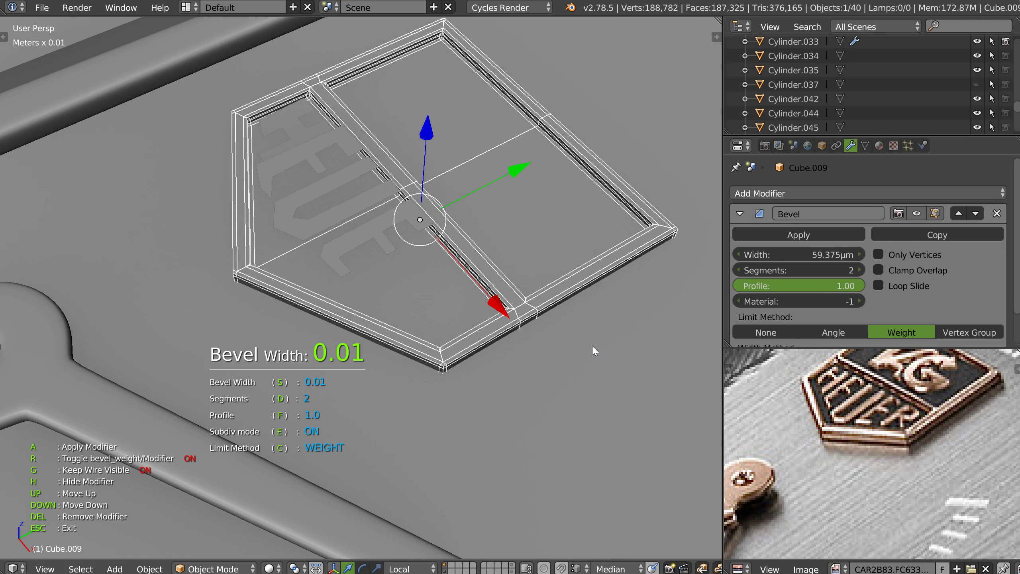
{"action": "middle_click_drag", "start_coordinate": [593, 346], "coordinate": [515, 286]}
{"action": "scroll", "coordinate": [498, 291], "scroll_direction": "up", "scroll_amount": 4}
{"action": "middle_click_drag", "start_coordinate": [432, 304], "coordinate": [440, 255]}
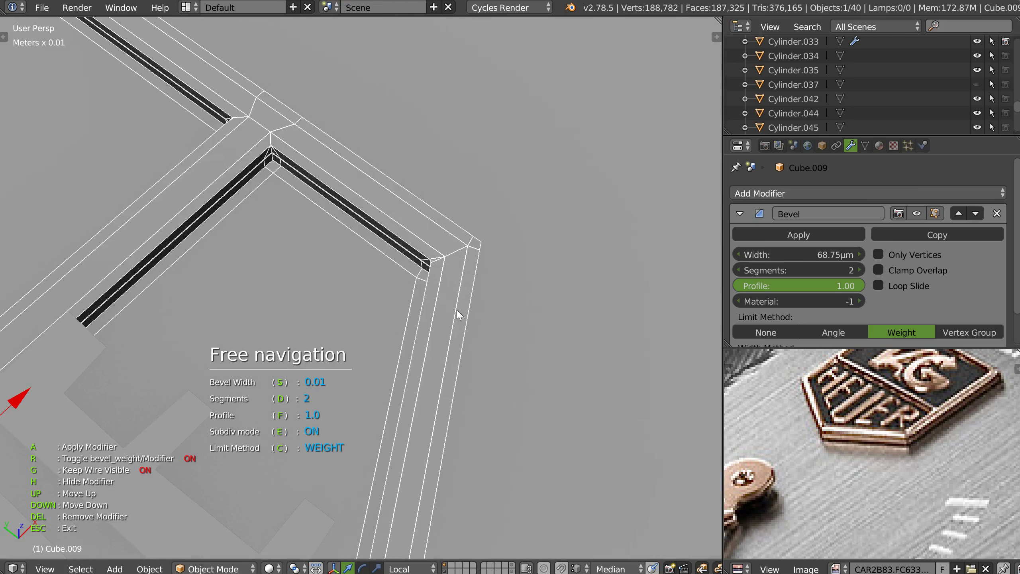
{"action": "key", "text": "Escape"}
Set the frame's bevel profile to 0.5 and turn off its wireframe overlay.
{"action": "scroll", "coordinate": [449, 311], "scroll_direction": "down", "scroll_amount": 6}
{"action": "middle_click_drag", "start_coordinate": [365, 346], "coordinate": [416, 283]}
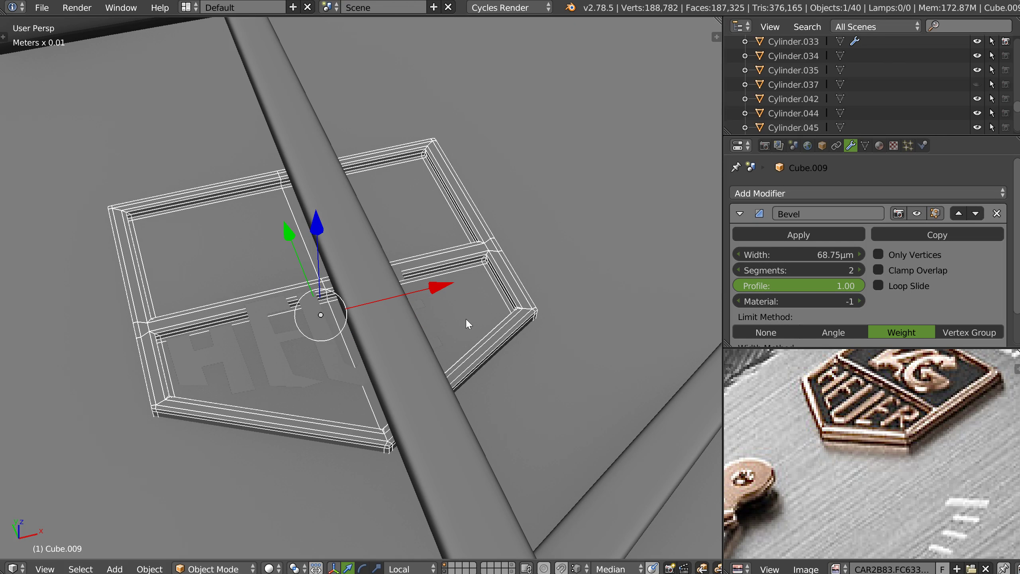
{"action": "left_click", "coordinate": [823, 286]}
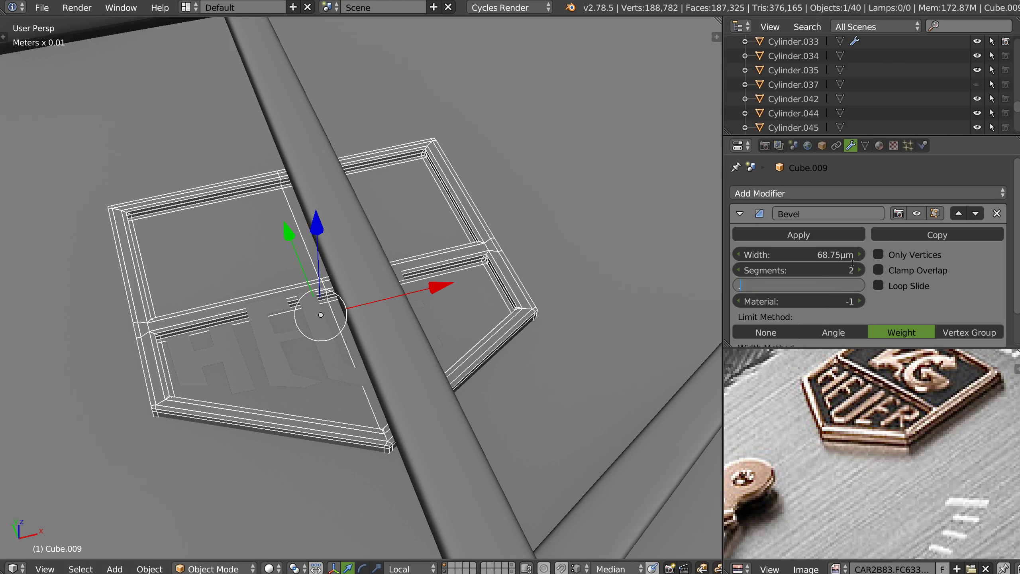
{"action": "type", "text": ".5"}
{"action": "key", "text": "Return"}
{"action": "middle_click_drag", "start_coordinate": [534, 317], "coordinate": [400, 407]}
{"action": "key", "text": "q"}
{"action": "left_click", "coordinate": [524, 385]}
{"action": "middle_click_drag", "start_coordinate": [552, 370], "coordinate": [452, 262]}
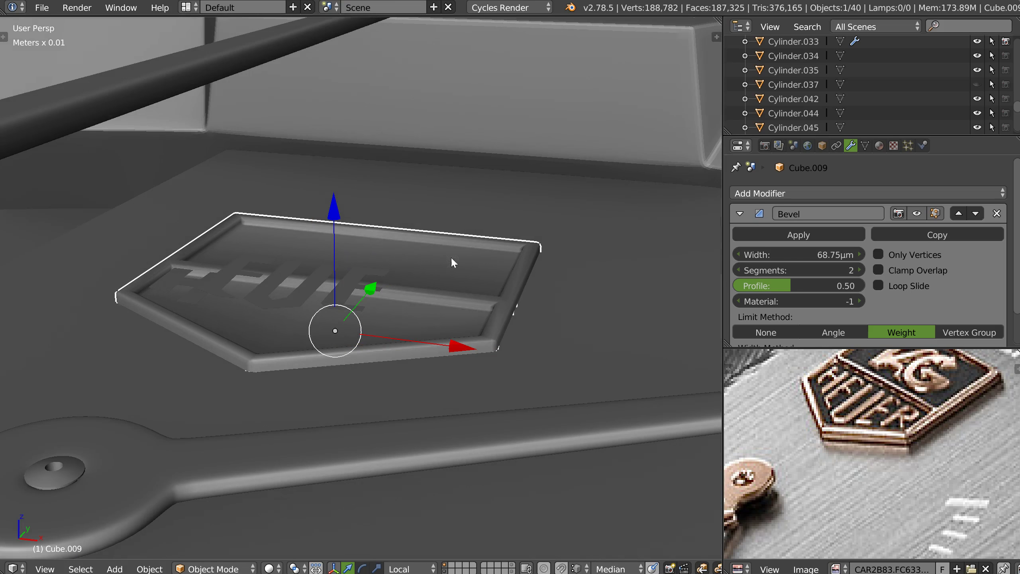
Select the two E letters and the U, and lower them along Z into the shield frame's recess.
{"action": "left_click", "coordinate": [227, 270]}
{"action": "left_click", "coordinate": [309, 303], "text": "shift"}
{"action": "left_click", "coordinate": [330, 300], "text": "shift"}
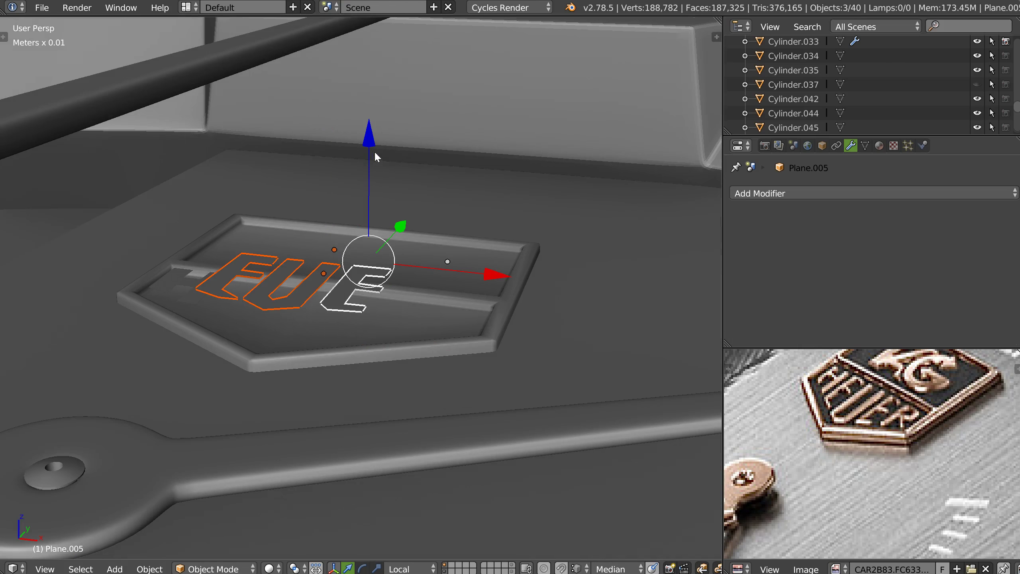
{"action": "left_click_drag", "start_coordinate": [371, 139], "coordinate": [369, 161]}
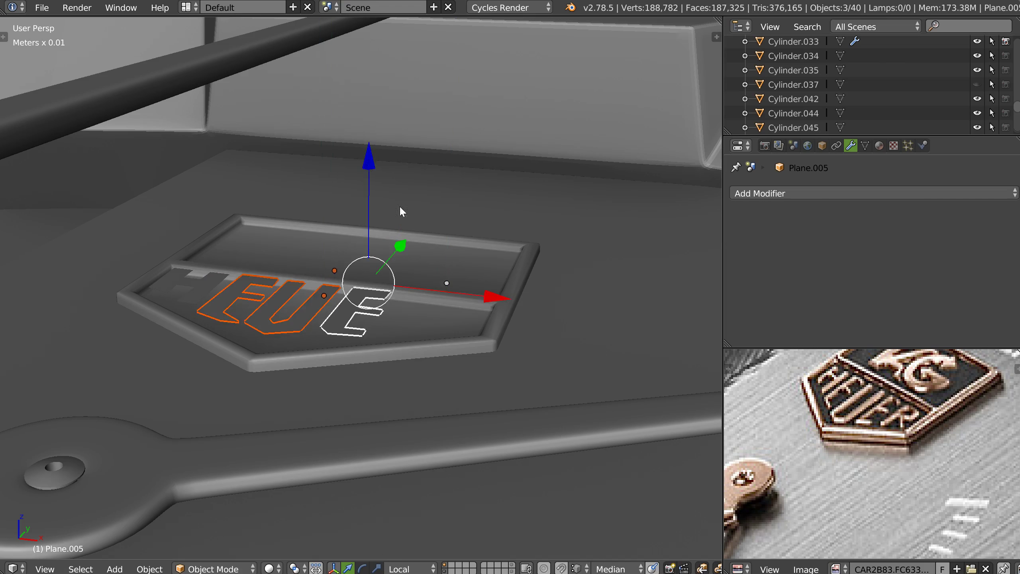
Deselect everything and inspect the whole watch dial from several angles, comparing the shield logo and hands with the reference photo.
{"action": "middle_click_drag", "start_coordinate": [399, 206], "coordinate": [332, 306]}
{"action": "scroll", "coordinate": [332, 306], "scroll_direction": "down", "scroll_amount": 8}
{"action": "key", "text": "a"}
{"action": "scroll", "coordinate": [326, 356], "scroll_direction": "down", "scroll_amount": 6}
{"action": "middle_click_drag", "start_coordinate": [326, 355], "coordinate": [382, 324]}
{"action": "scroll", "coordinate": [419, 295], "scroll_direction": "up", "scroll_amount": 3}
{"action": "mouse_move", "coordinate": [420, 295]}
{"action": "middle_mouse_down"}
{"action": "mouse_move", "coordinate": [390, 321]}
{"action": "mouse_move", "coordinate": [404, 289]}
{"action": "middle_mouse_up"}
{"action": "middle_click_drag", "start_coordinate": [434, 342], "coordinate": [353, 313]}
{"action": "scroll", "coordinate": [353, 310], "scroll_direction": "up", "scroll_amount": 1}
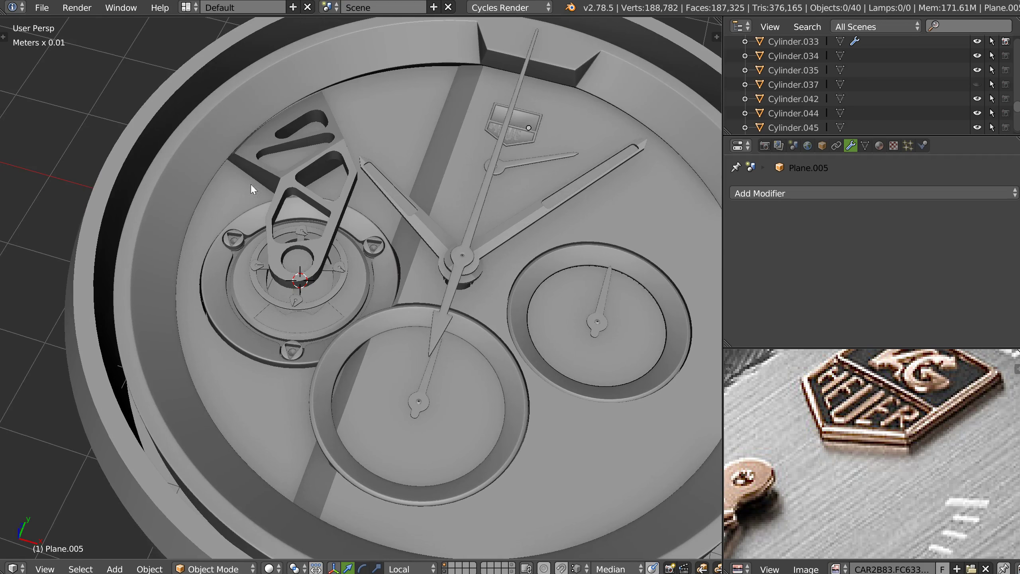
{"action": "middle_click_drag", "start_coordinate": [514, 185], "coordinate": [444, 199]}
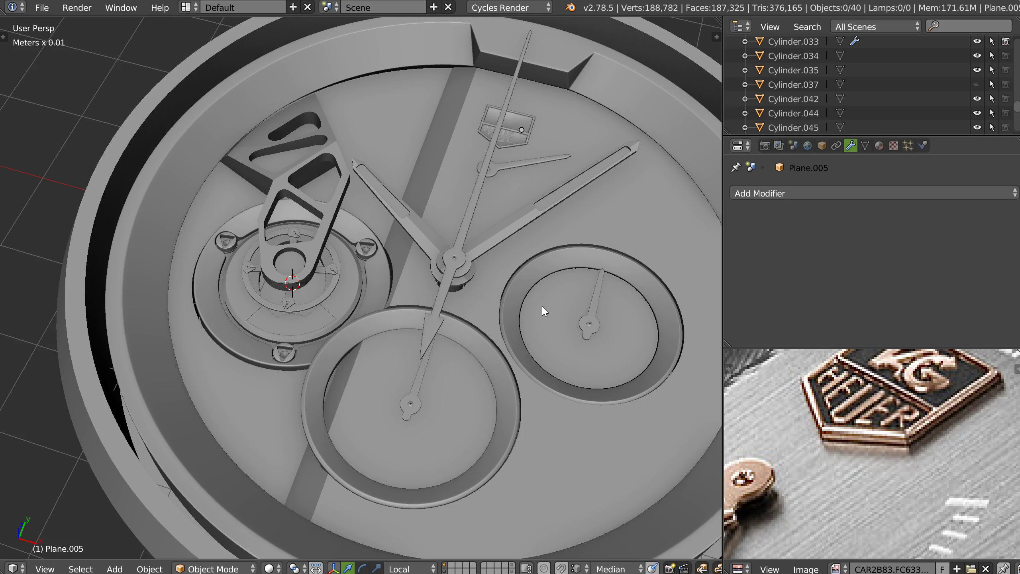
{"action": "scroll", "coordinate": [294, 332], "scroll_direction": "up", "scroll_amount": 2}
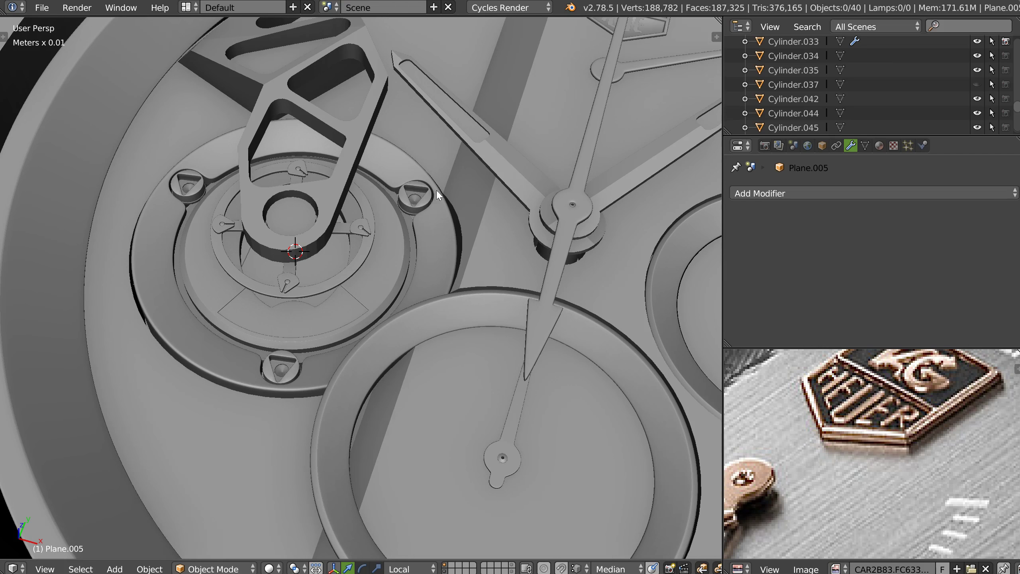
{"action": "scroll", "coordinate": [444, 274], "scroll_direction": "down", "scroll_amount": 5}
{"action": "middle_click_drag", "start_coordinate": [444, 274], "coordinate": [497, 251]}
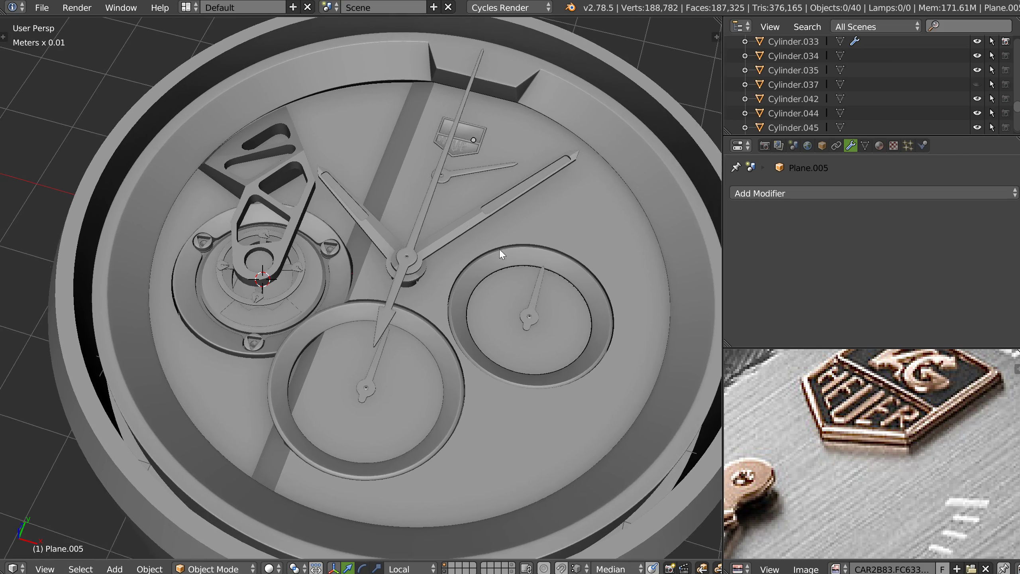
{"action": "scroll", "coordinate": [505, 242], "scroll_direction": "up", "scroll_amount": 1}
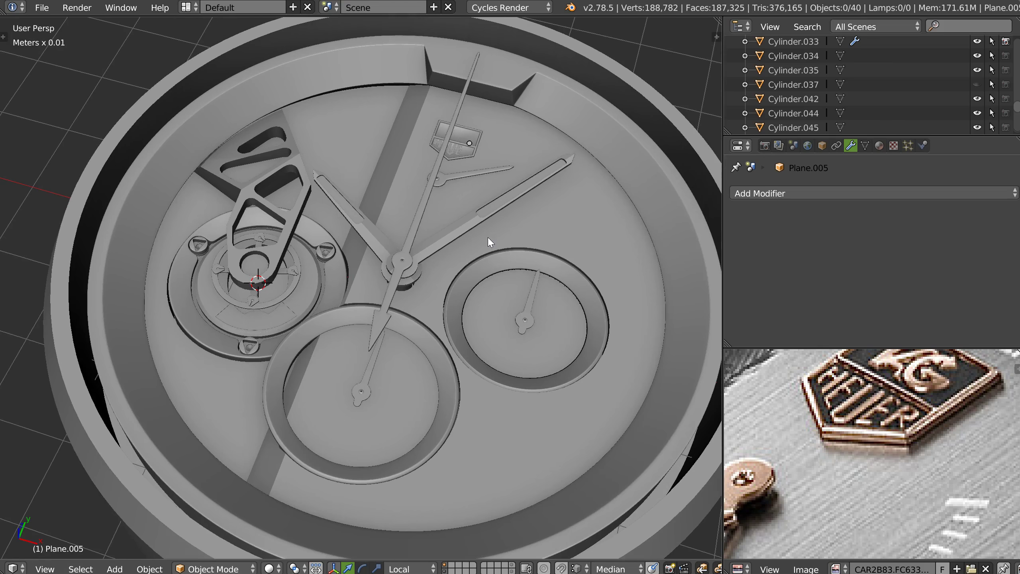
{"action": "middle_click_drag", "start_coordinate": [488, 306], "coordinate": [468, 298]}
{"action": "scroll", "coordinate": [468, 292], "scroll_direction": "up", "scroll_amount": 1}
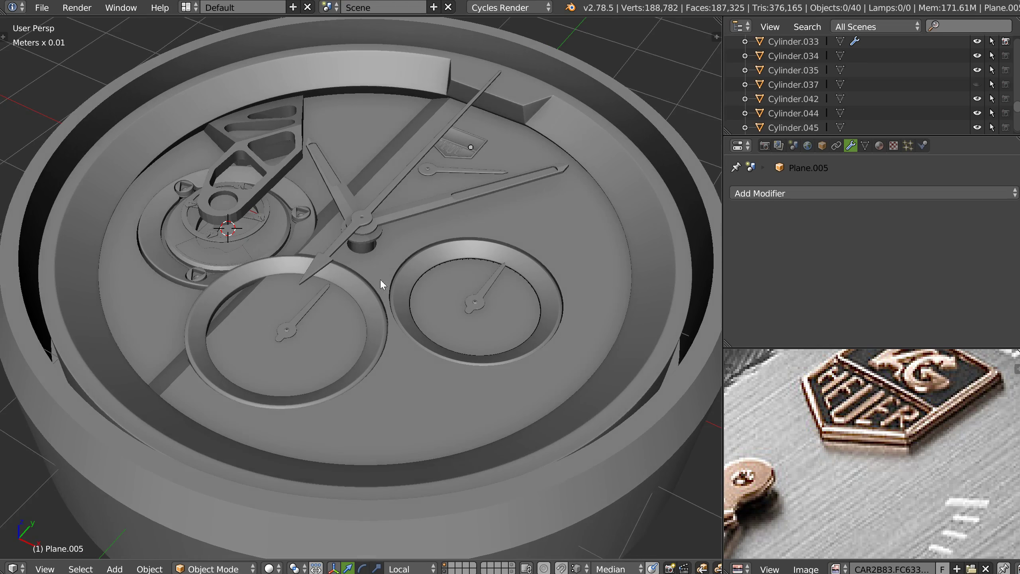
{"action": "middle_click_drag", "start_coordinate": [385, 294], "coordinate": [347, 271]}
{"action": "middle_click_drag", "start_coordinate": [277, 299], "coordinate": [305, 281]}
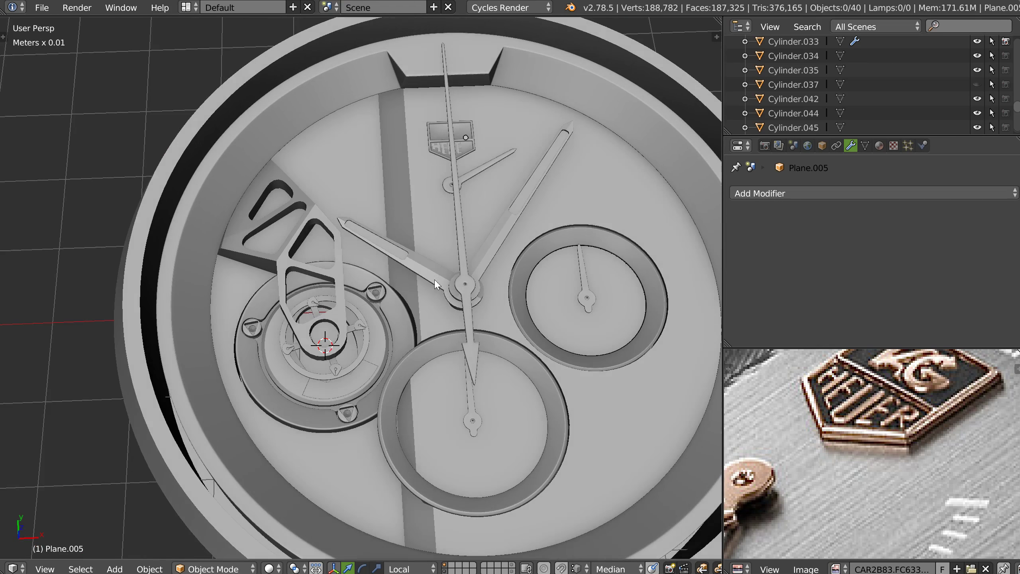
{"action": "scroll", "coordinate": [853, 457], "scroll_direction": "down", "scroll_amount": 3}
{"action": "scroll", "coordinate": [852, 457], "scroll_direction": "down", "scroll_amount": 3}
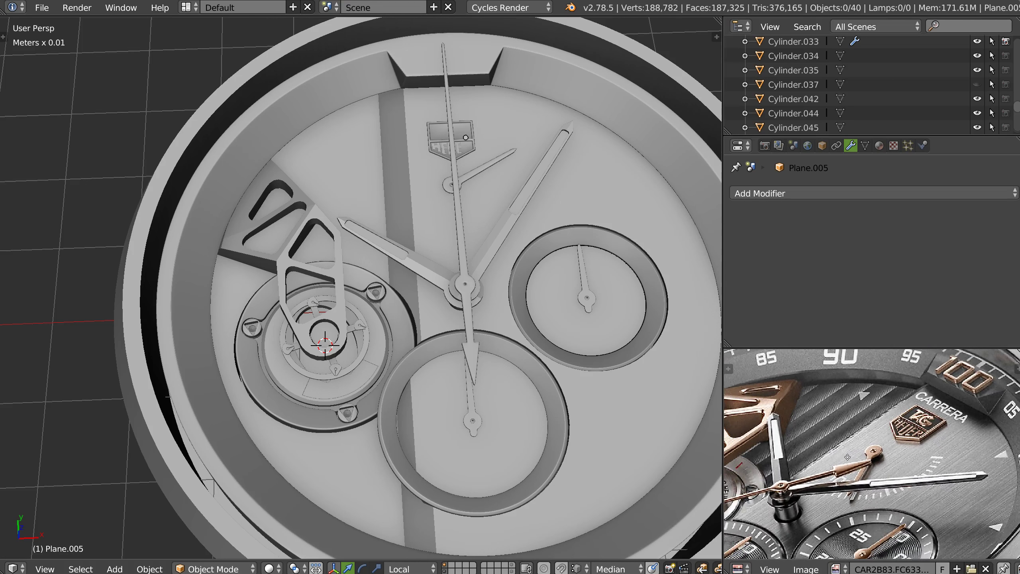